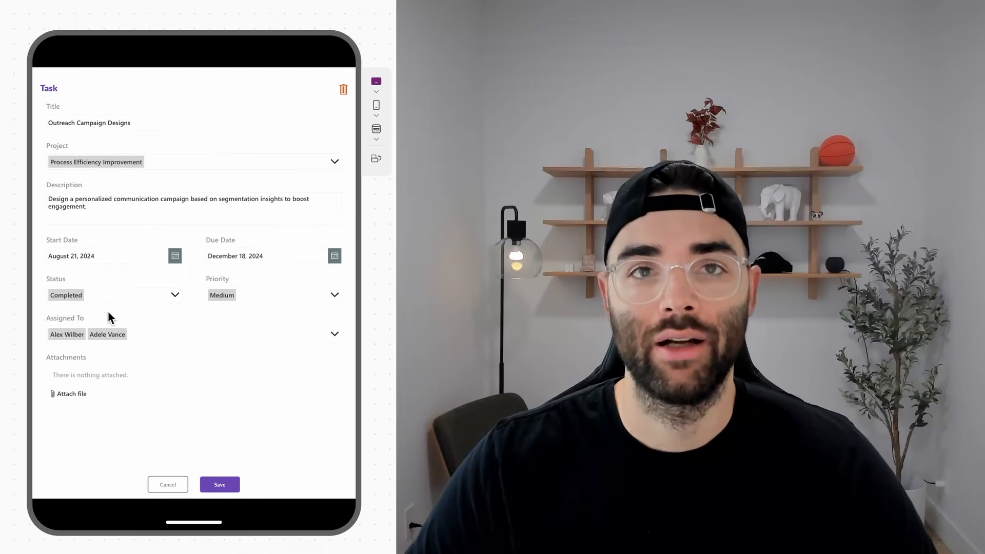
Step: Leave the open task without saving, look at a blank task form from its project, and close both the task and project forms
left_click(158, 484)
left_click(333, 285)
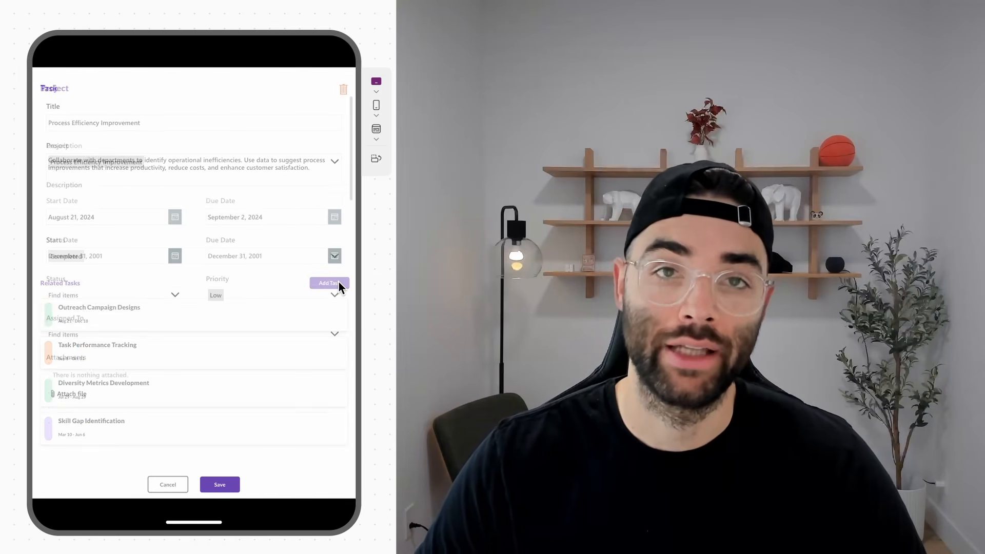
left_click(159, 485)
left_click(164, 488)
Step: View the Tasks board in the app preview and open a new project form from the create dialog
left_click(46, 115)
left_click(96, 84)
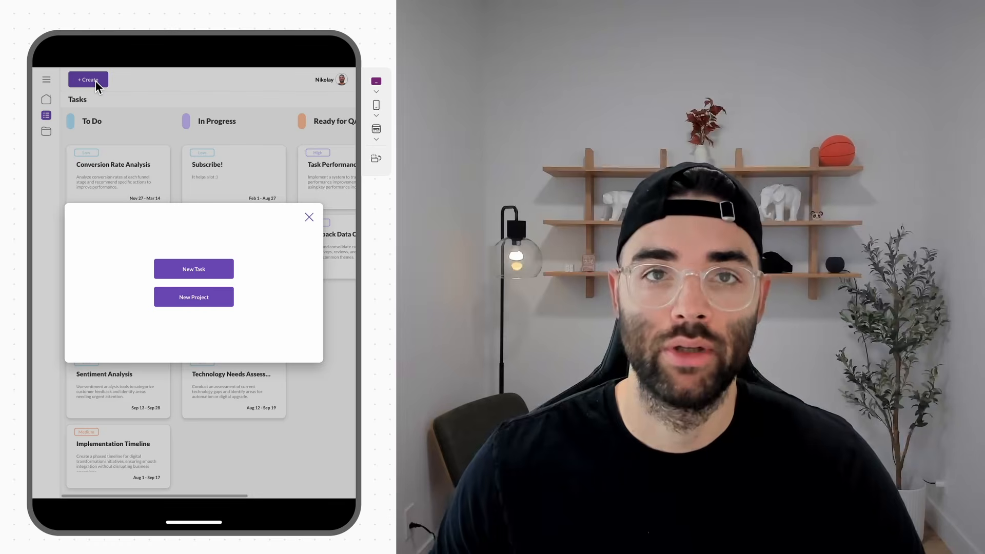
left_click(195, 297)
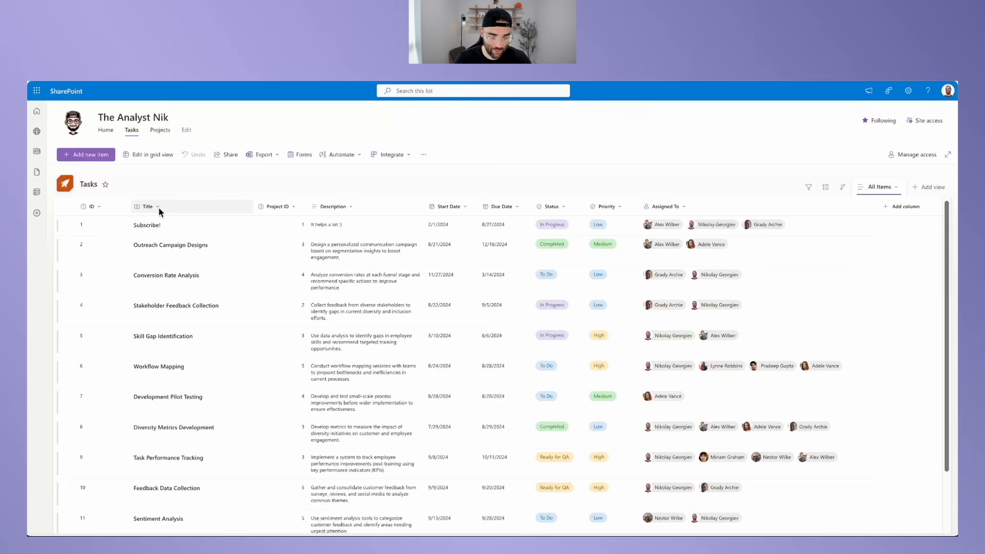
Step: Examine the Project ID column's settings in the SharePoint Tasks list without changing them
left_click(295, 207)
mouse_move(297, 283)
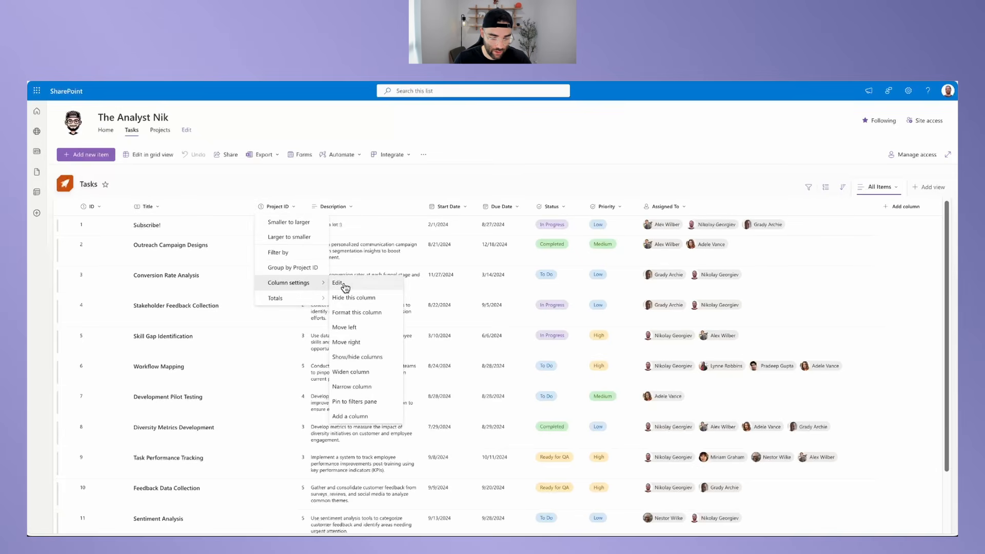
left_click(344, 286)
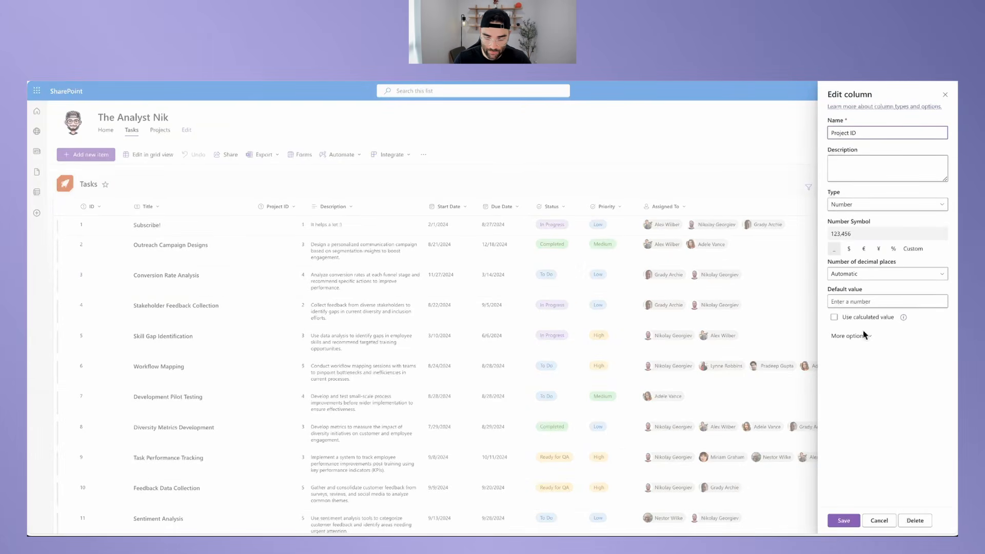
left_click(879, 520)
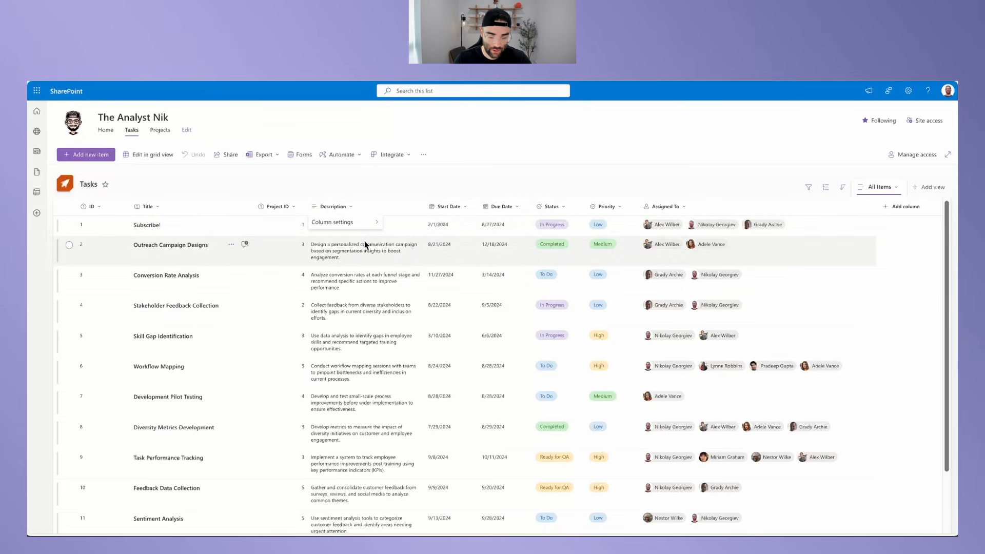
Step: Examine the column settings of Description and Start Date in the Tasks list, leaving both as they are
left_click(333, 207)
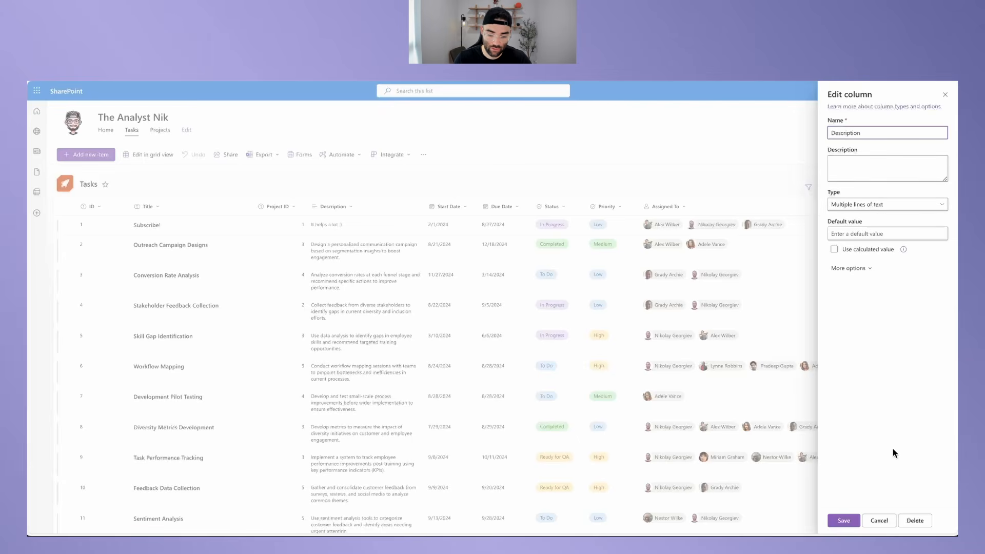
left_click(879, 521)
left_click(449, 207)
mouse_move(510, 281)
left_click(547, 282)
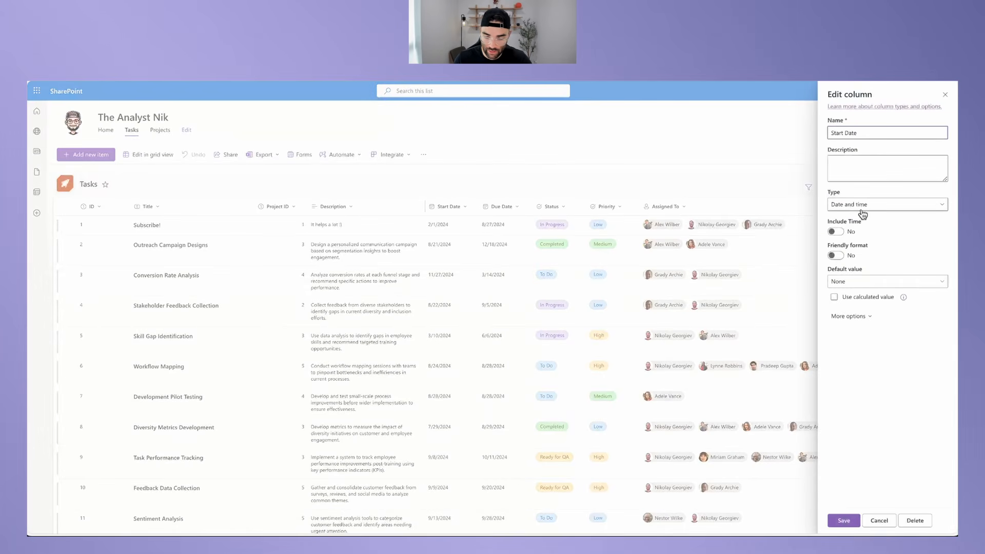
left_click(887, 518)
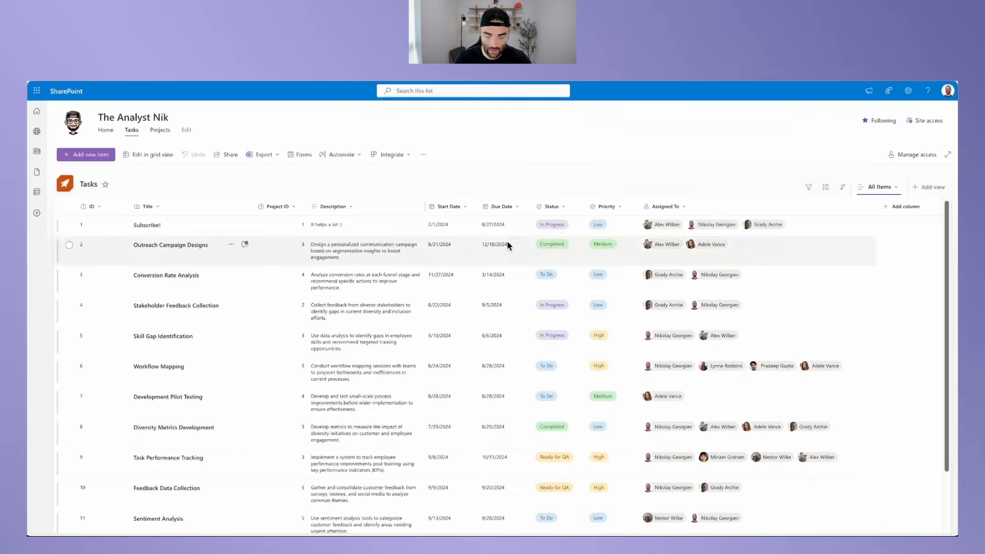
Step: Examine the type and choices of the Status and Priority columns in the Tasks list without saving anything
left_click(544, 211)
mouse_move(567, 283)
left_click(631, 283)
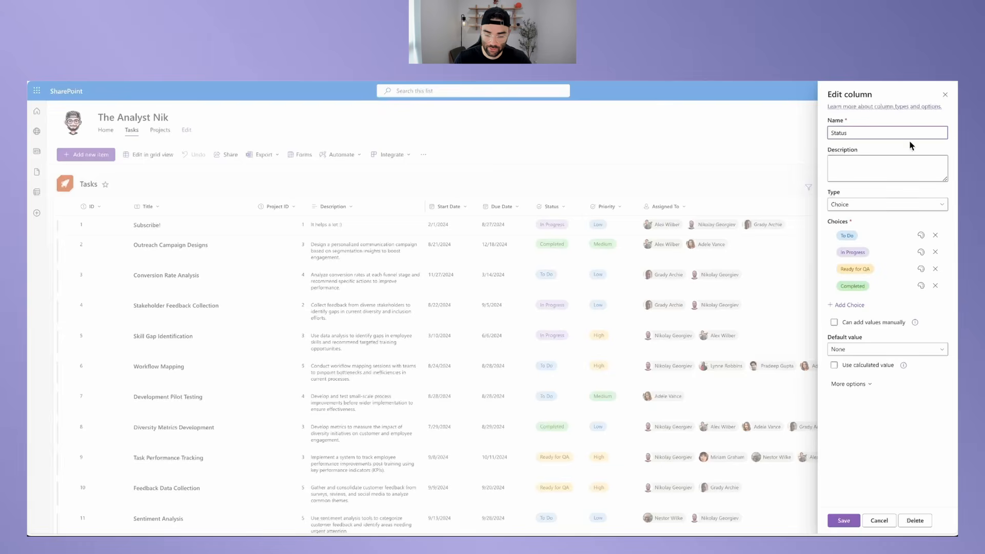
left_click(944, 96)
left_click(607, 206)
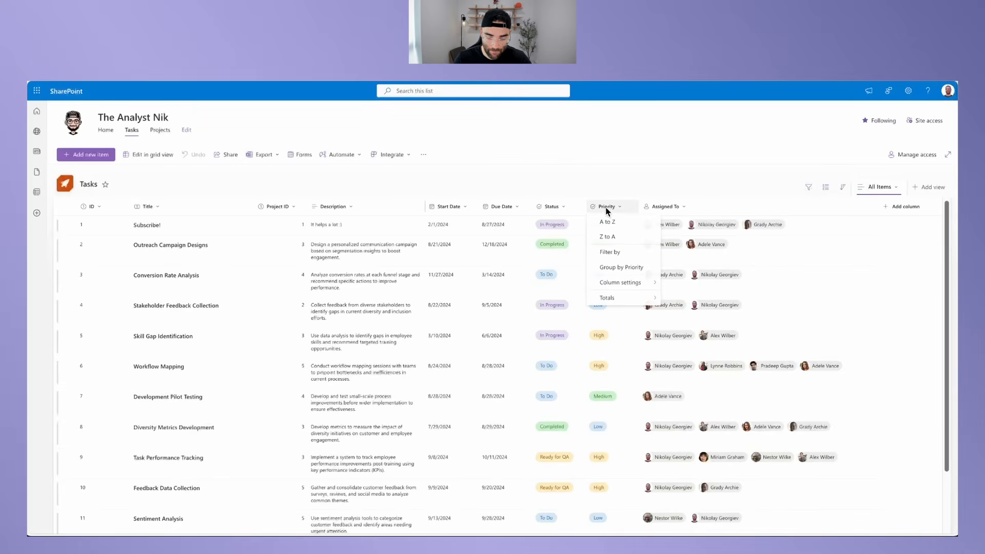
mouse_move(632, 283)
left_click(676, 287)
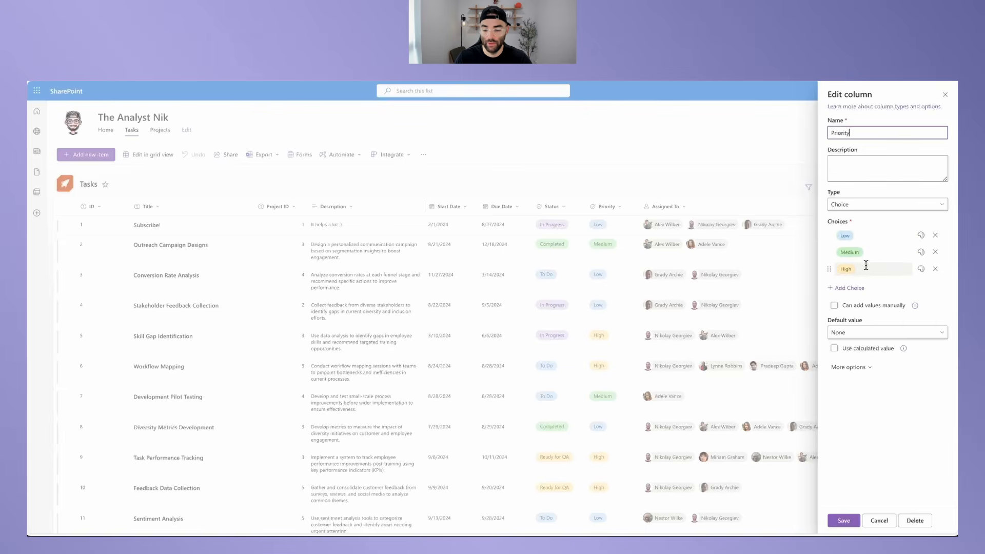
left_click(945, 94)
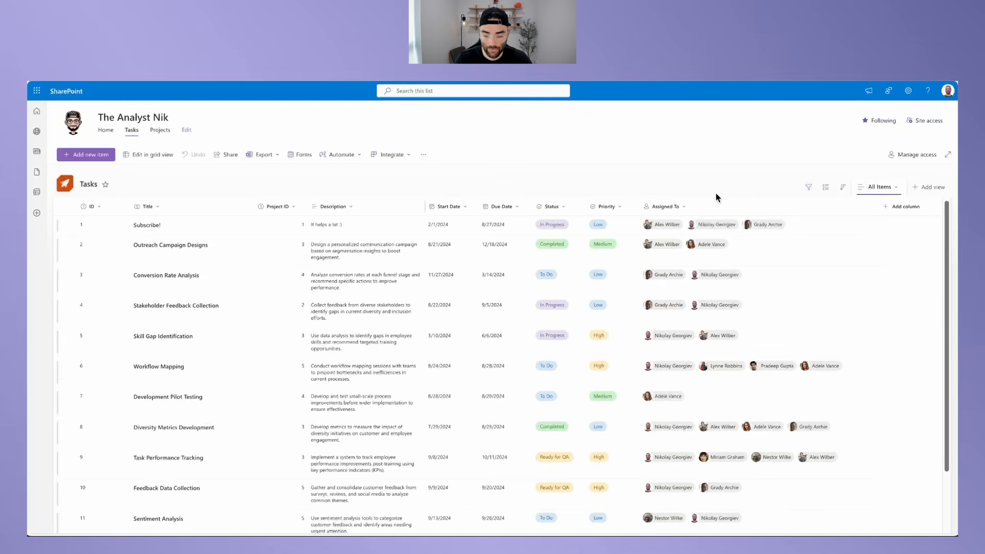
Step: Examine the Assigned To column's settings in the Tasks list, including its additional options, and look through the list's tasks
left_click(666, 206)
mouse_move(683, 238)
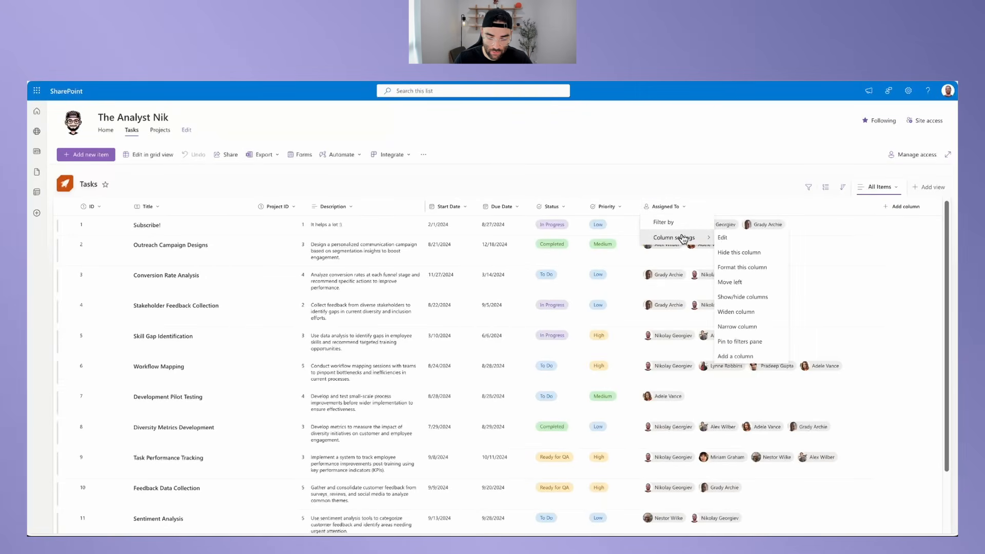
left_click(724, 238)
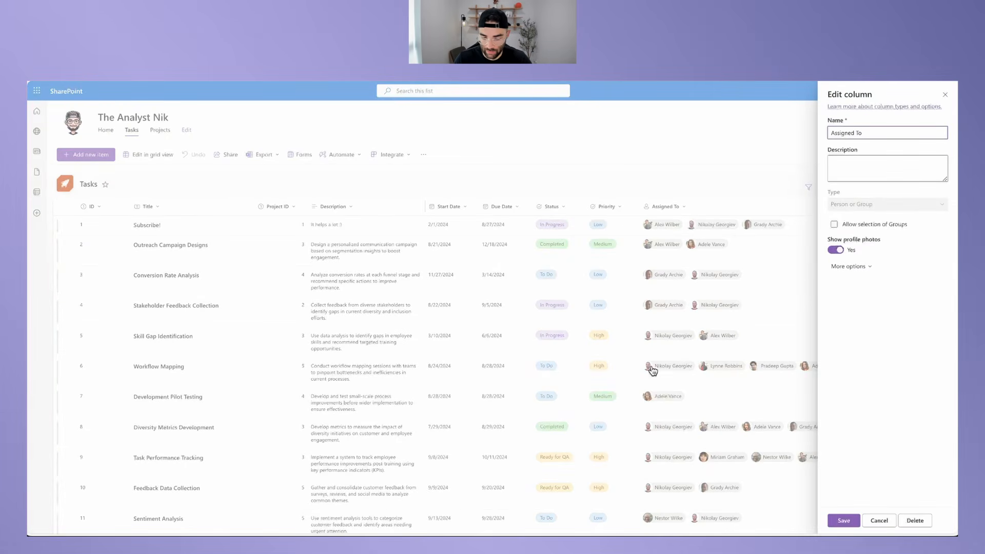
left_click(858, 267)
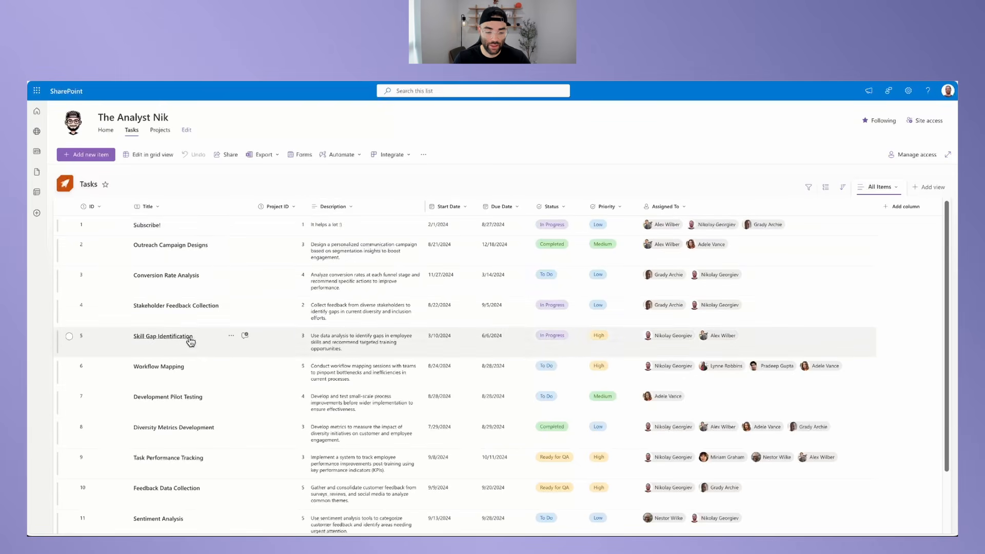
scroll(345, 392, "down", 3)
scroll(498, 310, "up", 3)
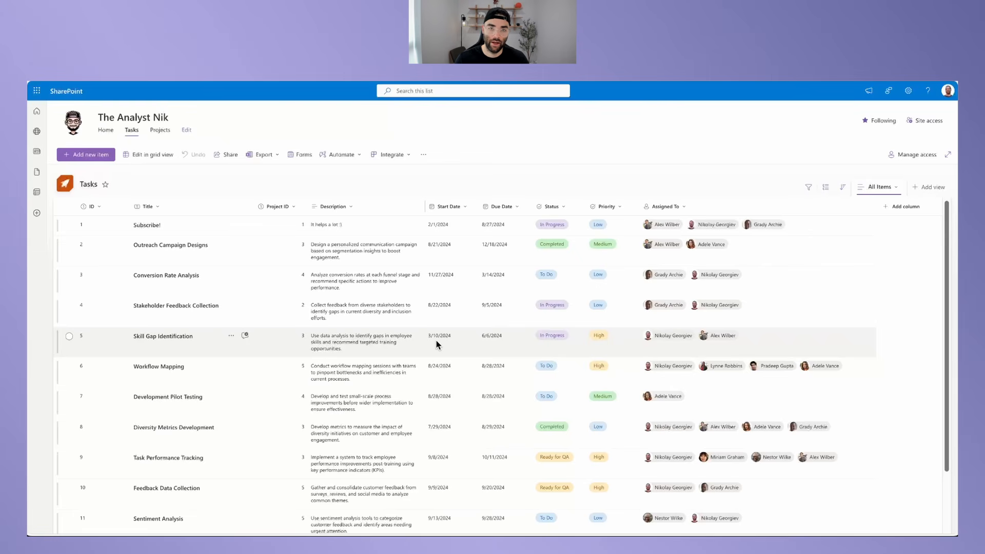
Step: Open the Projects list and examine its Status column's type and choices without changing them
left_click(159, 132)
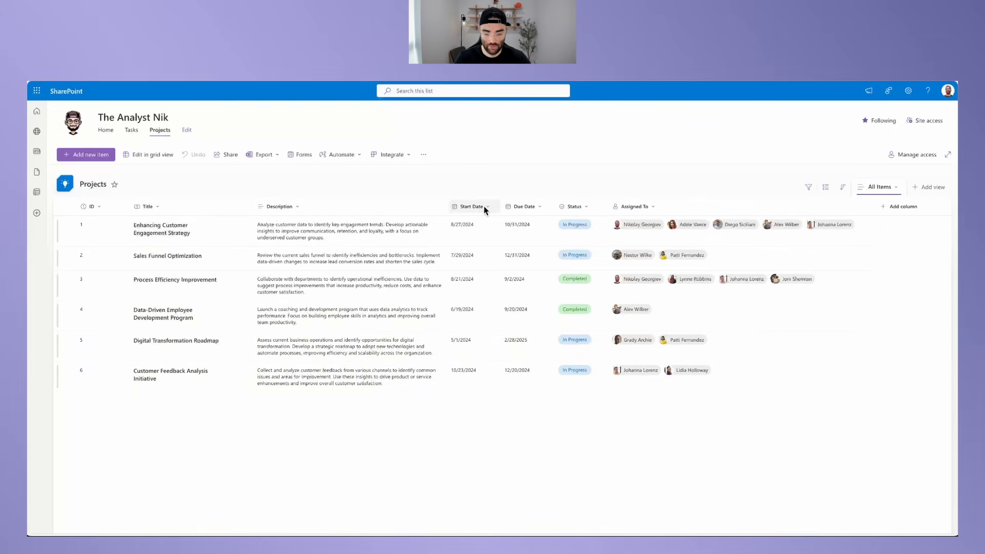
left_click(572, 205)
mouse_move(599, 289)
left_click(637, 283)
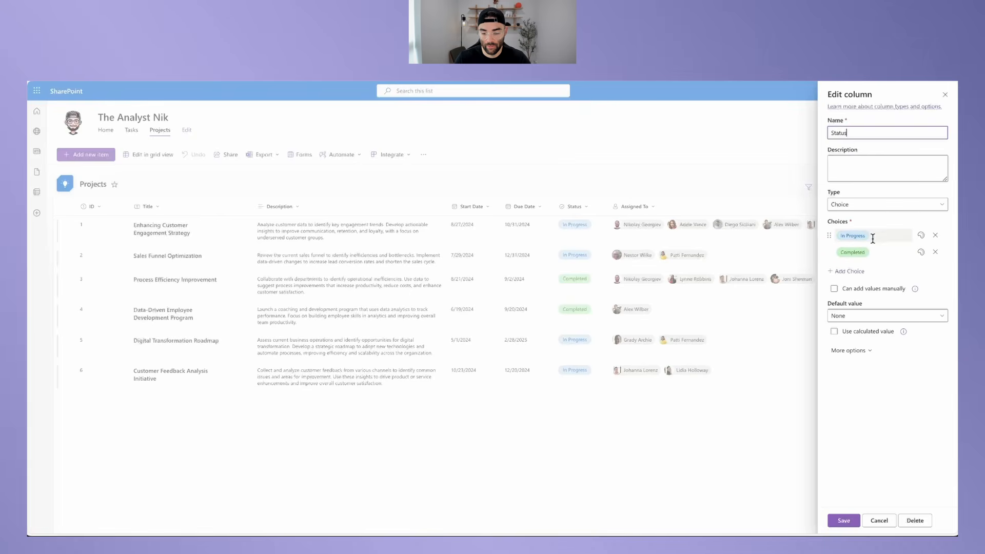
left_click(945, 94)
Step: Examine the Projects list's Assigned To column settings with its additional options, cancel the edit, and return to the Tasks list
left_click(631, 207)
mouse_move(648, 238)
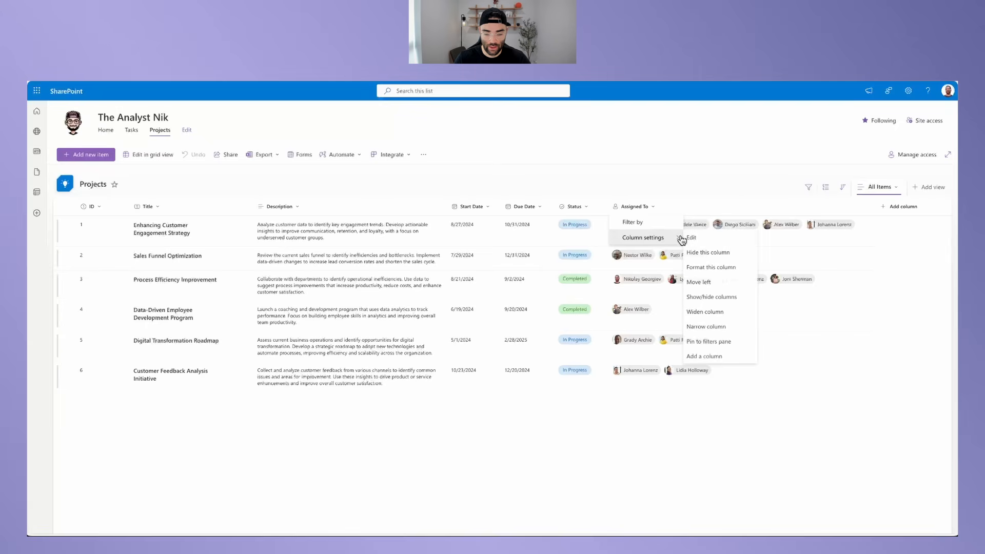
left_click(713, 239)
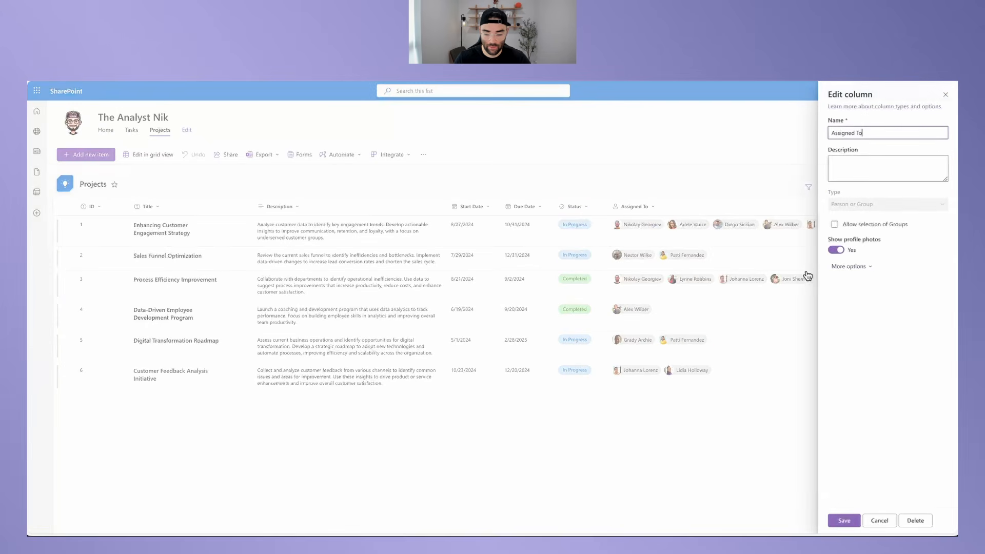
left_click(848, 267)
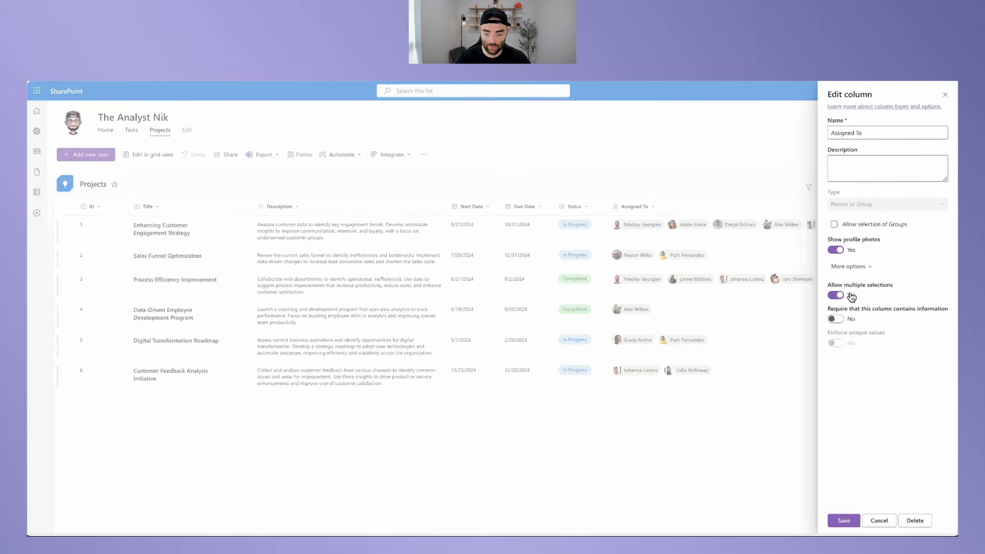
left_click(884, 521)
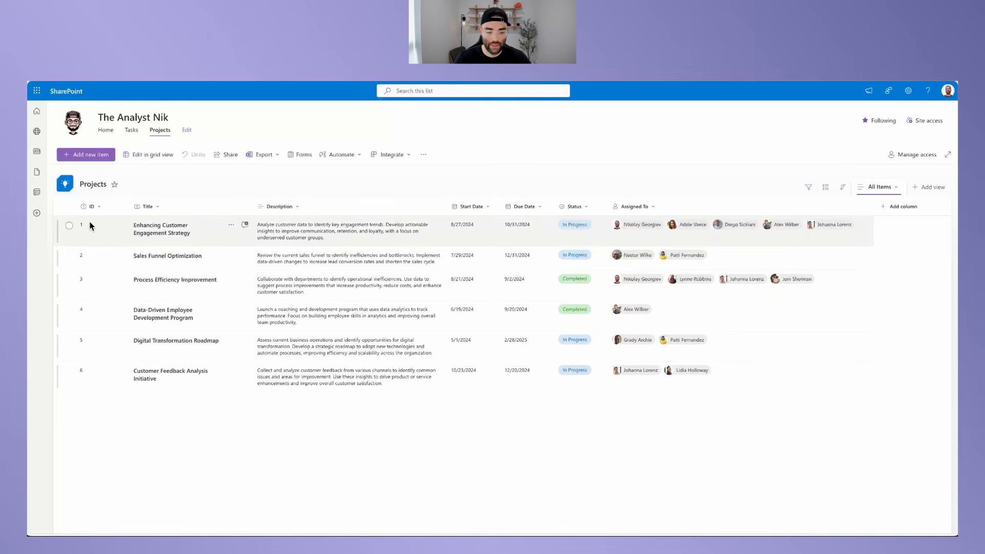
left_click(136, 132)
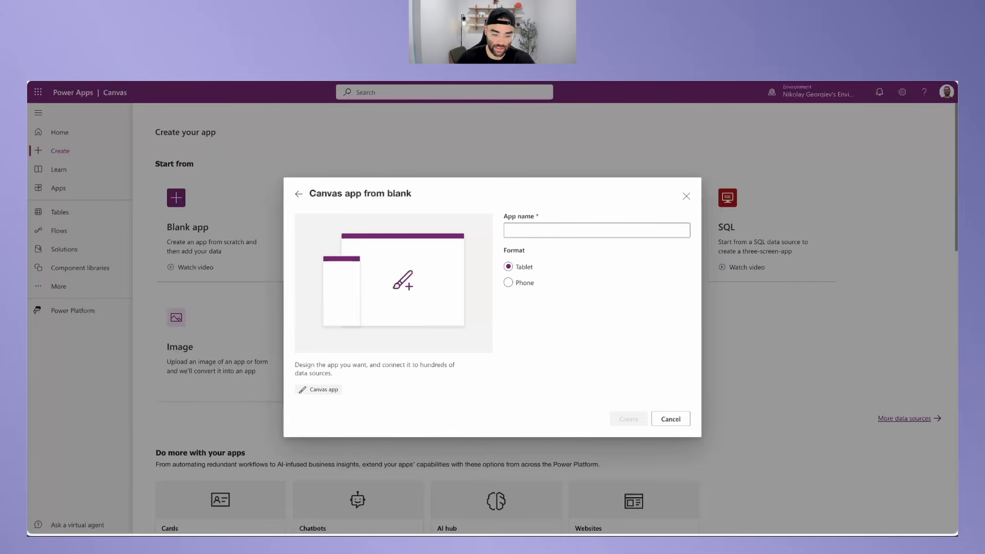
Step: In Power Apps, create the blank canvas app named Tasky in Tablet format
left_click(525, 232)
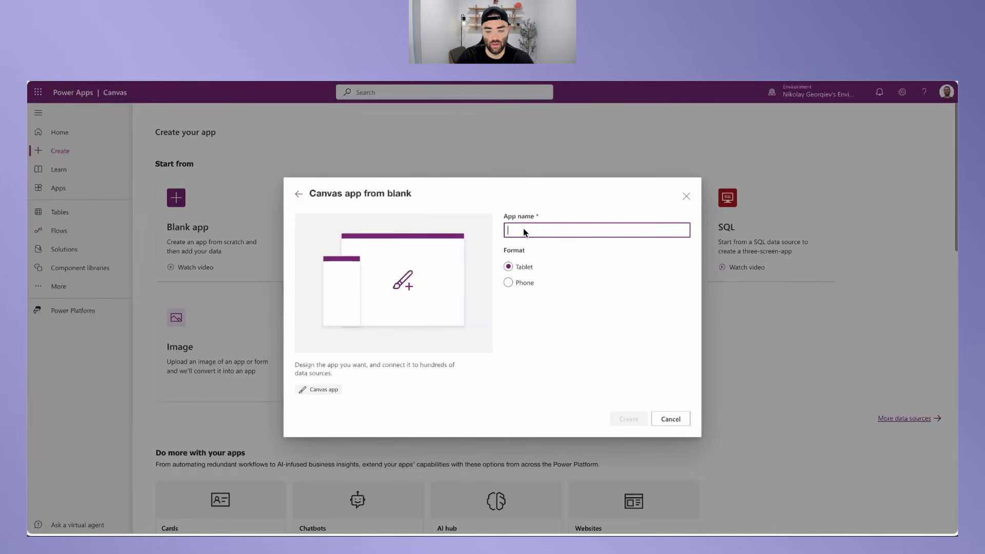
type("Tasky")
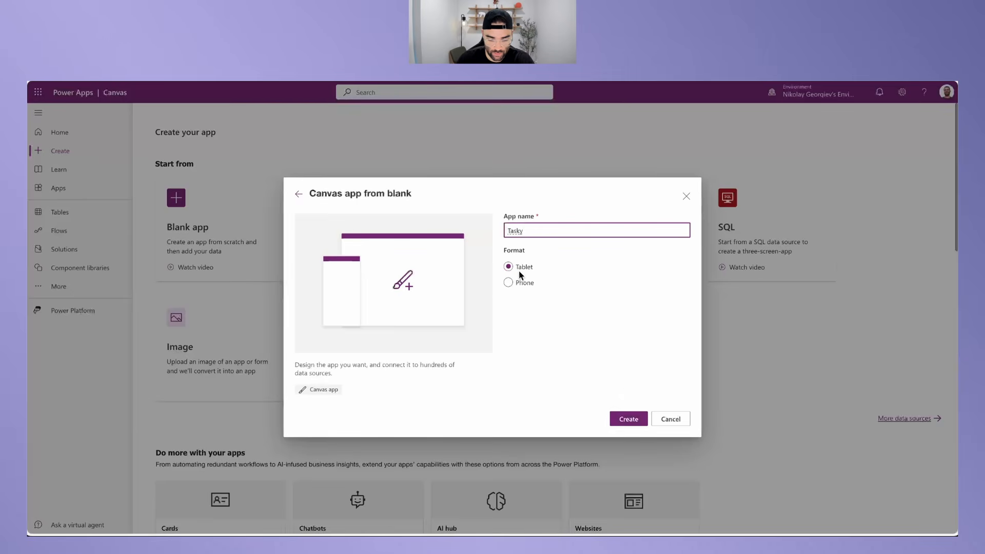
left_click(629, 419)
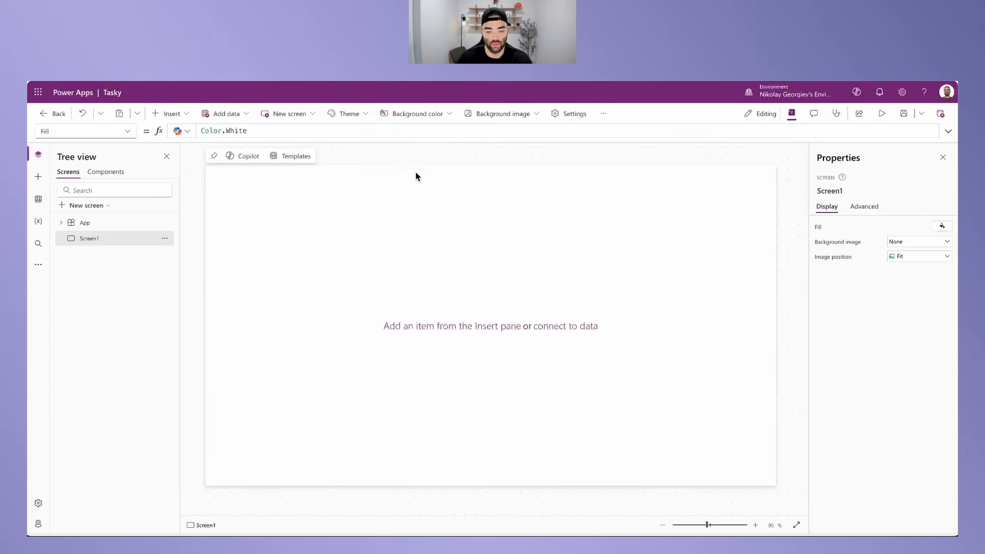
Step: Turn off Scale to fit in the app's display settings and close the settings
left_click(571, 114)
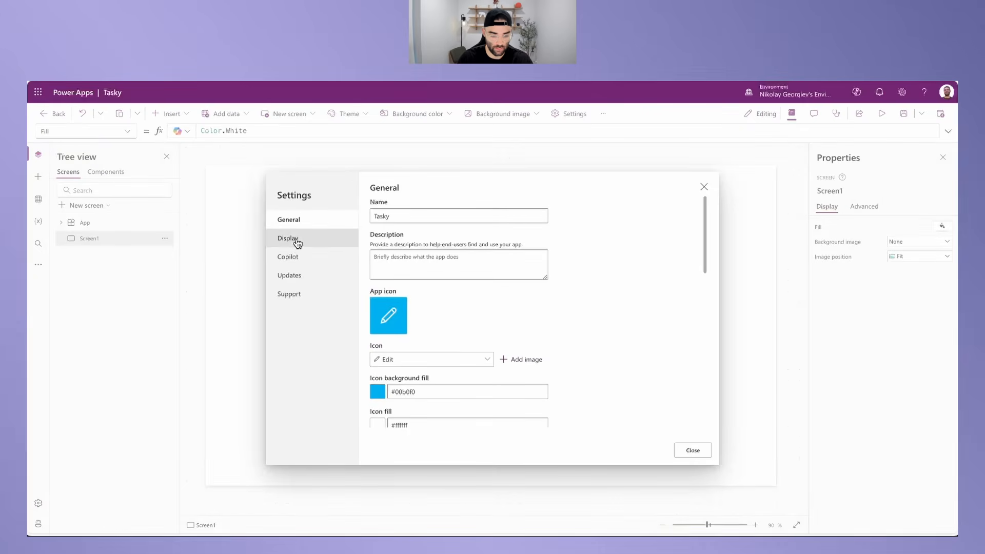
left_click(288, 238)
scroll(410, 379, "down", 3)
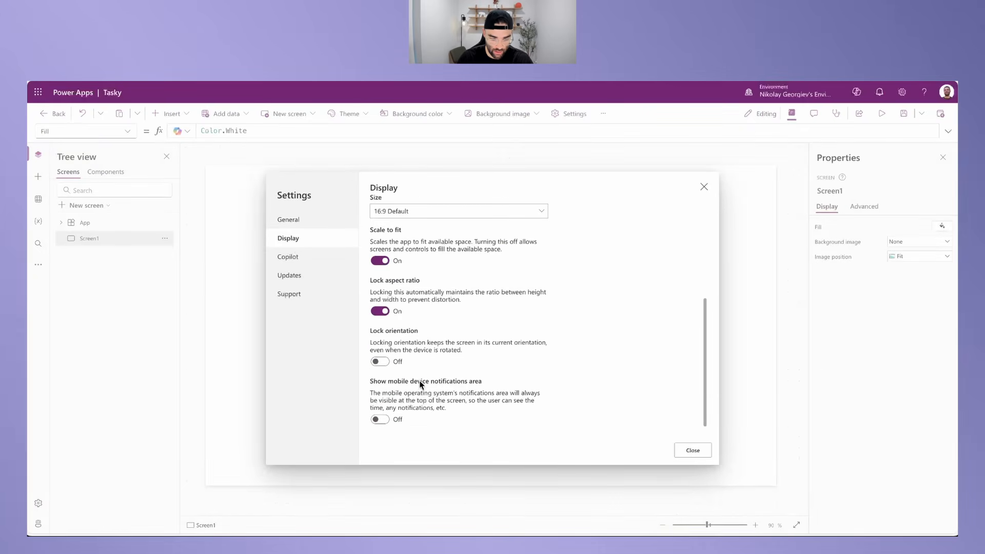
left_click(382, 263)
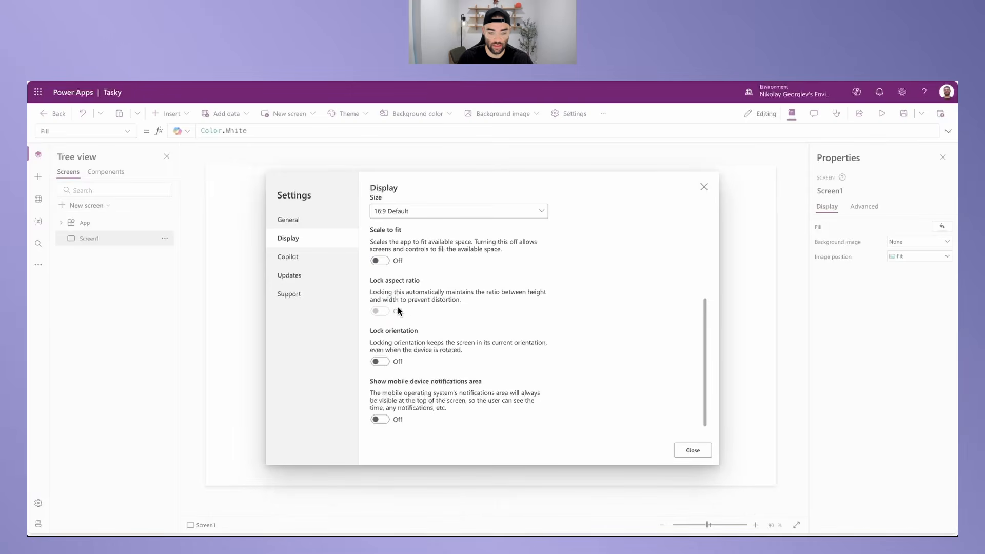
scroll(398, 311, "up", 5)
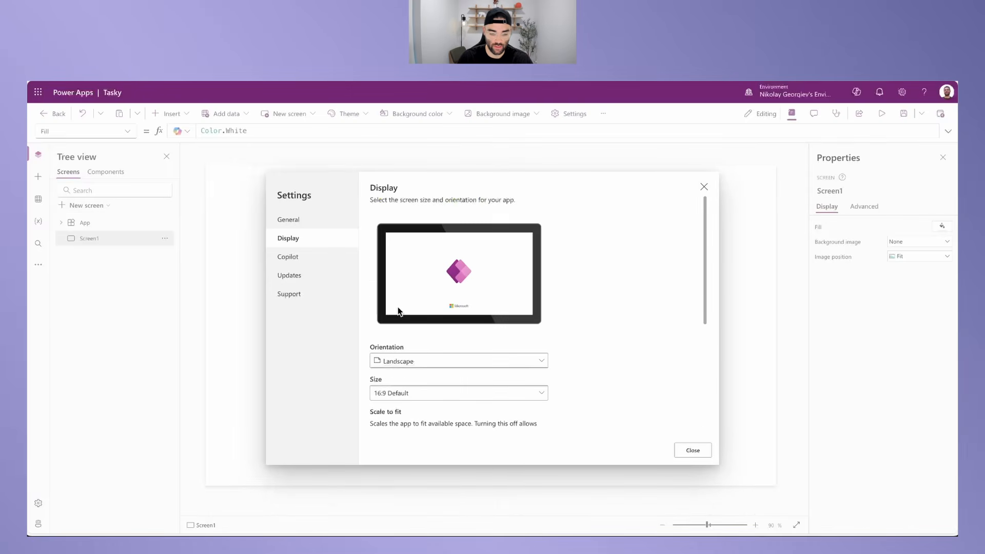
left_click(707, 186)
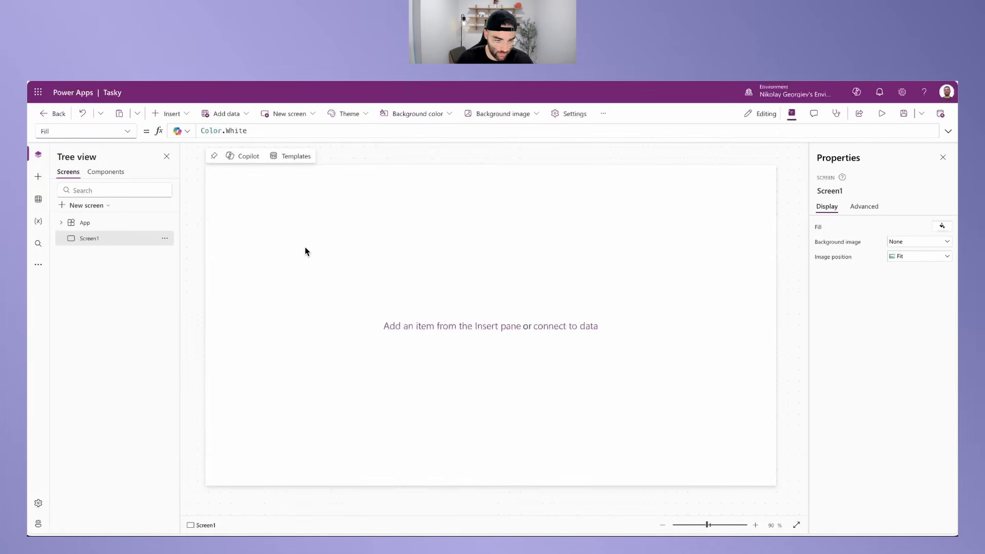
Step: In the App object's Formulas property, start a named formula MyTheme that holds a record
left_click(93, 222)
left_click(128, 132)
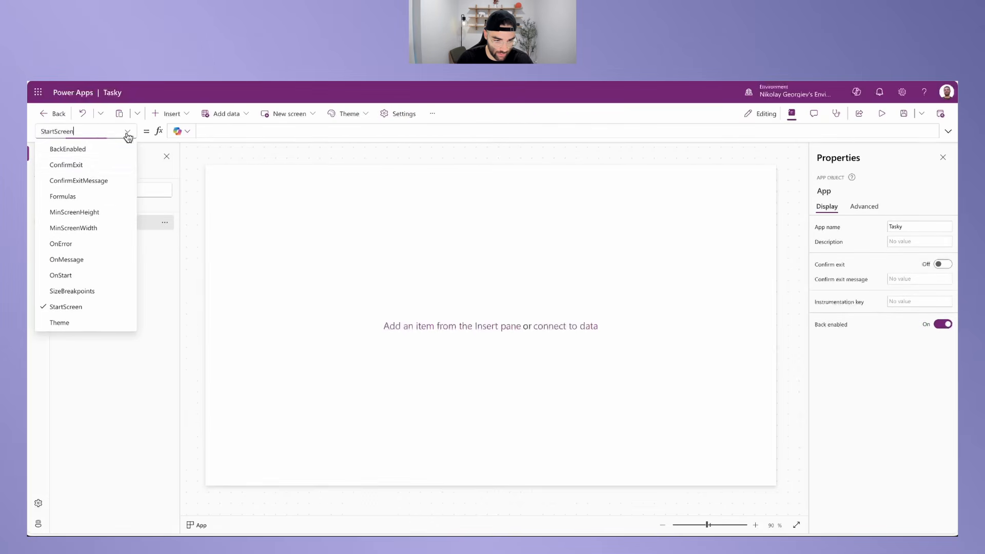
left_click(85, 194)
left_click(948, 132)
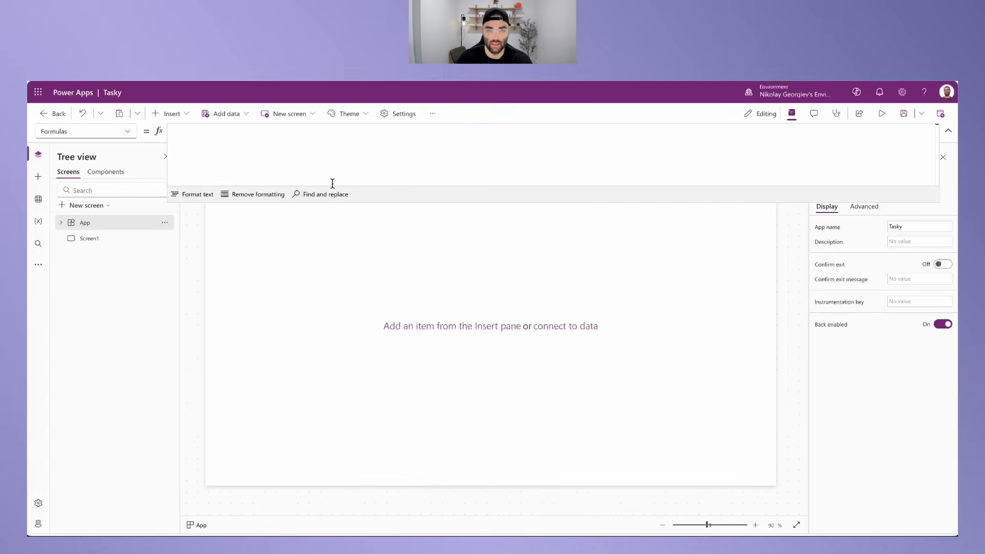
left_click(300, 156)
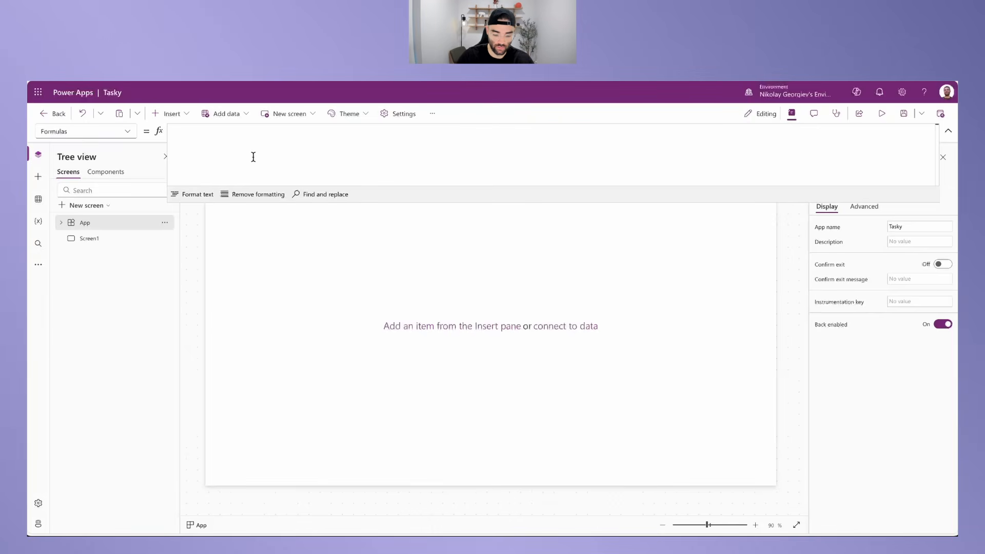
type("MyTheme")
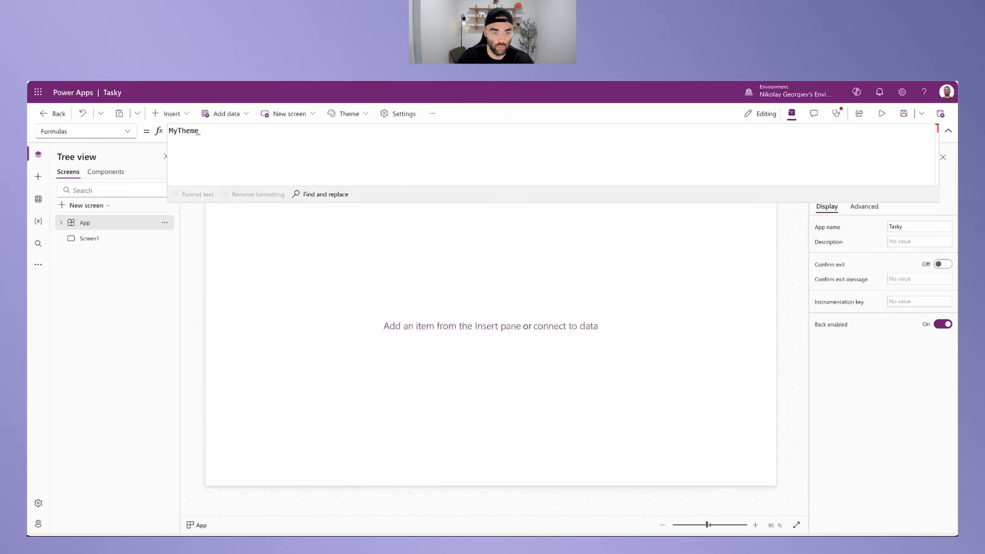
type(" =")
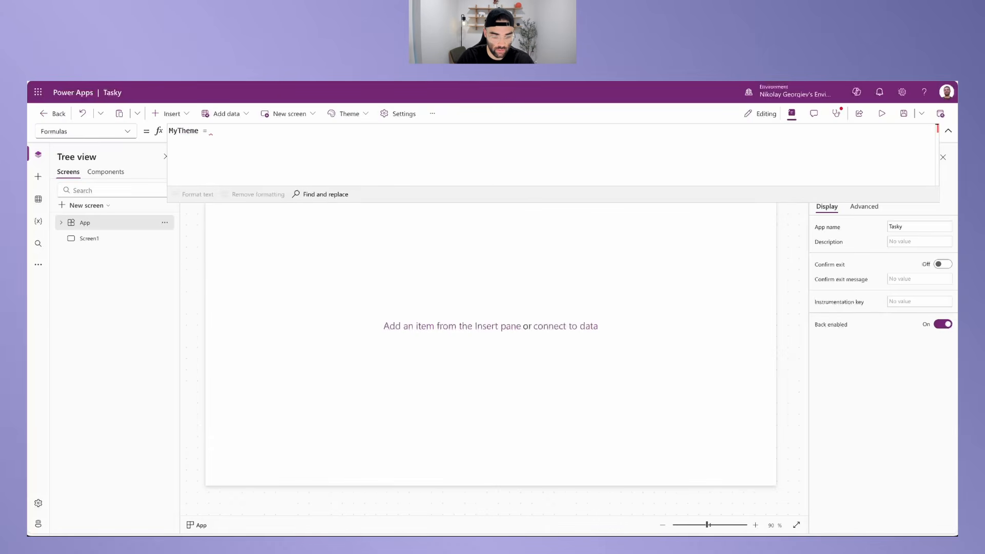
key("shift+Return")
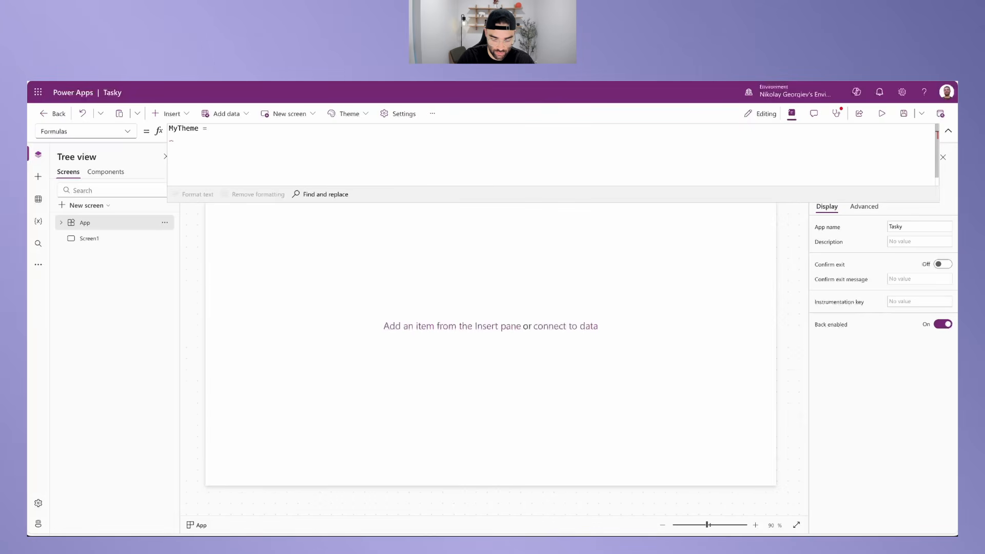
type("{")
key("shift+Return")
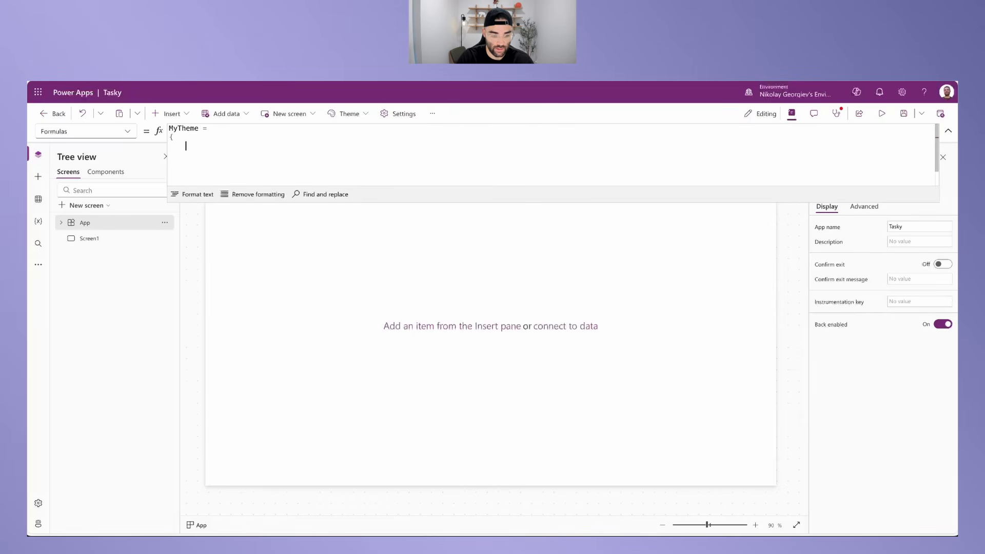
Step: Start a Primary entry as the first field of the MyTheme record
type("P")
type("ru")
key("BackSpace")
key("BackSpace")
key("BackSpace")
type("Primary")
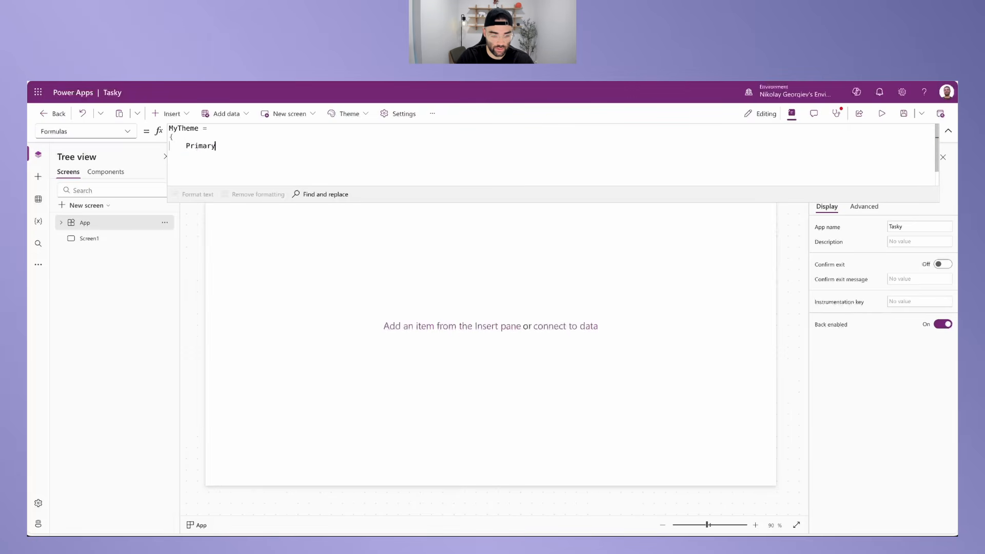
type(" =")
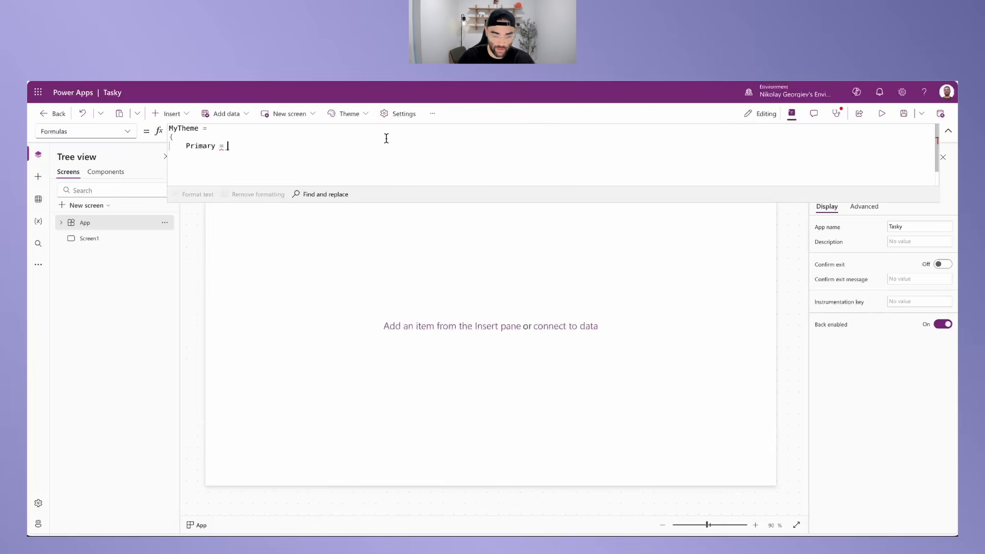
Step: Open a new browser tab and search the web for colorpicker
key("super+t")
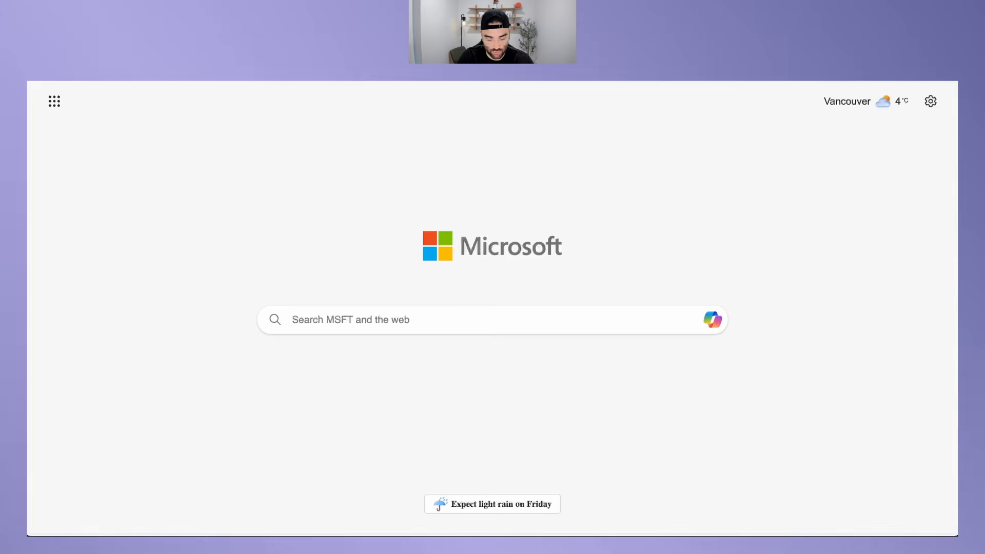
type("pcolor")
key("BackSpace")
key("BackSpace")
key("BackSpace")
key("BackSpace")
key("BackSpace")
key("BackSpace")
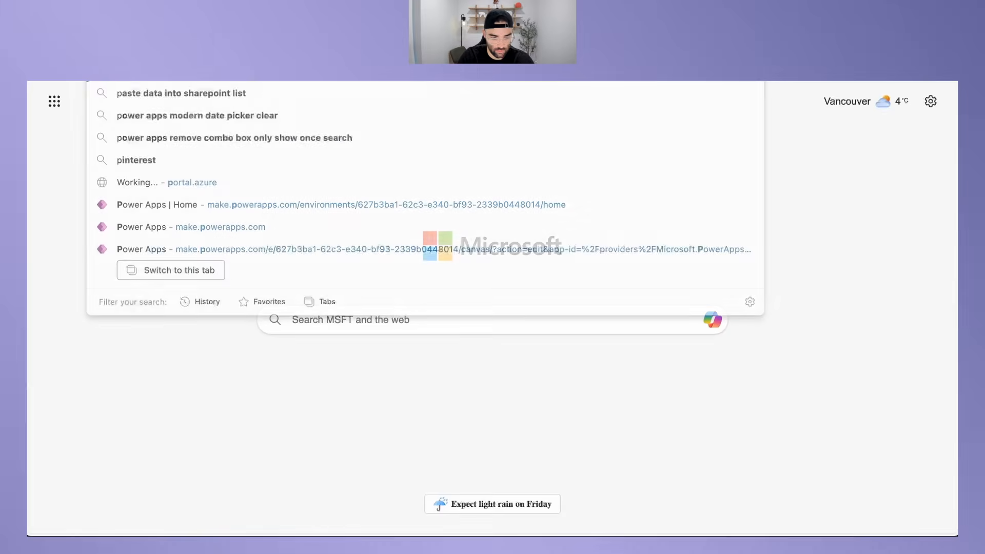
type("colorpicker")
key("Return")
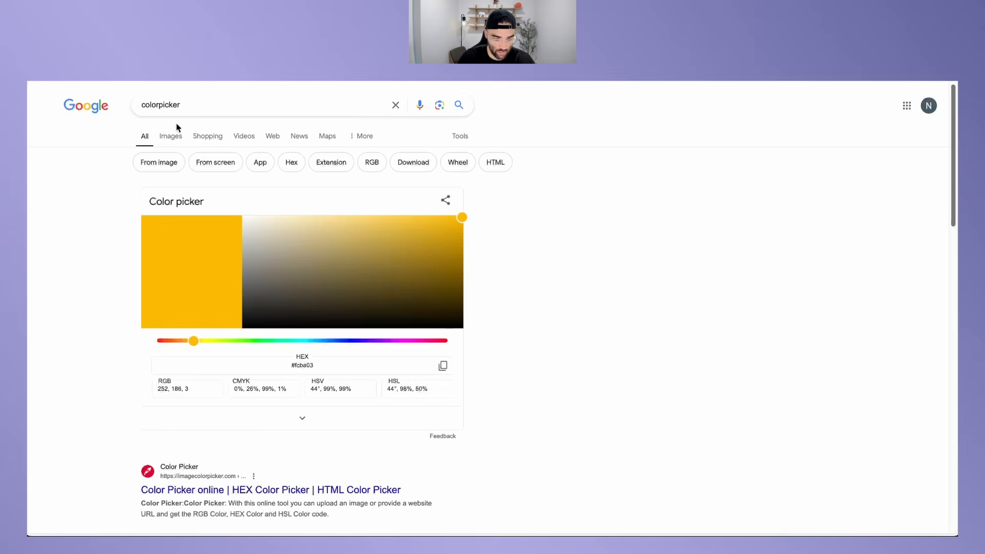
Step: Pick the purple shade #6a46b3 in the color picker and copy its HEX code
left_click(367, 341)
left_click(368, 247)
mouse_move(368, 247)
left_mouse_down()
mouse_move(399, 247)
mouse_move(377, 252)
left_mouse_up()
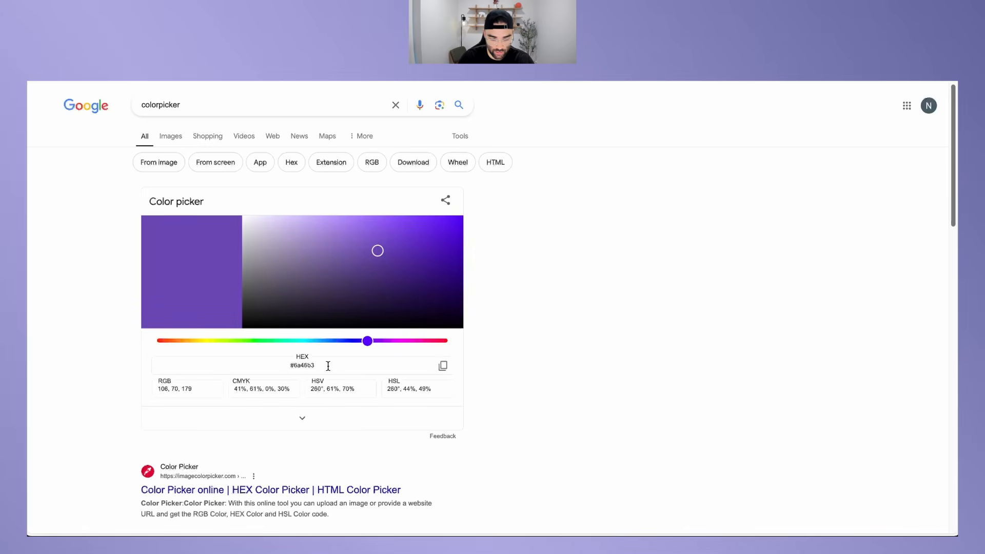
left_click(443, 366)
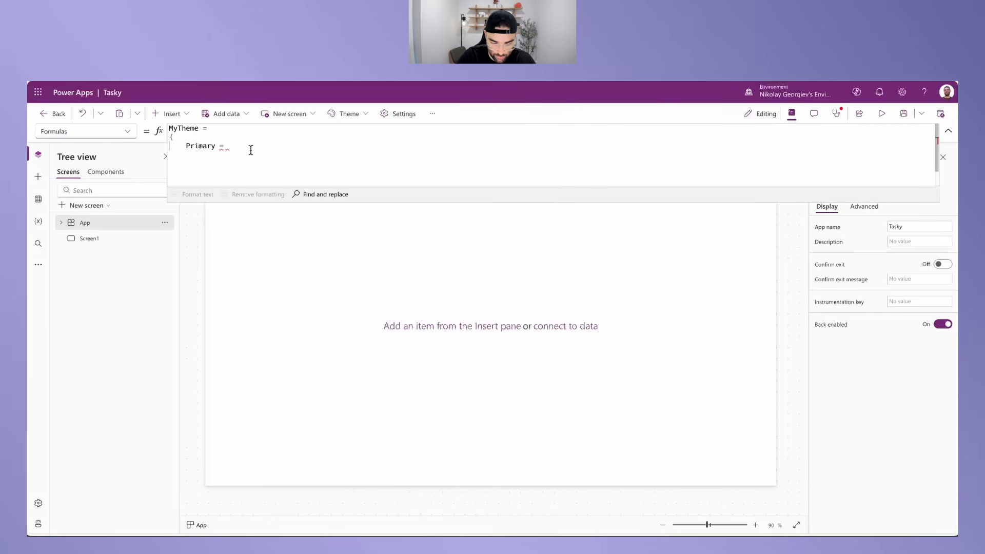
Step: Back in Power Apps, set Primary to ColorValue("#6a46b3") and add Gray #8F8F8F, LightGray #F7F7F7, LightGreen #B4E4CB, LightPurple #CBBBFD, LightBlue #B0E4FB and LightOrange #FFBD9B
type("Color")
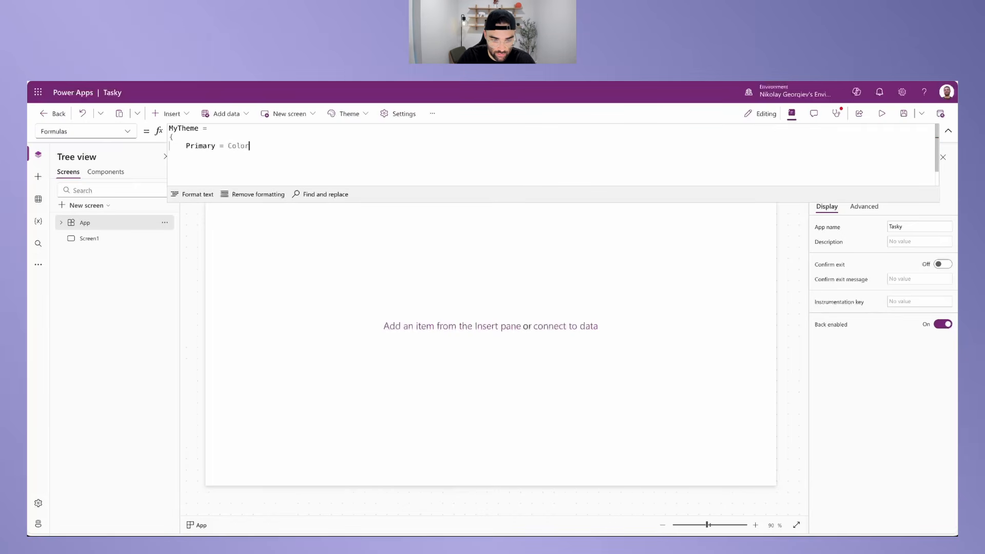
type("Value(\"")
key("ctrl+v")
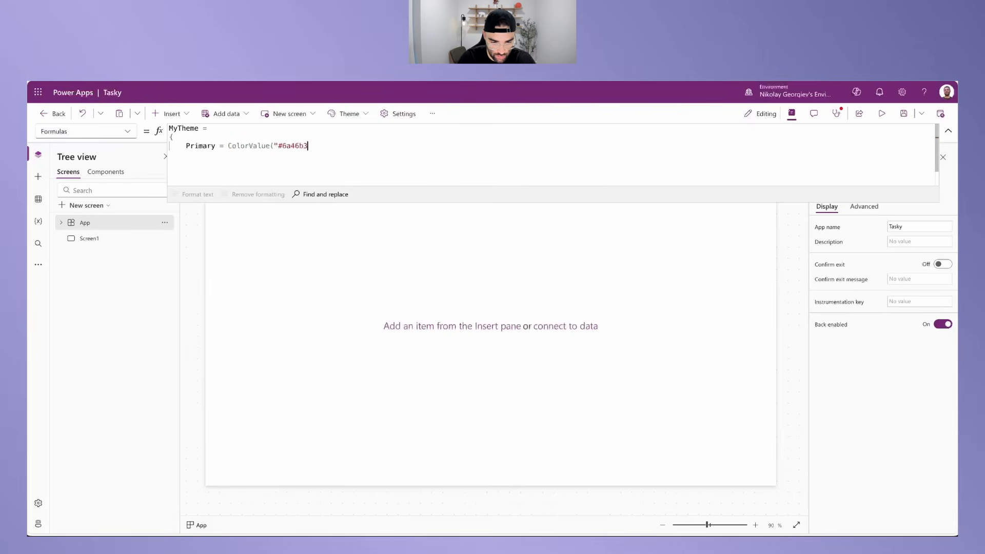
type("\"),")
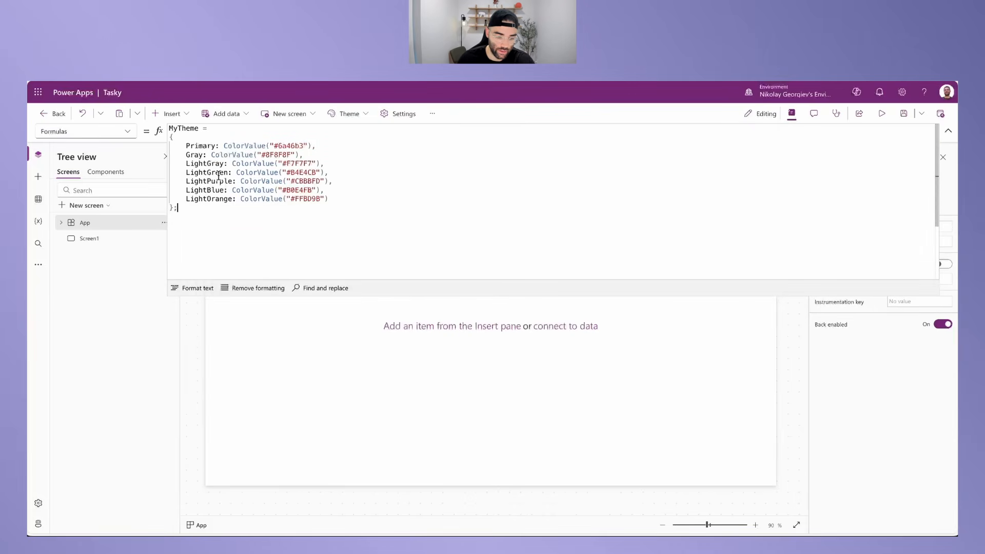
Step: Review the color entries in the MyTheme formula and collapse the formula editor
left_click_drag(207, 163, 207, 174)
left_click(219, 198)
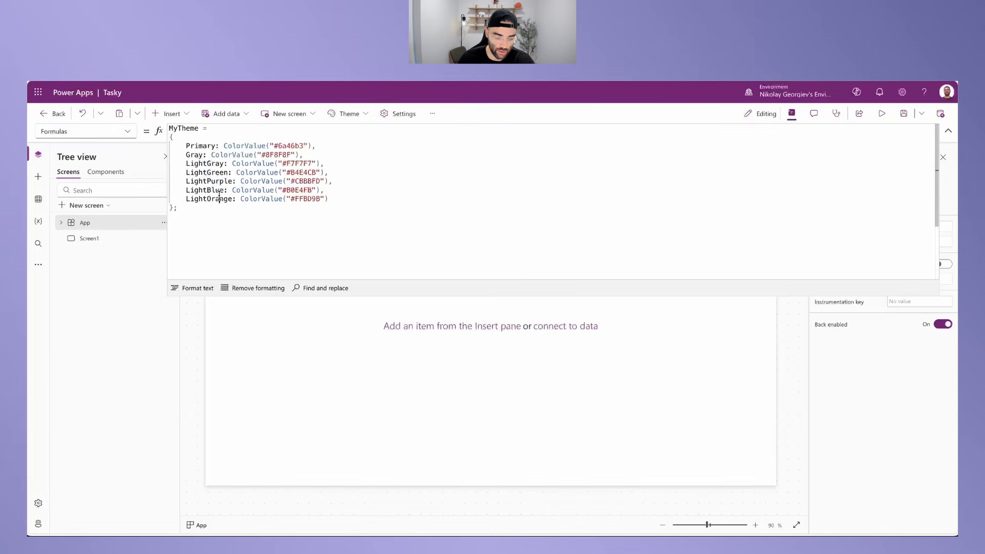
left_click(219, 172)
left_click(222, 180)
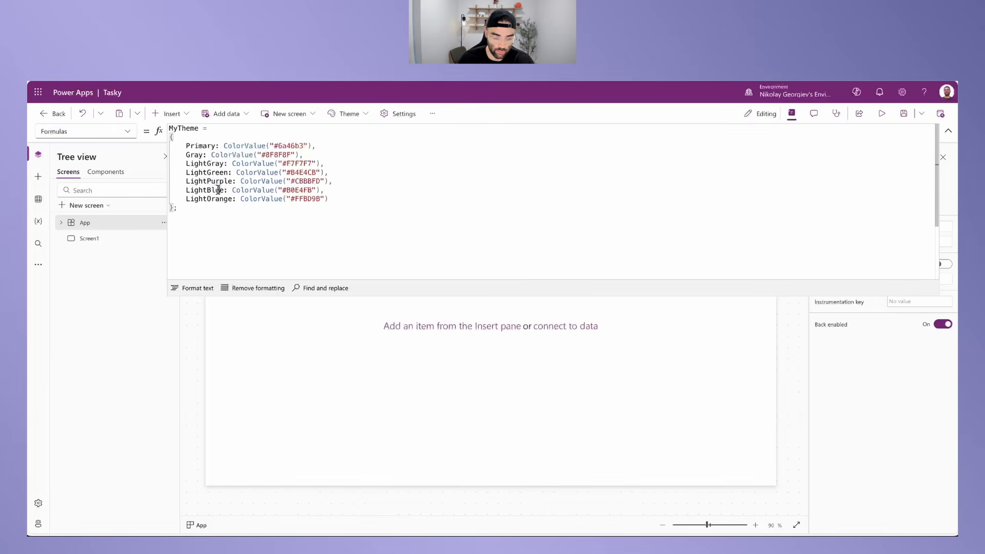
left_click(337, 191)
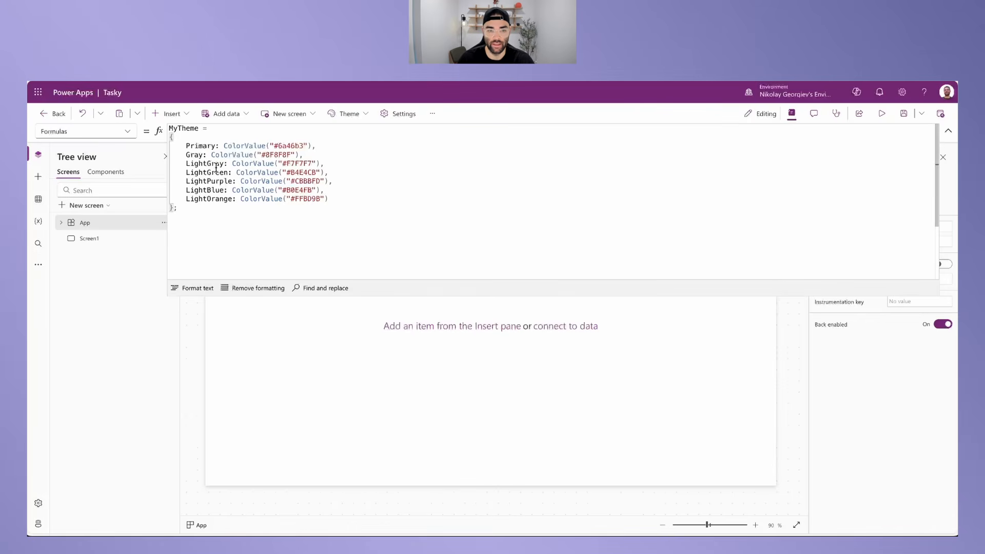
left_click(225, 212)
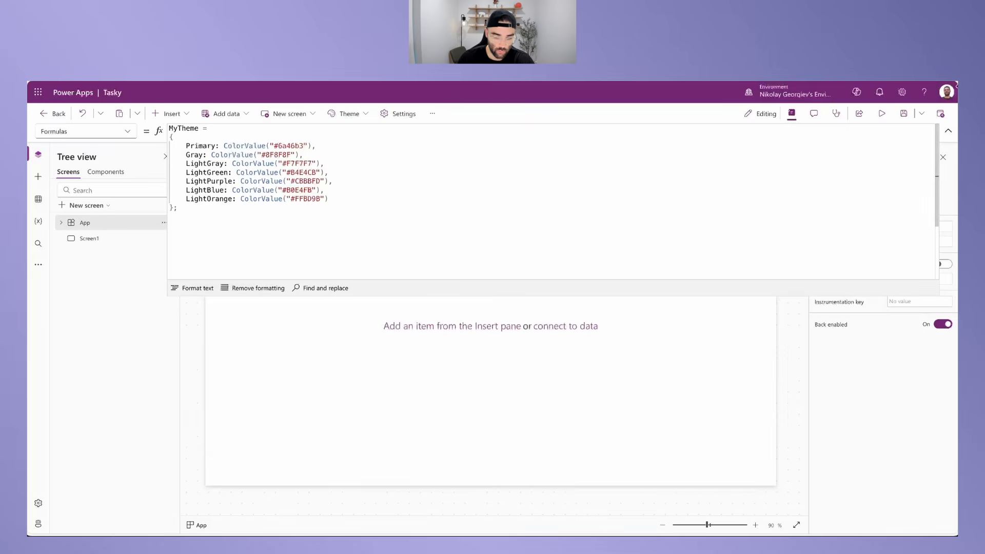
left_click(949, 132)
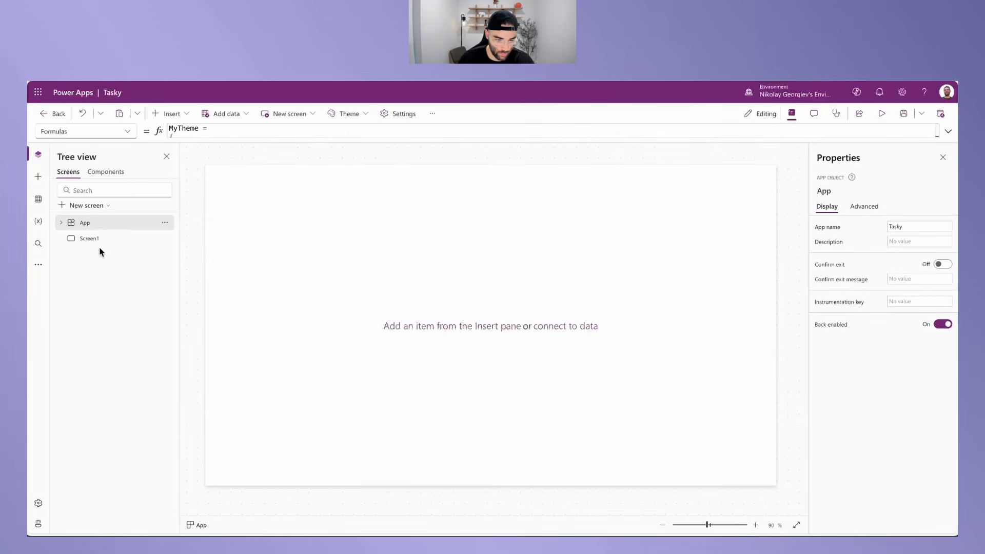
Step: Find the SharePoint connector among the app's data sources and choose it for a new connection
left_click(39, 199)
left_click(80, 189)
type("share")
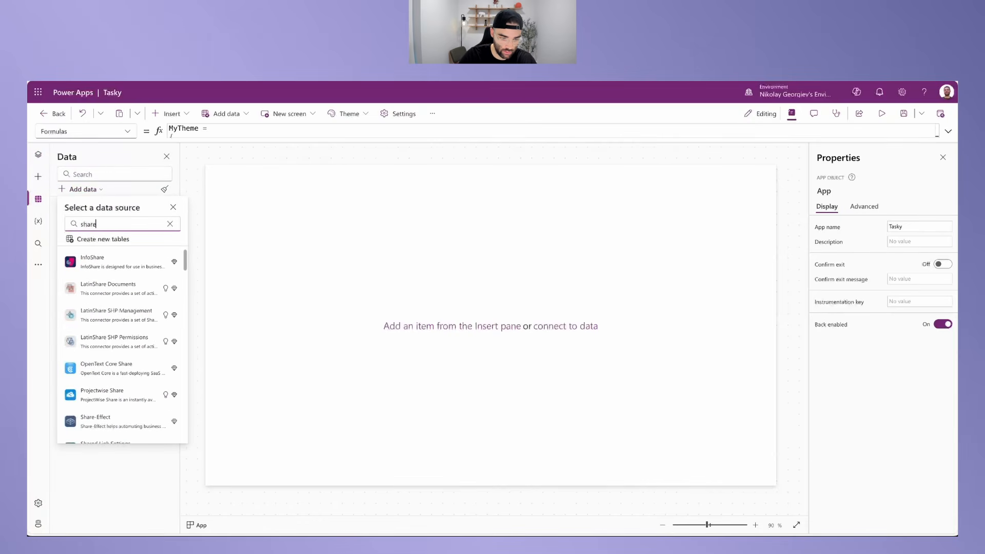
type("p")
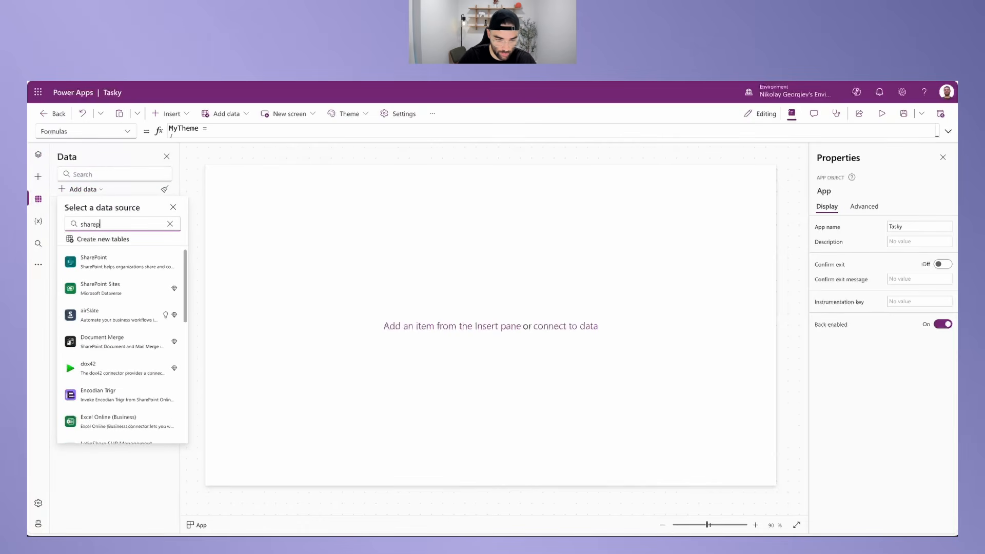
left_click(81, 257)
left_click(97, 255)
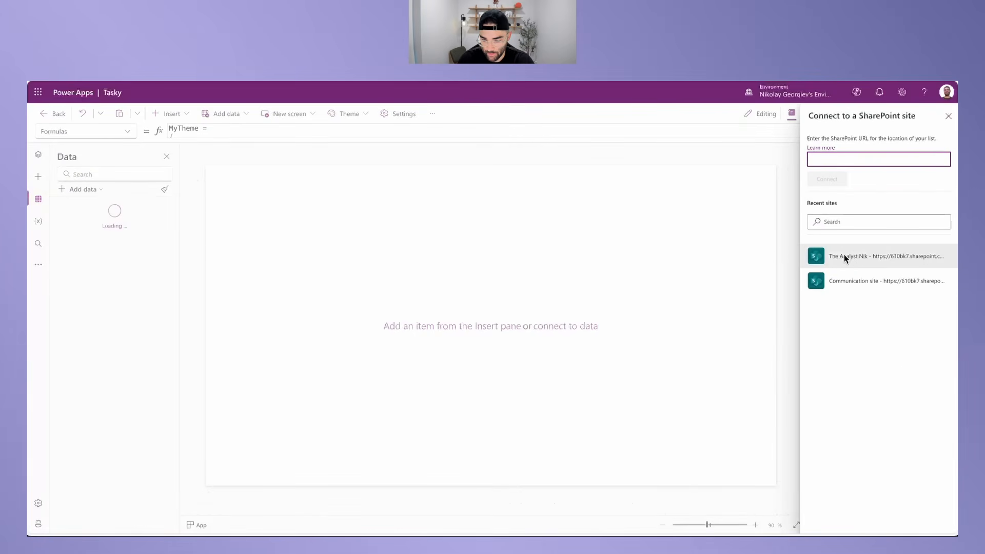
Step: Connect the app to the Projects and Tasks lists of the first recent SharePoint site
left_click(844, 257)
left_click(848, 181)
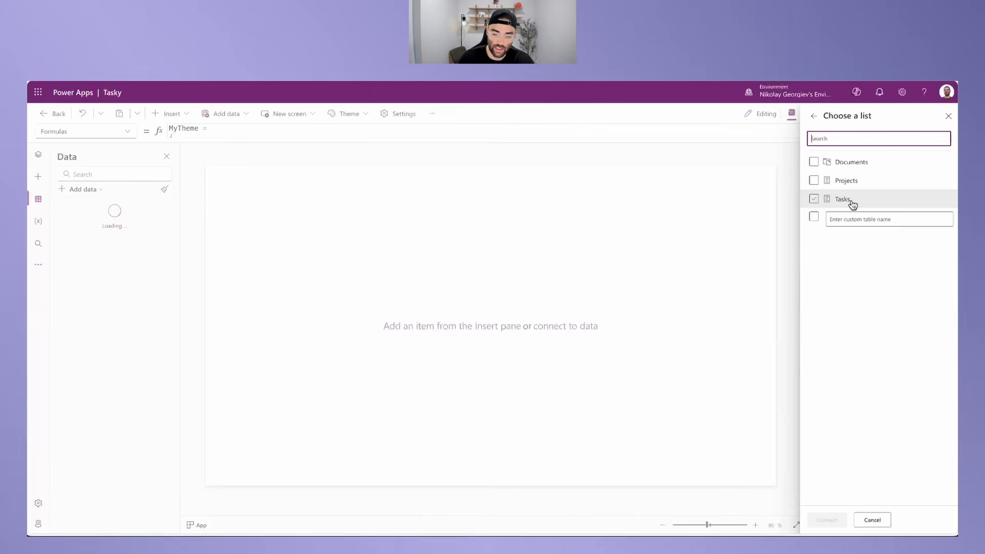
left_click(814, 181)
left_click(814, 199)
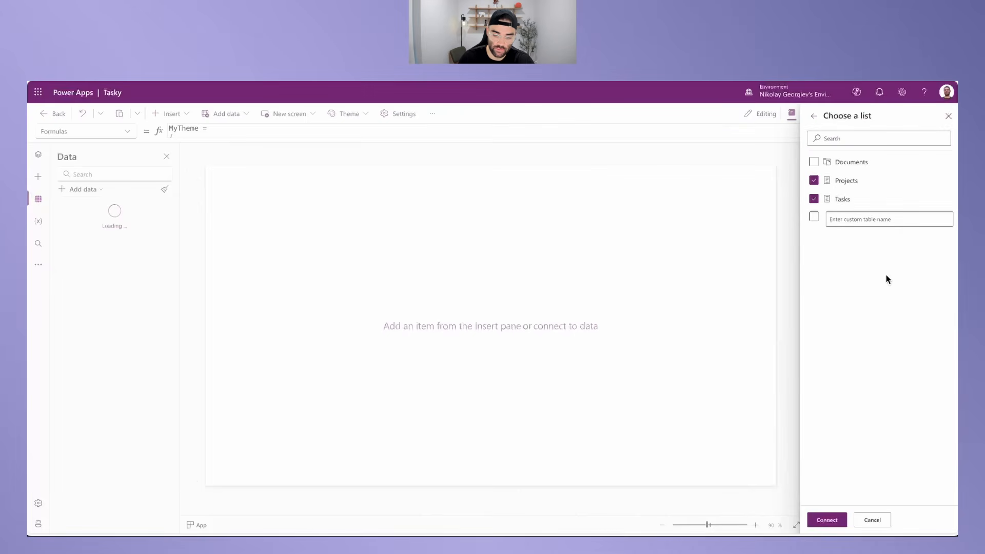
left_click(827, 520)
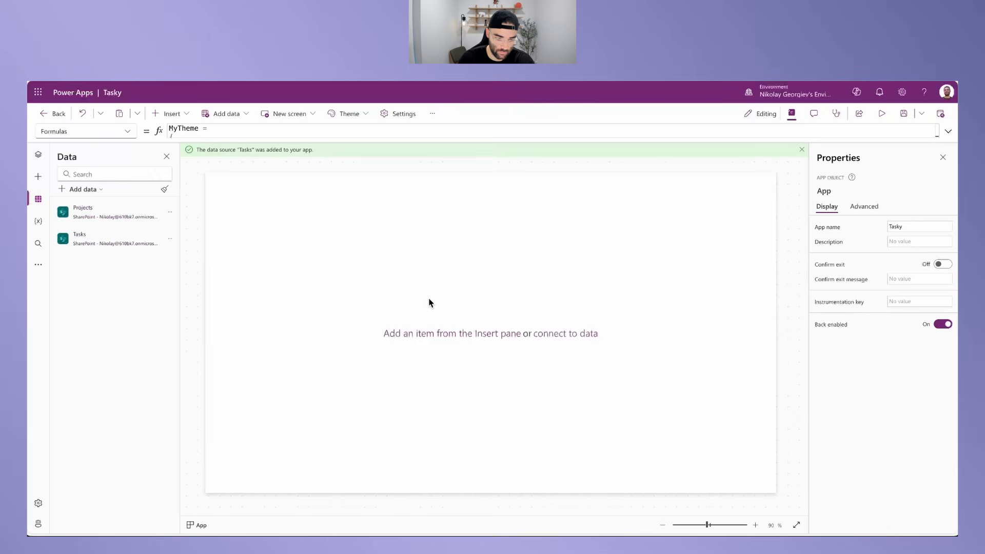
Step: Add the Office 365 Users connector to the app's data sources
left_click(82, 190)
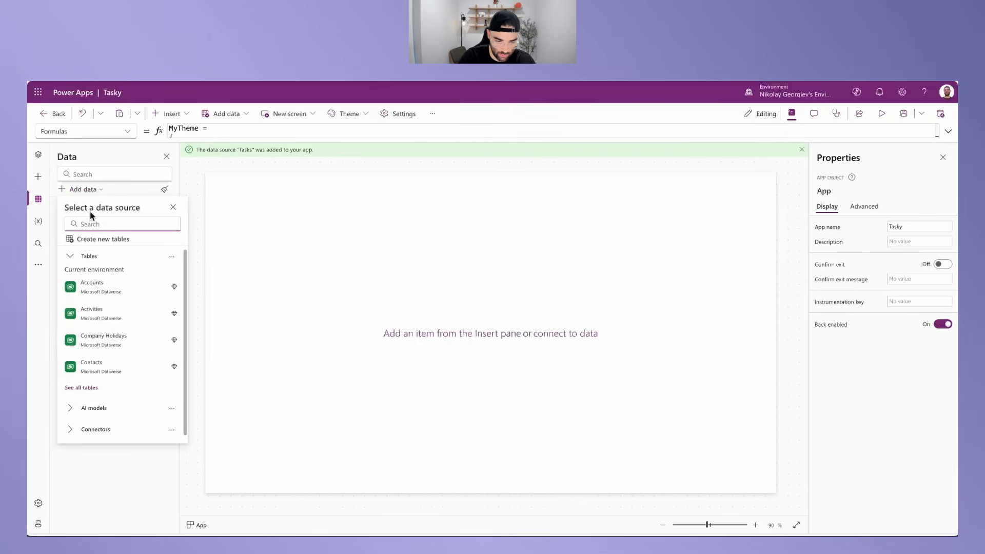
type("office")
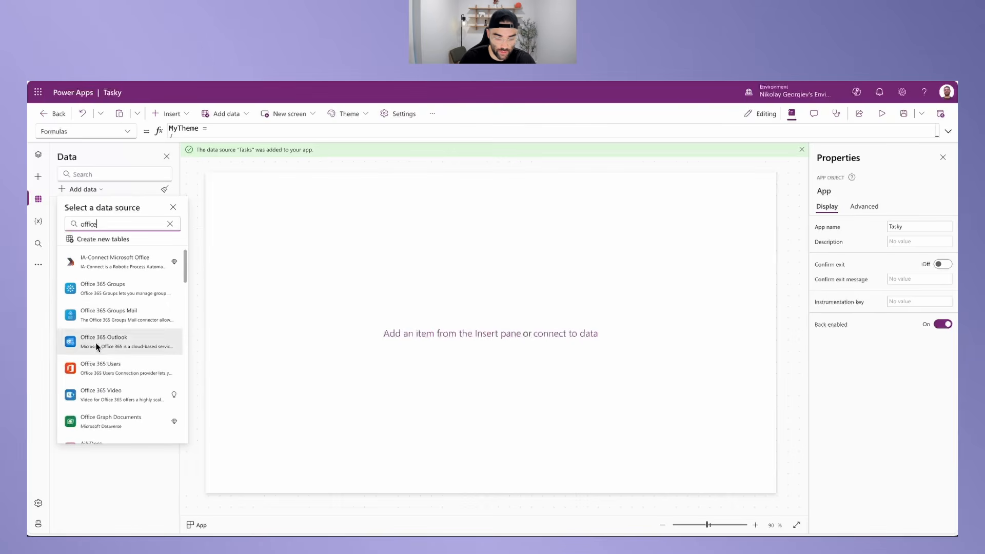
left_click(113, 368)
left_click(110, 252)
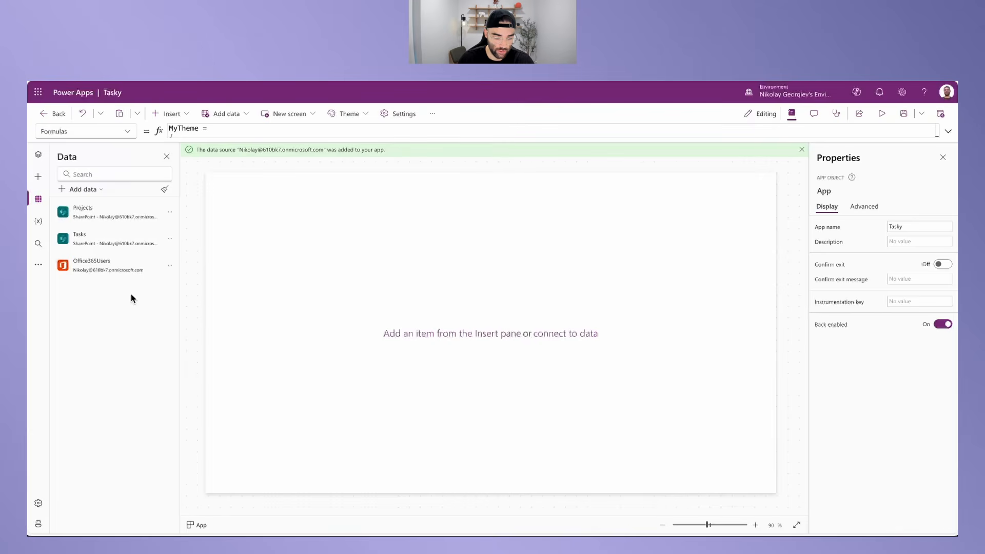
mouse_move(85, 263)
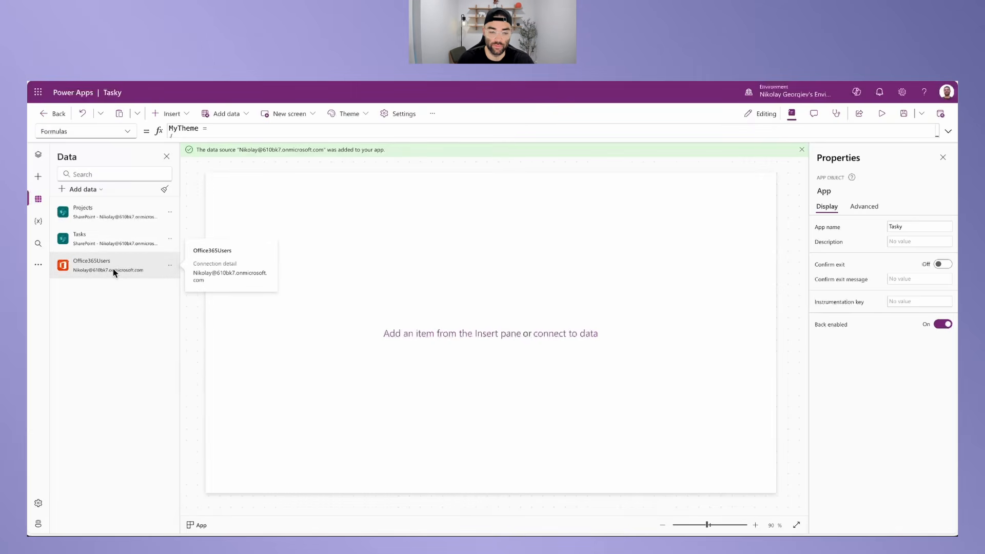
Step: Start a named formula CurrentUser above MyTheme in the app's Formulas property
left_click(949, 131)
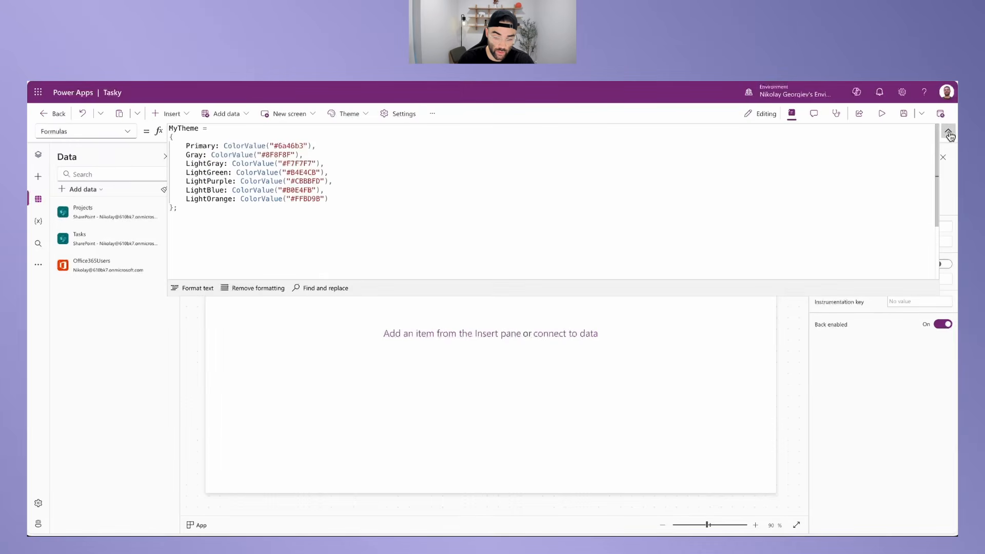
double_click(175, 128)
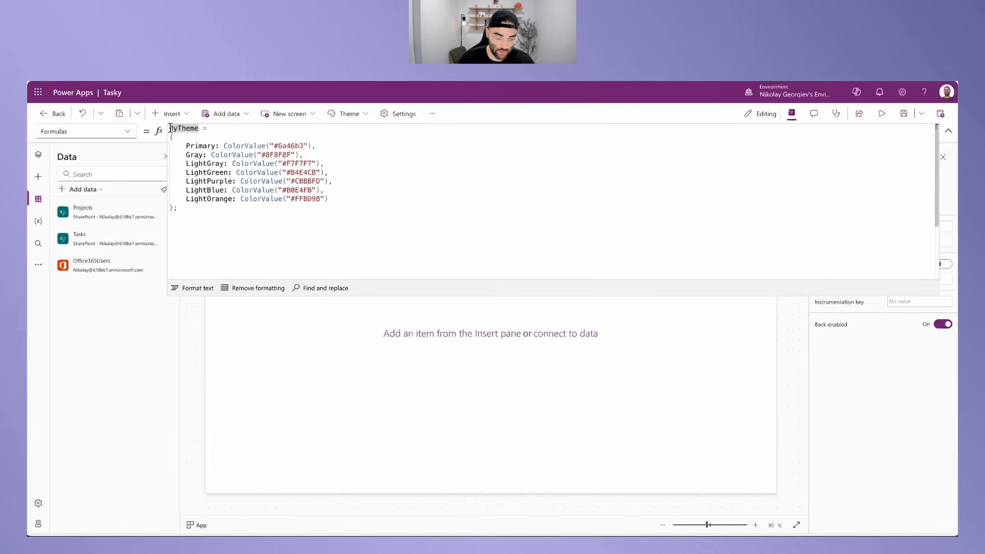
key("Home")
key("Return")
key("Return")
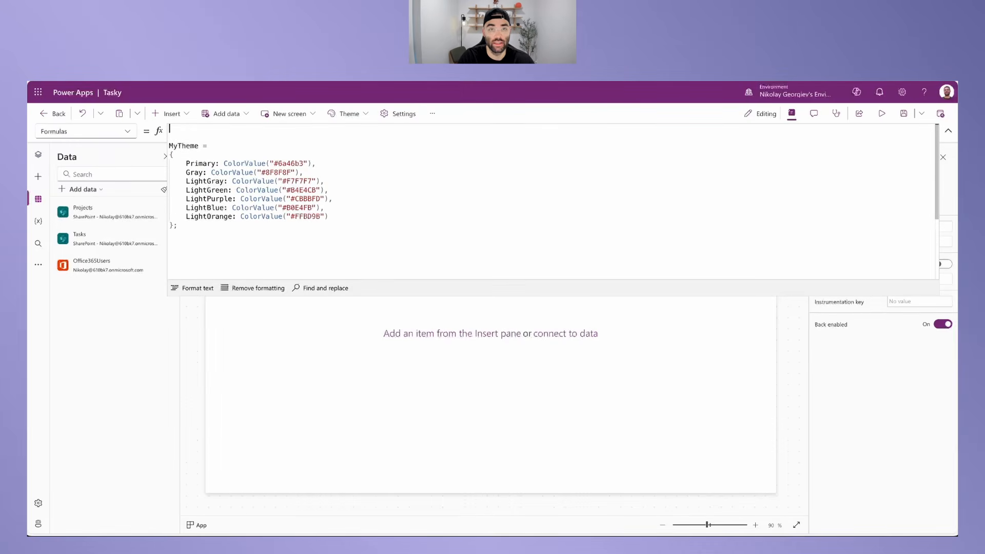
type("CurrentUser")
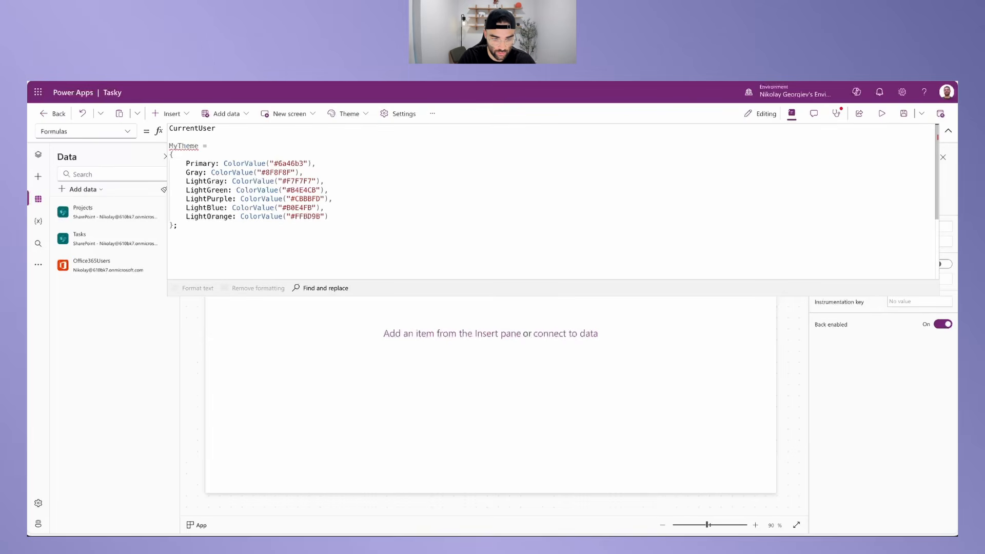
type(" = ")
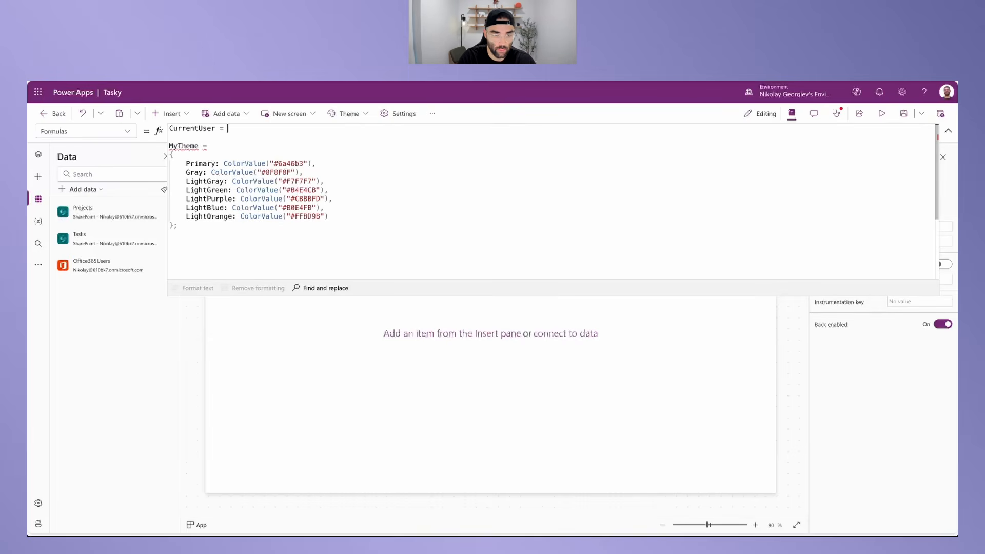
Step: Assign the Office365Users.UserProfileV2 function to CurrentUser
type("Office365Users")
key("Escape")
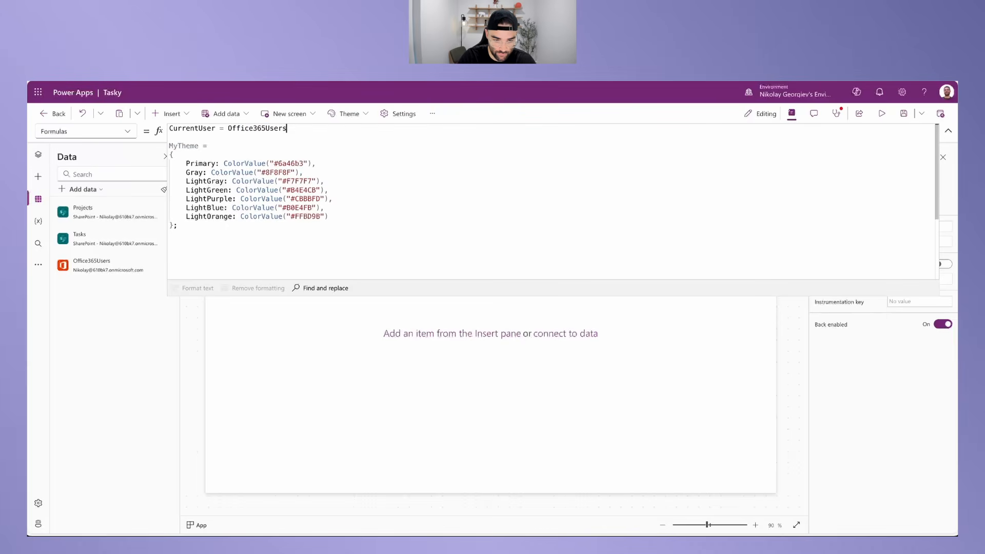
type(".")
scroll(335, 211, "down", 2)
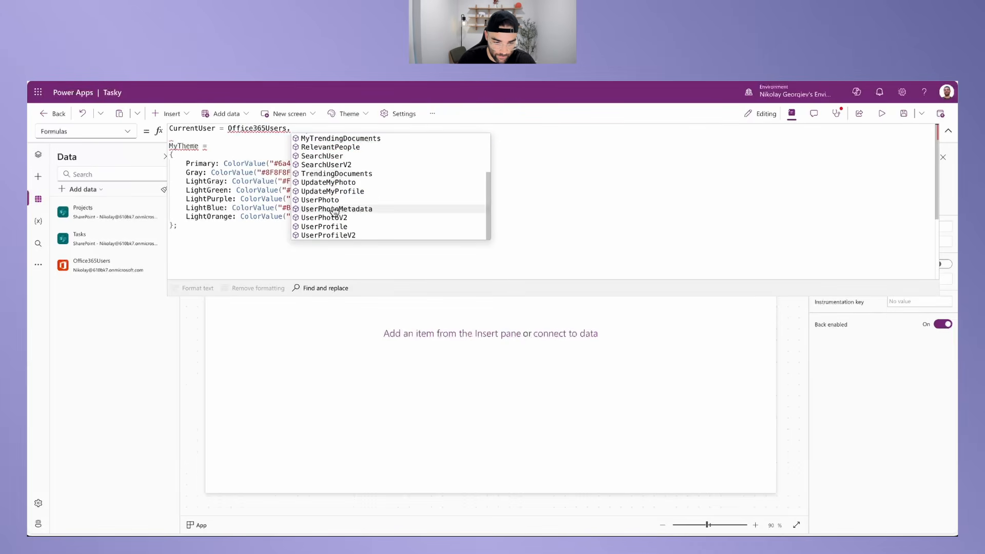
left_click(346, 236)
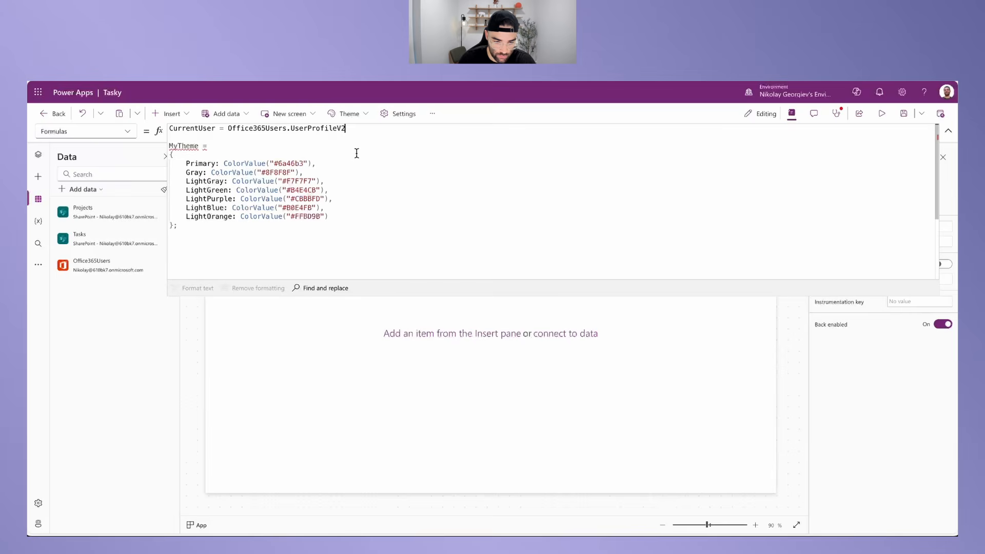
Step: Pass User().Email as the argument of UserProfileV2 and end the CurrentUser formula with a semicolon
type("(")
type("User")
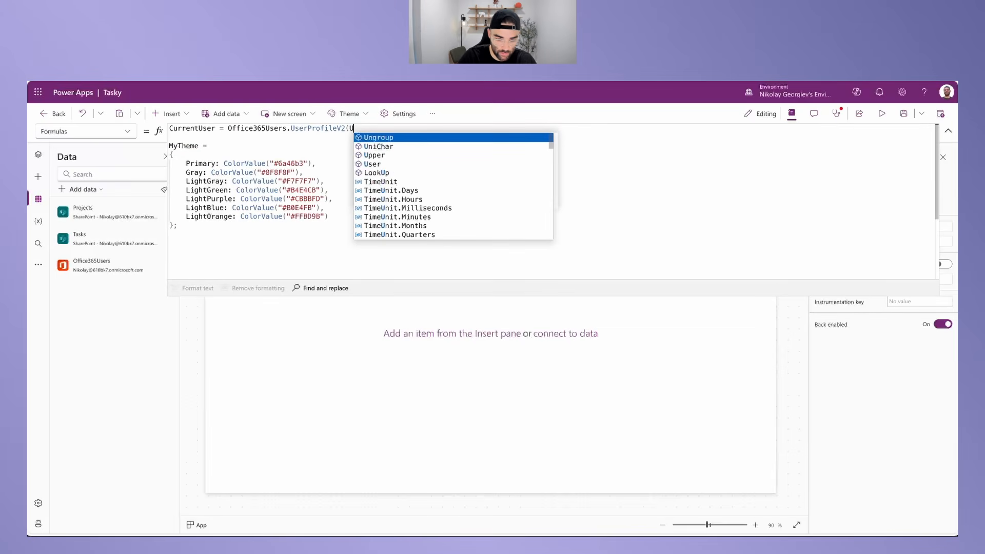
type("(")
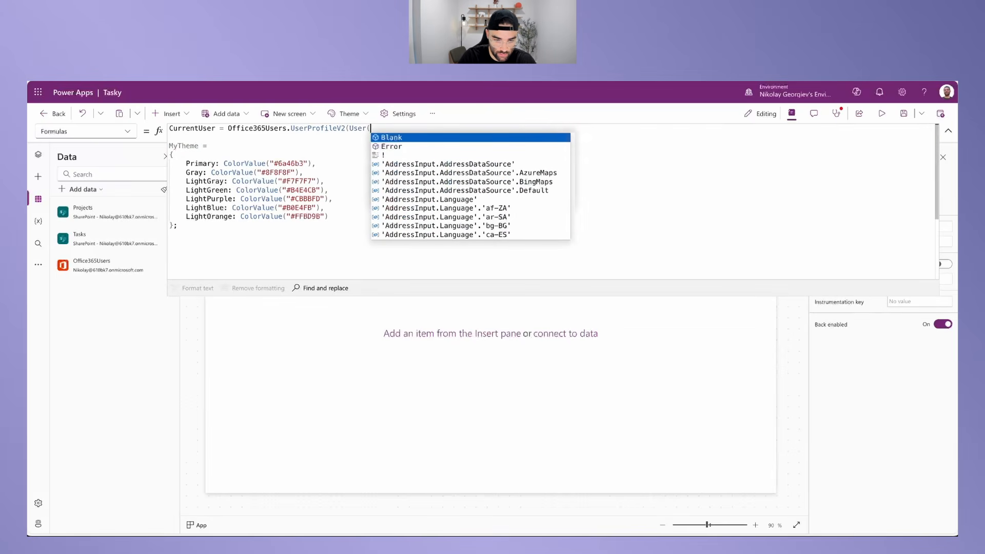
type(").")
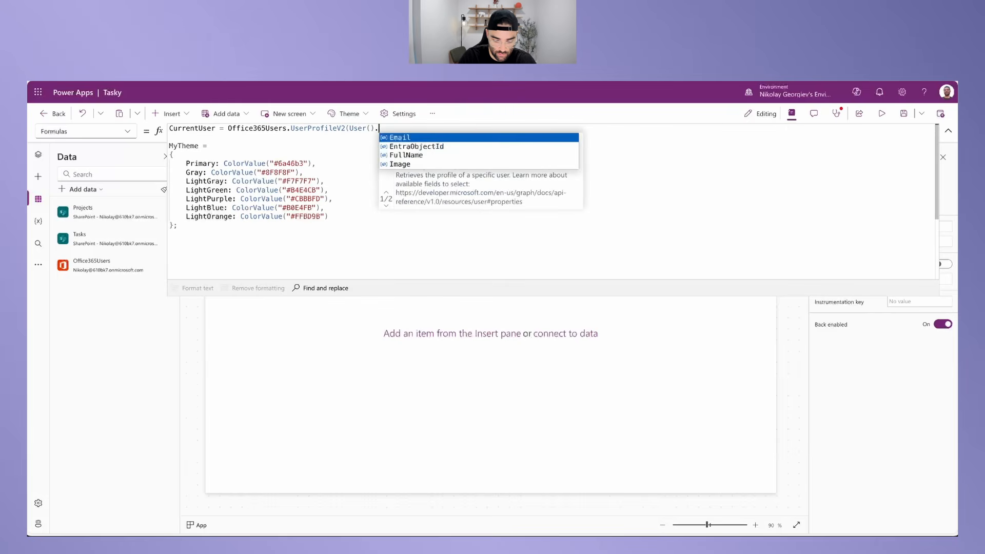
type("Email)")
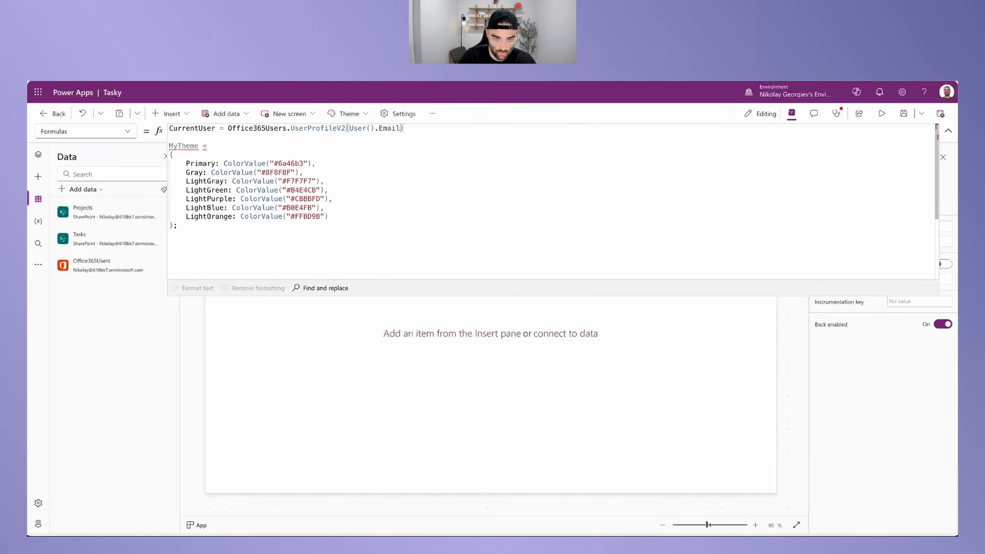
type(";")
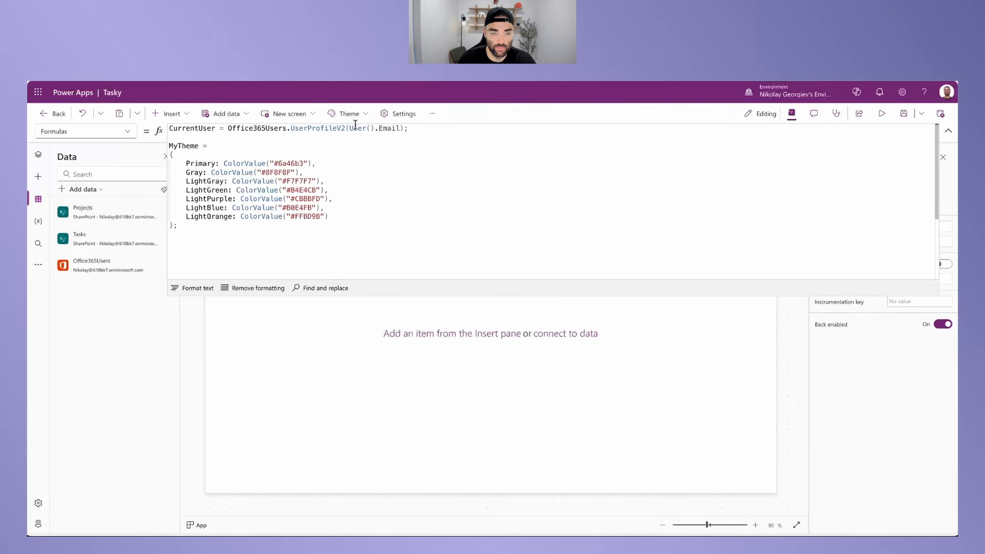
left_click_drag(409, 128, 228, 129)
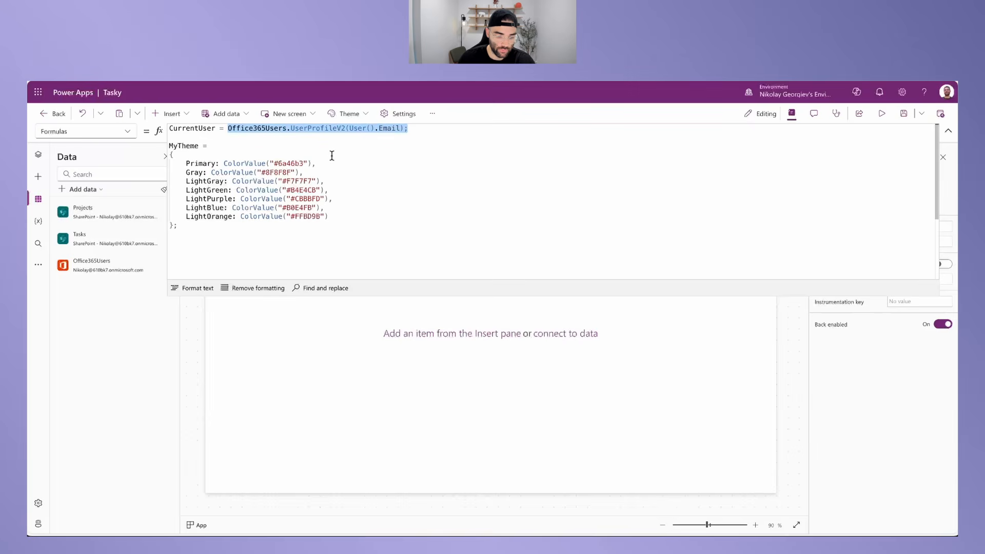
left_click(218, 130)
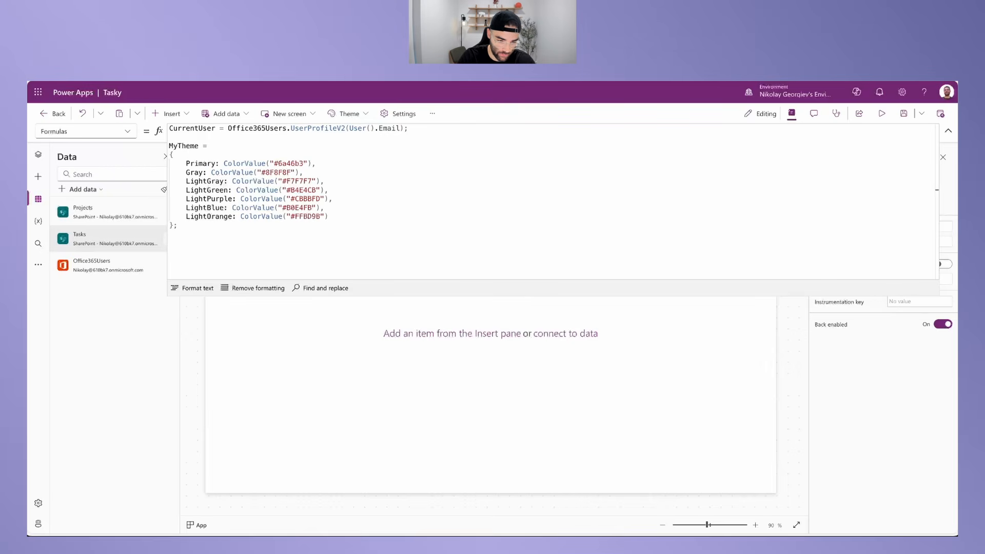
Step: Start a named formula MyIcons as a record below the MyTheme formula
type("MyIcons")
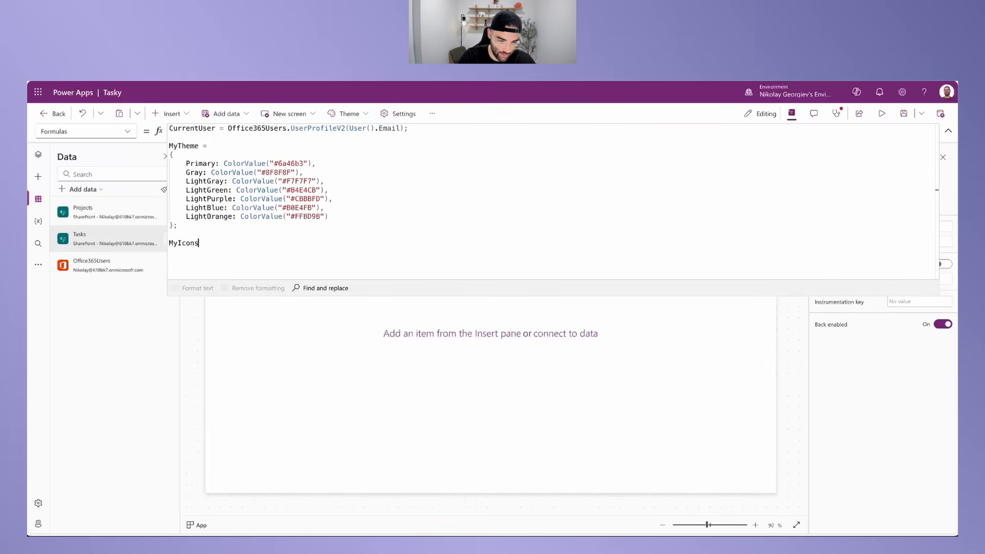
type(" =")
key("Return")
type("{")
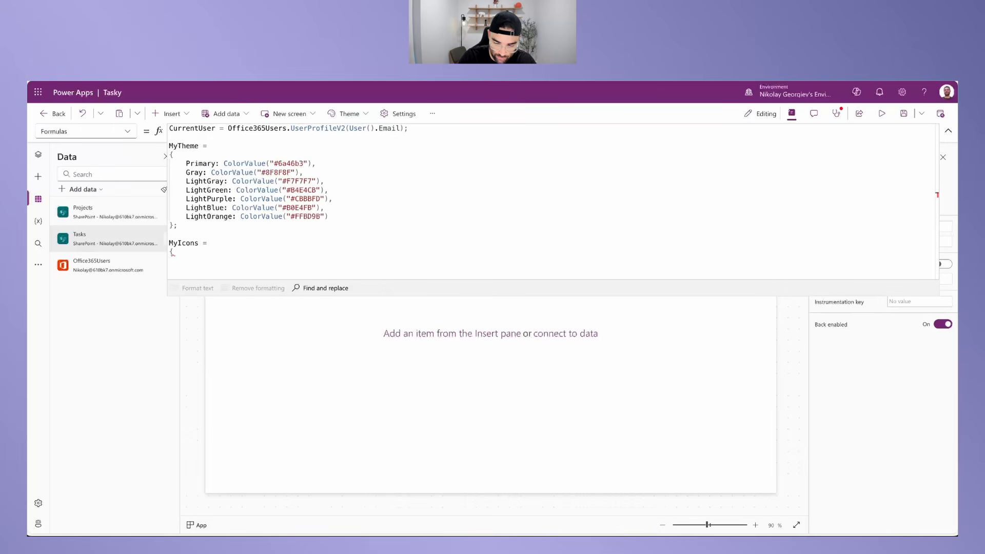
key("Return")
Step: Add a Home entry to MyIcons holding the outlined home SVG with a currentColor fill, 24 by 24 viewBox and 512 width and height
type("Home:")
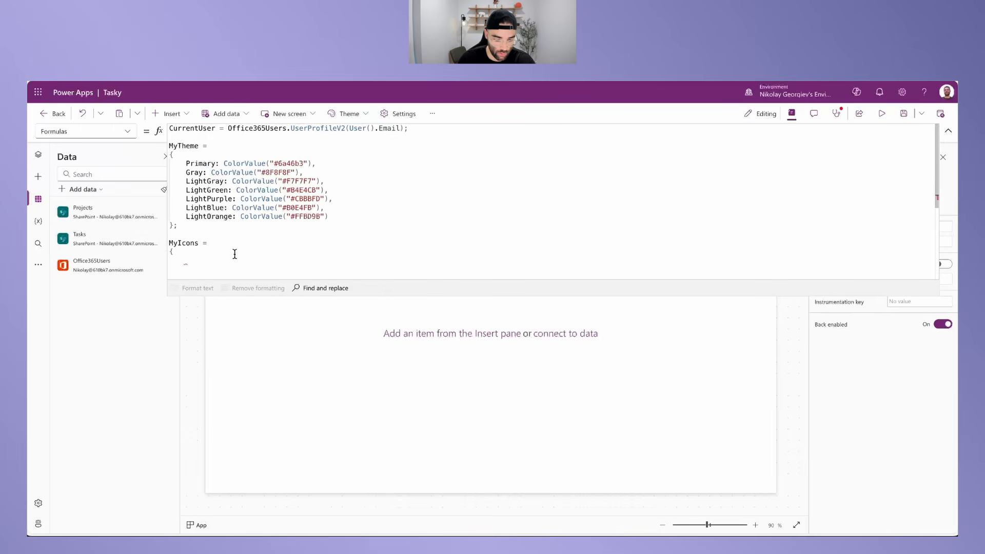
type("\"<svg xmlns='http://www.w3.org/2000/svg' id='Layer_1' data-name='Layer 1' viewBox='0 0 24 24' width='512' height='512'><path fill='currentColor' d='M22,5.724V1.987c0-.553-.447-1-1-1s-1,.447-1,1v2.379L14.797,.855c-1.699-1.146-3.895-1.146-5.594,0L2.204,5.579c-1.38,.93-2.204,2.479-2.204,4.145v9.276c0,2.757,2.243,5,5,5h14c2.757,0,5-2.243,5-5V9.724c0-1.581-.744-3.058-2-3.999Zm0,13.276c0,1.654-1.346,3-3,3H5c-1.654,0-3-1.346-3-3V9.724c0-.999,.494-1.929,1.322-2.486L10.322,2.514c.51-.345,1.094-.517,1.678-.517s1.168,.172,1.678,.517l7.001,4.724c.827,.558,1.321,1.487,1.321,2.486v9.276Z'/></svg>\"")
left_click_drag(466, 267, 214, 241)
left_click(532, 259)
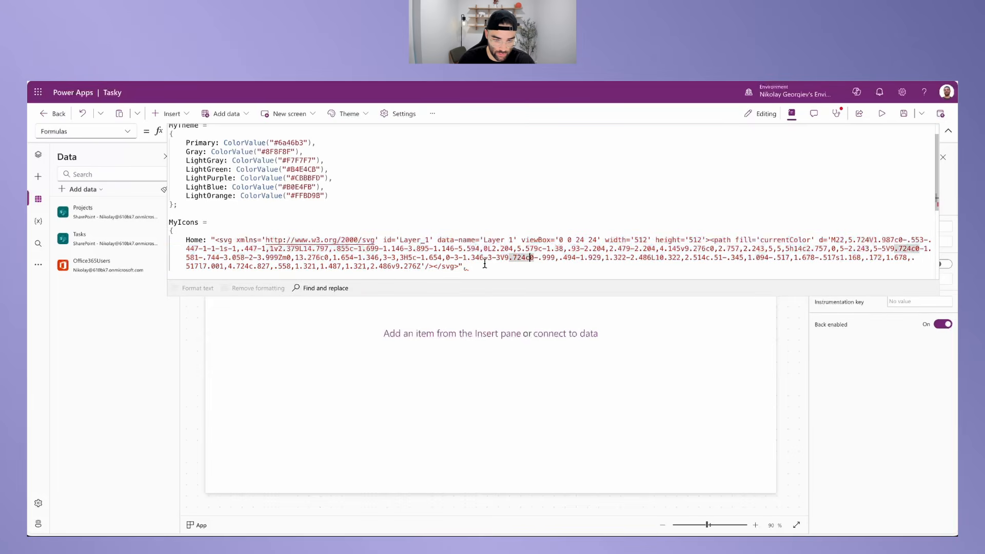
scroll(484, 259, "down", 1)
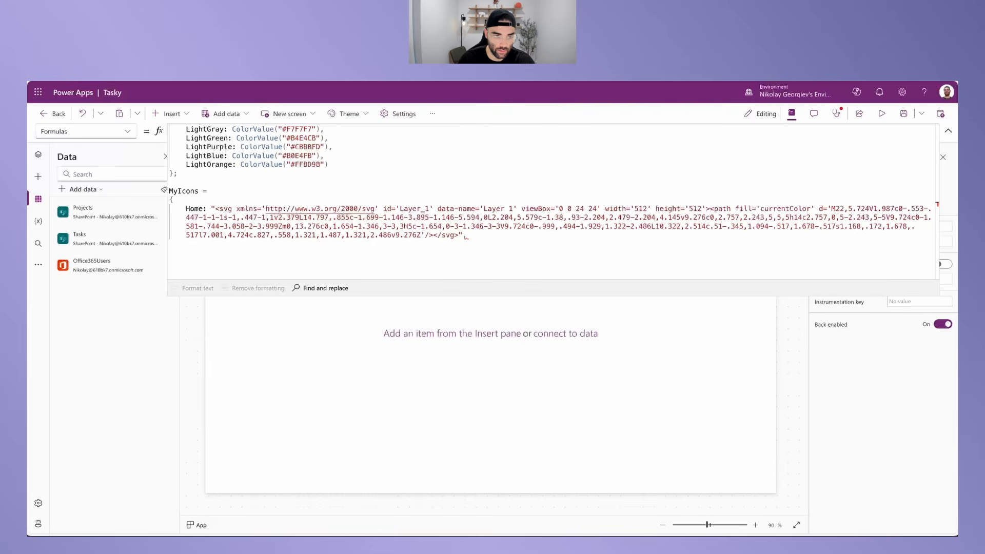
type(",")
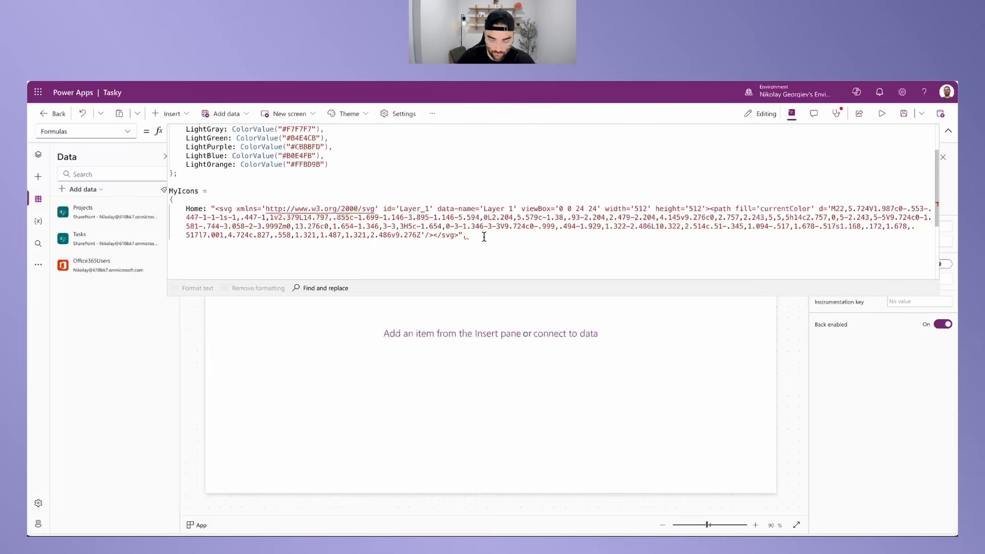
Step: Add a HomeFill entry with the filled home SVG code below the Home icon, ending it with a comma
key("Return")
type("HomeFill: \"<svg xmlns='http://www.w3.org/2000/svg' id='Layer_1' data-name='Layer 1' viewBox='0 0 24 24' width='512' height='512'><path fill='currentColor' d='M22,5.735V1.987c0-.553-.447-1-1-1s-1,.447-1,1v2.379L14.797,.855c-1.699-1.146-3.895-1.146-5.594,0L2.204,5.579c-1.38,.93-2.204,2.479-2.204,4.145v9.276c0,2.757,2.243,5,5,5h14c2.757,0,5-2.243,5-5V9.724c0-1.579-.748-3.047-2-3.989Z'/></svg>\"")
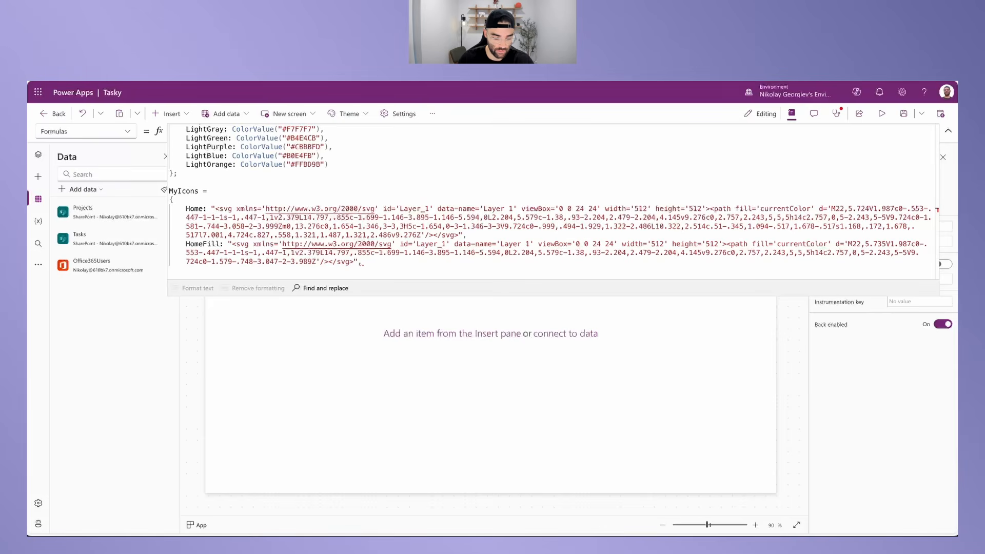
left_click(361, 262)
type(",")
key("Return")
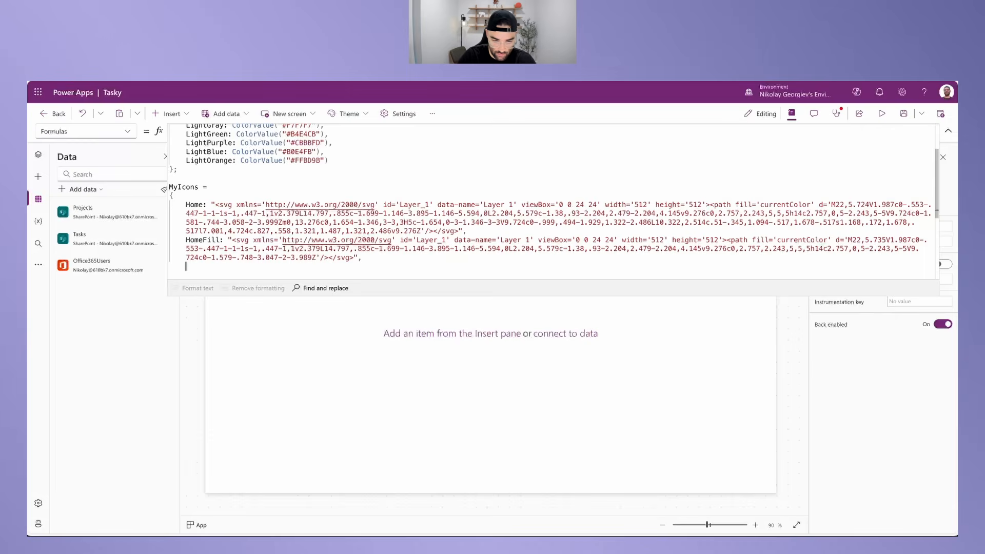
Step: Add the Folder, FolderFill, List and ListFill SVG entries to the MyIcons record
key("ctrl+v")
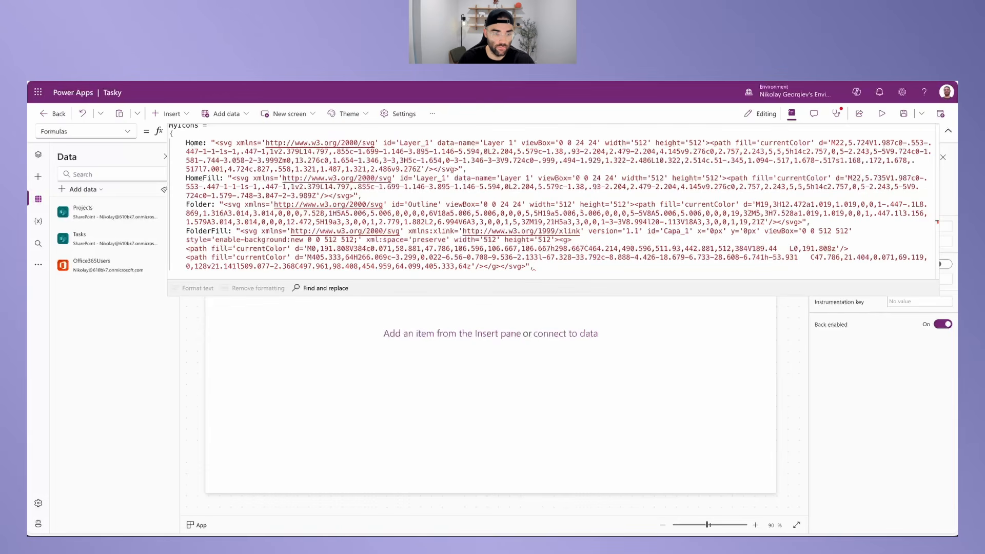
type(",")
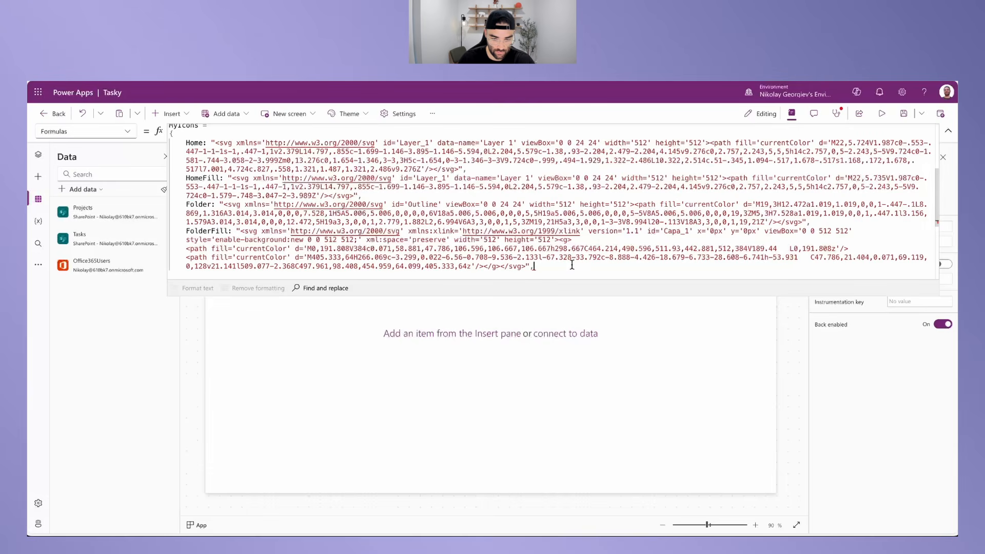
key("Return")
type("List: \"<svg xmlns='http://www.w3.org/2000/svg' id='Layer_1' data-name='Layer 1' viewBox='0 0 24 24'> <path fill='currentColor' d='m19,1H5C2.243,1,0,3.243,0,6v12c0,2.757,2.243,5,5,5h14c2.757,0,5-2.243,5-5V6c0-2.757-2.243-5-5-5Zm3,17c0,1.654-1.346,3-3,3H5c-1.654,0-3-1.346-3-3V6c0-1.654,1.346-3,3-3h14c1.654,0,3,1.346,3,3v12Zm-3-11c0,.552-.448,1-1,1h-7c-.552,0-1-.448-1-1s.448-1,1-1h7c.552,0,1,.448,1,1Zm-11,0c0,.828-.672,1.5-1.5,1.5s-1.5-.672-1.5-1.5,.672-1.5,1.5-1.5,1.5,.672,1.5,1.5Zm11,5c0,.552-.448,1-1,1h-7c-.552,0-1-.448-1-1s.448-1,1-1h7c.552,0,1,.448,1,1Zm-11,0c0,.828-.672,1.5-1.5,1.5s-1.5-.672-1.5-1.5,.672-1.5,1.5-1.5,1.5,.672,1.5,1.5Zm11,5c0,.552-.448,1-1,1h-7c-.552,0-1-.448-1-1s.448-1,1-1h7c.552,0,1,.448,1,1Zm-11,0c0,.828-.672,1.5-1.5,1.5s-1.5-.672-1.5-1.5,.672-1.5,1.5-1.5,1.5,.672,1.5,1.5Z'/></svg>\",   ListFill: \"<svg xmlns='http://www.w3.org/2000/svg' id='Layer_1' data-name='Layer 1' viewBox='0 0 24 24'> <path fill='currentColor' d='m19,1H5C2.243,1,0,3.243,0,6v12c0,2.757,2.243,5,5,5h14c2.757,0,5-2.243,5-5V6c0-2.757-2.243-5-5-5ZM6.5,18.5c-.828,0-1.5-.672-1.5-1.5s.672-1.5,1.5-1.5,1.5,.672,1.5,1.5-.672,1.5-1.5,1.5Zm0-5c-.828,0-1.5-.672-1.5-1.5s.672-1.5,1.5-1.5,1.5,.672,1.5,1.5-.672,1.5-1.5,1.5Zm0-5c-.828,0-1.5-.672-1.5-1.5s.672-1.5,1.5-1.5,1.5,.672,1.5,1.5-.672,1.5-1.5,1.5Zm11.5,9.5h-7c-.552,0-1-.448-1-1s.448-1,1-1h7c.552,0,1,.448,1,1s-.448,1-1,1Zm0-5h-7c-.552,0-1-.448-1-1s.448-1,1-1h7c.552,0,1,.448,1,1s-.448,1-1,1Zm0-5h-7c-.552,0-1-.448-1-1s.448-1,1-1h7c.552,0,1,.448,1,1s-.448,1-1,1Z'/> </svg>\",")
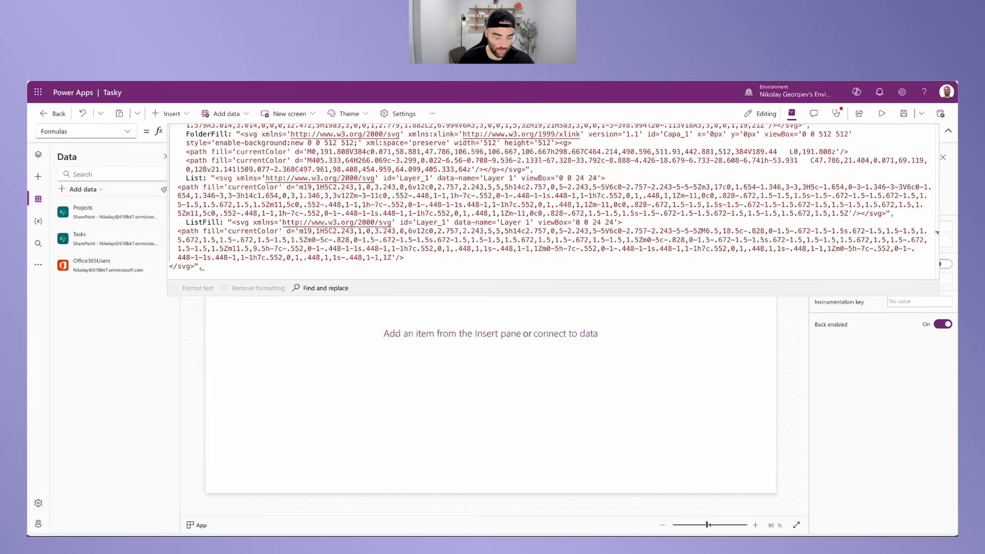
type(",")
key("Return")
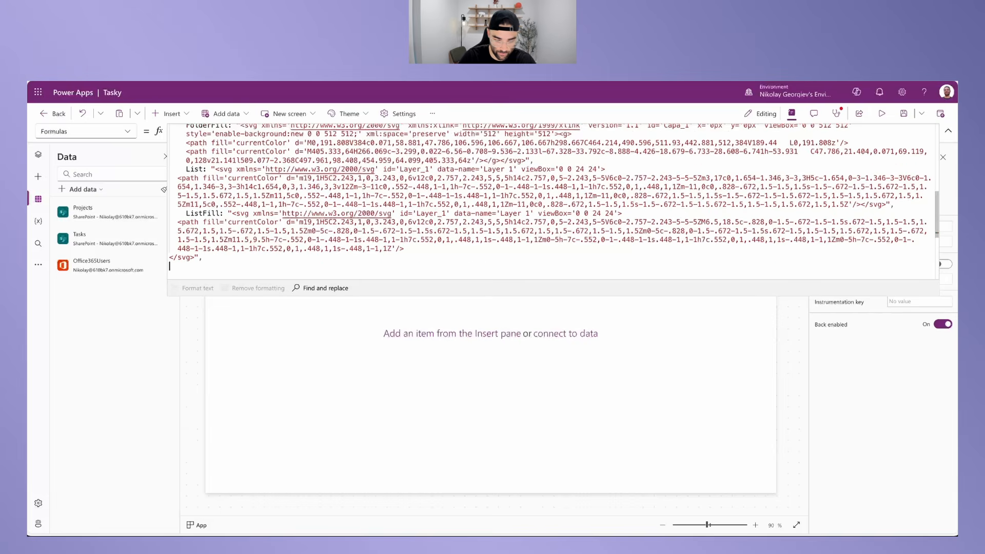
Step: Add a Hamburger entry with its three-line SVG (stroke-width 2) as the last icon and close the MyIcons record
type("Hamburger: \"<svg xmlns='http://www.w3.org/2000/svg' width='1em' height='1em' viewBox='0 0 24 24'><path fill='none' stroke='currentColor' stroke-linecap='round' stroke-linejoin='round' stroke-width='2' d='M5 17h14M5 12h14M5 7h14'/></svg>\",")
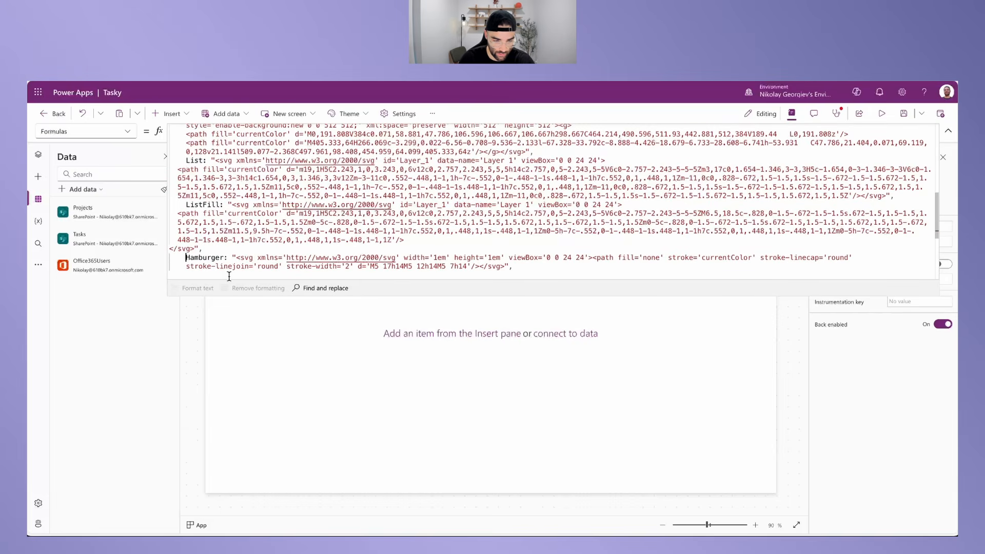
scroll(285, 270, "down", 1)
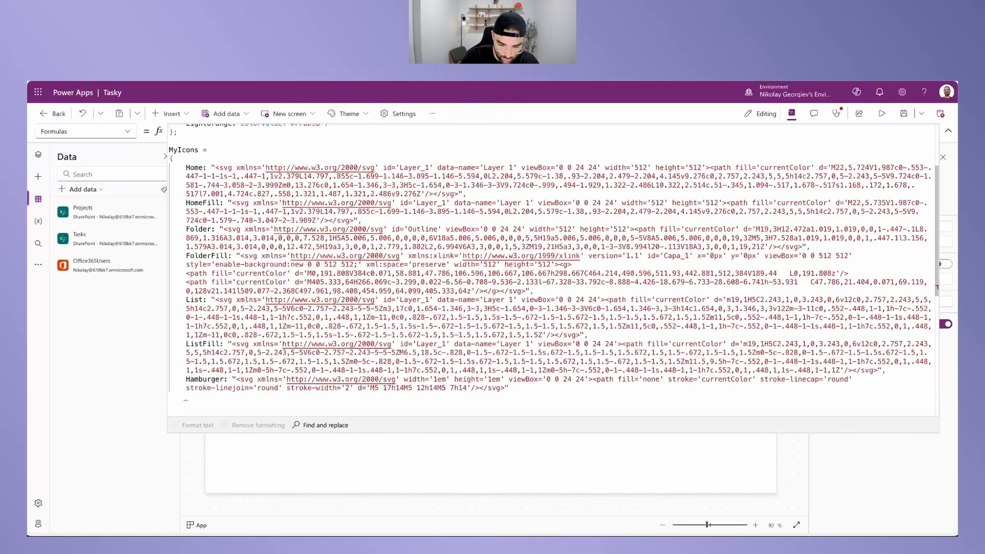
type("};")
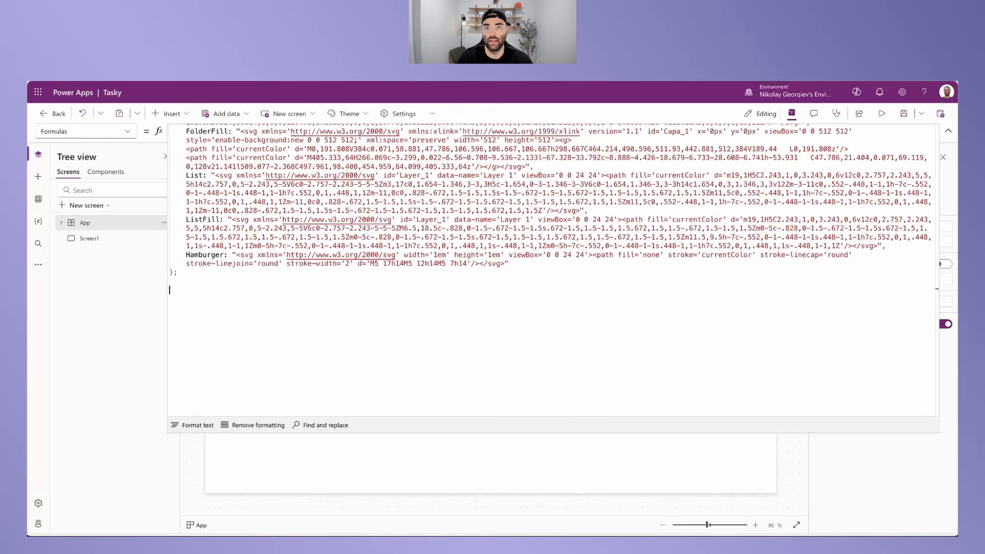
Step: Start a named formula MenuItems below the MyIcons record
key("Return")
type("MenuItems =")
key("Return")
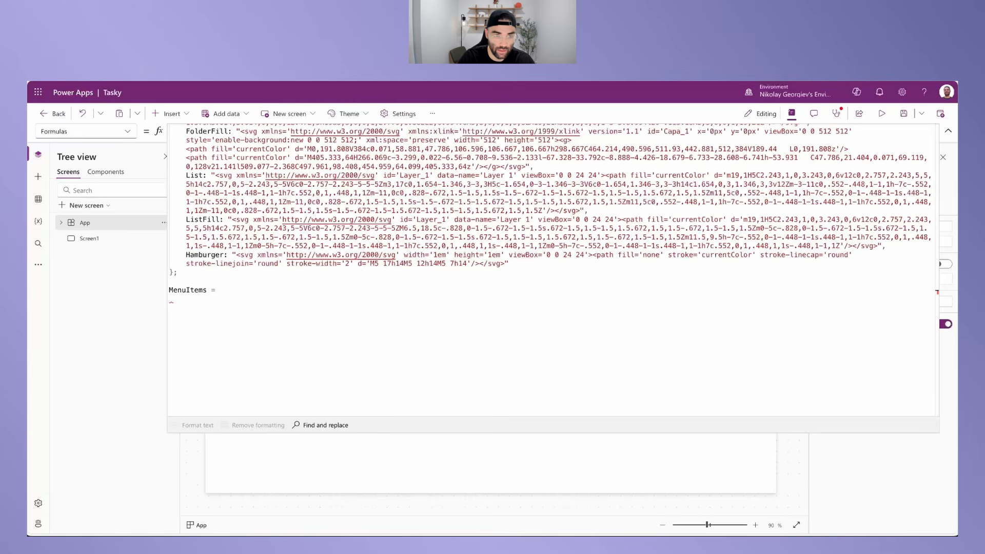
type("Table")
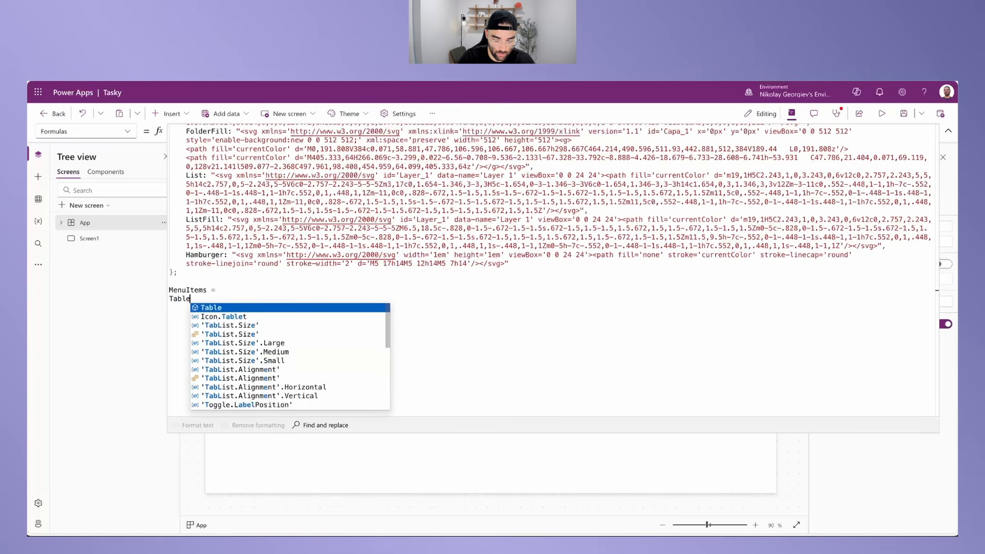
key("BackSpace")
key("BackSpace")
key("BackSpace")
key("BackSpace")
Step: Open the MenuItems table with a square bracket and start its first record with ID 1 and Name "Home"
type("[")
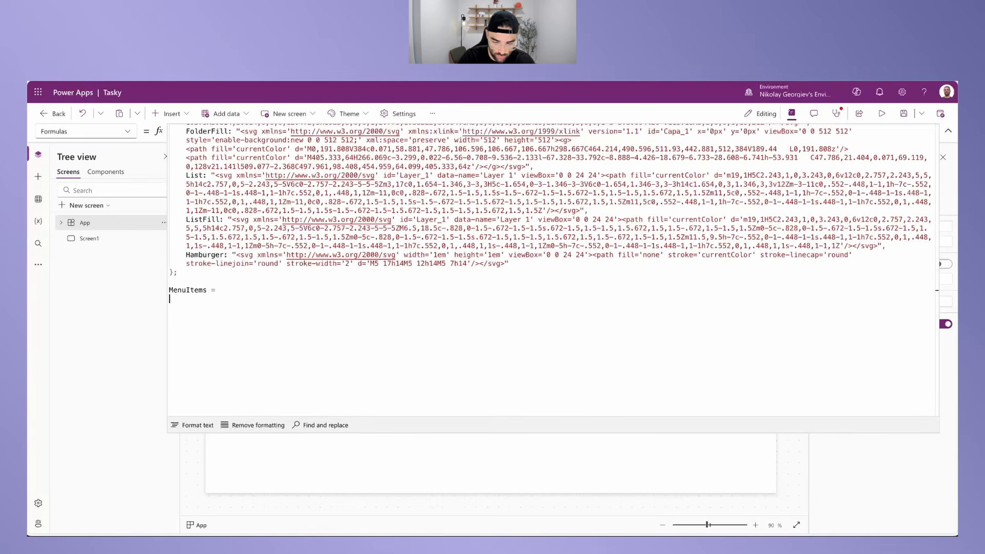
key("Return")
type("{")
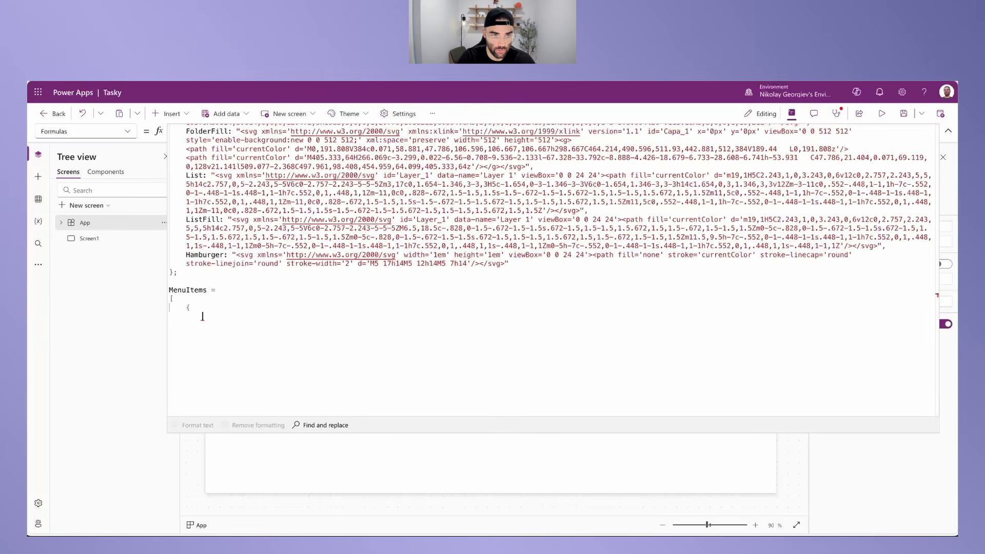
key("Return")
type("ID: 1,")
key("Return")
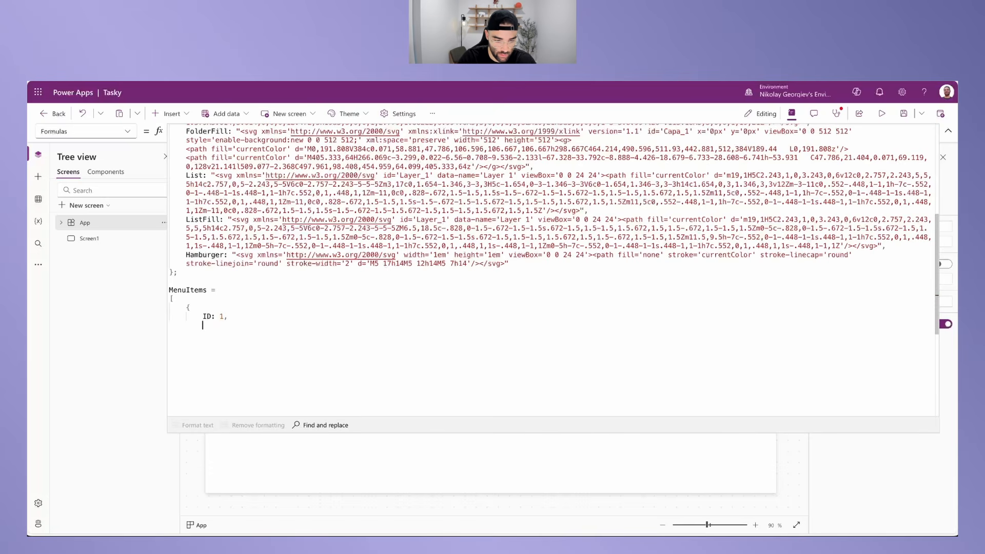
type("Name: ")
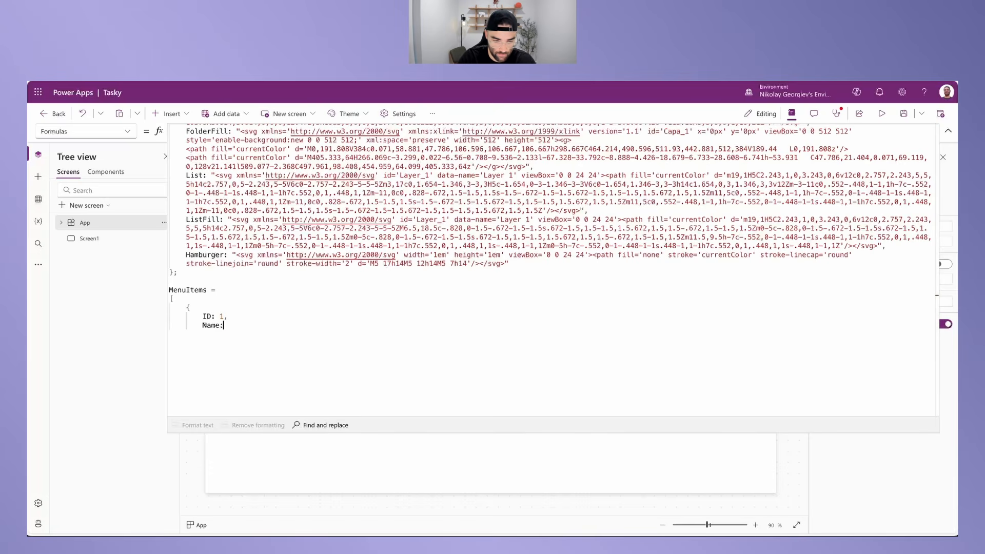
type("\"Home\",")
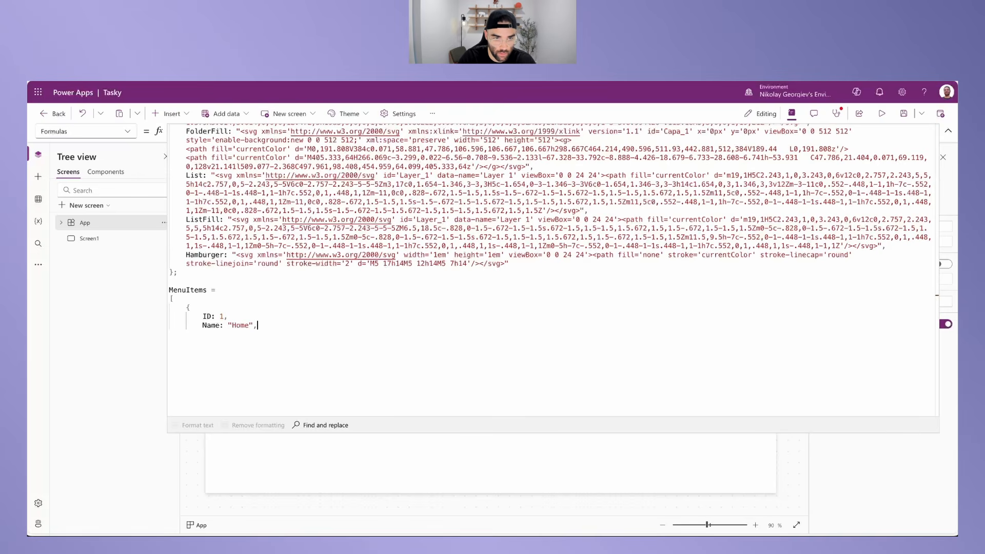
Step: Add an Icon field to the Home menu record that references MyIcons.Home, ending with a comma
key("Return")
type("Icon")
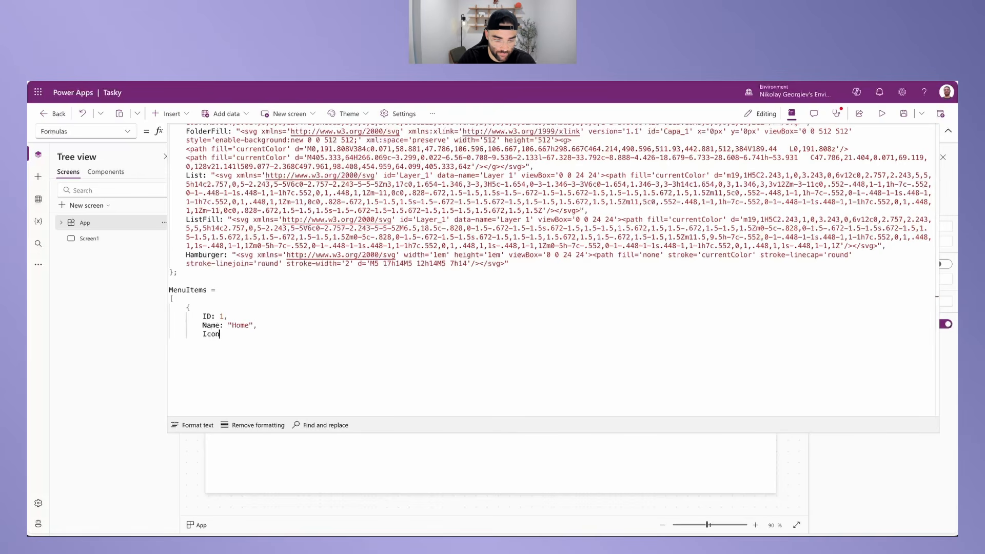
type(":")
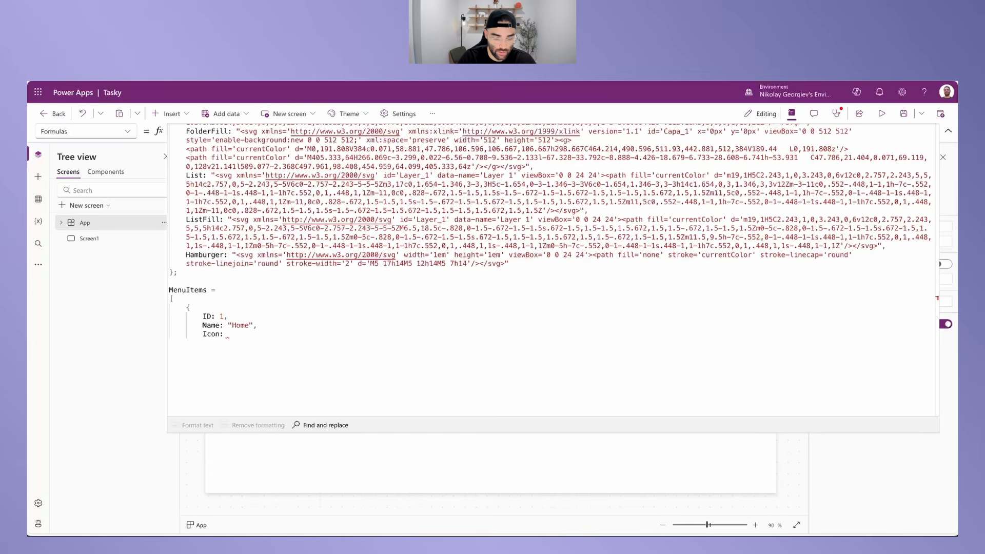
scroll(288, 303, "up", 3)
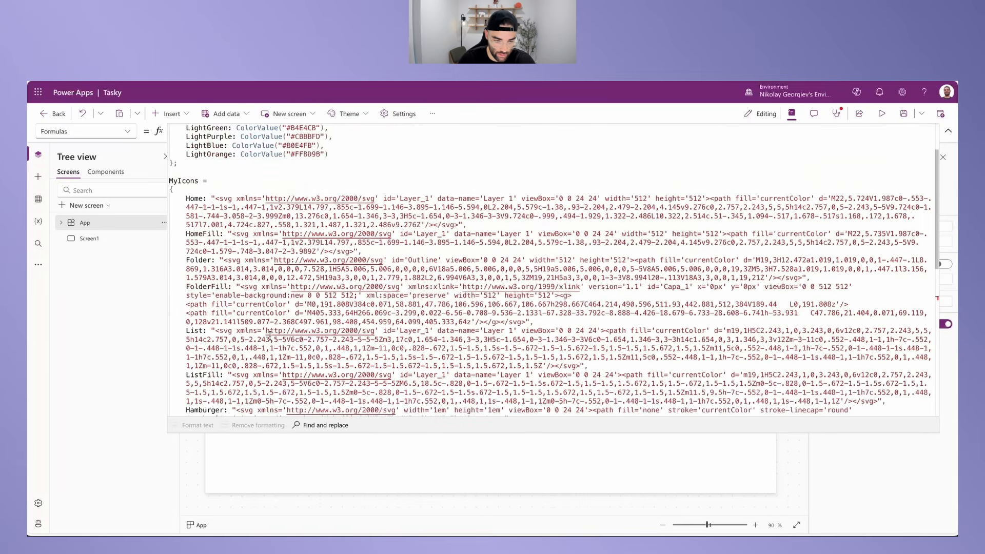
scroll(272, 332, "down", 2)
scroll(266, 330, "up", 3)
double_click(187, 243)
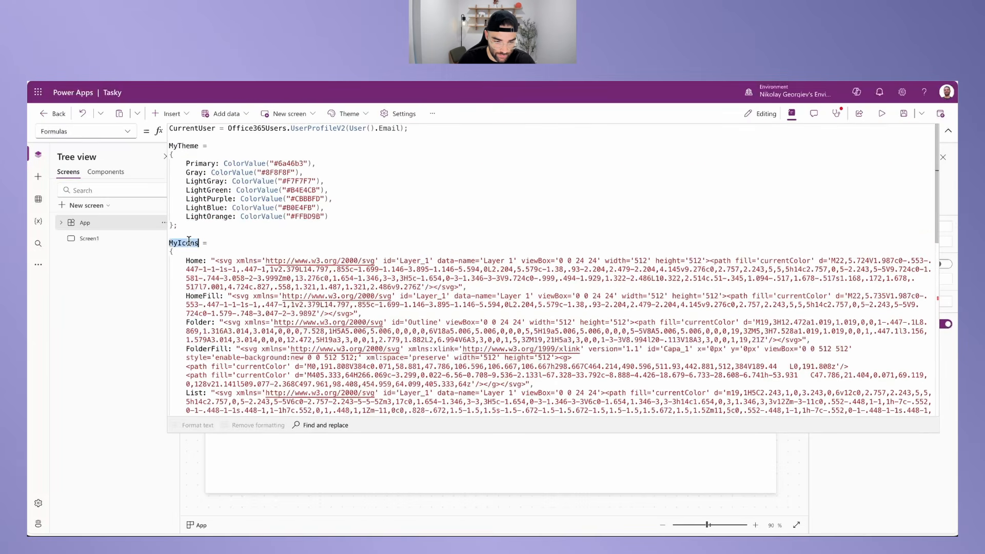
left_click(197, 262)
double_click(197, 262)
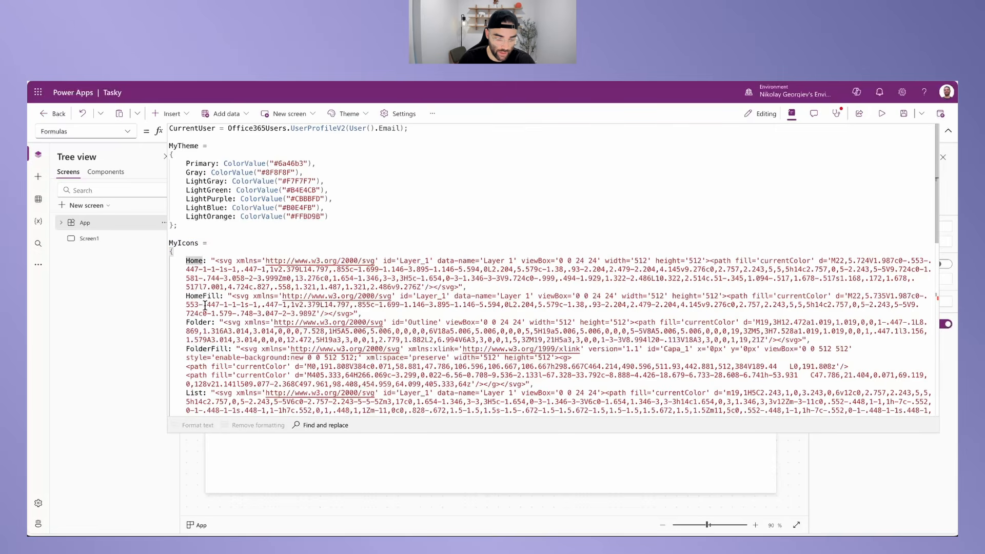
scroll(244, 318, "down", 10)
scroll(275, 258, "up", 3)
left_click(239, 284)
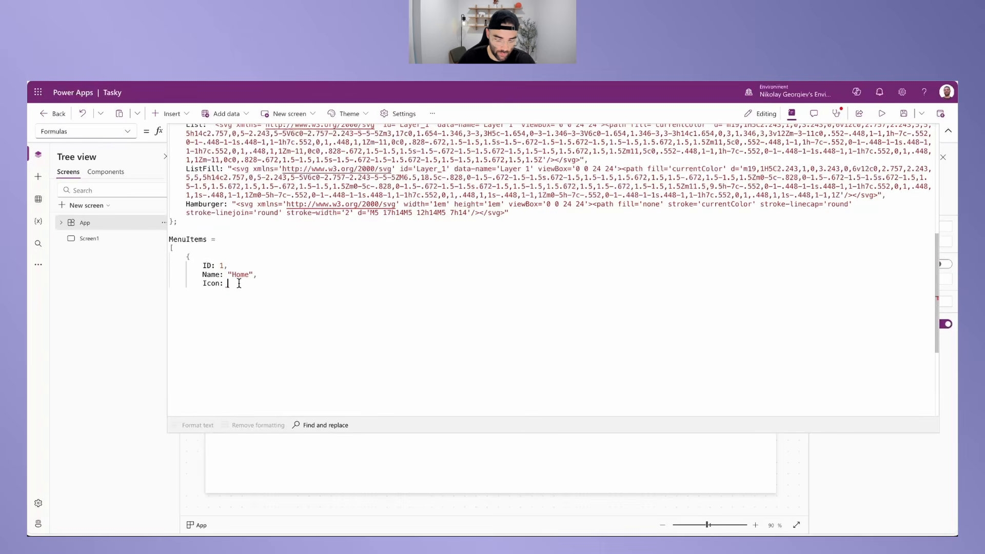
type("MyIc")
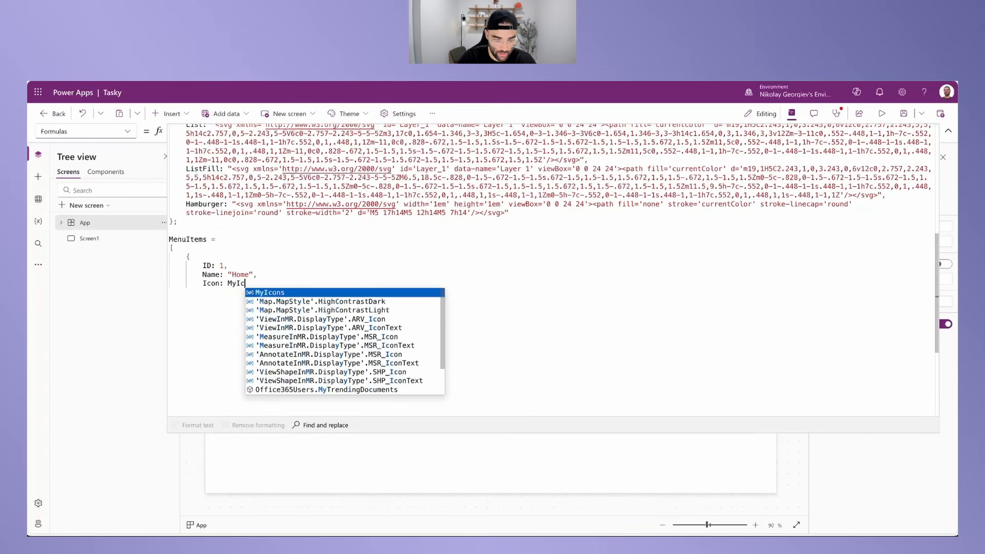
type("ons.Home")
key("Tab")
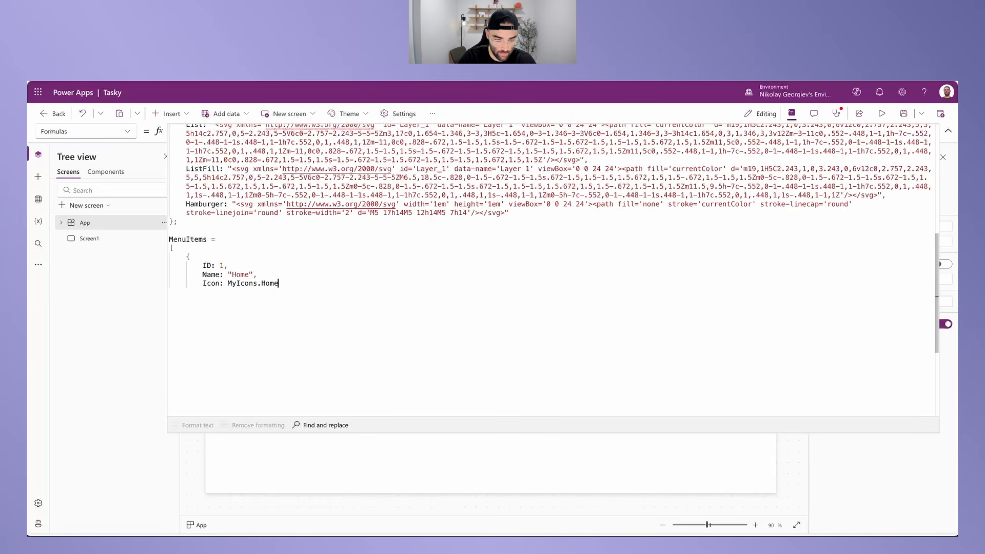
type(",")
key("Return")
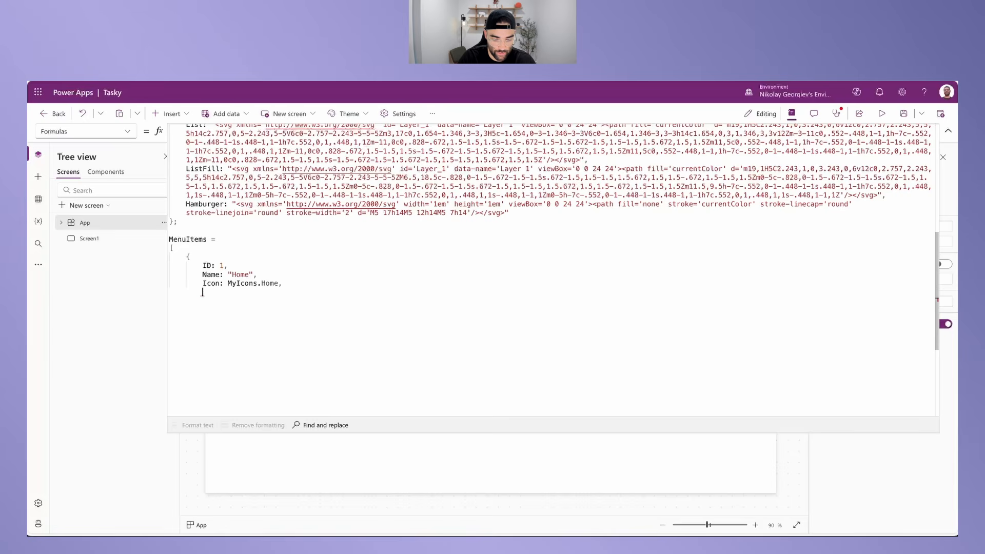
Step: Add an IconFill field to the Home menu record that references MyIcons.HomeFill, ending with a comma
type("IconF")
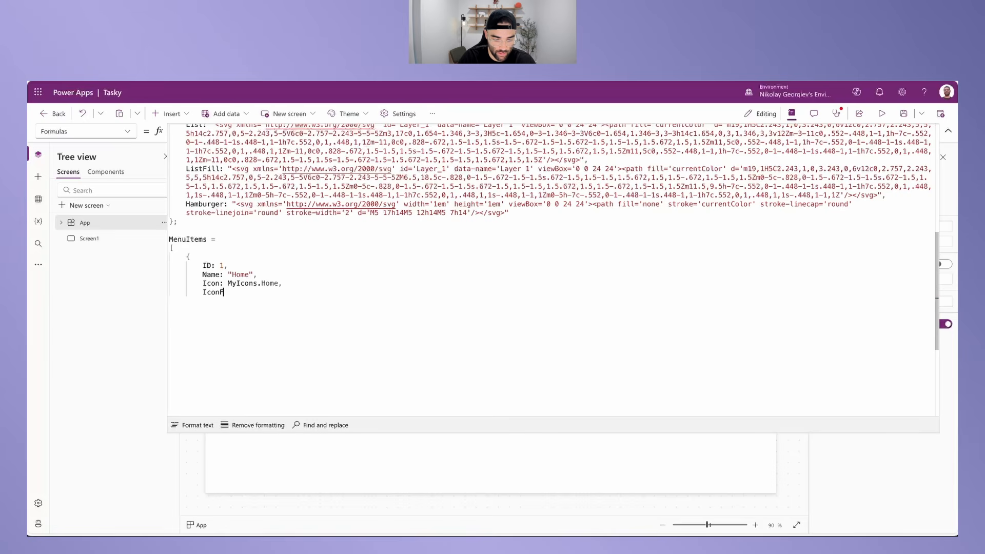
type("ill: MyIcons.")
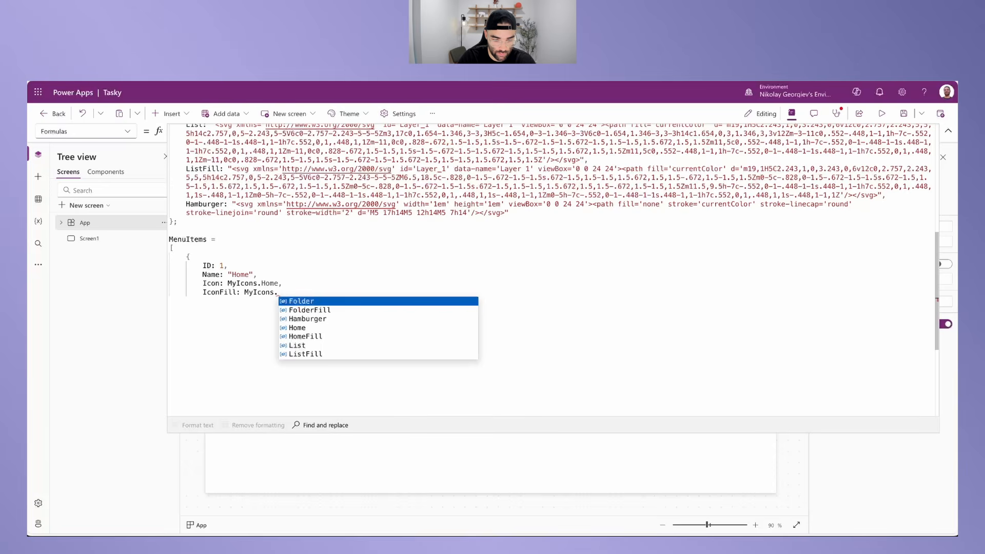
type("Home")
key("Down")
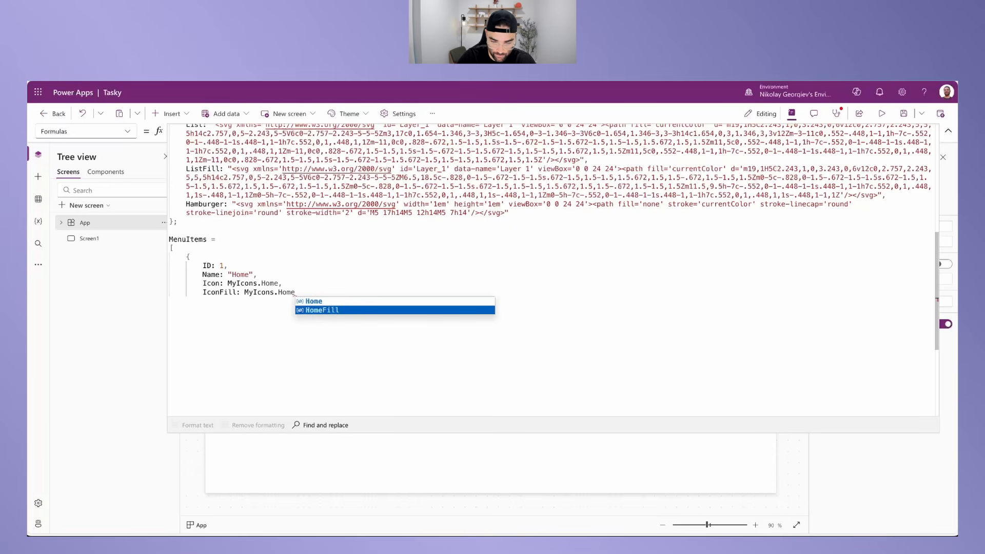
key("Tab")
type(",")
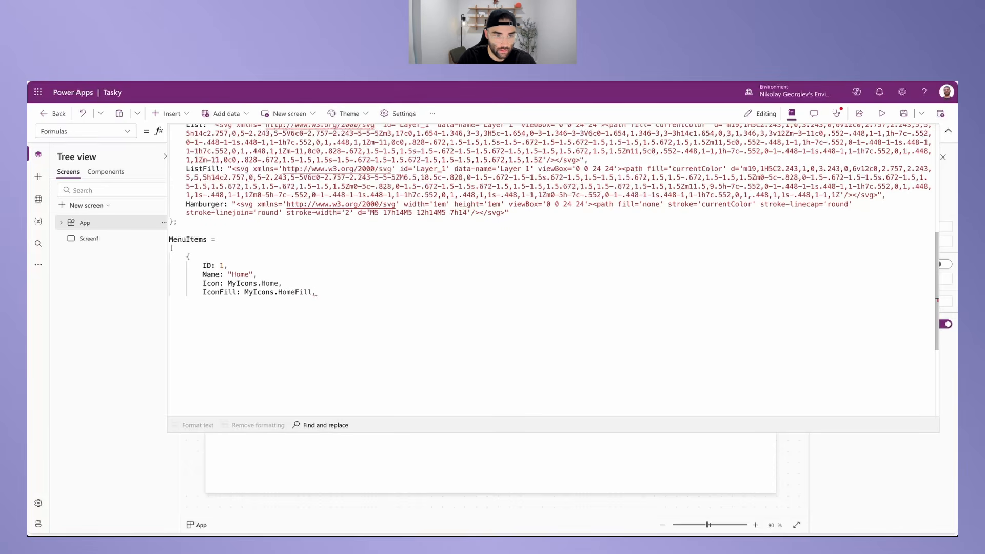
Step: Add a Screen field set to App.ActiveScreen, then close the Home record with a brace and comma
key("Return")
type("So")
key("BackSpace")
type("creen:")
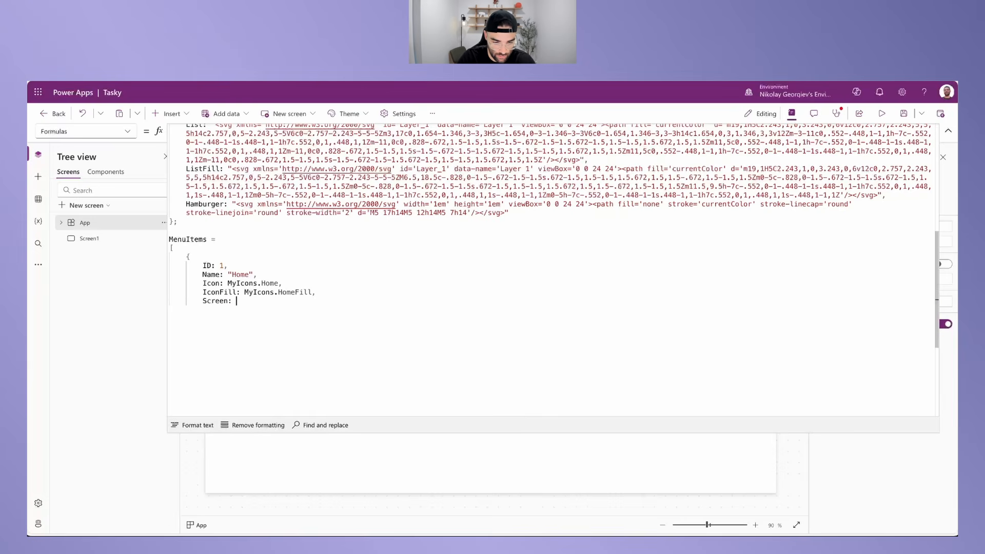
type(" App.ActiveScreen")
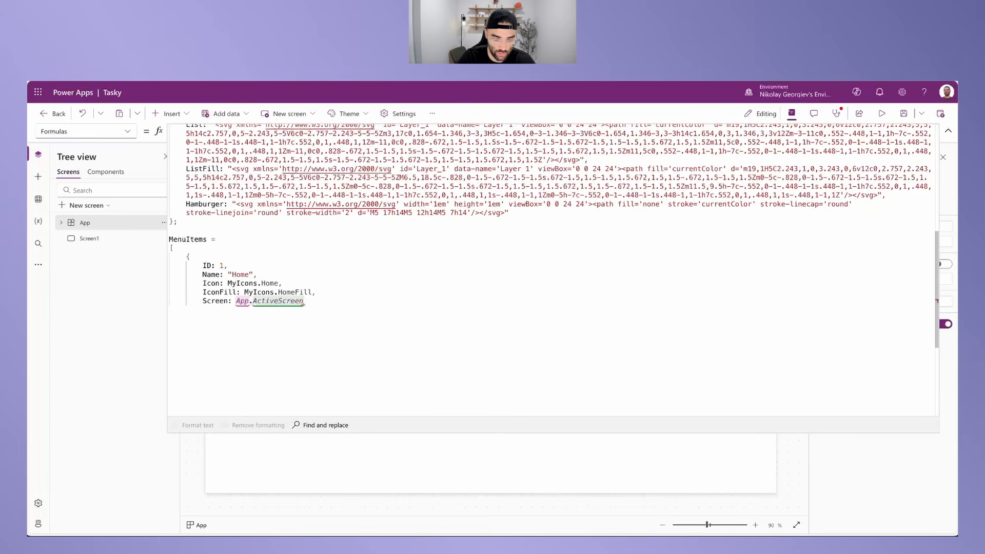
key("Return")
type("}")
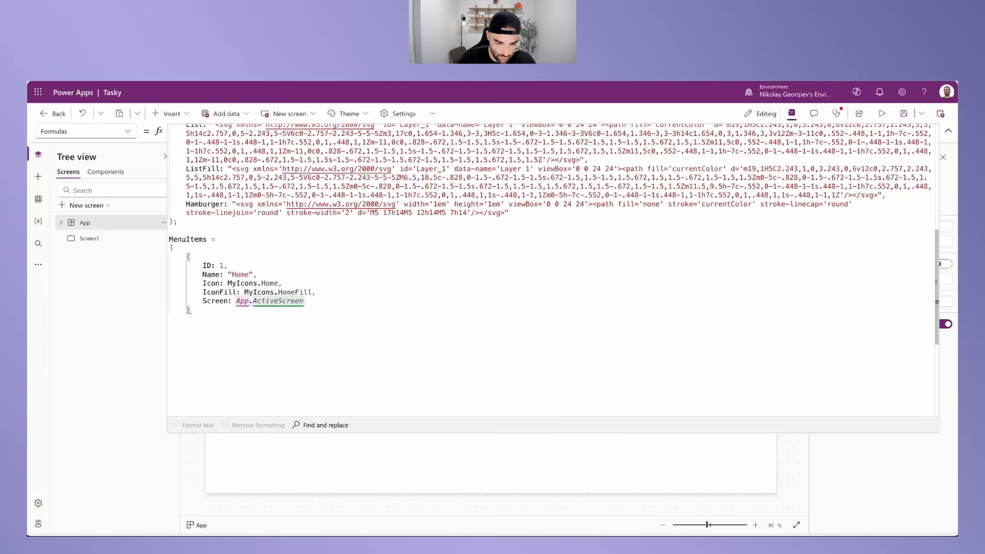
type(",")
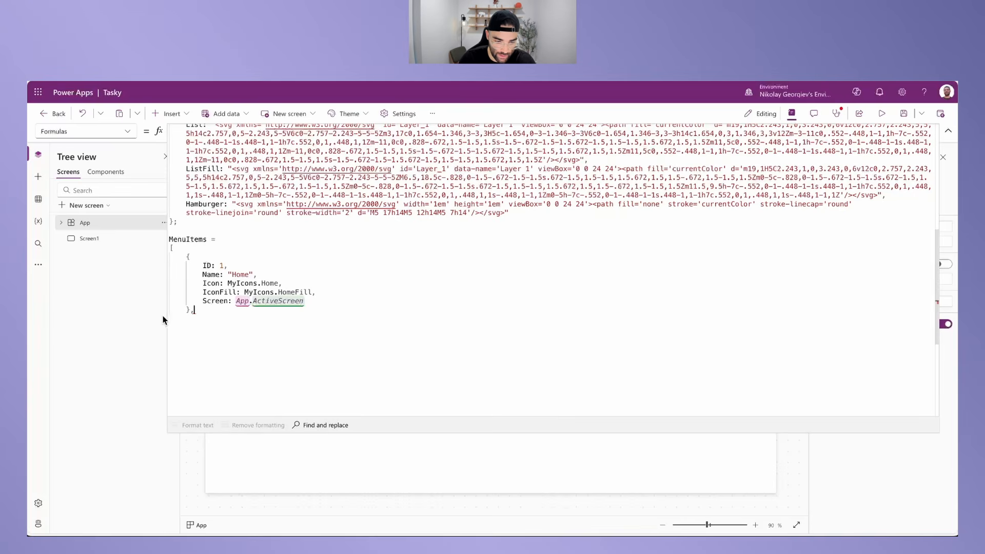
Step: Duplicate the Home record twice below itself, leave no comma after the last copy, and close the MenuItems table with "];"
left_click_drag(195, 312, 188, 258)
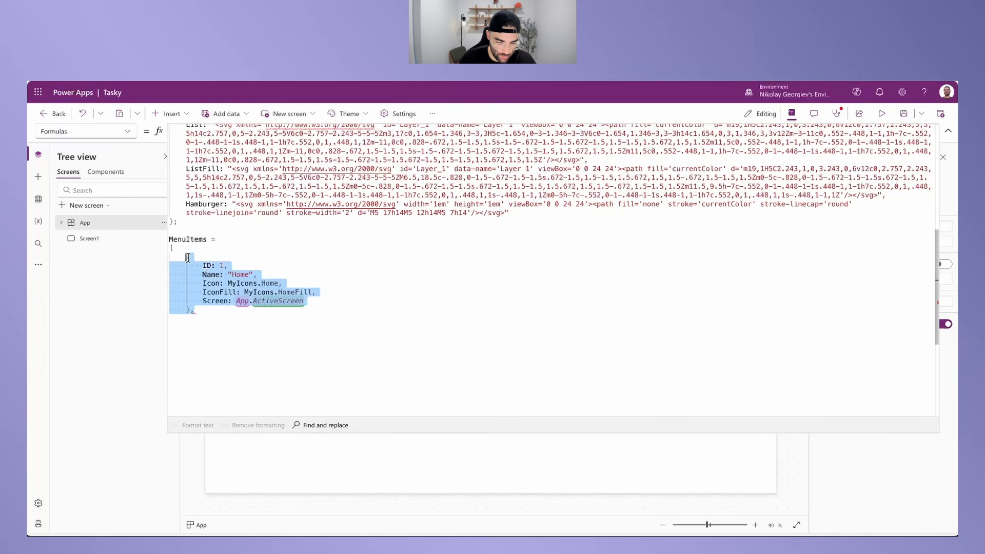
key("ctrl+c")
left_click(213, 313)
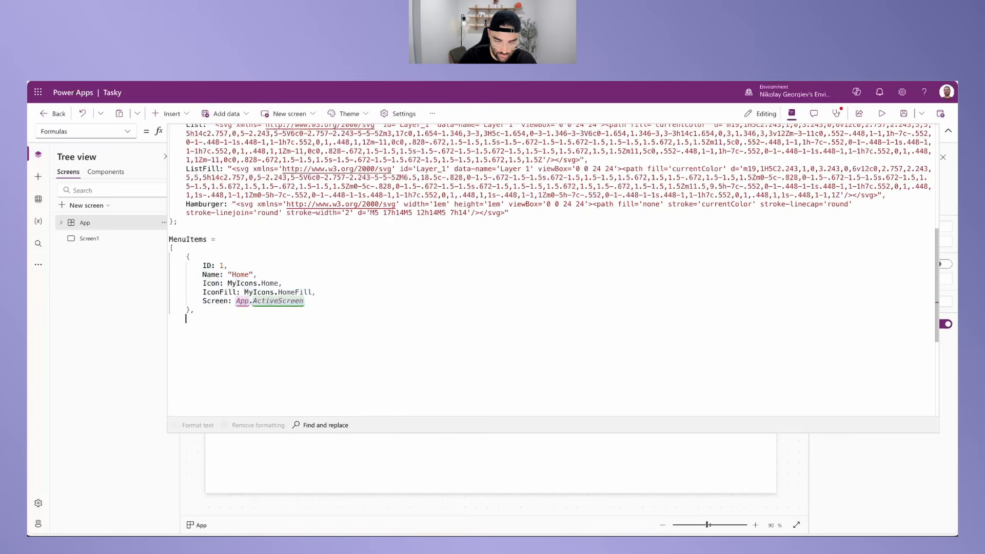
key("ctrl+v")
key("Return")
key("ctrl+v")
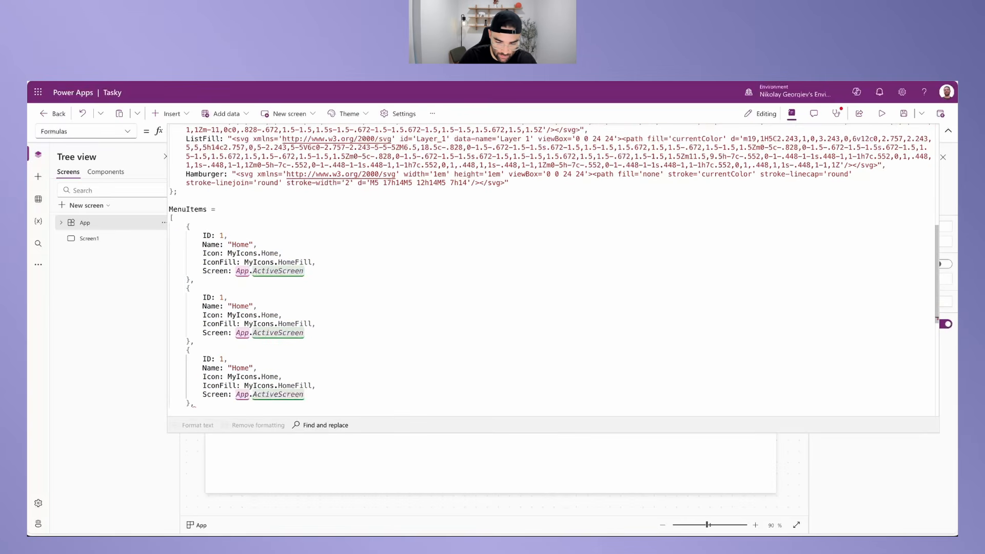
key("Return")
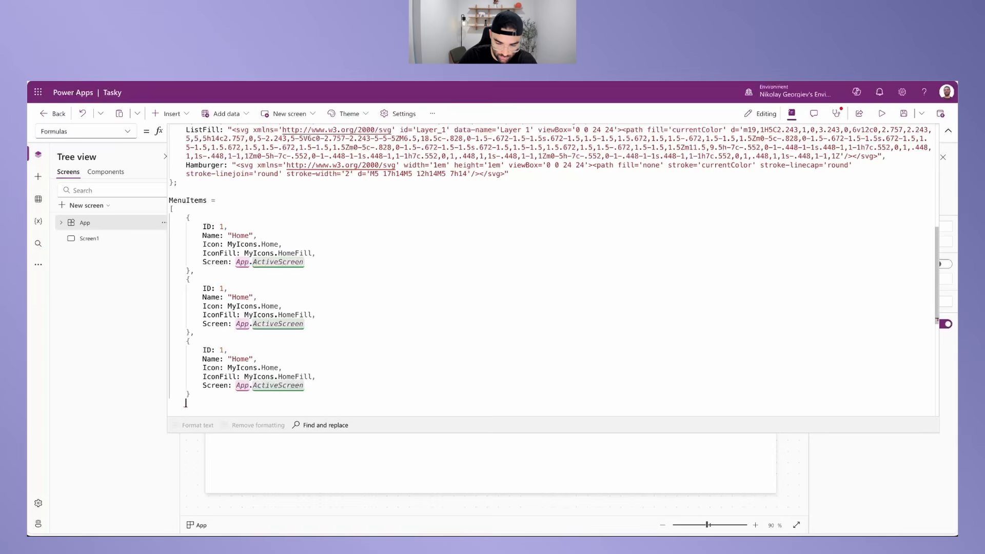
type("]")
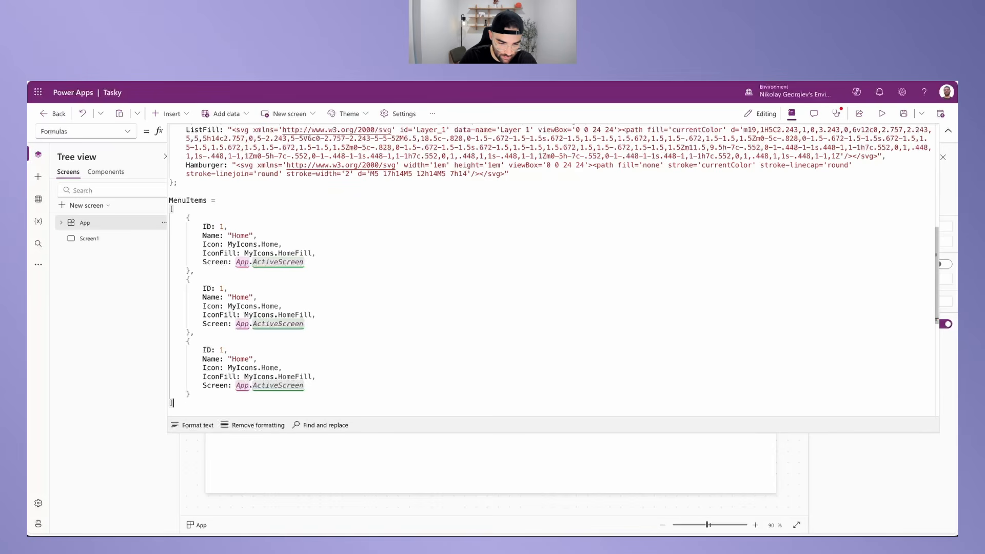
type(";")
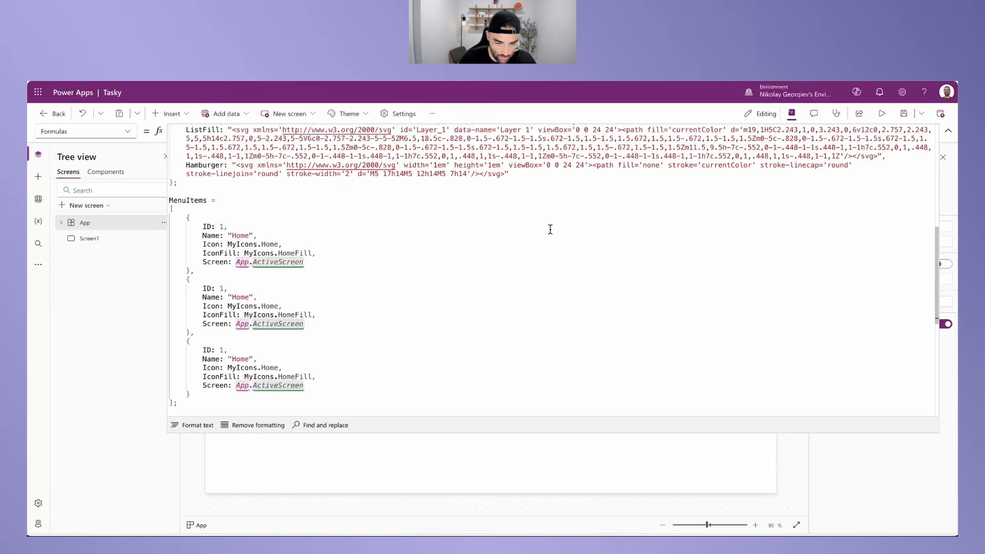
Step: Set the second menu record's ID to 2 and its Name to "Tasks"
double_click(224, 287)
type("2")
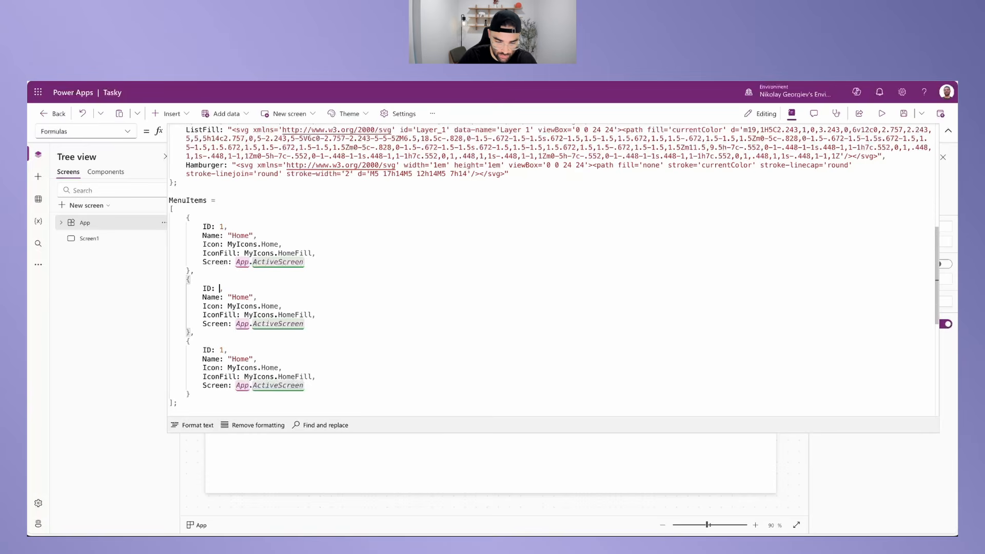
double_click(239, 297)
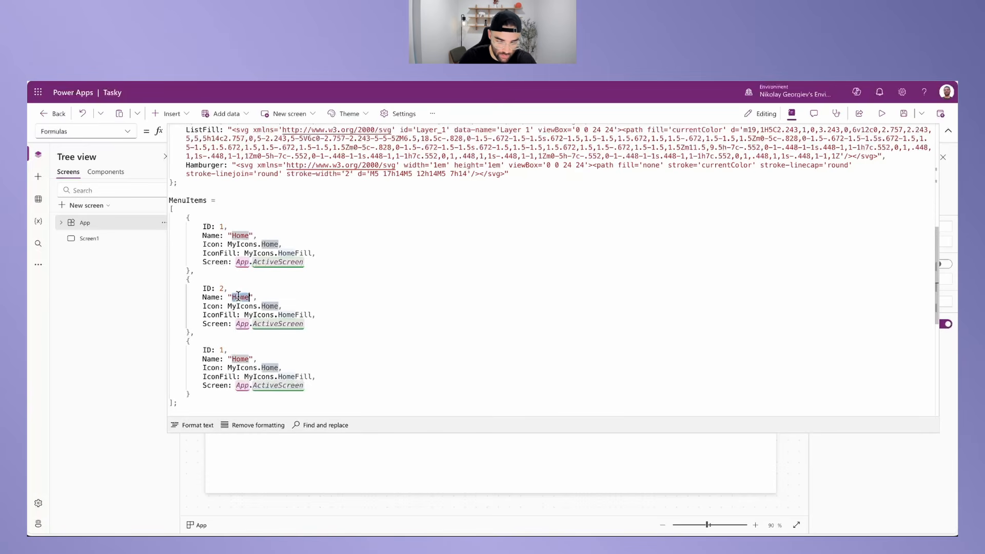
type("Tasks")
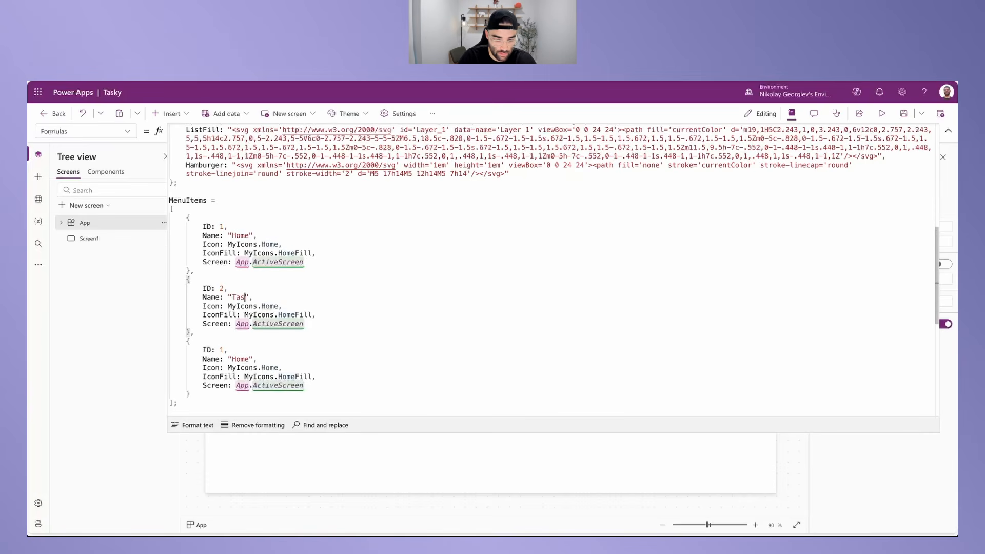
Step: Set the Tasks record's Icon to MyIcons.List and its IconFill to MyIcons.ListFill
double_click(272, 307)
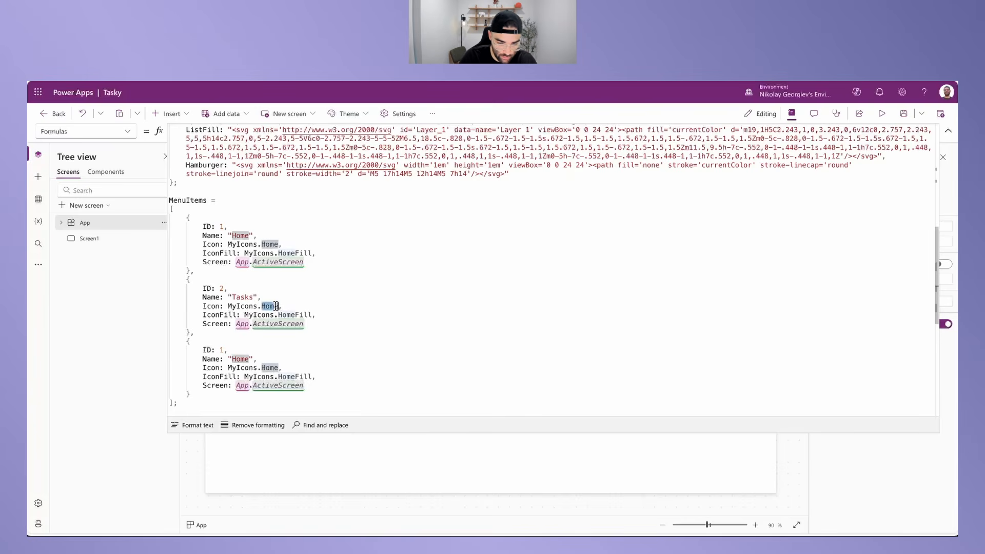
type("List")
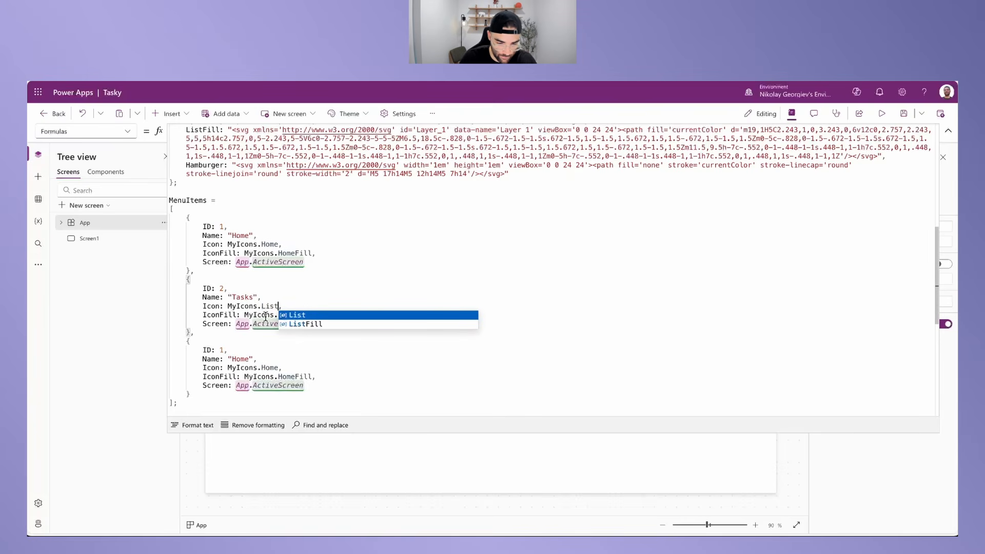
left_click(266, 315)
double_click(291, 315)
type("List")
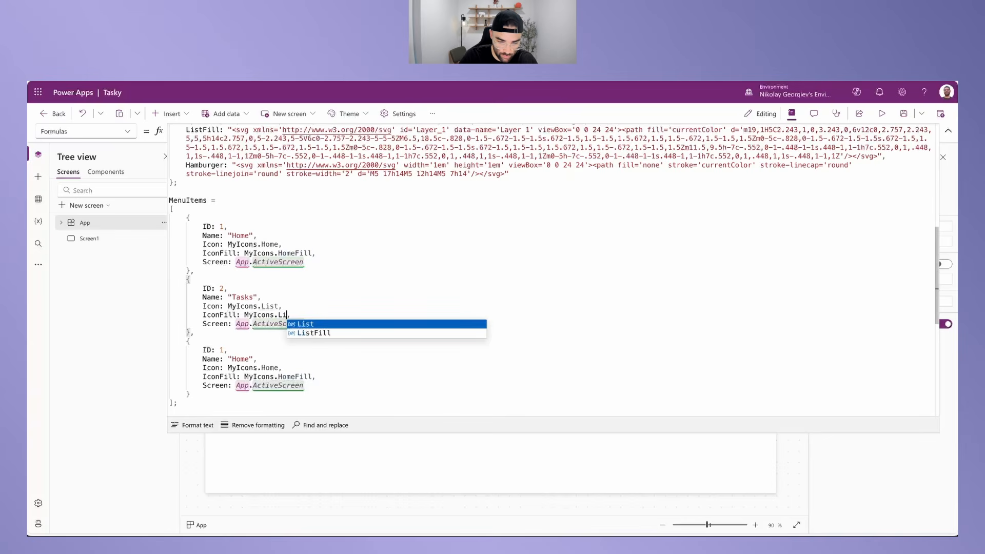
type("Fill")
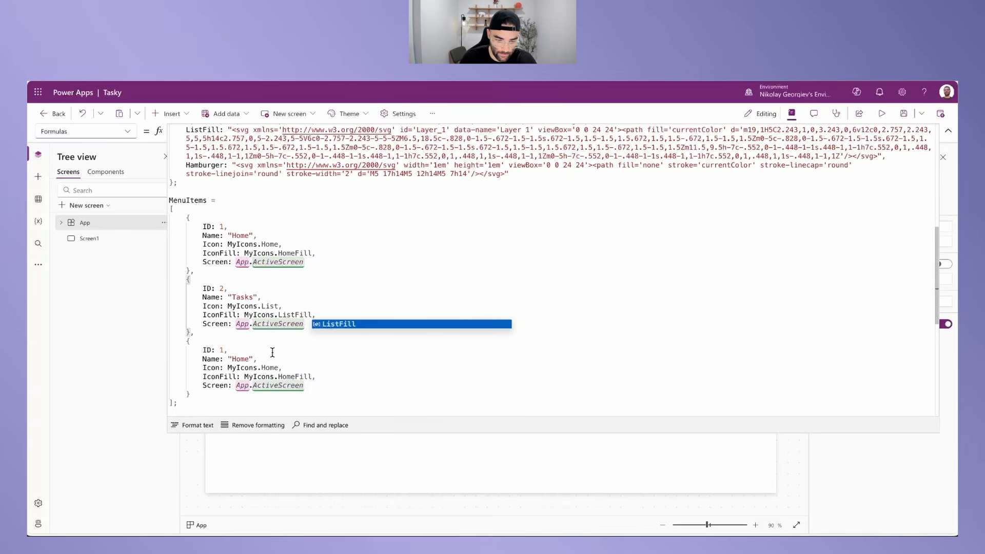
Step: Set the third menu record's ID to 3 and its Name to "Projects"
left_click(265, 353)
double_click(222, 350)
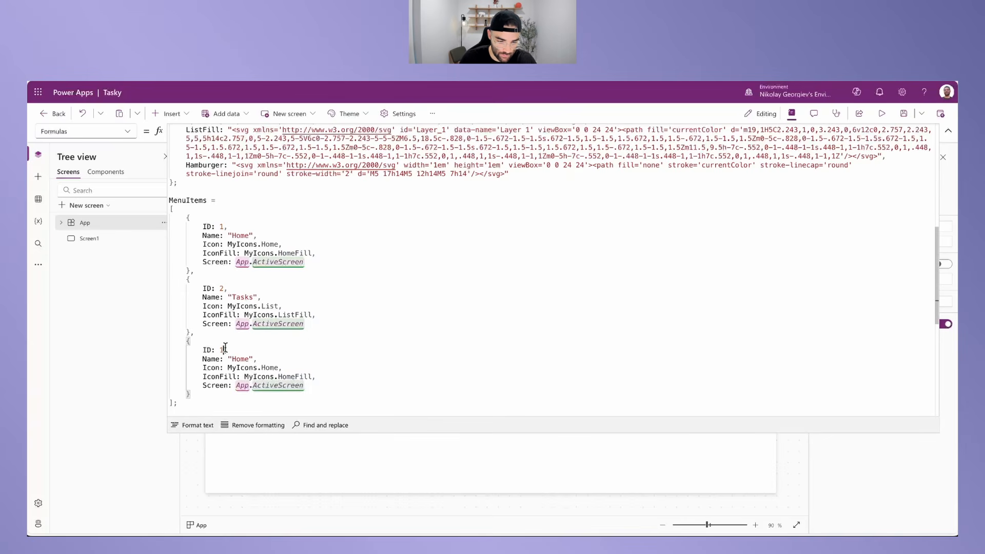
type("3")
double_click(242, 358)
type("Projects")
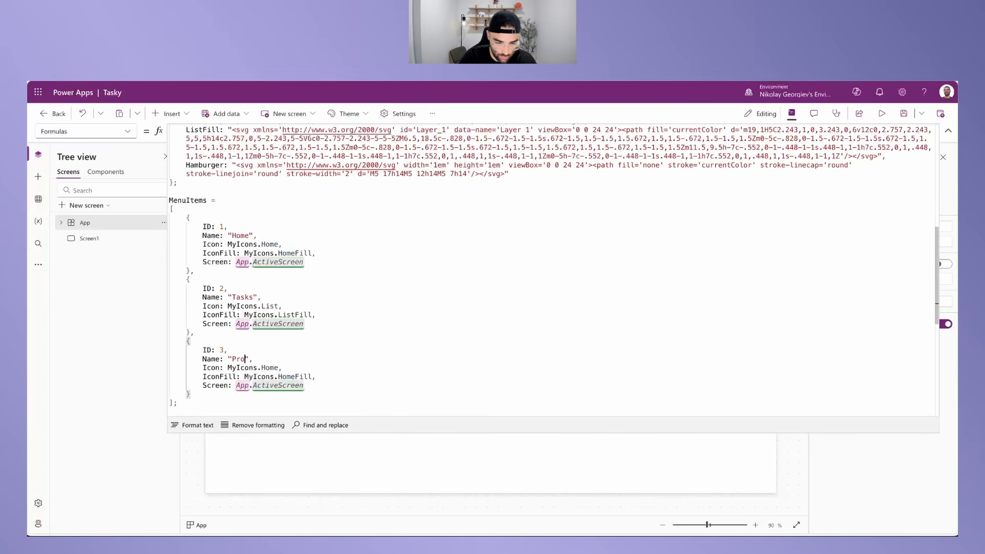
Step: Set the Projects record's Icon to MyIcons.Folder and its IconFill to MyIcons.FolderFill, and leave the formula editor for Screen1
double_click(269, 368)
type("Folder")
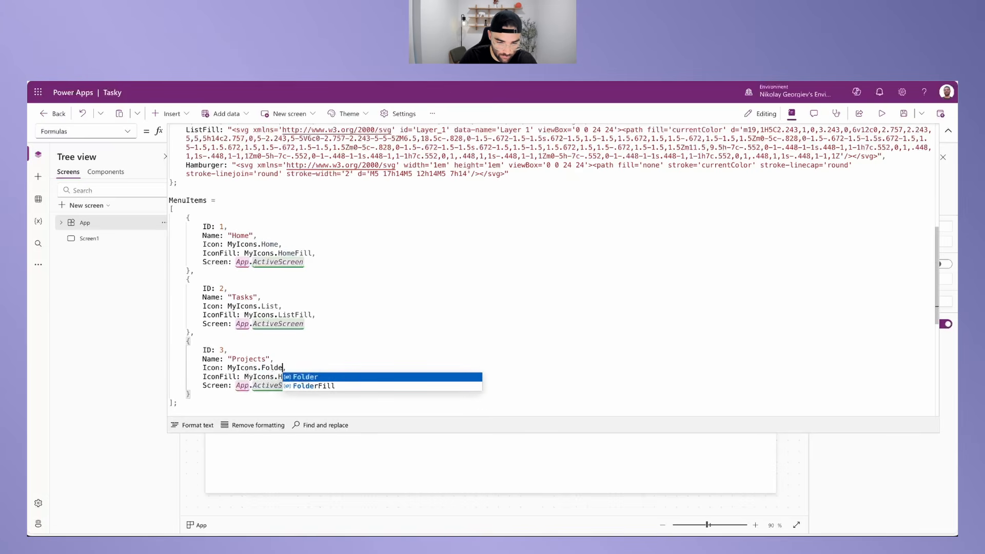
double_click(300, 376)
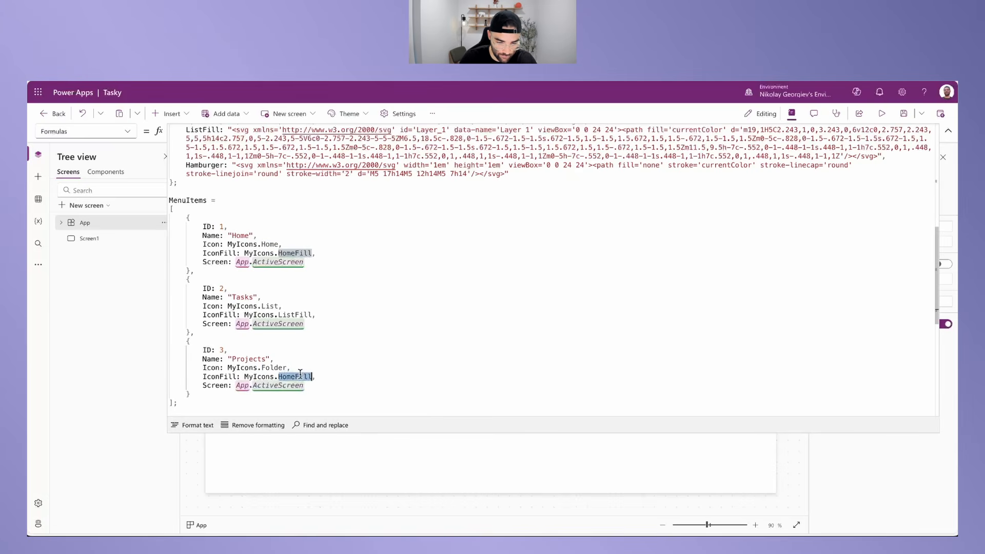
type("FolderFill")
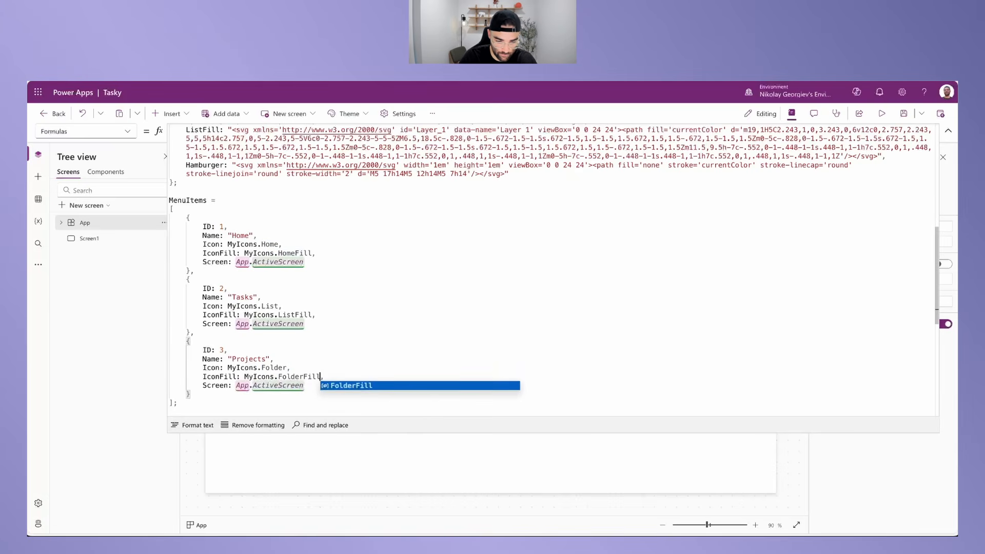
left_click(334, 365)
scroll(378, 249, "down", 2)
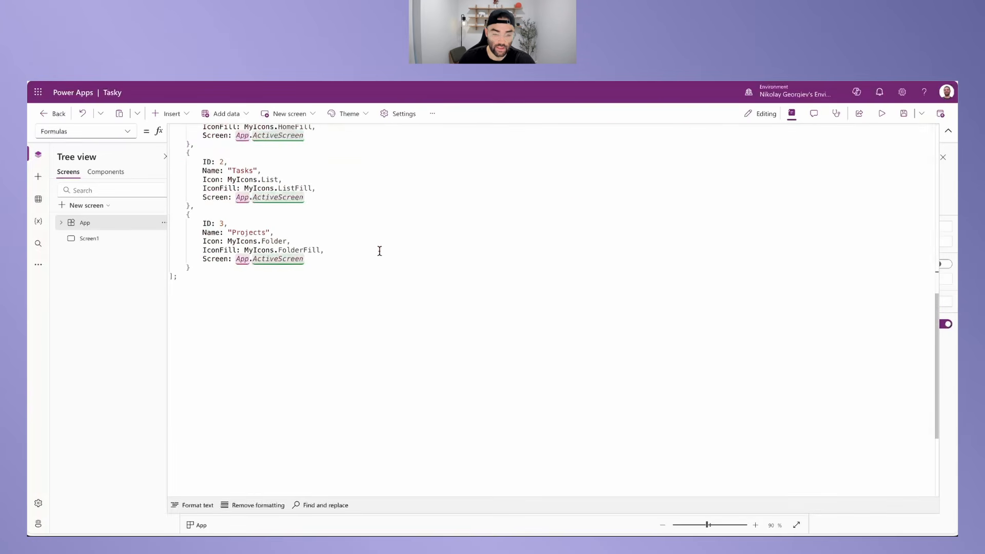
scroll(380, 251, "up", 8)
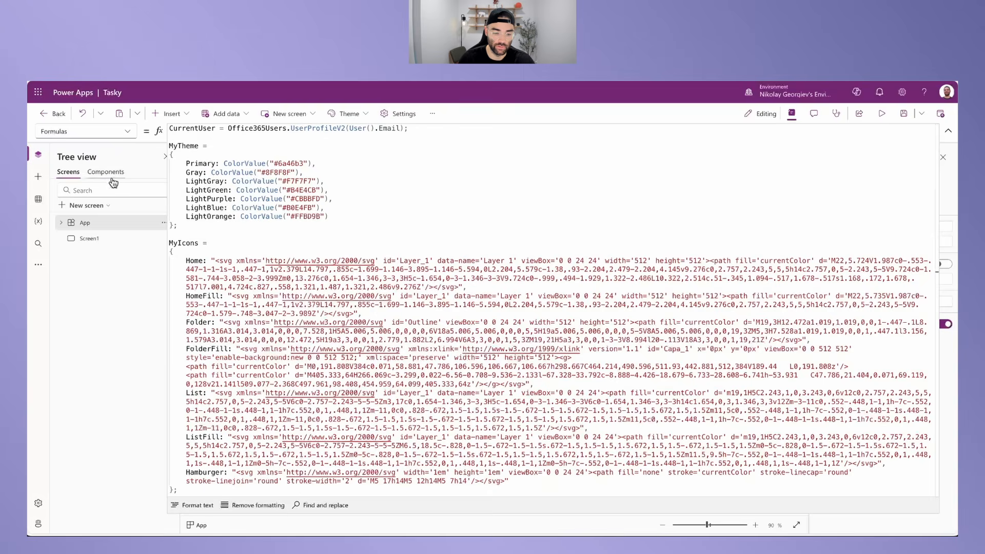
left_click(89, 238)
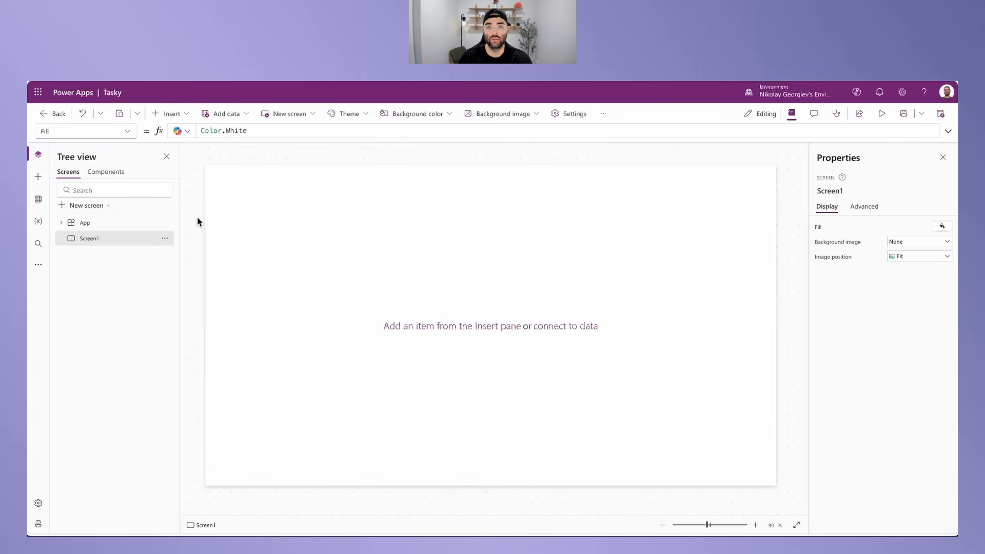
Step: Create a new component and rename it LeftNav
mouse_move(207, 173)
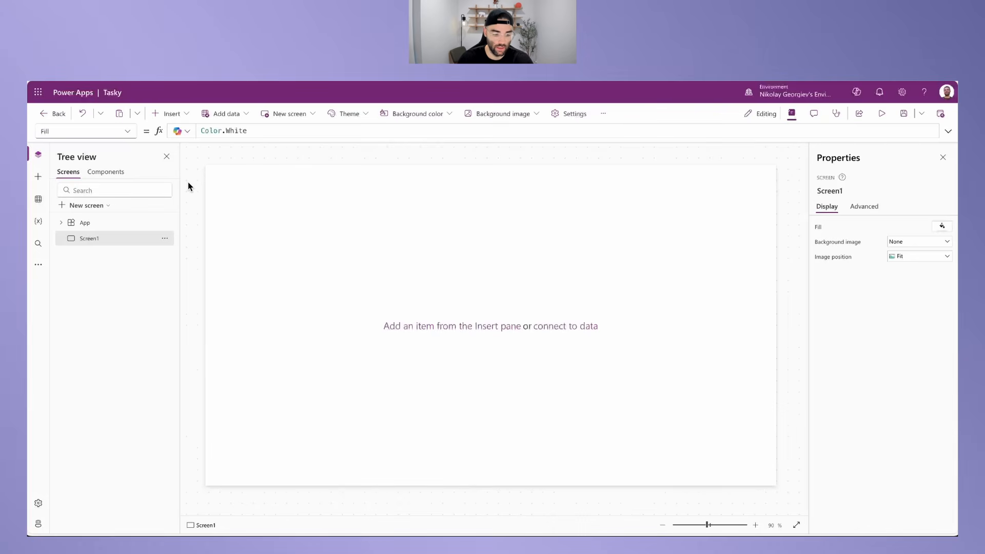
left_click(101, 175)
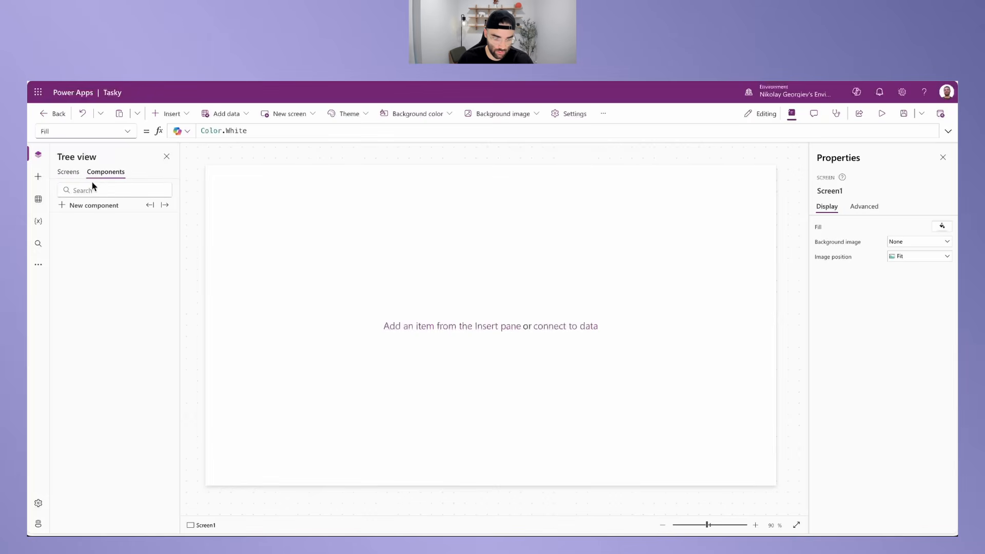
left_click(86, 205)
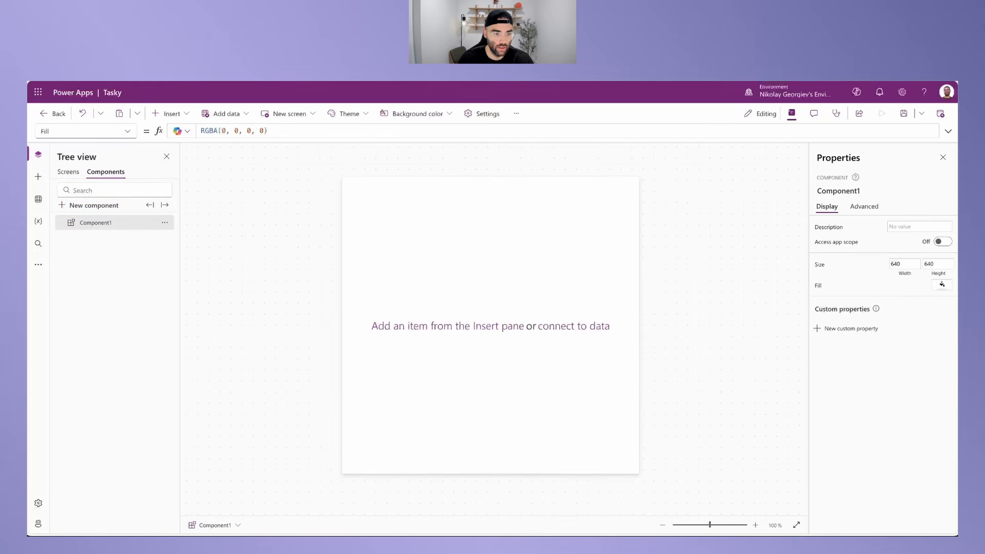
double_click(91, 223)
type("LeftNav")
key("Return")
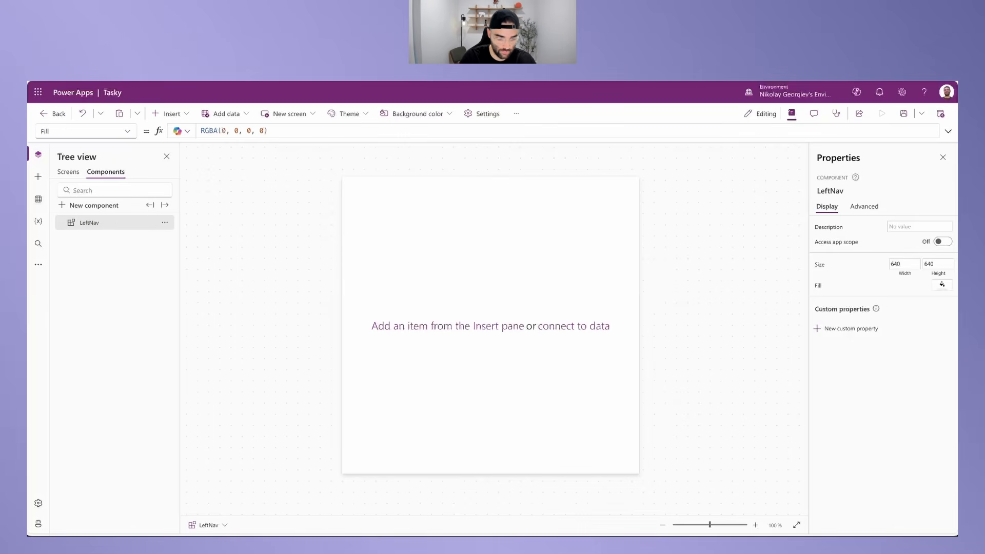
Step: Turn on app scope access for the LeftNav component and set its width to 200
left_click(944, 244)
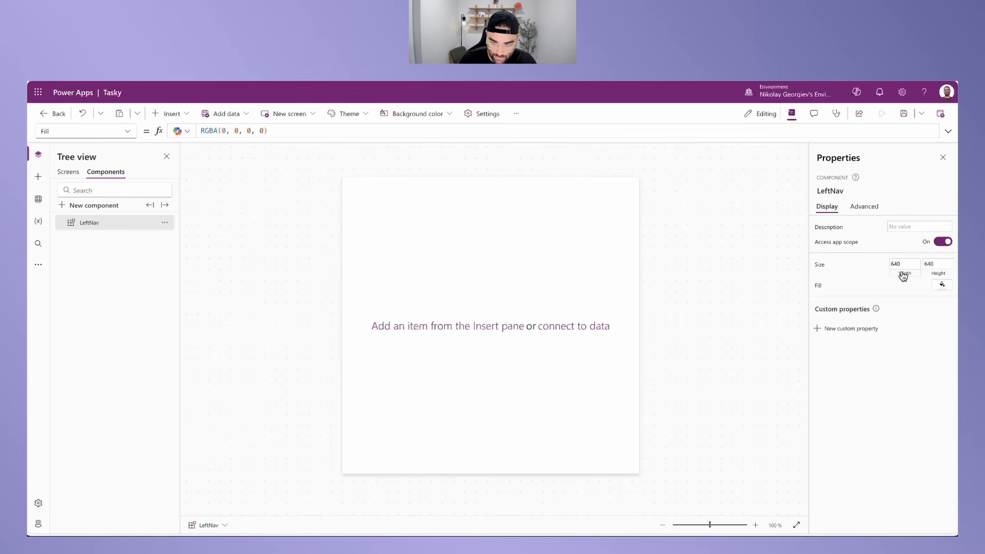
type("200")
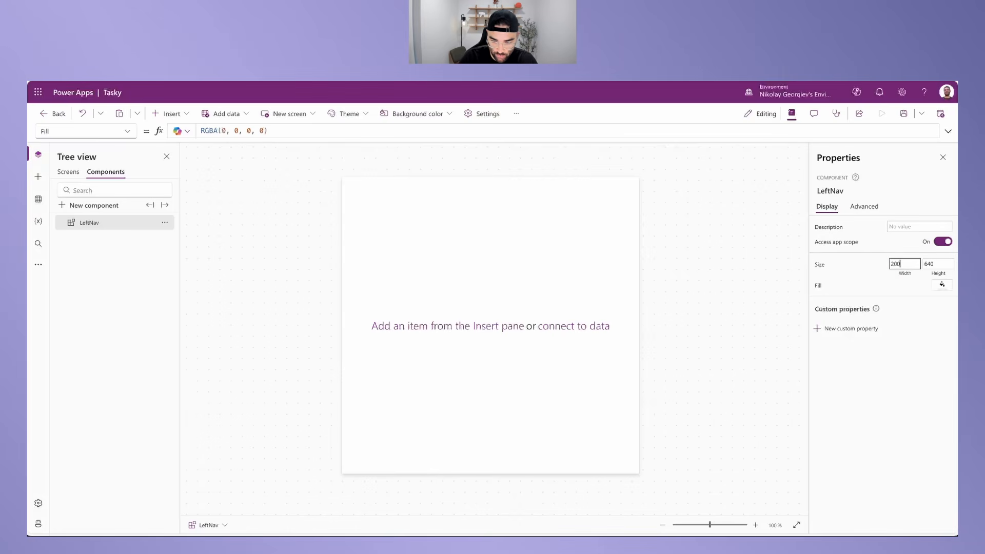
key("Return")
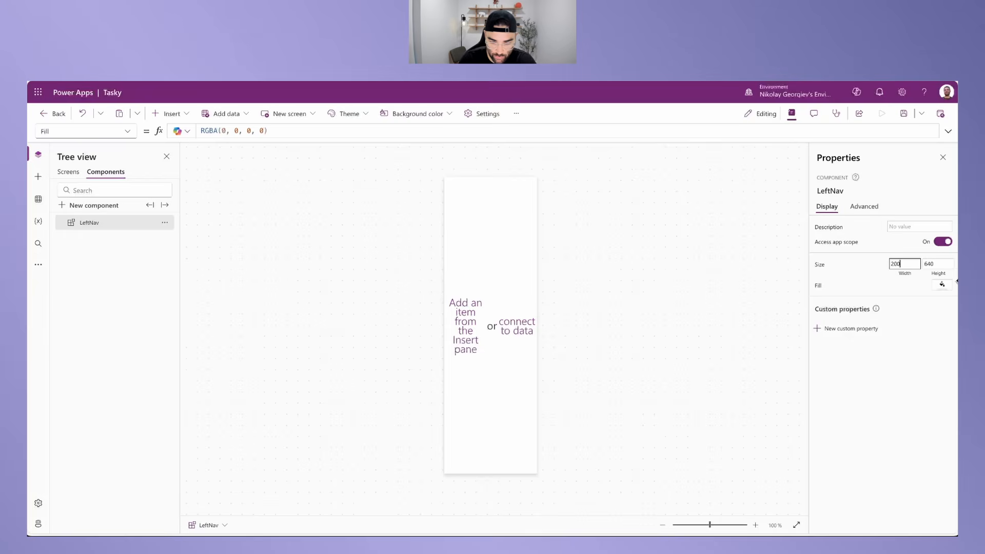
Step: Set the LeftNav component's Height formula to App.Height
left_click(937, 263)
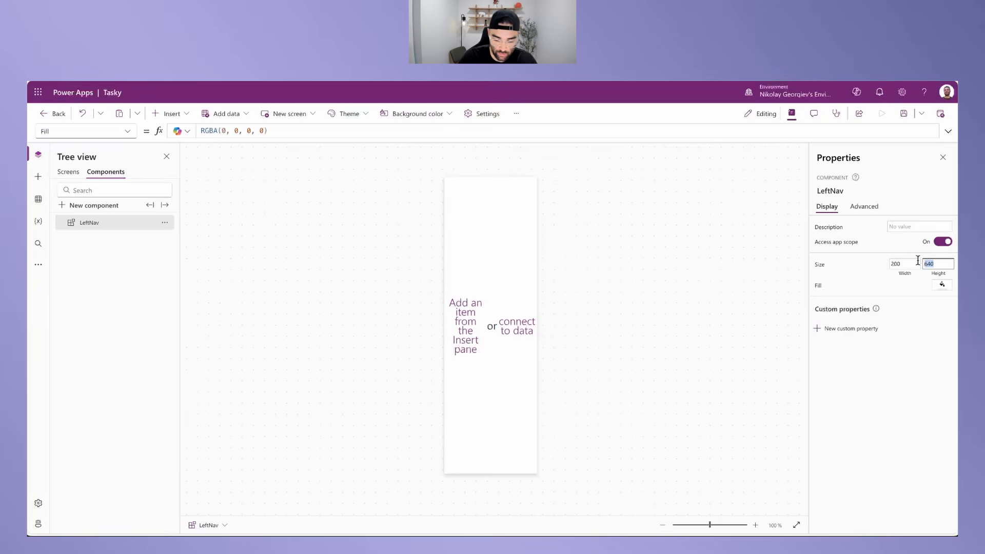
left_click_drag(222, 129, 159, 132)
type("App.Height")
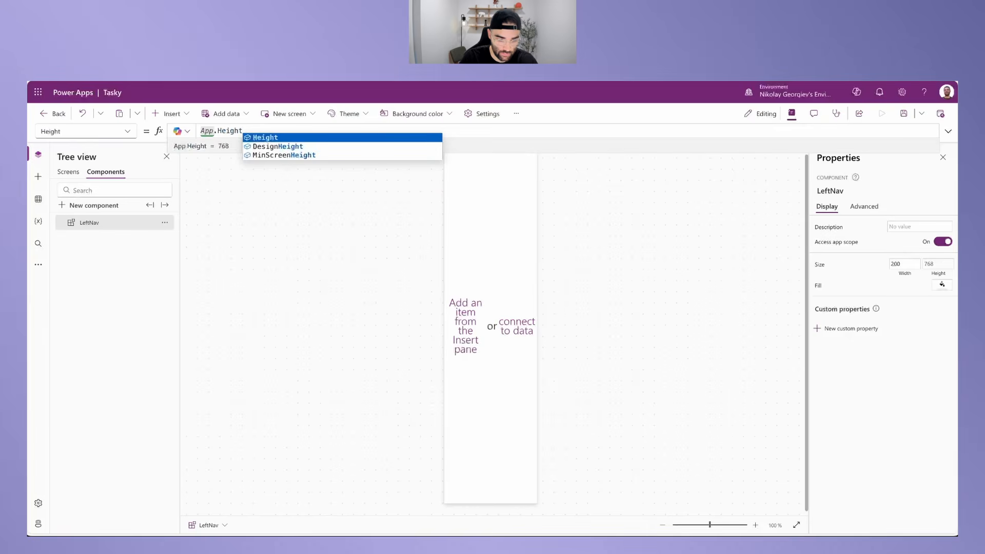
Step: Insert a vertical container into the LeftNav component
left_click(99, 223)
left_click(169, 111)
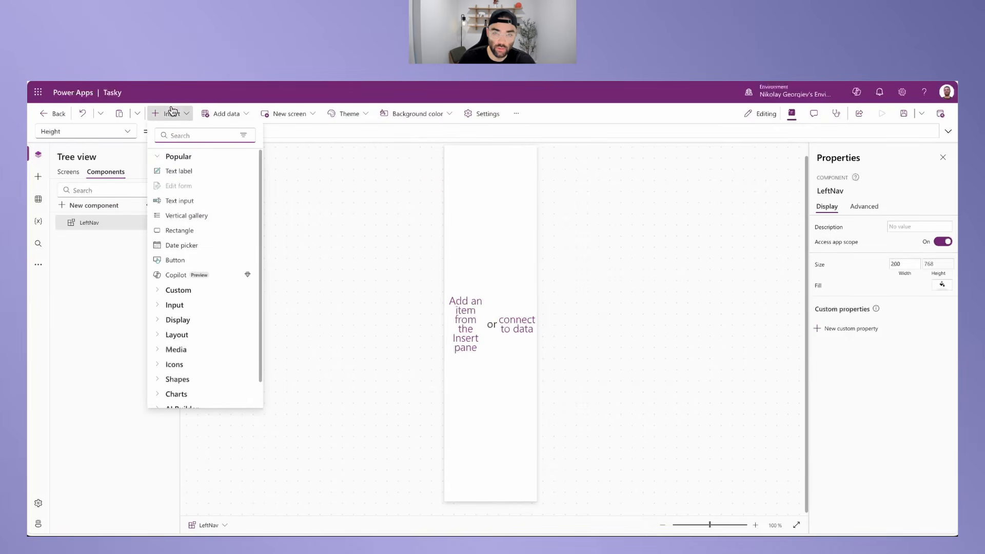
type("cont")
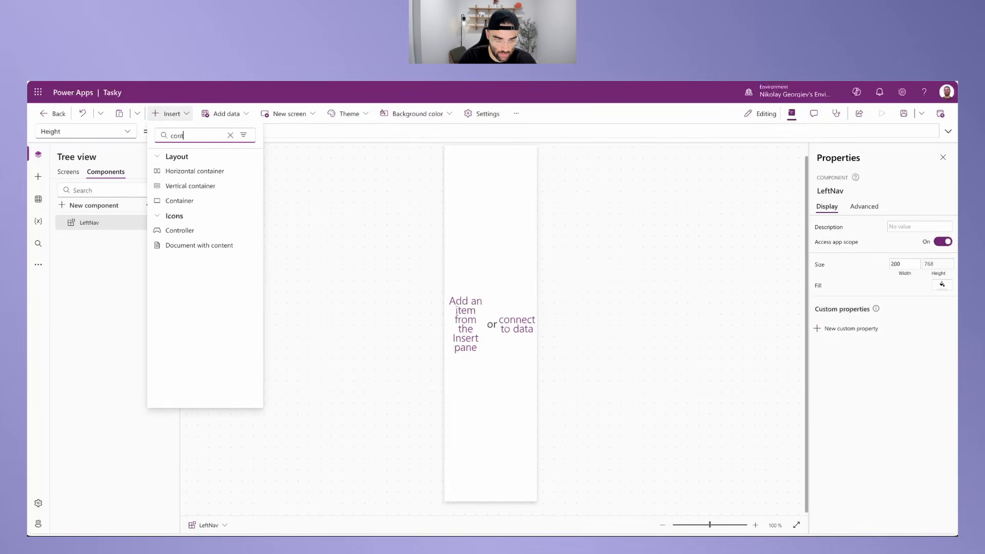
left_click(191, 190)
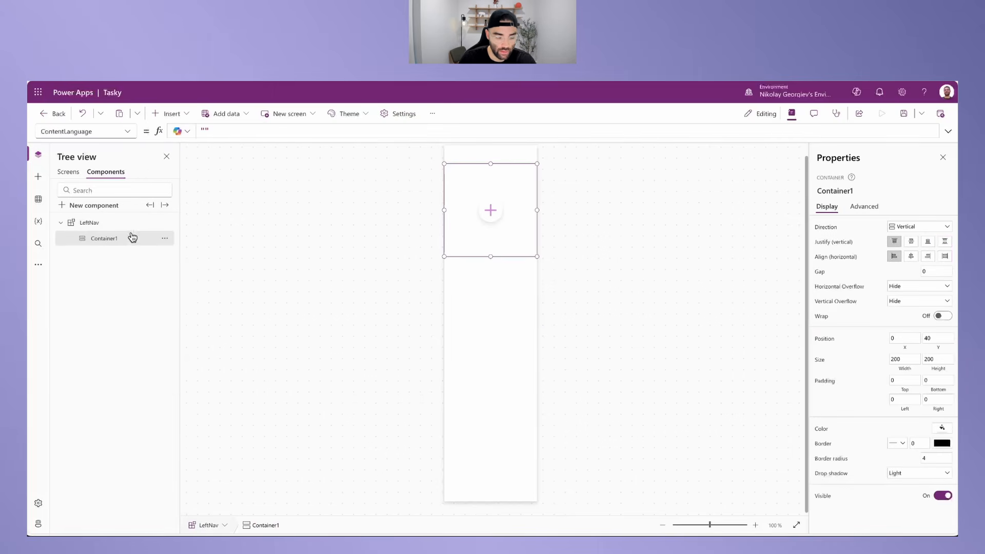
Step: Set the vertical container's X and Y position formulas to 0
left_click(904, 341)
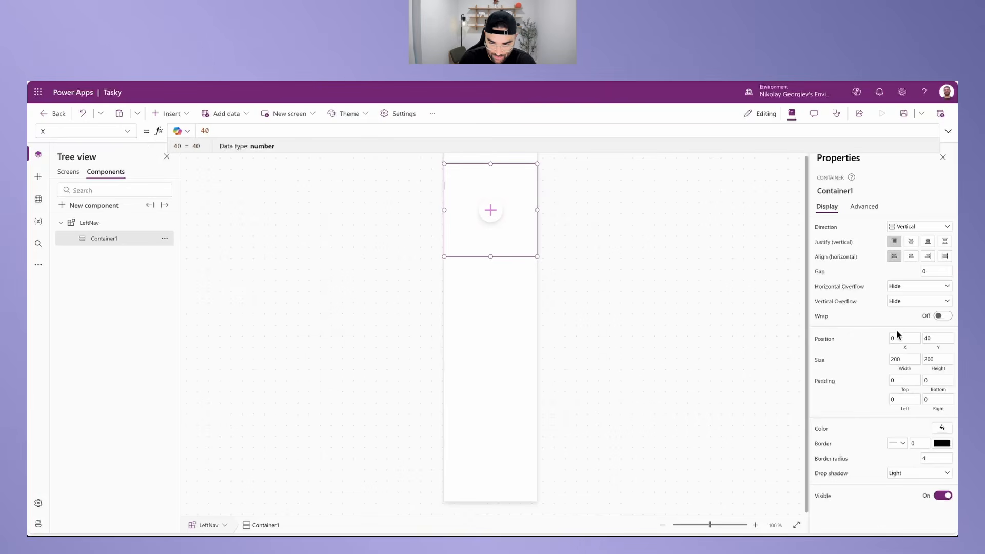
left_click_drag(211, 130, 191, 133)
type("0")
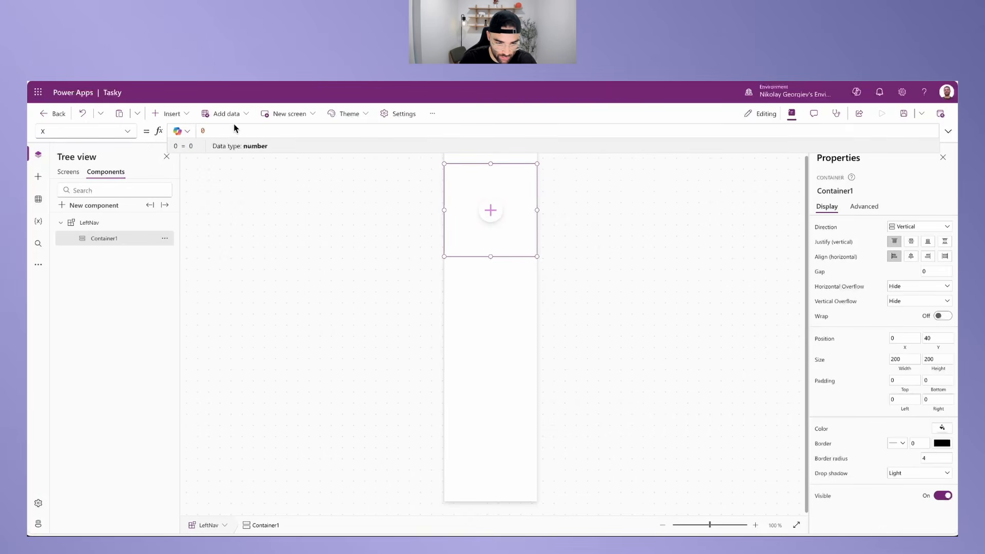
left_click(937, 338)
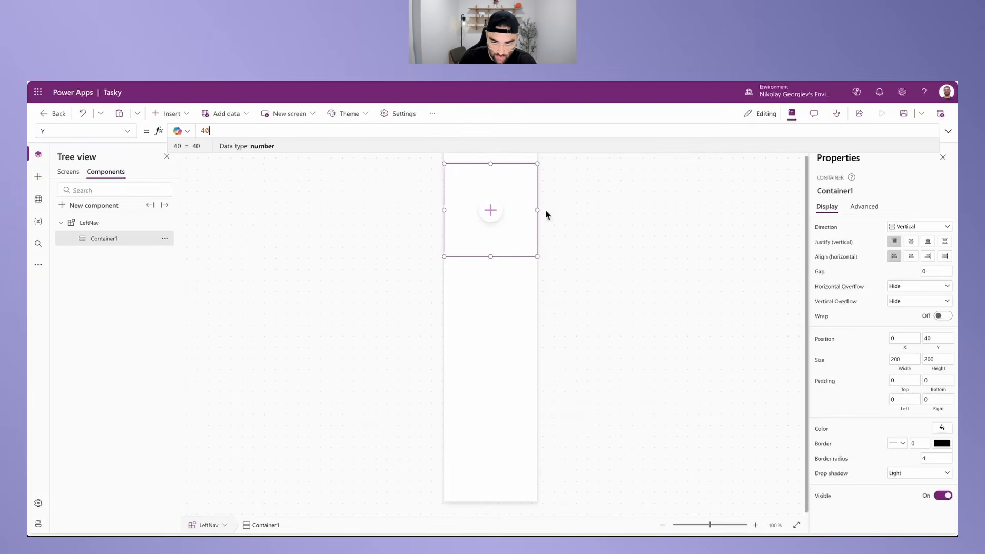
left_click_drag(211, 131, 186, 132)
type("0")
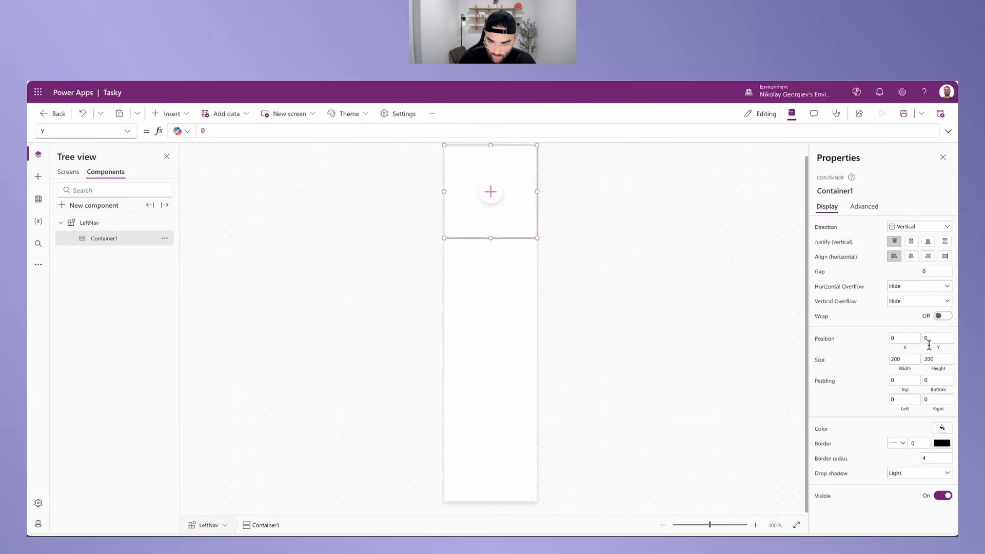
Step: Set the vertical container's Width to Parent.Width and its Height to Parent.Height
left_click(895, 361)
key("ctrl+a")
type("pare")
key("Tab")
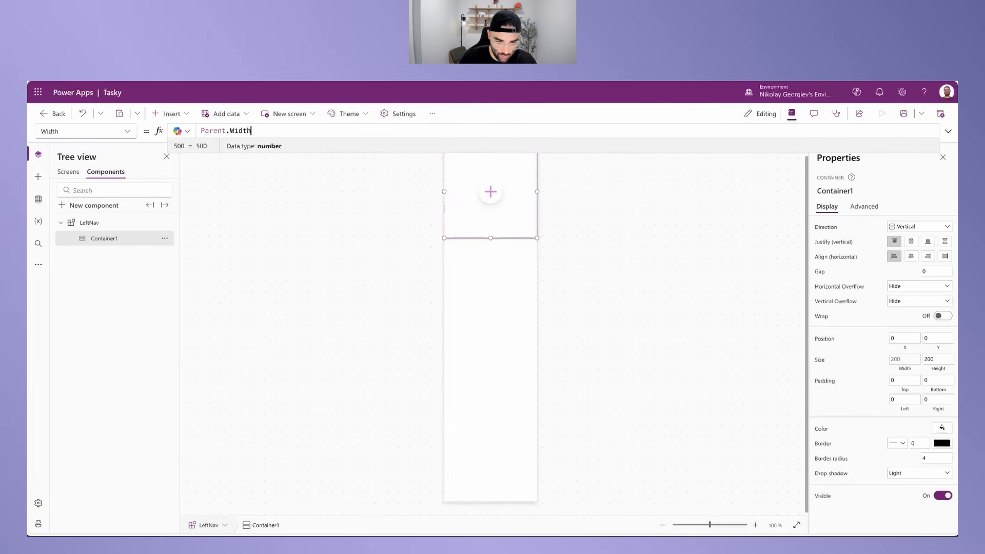
left_click(944, 369)
key("ctrl+a")
type("pare")
key("Tab")
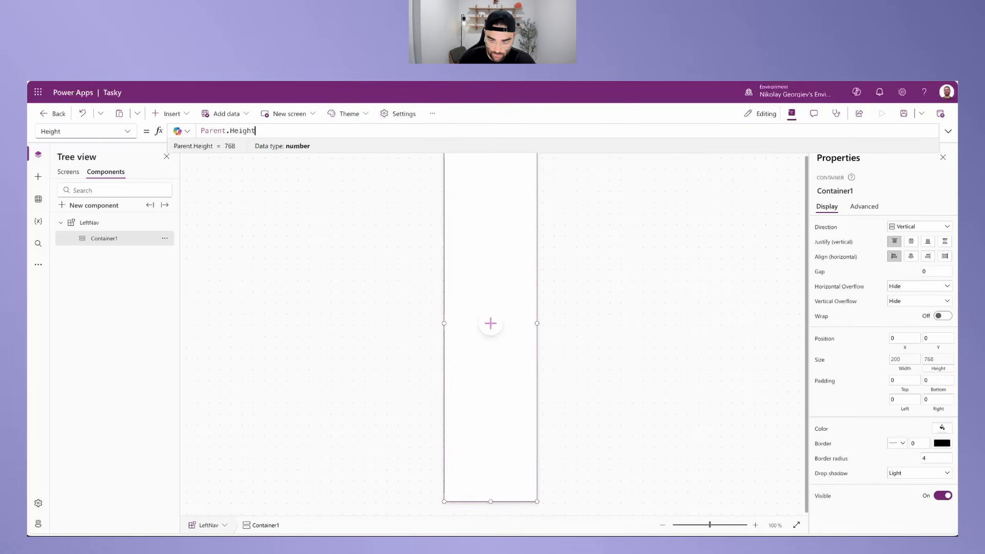
Step: Set the vertical container's border radius to 0 and its drop shadow to None
left_click(928, 458)
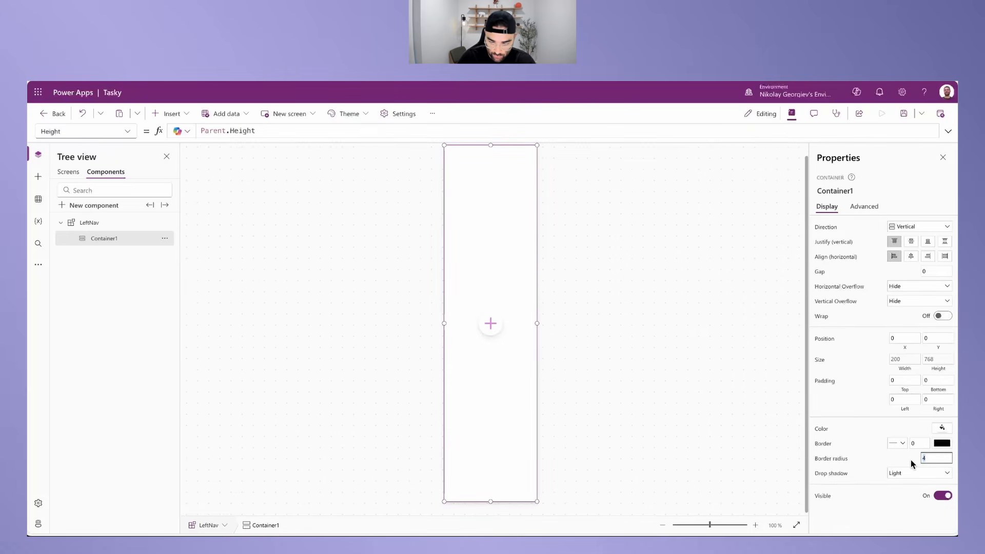
left_click(912, 474)
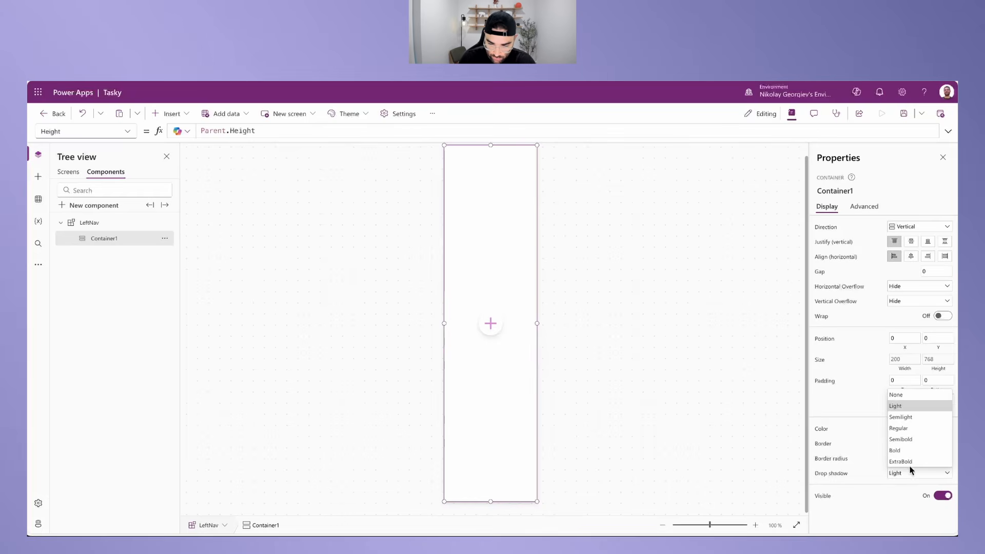
left_click(902, 399)
scroll(439, 221, "down", 1)
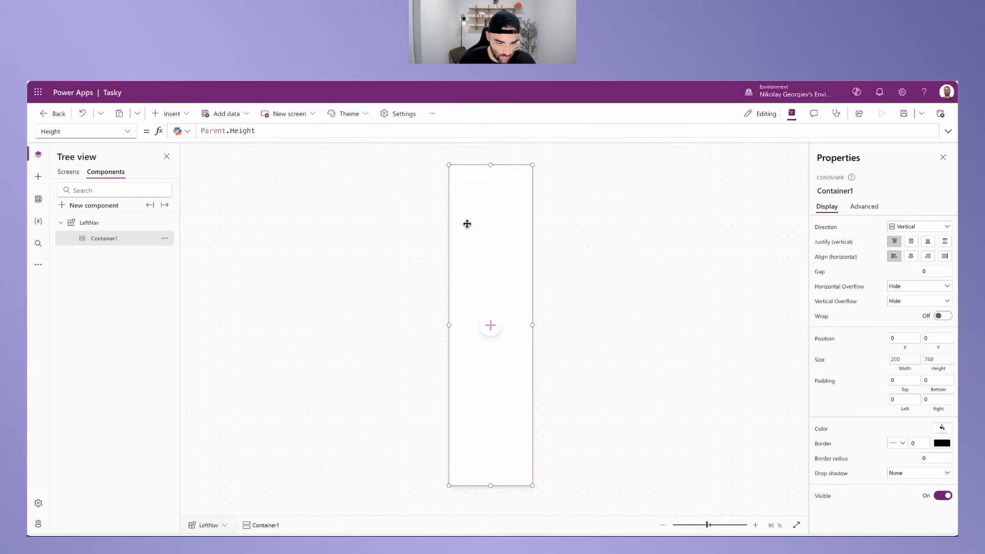
Step: Insert a horizontal container inside the vertical container of LeftNav
left_click(171, 119)
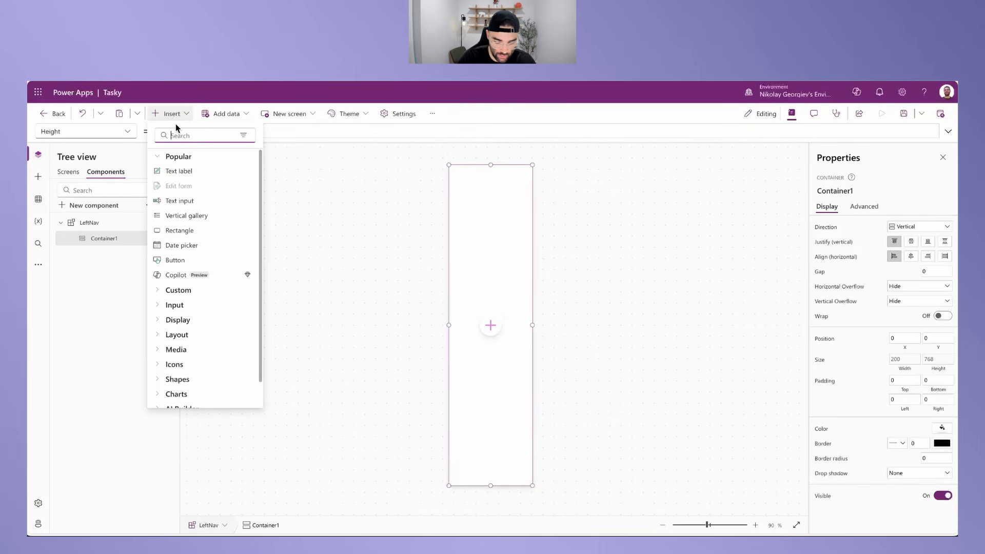
type("conta")
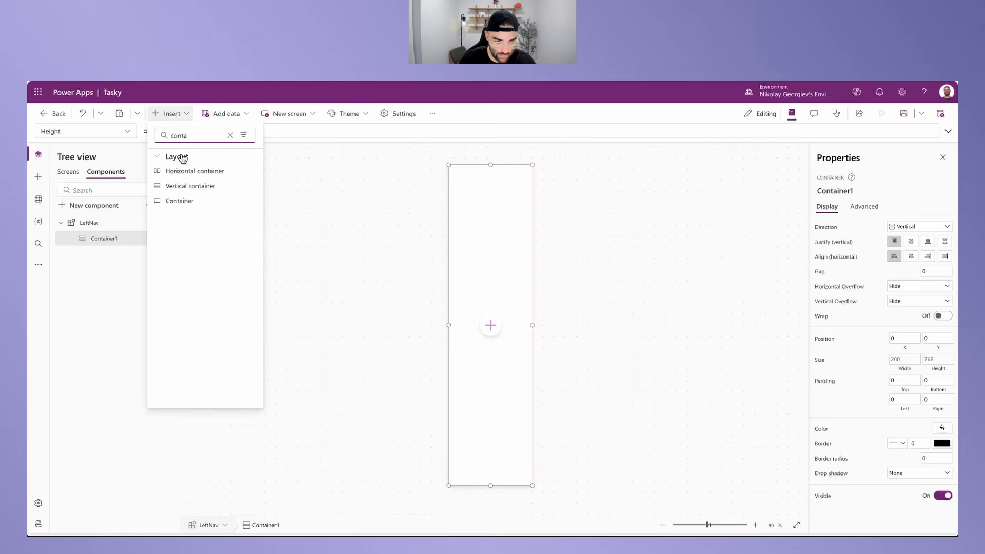
left_click(183, 171)
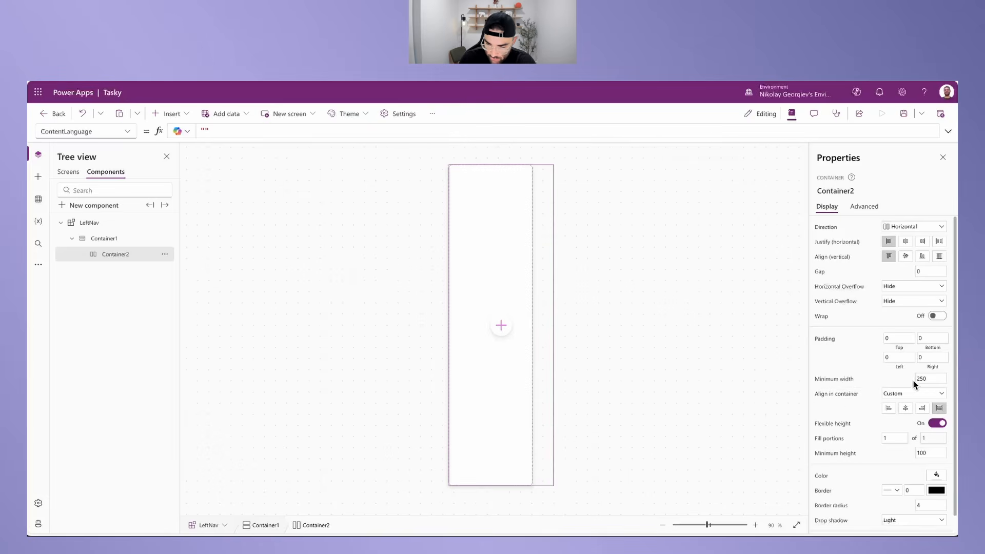
Step: Turn off flexible height for the horizontal container and set its height to 60
left_click(938, 424)
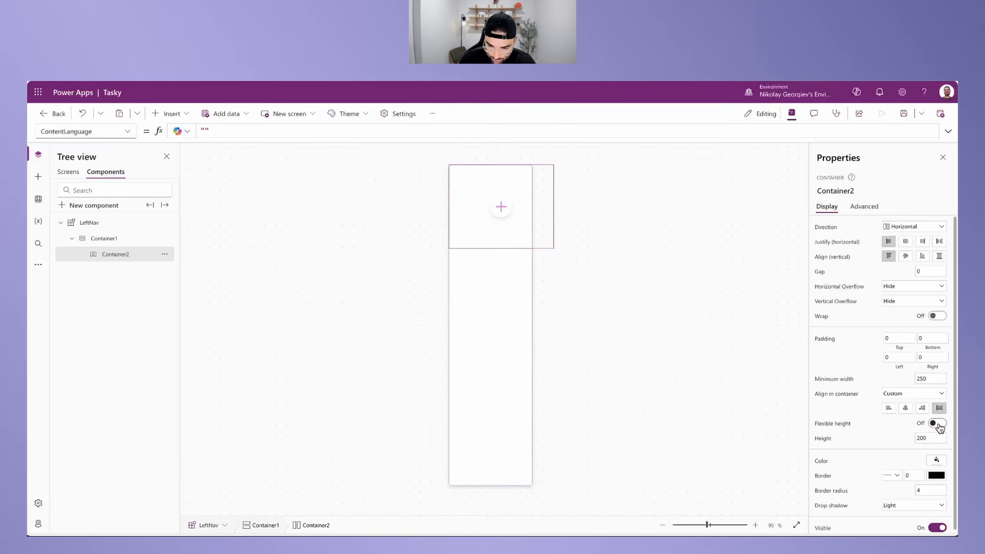
left_click(933, 438)
type("60")
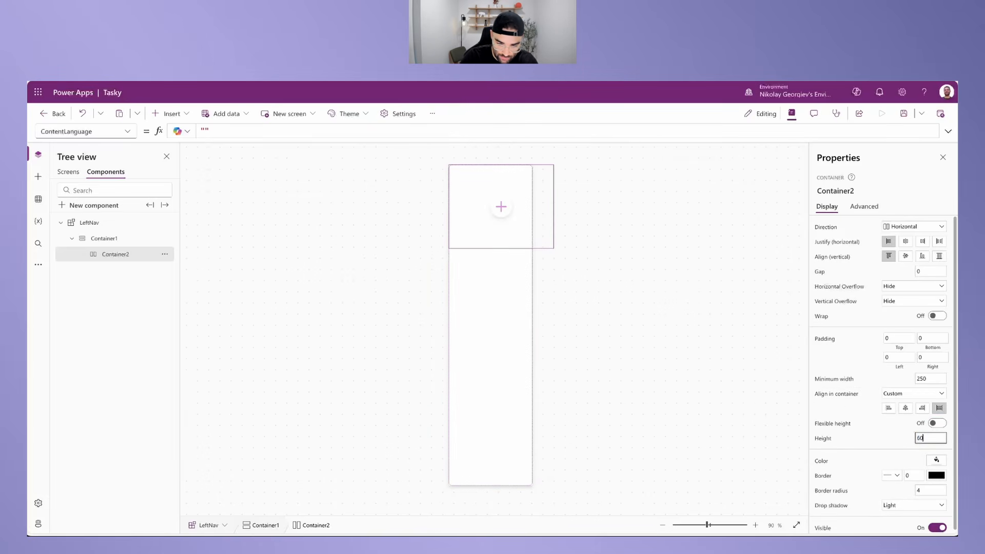
left_click(879, 430)
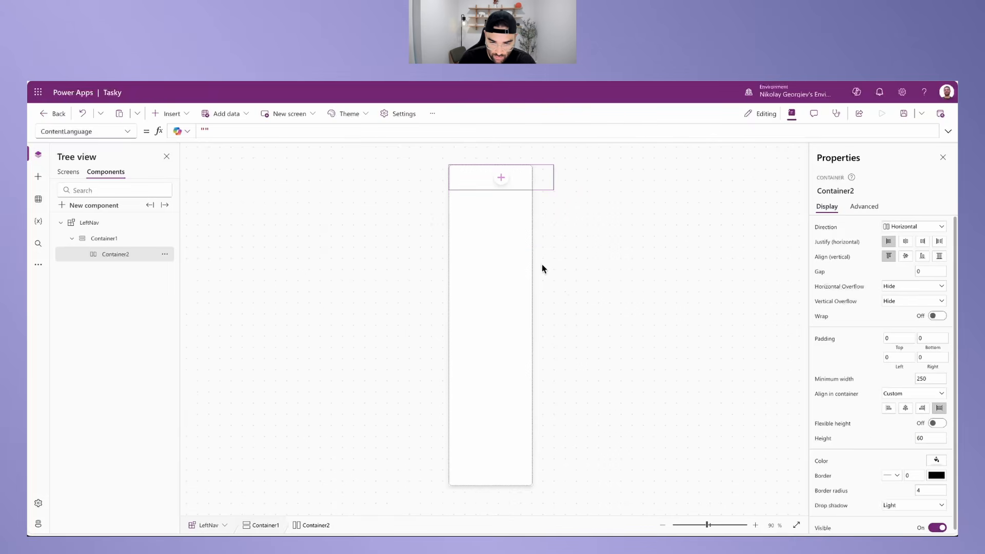
Step: Set the horizontal container's minimum width and border radius to 0 and its drop shadow to None
left_click(927, 378)
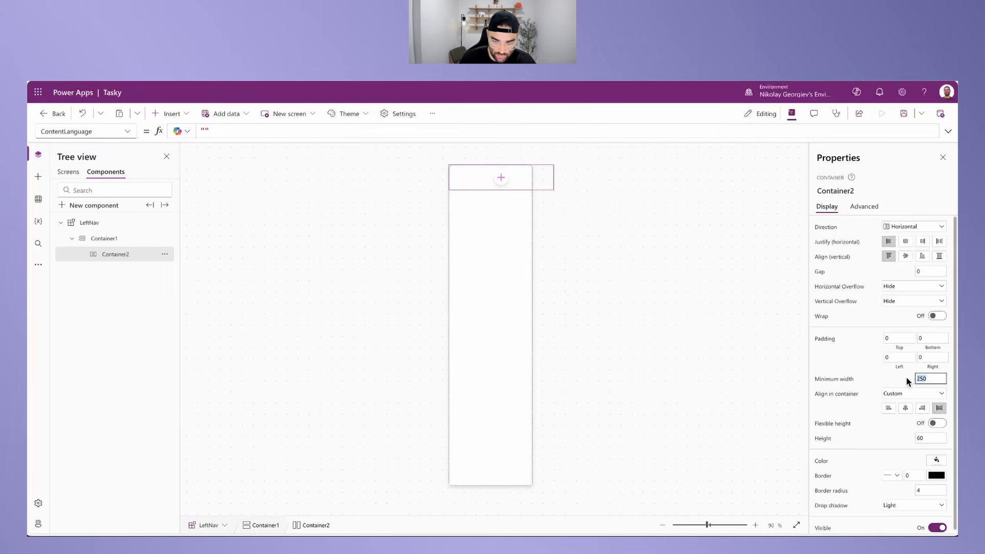
type("0")
left_click(918, 490)
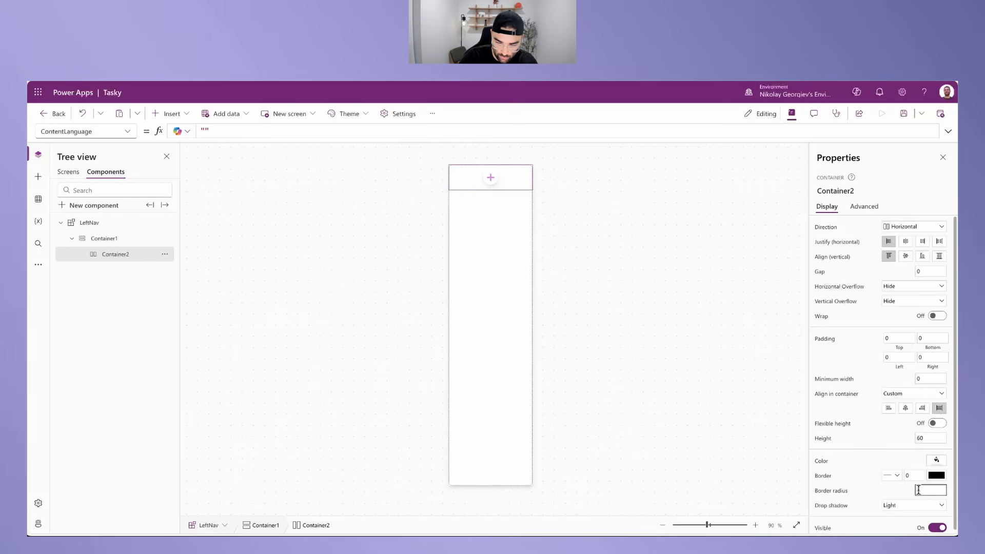
left_click(912, 506)
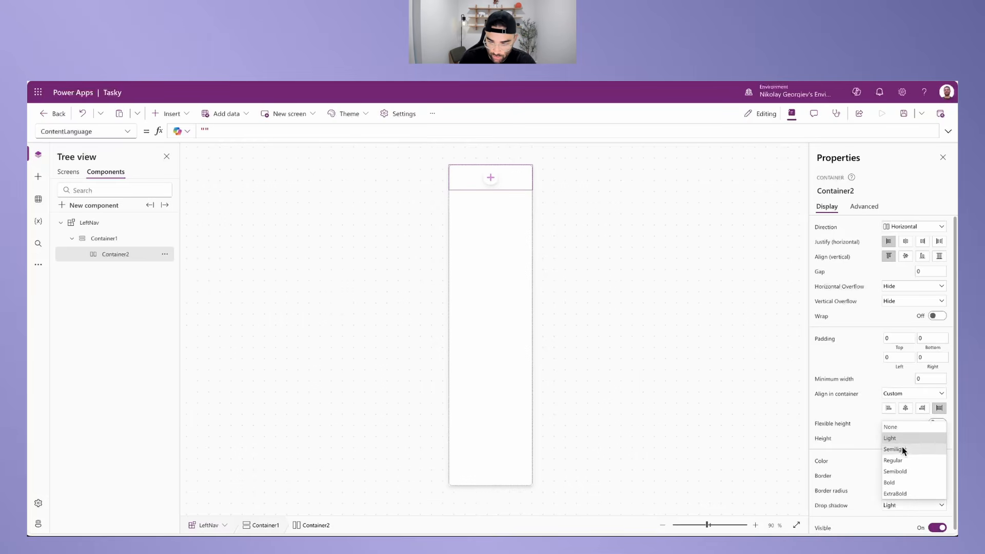
left_click(902, 429)
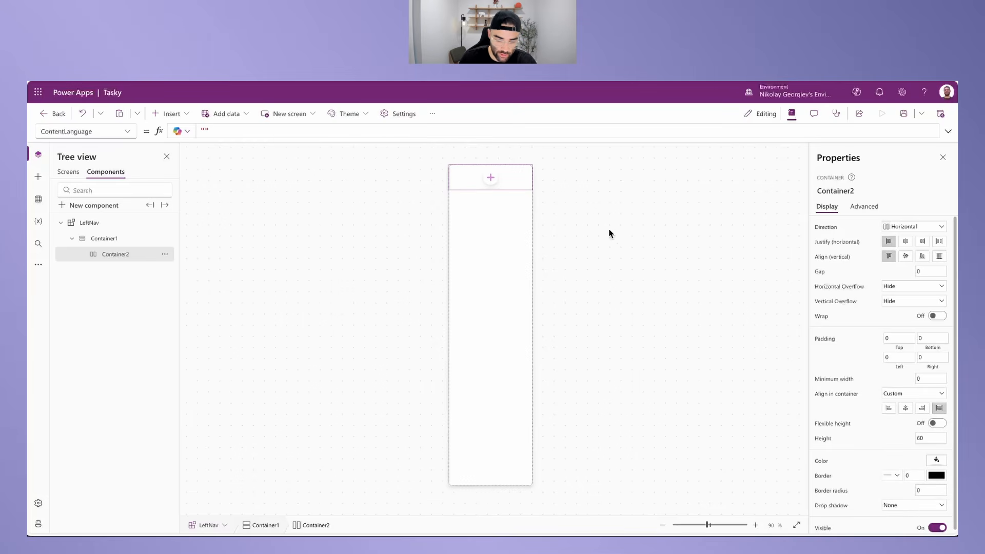
Step: Insert an image control inside the horizontal container of LeftNav
left_click(172, 115)
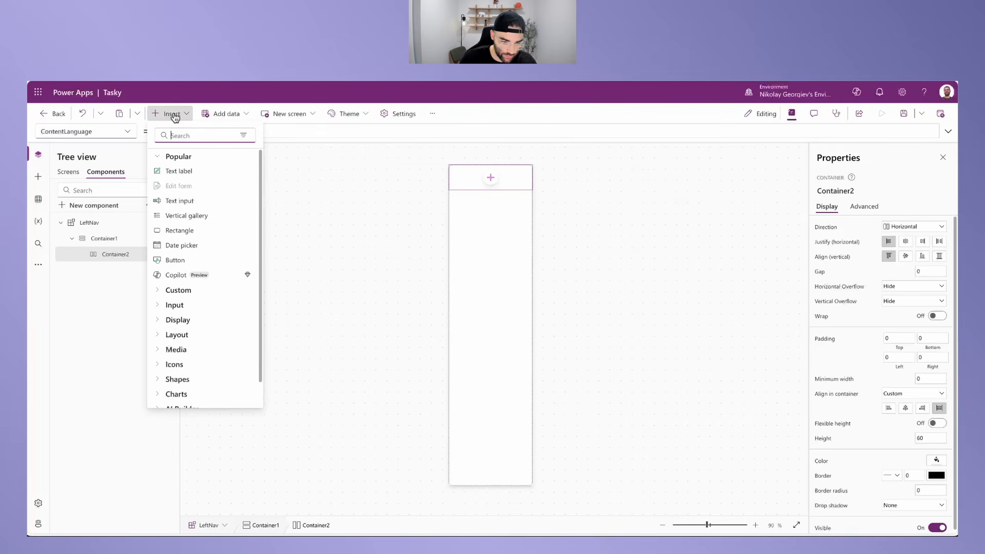
type("image")
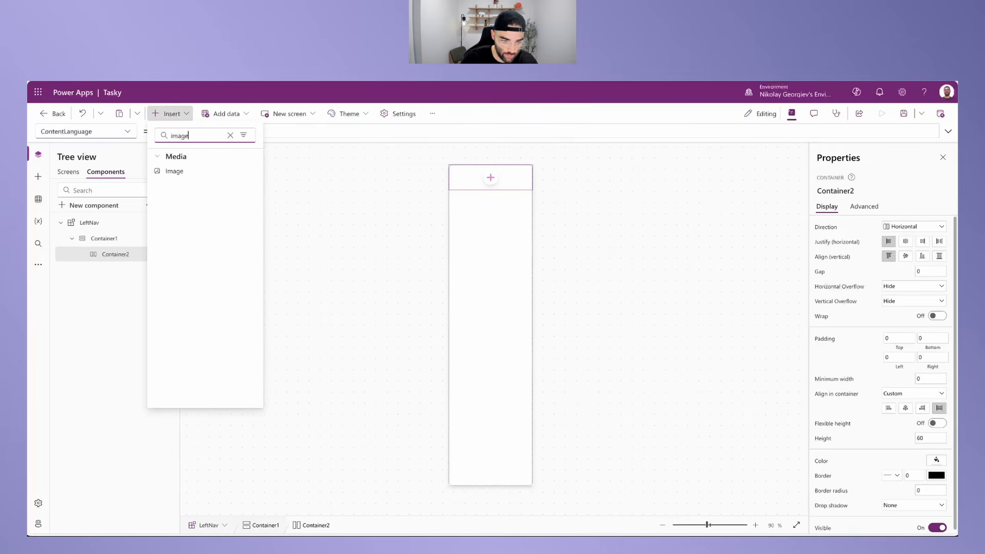
left_click(175, 171)
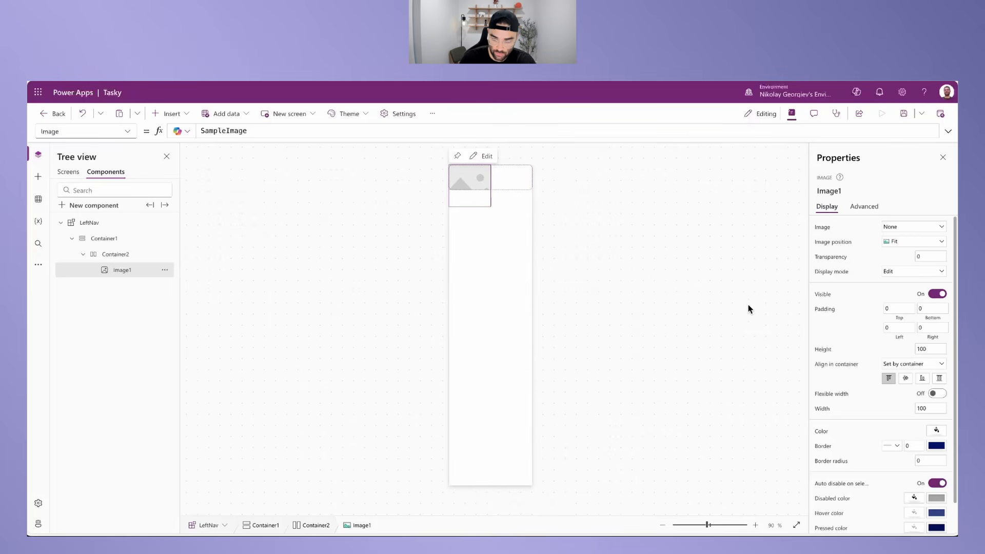
Step: Stretch the image vertically in its container, with minimum height 0 and width 70
left_click(940, 380)
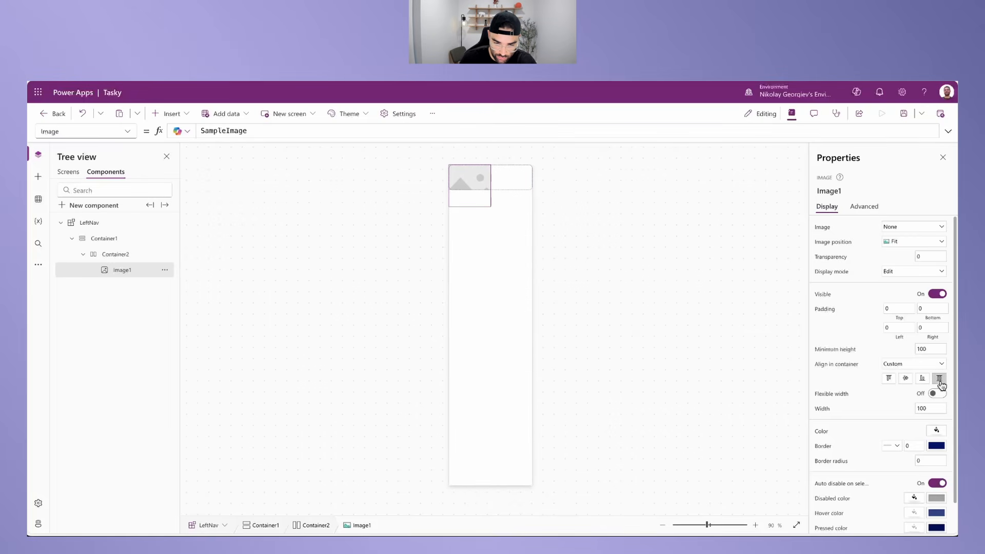
left_click(932, 349)
type("0")
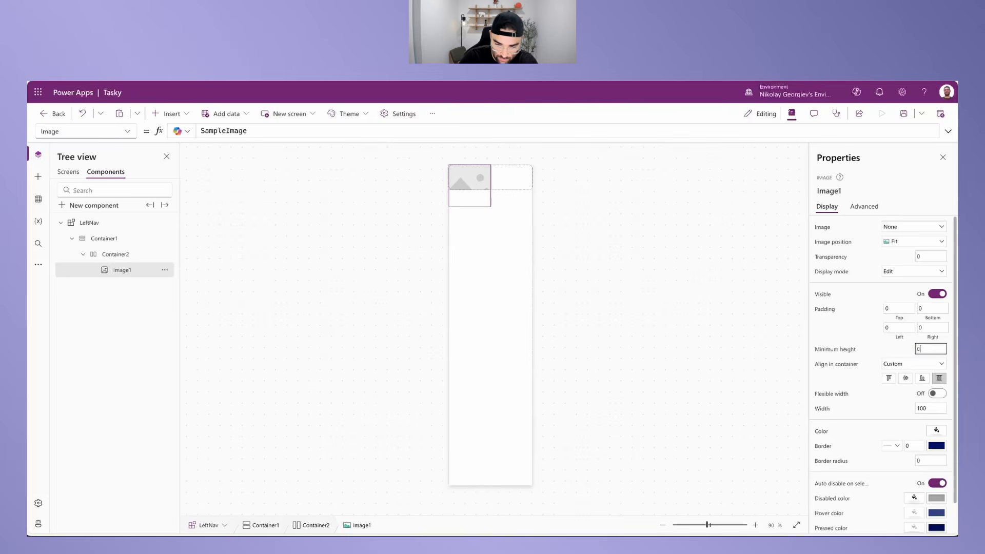
left_click(917, 409)
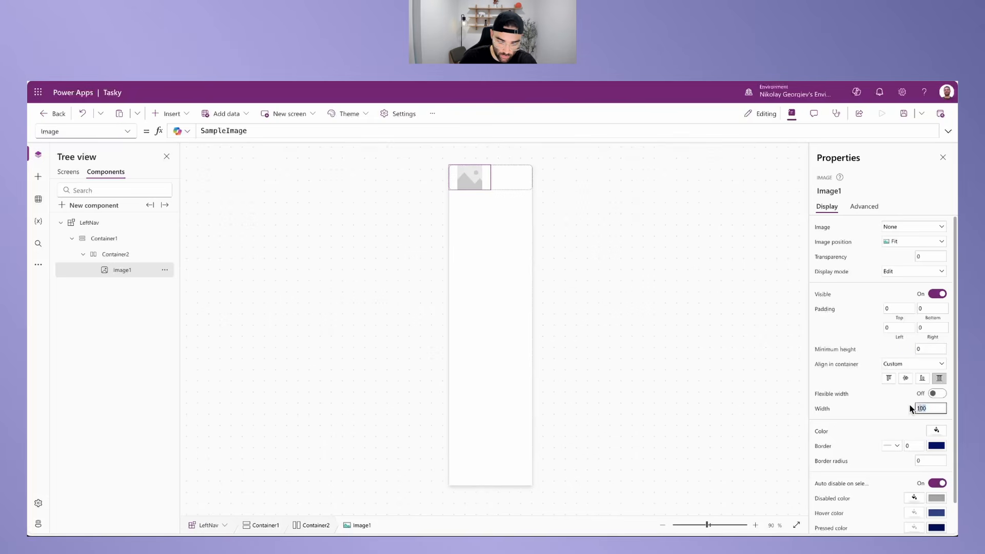
type("70")
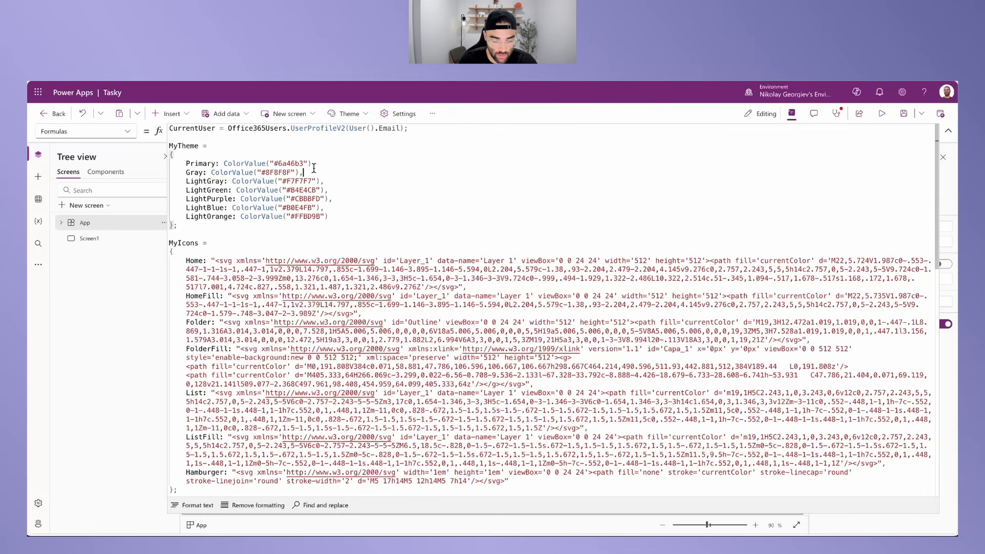
Step: Examine the ColorValue entries in the MyTheme formula and the currentColor placeholders in the MyIcons SVG strings
left_click_drag(215, 172, 256, 171)
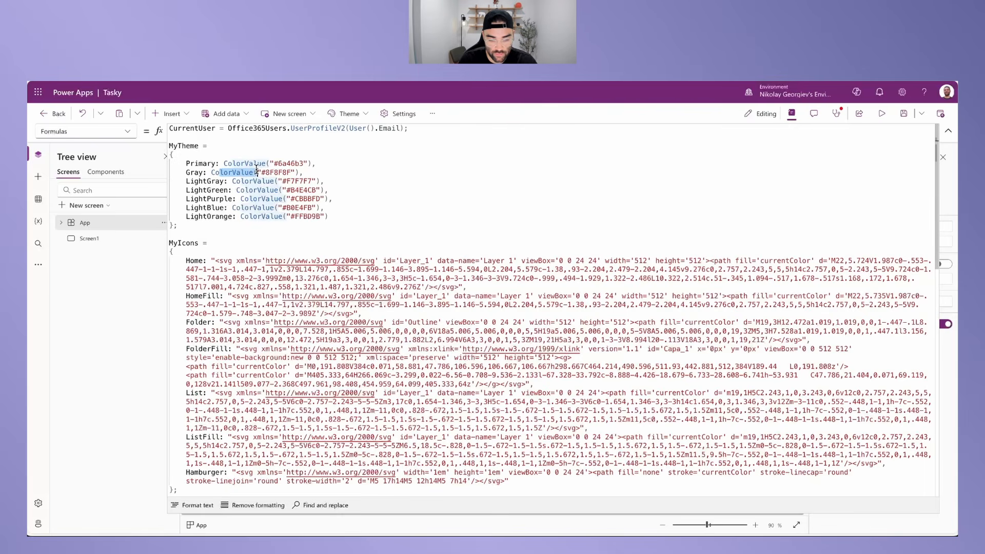
left_click(303, 173)
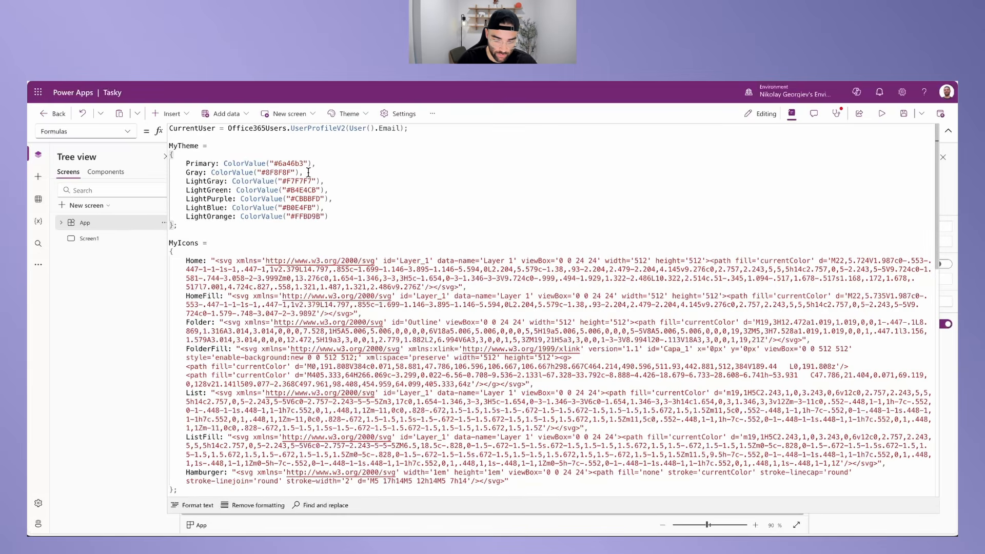
mouse_move(295, 172)
left_mouse_down()
mouse_move(258, 171)
mouse_move(308, 172)
left_mouse_up()
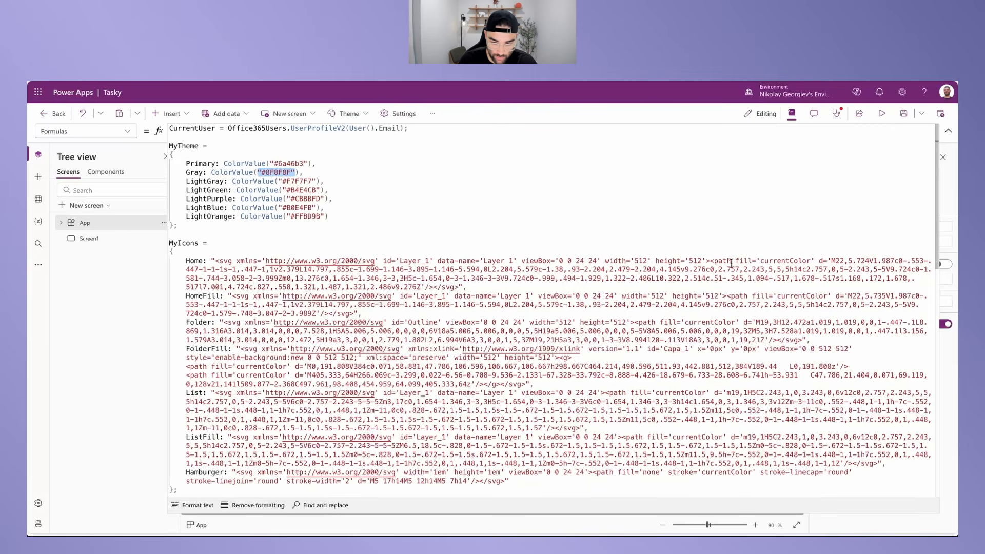
left_click_drag(760, 262, 810, 261)
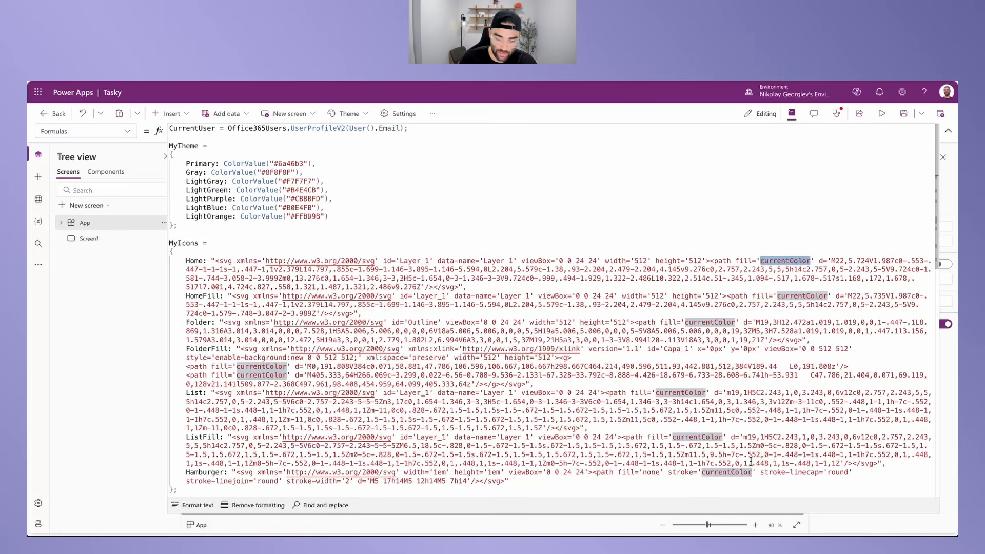
left_click(200, 164)
double_click(200, 164)
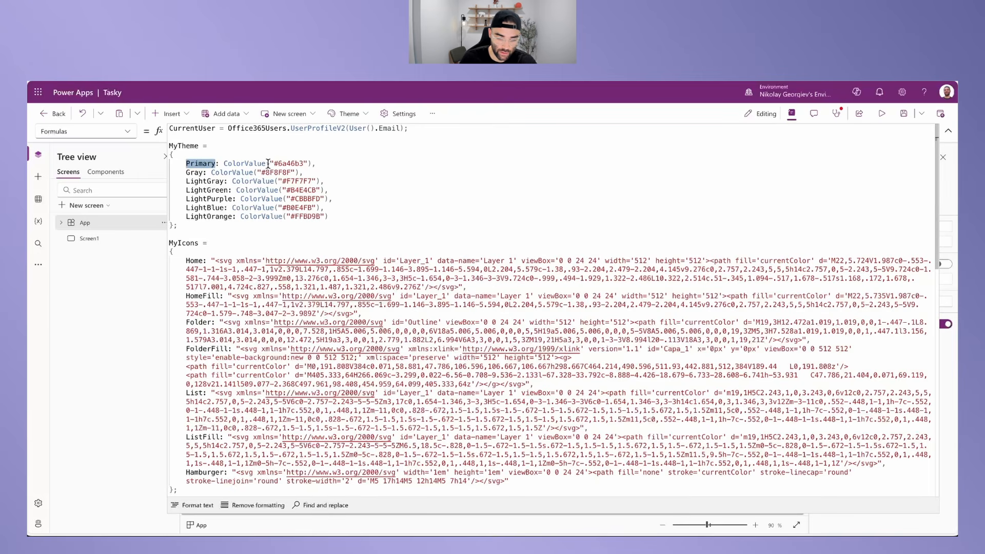
left_click_drag(236, 165, 283, 164)
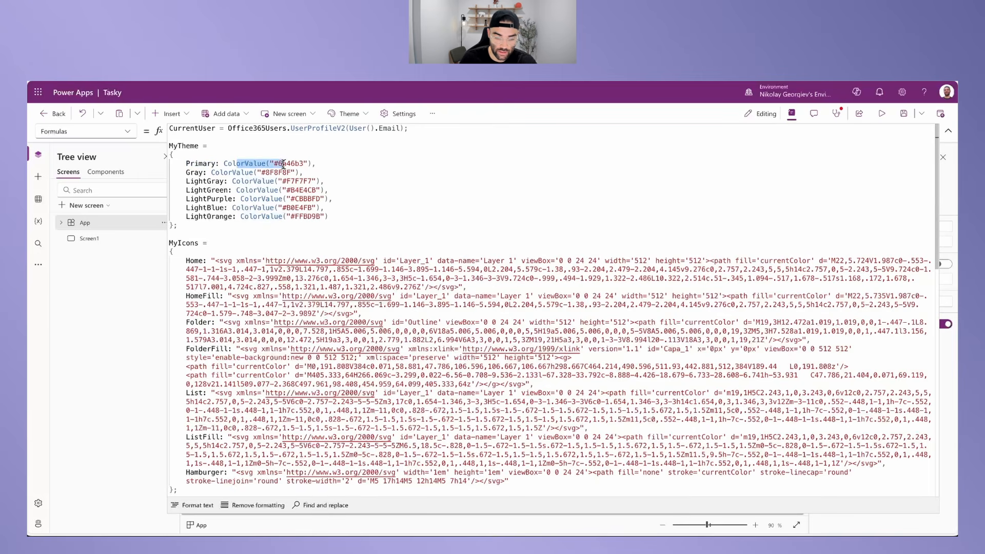
left_click(319, 164)
left_click_drag(316, 165, 186, 164)
Step: Duplicate all seven MyTheme color entries, from Primary to LightOrange, below the LightOrange line within the same record
left_click_drag(331, 217, 186, 163)
key("ctrl+c")
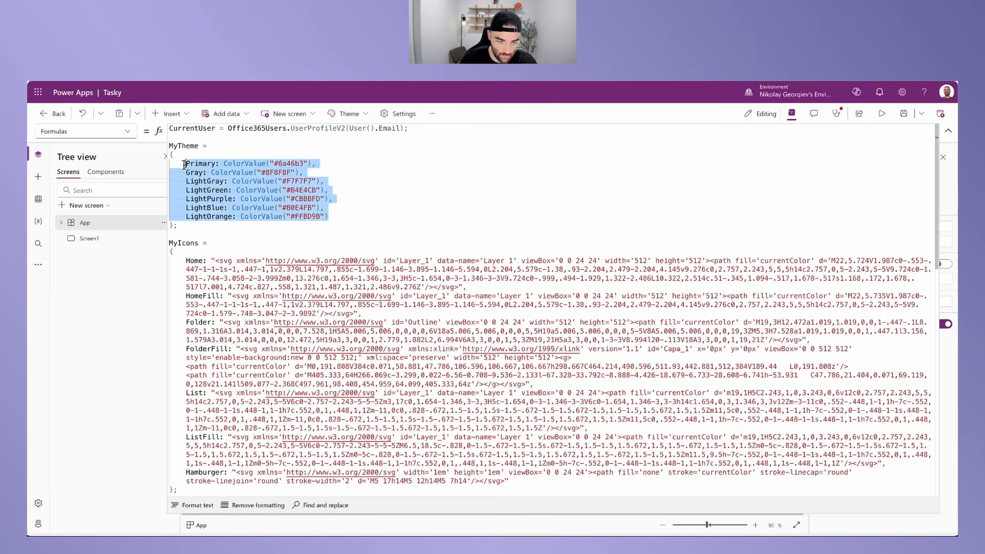
left_click(355, 216)
type(",")
key("Return")
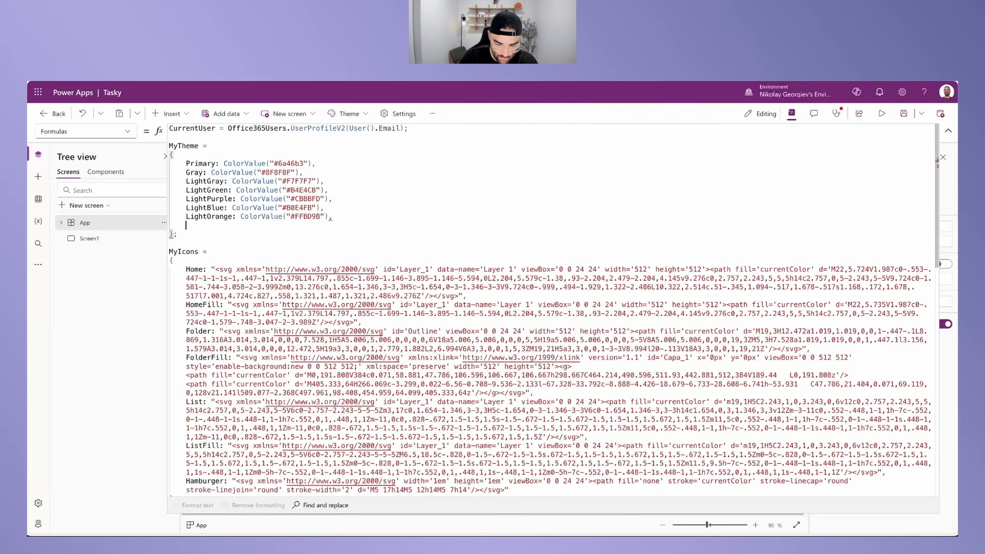
key("ctrl+v")
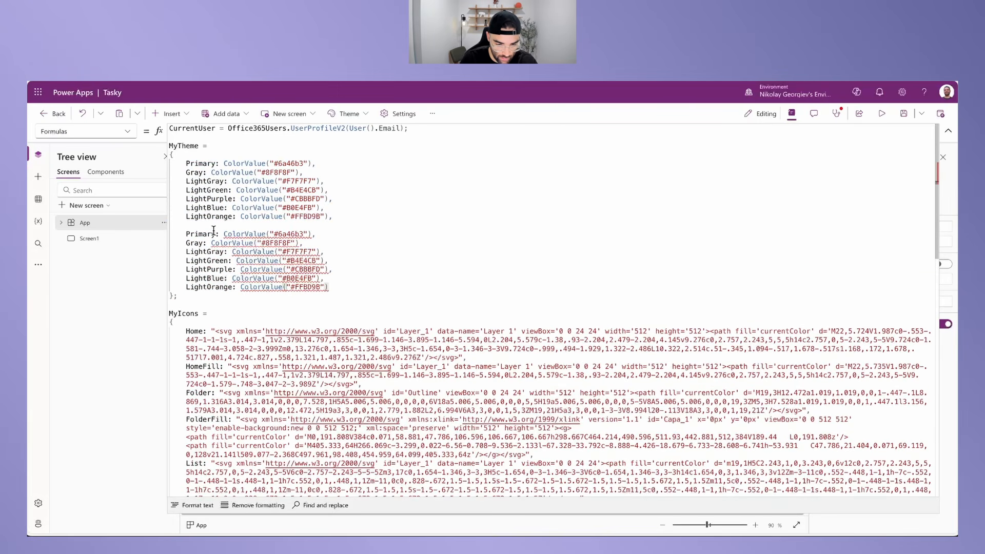
Step: Append "Text" to the names of the duplicated color entries, from PrimaryText through LightOrangeText
left_click(215, 234)
type("Text")
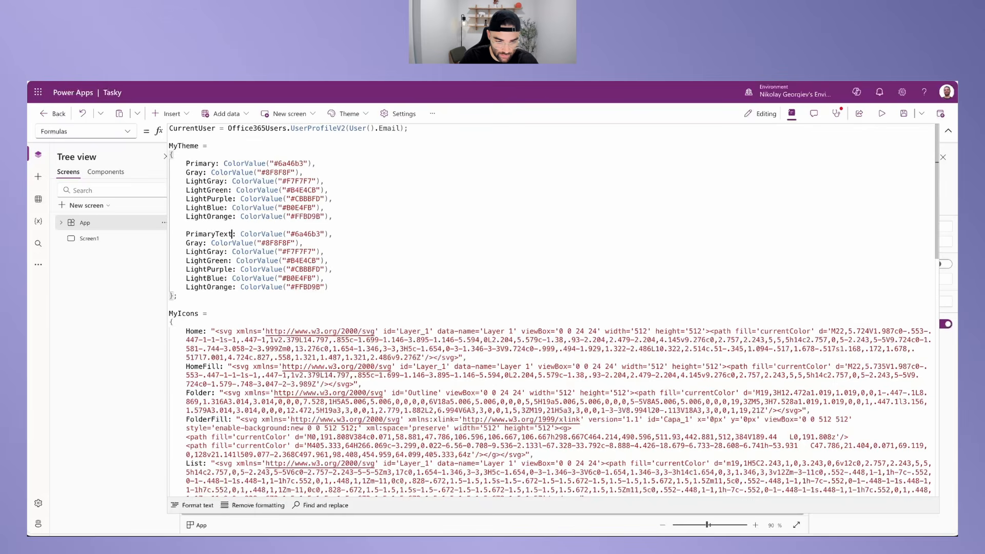
left_click(211, 243)
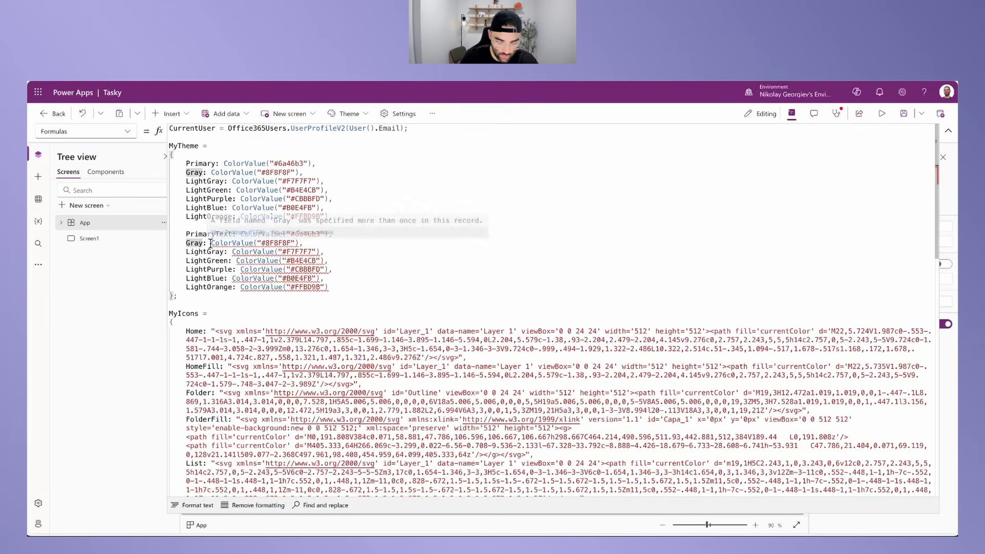
type("Text")
left_click(224, 251)
type("Text")
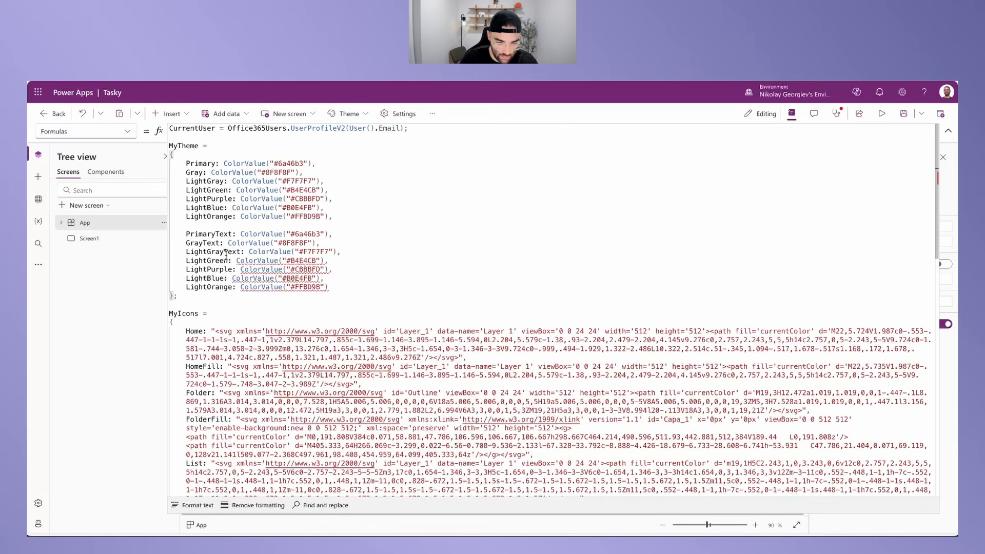
type("Text")
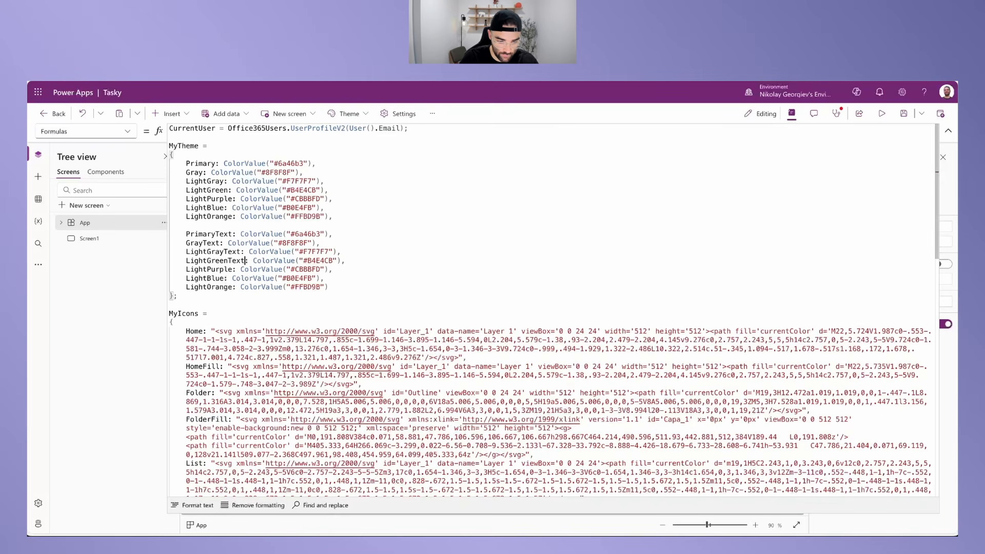
Step: Strip the ColorValue wrapper from the PrimaryText and GrayText entries in MyTheme, keeping only their hex strings
double_click(242, 234)
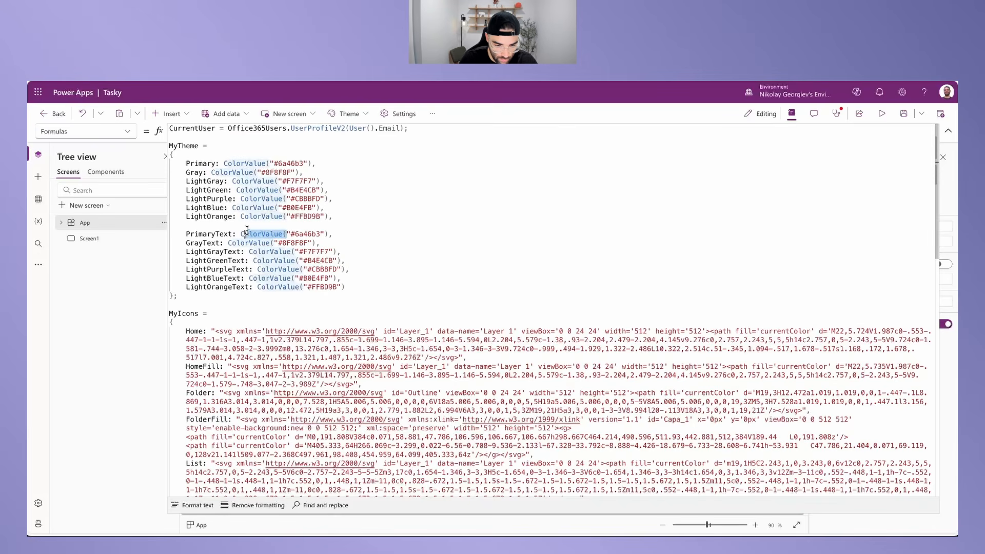
key("BackSpace")
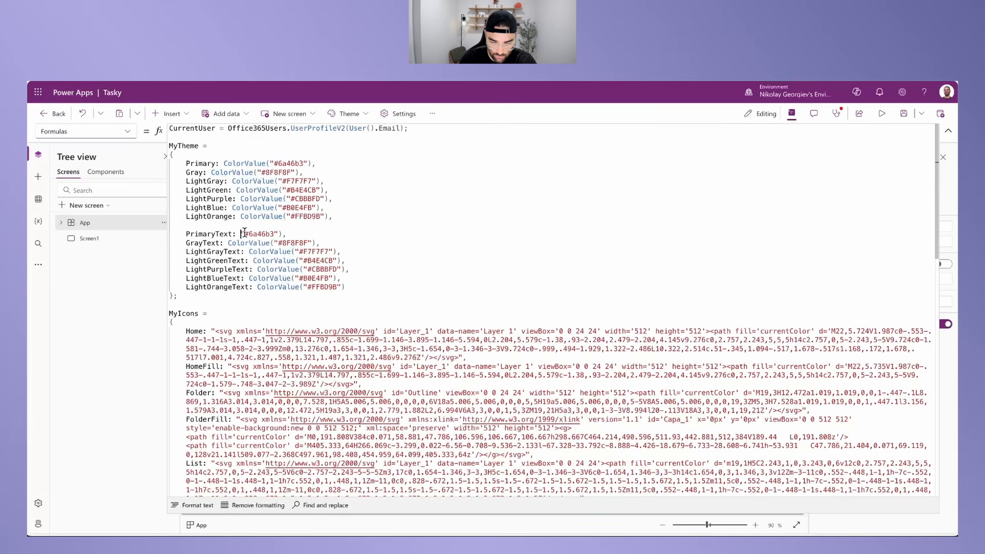
left_click(282, 234)
key("BackSpace")
left_click_drag(275, 243, 229, 244)
key("BackSpace")
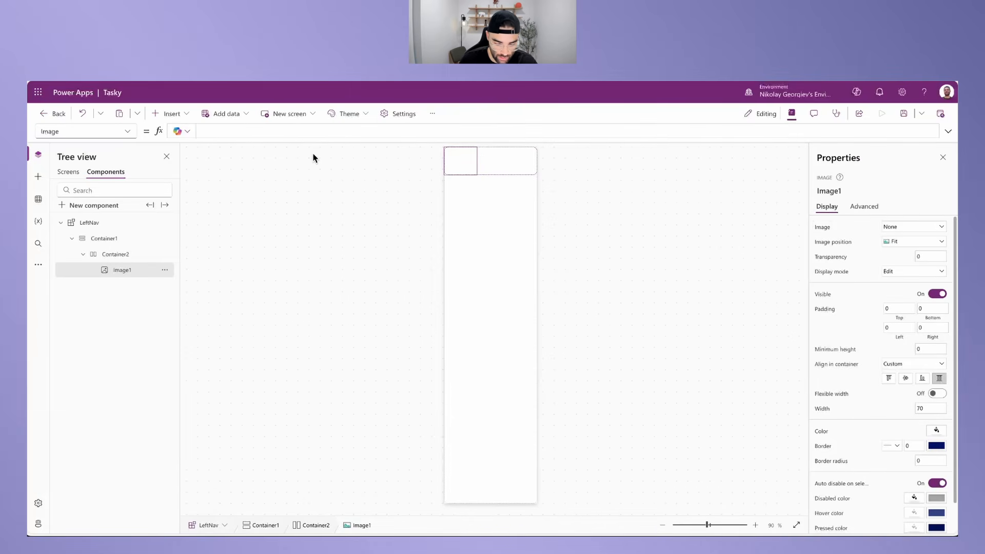
Step: Set the image's Image property to "data:image/svg+xml;utf8," & EncodeUrl(Substitute(MyIcons.Hamburger, "currentColor", MyTheme.GrayText))
type("\"data:image/svg+xml;utf8,\" & EncodeUrl(Substitute(MyIcons.Hamburger, \"currentColor\", MyTheme.GrayText))")
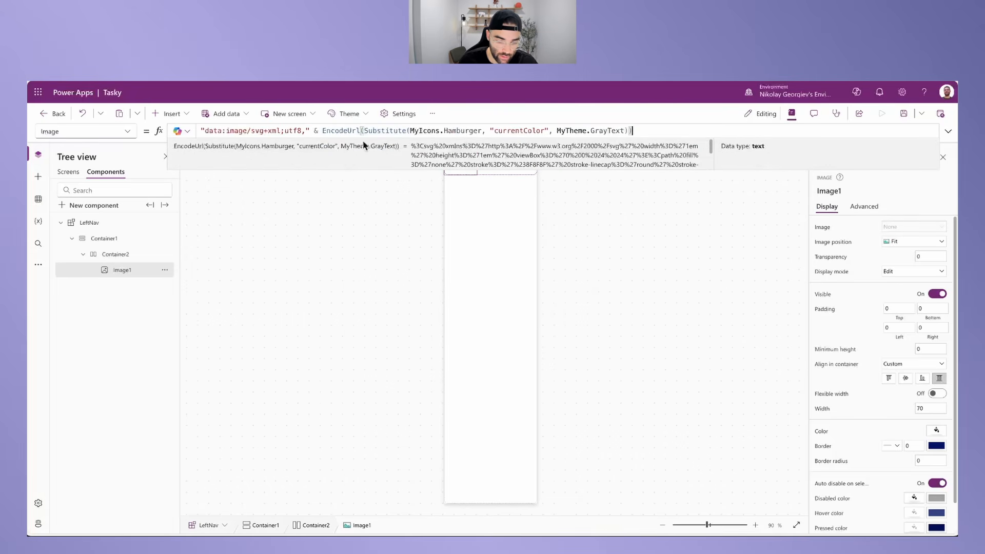
left_click(200, 128)
left_click_drag(201, 129, 482, 130)
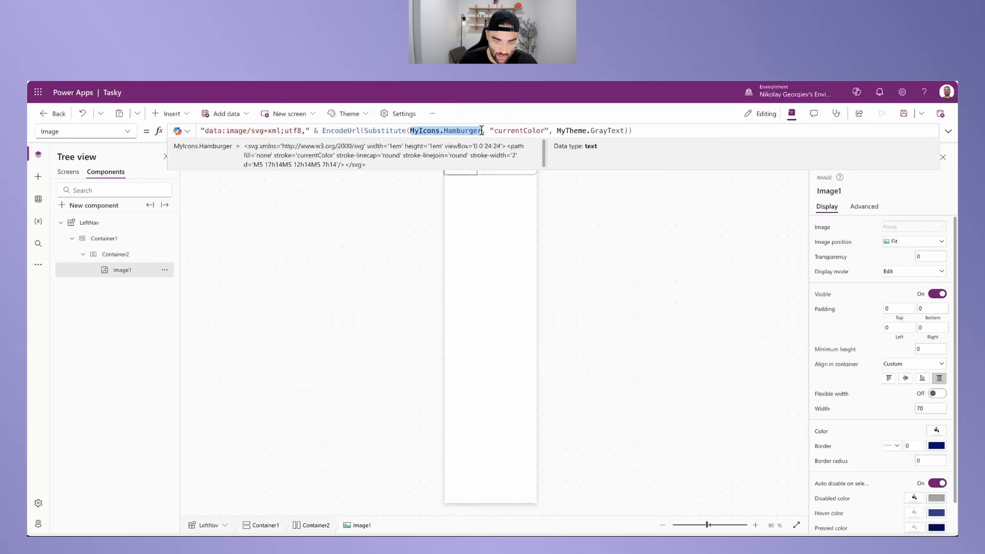
left_click(482, 130)
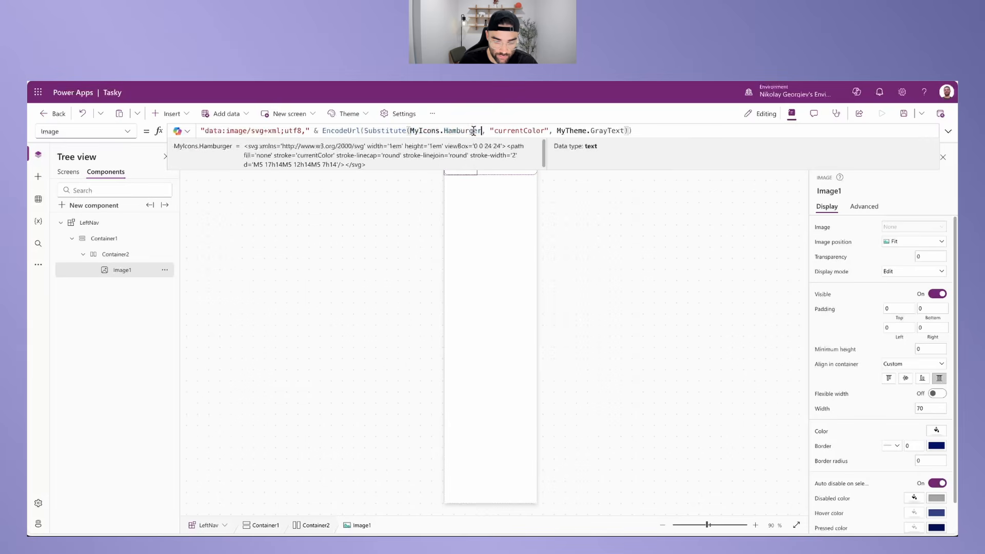
left_click(381, 130)
left_click_drag(491, 131, 618, 130)
double_click(618, 130)
left_click(617, 206)
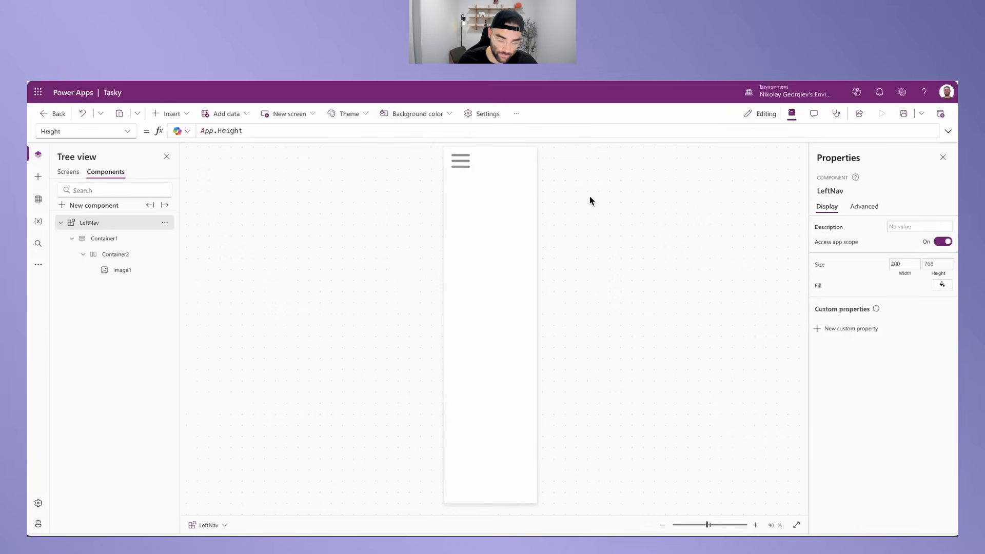
Step: Set the hamburger image's left and right padding to 20
left_click(460, 163)
left_click(899, 327)
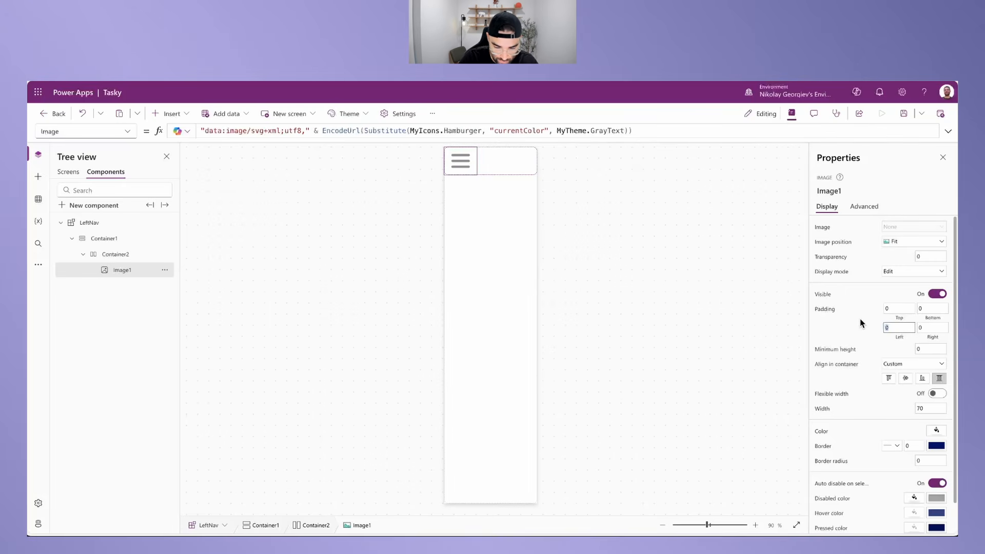
type("25")
key("Tab")
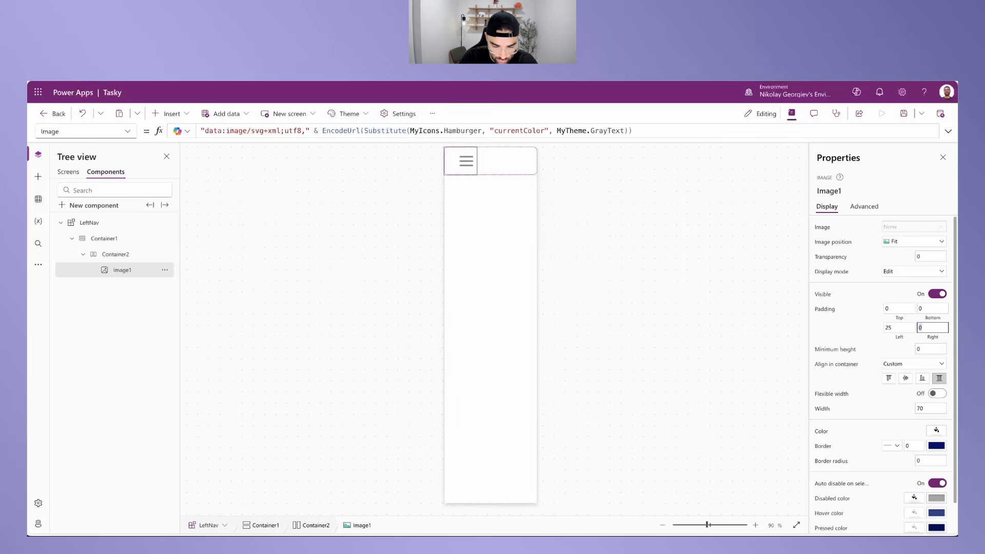
type("25")
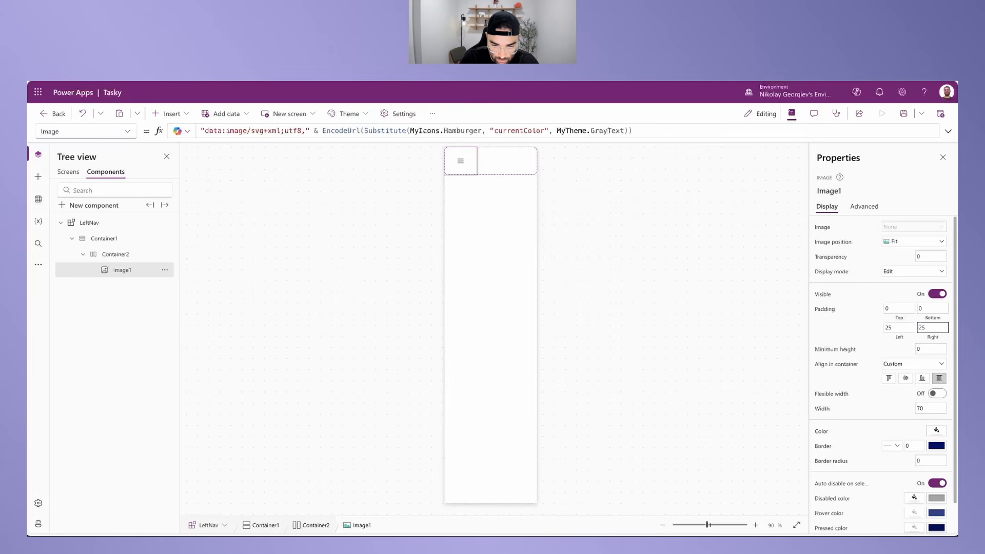
left_click(883, 327)
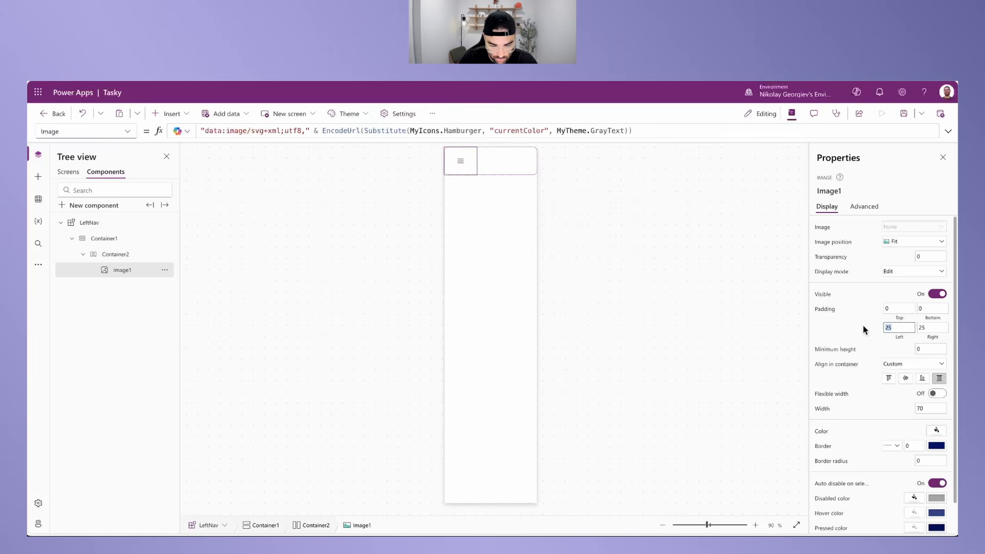
key("Tab")
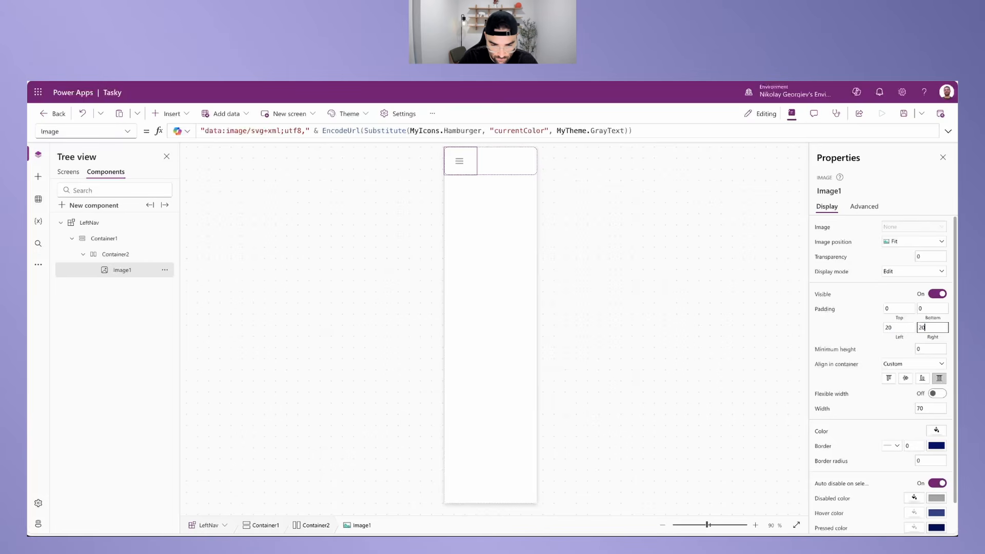
Step: Insert a text label into Container2 beside the hamburger image and set its text to "Tasky"
left_click(116, 255)
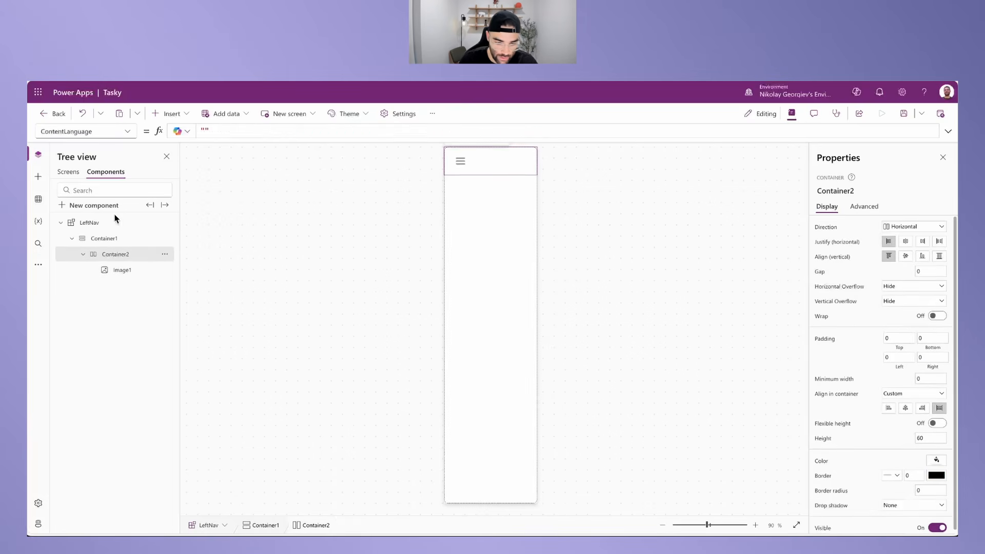
left_click(177, 114)
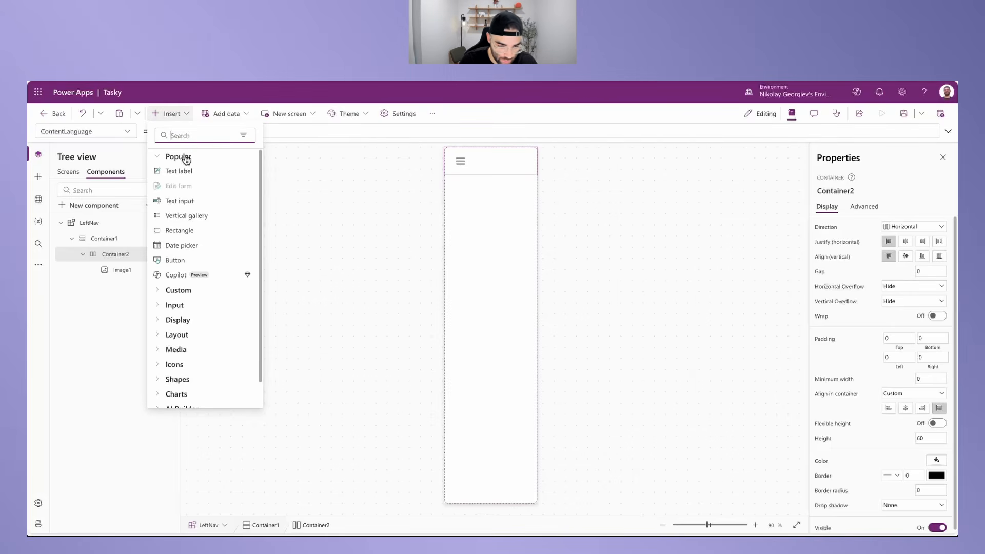
left_click(179, 171)
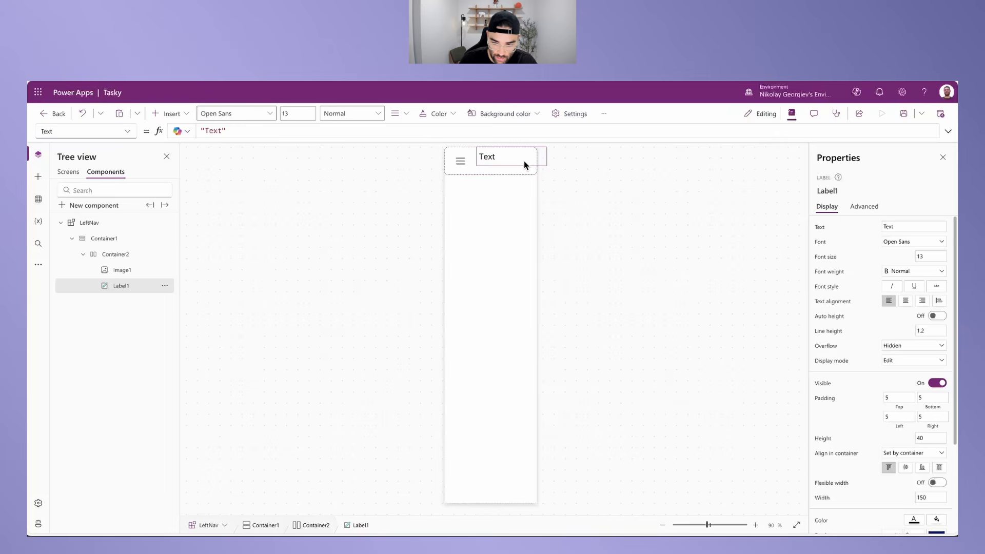
left_click(915, 226)
type("Tasky")
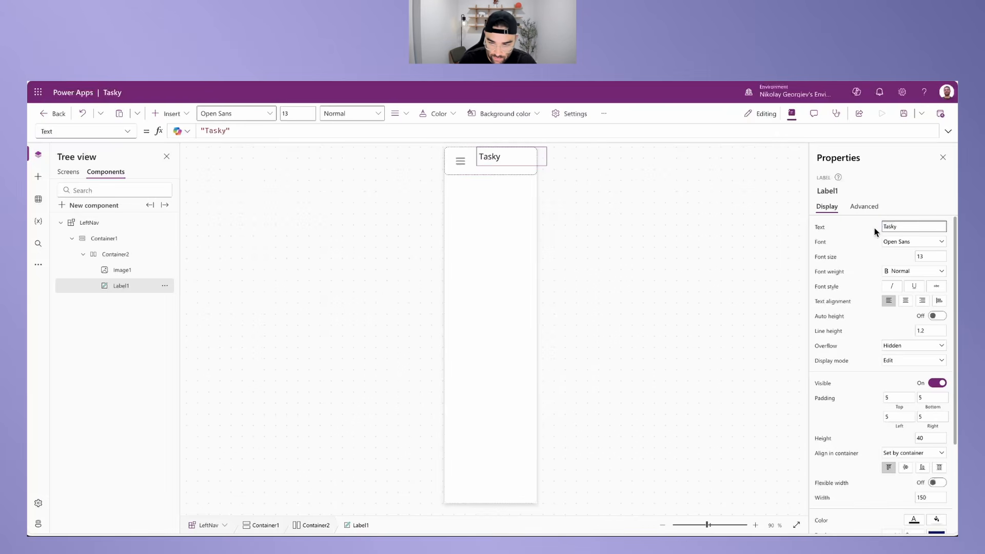
Step: Set the Tasky label's font to Lato Black and its font size to 16
left_click(909, 242)
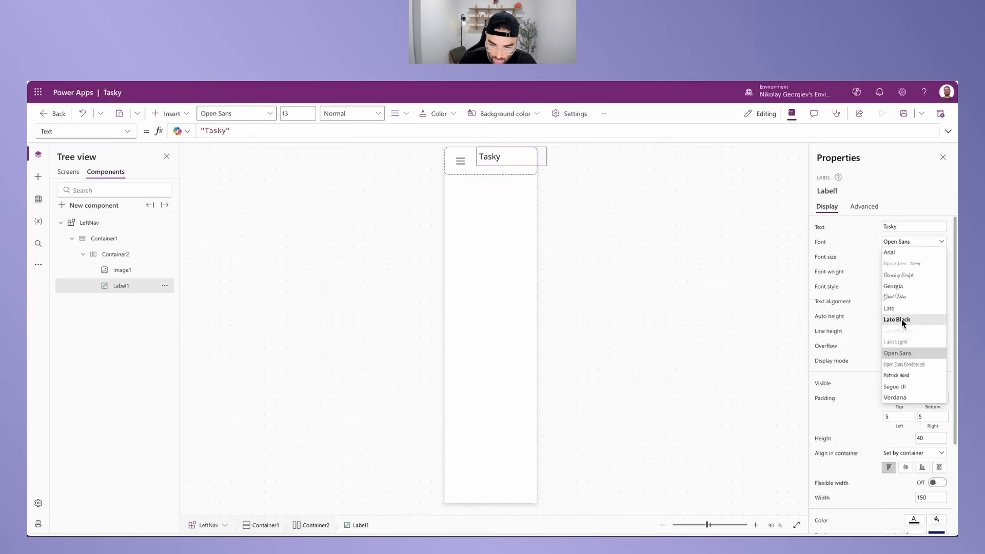
left_click(902, 319)
left_click(929, 257)
left_click_drag(929, 259, 906, 259)
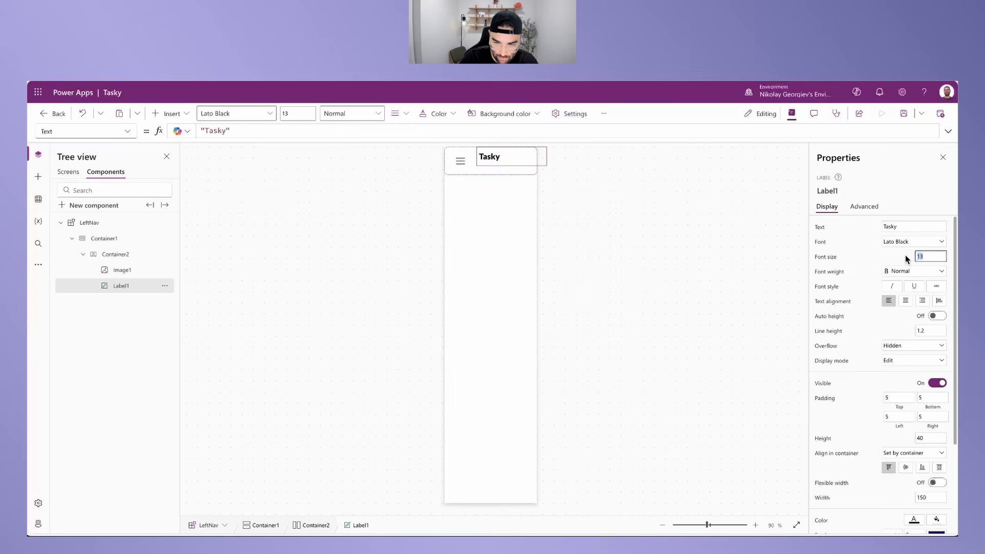
type("16")
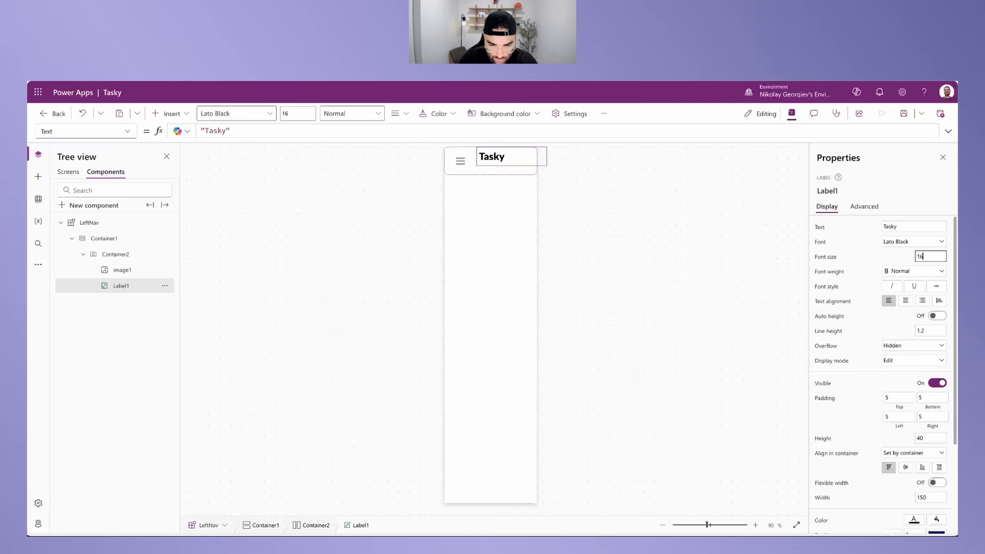
Step: Stretch the Tasky label vertically in its container, enable flexible width, and set its minimum height and minimum width to 0
left_click(939, 468)
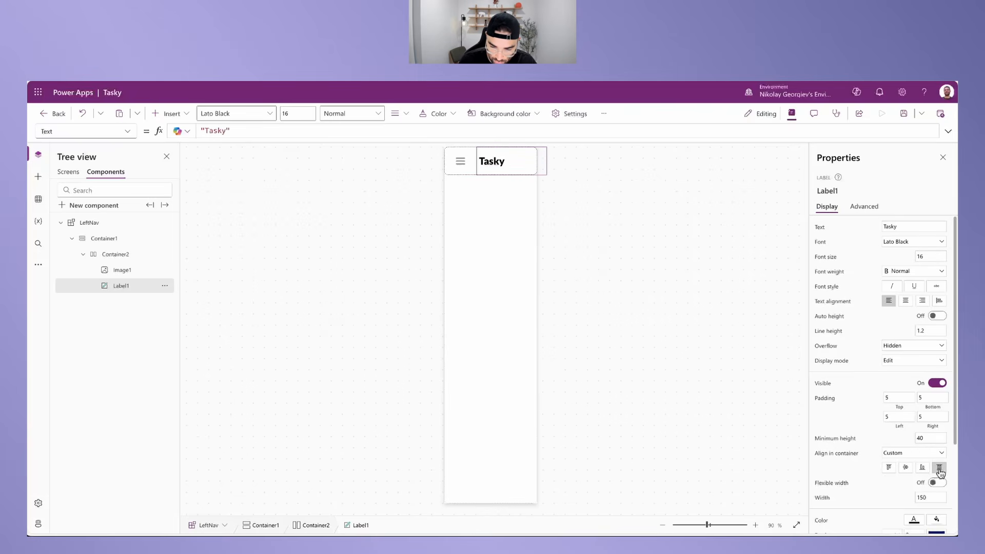
left_click(926, 438)
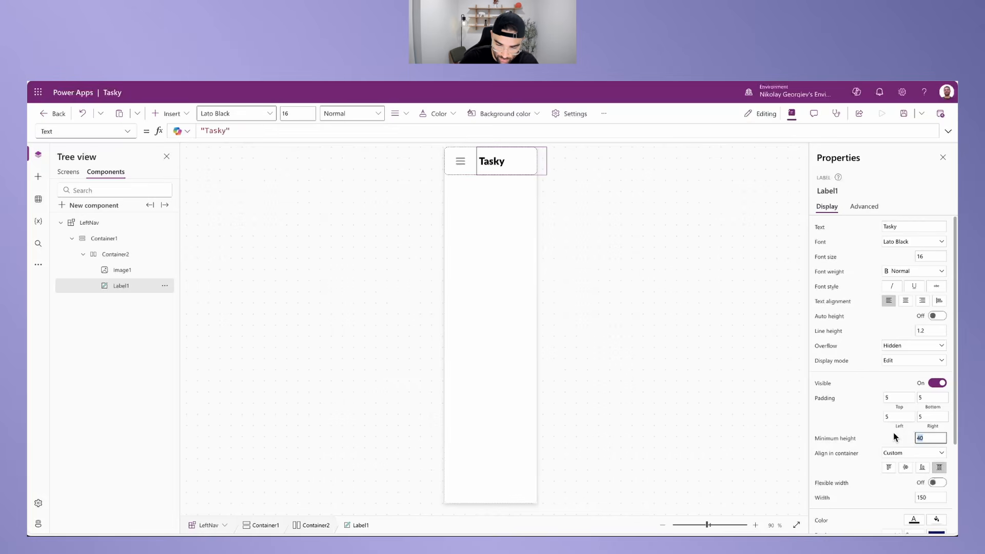
key("Return")
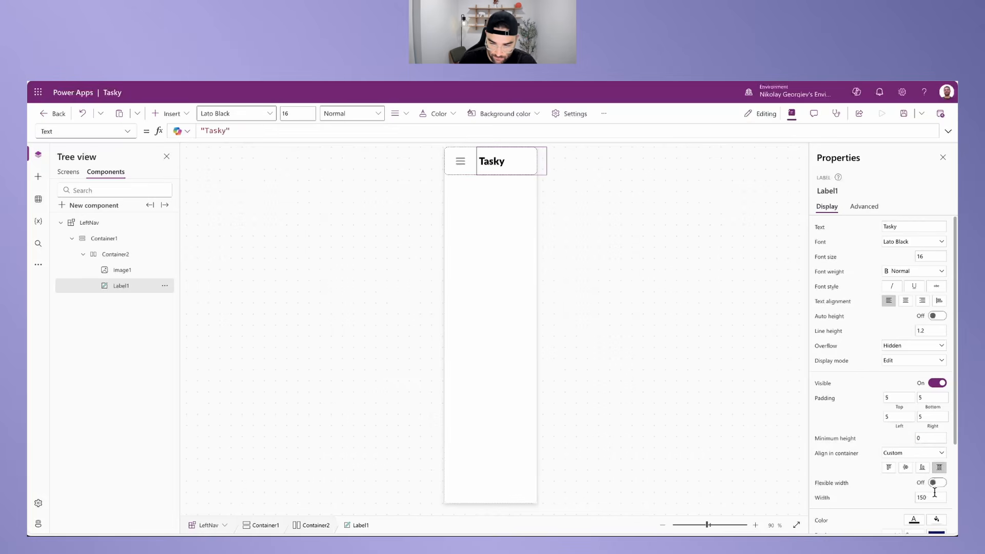
left_click(939, 483)
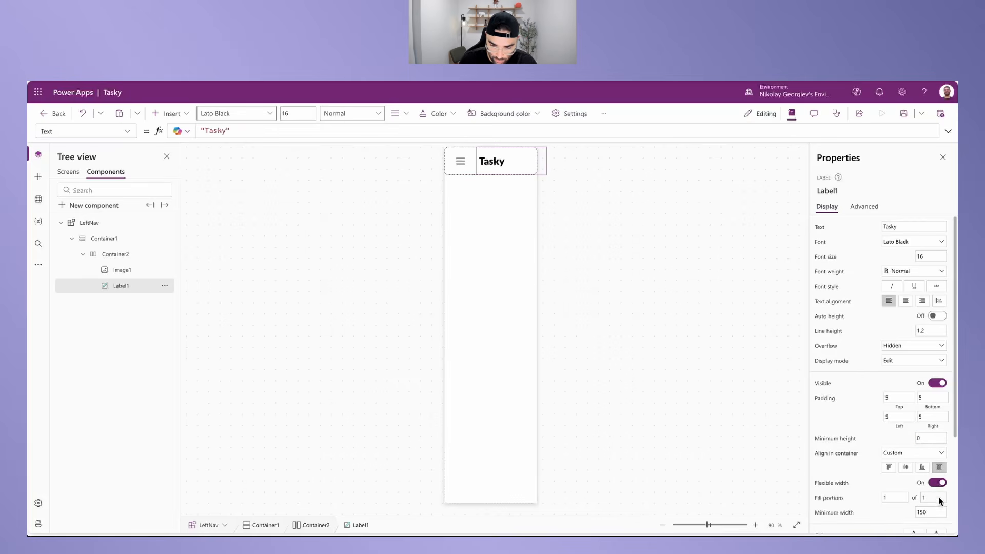
type("0")
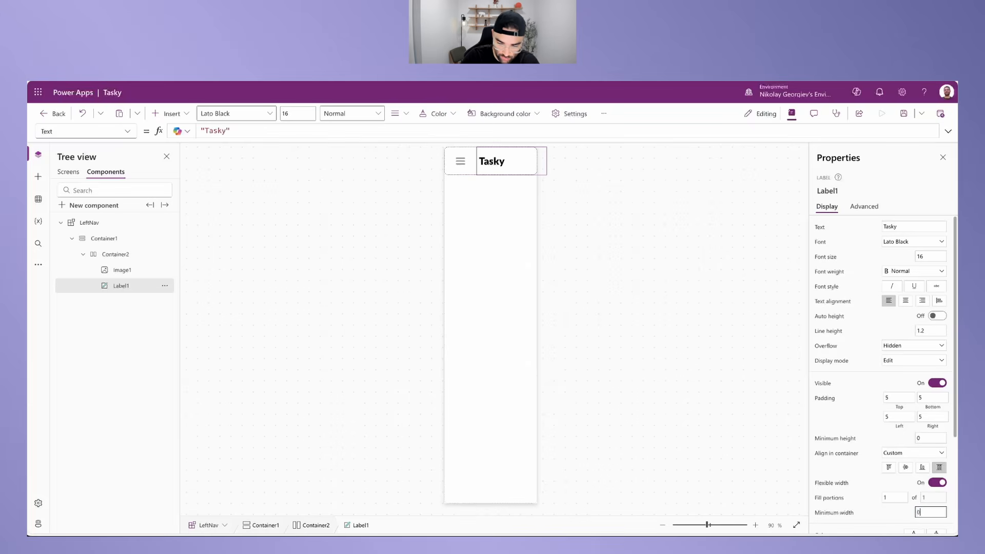
Step: Set the Tasky label's Color property to MyTheme.Primary
scroll(888, 441, "down", 2)
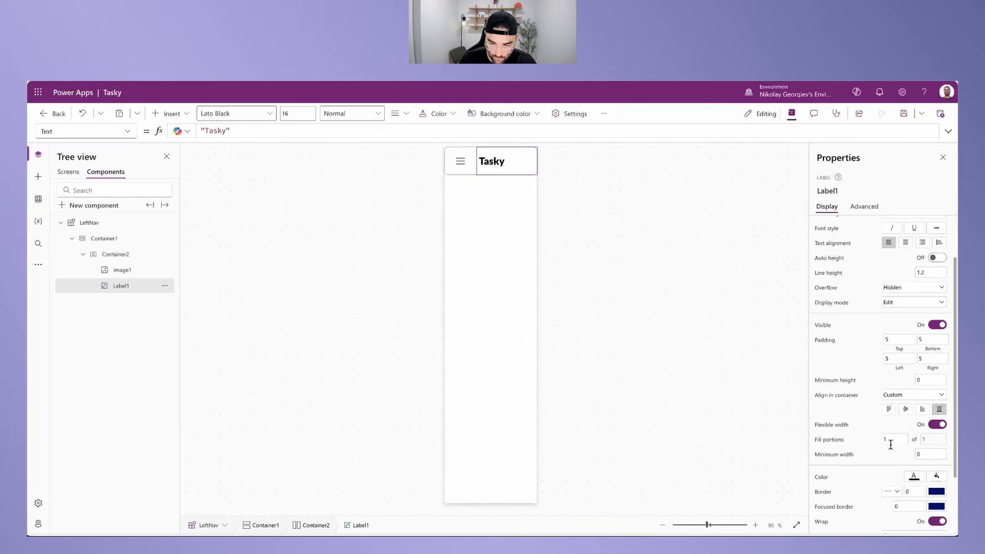
left_click(830, 483)
left_click_drag(278, 134, 204, 128)
key("BackSpace")
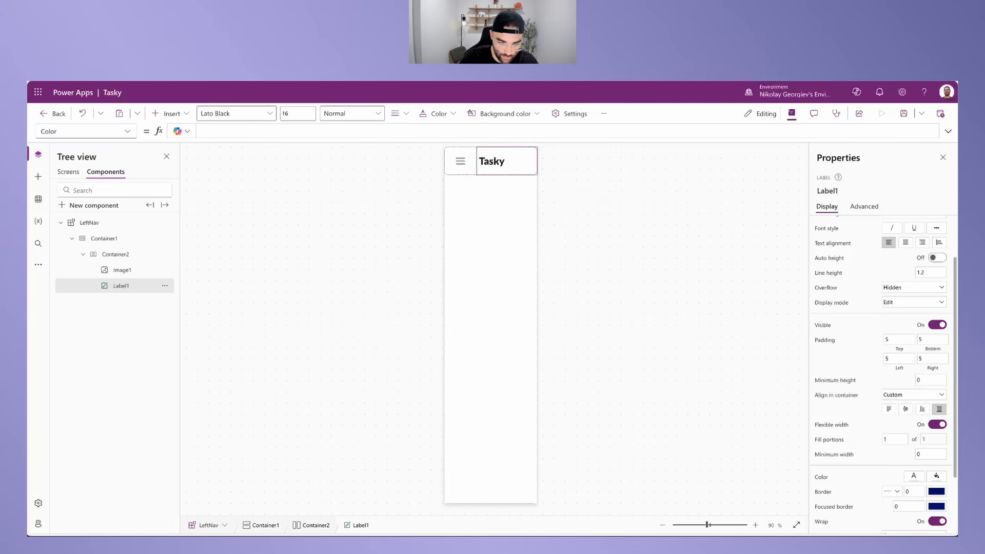
type("MyTheme.Pu")
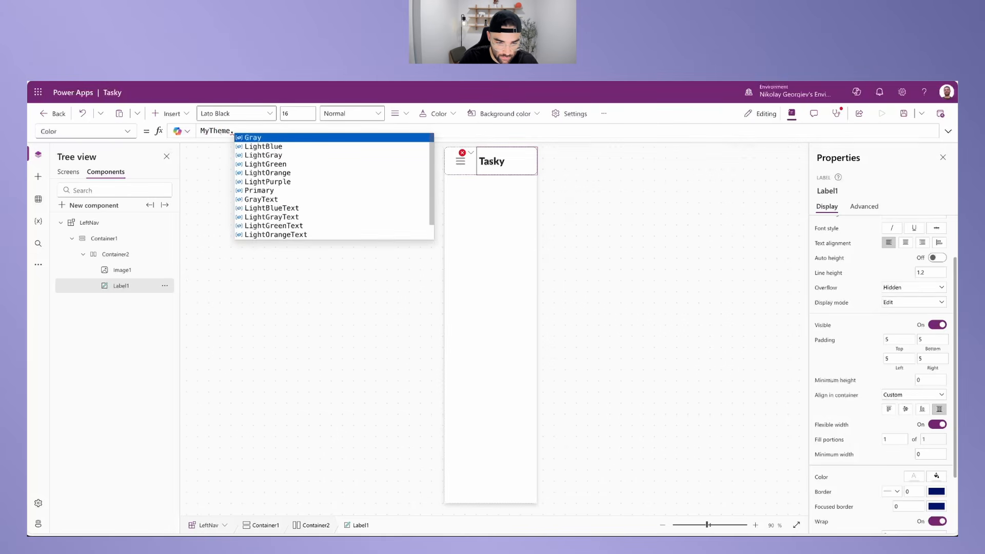
key("BackSpace")
type("ri")
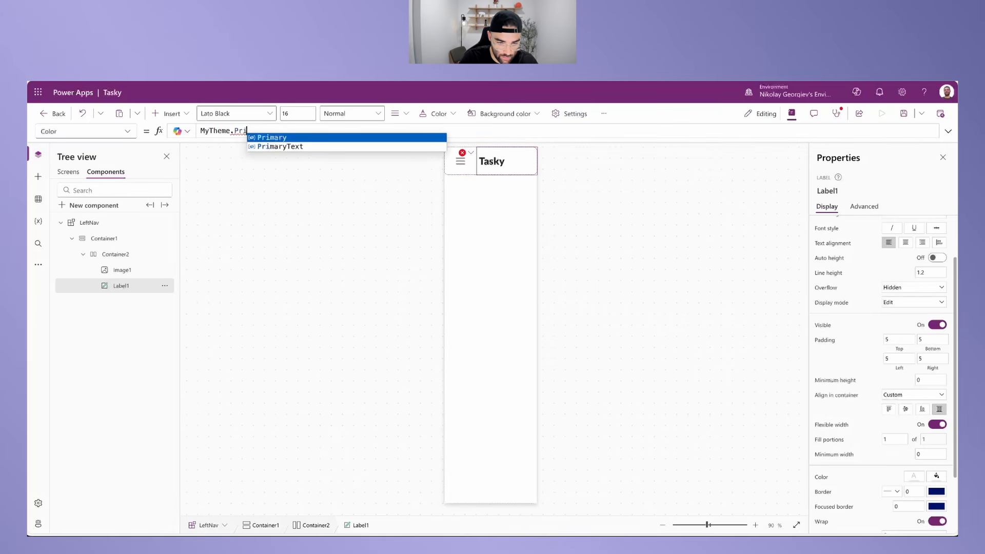
key("Tab")
left_click(605, 259)
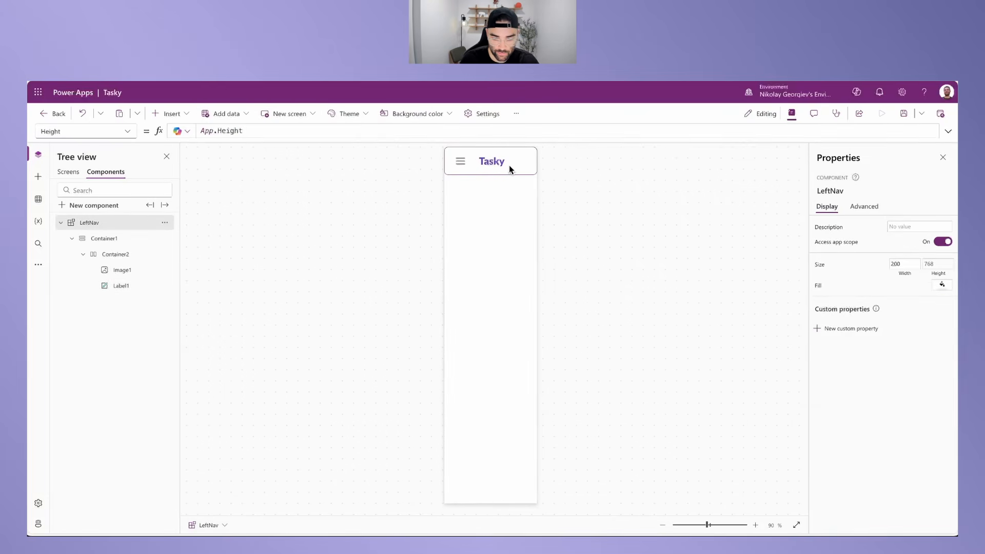
Step: Insert a plain, non-layout container into Container2 alongside the hamburger image and the Tasky label
left_click(461, 164)
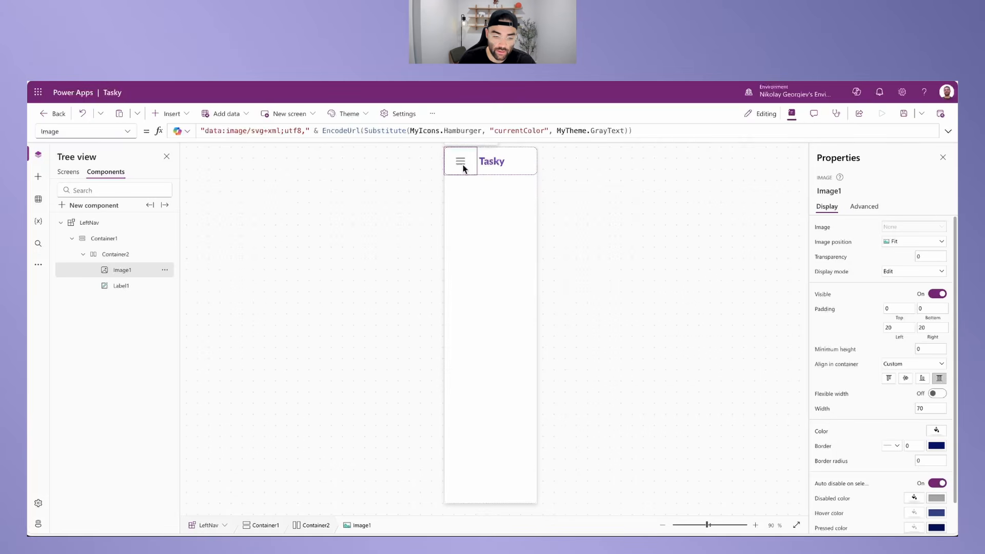
left_click(126, 256)
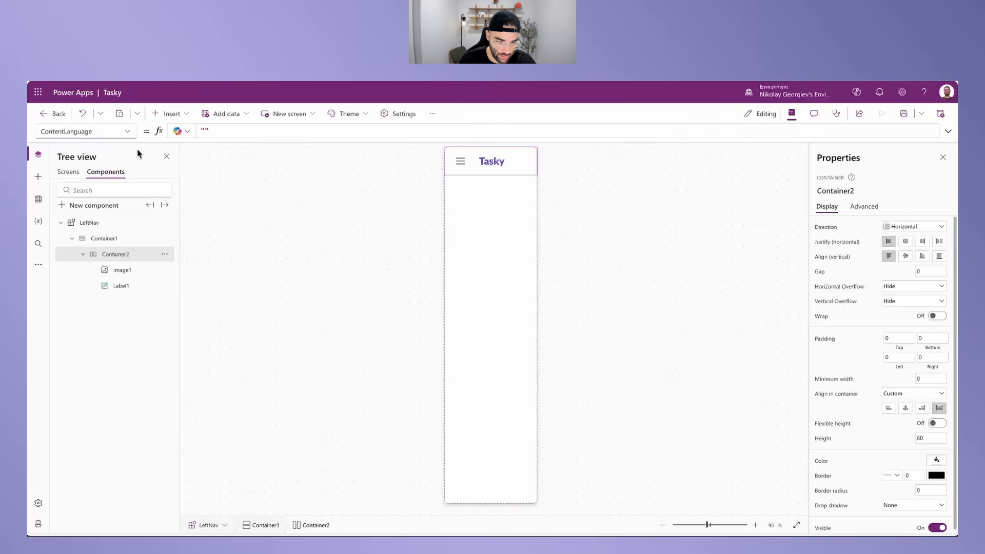
left_click(169, 114)
type("contain")
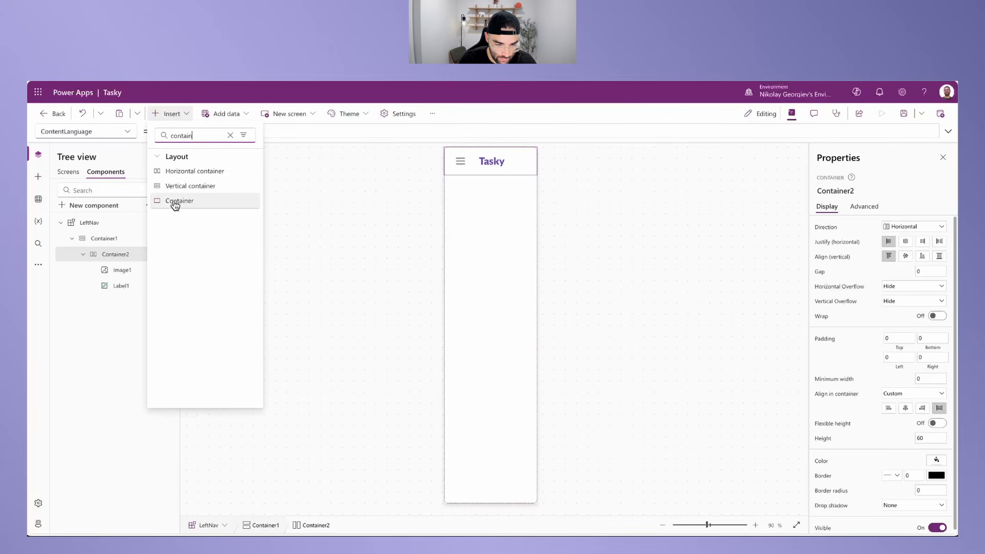
left_click(186, 203)
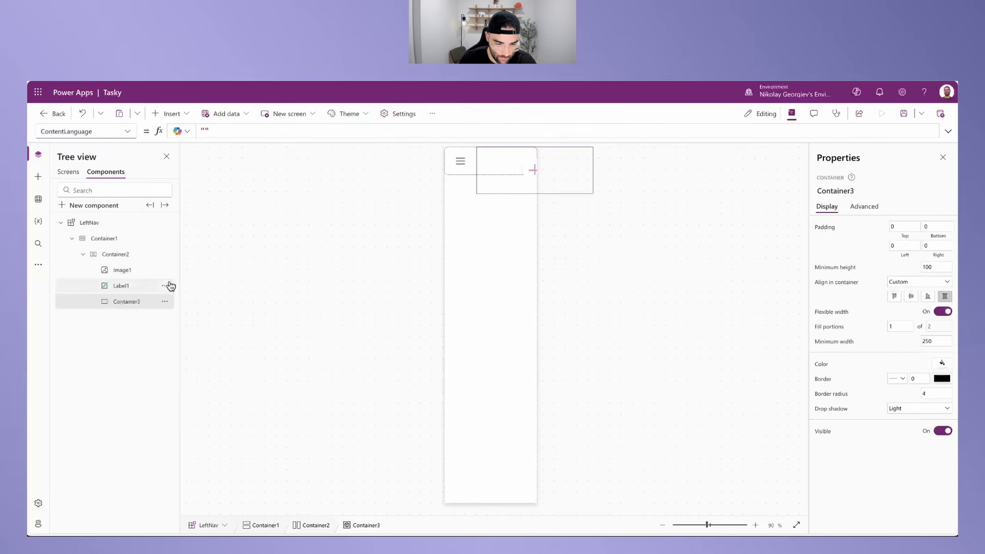
Step: Move the hamburger image into Container3 by cutting and pasting it, and place Container3 ahead of the Tasky label
left_click(126, 276)
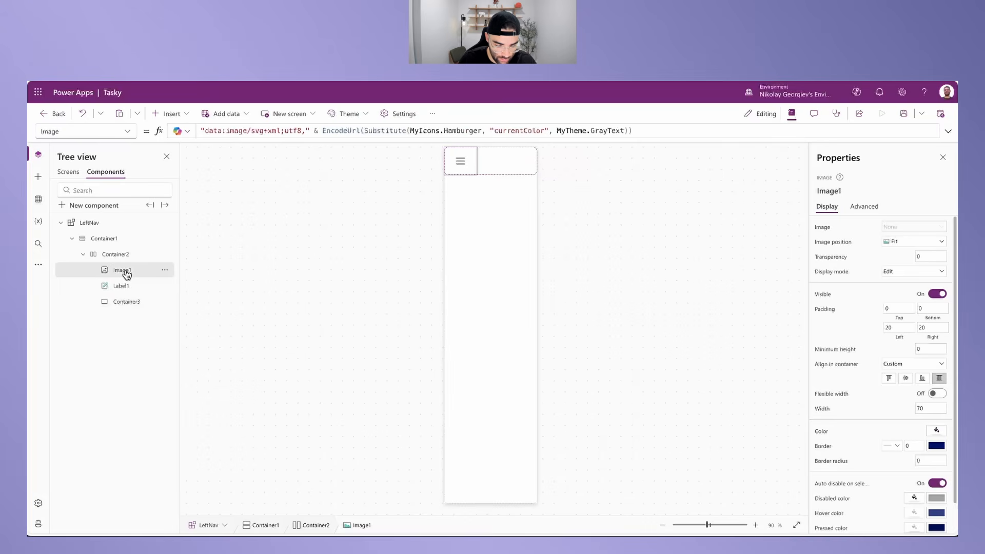
key("Delete")
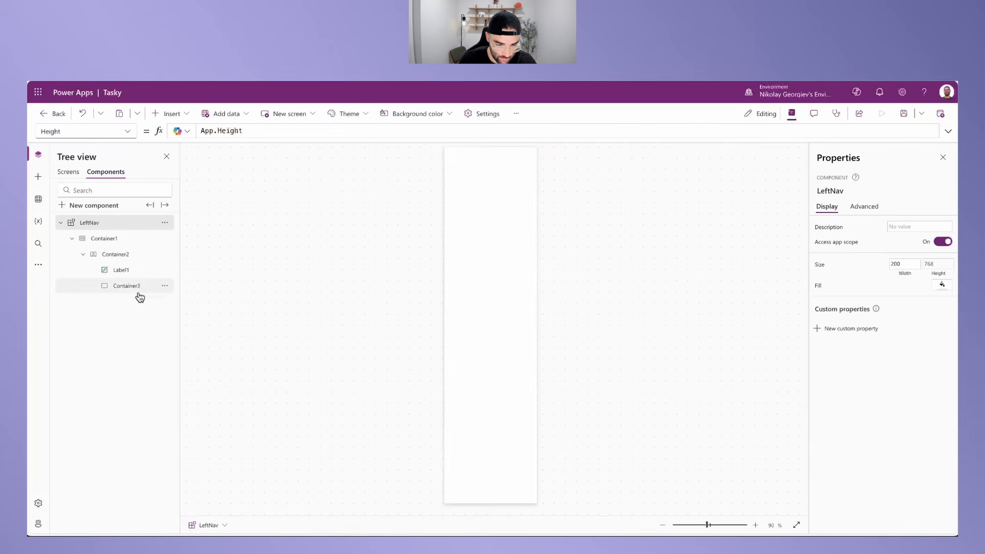
left_click(132, 289)
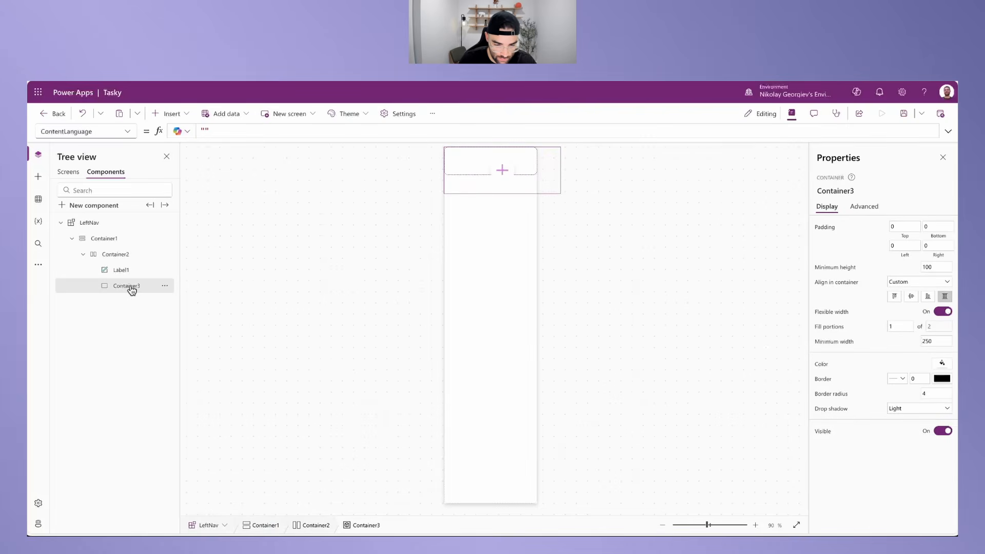
key("ctrl+v")
left_click_drag(897, 309, 868, 308)
key("Return")
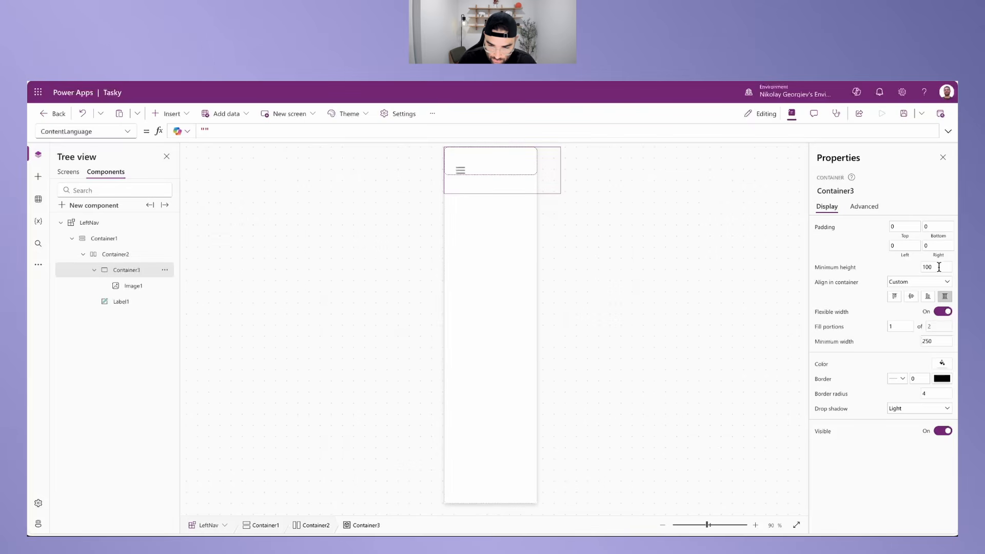
Step: Set Container3's minimum height to 0, turn off its flexible width, and set its width to 70
left_click_drag(939, 266, 926, 267)
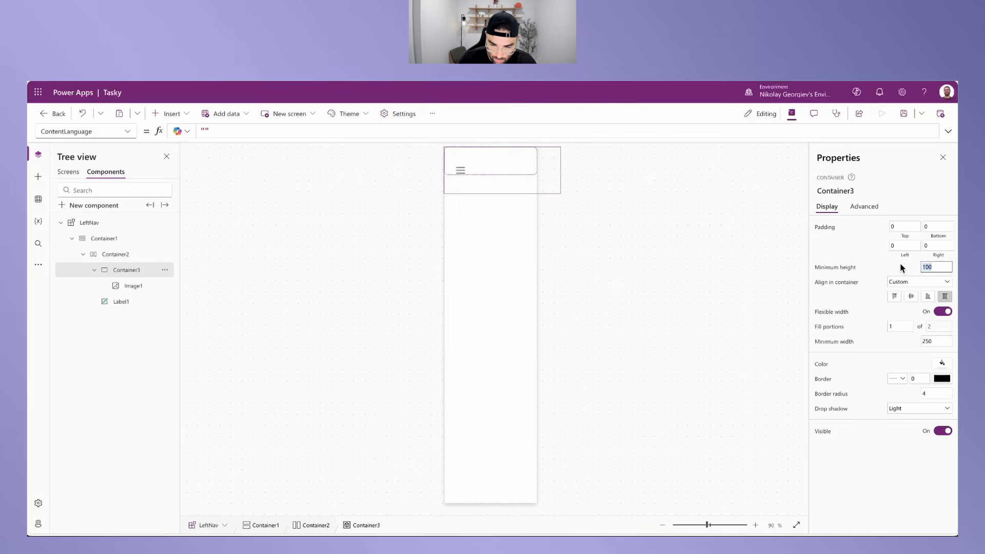
type("0")
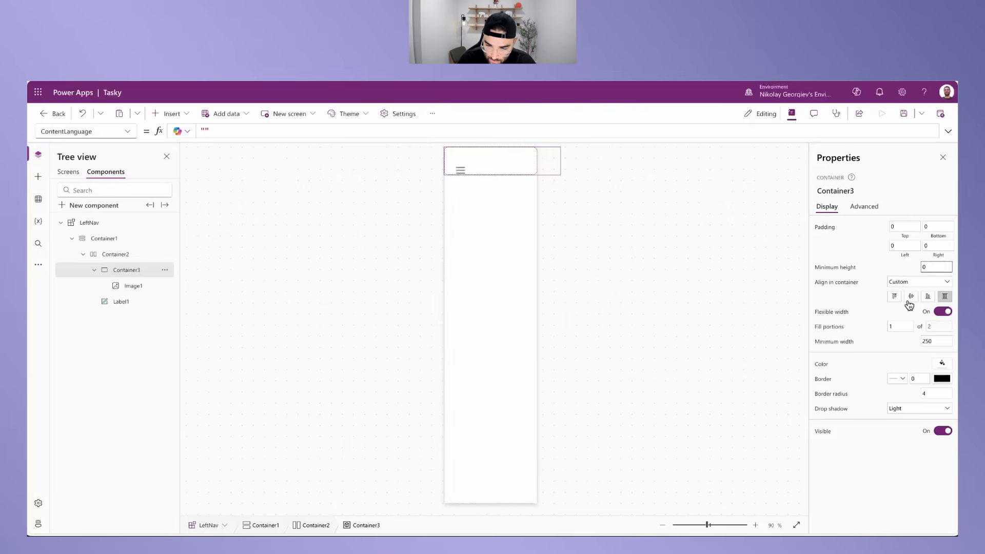
left_click(943, 312)
left_click_drag(944, 326, 899, 328)
type("70")
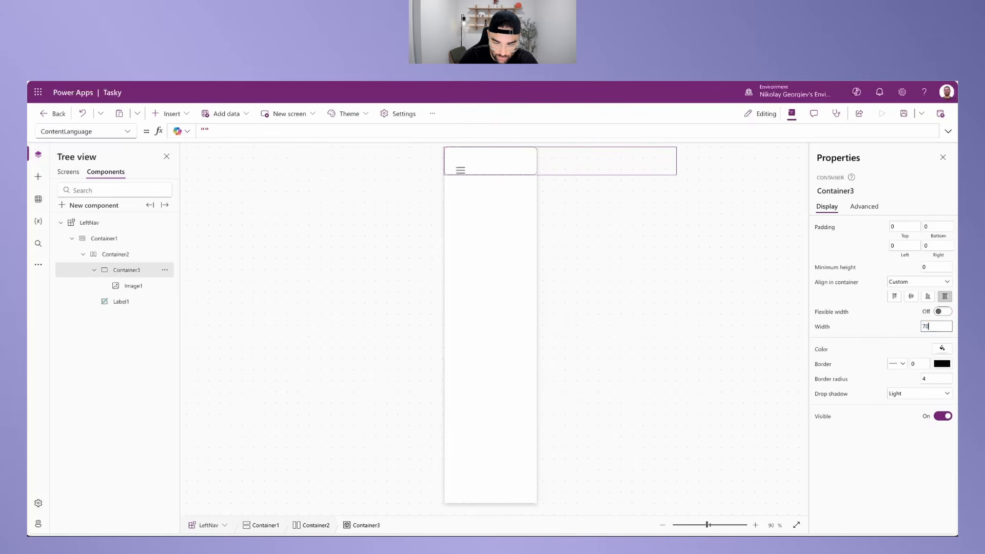
Step: Set the hamburger image's width to Parent.Width and its height to Parent.Height so it fills Container3
left_click(133, 285)
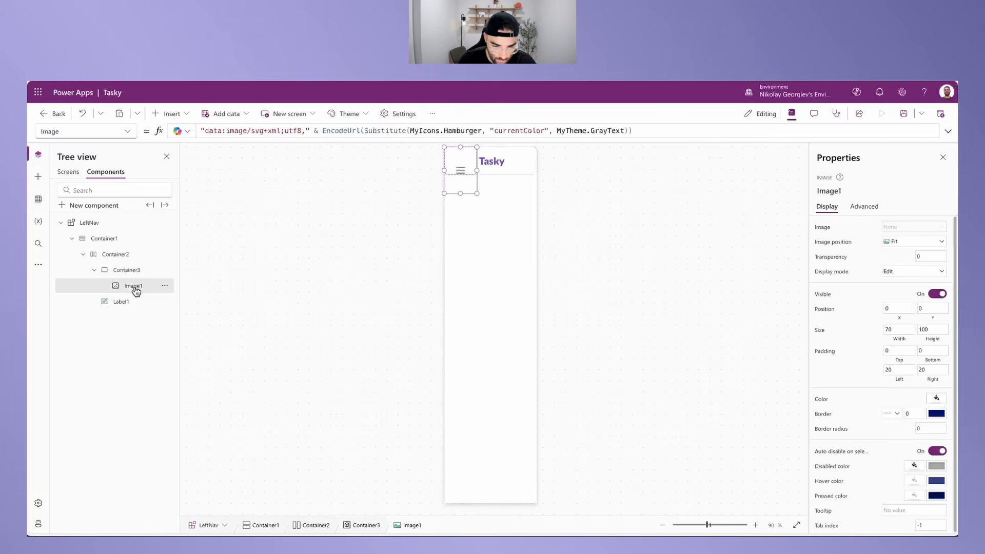
left_click(903, 341)
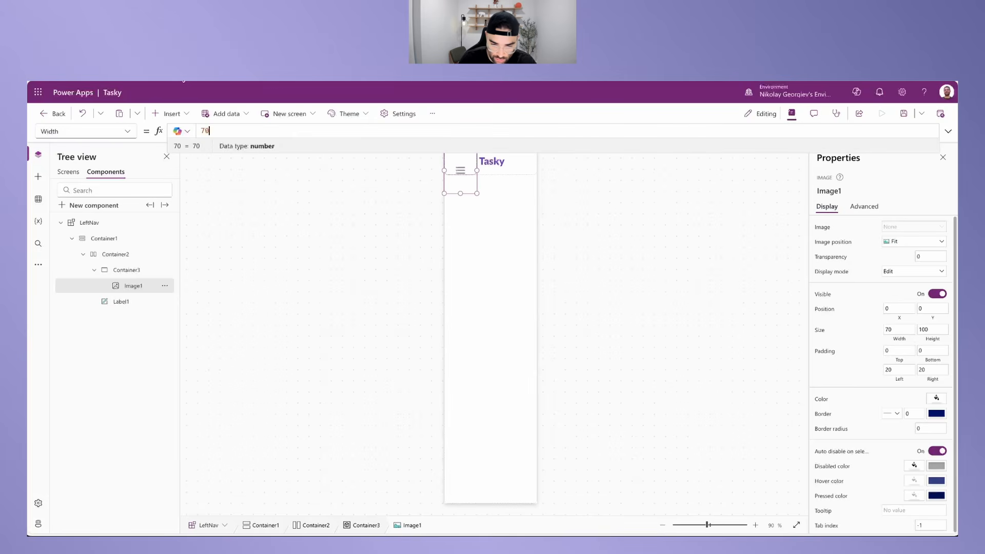
left_click_drag(218, 132, 200, 132)
type("Parent.Width")
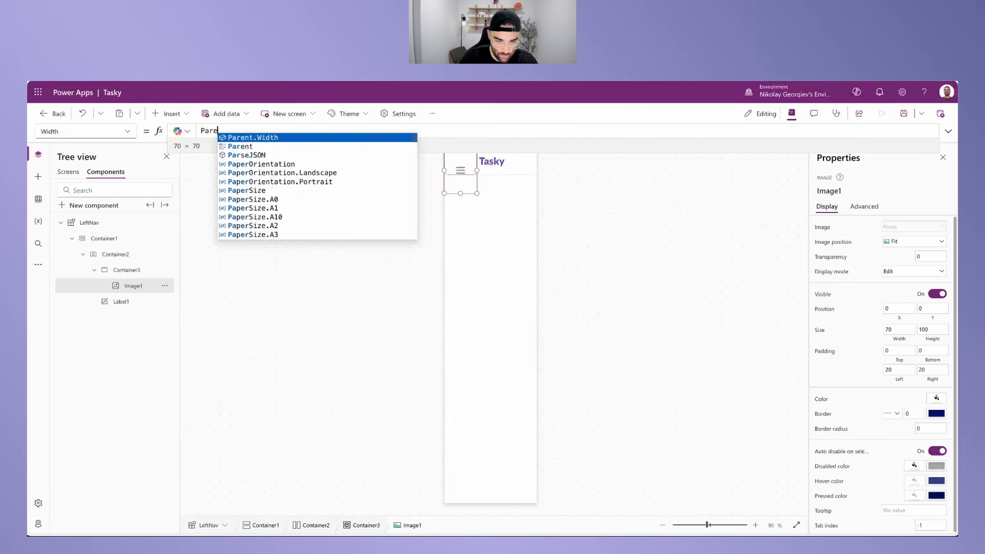
left_click(940, 332)
key("ctrl+a")
type("paren")
key("Tab")
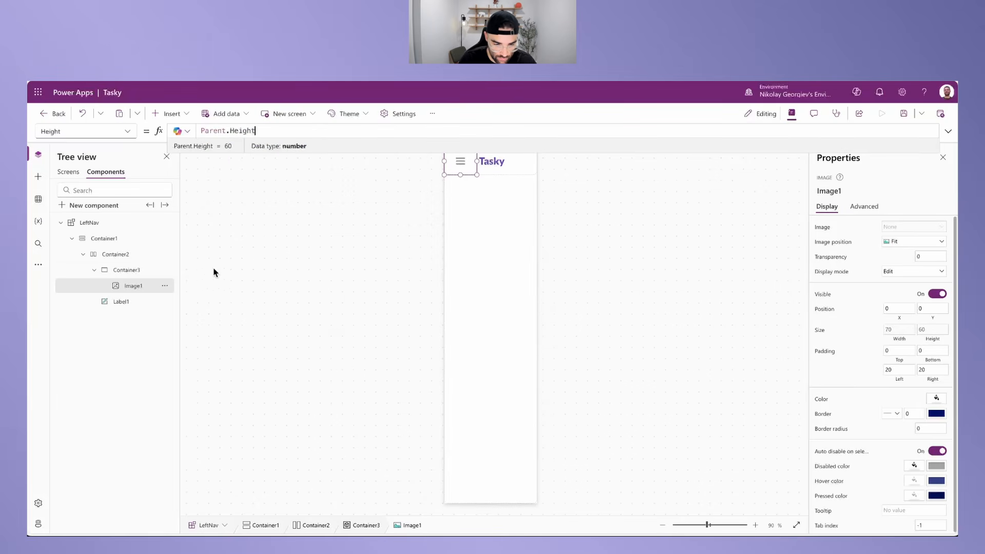
Step: Insert a button into Container3 and move it to position X 0, Y 0 over the hamburger image
left_click(127, 270)
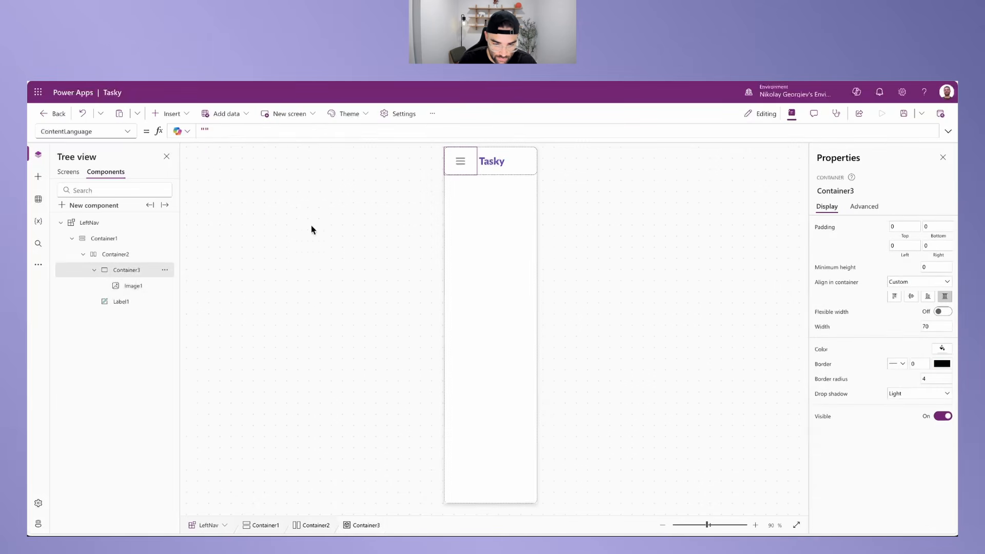
left_click(169, 114)
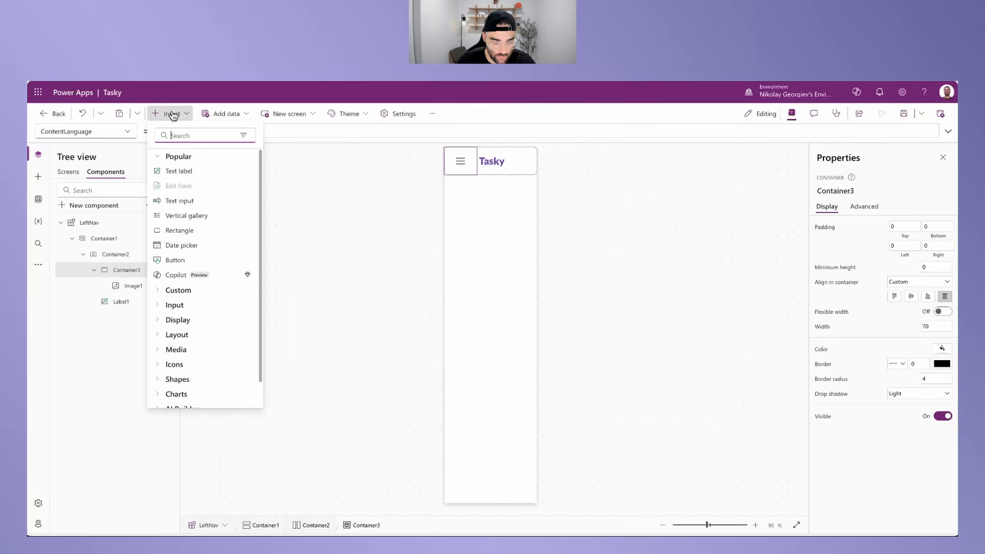
type("button")
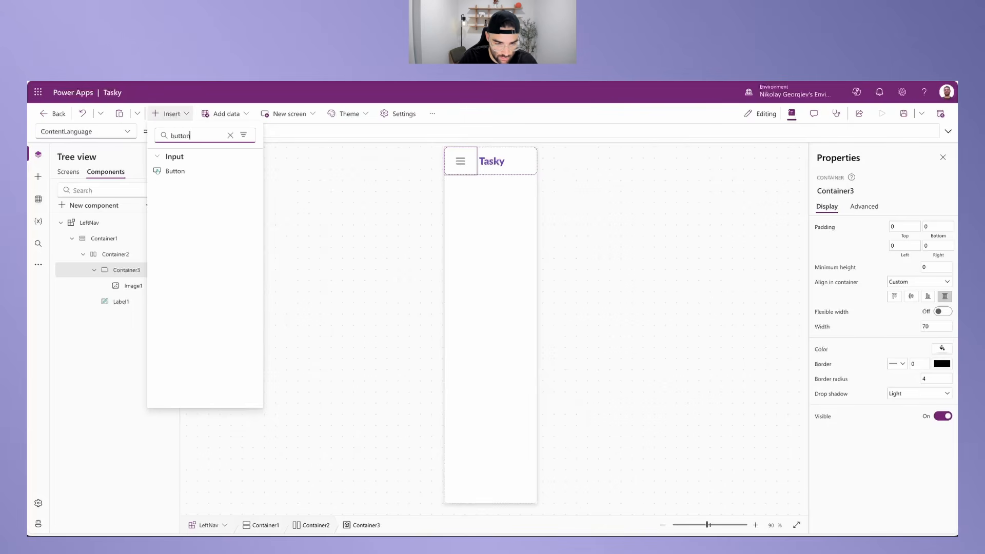
left_click(177, 171)
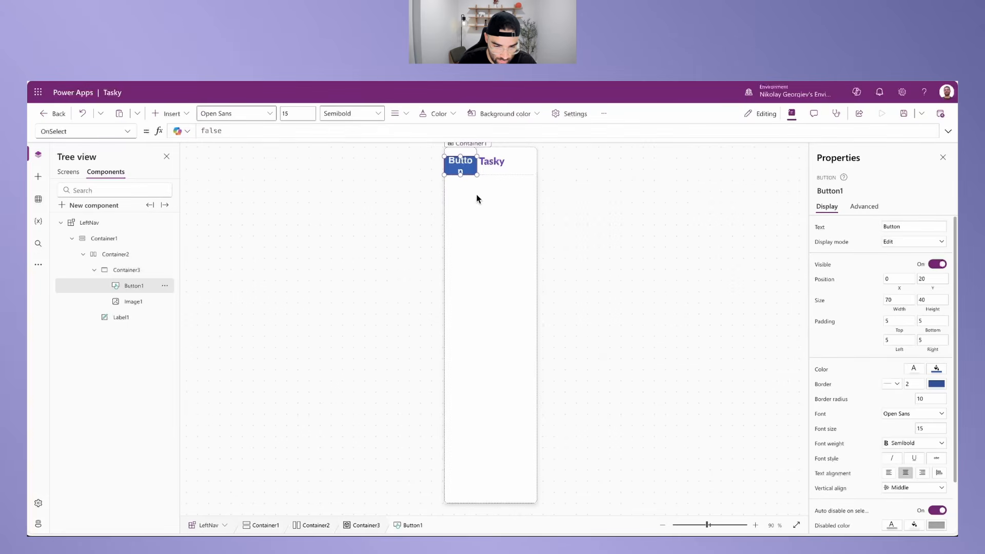
left_click_drag(467, 160, 467, 151)
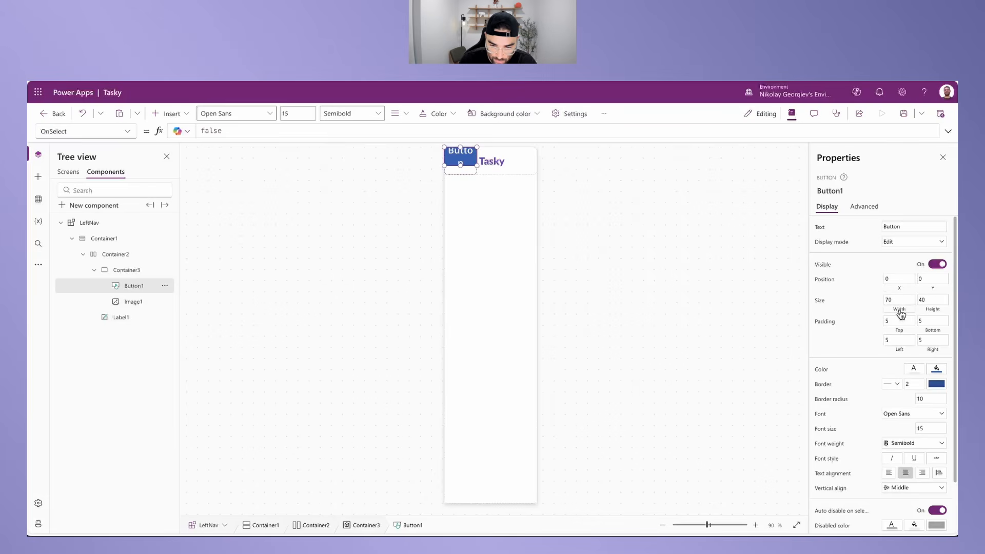
Step: Set Button1's width to Parent.Width and height to Parent.Height, and clear its text
left_click(897, 300)
left_click_drag(216, 130, 155, 125)
type("Parent.Width")
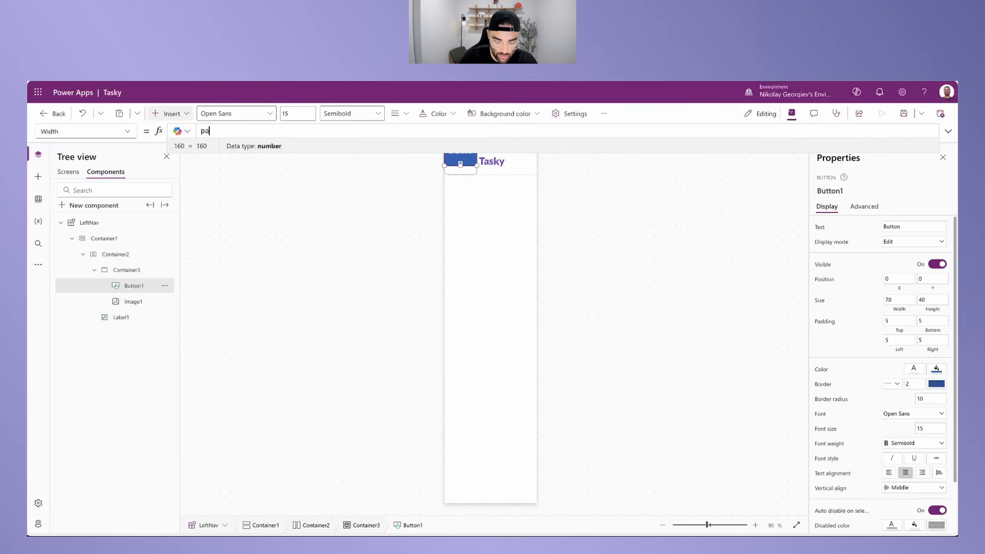
left_click(932, 303)
type("Parent.Height")
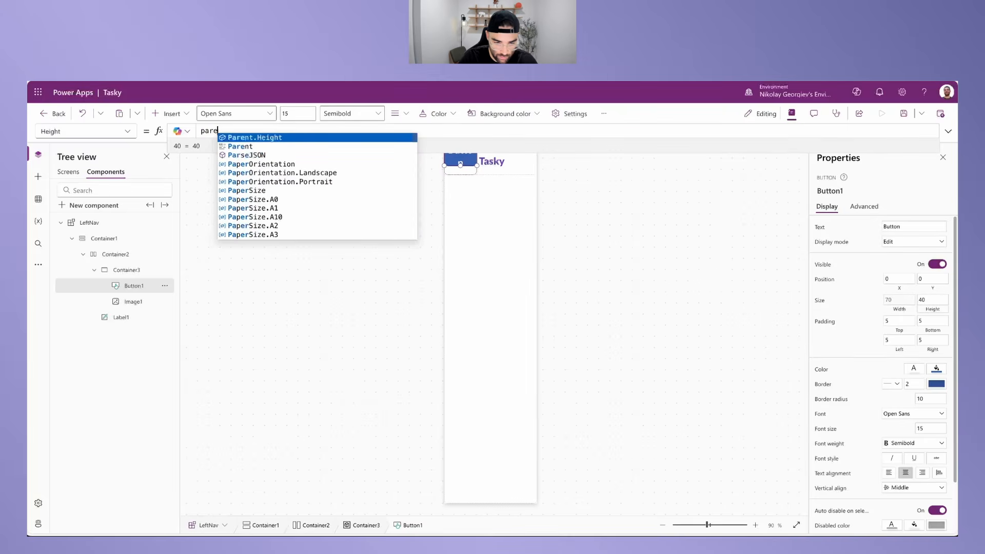
left_click(903, 226)
key("BackSpace")
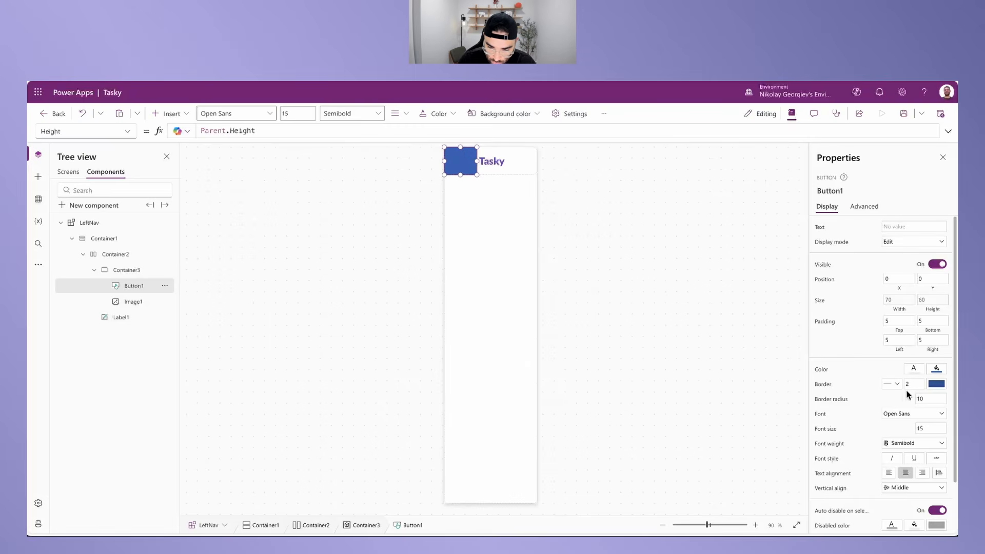
Step: Set Button1's Fill property to Color.Transparent
left_click(865, 207)
left_click(846, 228)
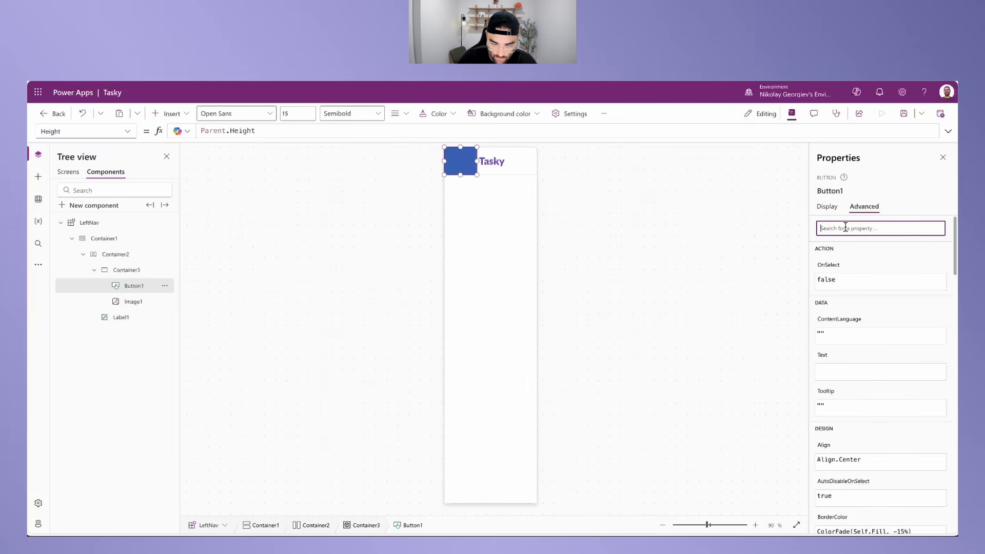
type("fill")
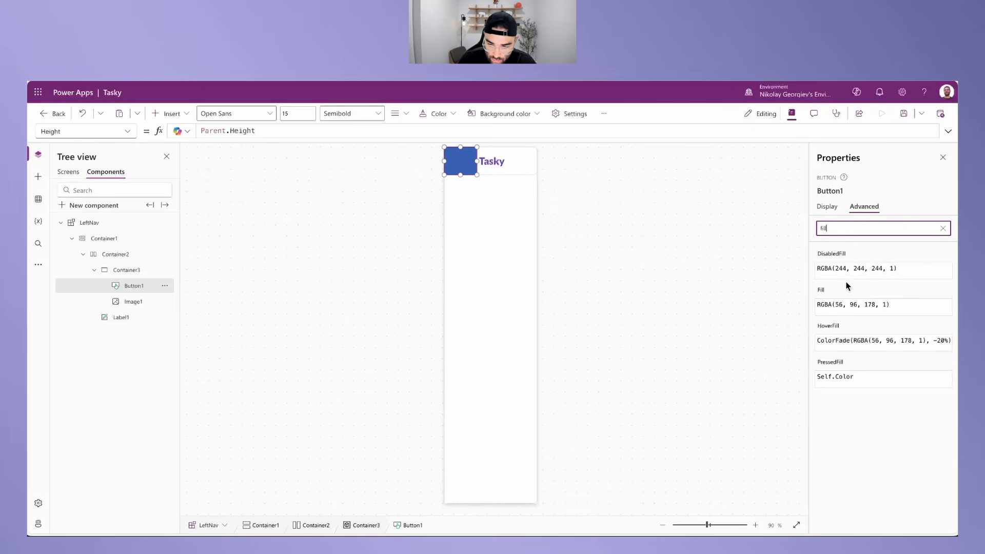
left_click(822, 303)
left_click(323, 129)
key("ctrl+a")
type("Transparen")
key("Tab")
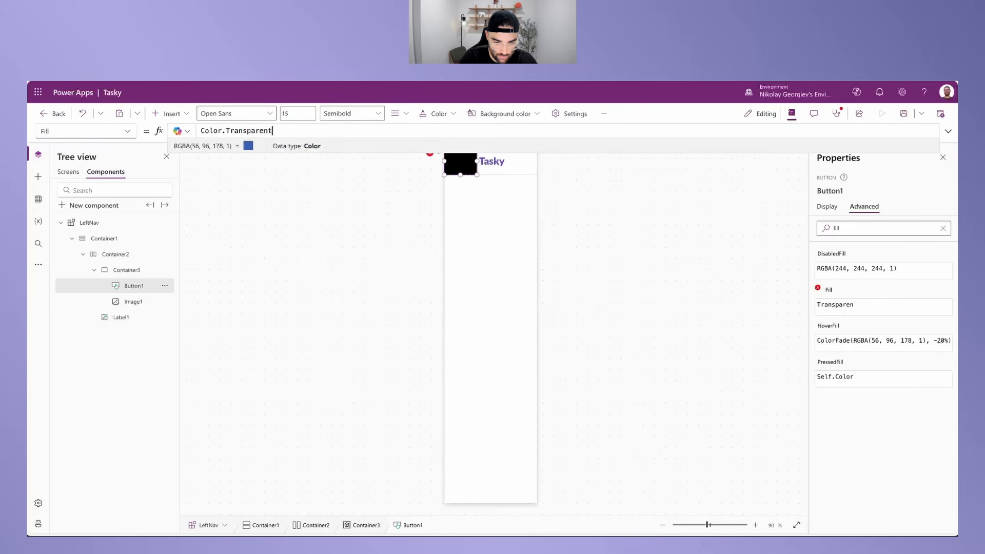
Step: Set Button1's HoverFill and PressedFill properties to Color.Transparent
left_click(830, 328)
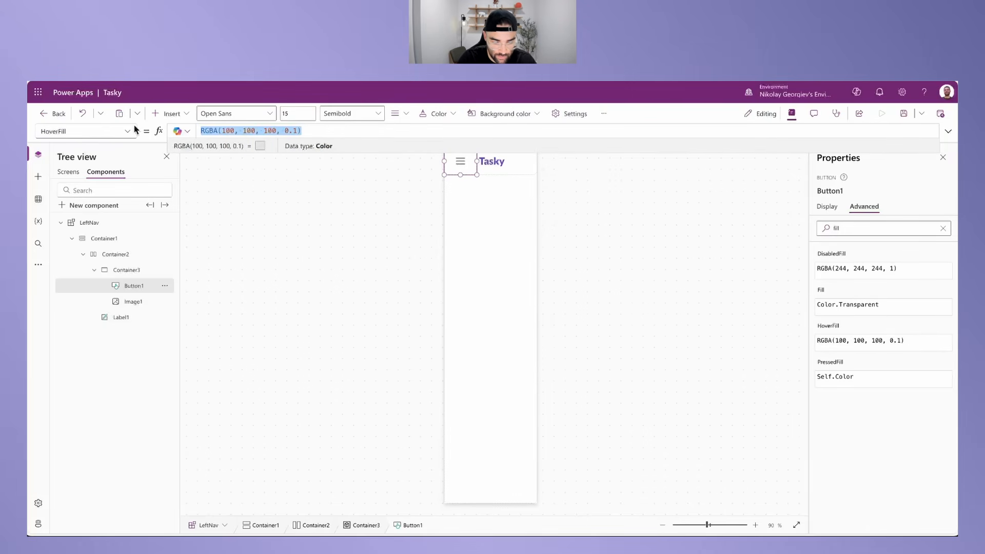
type("Transpare")
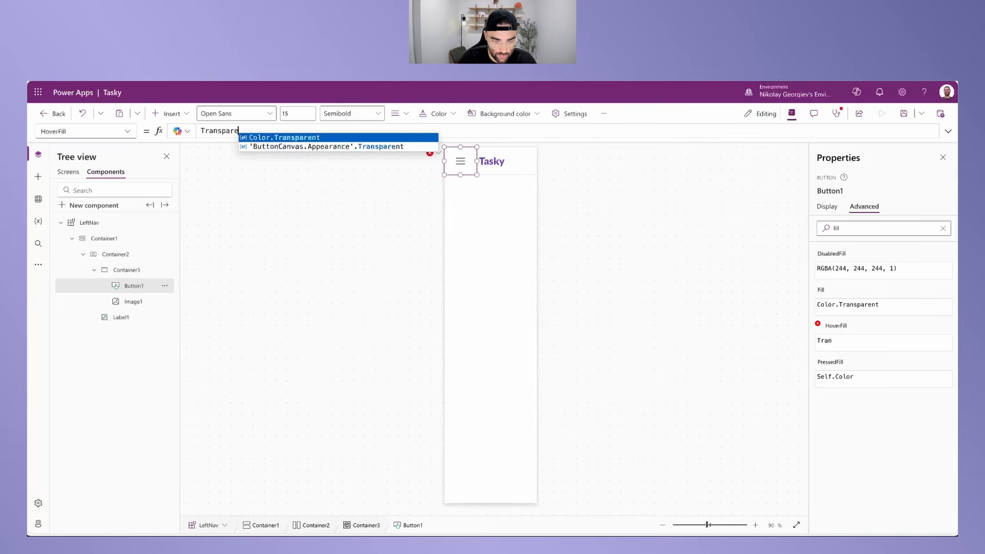
key("Return")
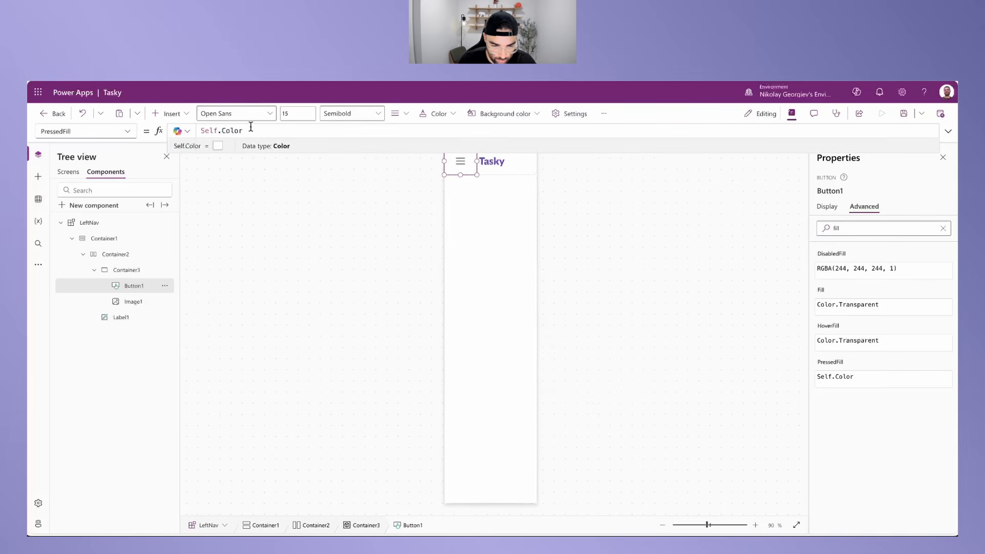
left_click_drag(250, 126, 110, 106)
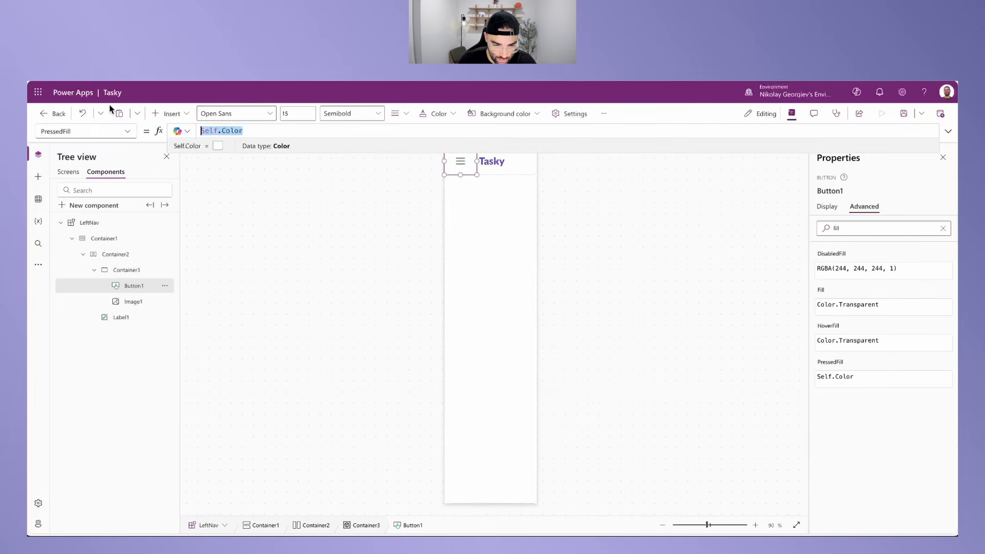
type("Transparent")
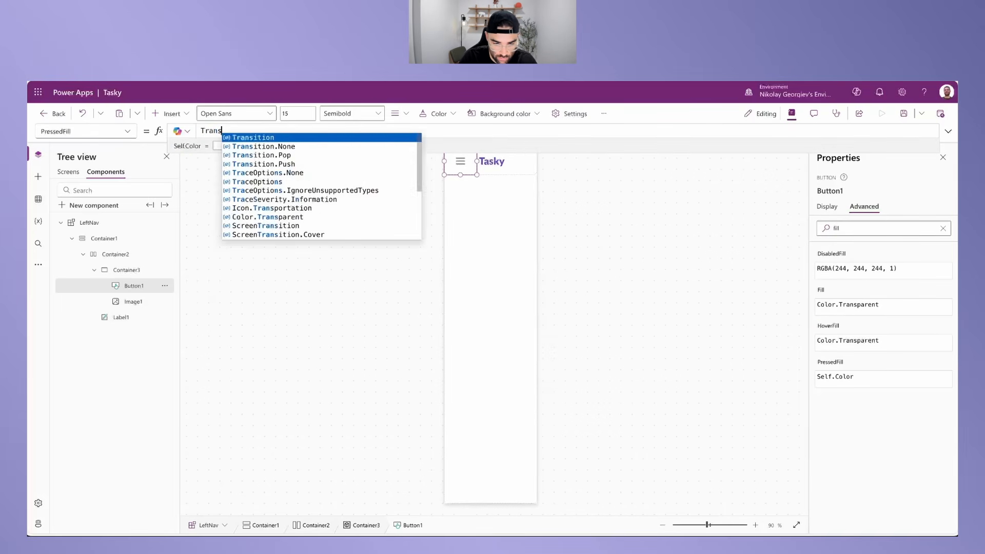
key("Return")
Step: Set Button1's border radius to 0 and its border style to none
left_click(827, 206)
left_click_drag(927, 397, 910, 397)
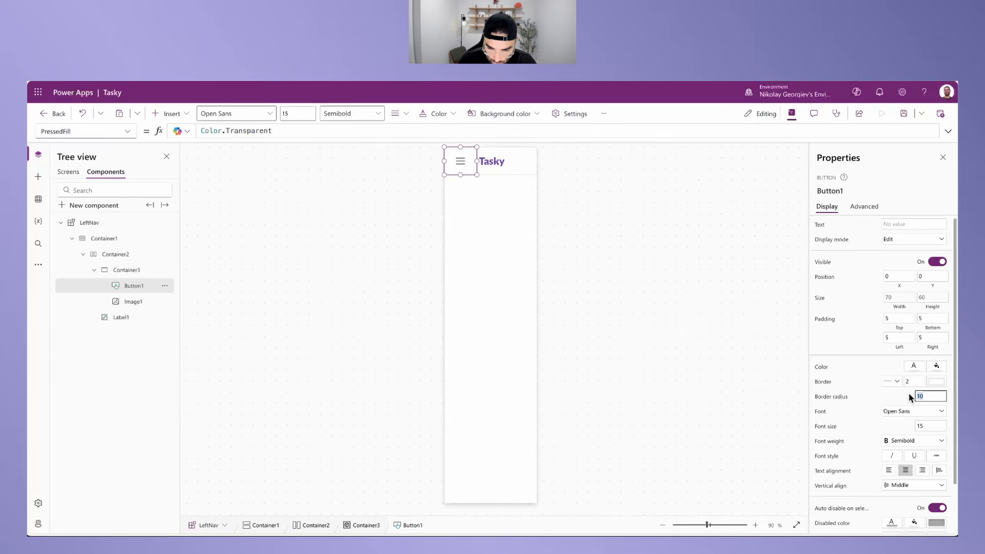
type("0")
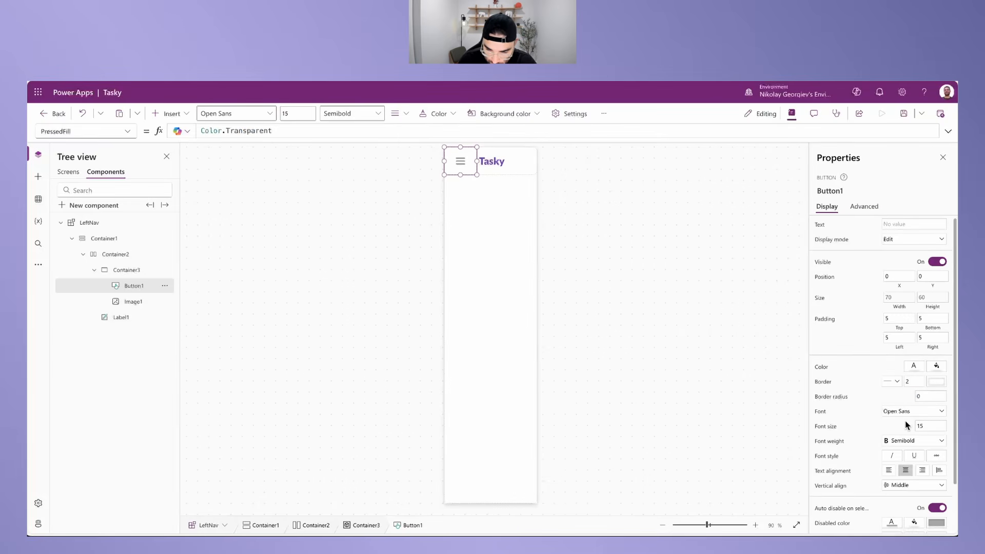
scroll(893, 328, "down", 1)
left_click(893, 325)
left_click(880, 358)
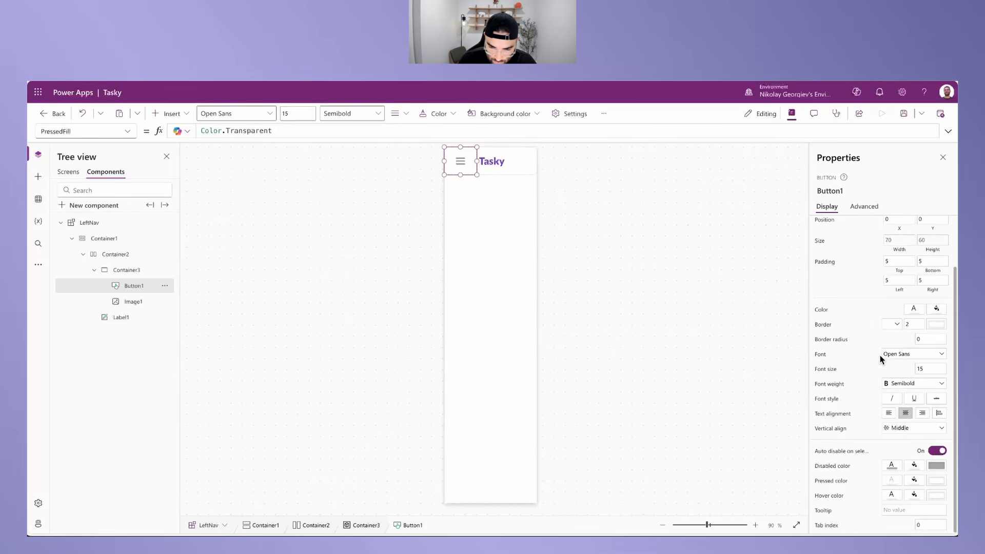
Step: Set Container3's drop shadow to None and its border radius to 0
left_click(128, 270)
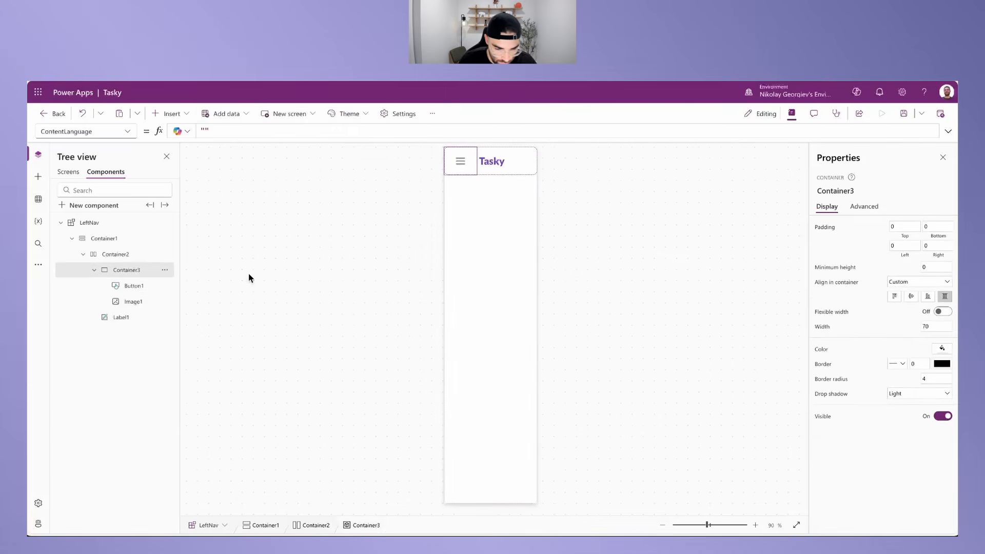
left_click(908, 399)
left_click(905, 406)
left_click(935, 381)
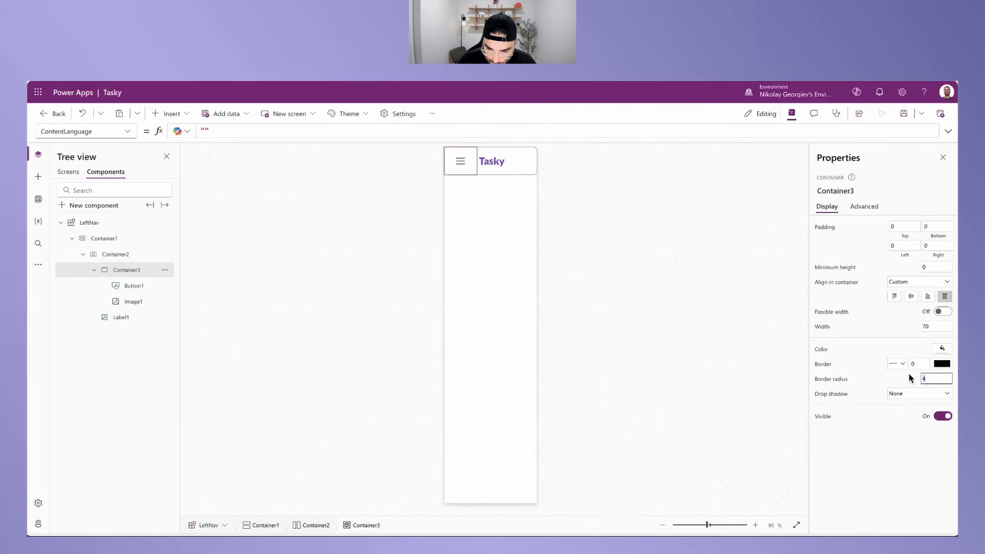
left_click(902, 509)
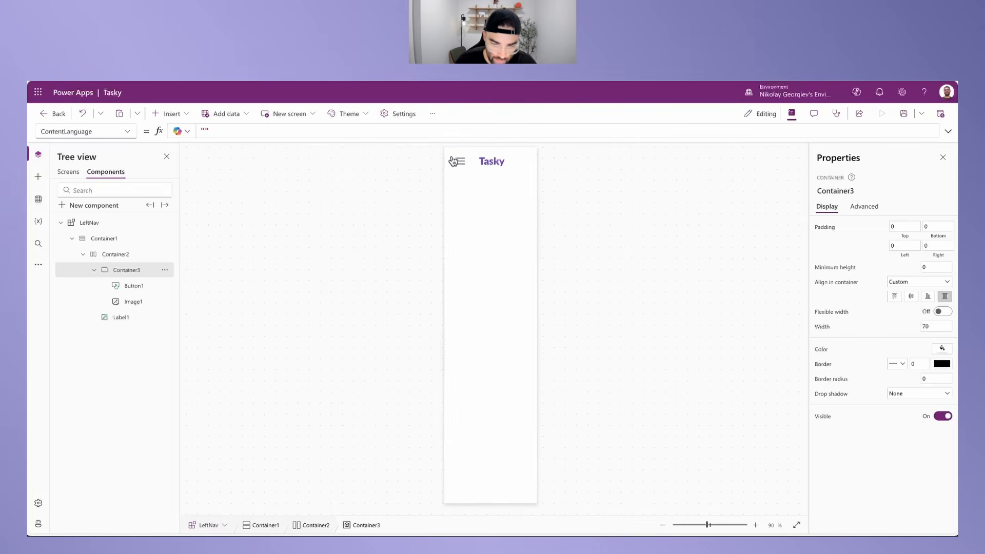
left_click(134, 285)
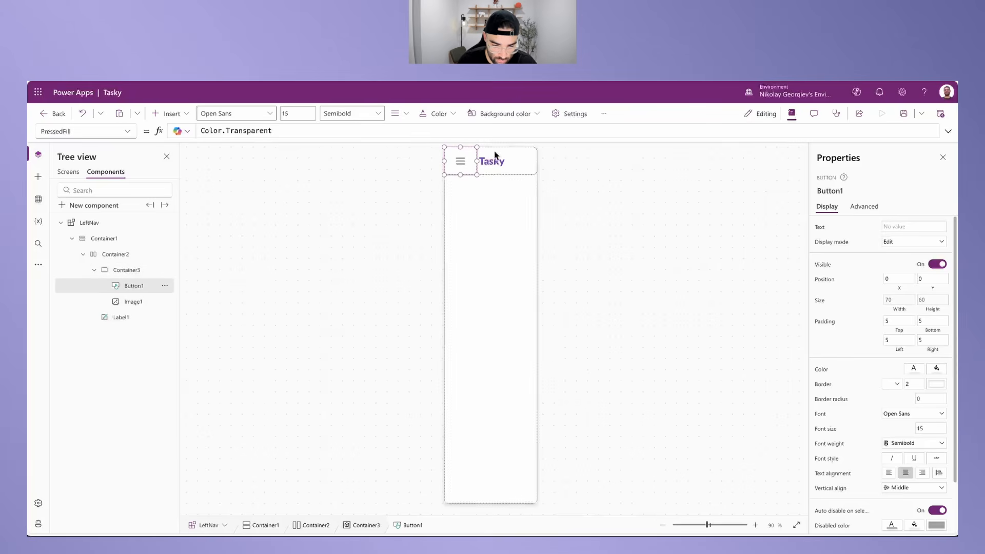
left_click(134, 302)
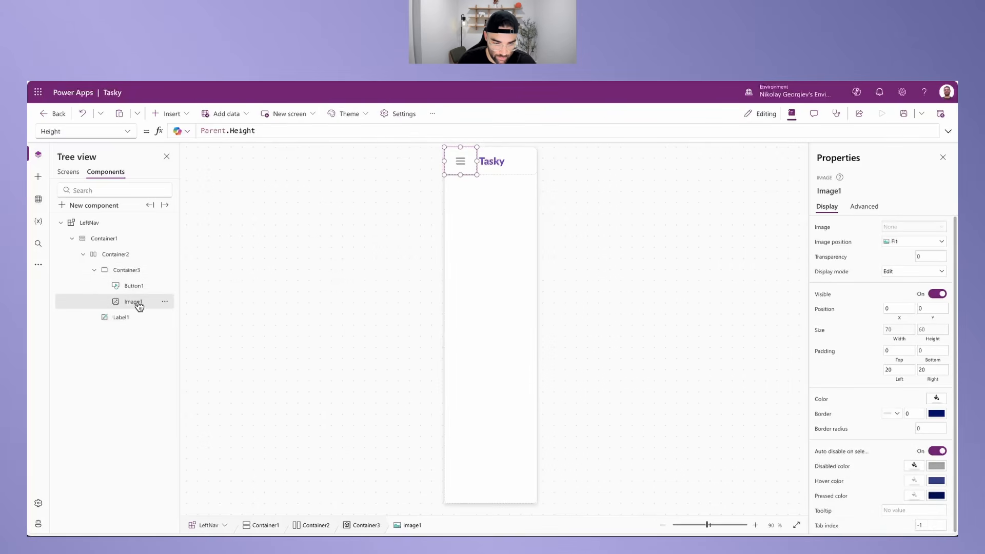
left_click(133, 275)
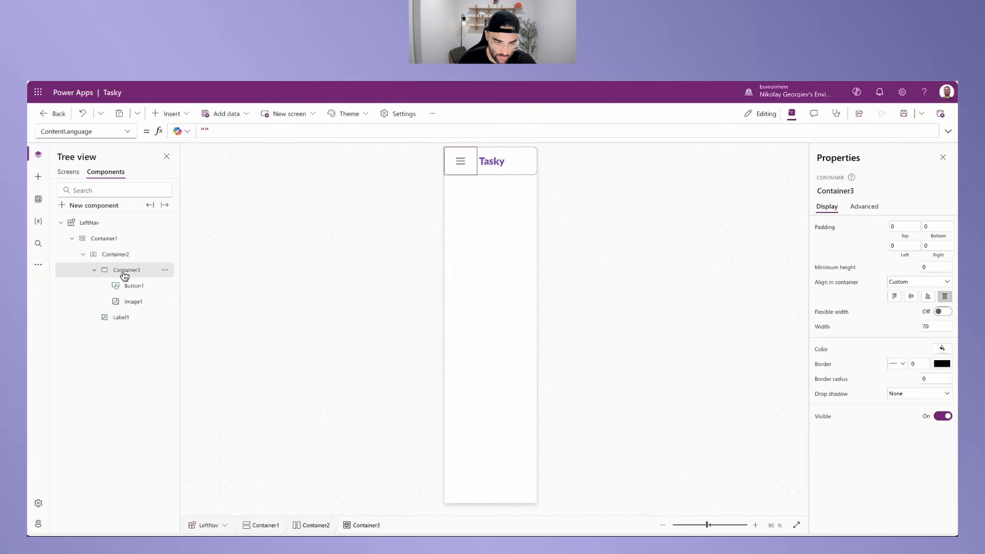
Step: Set Button1's OnSelect property to Set(varMenuOpen, !varMenuOpen); so it toggles the menu variable
left_click(134, 286)
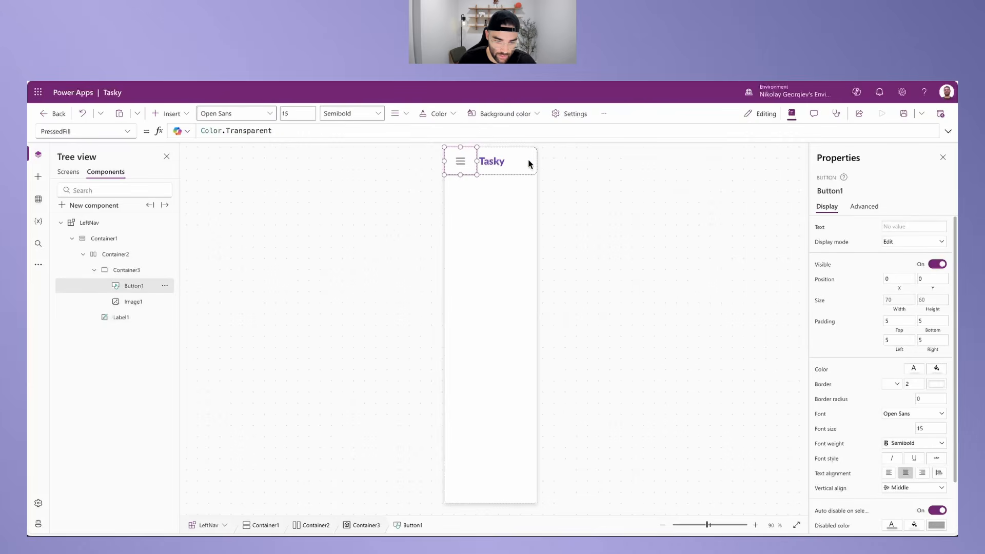
left_click(864, 207)
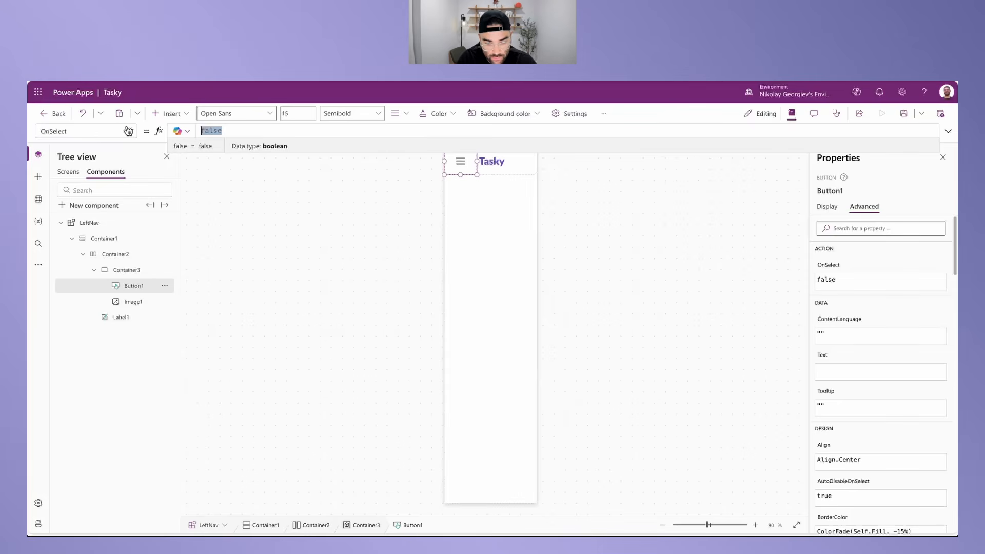
type("S")
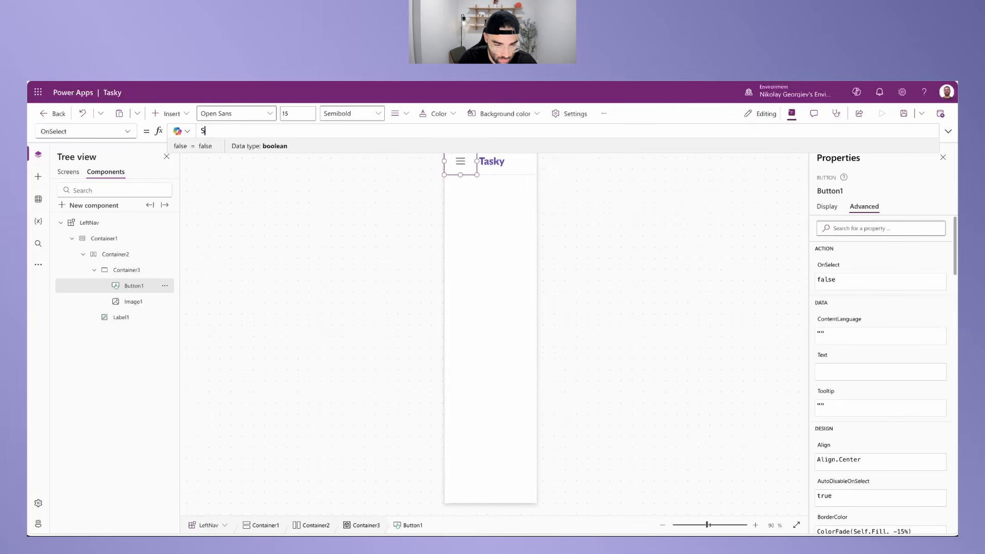
type("et(var")
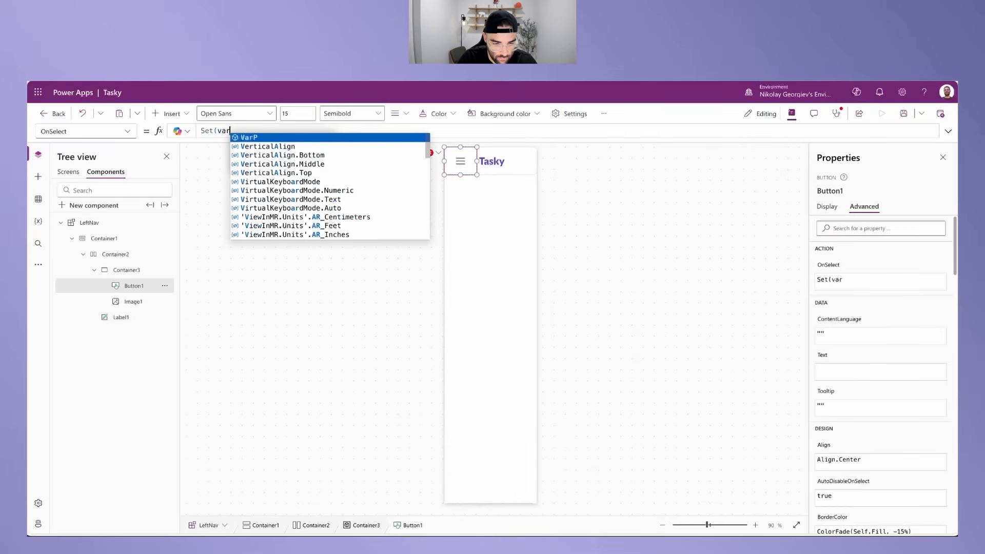
type("MenuOpen, ")
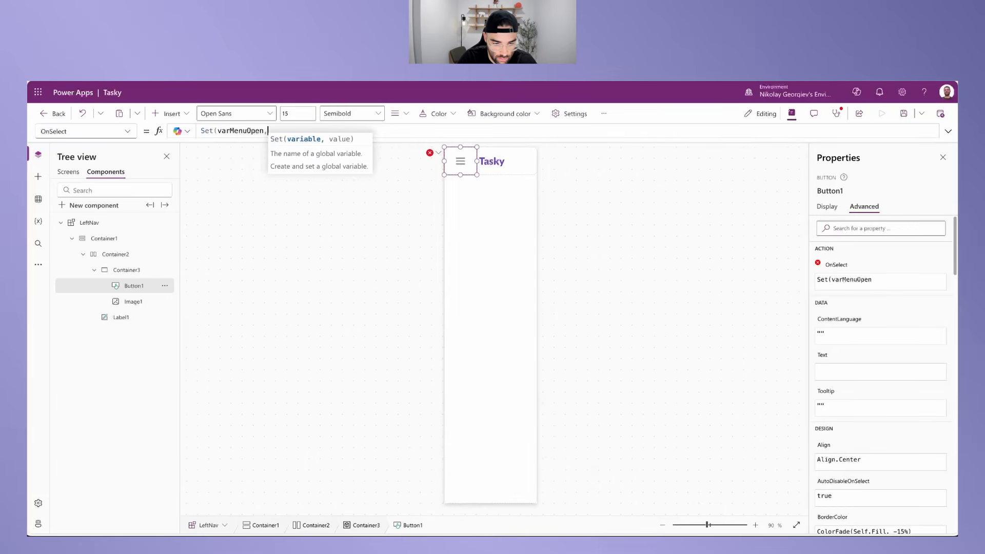
type("!varMen")
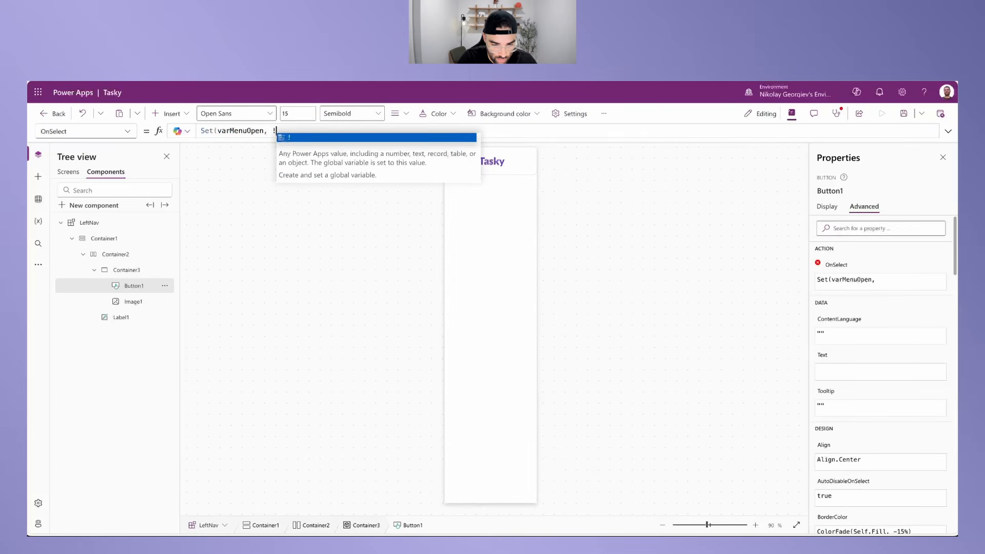
type("uOpen);")
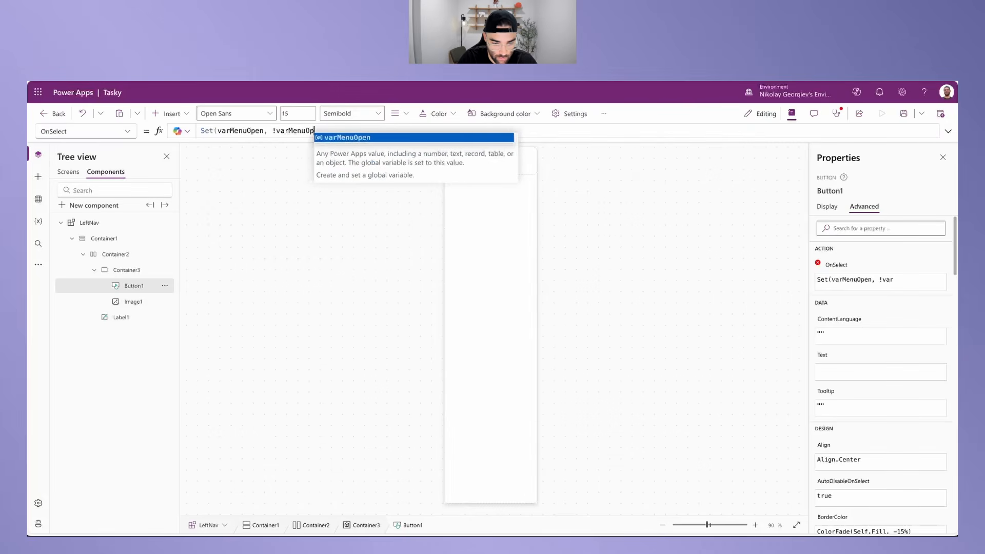
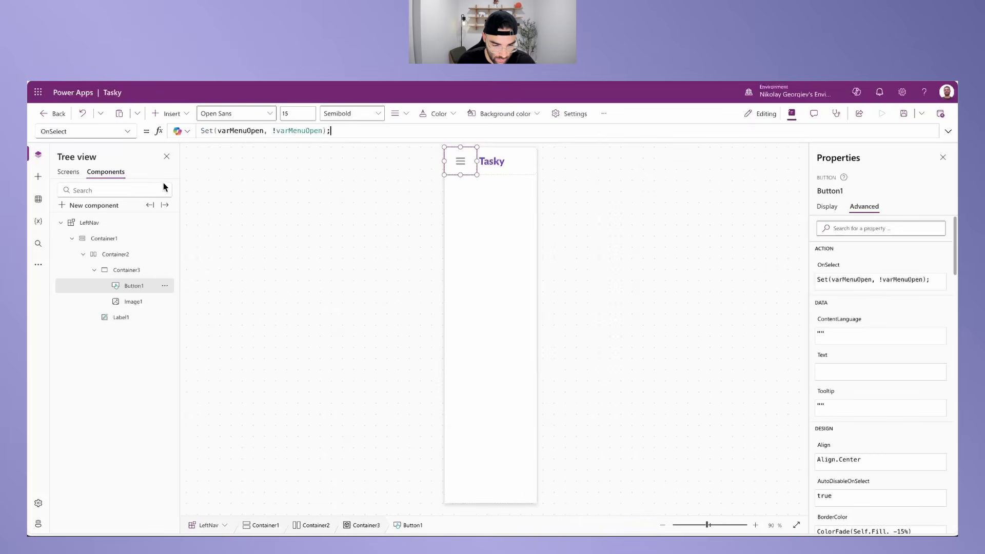
Step: Set the LeftNav component's Width property to If(varMenuOpen, 200, 70)
left_click(96, 226)
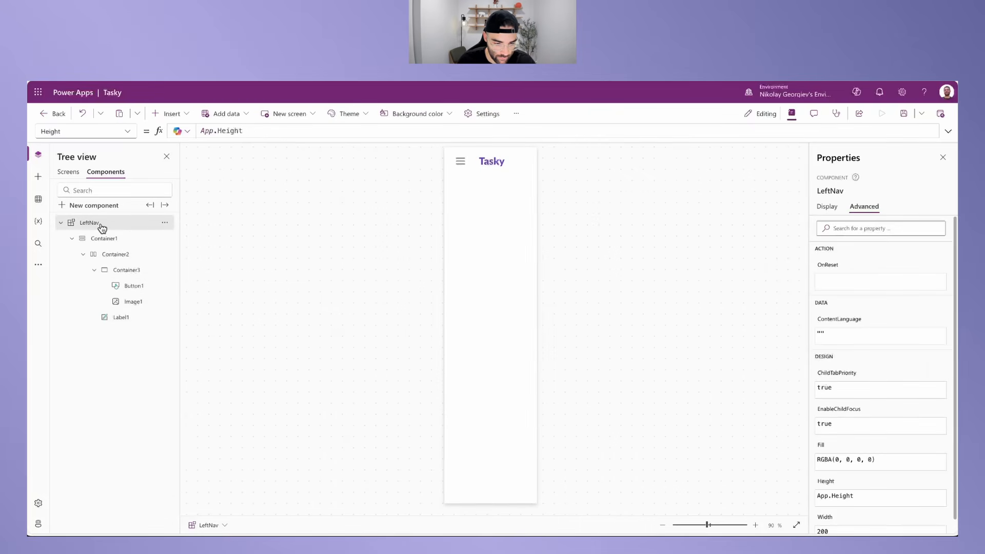
left_click(828, 206)
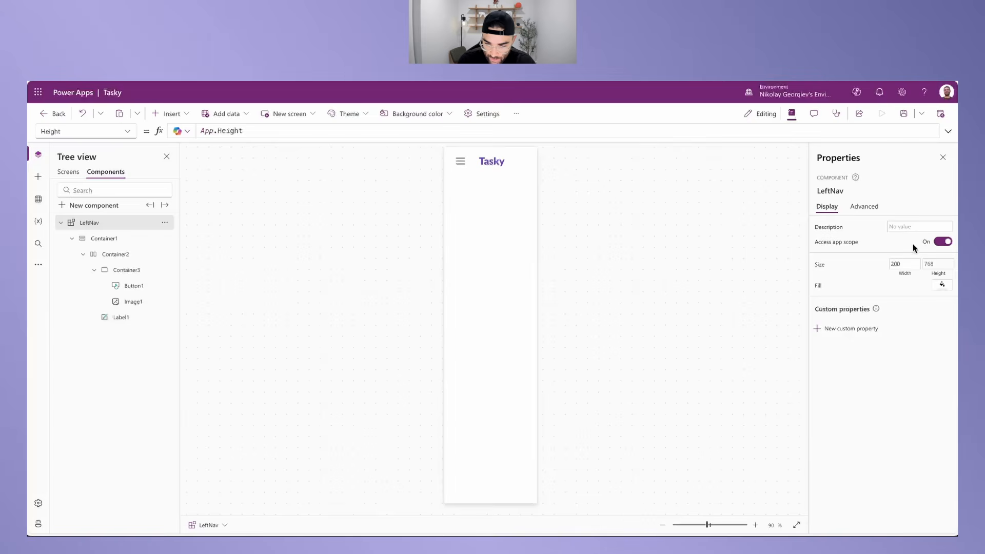
left_click(906, 264)
left_click_drag(215, 131, 191, 132)
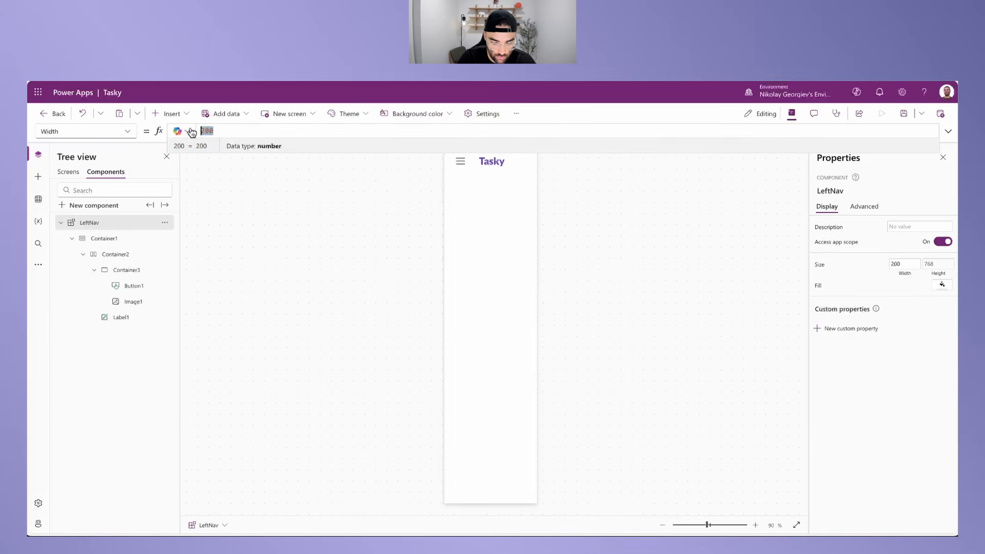
type("If")
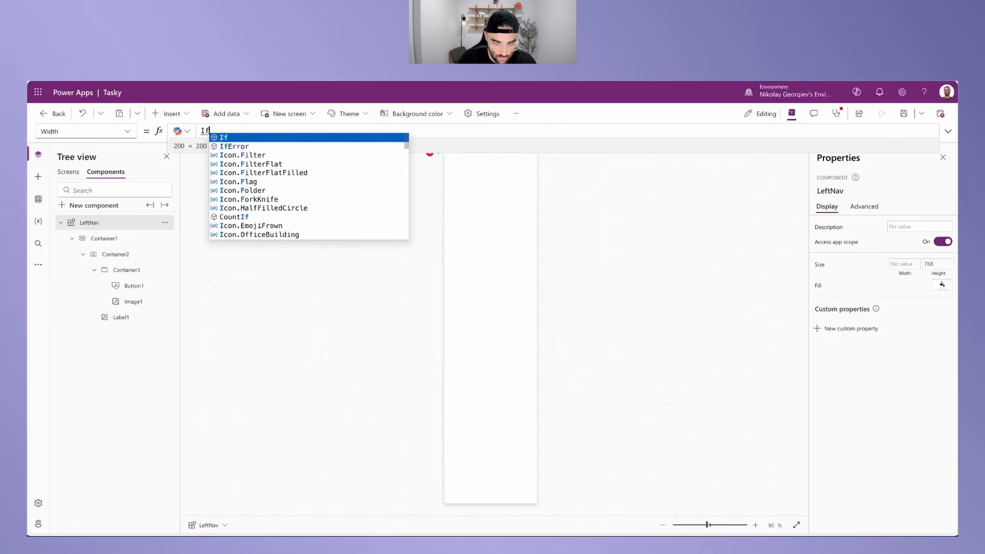
type("(varMenuOpen,")
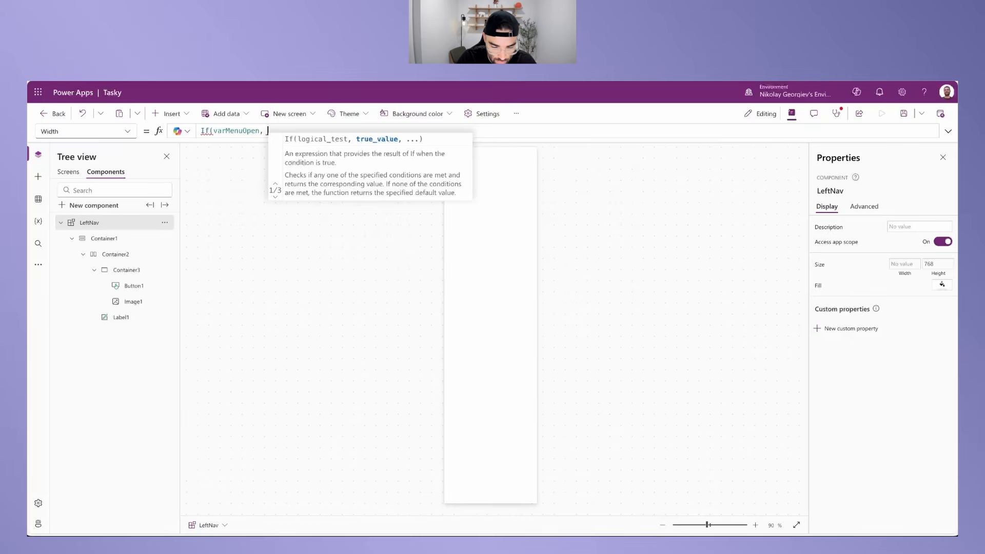
type("200")
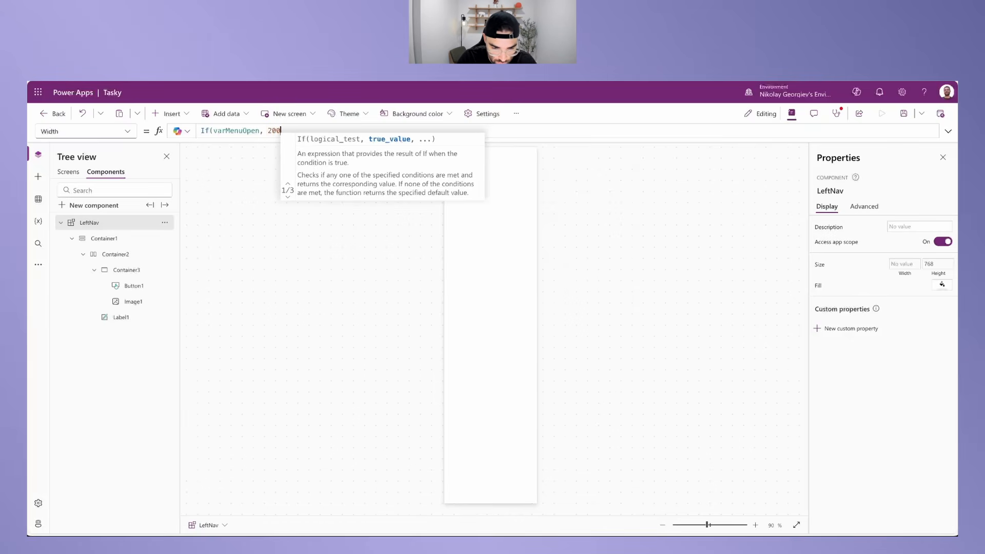
type(", 70)")
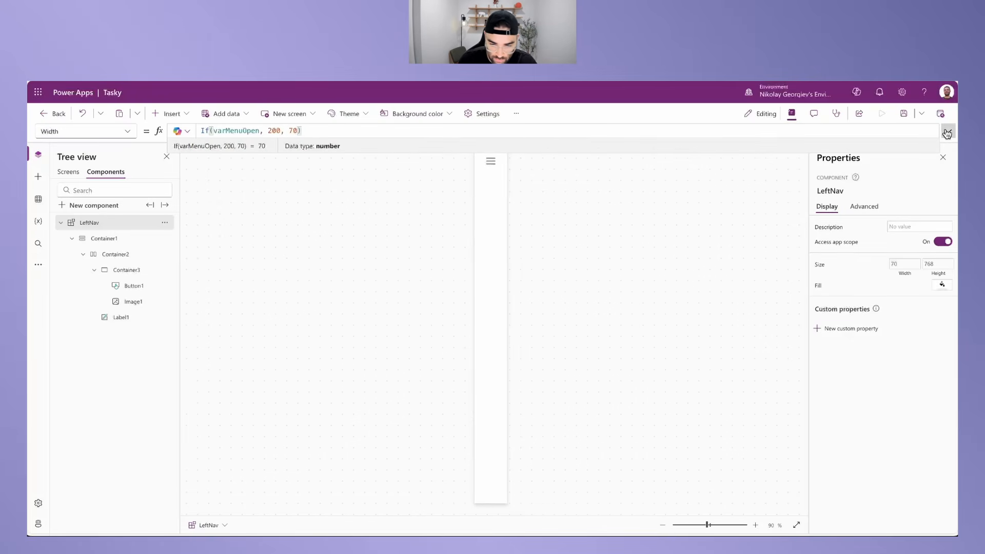
left_click(614, 254)
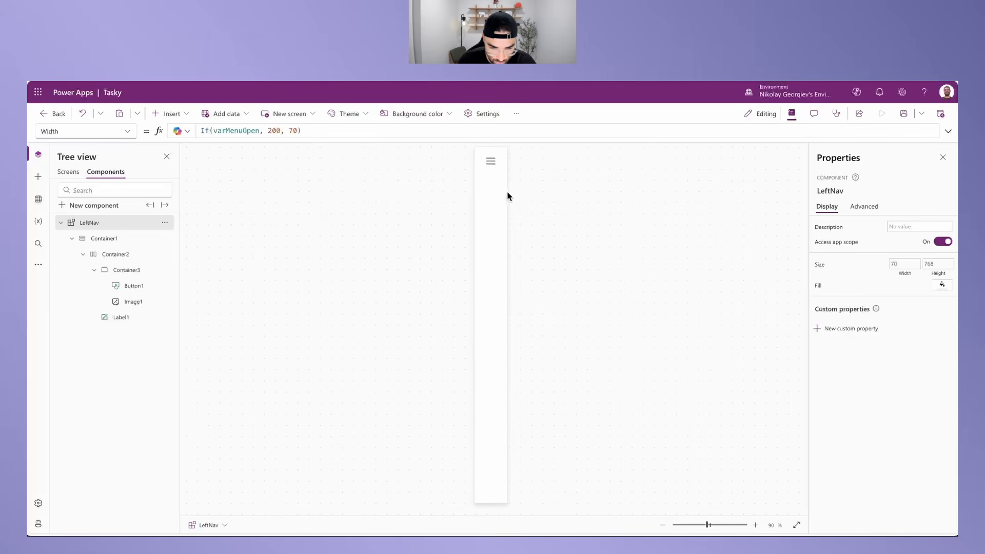
Step: Test the hamburger button by repeatedly expanding and collapsing the LeftNav component
left_click(494, 164)
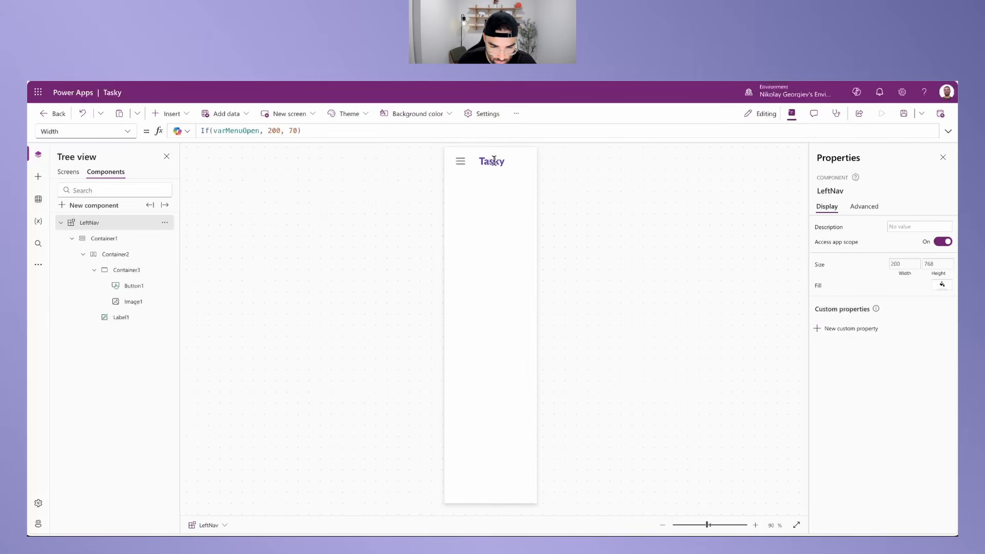
left_click(462, 165)
left_click(482, 163)
left_click(461, 162)
left_click(492, 163)
left_click(462, 163)
left_click(491, 164)
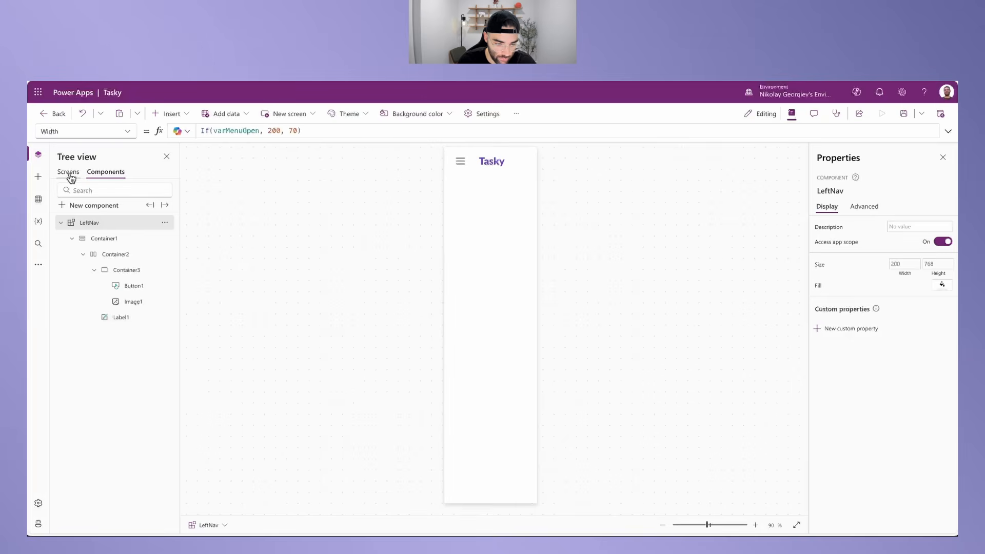
Step: Insert a blank vertical gallery into Container1 of the LeftNav component
left_click(104, 239)
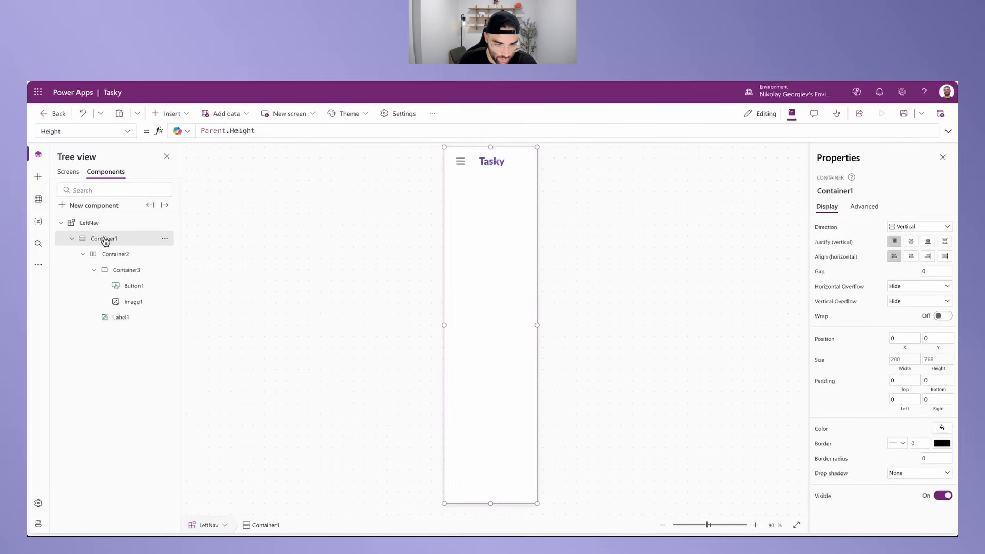
left_click(164, 113)
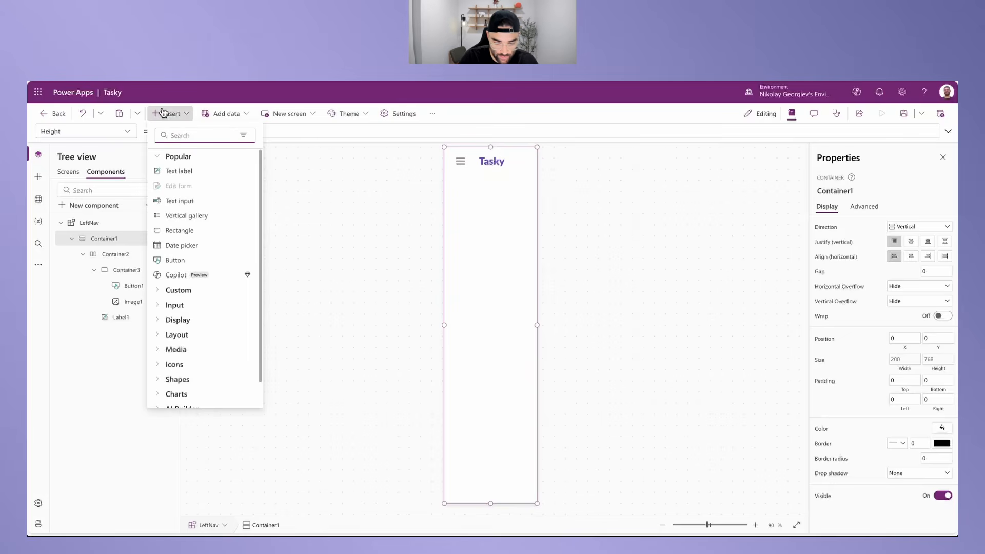
type("gallery")
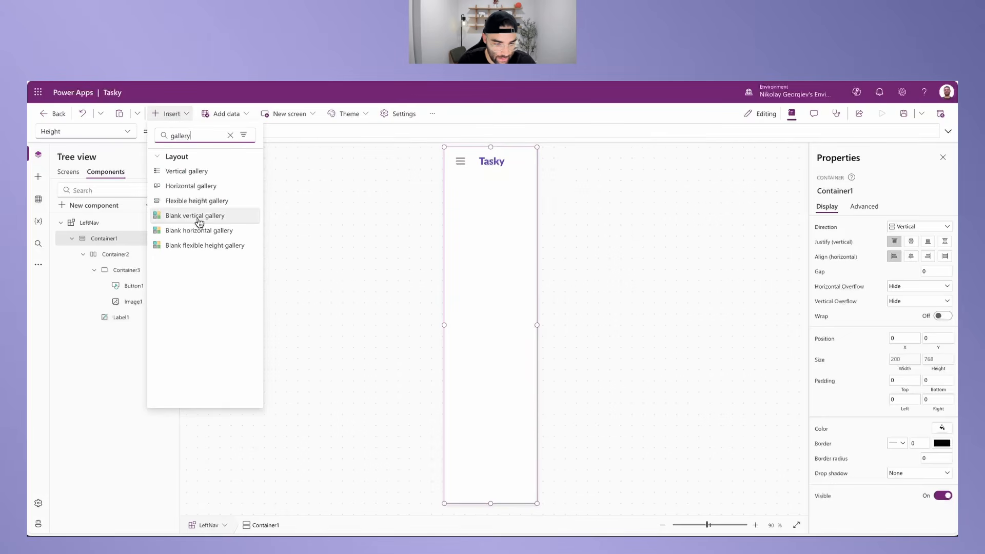
left_click(198, 217)
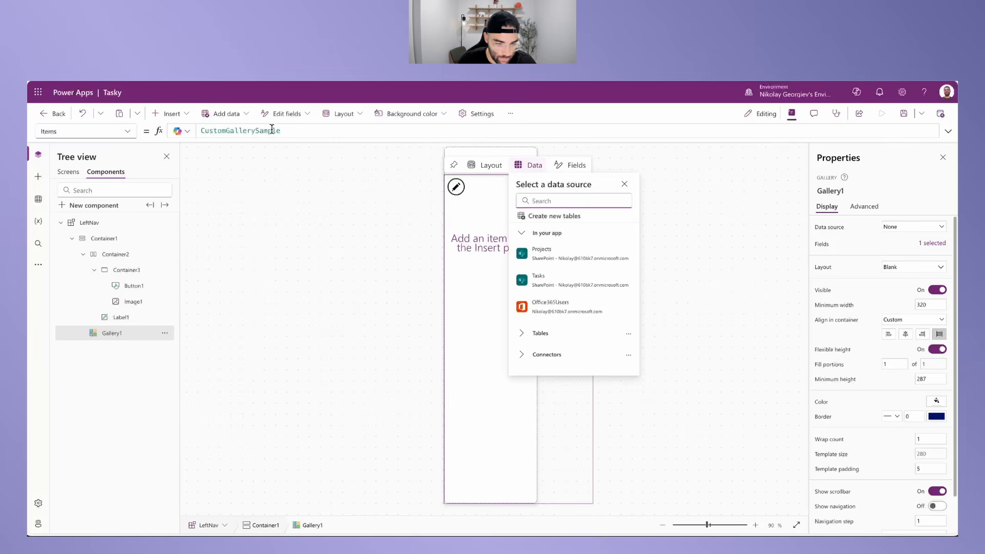
Step: Set Gallery1's Items property to MenuItems and preview the table it returns
left_click_drag(285, 131, 202, 131)
key("BackSpace")
key("BackSpace")
type("M")
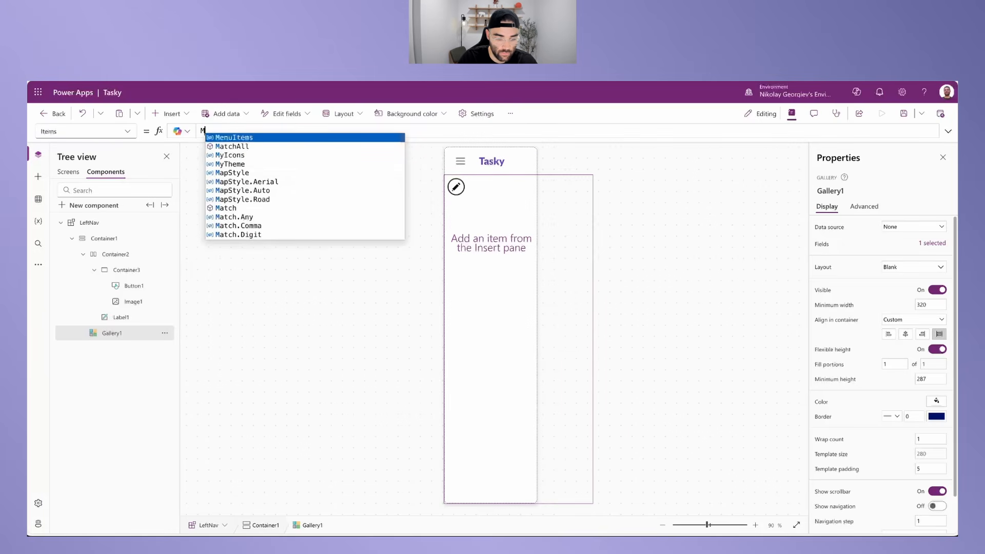
type("enuItems")
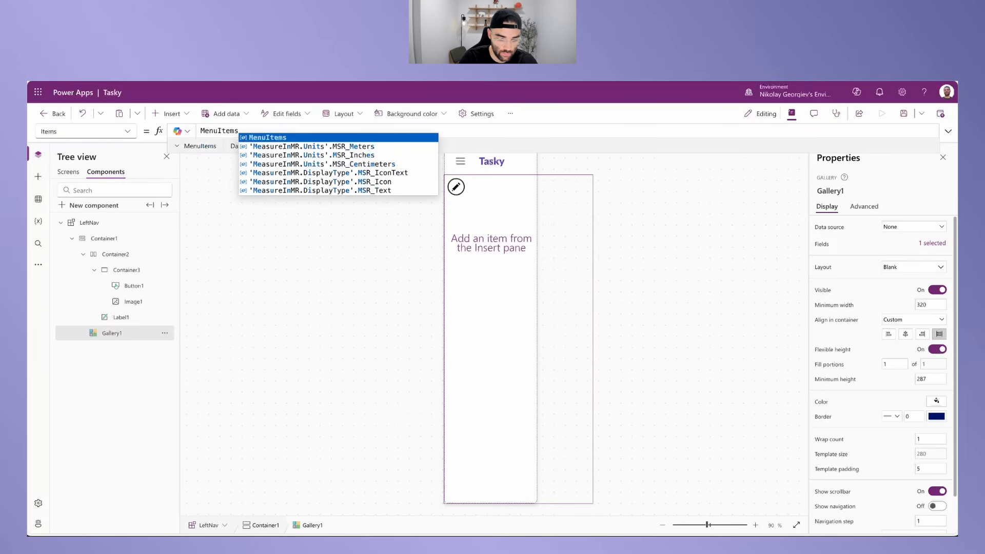
left_click(181, 146)
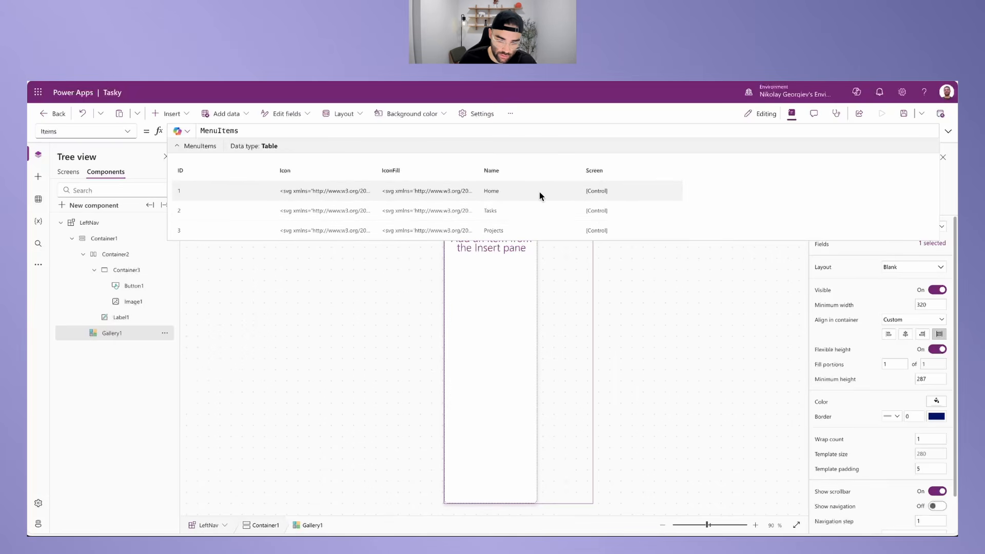
left_click(473, 294)
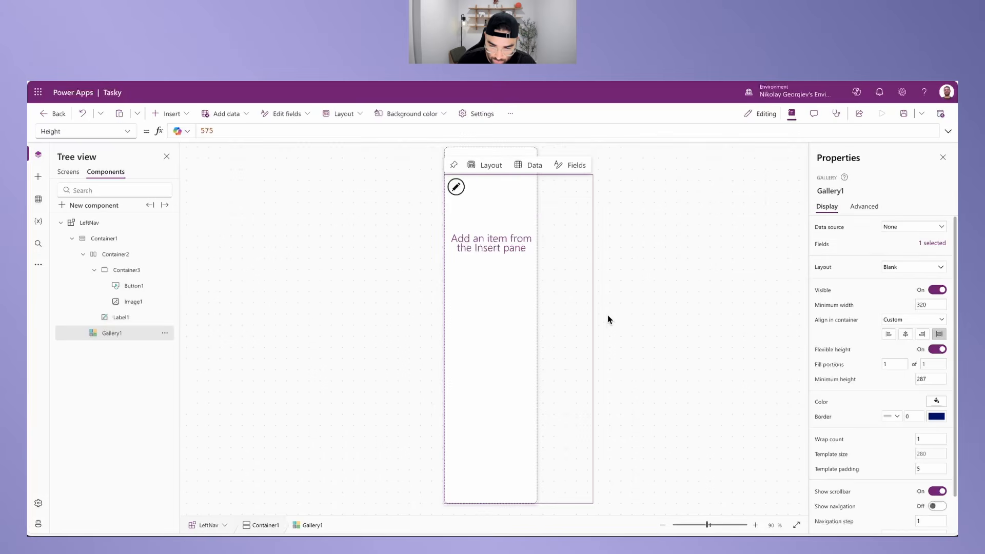
Step: Set Gallery1's template size to 40
left_click(924, 454)
key("ctrl+a")
type("4")
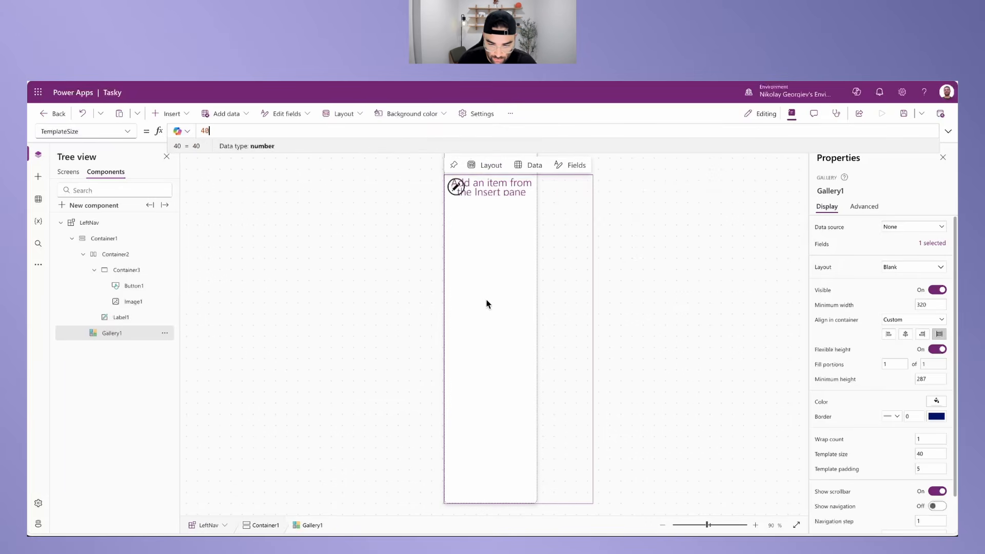
Step: Turn off Gallery1's flexible height and set its Height property to IfError(Self.AllItemsCount * Self.TemplateHeight, 0)
left_click(938, 350)
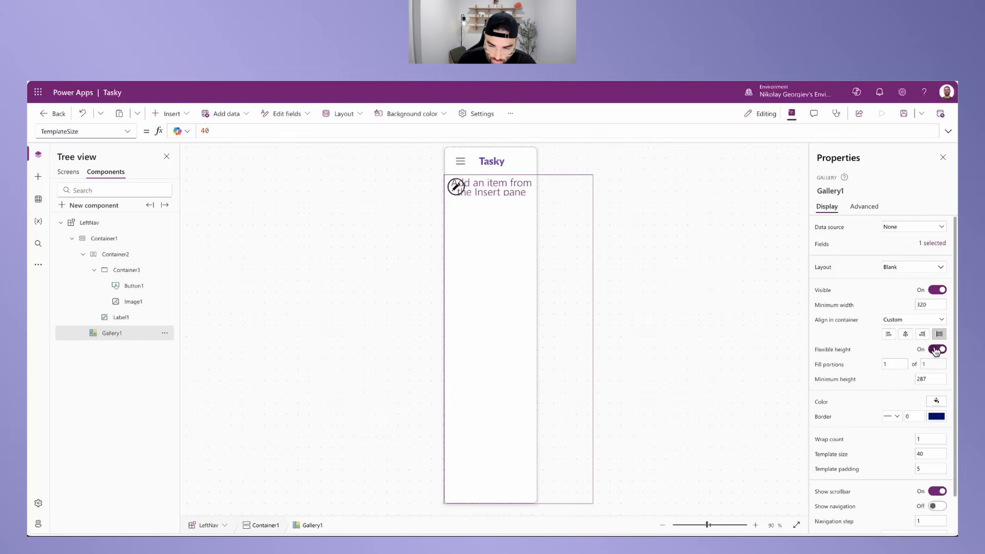
left_click(822, 365)
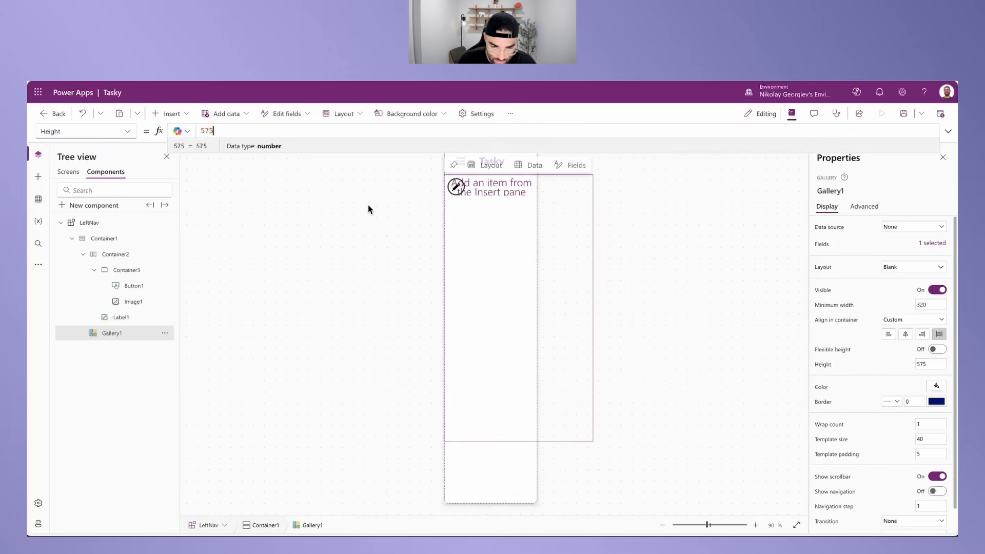
type("IfError(Self.AllItemsCount * Self.TemplateHeight, 0)")
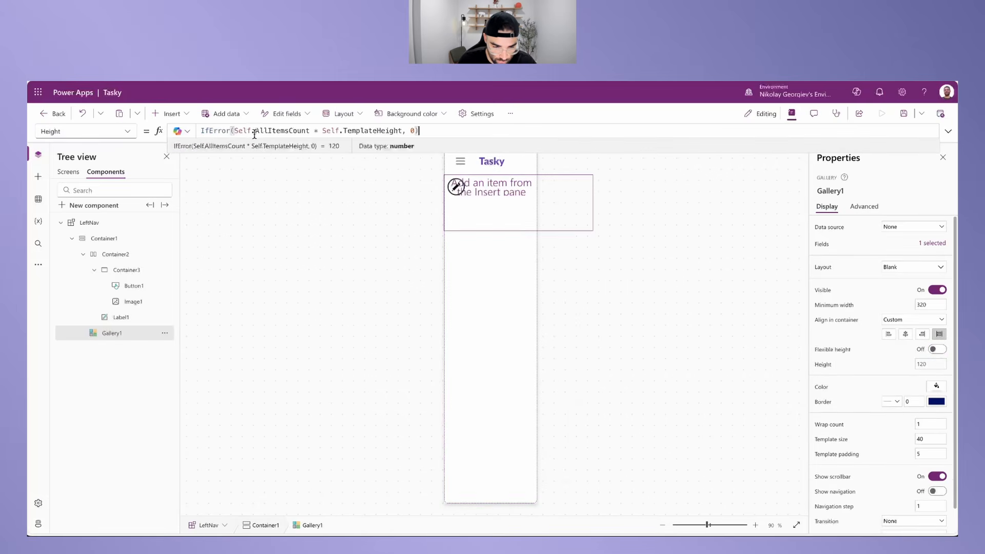
Step: Examine the AllItemsCount, TemplateHeight and IfError parts of Gallery1's Height formula
left_click_drag(234, 130, 310, 131)
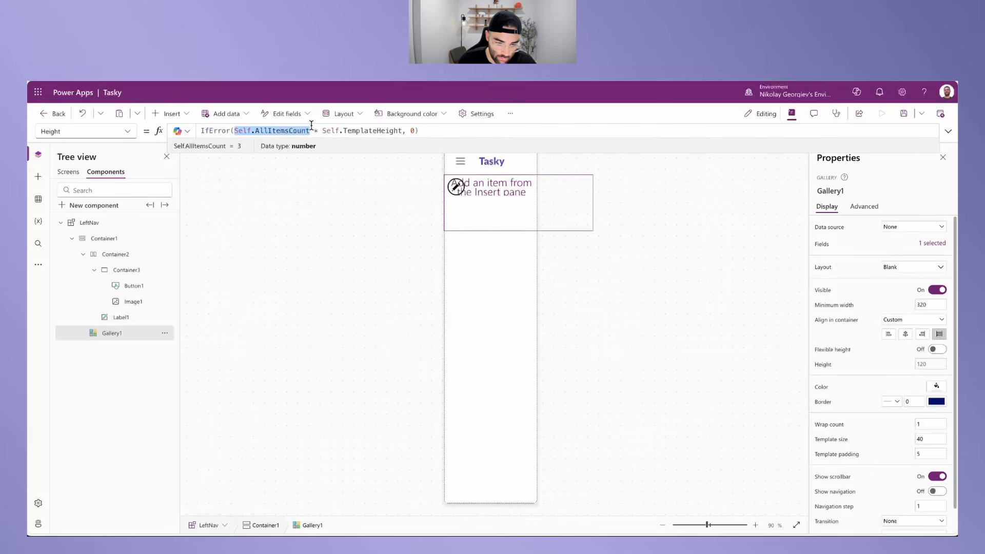
left_click_drag(322, 130, 403, 131)
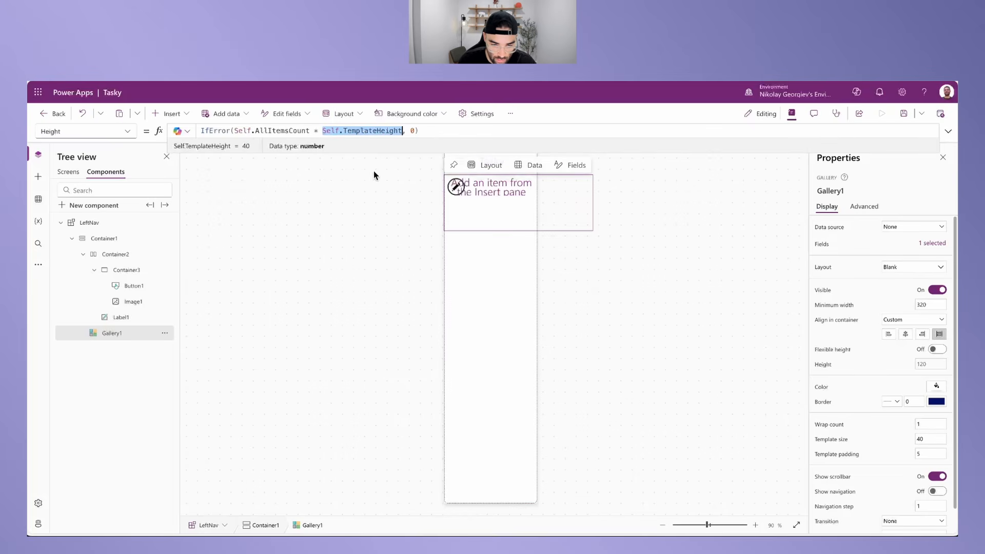
triple_click(217, 131)
left_click(218, 132)
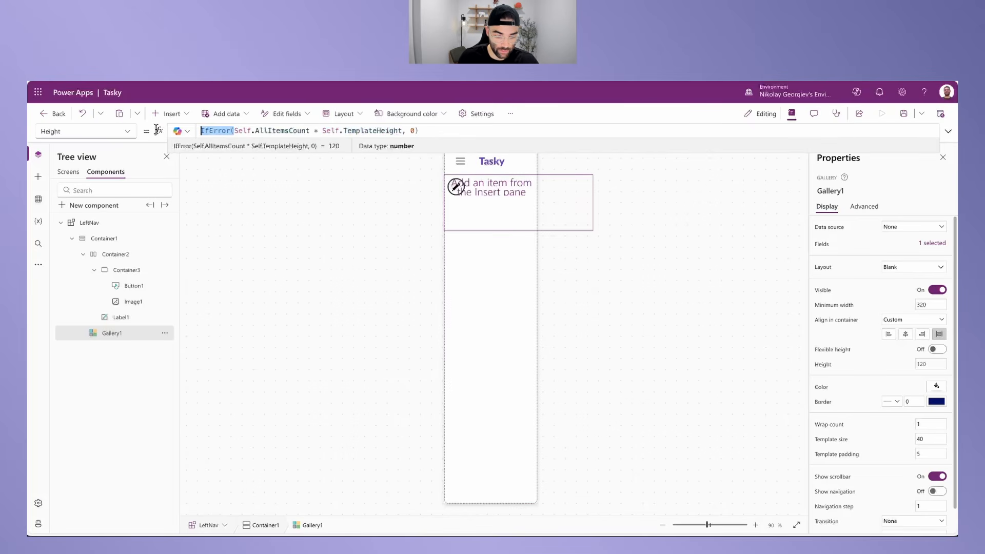
left_click_drag(427, 131, 405, 130)
left_click(433, 130)
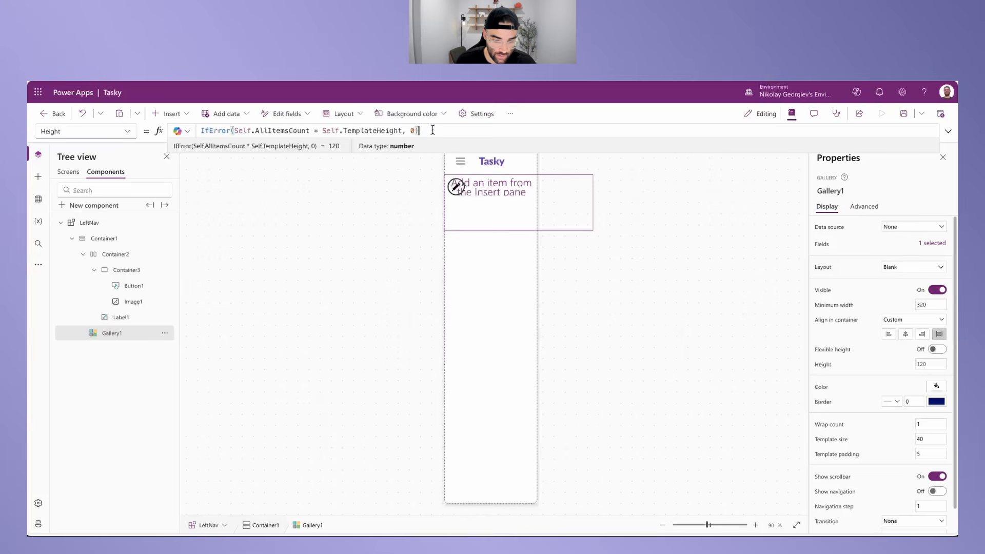
left_click(554, 121)
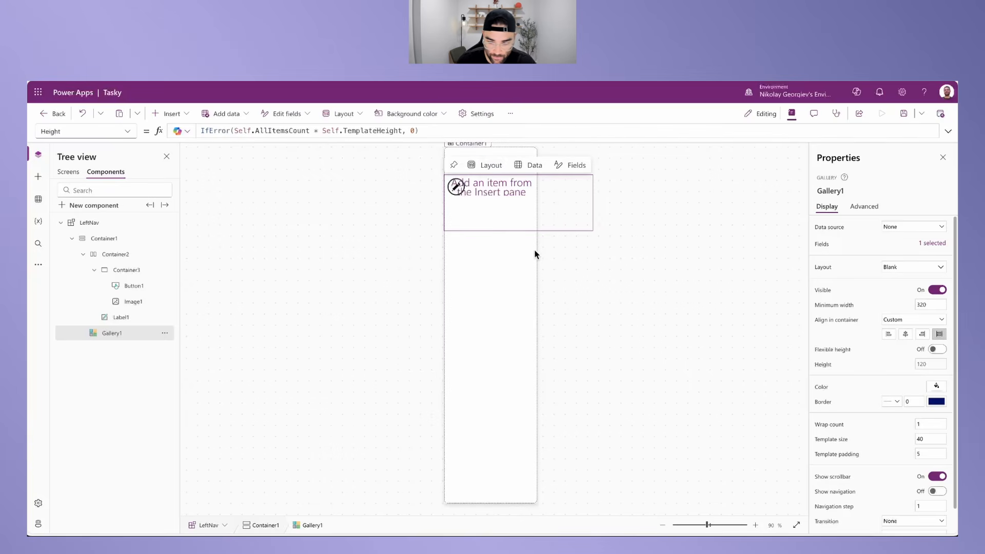
Step: Set Gallery1's template padding to 0 and its minimum width to 0
left_click(925, 454)
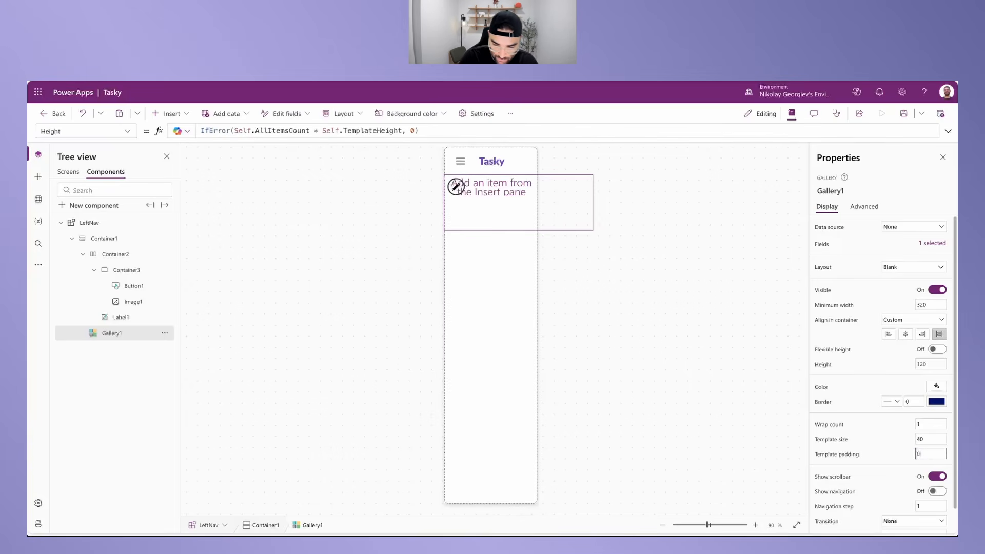
left_click(897, 461)
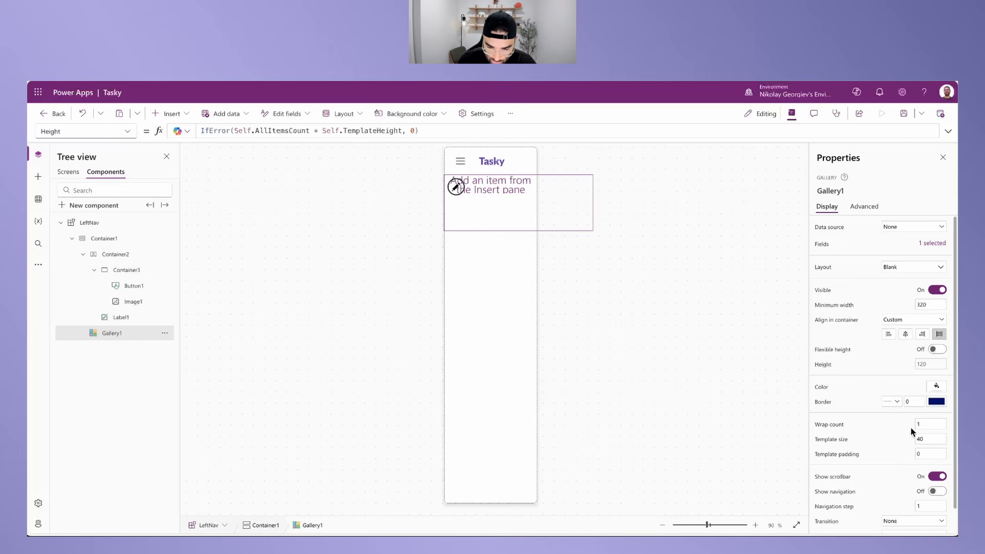
left_click(925, 307)
type("0")
left_click(885, 310)
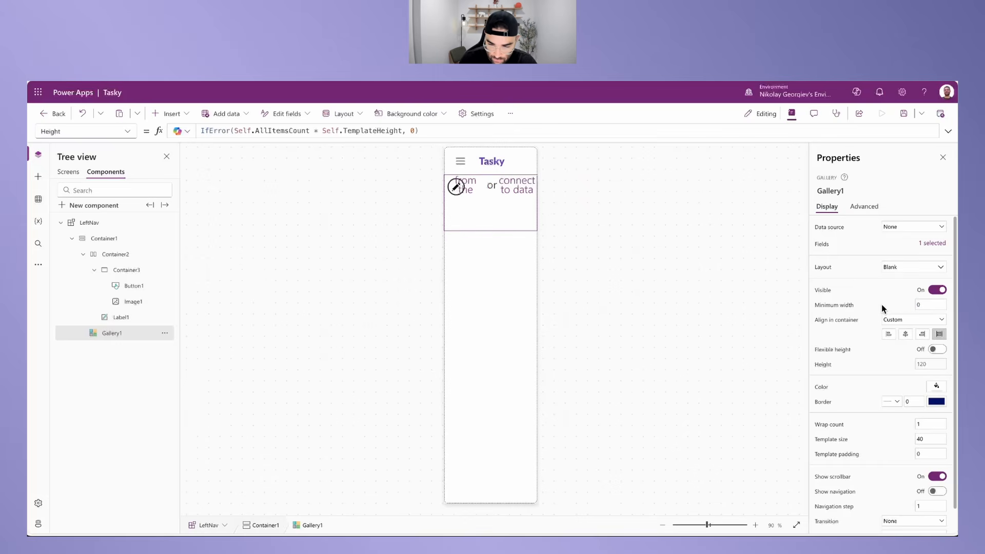
Step: Turn off Gallery1's scrollbar and set its border style to None
left_click(937, 477)
scroll(891, 383, "down", 1)
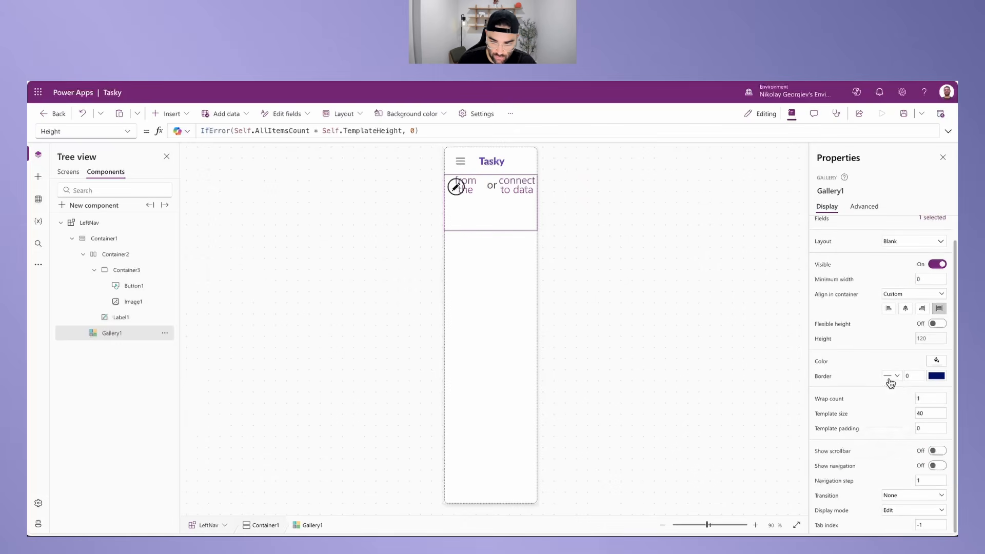
left_click(893, 376)
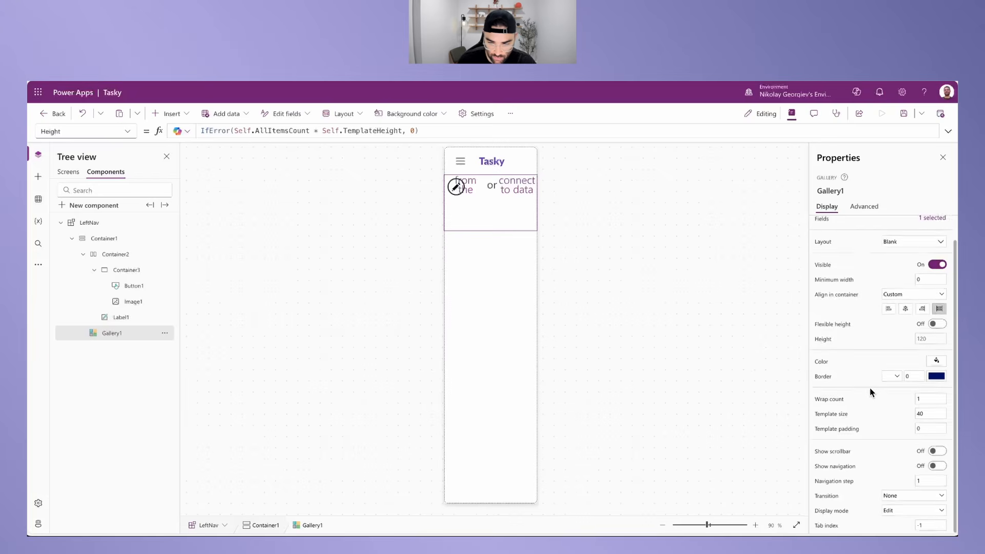
scroll(870, 387, "up", 1)
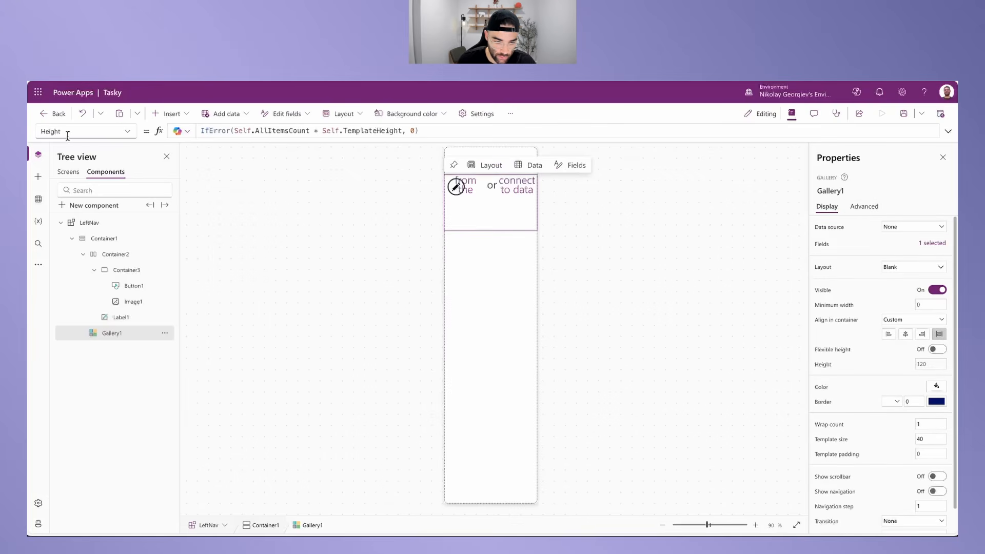
Step: Set Gallery1's DelayItemLoading property to false
left_click(128, 133)
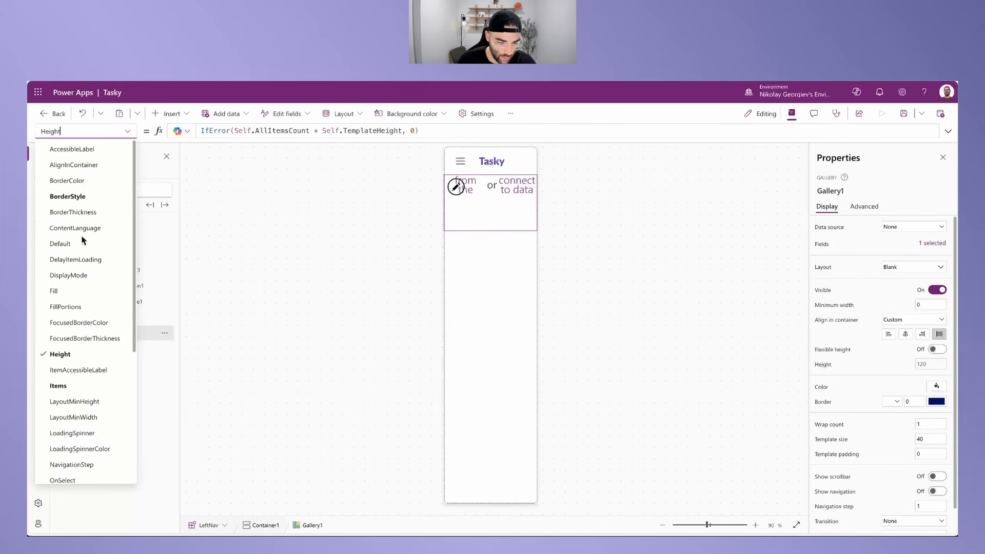
left_click(77, 258)
double_click(241, 128)
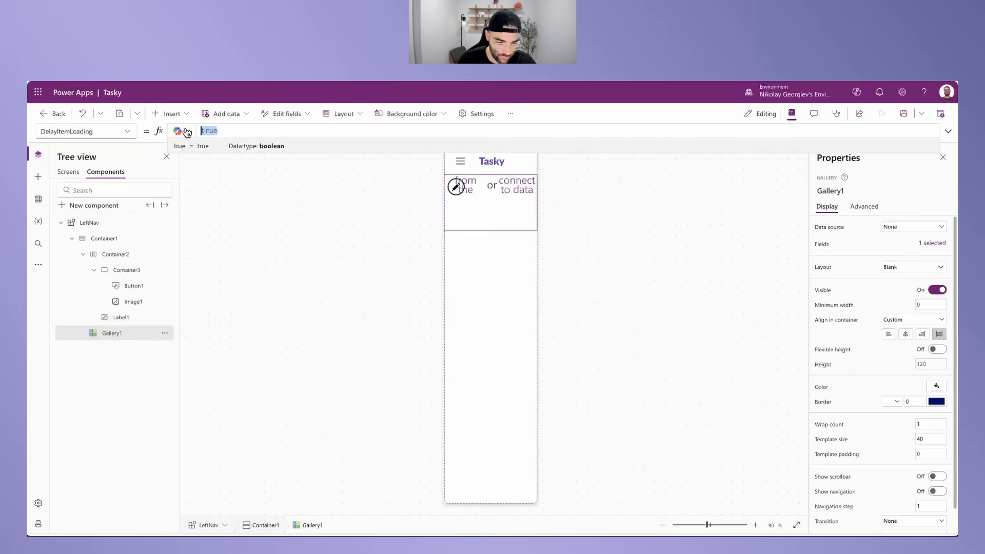
type("false")
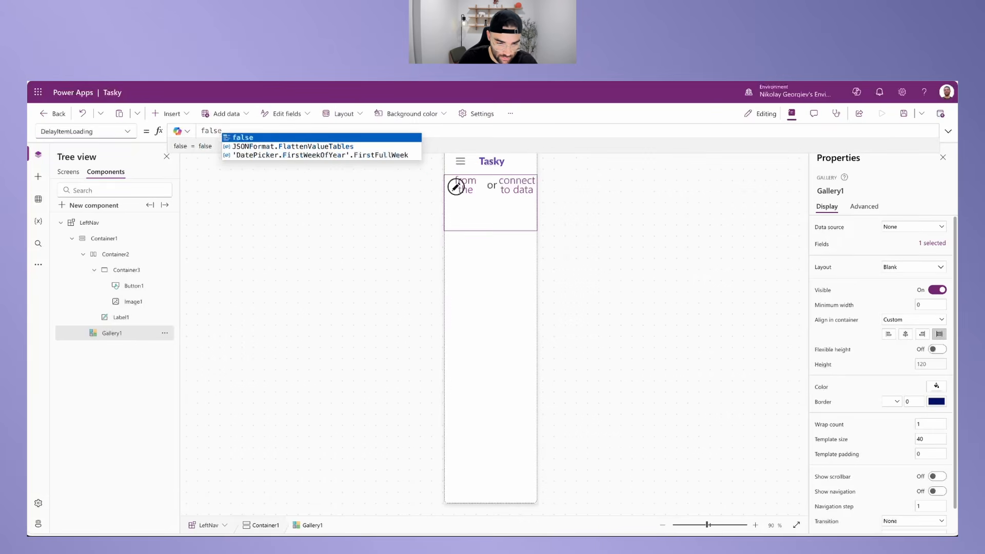
left_click(157, 131)
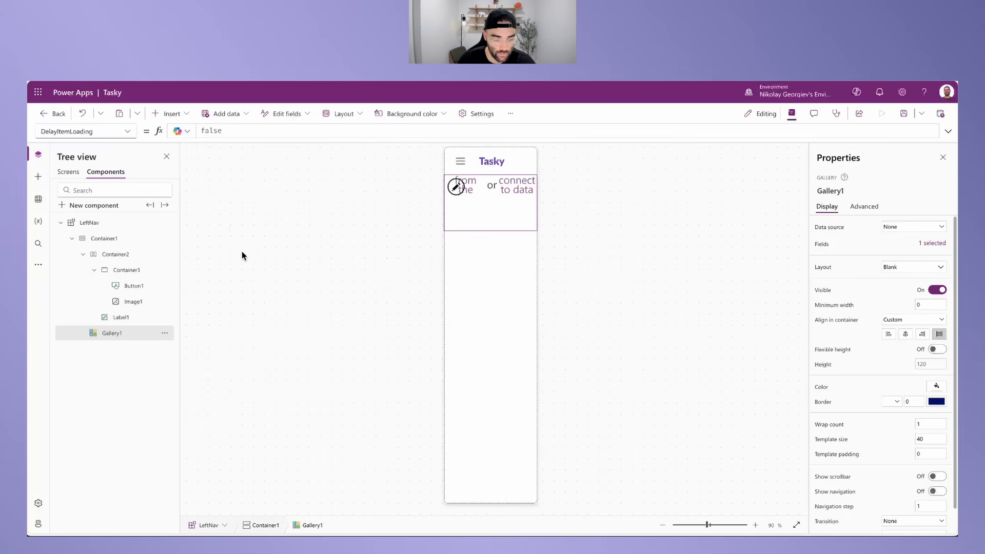
Step: Insert a plain container inside Gallery1's item template
mouse_move(468, 212)
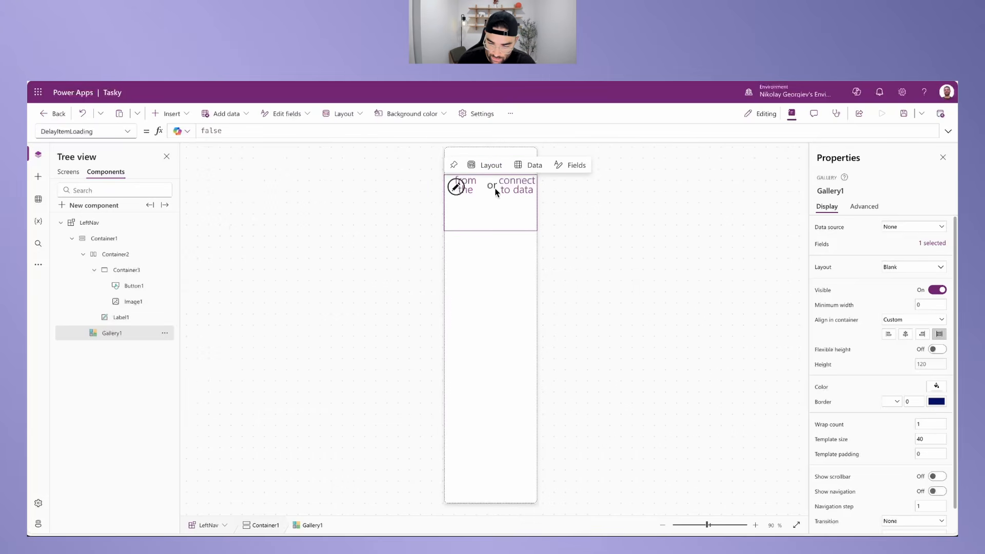
left_click(458, 188)
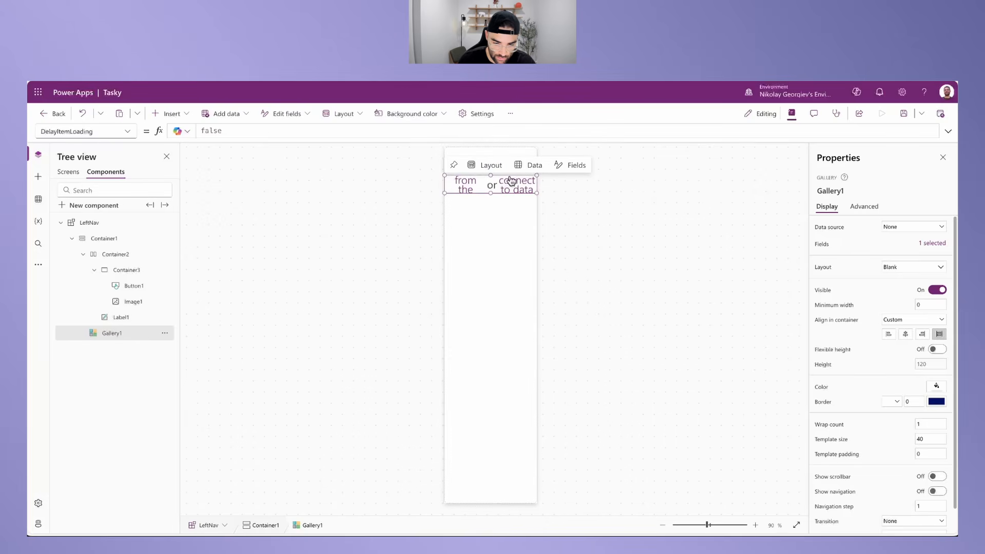
left_click(171, 115)
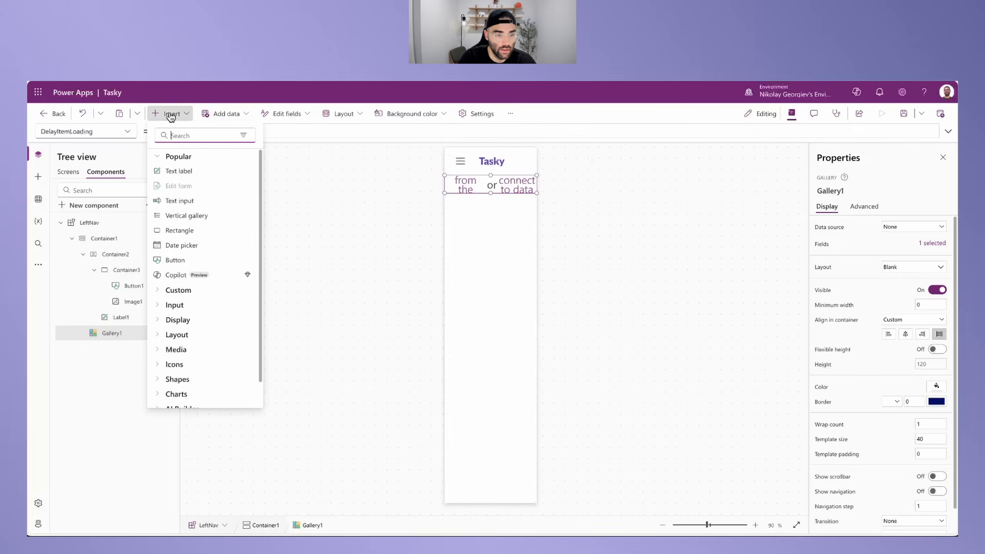
type("container")
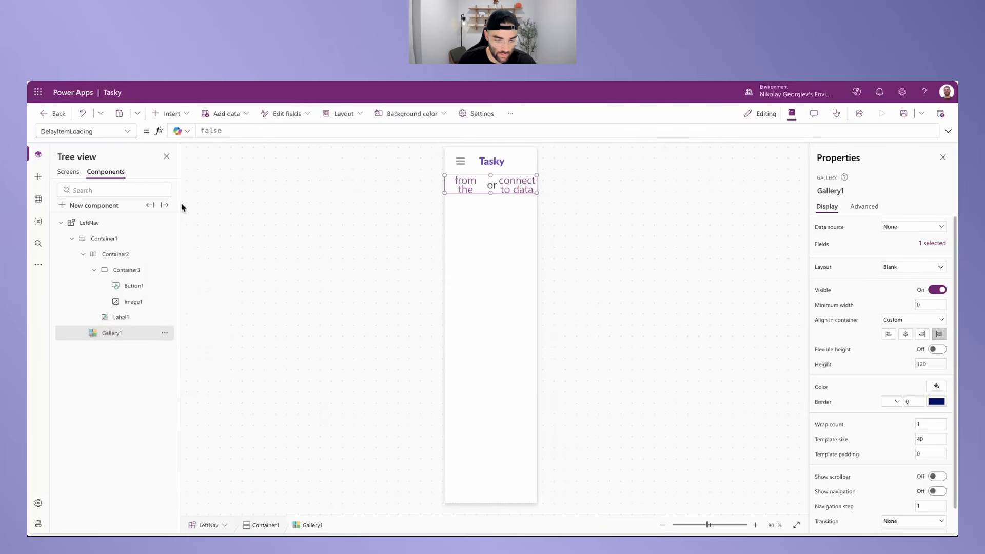
left_click(180, 202)
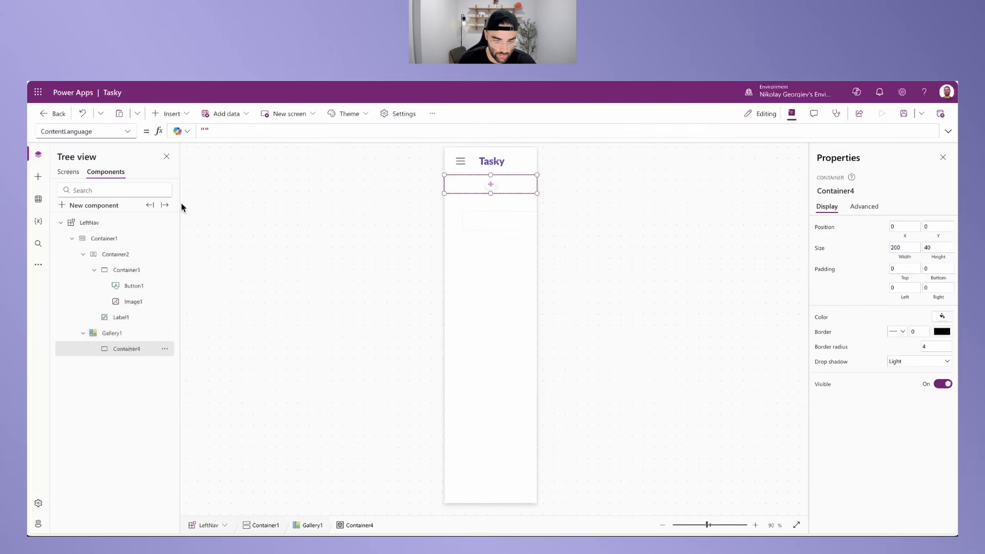
Step: Set Container4's X to 0 and its Width to Parent.TemplateWidth
left_click(902, 238)
type("40")
left_click_drag(218, 131, 174, 131)
type("0")
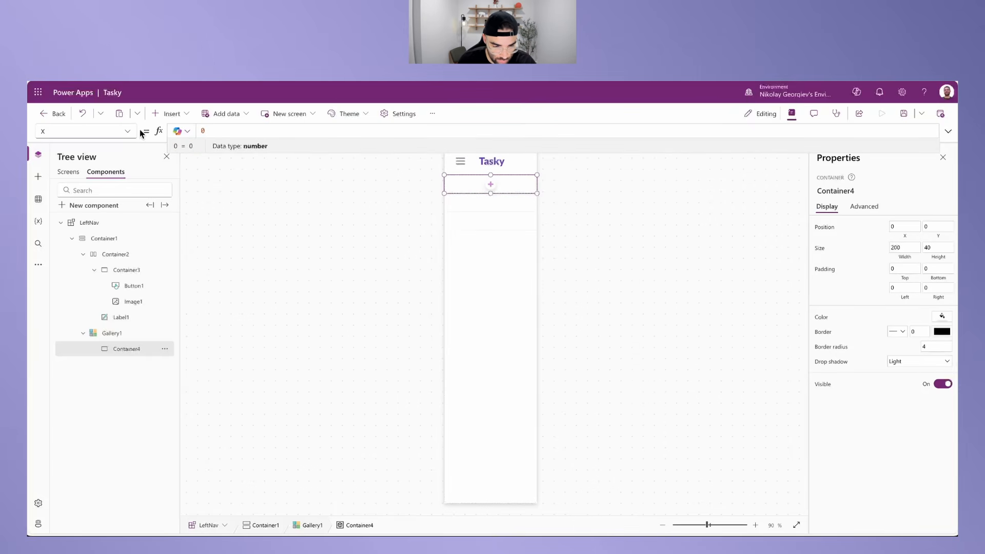
left_click(128, 132)
left_click(61, 464)
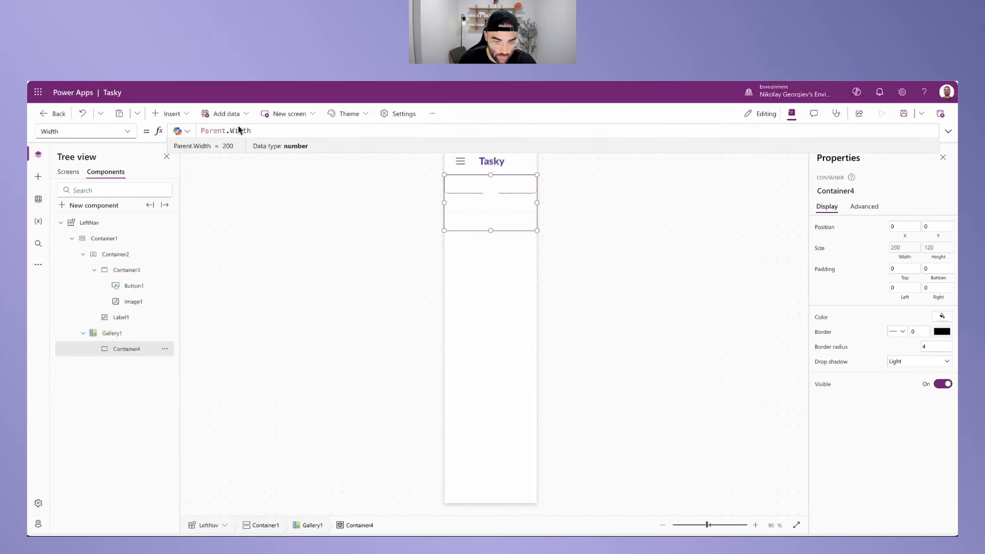
double_click(241, 131)
type("emplateWidth")
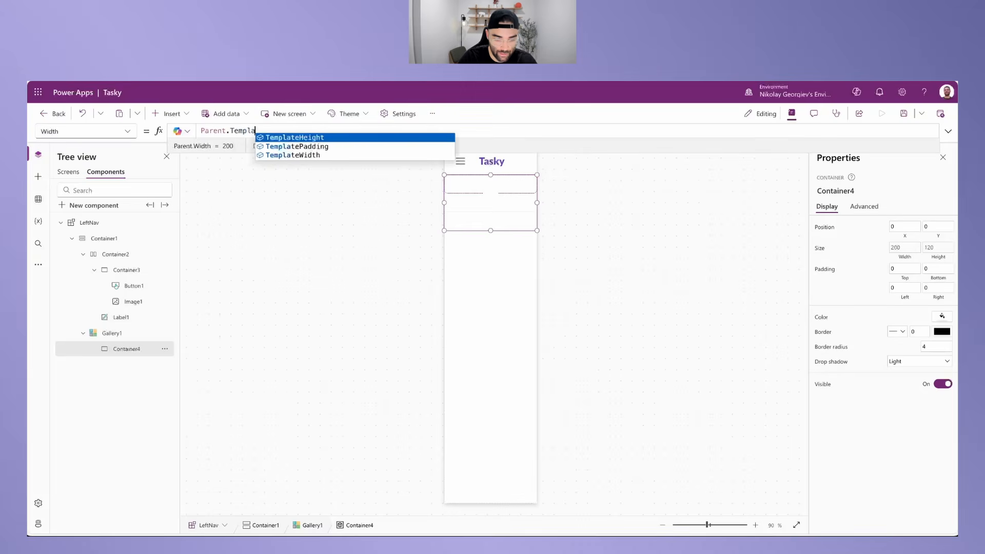
key("Down")
key("Down")
key("Return")
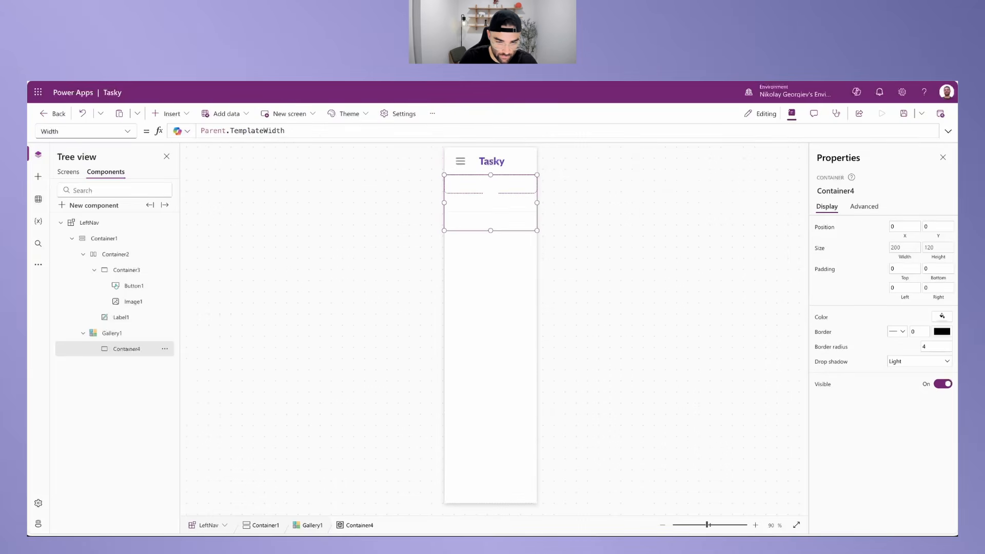
Step: Set Container4's Height to Parent.TemplateHeight
left_click(940, 248)
double_click(241, 130)
type("TemplateHeight")
key("Return")
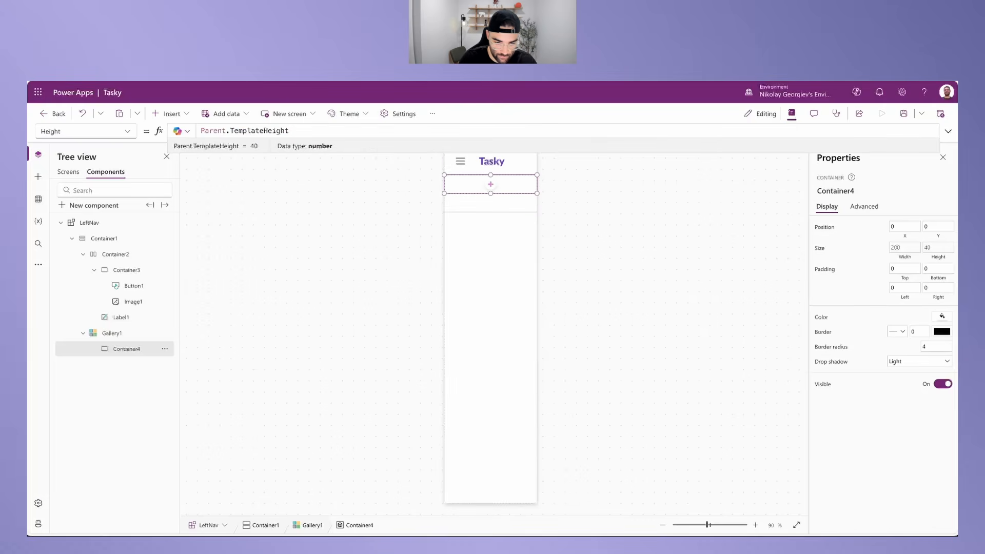
Step: Set Container4's drop shadow and border style to None and its border radius to 5
left_click(905, 363)
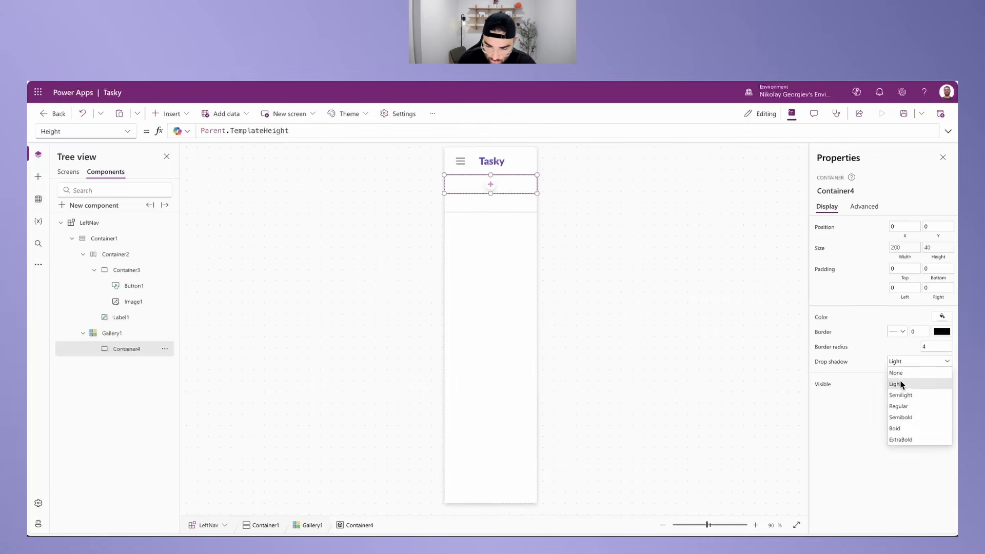
left_click(906, 375)
left_click(931, 347)
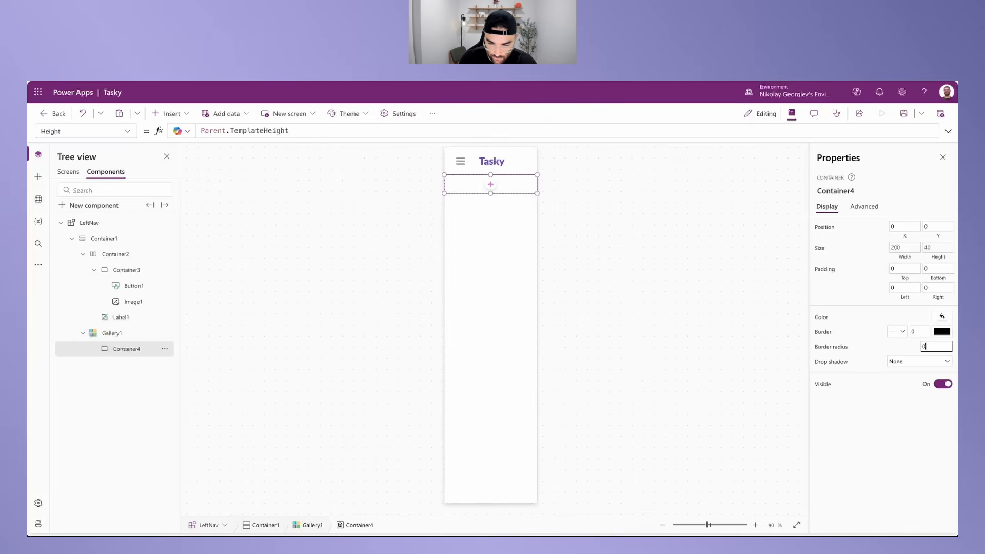
left_click(898, 332)
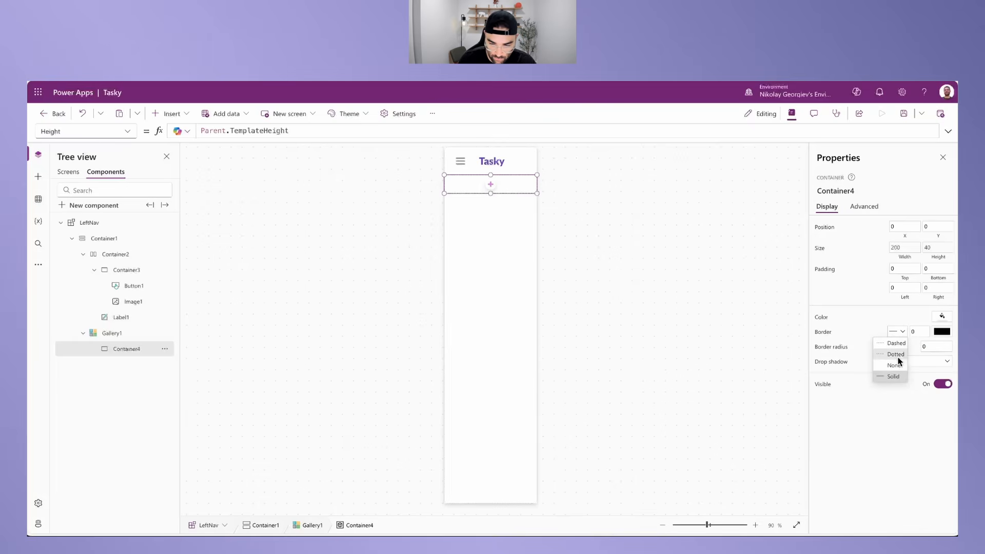
left_click(930, 346)
type("5")
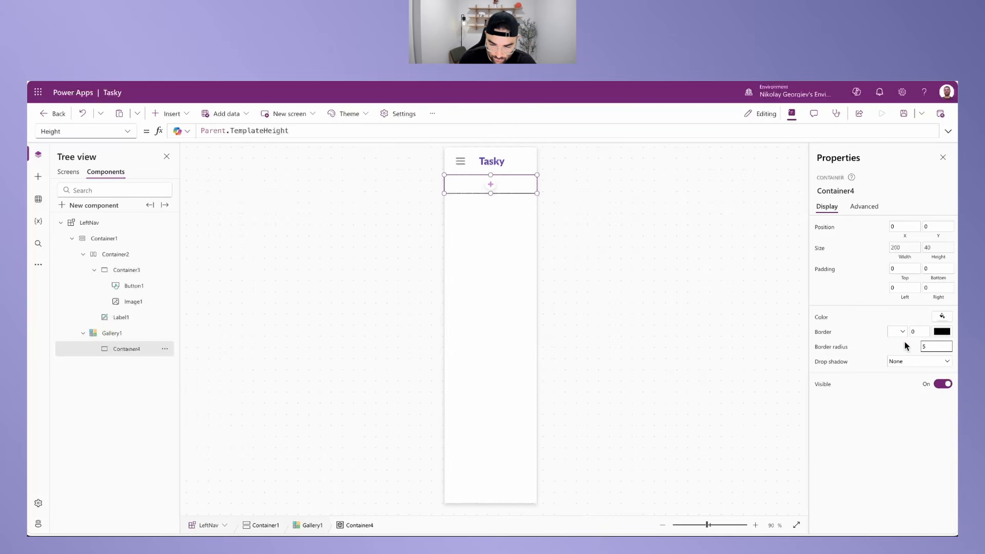
Step: Set Container4's Width to Parent.TemplateWidth - 20 and subtract from Parent.TemplateHeight in its Height formula to get a height of 34
left_click(907, 256)
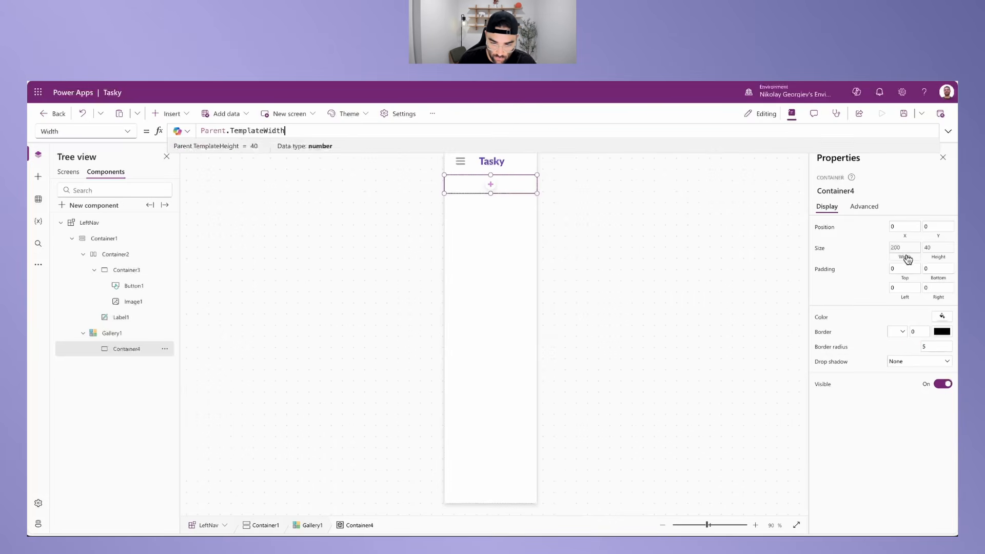
left_click(288, 131)
type("- 20")
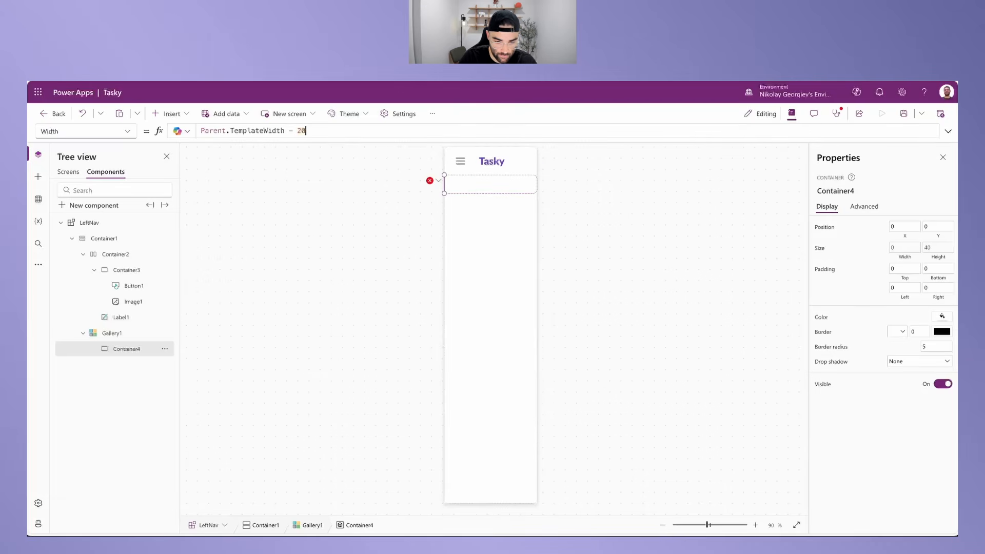
left_click(939, 251)
left_click(286, 130)
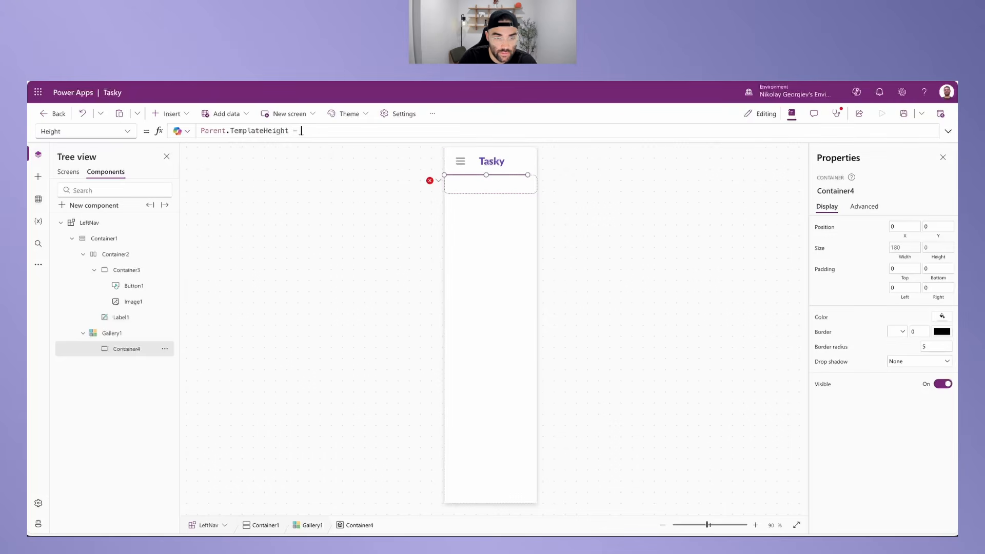
key("Return")
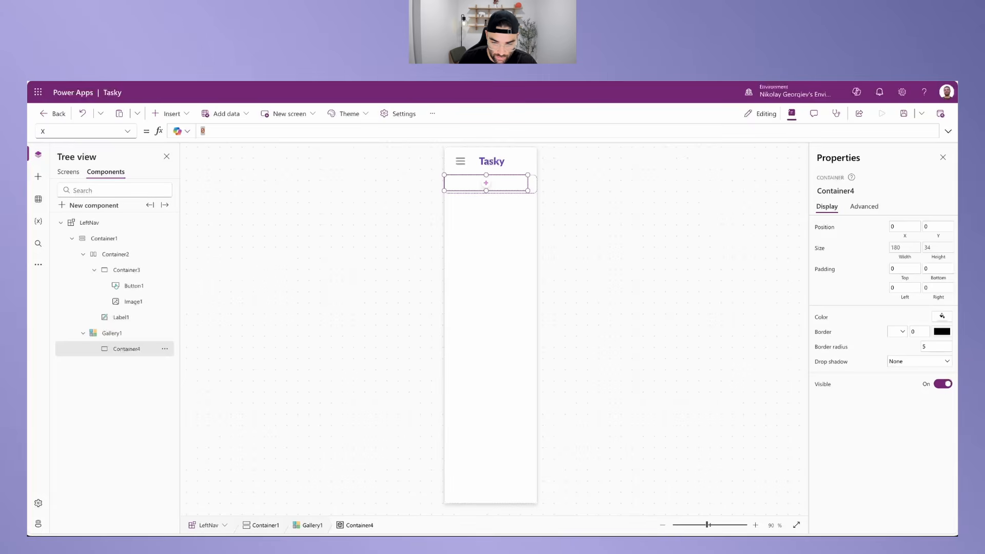
Step: Center Container4 with X set to (Parent.TemplateWidth - Self.Width) / 2 and Y set to (Parent.TemplateHeight - Self.Height) / 2
type("(Parent.TemplateWidth - Self.Width) / 2")
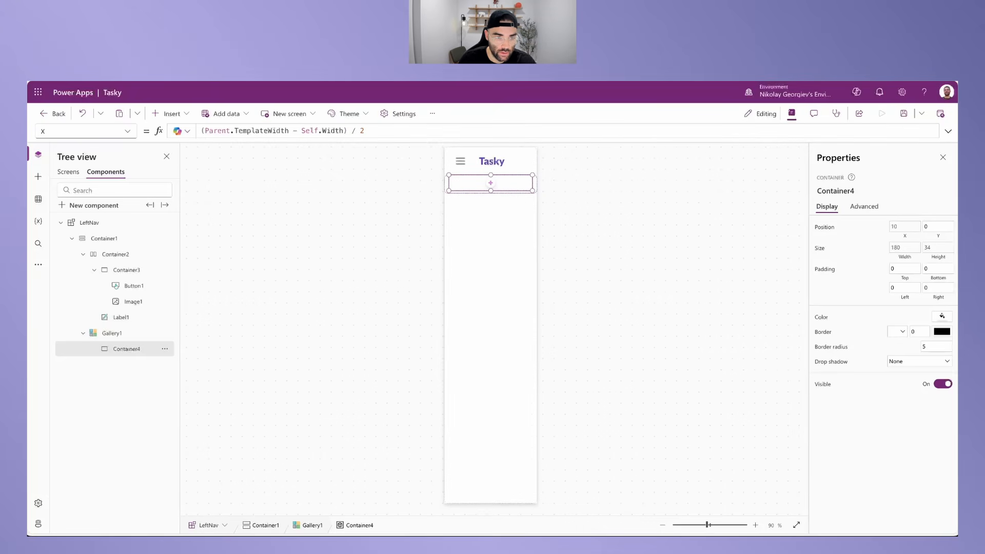
left_click(938, 238)
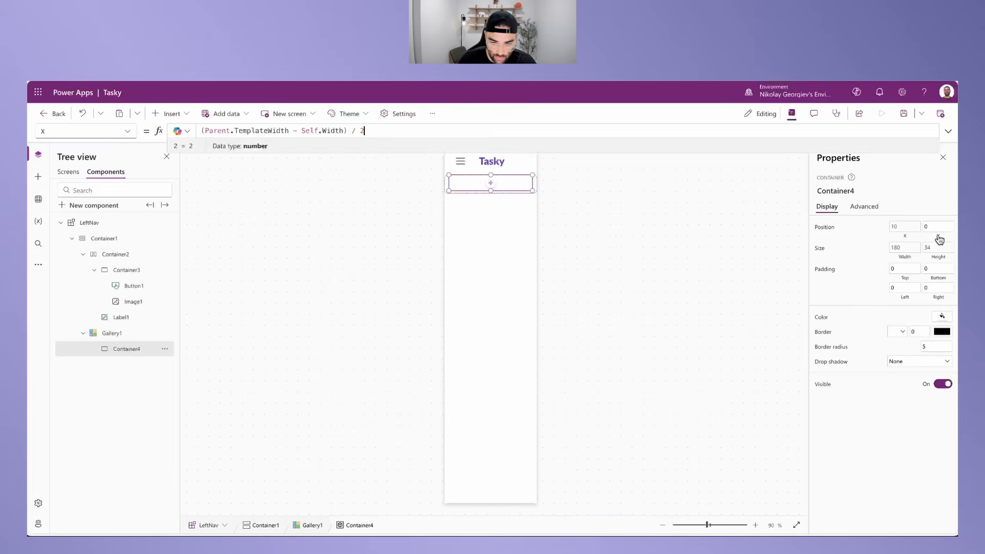
type("(Parent.TemplateHeight - Self.Height) / 2")
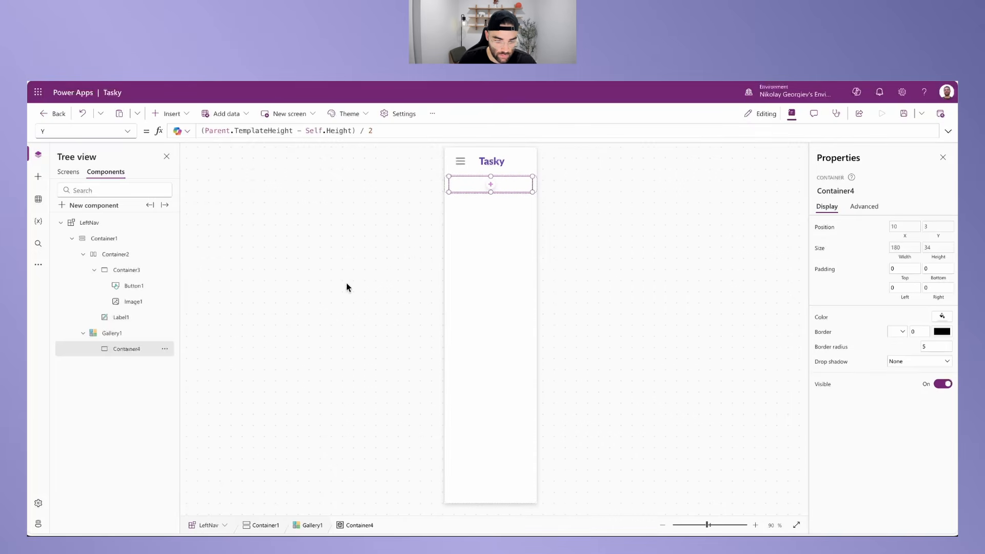
Step: Insert a horizontal container inside Container4
left_click(174, 114)
type("contain")
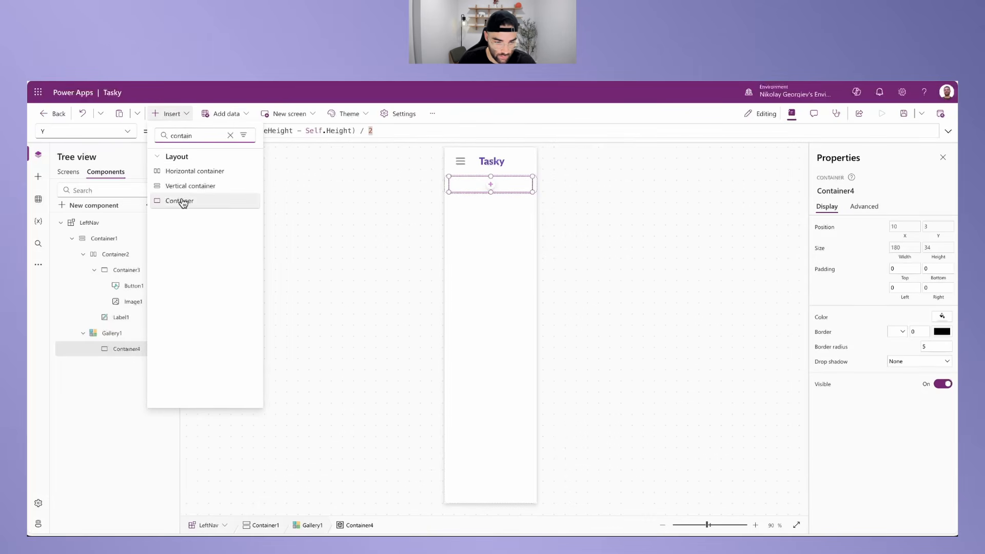
left_click(188, 173)
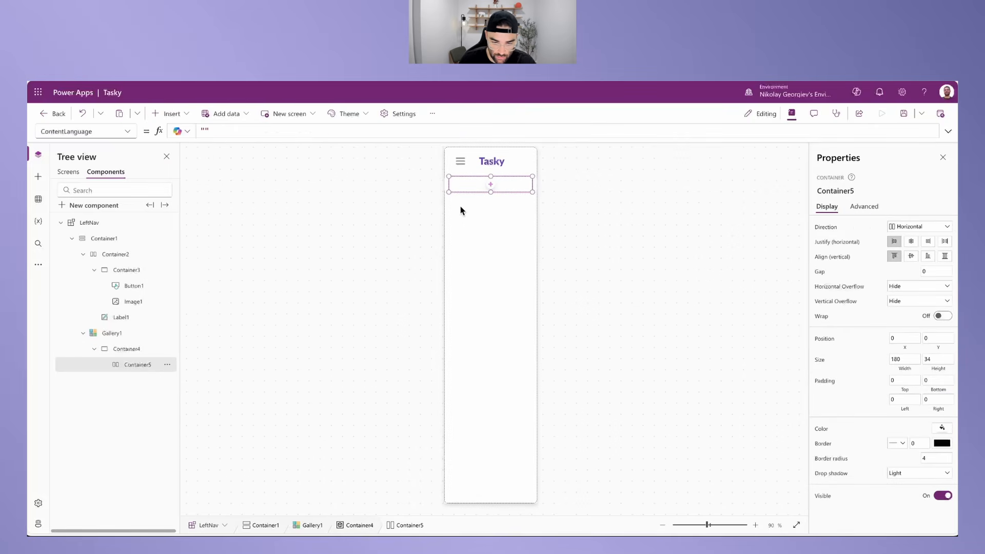
Step: Set Container5's X and Y position to 0
left_click(905, 351)
type("0")
left_click(939, 348)
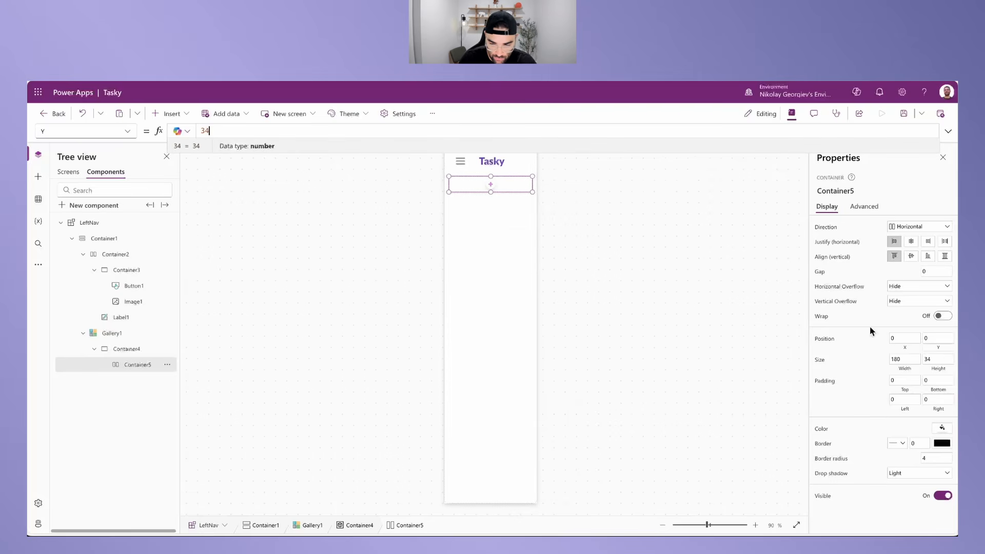
key("BackSpace")
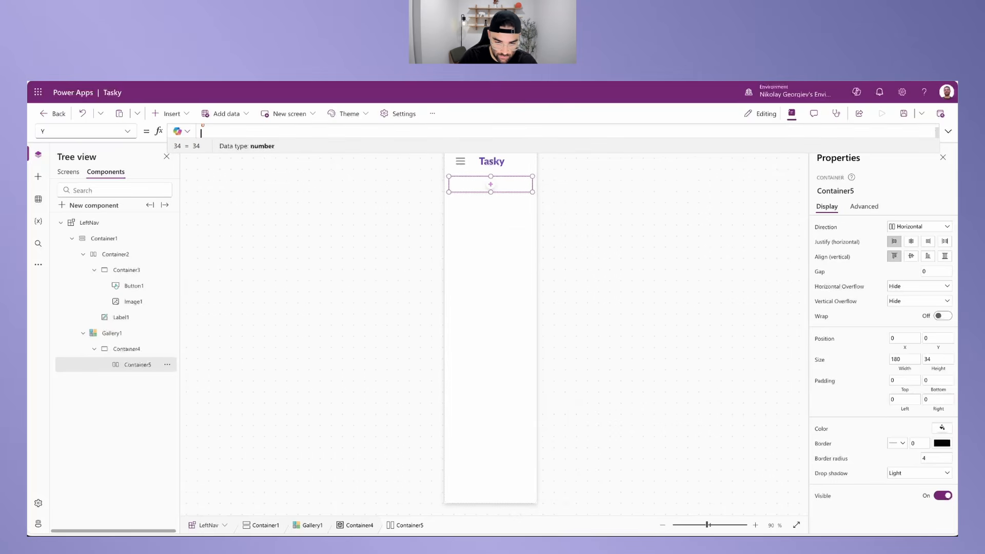
Step: Set Container5's border style and drop shadow to None and its border radius to 0
left_click(897, 445)
left_click(898, 475)
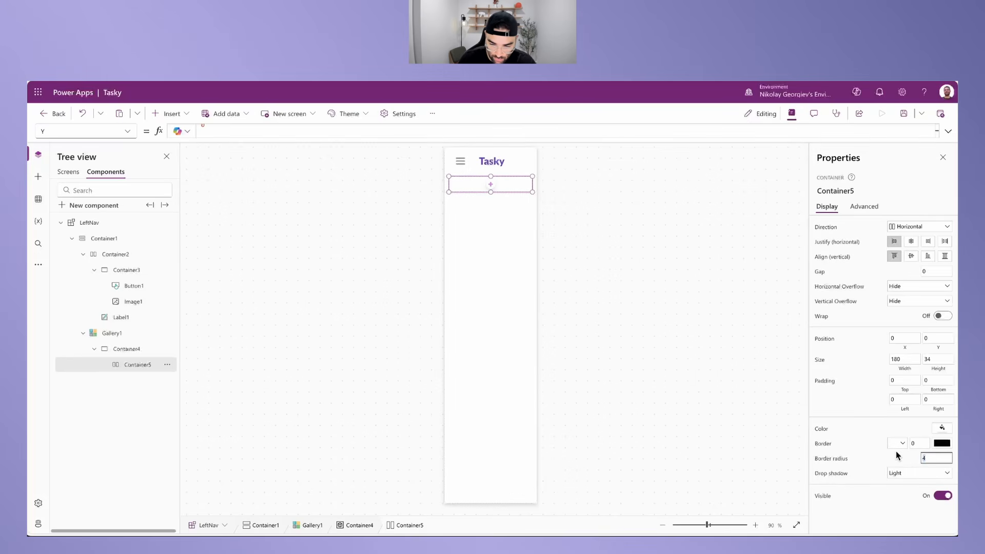
left_click(912, 473)
left_click(905, 395)
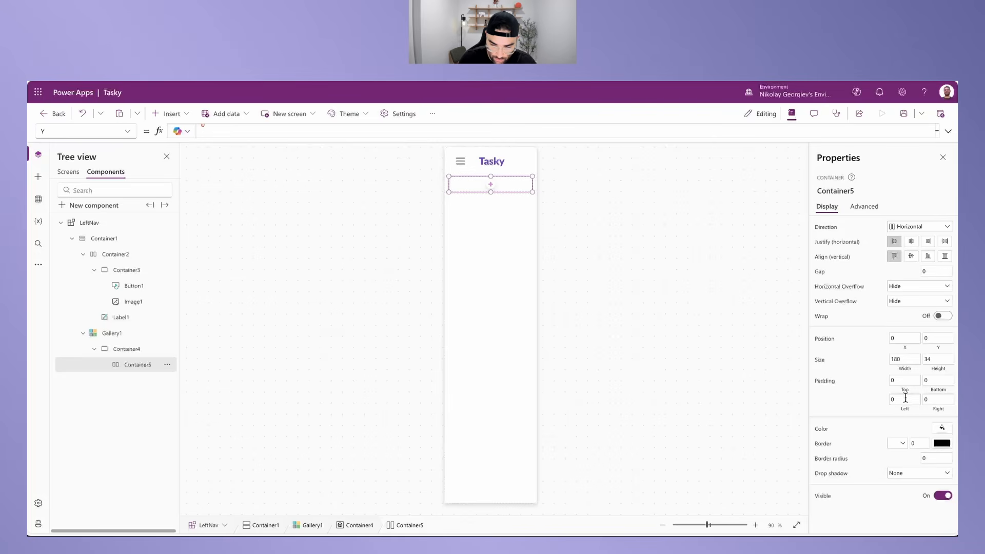
Step: Make Container5 fill its parent by setting its Width to Parent.Width and its Height to Parent.Height
left_click(905, 359)
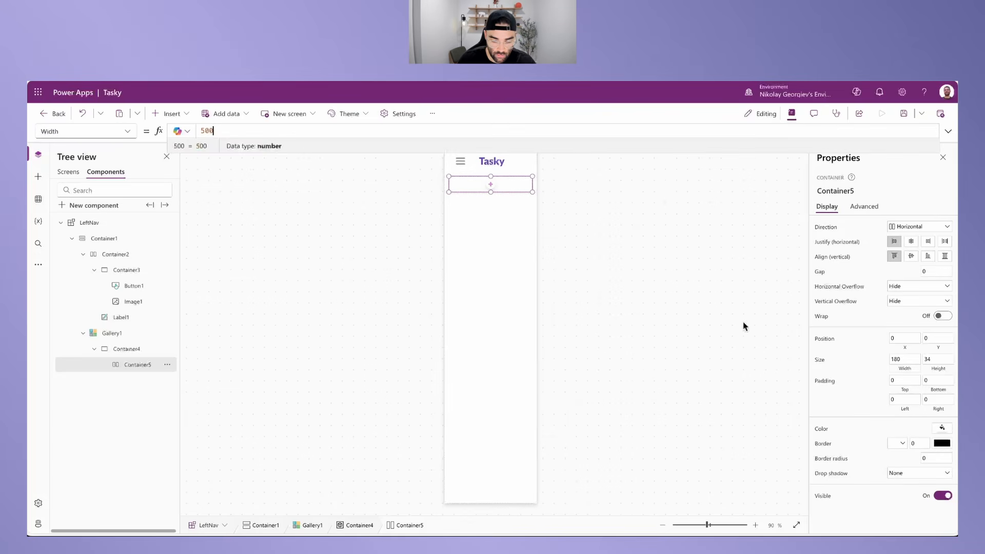
left_click_drag(216, 130, 198, 127)
type("parent")
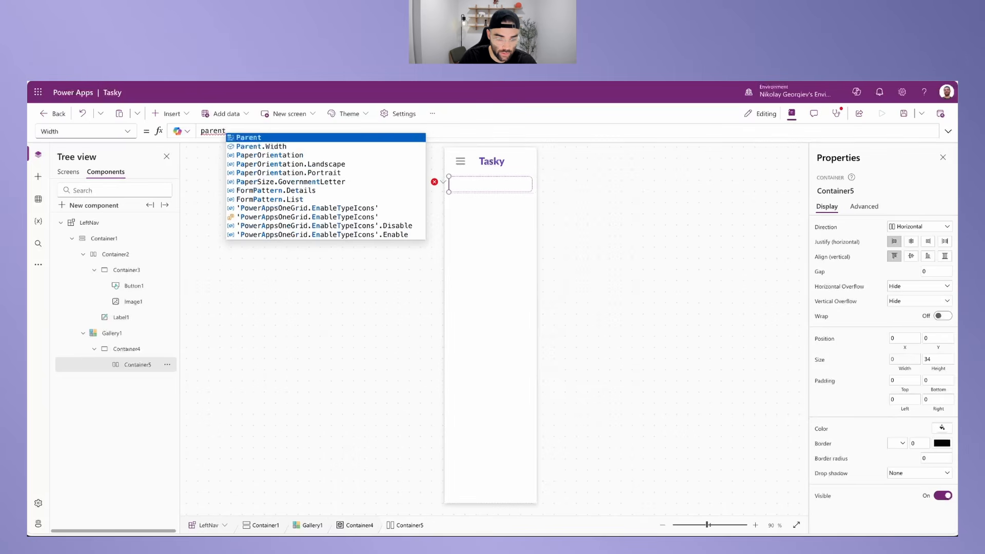
key("Tab")
type(".Width")
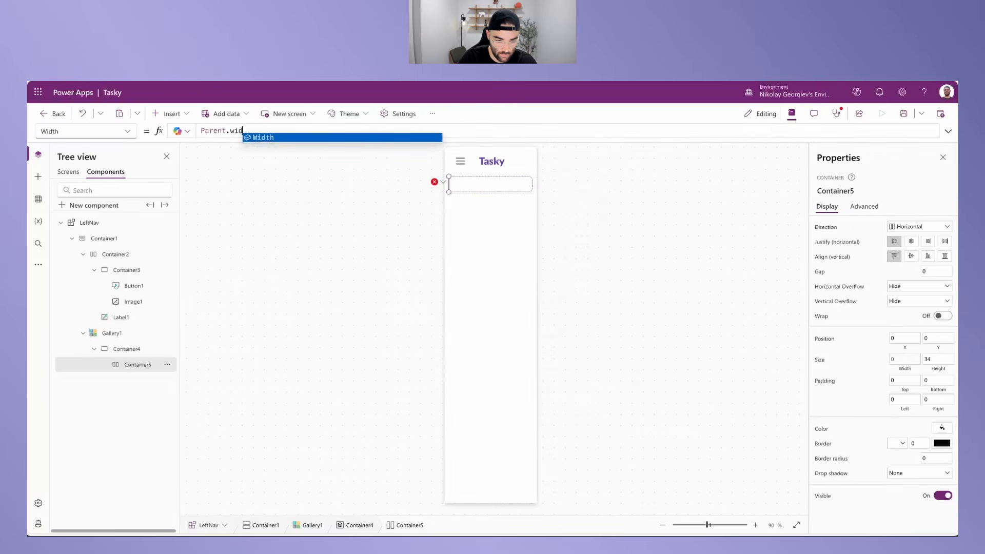
left_click(941, 370)
key("ctrl+a")
type("par")
key("Tab")
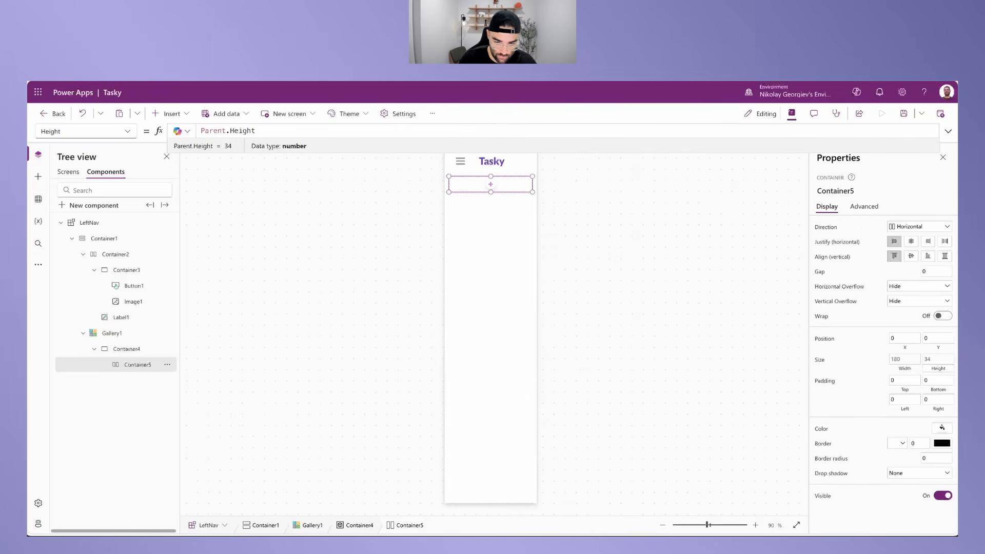
Step: Set Container5 to start justification and middle vertical alignment, and insert an image into it
left_click(894, 242)
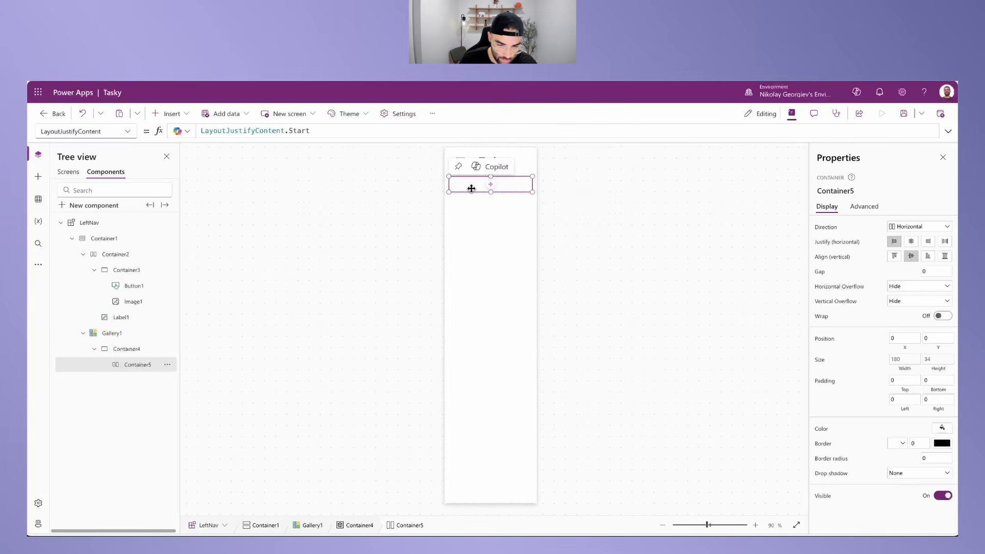
left_click(174, 114)
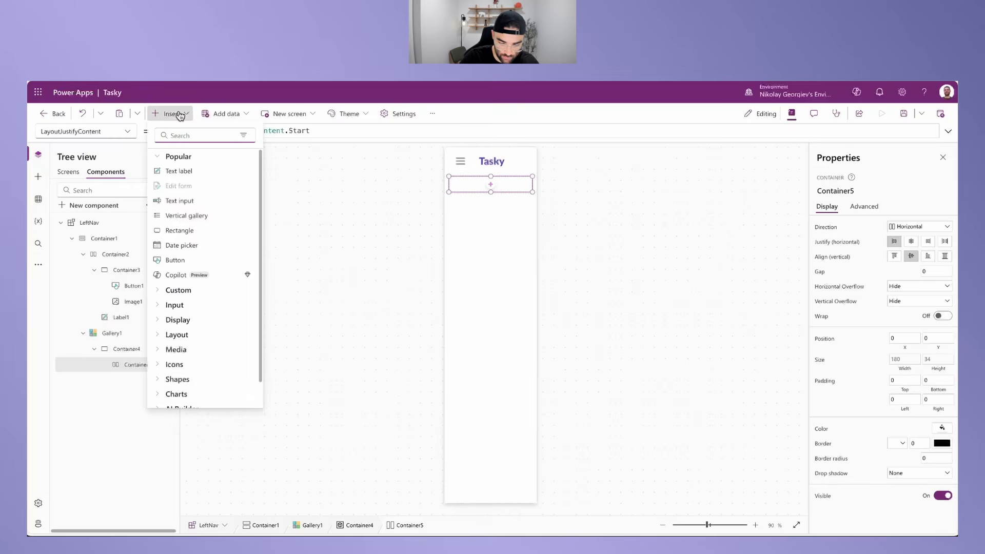
type("img")
key("BackSpace")
type("a")
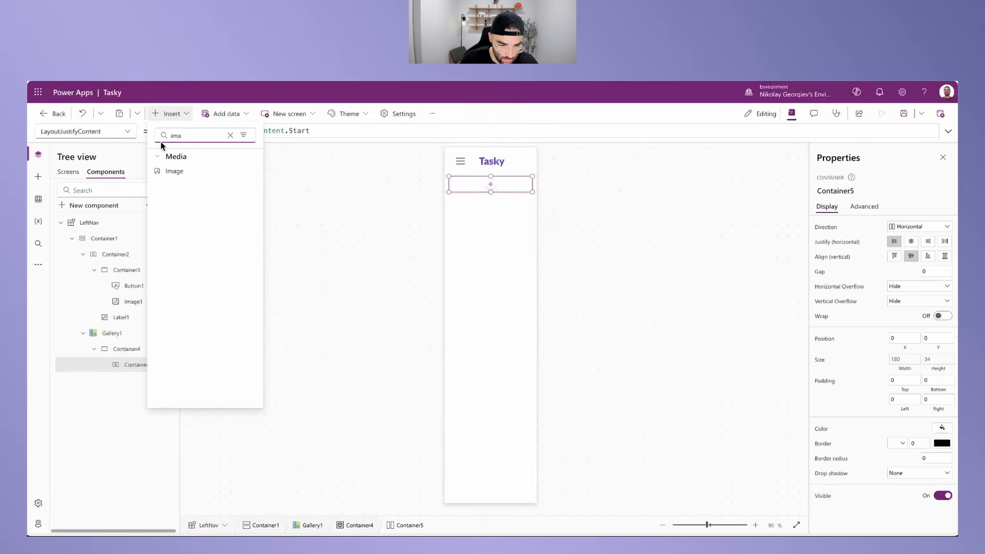
left_click(188, 168)
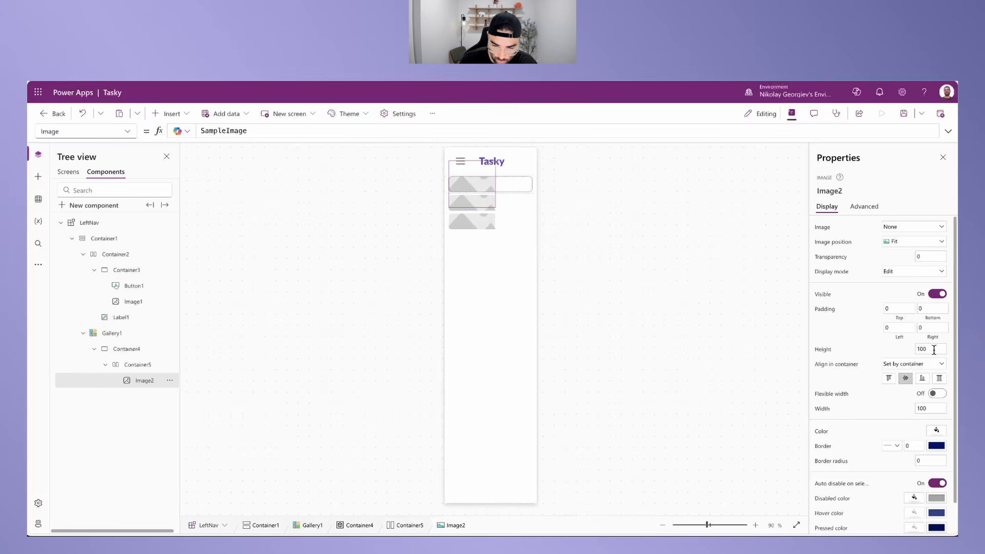
Step: Stretch the new image vertically in its container with a minimum height of 0
left_click(941, 380)
left_click_drag(936, 352, 895, 347)
type("0")
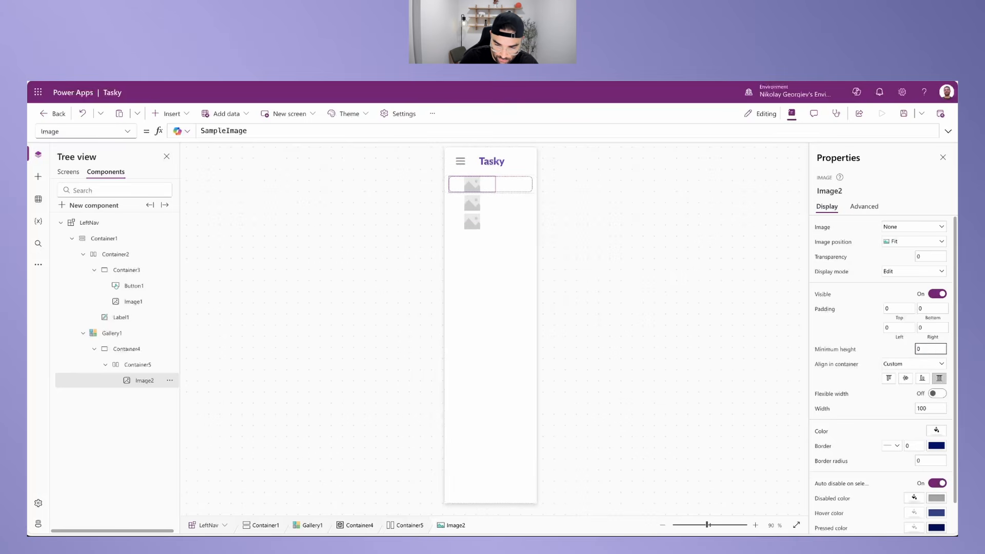
Step: Set the image's width to 50 and its source to the item's SVG icon, with currentColor substituted by theme text colors according to the active screen
left_click_drag(936, 408, 913, 411)
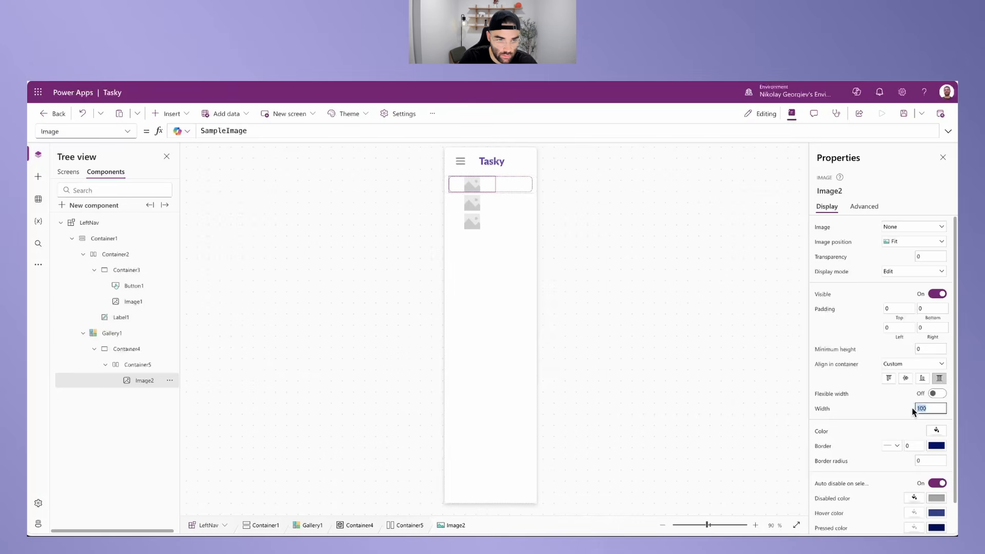
type("50")
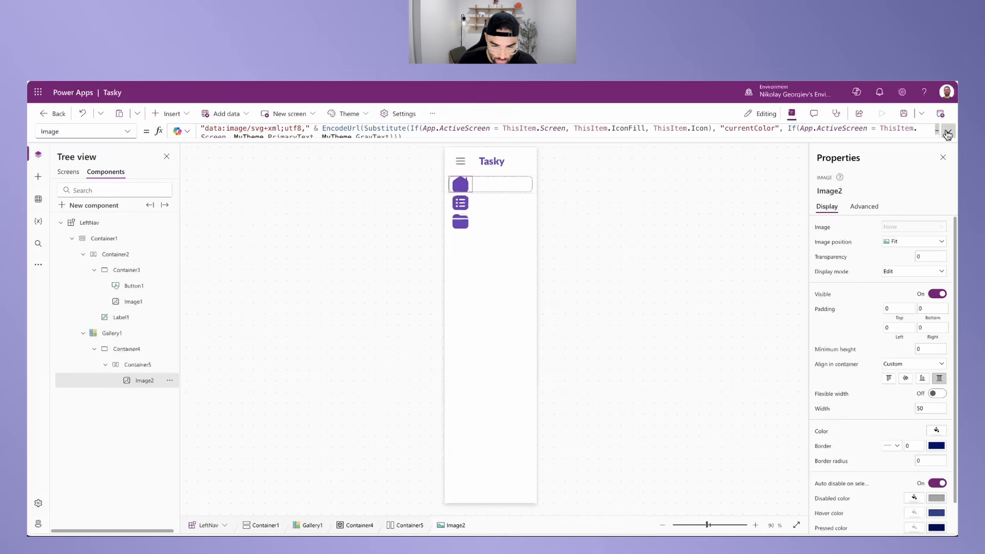
left_click(225, 133)
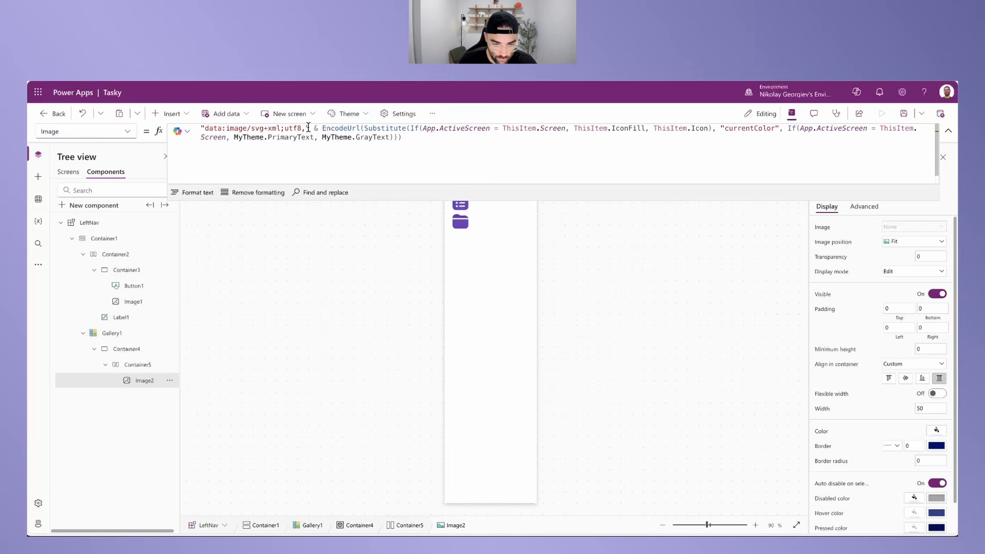
Step: Examine the image formula's SVG data prefix, EncodeUrl and Substitute calls, and the active-screen conditions that choose the icon and color
left_click_drag(308, 128, 201, 128)
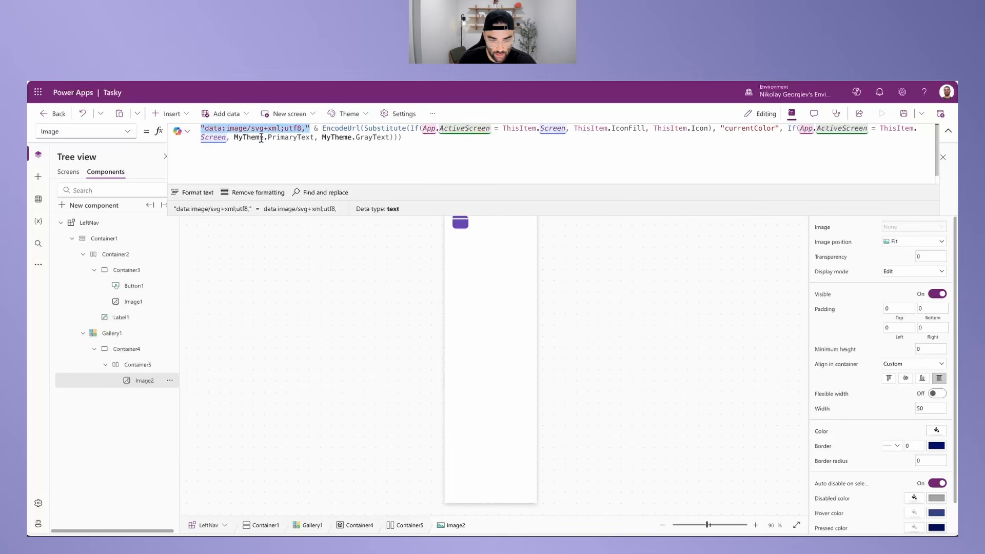
double_click(325, 128)
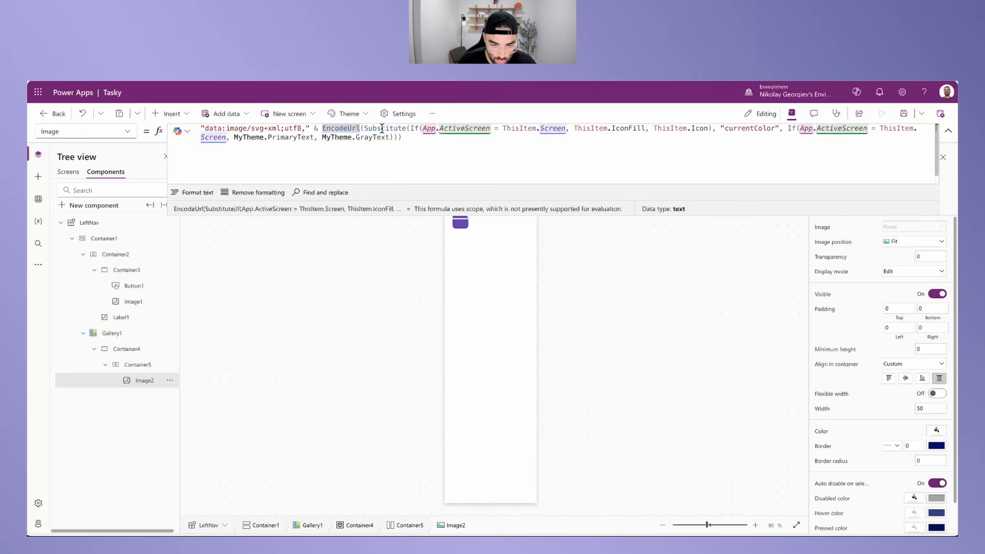
left_click_drag(411, 128, 490, 129)
left_click(467, 138)
left_click_drag(423, 128, 567, 128)
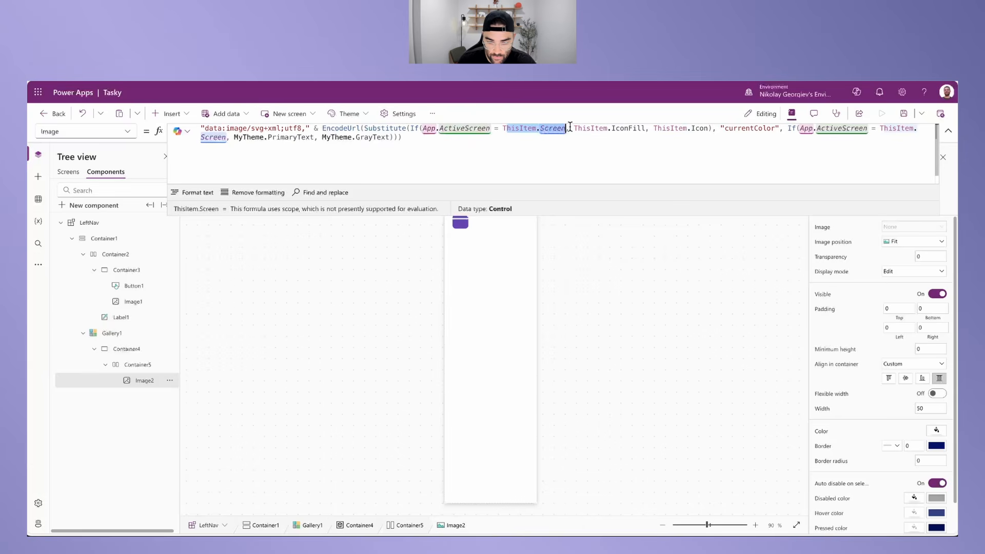
double_click(637, 128)
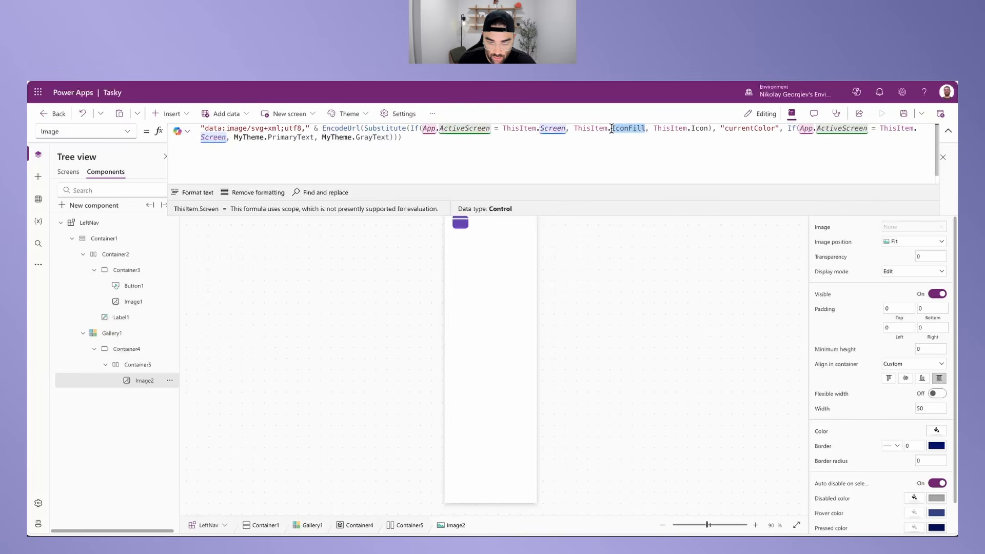
left_click_drag(657, 128, 706, 128)
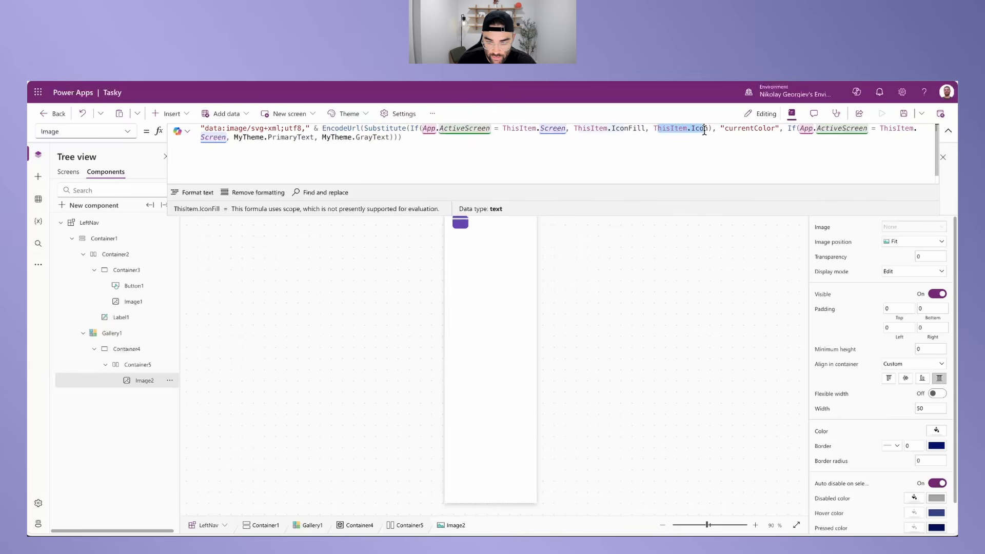
double_click(706, 128)
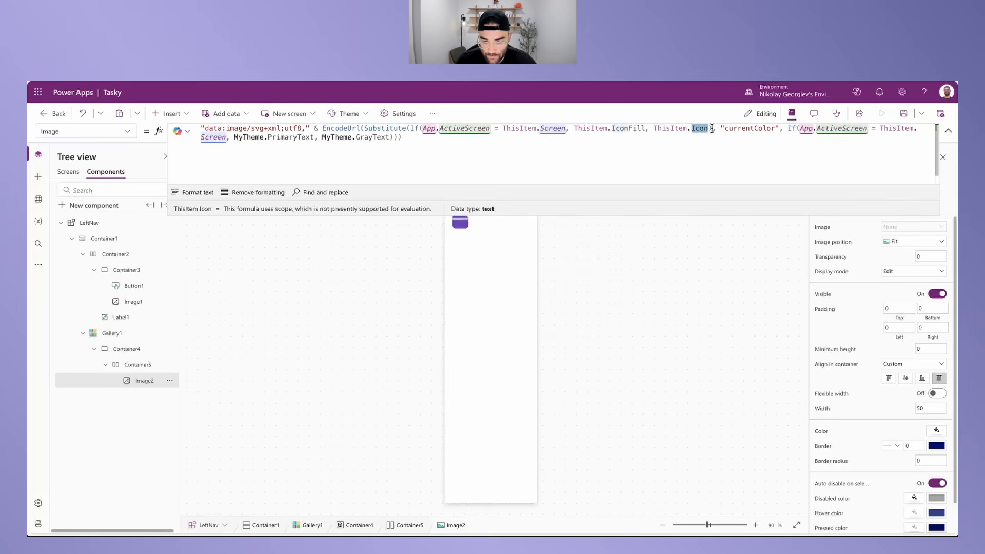
left_click_drag(725, 128, 411, 129)
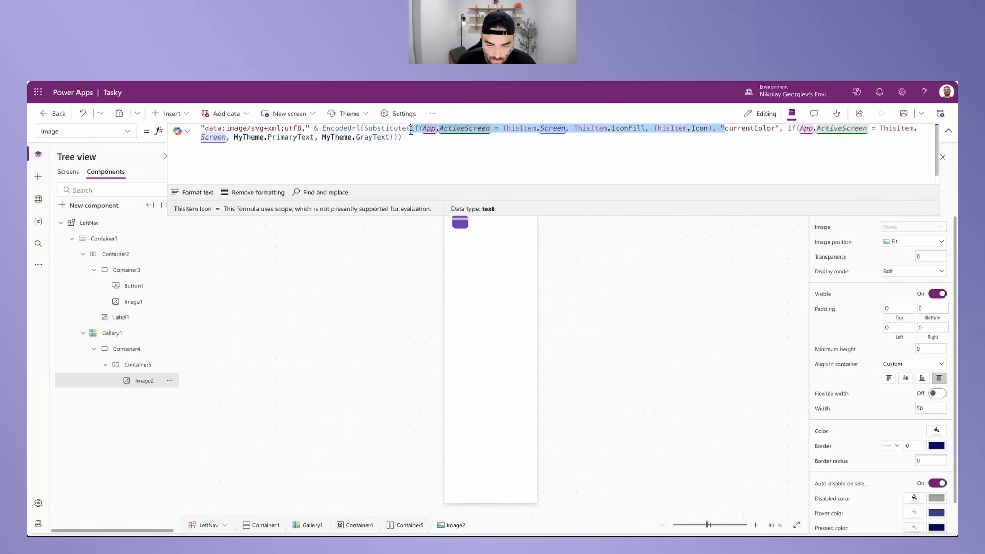
left_click_drag(721, 129, 779, 128)
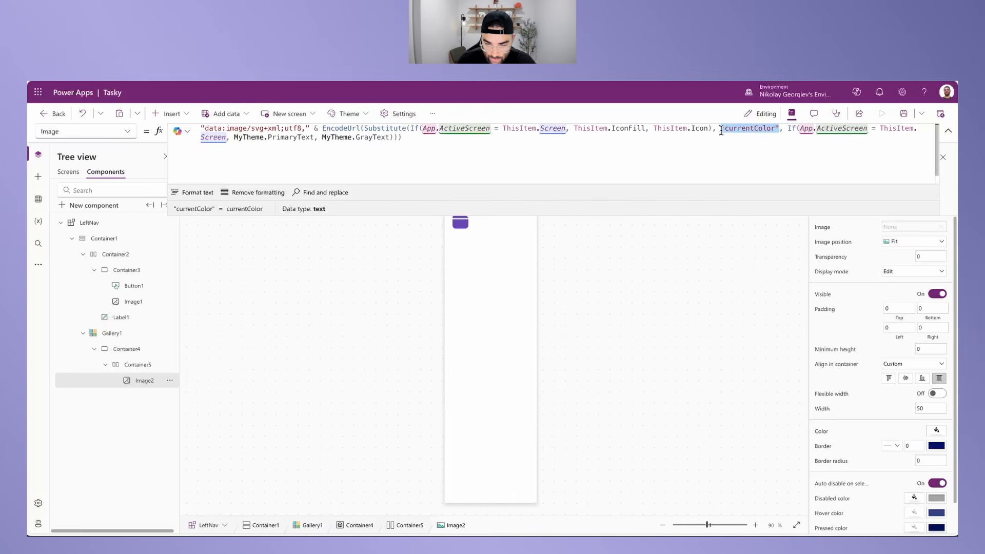
left_click(804, 132)
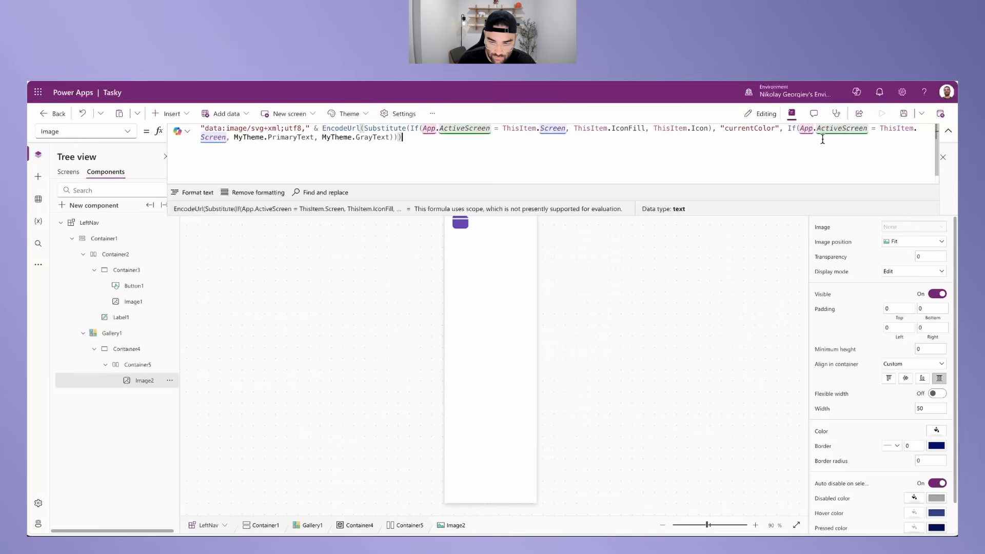
left_click(948, 131)
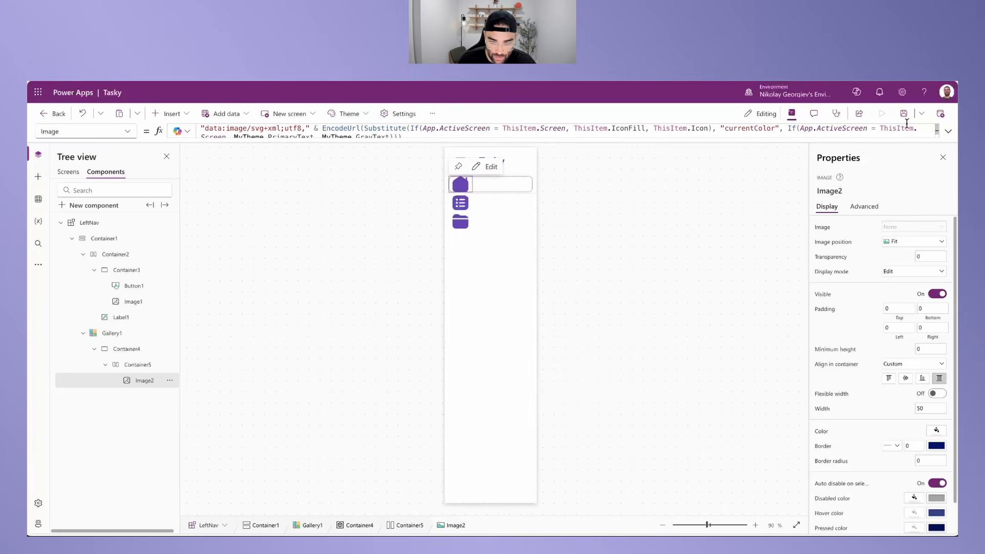
left_click(948, 131)
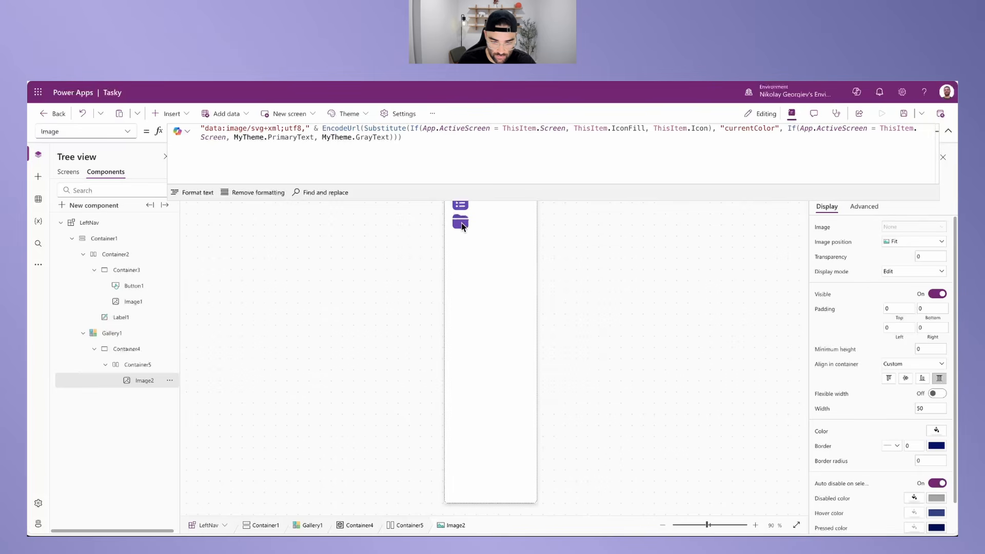
left_click(948, 130)
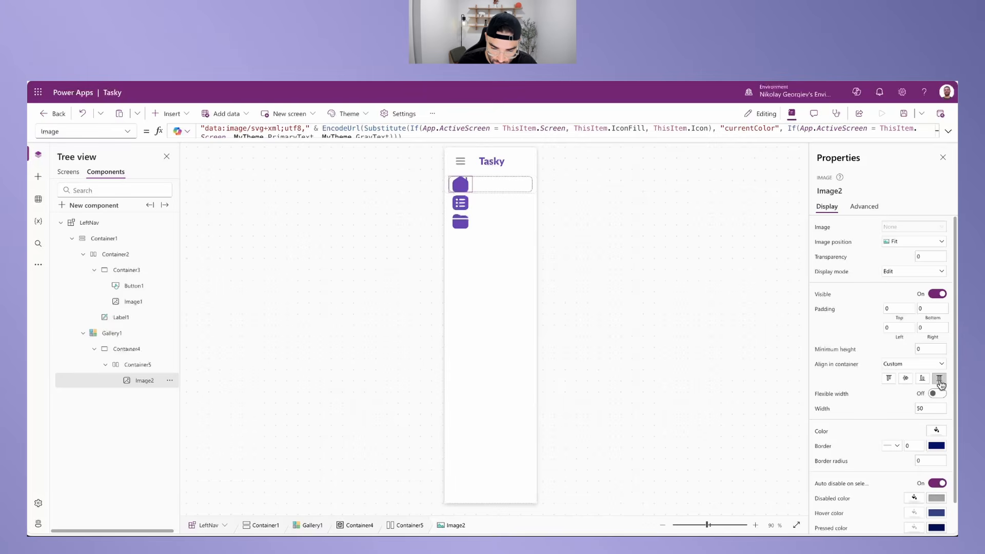
Step: Align the gallery image to the middle of its container and set its height to 25
left_click(905, 380)
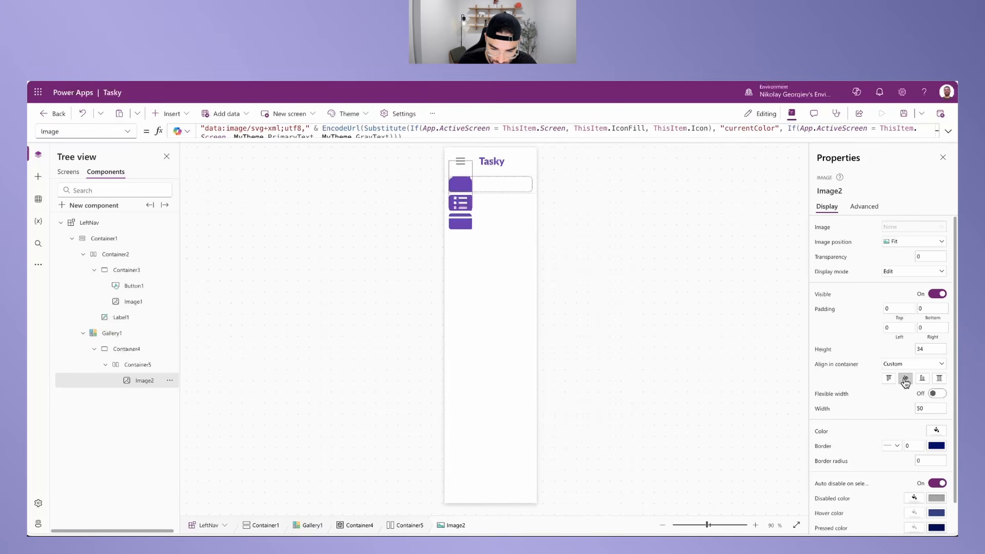
left_click(933, 349)
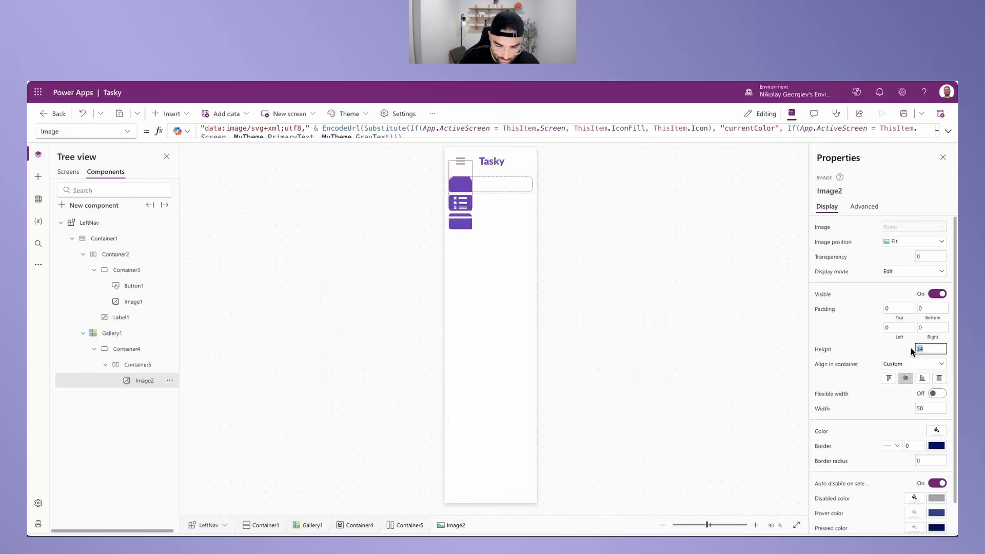
type("25")
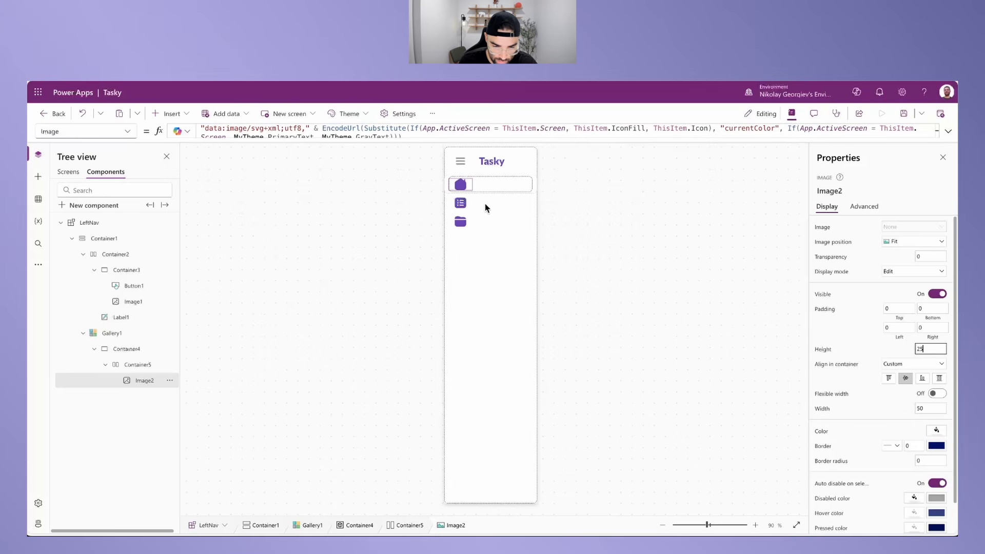
Step: Insert a text label beside the icon in Container5 and set its text to ThisItem.Name
left_click(134, 365)
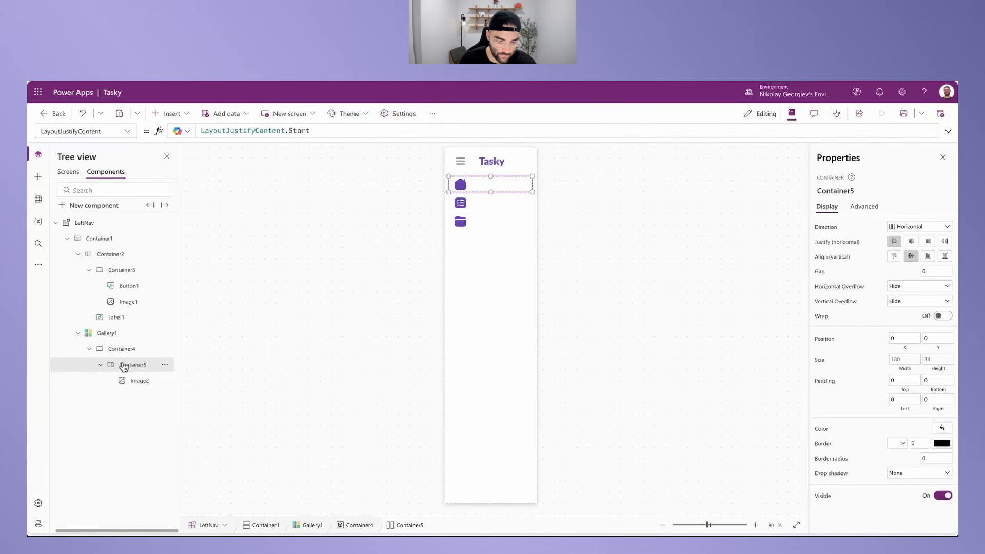
left_click(169, 116)
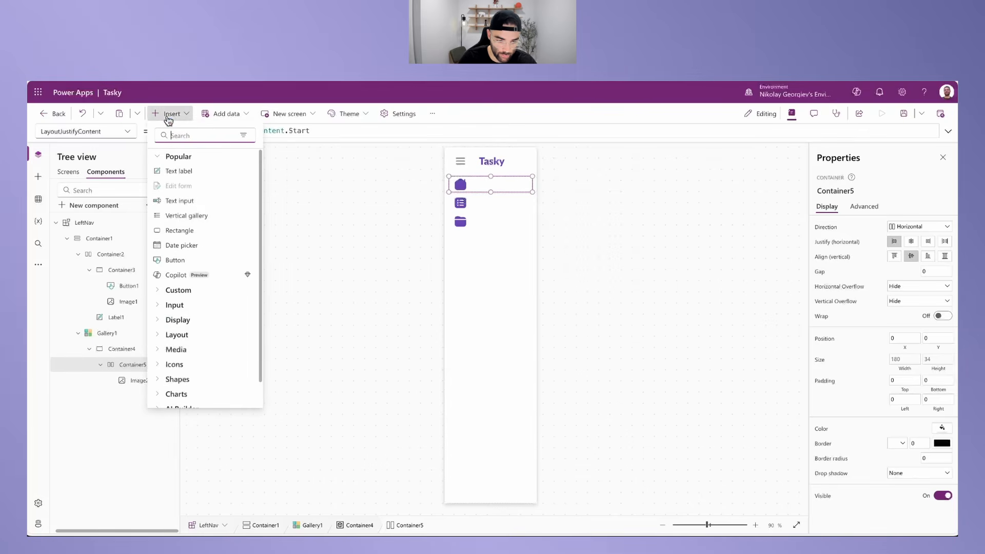
left_click(186, 171)
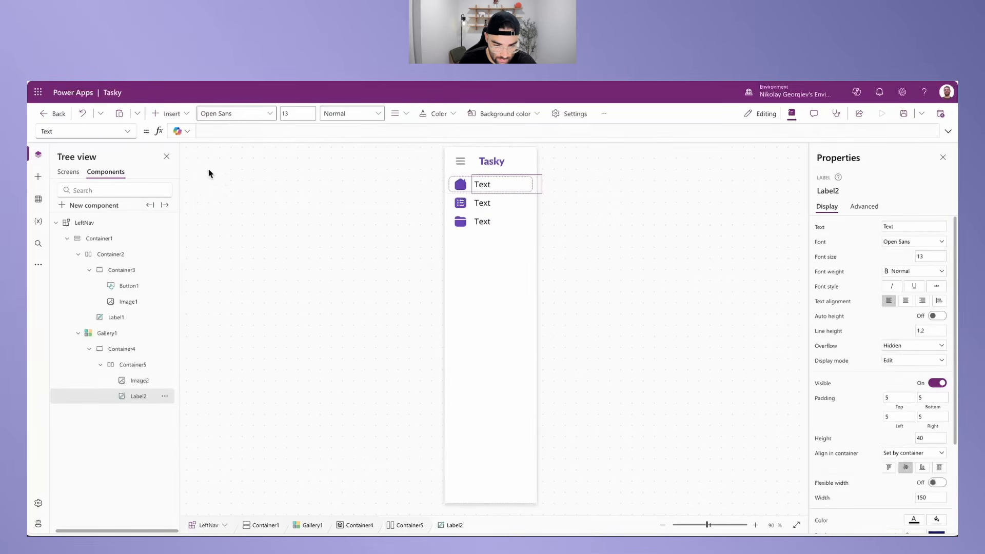
left_click(901, 227)
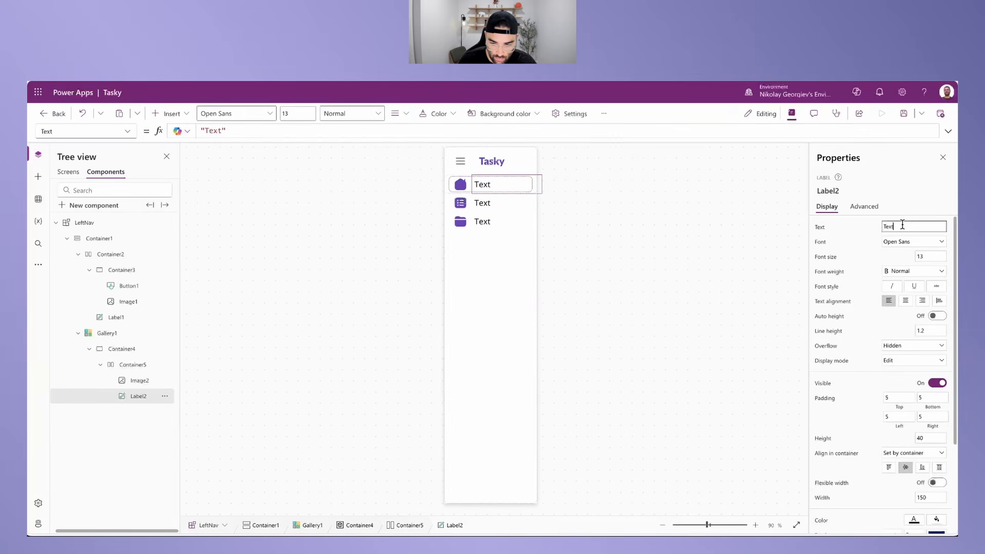
left_click_drag(317, 129, 162, 130)
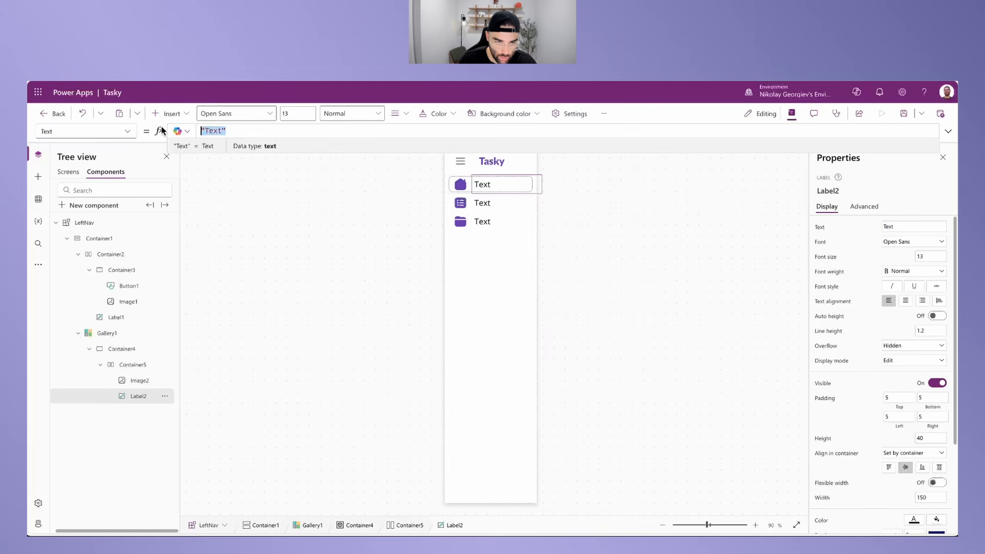
type("ThisItem.Name")
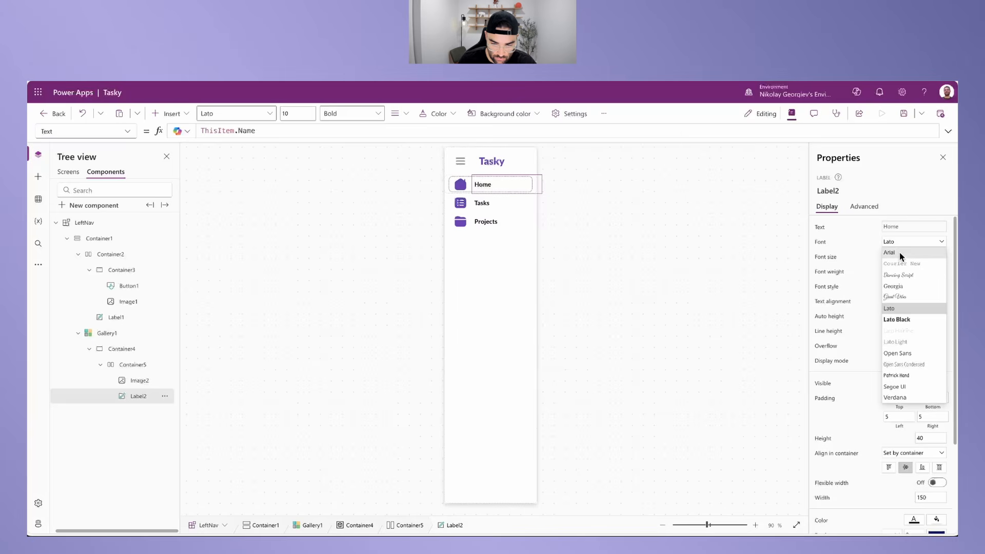
Step: Format the gallery label in Lato, size 10, with bold weight
left_click(872, 259)
left_click(909, 275)
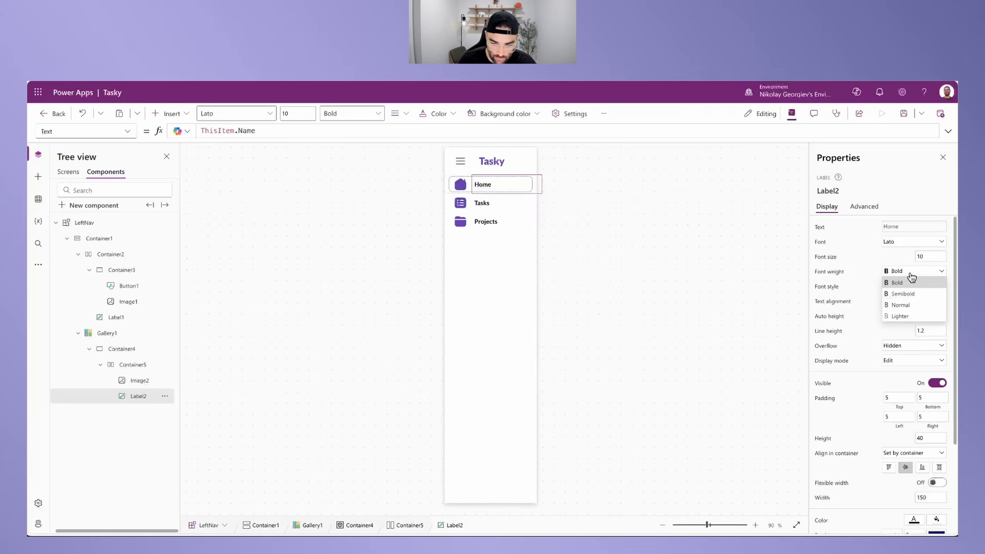
left_click(894, 261)
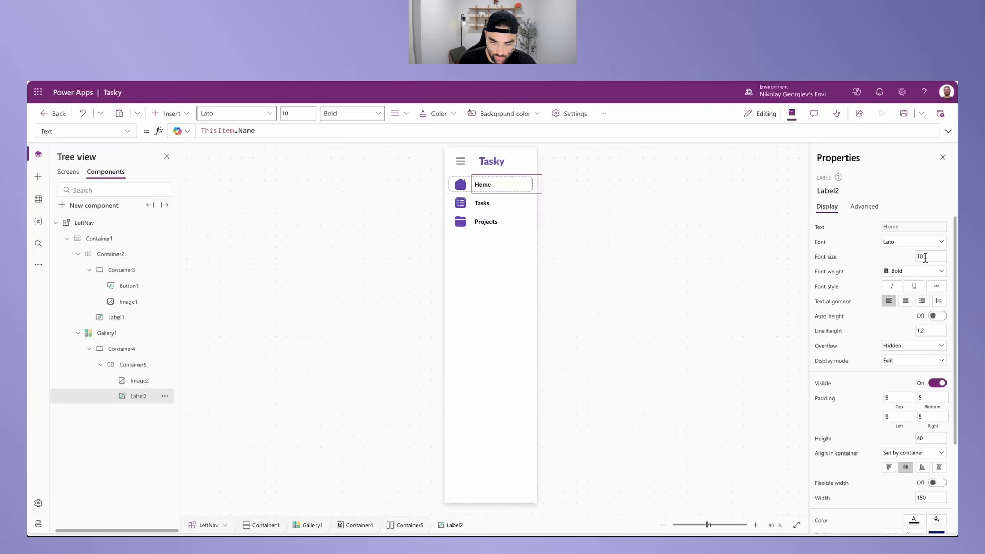
Step: Make the label fill Container5 with flexible width, minimum width 0, stretched vertical alignment and minimum height 0
left_click(937, 484)
left_click(923, 512)
type("0")
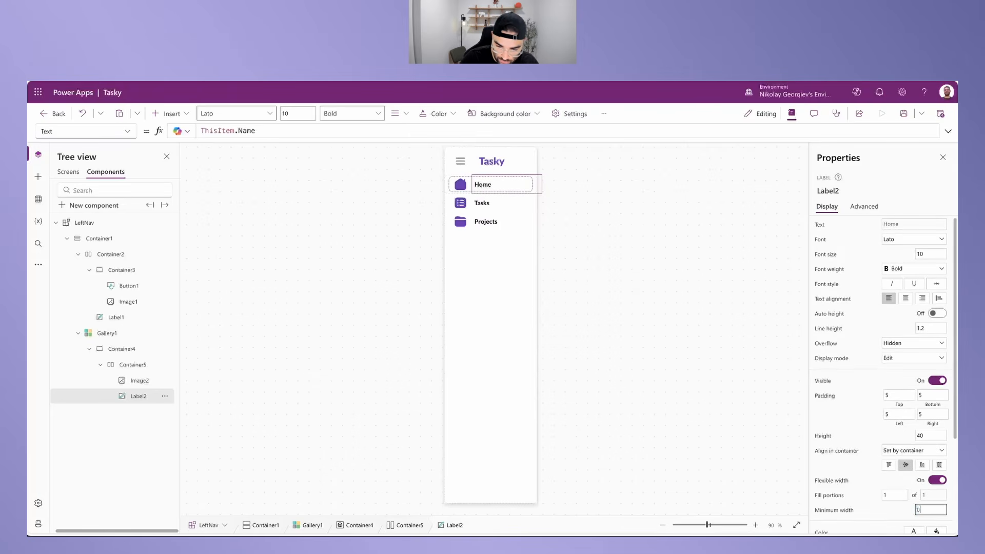
left_click(940, 465)
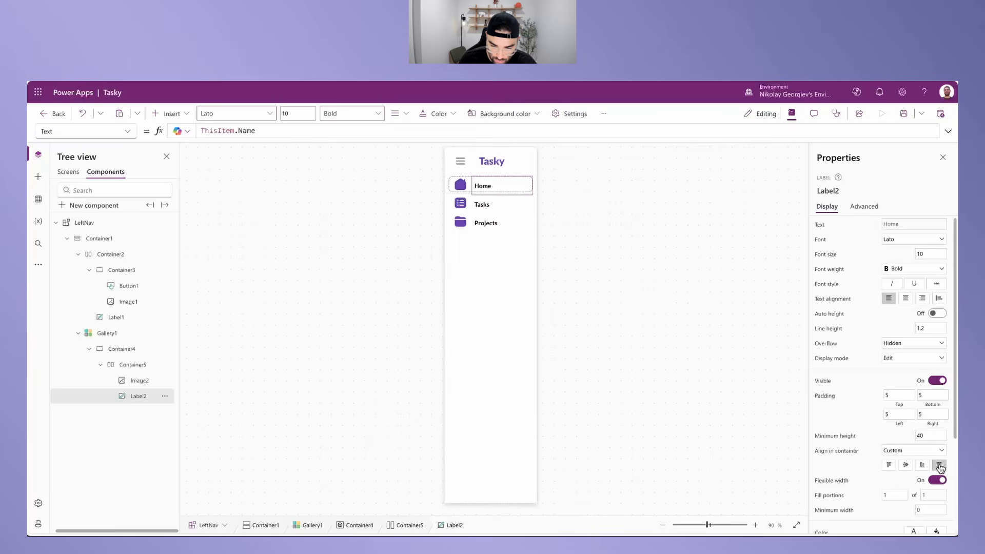
type("0")
scroll(882, 359, "down", 3)
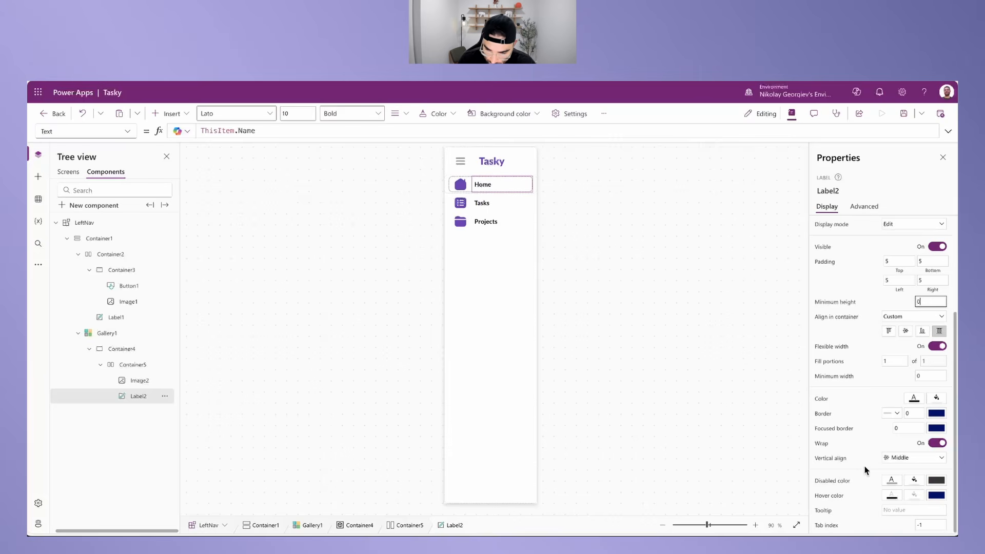
scroll(845, 436, "up", 3)
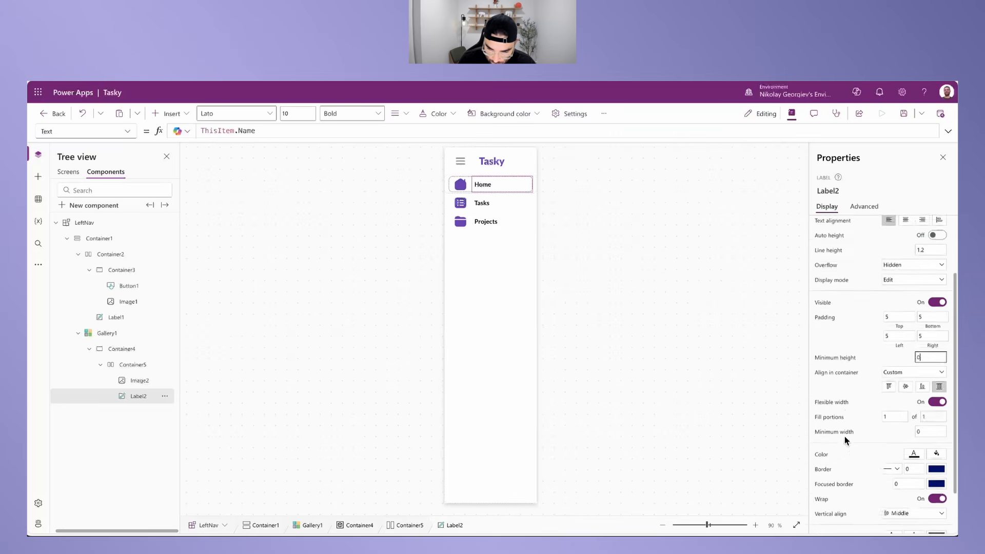
Step: Set the gallery label's Visible property to varMenuOpen and test it by toggling the hamburger menu
left_click(824, 384)
double_click(213, 130)
type("varMenuOpen")
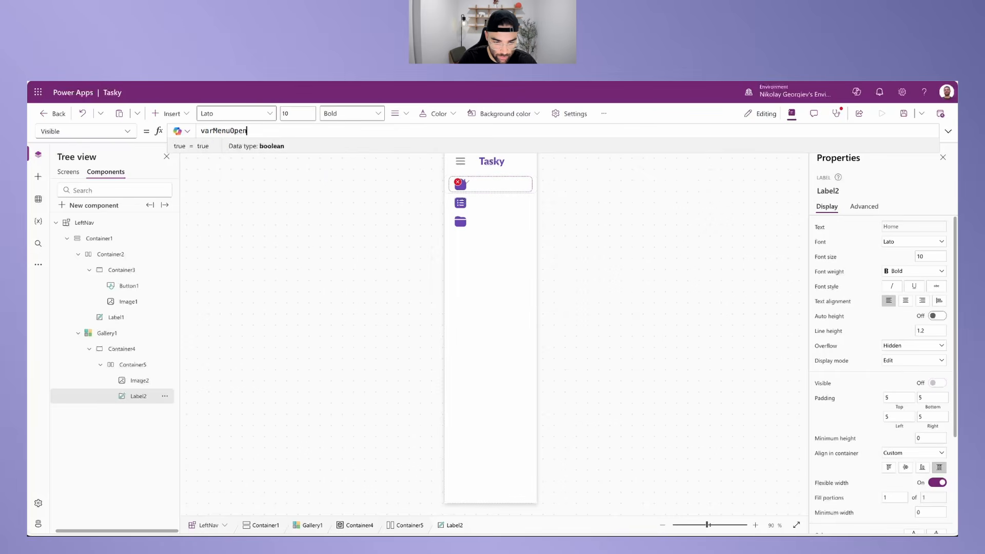
left_click(335, 237)
left_click(460, 161, "alt")
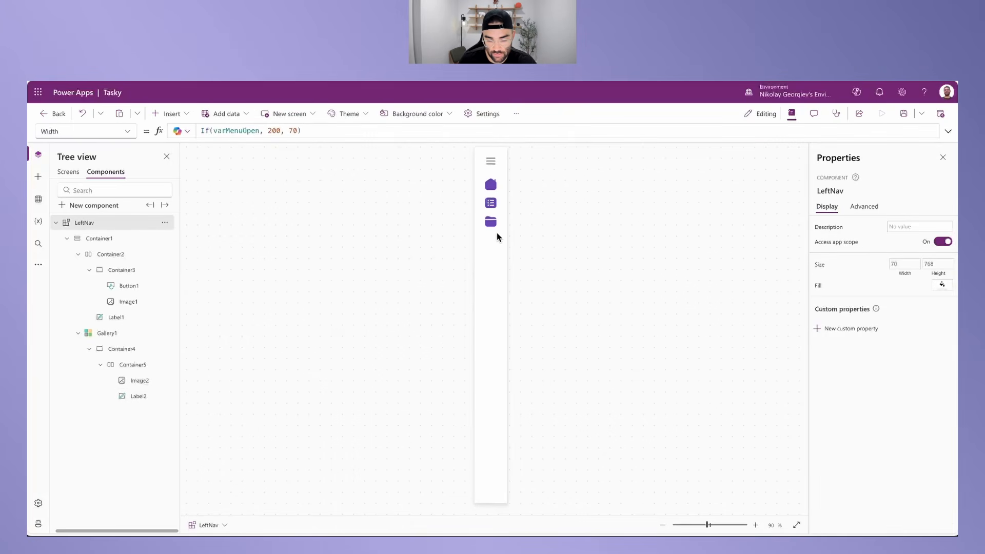
Step: Set the gallery label's Color to If(App.ActiveScreen = ThisItem.Screen, MyTheme.Primary, MyTheme.Gray)
left_click(484, 187)
scroll(888, 465, "down", 3)
left_click(819, 425)
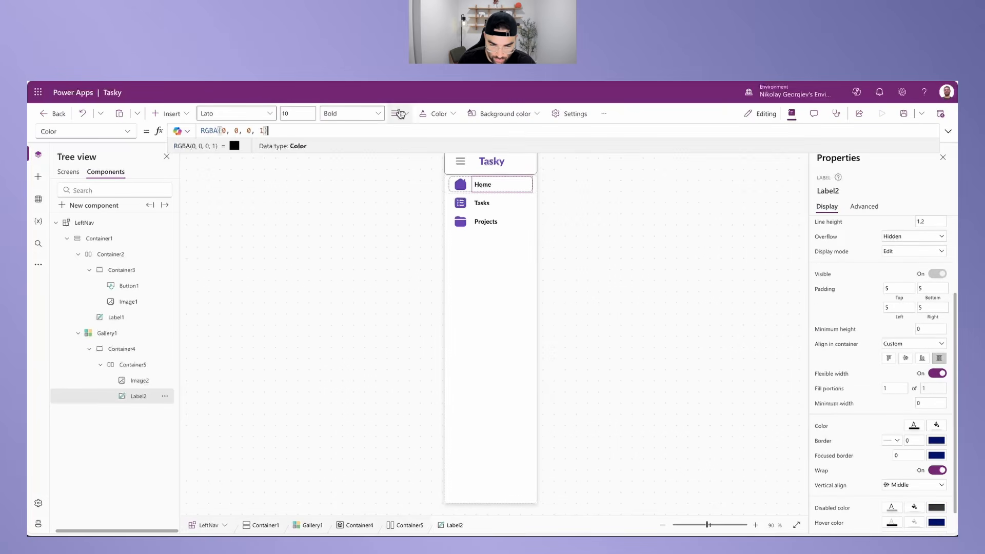
left_click(277, 131)
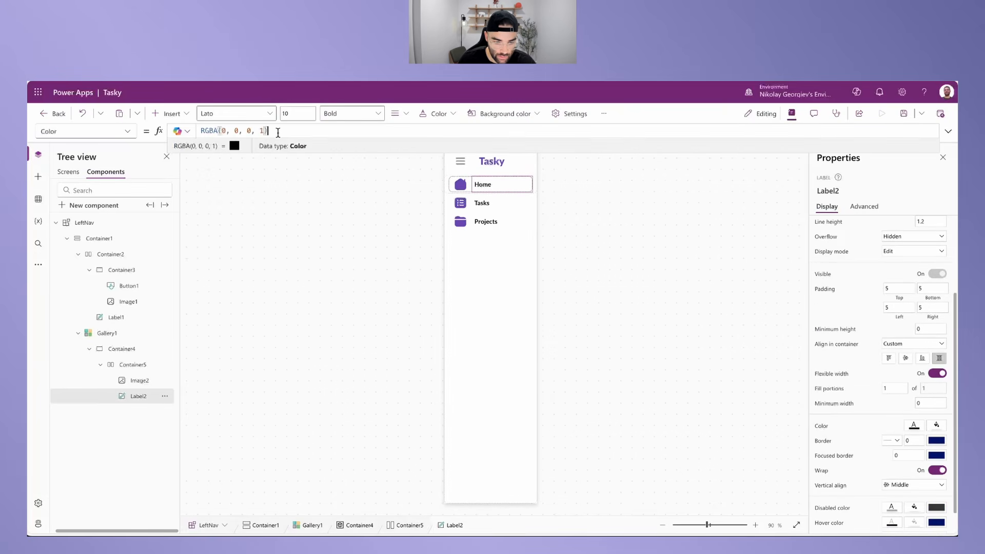
key("ctrl+a")
type("If(App.ActiveScreen = ThisItem.Screen, MyTheme.Primary, MyTheme.Gray)")
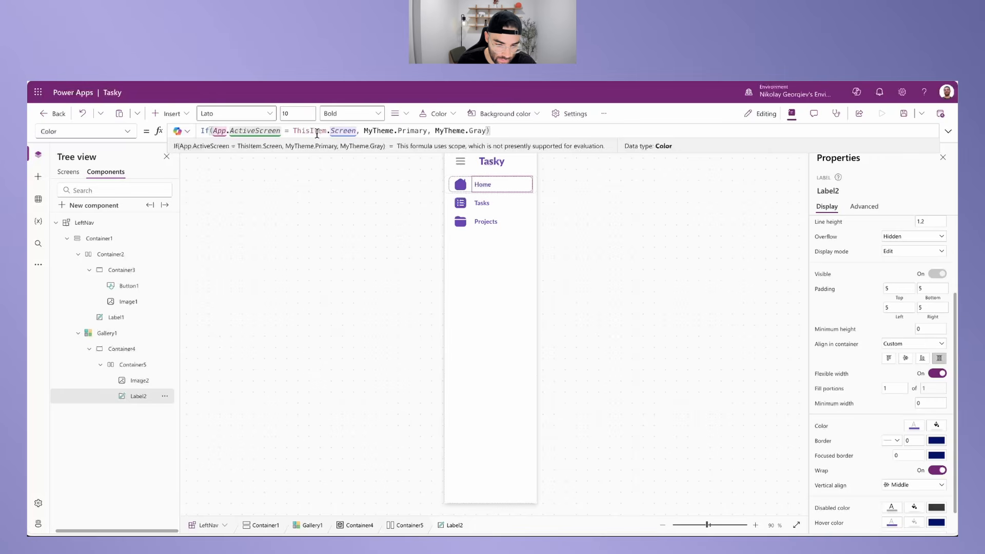
left_click_drag(365, 131, 486, 130)
left_click(497, 131)
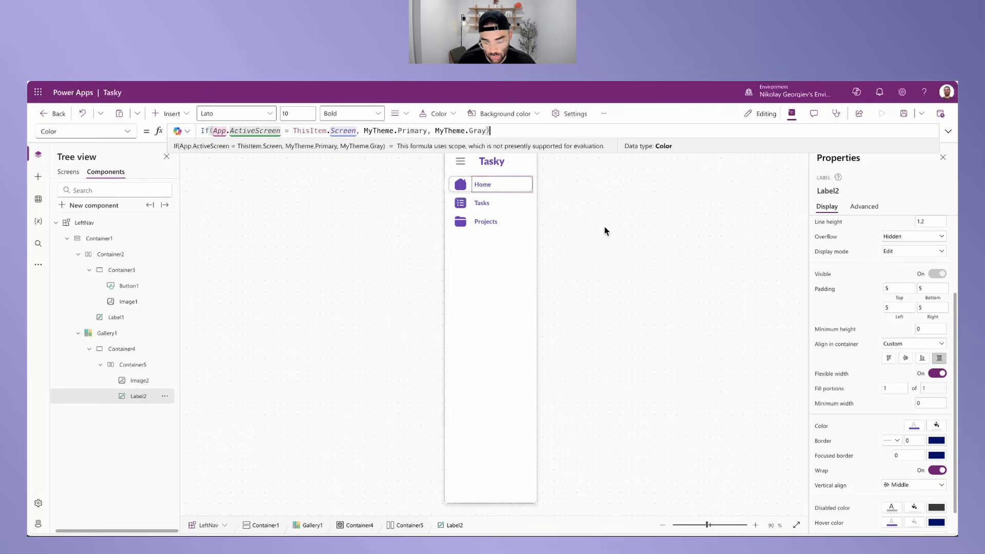
Step: Insert a button into Container4 and position it at X 0, Y 0
left_click(129, 350)
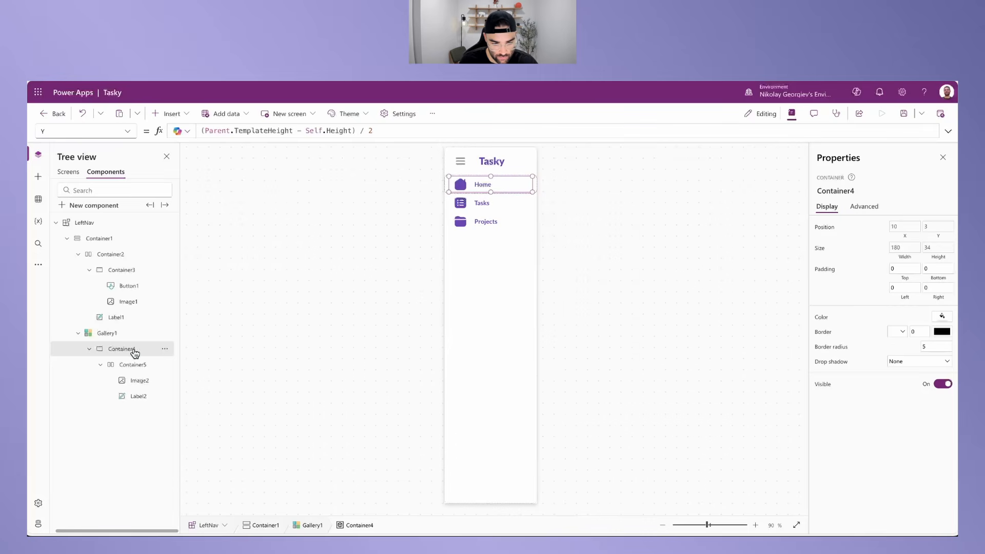
left_click(174, 113)
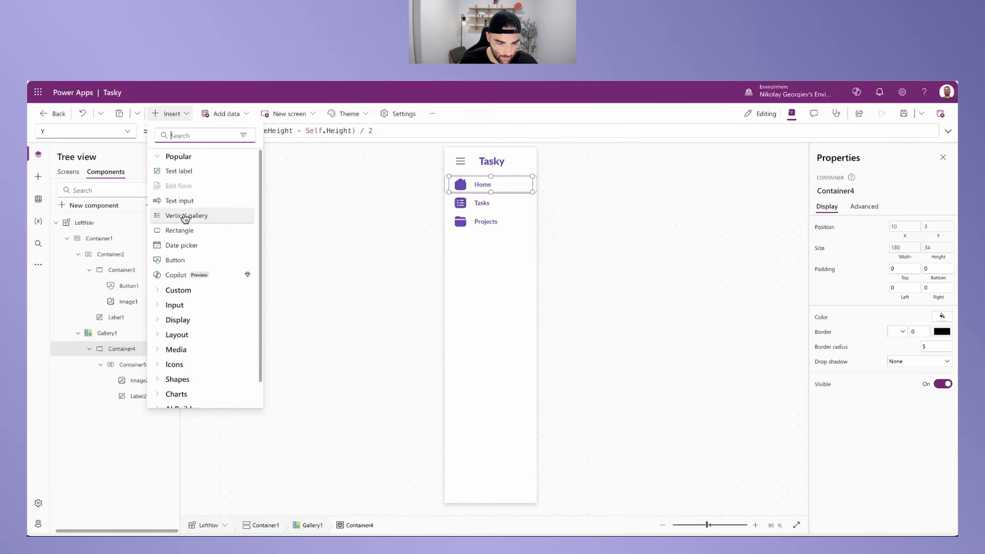
left_click(183, 261)
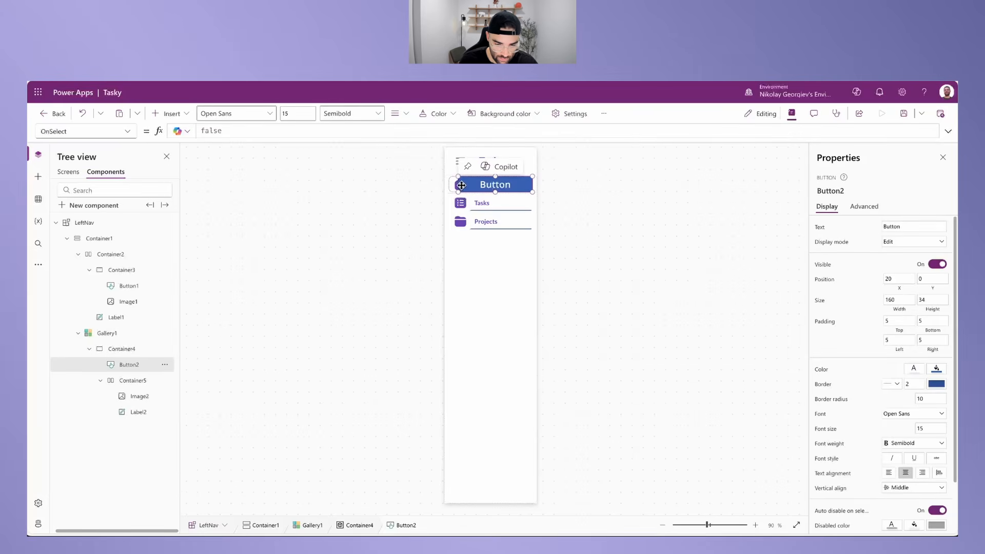
left_click_drag(457, 176, 445, 178)
left_click(906, 290)
left_click(926, 289)
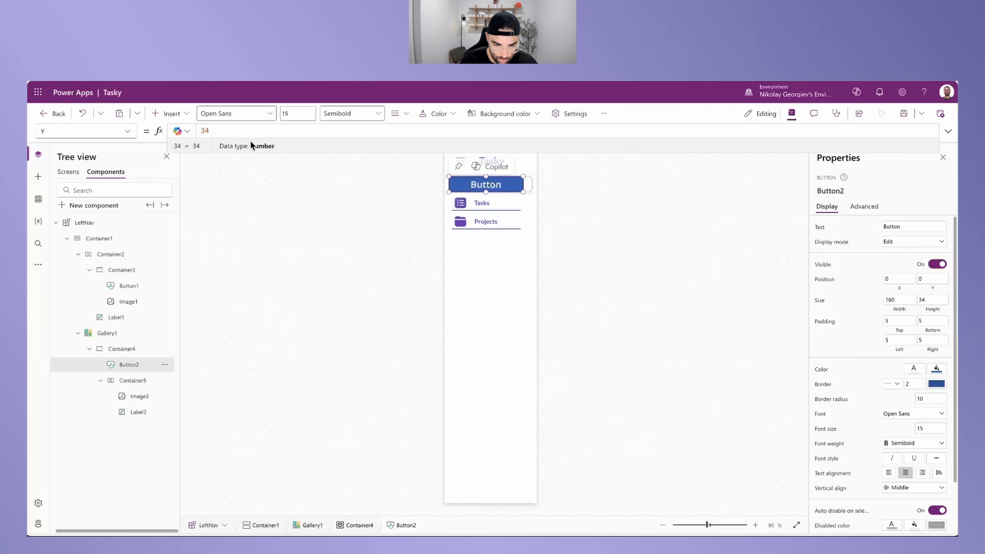
type("0")
Step: Remove the new button's border line, set its border radius to 0 and clear its text
left_click(893, 384)
left_click(889, 417)
left_click(922, 400)
type("0")
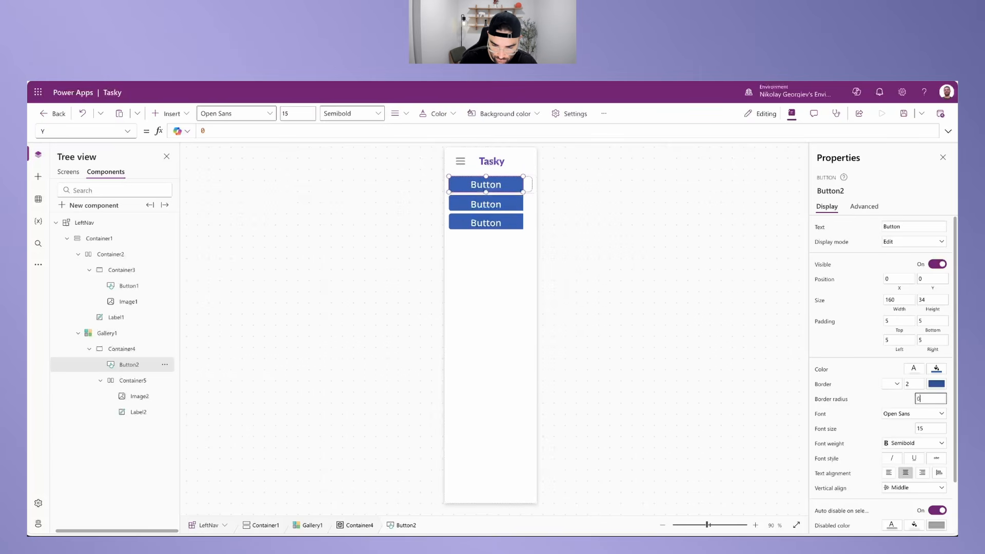
double_click(898, 227)
key("BackSpace")
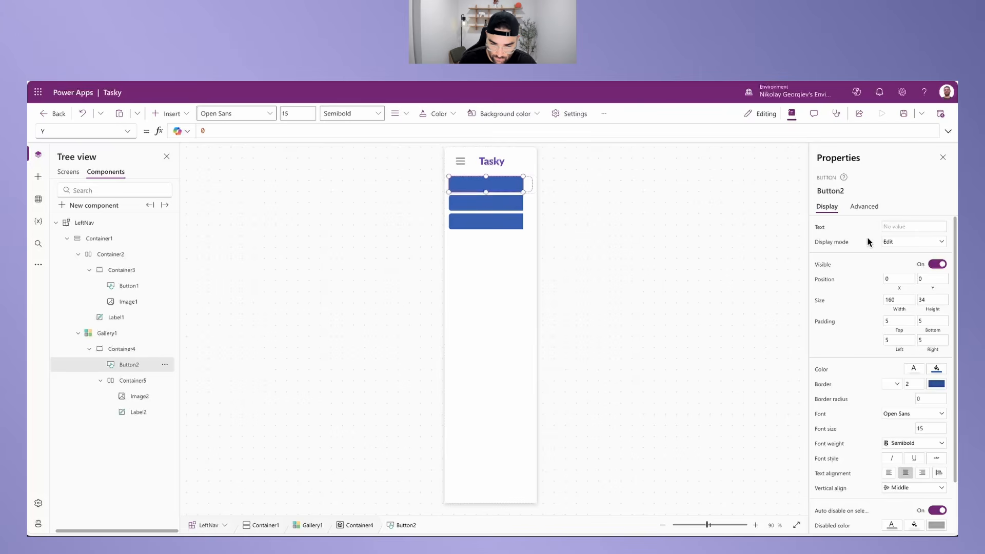
Step: Size the new button to Parent.Width by Parent.Height so it covers Container4
left_click(904, 311)
type("Parent.Width")
left_click(933, 310)
type("40")
type("Parent.Height")
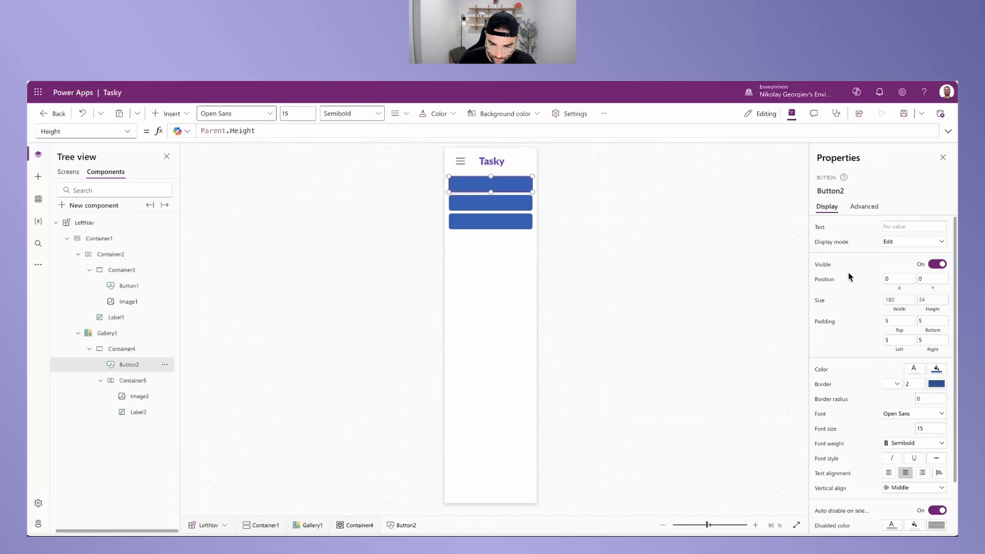
Step: Set the gallery button's Fill property to Color.Transparent
left_click(865, 206)
left_click(852, 230)
type("fill")
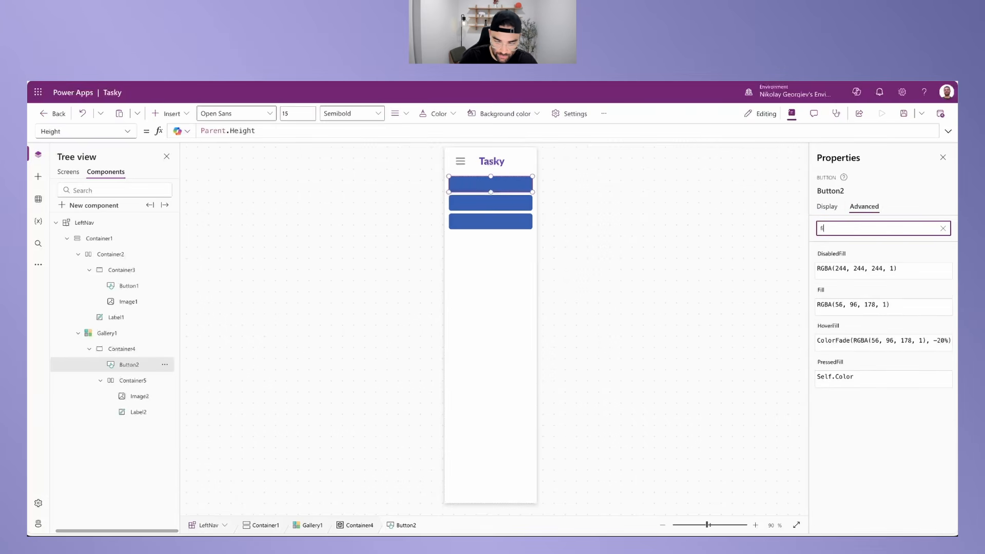
left_click(896, 306)
type("Color.Transparent")
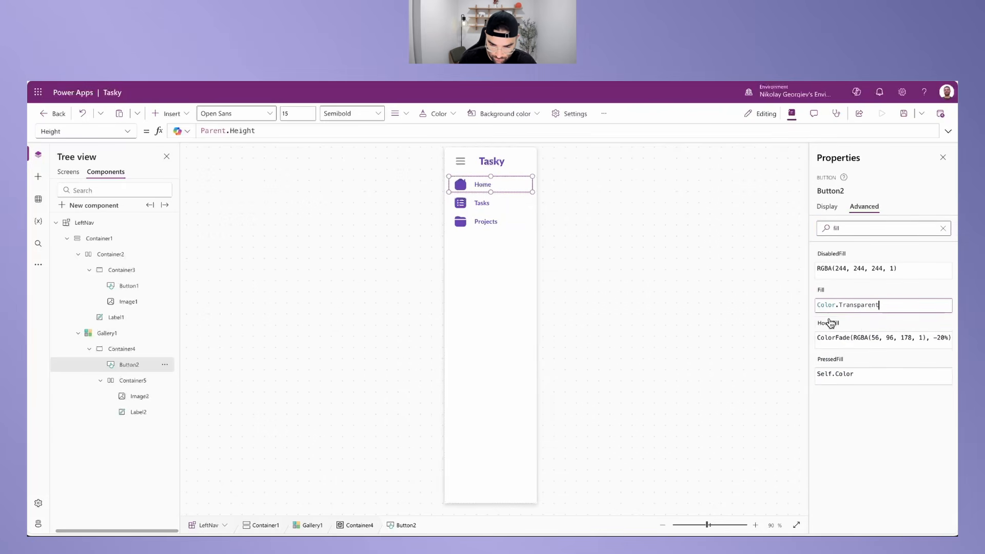
Step: Set the gallery button's HoverFill to RGBA(190, 190, 240, 0.1)
left_click(855, 339)
left_click_drag(854, 340, 756, 332)
key("BackSpace")
left_click_drag(917, 341, 891, 341)
key("BackSpace")
double_click(839, 342)
type("190, 96, 178, 1")
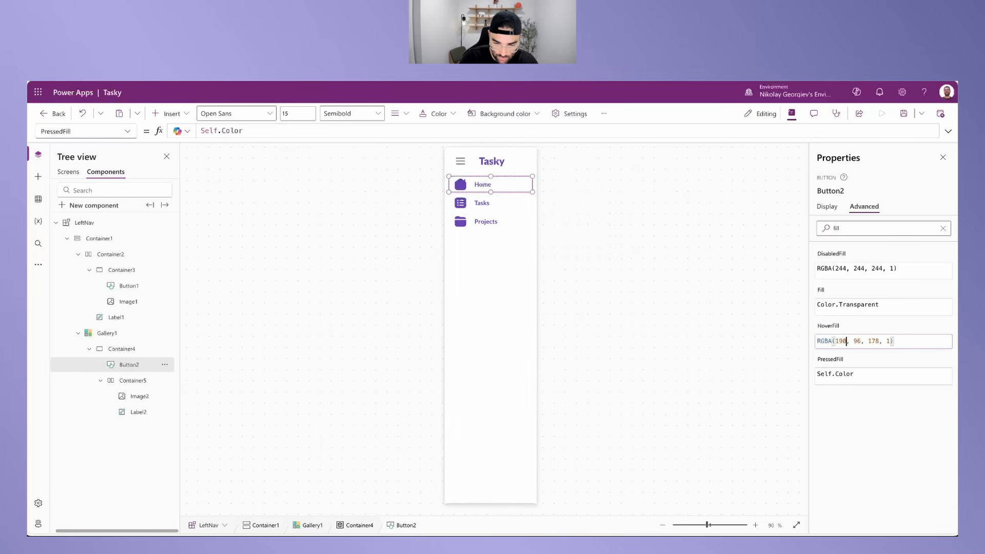
double_click(859, 341)
type("190")
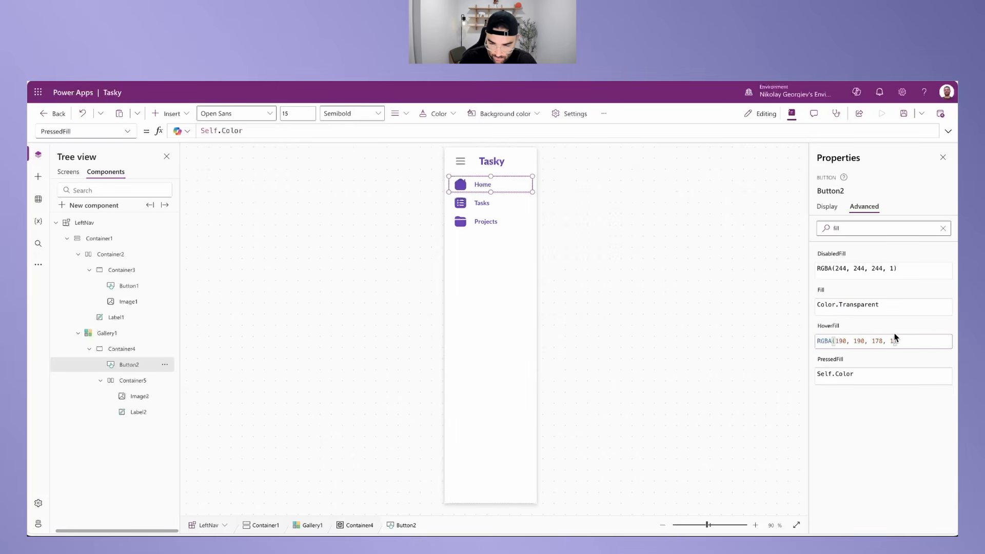
double_click(882, 341)
type("240, ")
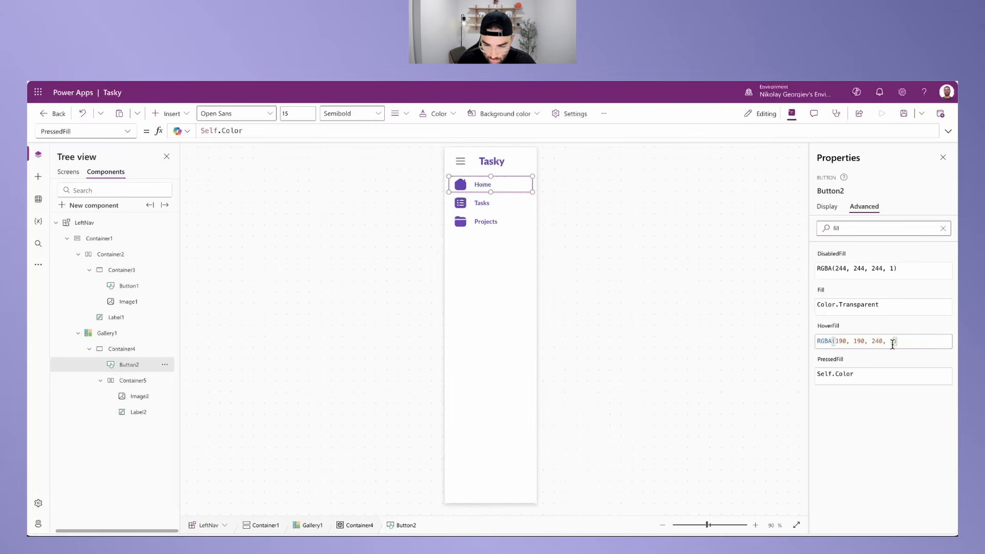
type("0.")
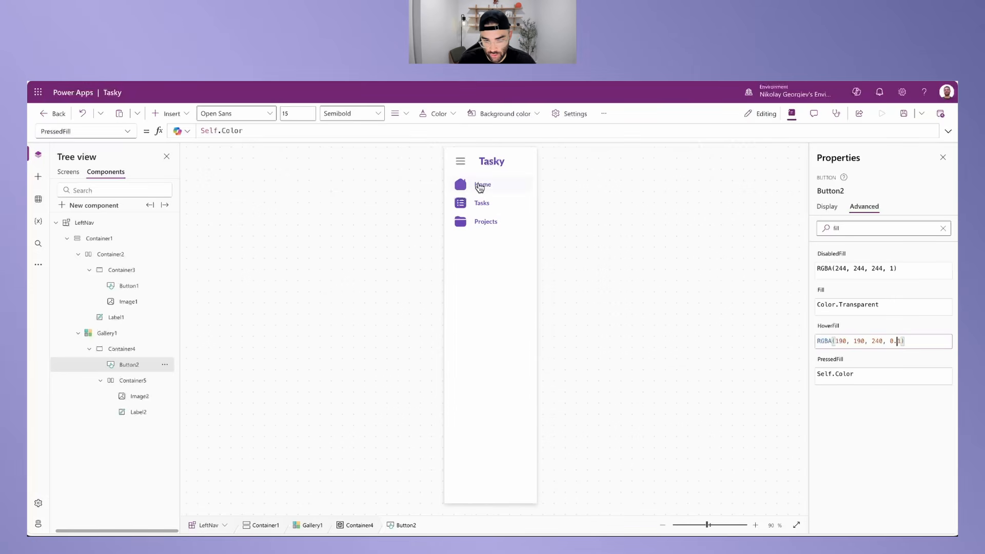
Step: Set the gallery button's PressedFill to ColorFade(Self.HoverFill, -30%) and test it on the Home item
left_click_drag(871, 380, 811, 373)
type("ColorFade")
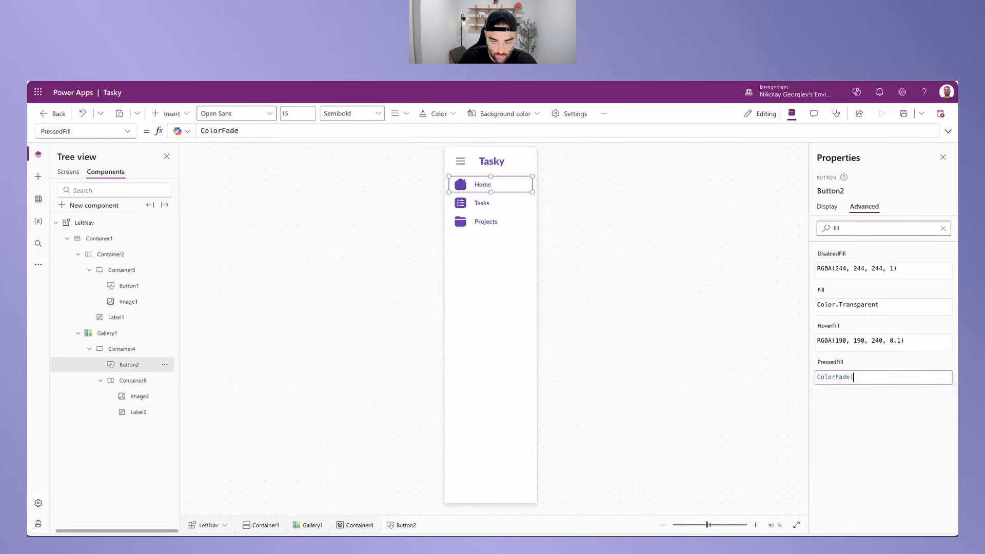
type("(Self.HOverFill, ")
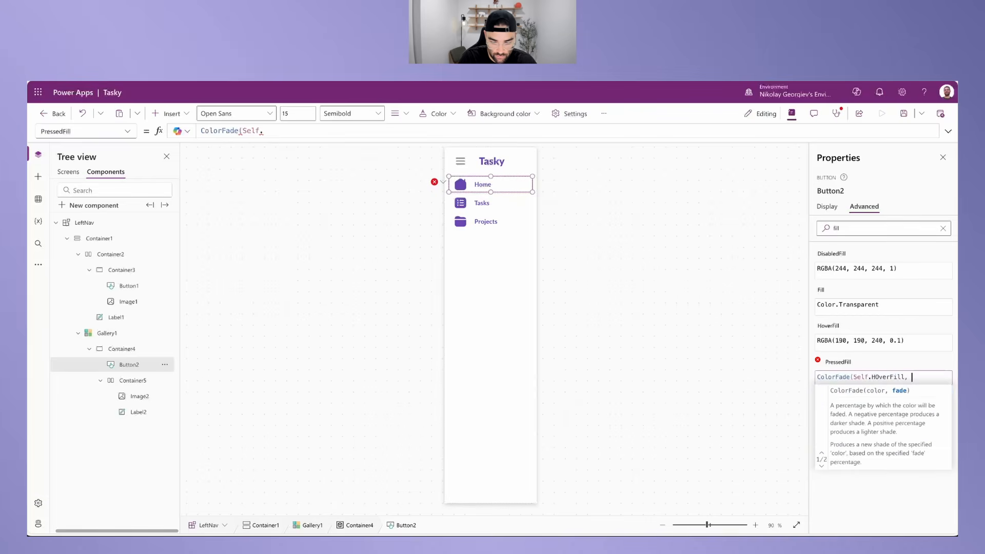
type("-30%)")
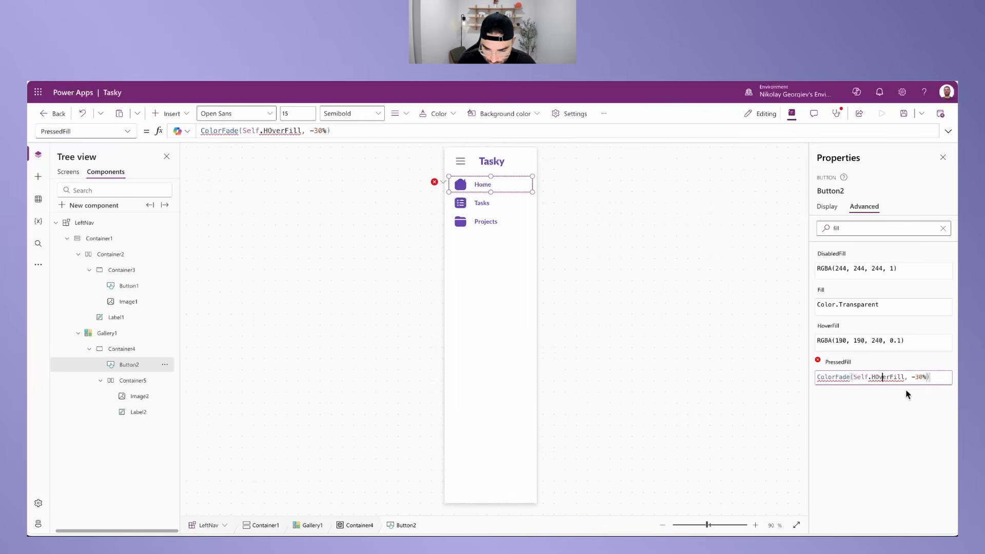
key("BackSpace")
type("o")
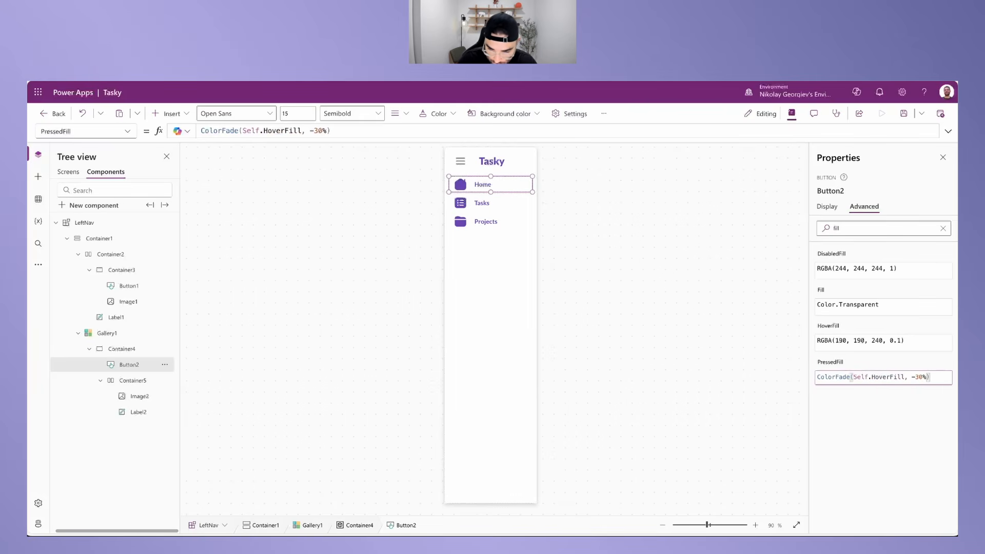
left_click(907, 422)
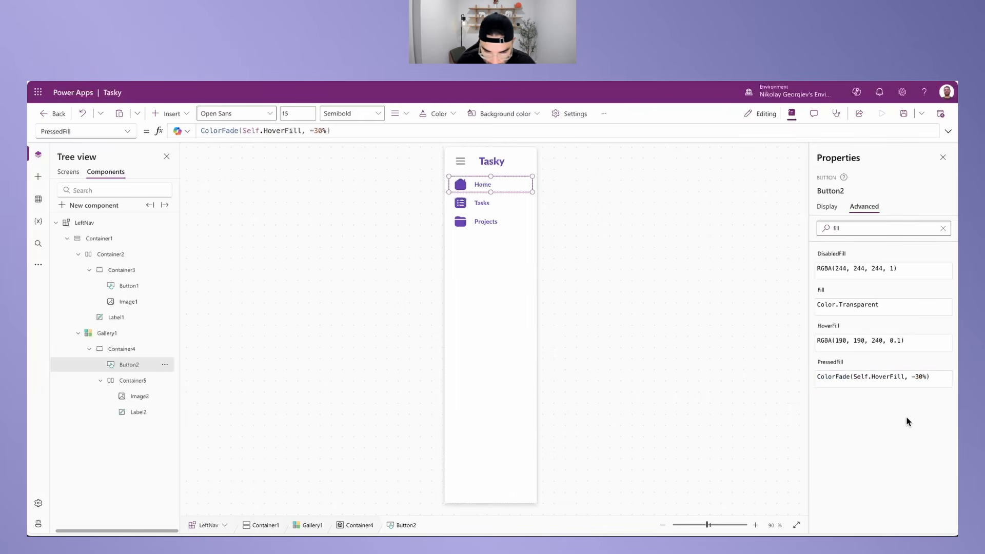
left_click(498, 185)
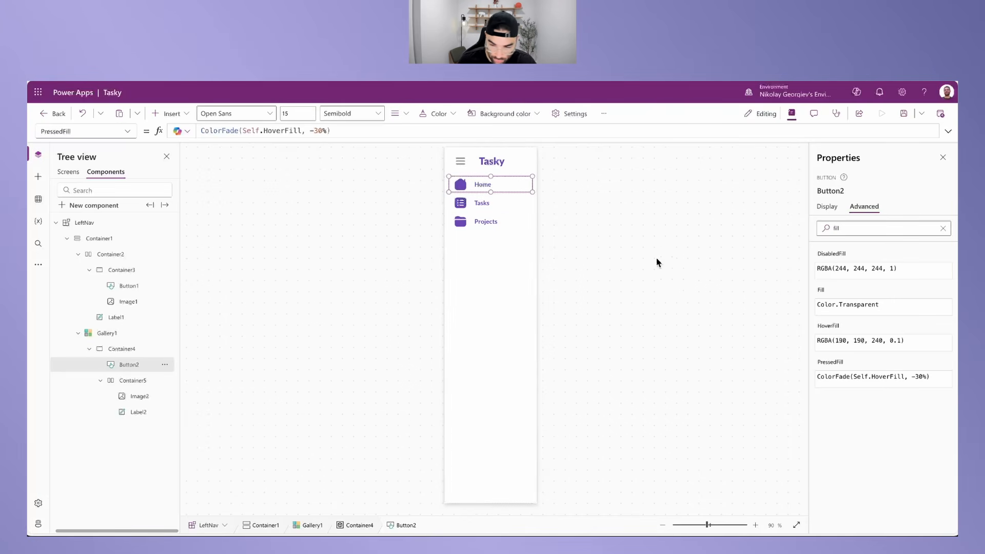
Step: Set the gallery button's OnSelect to Navigate(ThisItem.Screen, ScreenTransition.Fade)
left_click(944, 229)
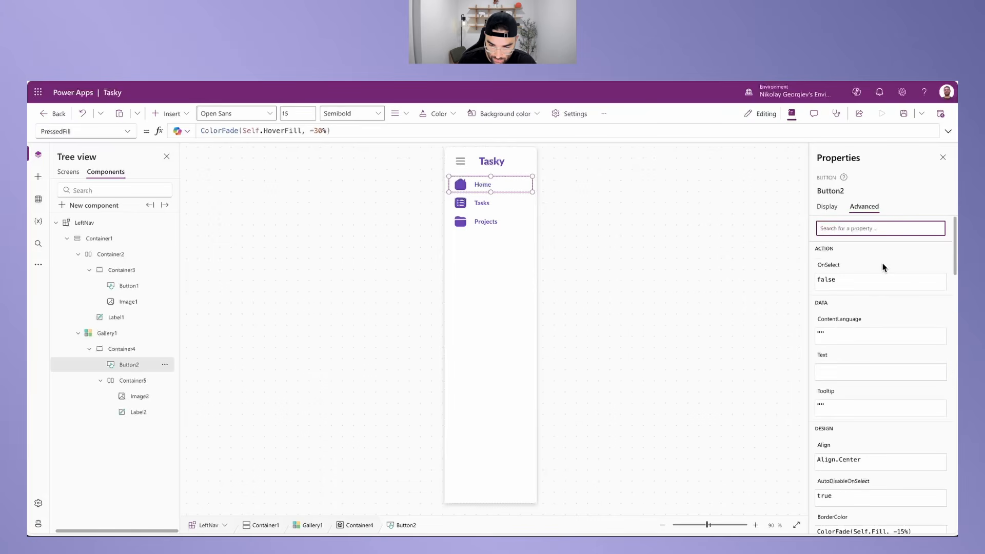
left_click(829, 277)
left_click_drag(224, 130, 194, 130)
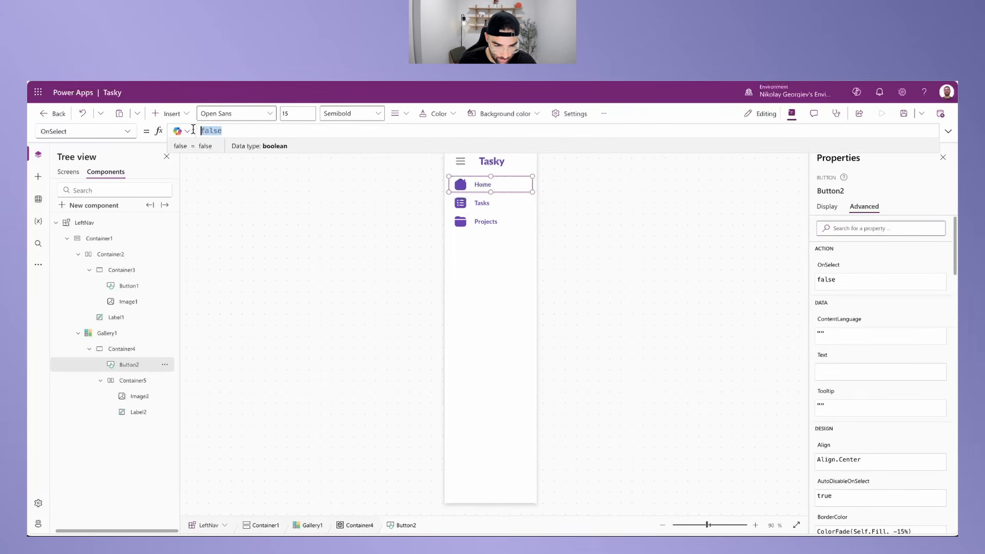
type("Navigate(ThisItem.Screen, ScreenTransition.Fade)")
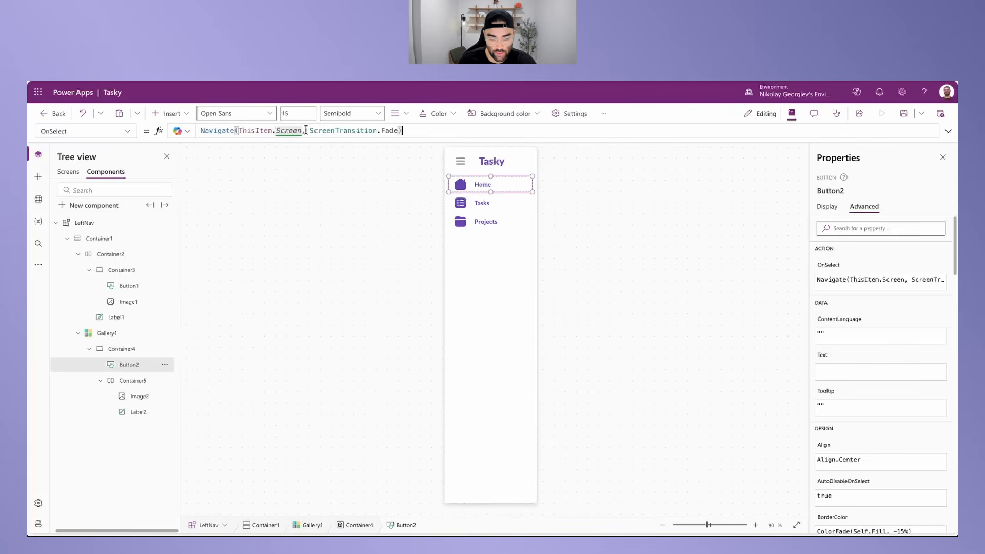
left_click_drag(312, 131, 398, 132)
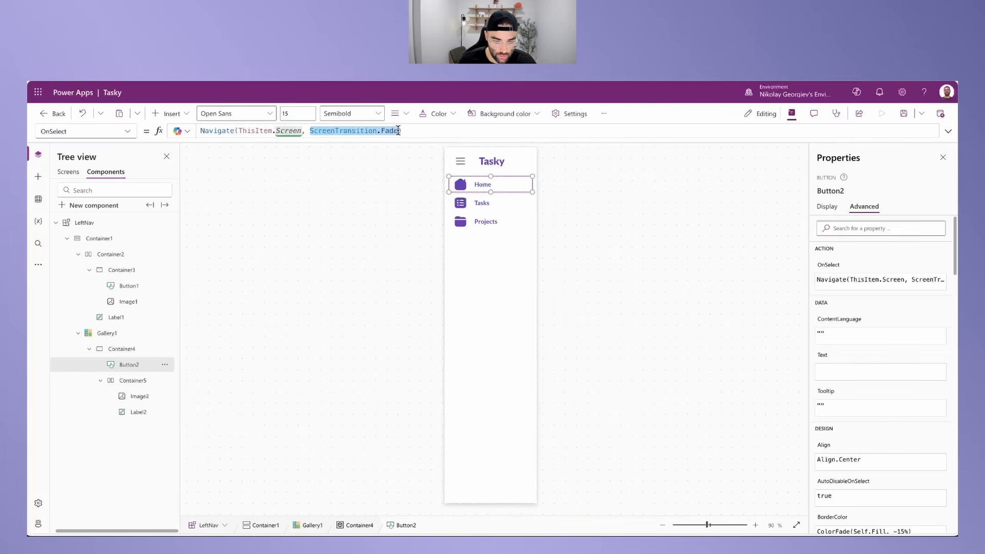
left_click(406, 130)
key("alt")
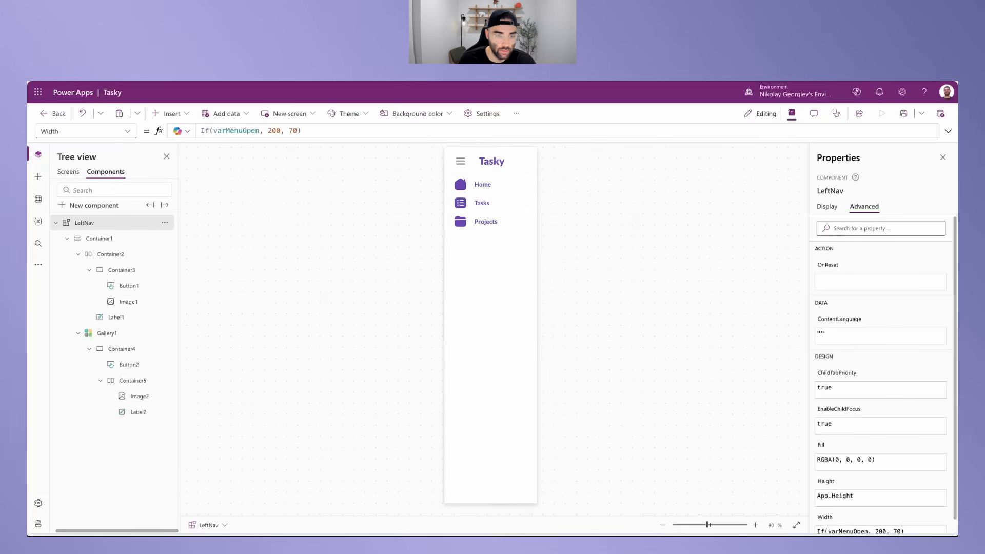
Step: Insert a rectangle directly into the LeftNav component and shrink it to a thin vertical line starting at the component's top
left_click(102, 240)
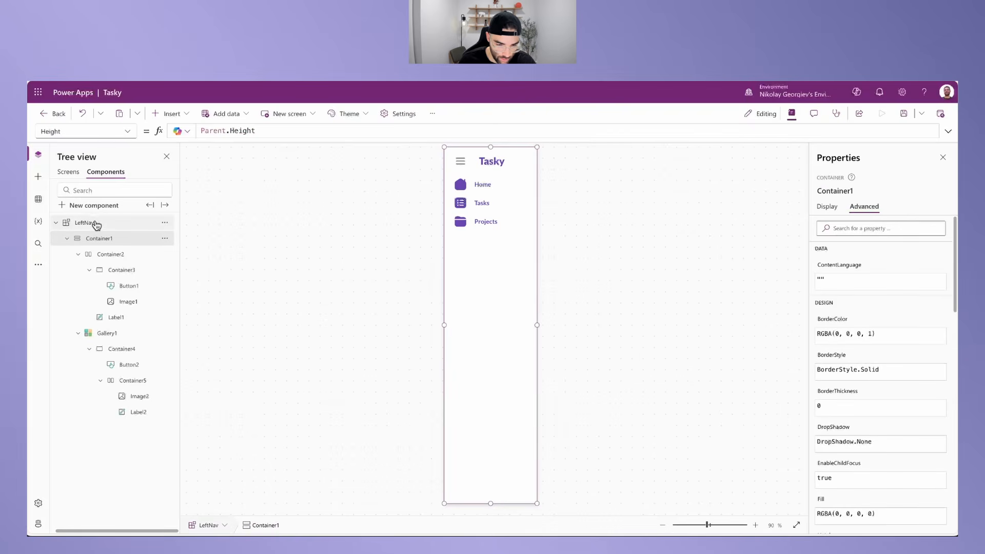
left_click(96, 225)
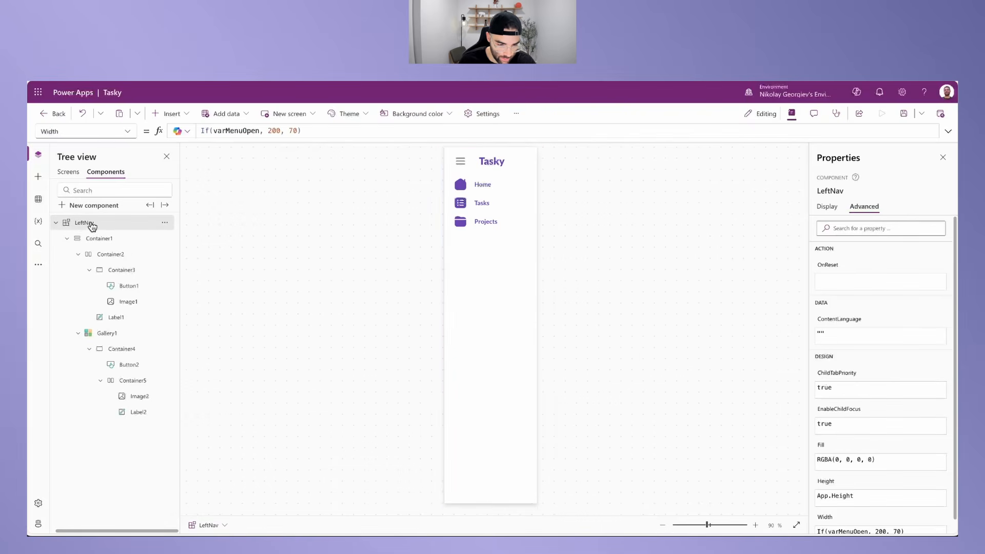
left_click(168, 113)
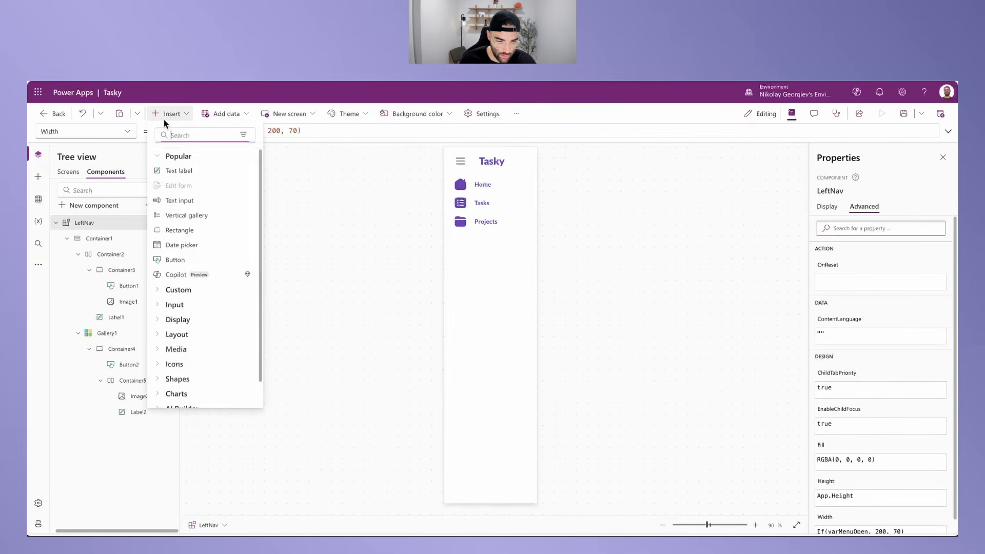
left_click(185, 232)
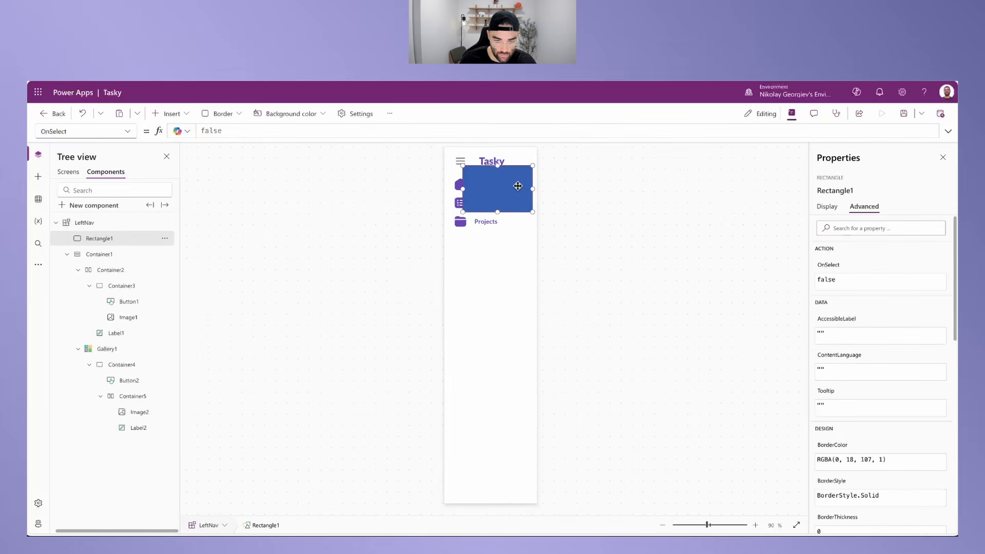
left_click_drag(463, 166, 532, 143)
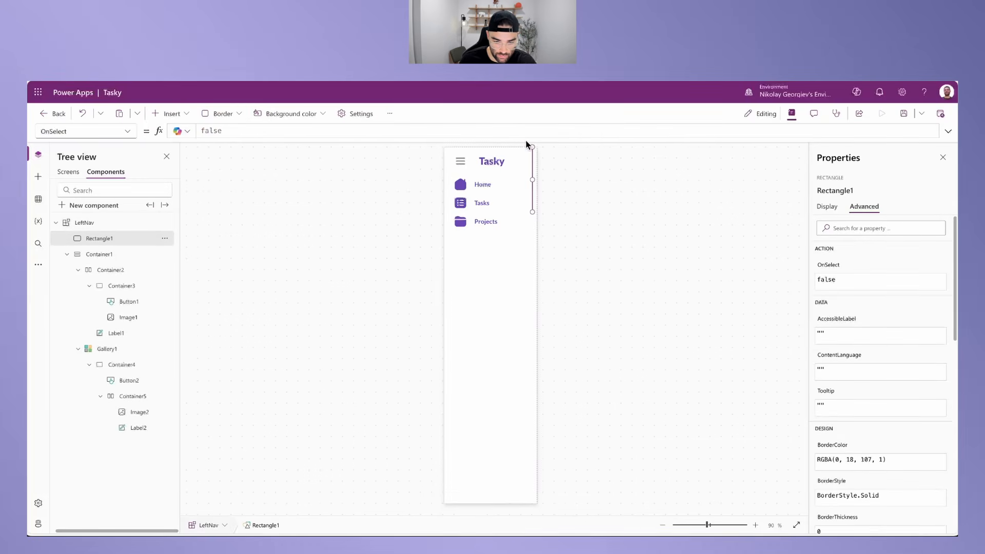
Step: Set the rectangle's width to 1 and its X property to Parent.Width - Self.Width
left_click(831, 207)
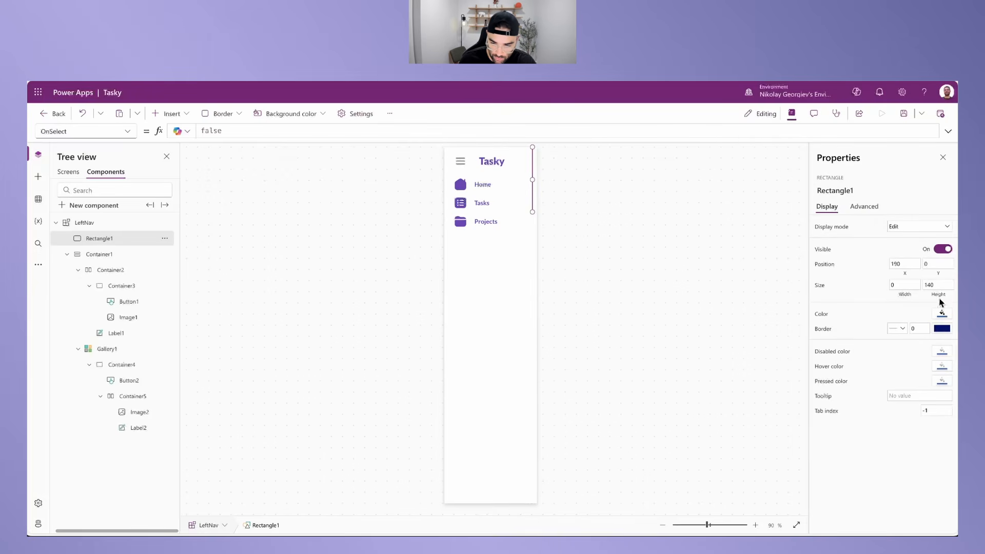
left_click_drag(900, 284, 871, 282)
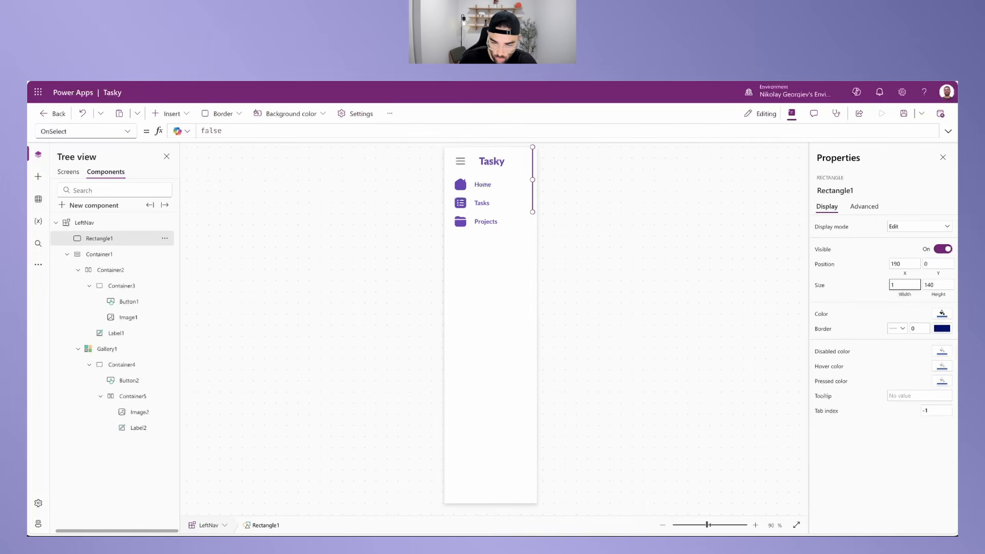
left_click(905, 275)
left_click_drag(219, 132, 172, 131)
type("Pare")
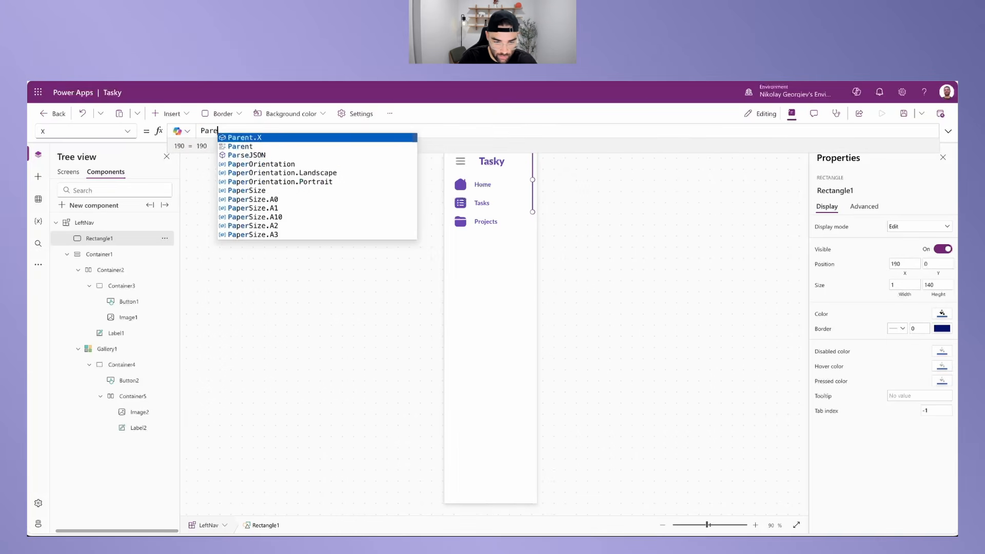
type("nt.Width ")
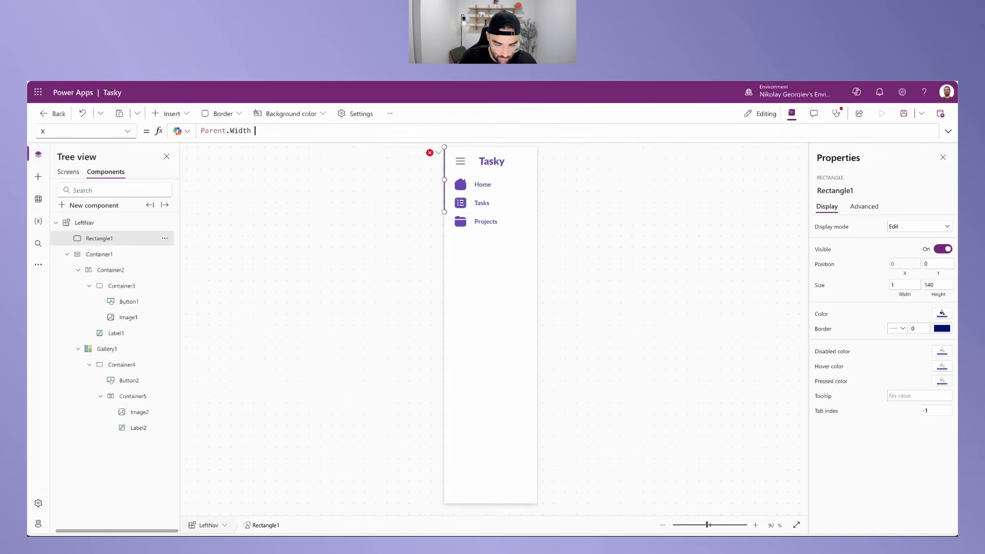
type("- Self.Width")
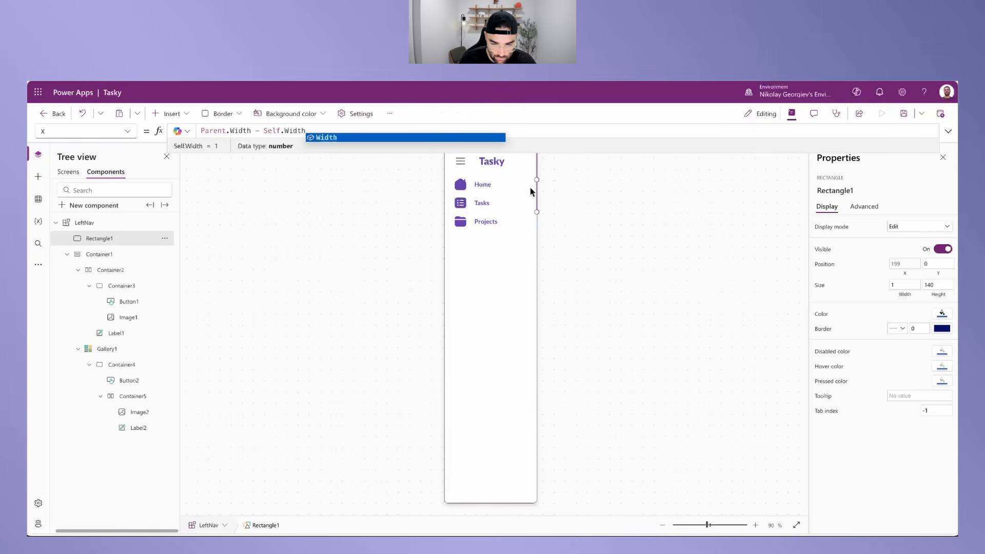
Step: Set the rectangle's Height property to Parent.Height
left_click(937, 285)
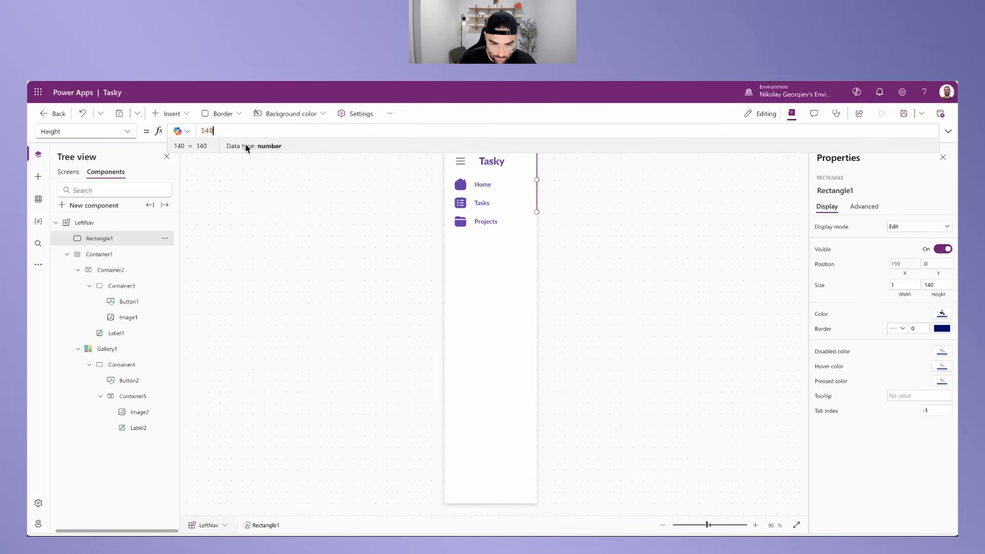
left_click_drag(234, 131, 161, 125)
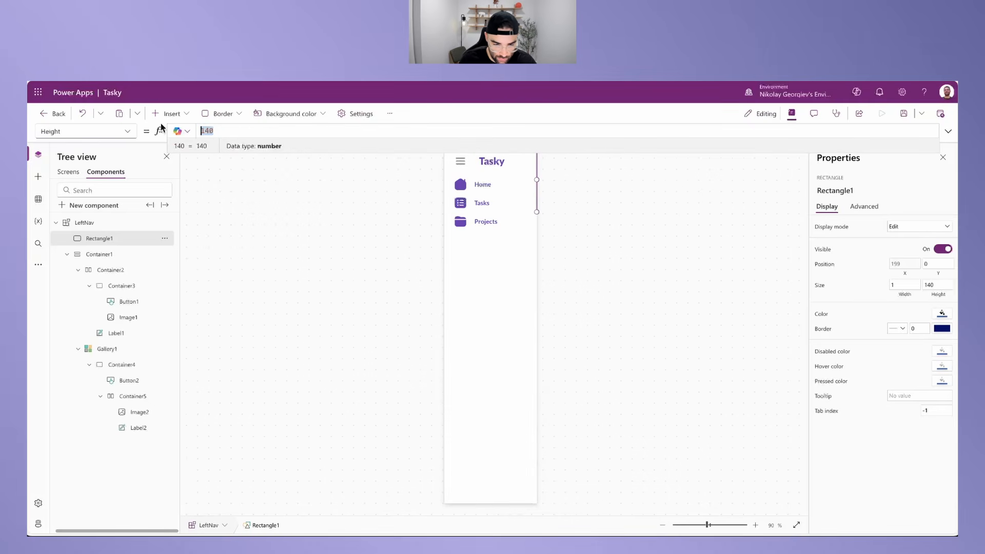
type("Parent.H")
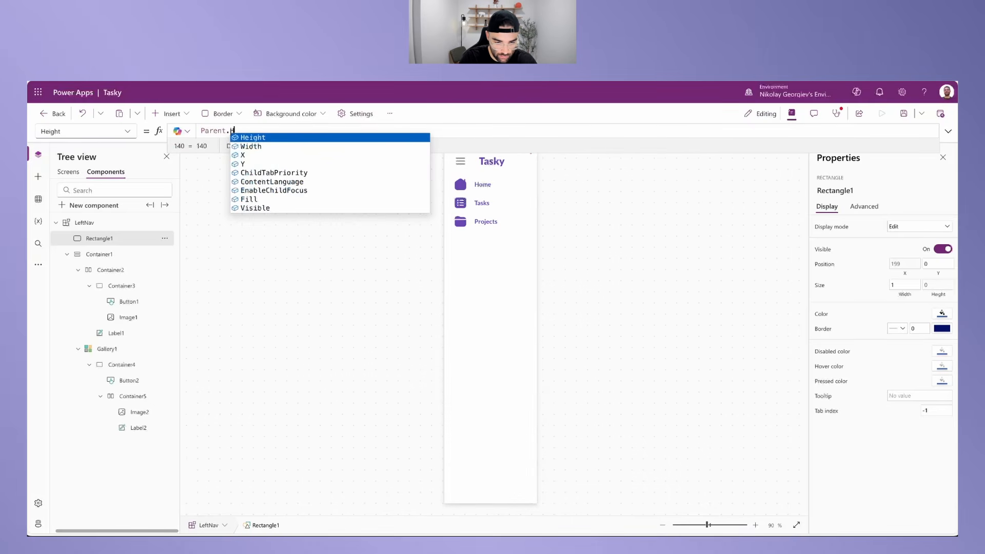
type("eight")
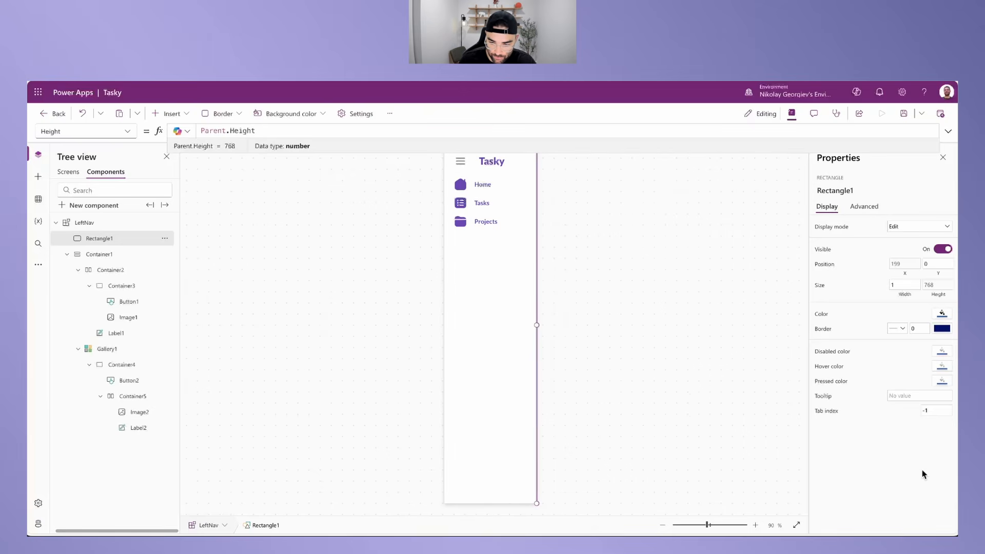
Step: Set the edge line rectangle's Fill property to MyTheme.LightGray and deselect it
left_click(823, 315)
key("ctrl+a")
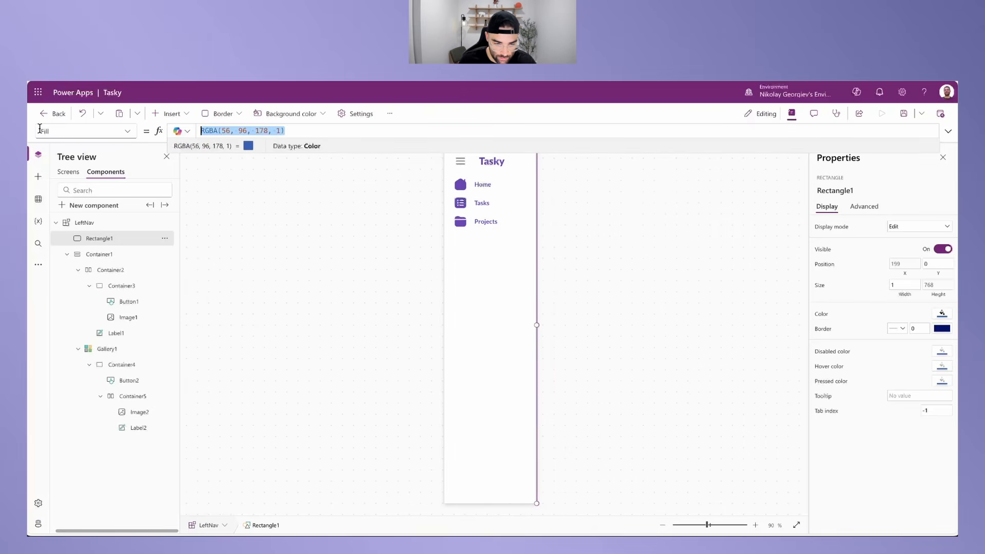
type("My")
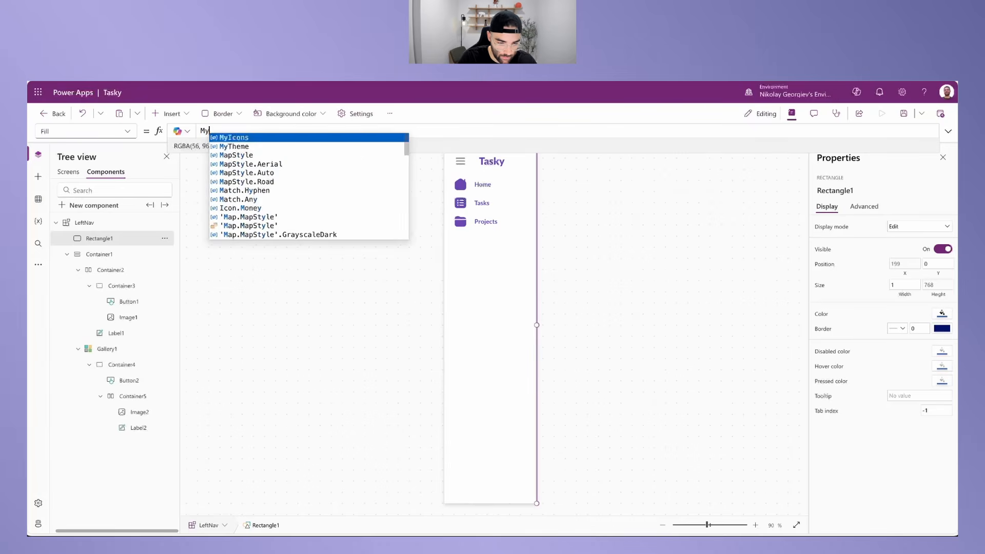
type("Theme.LightGray")
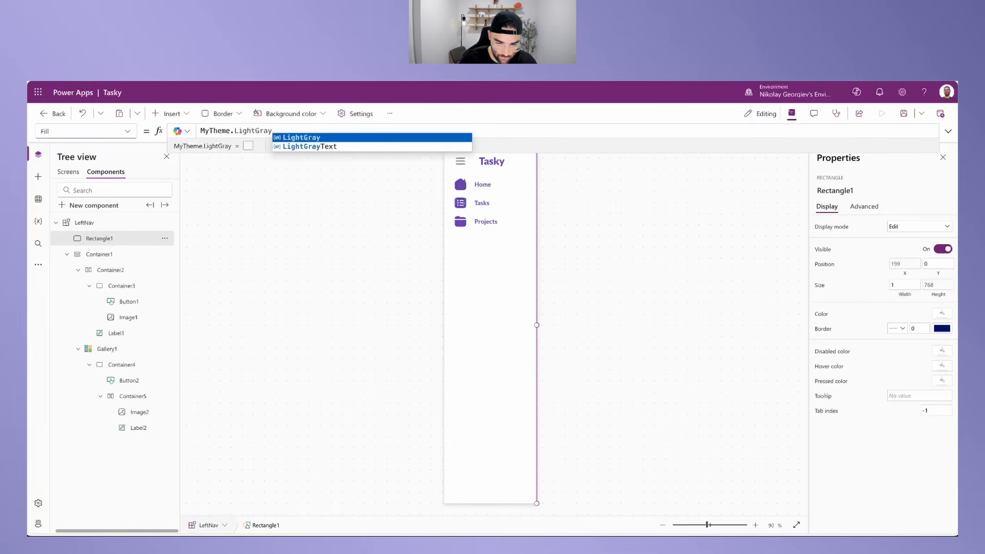
left_click(589, 274)
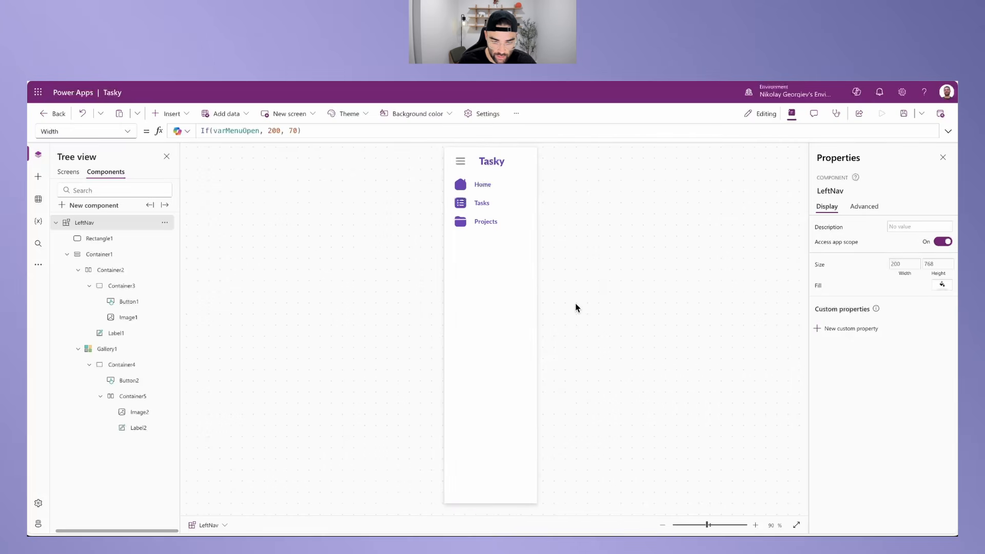
Step: Return to the app's screens and rename Screen1 as Home
left_click(56, 223)
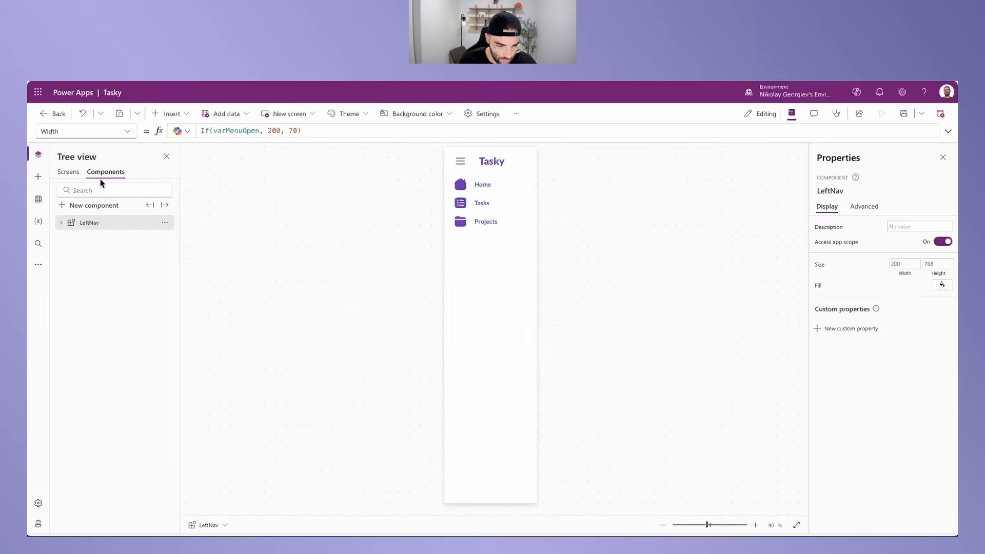
left_click(71, 173)
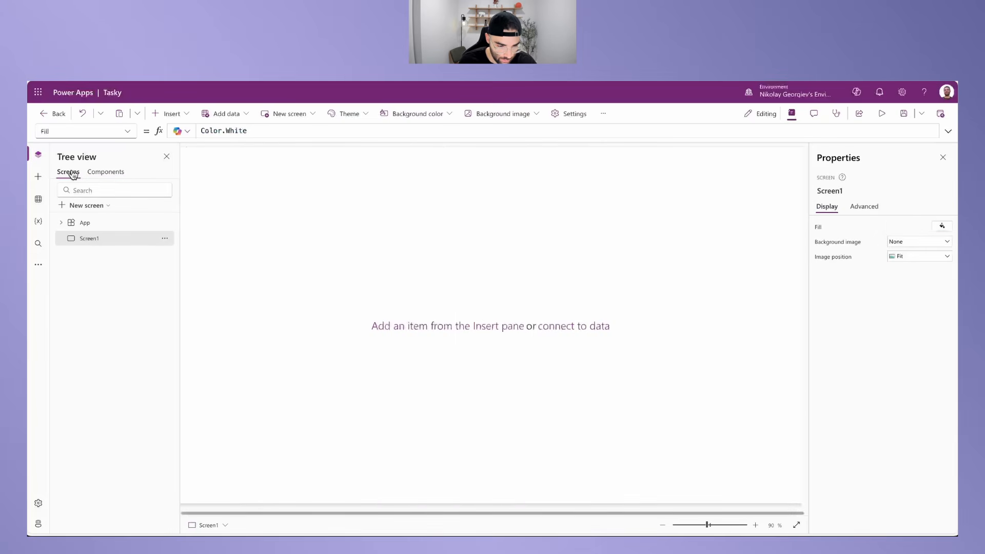
double_click(99, 239)
type("Home")
key("Return")
Step: Insert a horizontal container on the Home screen and set its X and Y position to 0
left_click(185, 115)
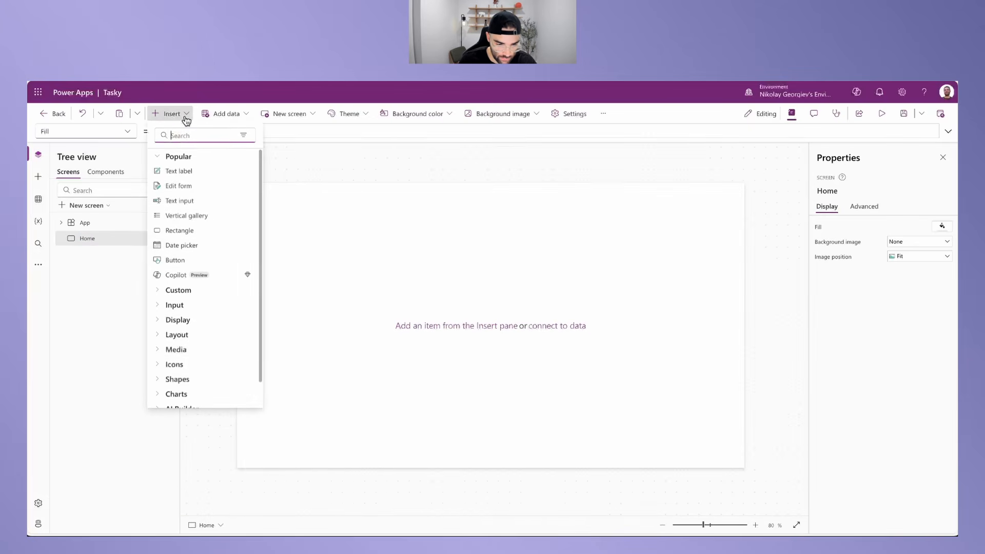
type("contain")
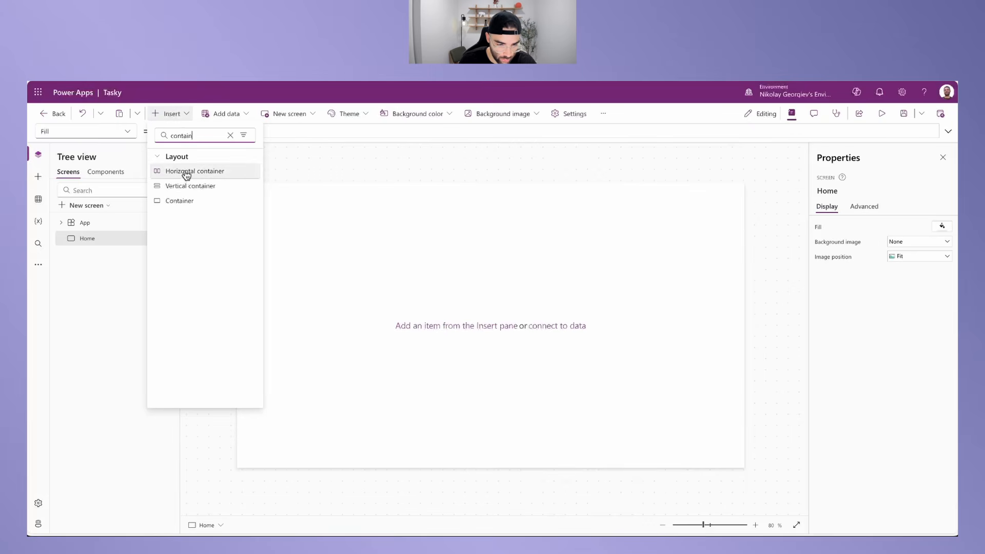
left_click(186, 173)
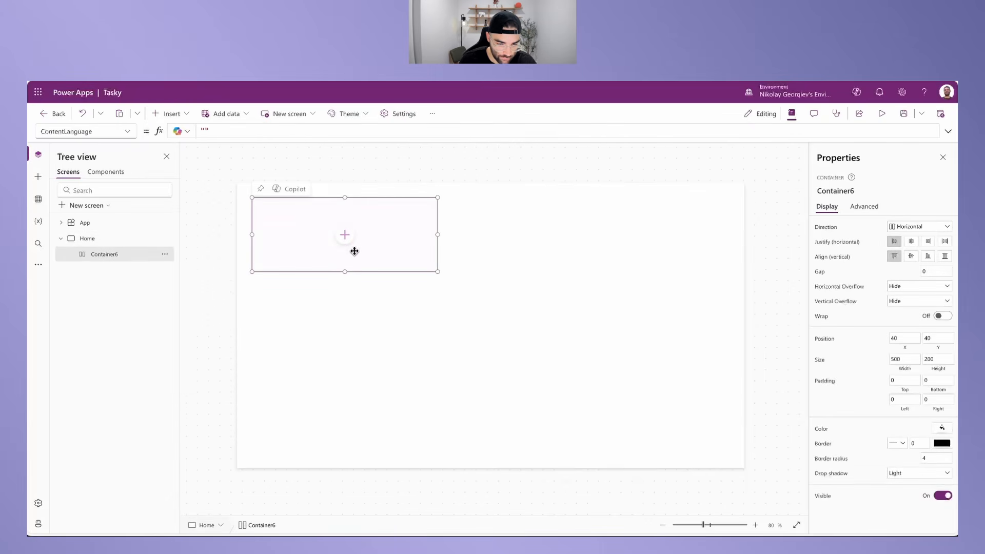
left_click(904, 340)
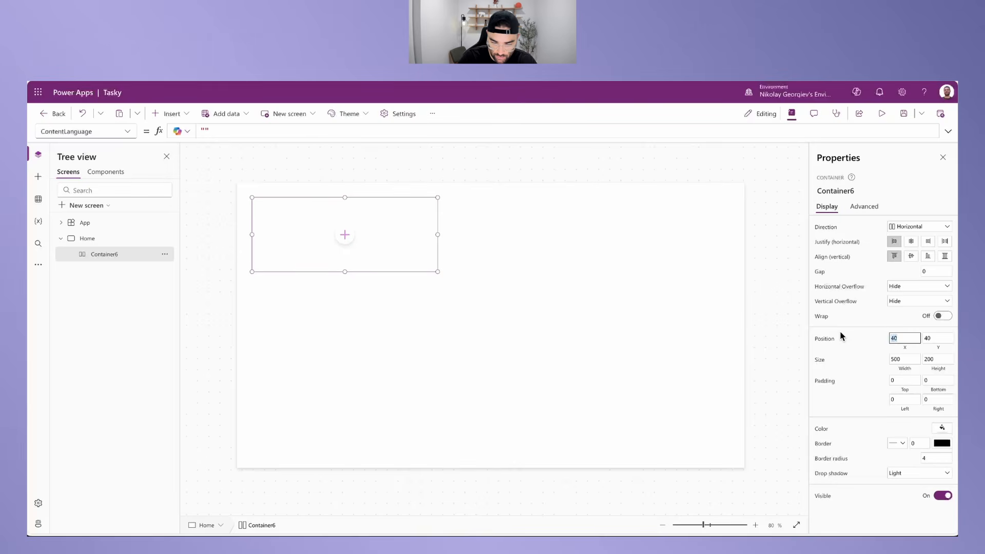
key("Tab")
key("Return")
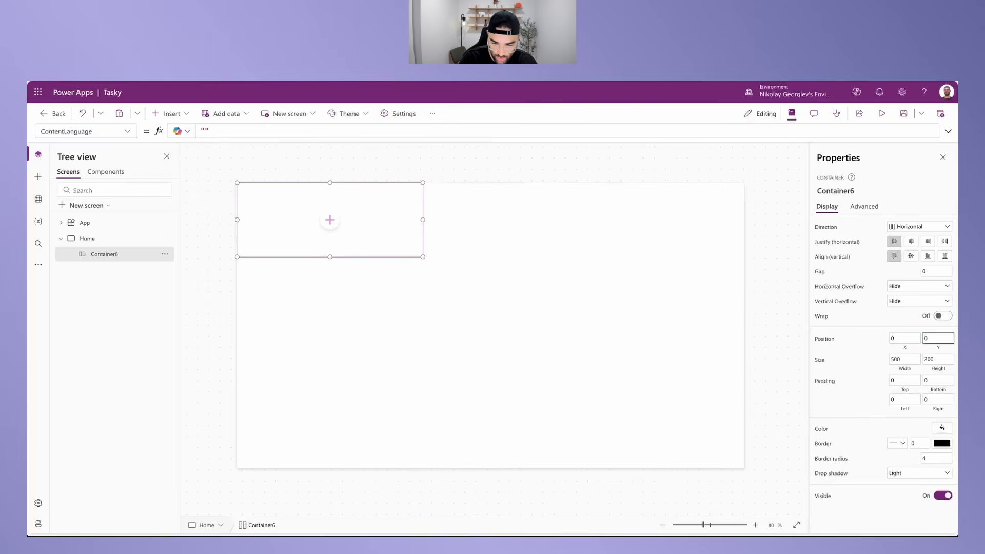
Step: Set the Home screen container's Width to Parent.Width and its Height to Parent.Height
left_click(909, 374)
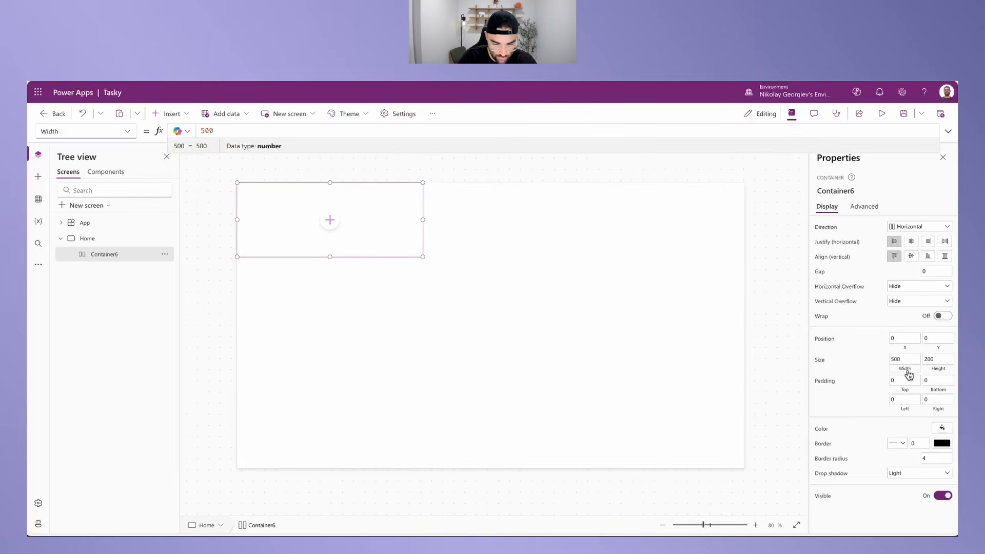
type("Parent.Width")
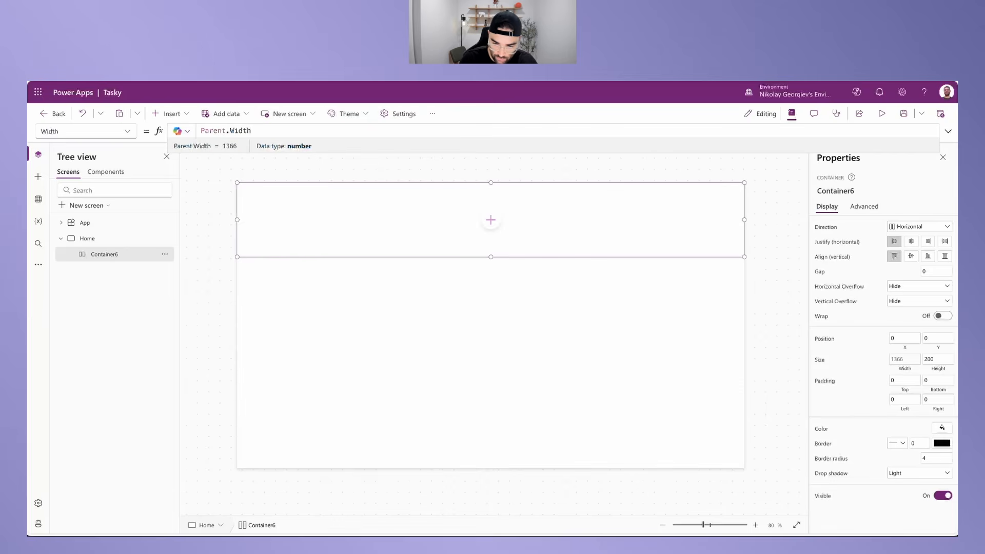
left_click(944, 372)
type("Parent.Height")
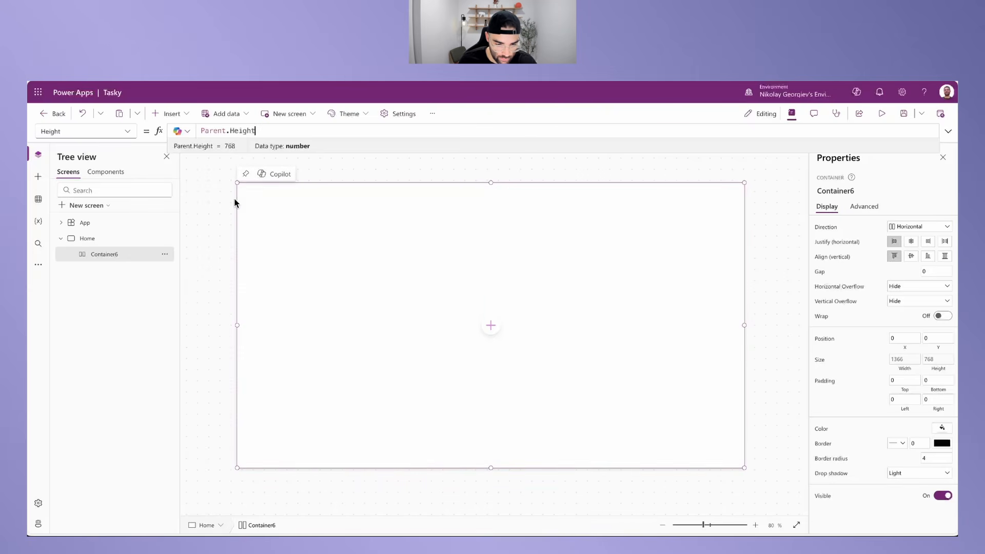
Step: Insert the custom LeftNav component into the Home screen's horizontal container
left_click(172, 113)
left_click(168, 294)
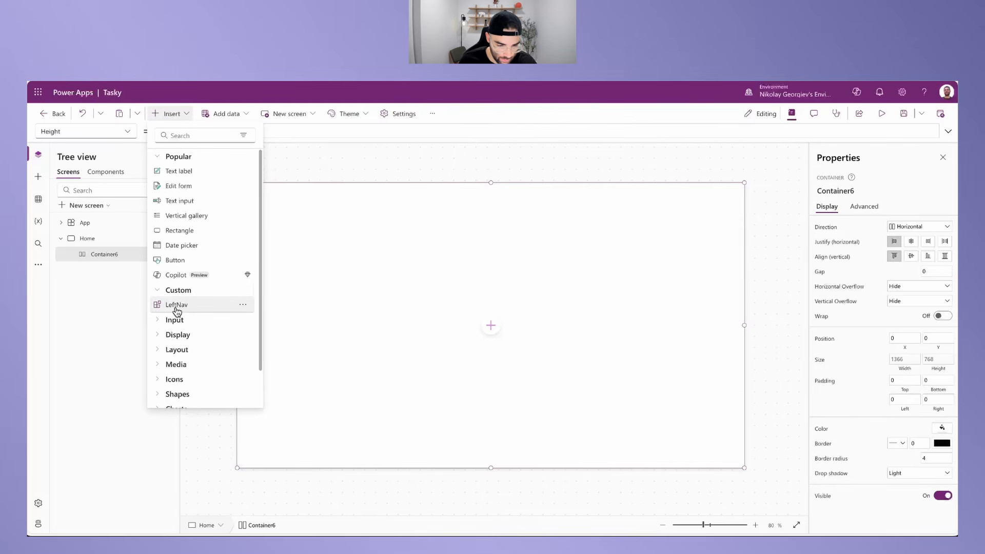
left_click(185, 305)
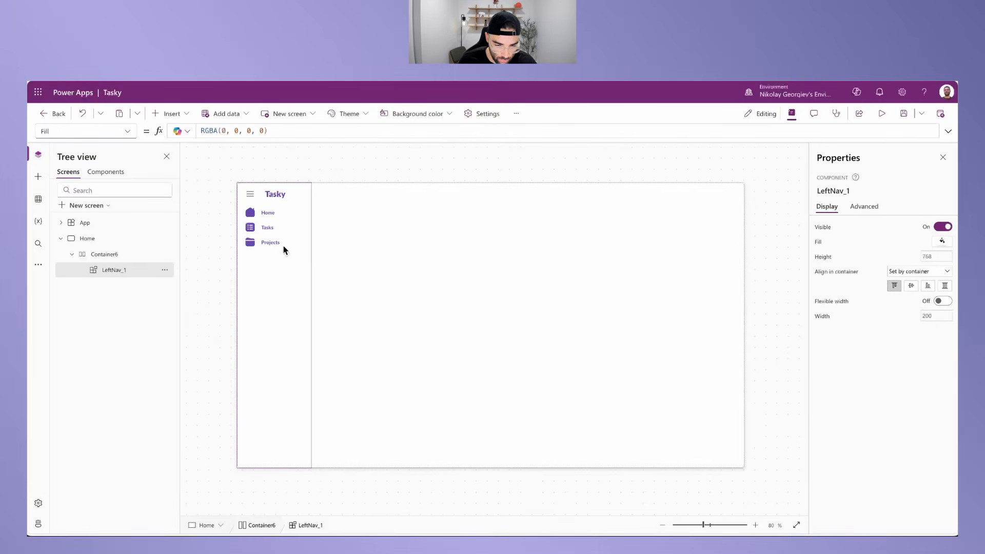
Step: Set the Height of the LeftNav instance on the Home screen to Parent.Height and deselect it
left_click(924, 260)
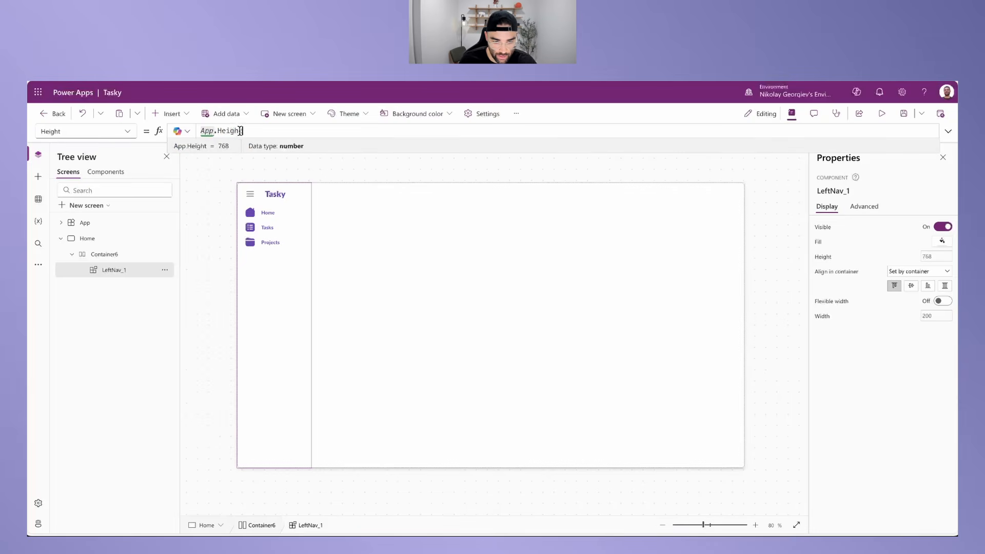
left_click_drag(237, 131, 203, 129)
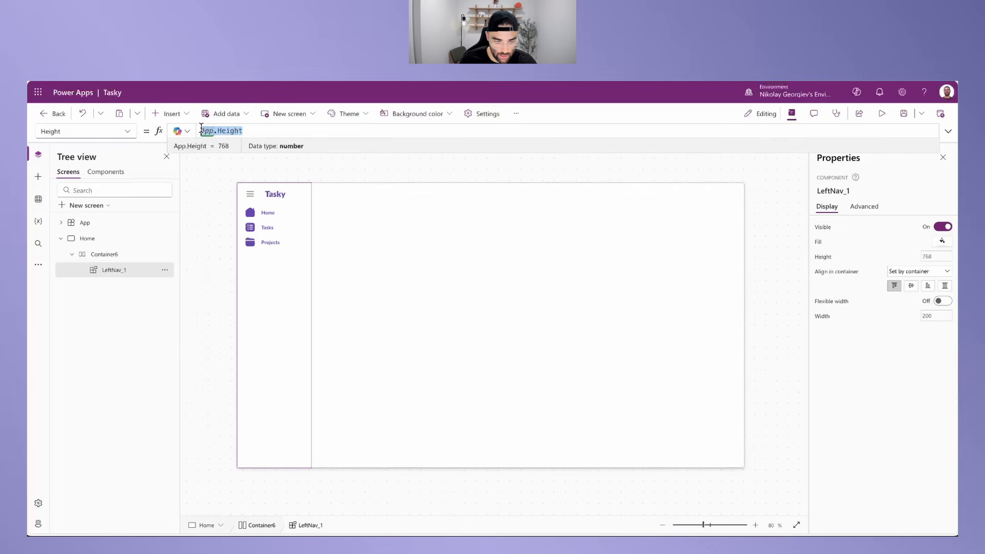
type("Parent.")
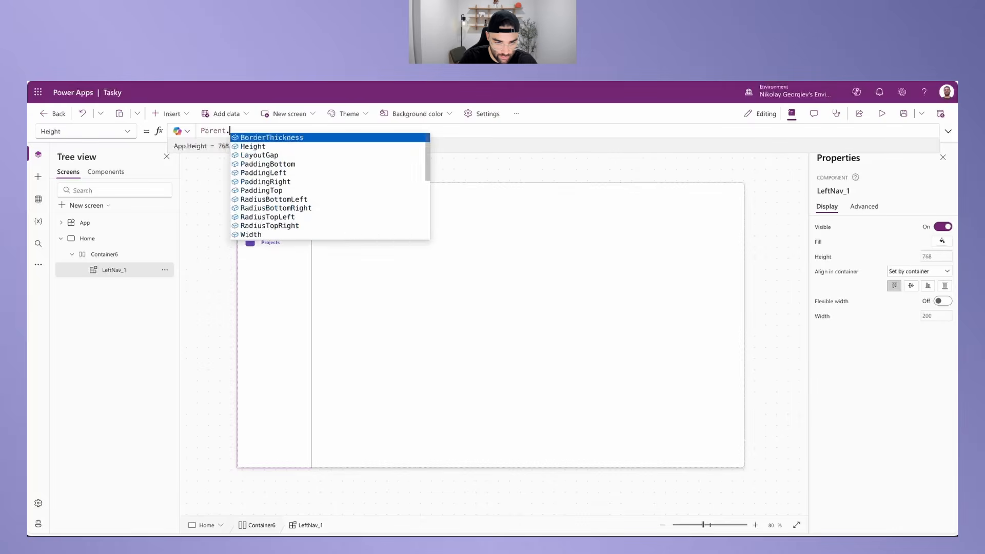
type("Height")
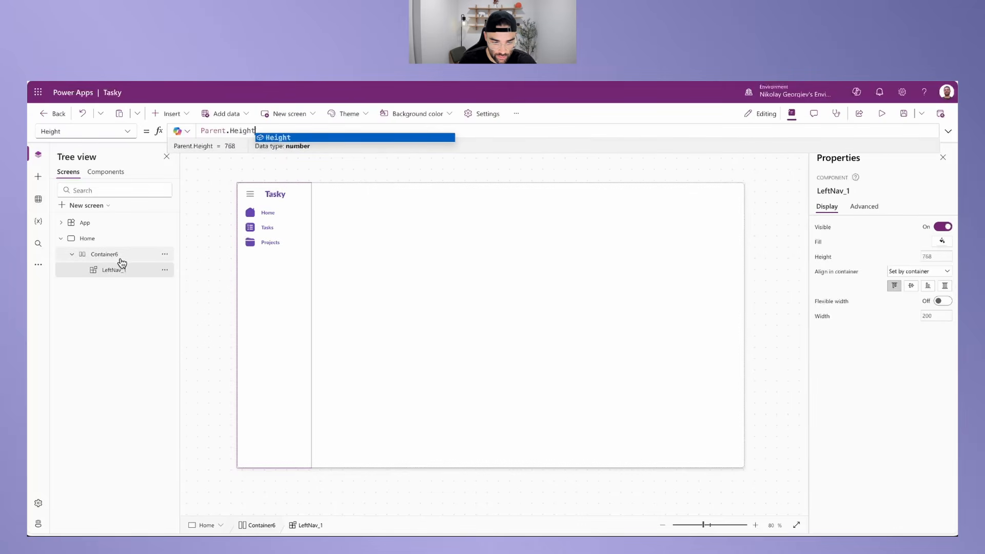
left_click(273, 254)
left_click(274, 256)
left_click(318, 196)
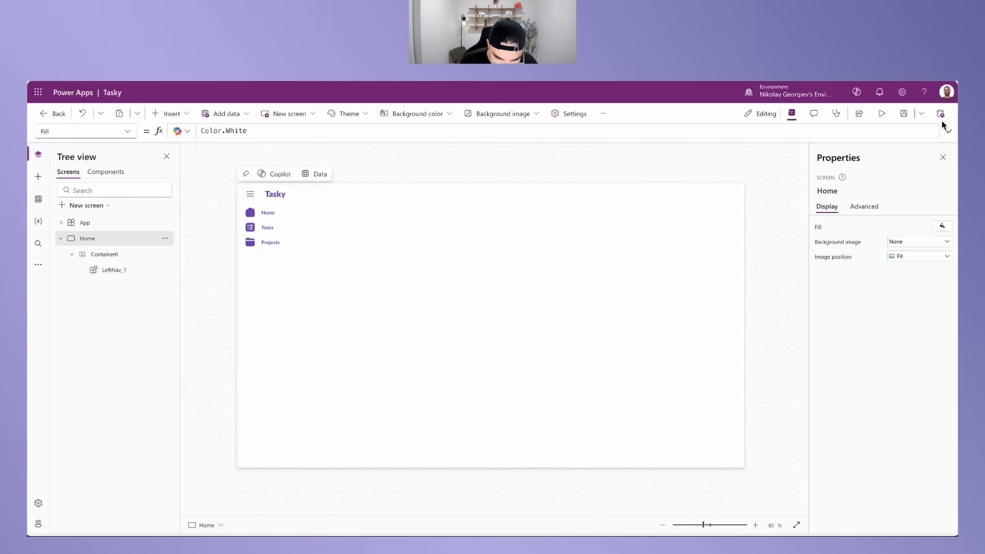
Step: Preview the app, set the LeftNav edge line's Fill to MyTheme.Gray, and check it on the Home screen
left_click(882, 114)
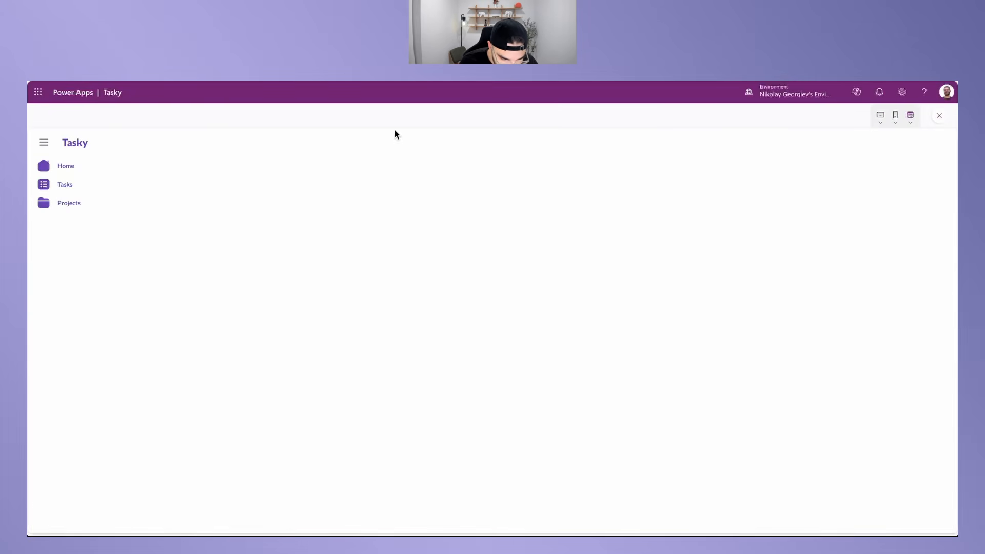
left_click(942, 117)
left_click(106, 171)
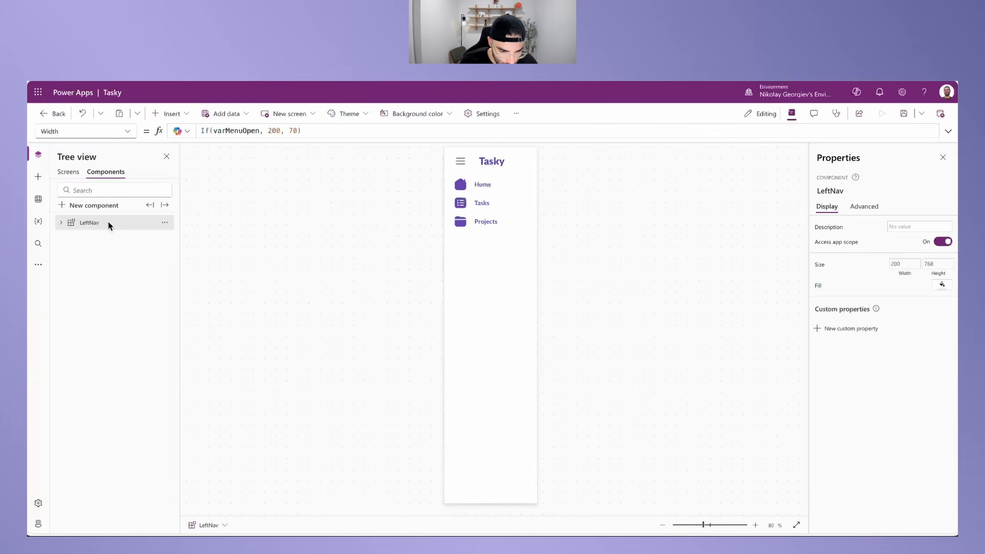
left_click(60, 223)
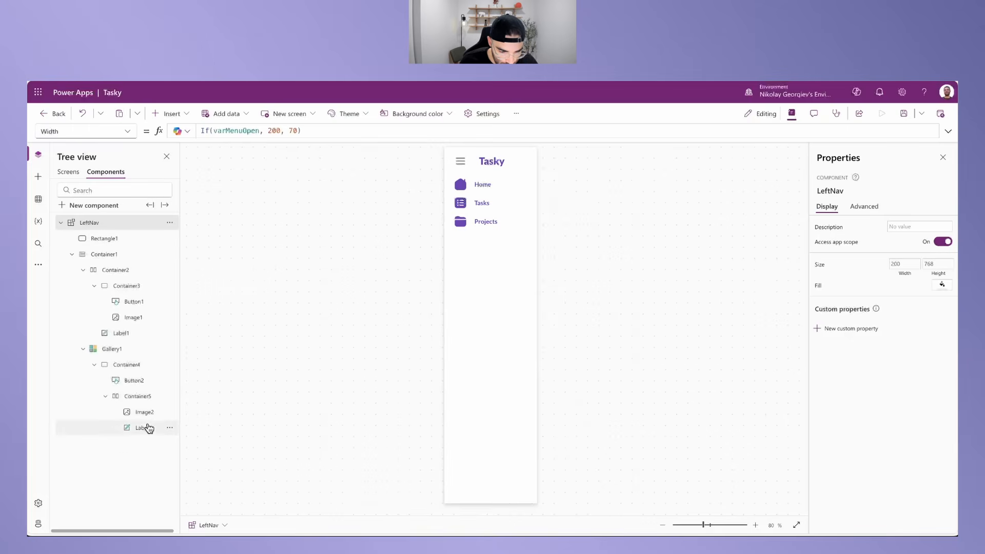
left_click(92, 240)
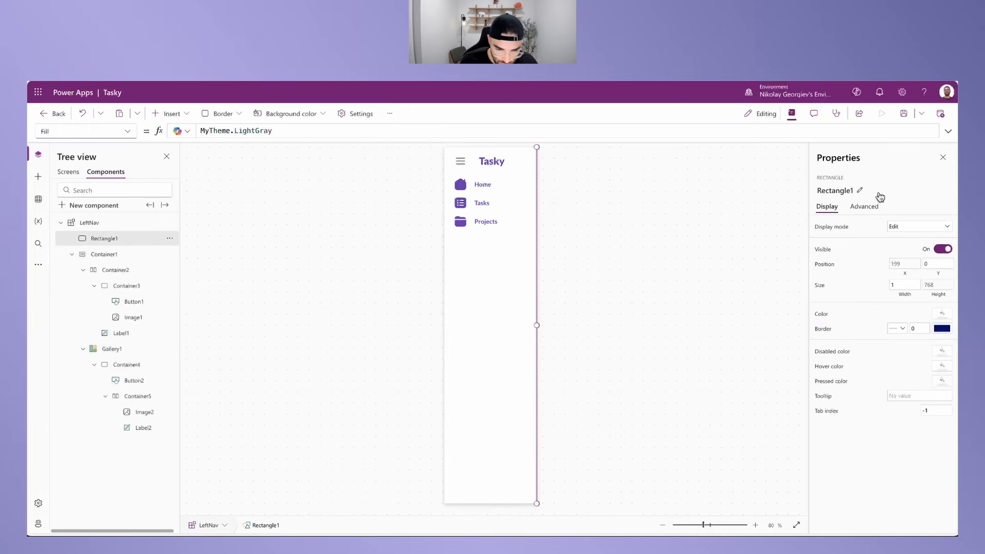
double_click(271, 132)
key("BackSpace")
type("Gray")
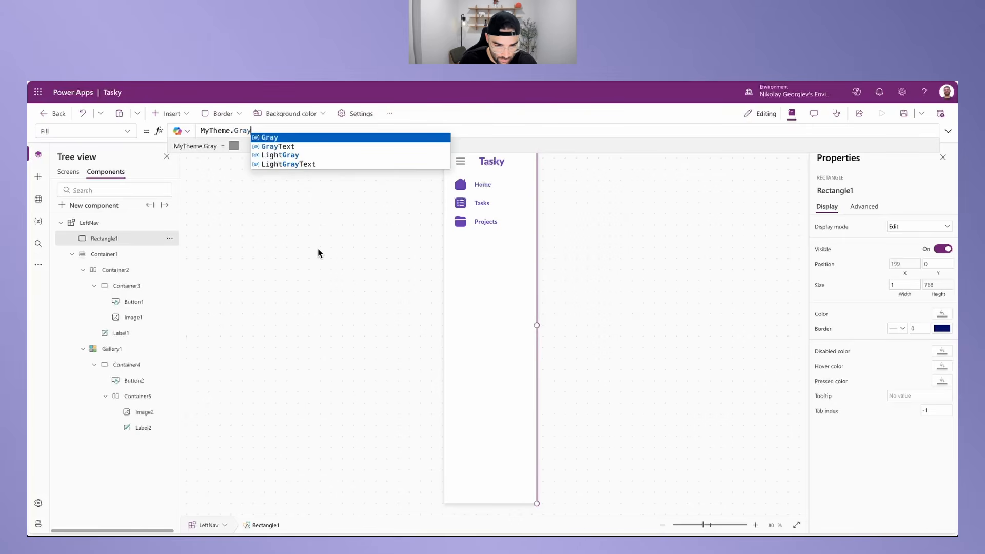
left_click(329, 252)
left_click(68, 172)
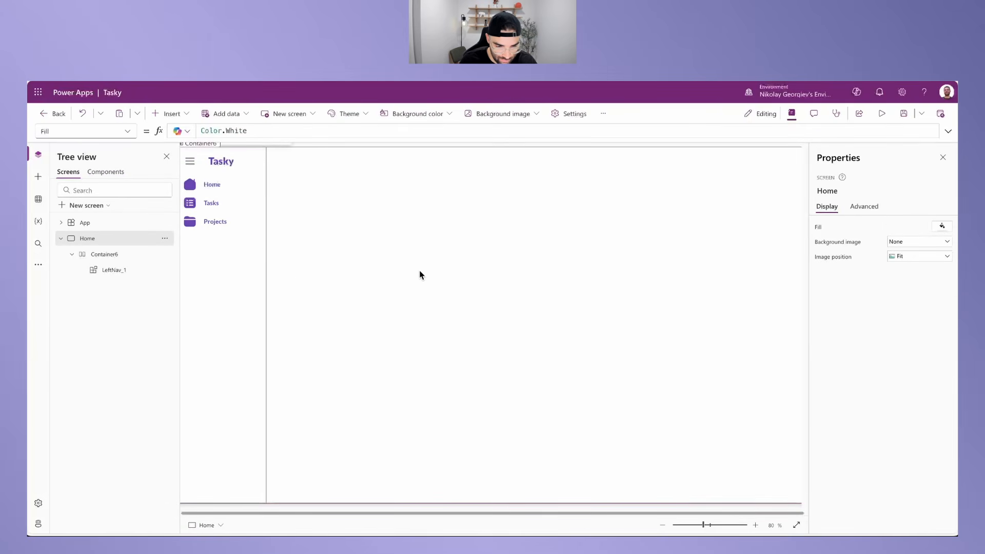
left_click(663, 525)
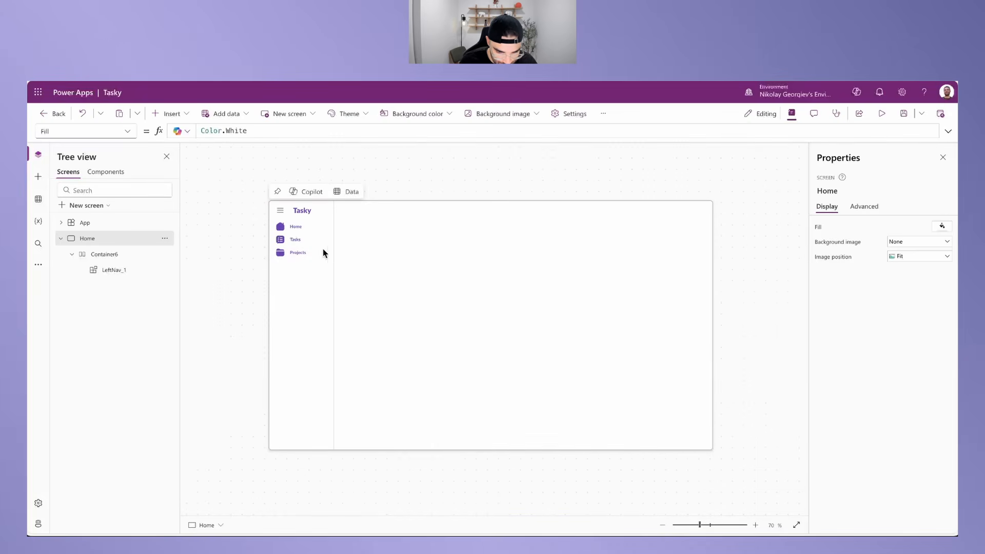
Step: Set the Fill of the LeftNav component's edge line to RGBA(220, 220, 220, 1) and check it on the Home screen
left_click(106, 172)
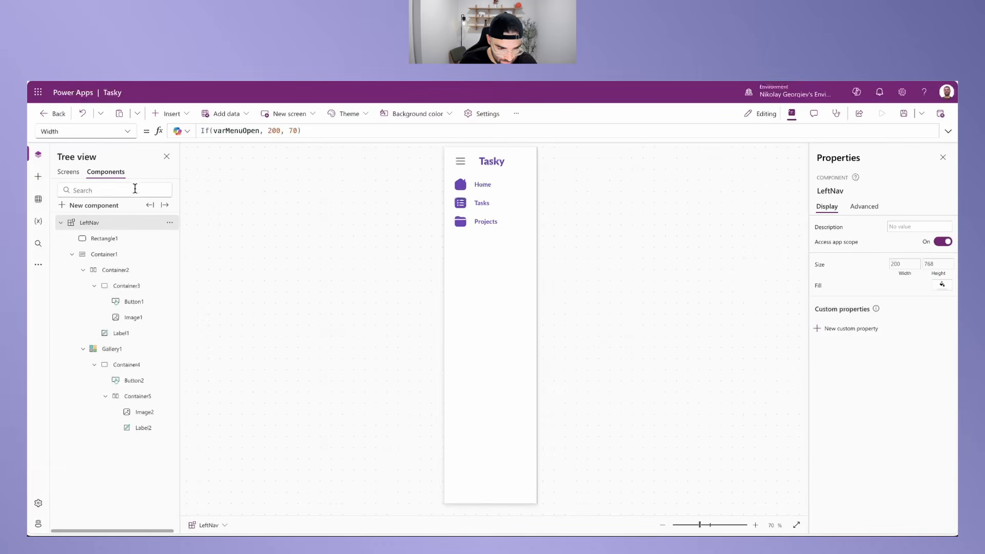
left_click(122, 240)
left_click_drag(275, 130, 158, 133)
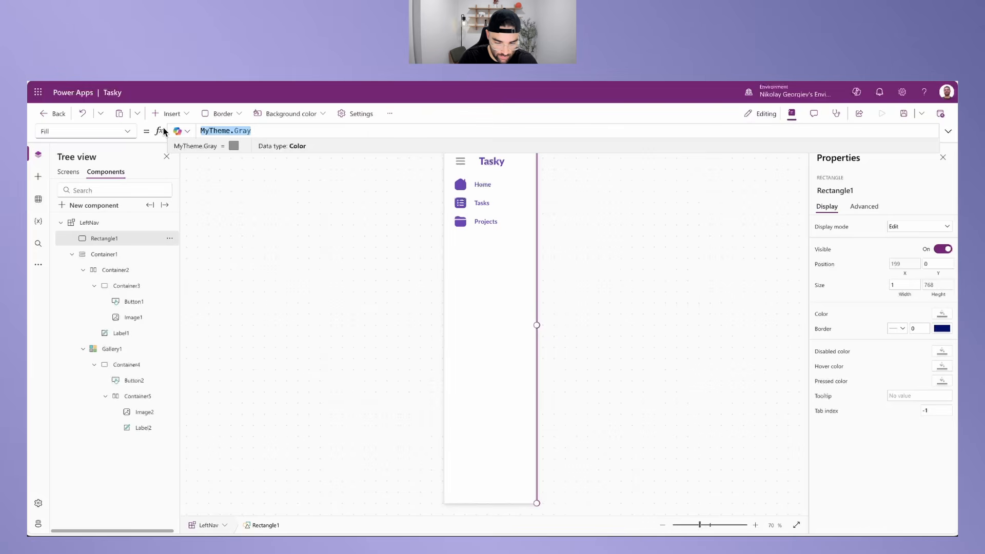
type("RBB")
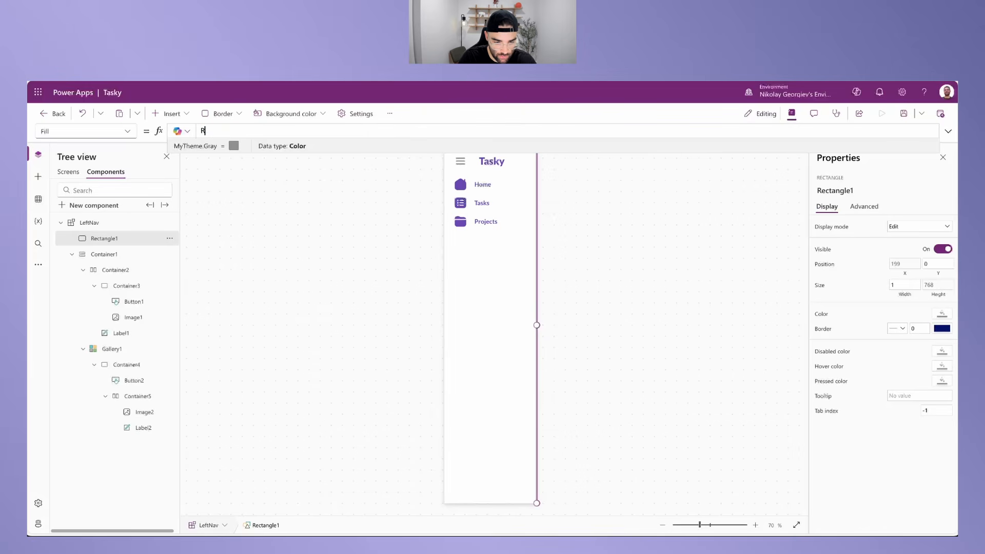
key("BackSpace")
key("BackSpace")
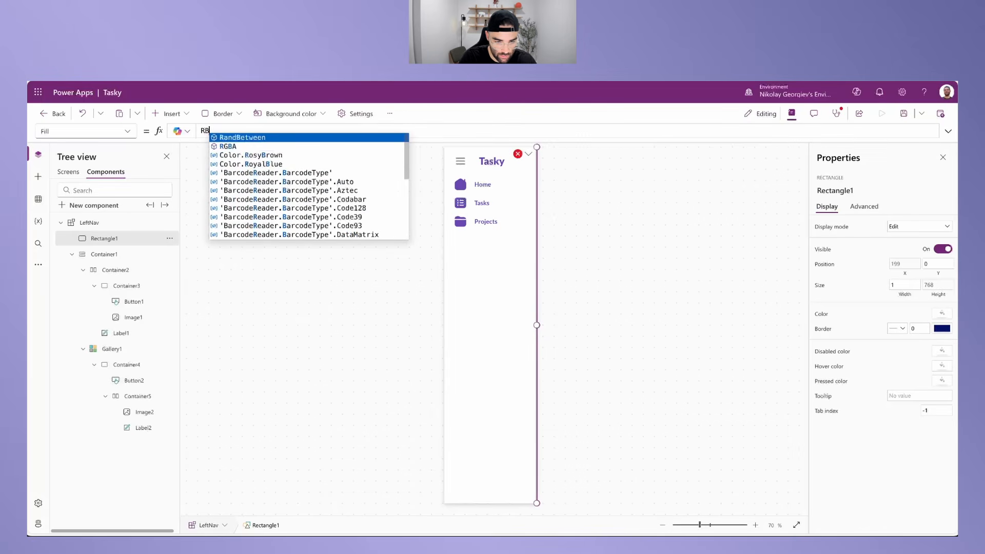
type("GBA(")
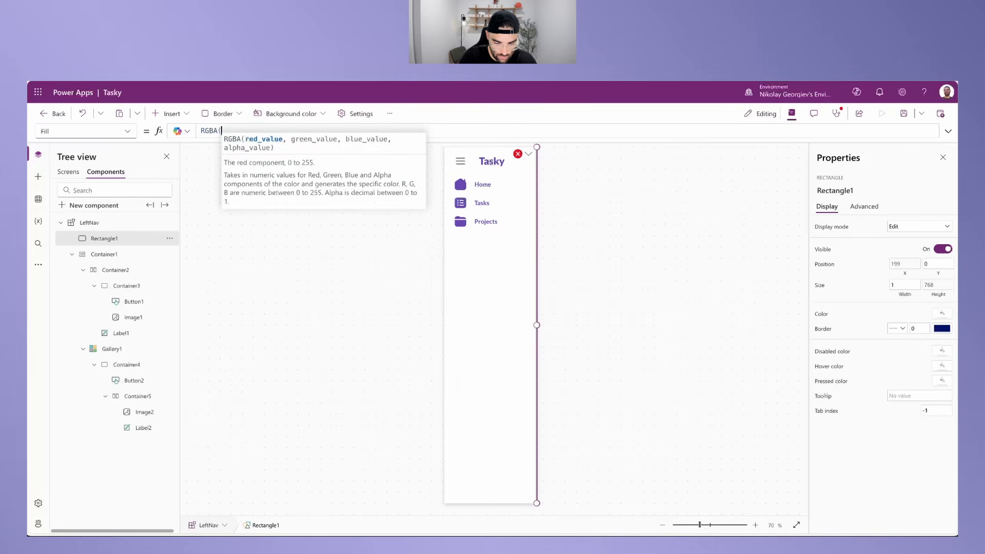
type("220")
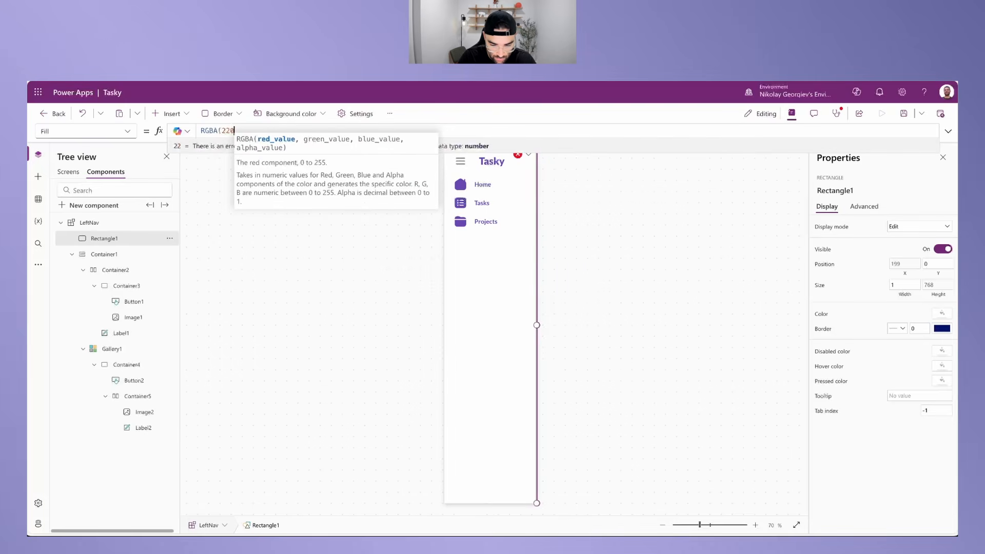
type(", 220,")
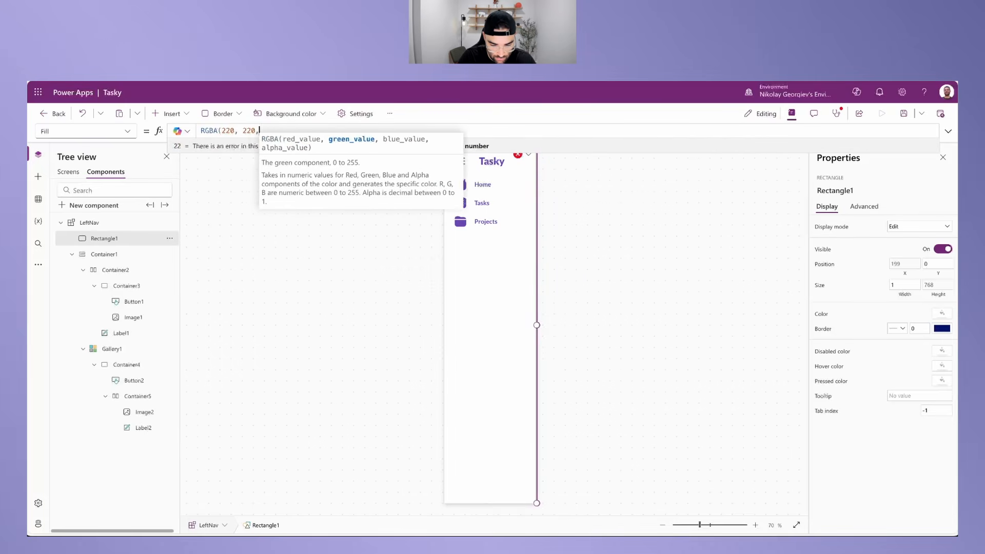
type(" 220,")
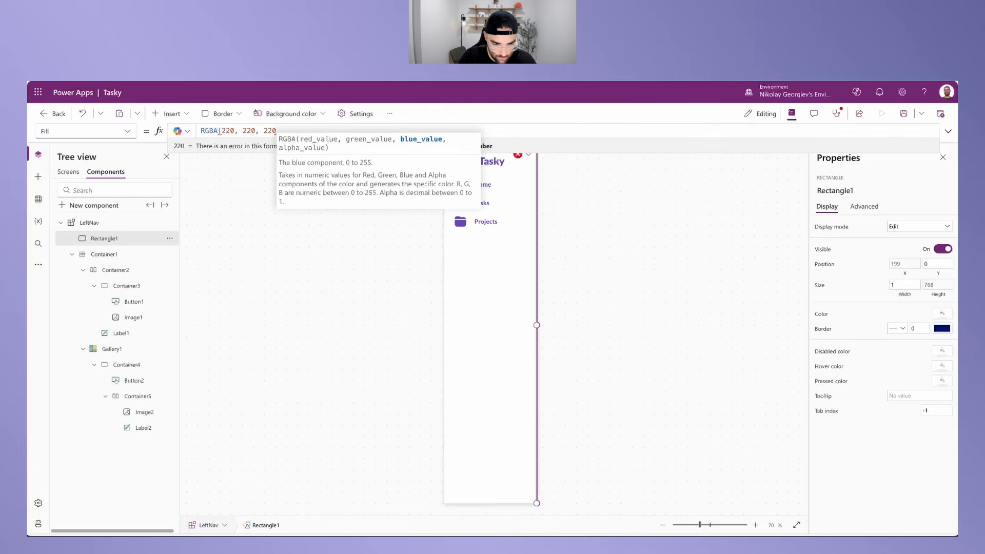
type(" 1)")
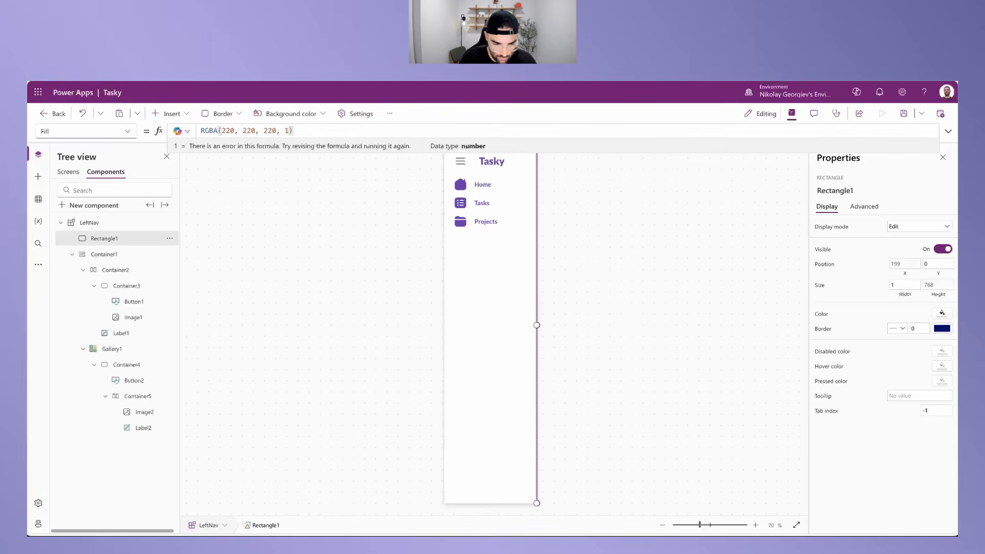
left_click(497, 222)
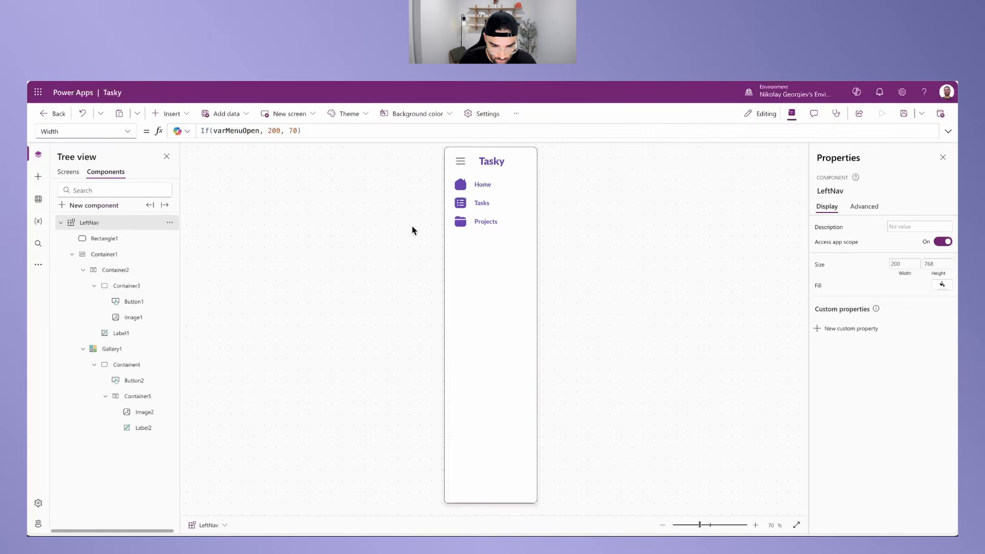
left_click(68, 171)
left_click(318, 259)
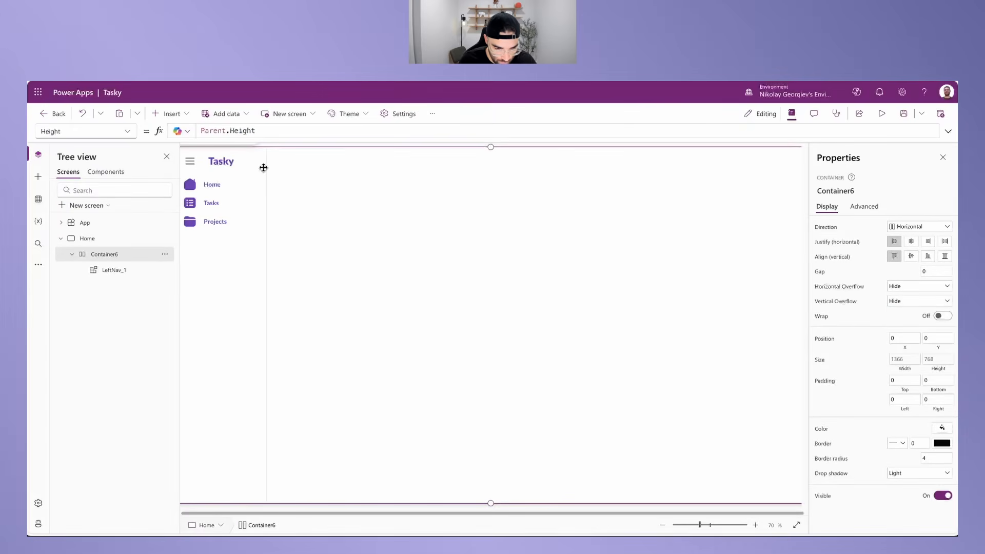
left_click(319, 170)
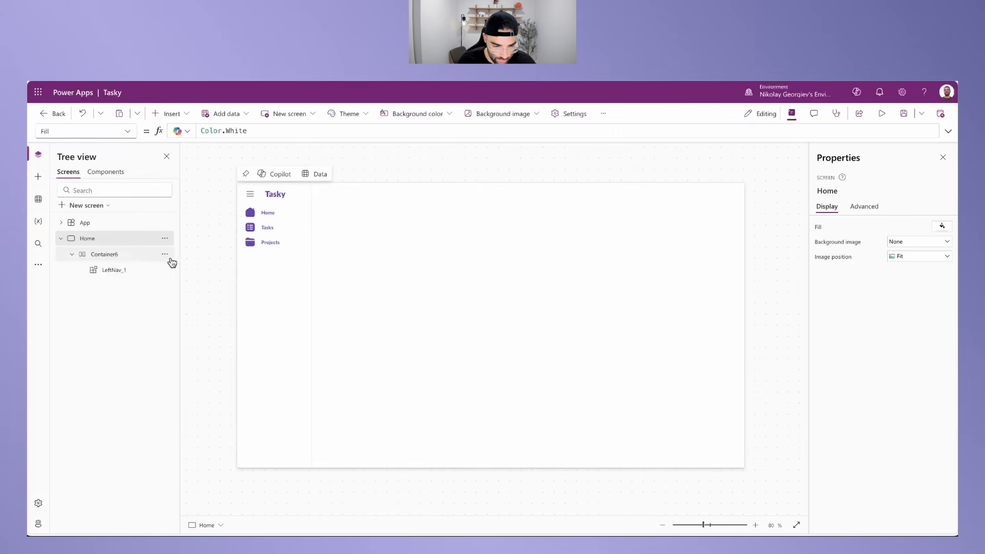
Step: Create a new component named TopHeader and turn on its access to the app scope
left_click(111, 176)
left_click(61, 222)
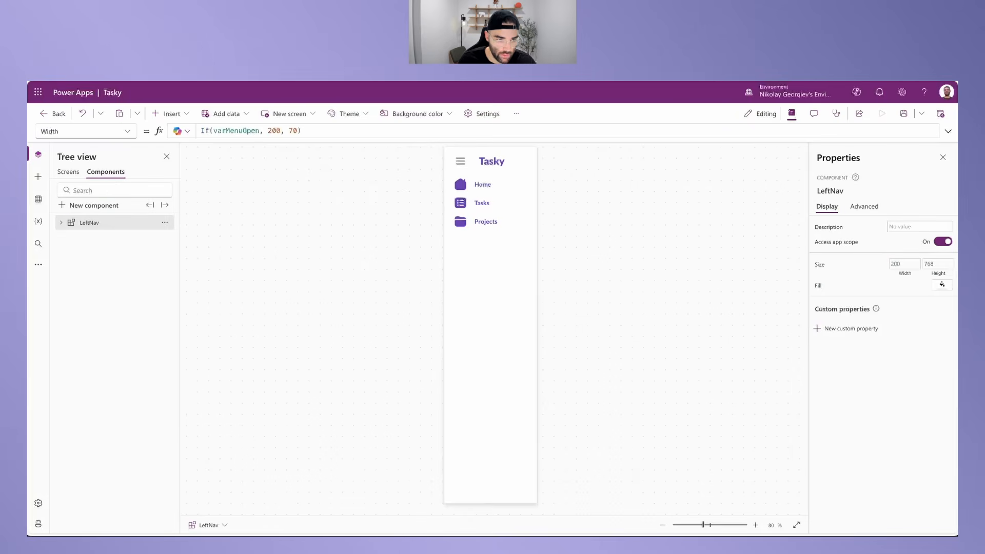
left_click(77, 205)
double_click(94, 238)
type("TopH")
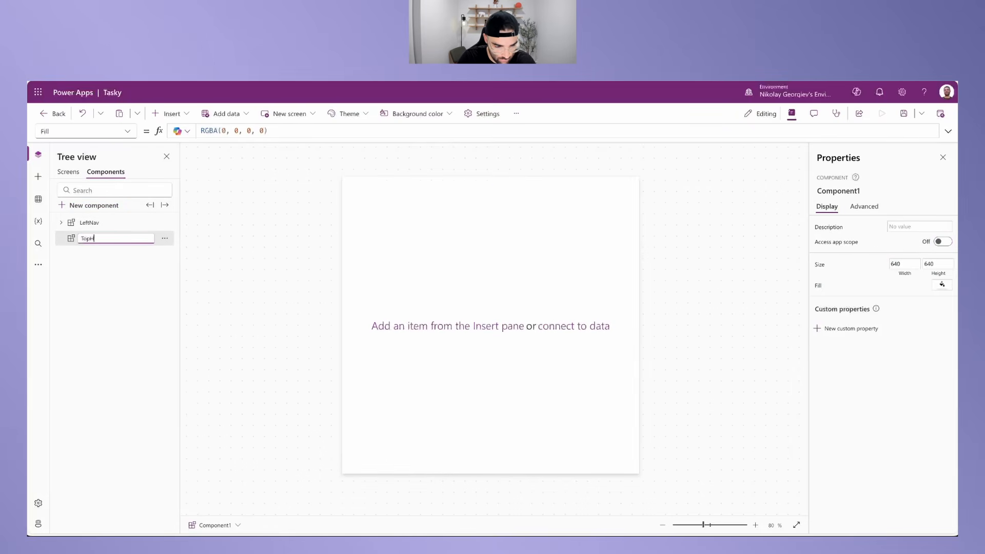
type("eader")
left_click(926, 242)
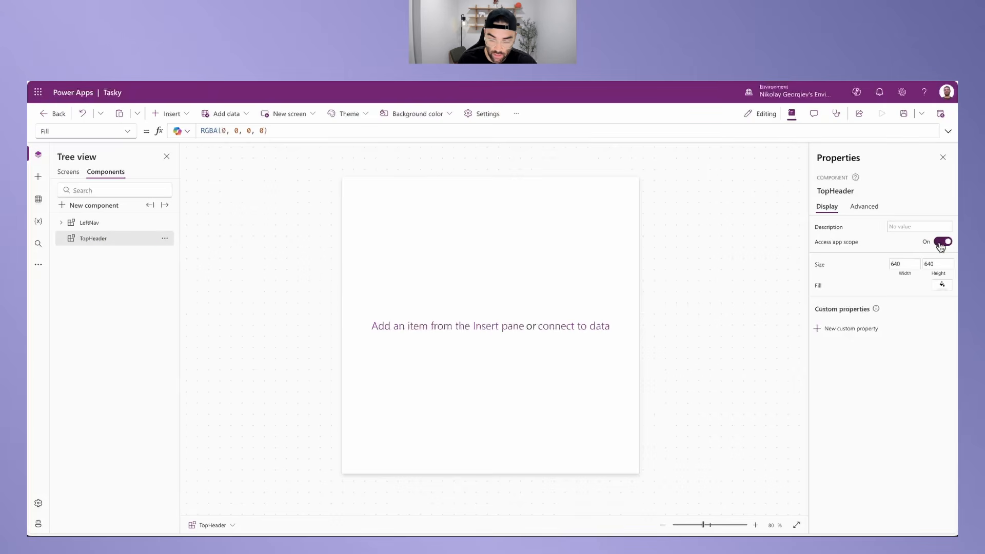
Step: Set the TopHeader component's Width to App.Width and its Height to 60
left_click(904, 264)
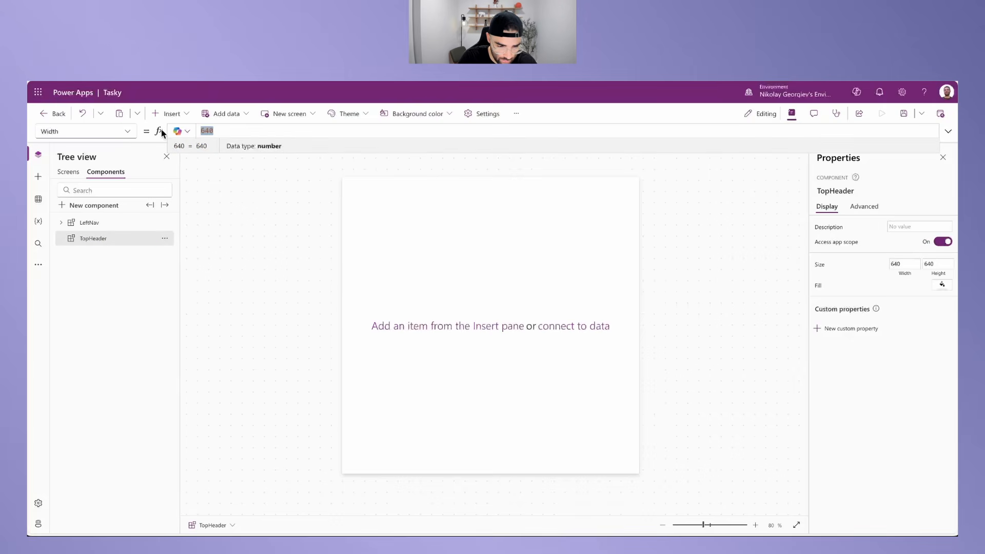
type("App.Wi")
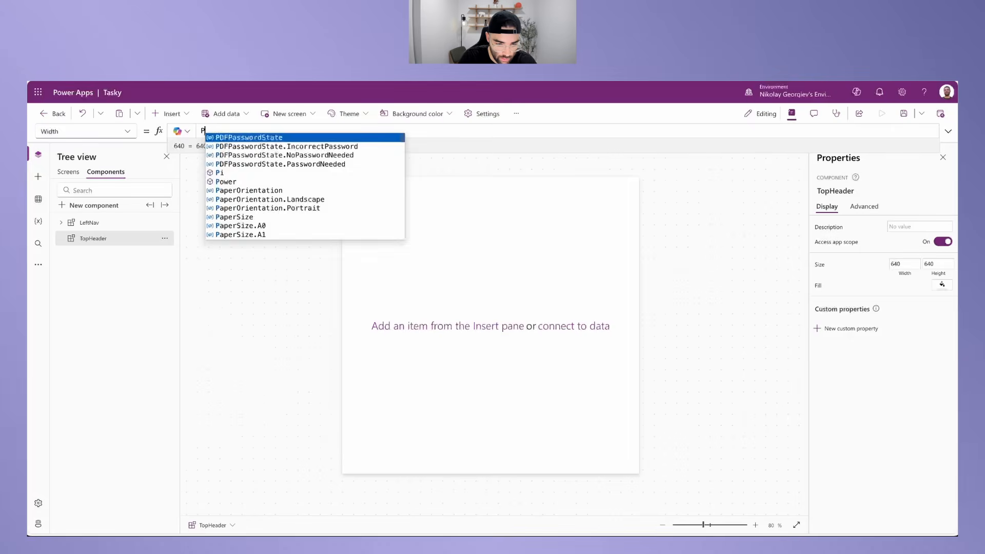
type("dth")
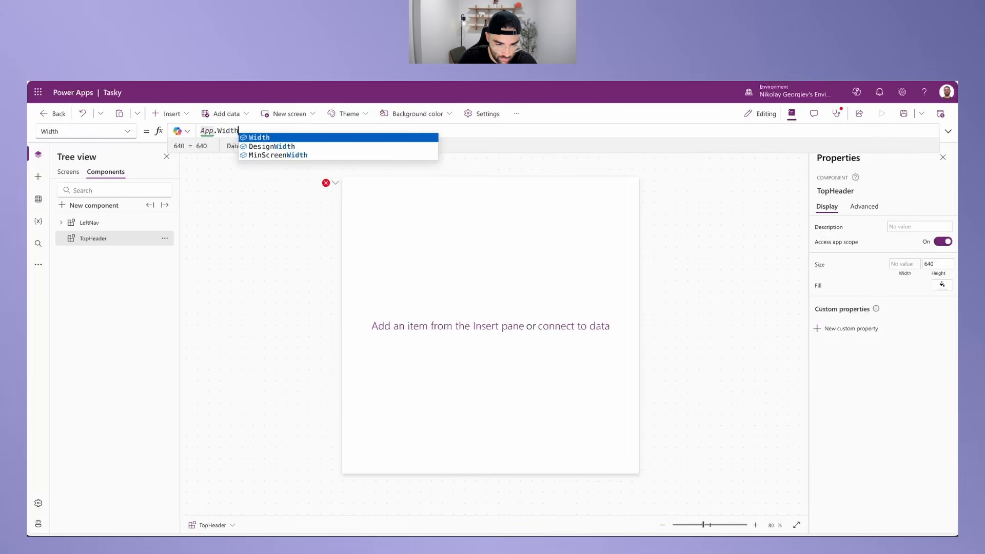
left_click(935, 264)
key("BackSpace")
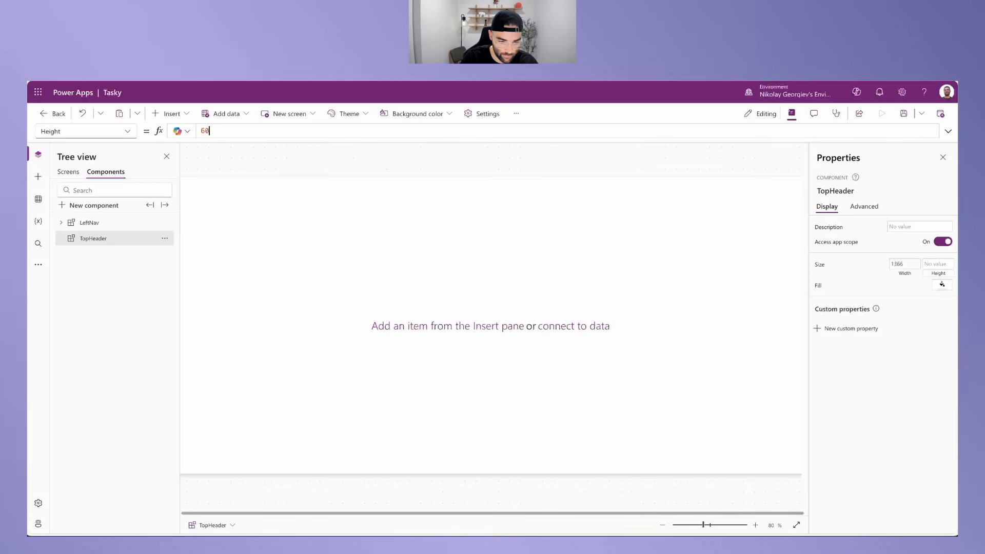
Step: Extend the TopHeader component's Width formula to Max(App.Width, 300)
left_click(905, 264)
left_click(221, 130)
left_click(203, 130)
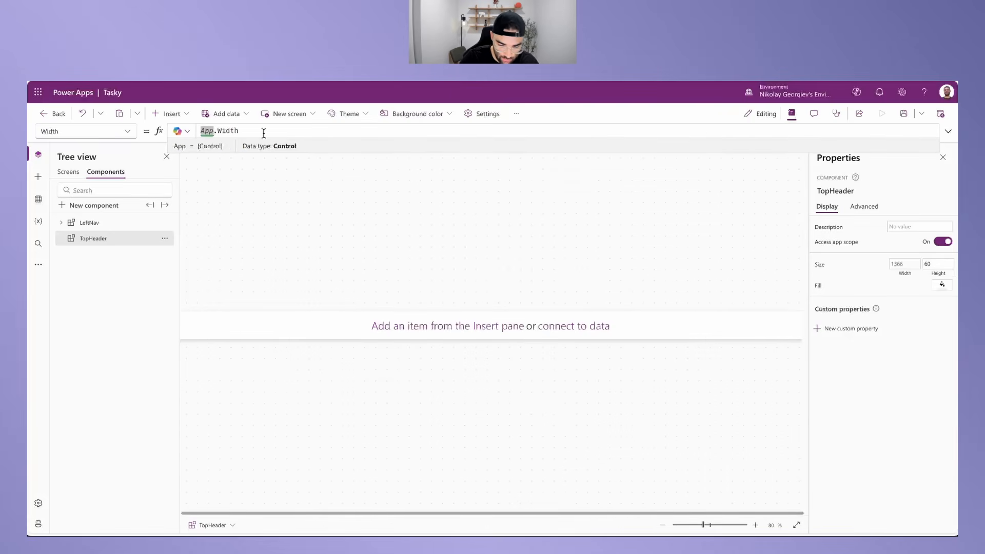
type("Max(")
left_click(310, 128)
type(", 300)")
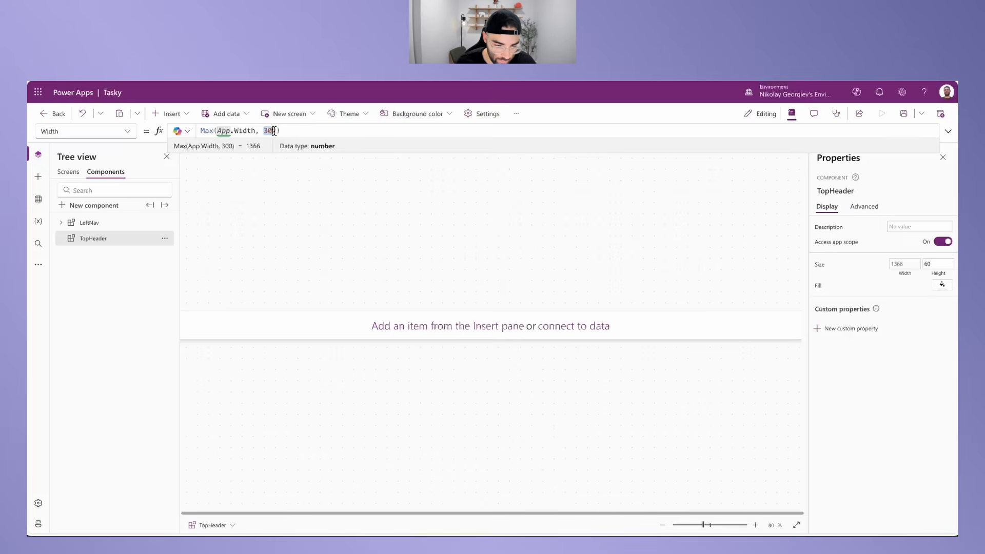
Step: Copy the edge line rectangle from the LeftNav component into the TopHeader component
left_click(62, 222)
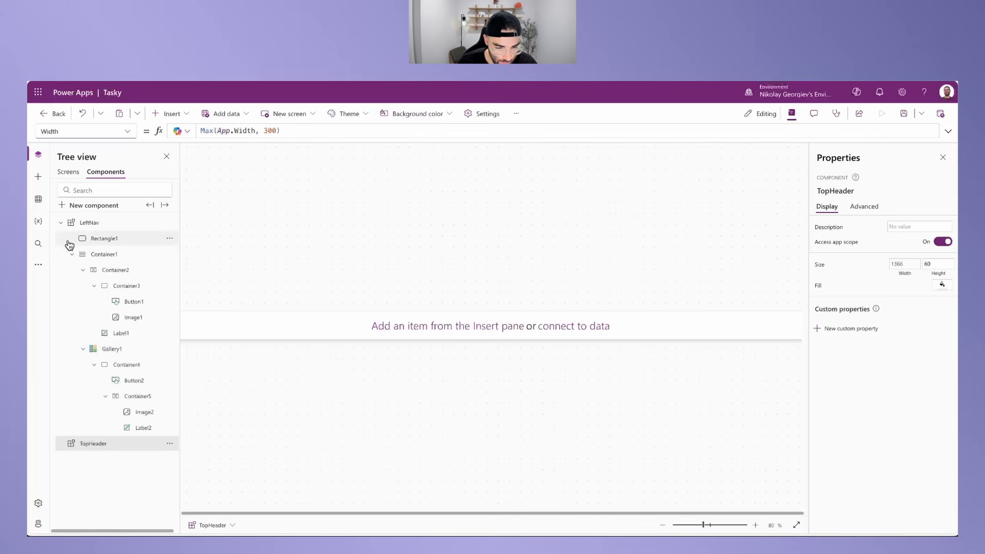
left_click(104, 239)
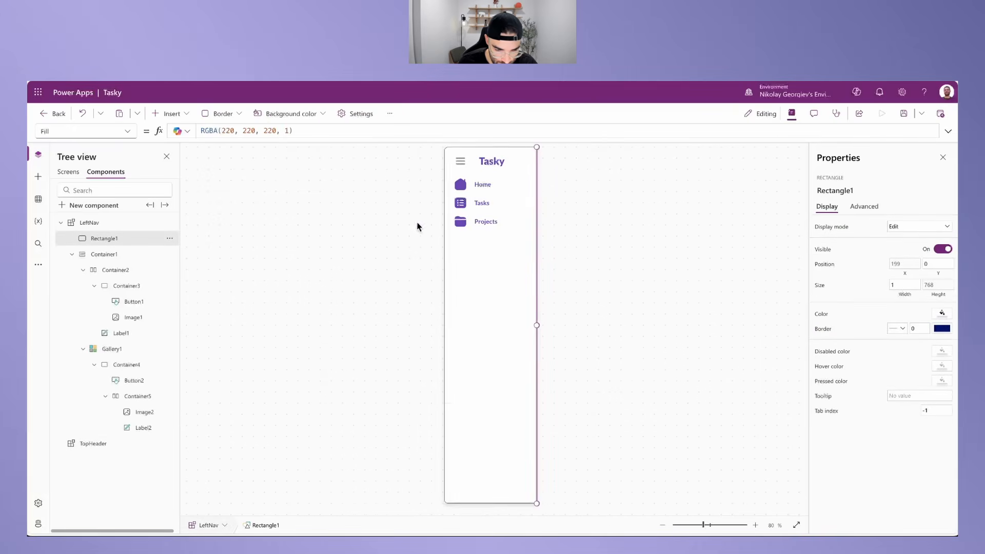
left_click(61, 223)
left_click(94, 242)
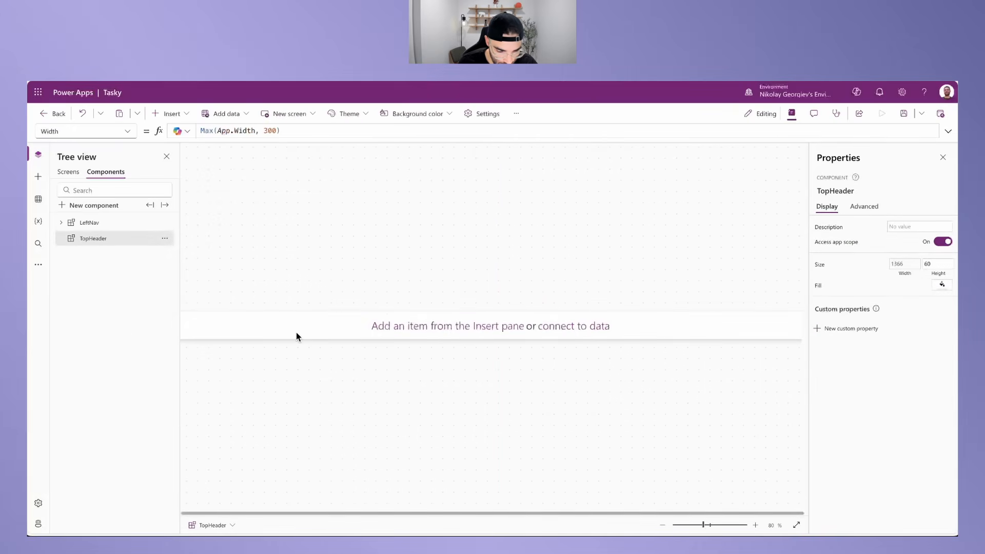
key("ctrl+v")
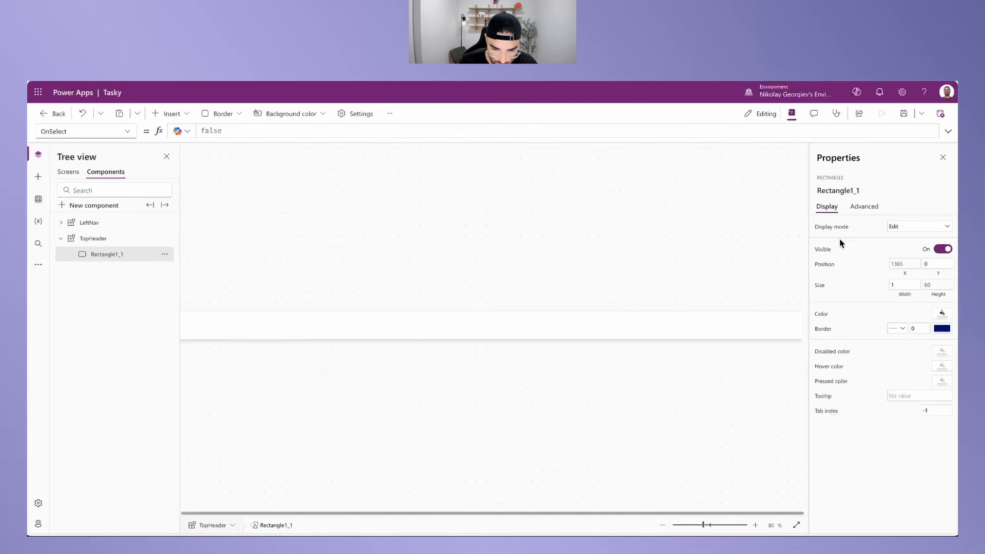
Step: Set the X position of the copied rectangle in TopHeader to 0 and its Width to Parent.Width
left_click(905, 264)
left_click(318, 131)
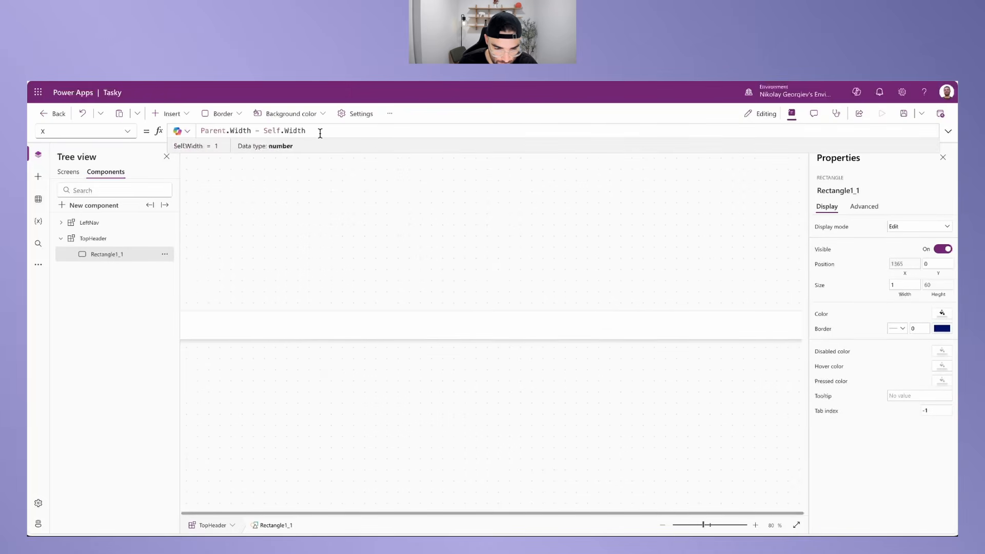
left_click_drag(315, 131, 194, 129)
type("0")
left_click(936, 285)
left_click(905, 285)
left_click(483, 132)
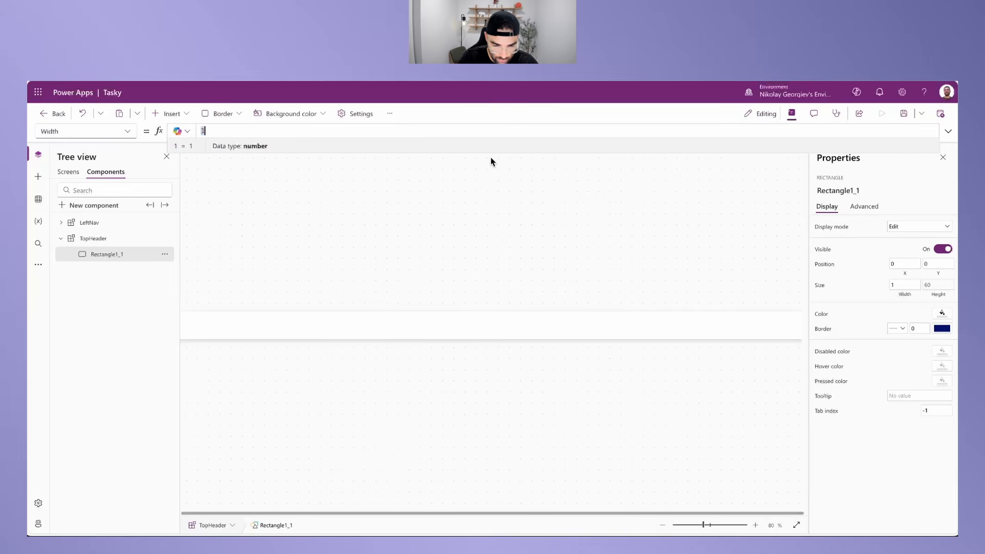
type("Parent.Width")
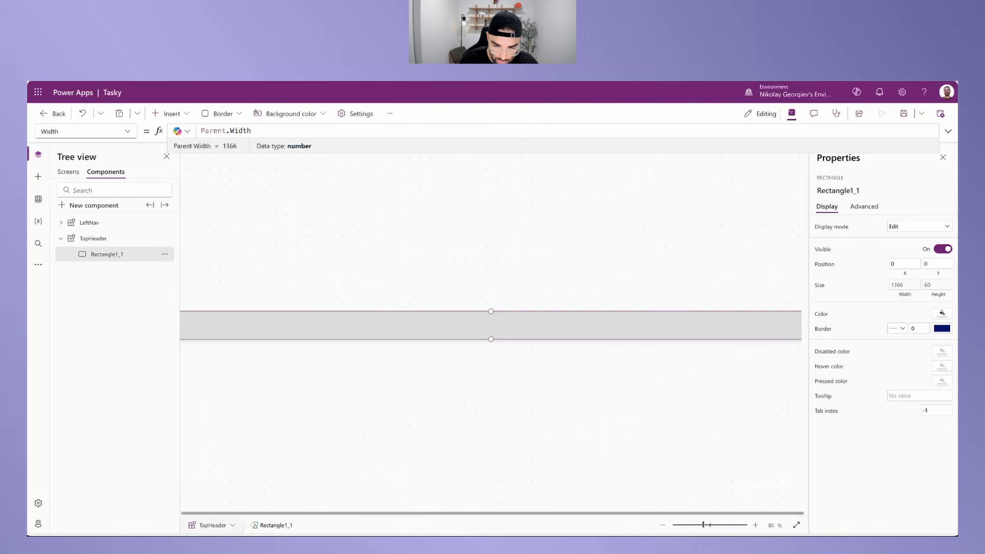
Step: Set the copied rectangle's Height to 1 and its Y position to Parent.Height - Self.Height in the TopHeader component
left_click(939, 285)
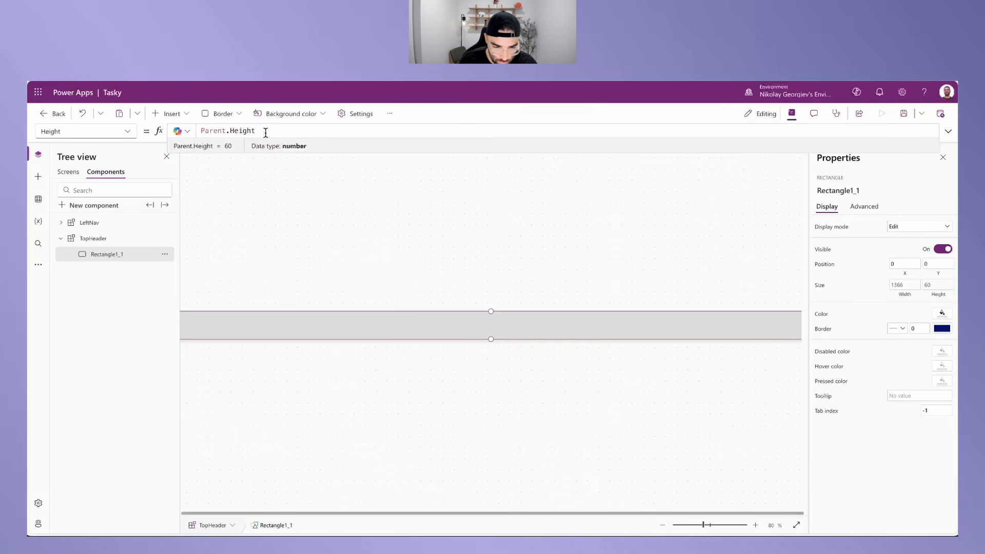
left_click_drag(266, 132, 78, 120)
type("1")
left_click(939, 265)
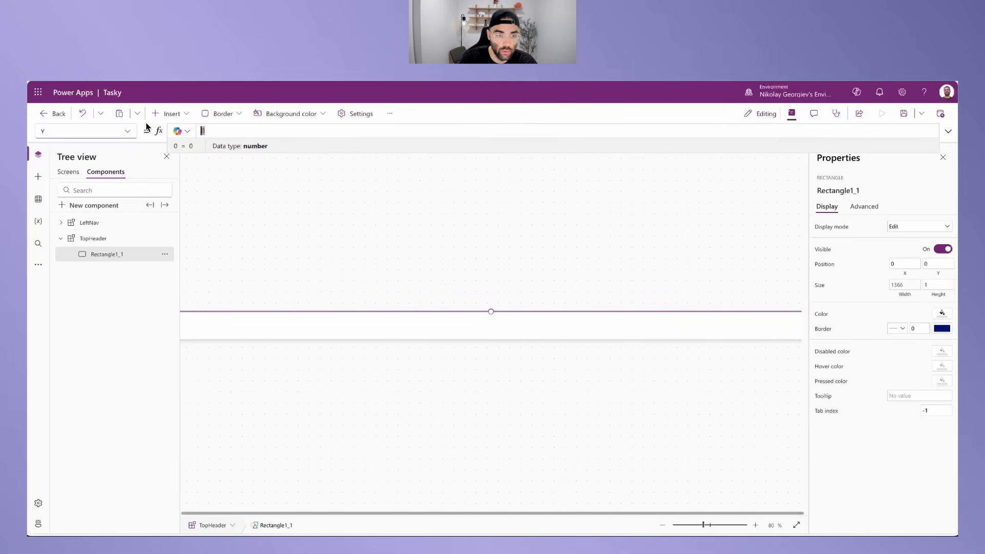
type("Parent.Hei")
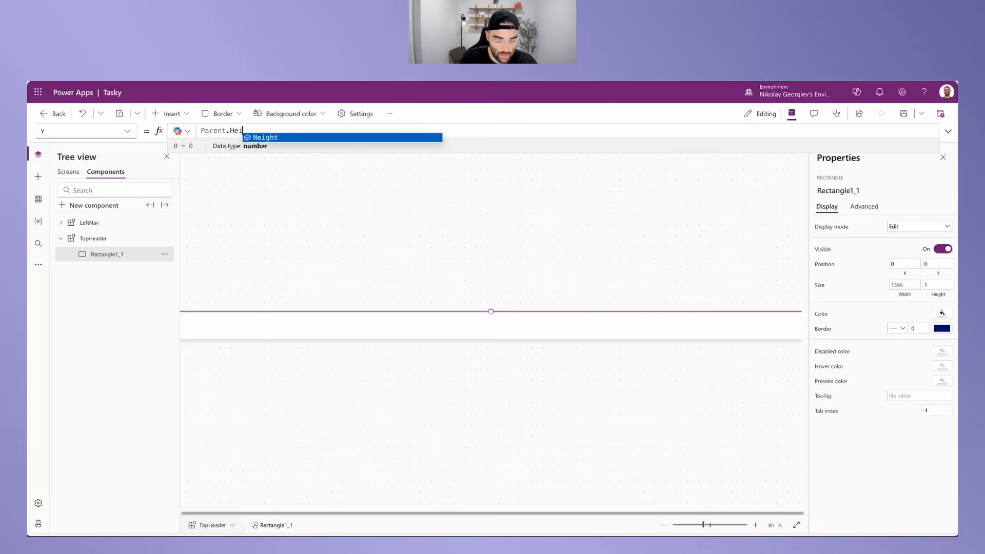
type("ght - ")
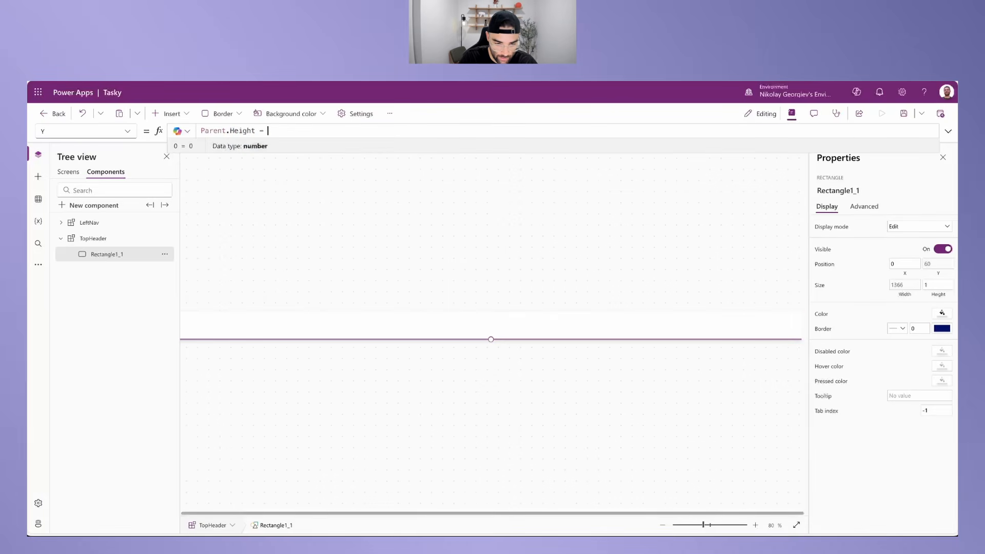
type("Self.Height")
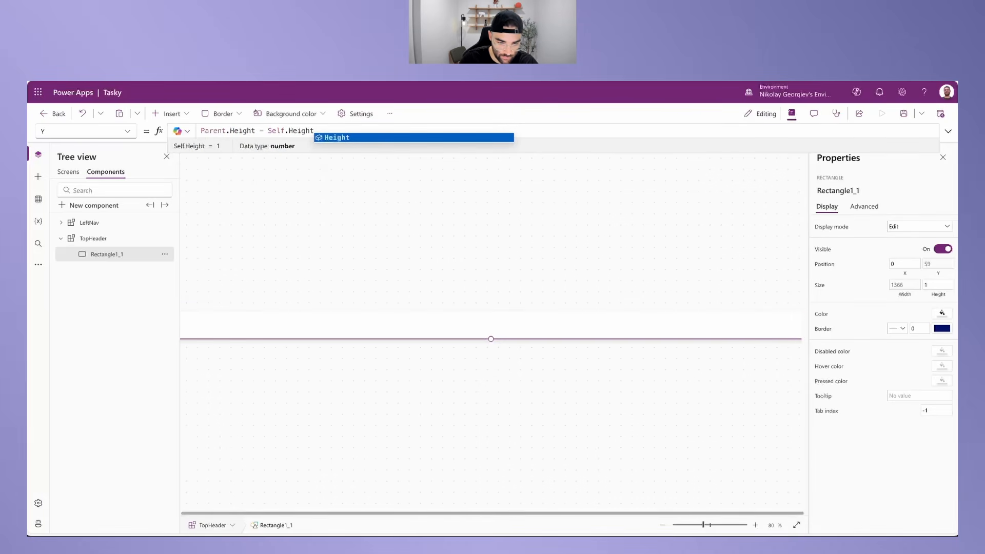
left_click(560, 279)
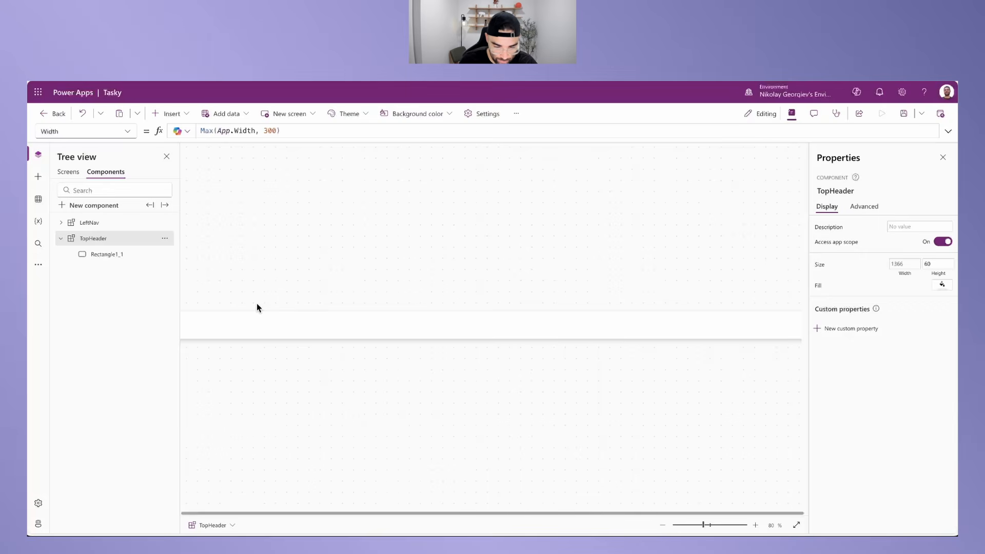
Step: Insert a horizontal container into the TopHeader component
left_click(662, 525)
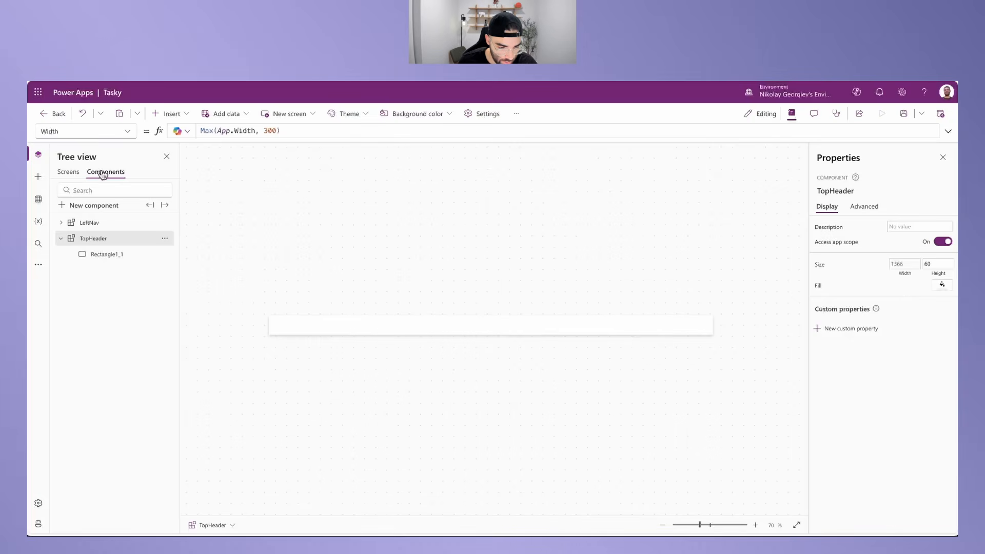
left_click(156, 116)
type("contain")
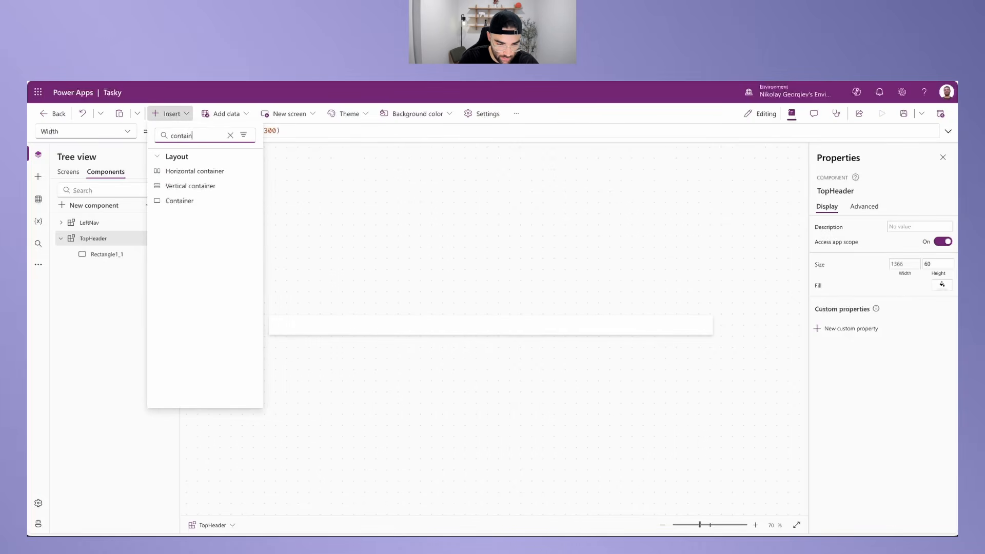
left_click(186, 172)
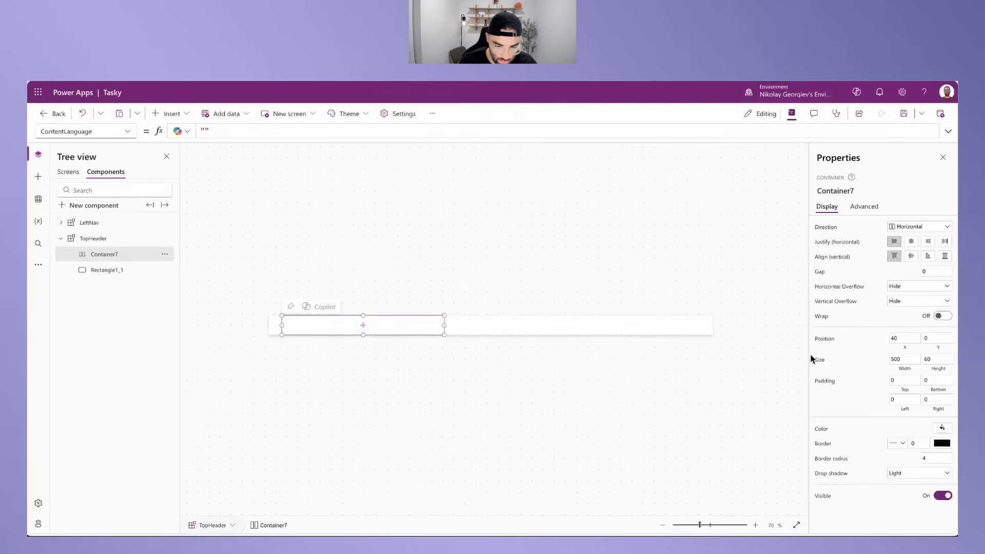
Step: Set the new horizontal container's X and Y positions to 0
left_click(906, 348)
left_click_drag(220, 134, 182, 125)
type("0")
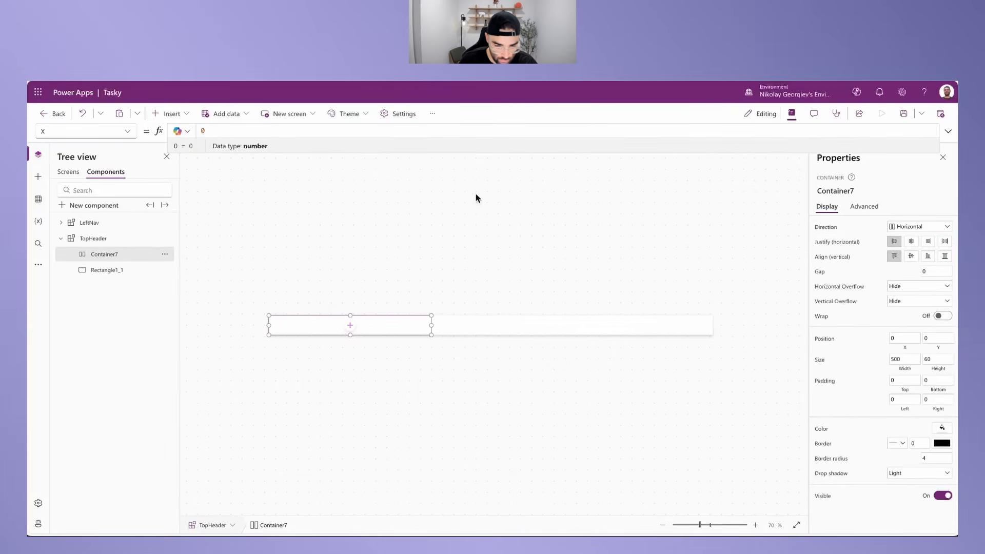
left_click(938, 348)
left_click_drag(212, 133, 182, 132)
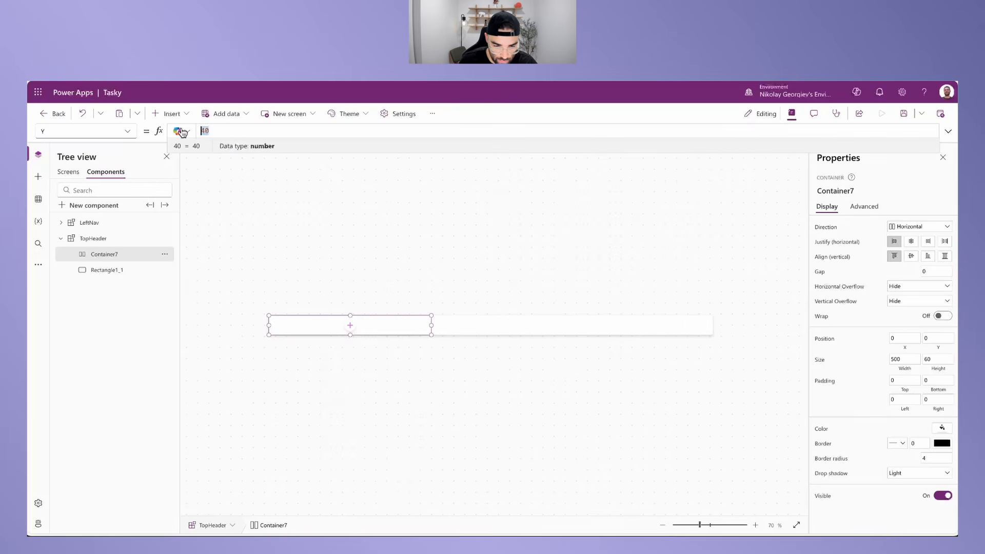
type("0")
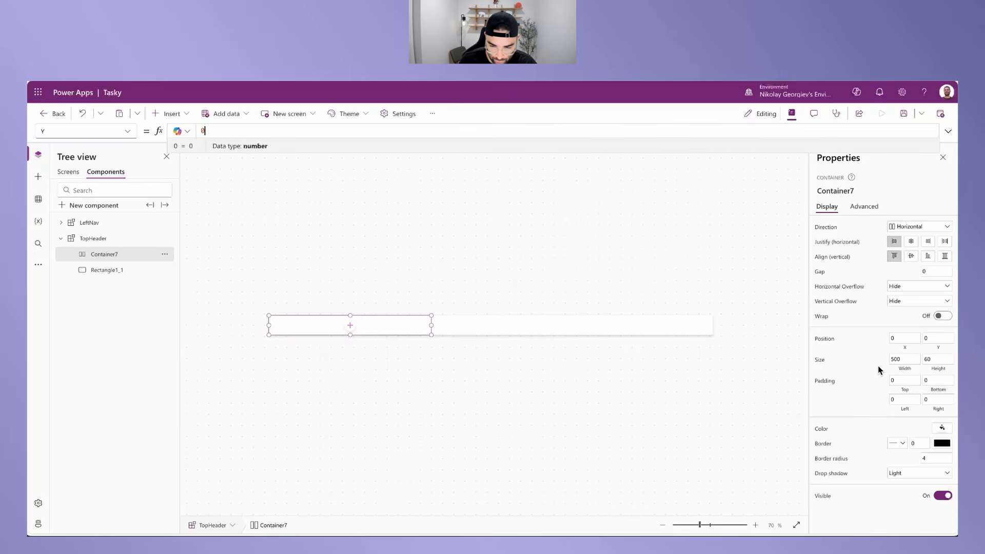
Step: Set the container's Width to Parent.Width and its Height to Parent.Height
left_click(905, 370)
type("paren")
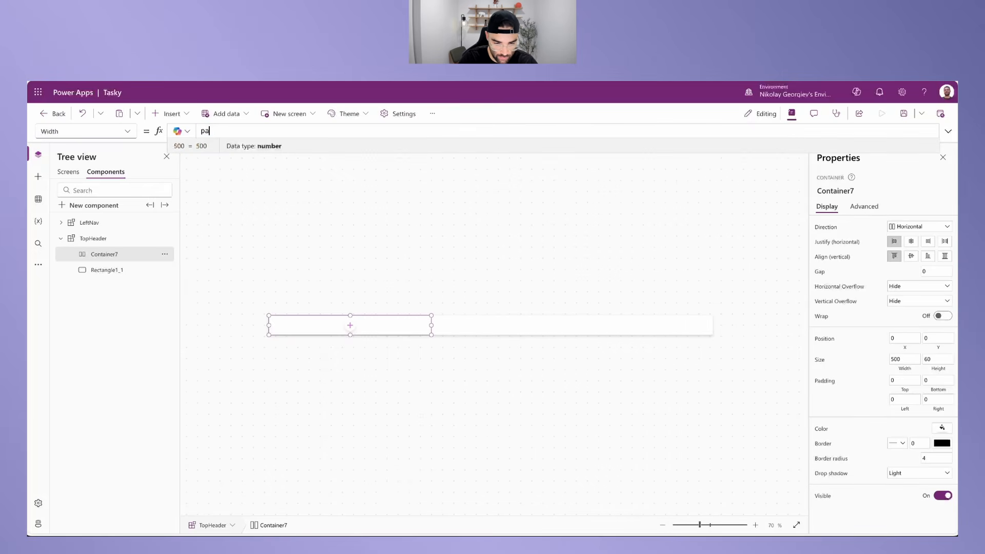
key("Tab")
left_click(942, 367)
type("200")
key("BackSpace")
key("BackSpace")
key("BackSpace")
type("paren")
key("Tab")
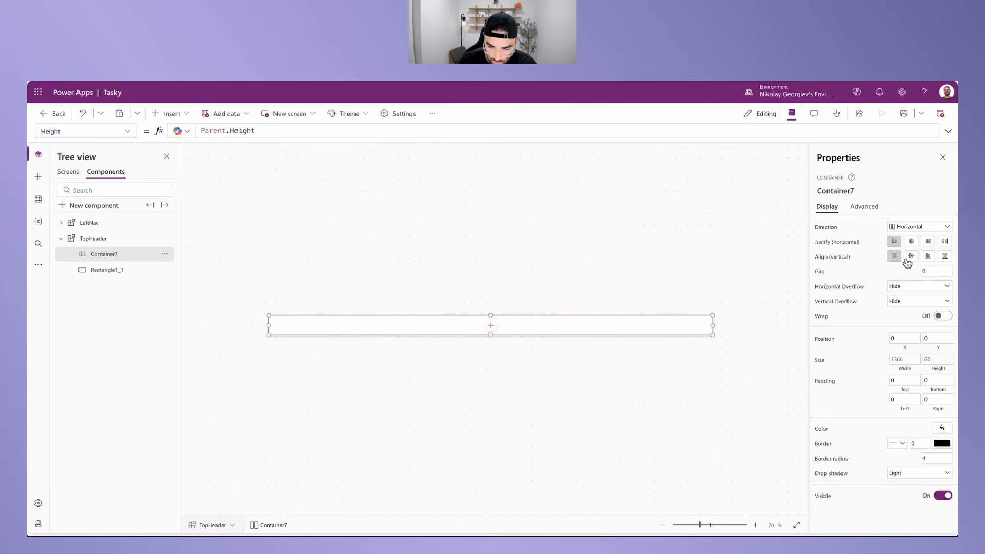
Step: Give the container middle vertical alignment, space-between horizontal justification, border radius 0, no drop shadow, and left and right padding of 20
left_click(912, 257)
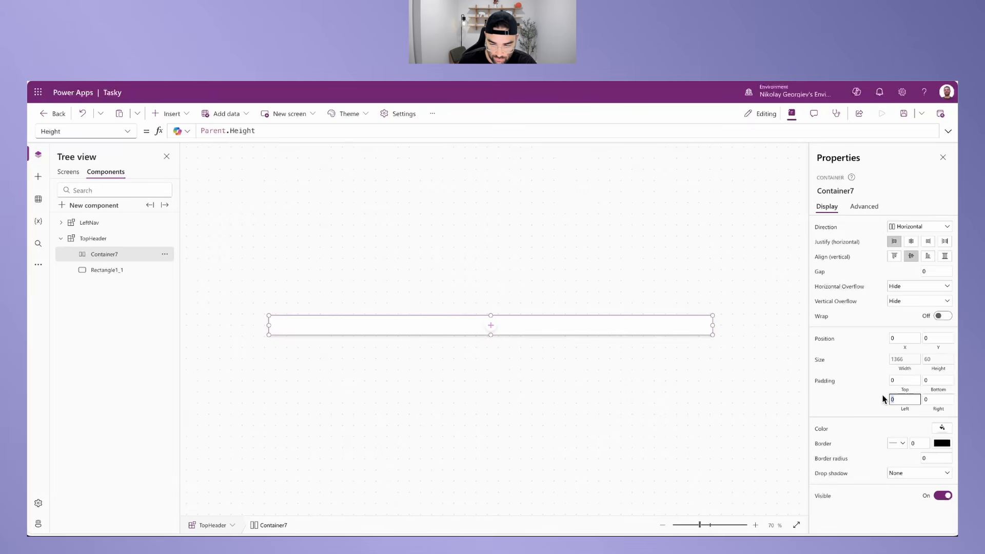
key("Tab")
left_click(852, 401)
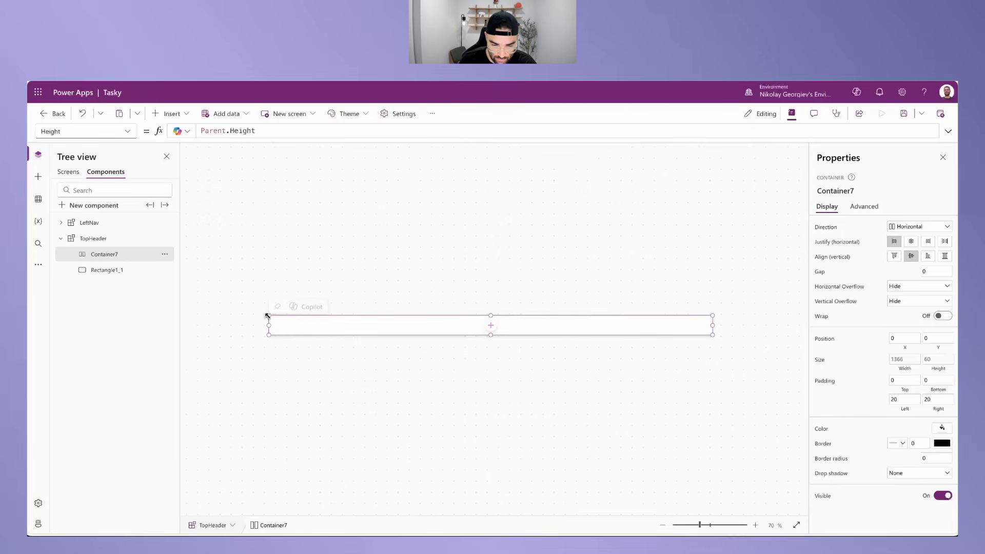
left_click(696, 239)
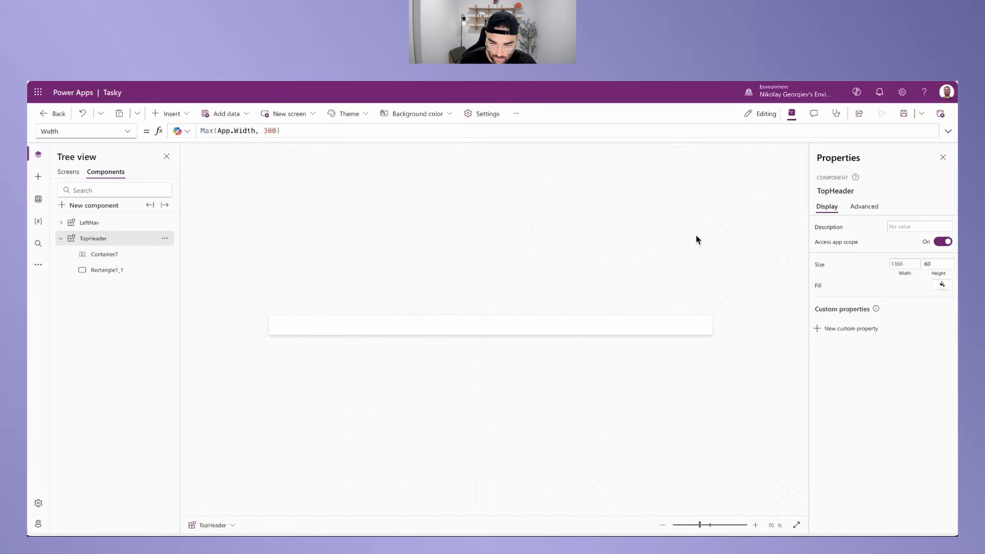
left_click(650, 323)
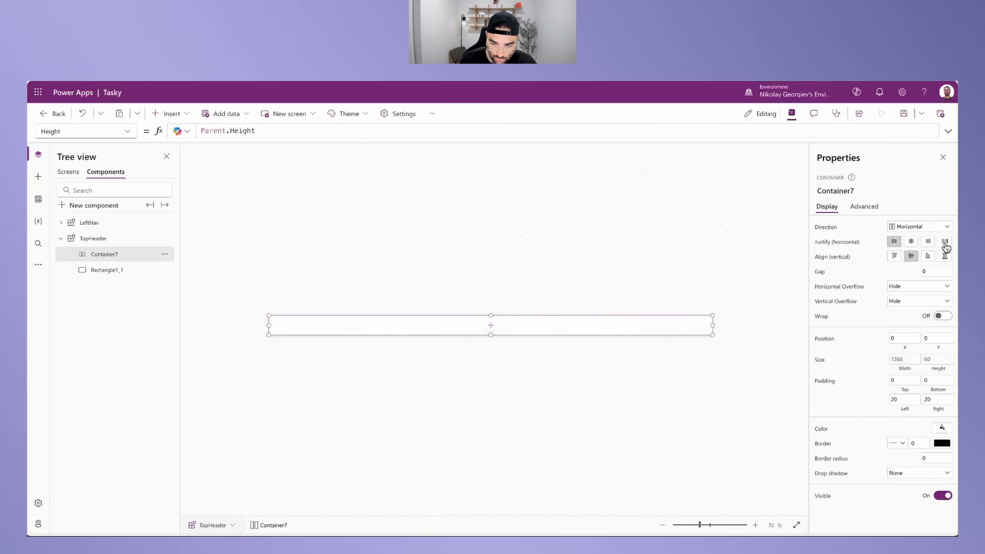
left_click(945, 243)
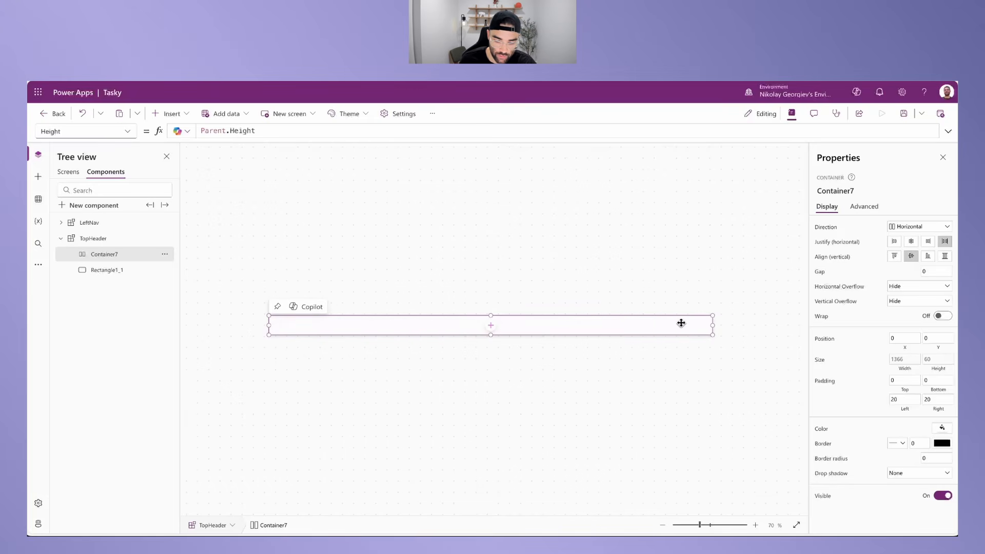
Step: Insert a button into the TopHeader's horizontal container and set its text to "+ Create"
left_click(171, 113)
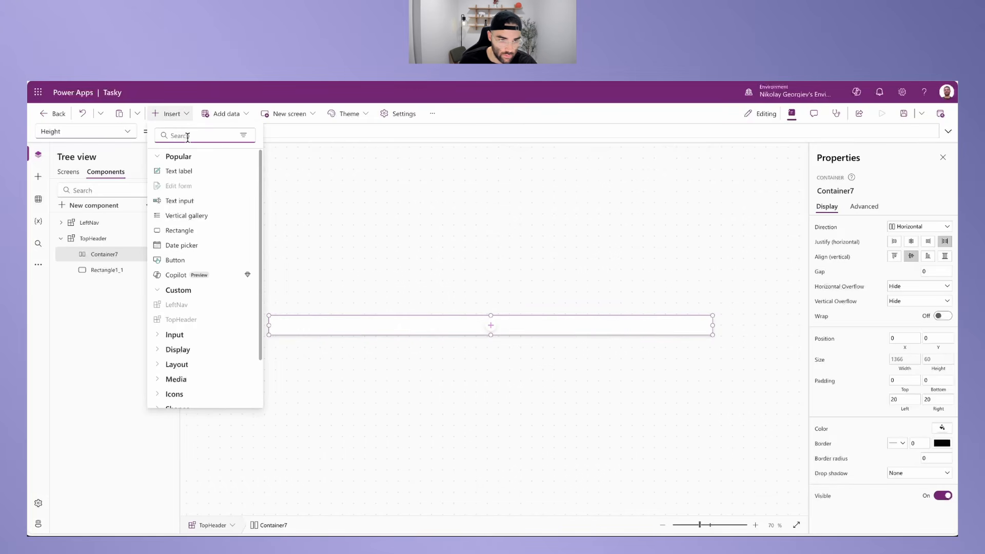
type("button")
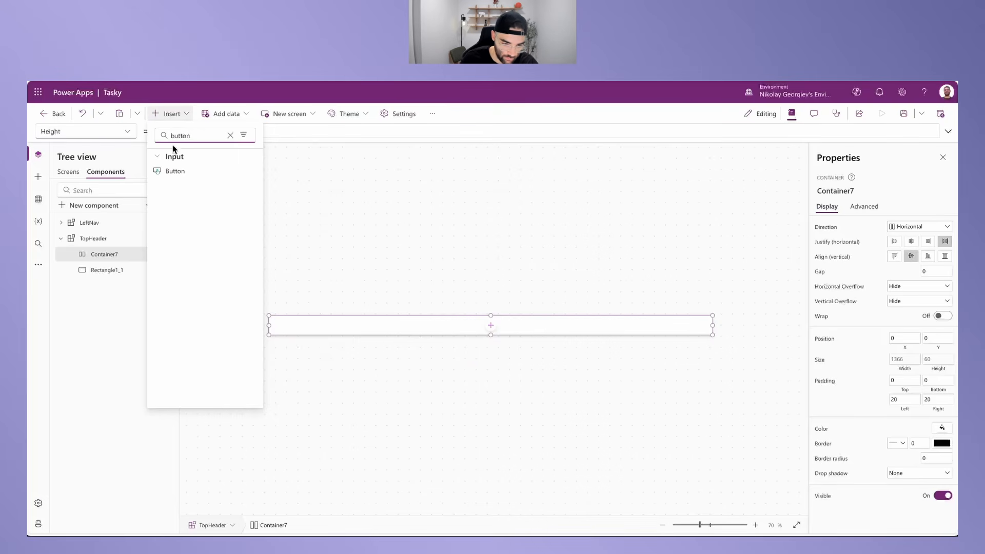
left_click(185, 170)
left_click_drag(920, 226, 851, 224)
type("+ Create")
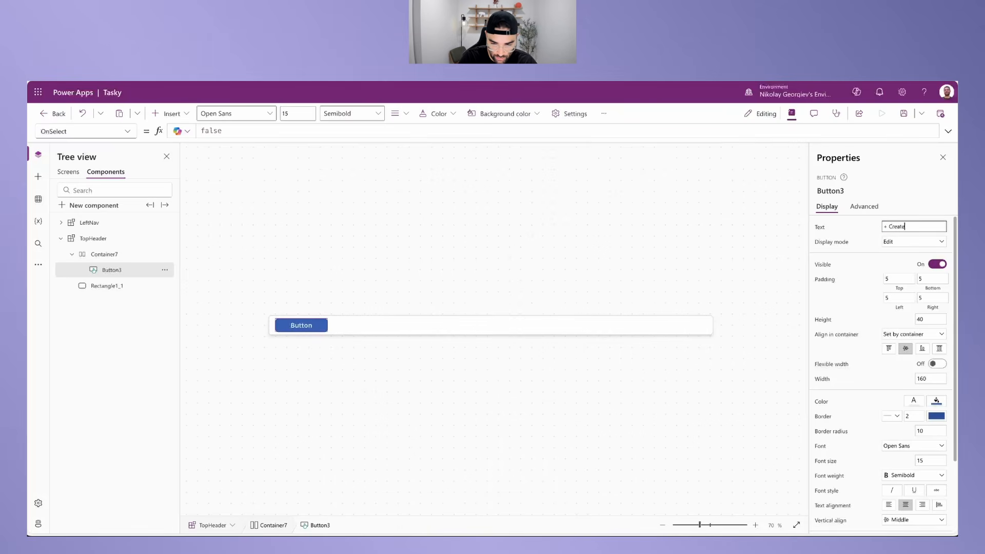
Step: Set the + Create button's width to 100, its font to Lato and its font size to 10
left_click_drag(931, 379, 908, 376)
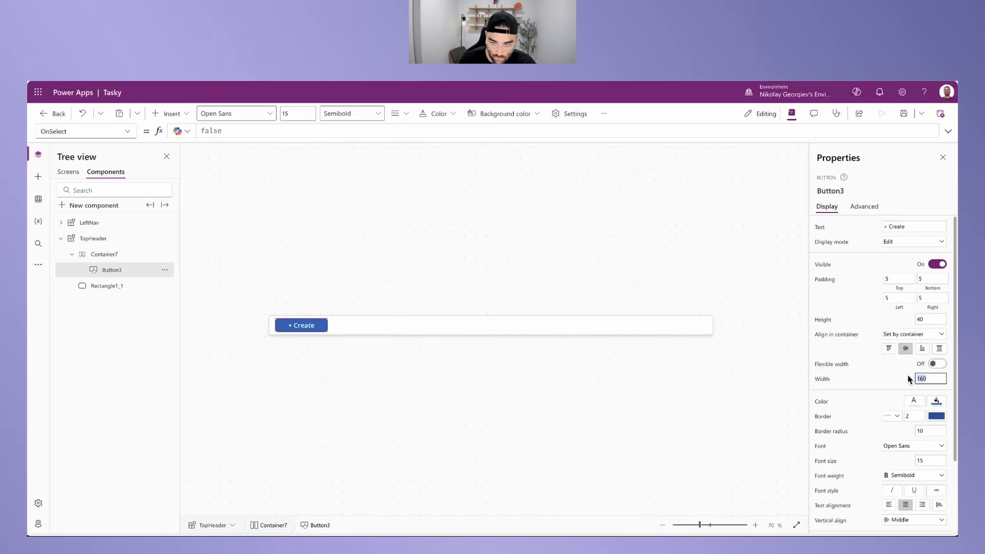
type("100")
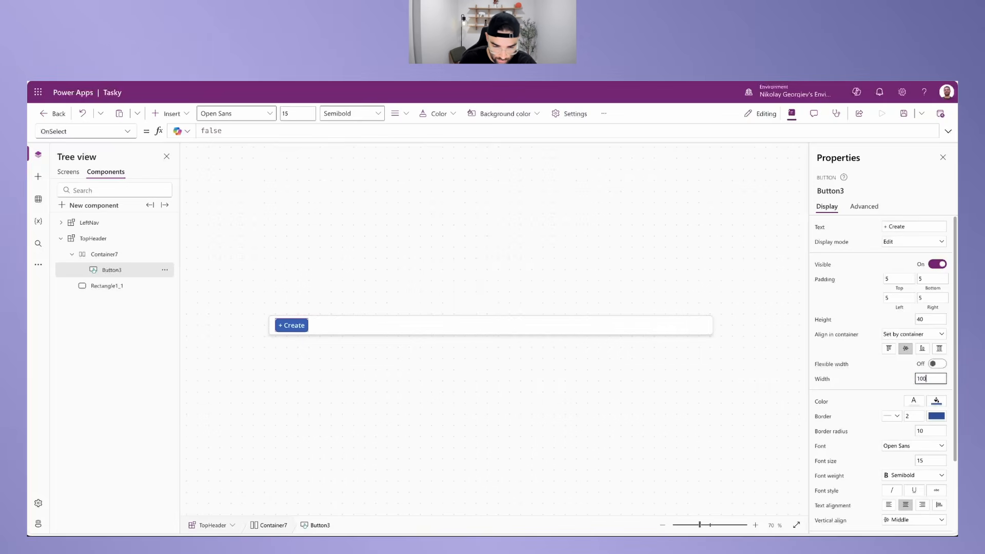
left_click(913, 446)
left_click(904, 346)
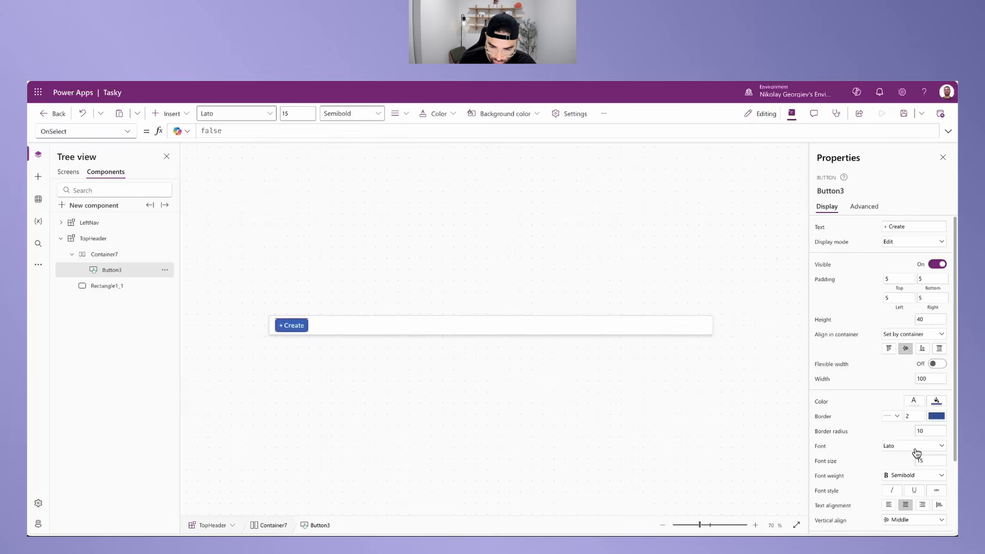
left_click_drag(931, 460, 905, 460)
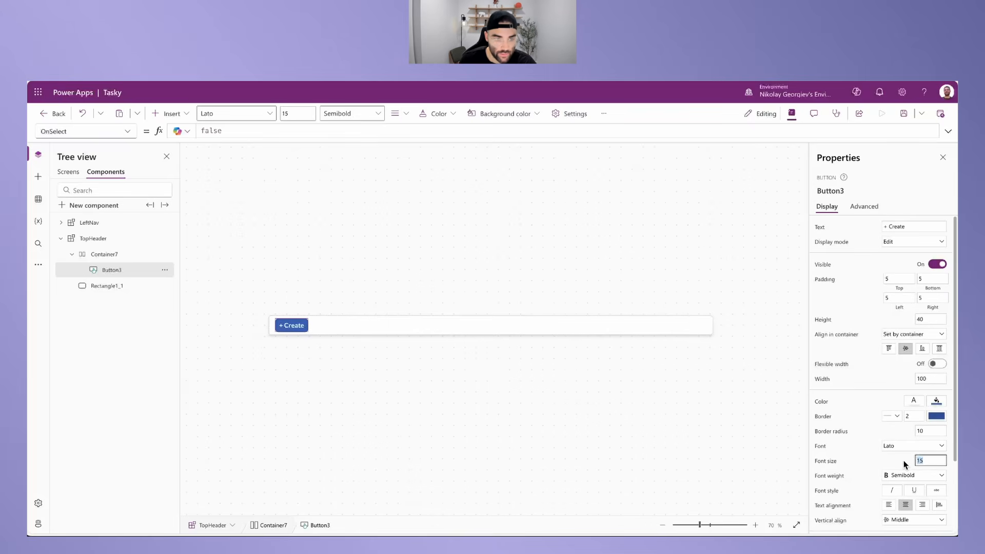
type("10")
Step: Set the + Create button's Fill formula to MyTheme.Primary
left_click(128, 130)
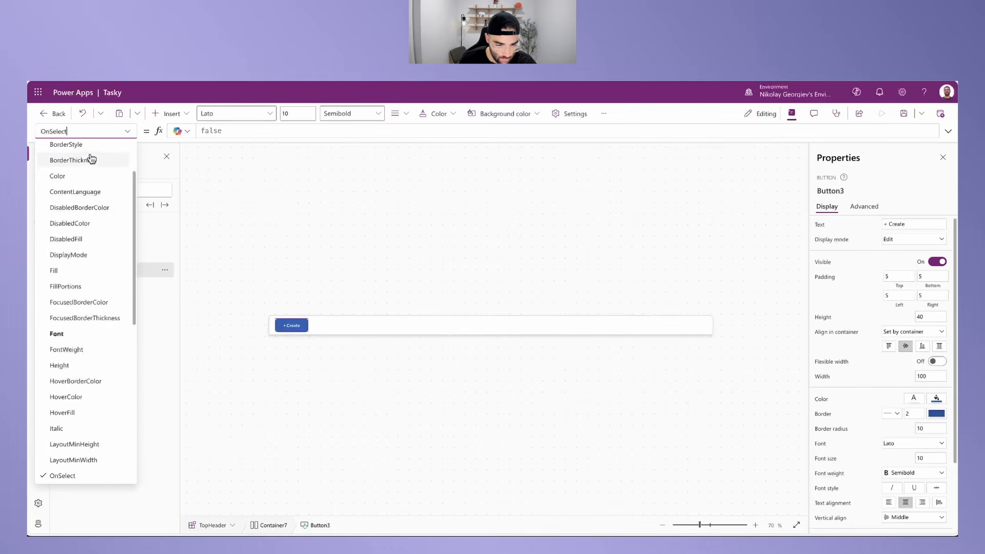
left_click(74, 270)
left_click_drag(290, 131, 171, 136)
type("M")
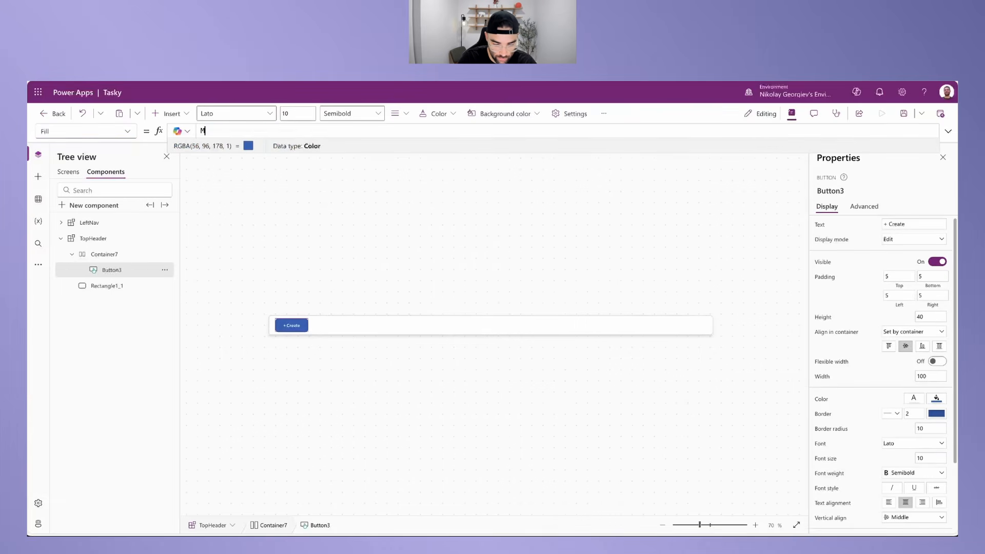
type("yTheme.Primary")
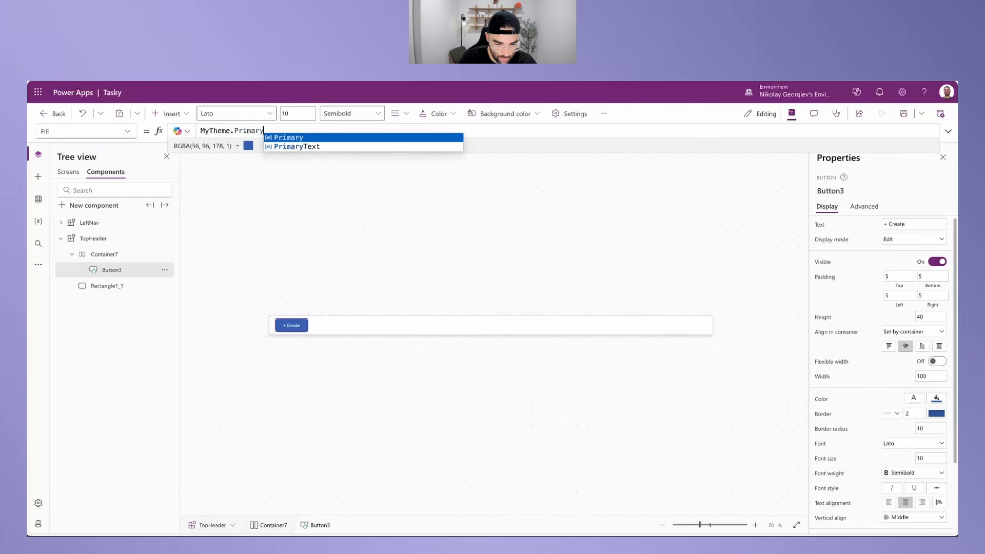
Step: Find the + Create button's fill properties and set its HoverFill to ColorFade(Self.Fill, -10%)
left_click(864, 206)
left_click(862, 229)
type("fill")
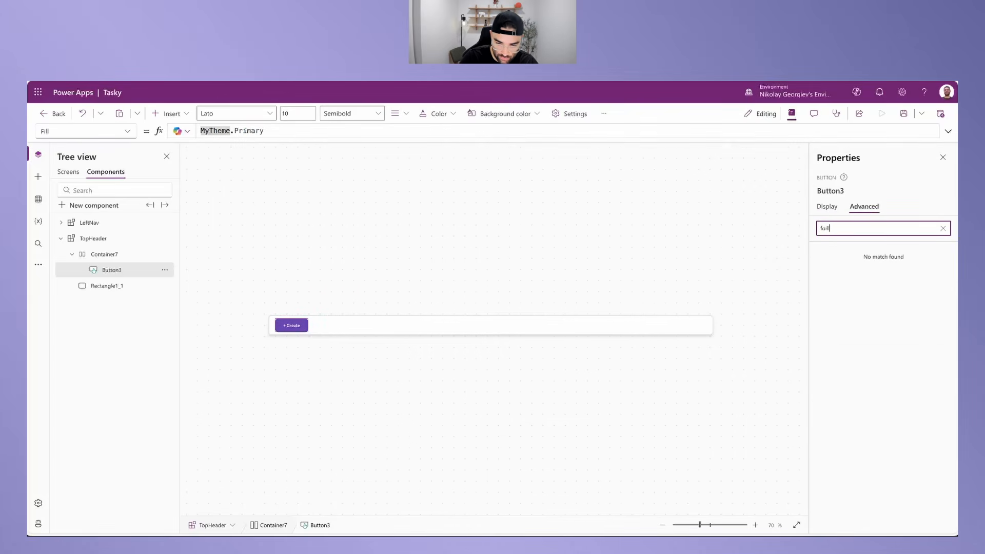
key("BackSpace")
key("BackSpace")
type("il")
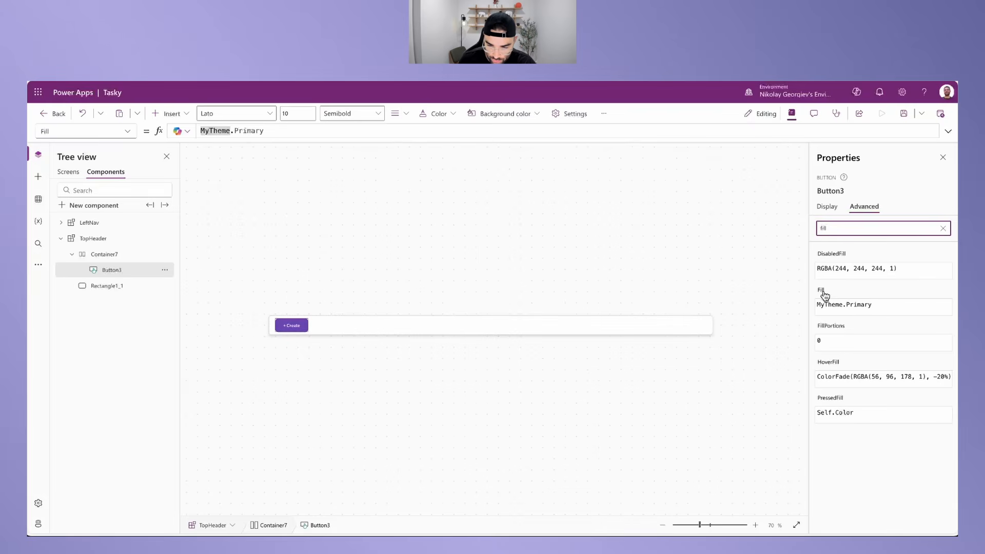
left_click(837, 367)
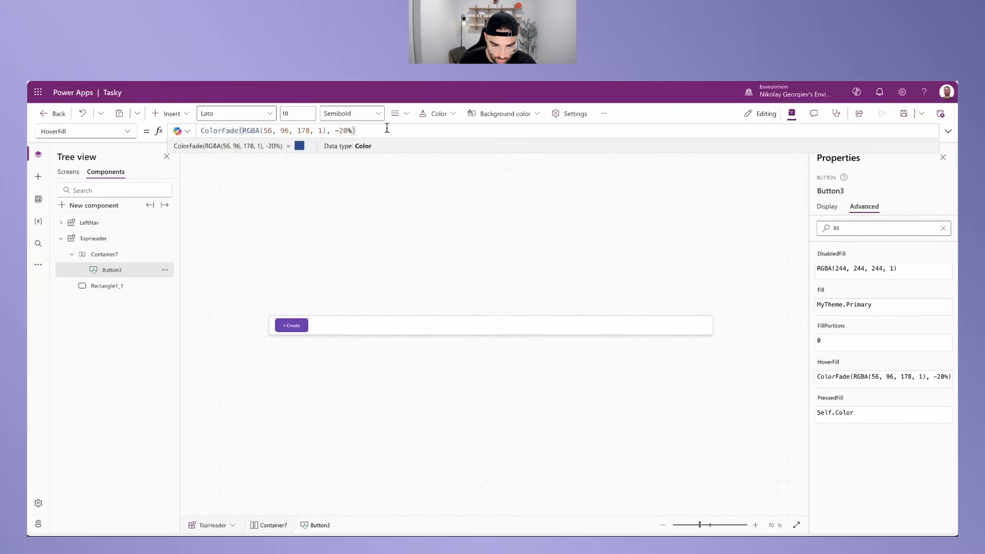
left_click_drag(327, 131, 244, 130)
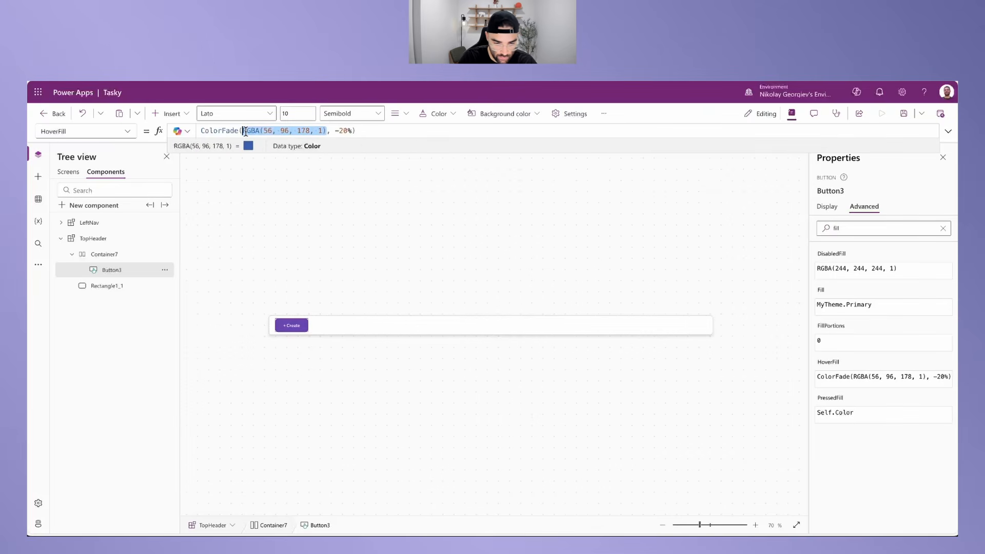
type("Self.Fill")
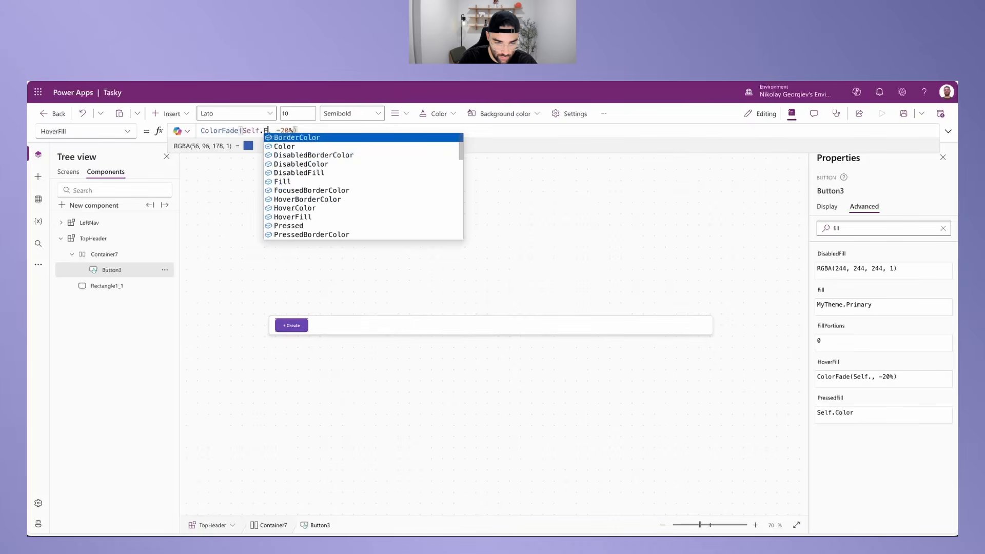
left_click(292, 130)
key("Delete")
type("1")
Step: Set the + Create button's PressedFill formula to ColorFade(Self.Fill, -20%)
left_click(830, 405)
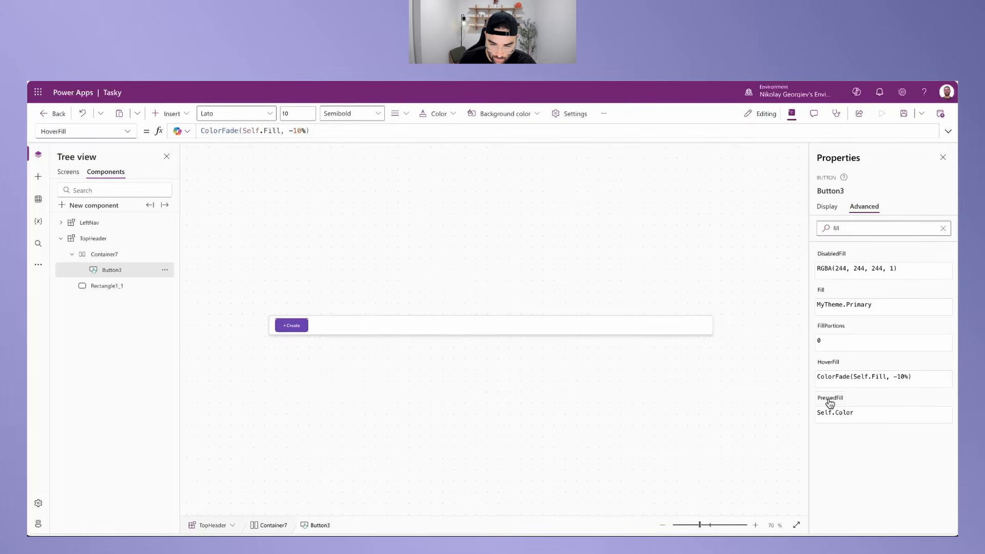
triple_click(253, 131)
type("ColorFade(Self.Fill, -10%)")
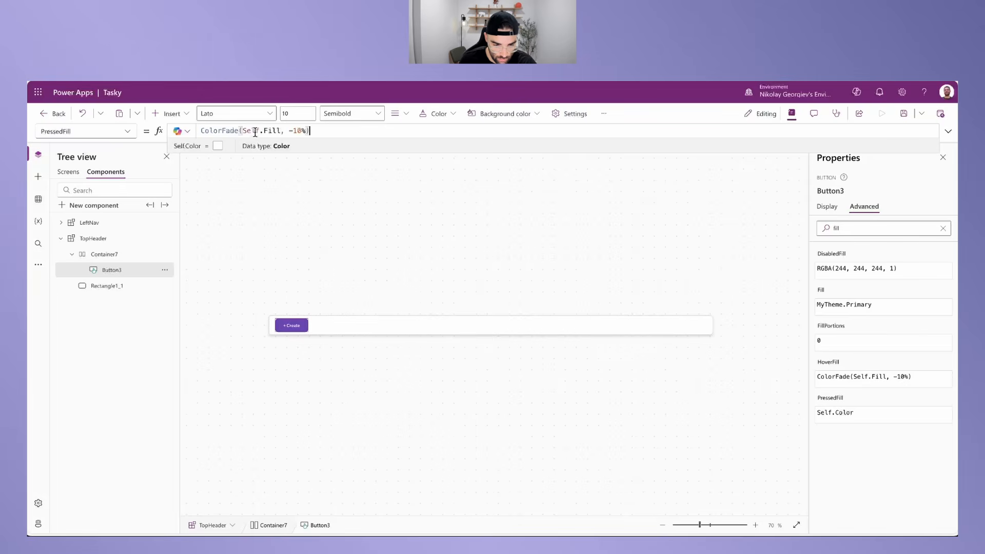
left_click(291, 131)
key("Delete")
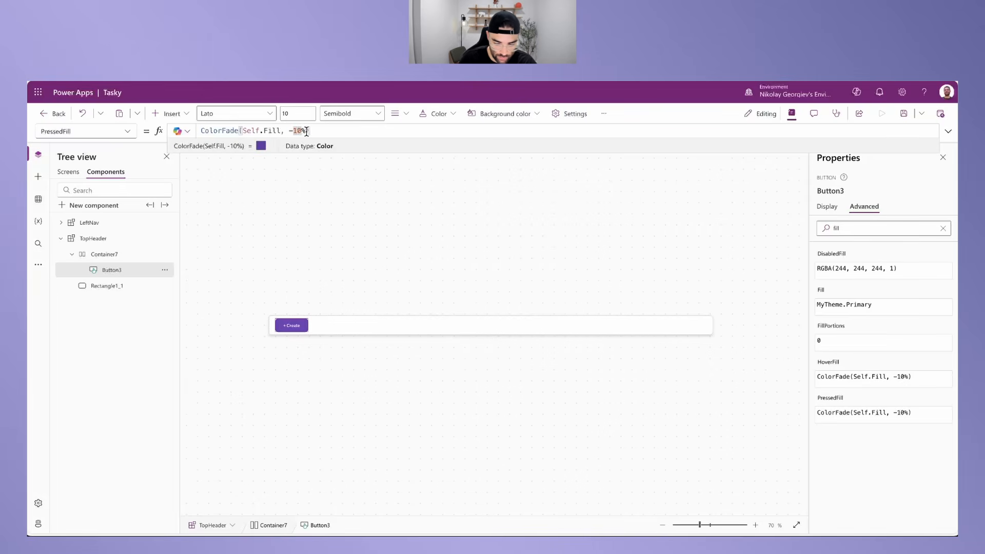
type("2")
Step: Check the + Create button's color properties, then set its border style to None and its border radius to 5
double_click(837, 228)
type("color")
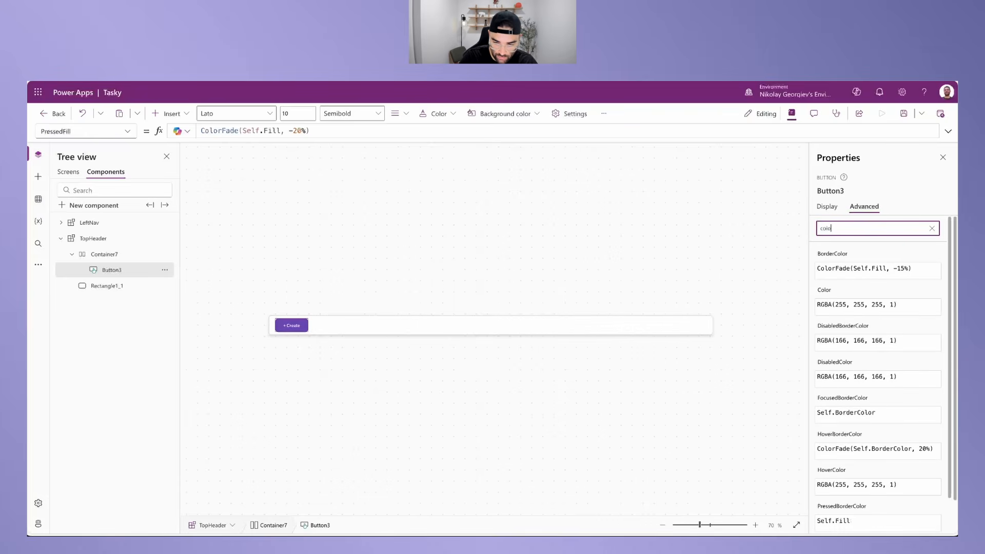
left_click_drag(912, 269, 749, 257)
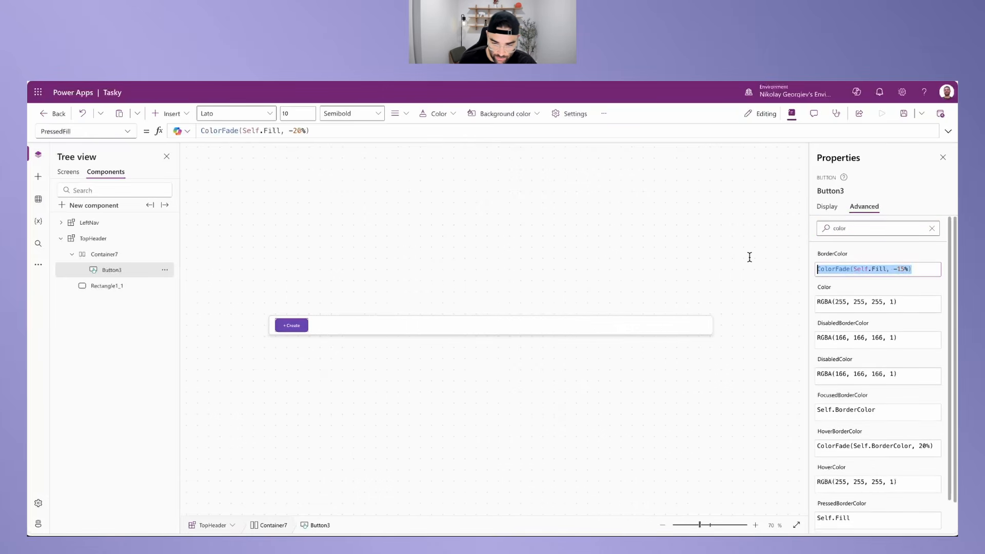
left_click(828, 207)
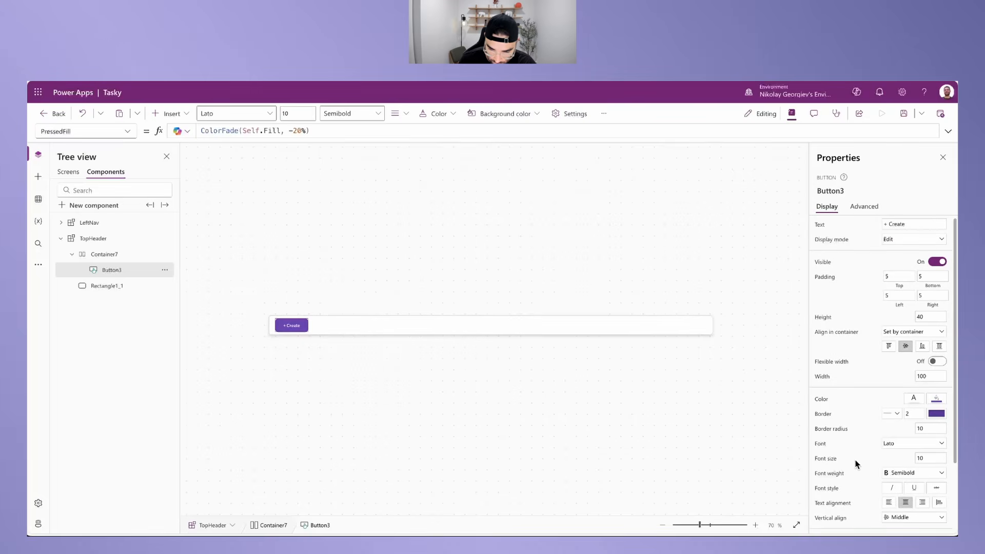
left_click(893, 417)
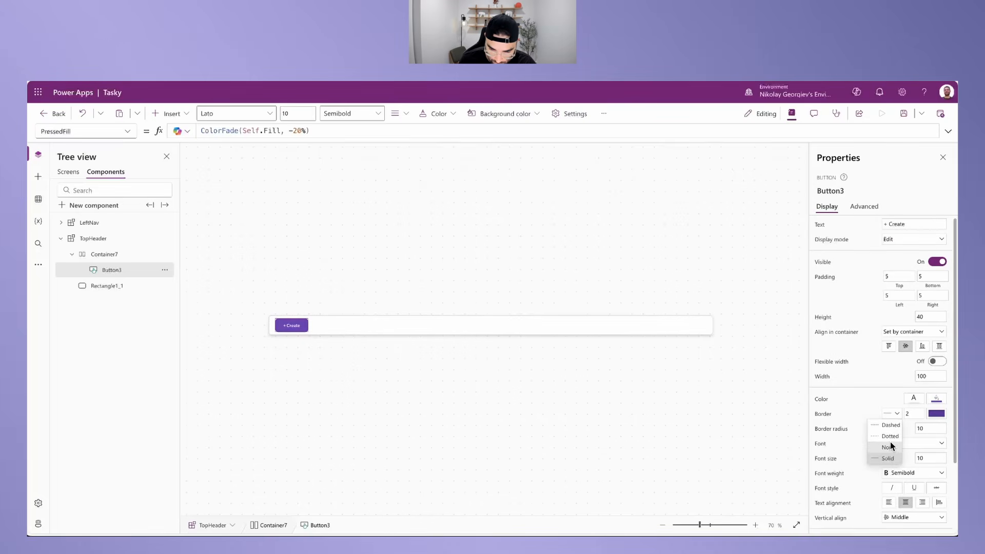
left_click(897, 431)
left_click(917, 429)
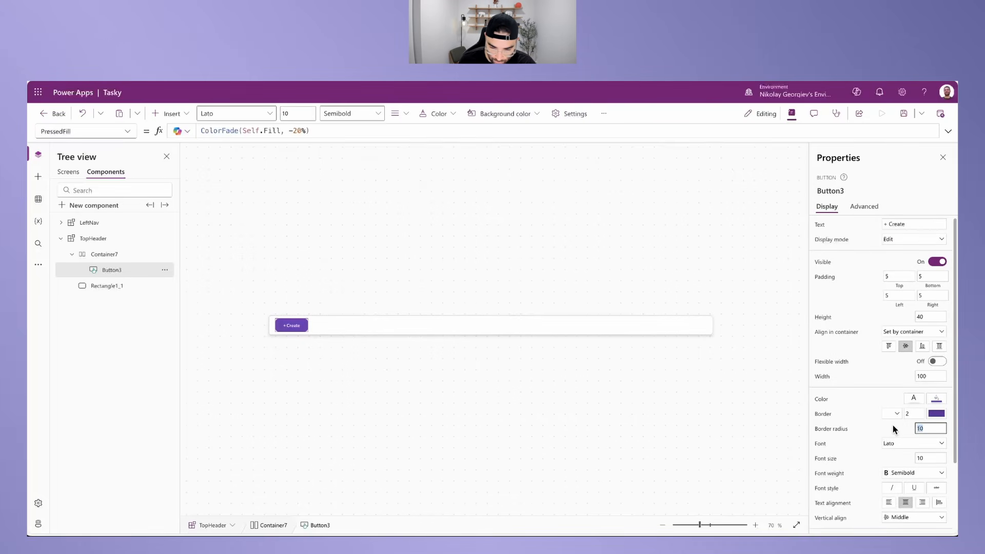
left_click(639, 472)
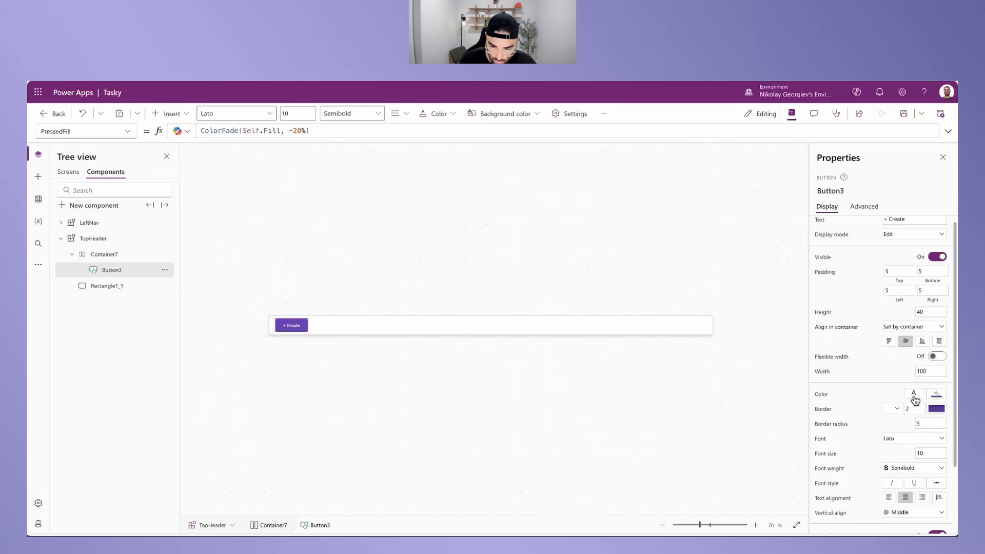
Step: Find the + Create button's color properties and set its HoverColor formula to Self.Color
left_click(914, 396)
left_click(905, 383)
left_click(871, 213)
left_click(865, 226)
type("color")
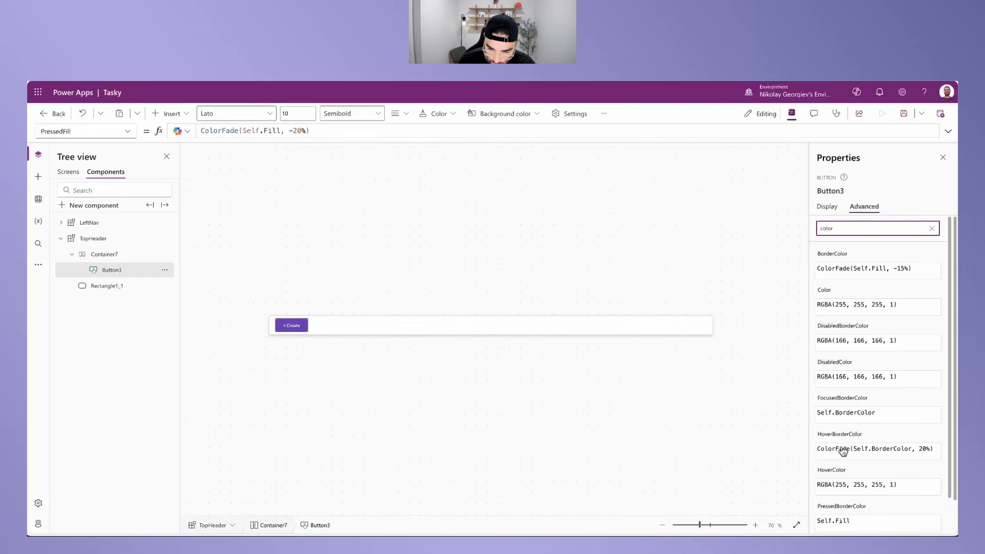
scroll(841, 459, "down", 1)
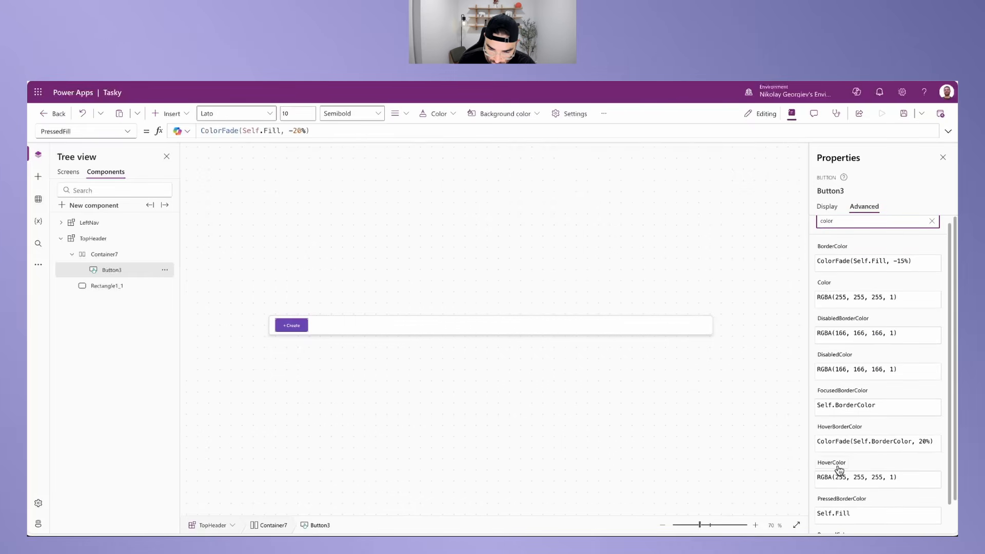
left_click(839, 471)
left_click_drag(296, 131, 159, 132)
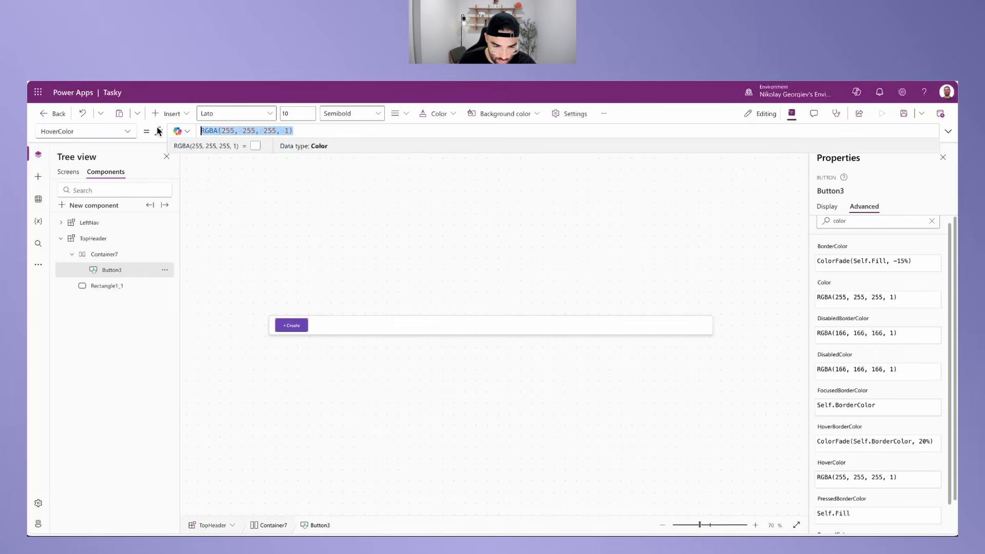
type("Self.")
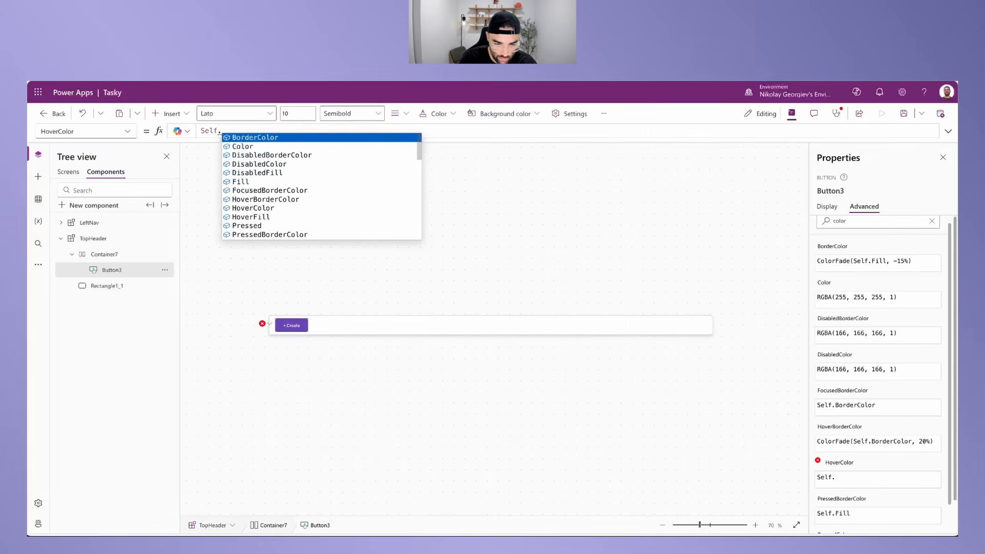
type("Color")
Step: Set the + Create button's PressedColor formula to Self.Color
scroll(846, 472, "down", 1)
left_click(845, 471)
left_click(846, 506)
double_click(230, 132)
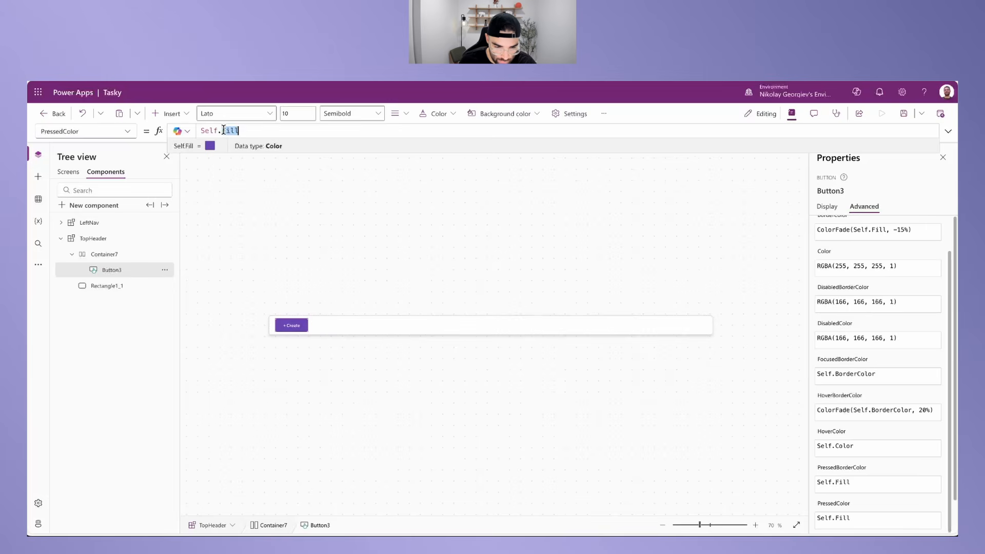
type("Color")
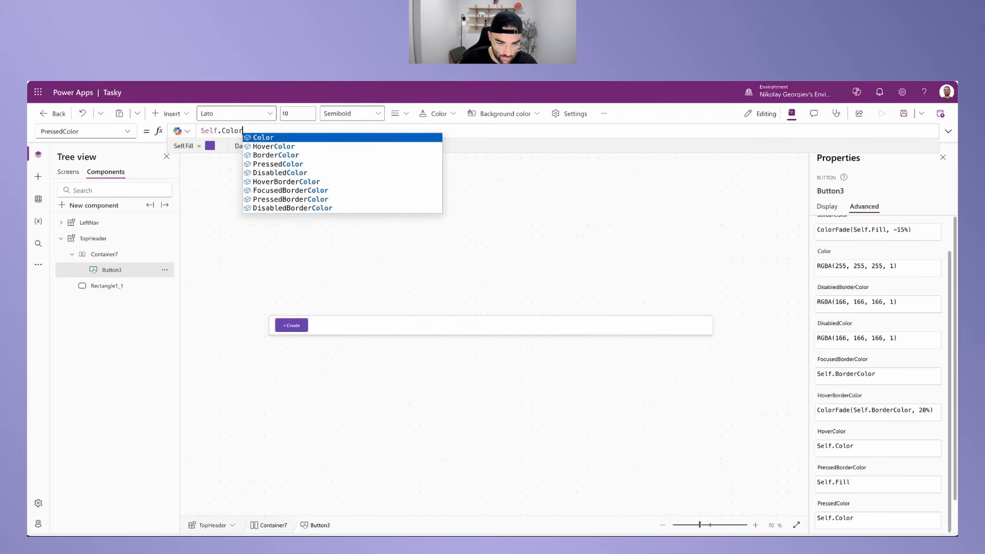
left_click(288, 257)
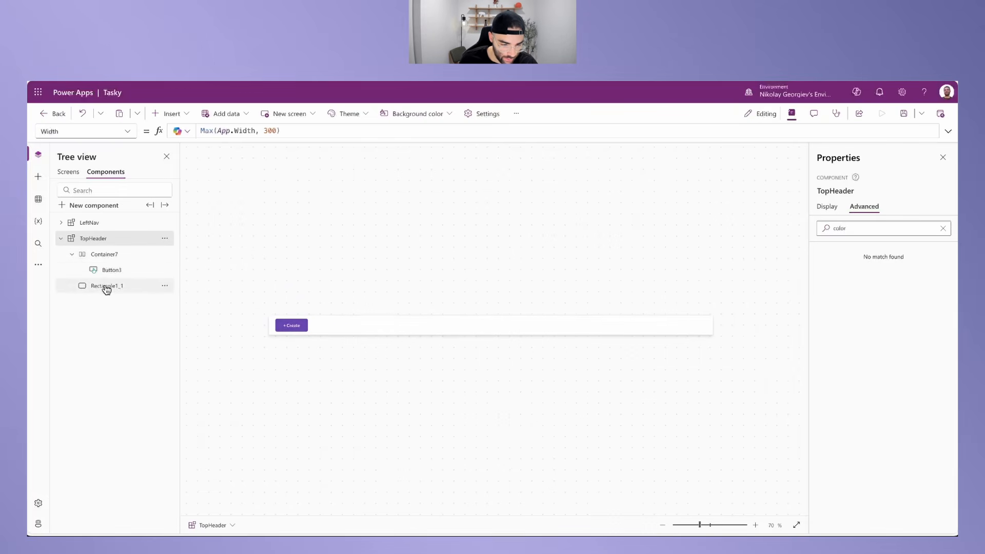
Step: Insert a nested horizontal container beside the + Create button in the TopHeader's main container
left_click(106, 253)
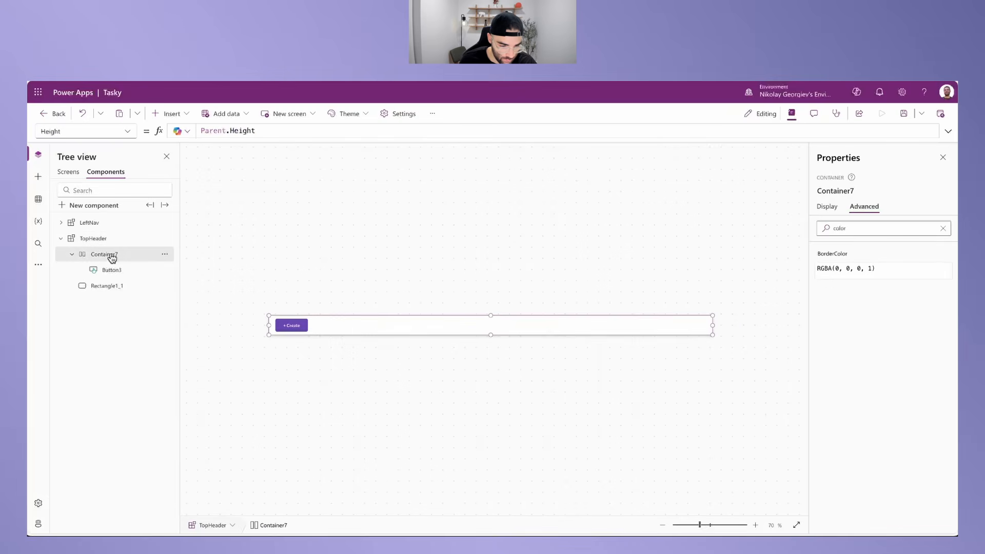
left_click(171, 114)
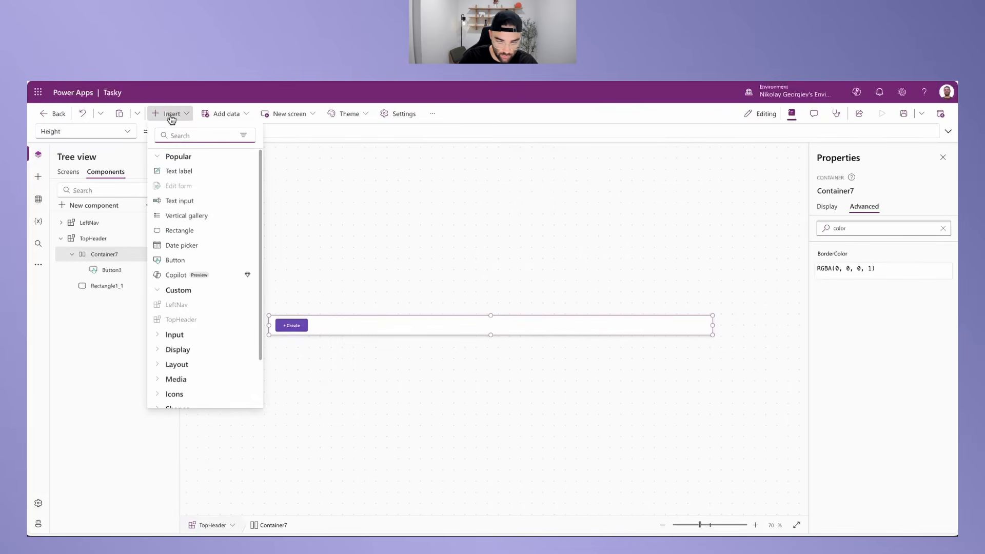
type("contain")
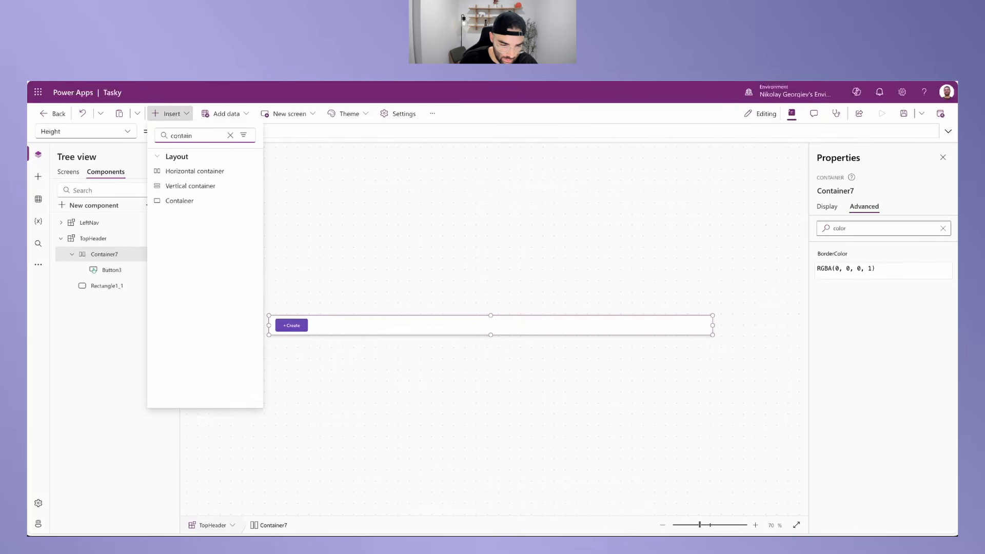
left_click(206, 171)
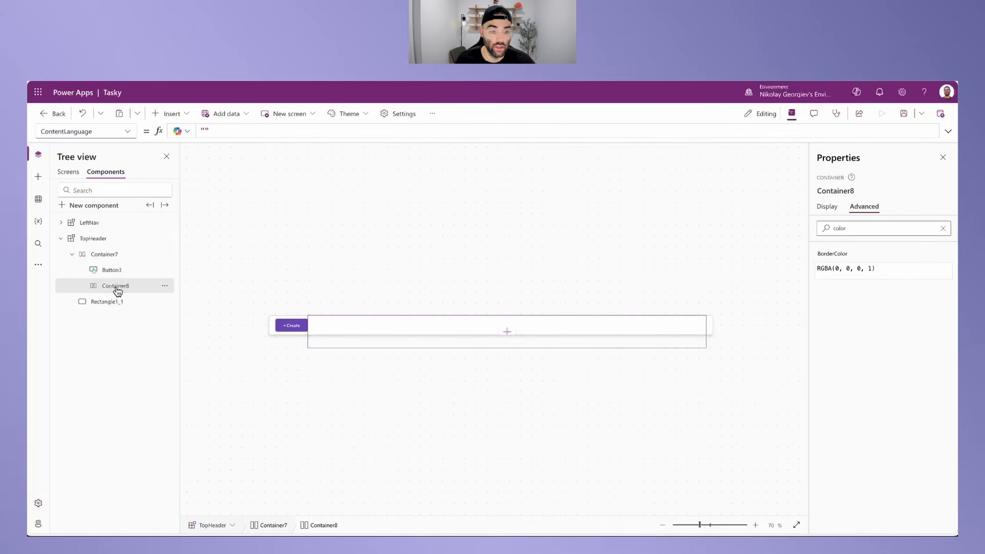
Step: Justify the nested container's contents to the end horizontally and center them vertically
left_click(943, 229)
left_click(827, 206)
scroll(904, 241, "up", 1)
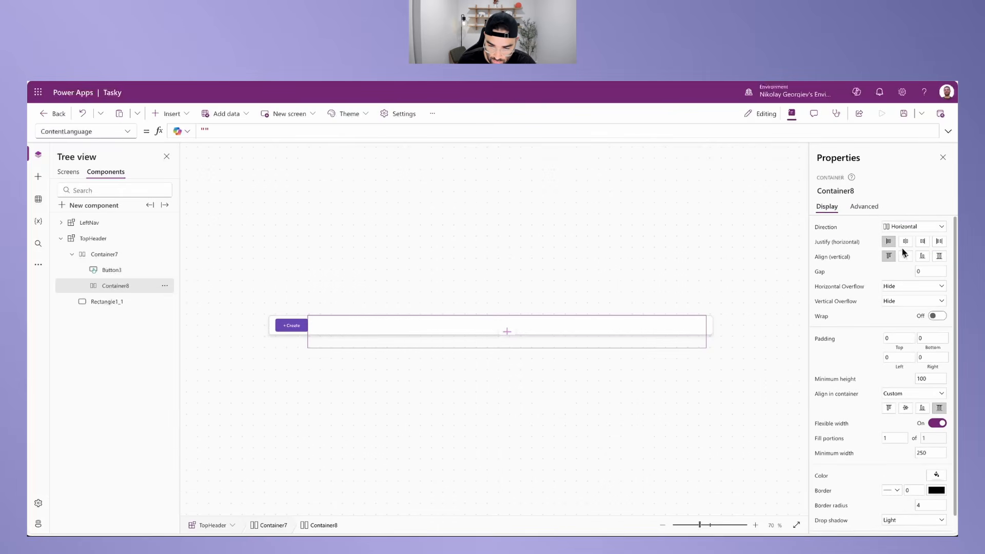
left_click(922, 242)
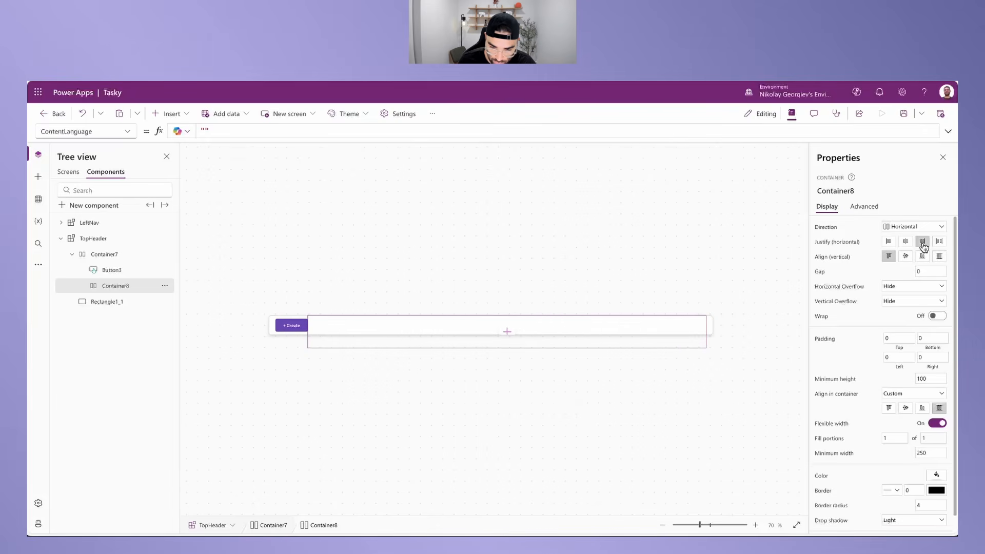
left_click(906, 258)
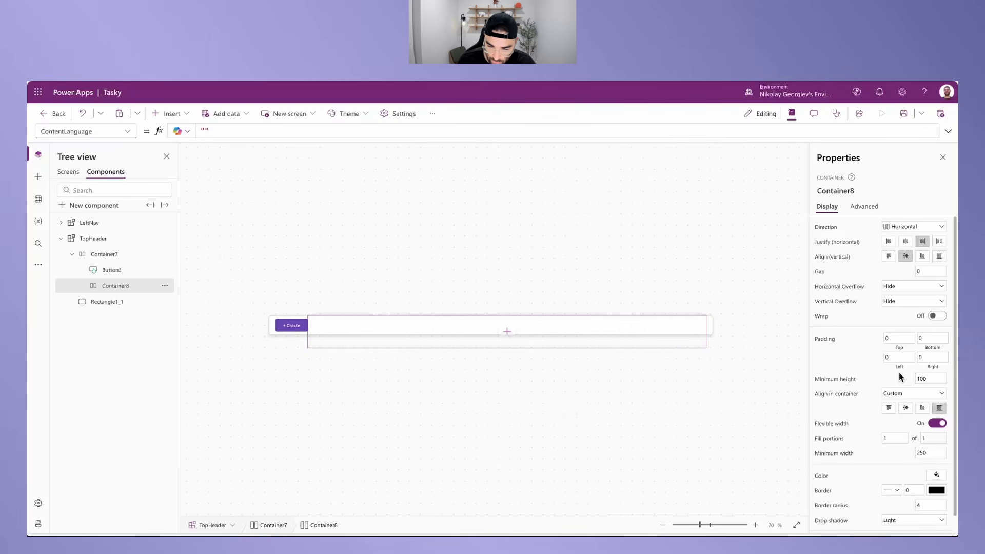
Step: Set the nested container's minimum height and minimum width to 0
left_click(932, 380)
key("BackSpace")
key("BackSpace")
key("BackSpace")
type("0")
left_click_drag(929, 453, 858, 450)
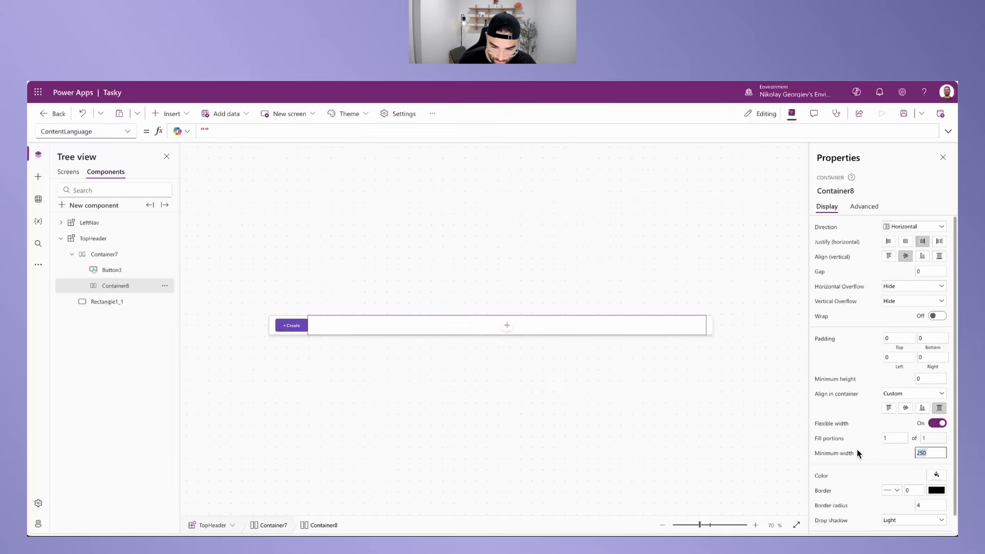
key("BackSpace")
type("0")
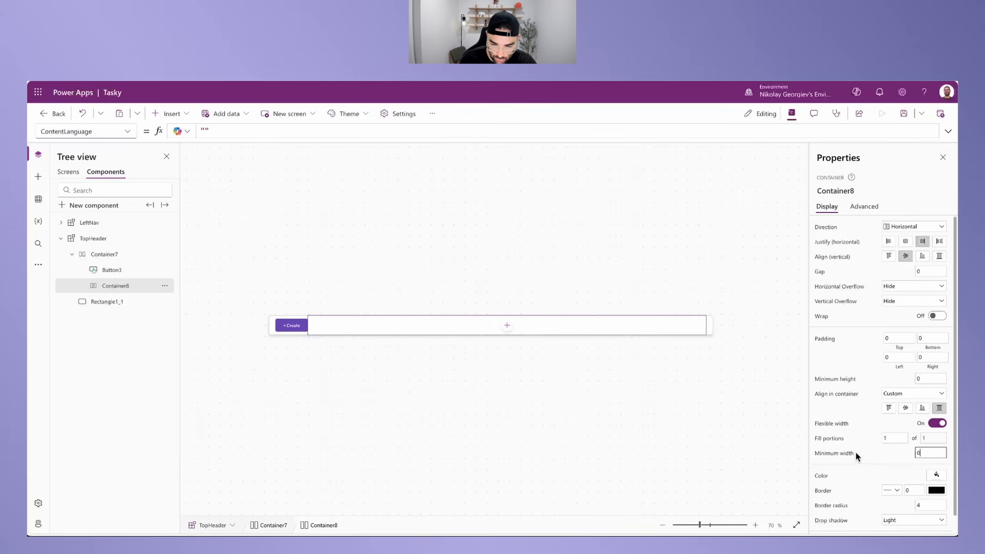
Step: Set the nested container's border radius to 0 and its drop shadow to None
left_click_drag(920, 505, 907, 504)
type("0")
left_click(906, 518)
left_click(898, 441)
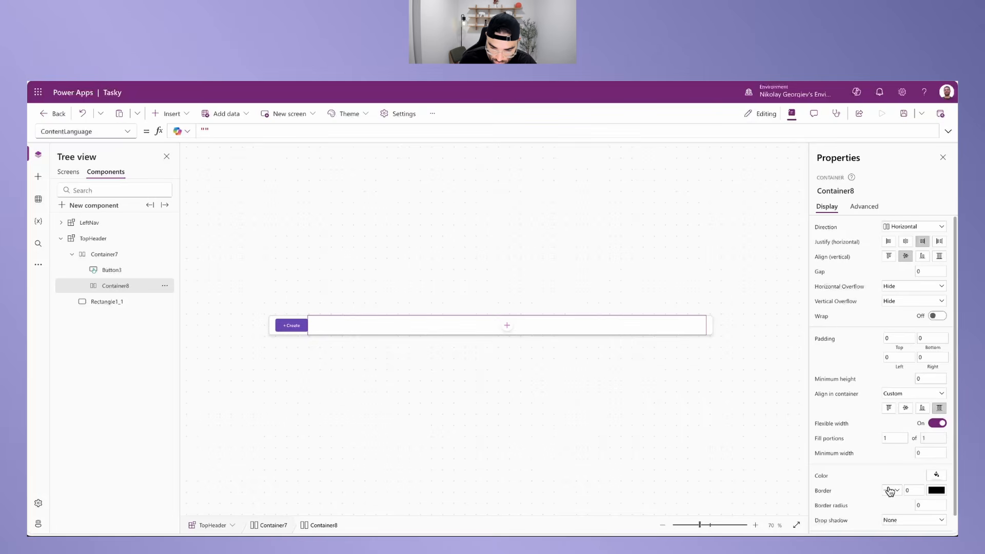
scroll(891, 473, "down", 1)
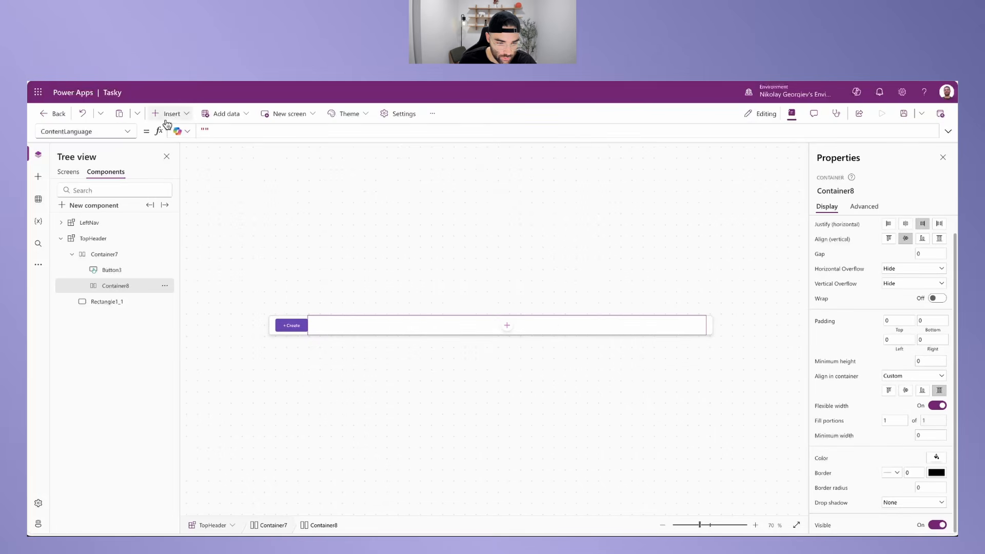
Step: Insert a text label into the nested container and set its font to Lato and its font size to 10
left_click(169, 114)
left_click(179, 171)
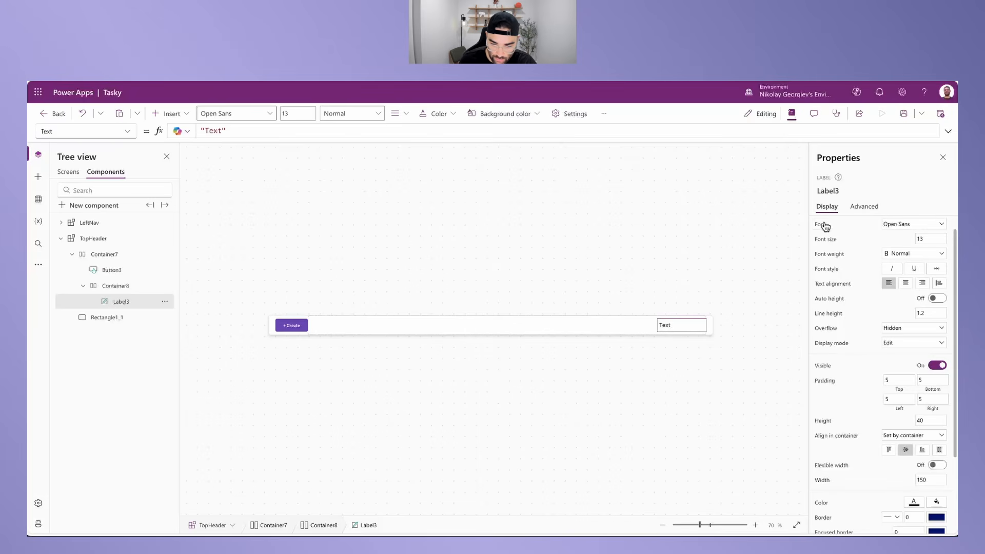
left_click(920, 229)
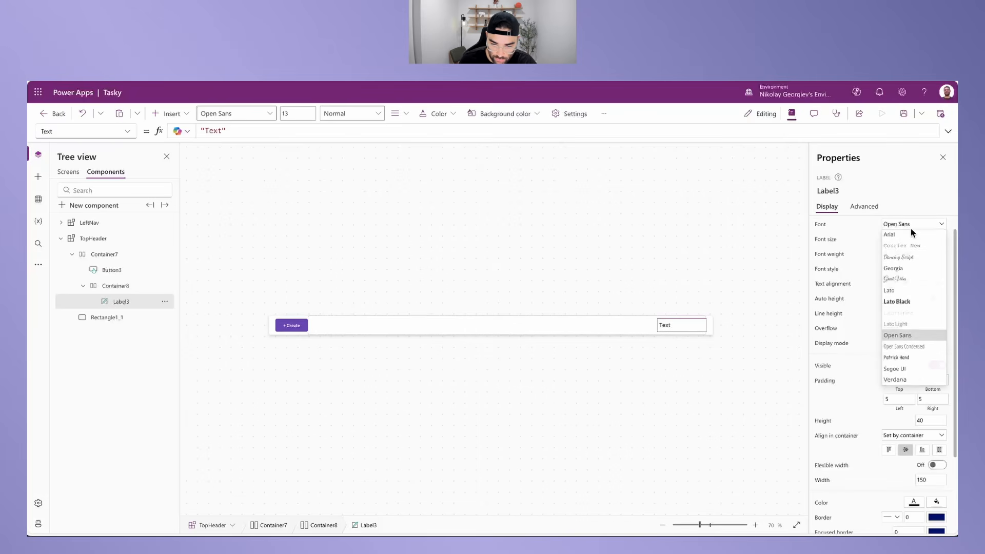
left_click(900, 292)
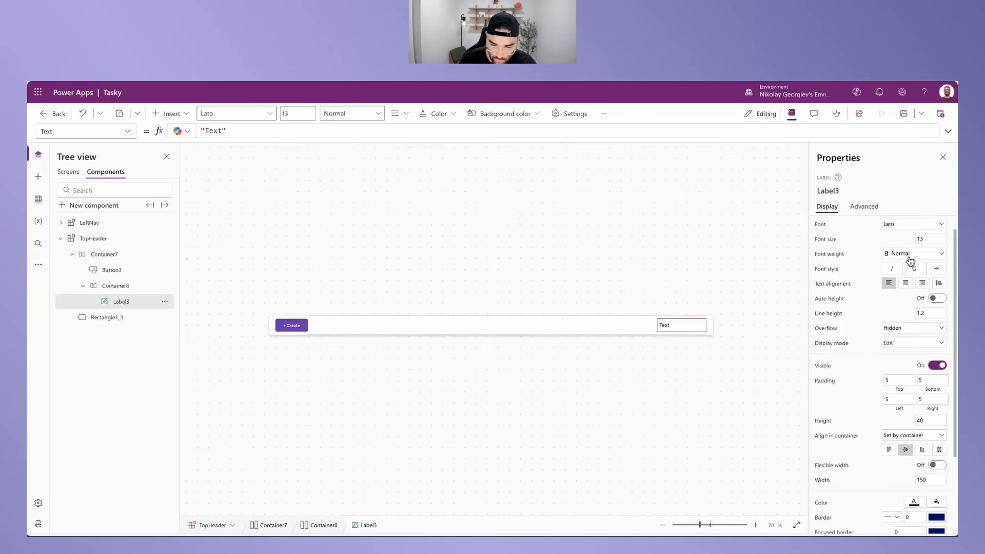
left_click(874, 236)
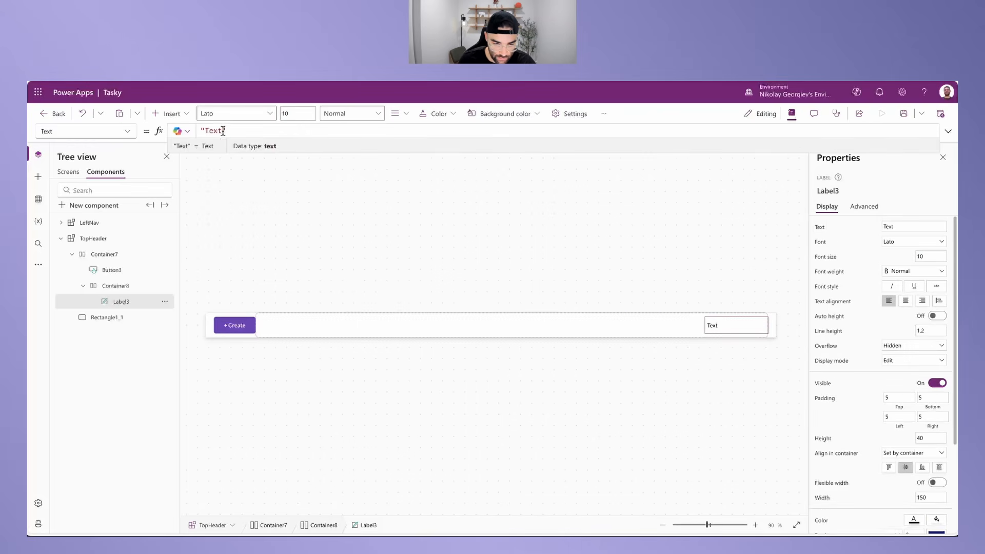
Step: Set the new label's Text formula to CurrentUser.givenName and right-align its text
left_click_drag(227, 131, 178, 132)
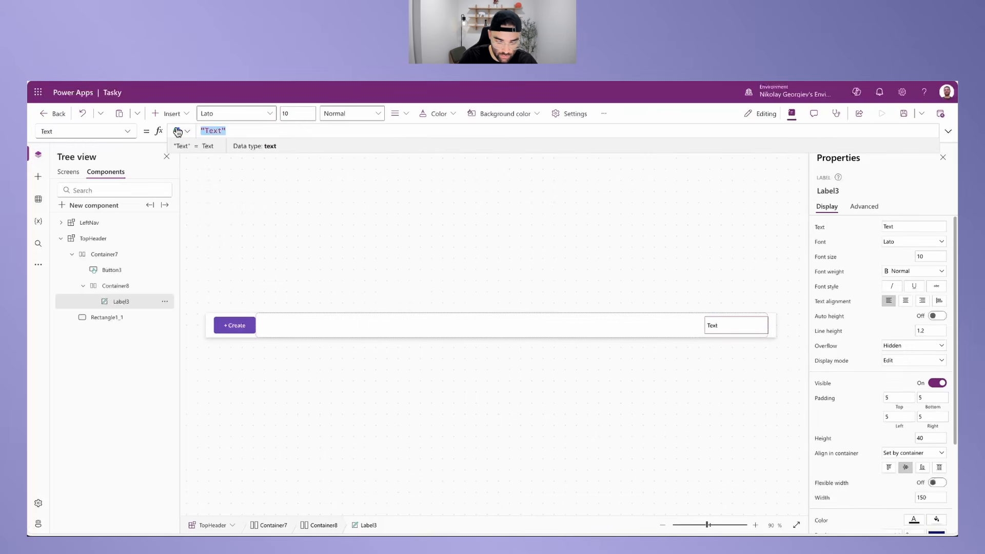
type("CurrentUser.")
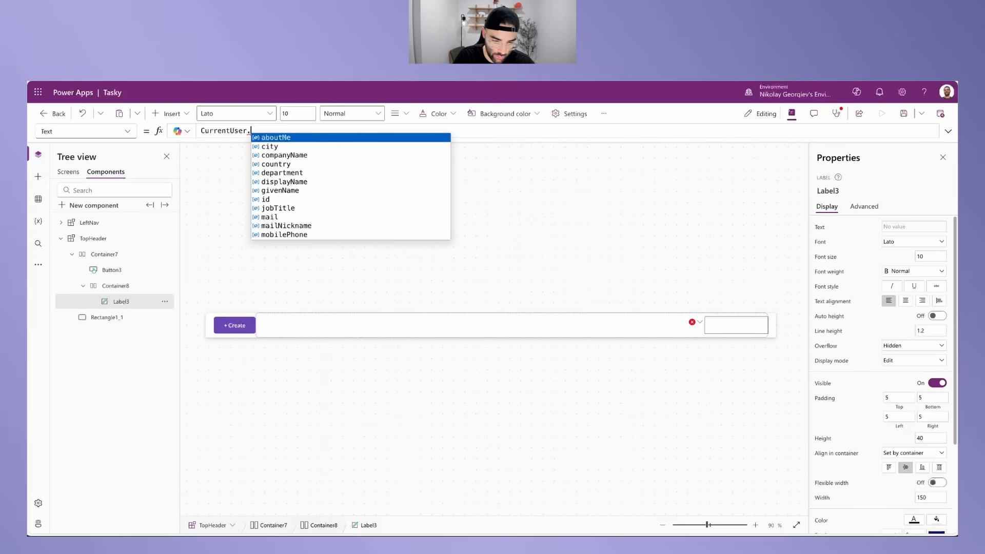
type("givenName")
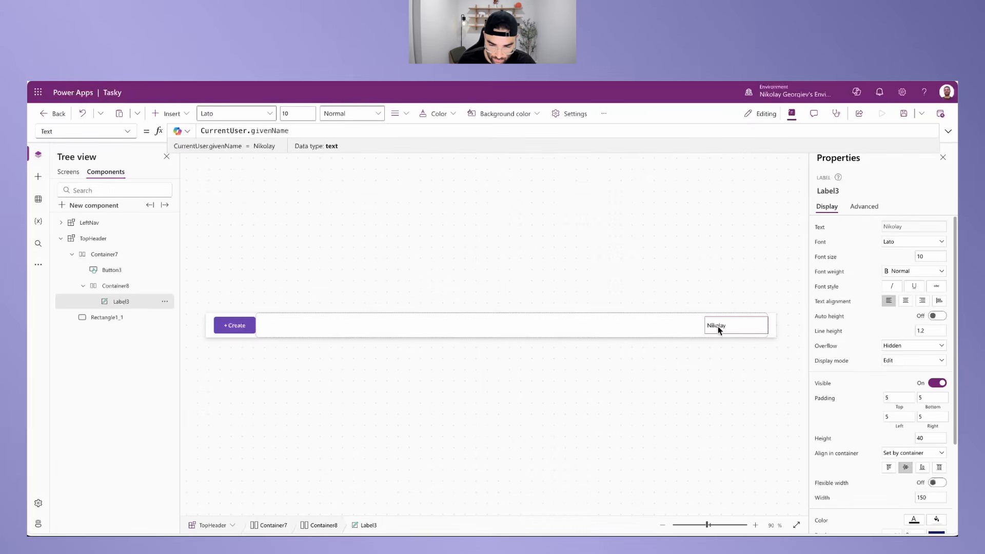
left_click(923, 301)
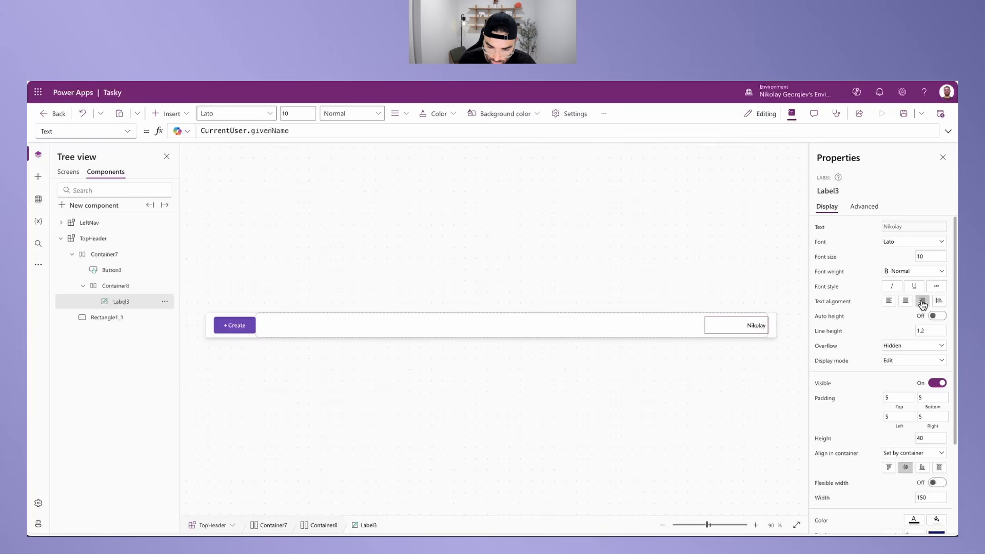
Step: Set the font weight of the current user's name label to Semibold
left_click(910, 272)
left_click(901, 294)
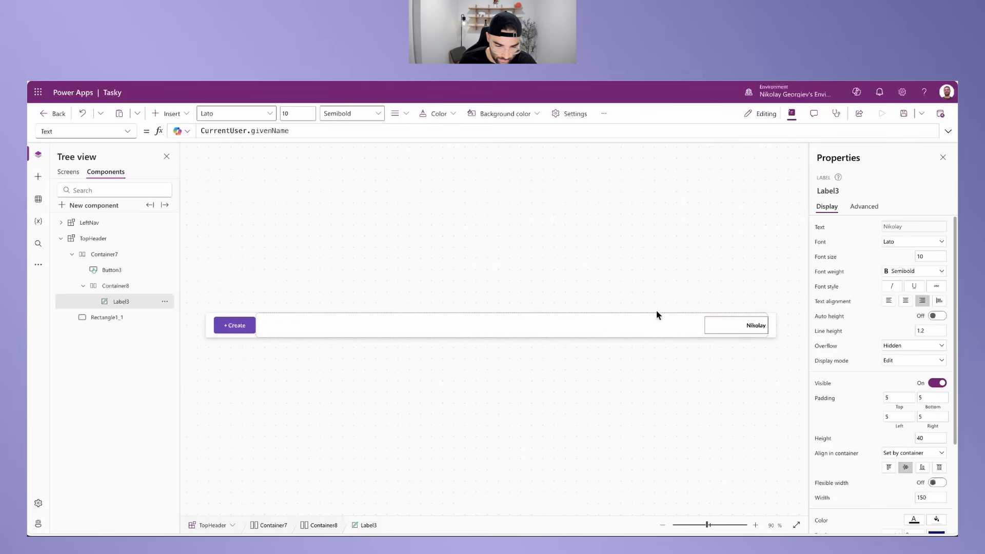
Step: Insert an image into the nested container after the name label and set its Image formula to User().Image
left_click(170, 113)
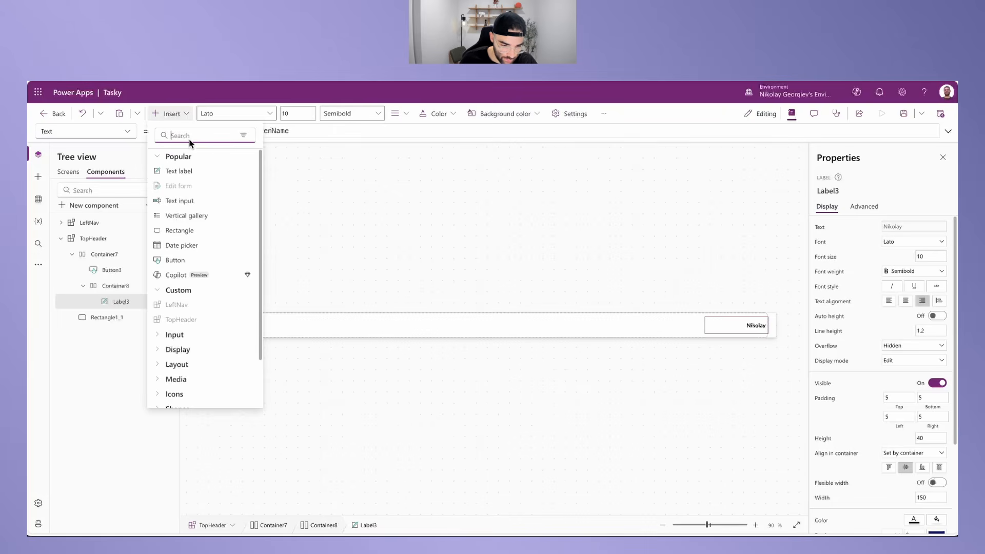
type("image")
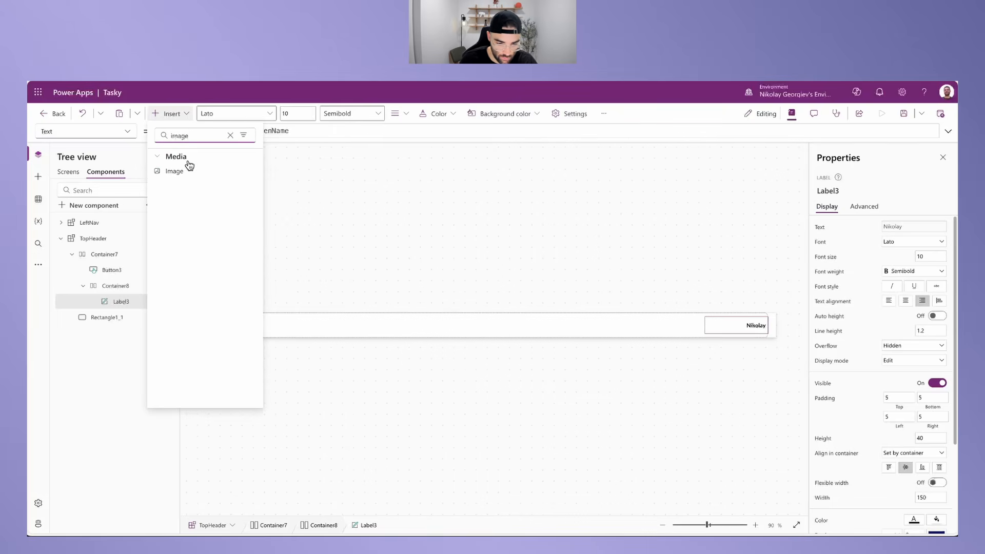
left_click(190, 172)
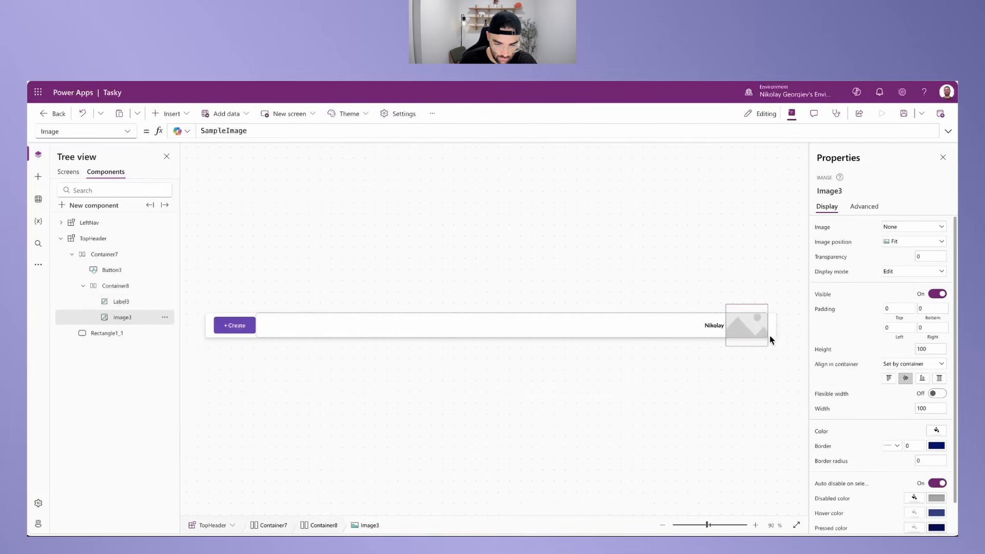
key("super+a")
key("BackSpace")
type("User().Image")
Step: Size the profile image to a height and width of 30 and give it a border radius of 15
left_click(935, 350)
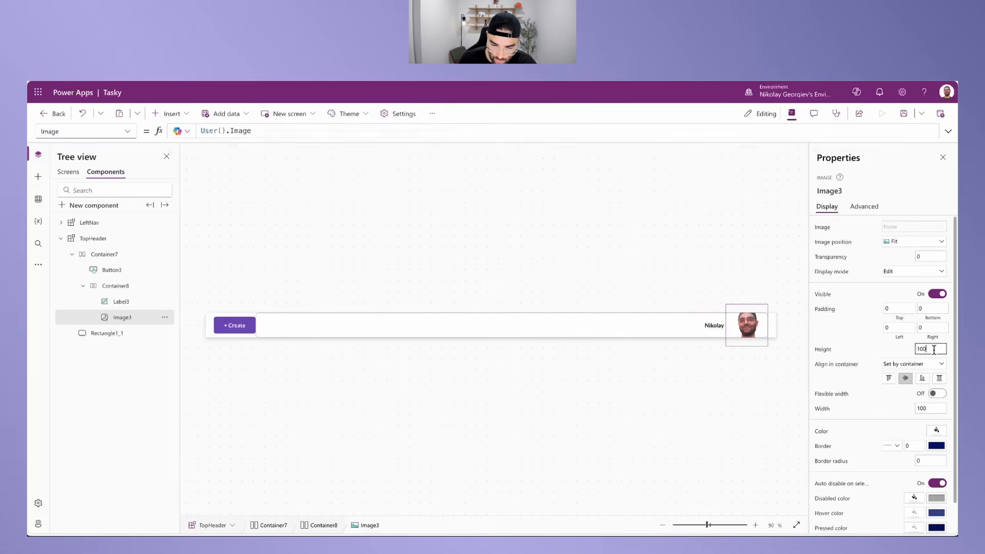
type("30")
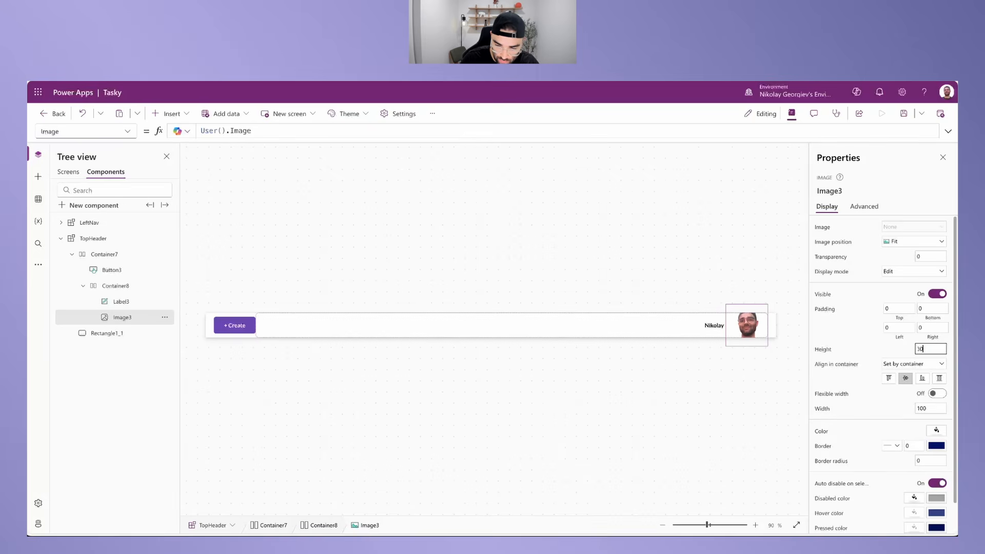
left_click(924, 408)
type("30")
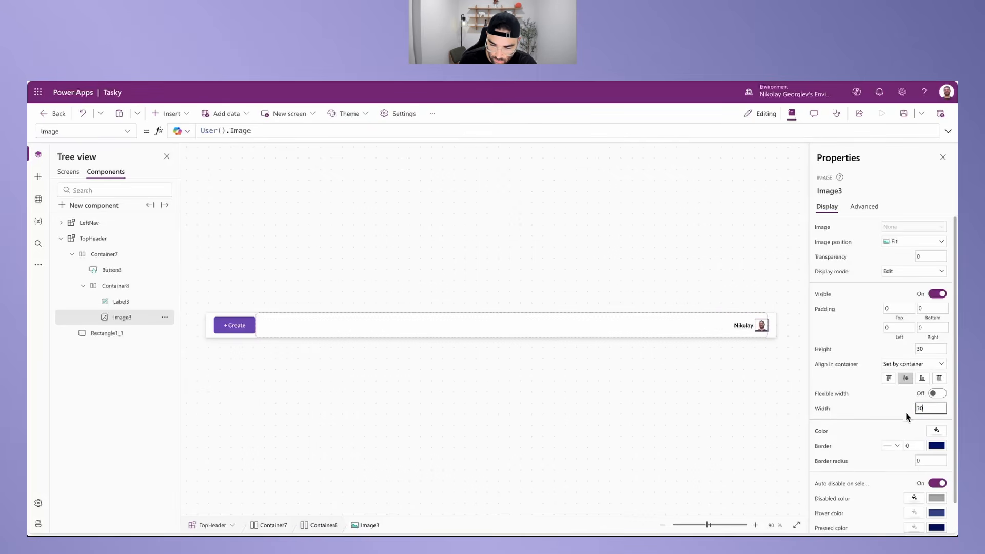
left_click(924, 461)
type("15")
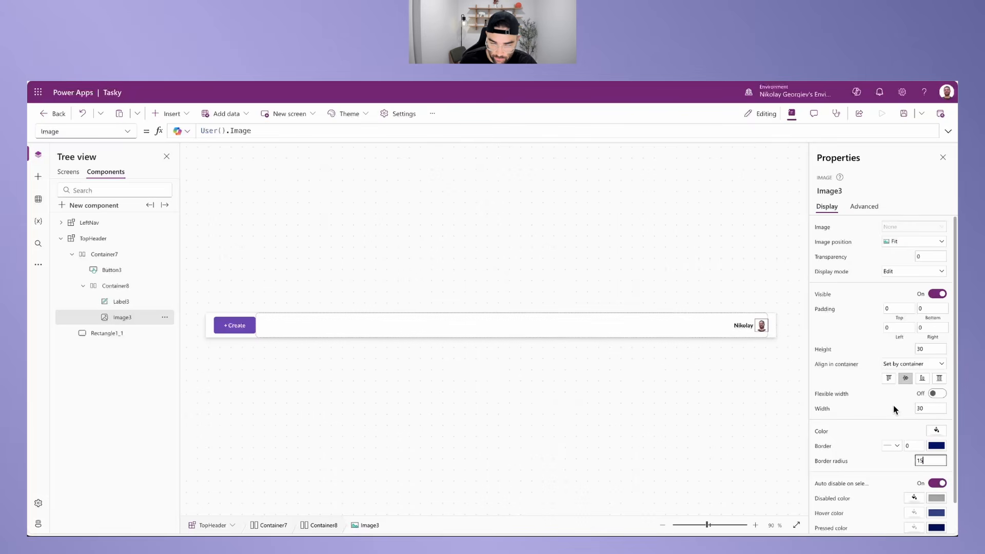
Step: Give the profile image a border of thickness 1 and set its BorderColor formula to MyTheme.Gray
left_click(914, 446)
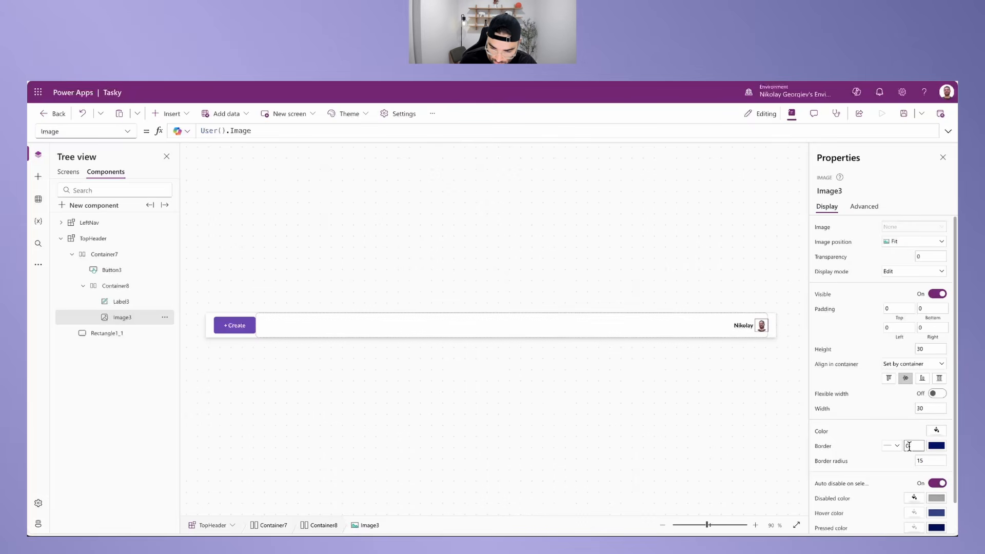
type("1")
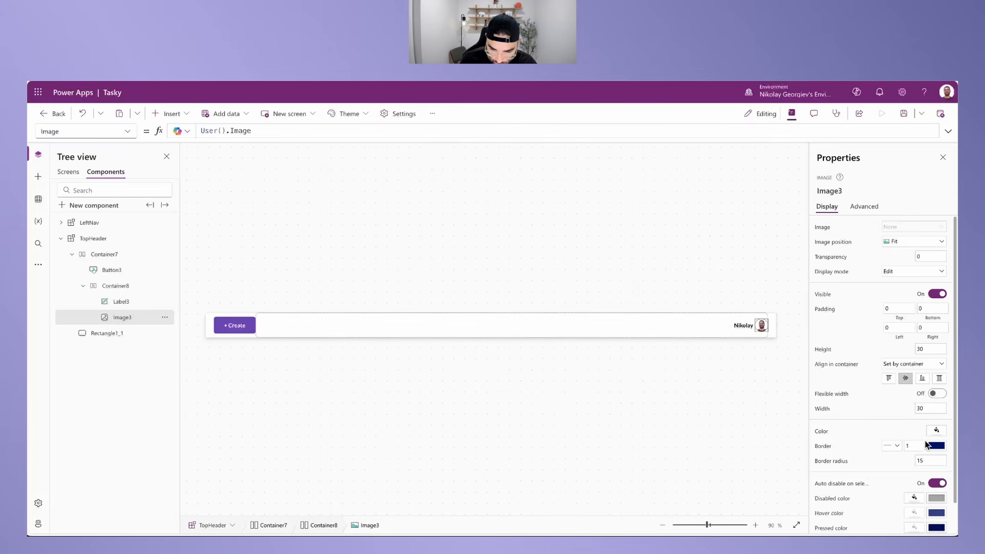
left_click(121, 131)
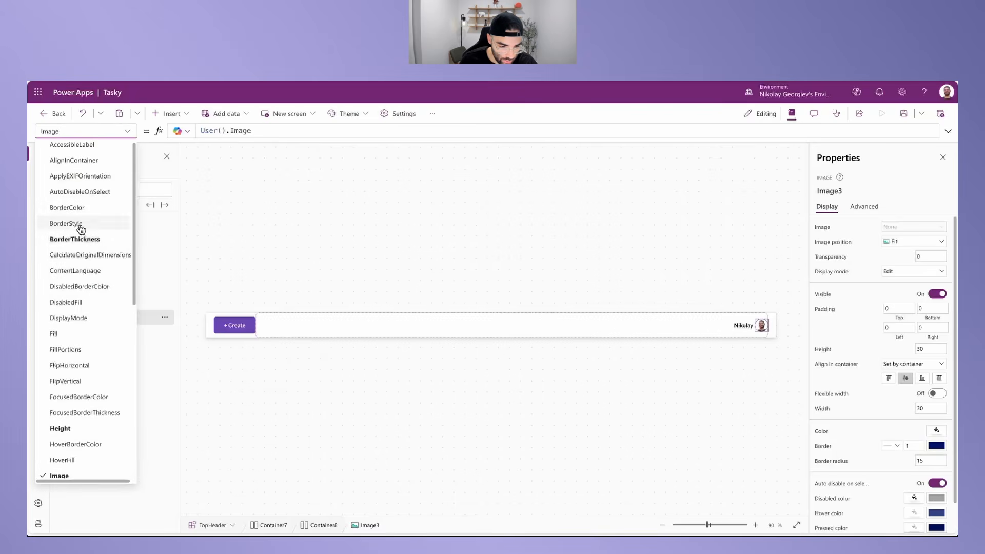
left_click(67, 207)
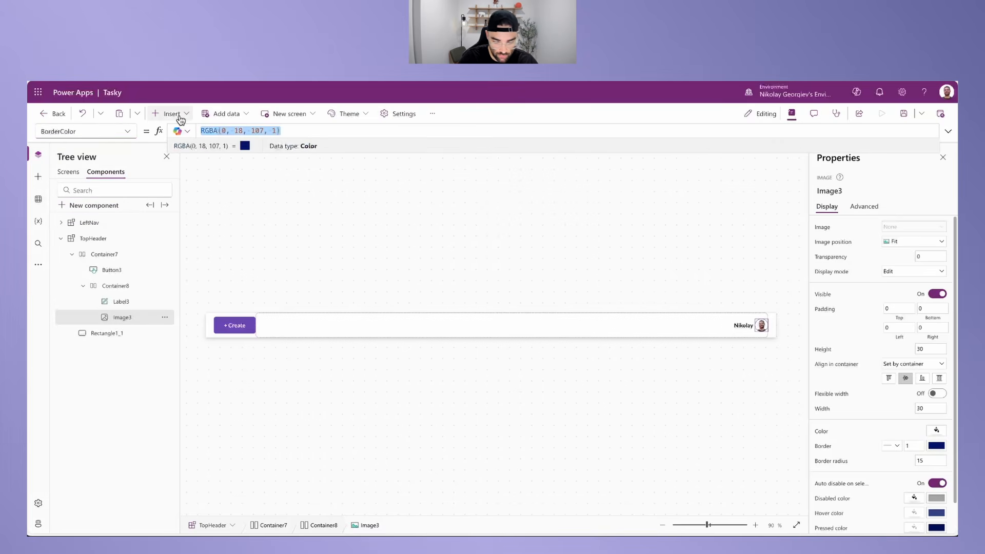
type("MyTheme.")
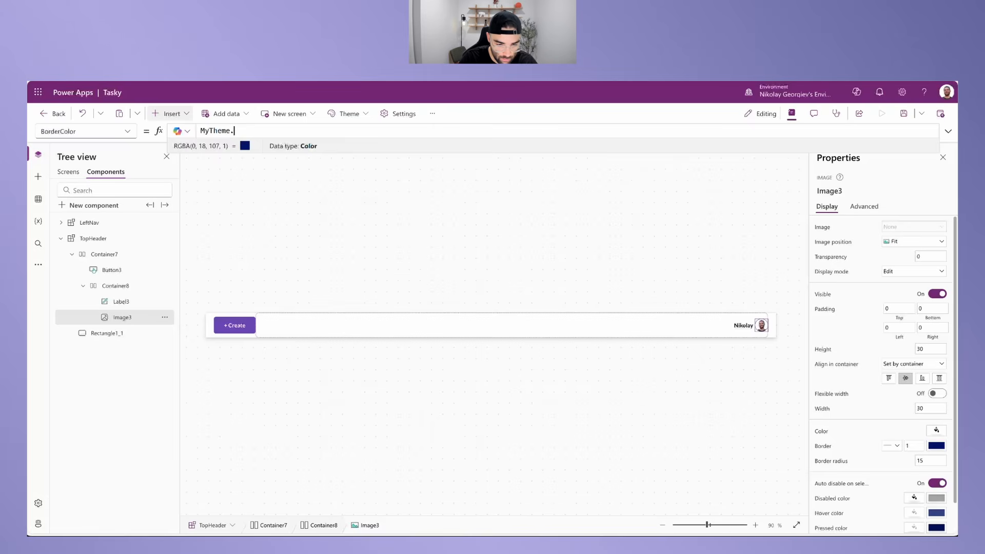
type("Gray")
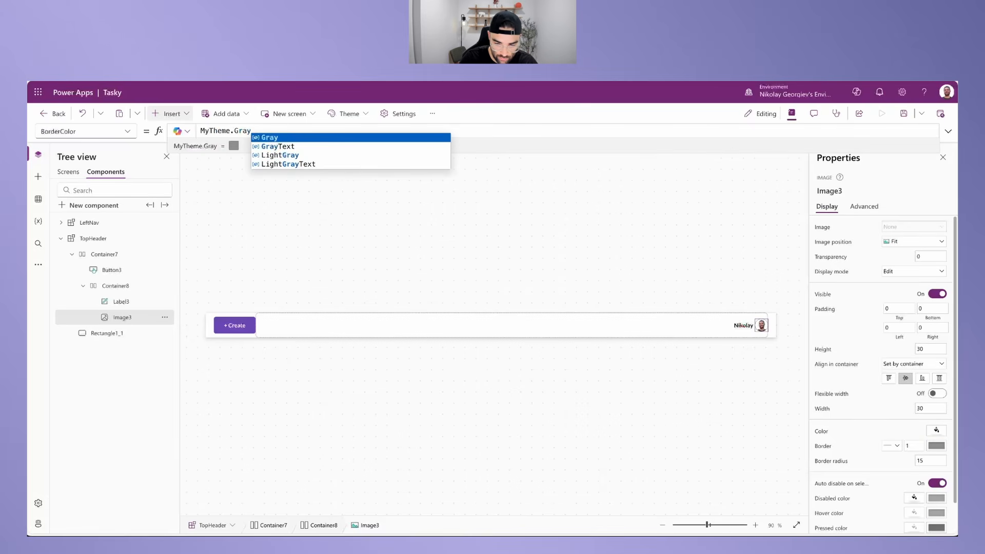
key("Return")
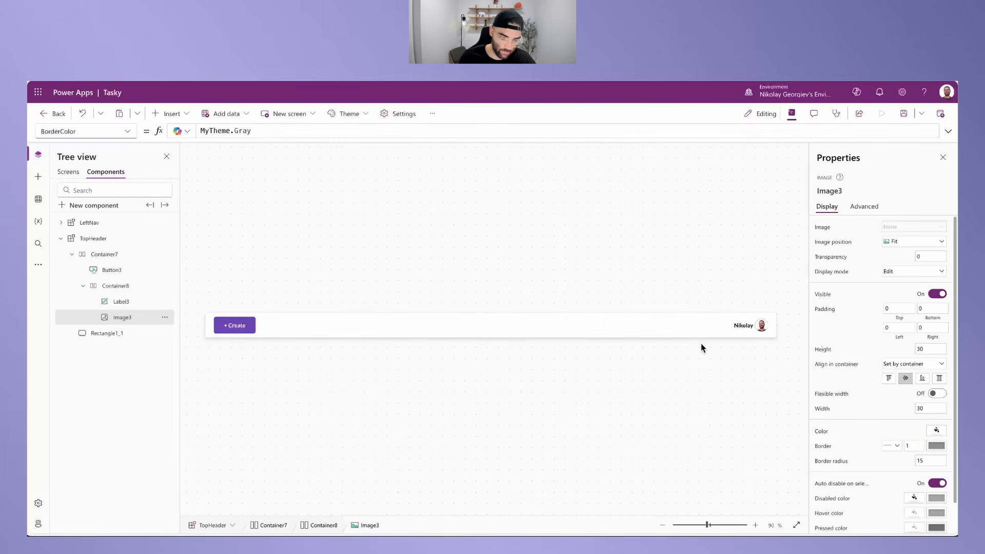
left_click(227, 328)
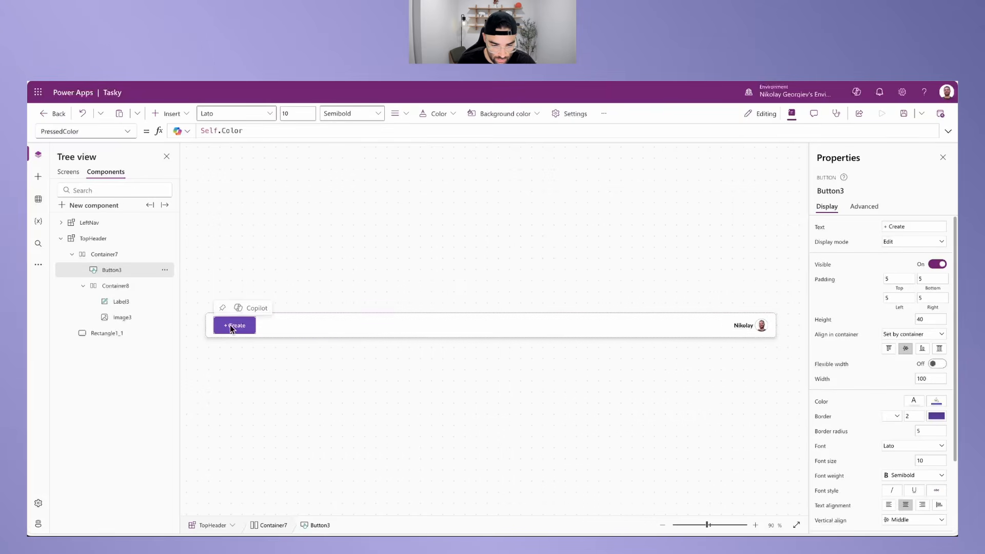
left_click(863, 207)
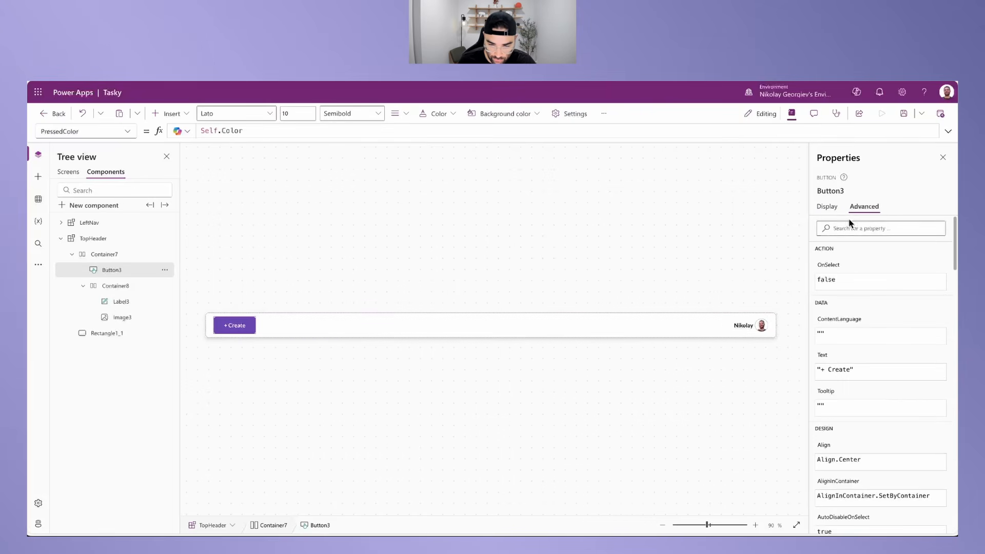
left_click(831, 269)
left_click(729, 268)
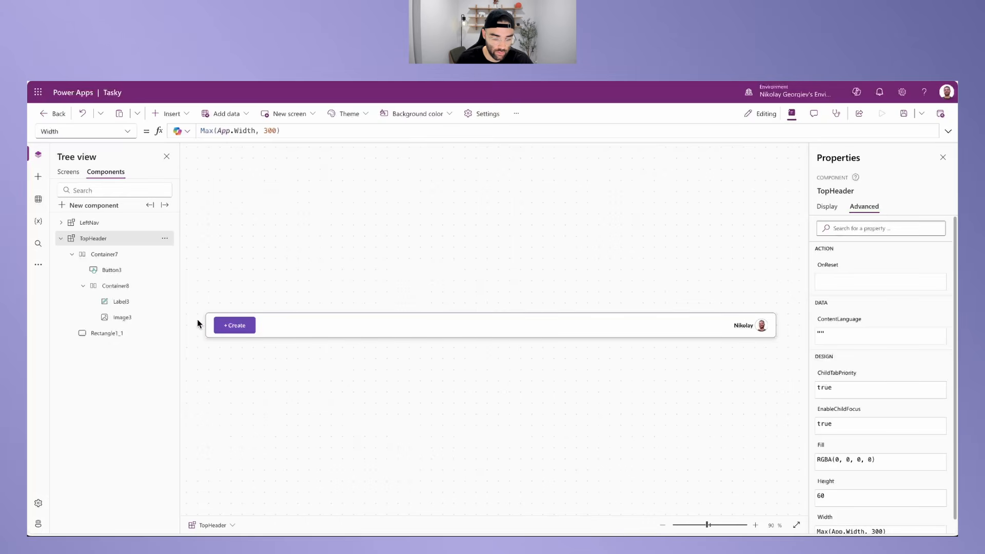
Step: On the Home screen, insert a vertical container into the horizontal container that holds the LeftNav component
left_click(77, 175)
left_click(345, 240)
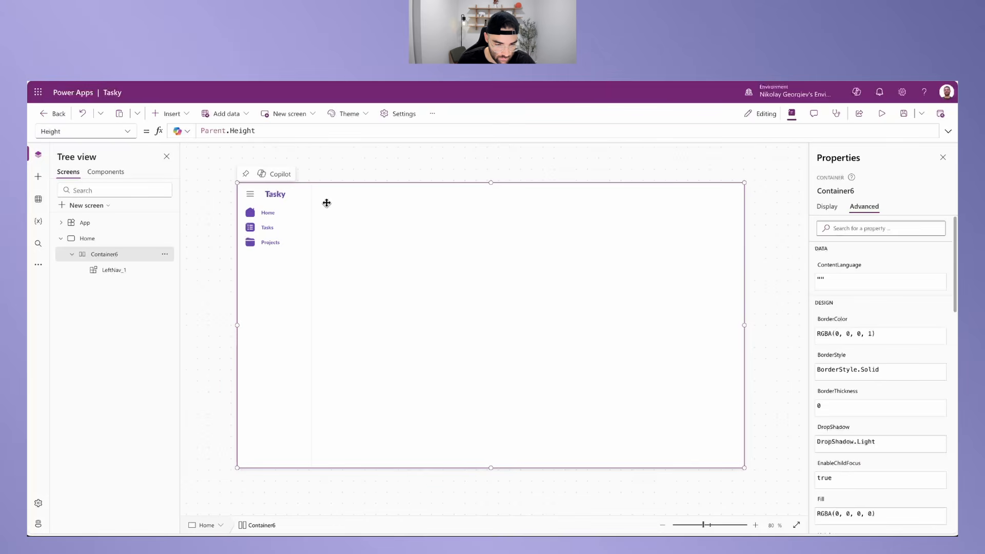
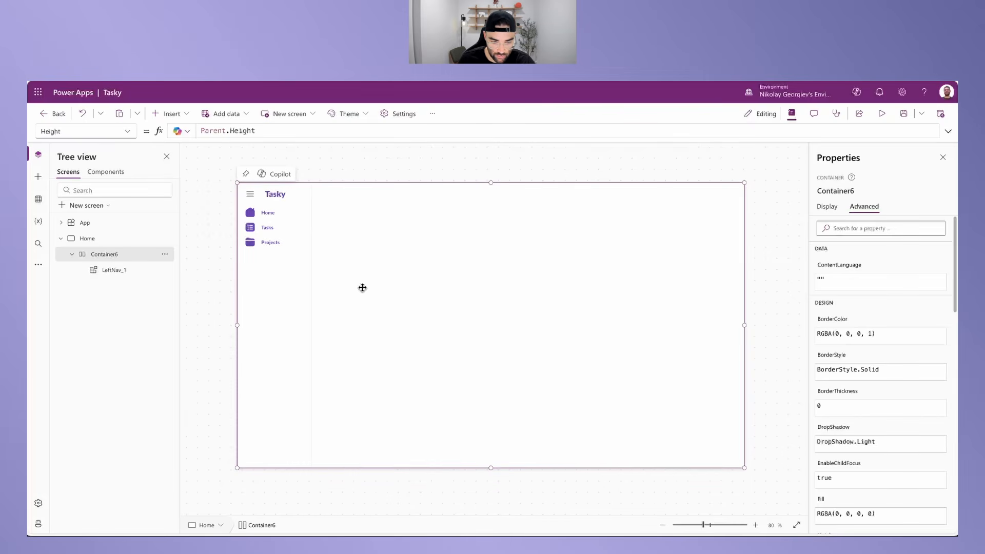
left_click(167, 113)
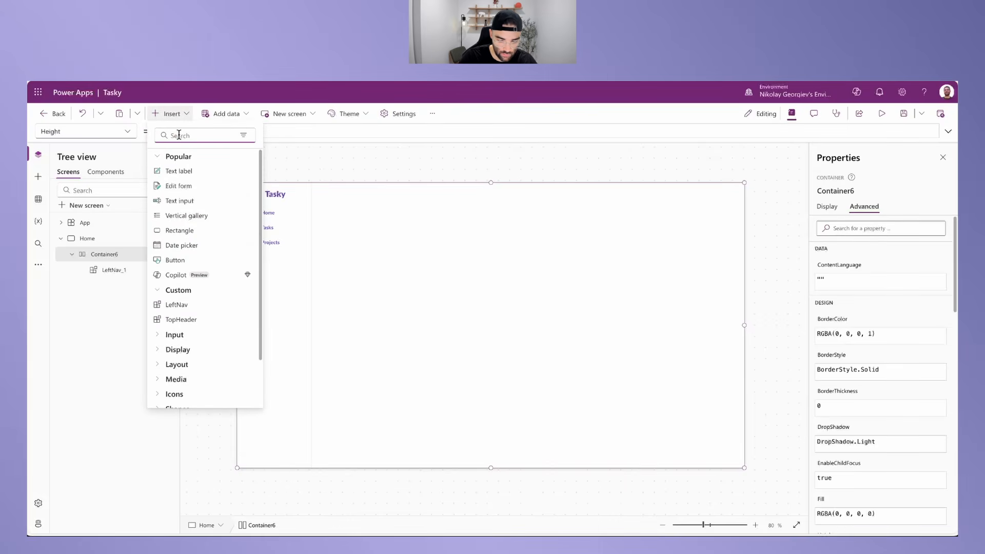
type("contai")
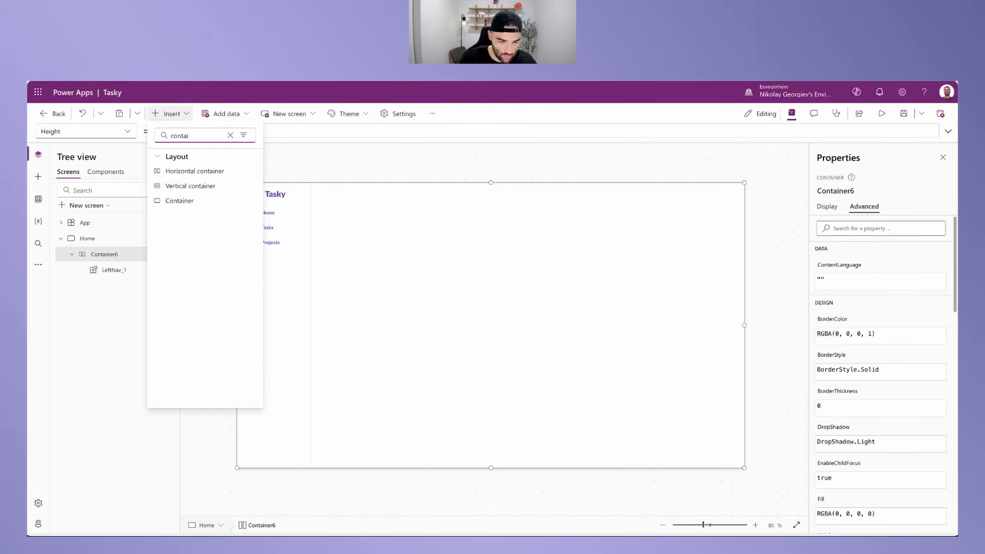
left_click(202, 188)
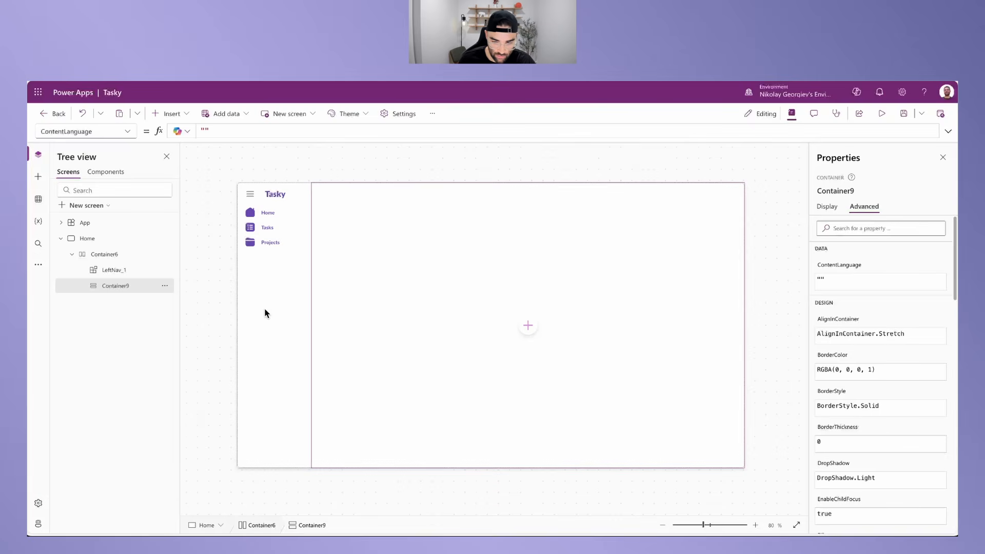
Step: Set the new vertical container's minimum height and minimum width to 0
left_click(827, 207)
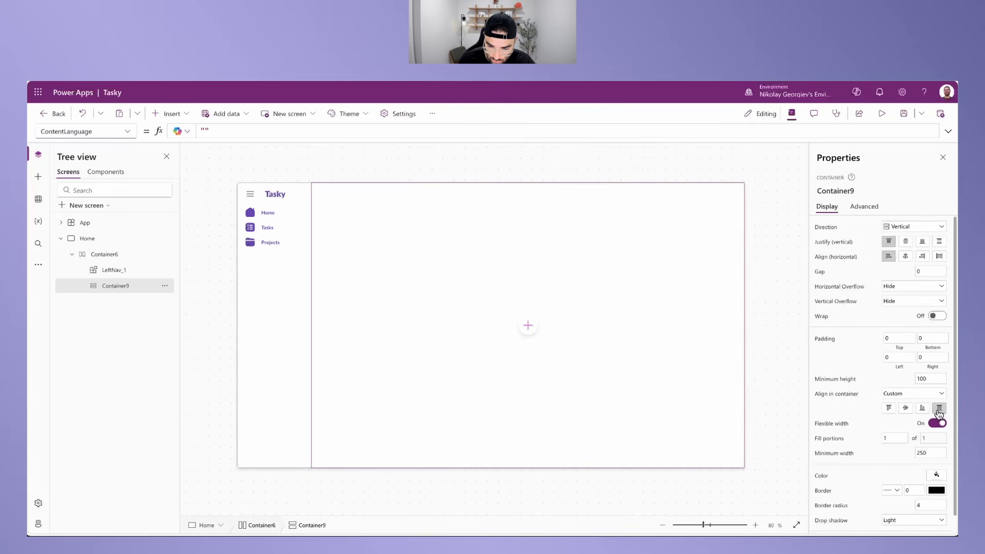
double_click(926, 378)
type("0")
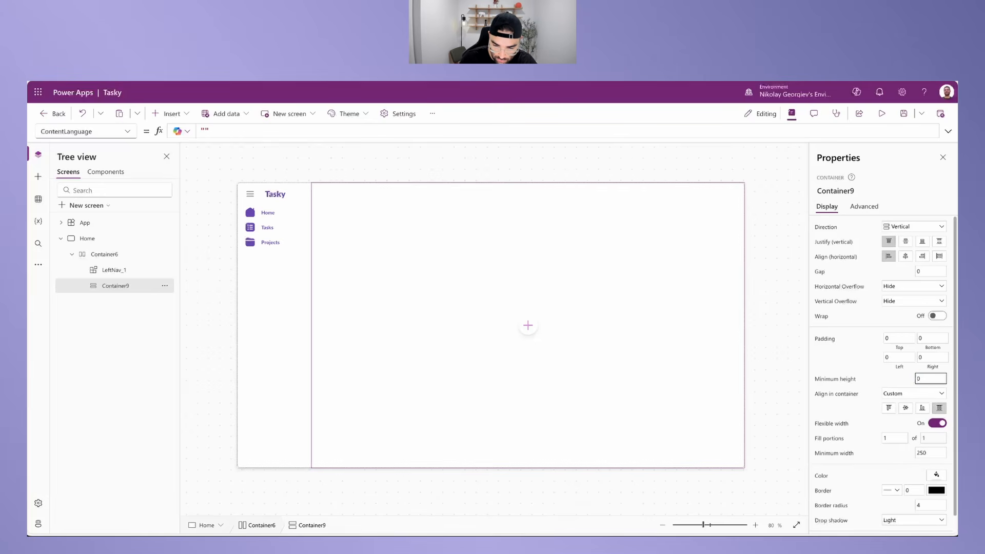
double_click(933, 453)
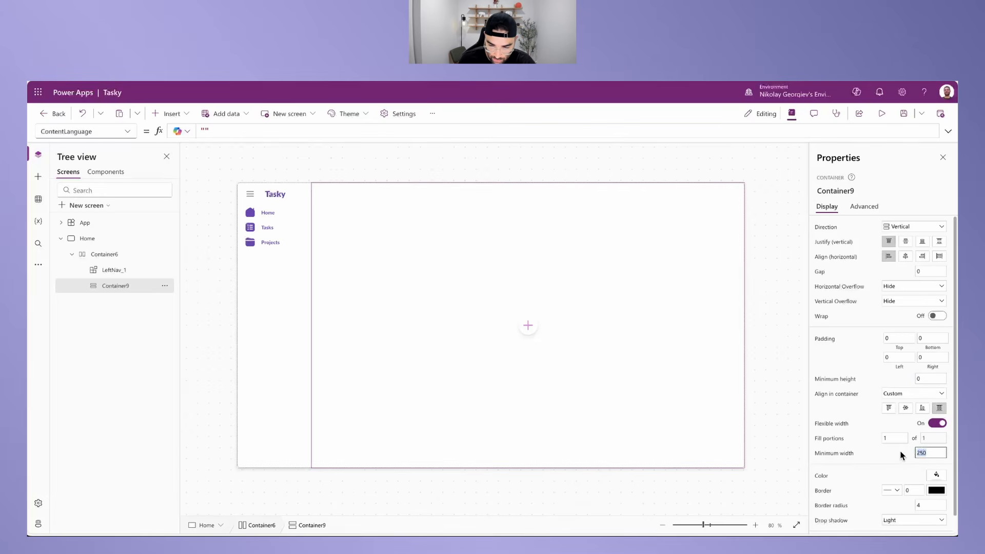
type("0")
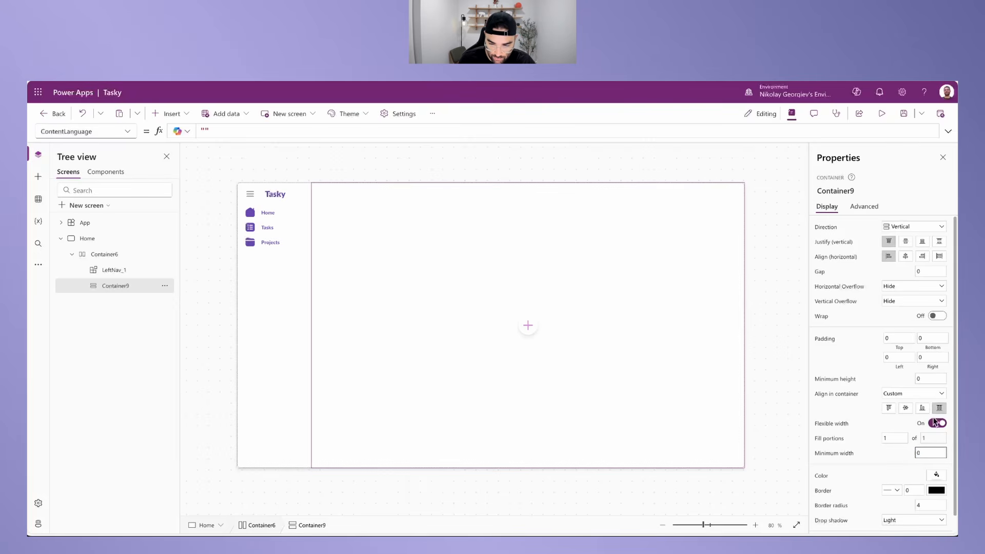
Step: Set the vertical container's border radius to 0 and its drop shadow to None
double_click(927, 506)
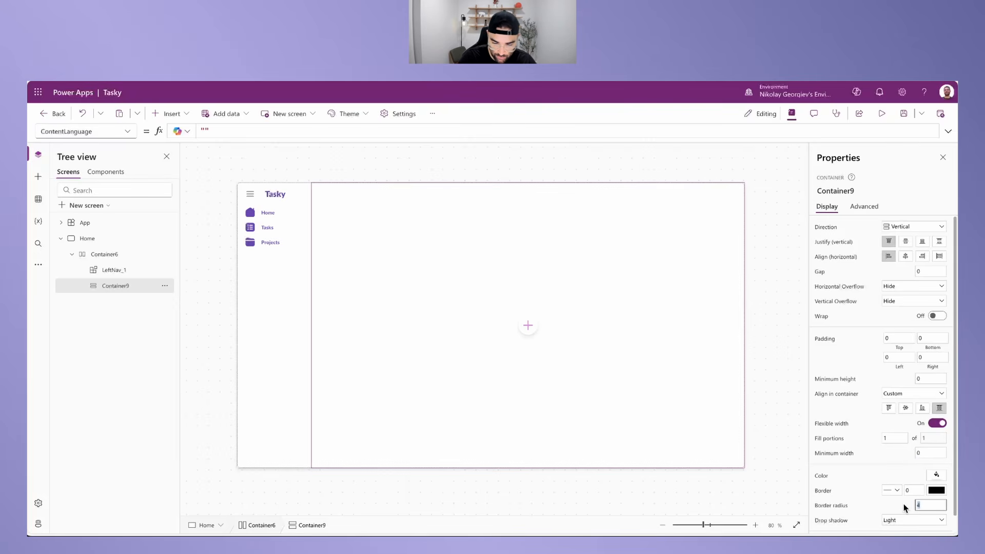
type("0")
left_click(887, 520)
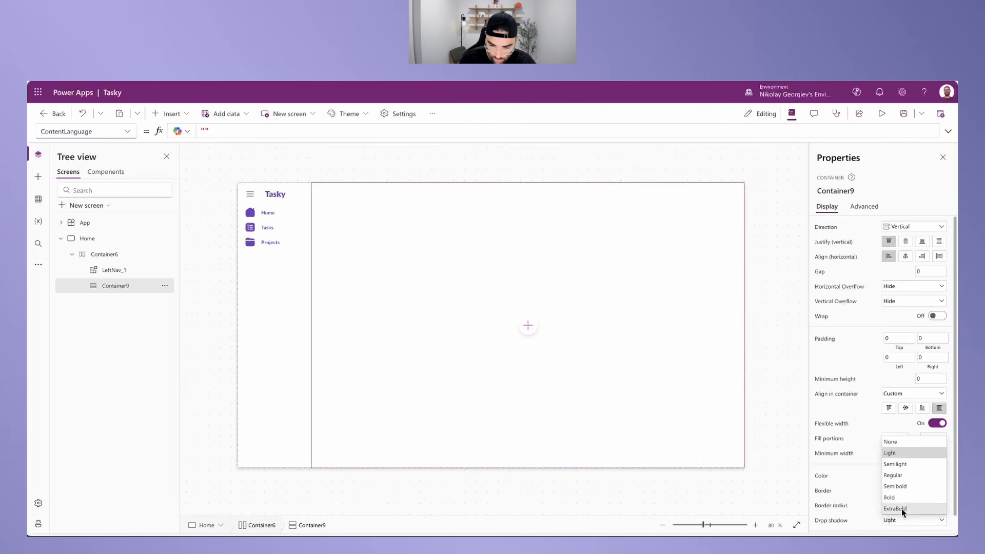
left_click(895, 440)
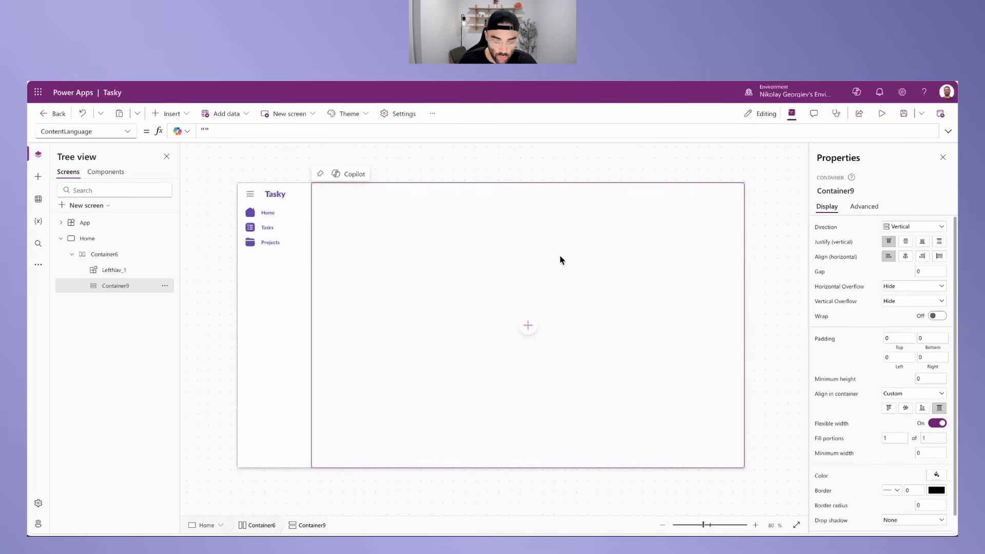
Step: Insert the TopHeader component into the vertical container and set its Width formula to Max(Parent.Width, 300)
left_click(169, 113)
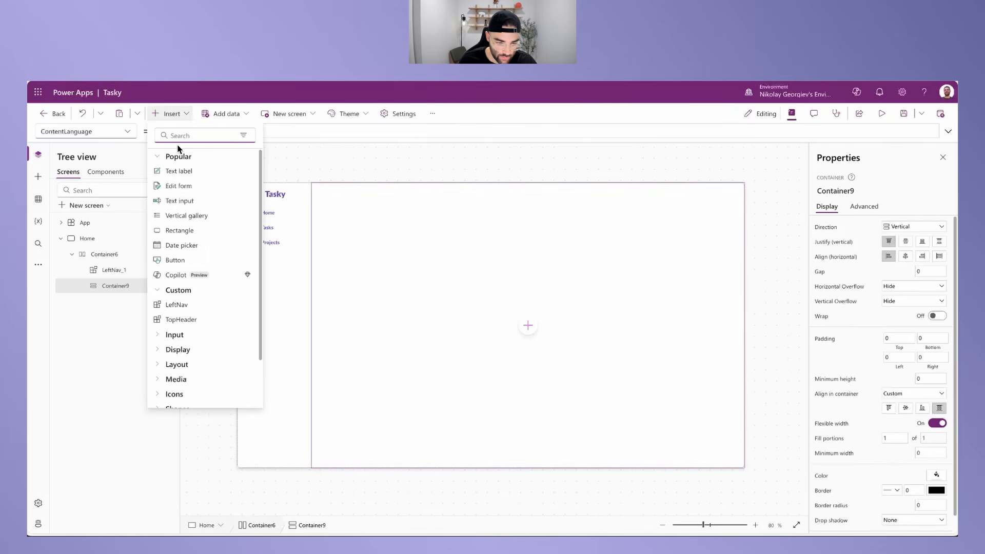
left_click(182, 321)
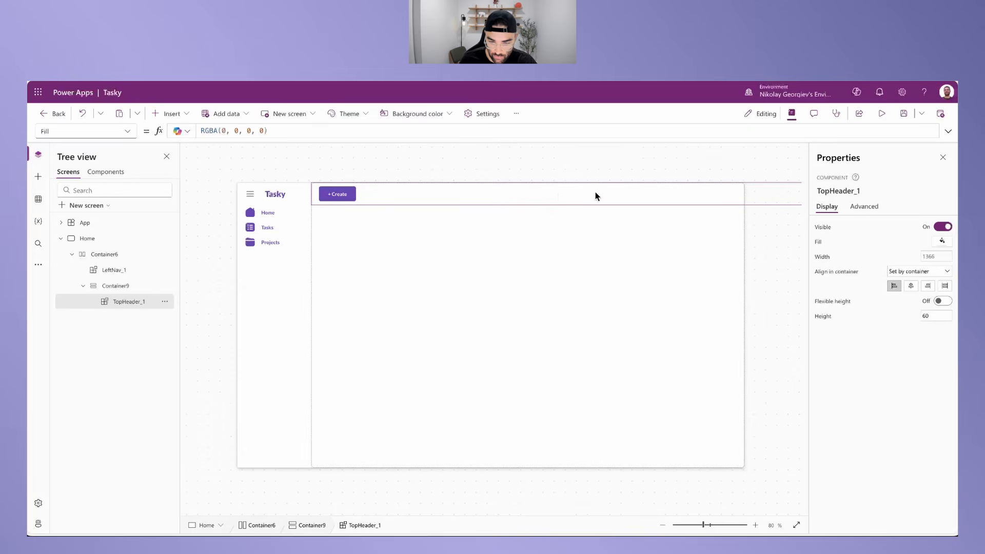
left_click(821, 255)
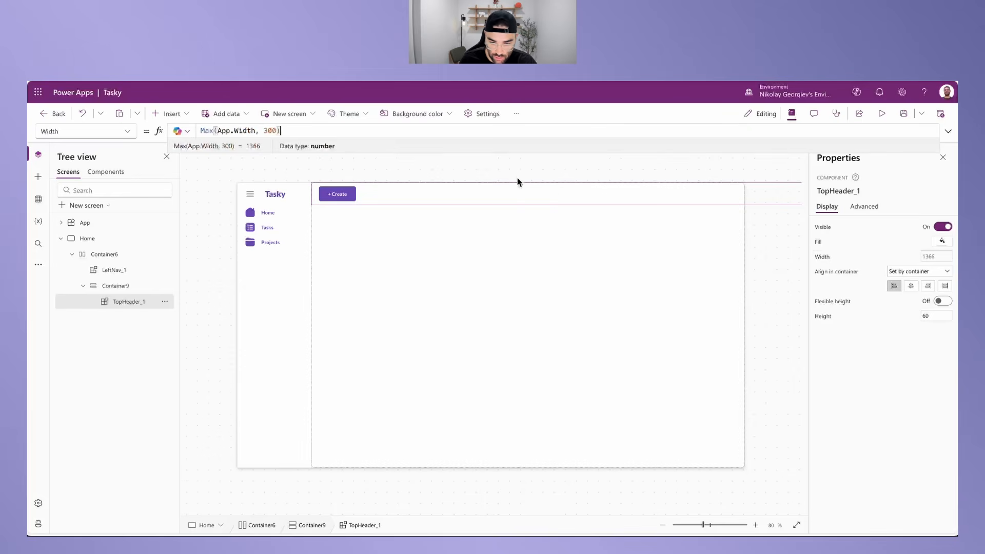
left_click_drag(290, 129, 219, 130)
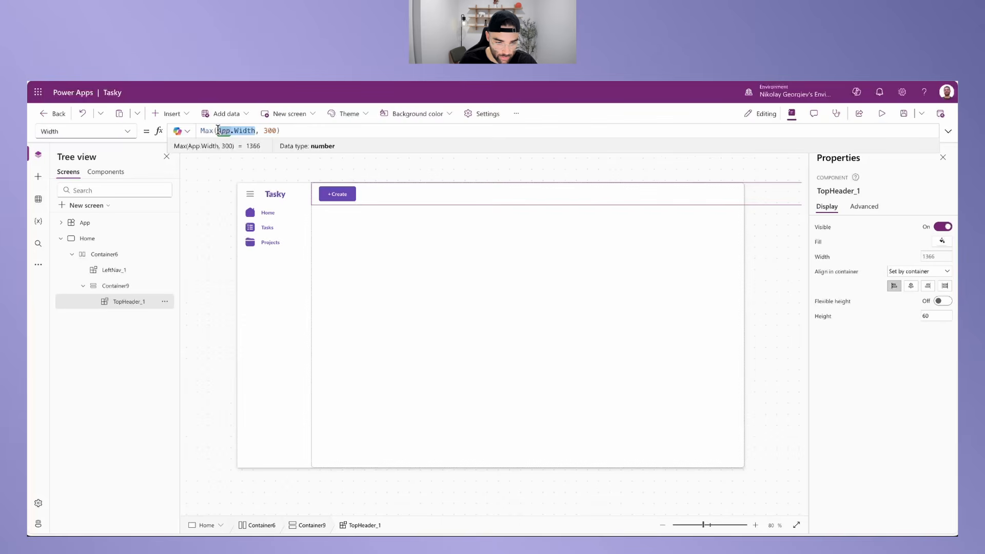
type("Parent.Width")
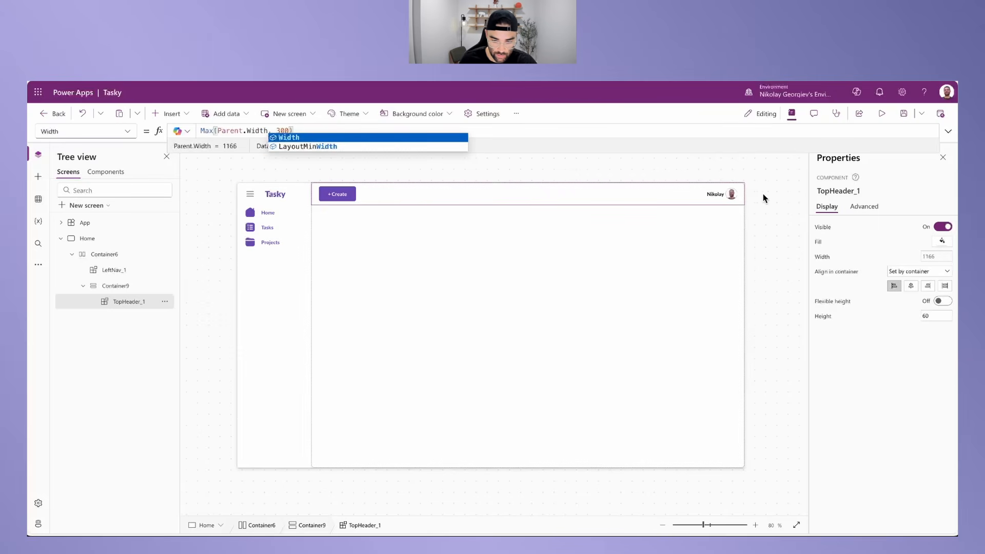
Step: Toggle the left navigation on the Home screen to check how the header adapts to its collapsed and expanded states
left_click(525, 394)
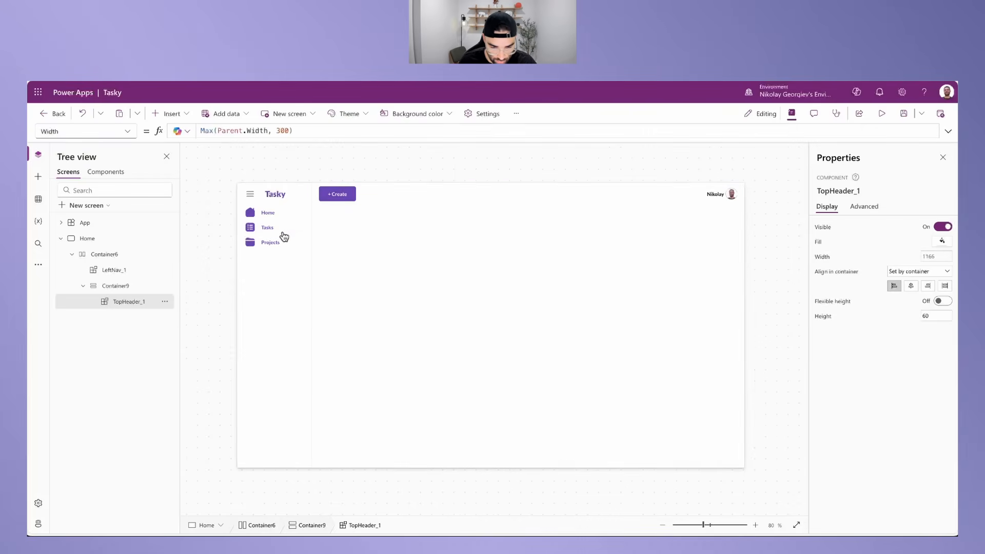
left_click(251, 196, "alt")
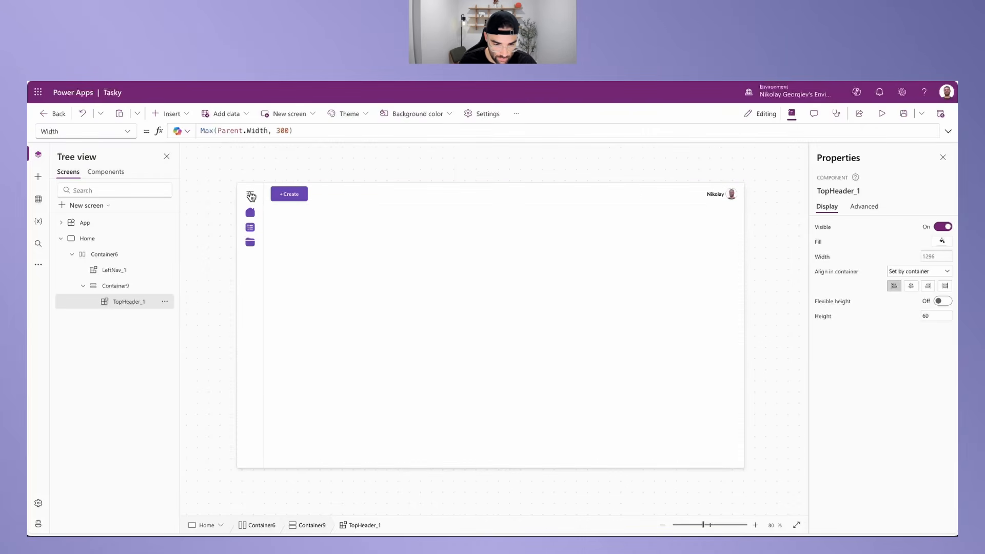
left_click(255, 196, "alt")
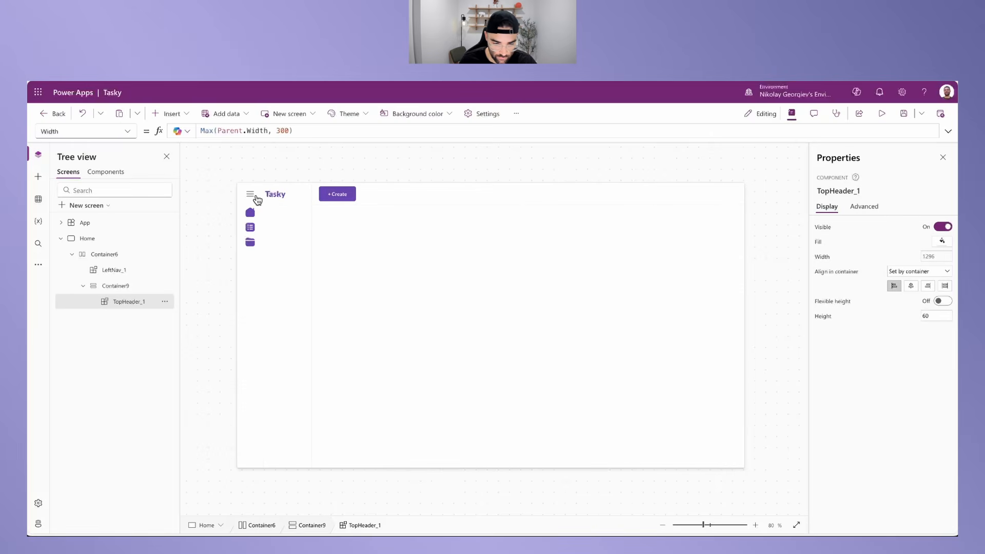
left_click(248, 195, "alt")
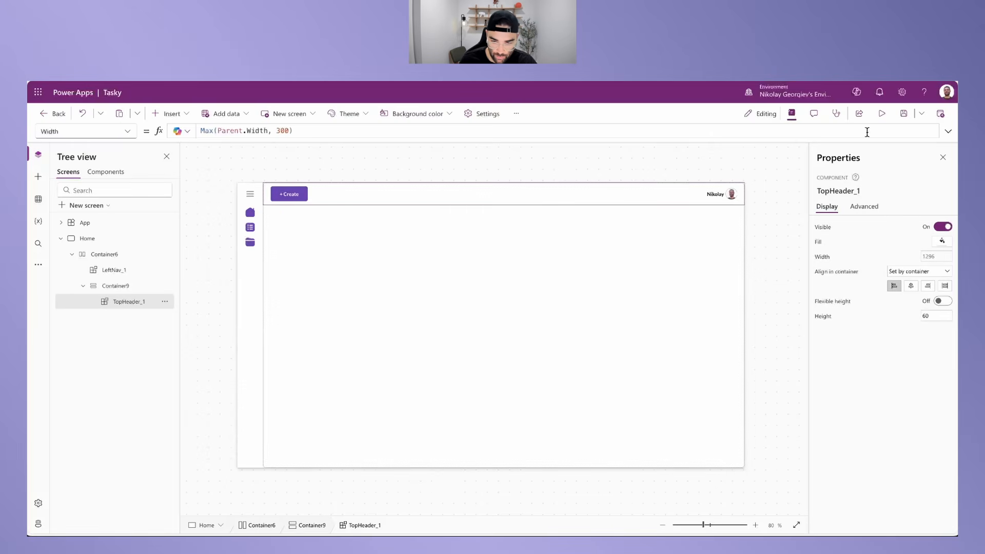
Step: Preview the app on an Apple iPhone screen size and test expanding and collapsing the left navigation in portrait
left_click(882, 113)
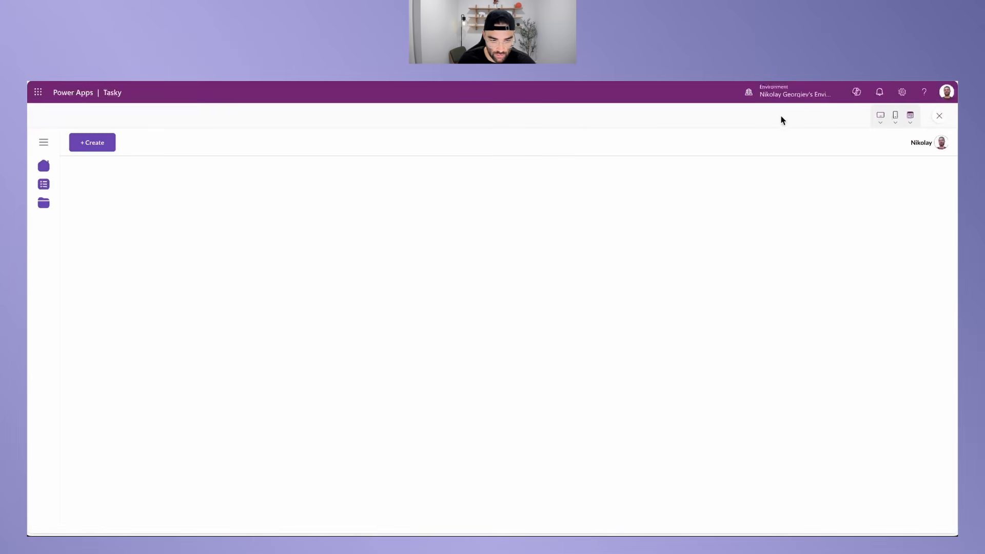
left_click(897, 121)
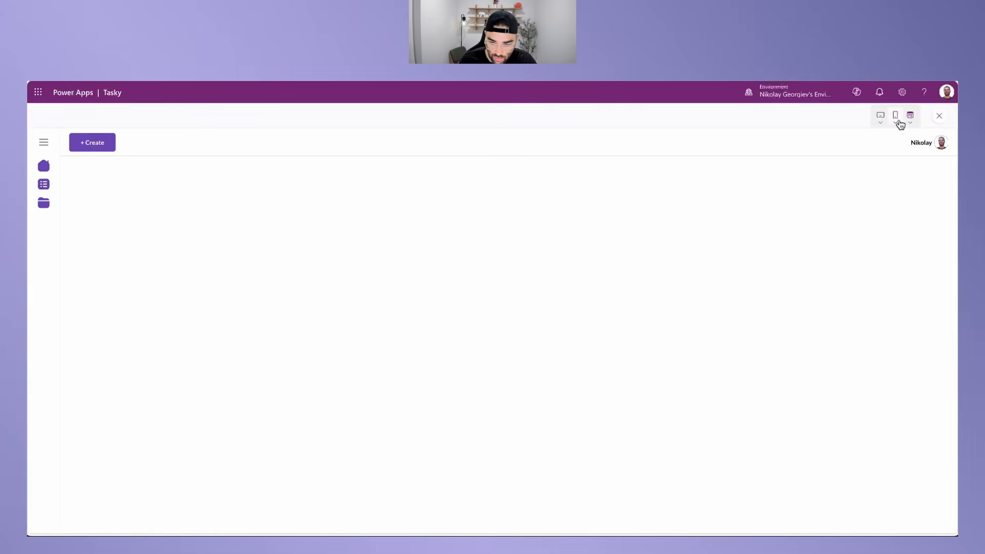
left_click(897, 121)
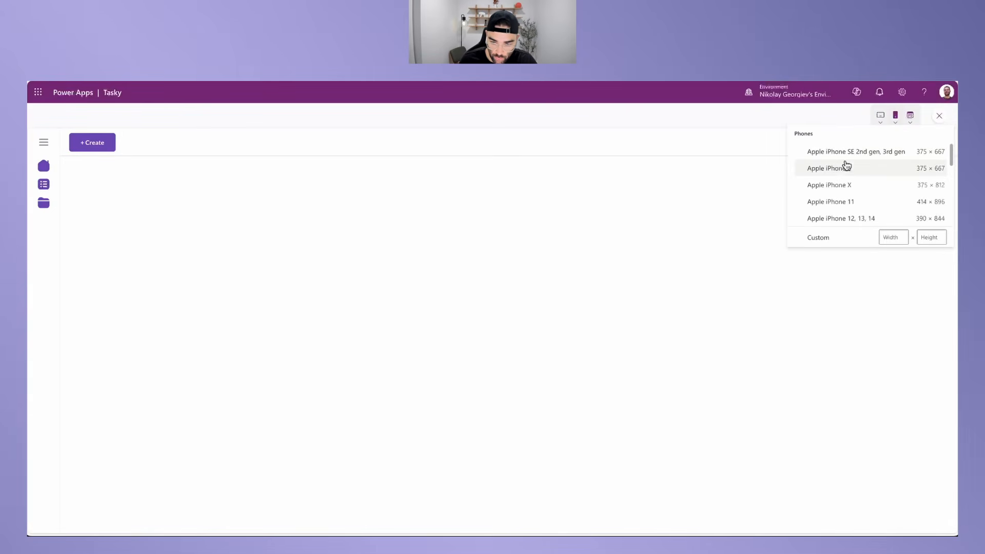
scroll(846, 219, "down", 1)
left_click(847, 216)
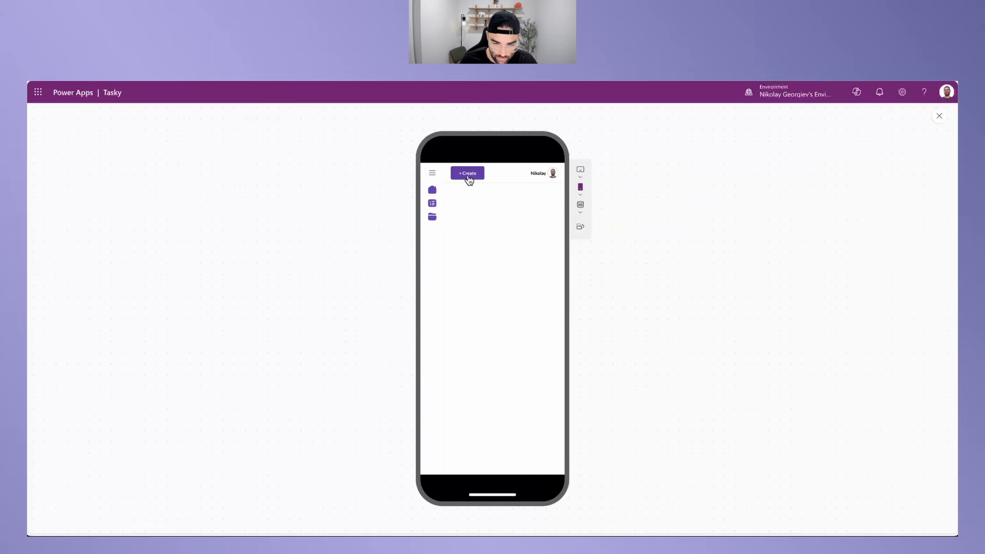
left_click(434, 173)
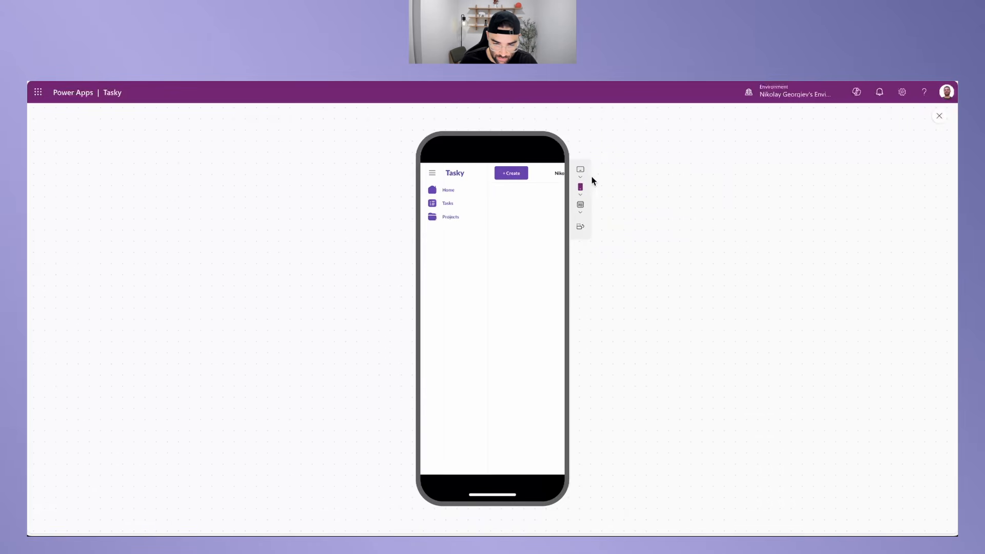
left_click(434, 174)
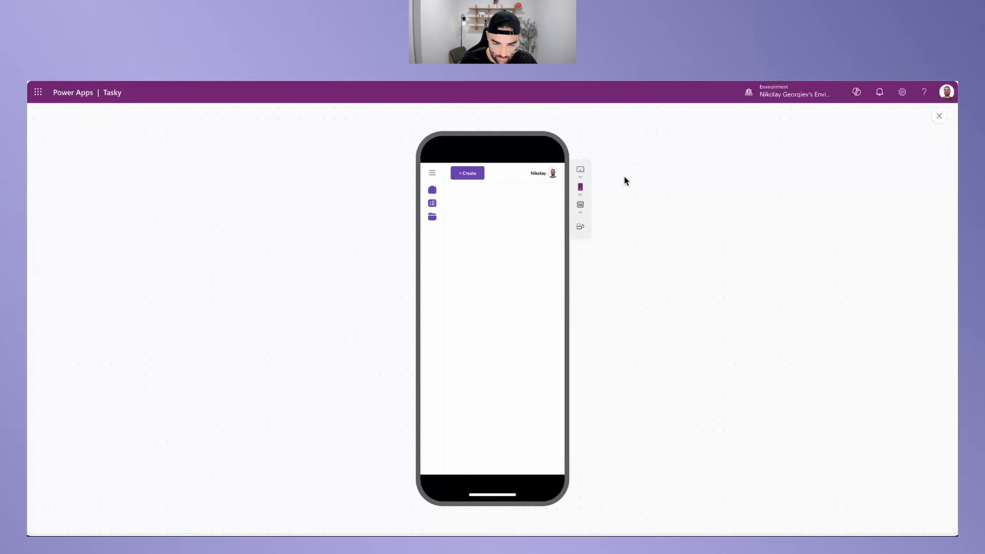
Step: Rotate the phone preview to landscape, test the left navigation toggle, and return to editing
left_click(583, 228)
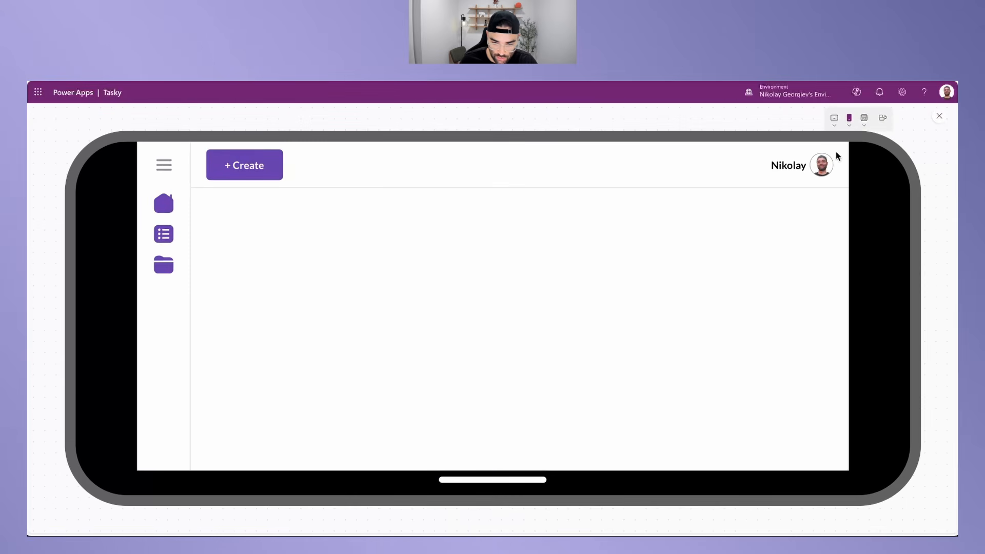
left_click(161, 160)
left_click(170, 172)
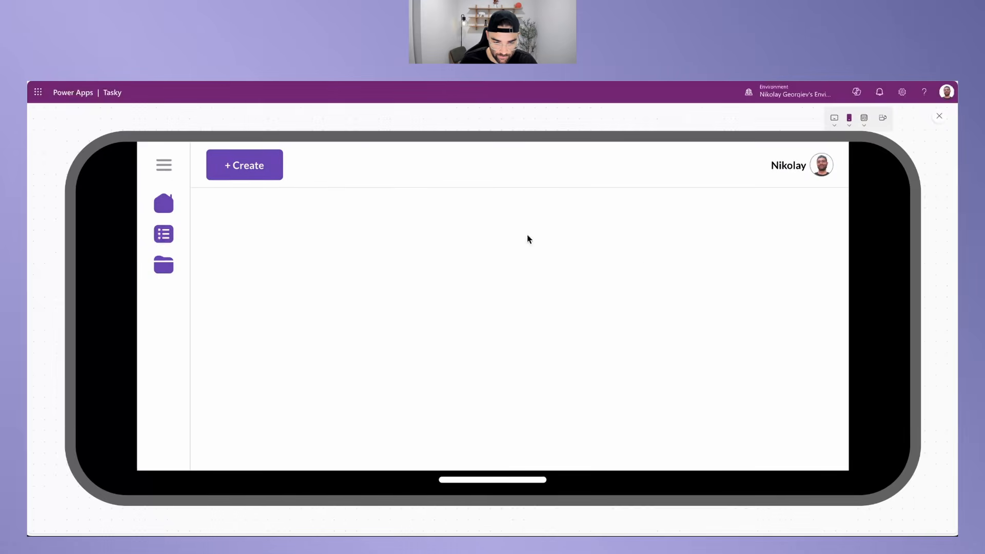
left_click(940, 116)
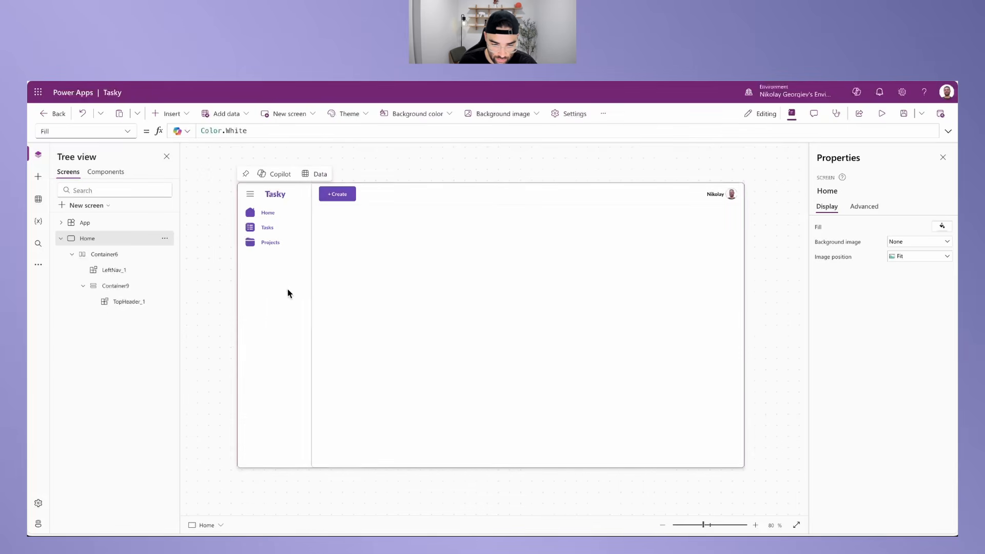
Step: Duplicate the Home screen twice
left_click(61, 239)
right_click(95, 241)
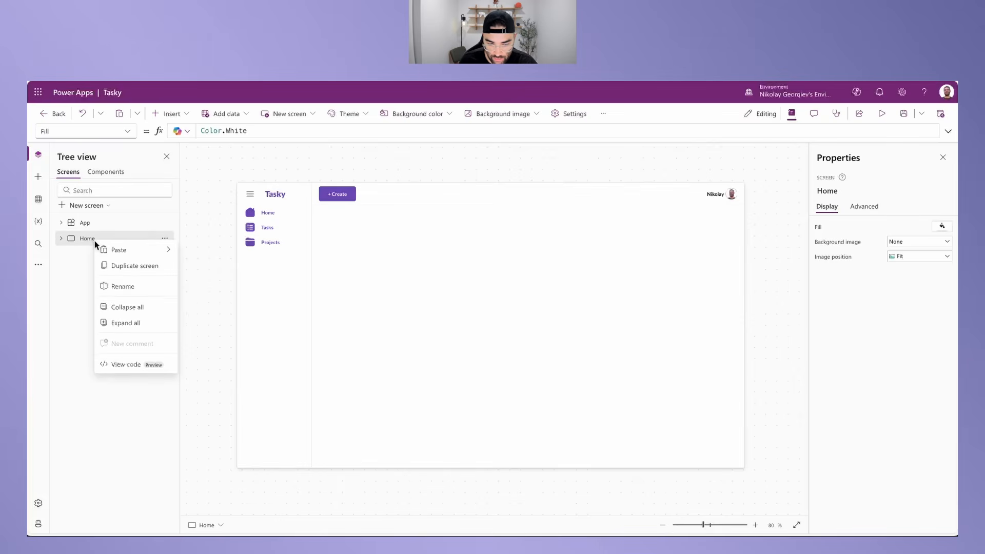
left_click(156, 268)
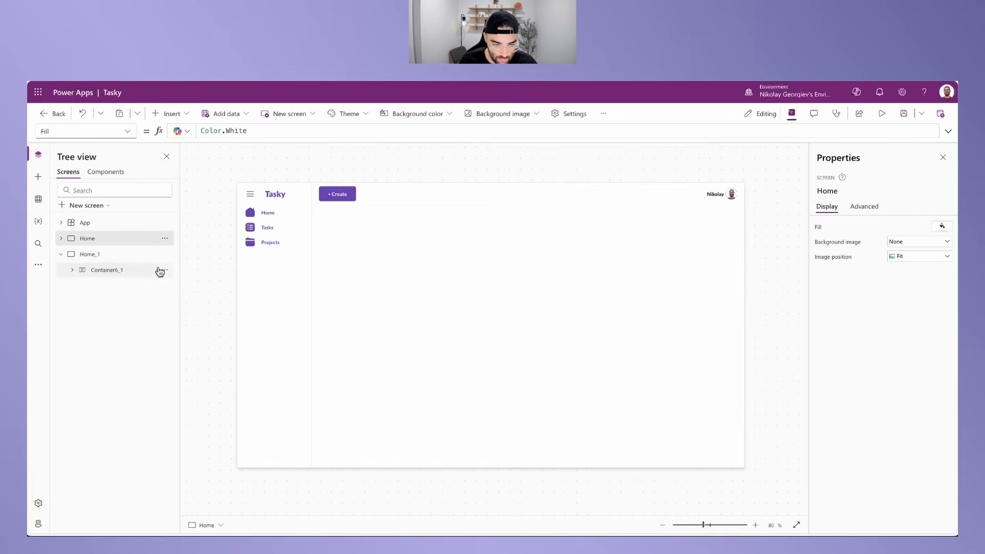
right_click(113, 240)
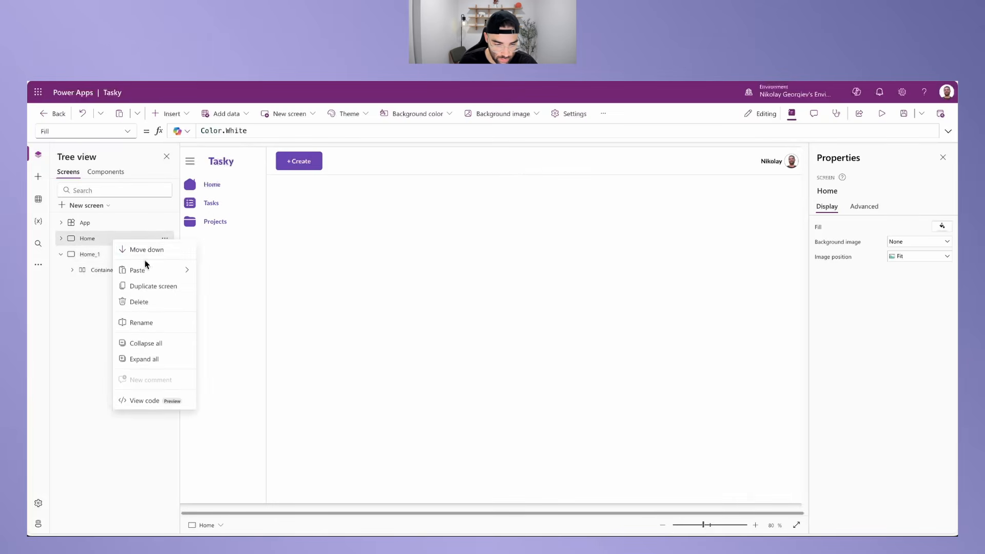
left_click(170, 287)
Step: Try to rename the screen copy directly below Home as Tasks, and check the data source names for a conflict
double_click(99, 254)
type("Tasks")
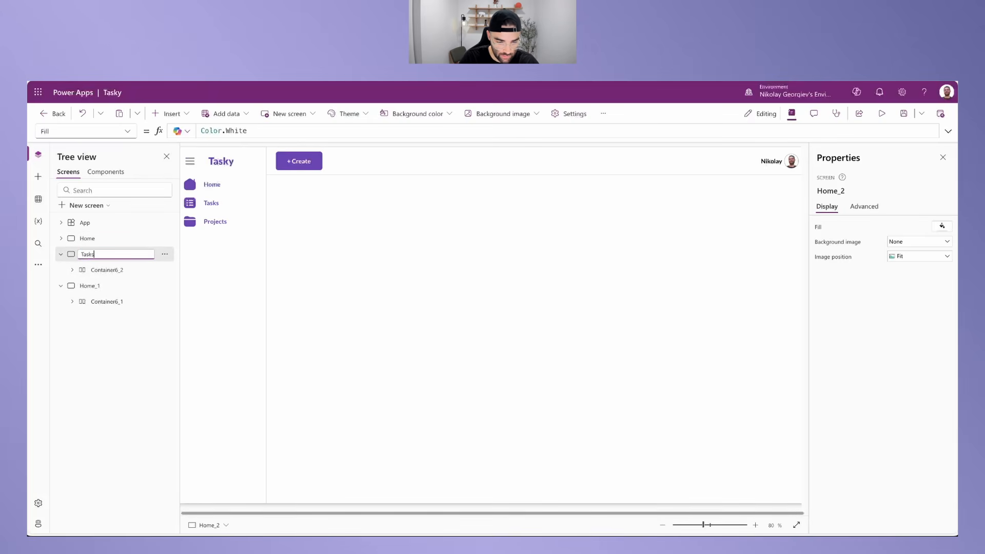
key("Return")
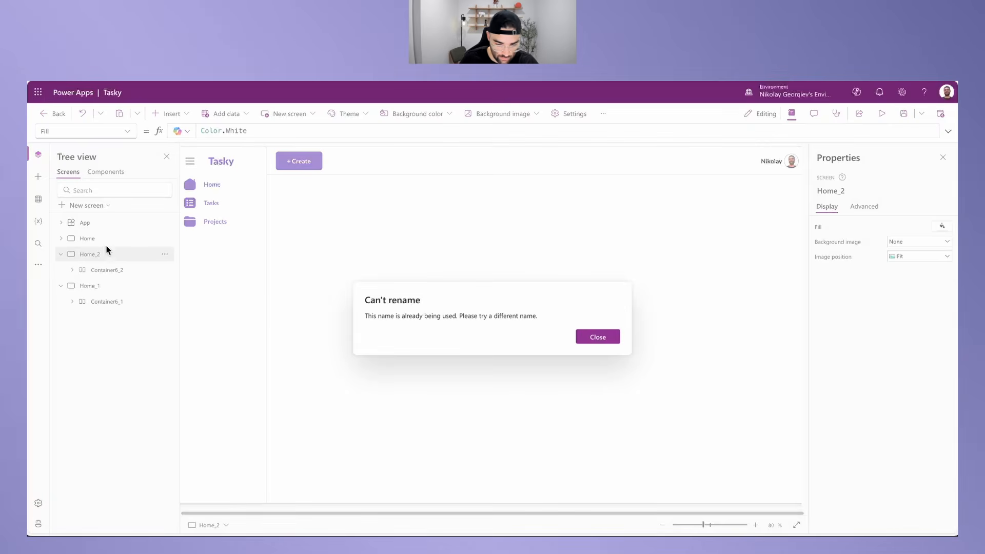
left_click(606, 340)
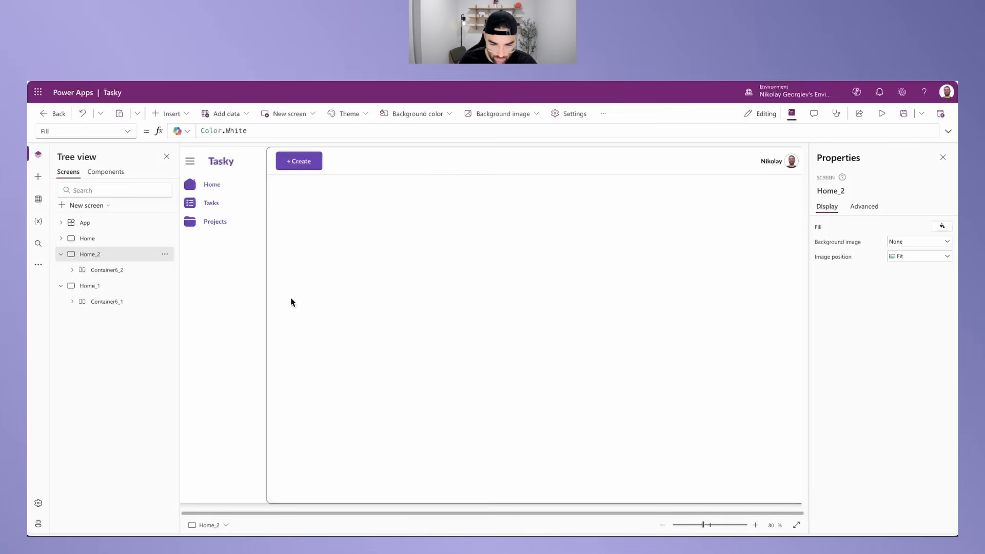
left_click(38, 199)
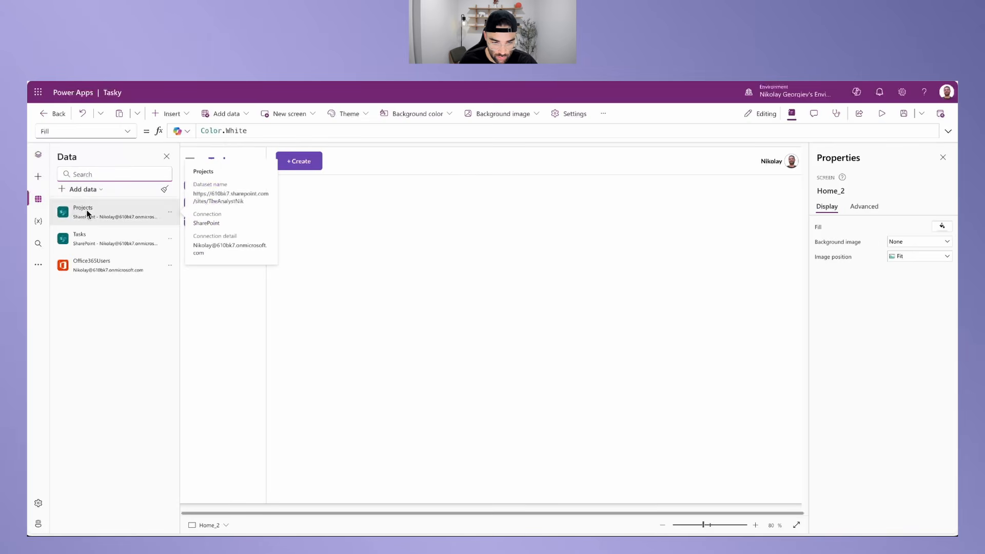
left_click(41, 157)
Step: Rename the two copies of the Home screen as My Tasks and My Projects, in tree order
double_click(95, 254)
type("My Tasks")
key("Return")
double_click(105, 286)
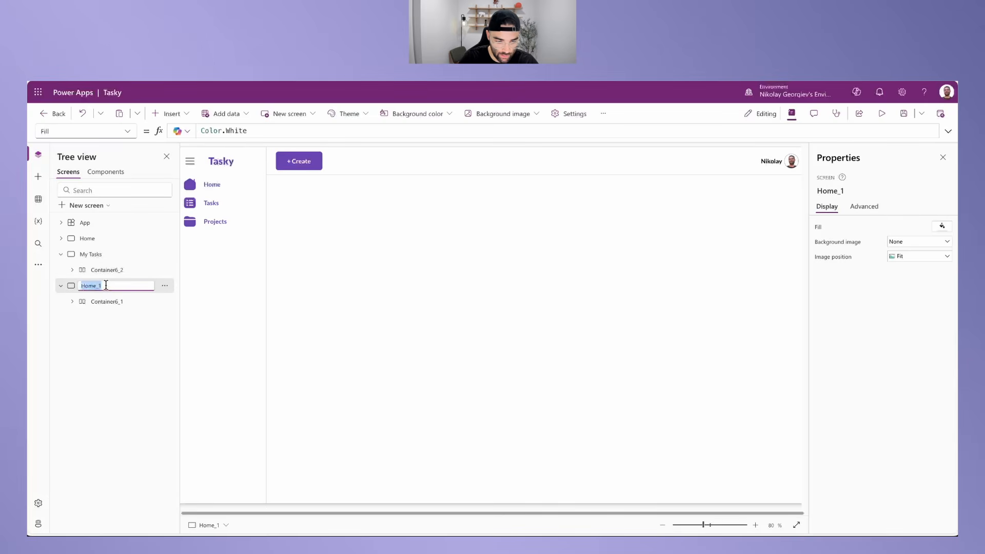
type("My Projects")
key("Return")
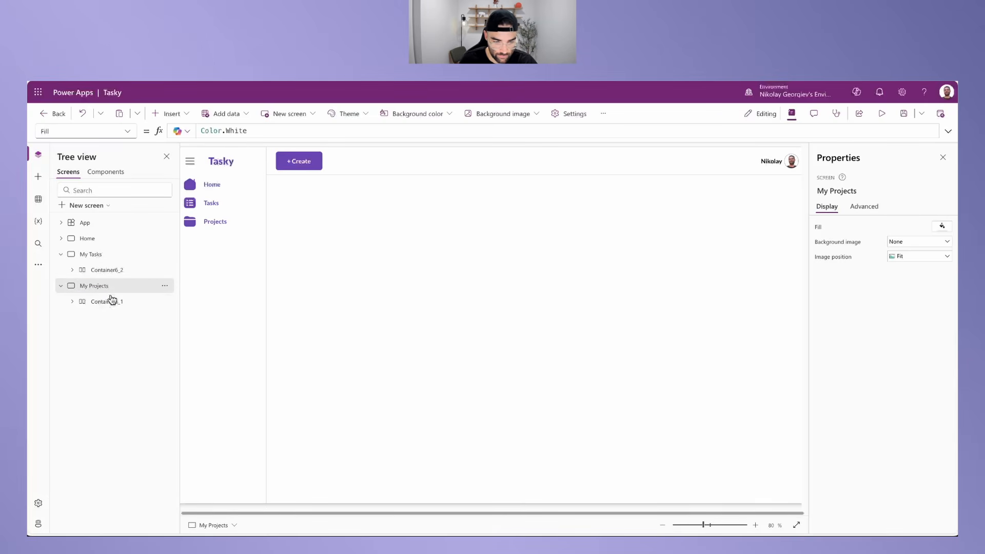
Step: In the App object's Formulas, set the Screen of the Home entry in MenuItems to Home
left_click(103, 242)
left_click(86, 222)
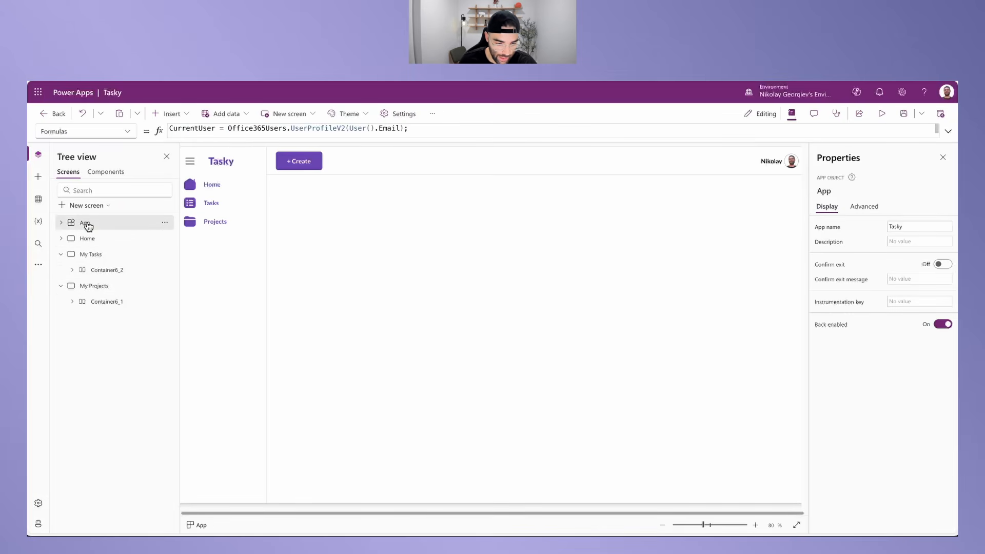
left_click(950, 131)
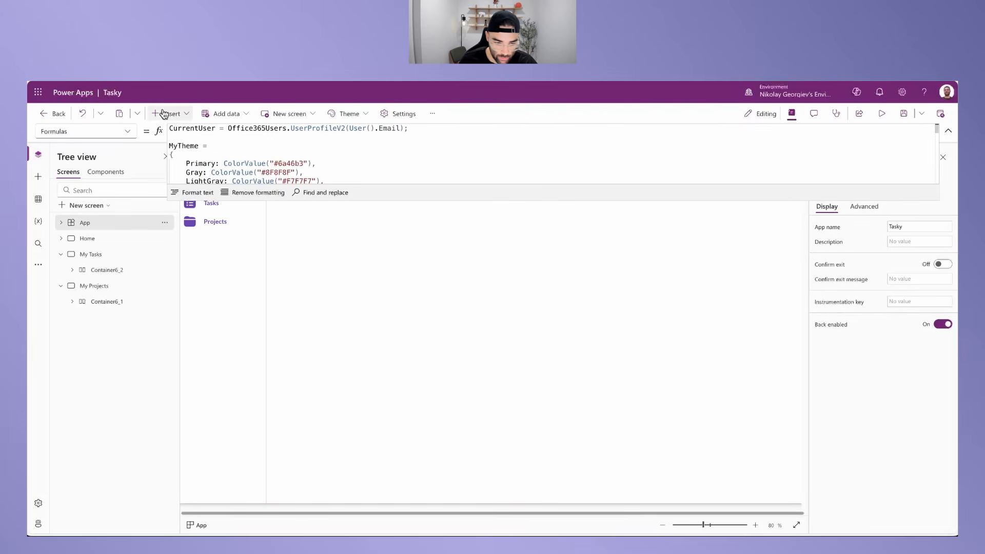
scroll(334, 260, "down", 10)
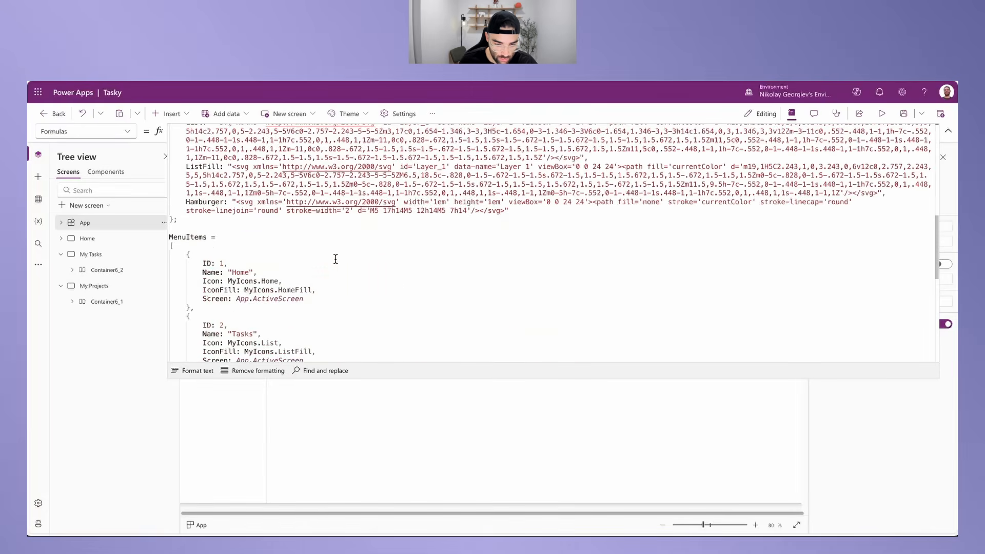
scroll(336, 254, "up", 4)
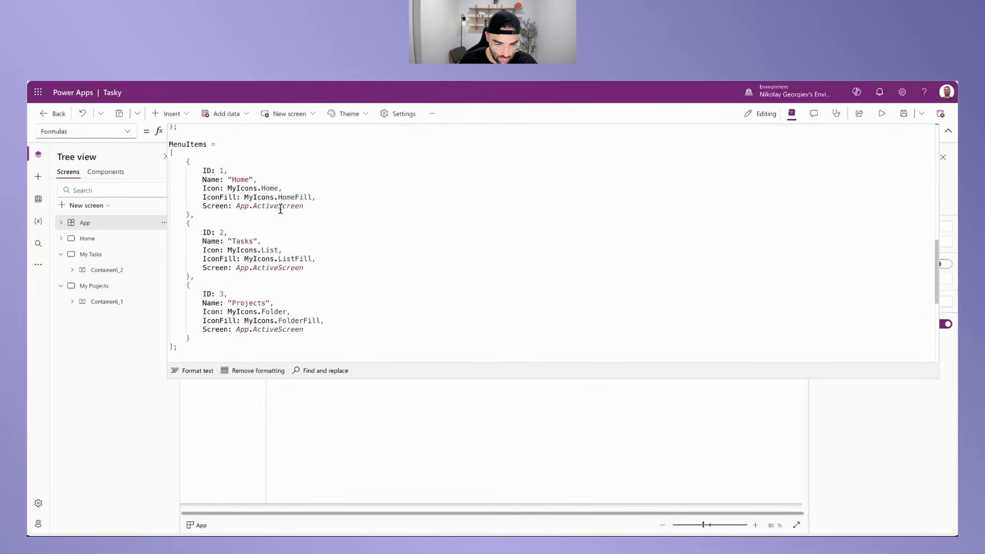
left_click_drag(306, 206, 237, 206)
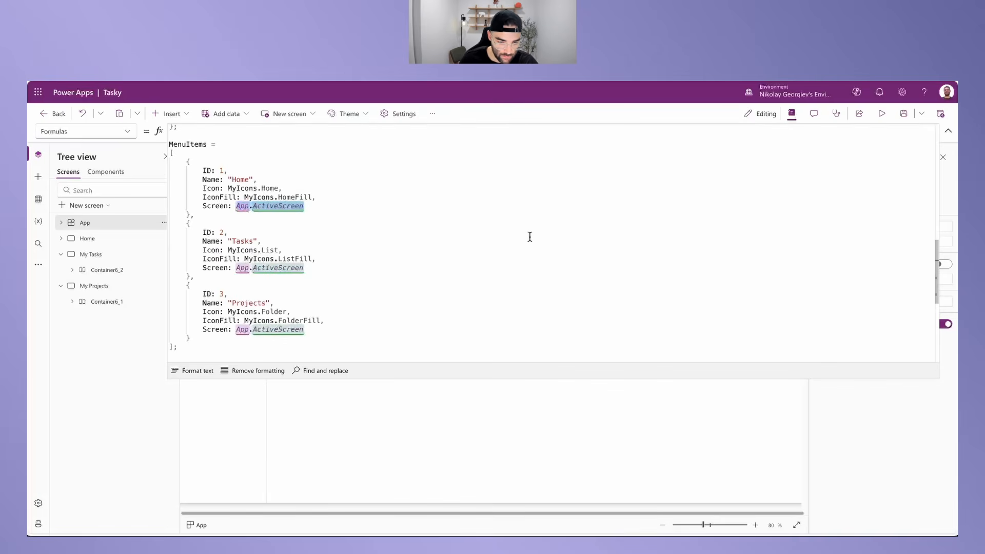
type("Home")
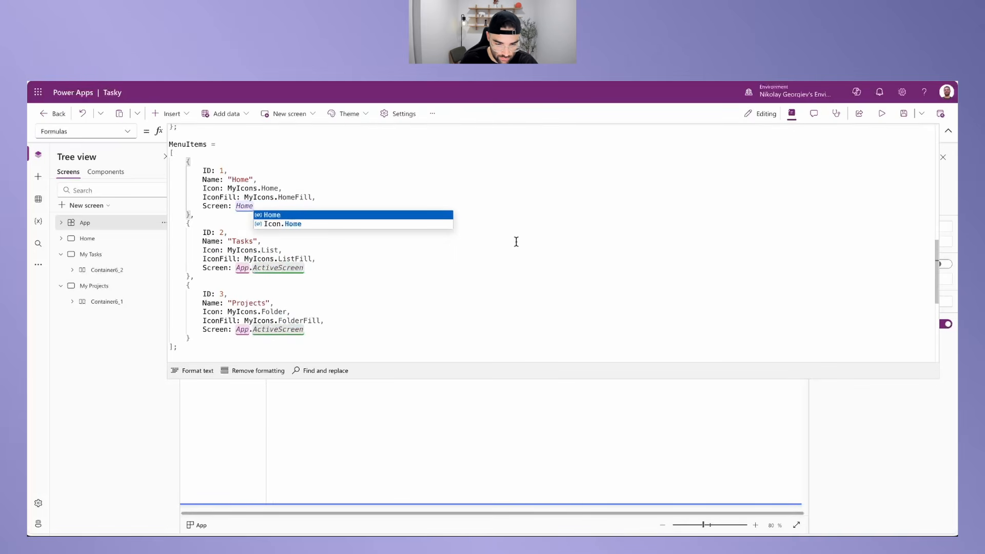
left_click(278, 214)
Step: In MenuItems, set the Screen of the Tasks entry to 'My Tasks' and of the Projects entry to 'My Projects'
left_click_drag(304, 267, 238, 268)
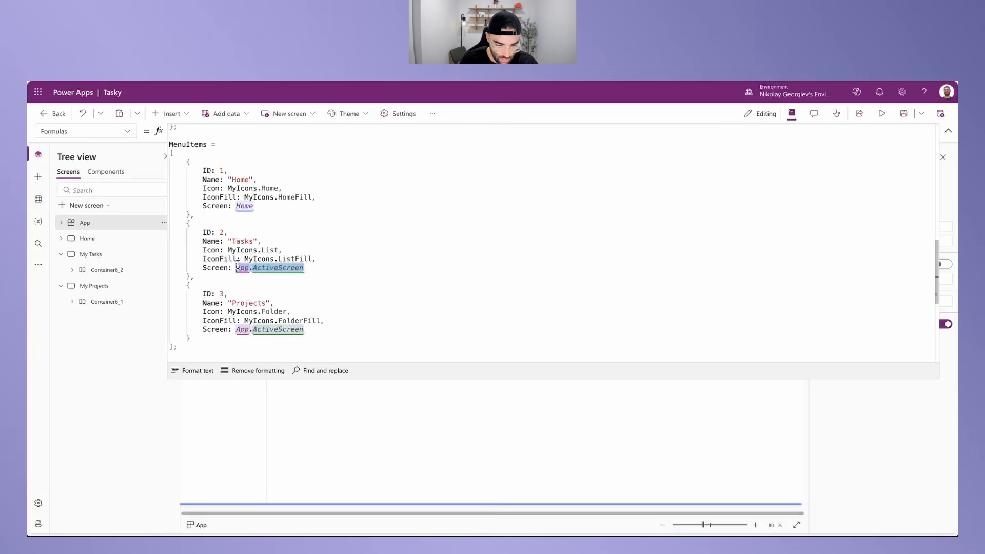
type("My")
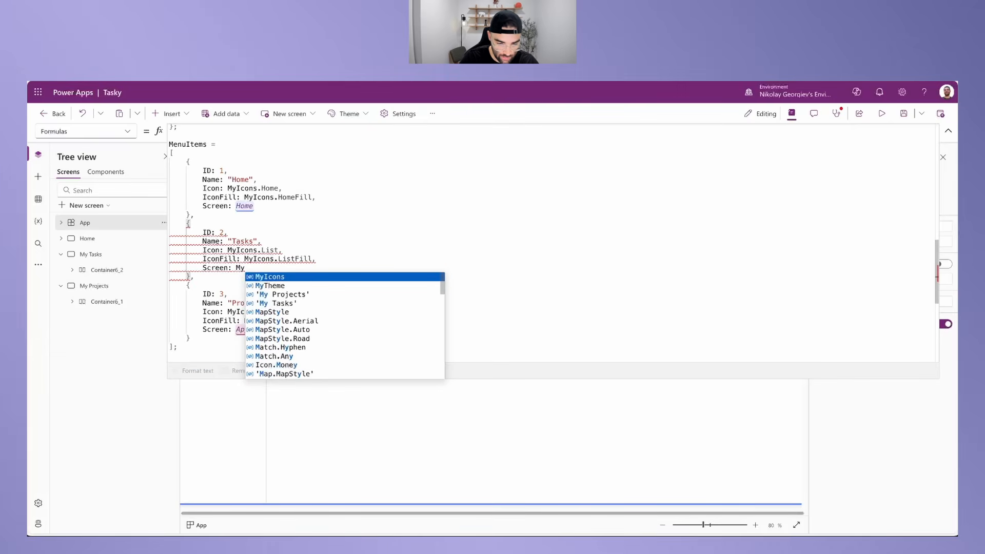
left_click(277, 303)
left_click_drag(305, 330, 232, 330)
type("My")
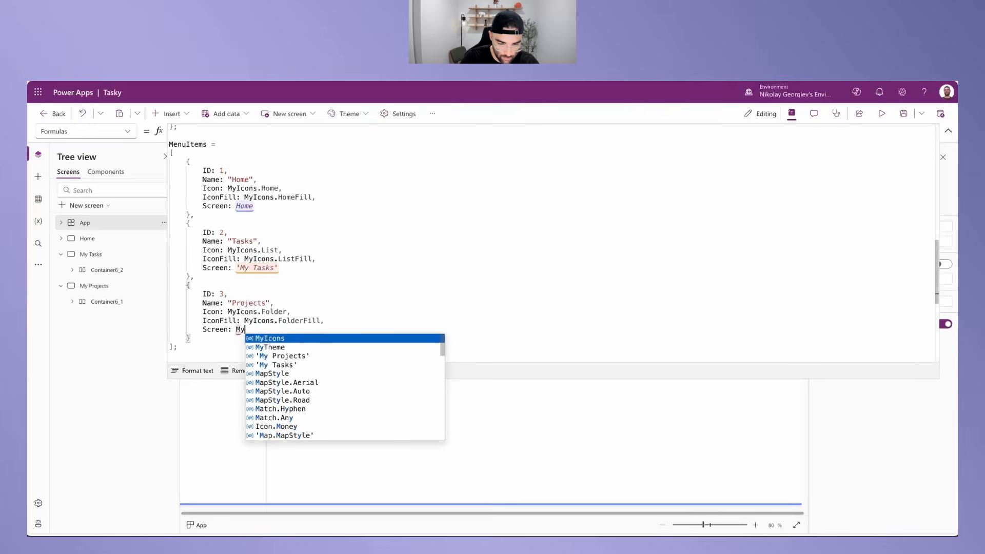
left_click(282, 356)
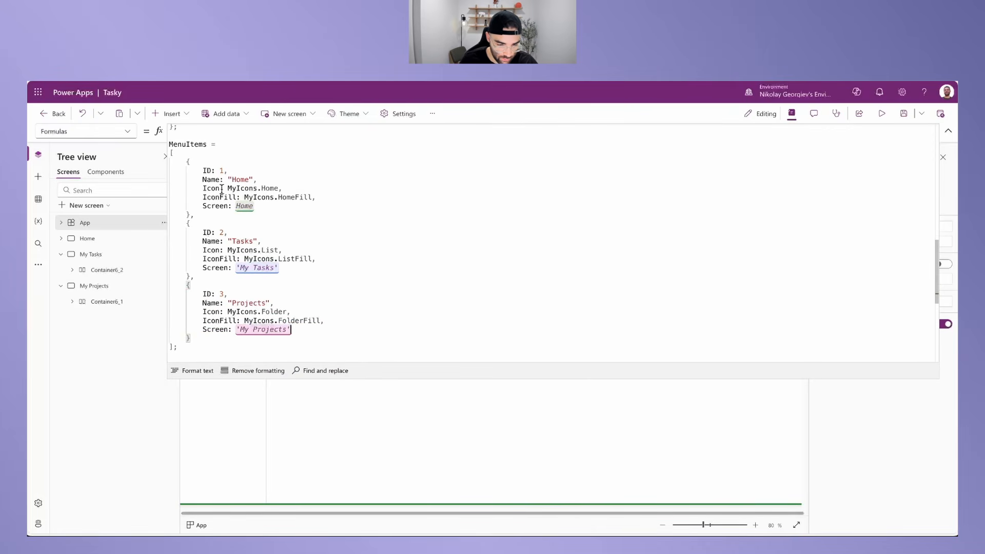
scroll(262, 170, "up", 1)
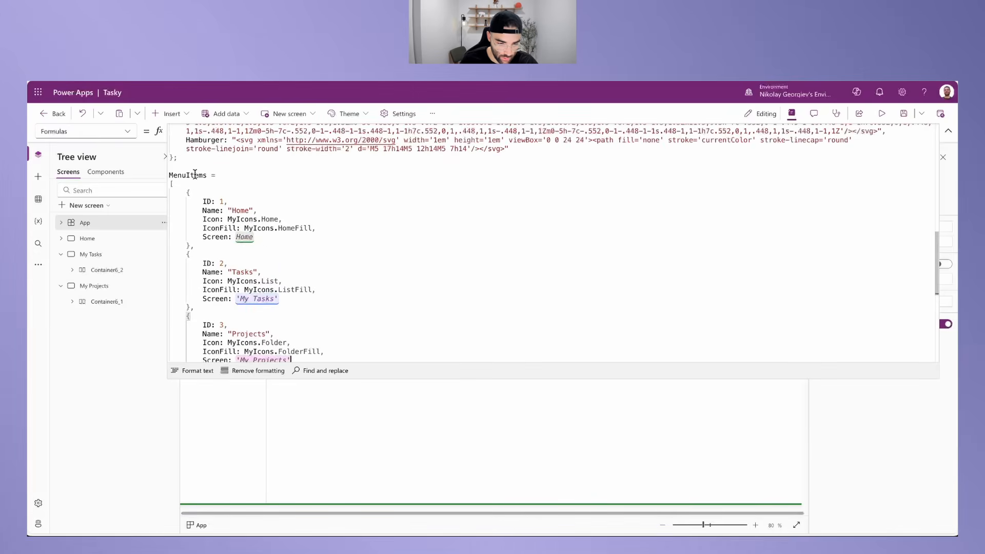
scroll(261, 169, "down", 2)
left_click(948, 131)
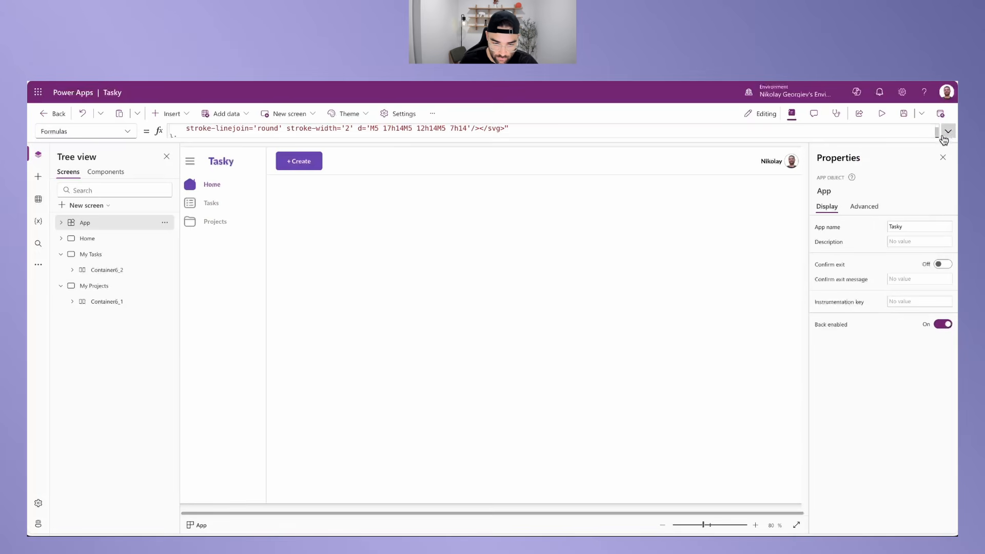
left_click(663, 525)
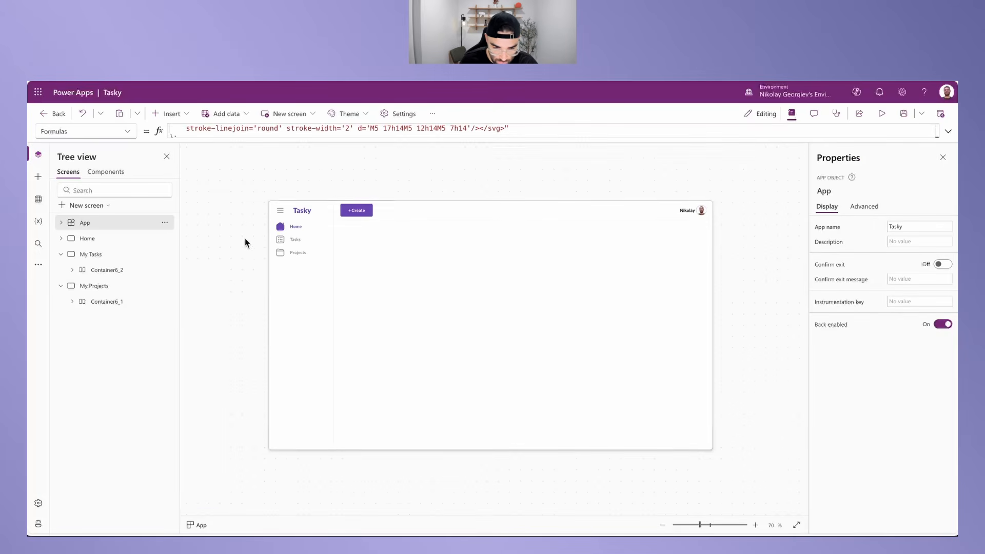
Step: Test the navigation menu by switching between the Tasks, Projects and Home entries with the menu expanded and collapsed
left_click(303, 243, "alt")
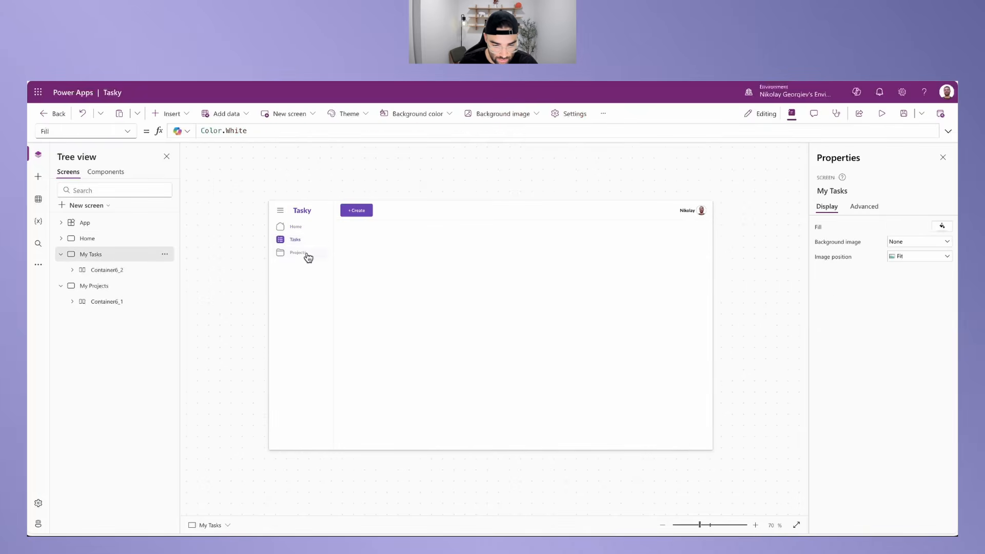
left_click(306, 255, "alt")
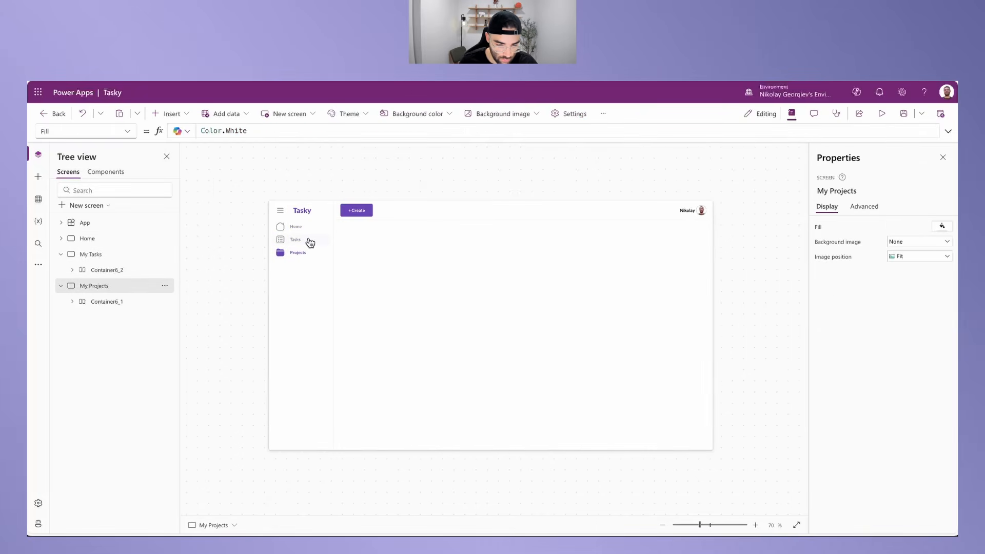
left_click(310, 242, "alt")
left_click(300, 226, "alt")
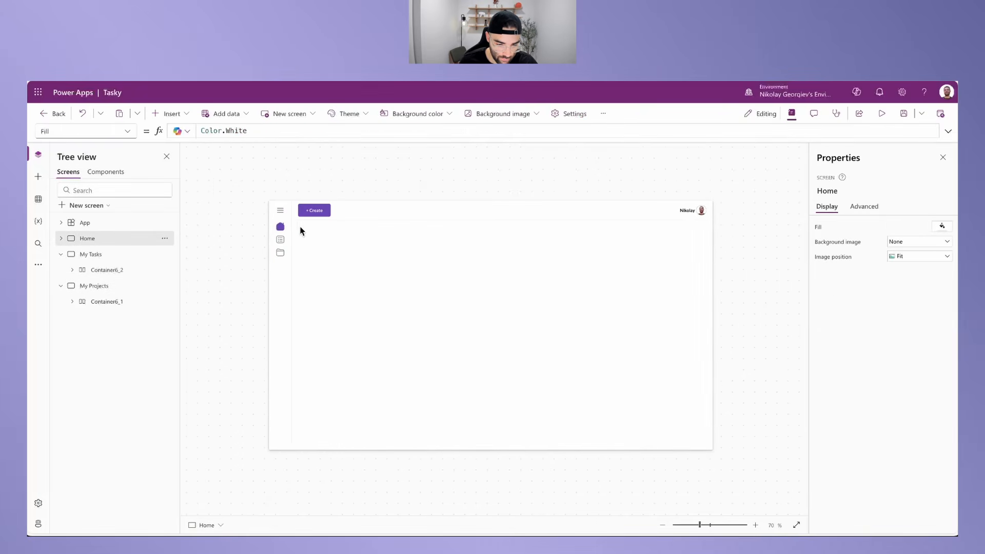
left_click(282, 241, "alt")
left_click(283, 253, "alt")
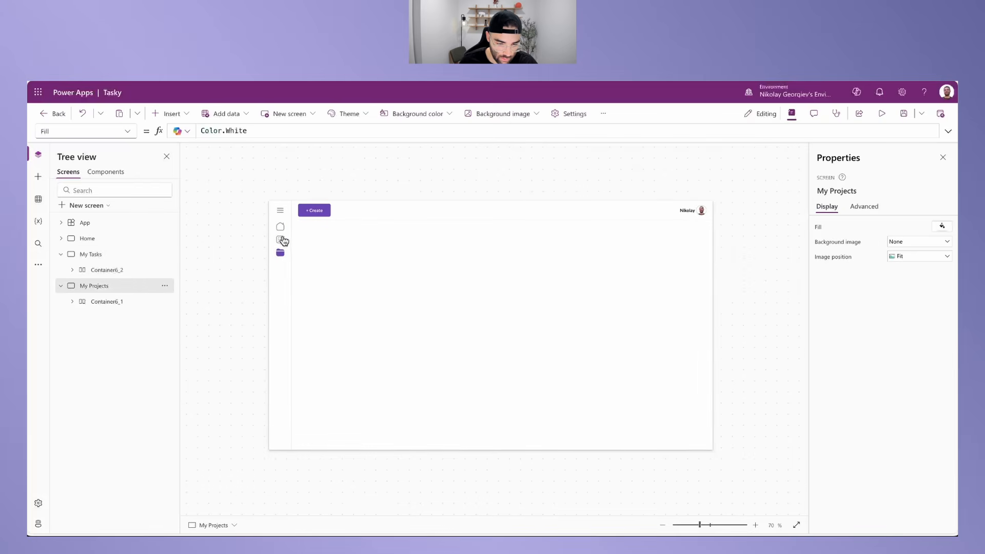
left_click(281, 227, "alt")
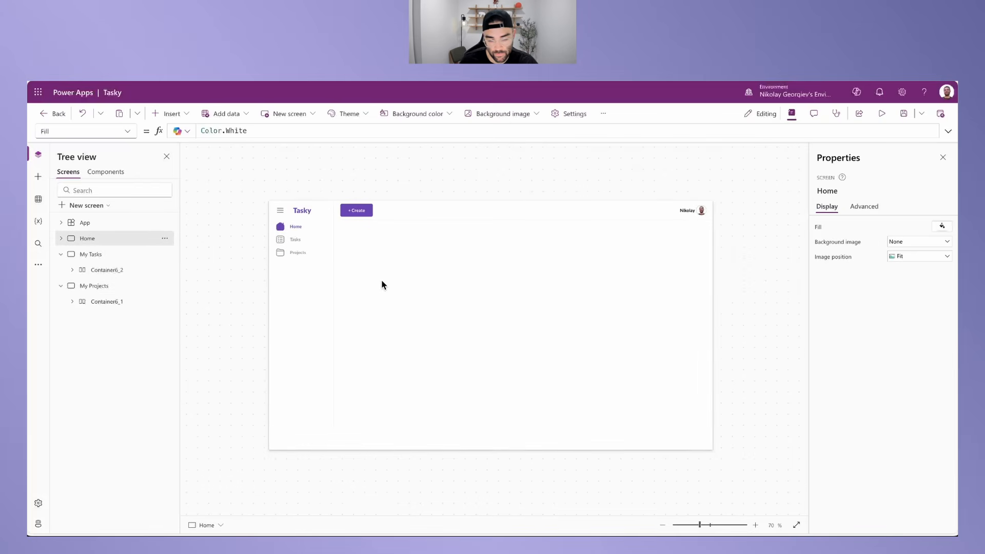
Step: On the My Tasks screen, insert a text label reading Tasks into the vertical container that holds the header
left_click(172, 254)
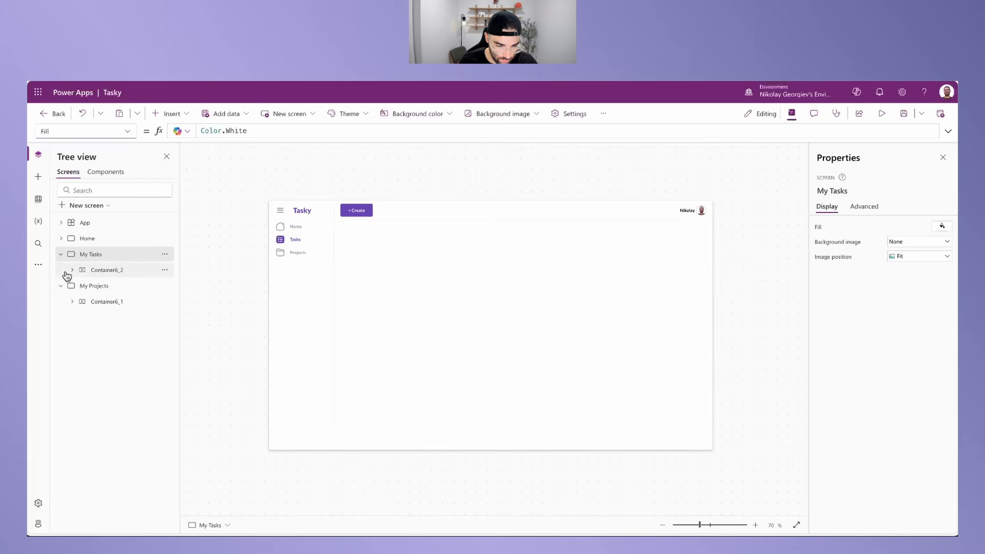
left_click(62, 288)
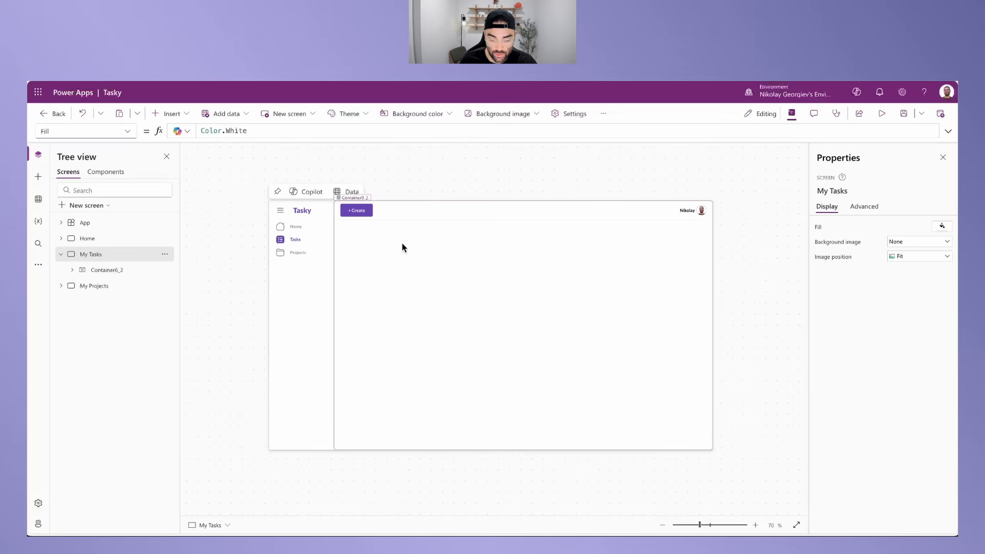
left_click(385, 284)
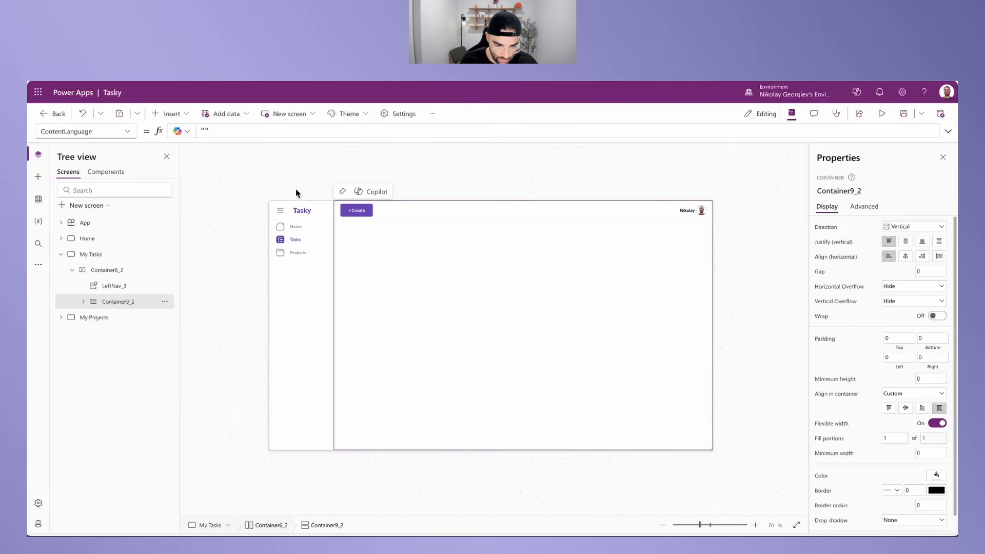
left_click(174, 114)
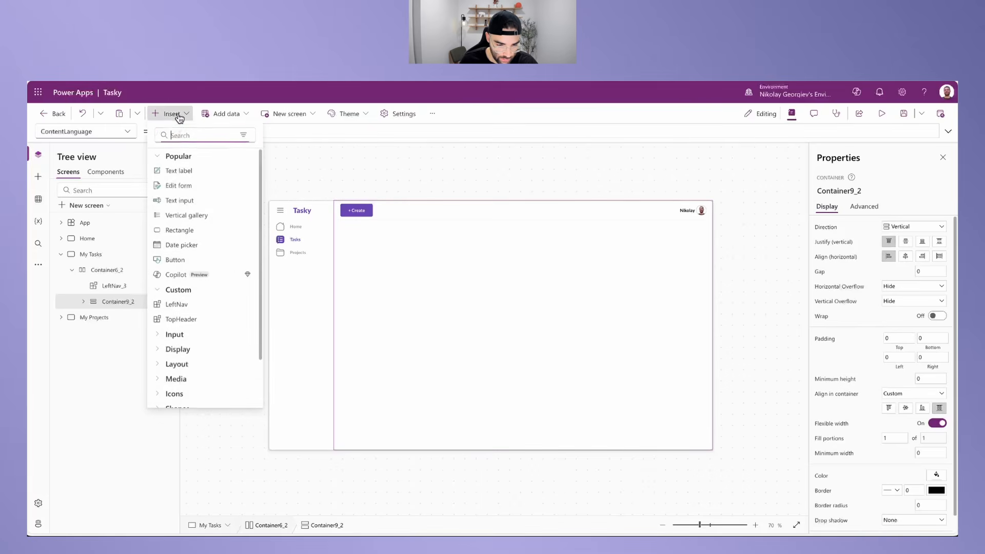
left_click(178, 170)
double_click(893, 227)
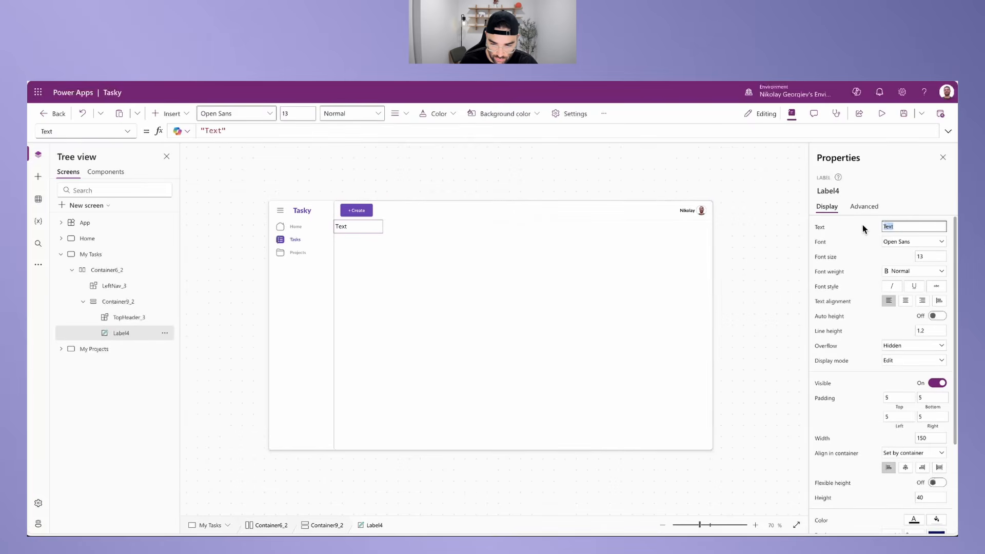
type("Tasks")
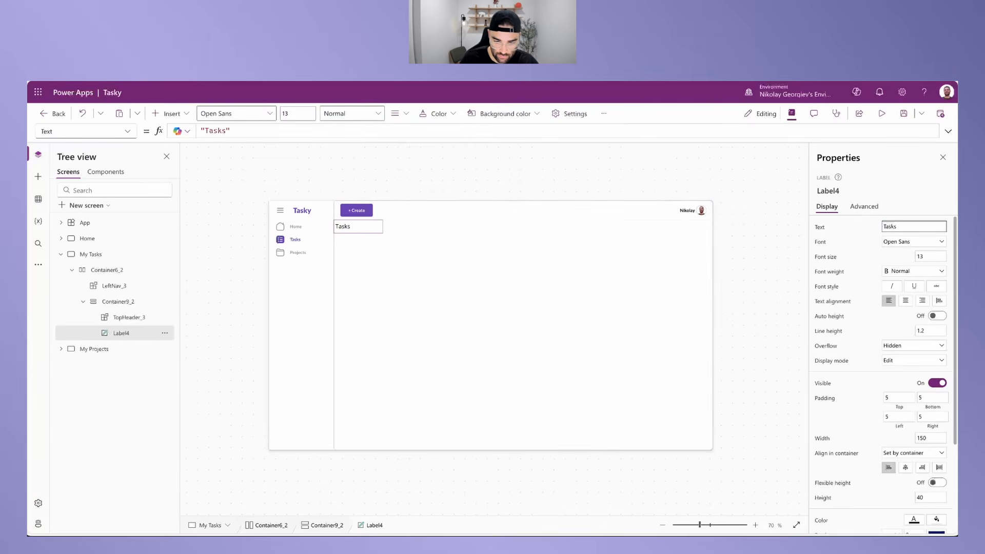
Step: Set the Tasks label's font to Lato Black and its font size to 14
left_click(908, 245)
left_click(901, 318)
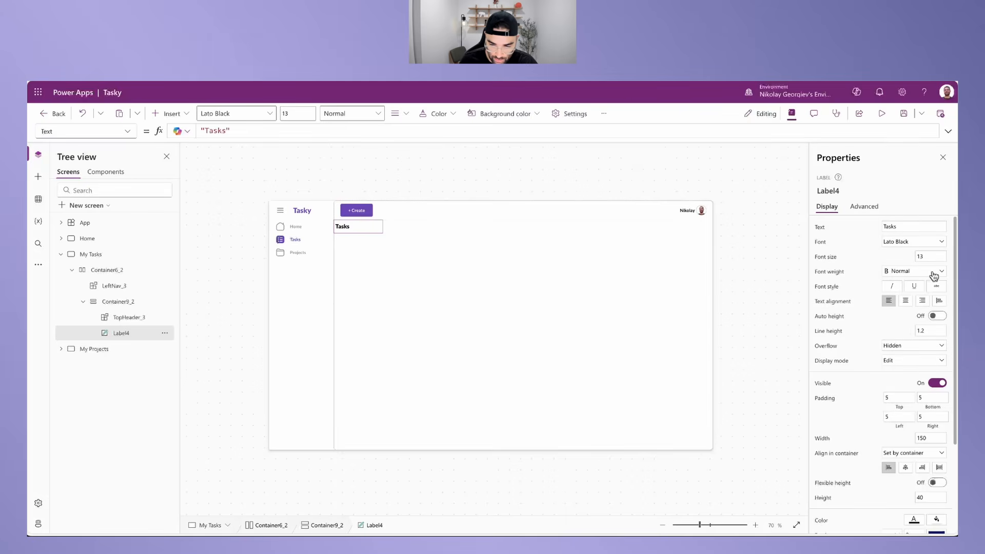
left_click(910, 255)
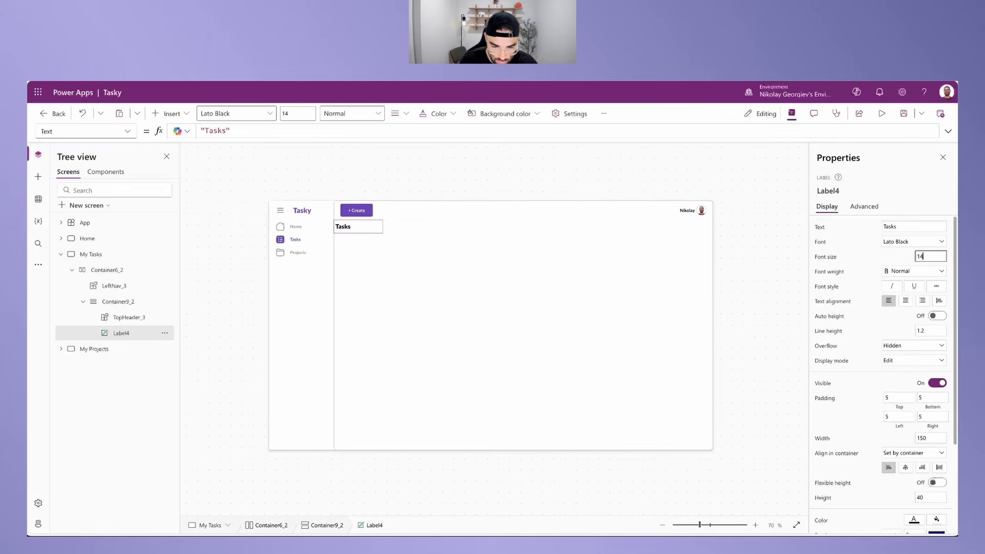
Step: Give the Tasks label a left padding of 20, stretch it across its container and set its minimum width to 0
left_click(897, 415)
type("20")
left_click(939, 468)
left_click(940, 469)
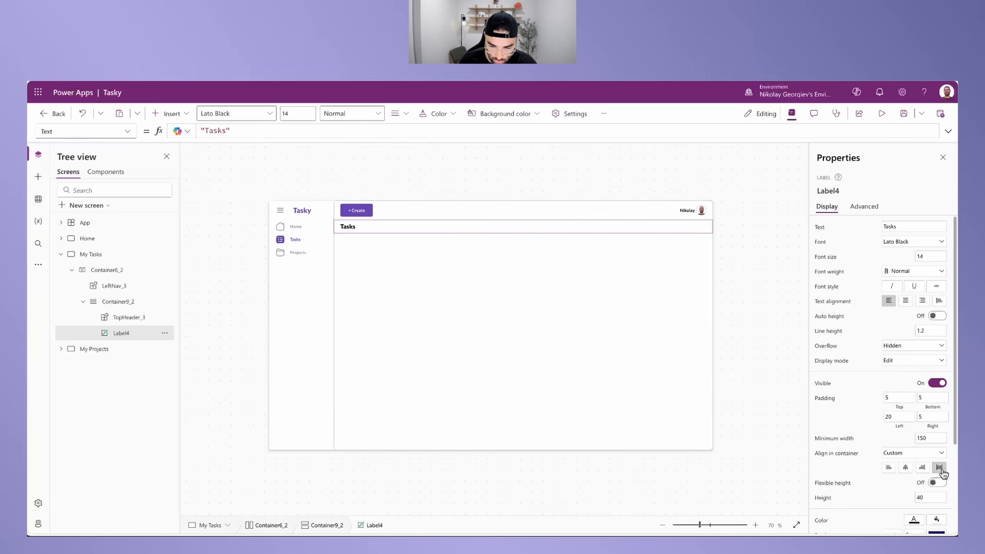
type("0")
scroll(943, 464, "down", 1)
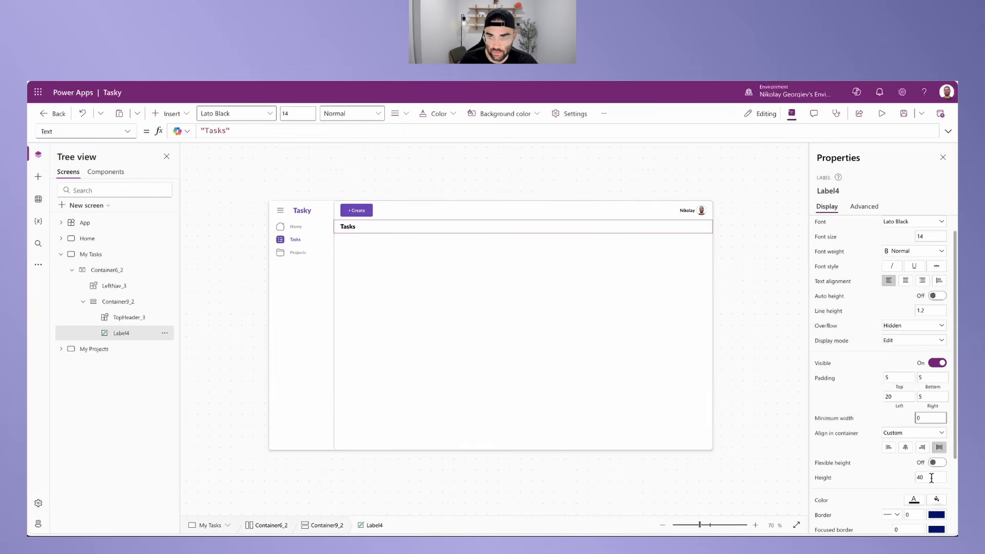
Step: Insert a blank horizontal gallery below the Tasks label and dismiss its data source selection
left_click(167, 115)
type("gallery")
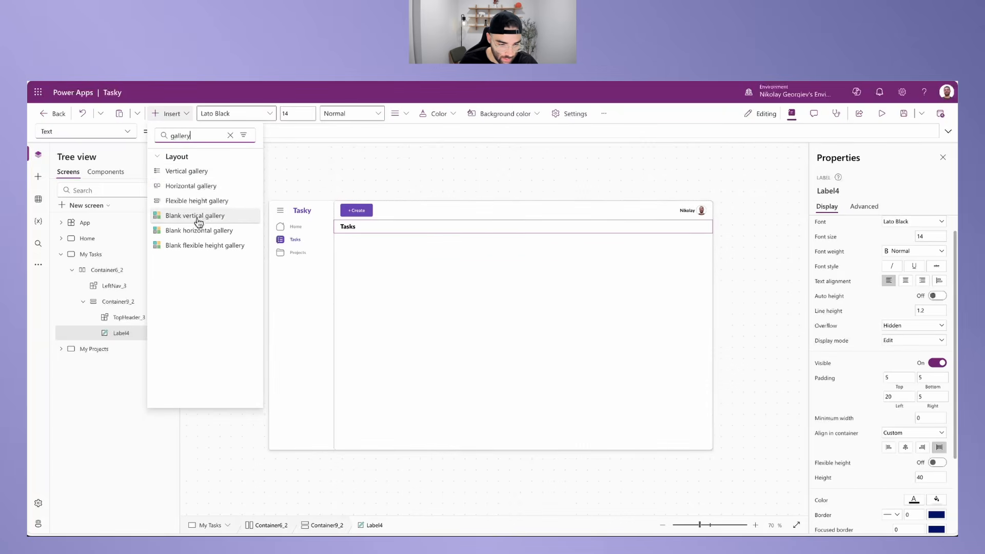
key("Escape")
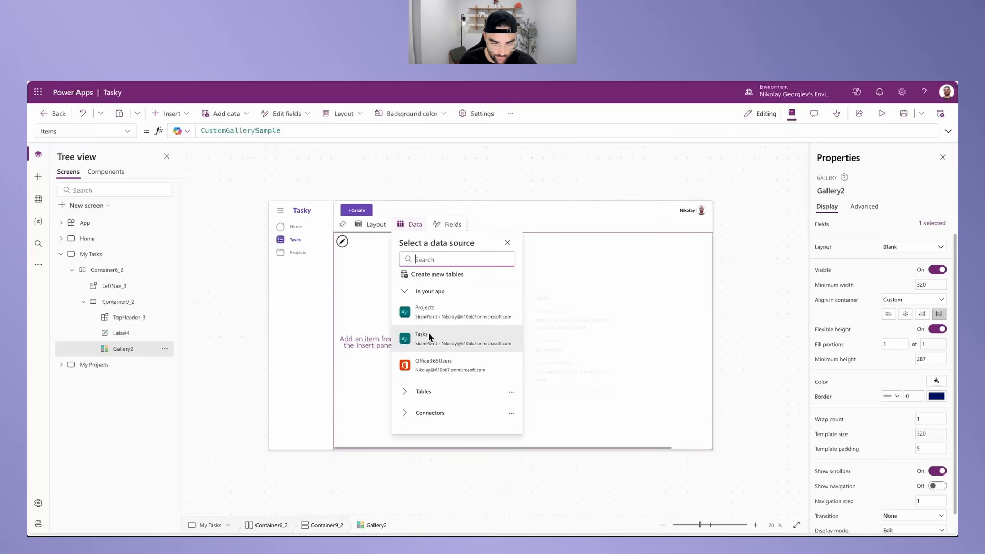
Step: Set the gallery's Items to Choices(Tasks.Status) and preview the values the formula returns
left_click_drag(296, 131, 146, 118)
type("C")
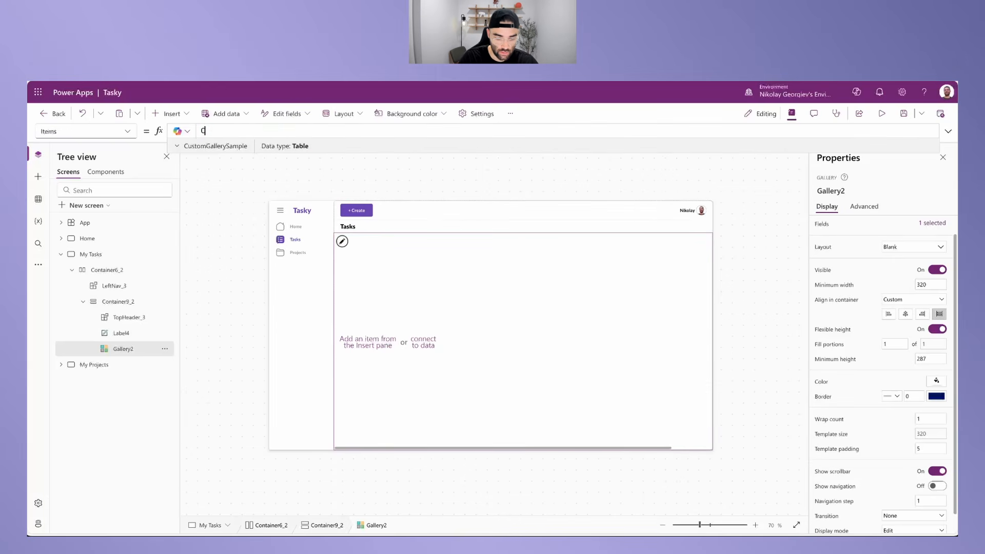
type("hoices(")
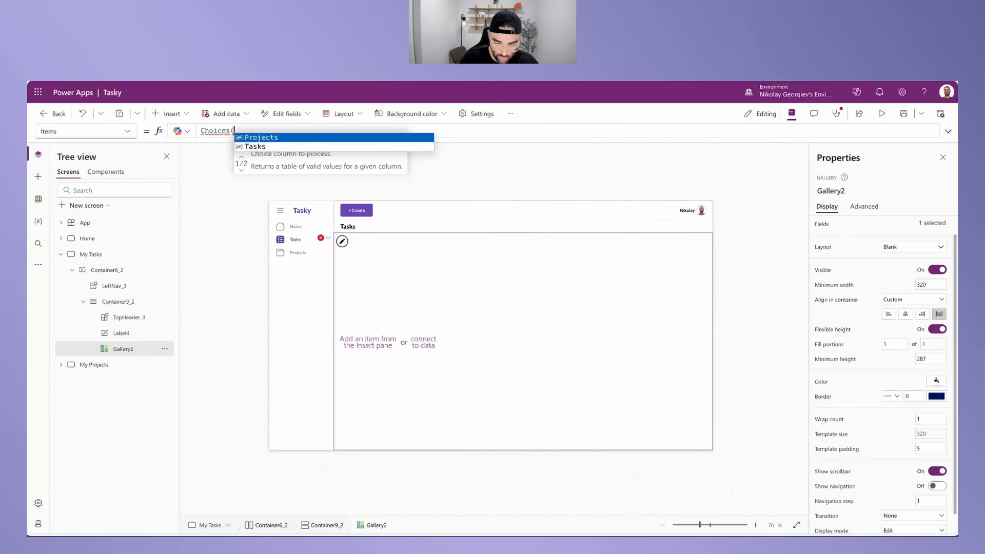
key("Down")
key("Tab")
type(".")
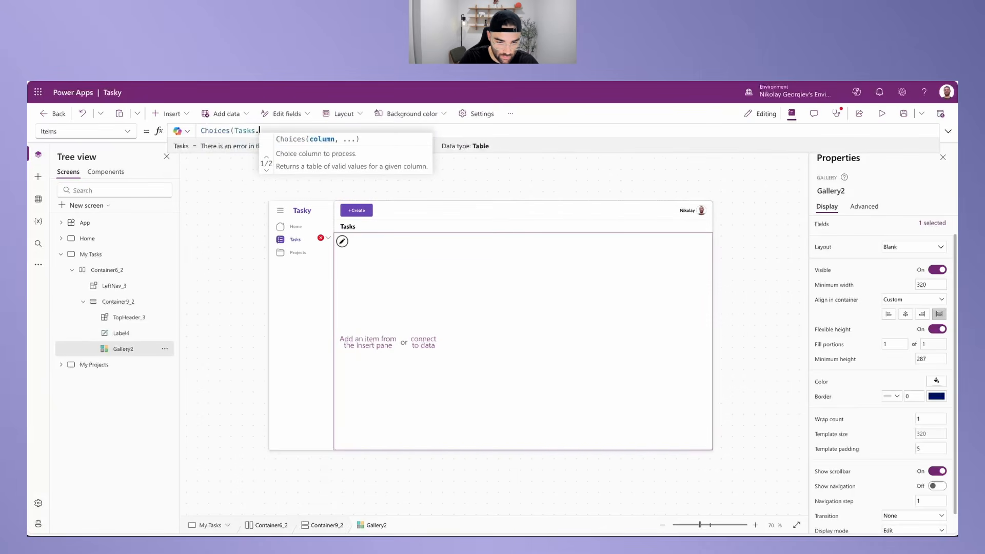
type("Stus")
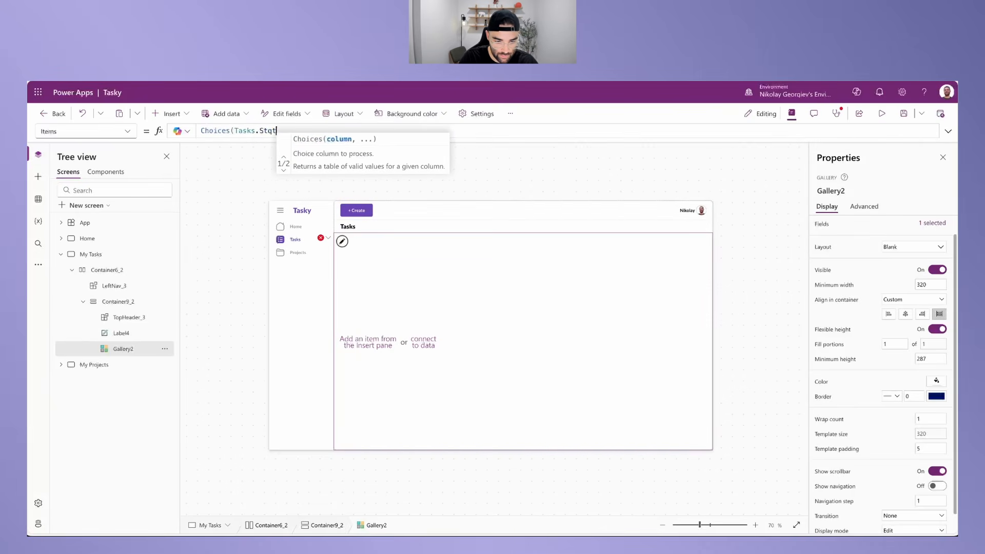
key("BackSpace")
key("BackSpace")
type("atus)")
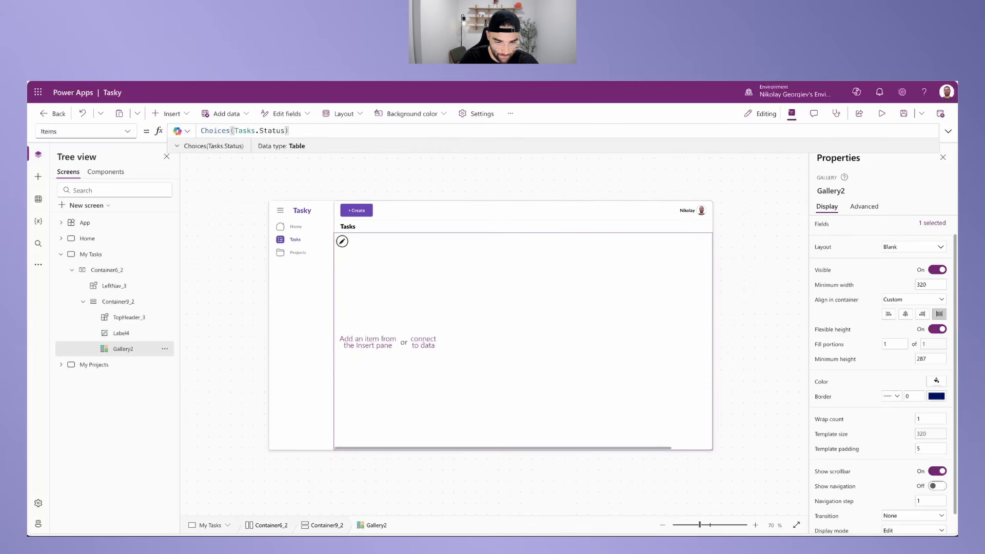
left_click(408, 266)
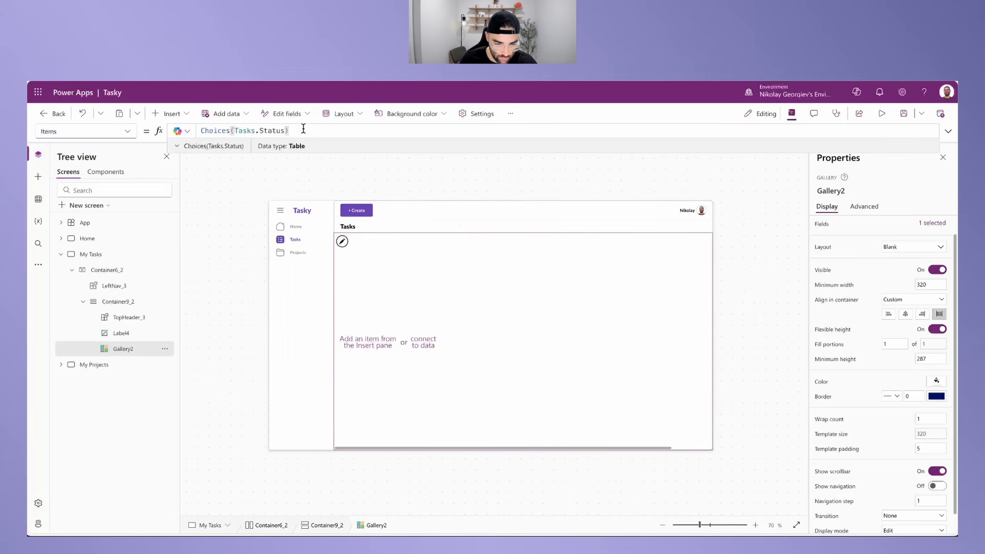
left_click(177, 146)
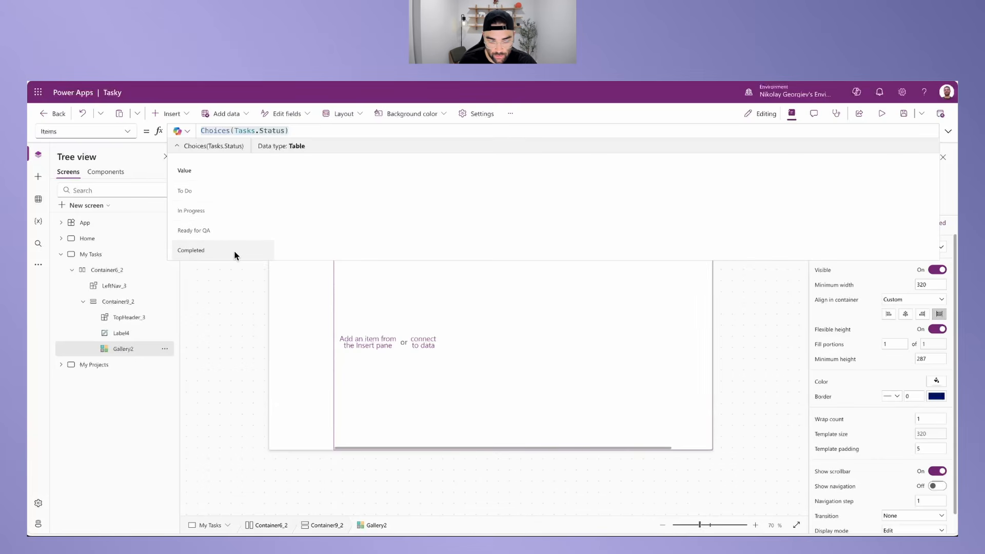
left_click(413, 292)
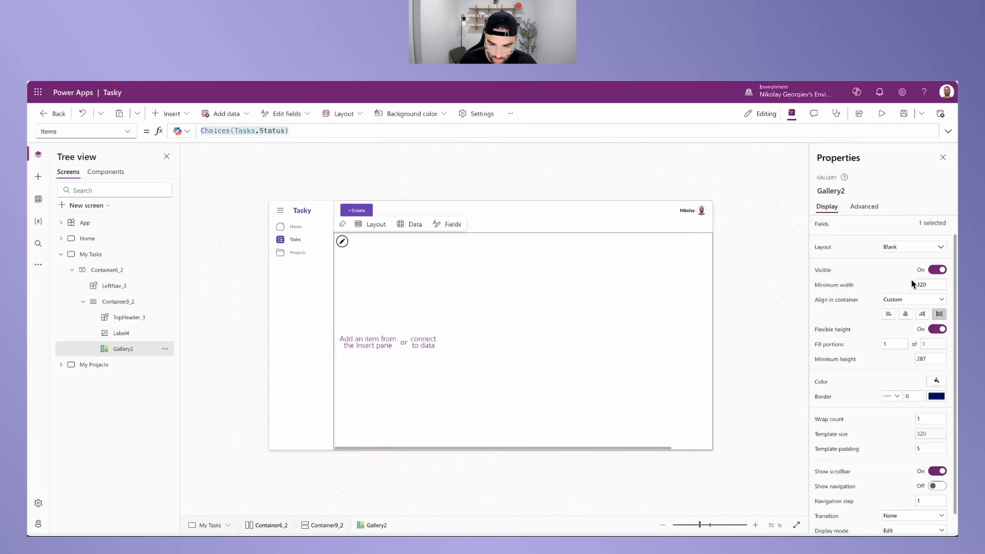
Step: Set the gallery's minimum width and minimum height to 0
scroll(899, 263, "down", 1)
scroll(919, 267, "up", 1)
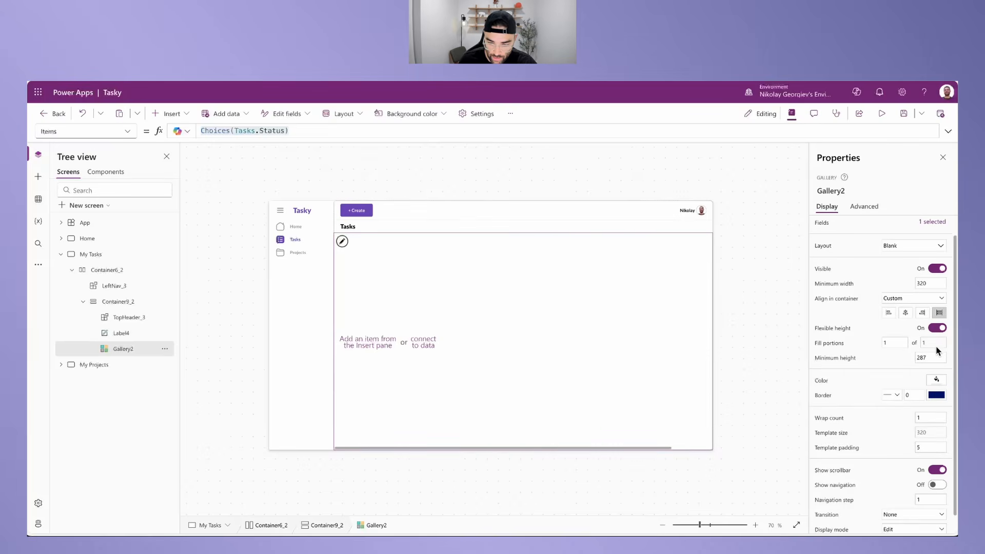
double_click(930, 283)
type("0")
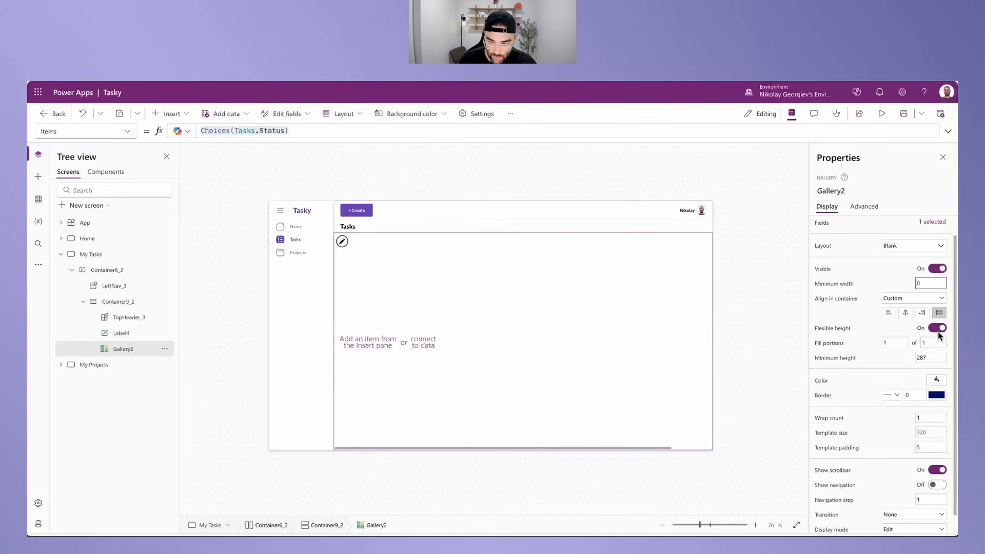
double_click(934, 357)
type("0")
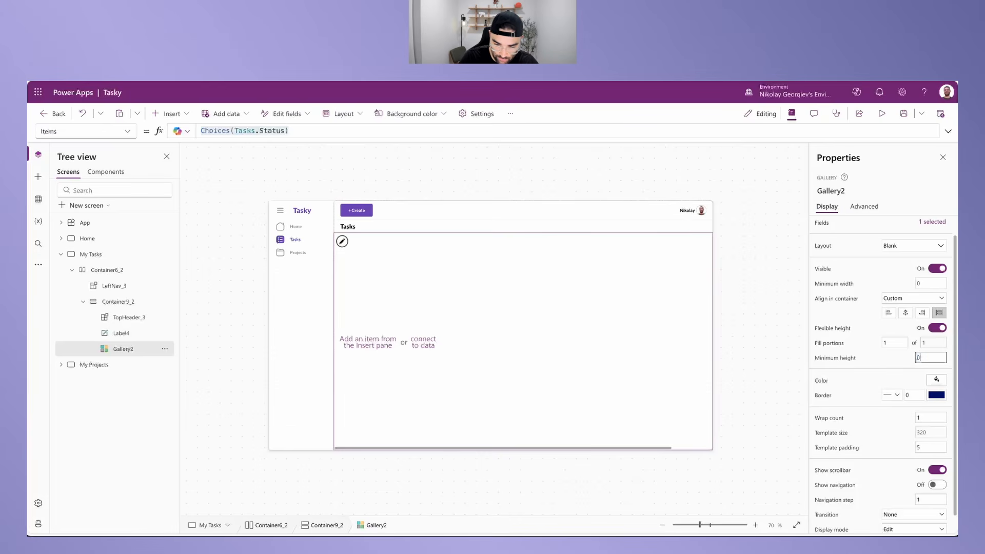
left_click(885, 363)
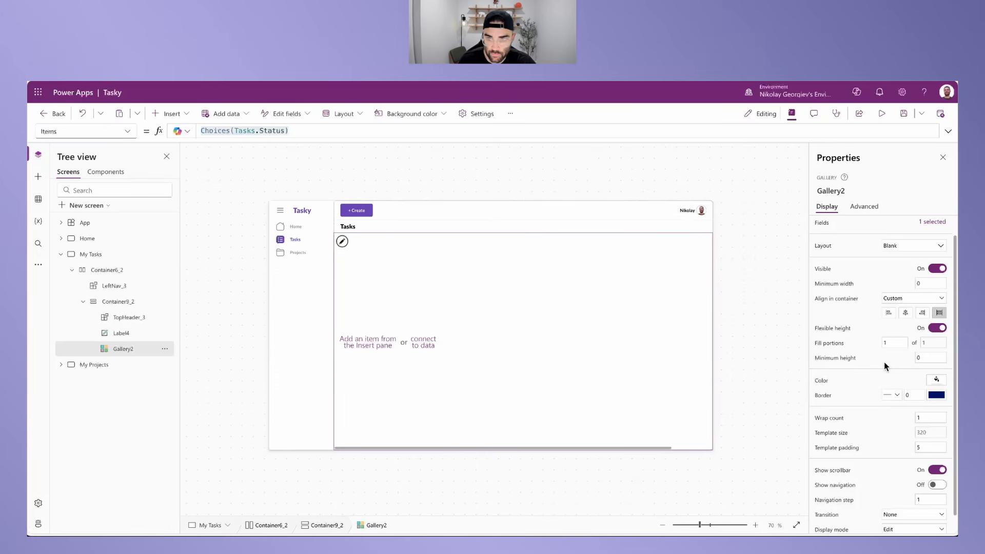
Step: Set the gallery's Fill to MyTheme.LightGray
left_click(823, 381)
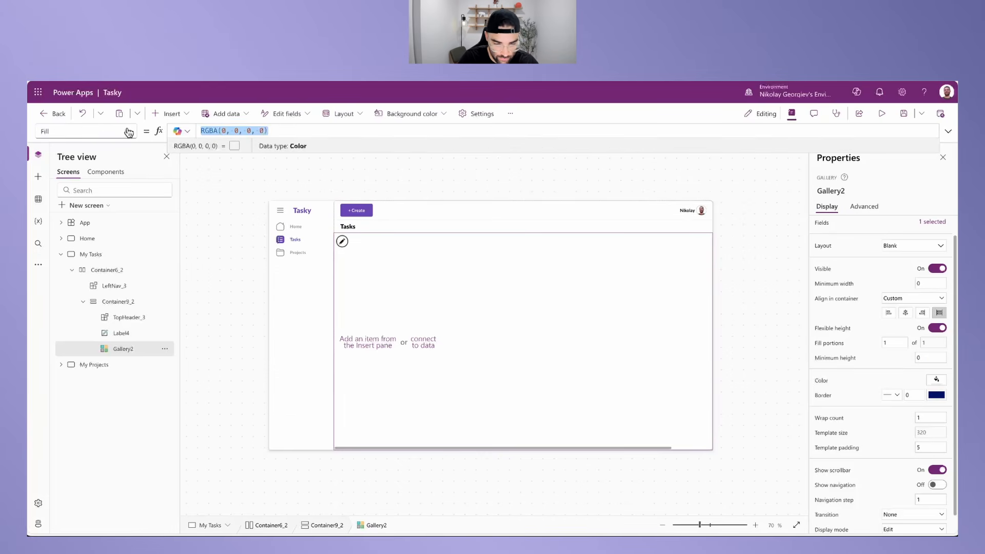
type("MyTheme")
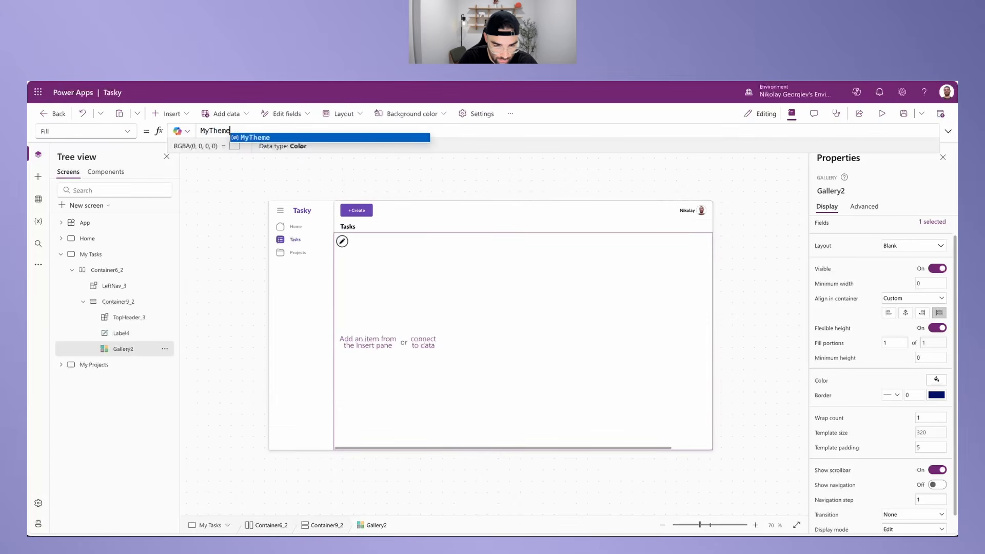
type(".LightGray")
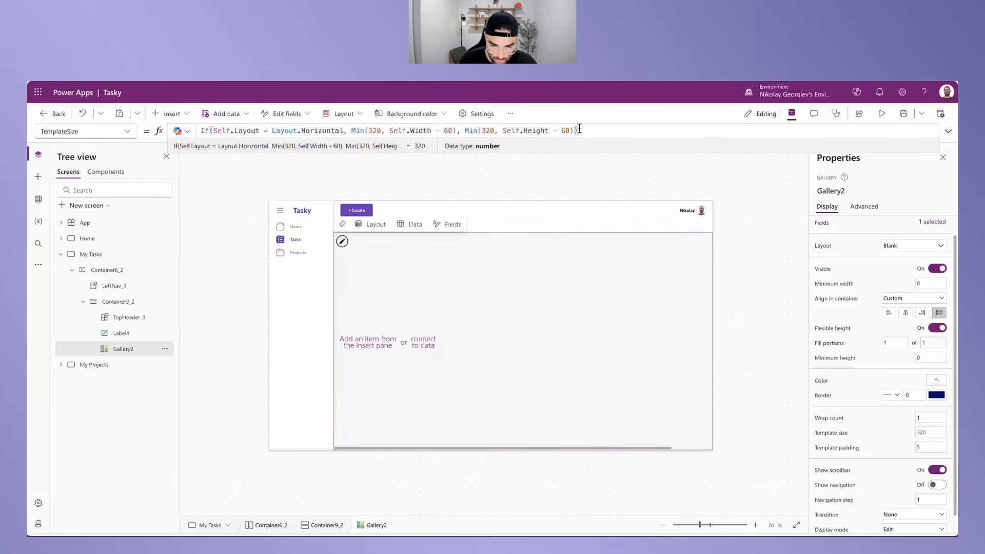
Step: Set the gallery's TemplateSize to 290 and its template padding to 0
left_click_drag(580, 130, 101, 126)
type("290")
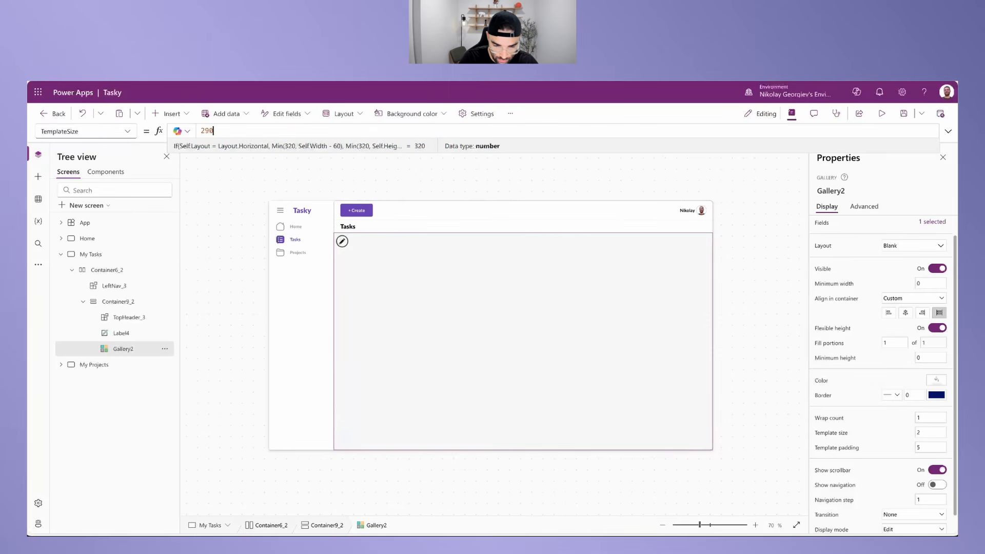
left_click(933, 449)
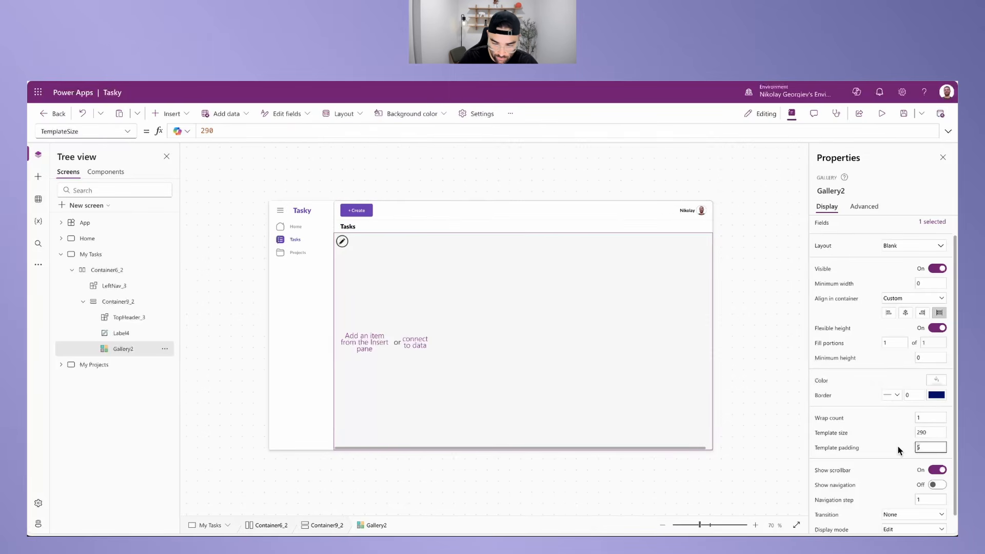
Step: Set the status gallery's DelayItemLoading property to false
left_click(102, 131)
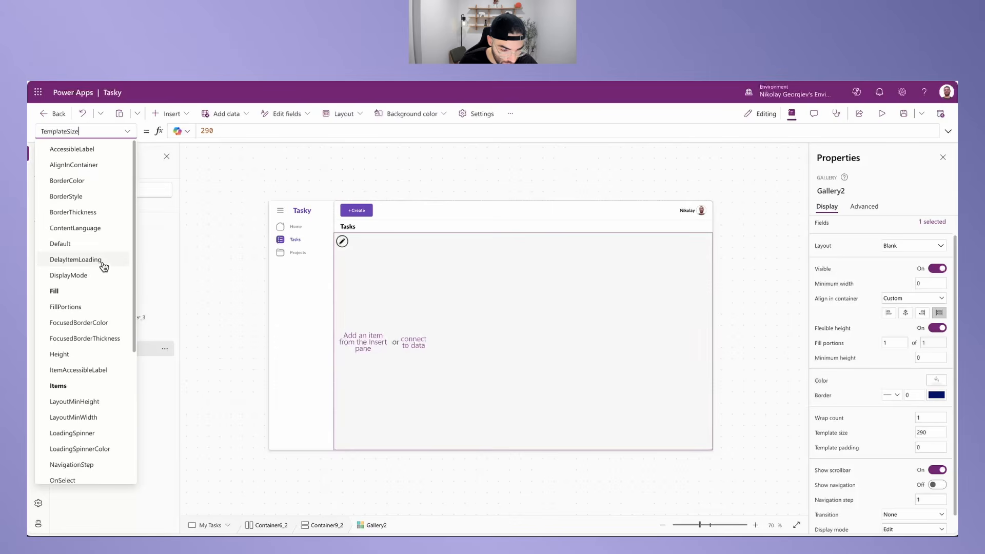
left_click(78, 259)
double_click(217, 130)
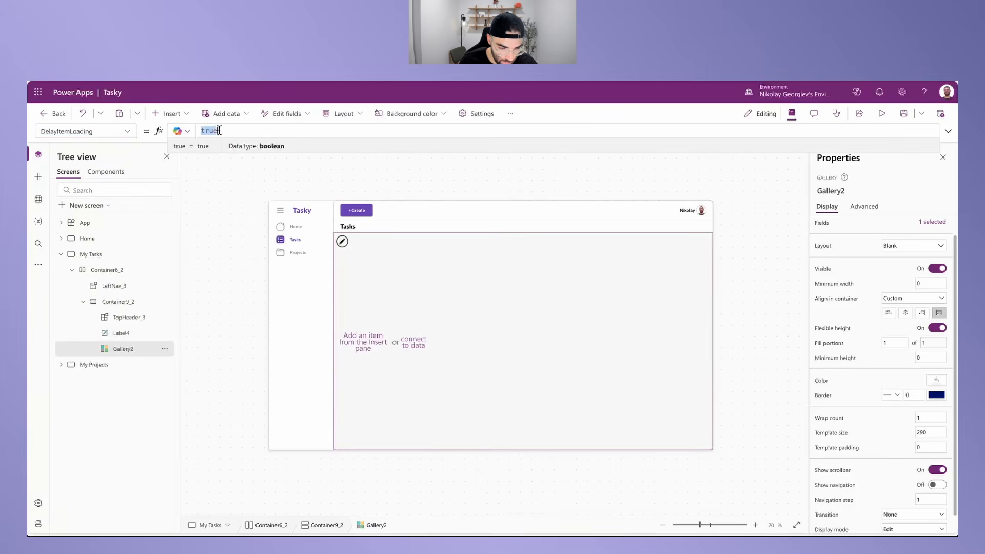
type("false")
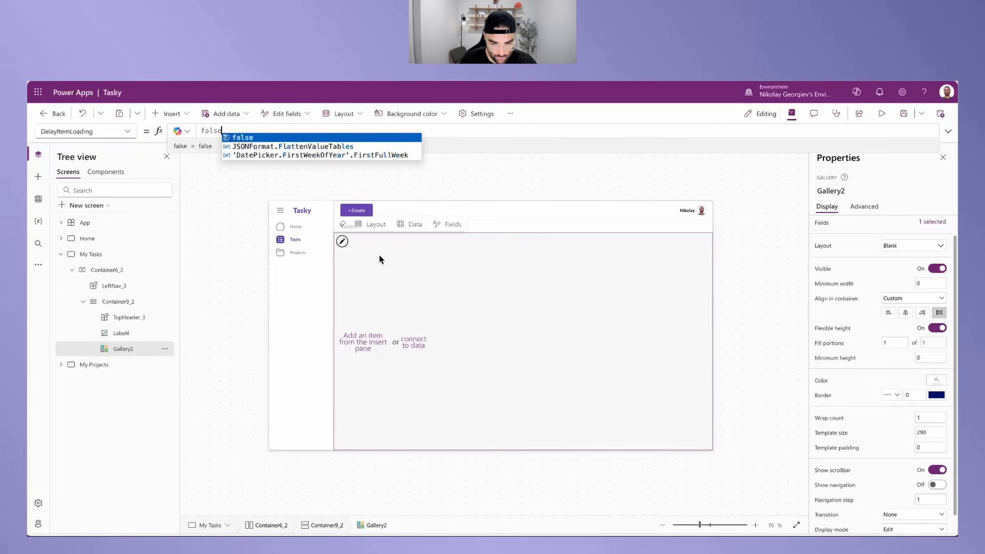
Step: Insert a text label into the gallery's template and place it near the template's upper edge, at about X 72, Y 16
left_click(349, 250)
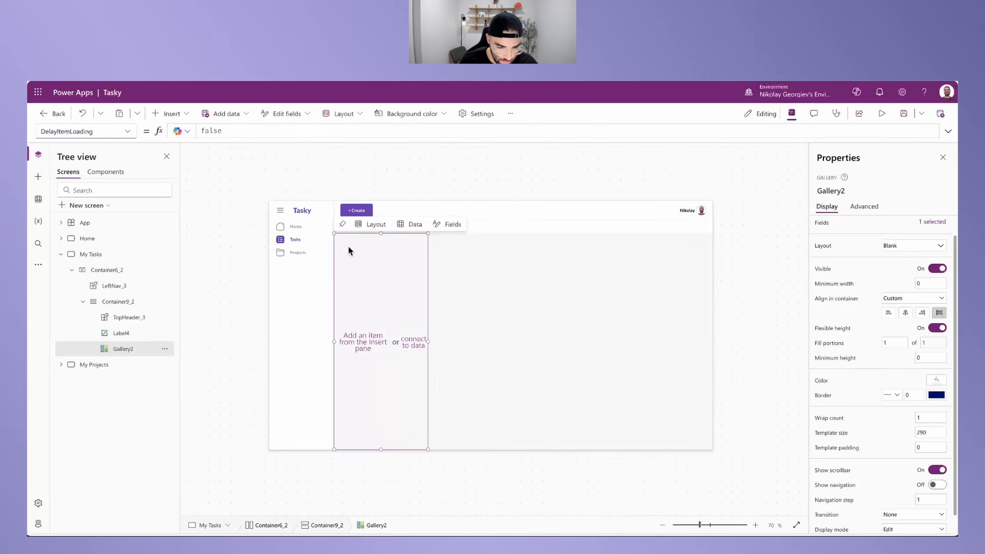
left_click(170, 114)
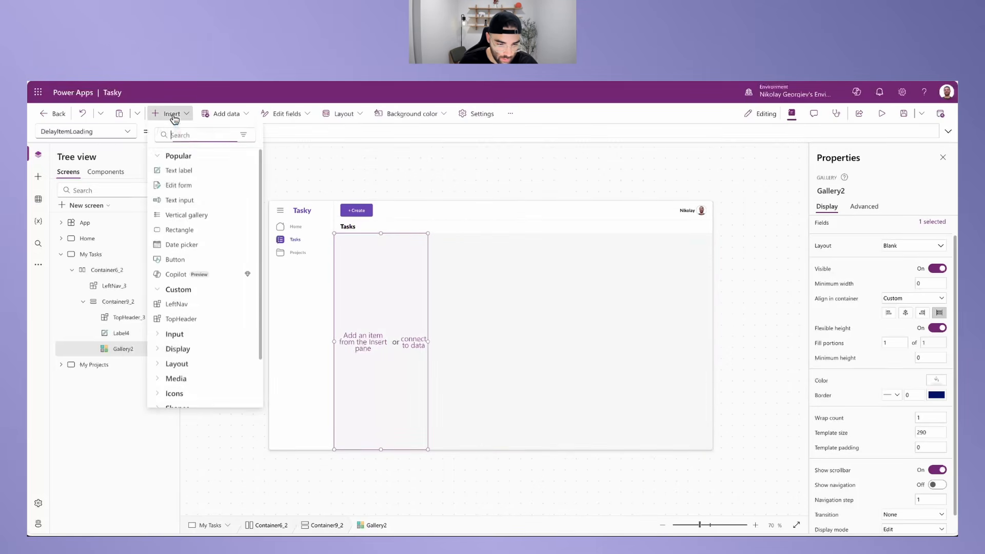
left_click(193, 169)
left_click_drag(388, 245, 378, 246)
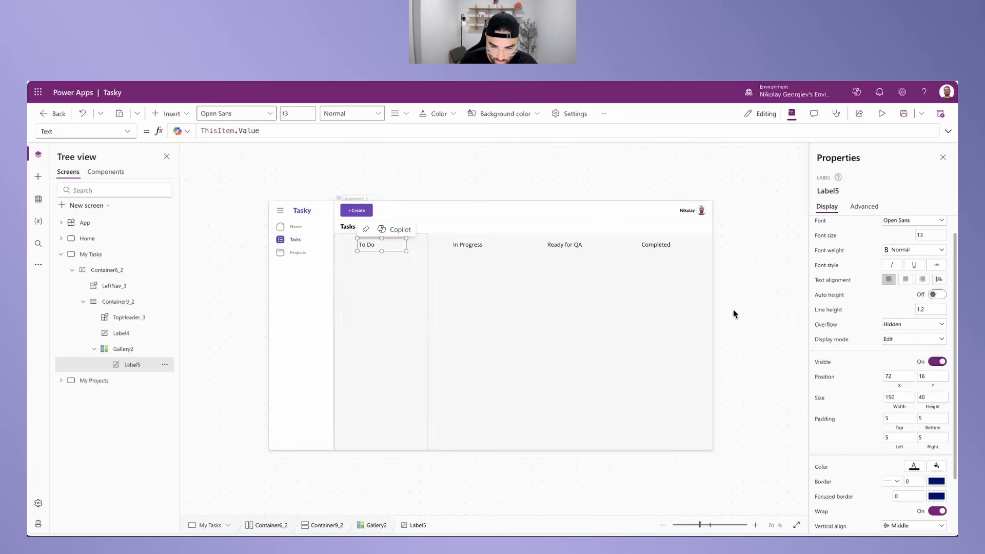
Step: Set the status label's position to X 30 and Y 15
left_click(900, 381)
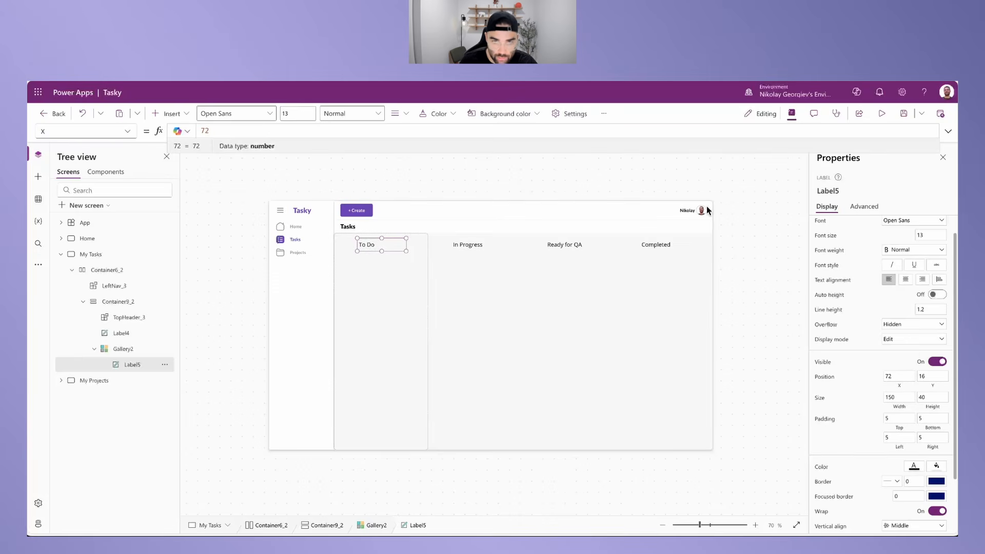
left_click(899, 378)
type("30")
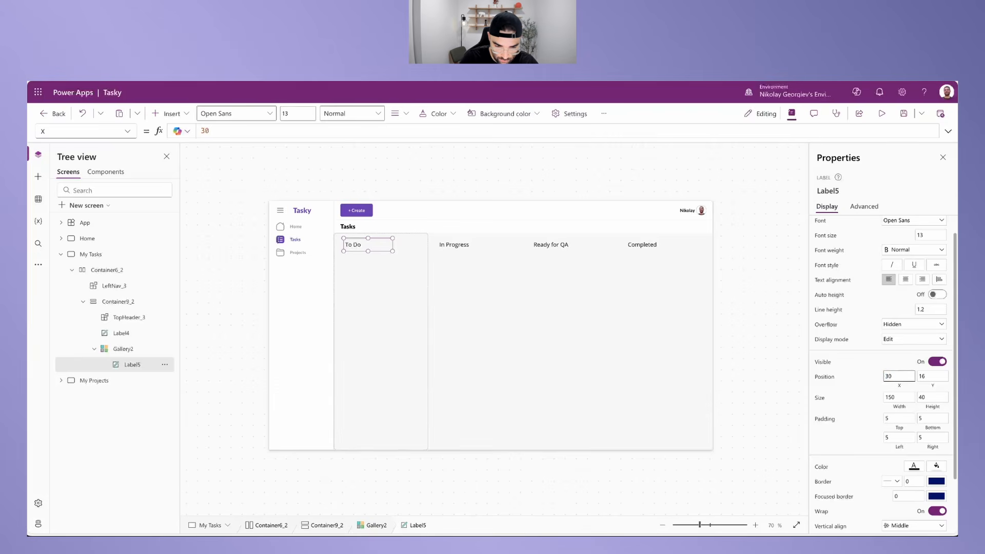
left_click(942, 373)
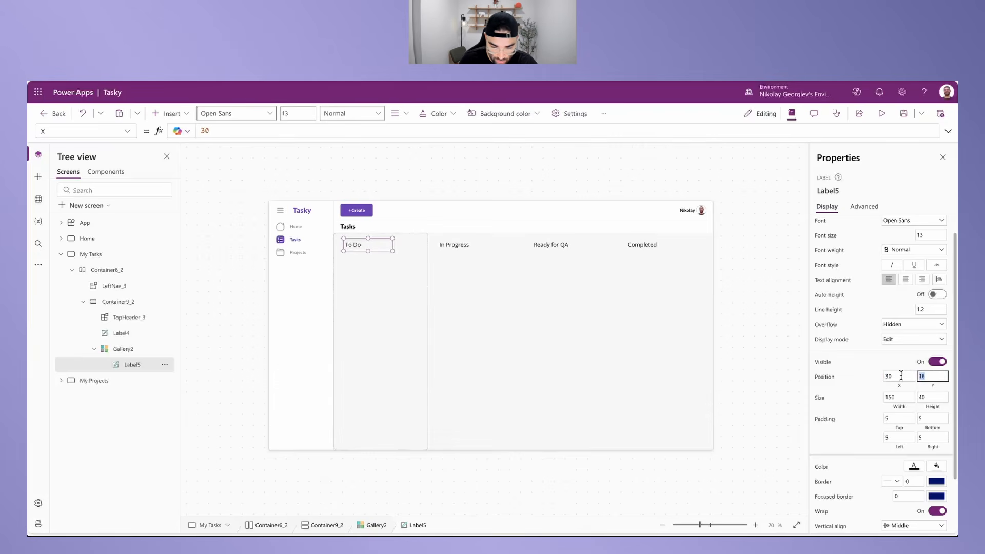
Step: Set the status label's Width to the formula Parent.TemplateWidth - Self.X
left_click(899, 407)
left_click_drag(214, 131, 165, 126)
type("parent.templ")
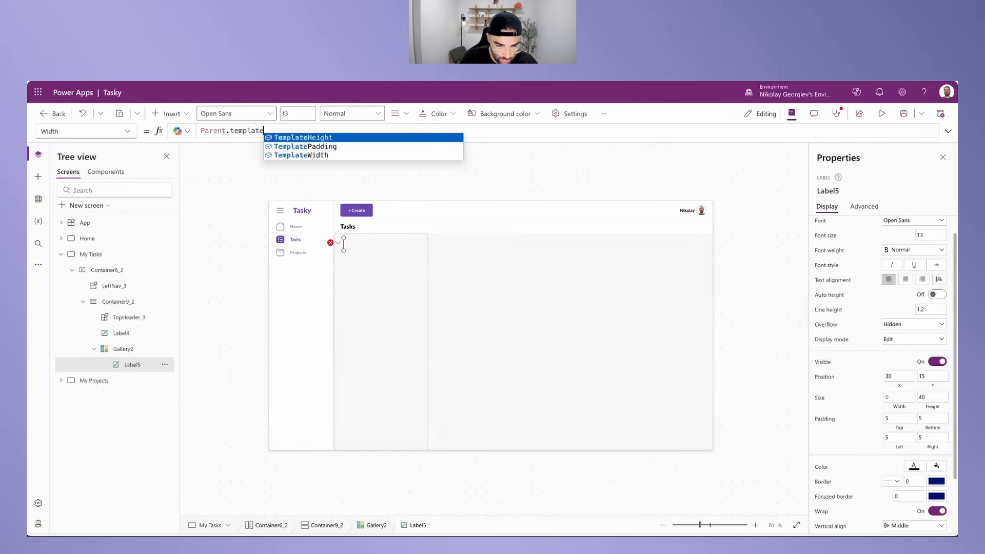
type("ateWidth - ")
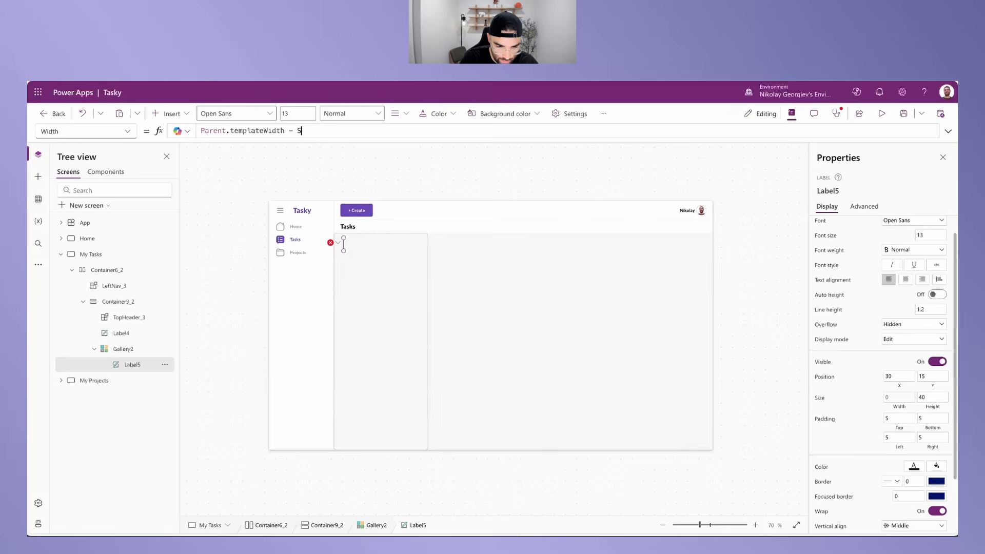
type("Self.X")
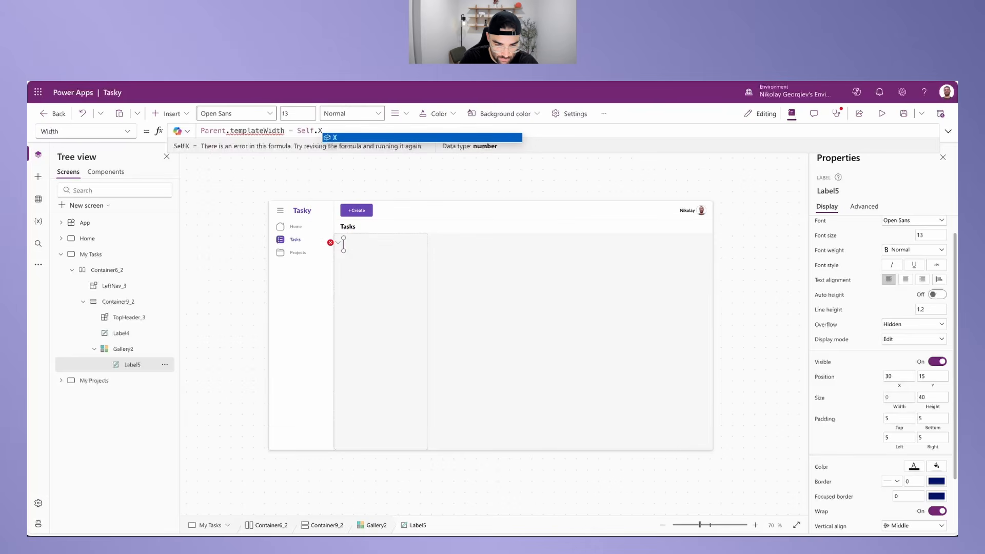
double_click(251, 131)
type("Templ")
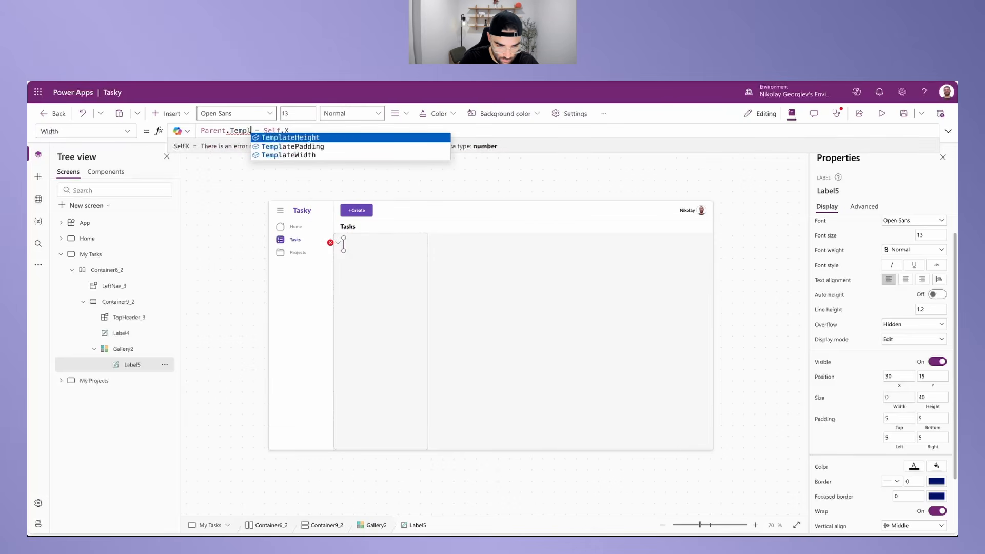
key("Down")
key("Down")
key("Tab")
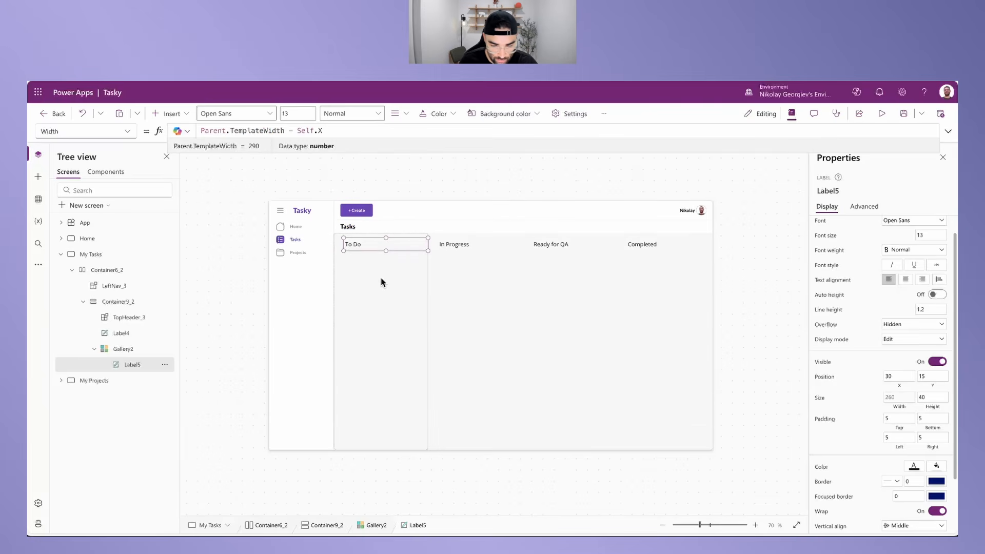
Step: Set the status label's X position to 50 and format its text in Lato Black at size 14
left_click(894, 377)
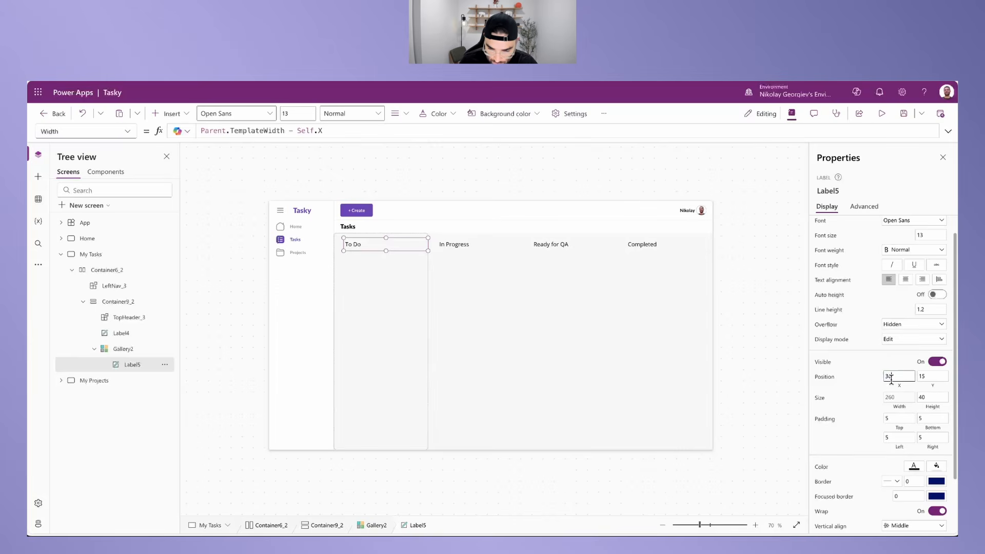
type("50")
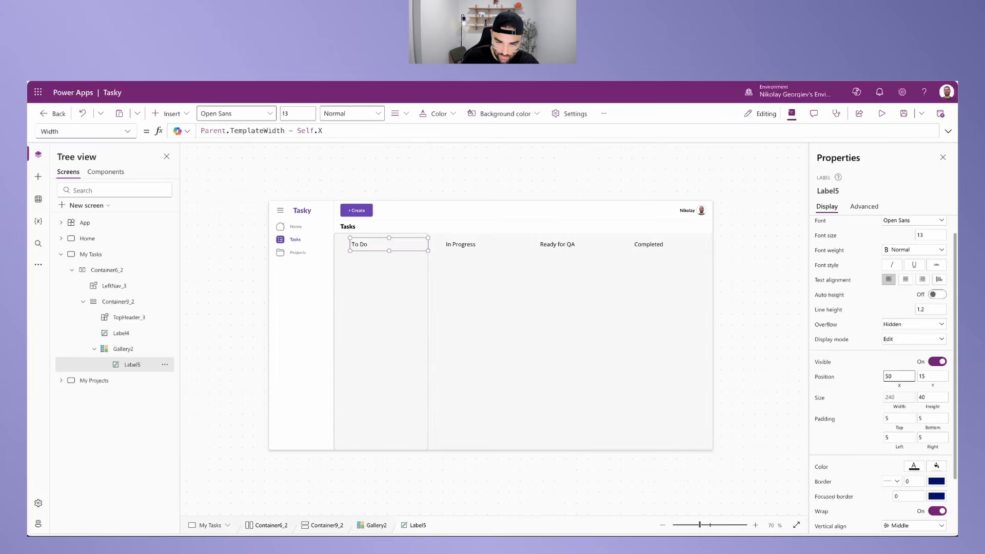
left_click(911, 220)
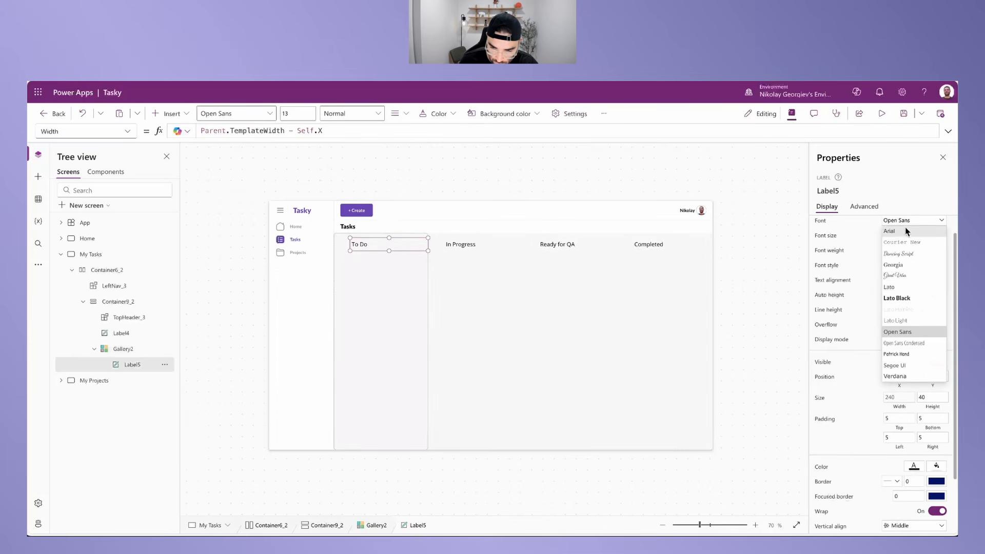
left_click(897, 298)
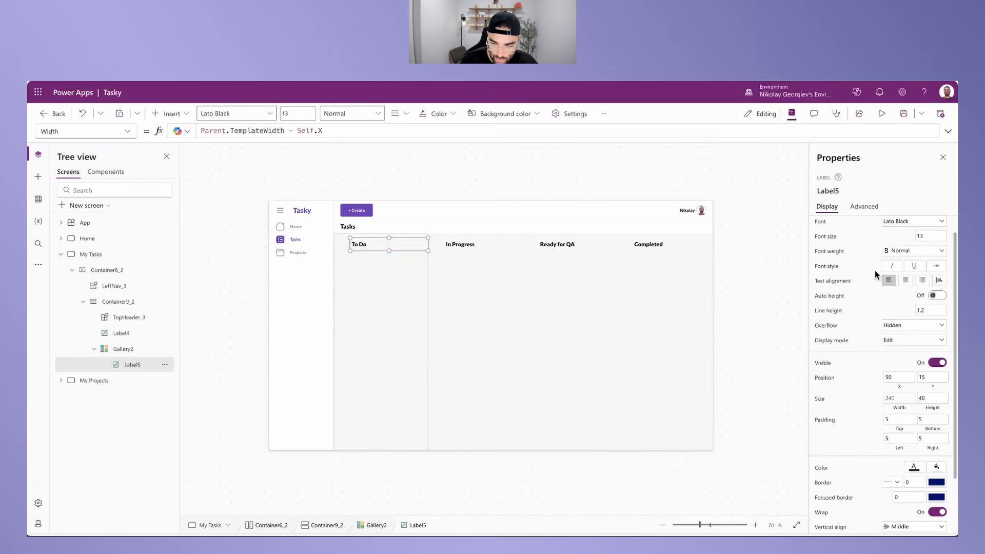
scroll(898, 262, "up", 1)
left_click(923, 255)
key("BackSpace")
type("4")
key("Return")
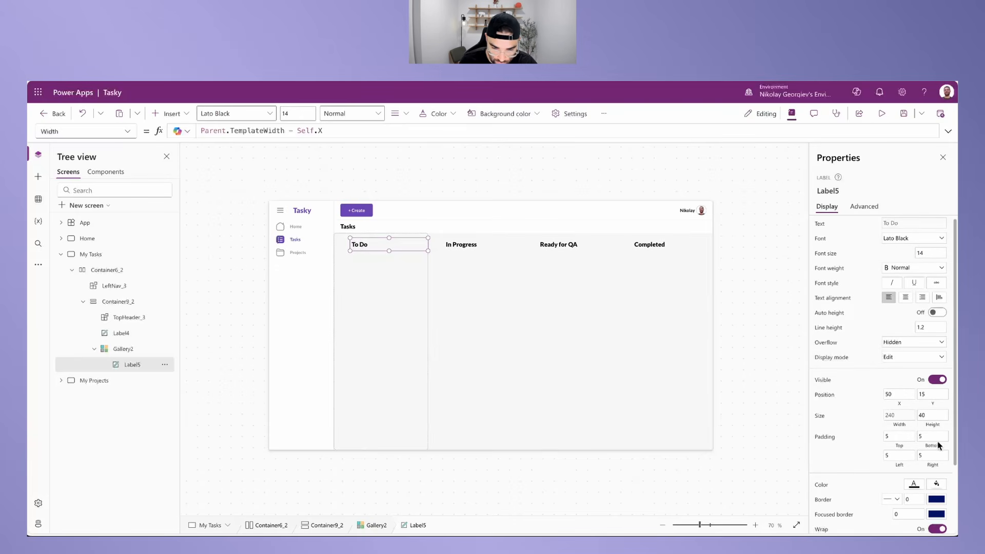
Step: Insert a button into the gallery template and shape it into a narrow marker, about 19 by 40, in front of the status label
left_click(119, 351)
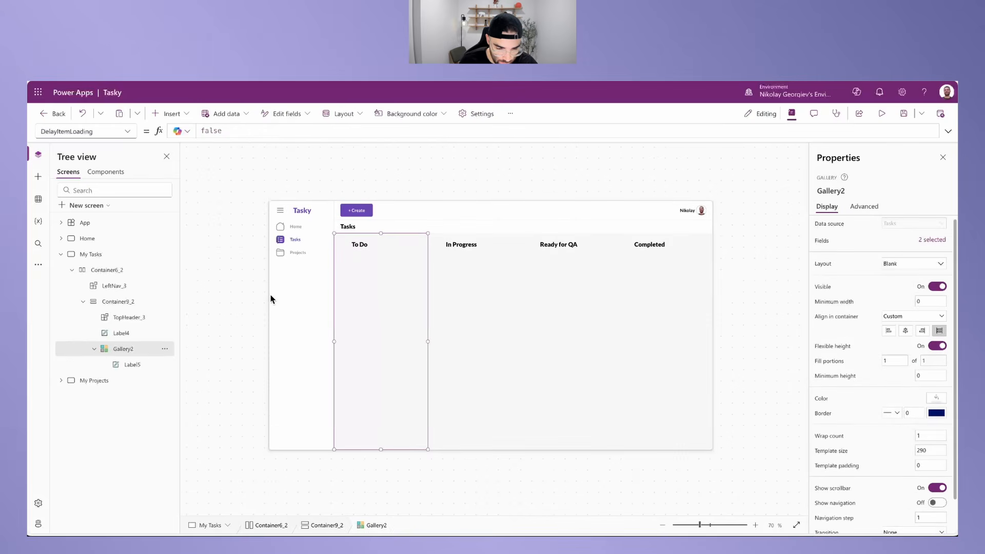
left_click(186, 115)
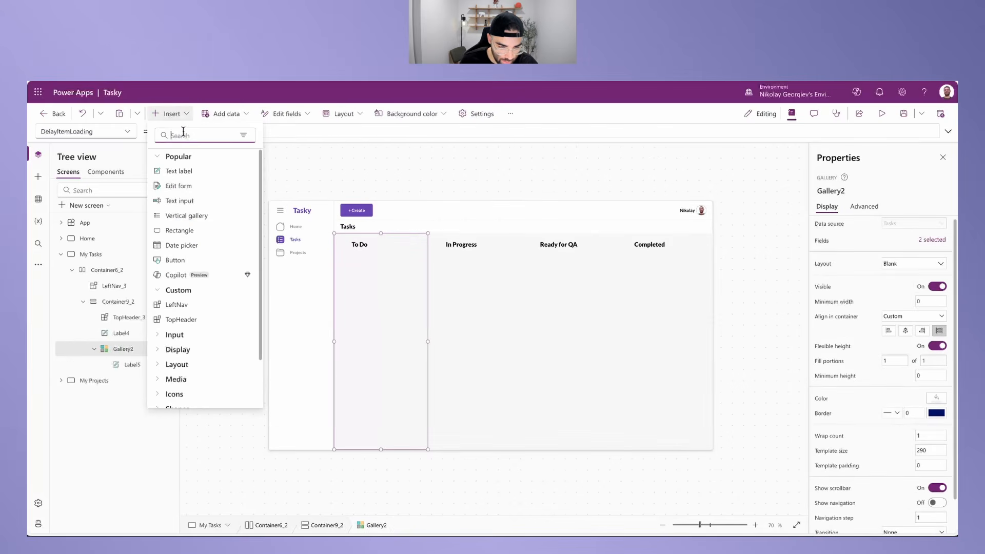
type("button")
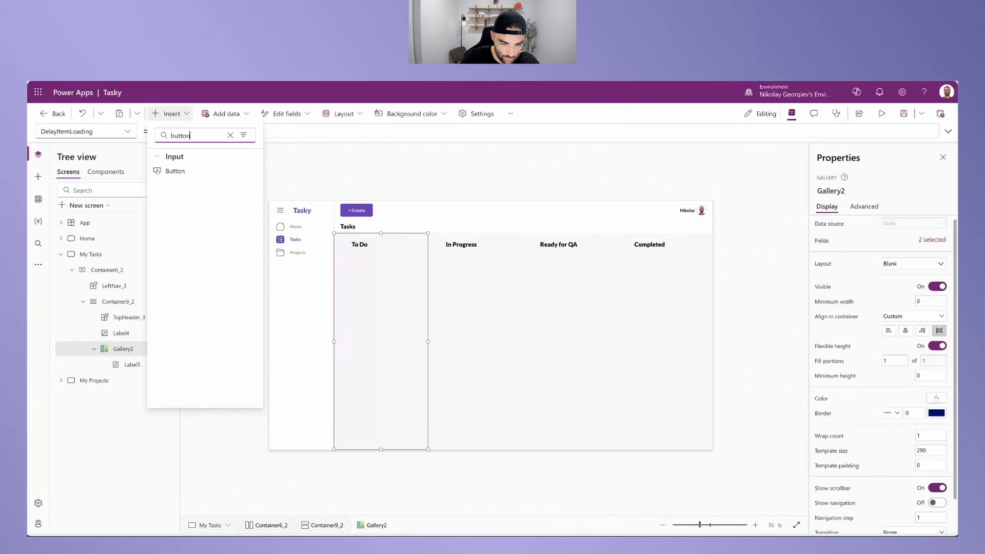
left_click(175, 171)
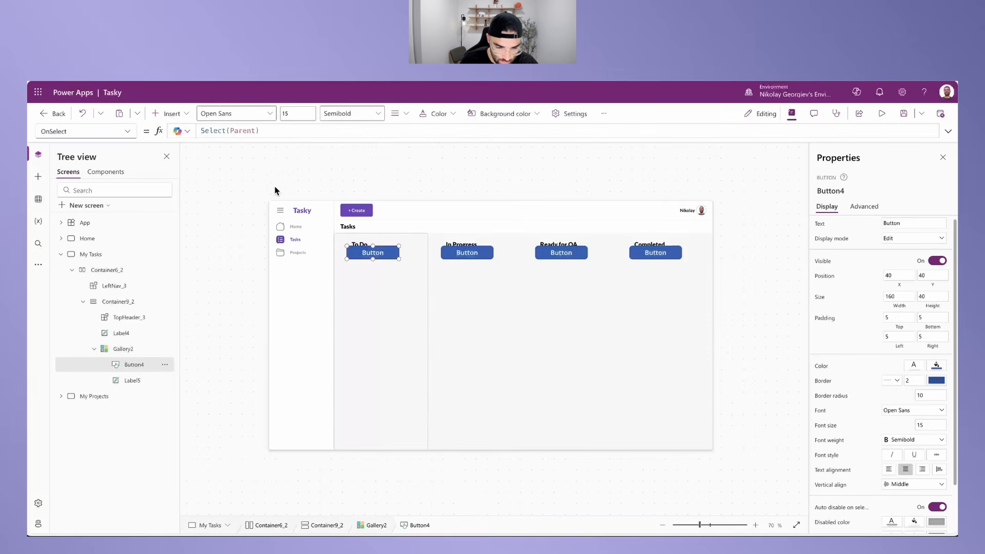
left_click_drag(373, 254, 343, 245)
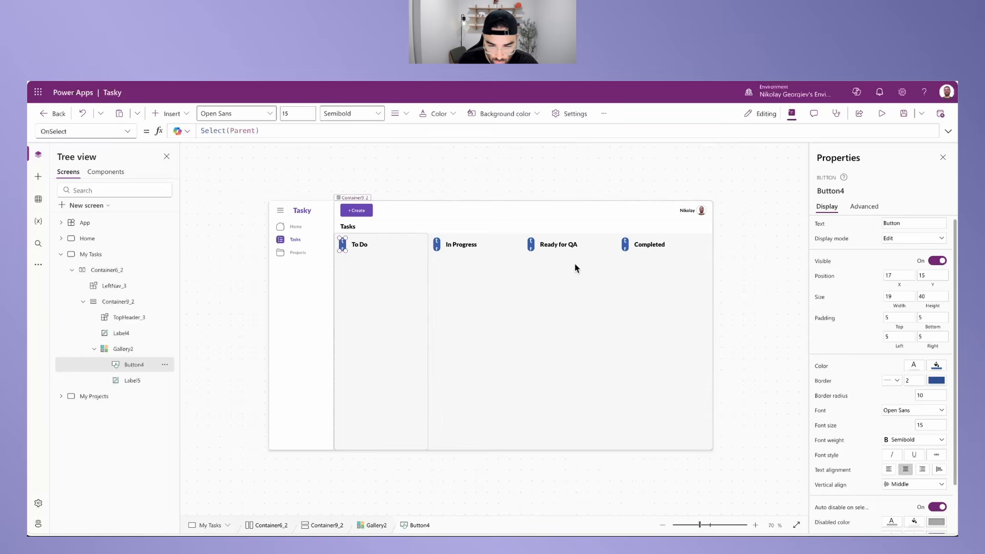
Step: Clear the marker button's text and set its X position to 15
double_click(900, 222)
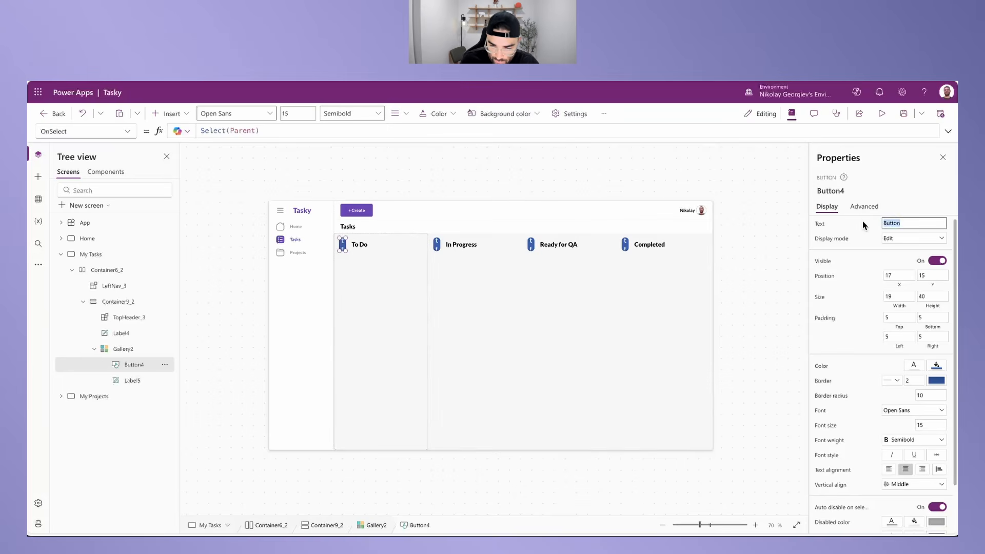
key("BackSpace")
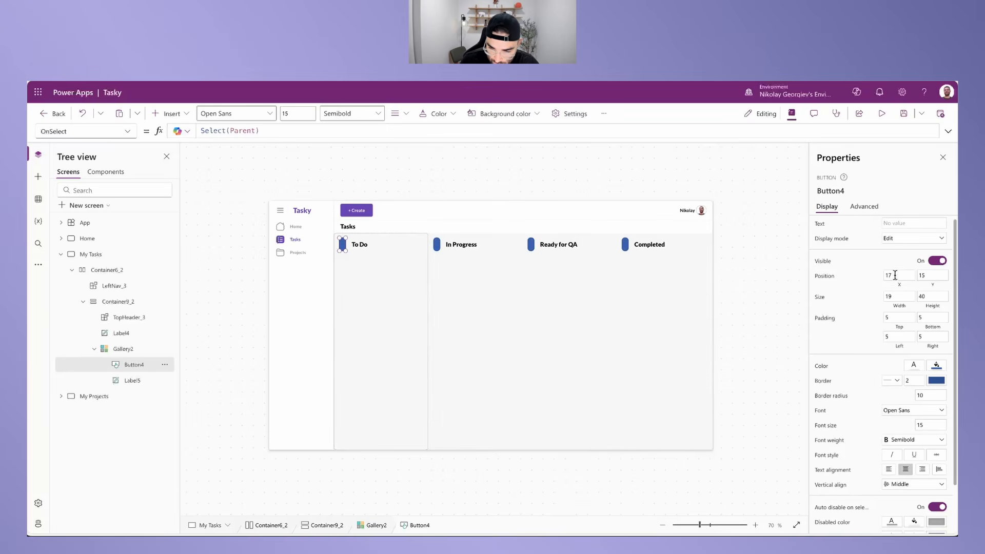
left_click(883, 276)
type("15")
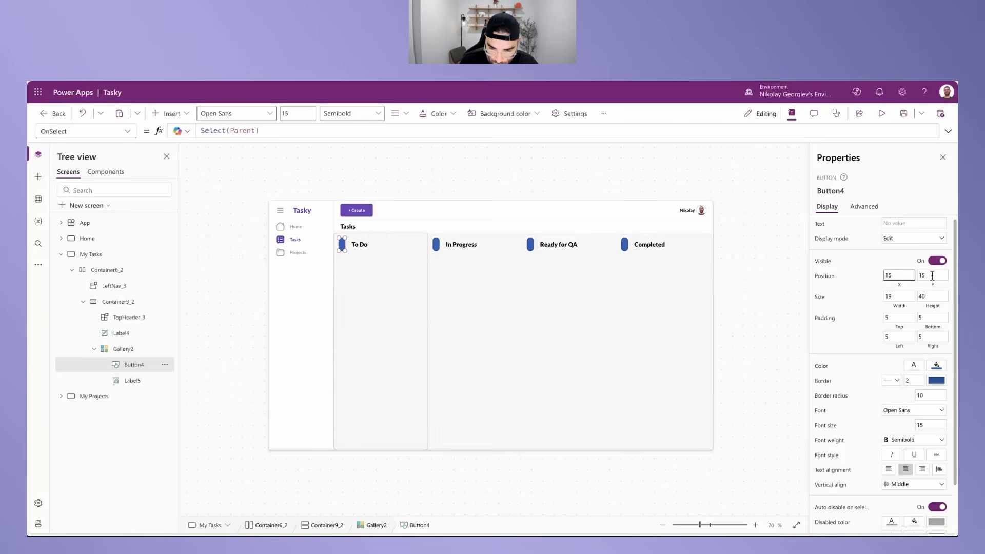
Step: Set the width of the status marker button in the board gallery to 20
left_click(901, 297)
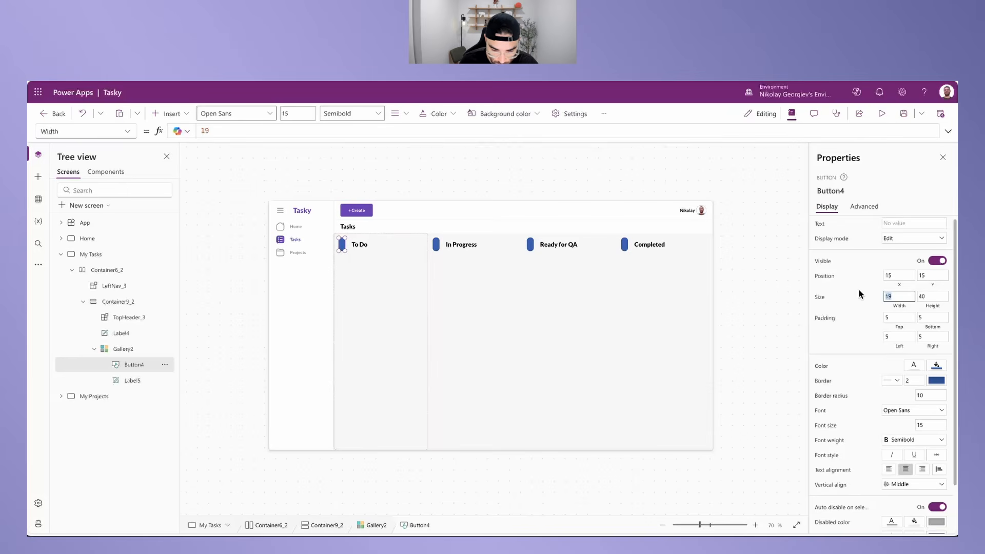
type("20")
Step: Set the button's Fill to a Switch on ThisItem.Value using MyTheme: To Do LightBlue, In Progress LightPurple, Ready for QA LightOrange, Completed LightGreen, otherwise Color.Transparent
left_click(82, 131)
type("Color")
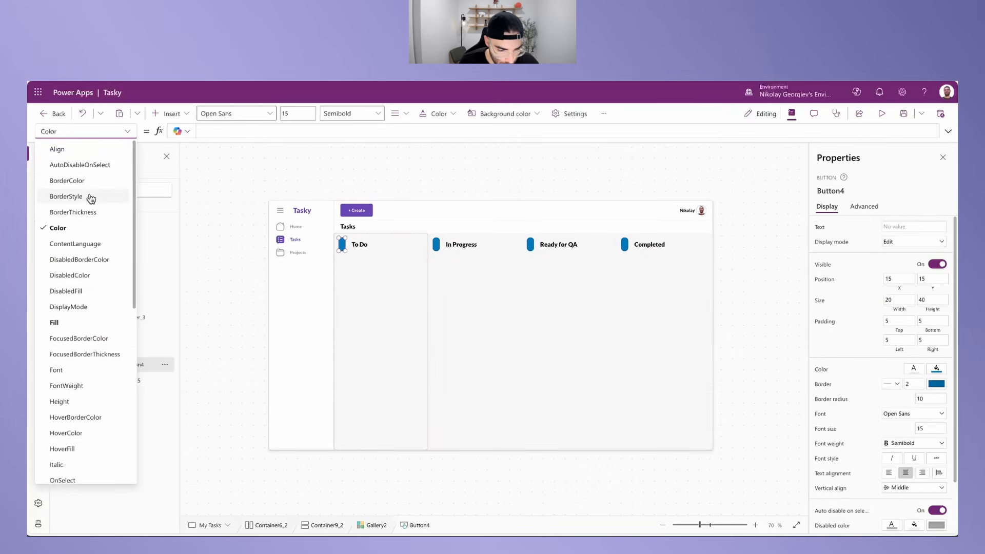
left_click(61, 324)
left_click_drag(294, 131, 114, 125)
type("Switch(     ThisItem.Value,     \"To Do\", MyTheme.LightBlue,     \"In Progress\", MyTheme.LightPurple,     \"Ready for QA\", MyTheme.LightOrange,     \"Completed\", MyTheme.LightGreen,     Color.Transparent )")
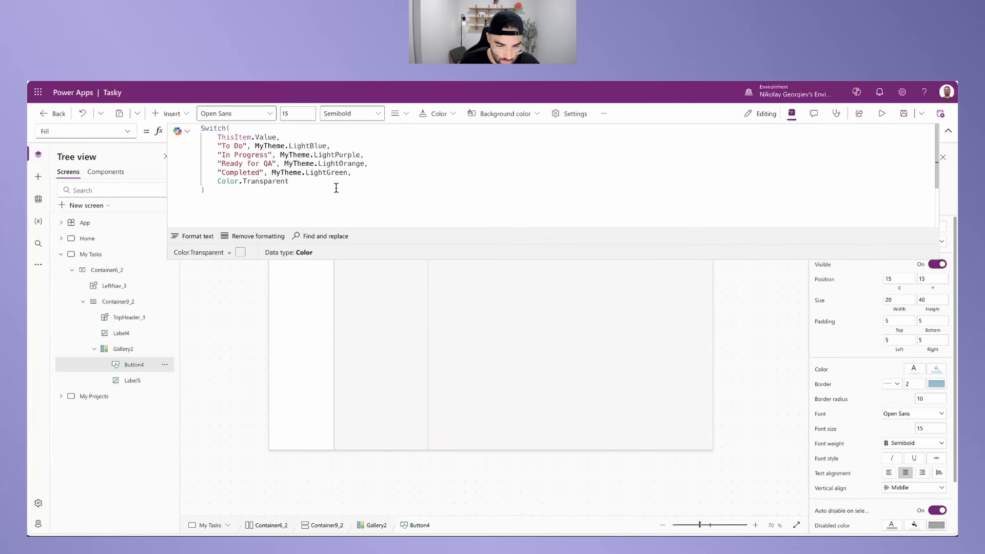
left_click_drag(281, 138, 327, 145)
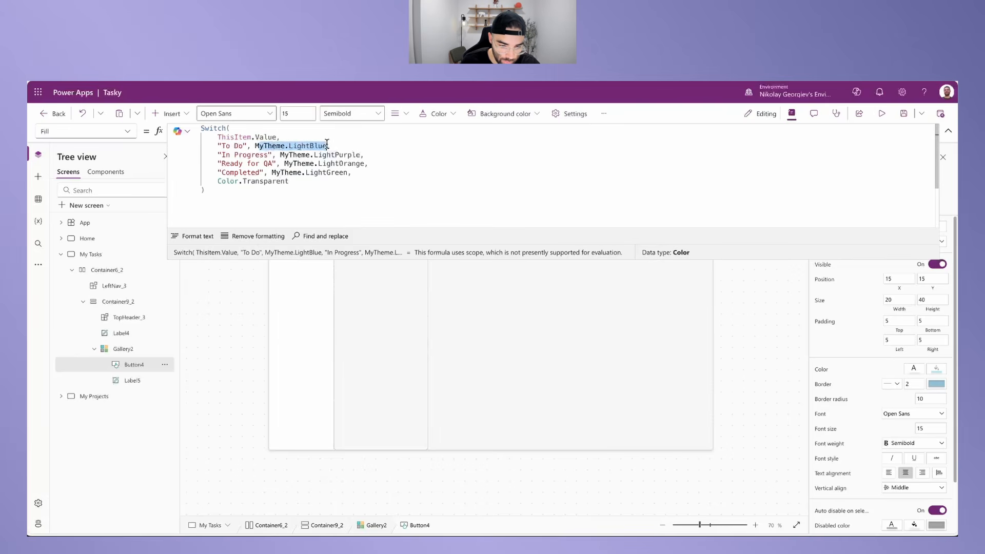
left_click(327, 146)
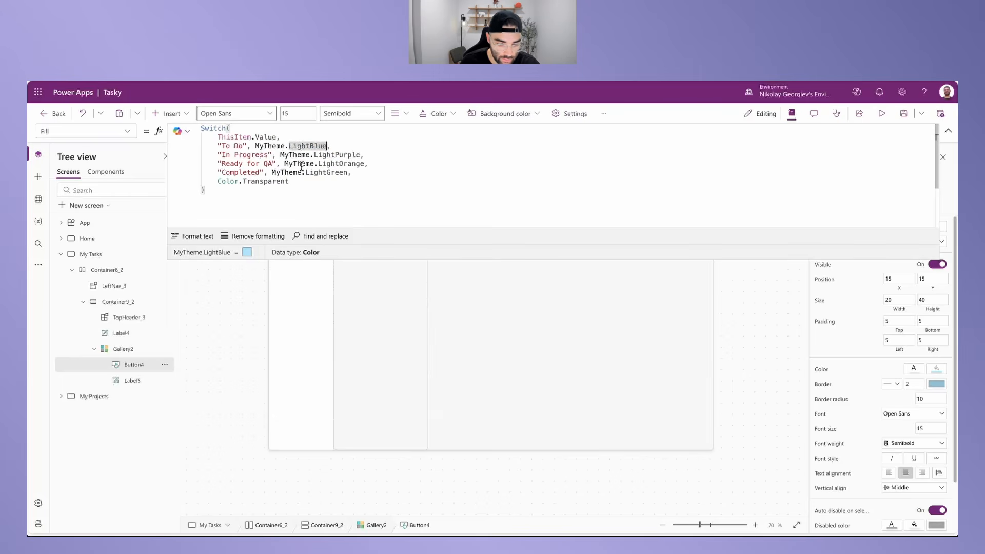
left_click(950, 133)
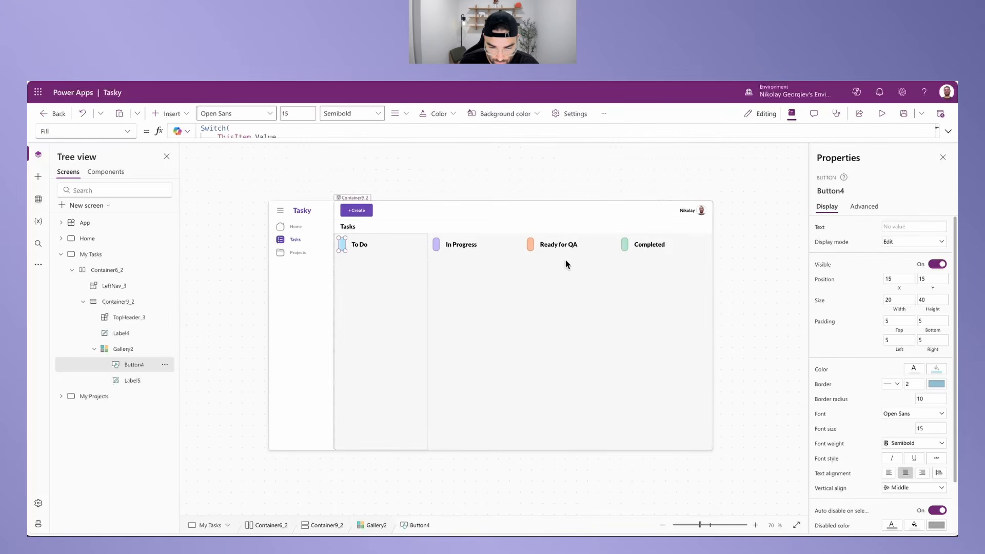
Step: Remove the status marker button's border by setting its style to none, and set its display mode to View
left_click(892, 385)
left_click(889, 418)
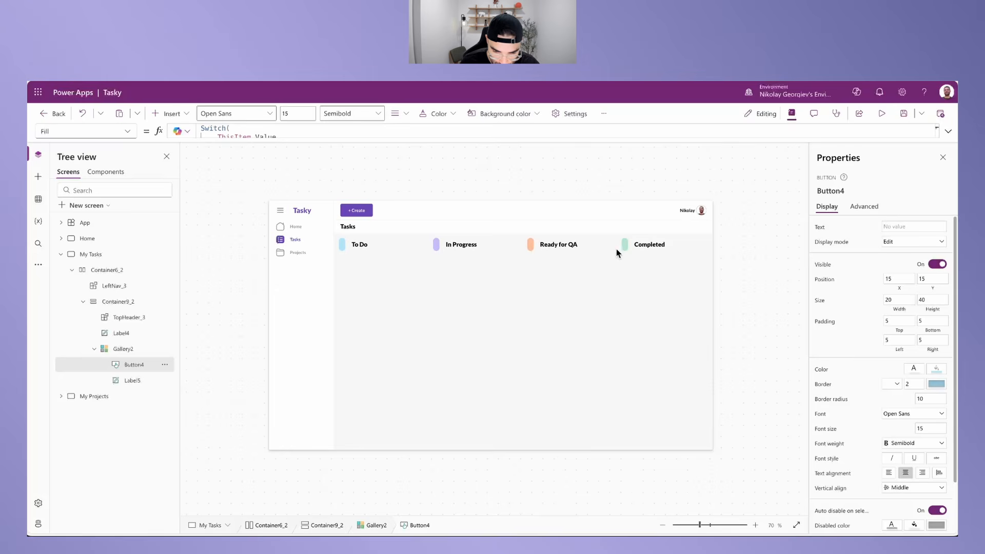
left_click(906, 245)
left_click(901, 254)
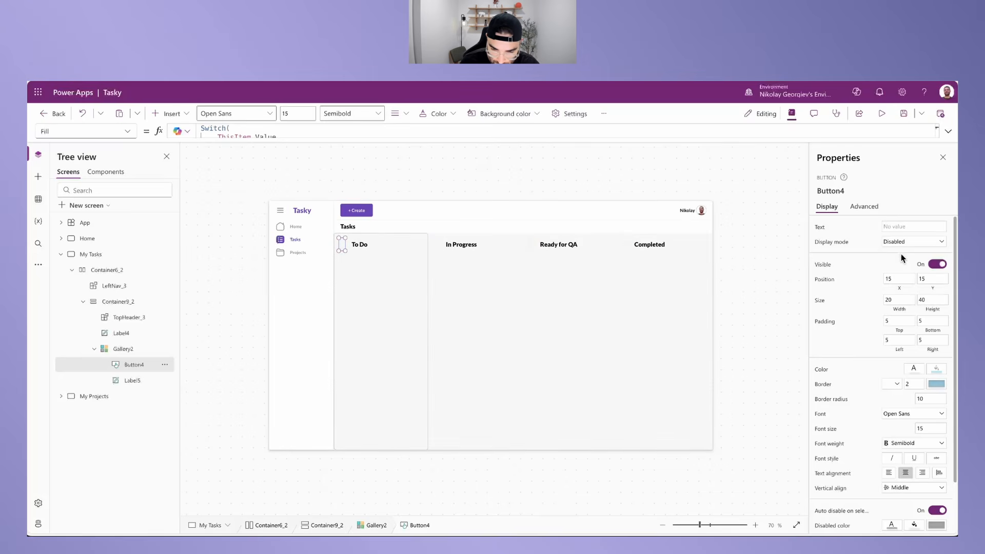
left_click(902, 241)
left_click(899, 274)
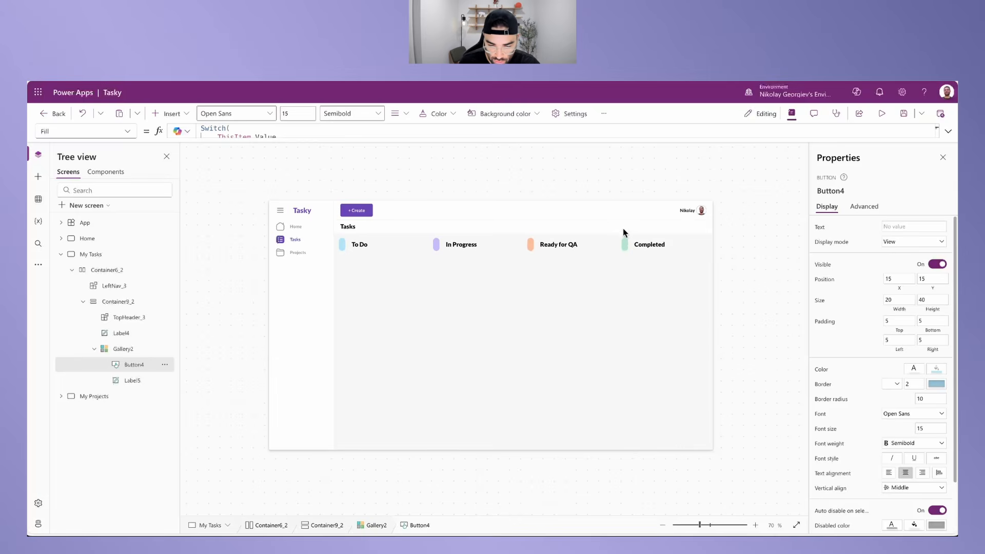
Step: Insert a blank vertical gallery inside the status column gallery and set its Y position to 80
left_click(377, 247)
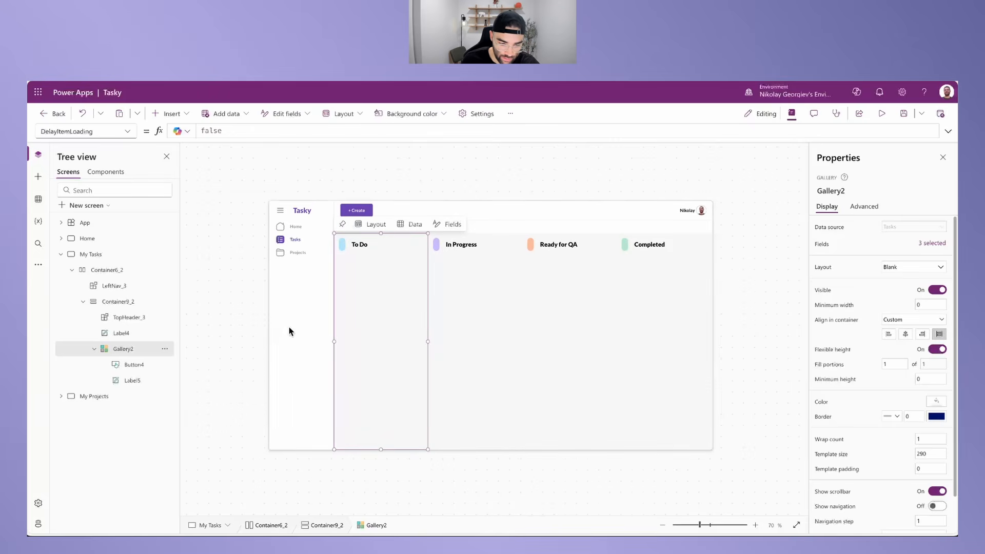
left_click(184, 113)
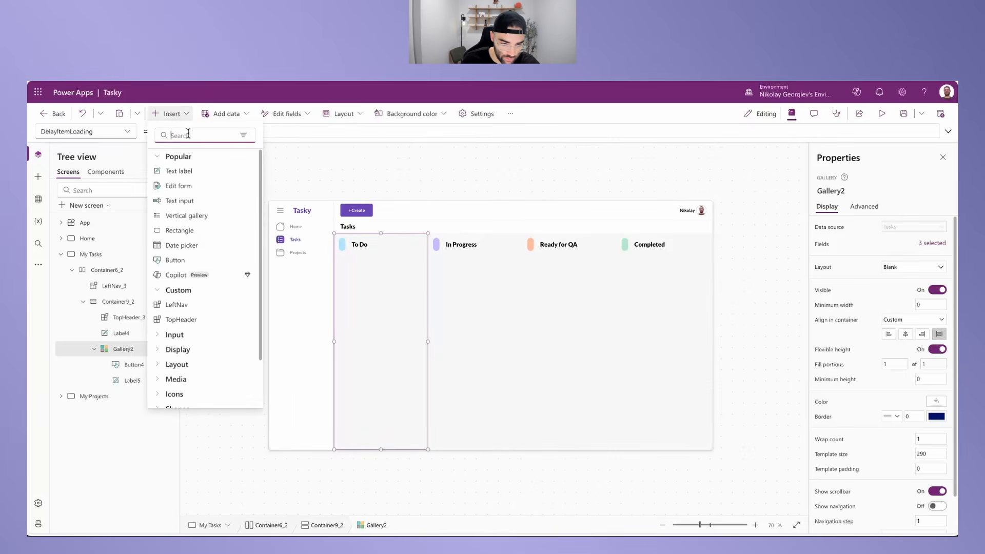
type("gallery")
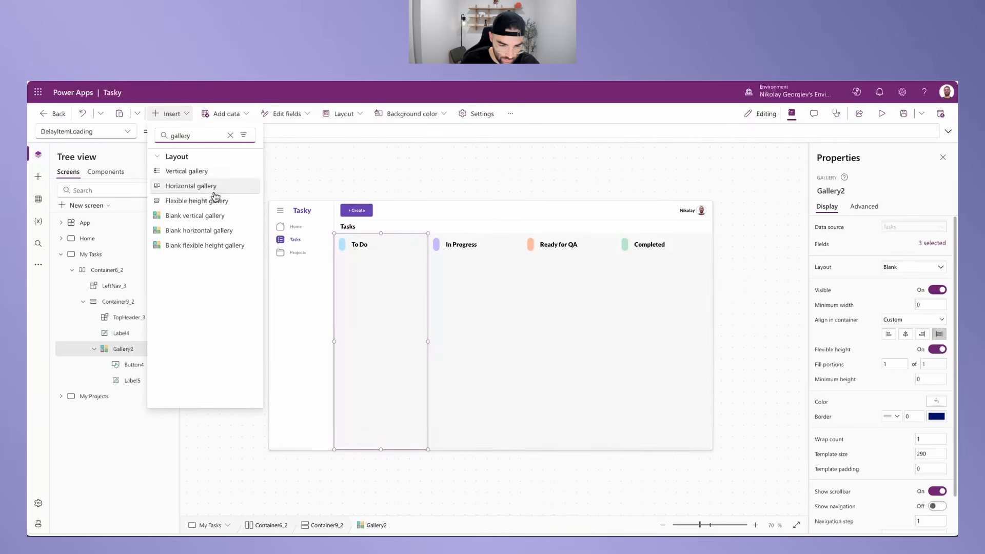
left_click(191, 218)
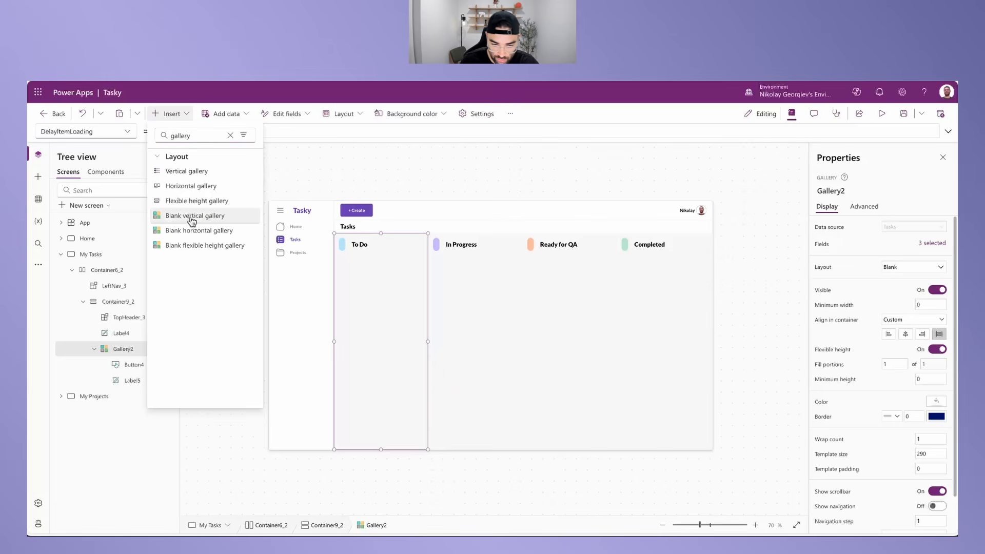
left_click(375, 263)
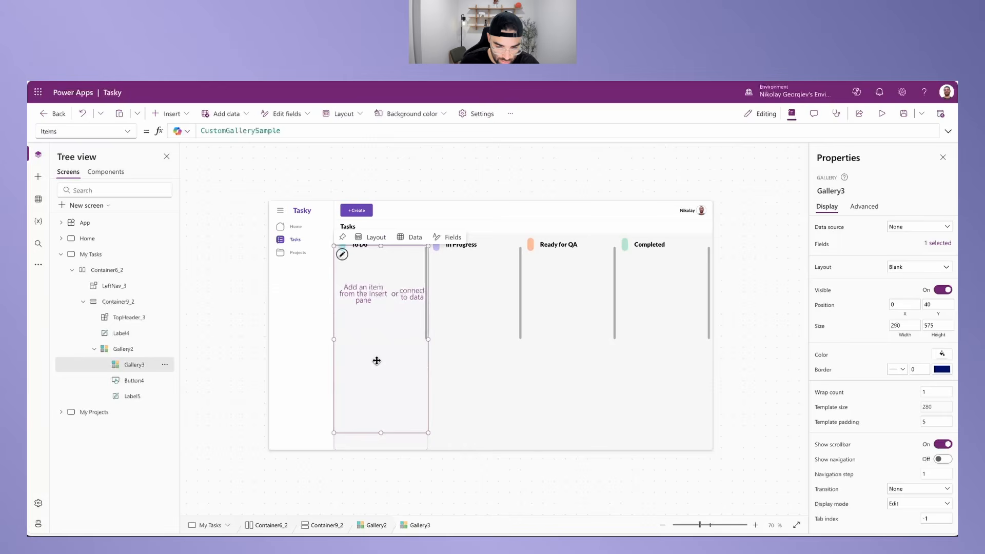
left_click(937, 305)
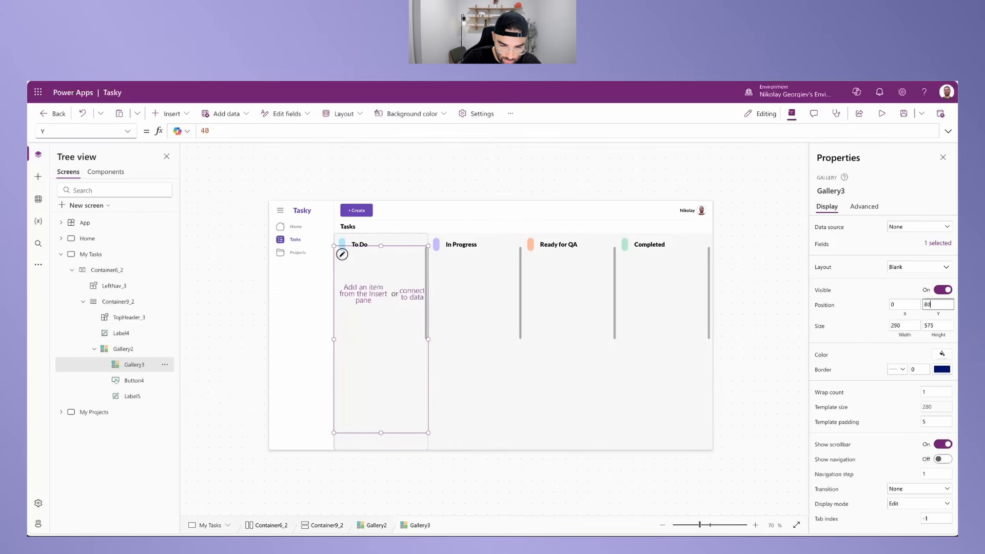
type("80")
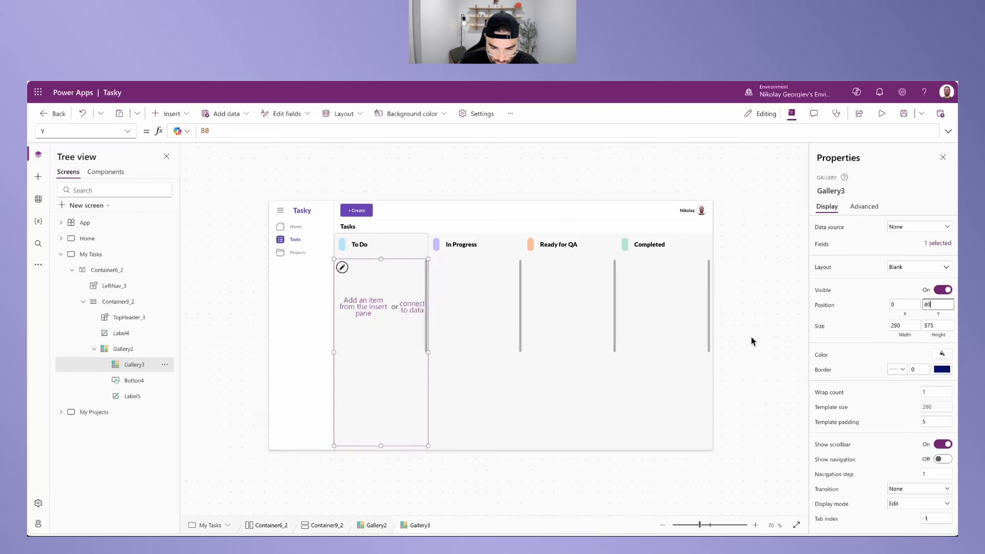
Step: Set the nested gallery's template size to 160 and template padding to 15, with its scrollbar turned off
left_click(933, 412)
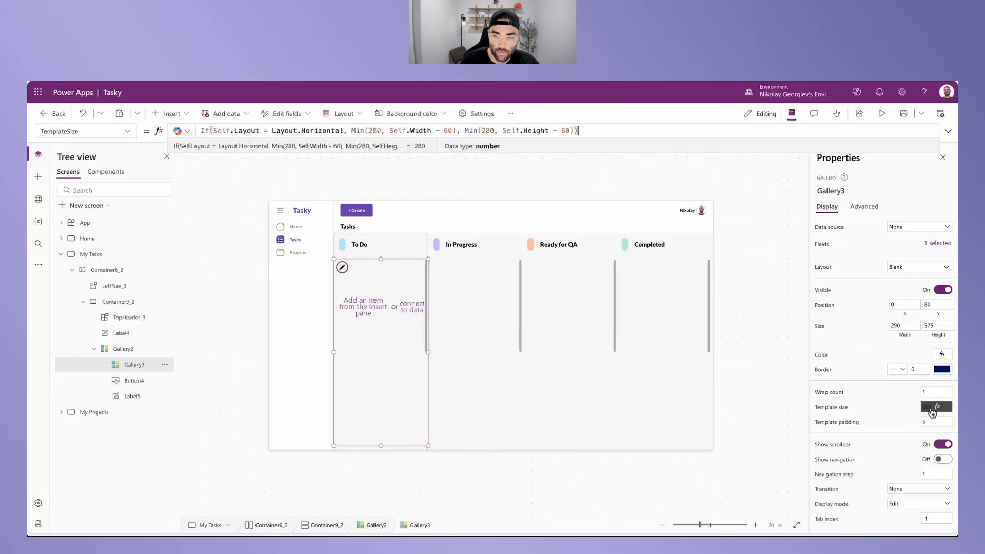
key("ctrl+a")
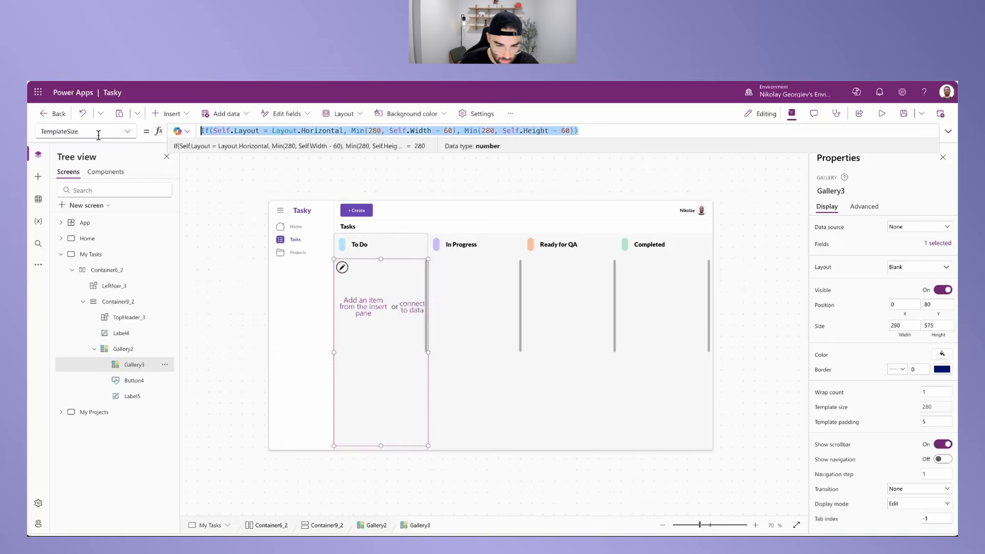
type("160")
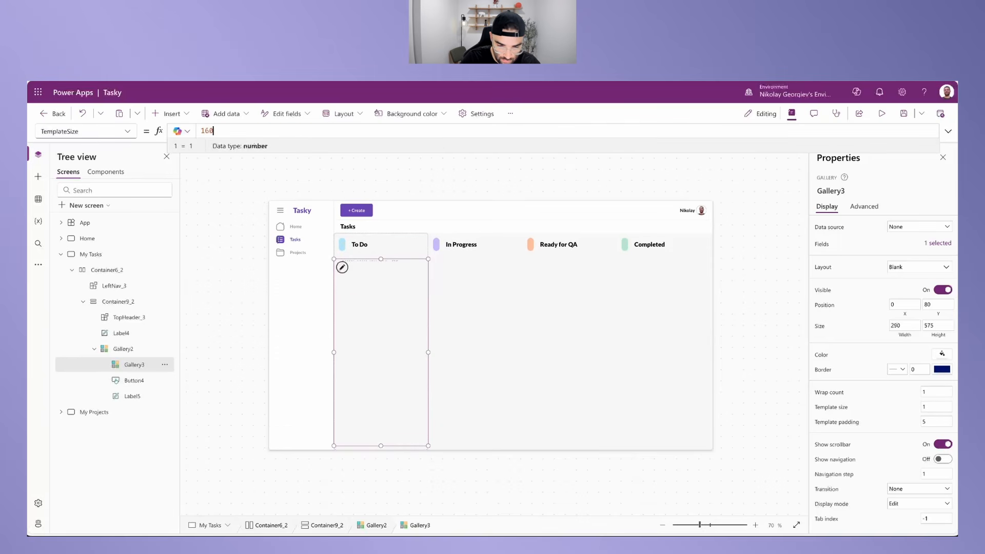
left_click(938, 423)
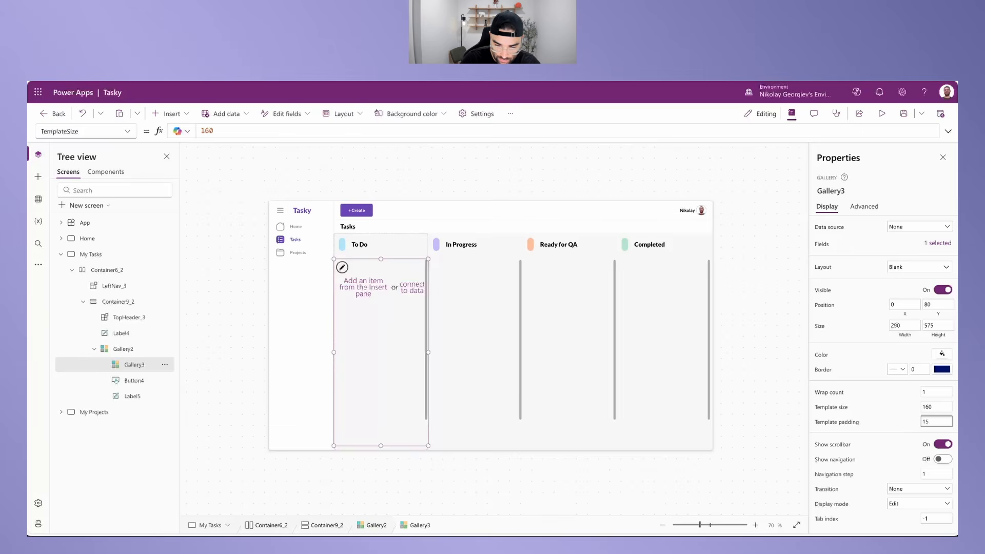
left_click(944, 444)
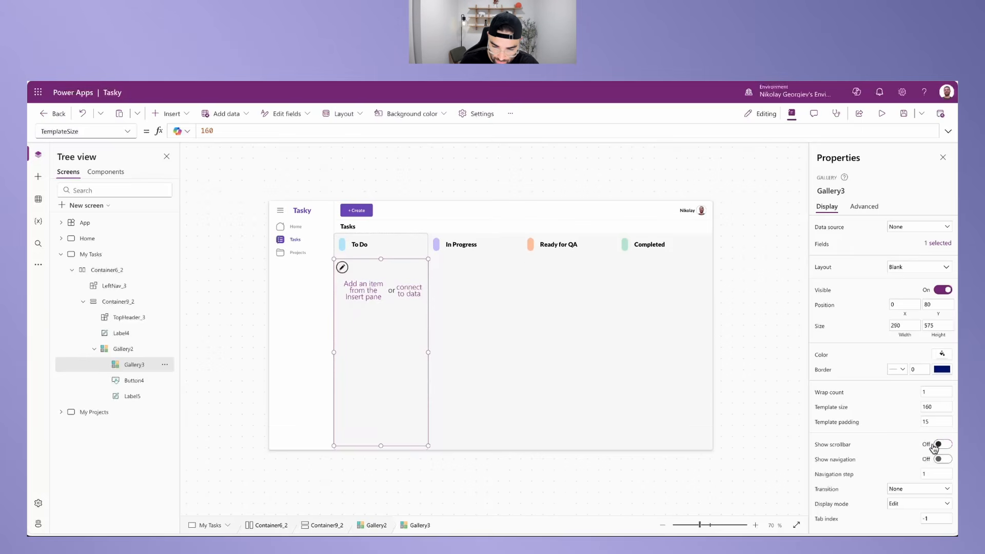
Step: Set the nested gallery's width to Parent.TemplateWidth and its height to Parent.Height - Self.Y
left_click(902, 329)
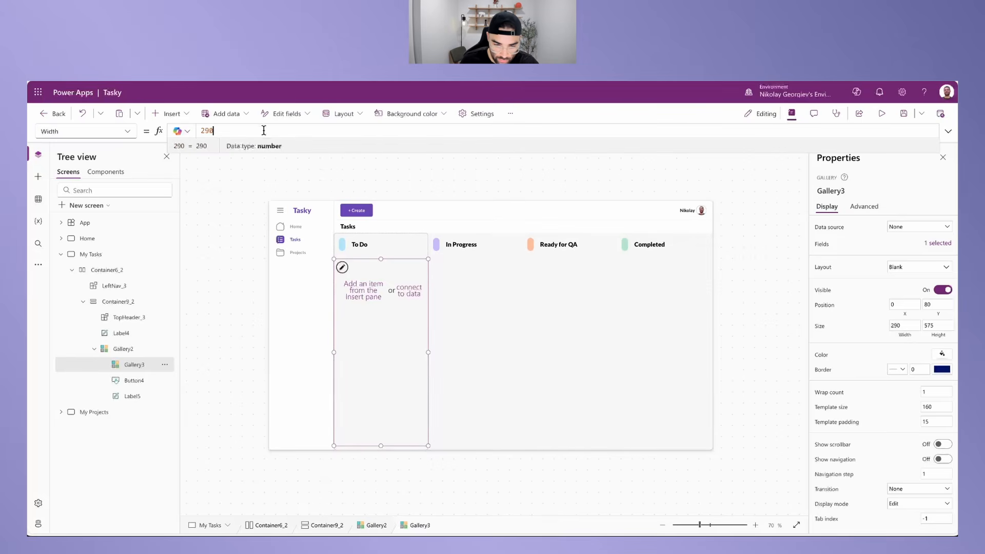
type("Parent.Wid")
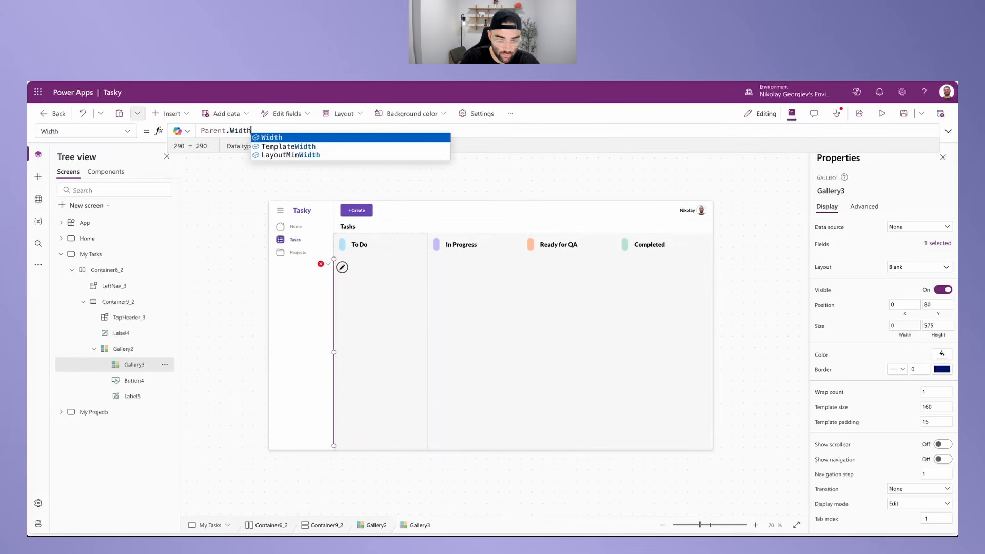
key("Down")
key("Return")
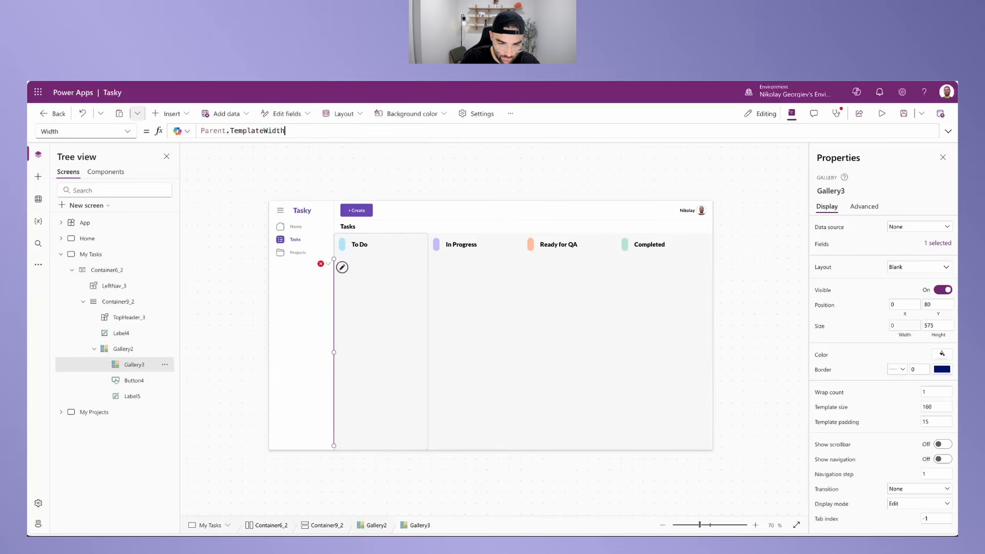
left_click(938, 326)
double_click(216, 131)
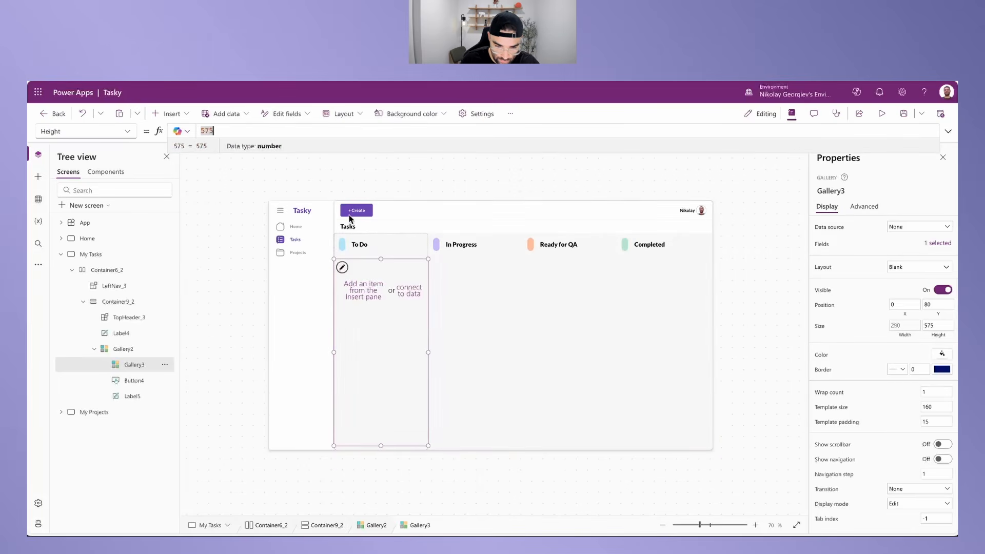
type("Parent.Height")
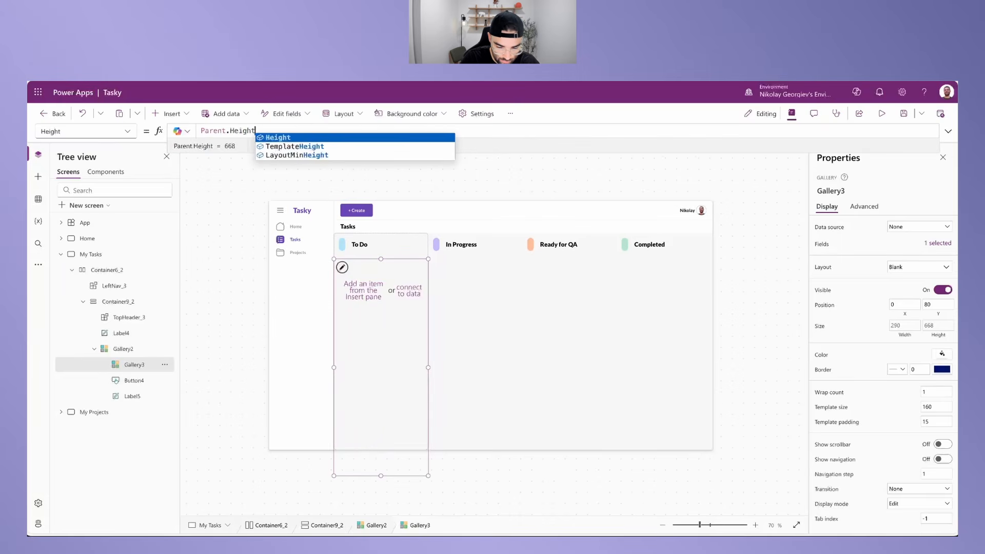
type(" - Self.Y")
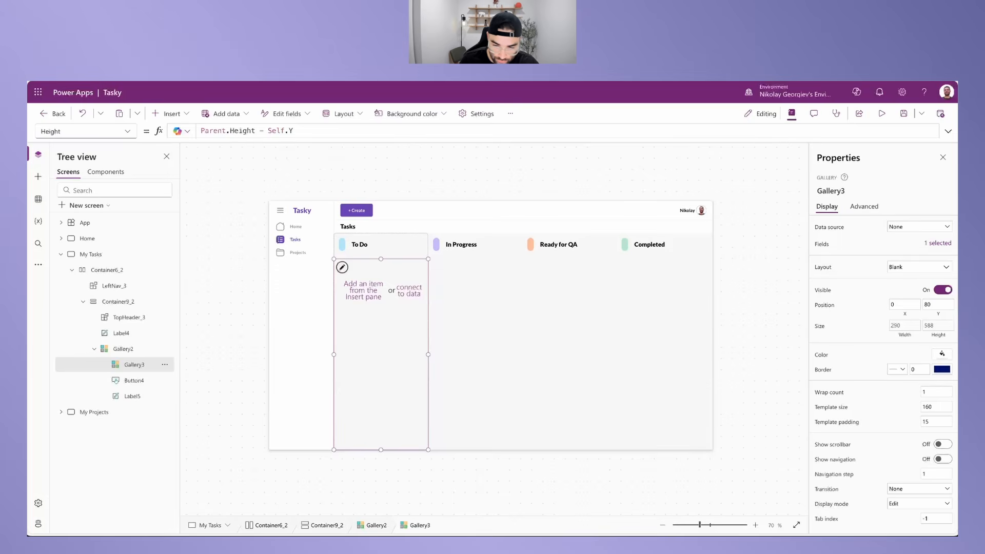
Step: Set the nested gallery's DelayItemLoading property to false
left_click(77, 133)
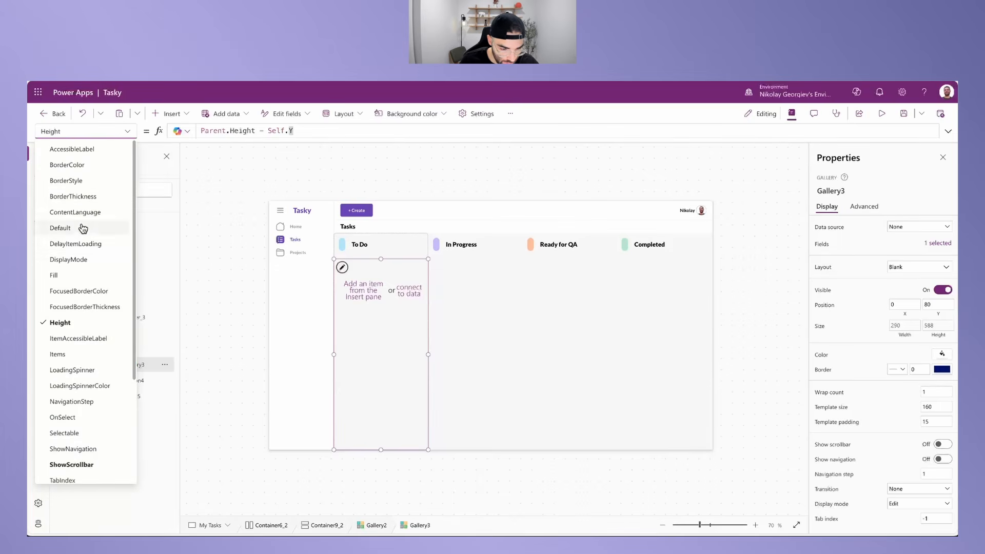
left_click(77, 243)
type("false")
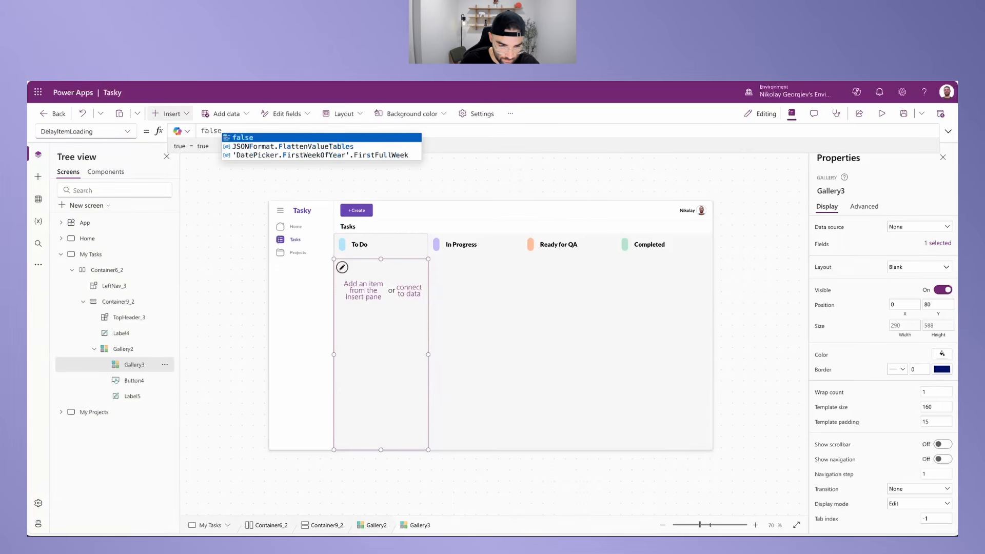
Step: Insert a vertical container into the nested gallery's item template
left_click(344, 267)
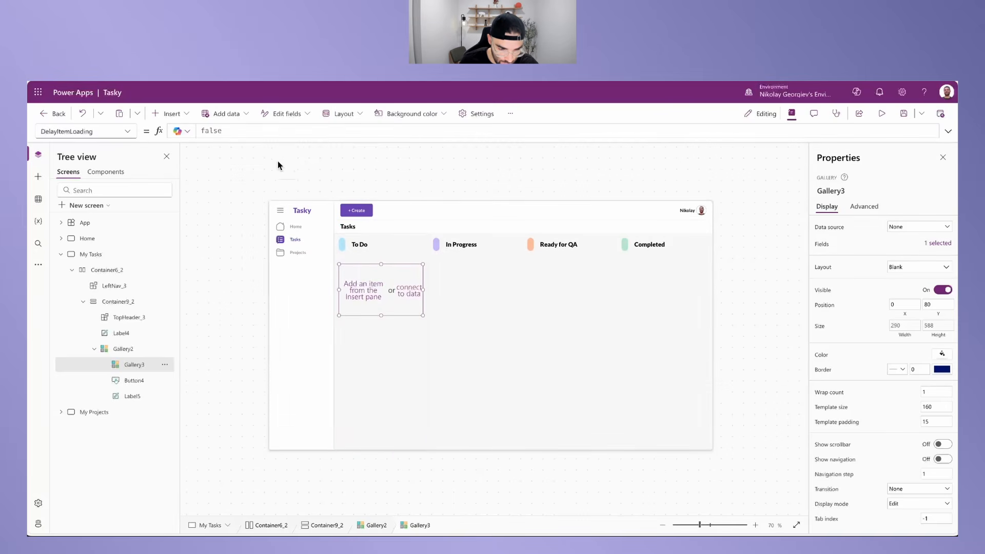
left_click(169, 116)
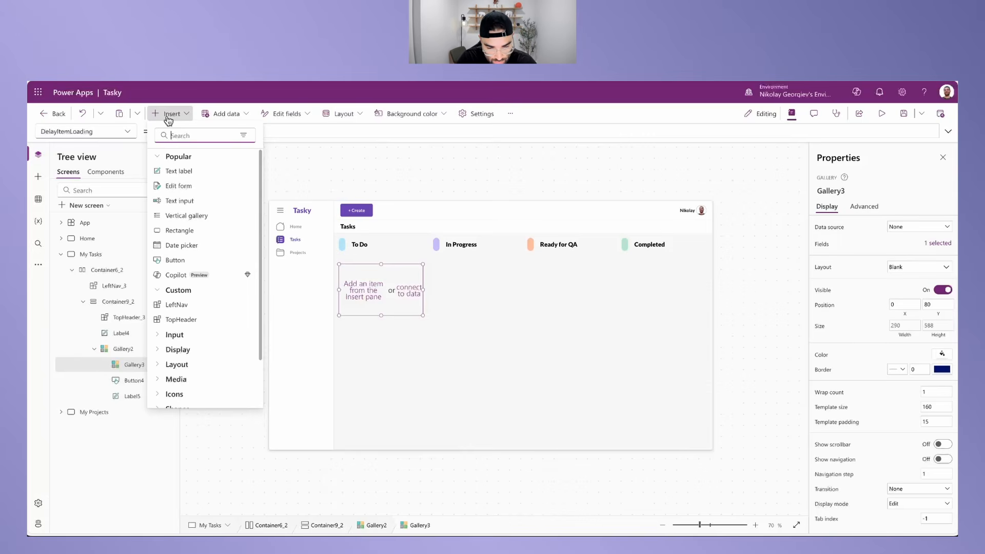
type("Contain")
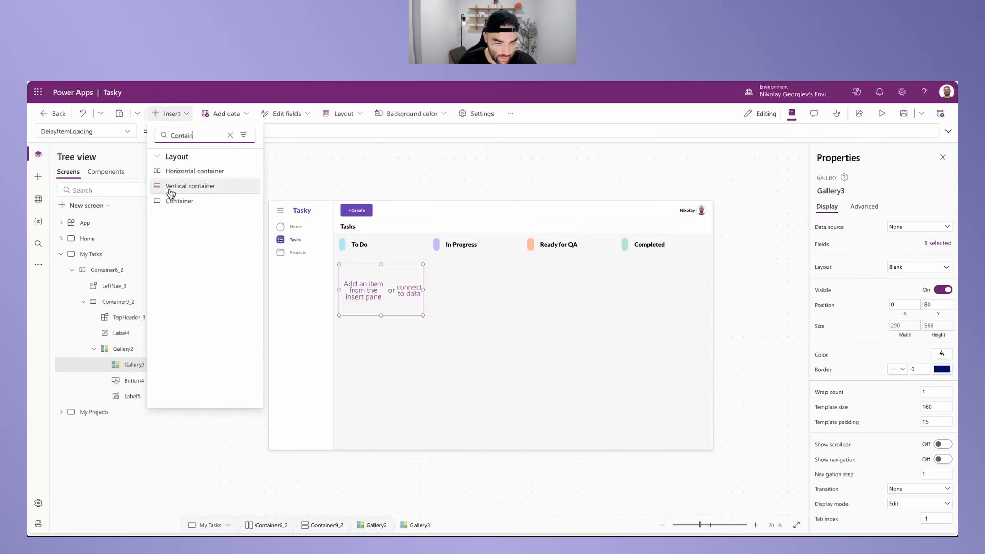
left_click(170, 188)
Step: Set the new container's width to Parent.TemplateWidth and its height to Parent.TemplateHeight
left_click(903, 342)
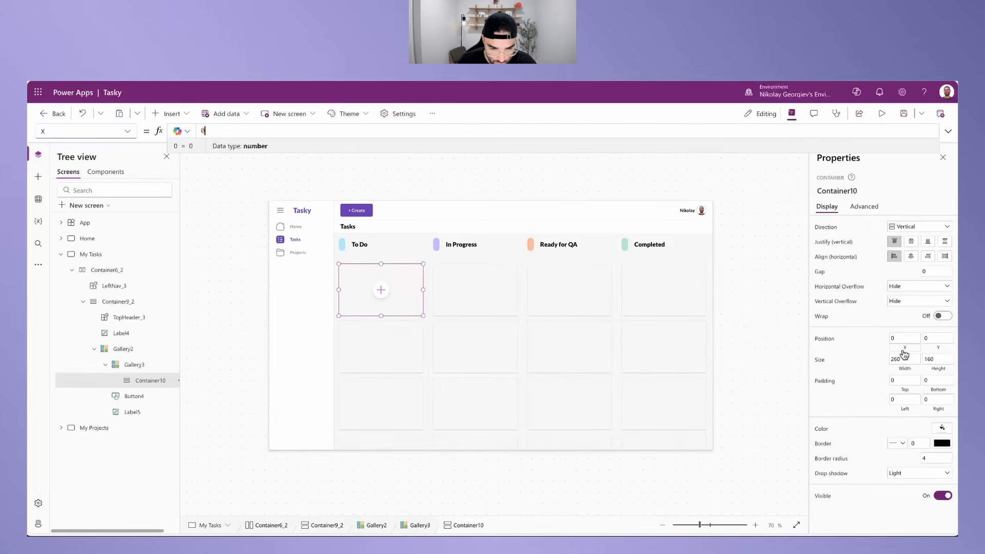
left_click(935, 352)
left_click(904, 359)
left_click_drag(231, 131, 173, 132)
type("Parent.Width")
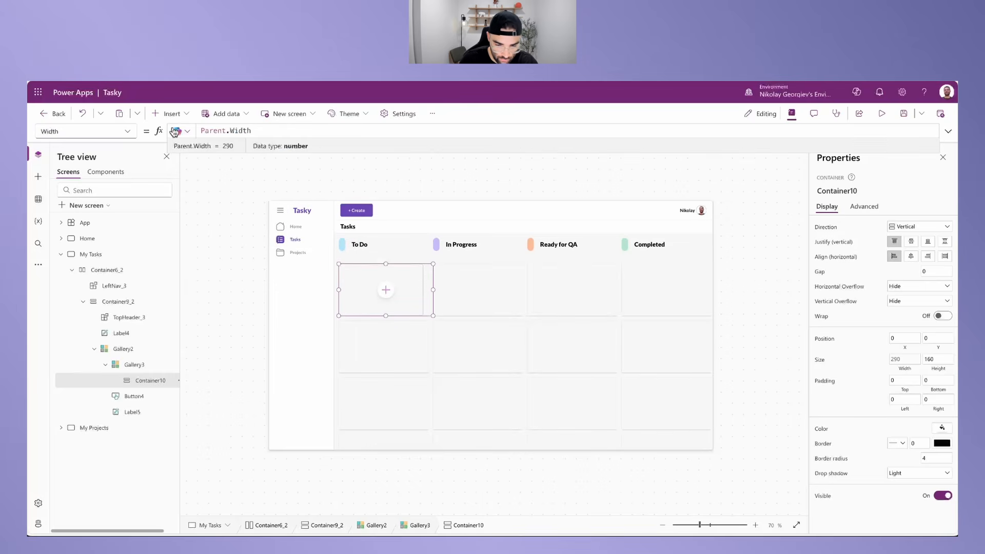
double_click(236, 130)
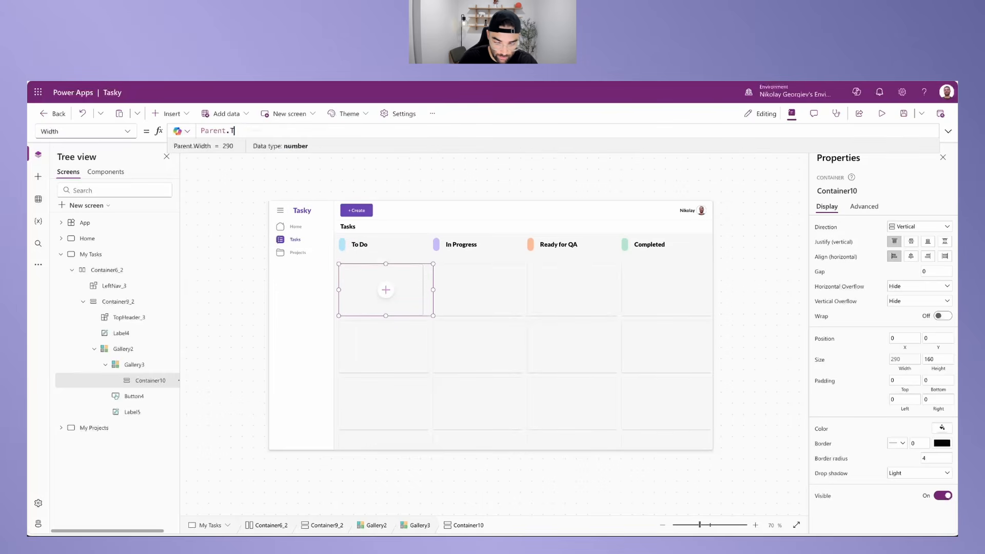
type("Temp")
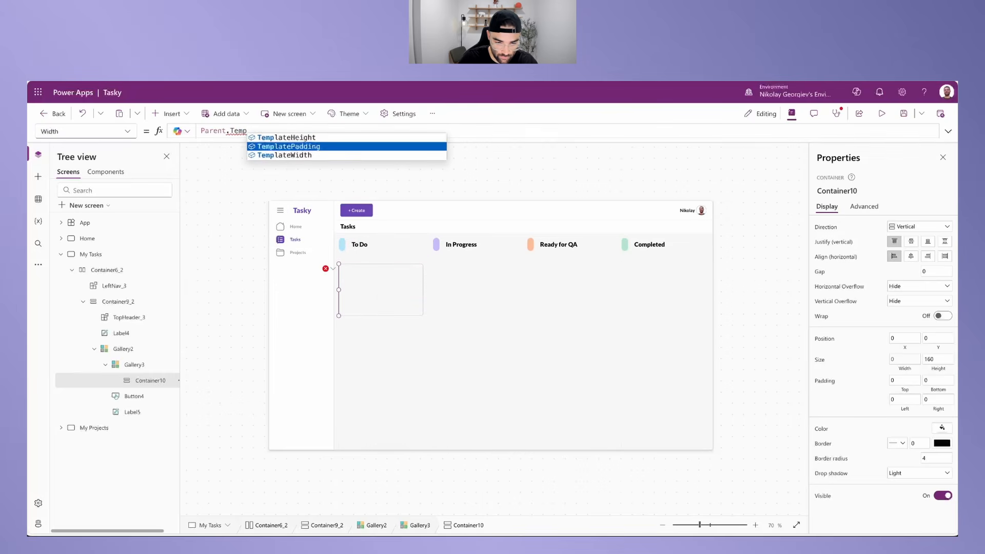
left_click(442, 154)
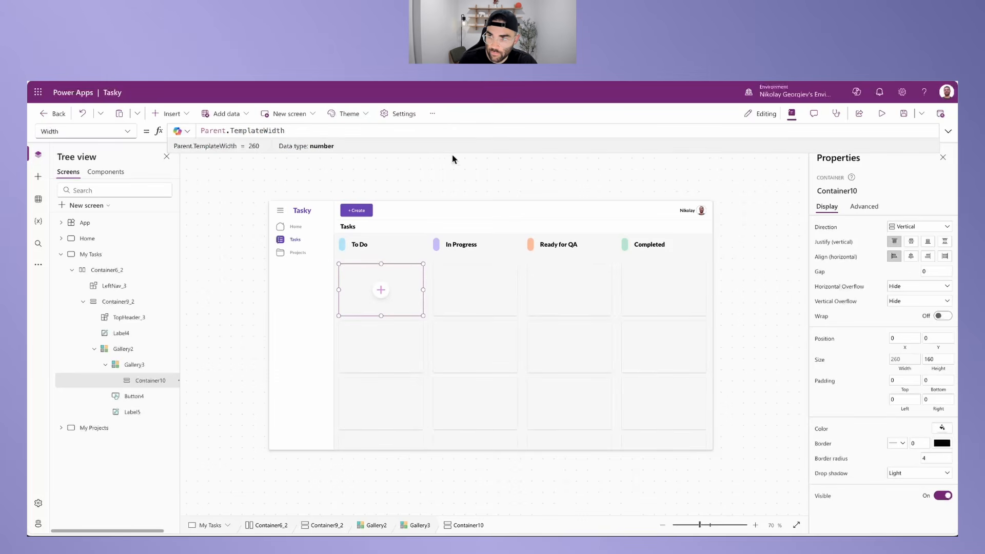
left_click(944, 369)
type("parent.TemplateHeight")
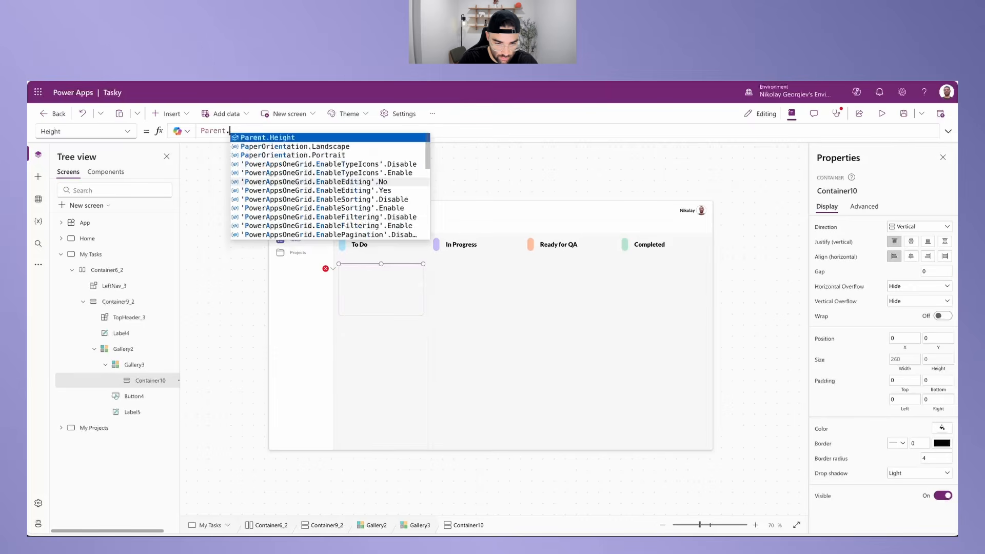
key("Tab")
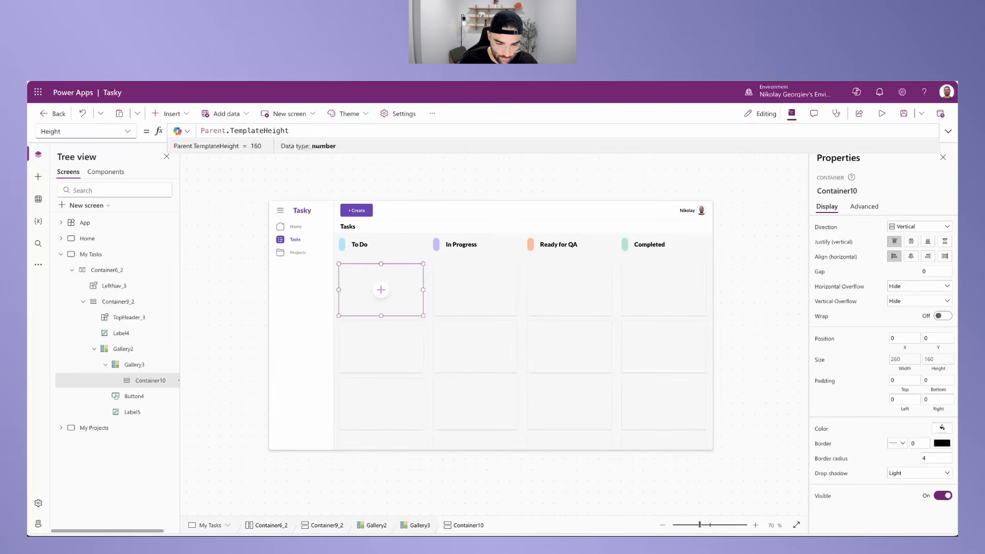
Step: Set the container's padding to 10 at top and bottom and 20 at left and right
left_click(892, 380)
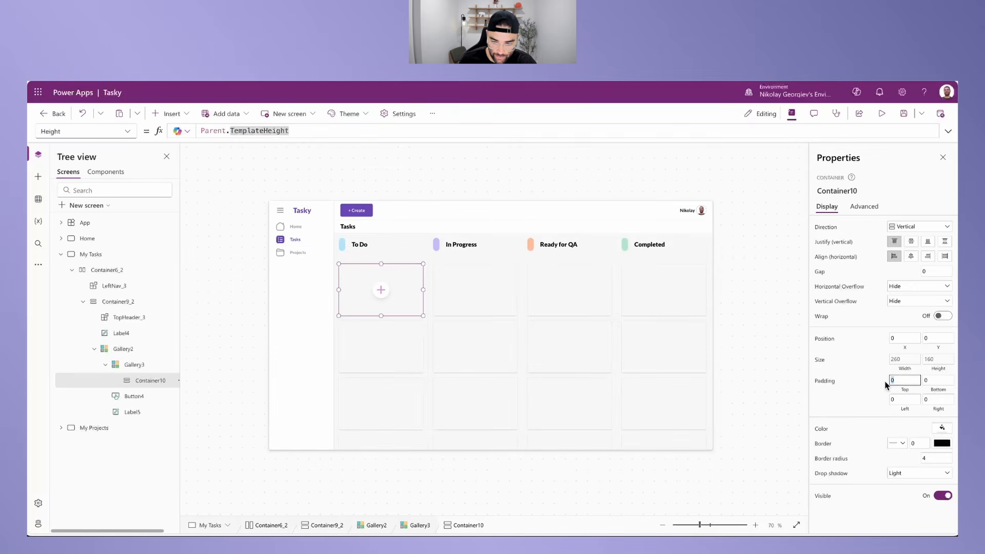
key("Caps_Lock")
key("Tab")
type("10")
key("Tab")
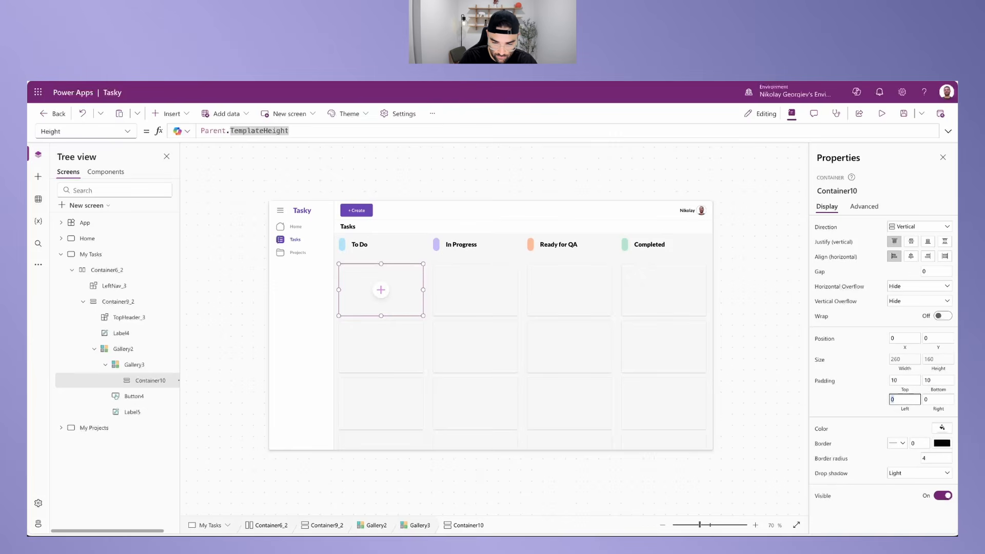
key("Tab")
Step: Remove the container's border line, and give it a border radius of 10 and a Regular drop shadow
left_click(898, 444)
left_click(894, 479)
left_click(934, 458)
key("BackSpace")
type("10")
left_click(927, 475)
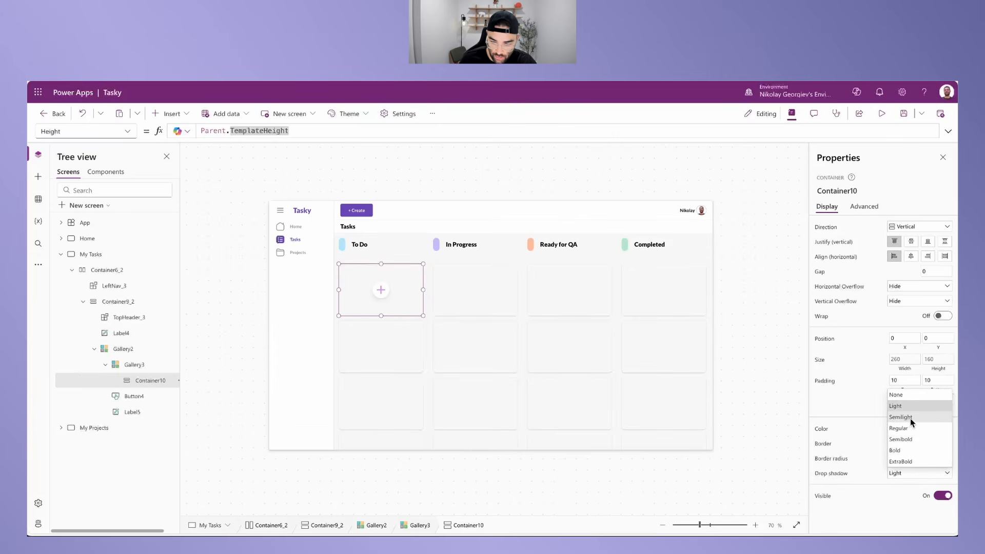
left_click(918, 428)
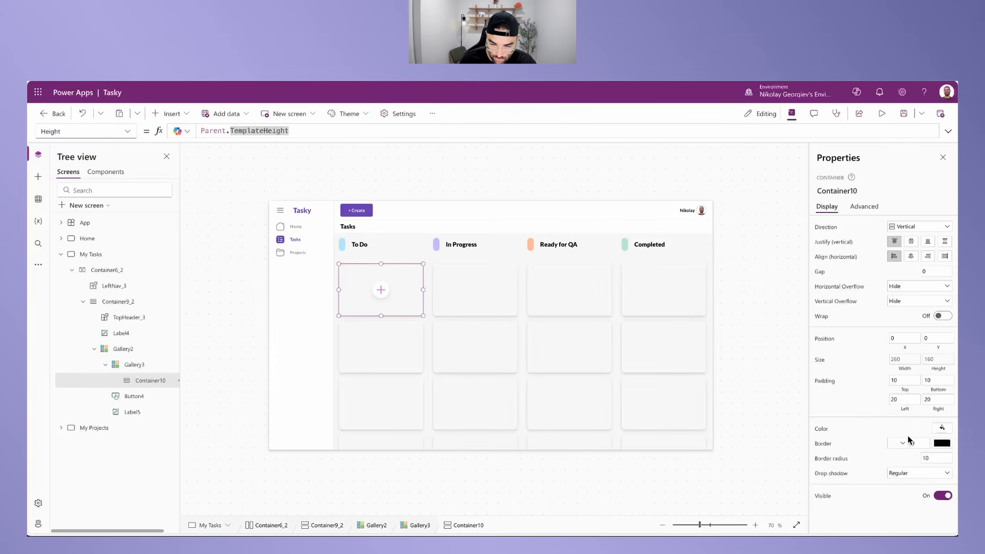
scroll(407, 383, "down", 2)
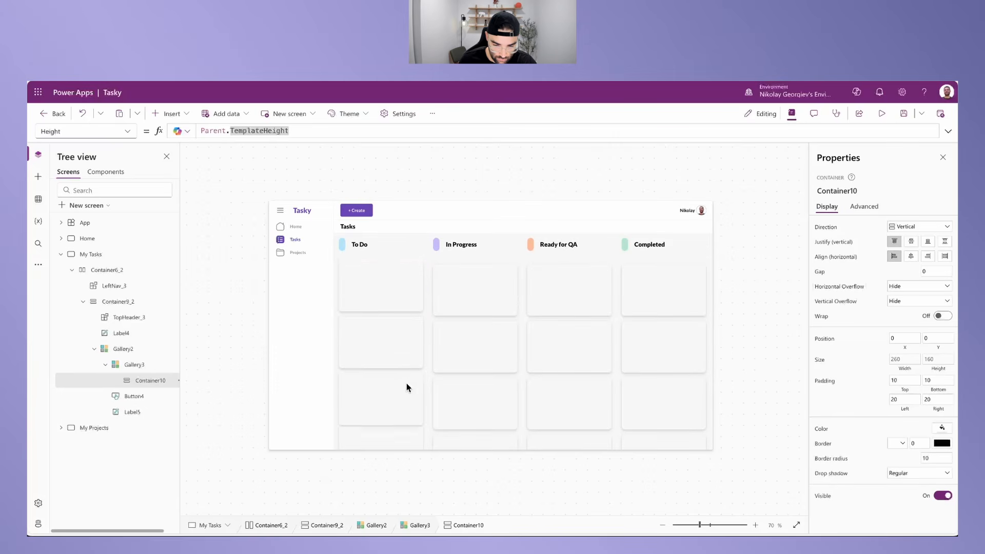
scroll(379, 358, "up", 2)
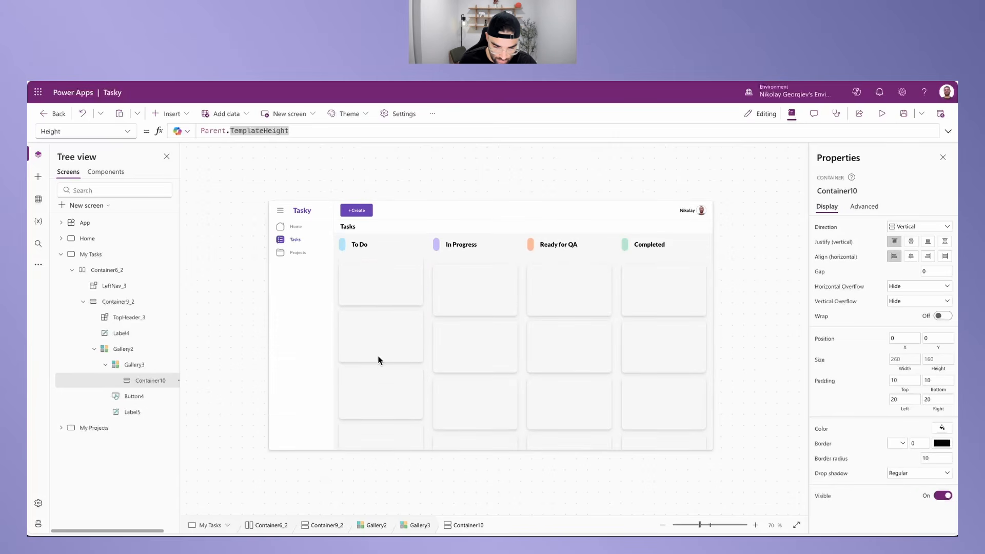
Step: Set the nested gallery's Items to Filter(Tasks, Status.Value = ThisItem.Value)
left_click(132, 366)
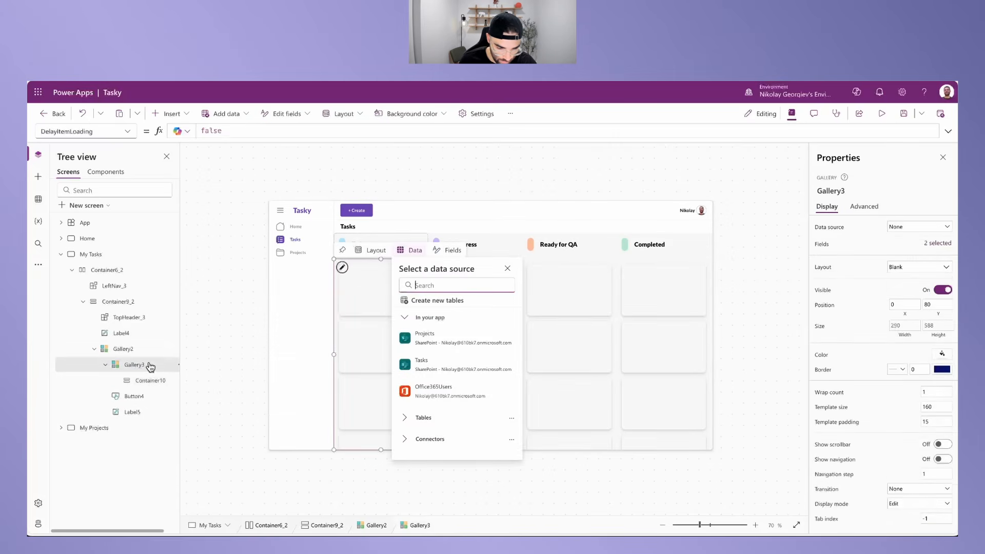
left_click(283, 132)
double_click(240, 130)
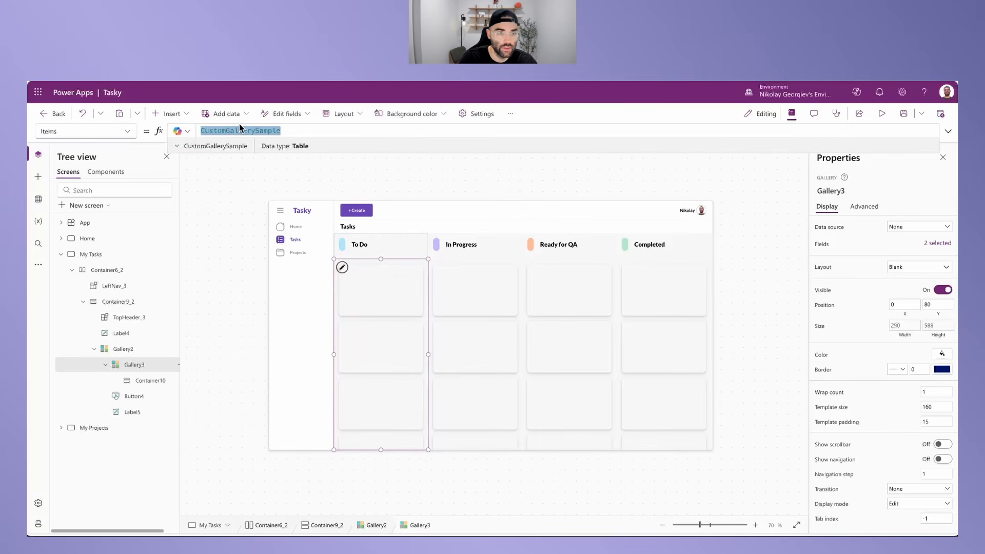
type("Filter(Tasks")
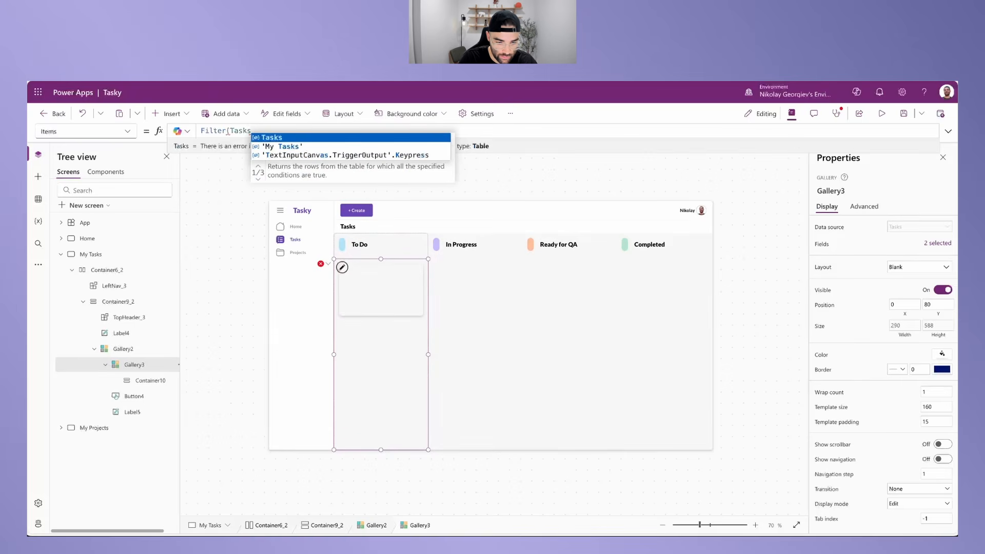
type(", ")
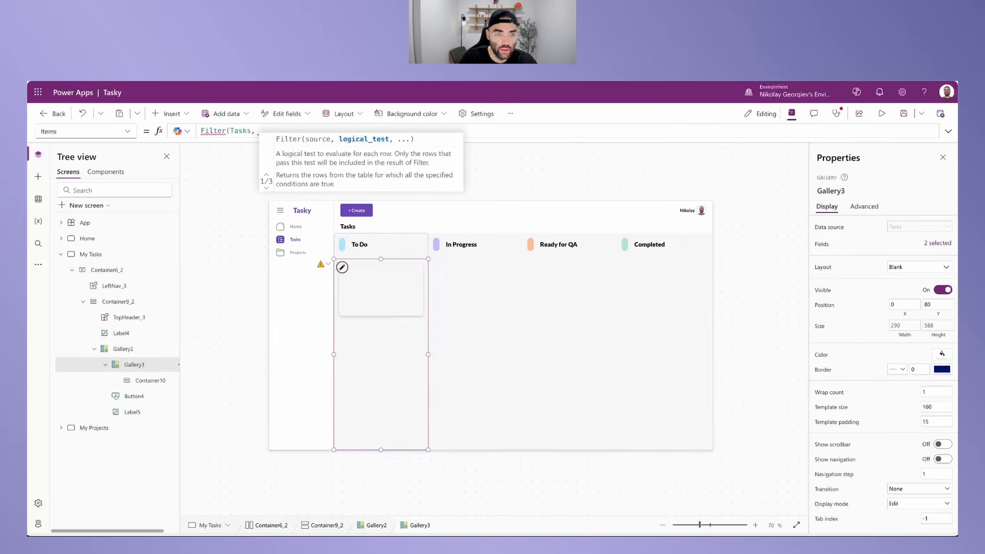
type("Status.Val")
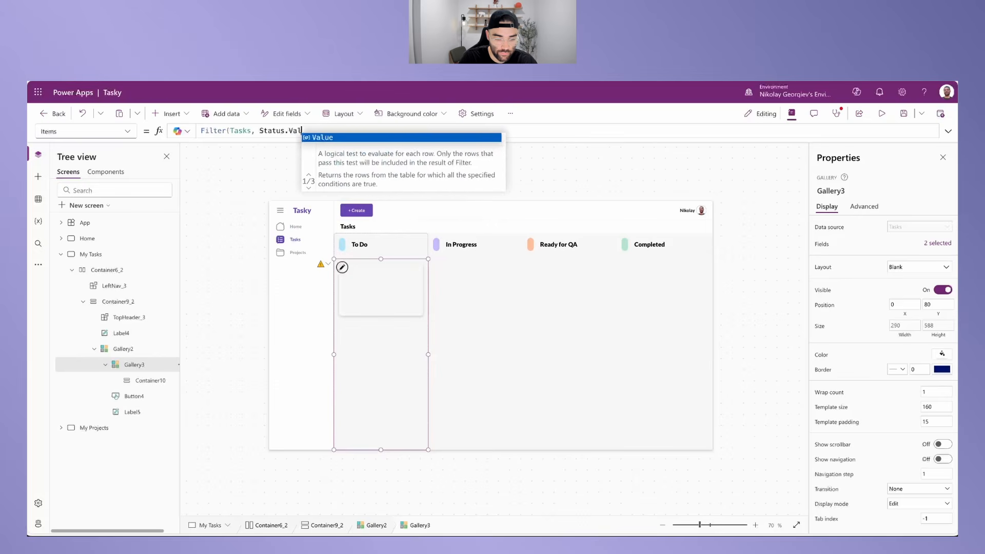
type("ue = T")
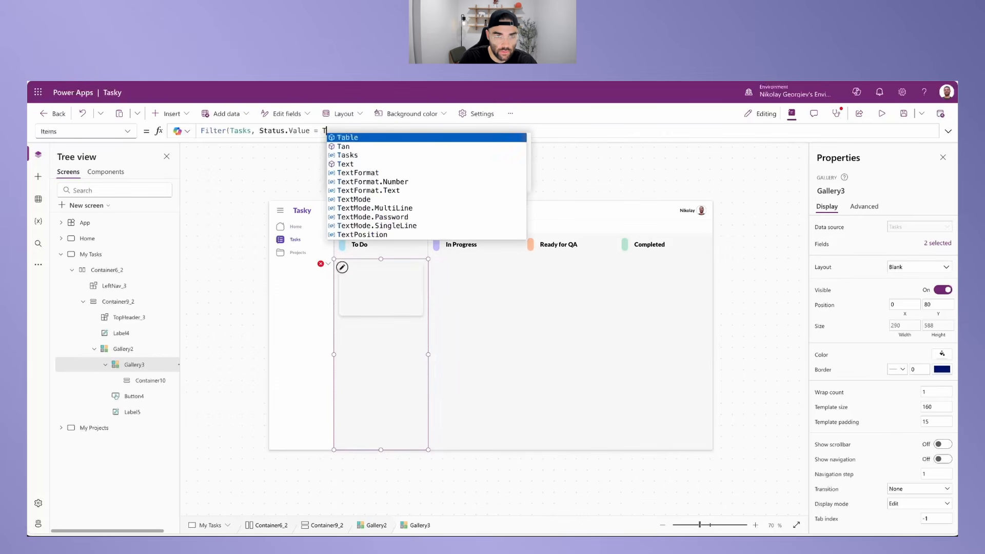
type("hisItem.Value")
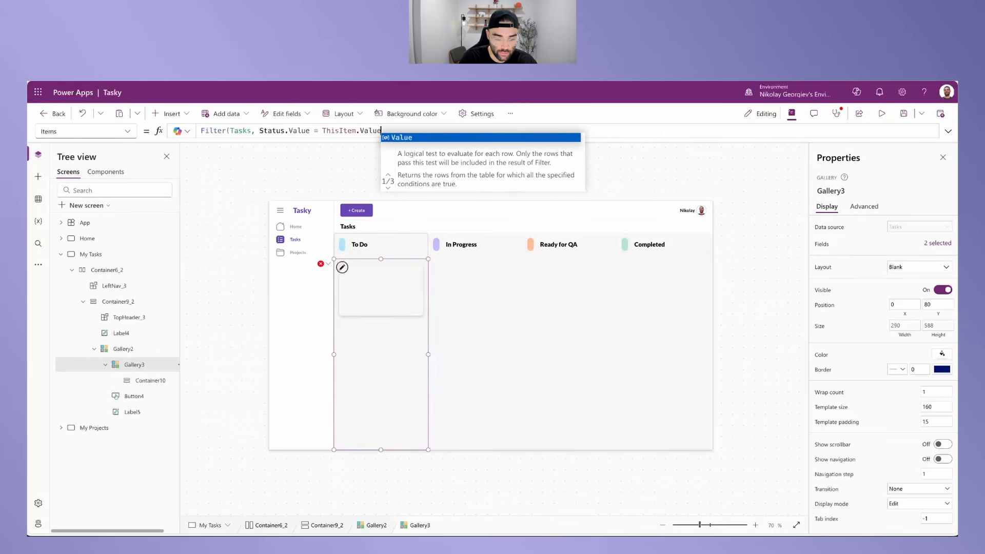
type(")")
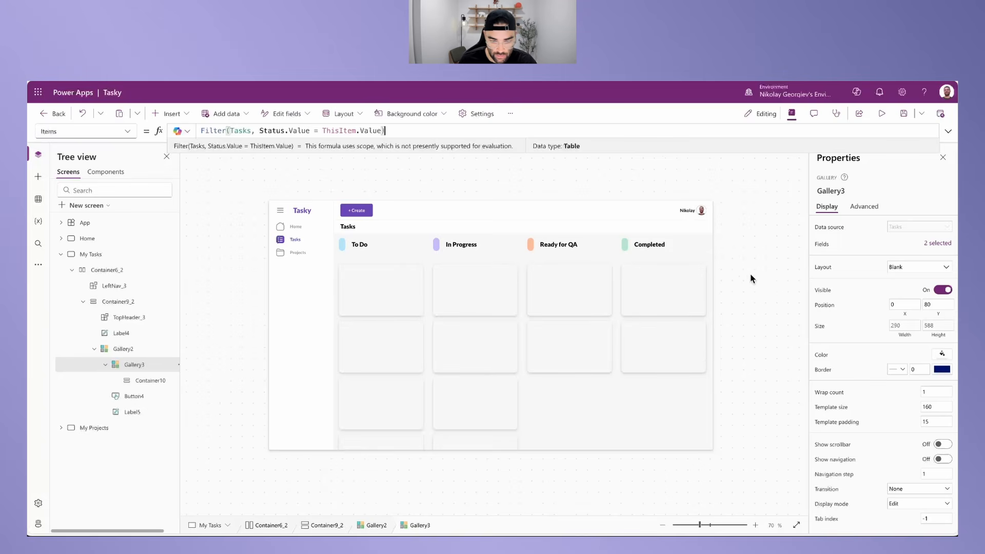
Step: Insert a button into the card container of the nested gallery
left_click(135, 380)
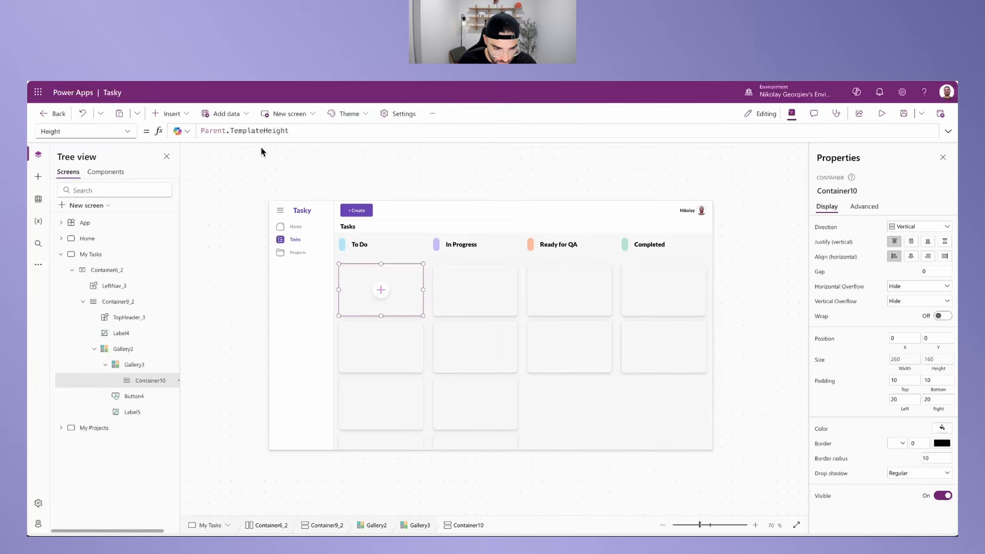
left_click(175, 116)
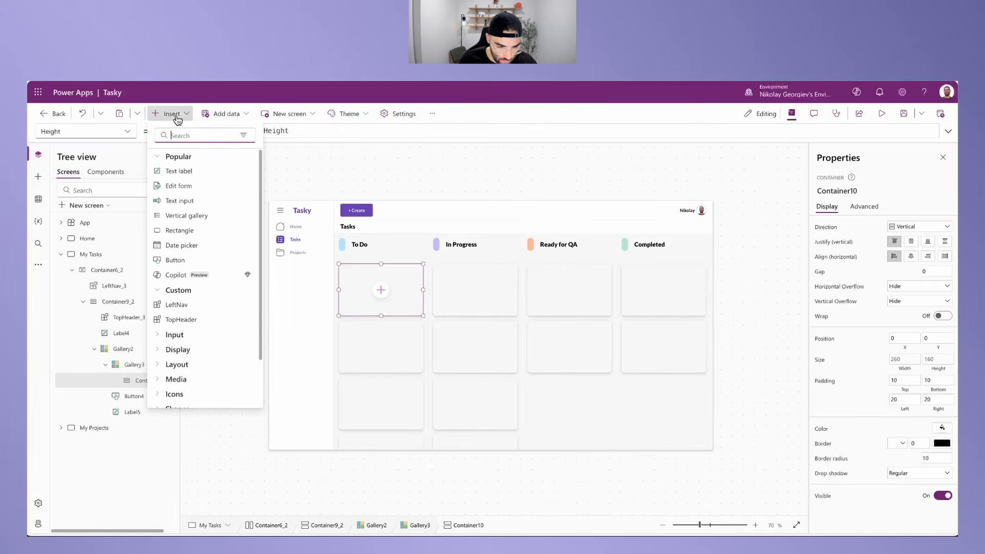
type("button")
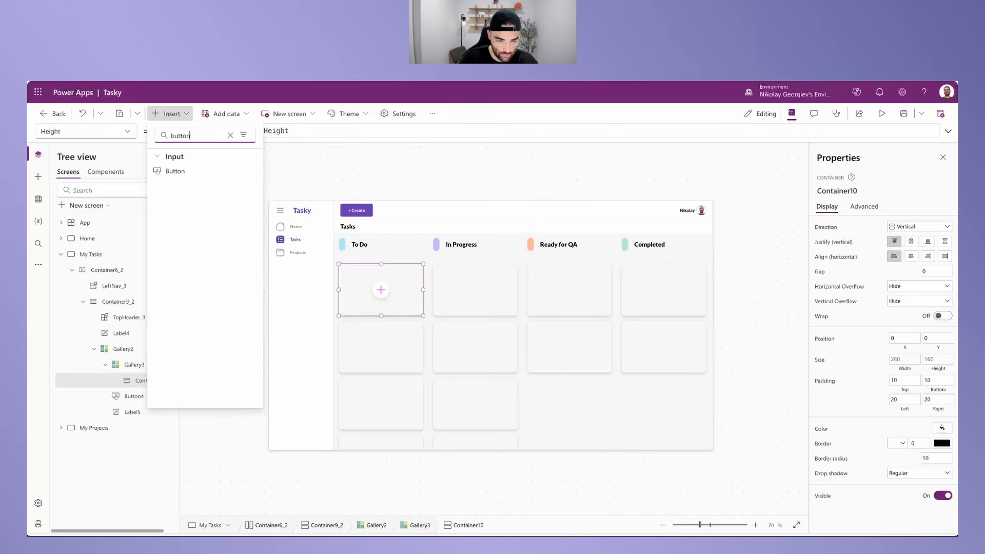
left_click(180, 171)
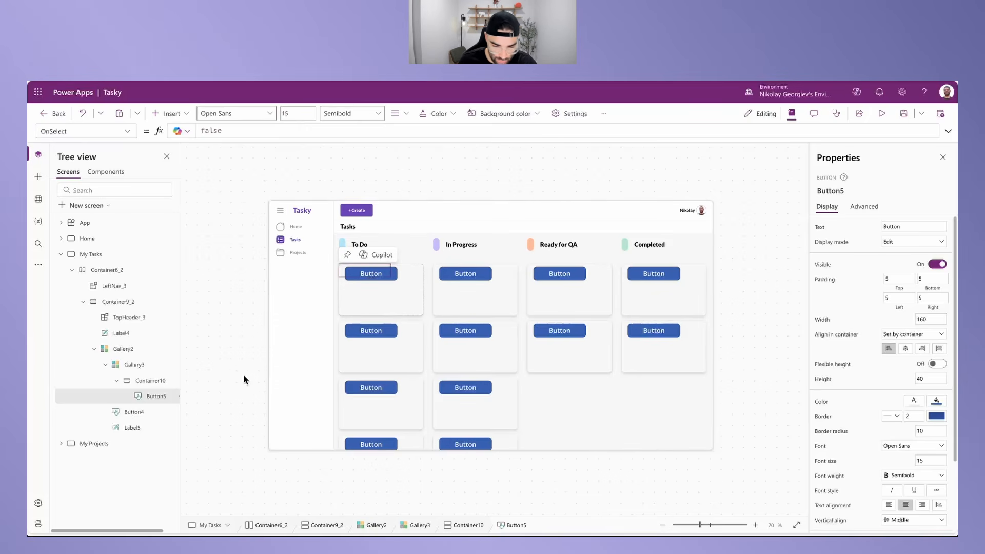
Step: Set the card button's text to ThisItem.Priority.Value
left_click(825, 227)
left_click_drag(256, 128, 183, 133)
key("BackSpace")
key("BackSpace")
type("ThisIte")
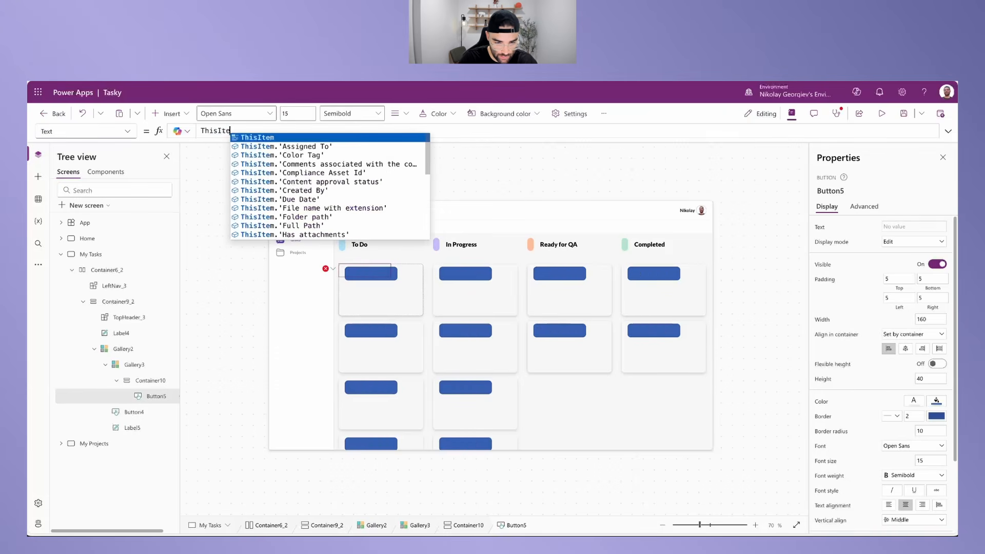
type("m.")
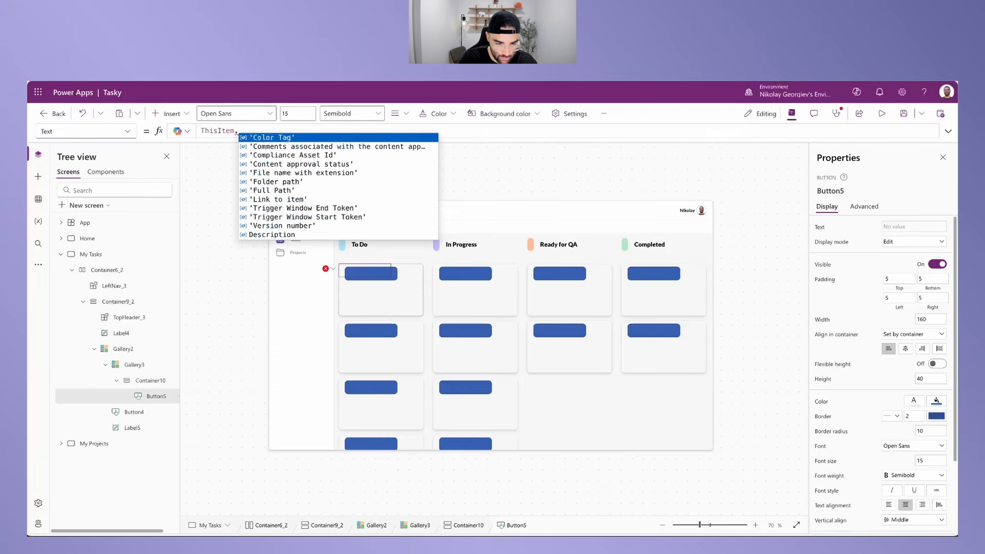
type("Priority.Value")
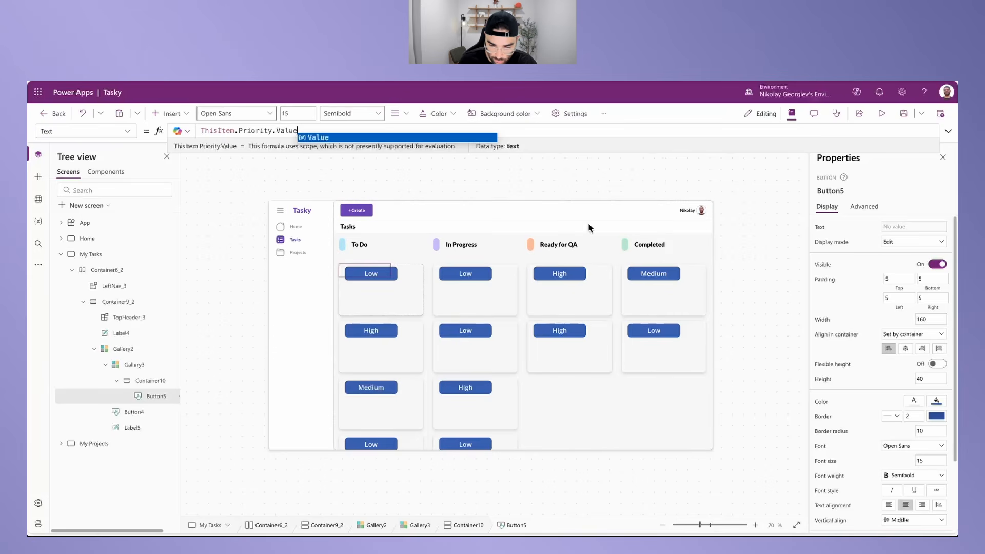
left_click(847, 298)
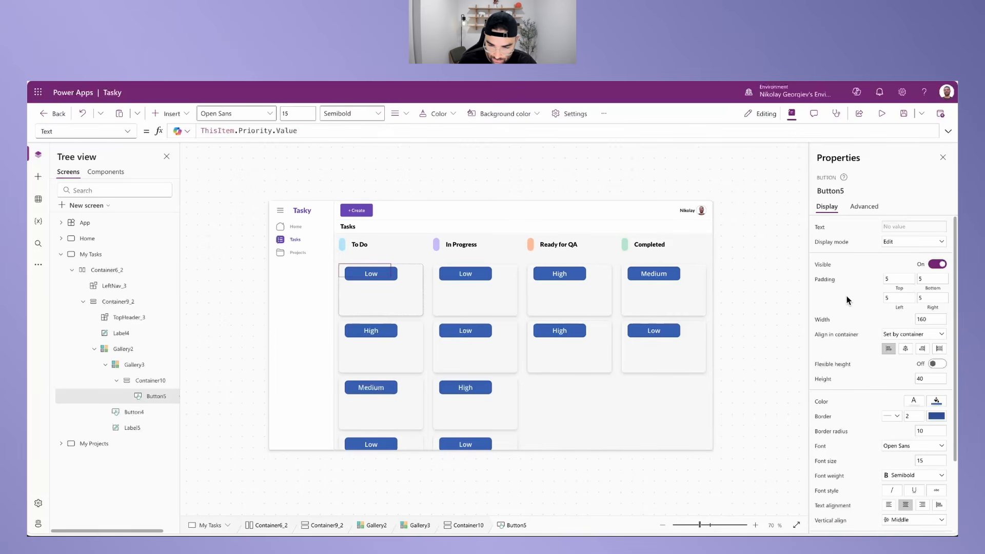
Step: Resize the priority button to a width of 60 and a height of 18
left_click_drag(932, 316, 890, 317)
type("60")
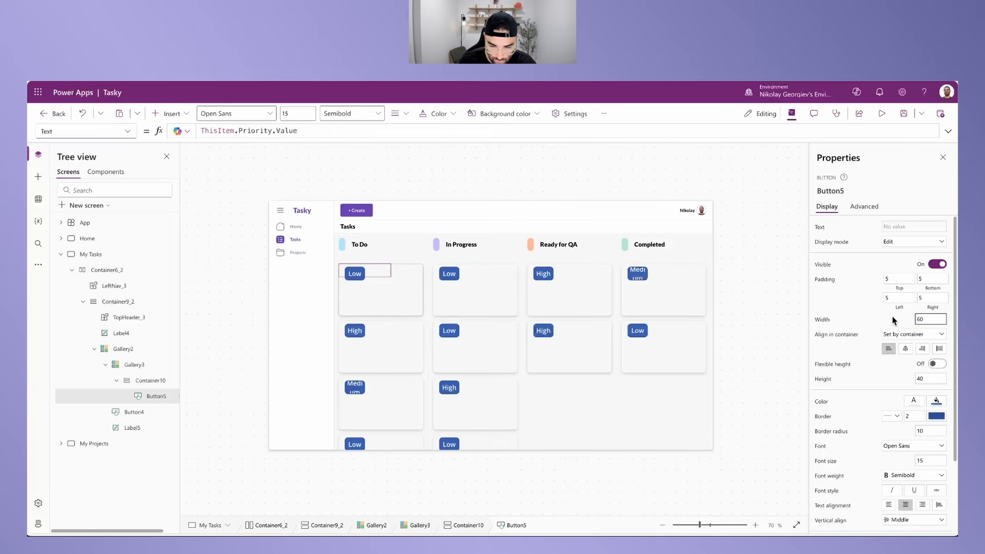
left_click_drag(935, 380, 873, 377)
type("18")
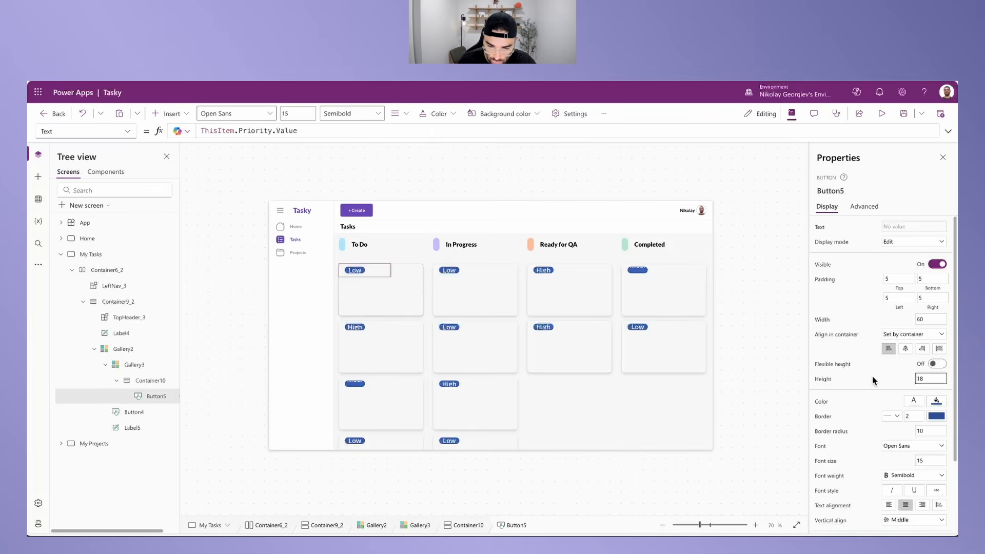
Step: Set the priority button's font size to 8 and its font to Lato
scroll(877, 358, "down", 1)
scroll(907, 407, "down", 1)
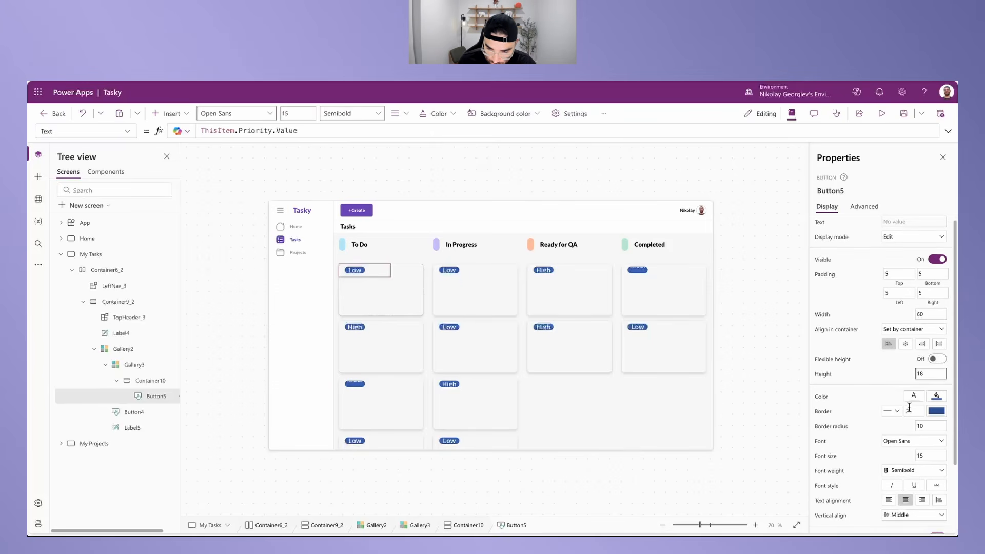
left_click(930, 456)
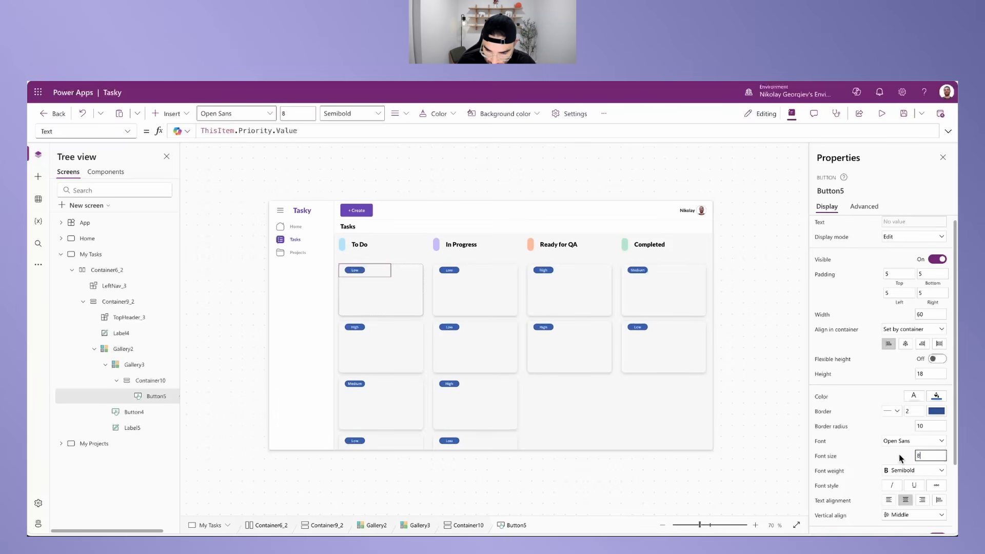
left_click(907, 440)
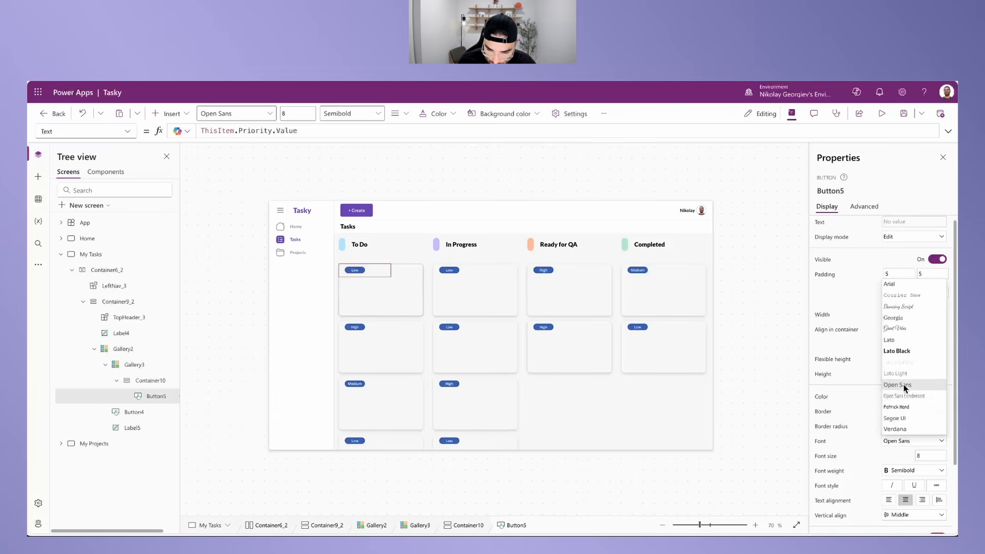
left_click(895, 341)
Step: Make the priority button's fill transparent and color its text with a Switch on ThisItem.Priority.Value: Low MyTheme.LightBlue, Medium MyTheme.LightOrange, High MyTheme.LightPurple, otherwise Color.Transparent
left_click(937, 411)
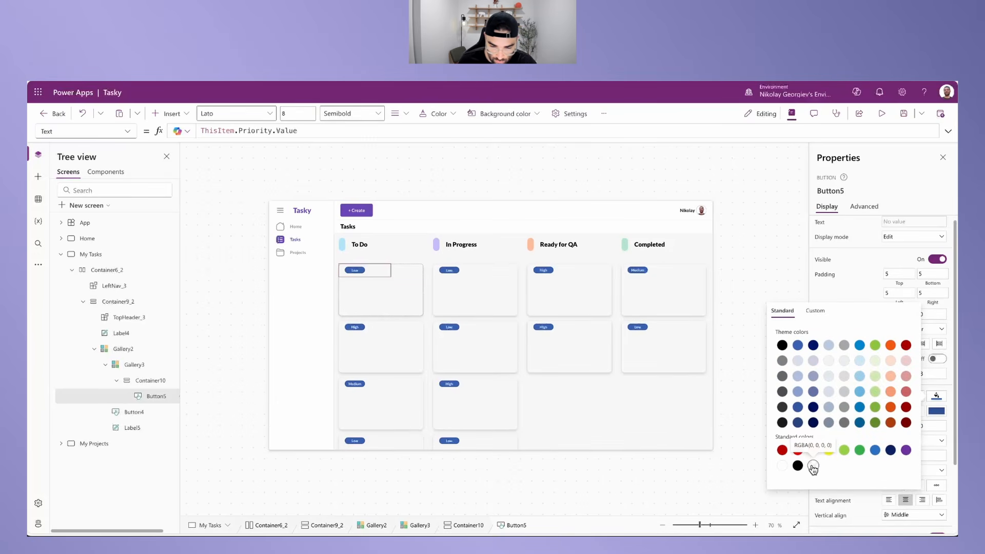
left_click(814, 467)
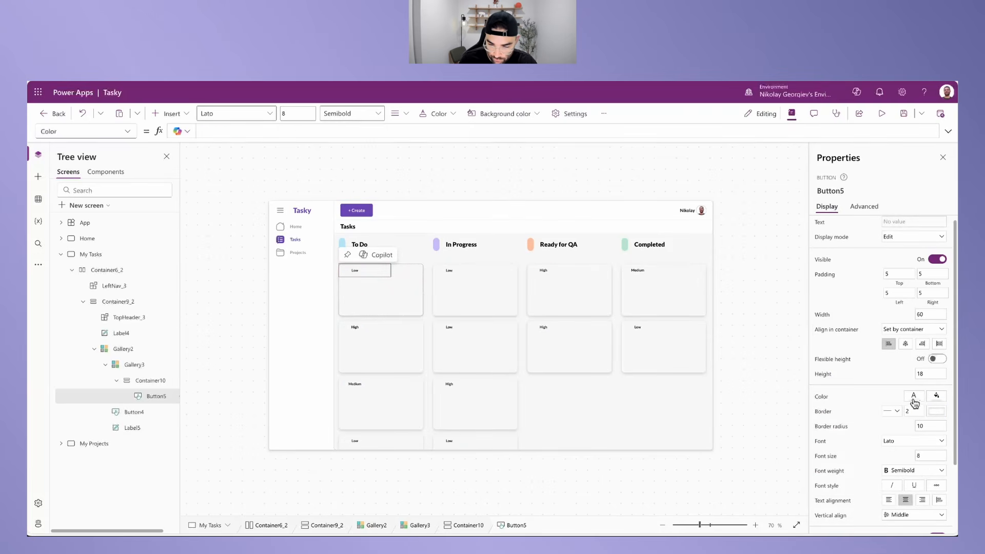
left_click(913, 398)
left_click(221, 132)
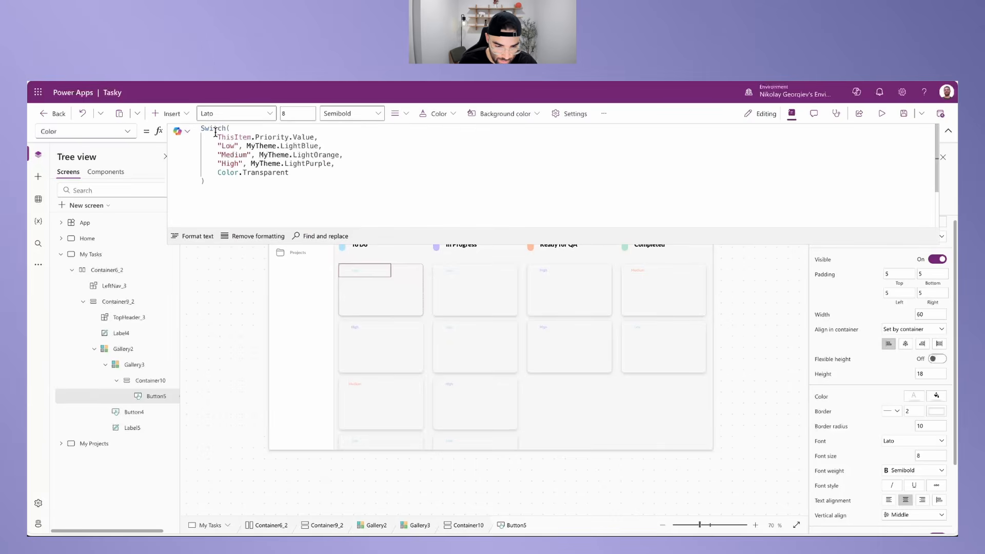
left_click_drag(234, 137, 325, 163)
double_click(314, 155)
left_click_drag(231, 174, 267, 173)
left_click(291, 174)
left_click(948, 131)
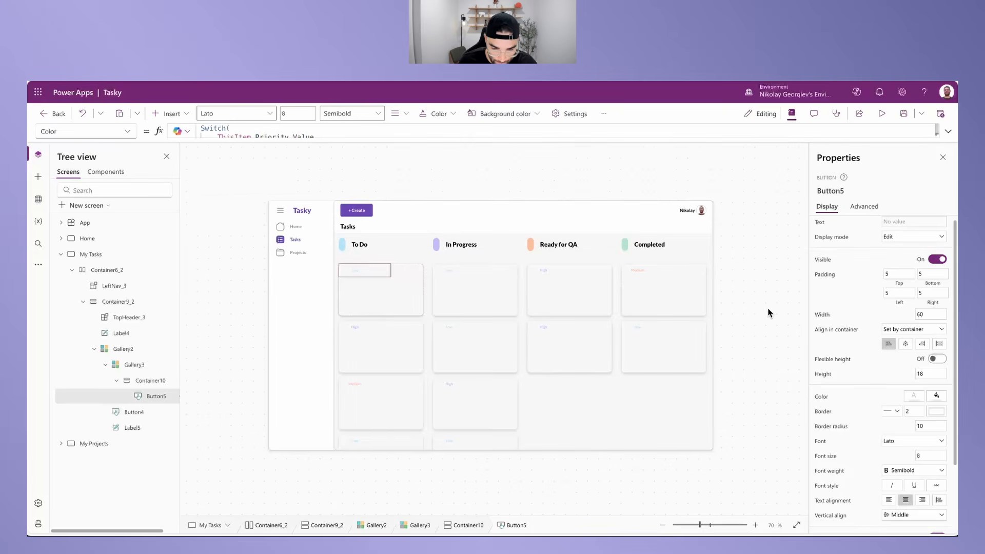
Step: Set the priority button's border color formula to Self.Color
left_click(936, 413)
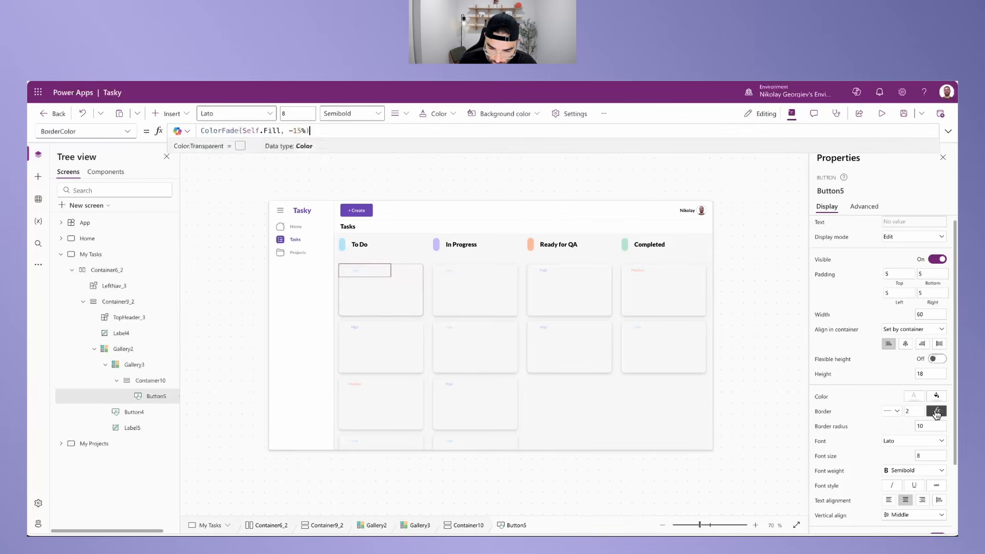
left_click_drag(311, 130, 179, 128)
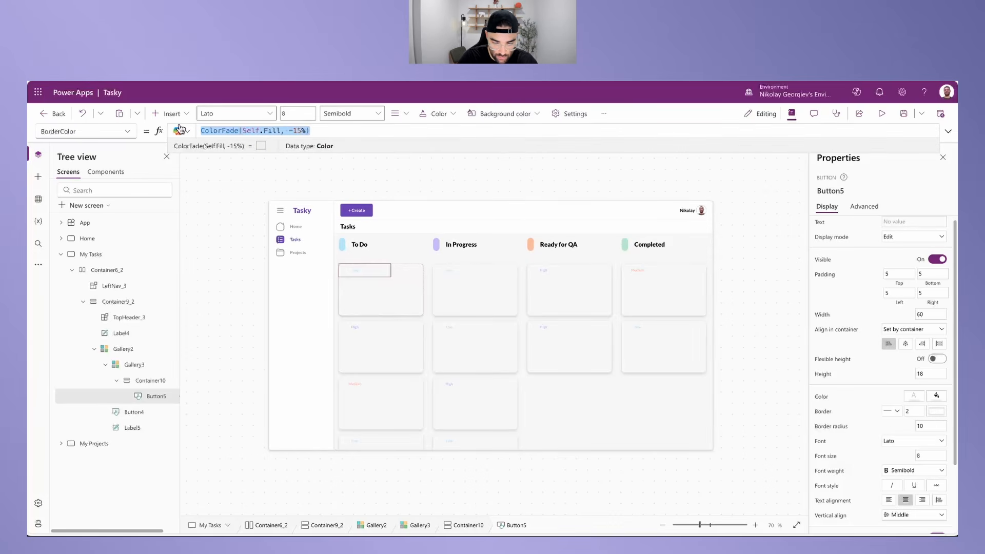
type("Self.Color")
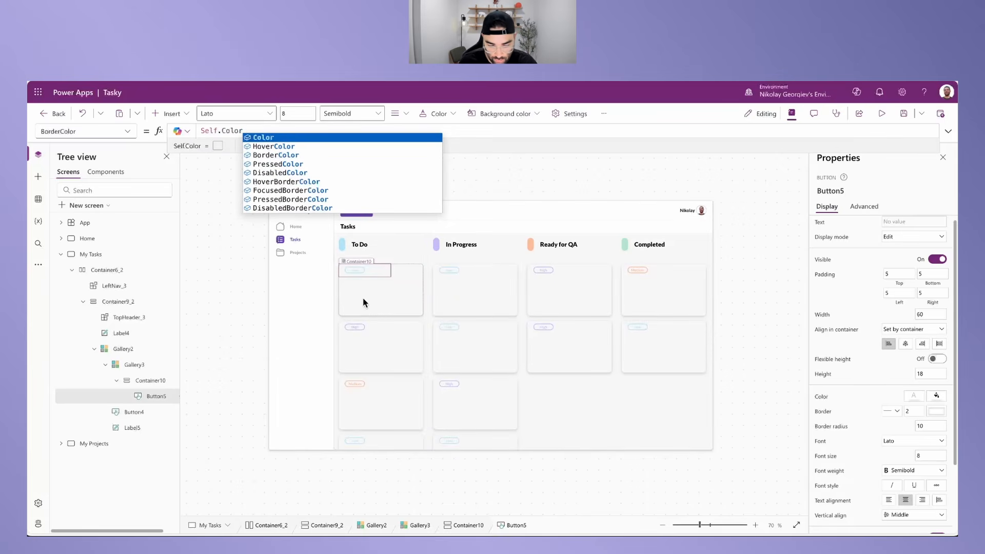
Step: Set the fill color of the task card container in the nested gallery to white
left_click(391, 306)
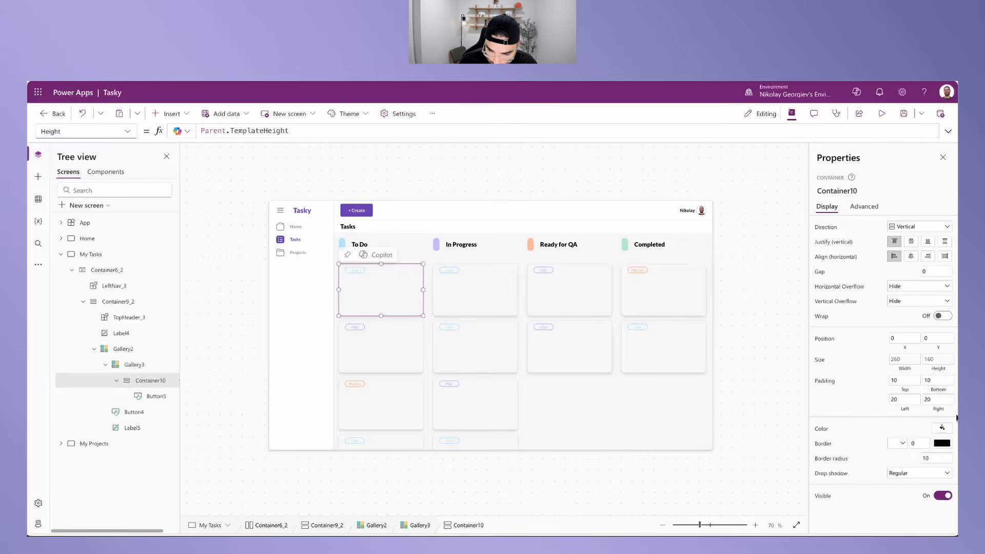
left_click(947, 430)
left_click(789, 500)
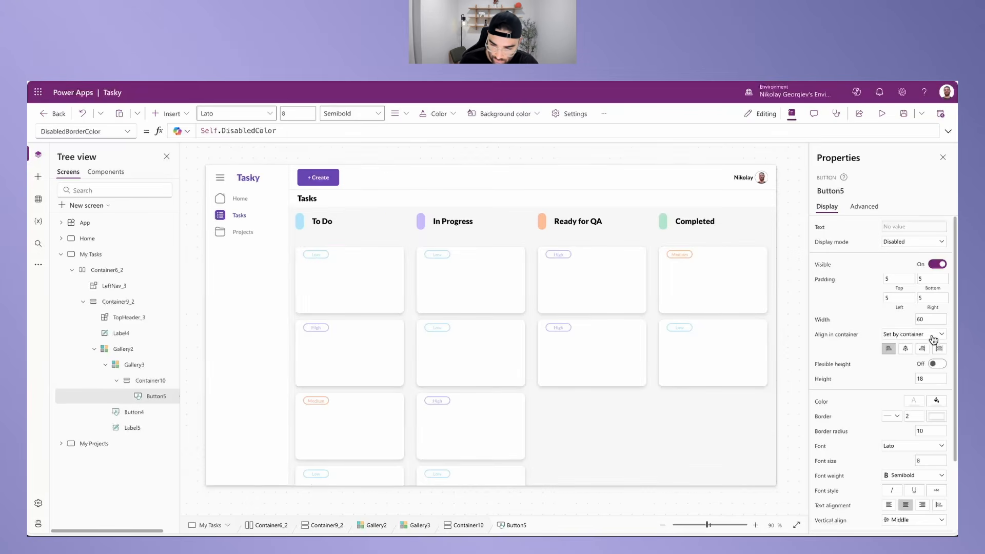
Step: Set the priority button's top, left and right padding to 0, bottom padding to 1, and border radius to 5
scroll(911, 467, "down", 1)
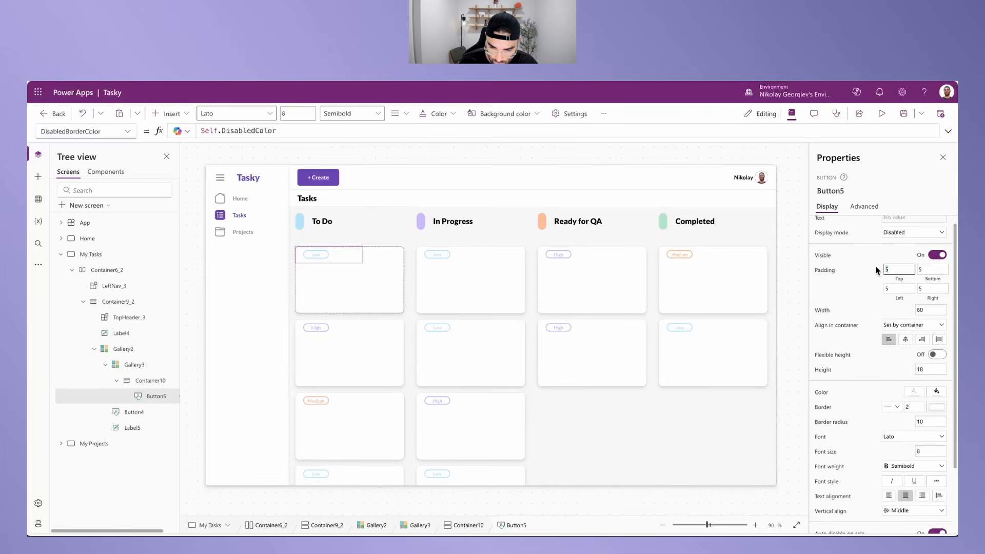
key("Tab")
type("0")
key("Tab")
type("0")
key("Tab")
left_click_drag(939, 271, 883, 269)
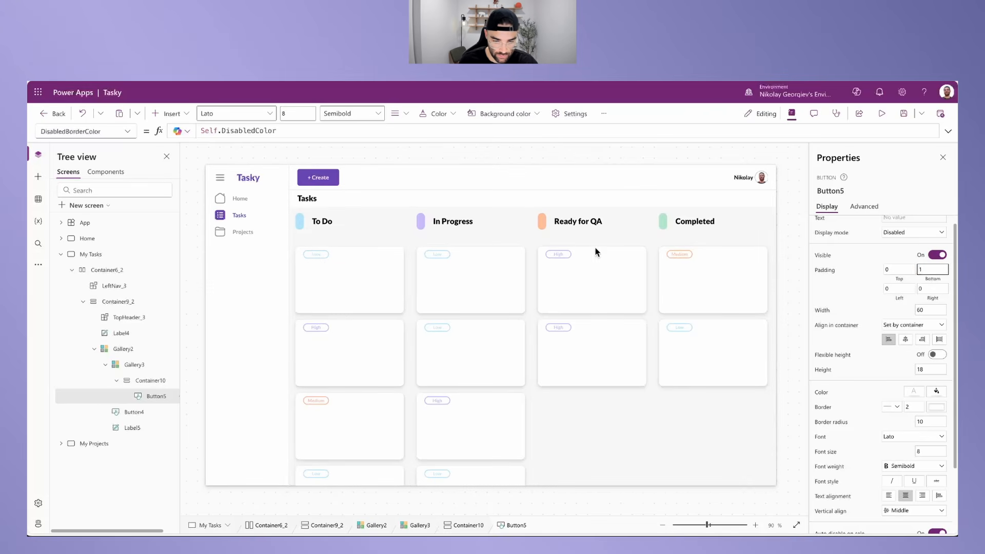
type("1")
left_click_drag(934, 421, 891, 418)
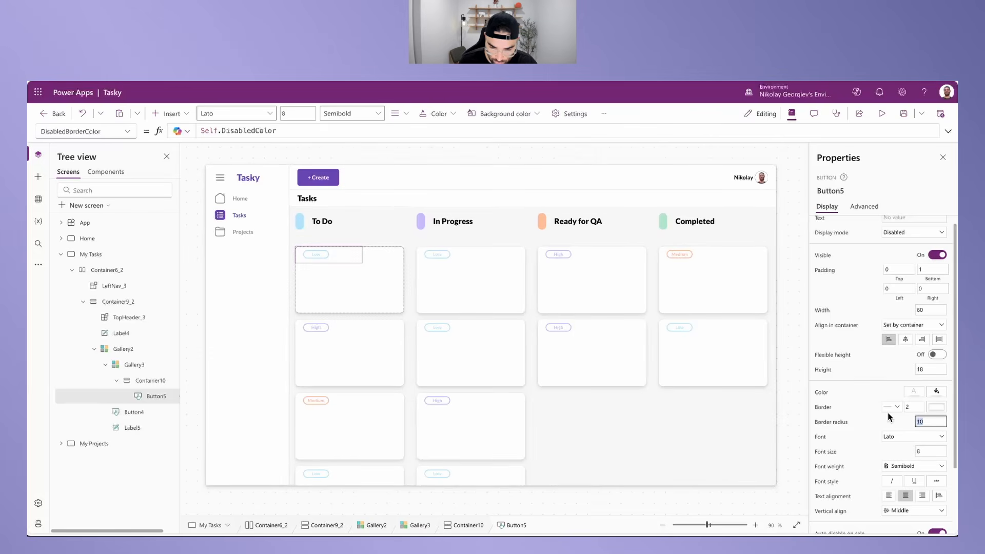
type("5")
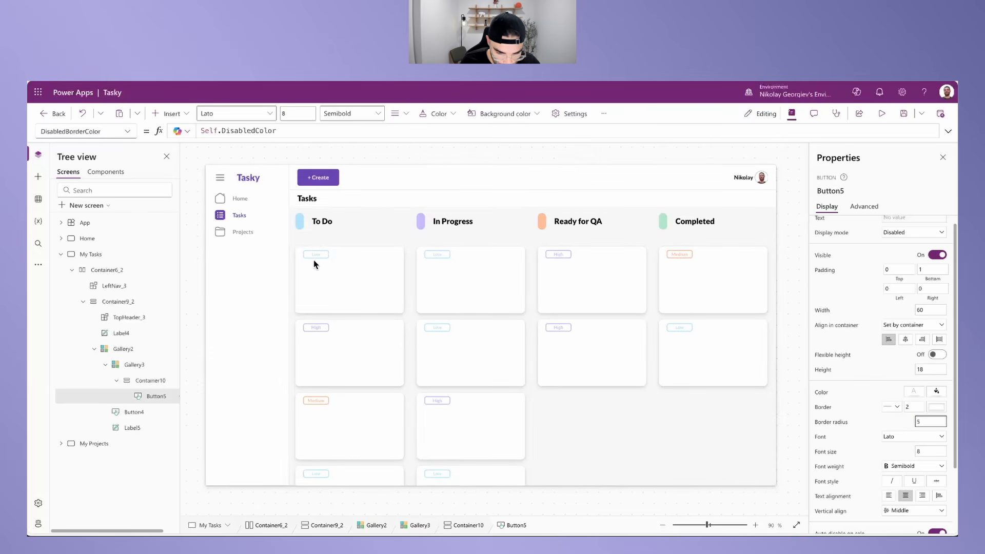
Step: Insert a text label below the priority button in the card and set its text to ThisItem.Title
left_click(170, 114)
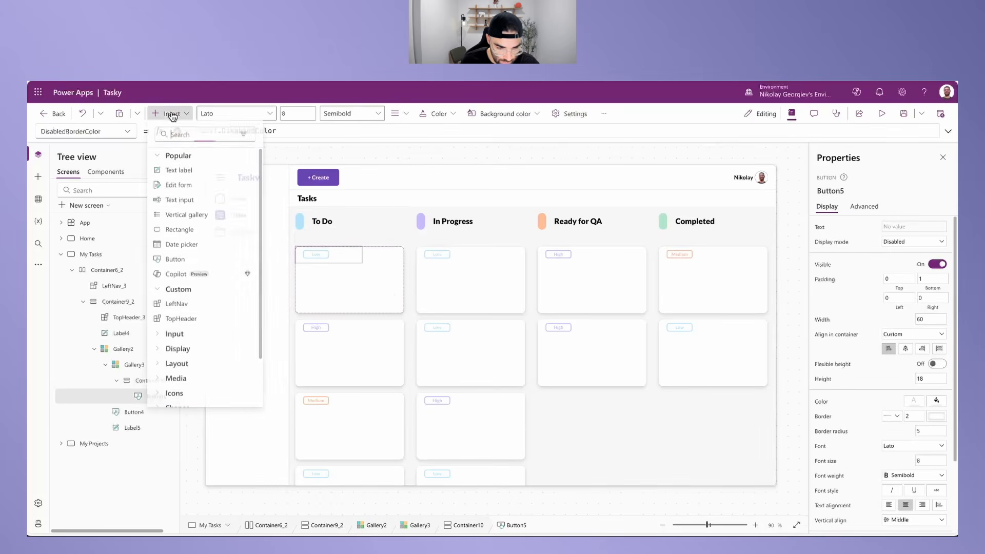
left_click(177, 171)
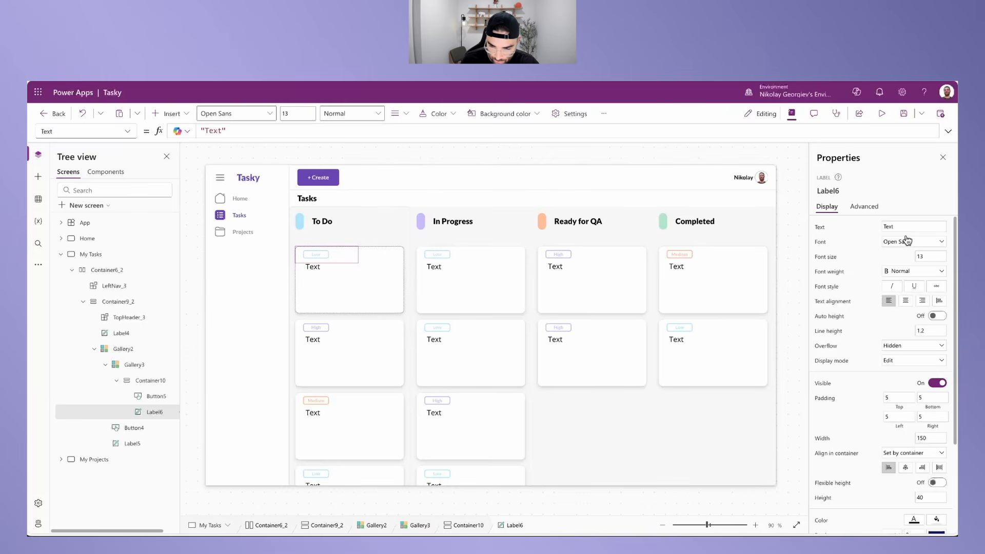
left_click(826, 231)
left_click_drag(233, 129, 187, 128)
type("ThisIt")
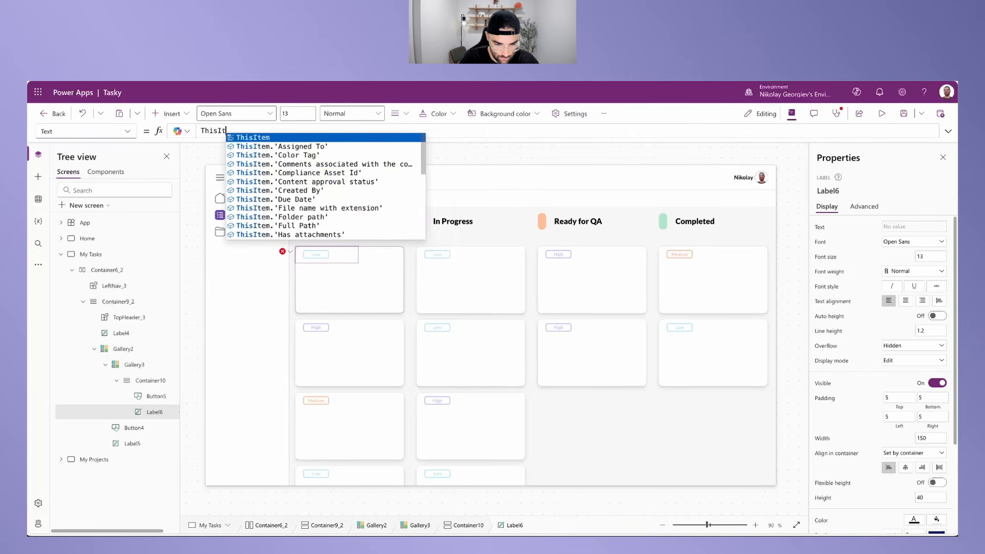
type("em.Title")
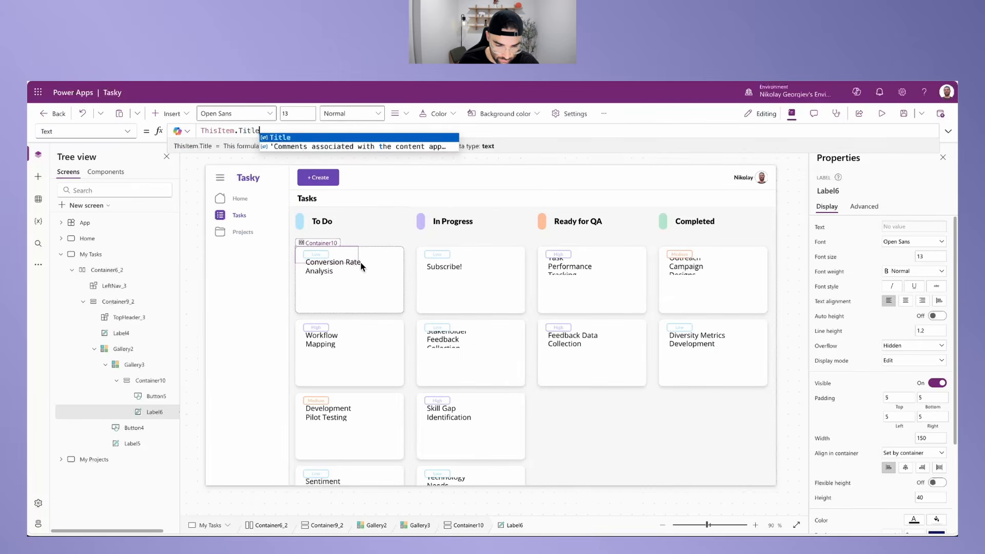
Step: Format the task title label in Lato Black at size 12 and set its height to 30
left_click(910, 243)
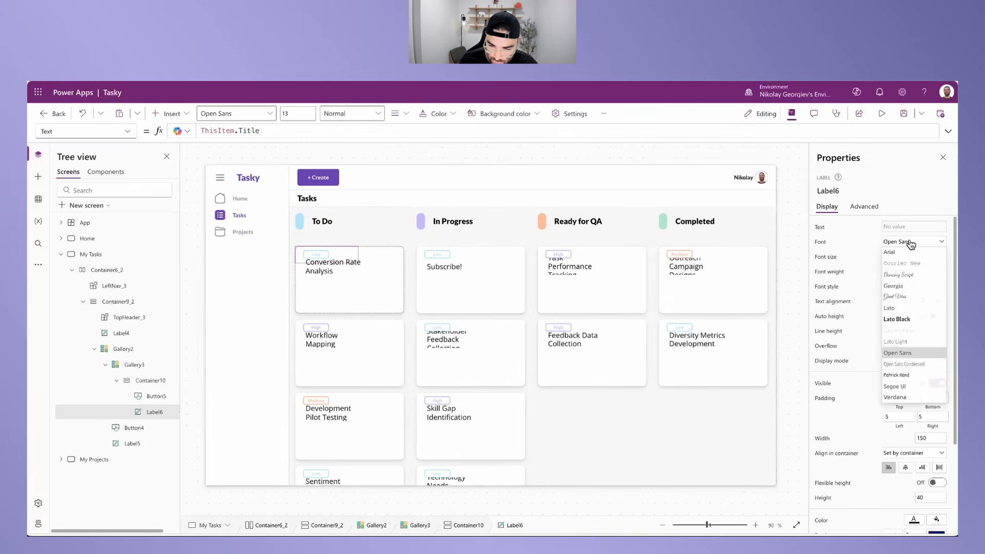
left_click(906, 318)
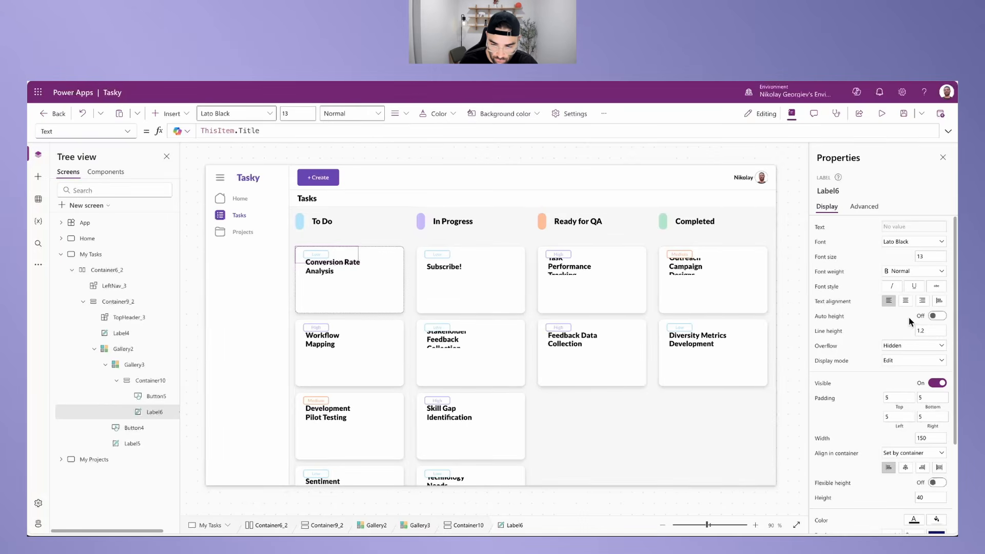
left_click(933, 256)
key("BackSpace")
type("2")
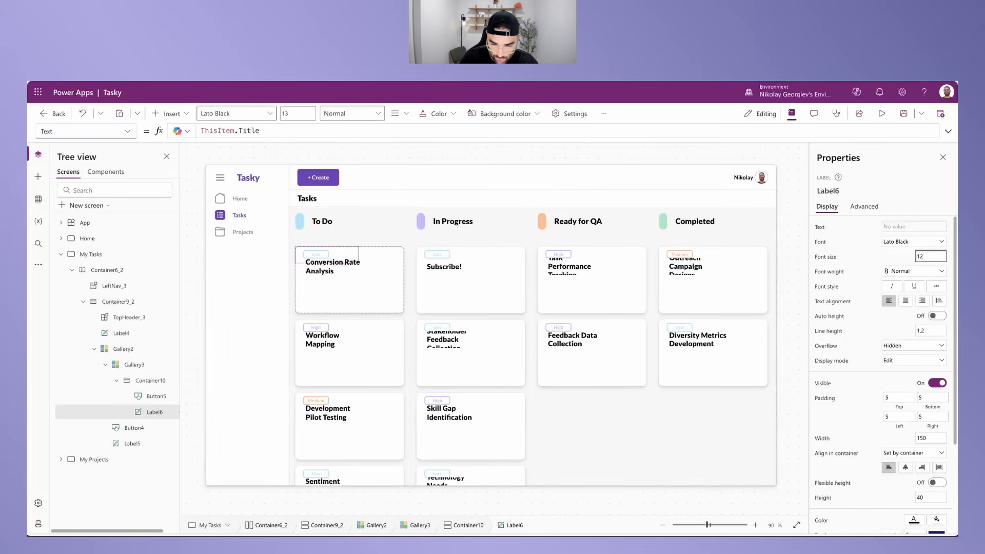
left_click(921, 498)
key("BackSpace")
type("3")
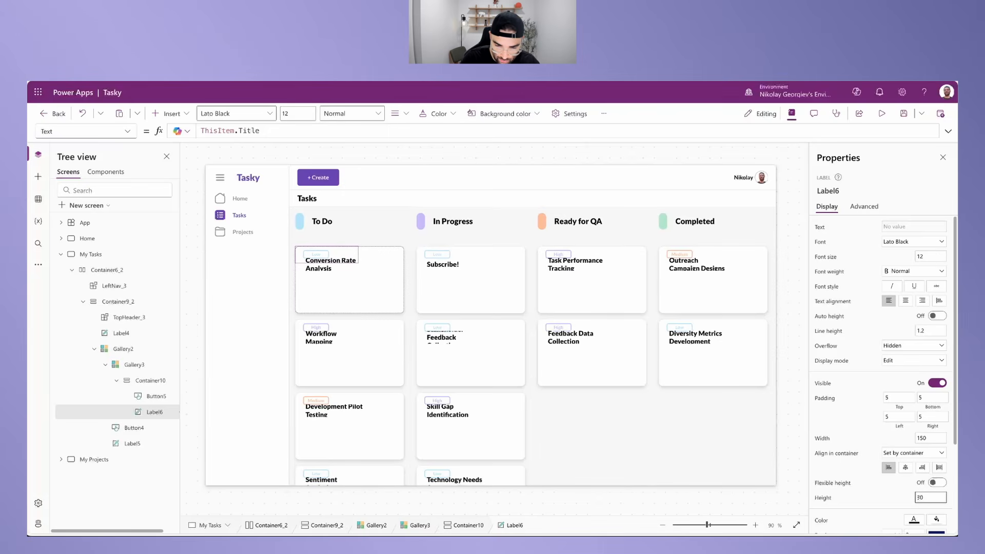
Step: Stretch the title label across the card container with a minimum width of 0 and turn off its text wrapping
scroll(924, 487, "down", 1)
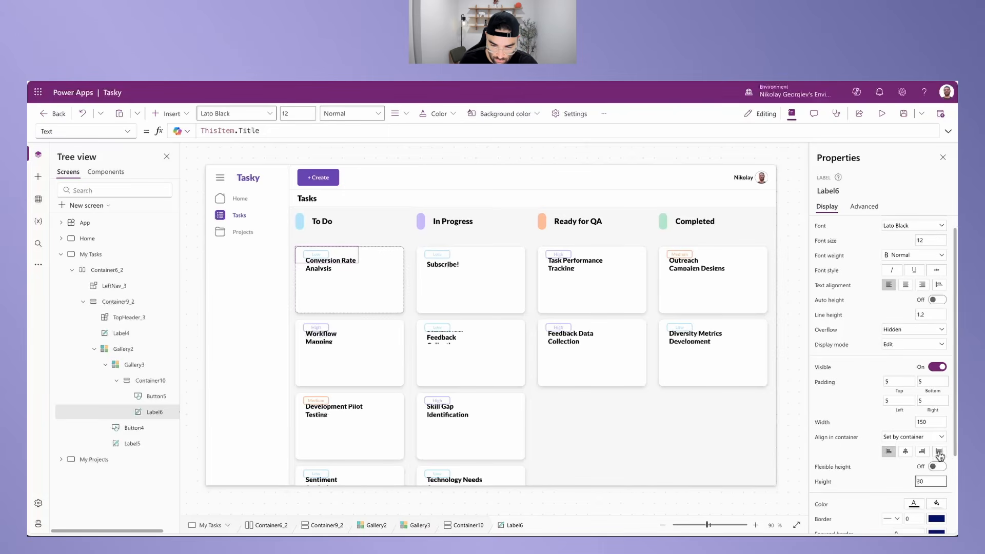
left_click(939, 452)
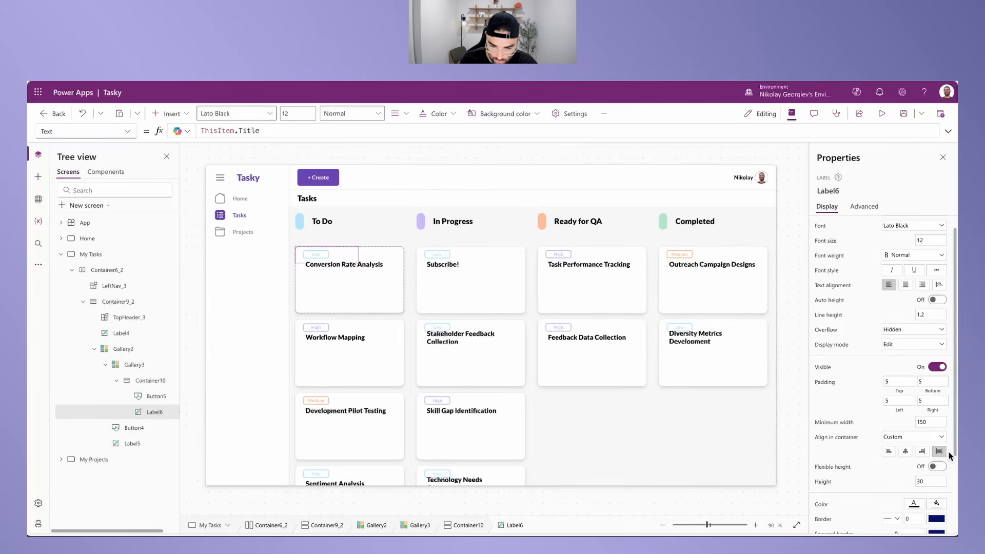
scroll(916, 480, "down", 2)
left_click(937, 495)
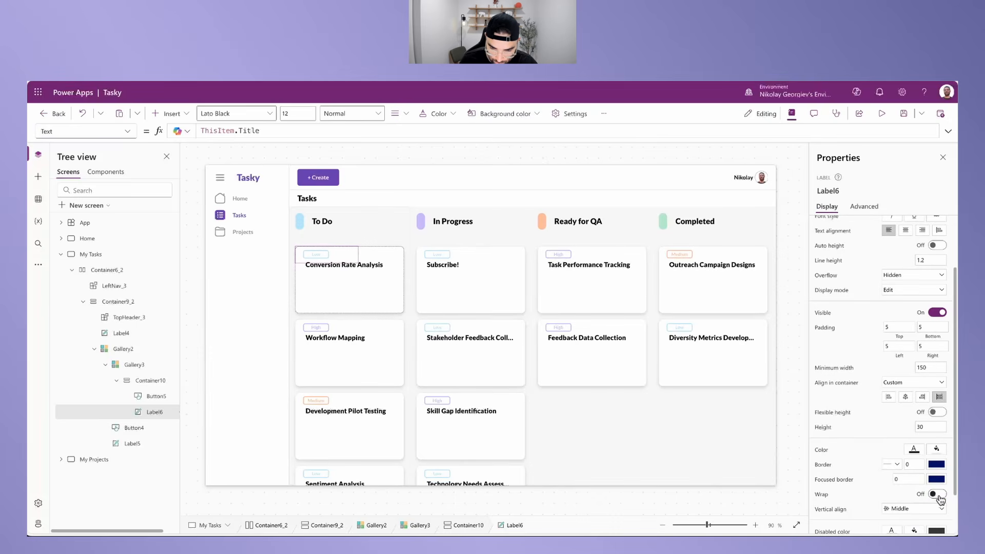
double_click(930, 367)
type("0")
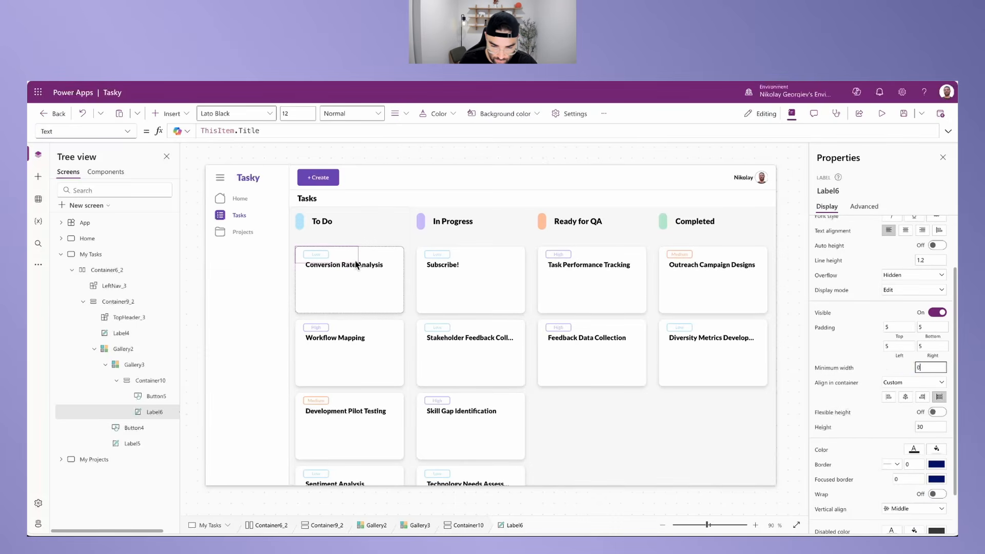
Step: Insert another text label below the task title in the card and set its text to ThisItem.Description
left_click(314, 293)
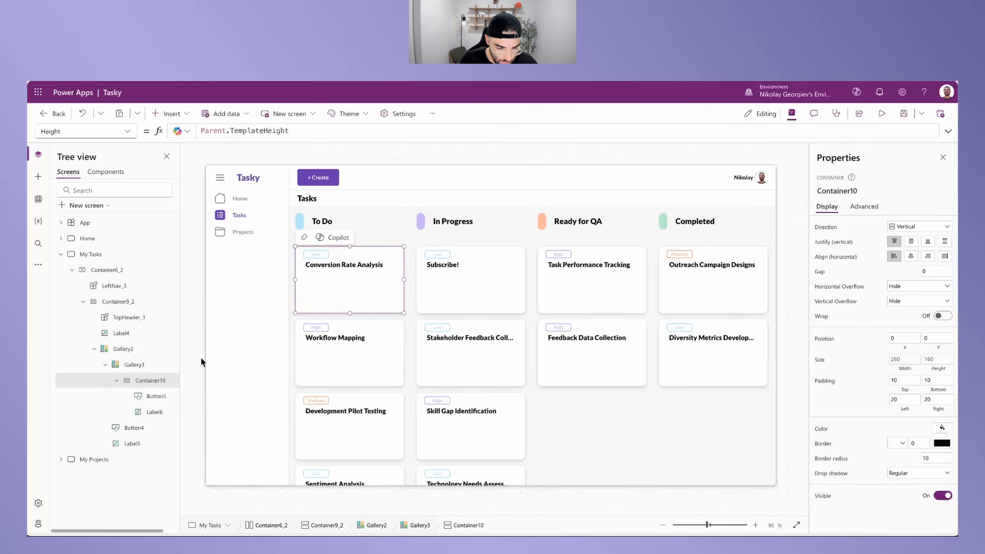
left_click(154, 412)
left_click(170, 114)
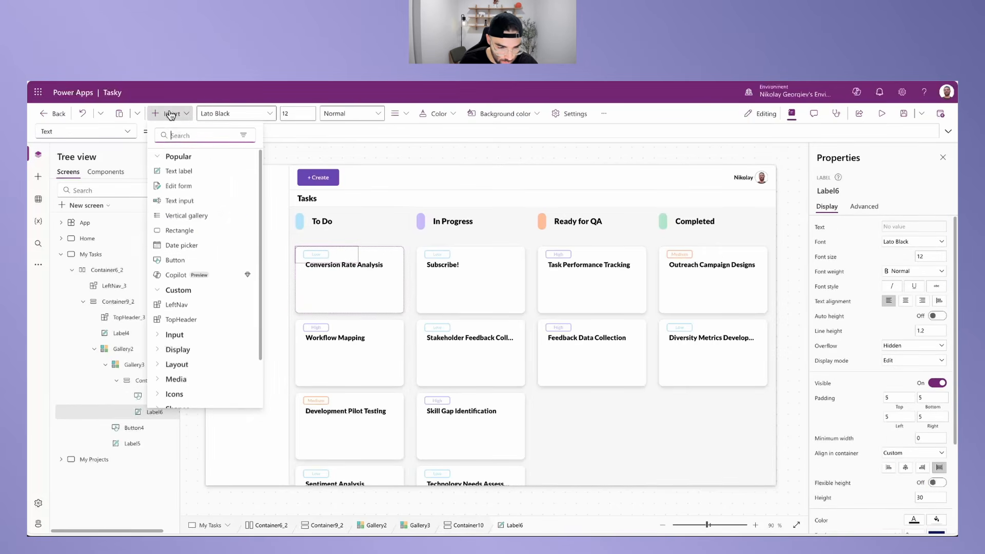
left_click(203, 170)
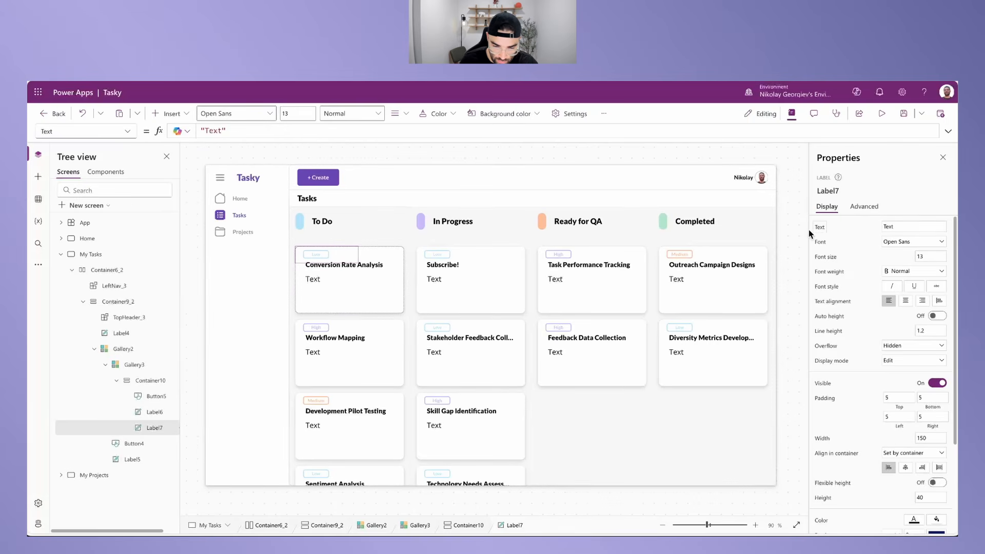
left_click(825, 230)
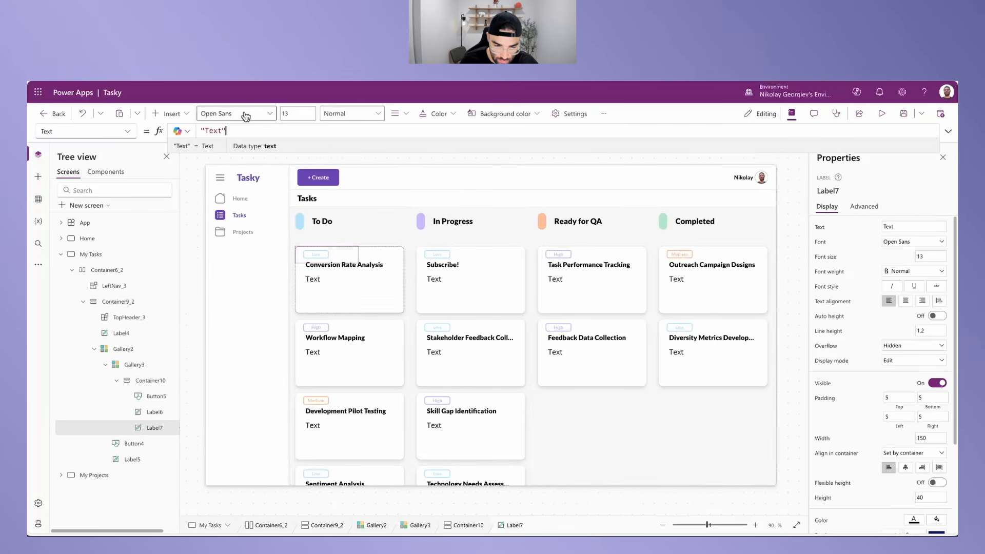
left_click_drag(233, 130, 155, 127)
type("This")
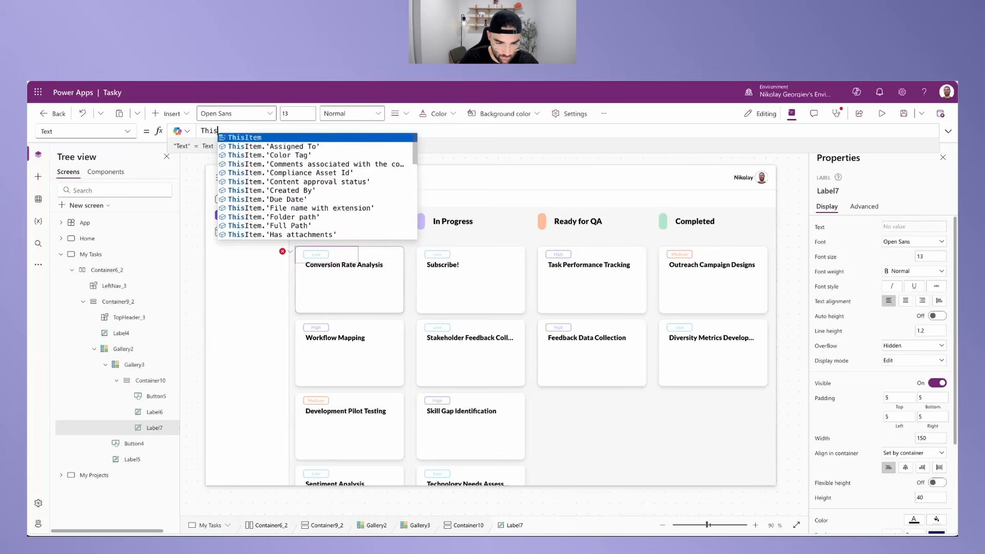
type("Item.Description")
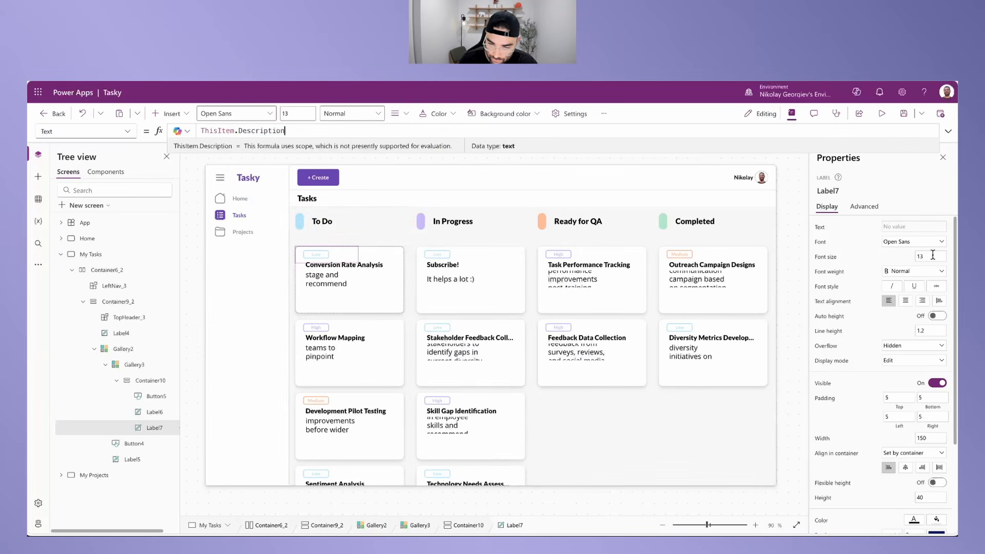
Step: Format the description label in Lato at size 8 and set its vertical alignment to Top
left_click(911, 241)
left_click(896, 306)
key("Tab")
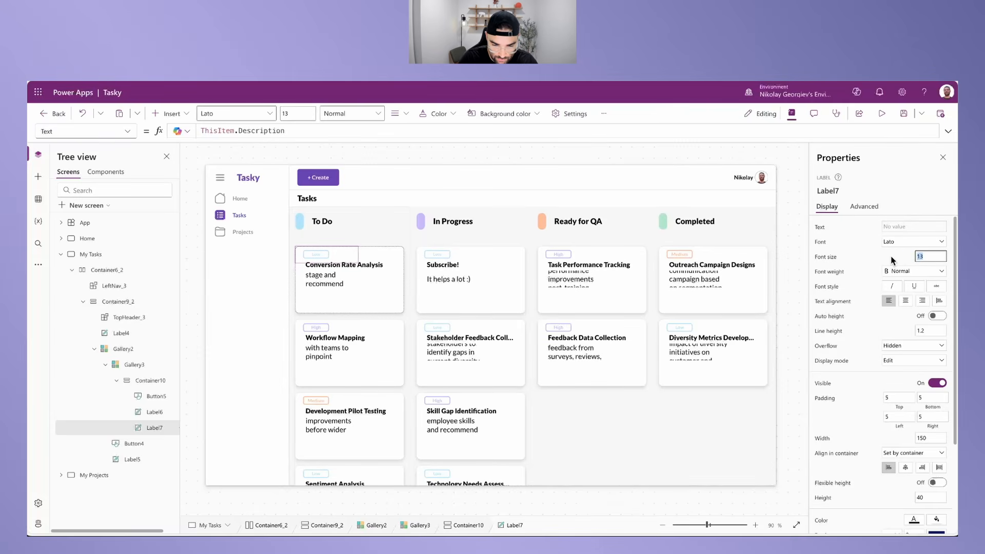
type("8")
key("Return")
scroll(883, 359, "down", 3)
left_click(913, 457)
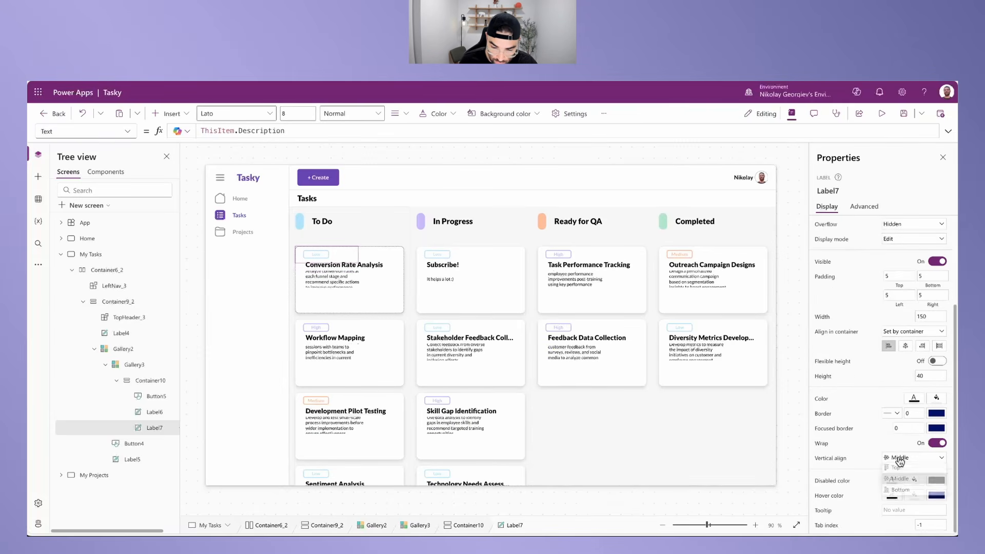
left_click(906, 470)
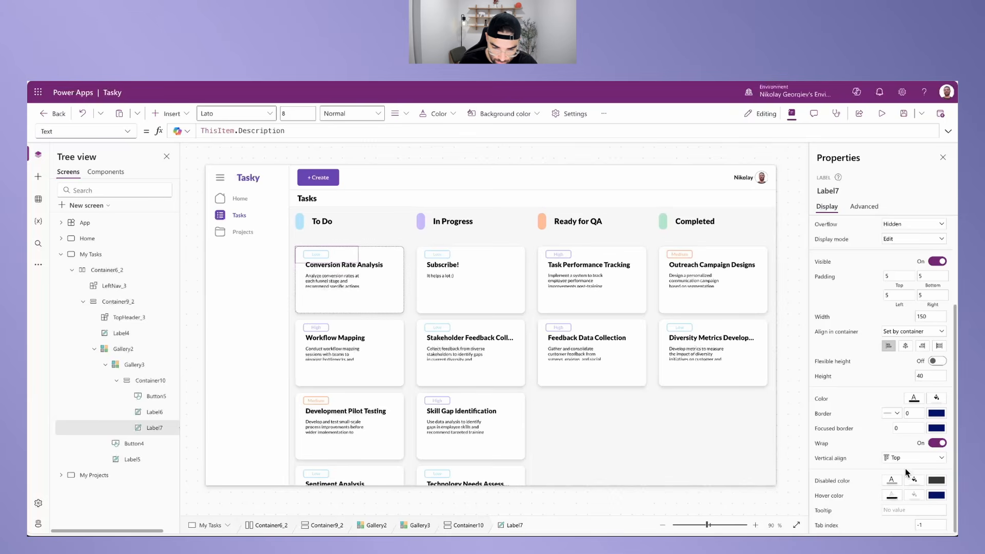
Step: Stretch the description label across the card container with a minimum width of 0 and set its height to 50
left_click(940, 345)
left_click(932, 317)
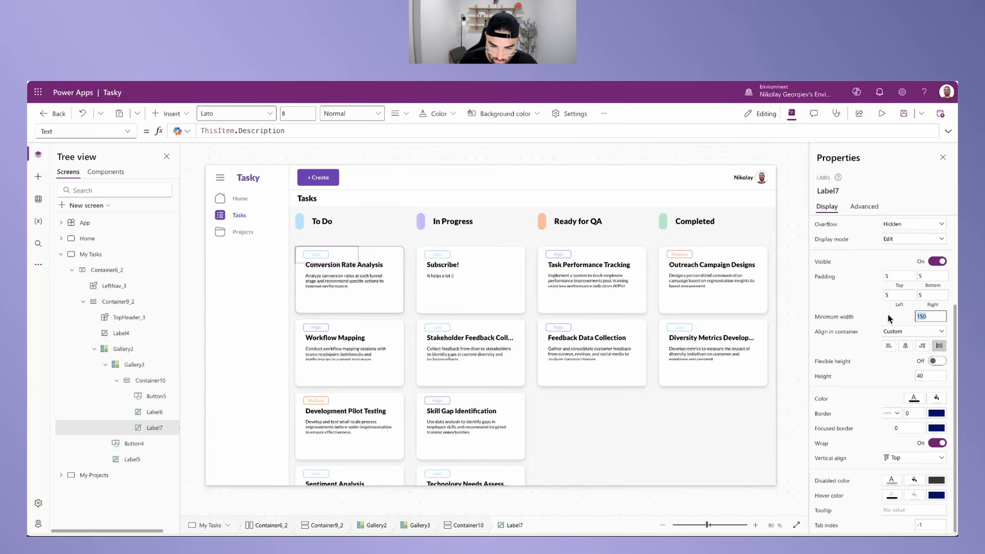
type("0")
left_click(929, 375)
type("50")
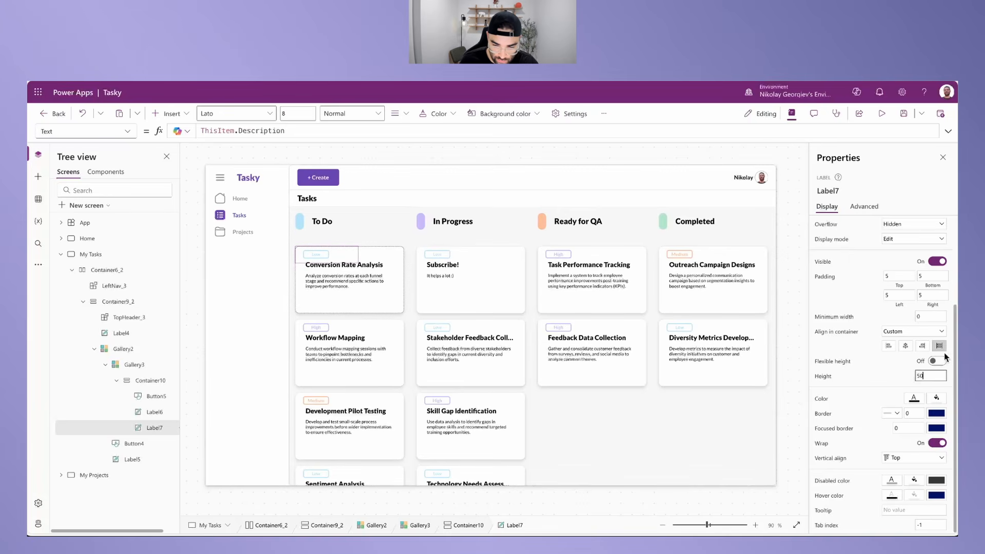
Step: Set the description label's text color to the formula MyTheme.Gray
left_click(824, 400)
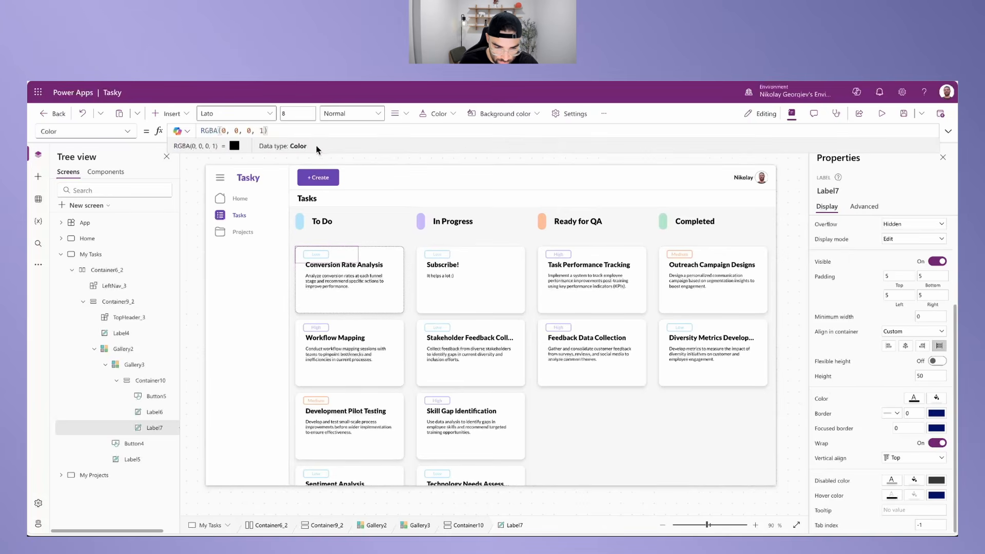
key("ctrl+a")
type("My")
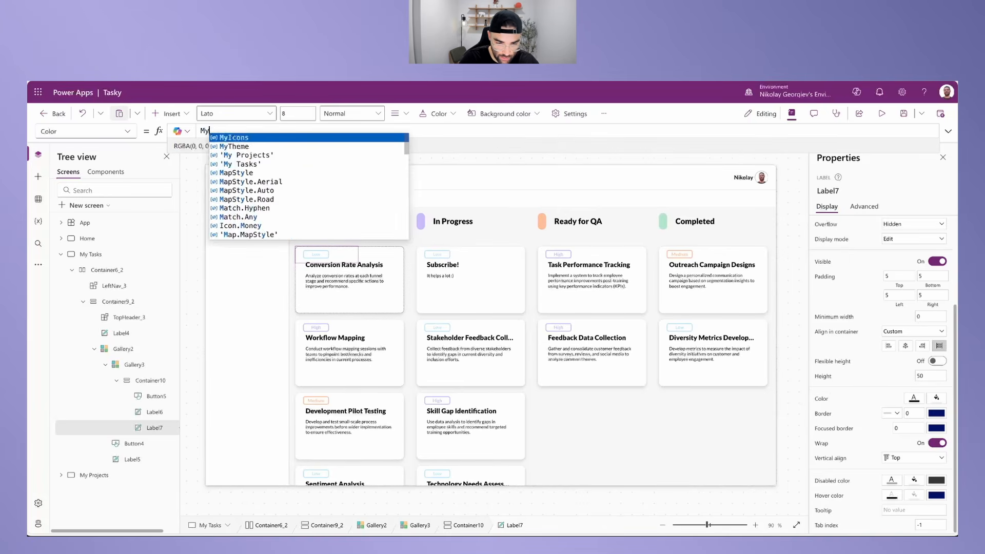
type("Theme.LightGray")
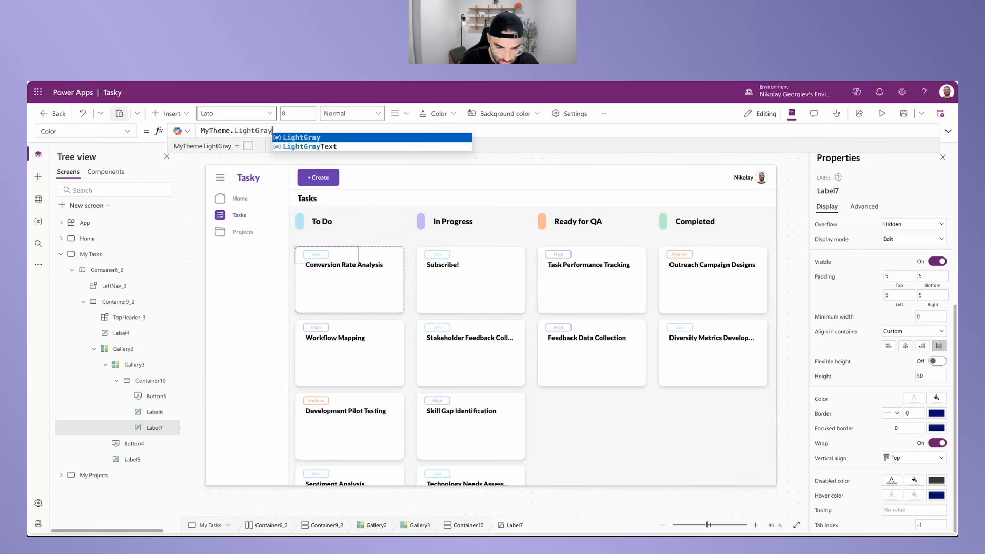
key("BackSpace")
key("BackSpace")
key("BackSpace")
key("BackSpace")
key("BackSpace")
key("BackSpace")
key("BackSpace")
key("BackSpace")
key("BackSpace")
type("Gray")
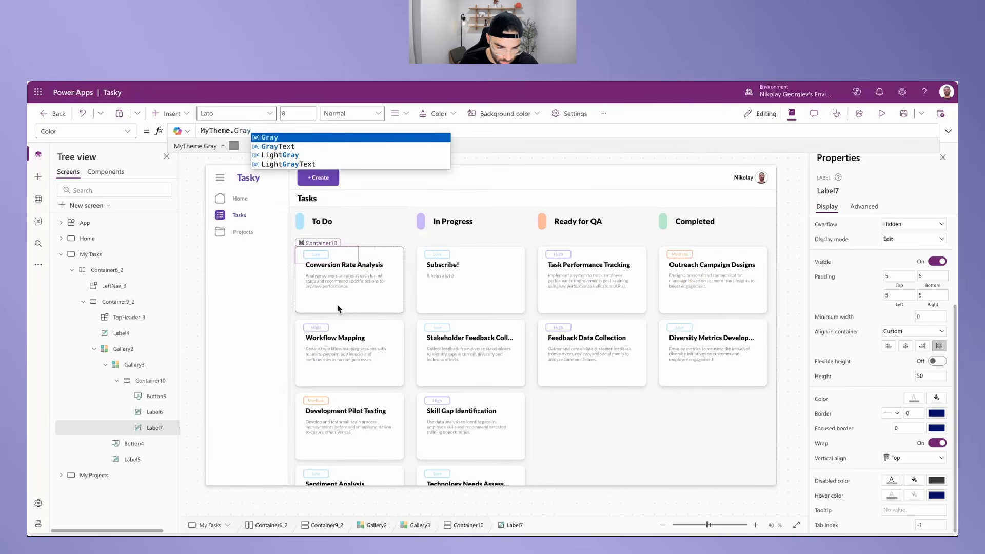
Step: Insert a text label below the description with the text formula Text(ThisItem.'Start Date', "mmm d") & " - " & Text(ThisItem.'Due Date', "mmm d")
left_click(143, 428)
left_click(169, 115)
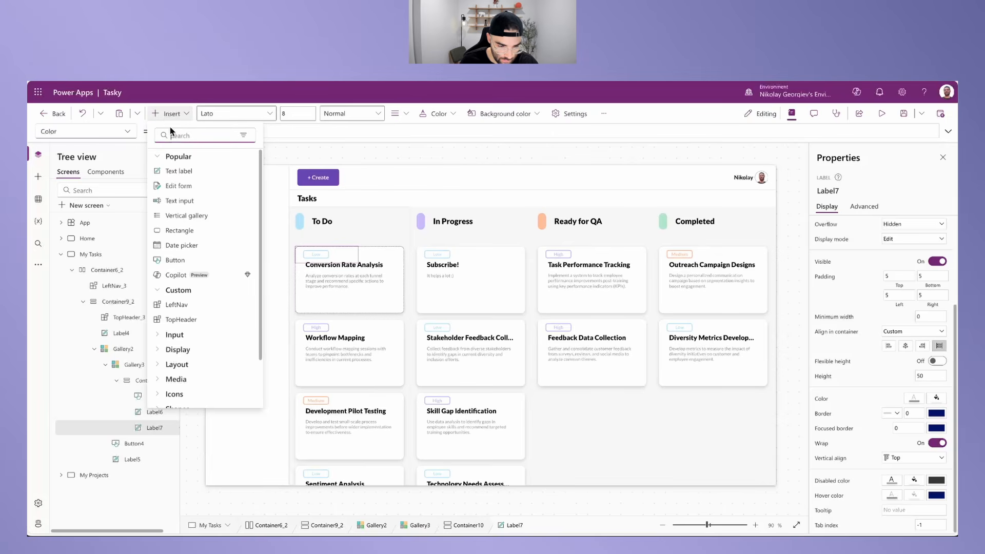
left_click(175, 171)
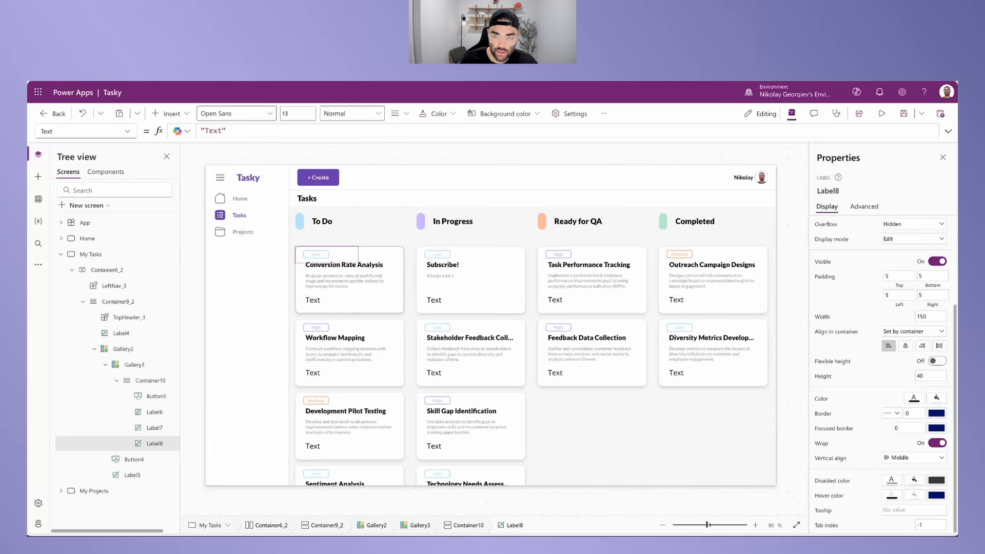
left_click(221, 131)
key("ctrl+a")
type("Text(ThisItem.'Start Date', \"mmm d\") & \" - \" & Text(ThisItem.'Due Date', \"mmm d\")")
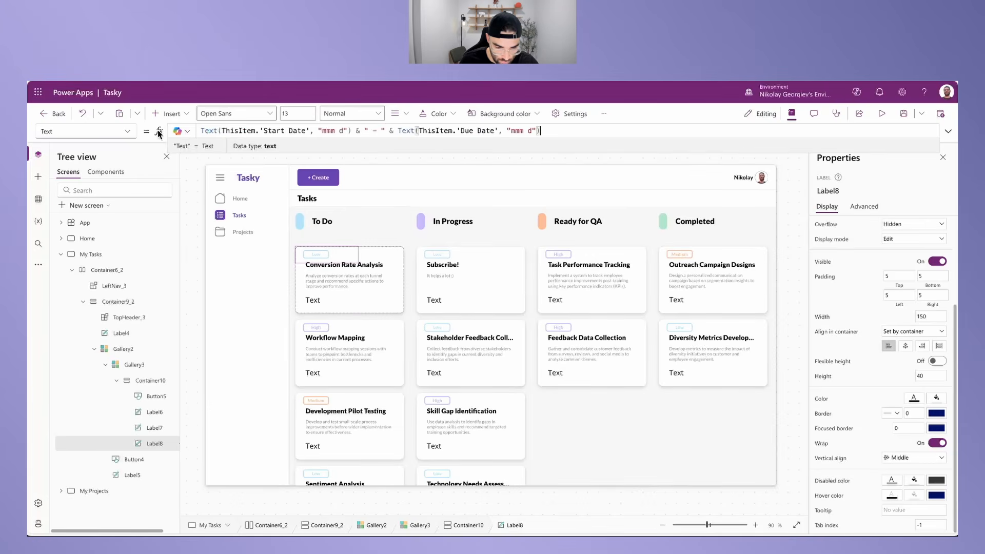
Step: Examine the date label's formula, including the start and due date fields and their month and day format codes
left_click_drag(223, 128, 313, 131)
left_click(210, 130)
key("ctrl+a")
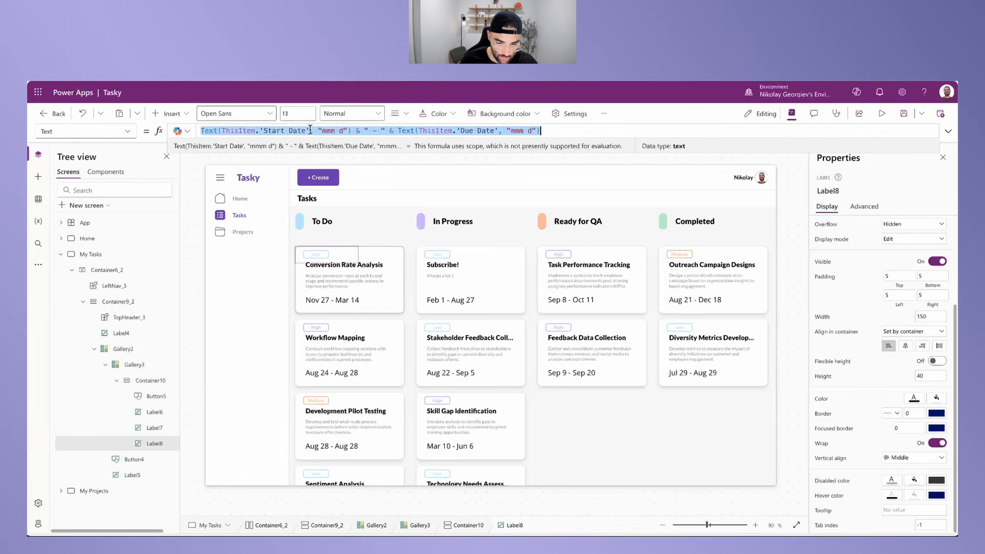
left_click(321, 131)
left_click_drag(323, 131, 336, 131)
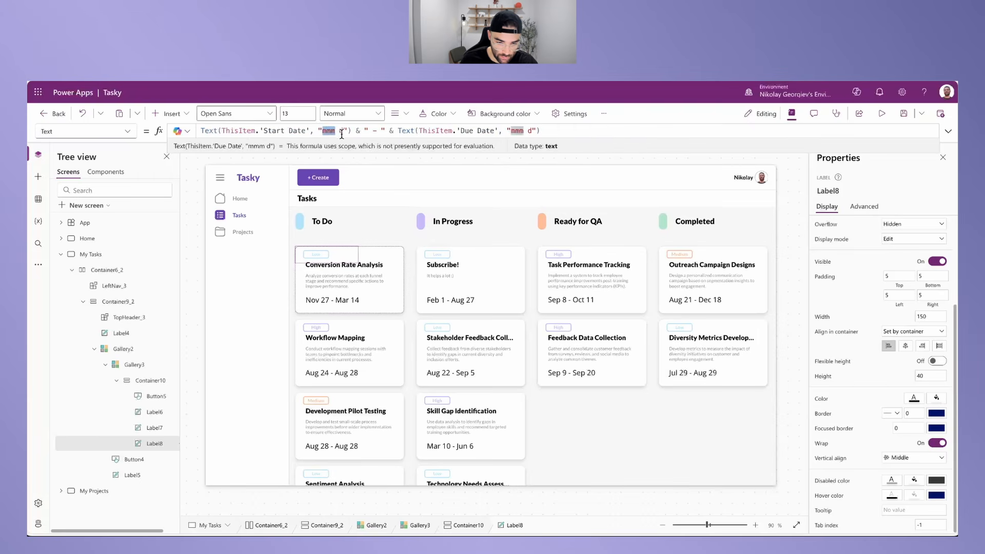
left_click(343, 130)
double_click(342, 130)
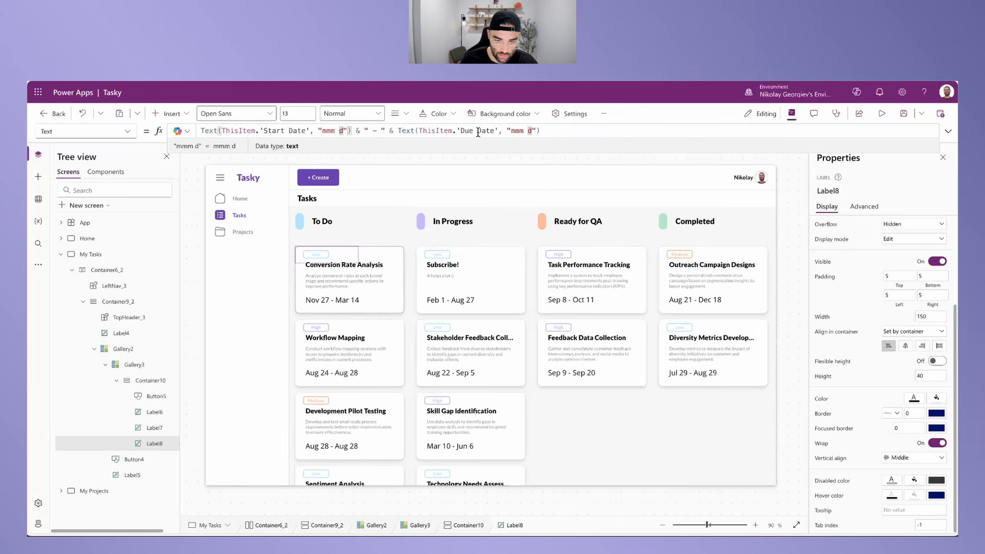
left_click(539, 130)
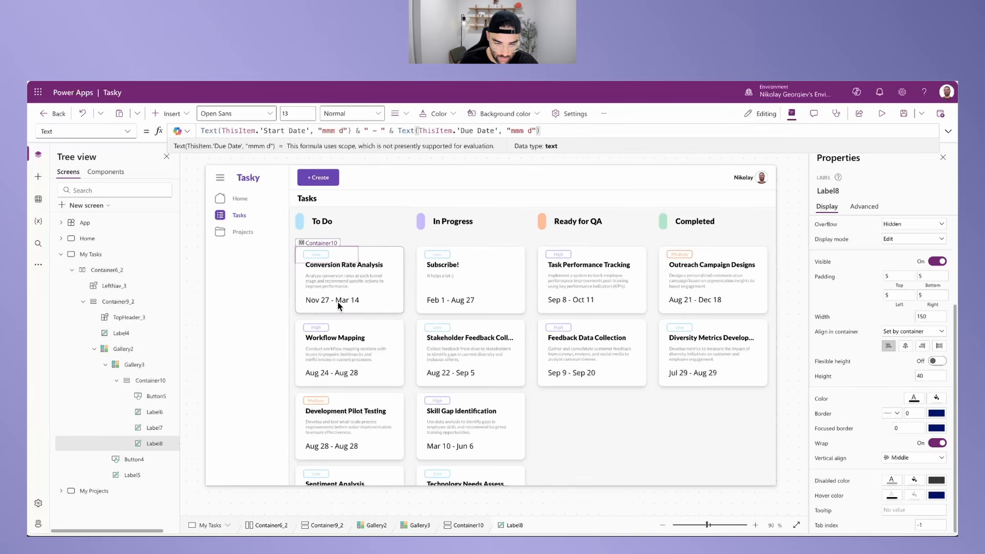
Step: Format the date label in Lato Semibold at size 8 with height 30, and right-align both its text and its placement in the card
scroll(863, 322, "up", 3)
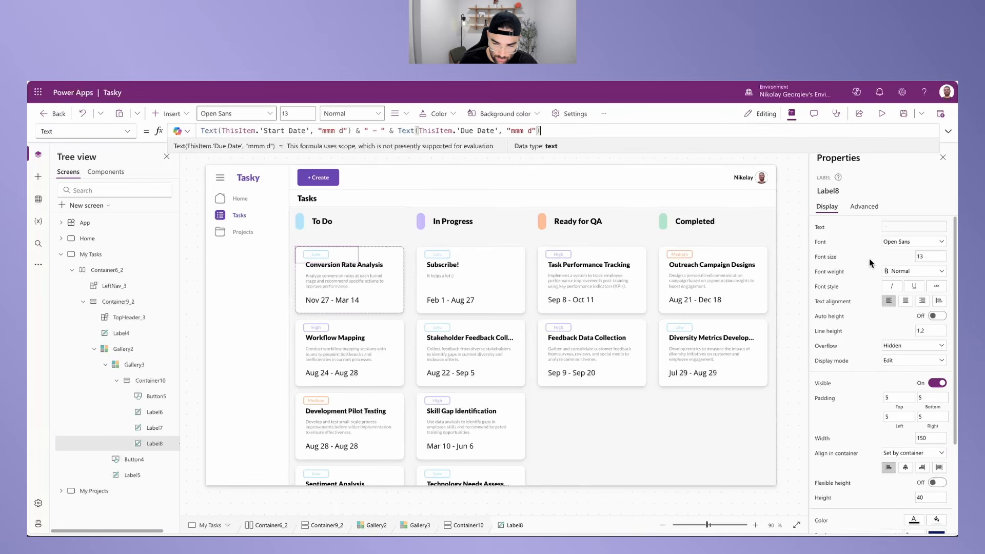
left_click(934, 242)
left_click(904, 307)
key("Tab")
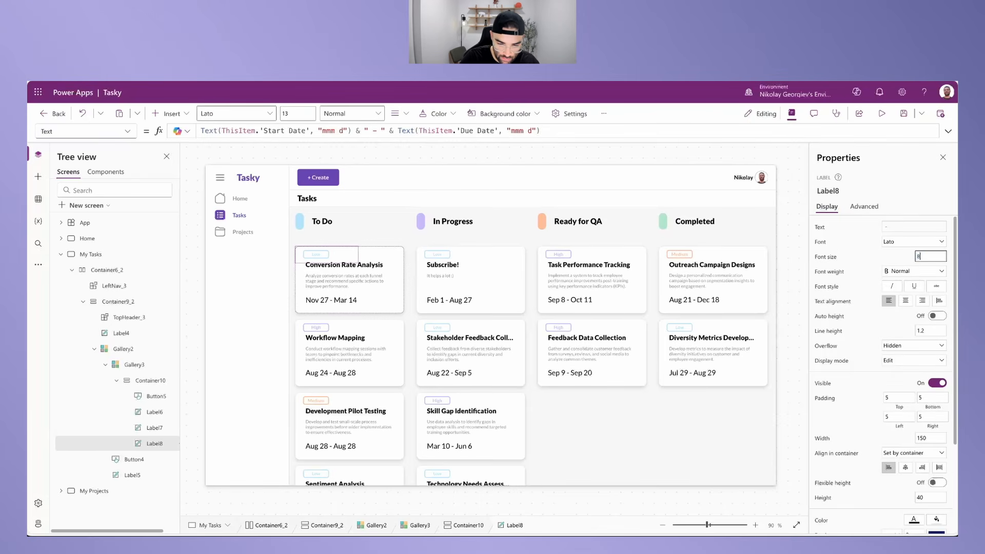
left_click(906, 271)
left_click(902, 298)
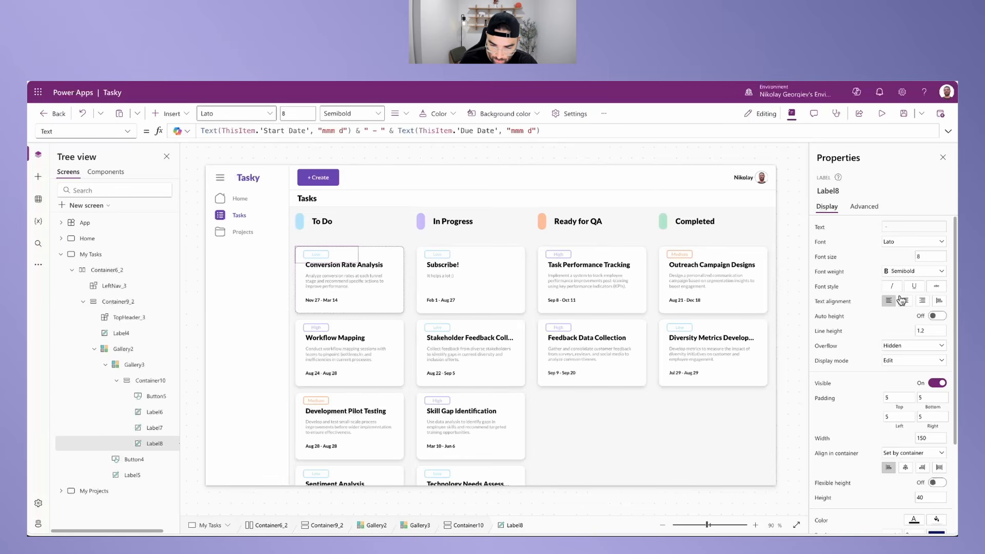
left_click(922, 467)
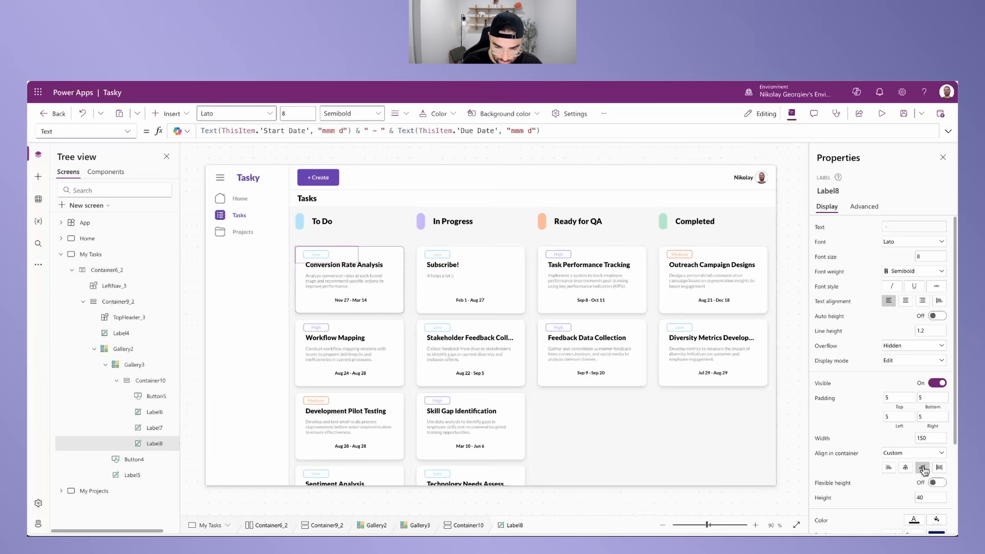
left_click(923, 301)
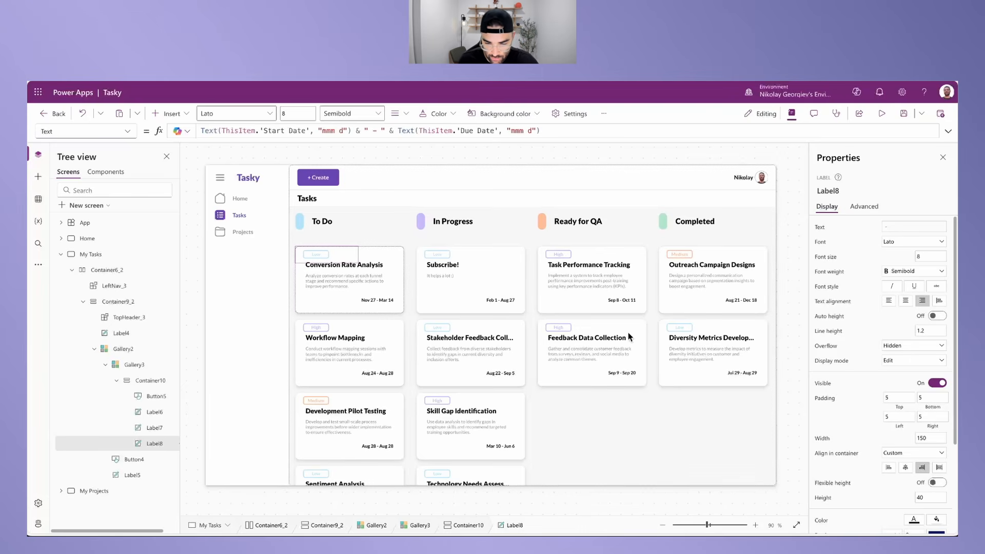
Step: Try flexible height with a minimum height of 0 on the task title label and the date label
left_click(150, 380)
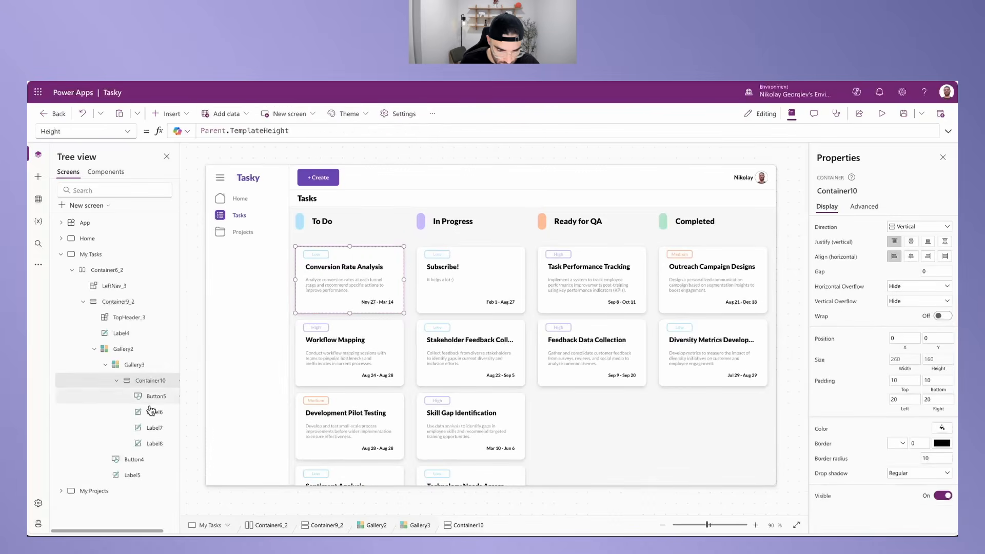
left_click(177, 399)
left_click(154, 428)
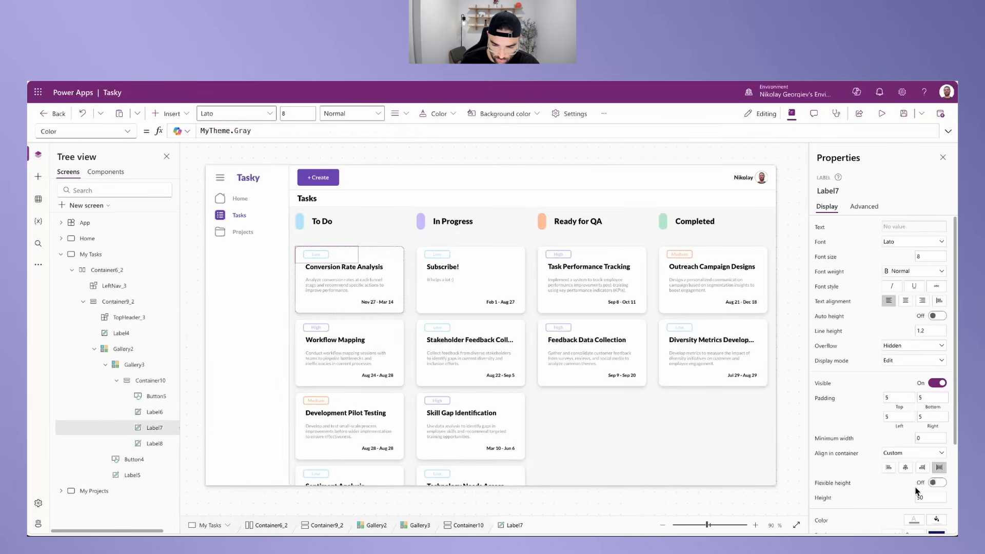
left_click(164, 412)
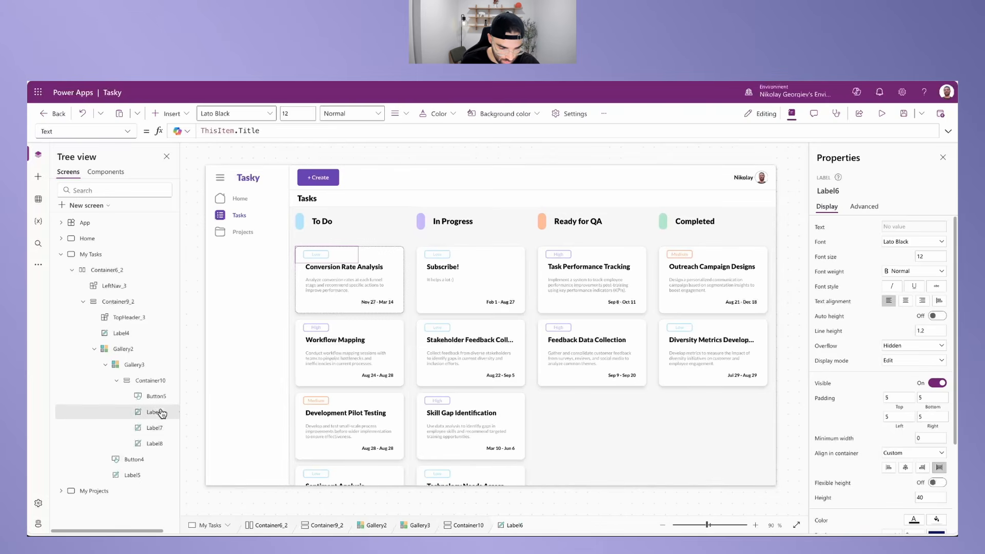
left_click(937, 483)
left_click(930, 512)
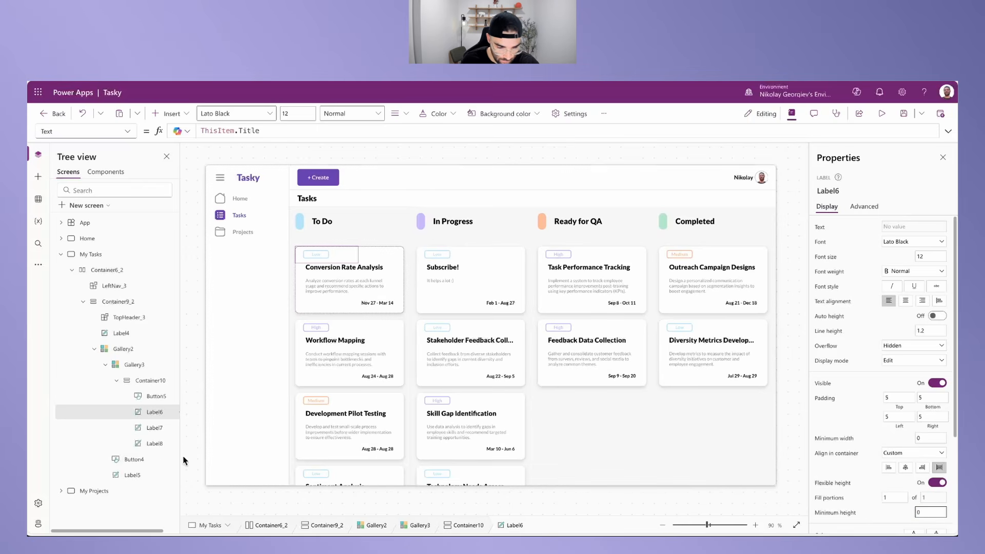
left_click(155, 443)
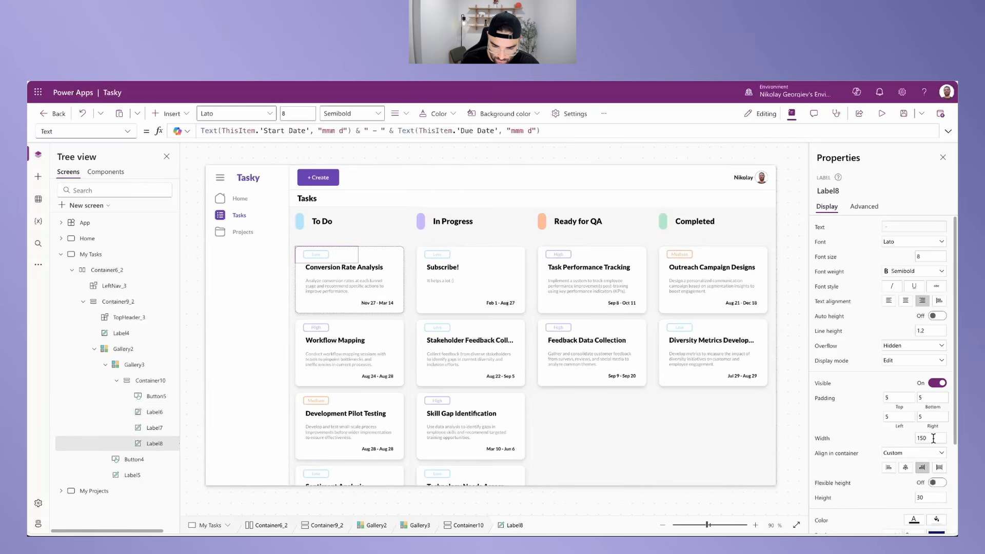
left_click(939, 482)
left_click(930, 512)
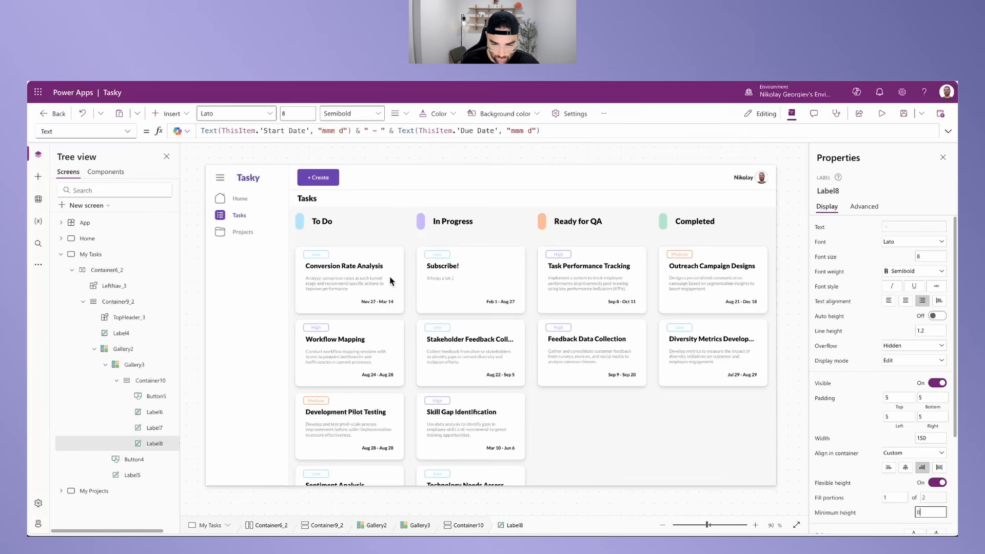
scroll(350, 379, "down", 3)
scroll(352, 382, "up", 3)
scroll(478, 339, "down", 1)
scroll(469, 354, "up", 1)
scroll(318, 344, "down", 1)
scroll(327, 350, "up", 1)
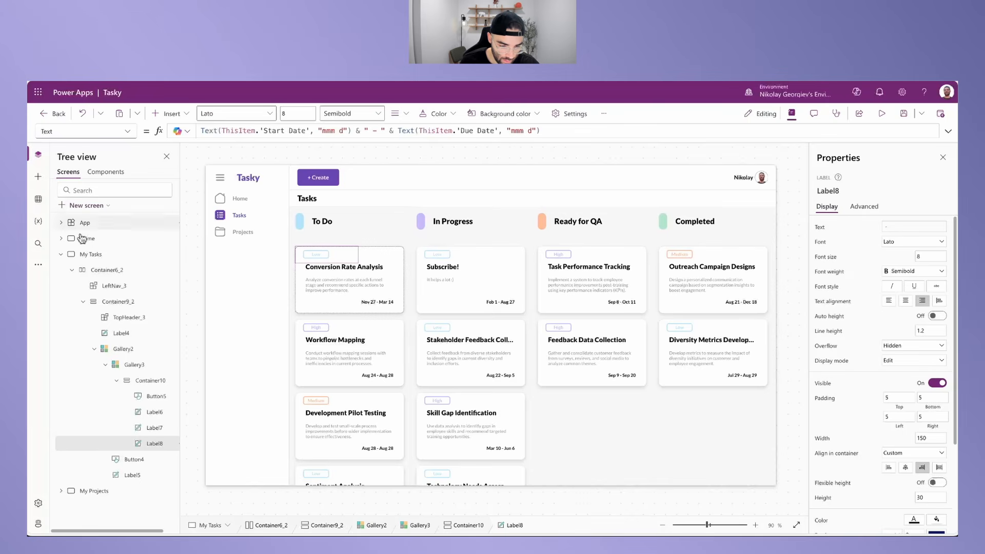
Step: Copy the overlay button from the menu gallery inside the LeftNav component
left_click(108, 175)
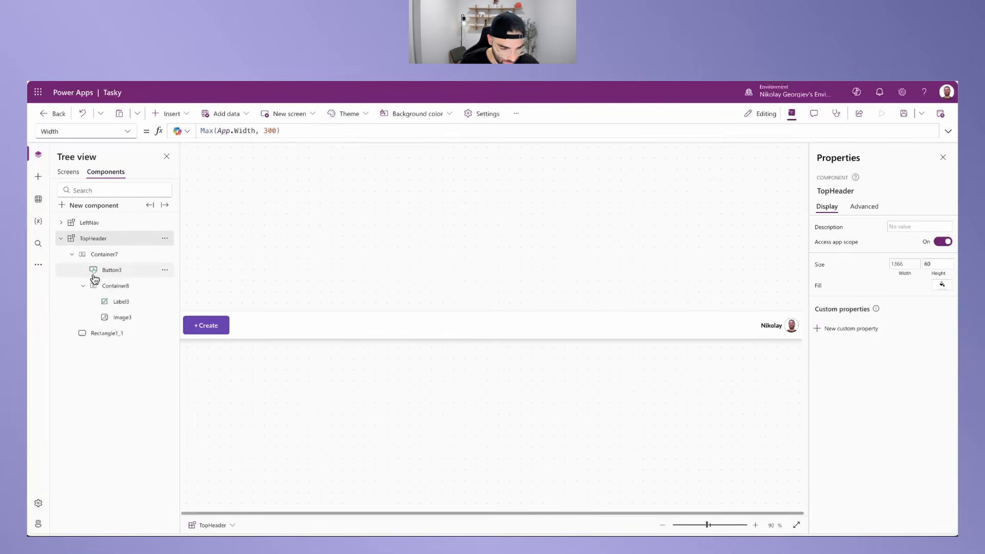
left_click(62, 239)
left_click(62, 225)
left_click(61, 224)
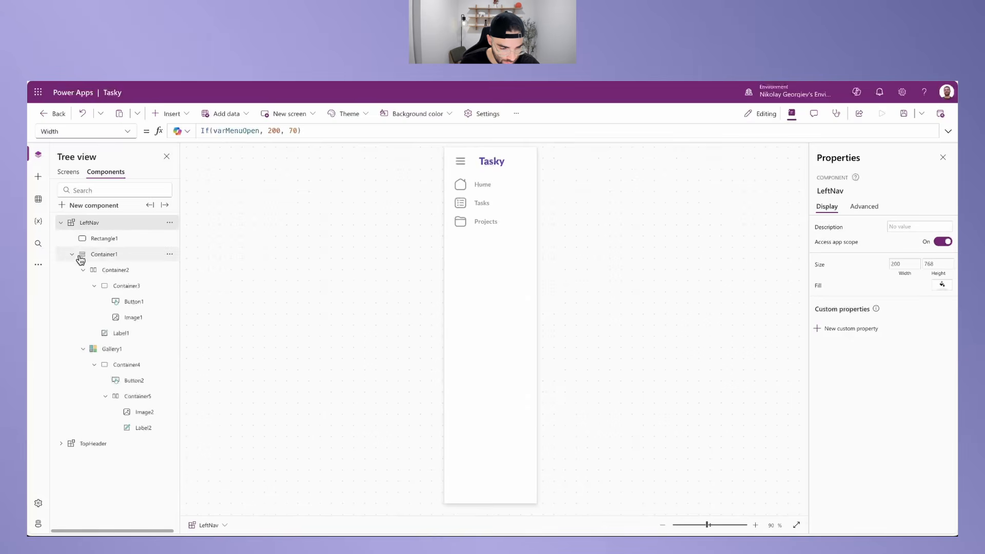
left_click(139, 384)
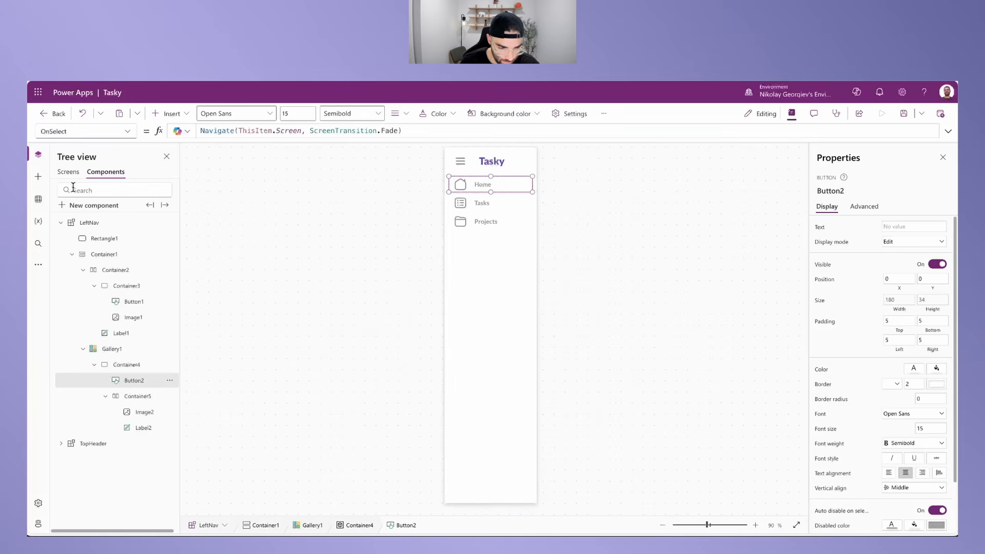
Step: Paste the copied button into the nested tasks gallery on the My Tasks screen so that it covers the task card
left_click(69, 172)
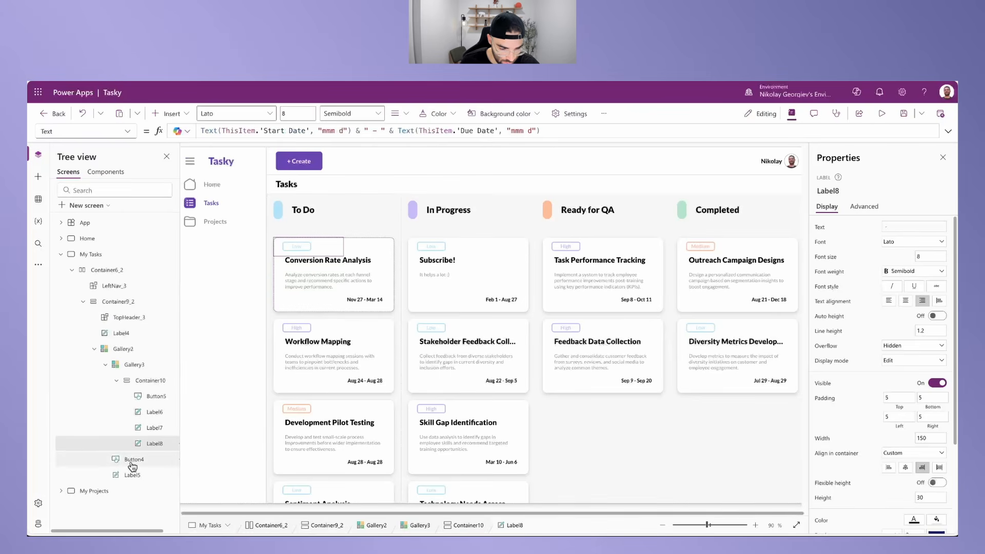
left_click(136, 366)
left_click(151, 382)
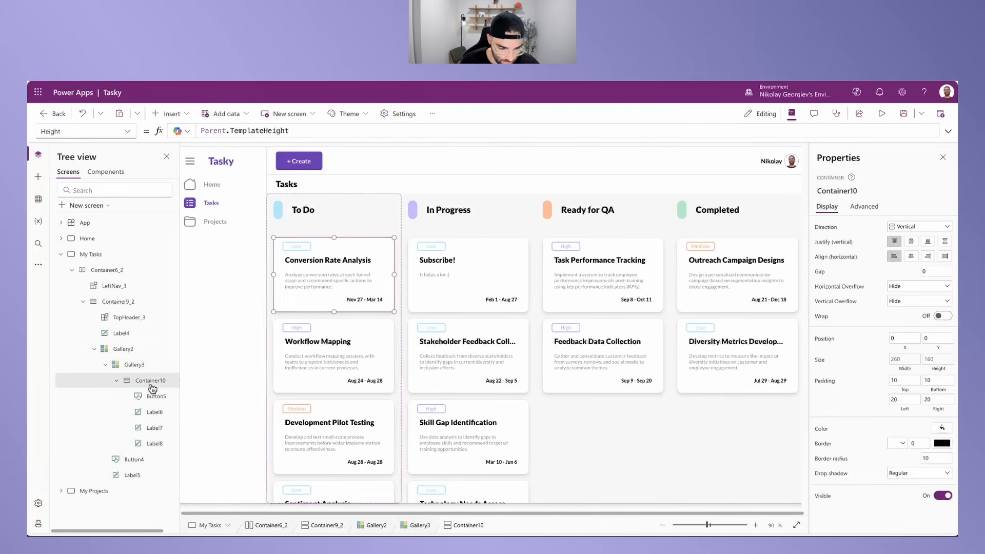
left_click(135, 365)
left_click(297, 266)
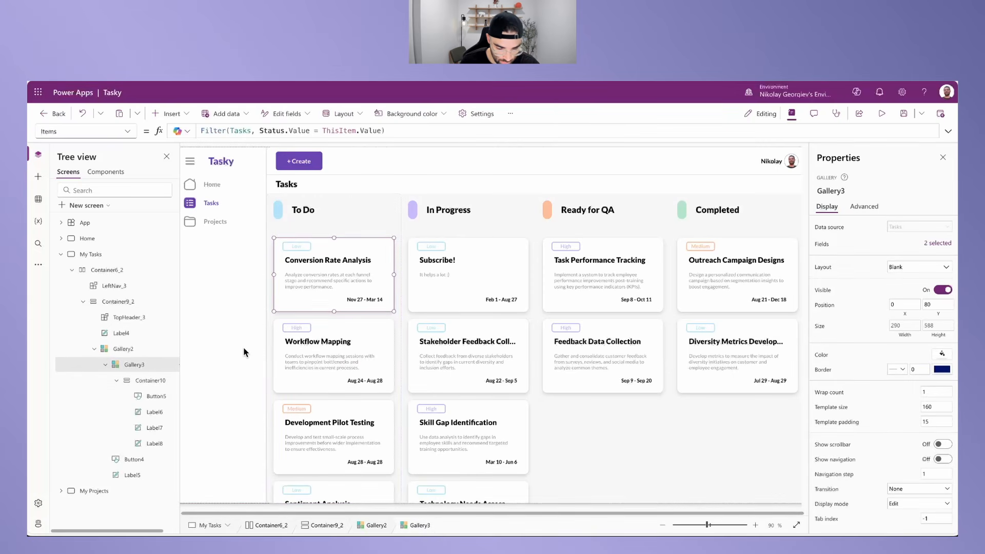
key("ctrl+v")
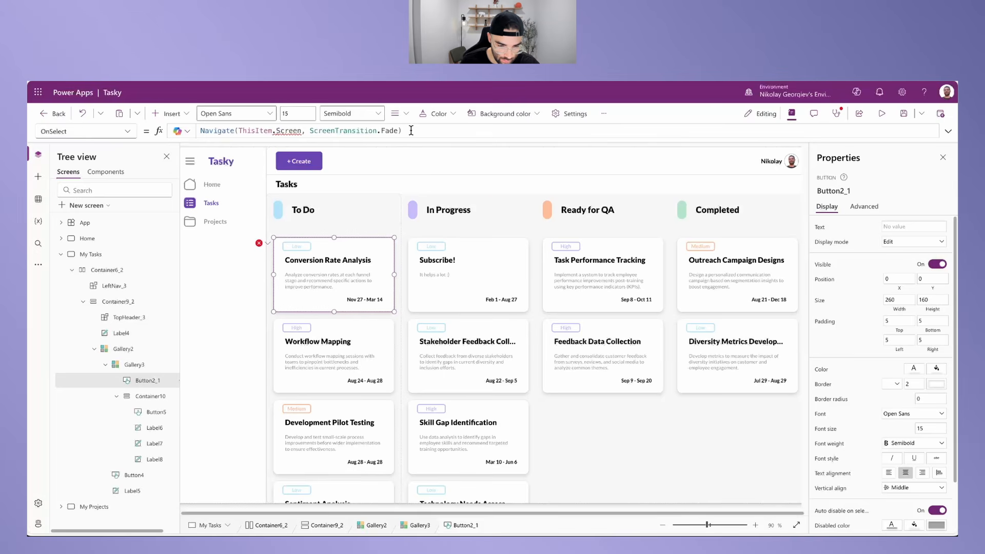
Step: Replace the pasted card button's OnSelect formula with false and preview the app
left_click_drag(411, 130, 114, 132)
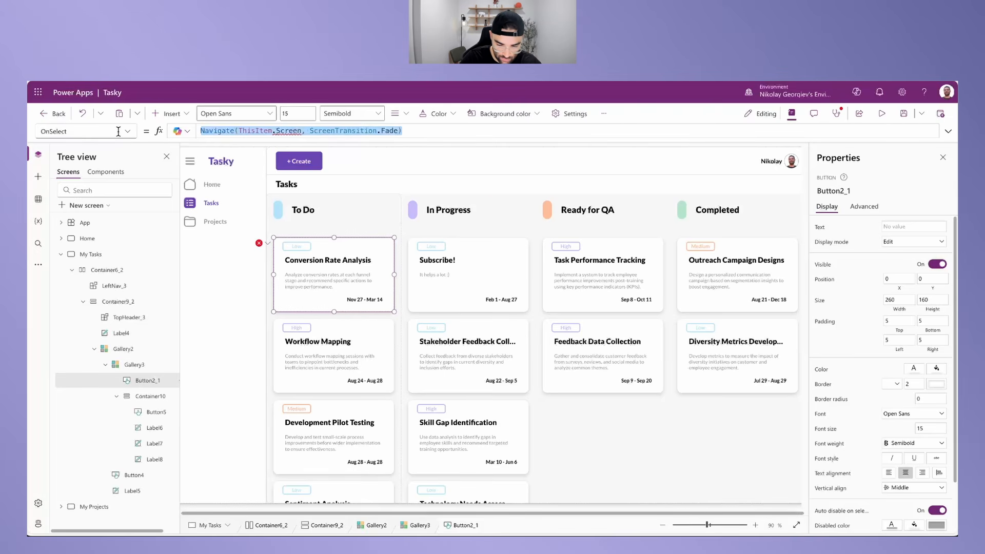
type("false")
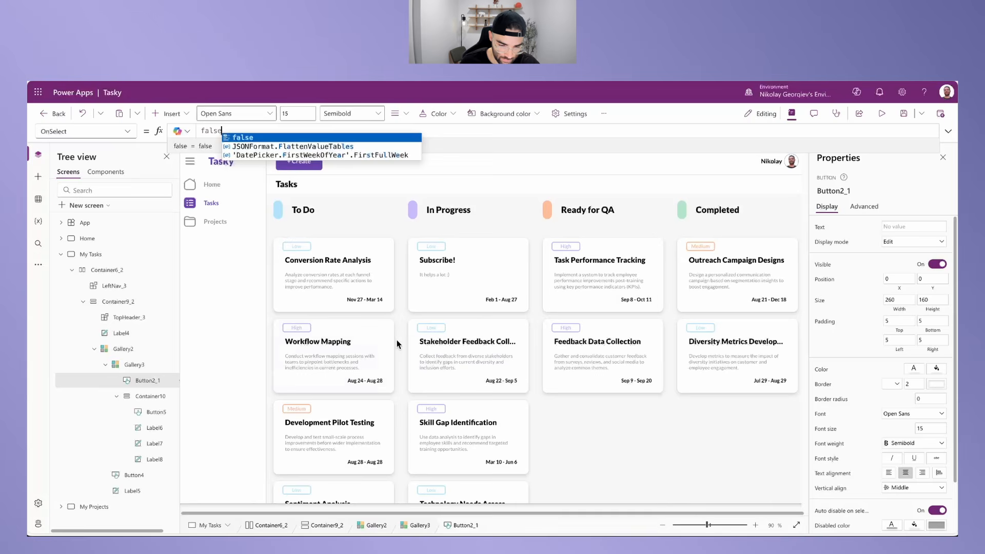
left_click(881, 114)
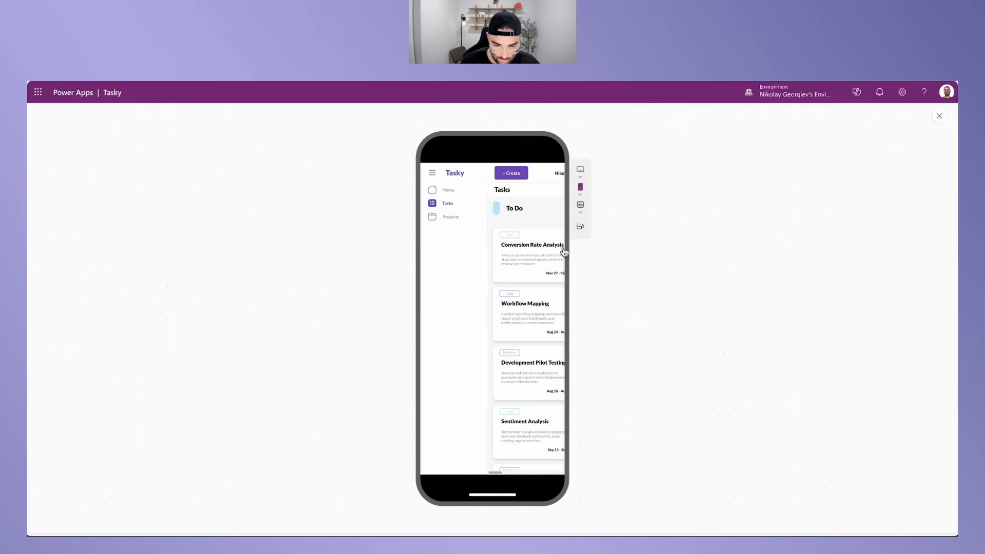
Step: Test collapsing and expanding the navigation menu and scrolling the task board in the phone preview
left_click(436, 177)
left_click_drag(479, 475, 448, 471)
scroll(497, 369, "down", 2)
scroll(498, 370, "up", 2)
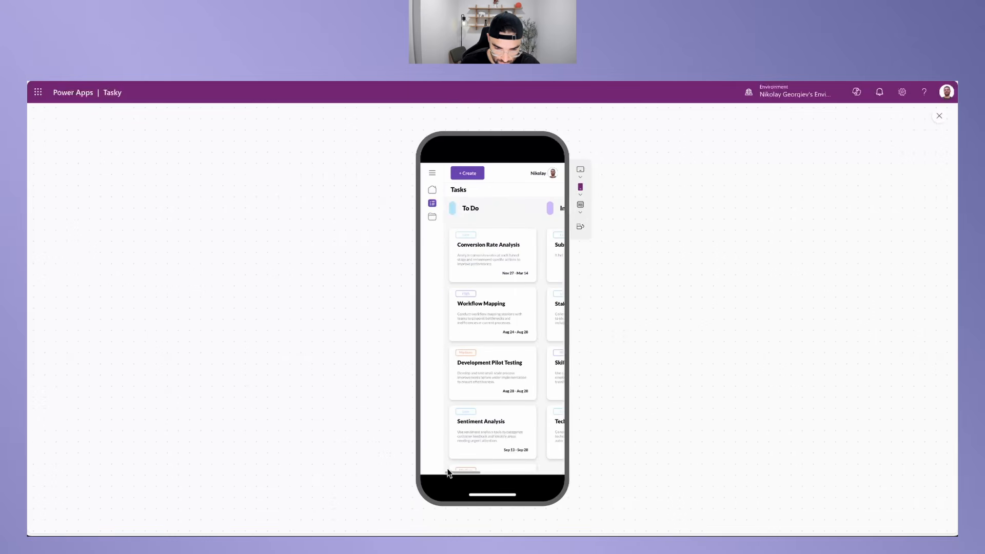
left_click(431, 173)
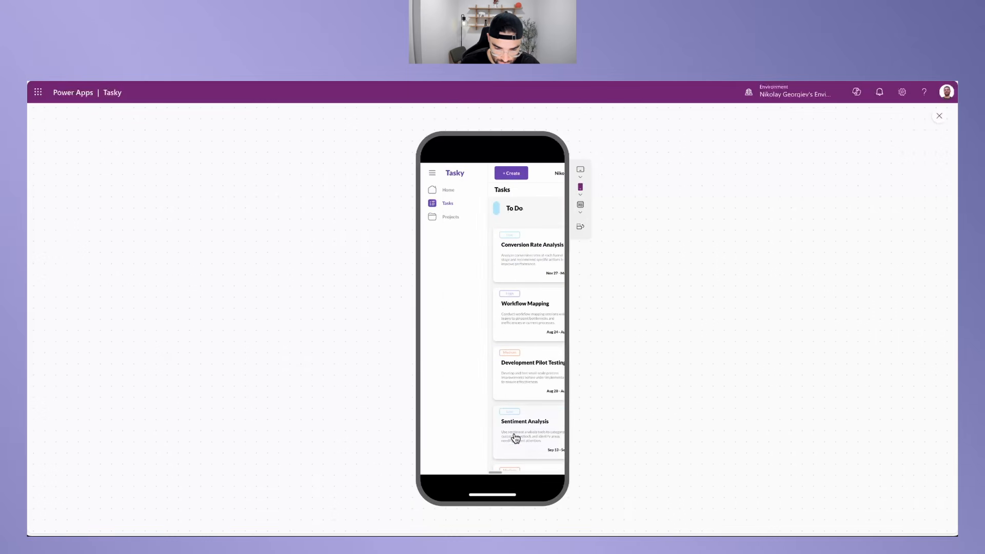
left_click_drag(497, 472, 542, 242)
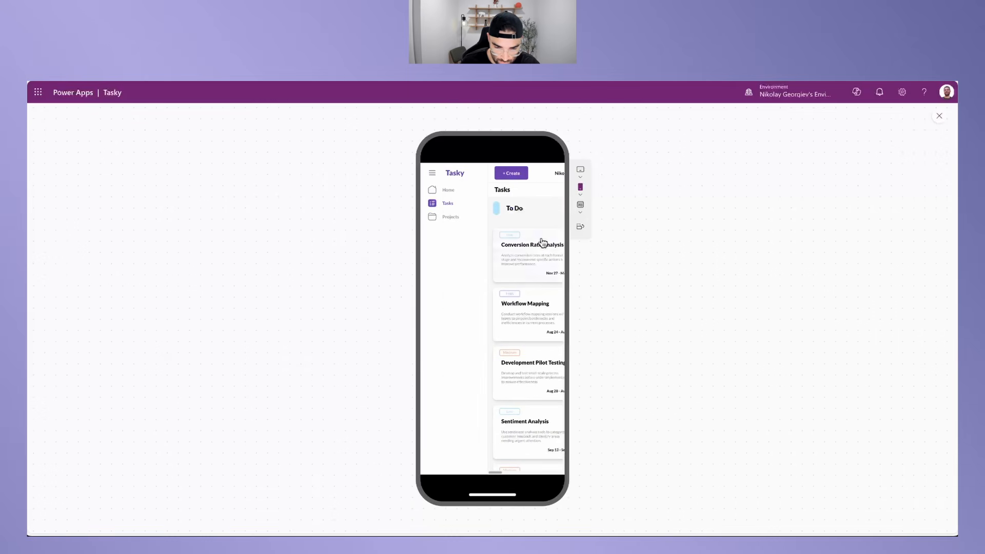
left_click(440, 177)
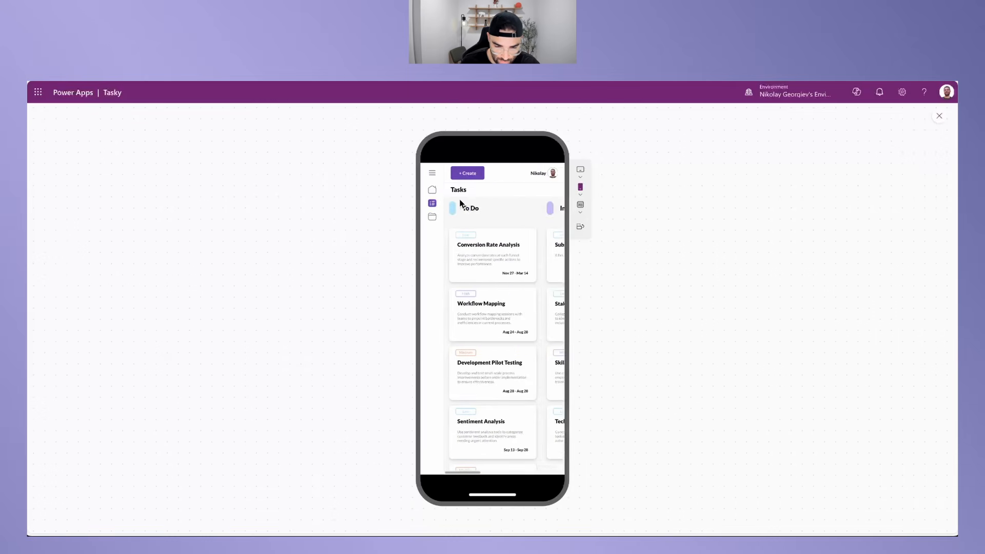
Step: Switch between the Home, Tasks and Projects screens in the preview, then close the preview
left_click(432, 196)
left_click(406, 160)
left_click(408, 180)
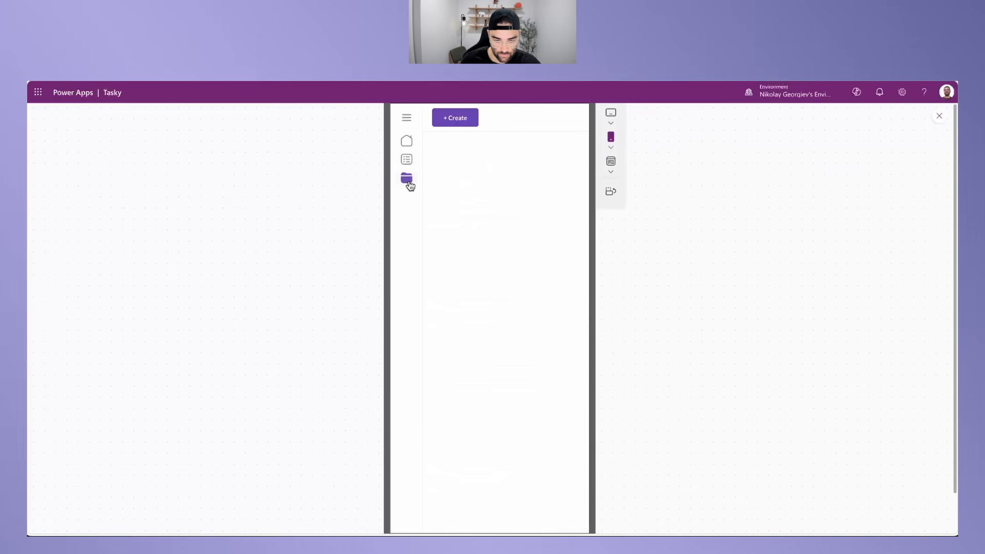
key("Escape")
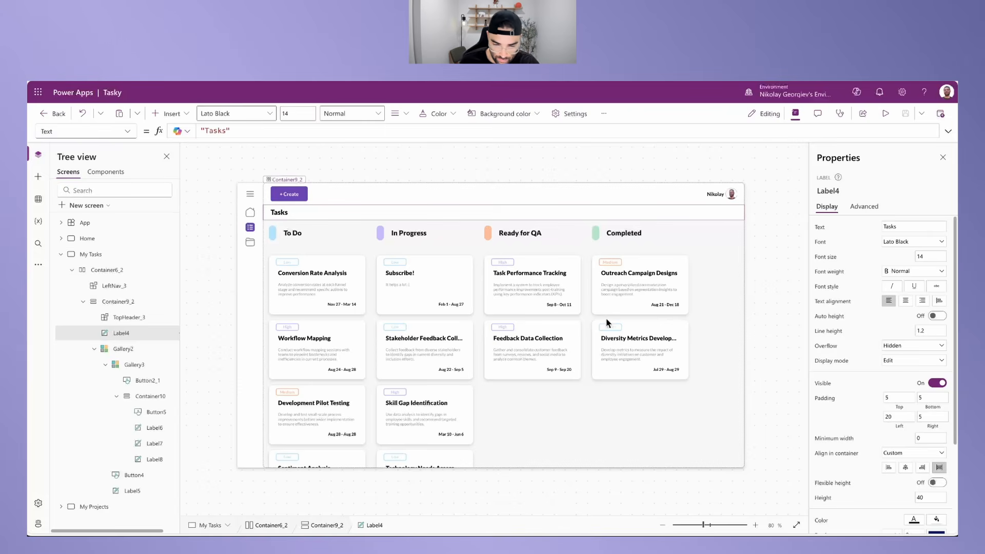
Step: Copy the Tasks heading label together with the status gallery from the My Tasks screen
left_click(135, 350, "ctrl")
right_click(143, 339)
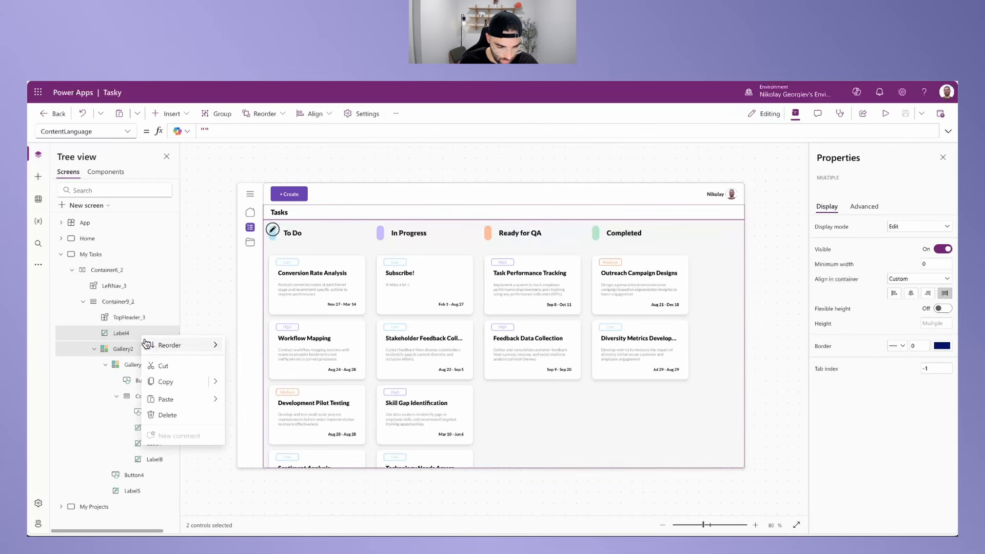
left_click(169, 380)
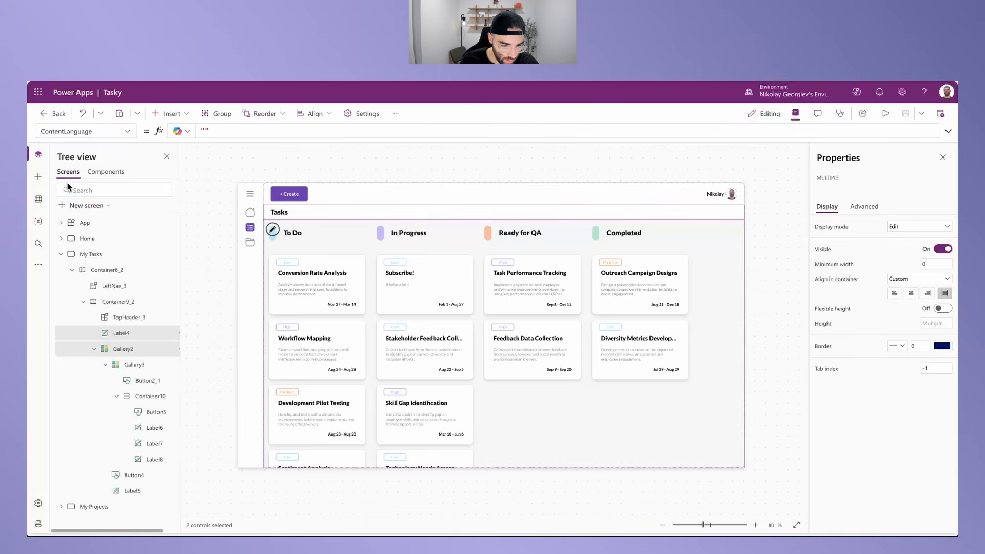
Step: Paste the copied heading label and gallery into the My Projects screen's vertical container that holds the top header
left_click(61, 255)
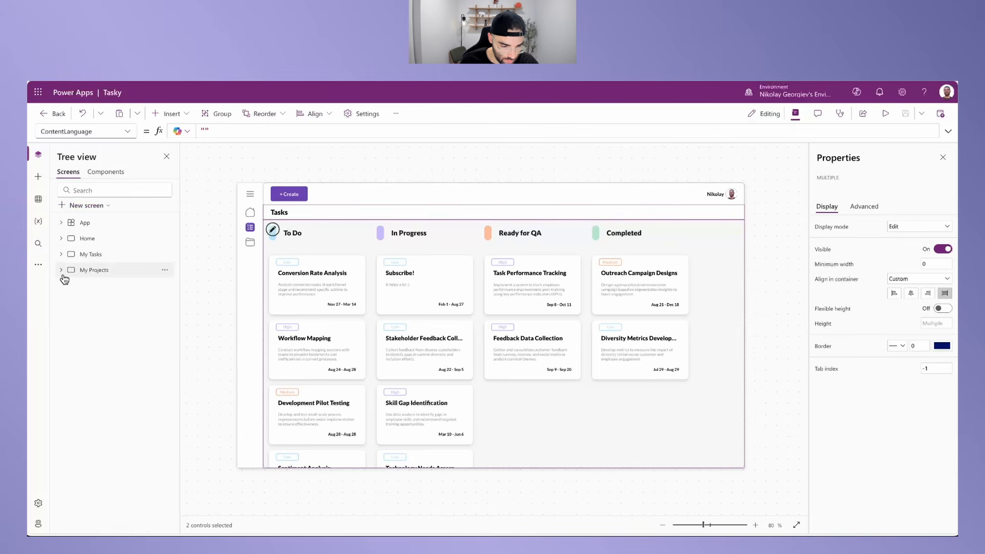
left_click(105, 278)
left_click(343, 276)
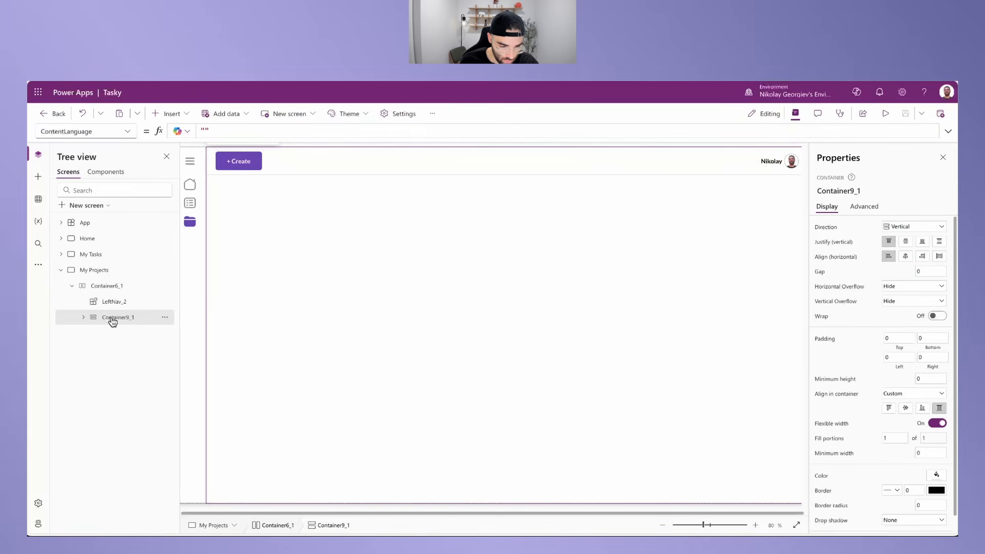
left_click(85, 318)
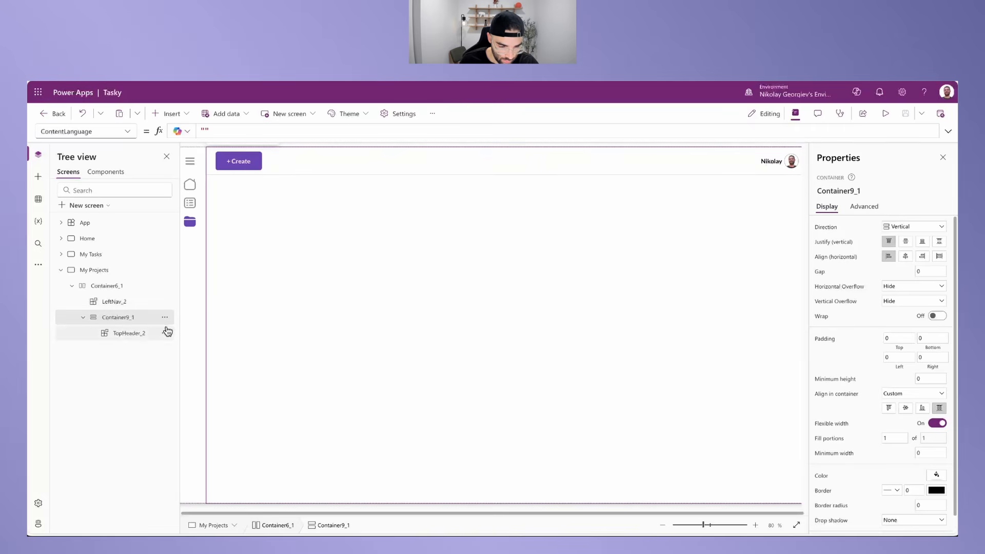
right_click(128, 319)
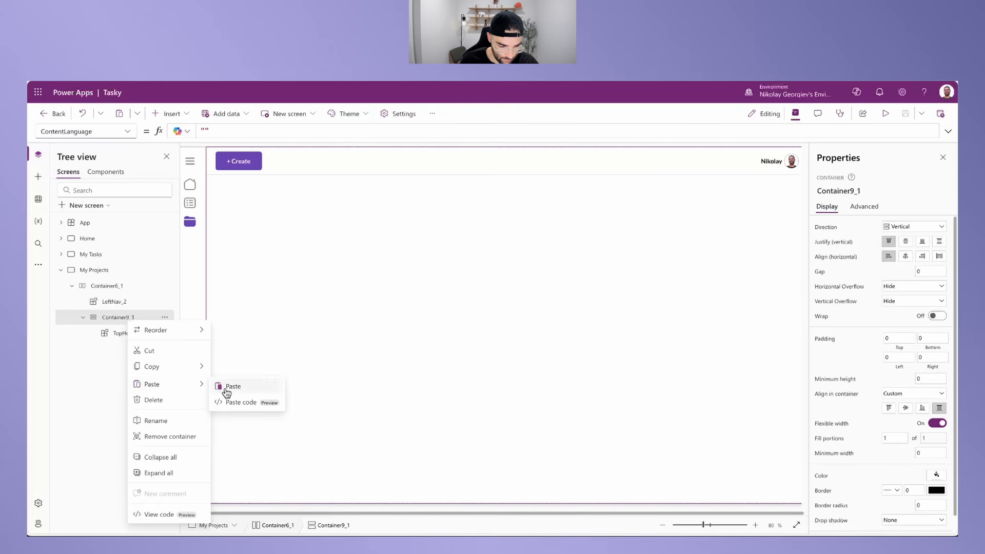
left_click(224, 388)
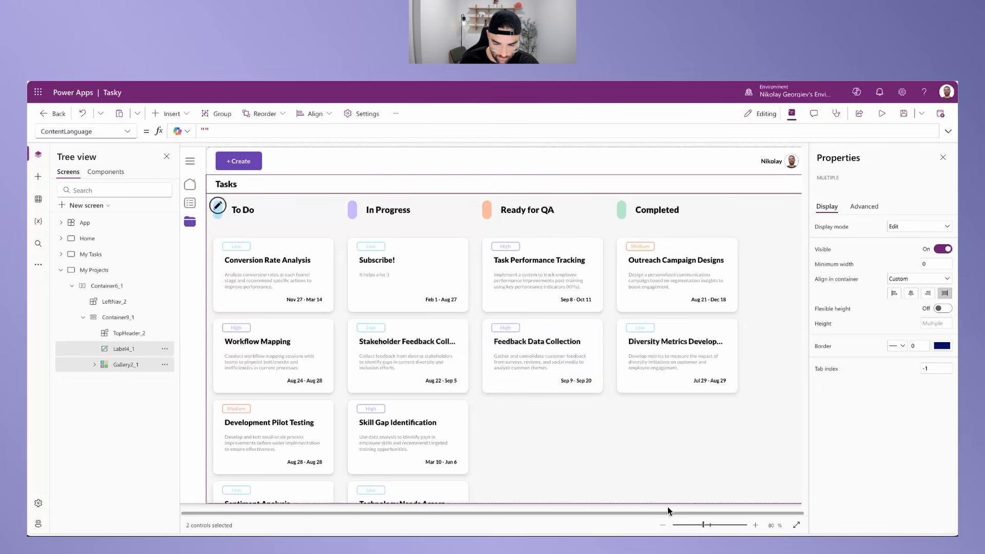
Step: Change the text of the pasted heading label on the My Projects screen to "Projects"
left_click(663, 525)
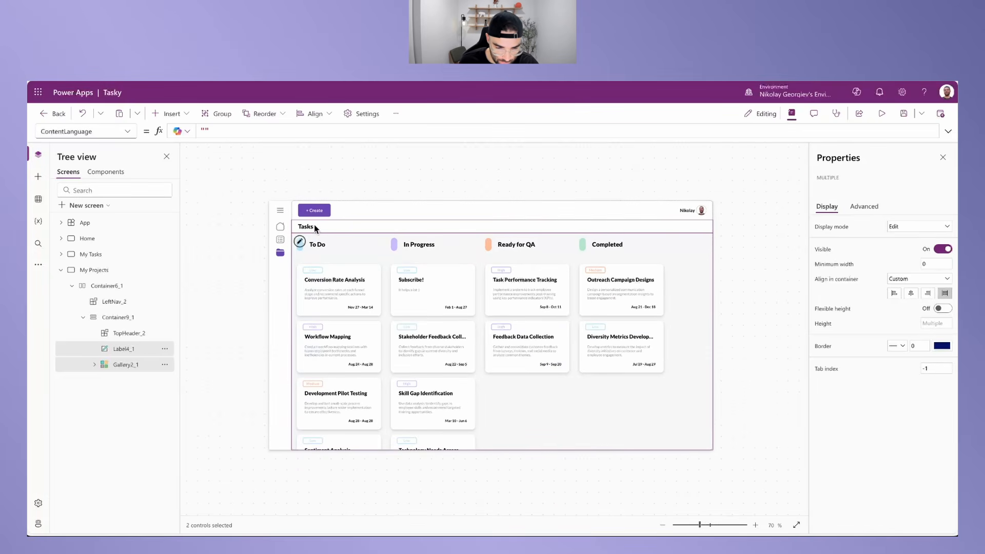
left_click(253, 222)
left_click(304, 226)
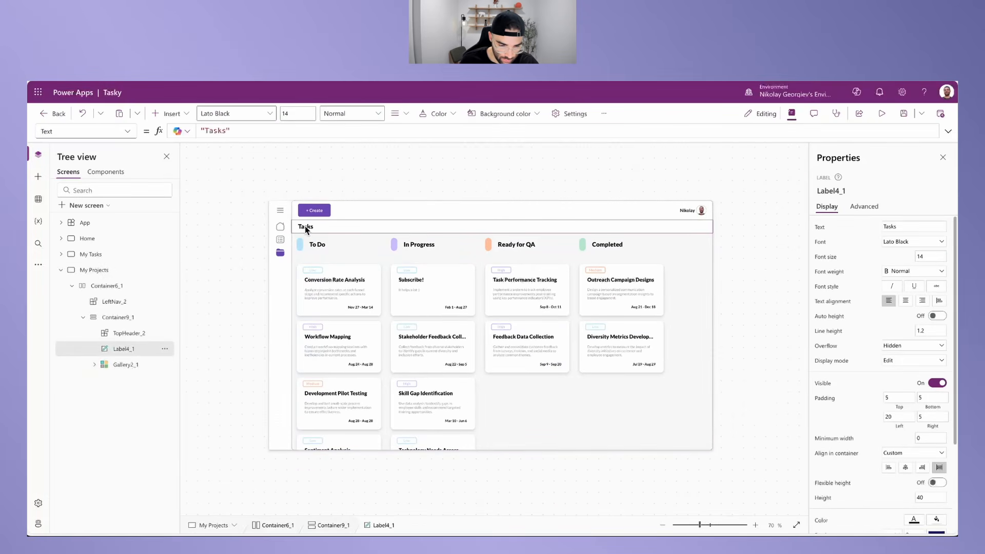
double_click(217, 131)
type("Projects")
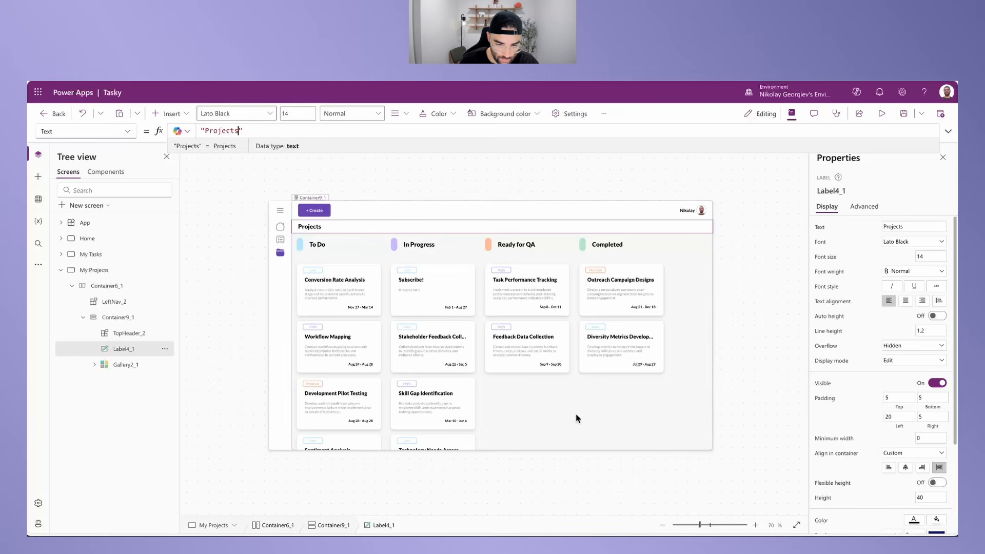
Step: Set the outer gallery's Items on the My Projects screen to Choices(Projects.Status)
left_click(688, 255)
double_click(244, 130)
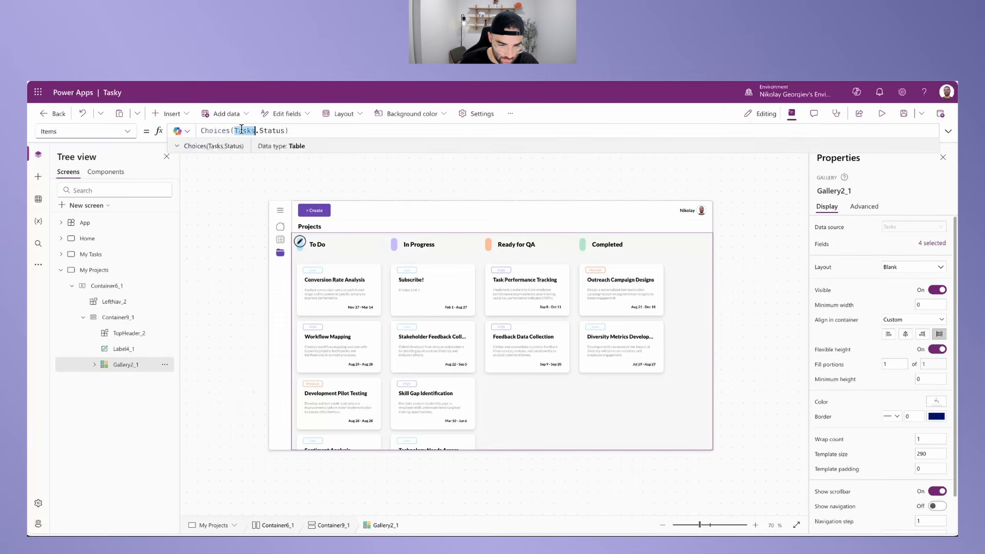
left_click(95, 365)
double_click(251, 133)
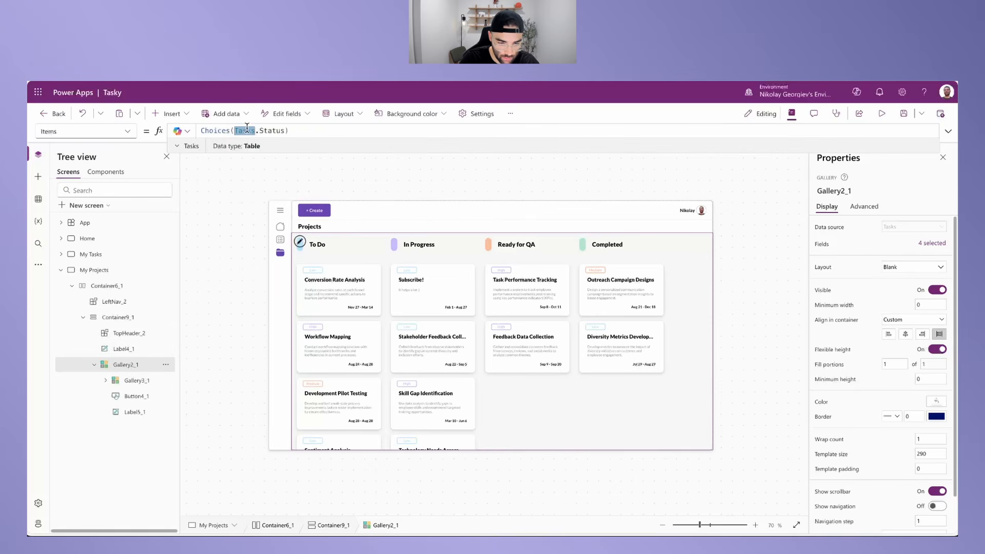
type("Projects")
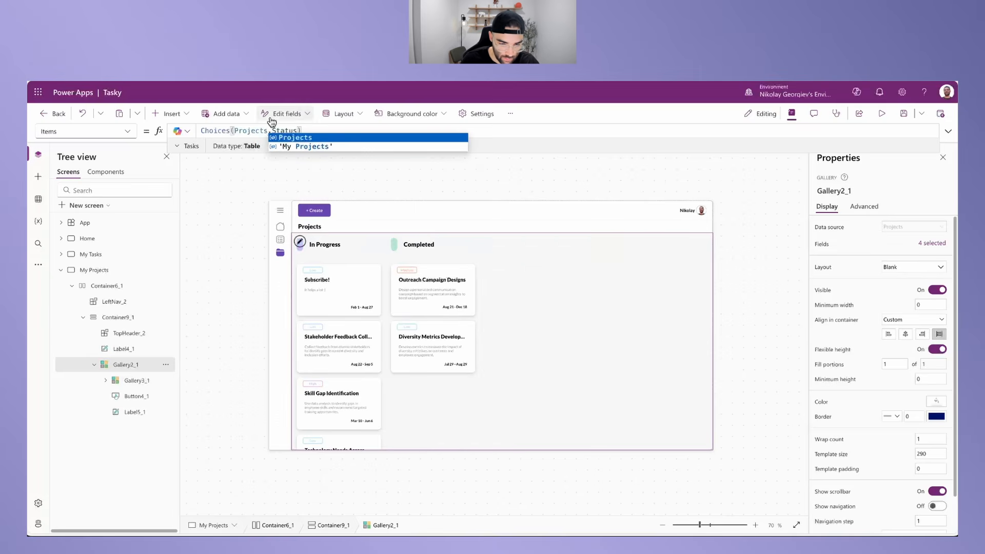
left_click(313, 130)
Step: Set the nested gallery's Items to Filter(Projects, Status.Value = ThisItem.Value) and scroll through the project cards
left_click(138, 384)
left_click(138, 384)
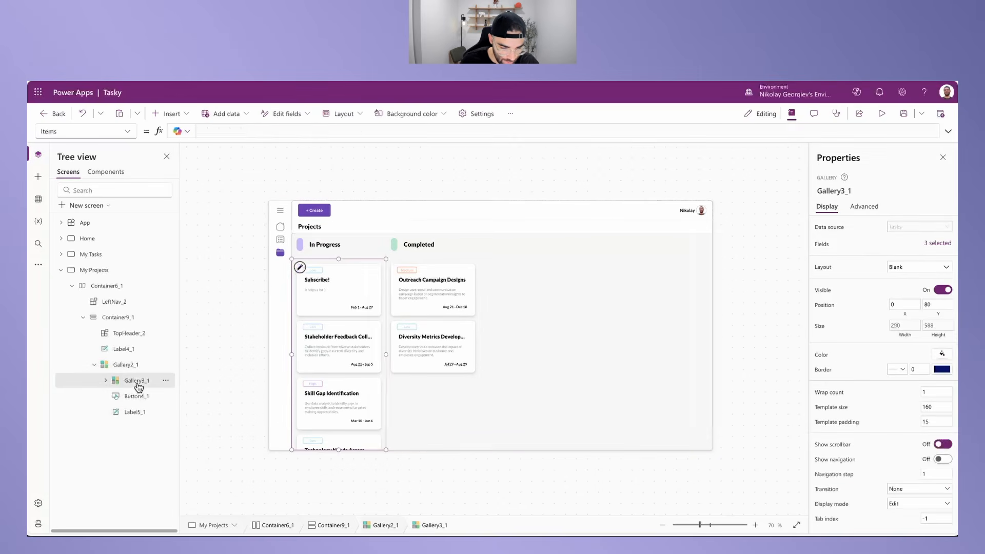
double_click(239, 130)
type("Projects")
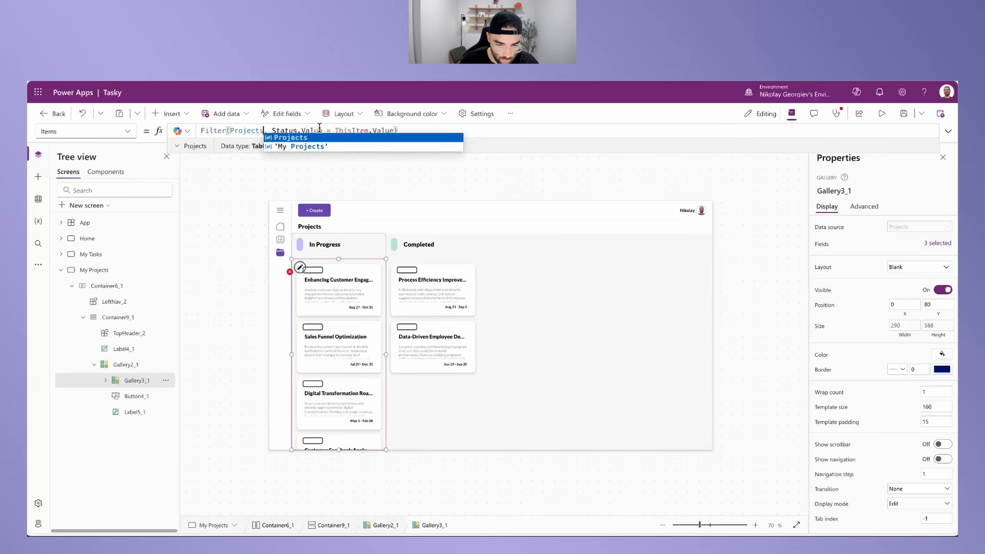
left_click(319, 130)
left_click(417, 131)
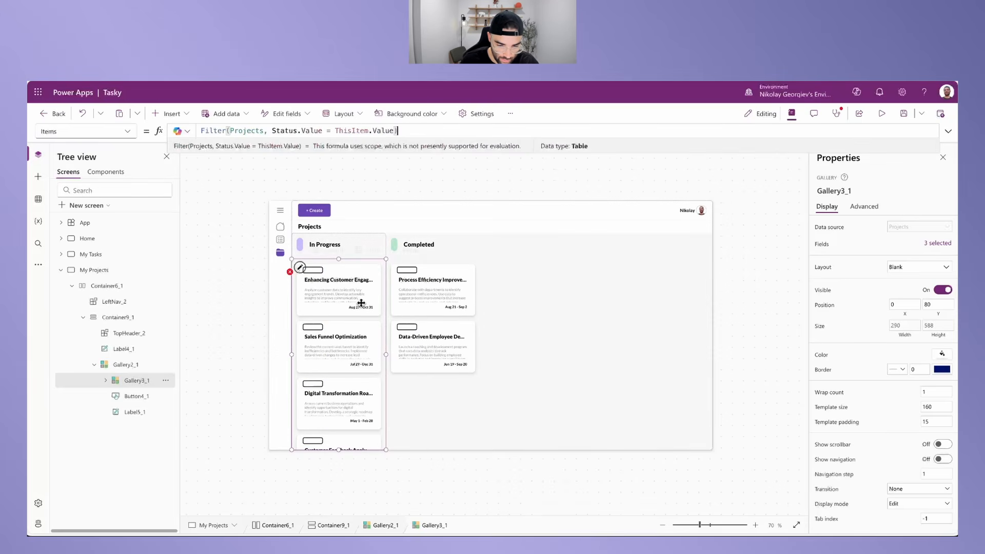
scroll(381, 364, "down", 2)
scroll(350, 319, "up", 2)
Step: Delete the priority button from the project card in the nested gallery
left_click(107, 381)
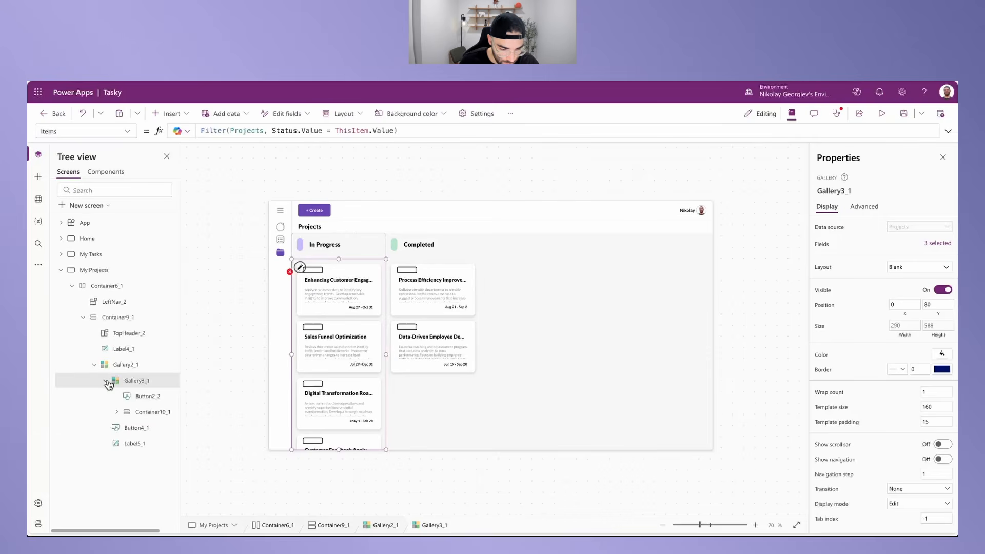
left_click(144, 398)
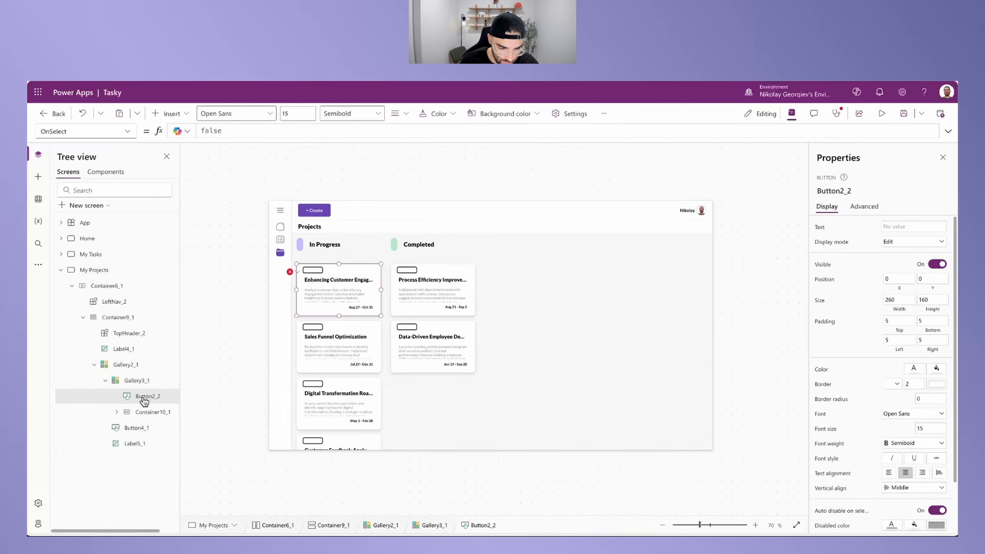
left_click(311, 270)
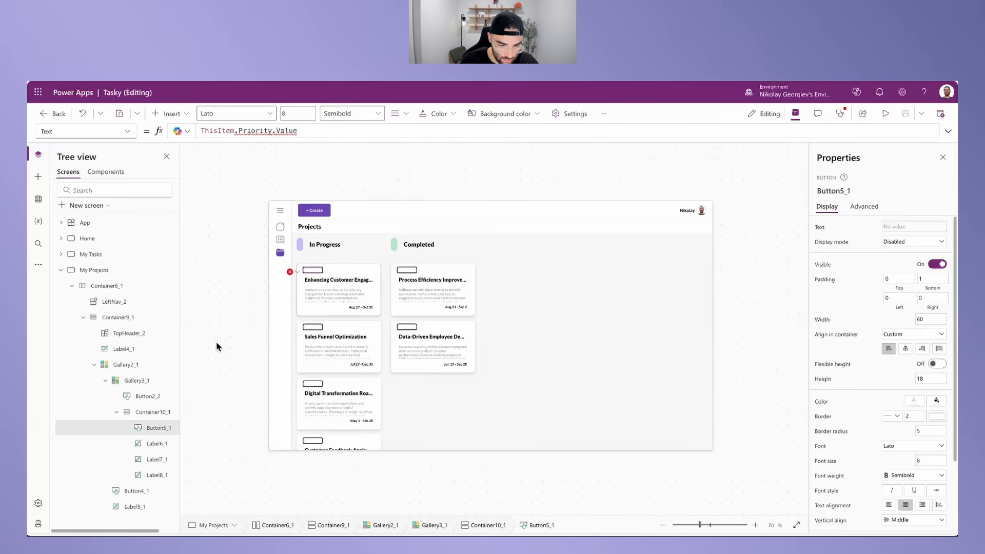
key("Delete")
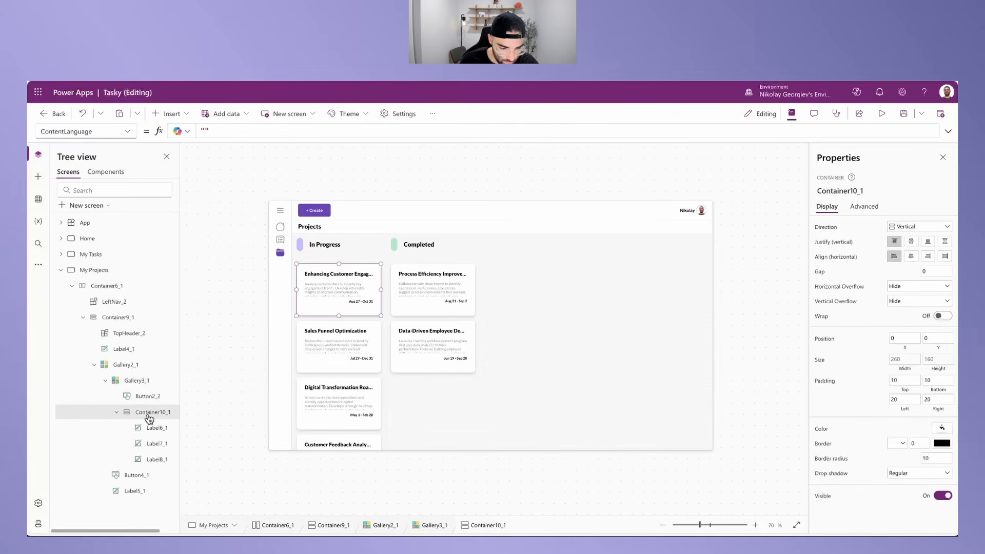
Step: Review the Text formulas of the title, description and date labels in the project card
left_click(154, 431)
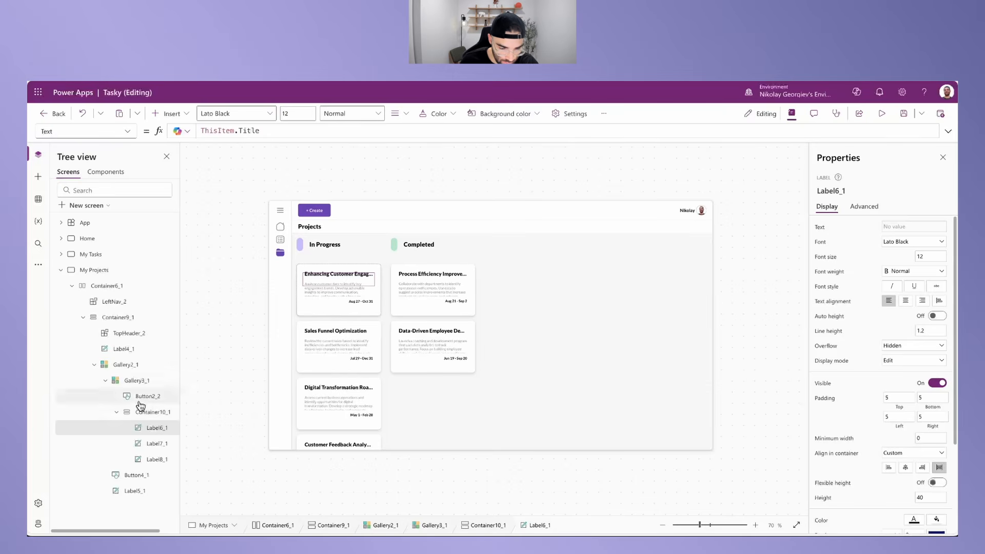
left_click(157, 444)
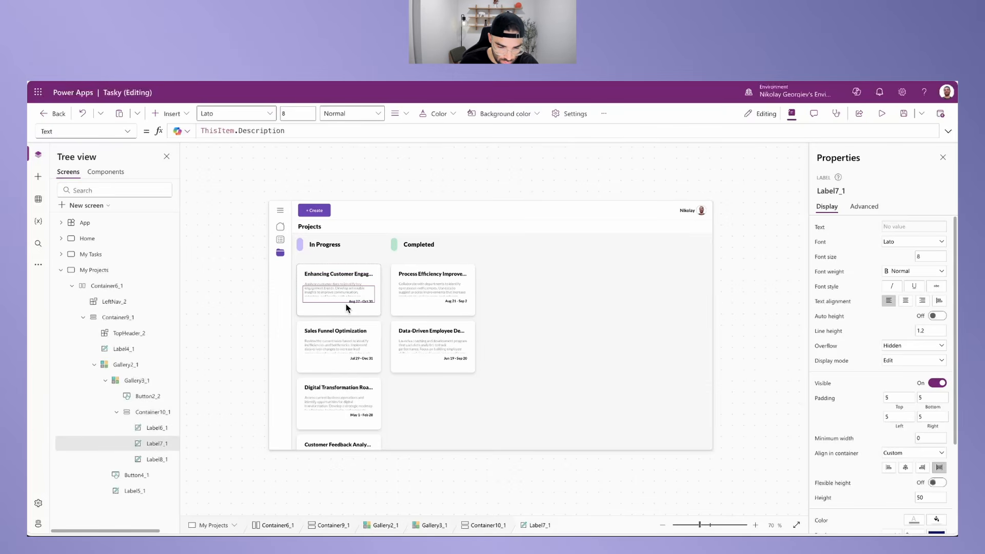
left_click(157, 460)
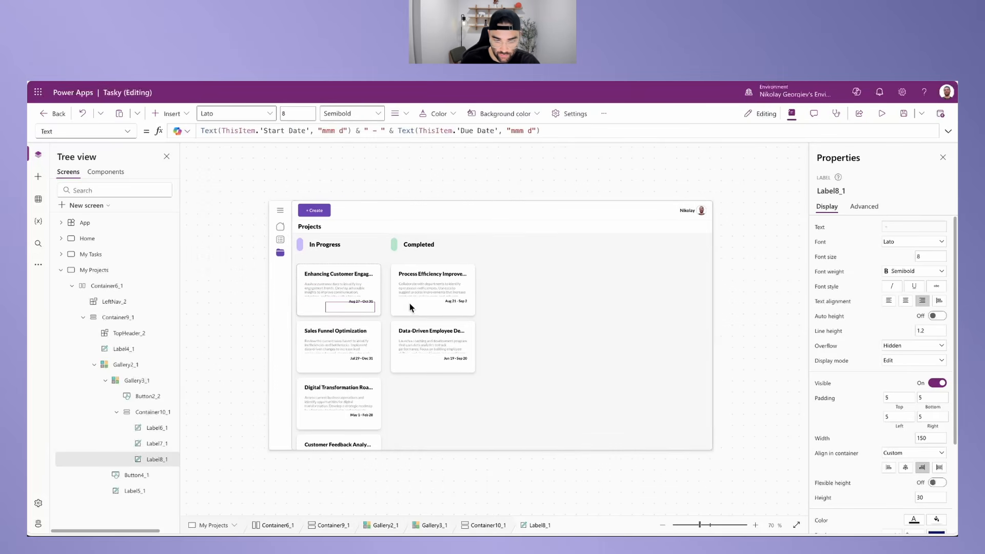
left_click(489, 178)
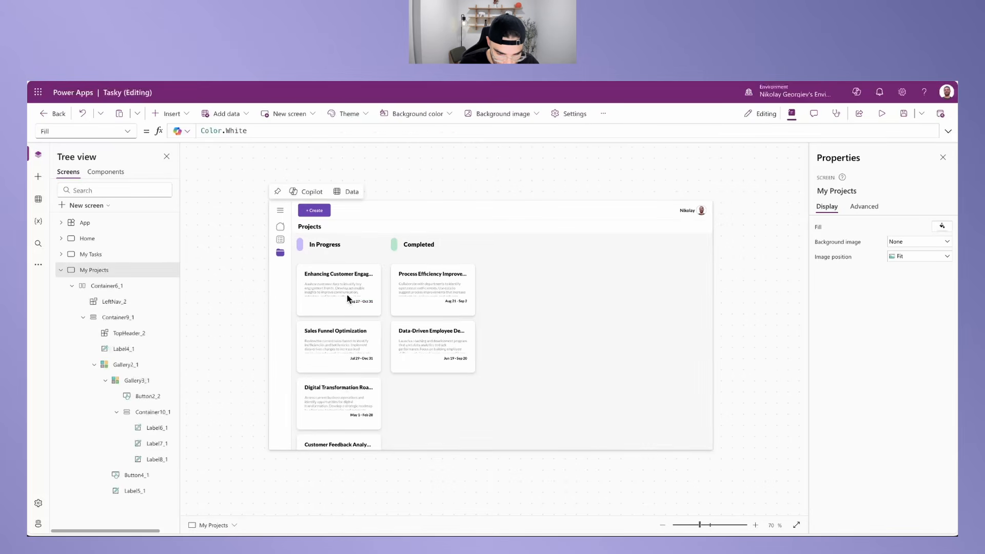
Step: Set the height of the project card's description label to 45
left_click(155, 443)
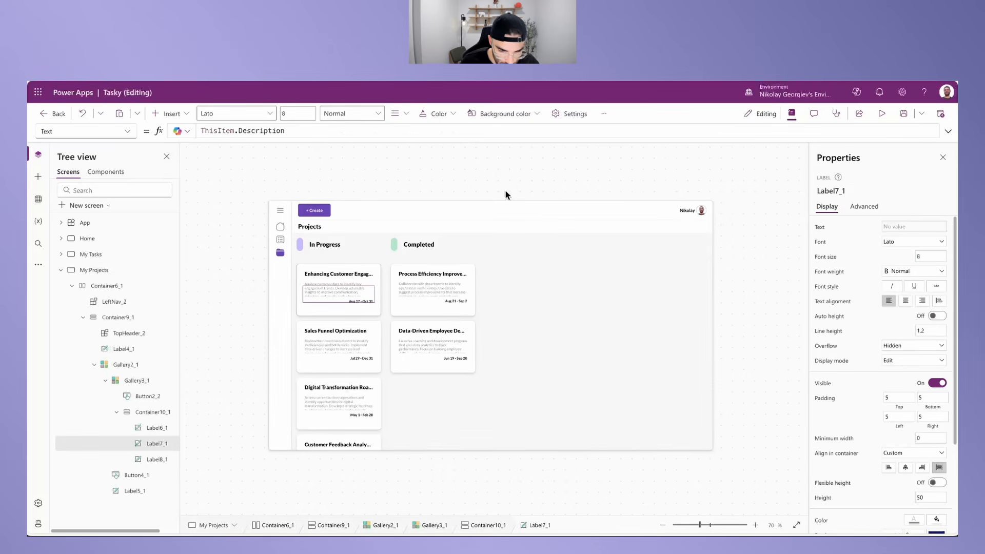
left_click(928, 497)
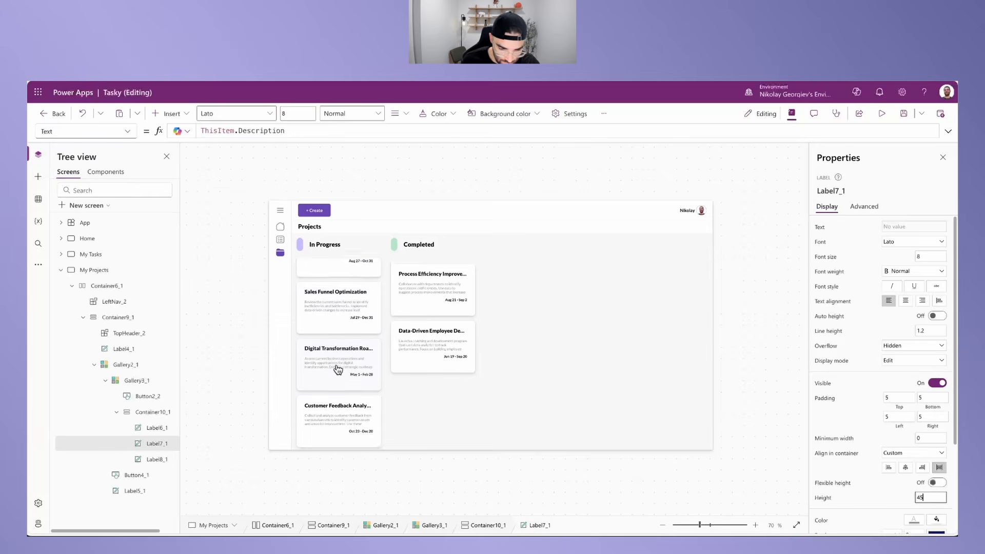
left_click(343, 305)
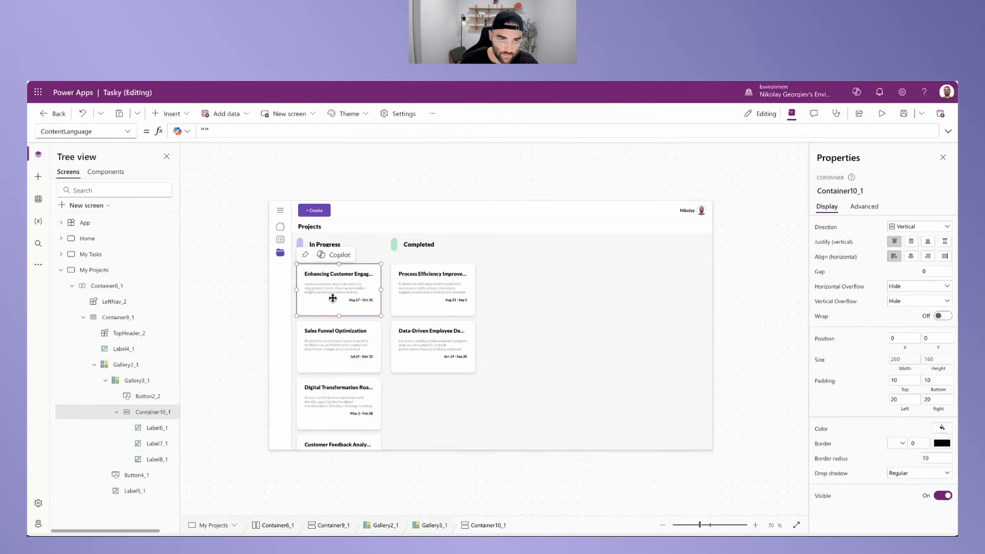
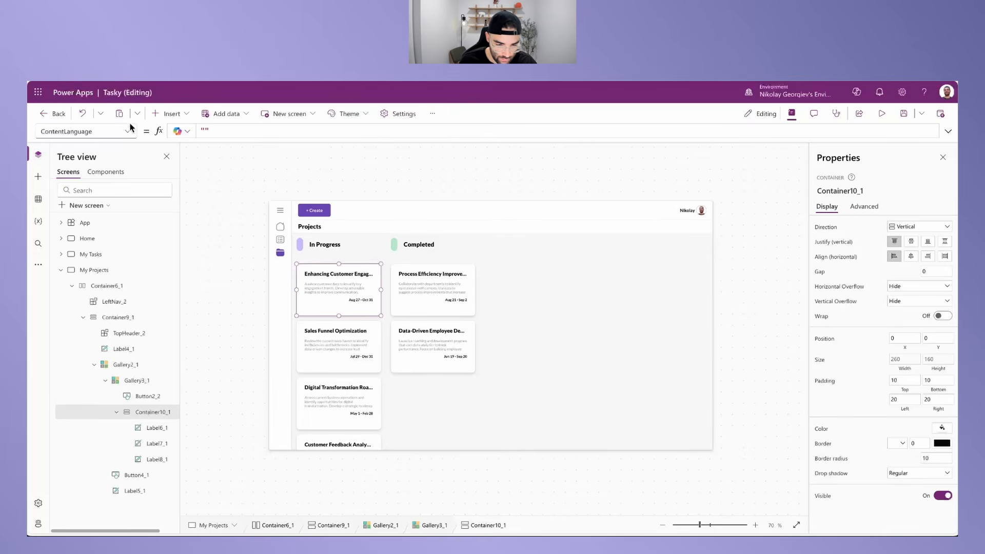
Step: Insert a slider into the project card container, below the date label
left_click(170, 113)
type("slider")
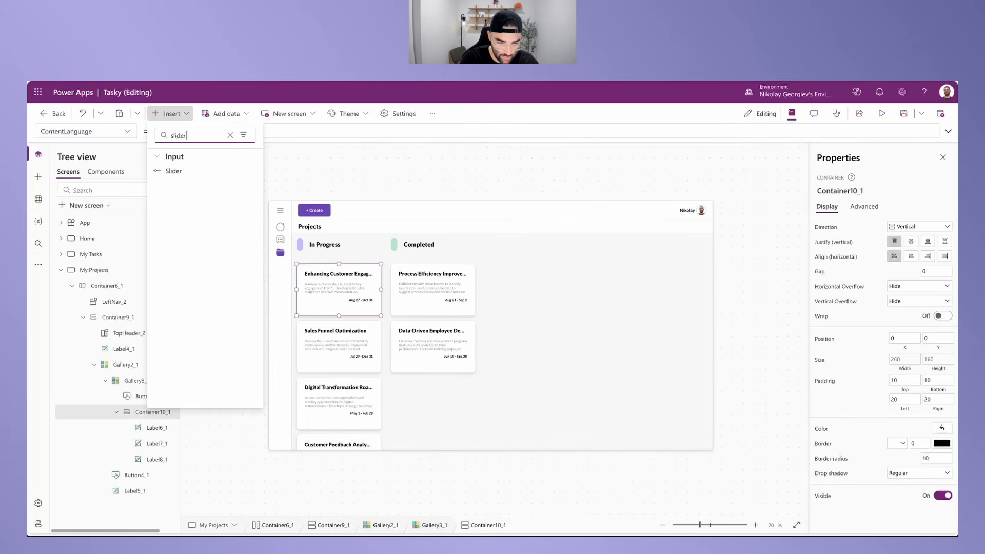
left_click(187, 170)
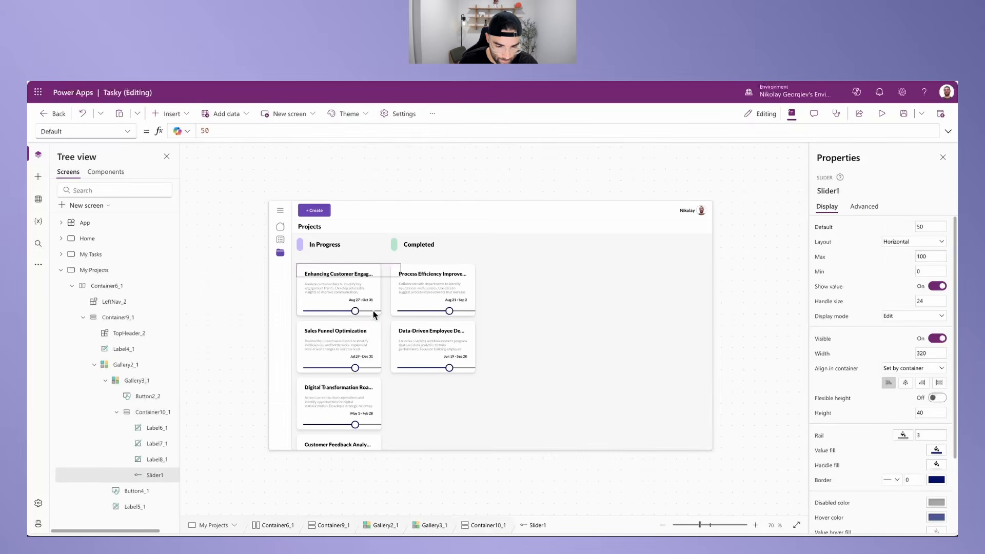
Step: Set the slider's Default to CountIf(Tasks, 'Project ID' = ThisItem.ID, Status.Value = "Completed")
left_click_drag(254, 130, 168, 125)
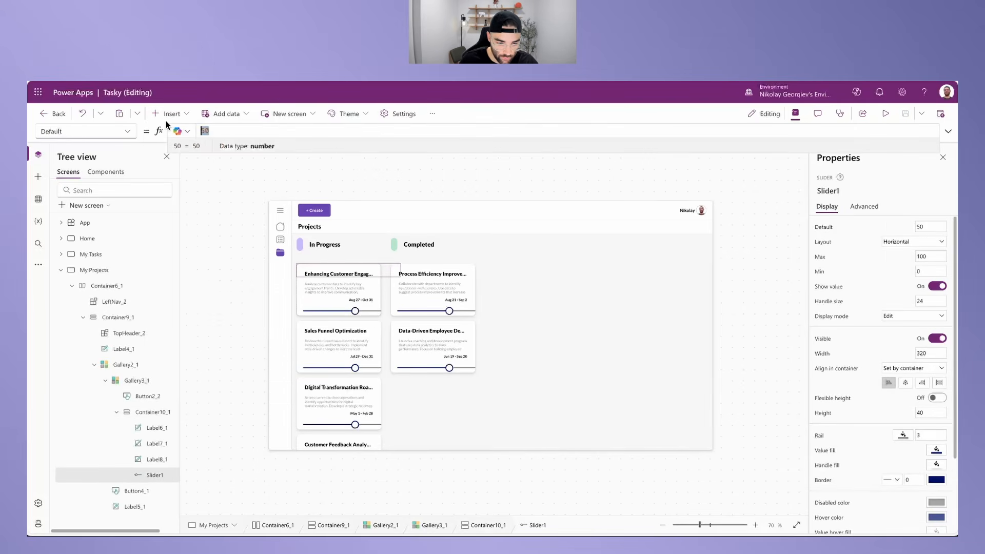
type("CountIf(")
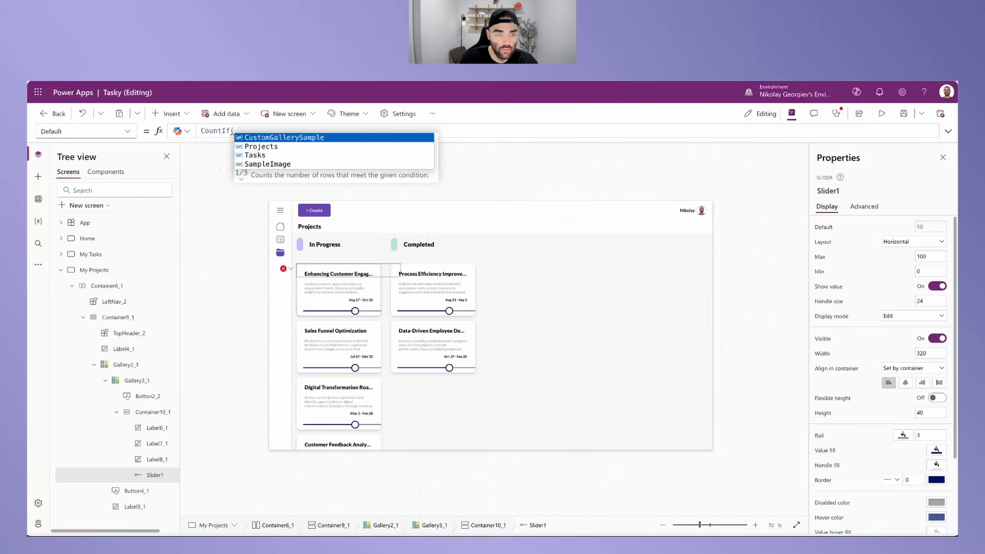
type("T")
type(", project")
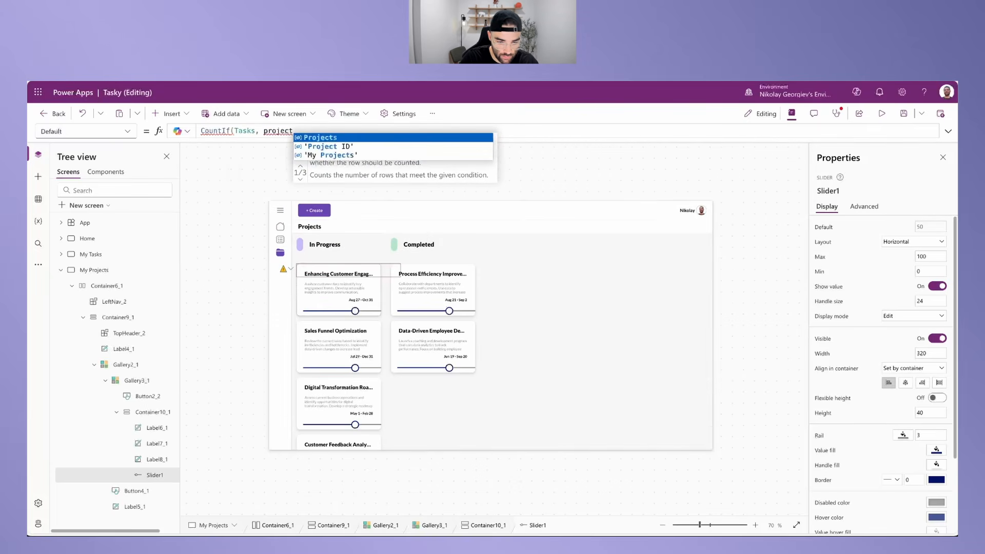
key("Down")
key("Tab")
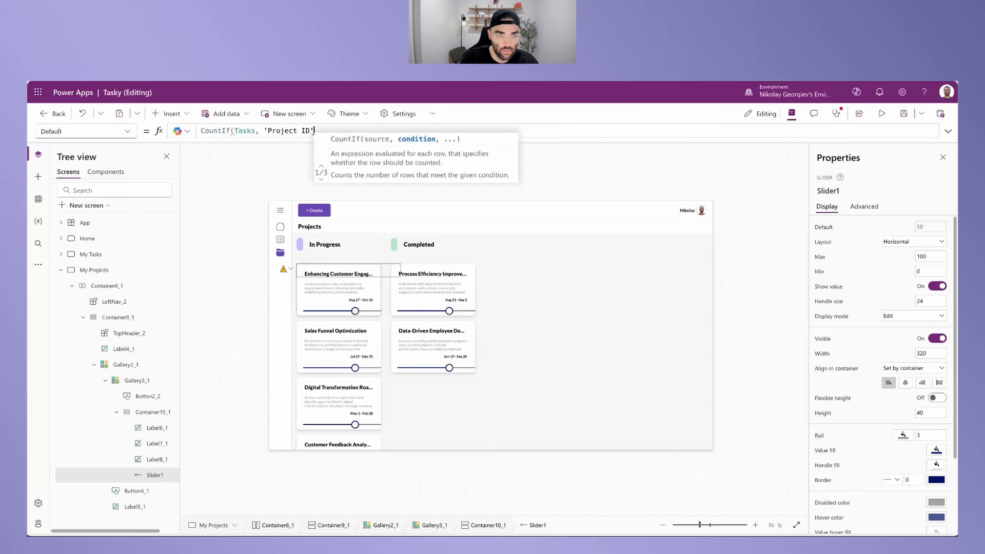
type("= ")
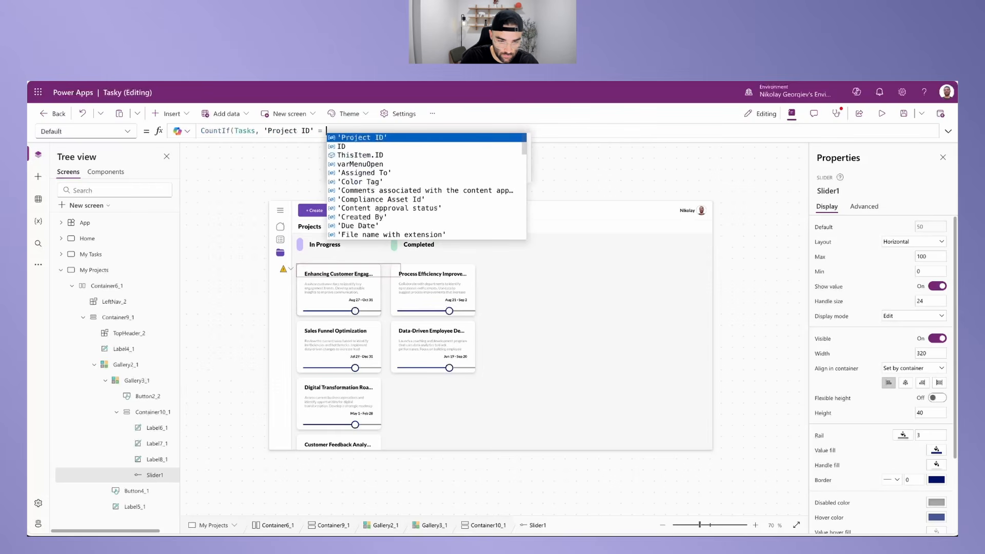
type("ThisItem.ID")
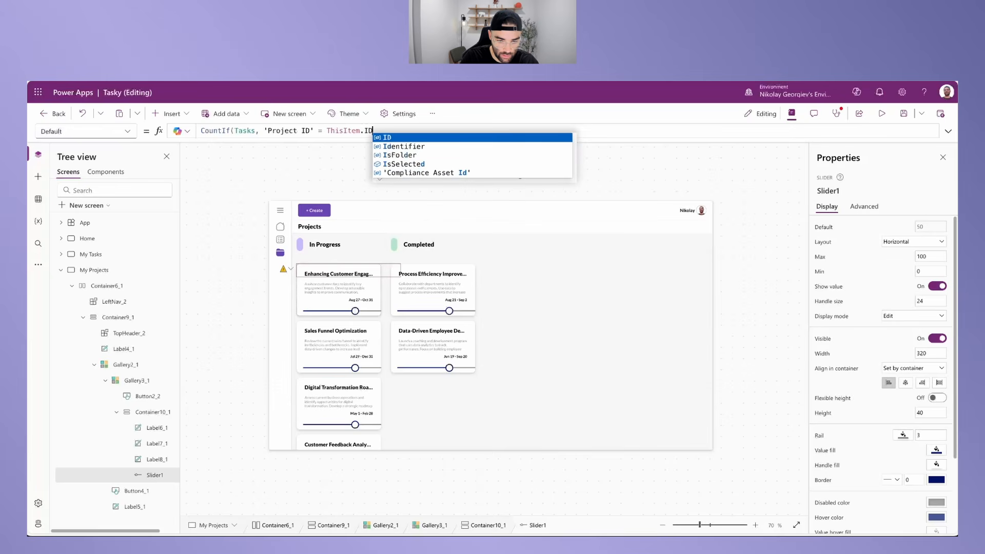
type(", ")
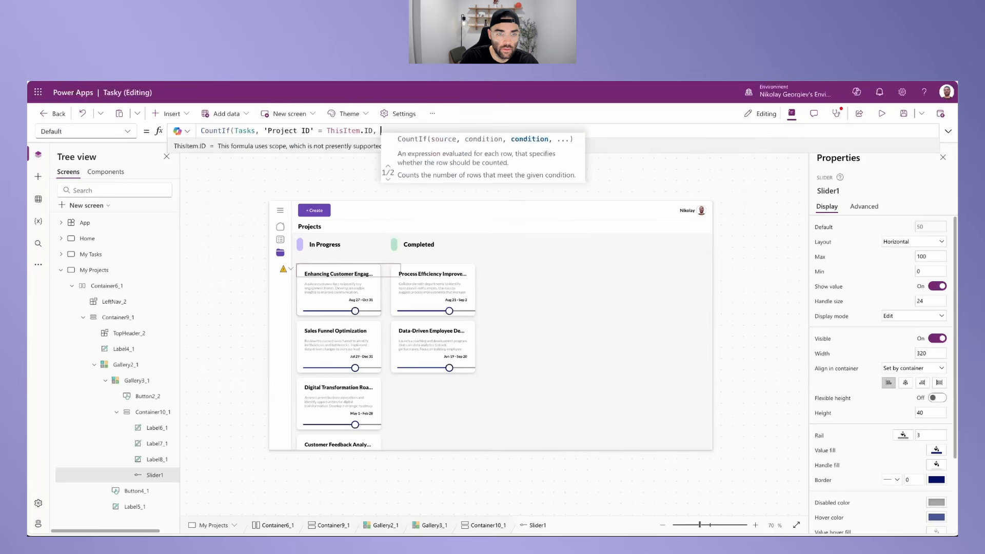
type("Status.Value =")
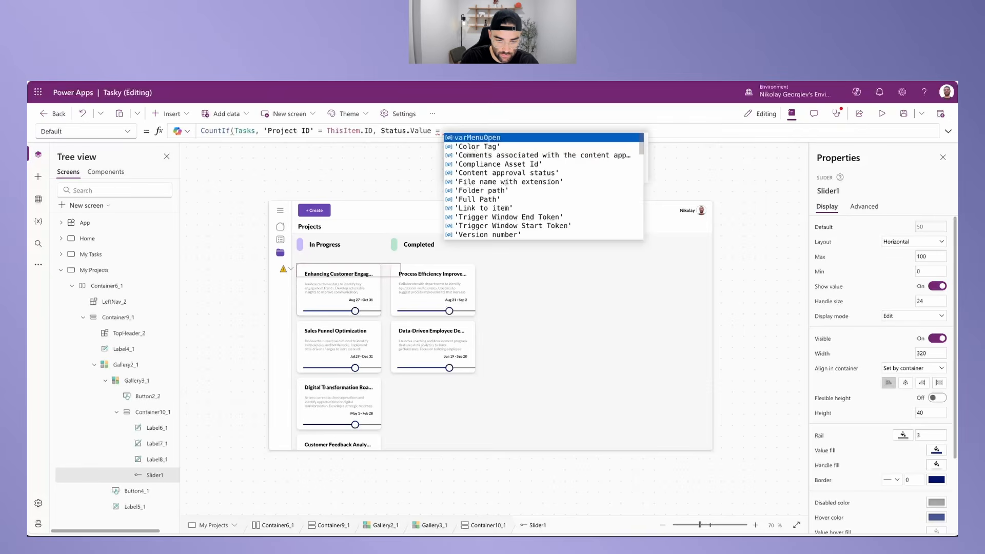
key("BackSpace")
key("BackSpace")
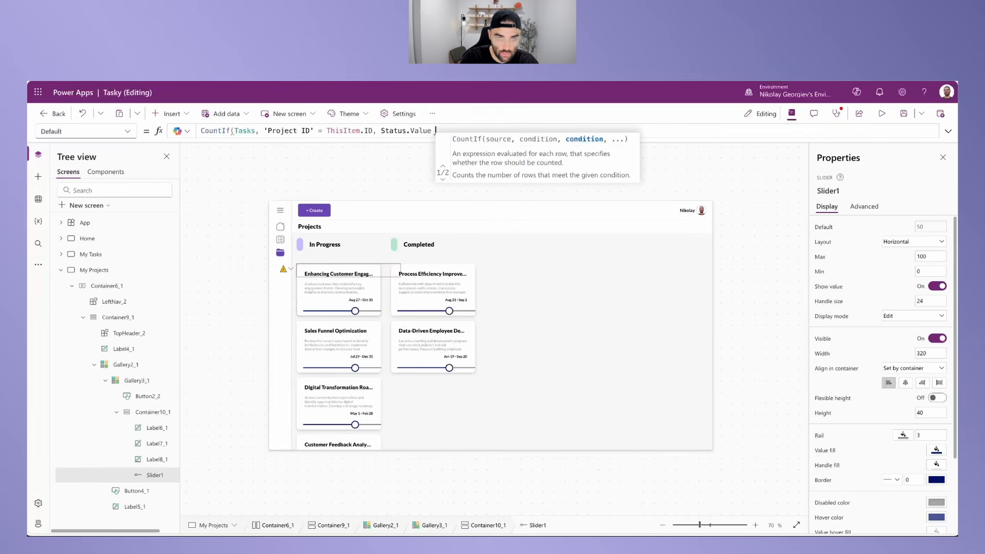
type("= \"Completed\")")
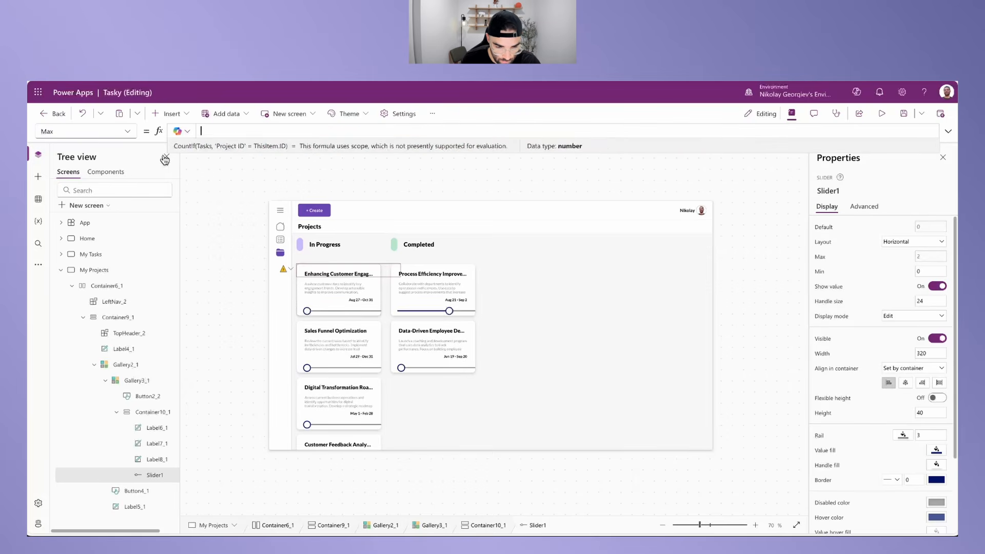
Step: Set the slider's Max to CountIf(Tasks, 'Project ID' = ThisItem.ID) and check the formula's table and ID condition
type("CountIf(Tasks, 'Project ID' = ThisItem.ID)")
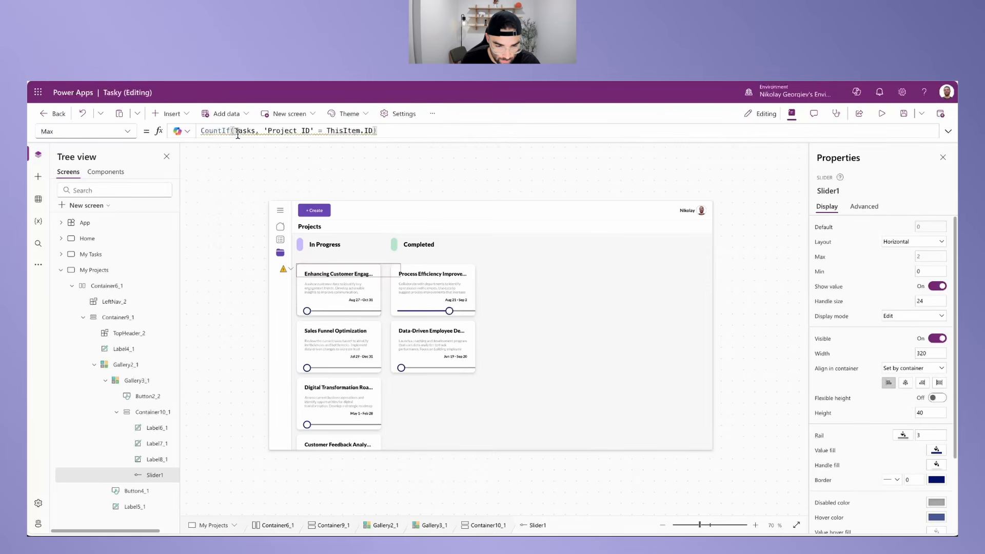
double_click(245, 130)
left_click_drag(267, 130, 327, 131)
left_click(387, 132)
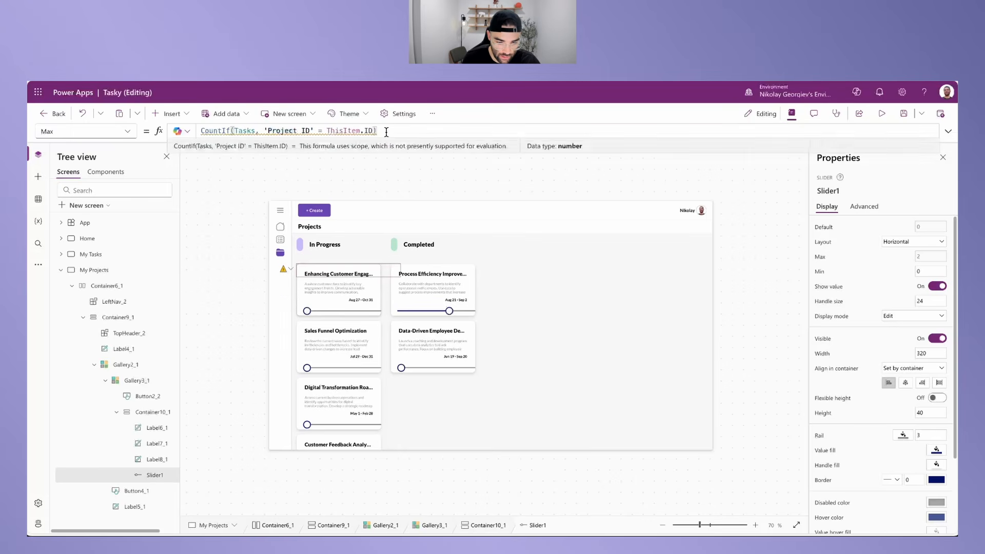
scroll(379, 385, "down", 1)
scroll(379, 385, "up", 1)
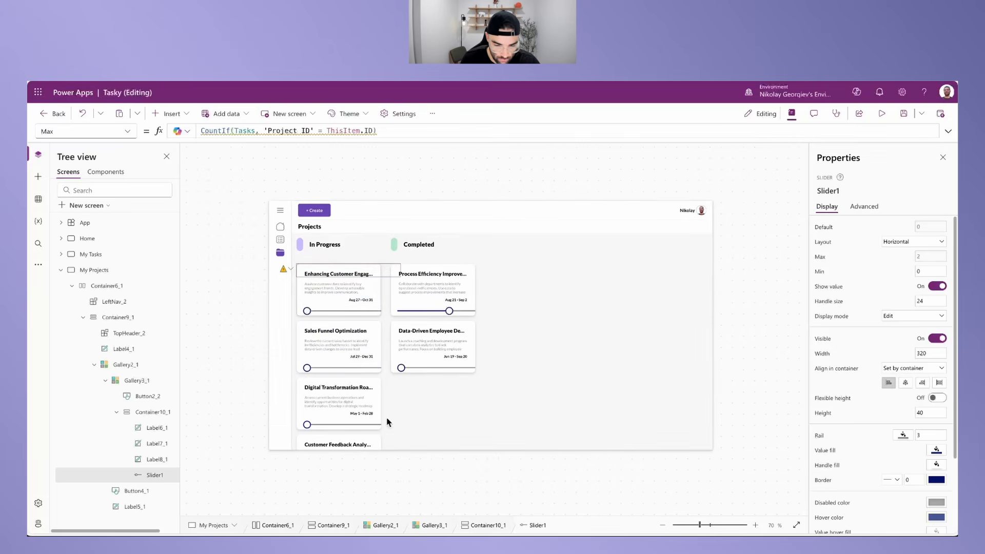
Step: Turn off the slider's value display and set its handle size to 7
left_click(937, 287)
left_click_drag(924, 302, 910, 302)
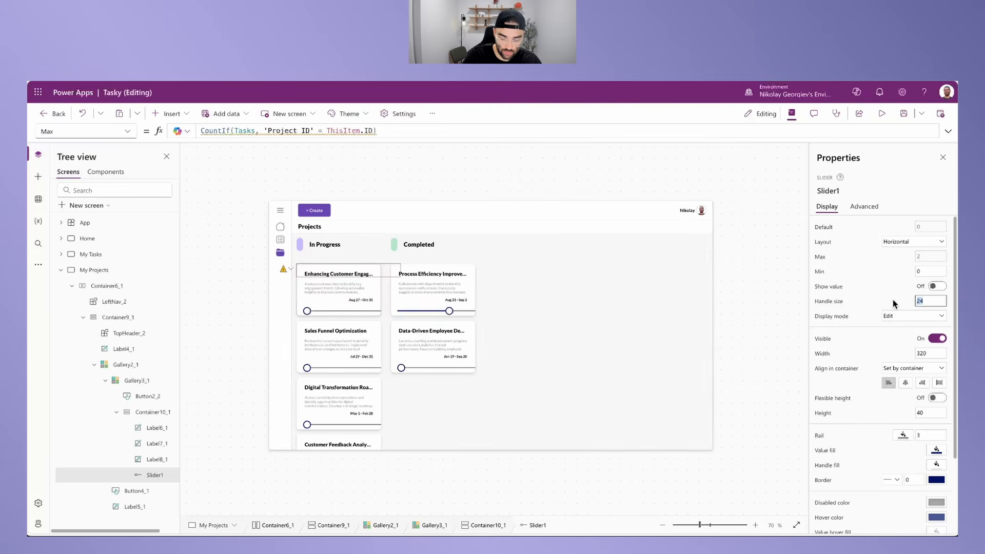
type("7")
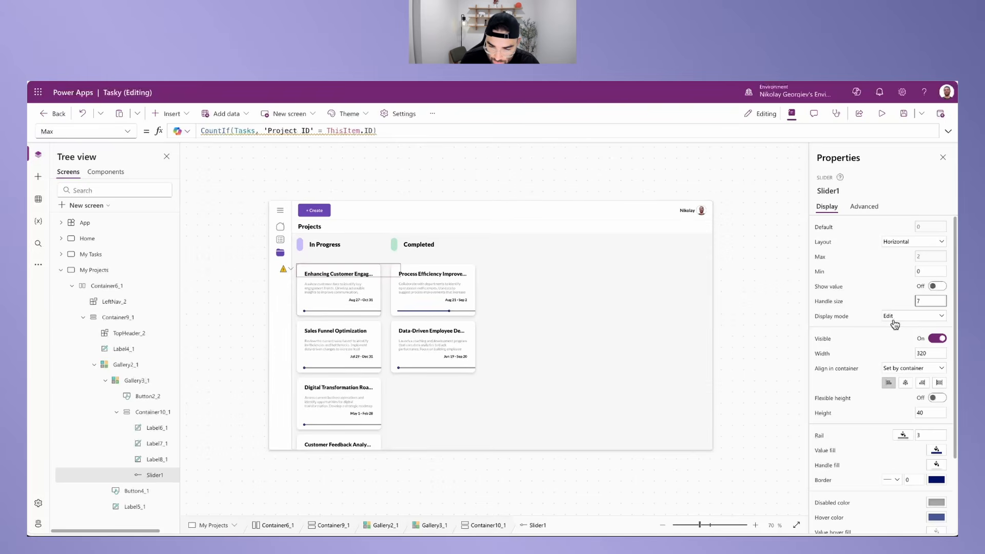
Step: Stretch the slider across the project card container and set its minimum width to 0
left_click(883, 358)
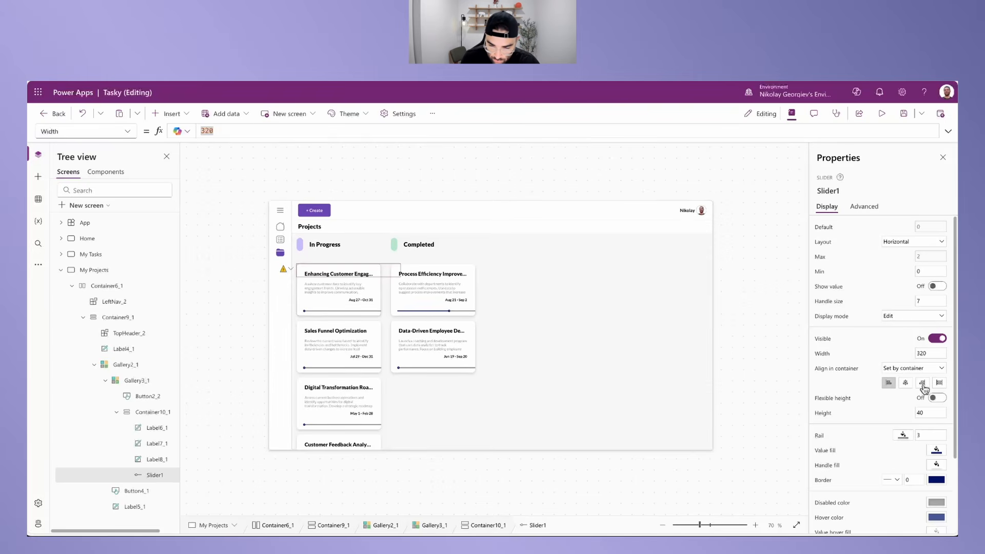
left_click(940, 384)
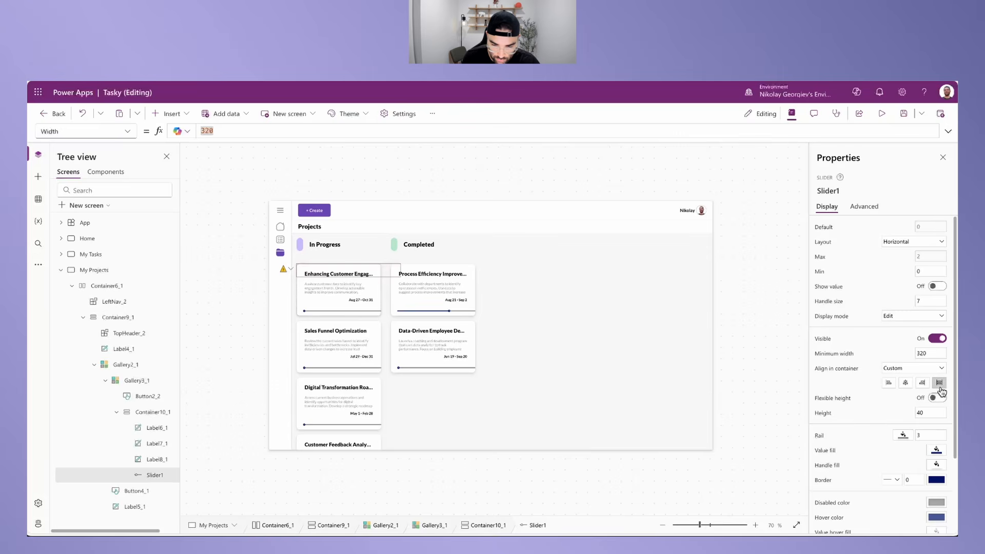
double_click(935, 354)
type("0")
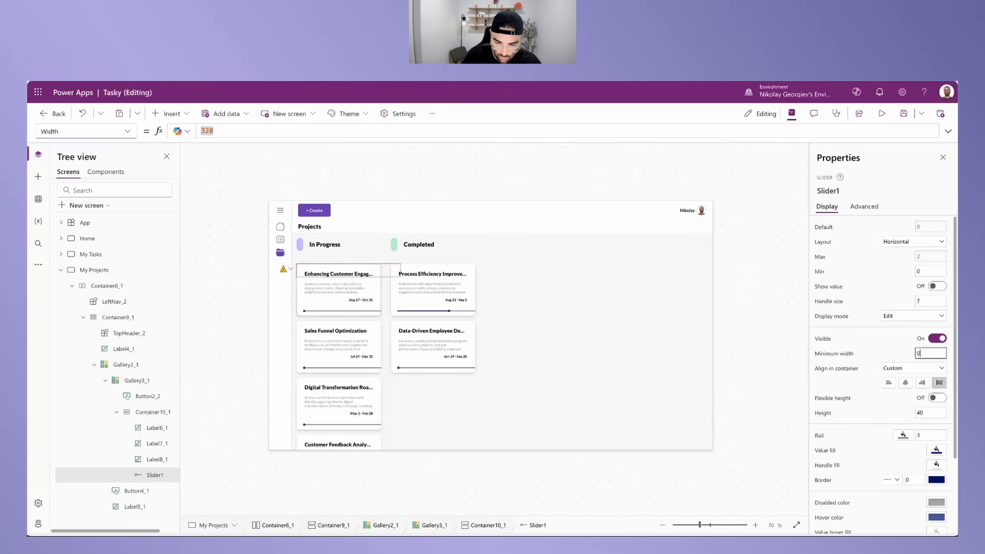
Step: Set the slider's height to 10 and its rail thickness to 5
double_click(924, 414)
type("10")
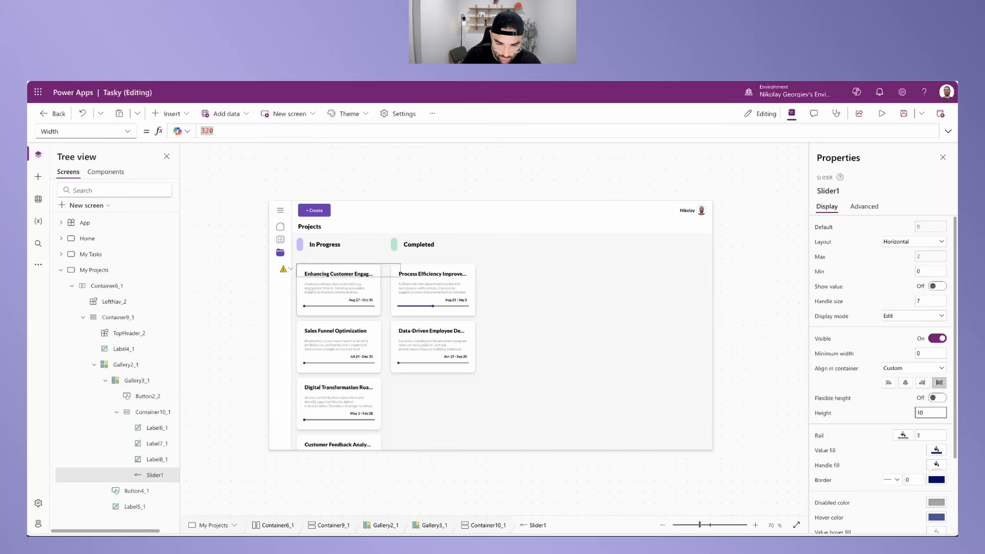
key("Tab")
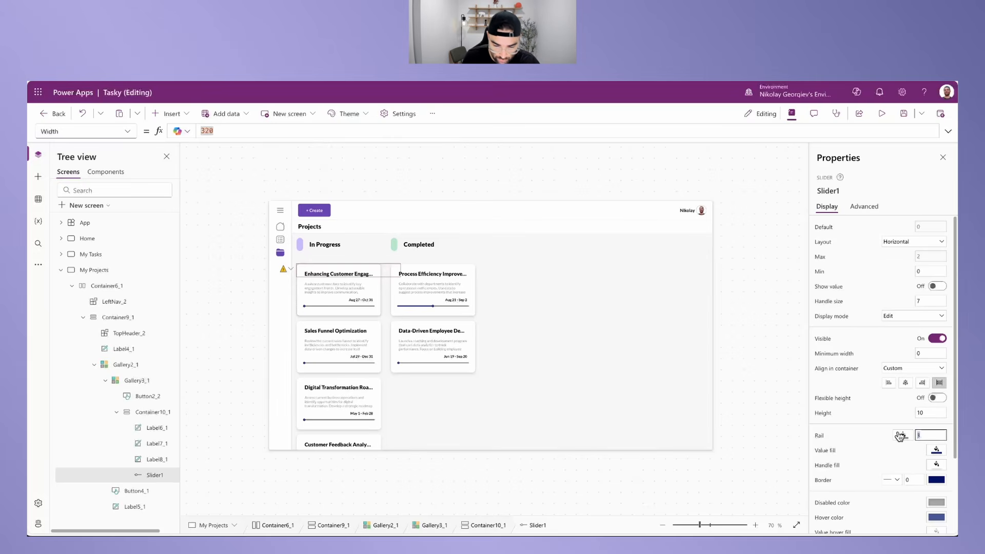
type("5")
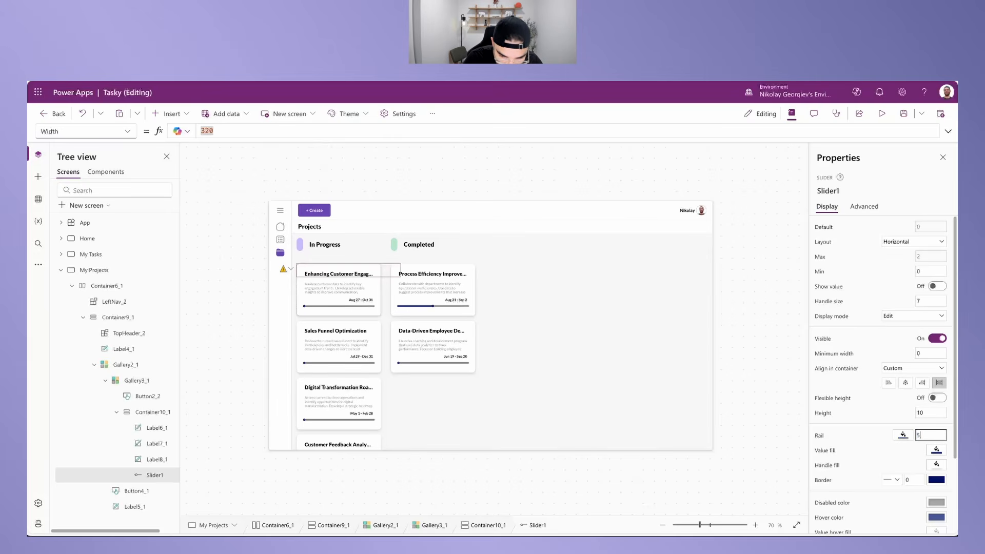
Step: Set the slider's RailFill to MyTheme.LightGray and its ValueFill to MyTheme.Primary
left_click(902, 438)
left_click_drag(294, 131, 164, 125)
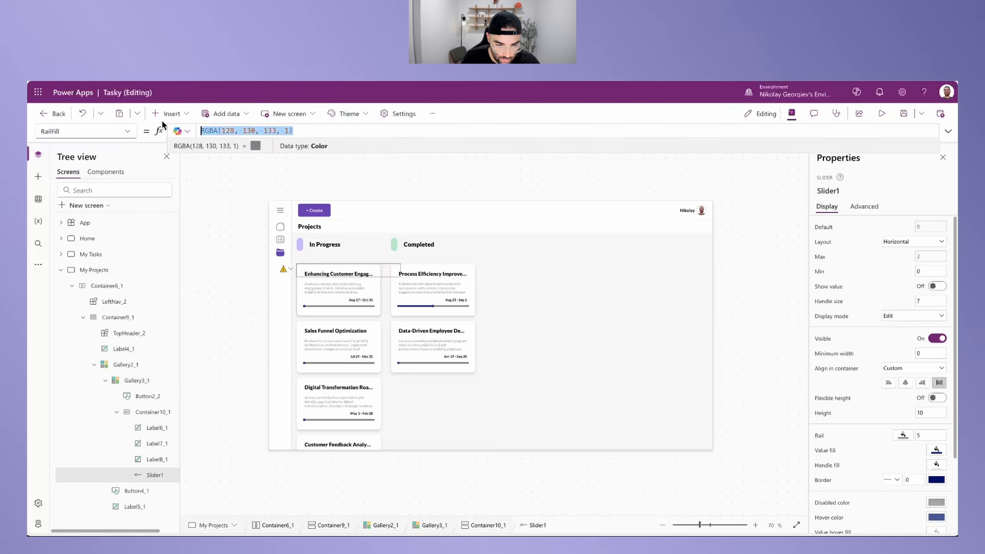
type("MyTheme.")
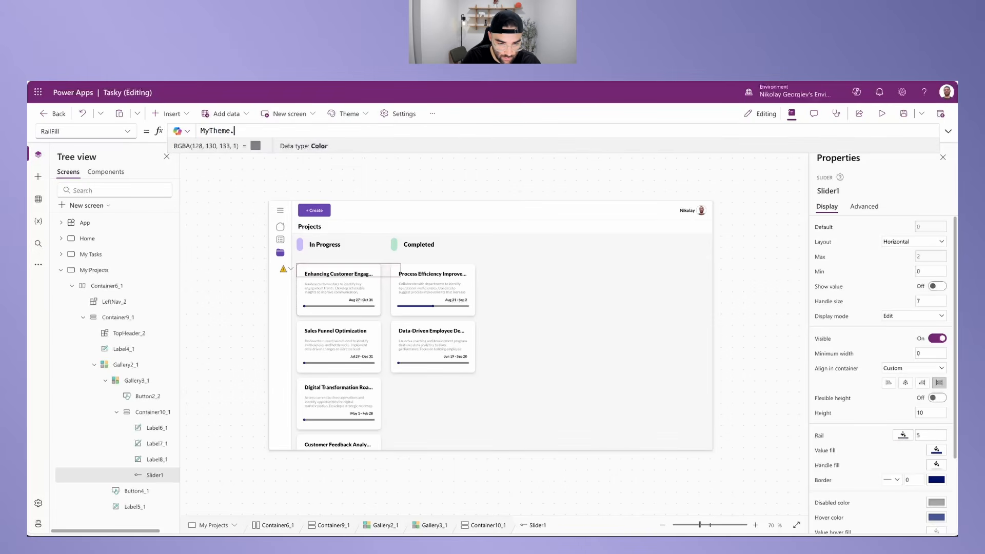
type("Gray")
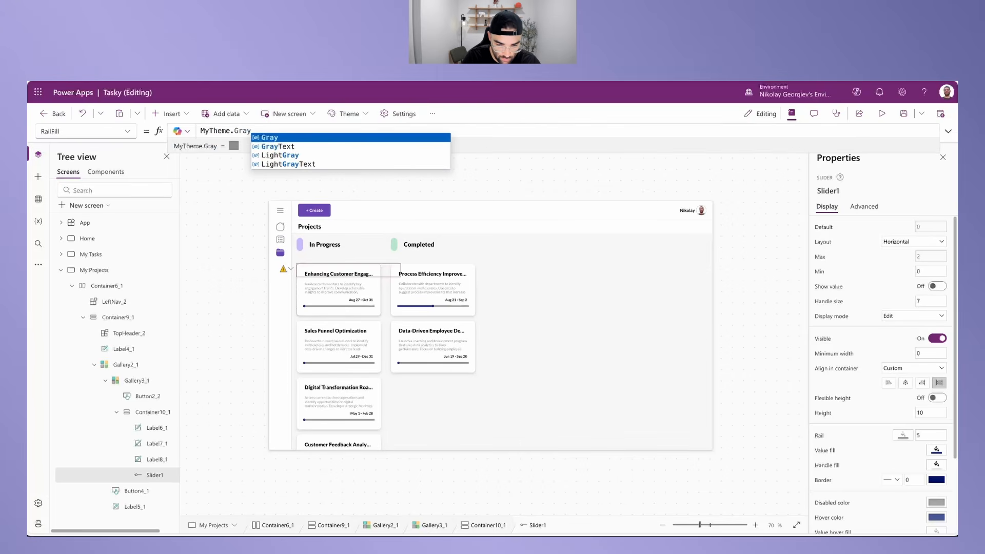
key("BackSpace")
key("BackSpace")
key("BackSpace")
key("BackSpace")
type("LightGray")
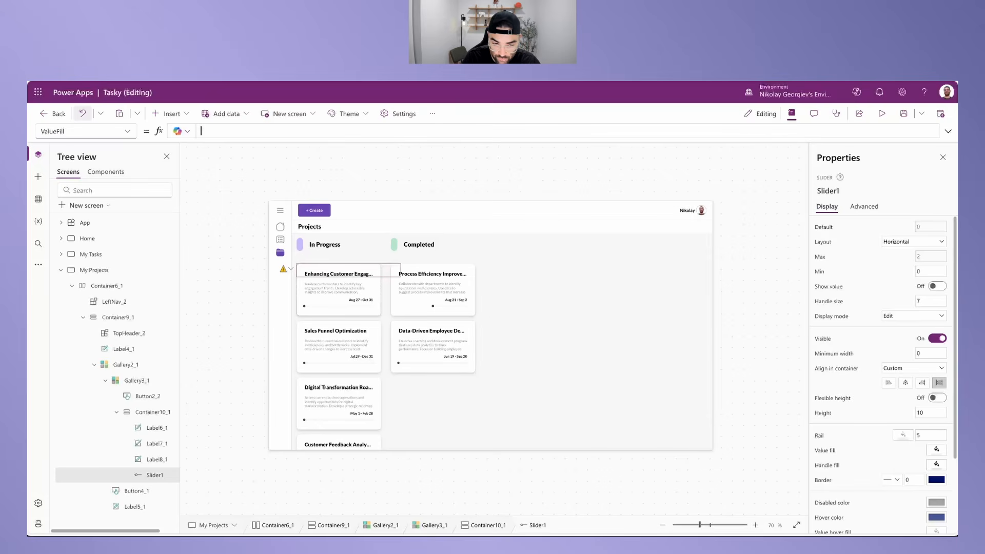
type("MyTheme.")
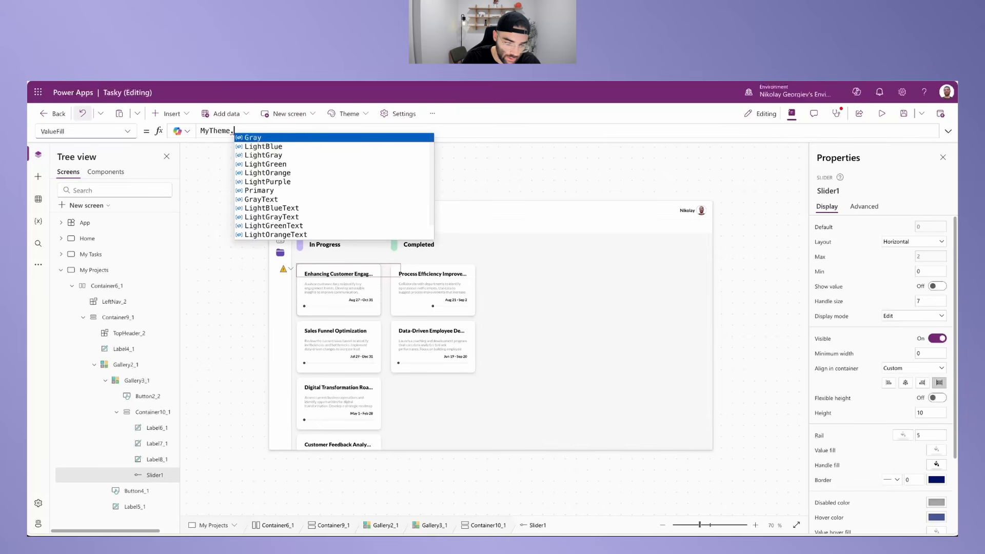
type("Primary")
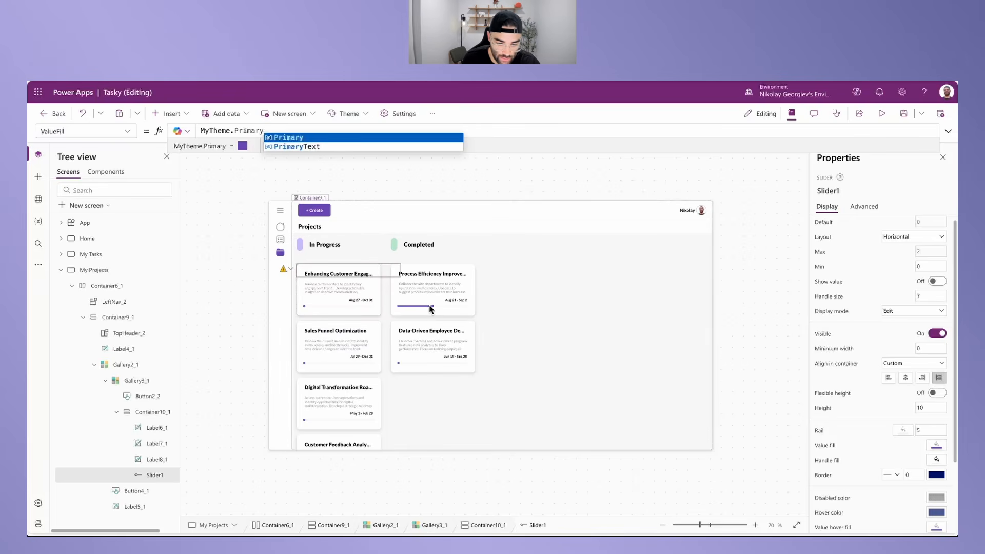
Step: Add a text label below the slider with the Text formula Slider1.Value & " / " & Slider1.Max & " tasks complete"
left_click(182, 118)
left_click(177, 169)
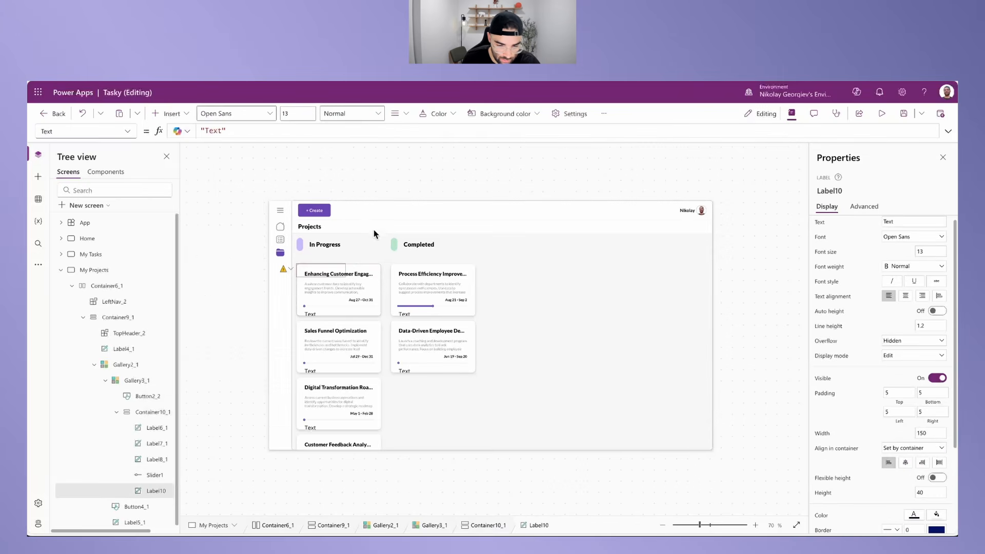
left_click(219, 131)
key("ctrl+a")
key("BackSpace")
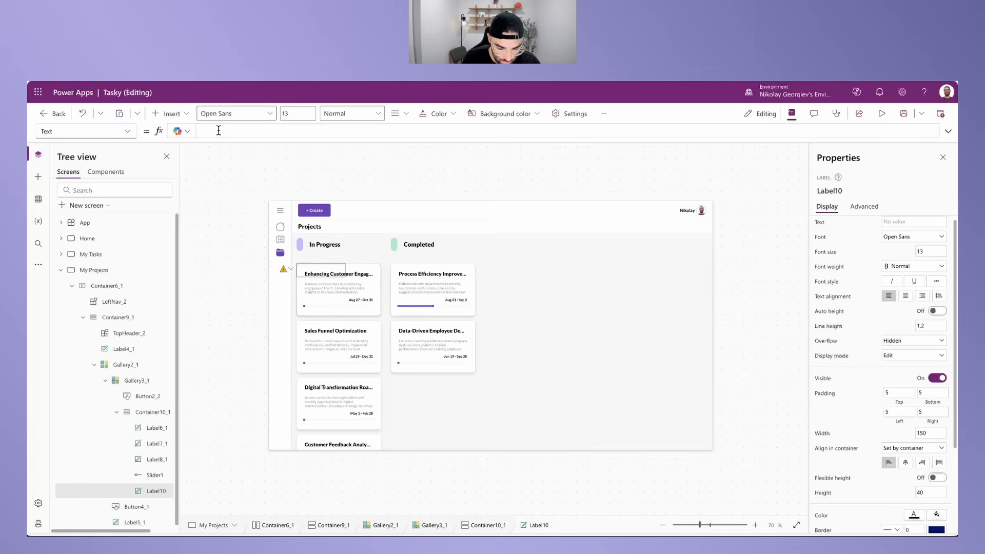
type("Slider1.Value & \" / \" & Slider1.Max & \" tasks complete\"")
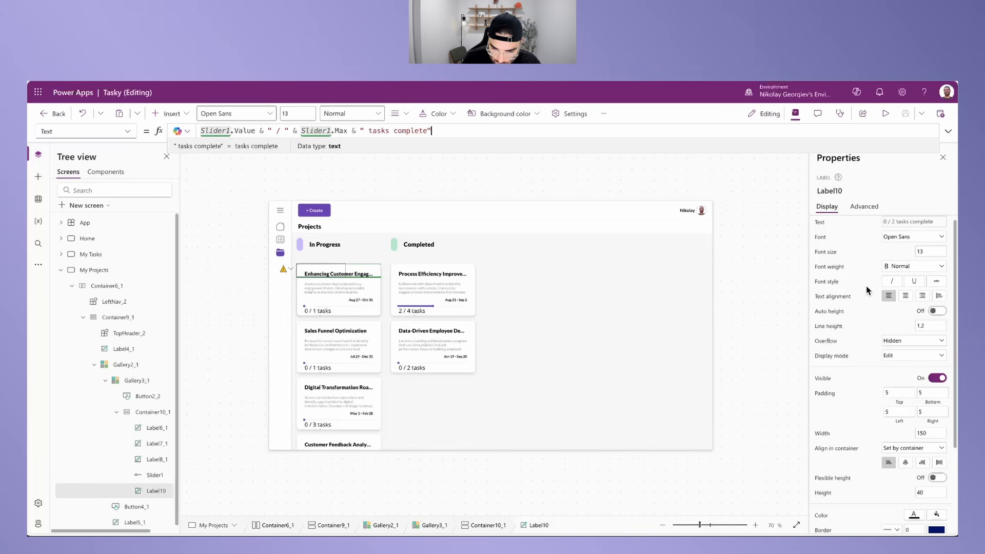
Step: Set the task-count label's font to Lato, size 8, with Semibold weight
left_click(904, 242)
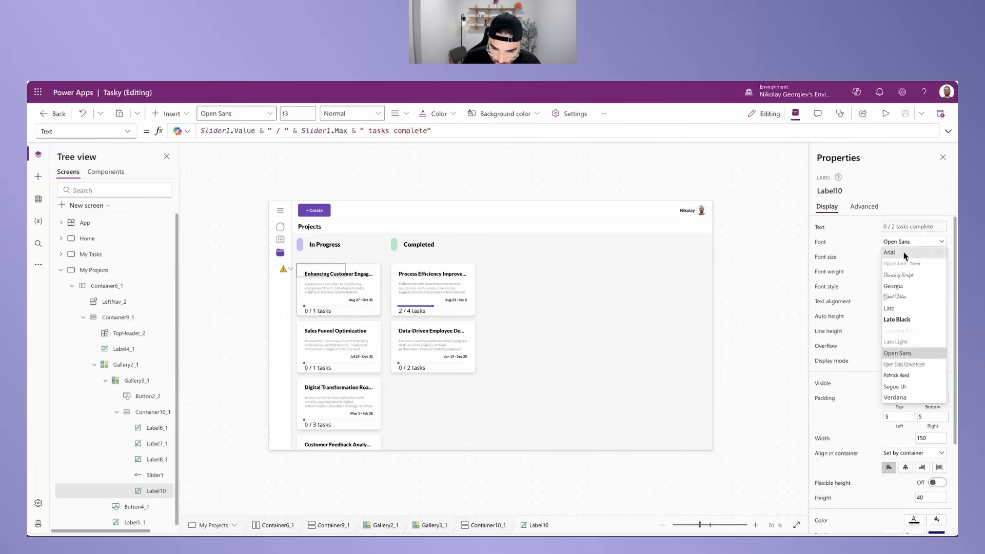
left_click(904, 308)
key("Tab")
type("8")
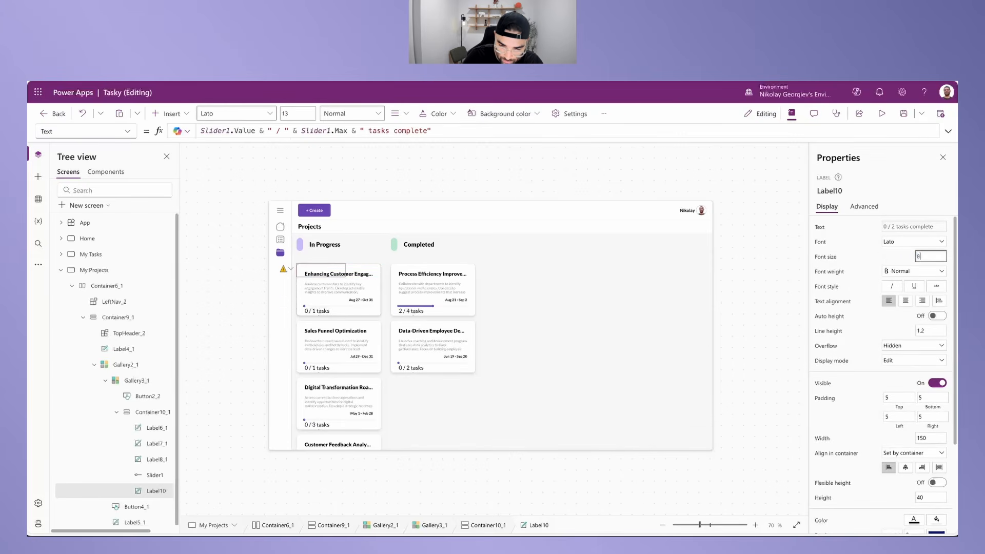
left_click(904, 272)
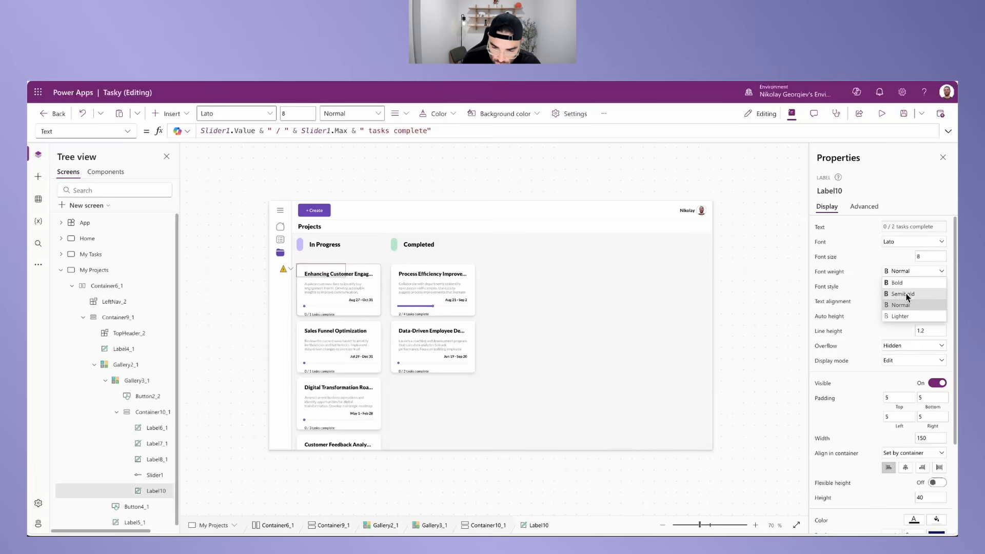
left_click(905, 296)
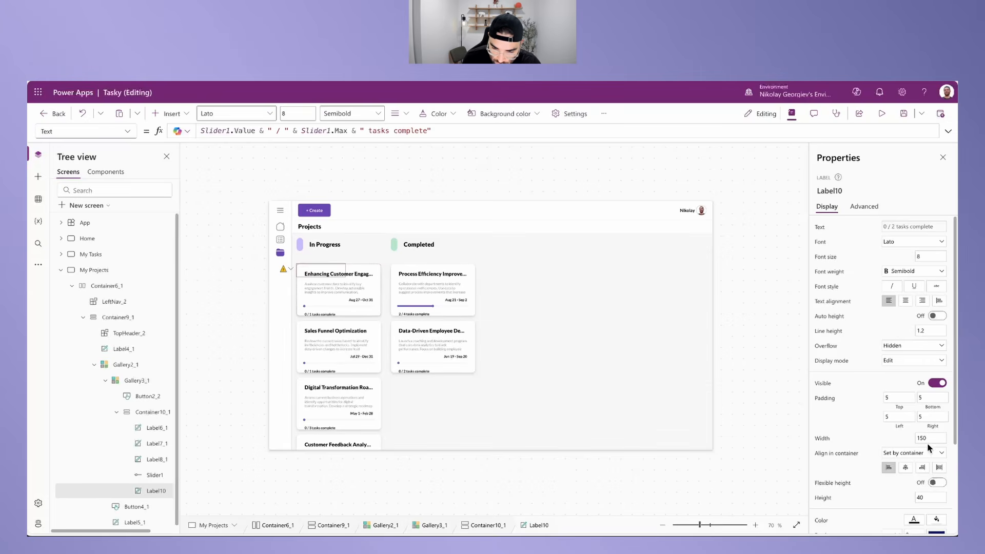
Step: Stretch the task-count label across the card container, with minimum width 0 and height 30
left_click(939, 467)
left_click_drag(935, 438, 912, 438)
type("0")
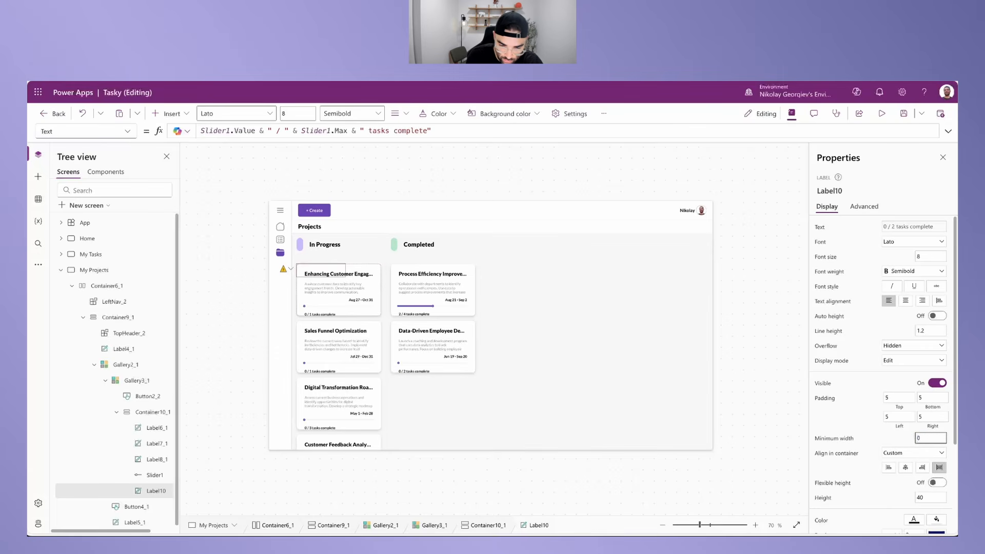
left_click(937, 484)
left_click_drag(935, 498, 902, 499)
type("30")
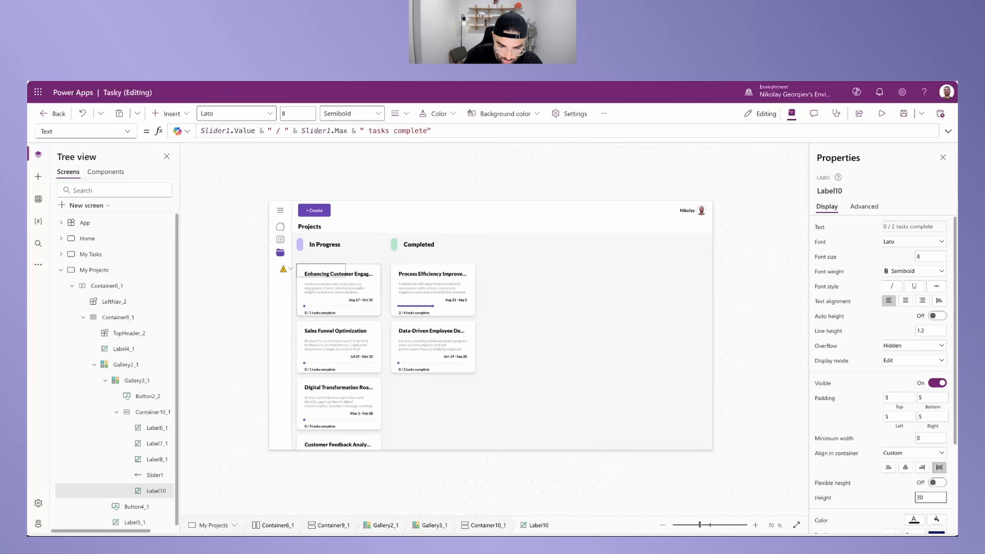
Step: Set the task-count label's Color formula to MyTheme.Primary
scroll(826, 441, "down", 2)
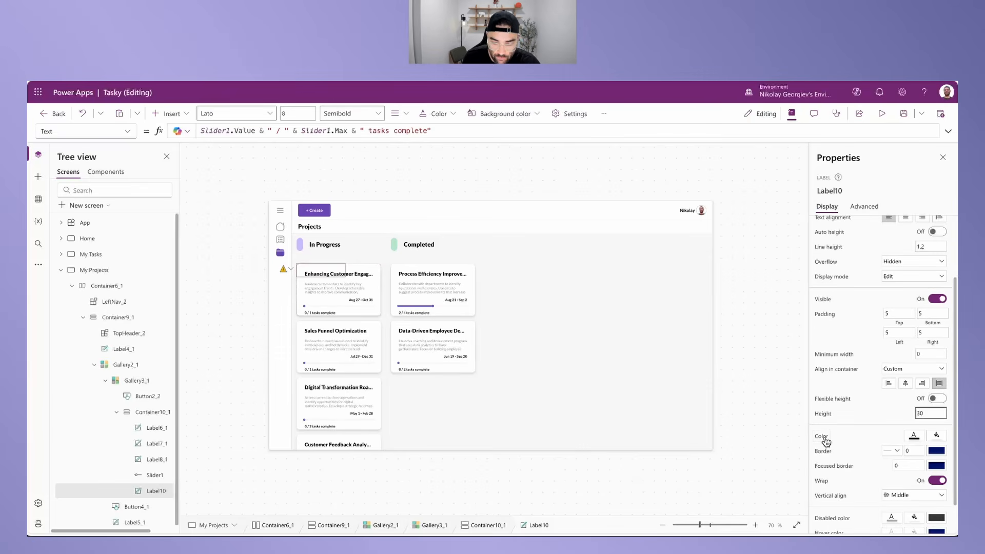
left_click(823, 438)
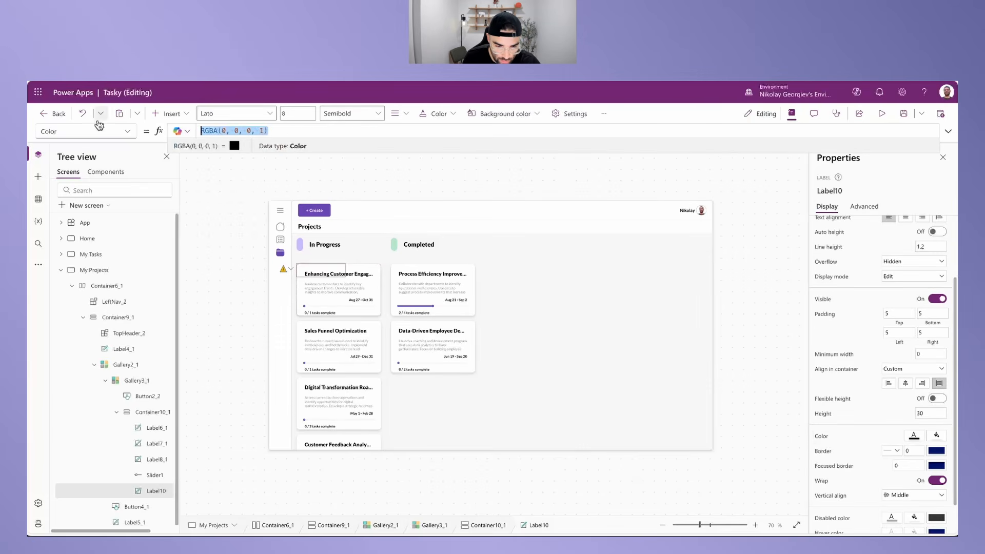
type("MyTheme.")
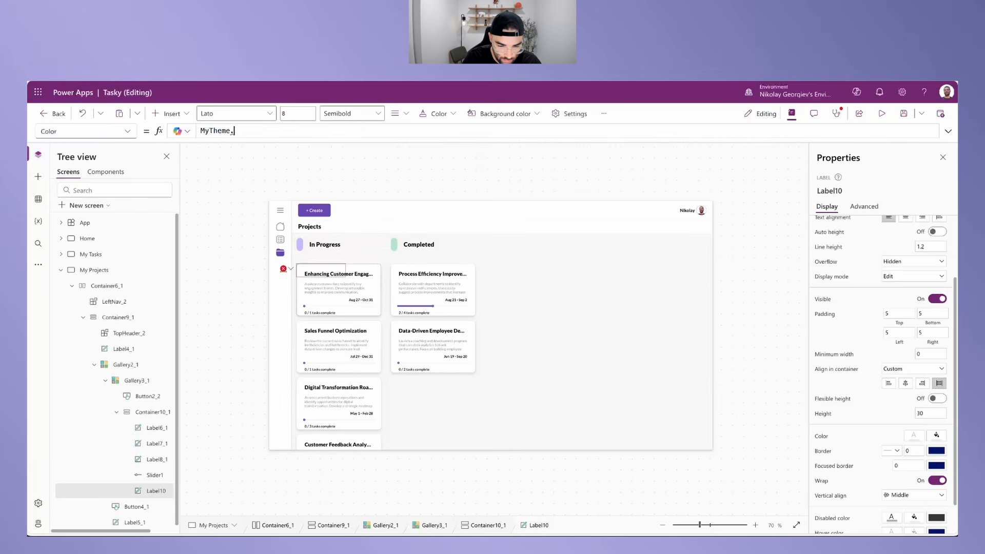
type("primary")
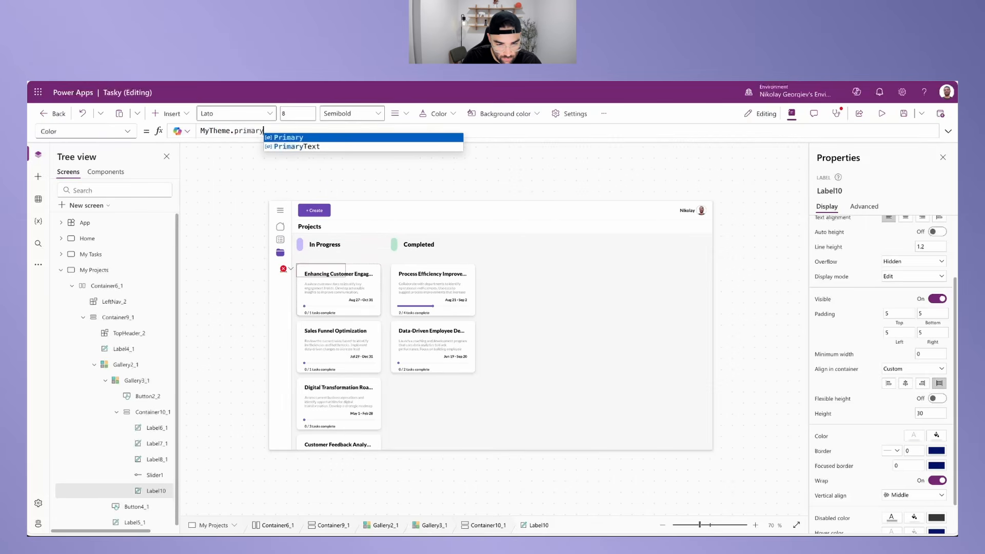
key("Return")
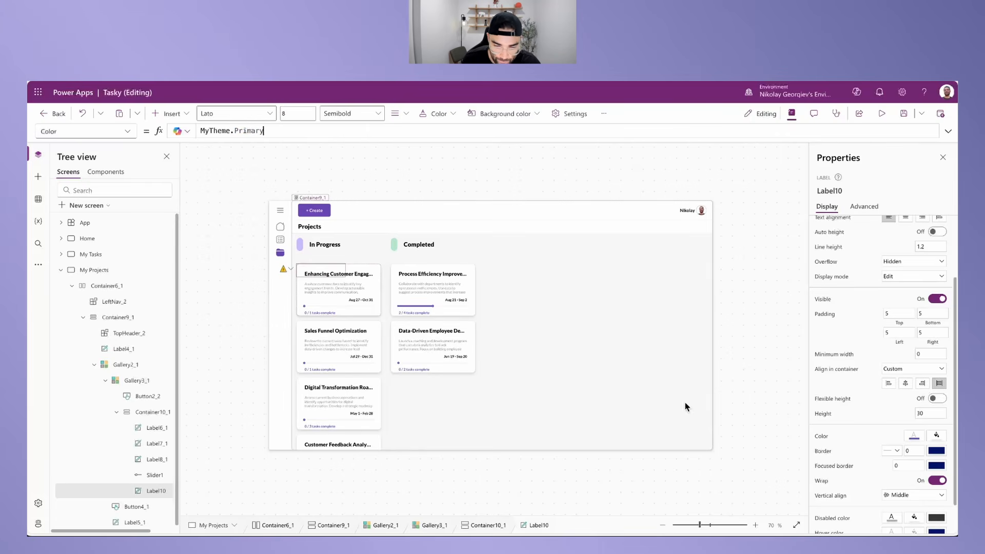
Step: Set the vertical alignment of the task-count label below the slider to Top
left_click(156, 475)
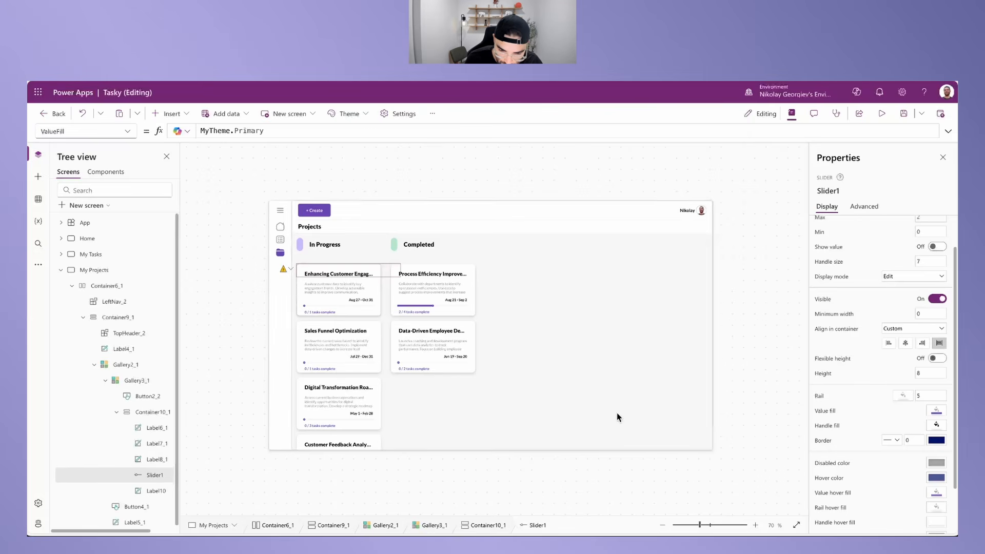
left_click(155, 491)
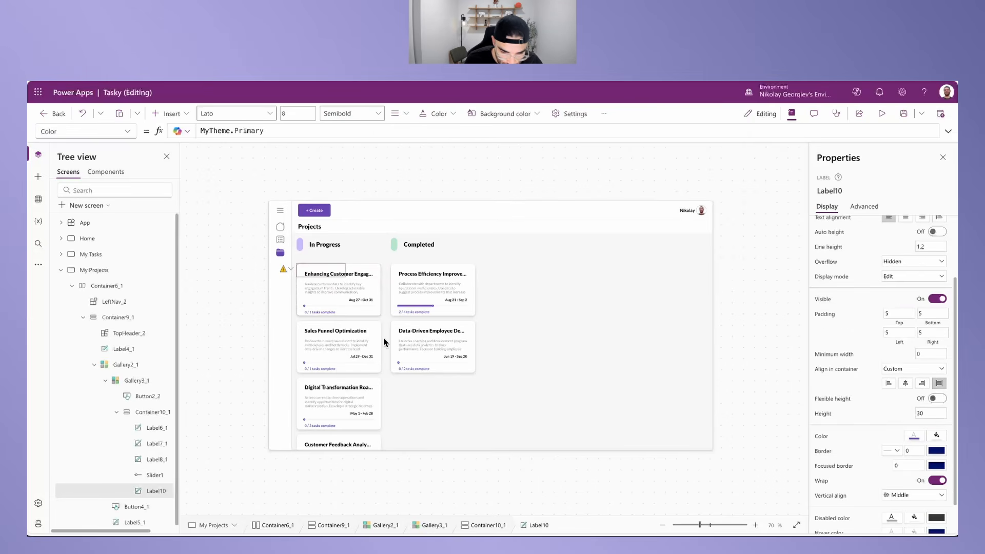
scroll(882, 453, "down", 1)
left_click(900, 483)
left_click(899, 496)
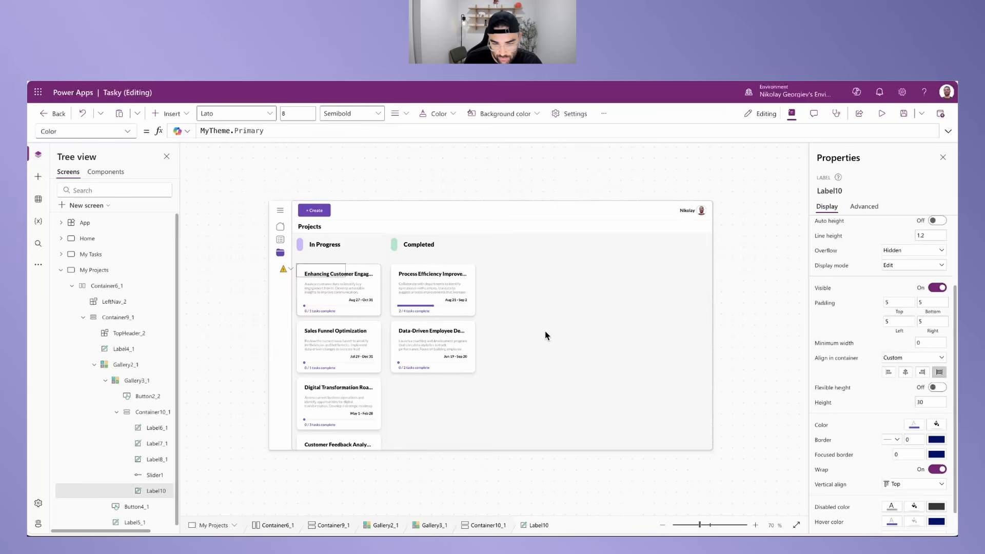
Step: Test the app's left navigation by switching between the Tasks, Projects and Home screens, ending on Projects
left_click(280, 240, "alt")
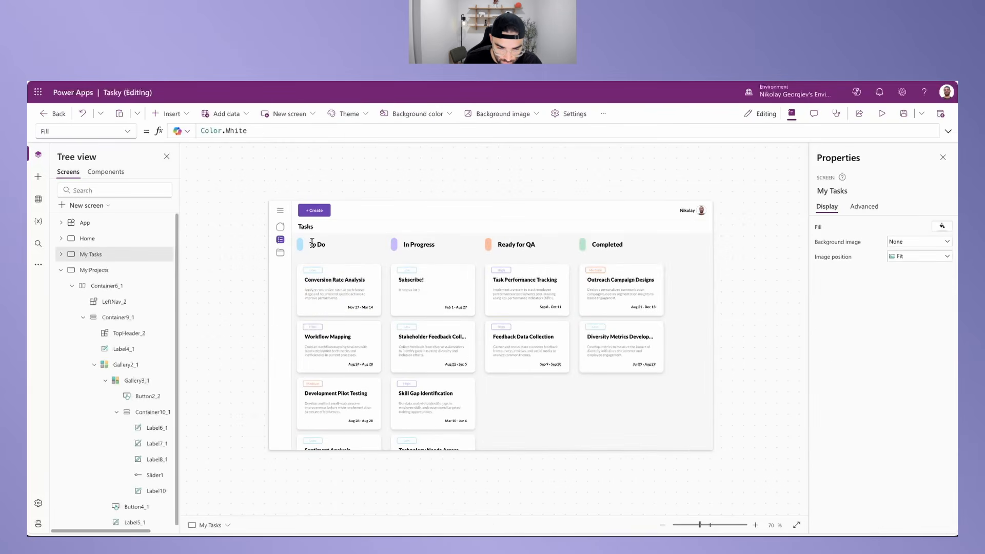
left_click(280, 252, "alt")
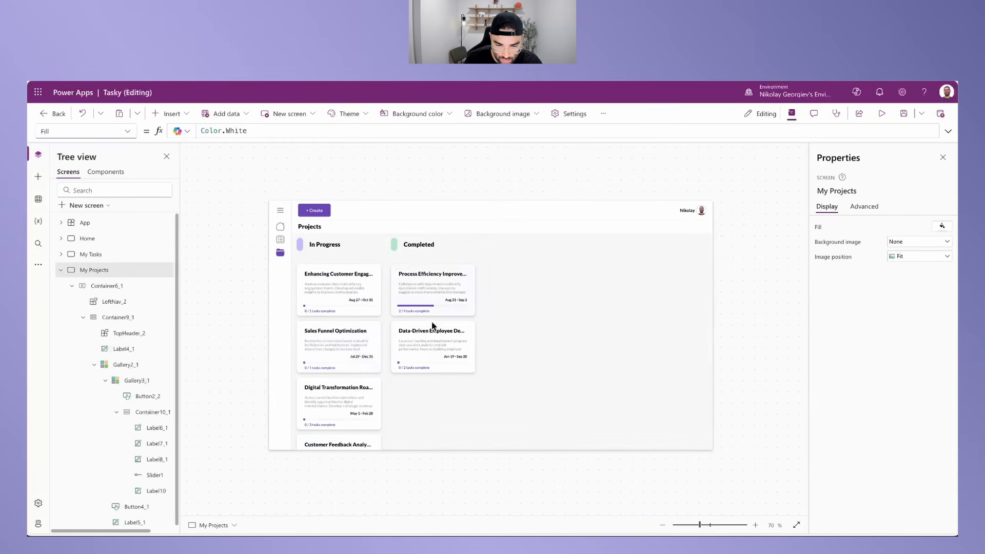
left_click(280, 227, "alt")
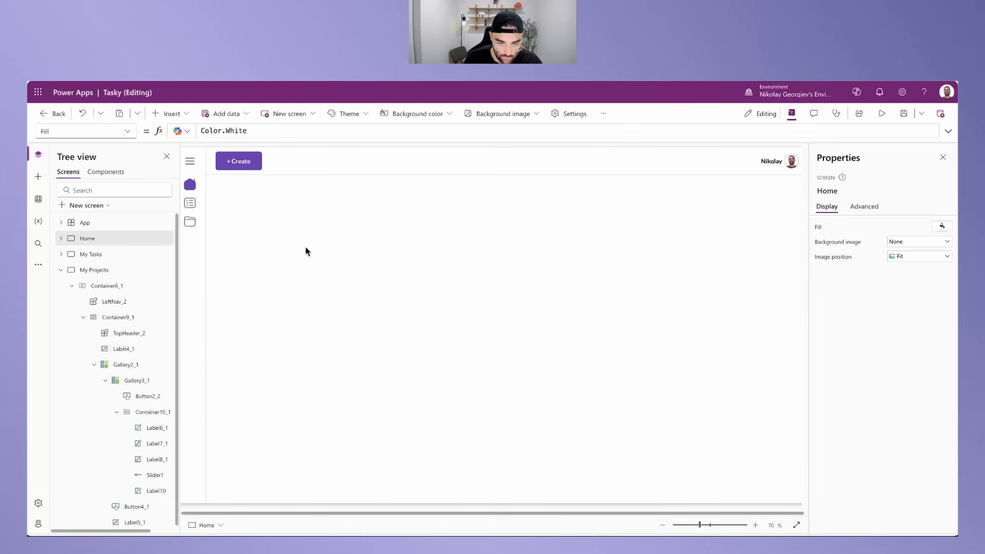
left_click(190, 224, "alt")
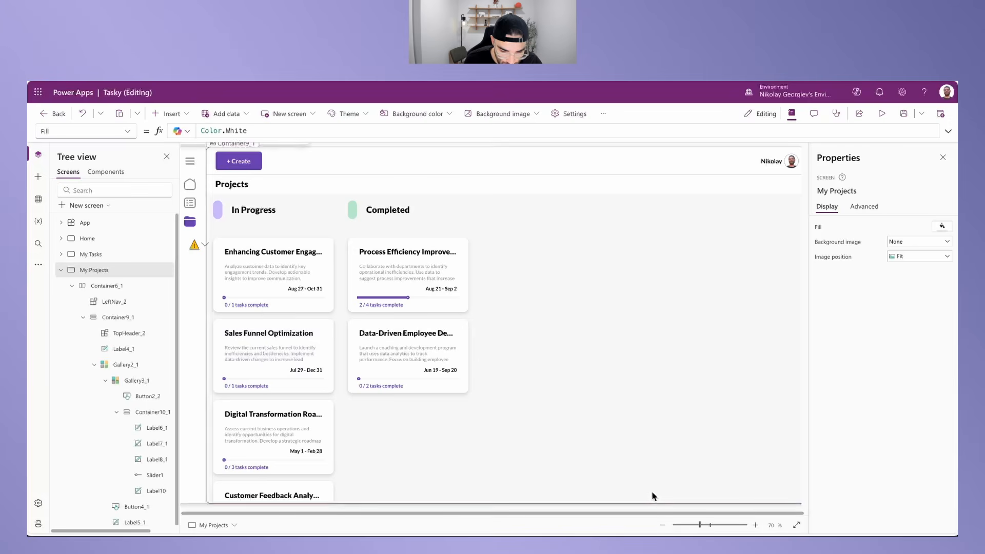
left_click(662, 525)
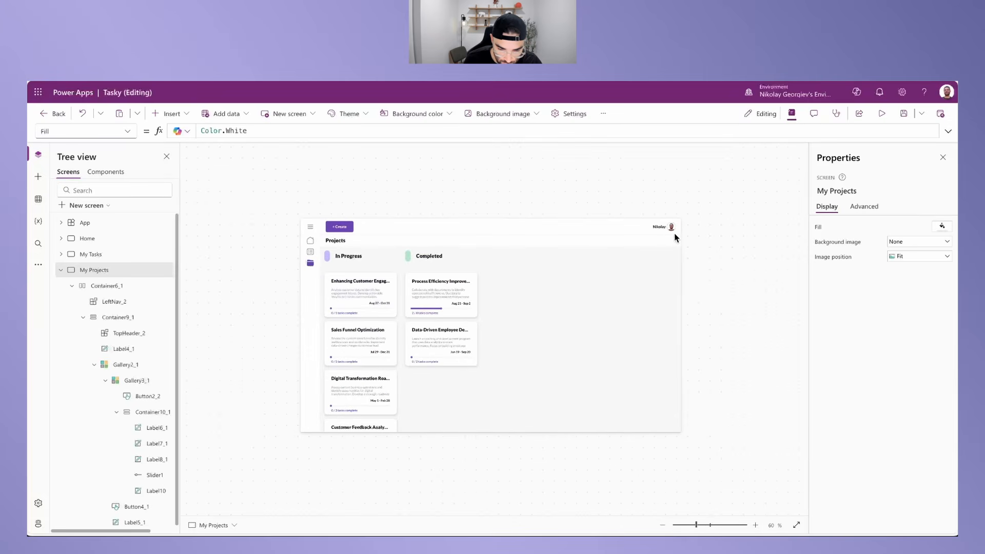
Step: Add a new blank screen to the app and rename it Task Form
left_click(90, 254)
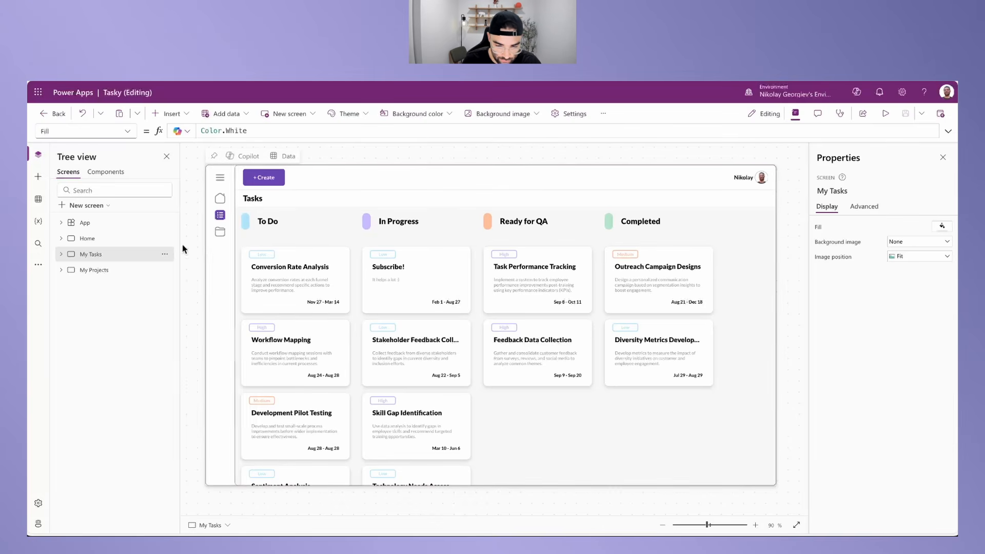
left_click(87, 206)
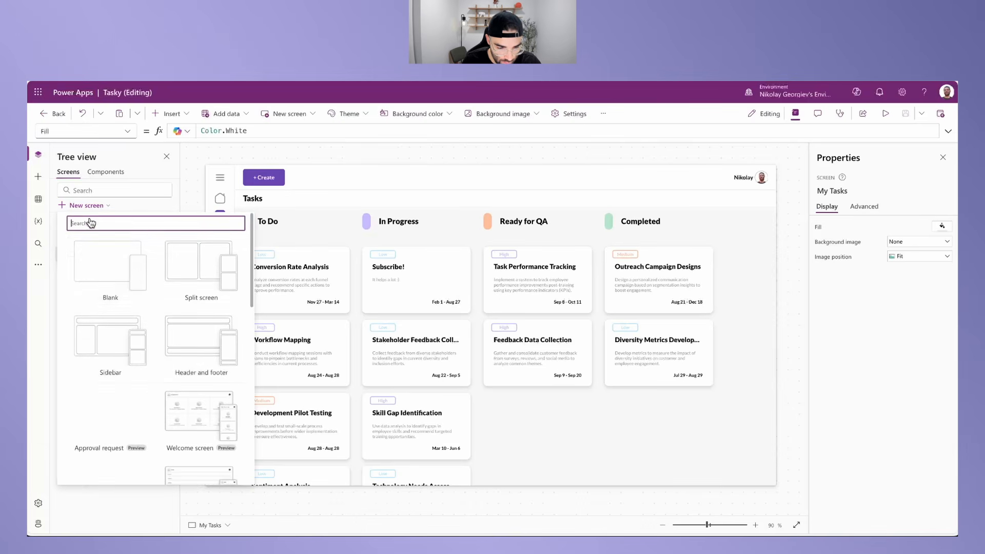
left_click(102, 260)
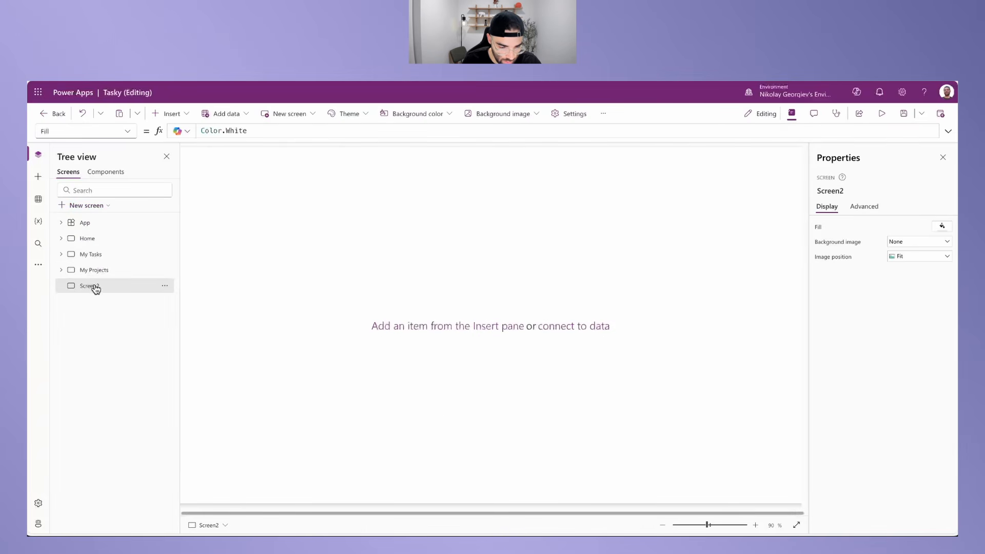
double_click(97, 286)
type("Task Form")
key("Return")
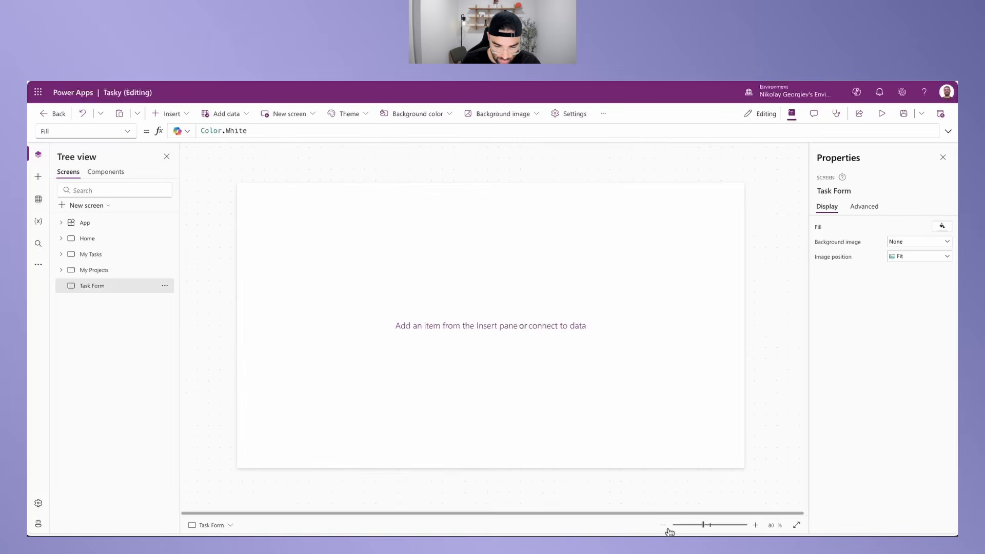
Step: Insert a vertical container on the Task Form screen and set its X and Y position to 0
left_click(172, 114)
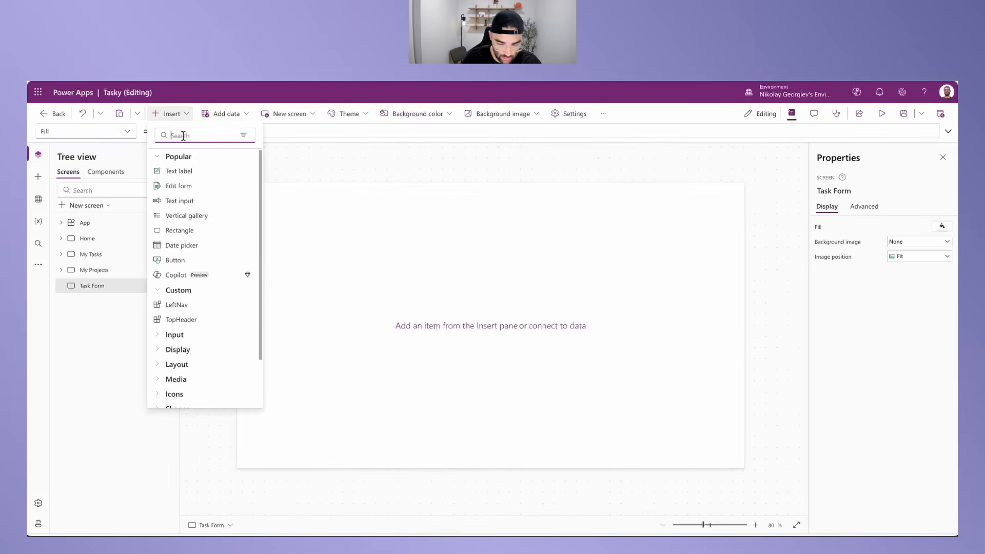
type("contain")
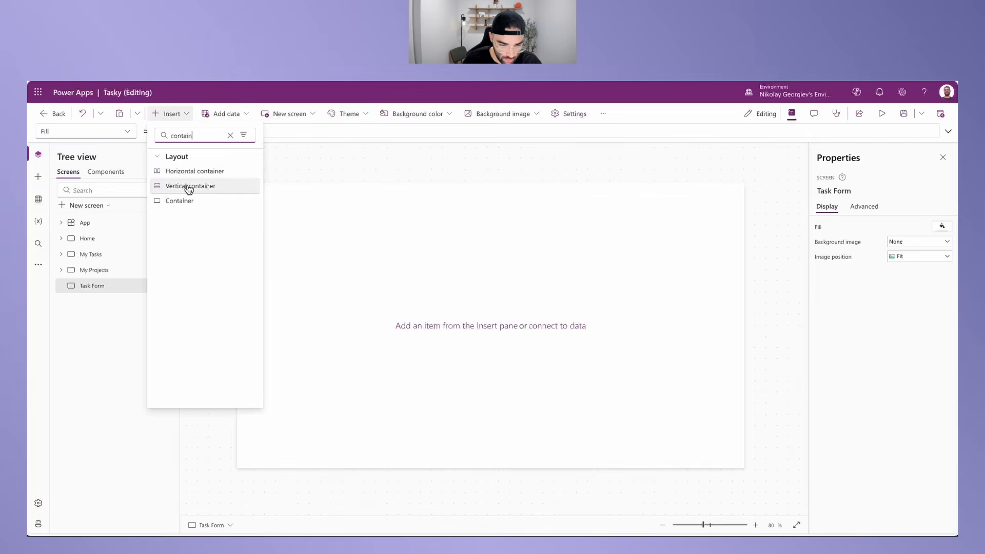
left_click(187, 186)
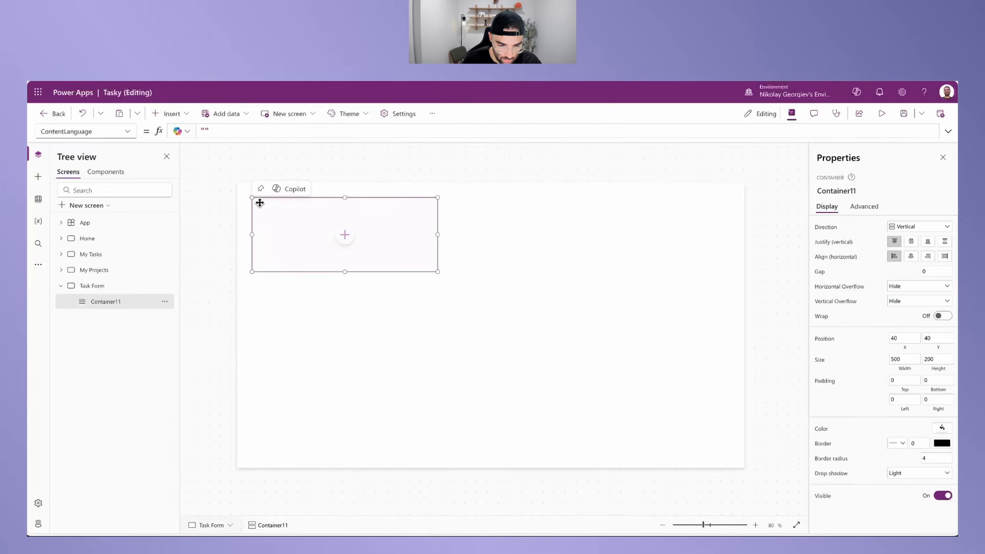
left_click(917, 339)
type("0")
key("Tab")
type("0")
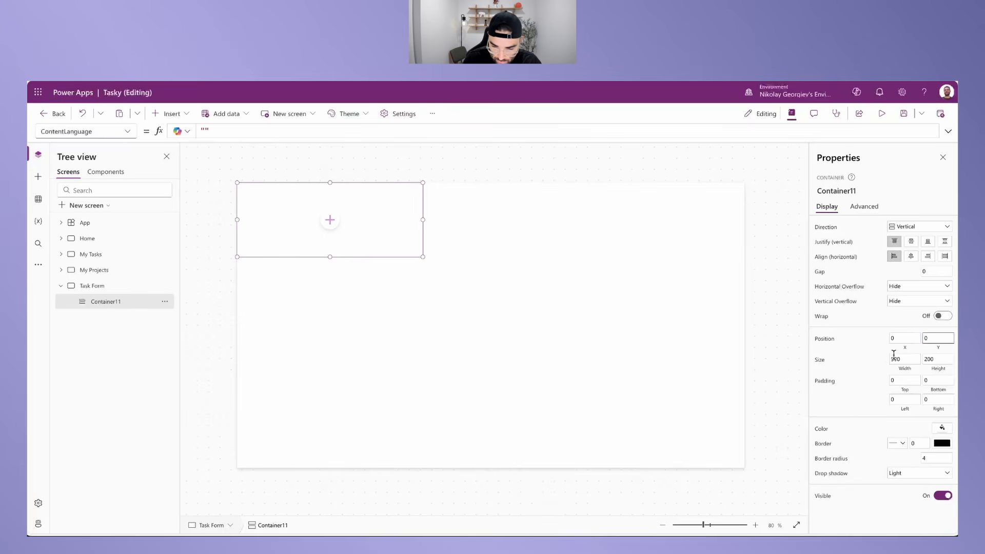
Step: Make the Task Form container fill the screen with Width set to Parent.Width and Height set to Parent.Height
left_click(894, 358)
left_click(302, 130)
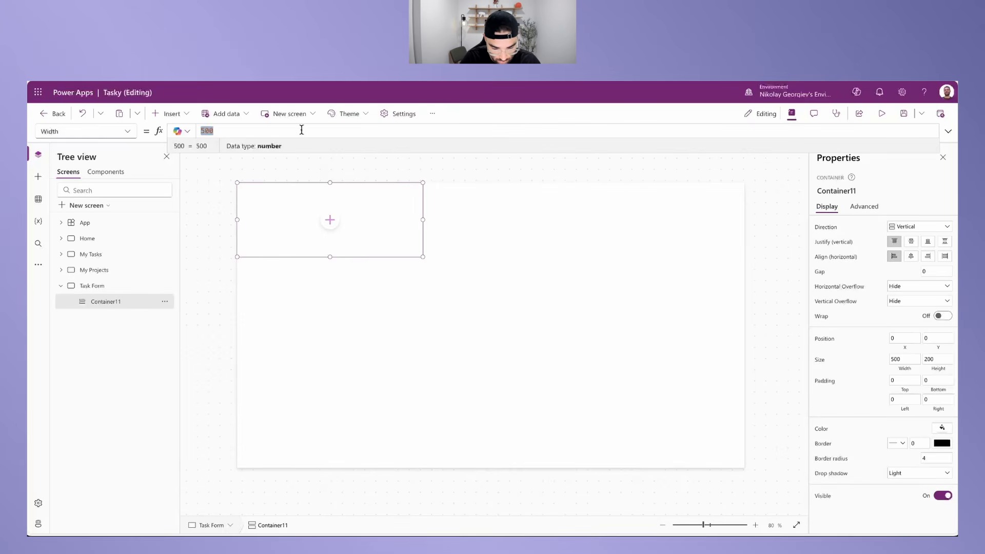
type("Parent.Width")
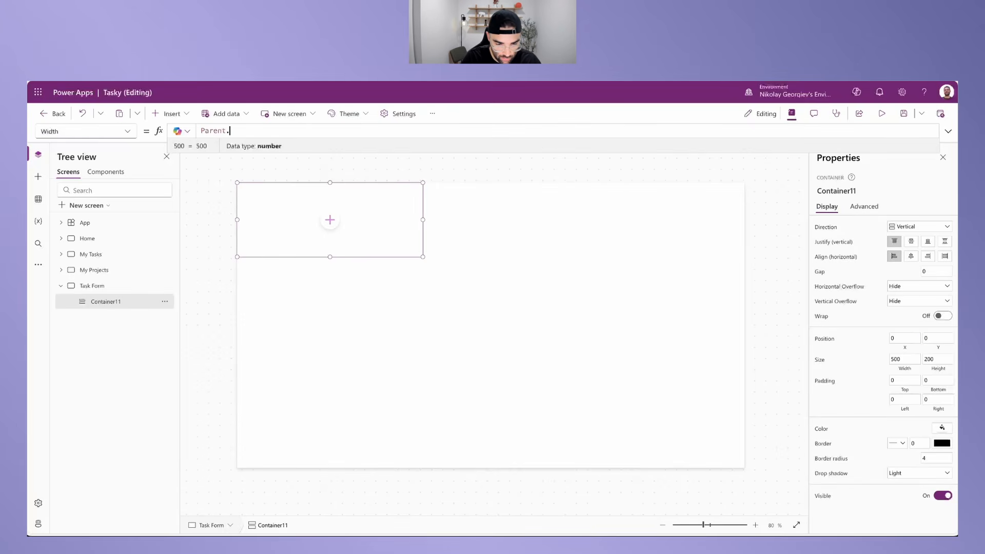
left_click(937, 363)
type("Parent.Height")
key("Tab")
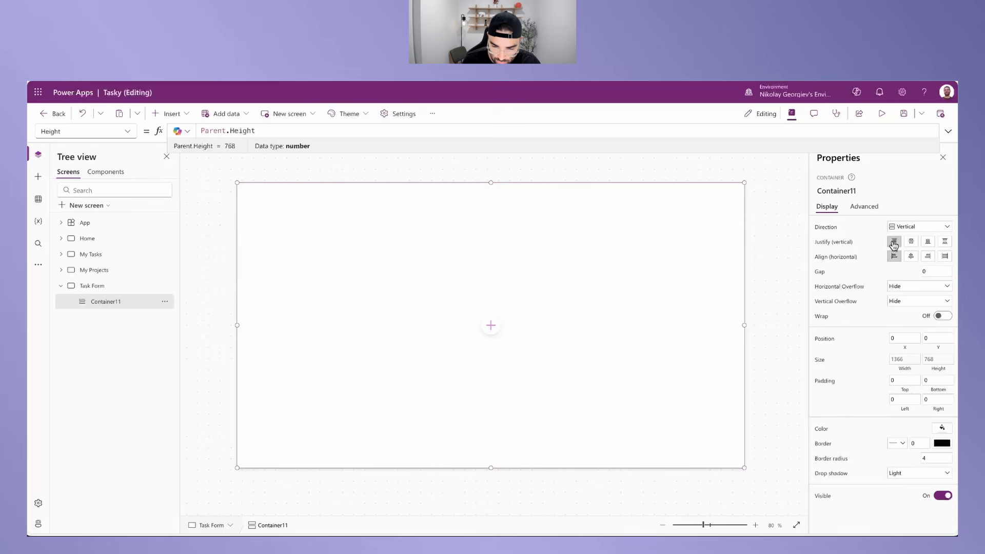
Step: Center the container's contents horizontally, and set its border radius to 0 and drop shadow to None
left_click(912, 257)
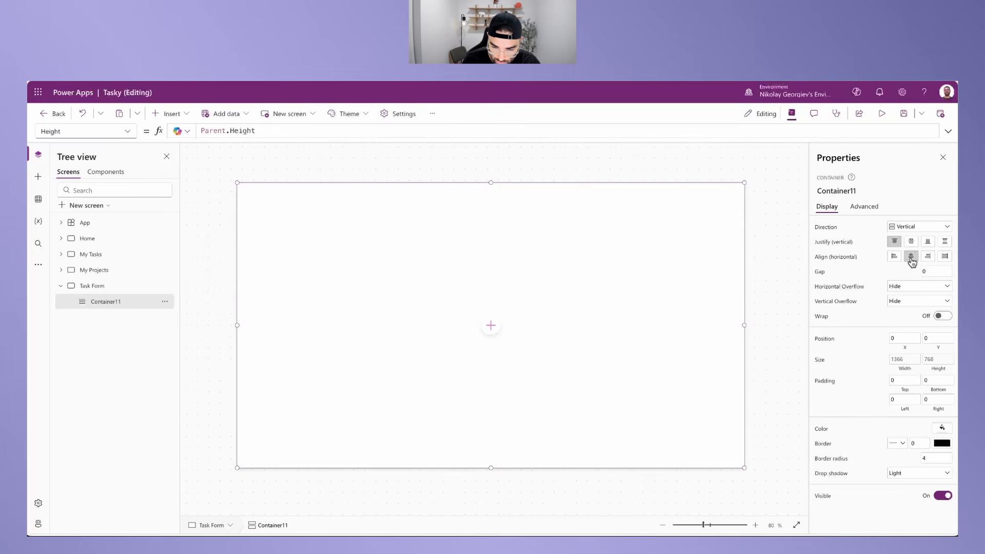
left_click(939, 459)
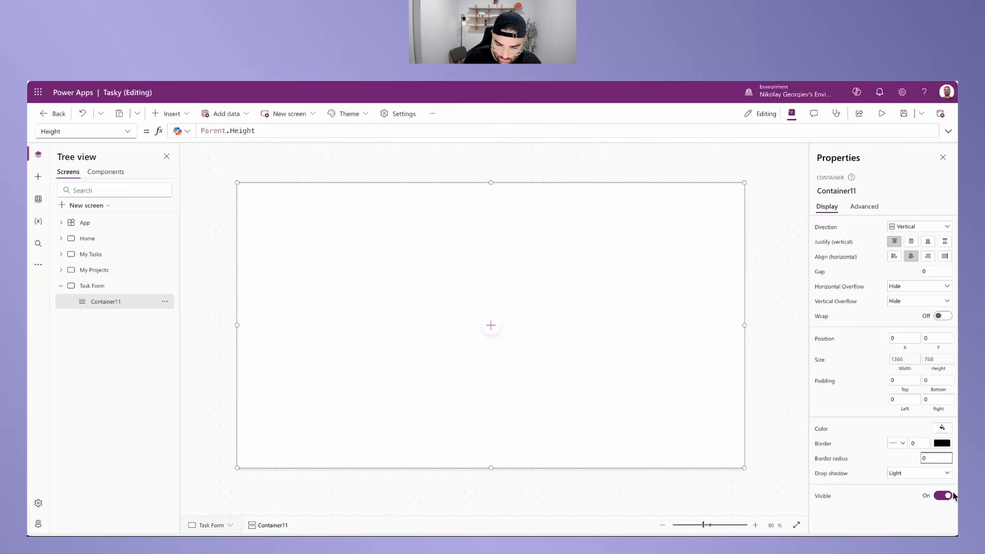
left_click(915, 473)
left_click(907, 395)
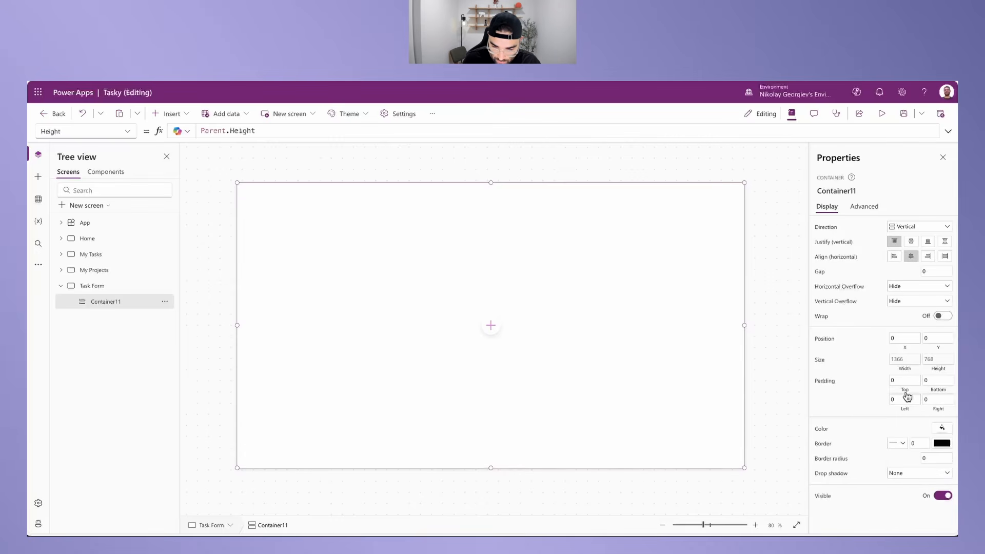
Step: Insert an edit form into the Task Form screen's container and set its DataSource to Tasks
left_click(121, 303)
left_click(170, 113)
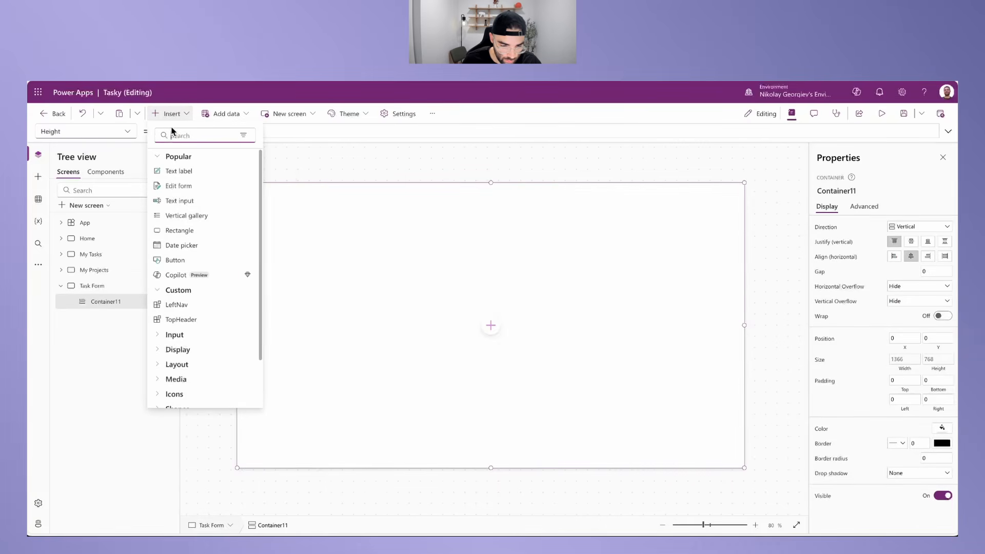
type("edit")
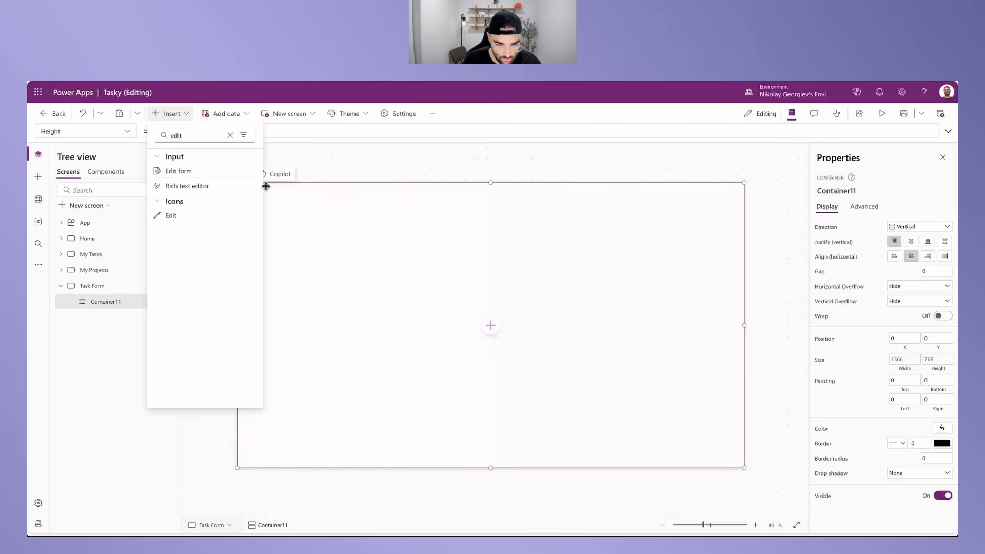
left_click_drag(275, 189, 277, 191)
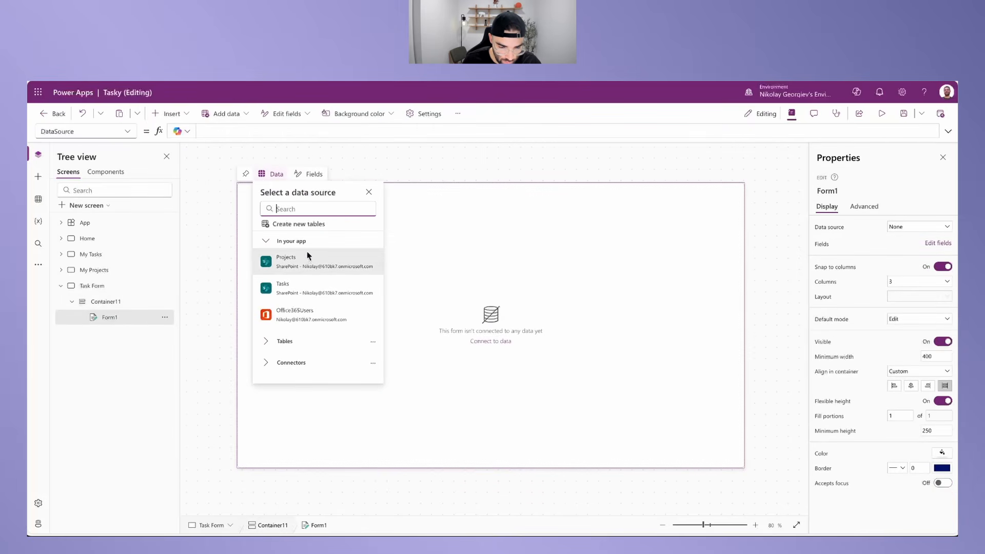
left_click(287, 289)
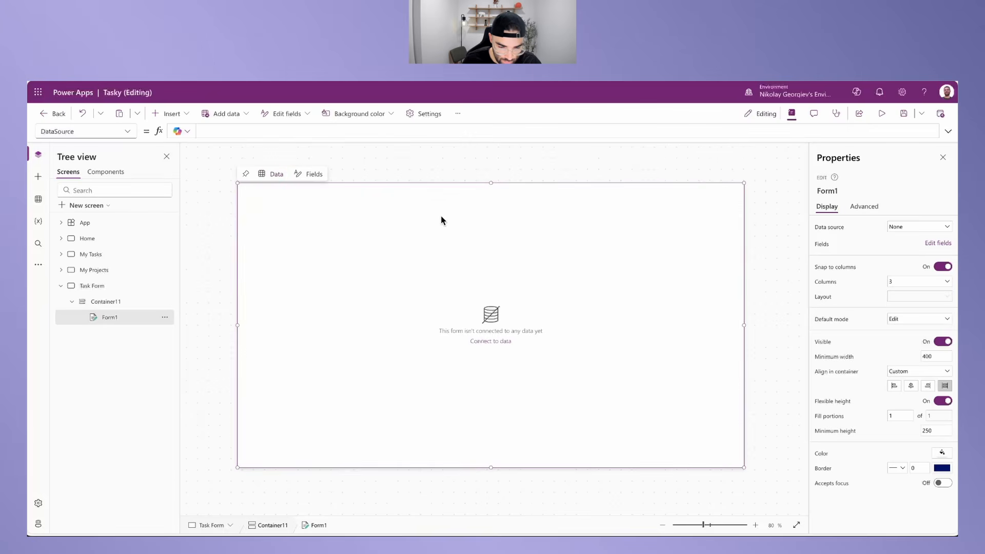
left_click(253, 133)
type("Tasks")
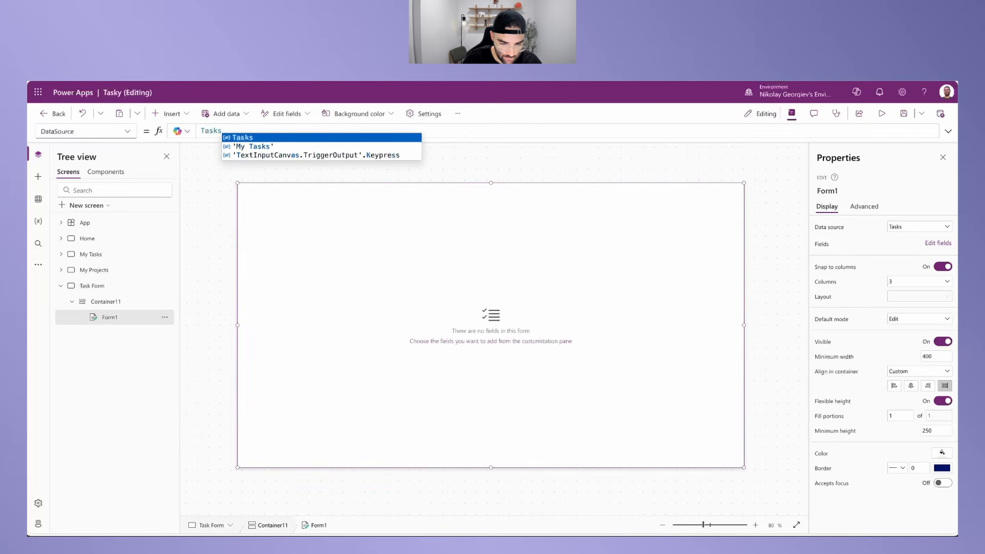
Step: Add the fields Assigned To, Attachments, Description, Due Date, Priority, Project ID, Start Date, Status and Title to the form
left_click(935, 244)
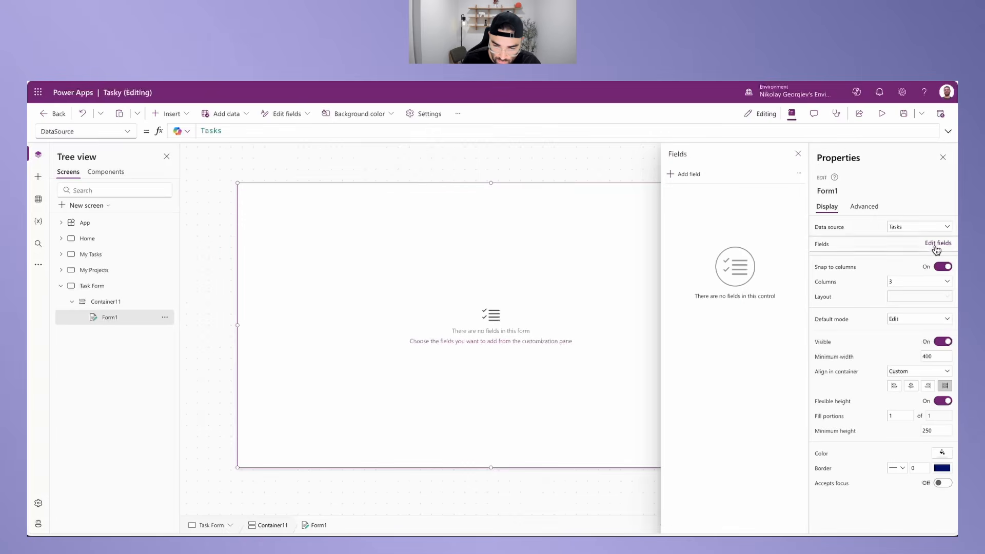
left_click(686, 175)
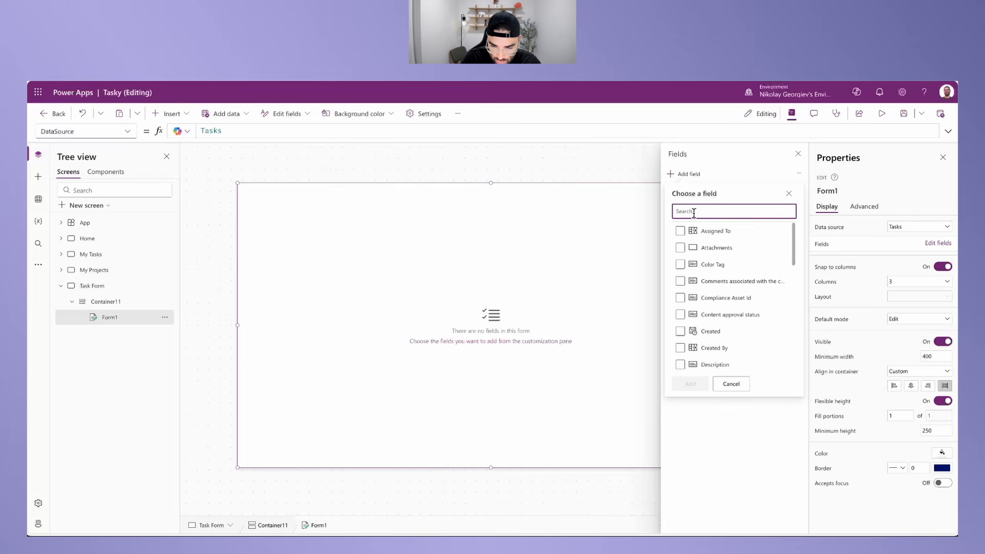
left_click(680, 231)
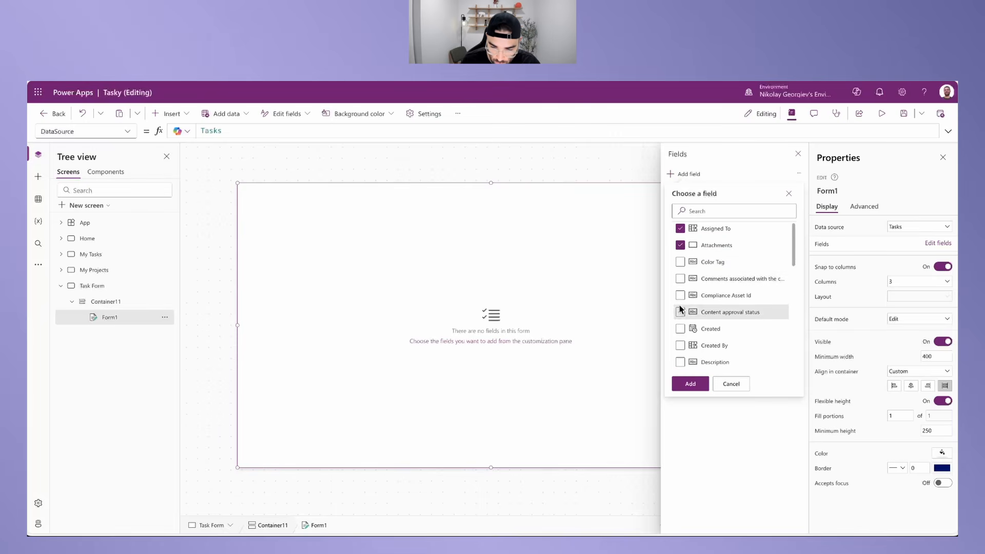
scroll(681, 336, "down", 2)
left_click(681, 339)
left_click(681, 355)
scroll(683, 359, "down", 5)
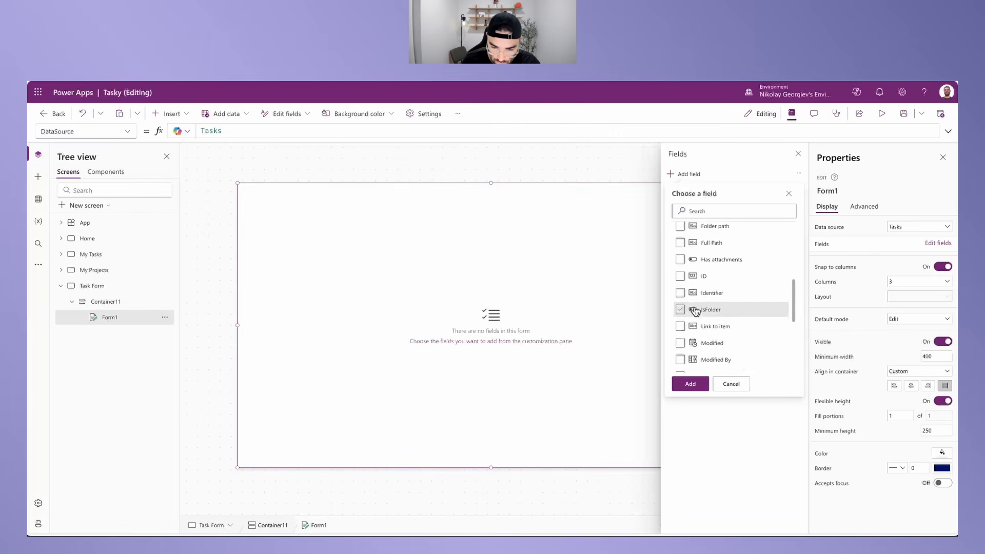
left_click(681, 320)
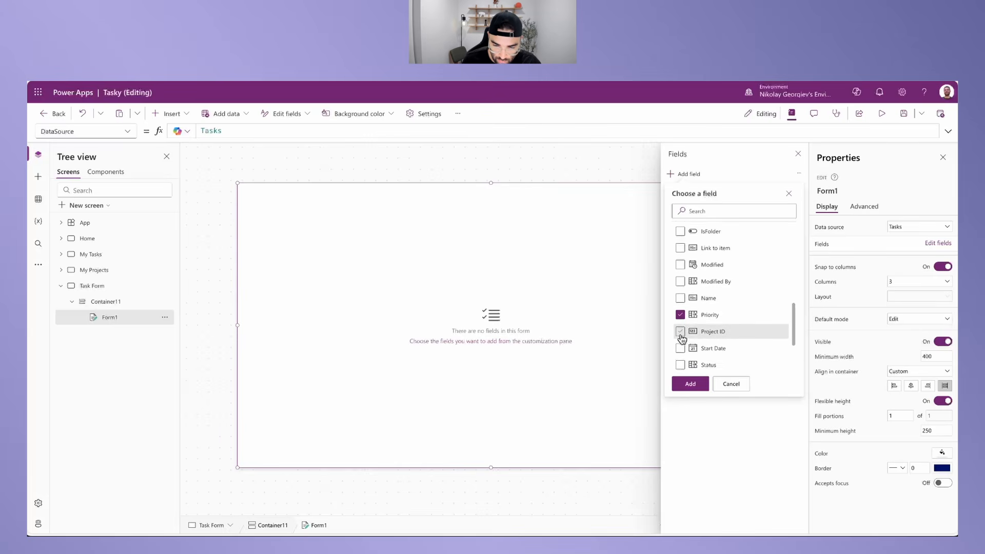
scroll(682, 339, "down", 3)
left_click(682, 265)
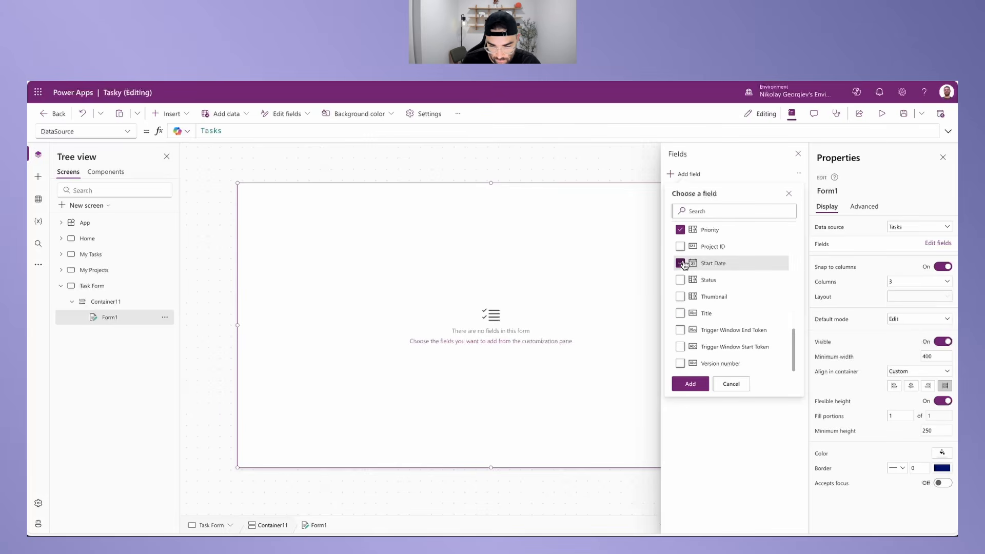
left_click(681, 247)
left_click(681, 280)
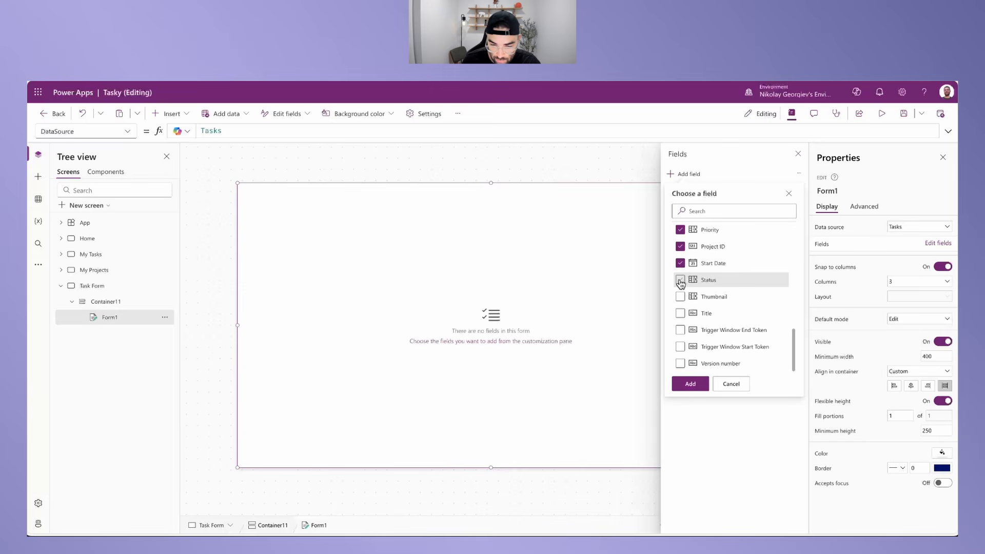
left_click(681, 313)
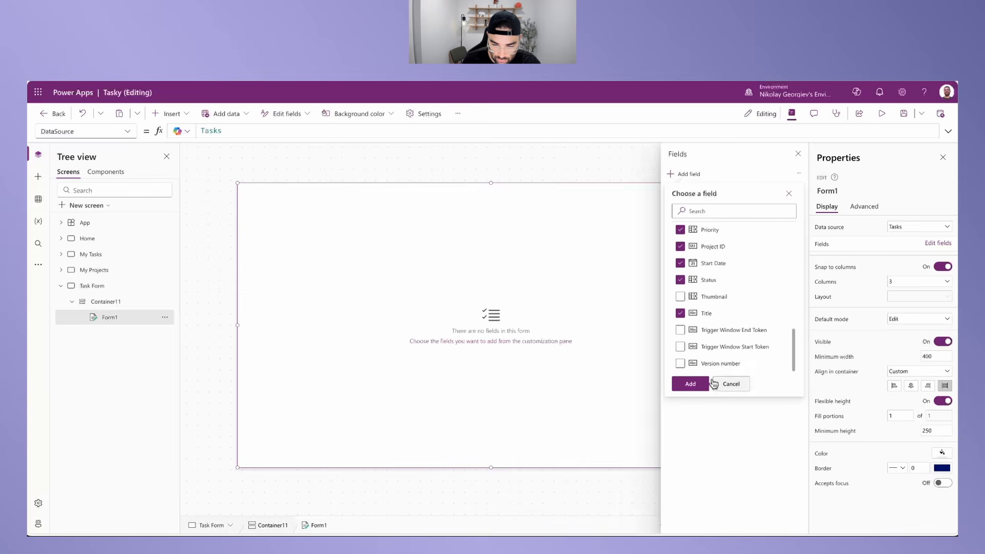
left_click(691, 385)
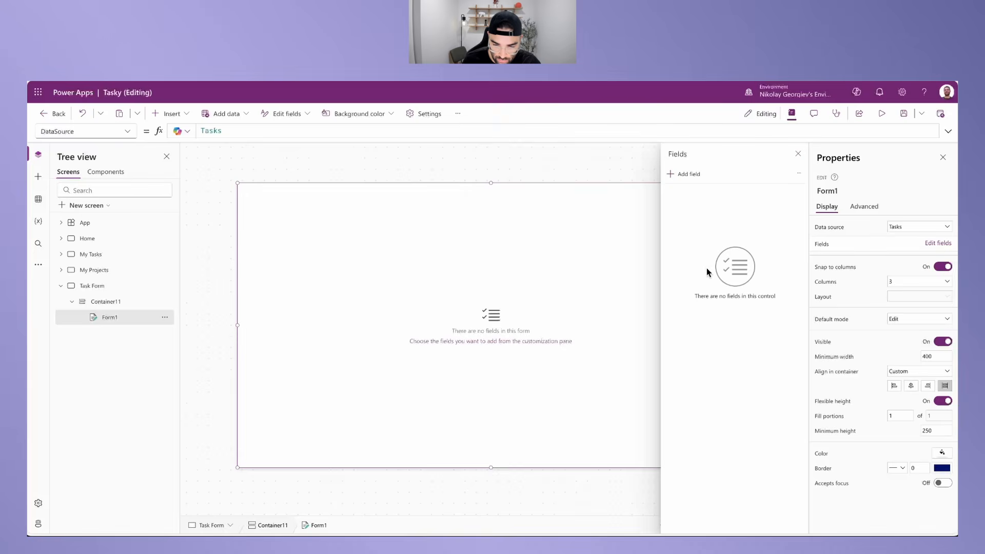
Step: Change the Description field's control type to Edit multi-line text and close the field settings
scroll(725, 312, "down", 2)
left_click(705, 391)
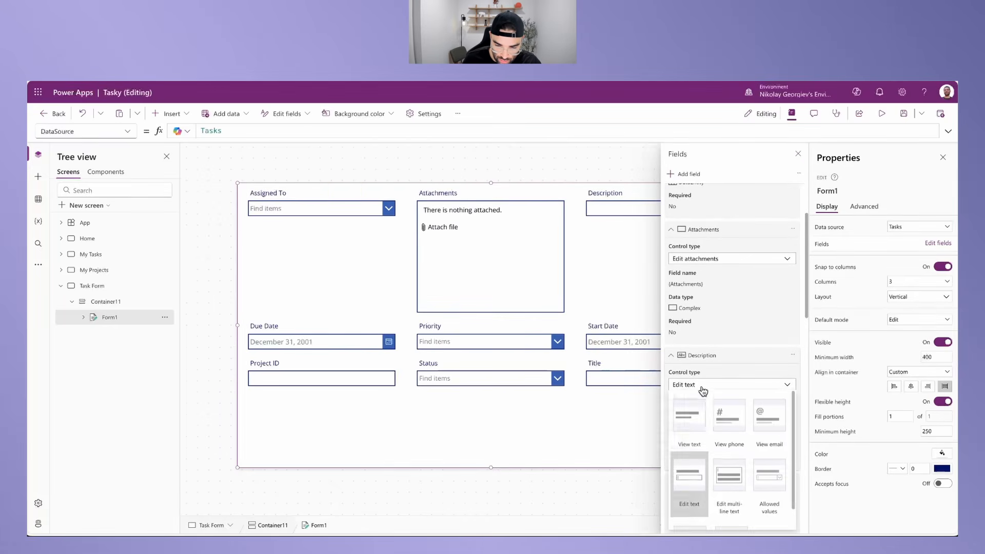
left_click(733, 487)
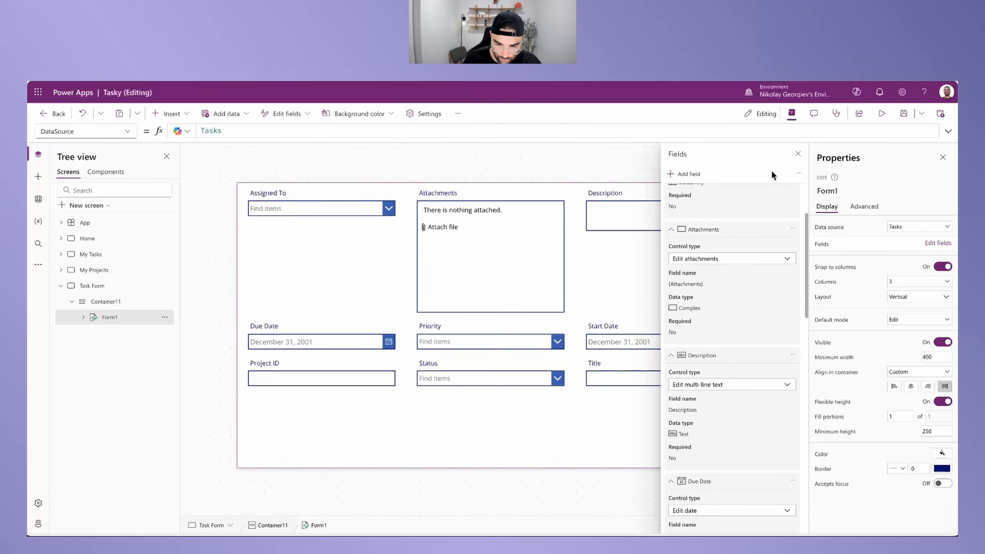
left_click(798, 155)
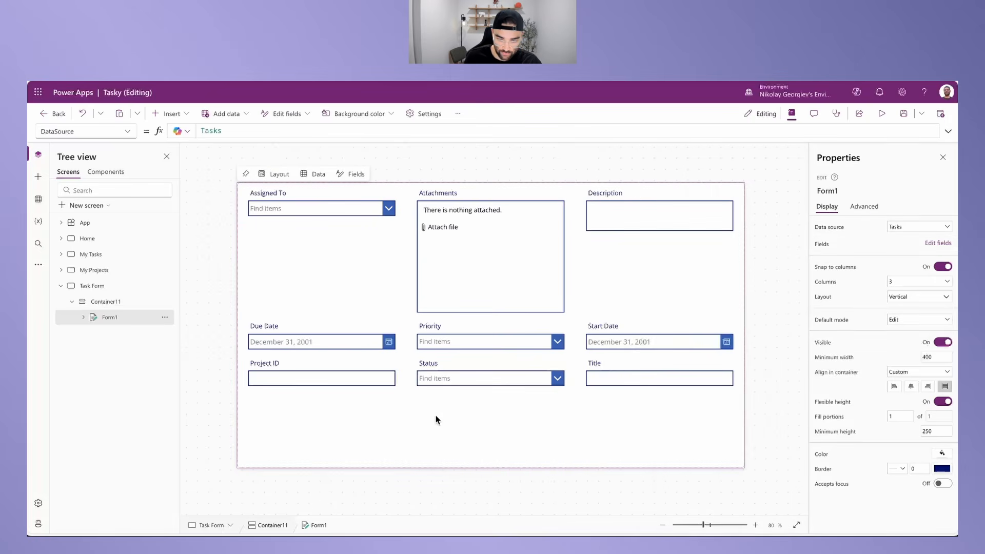
Step: Center the form within its container and set its Width to Min(800, Parent.Width)
left_click(393, 411)
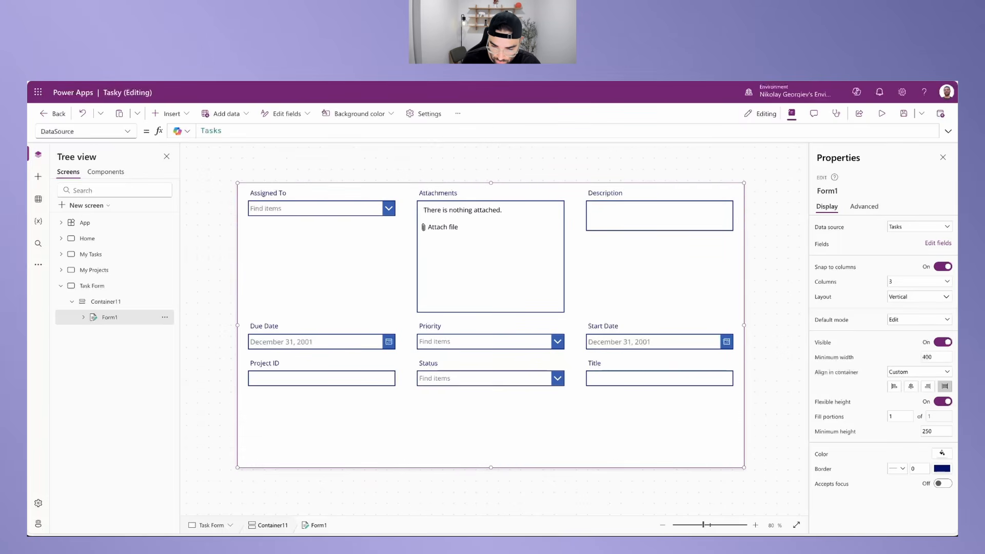
left_click(911, 388)
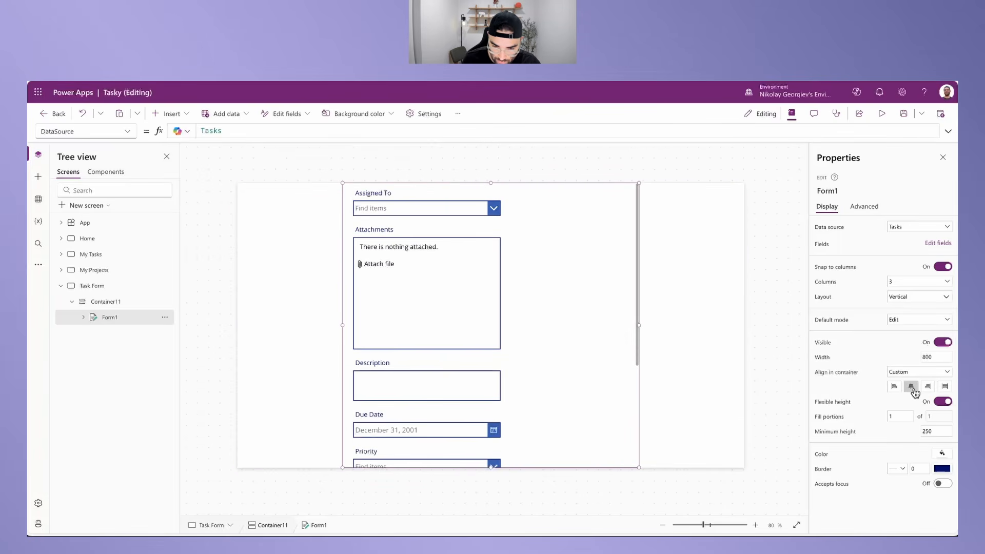
left_click(826, 359)
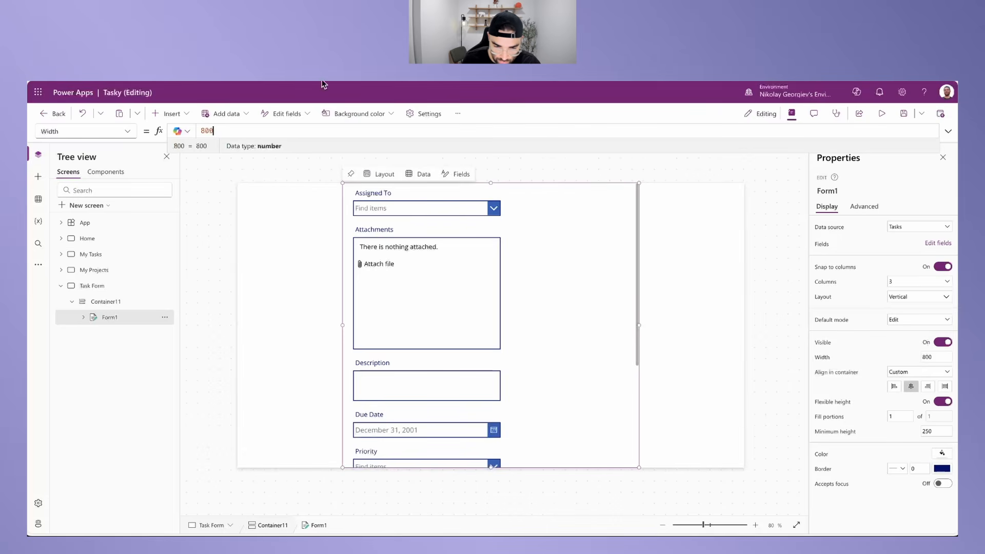
left_click_drag(228, 131, 164, 129)
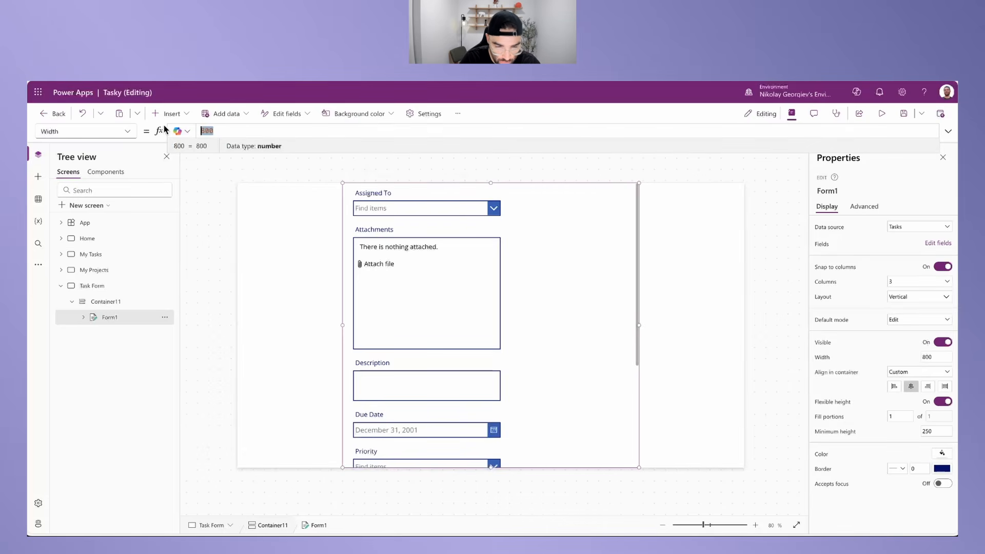
type("Min(")
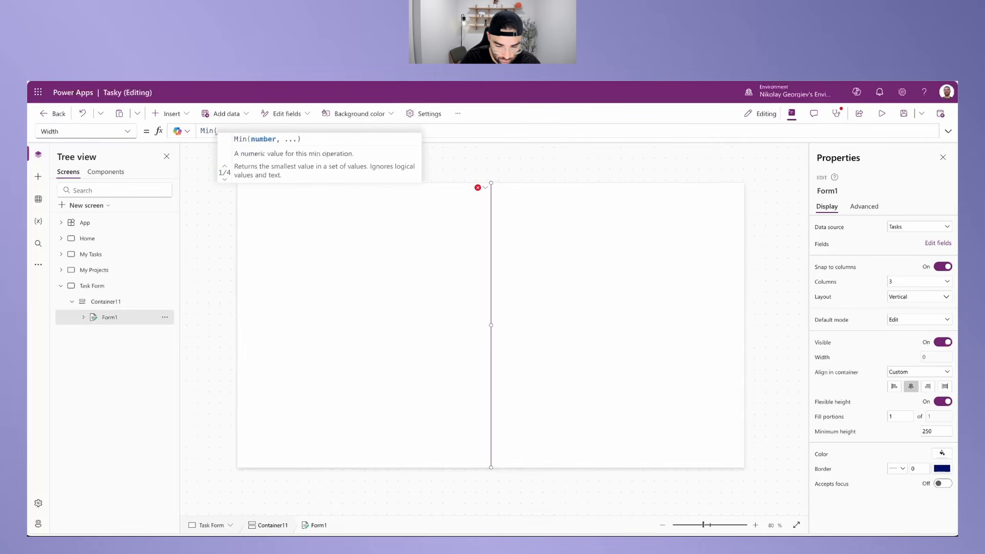
type("800,")
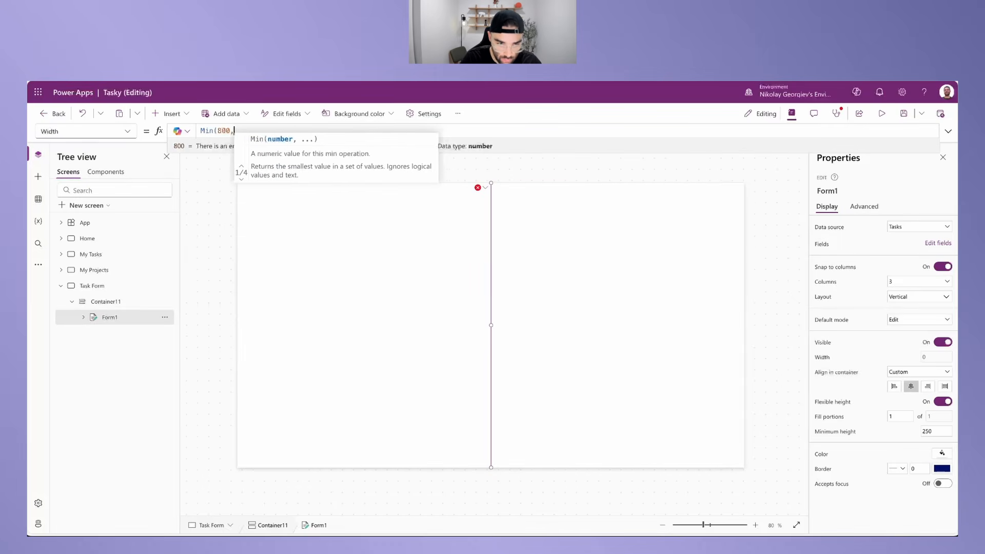
type(" Parent.W")
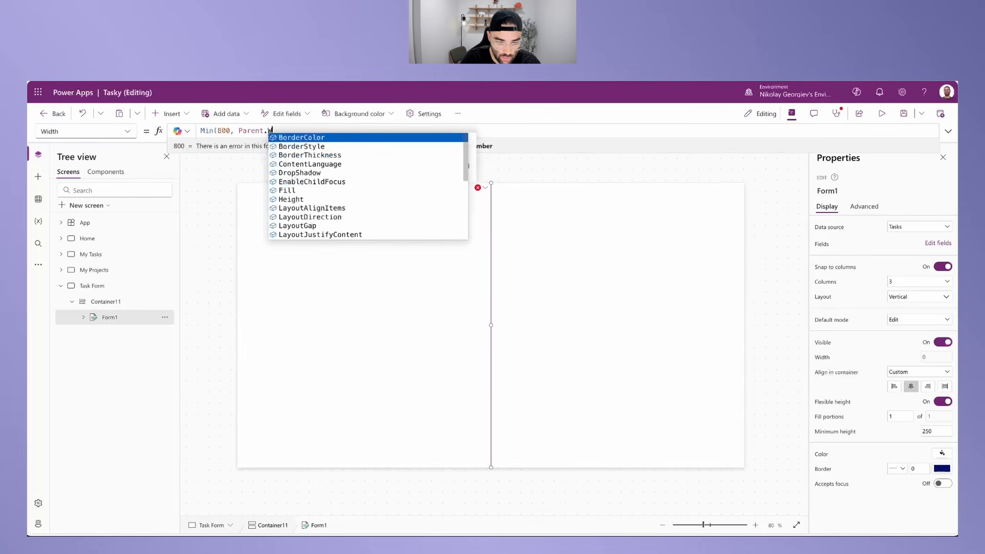
type("idth)")
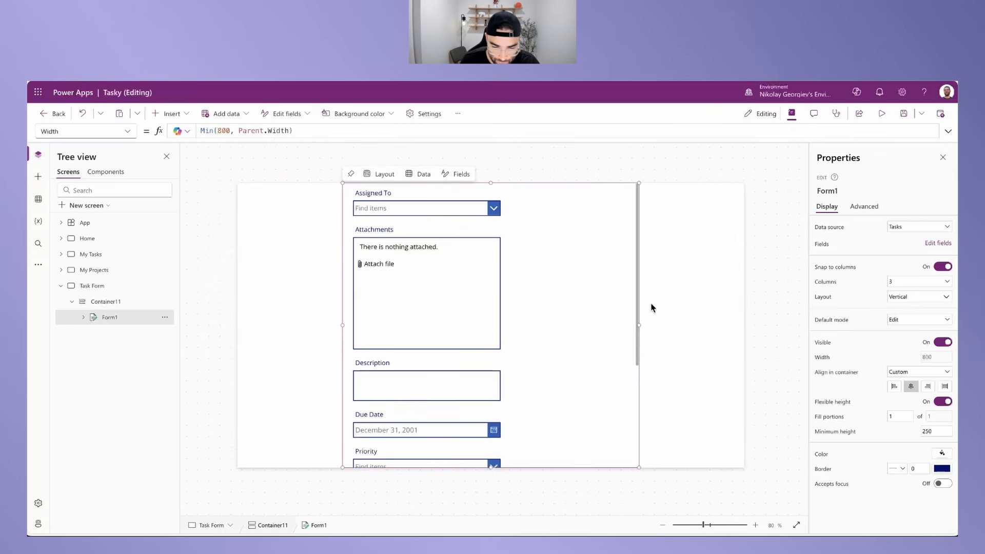
Step: Collapse all of the form's field entries and move Title to the first position
left_click(939, 243)
left_click(671, 195)
left_click(672, 214)
left_click(671, 233)
left_click(671, 253)
left_click(672, 272)
left_click(671, 291)
left_click(671, 310)
left_click(671, 329)
left_click(681, 349)
left_click_drag(714, 354, 718, 198)
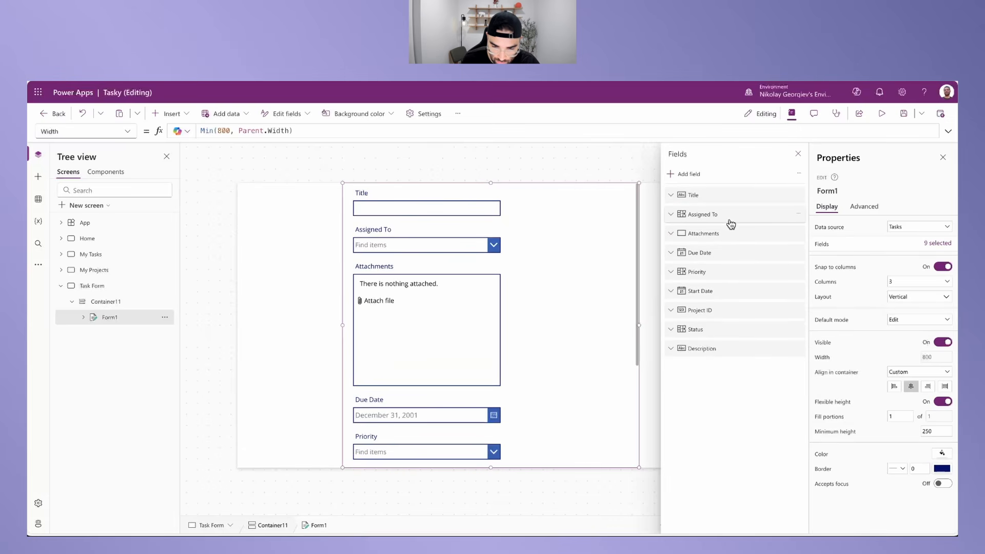
Step: Reorder the fields below Title as Project ID, Description, Assigned To, Start Date, Due Date, Status, Priority, Attachments
left_click_drag(716, 240, 719, 358)
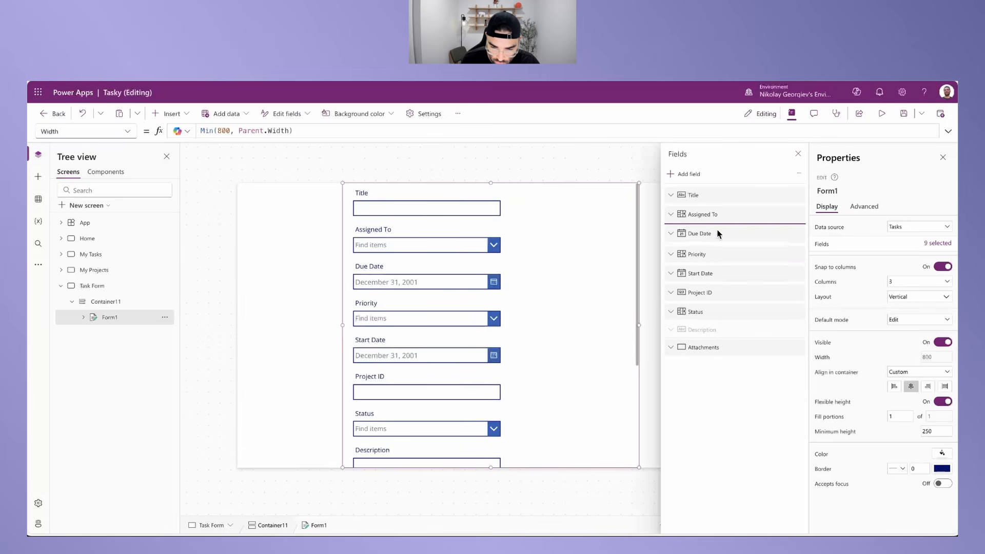
left_click_drag(717, 217, 718, 218)
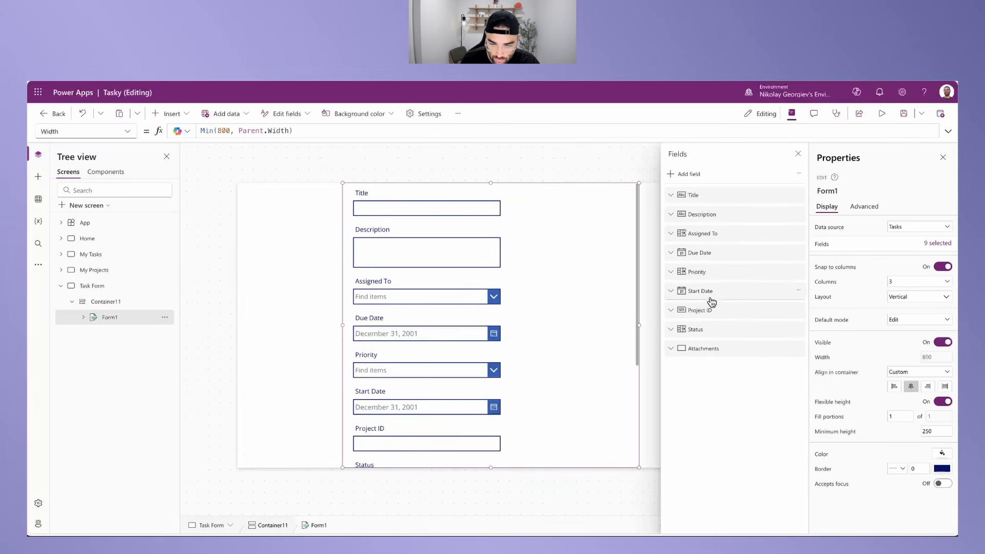
left_click_drag(711, 311, 726, 224)
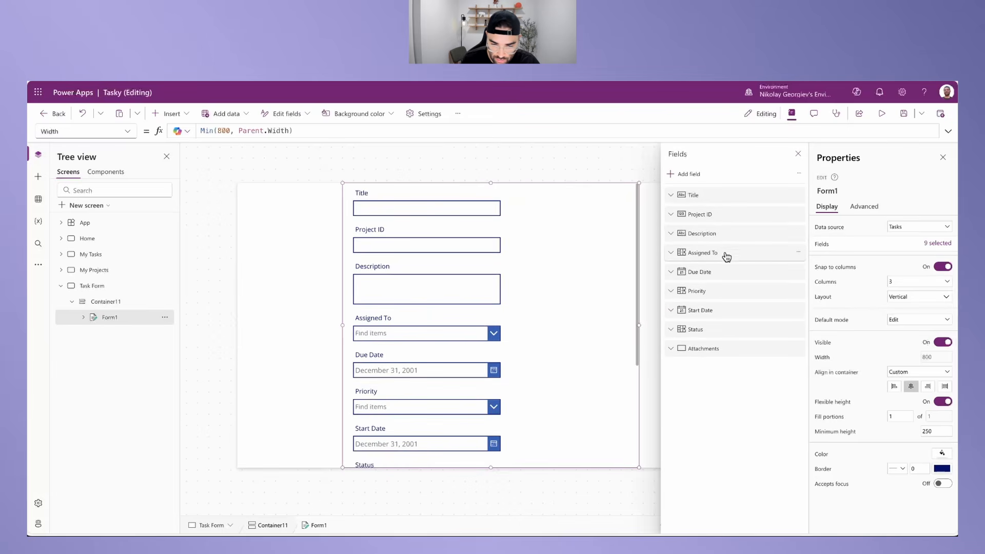
left_click_drag(708, 309, 710, 275)
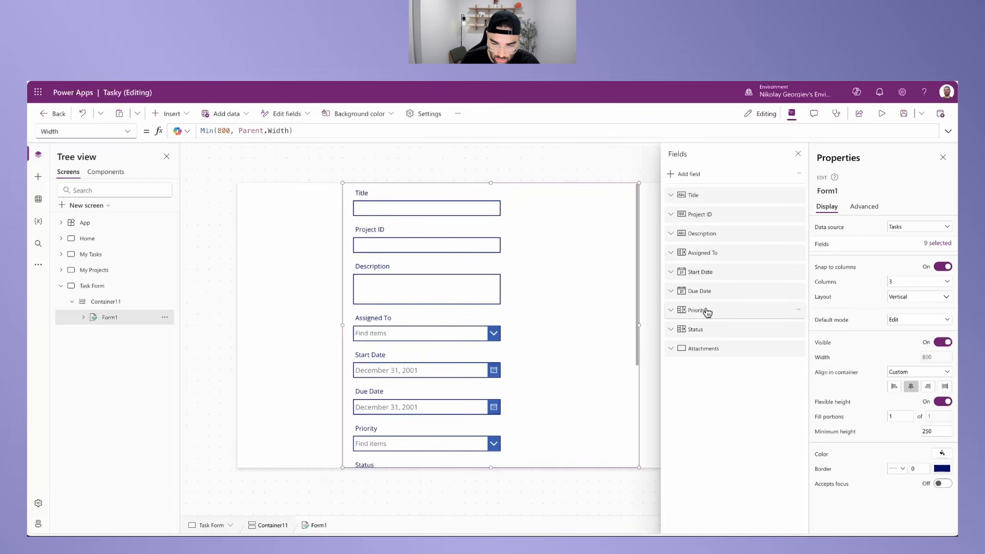
left_click_drag(708, 310, 711, 337)
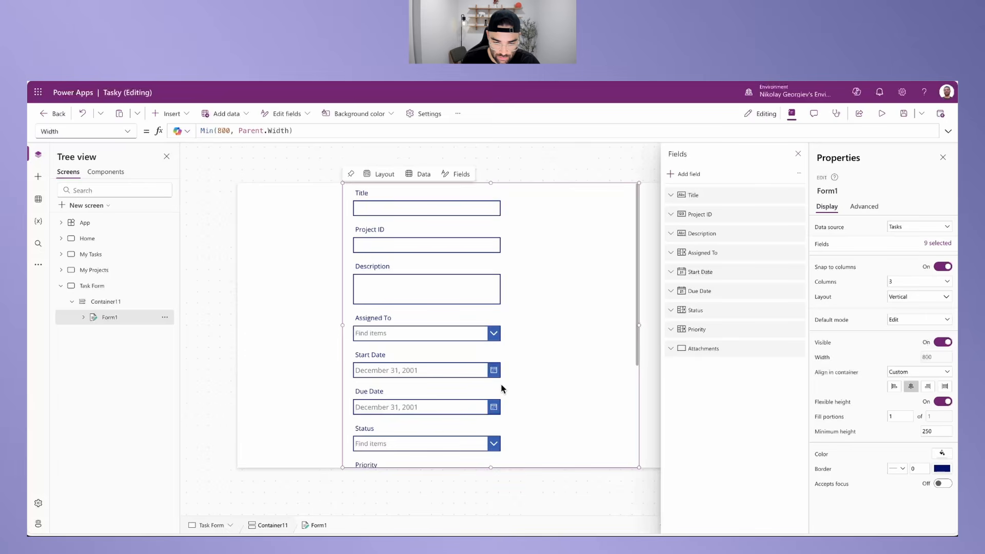
left_click(916, 411)
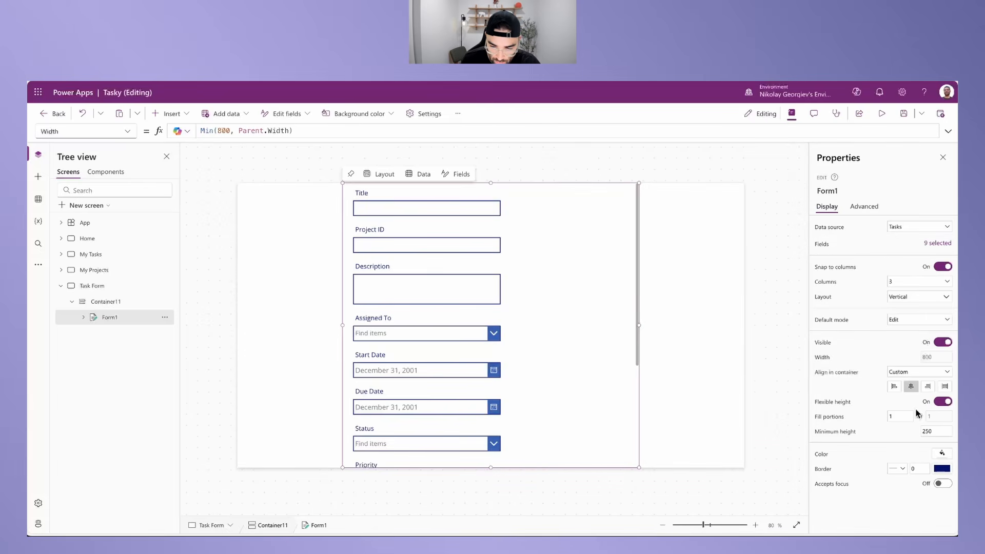
Step: Set the form's minimum height to 0, remove its border line style, and set its columns to 2
left_click(937, 431)
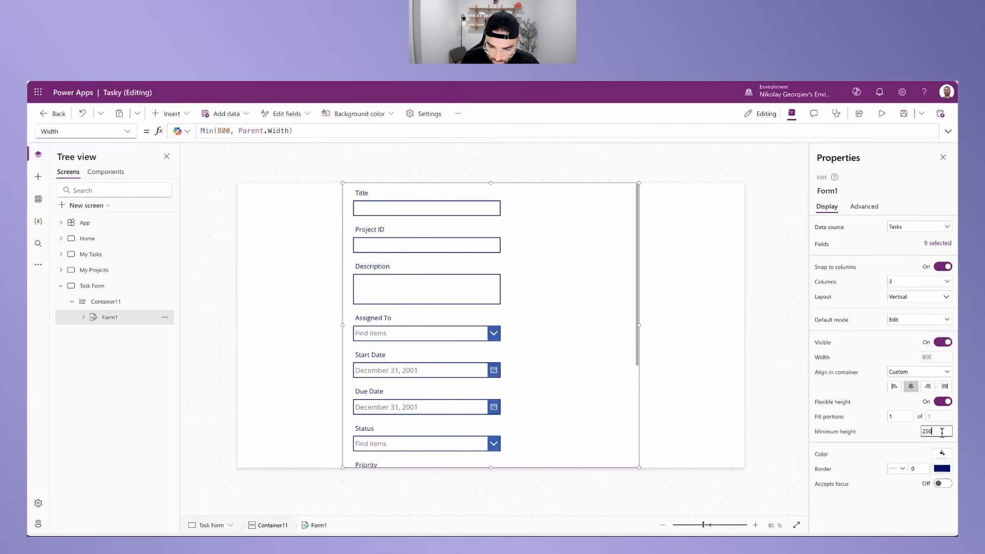
type("0")
left_click(896, 469)
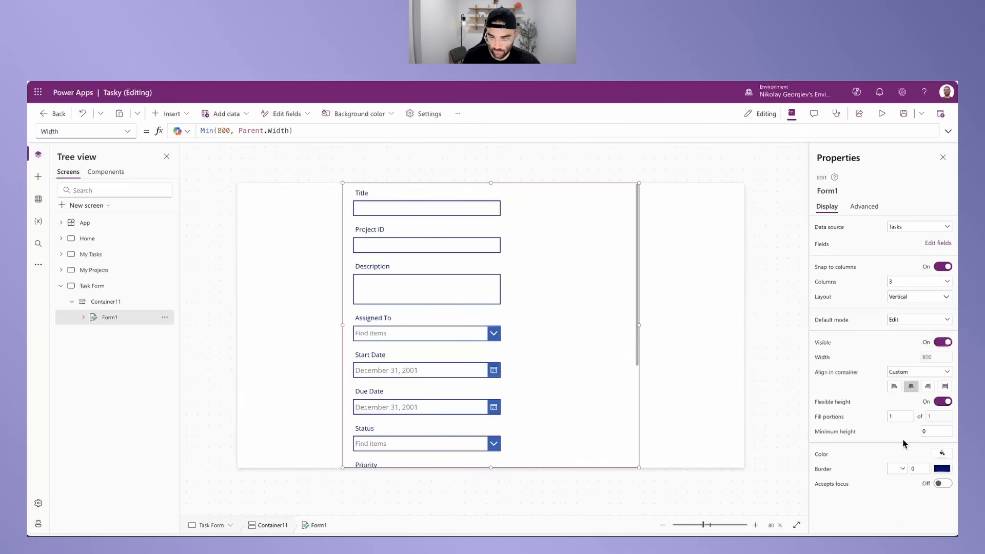
left_click(901, 282)
left_click(911, 303)
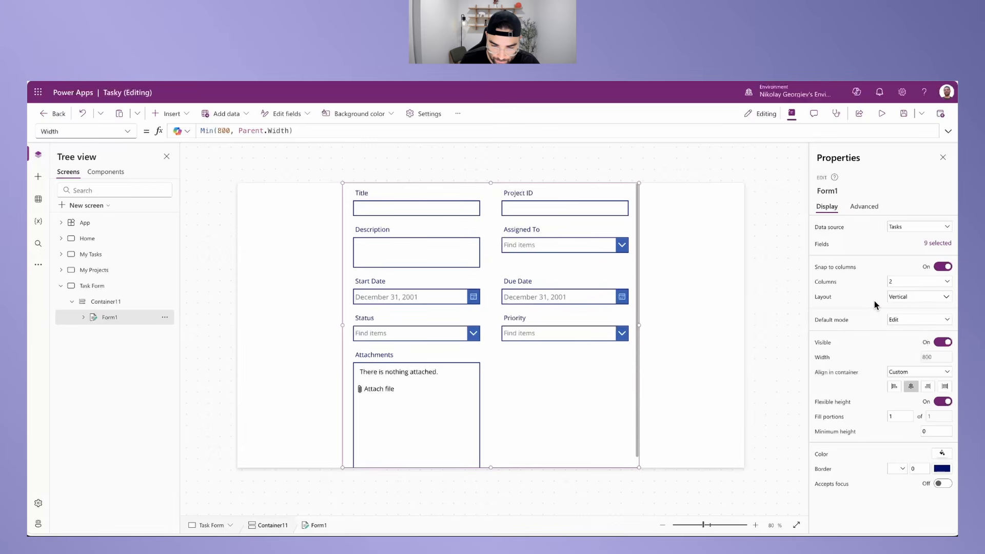
Step: Widen the Title, Project ID and Description cards to the form's full 800 width
left_click(395, 211)
left_click_drag(497, 204, 634, 205)
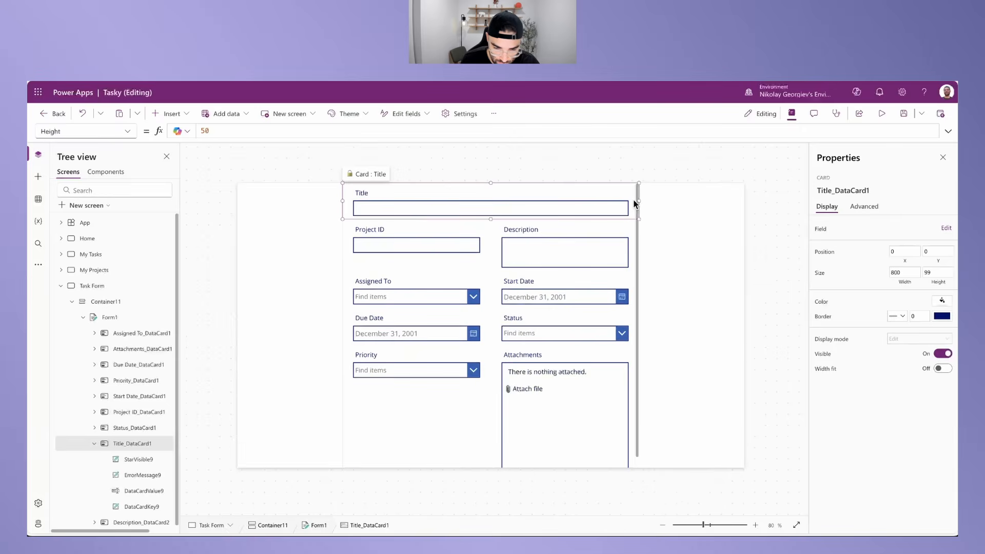
left_click(455, 234)
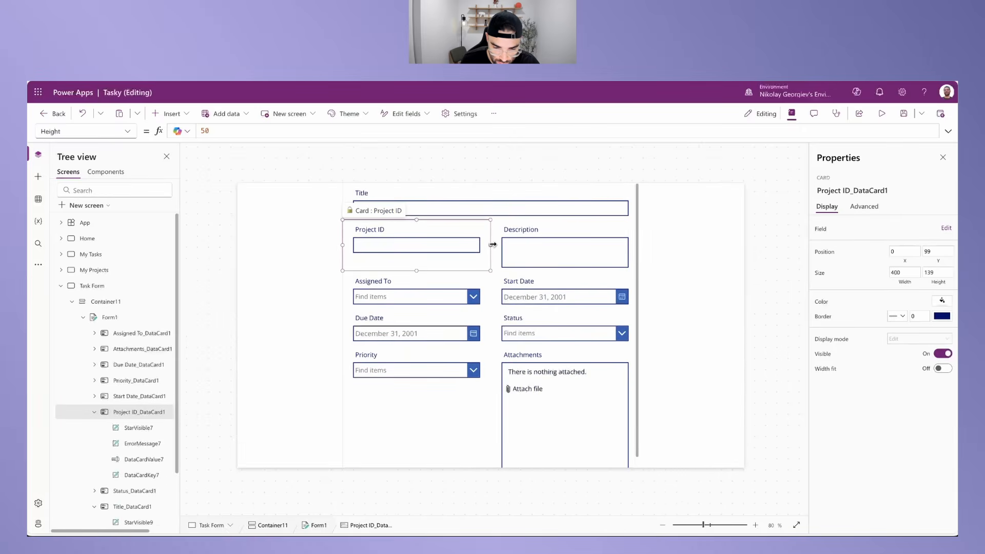
left_click_drag(492, 245, 616, 242)
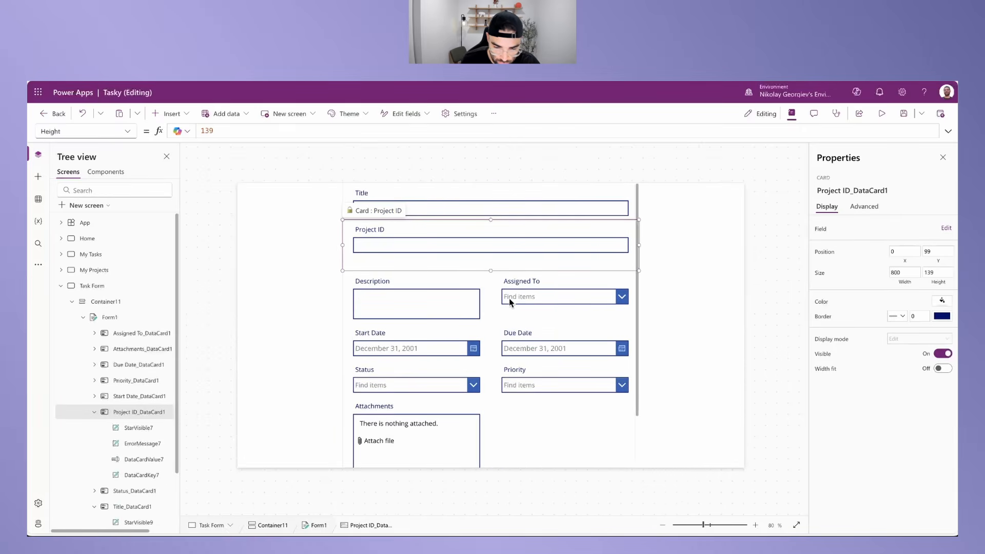
left_click(478, 300)
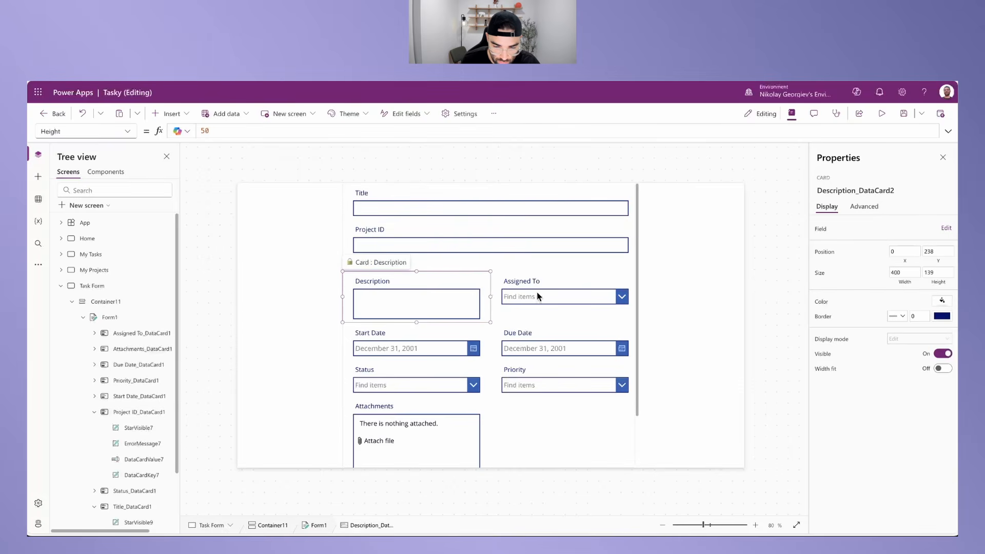
left_click_drag(523, 297, 637, 297)
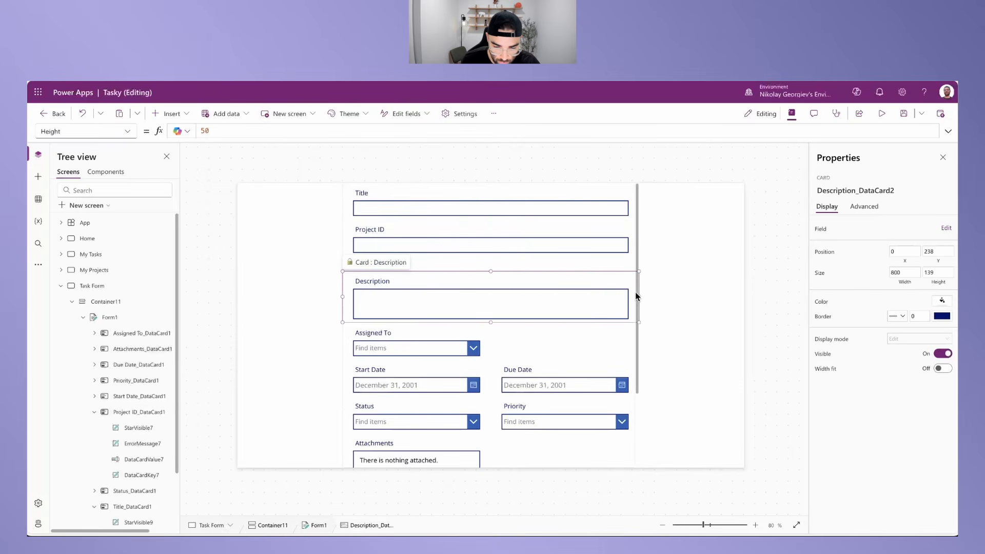
Step: Move the Assigned To card below Status and resize it to the full 800 width with a height of 99
left_click(403, 340)
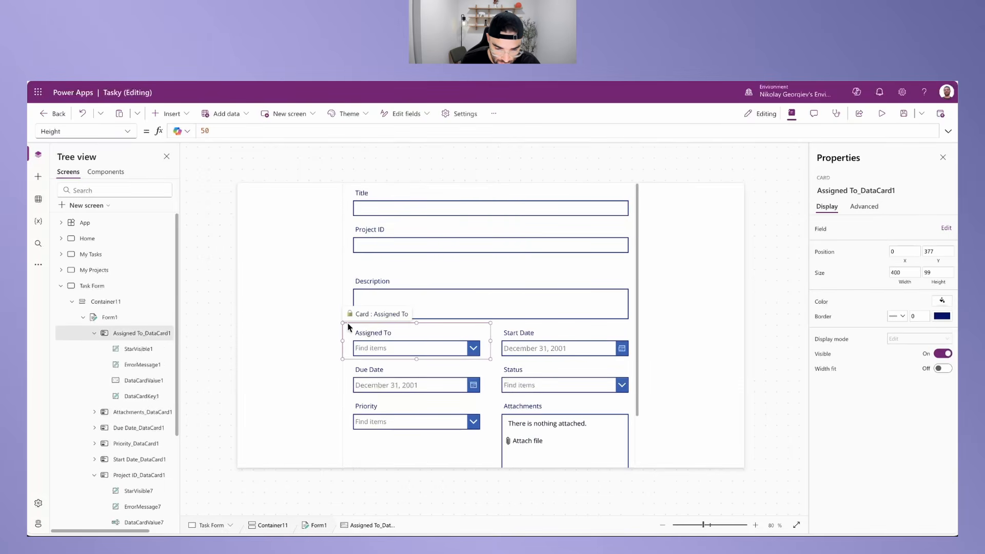
left_click_drag(477, 426, 480, 430)
left_click(369, 340)
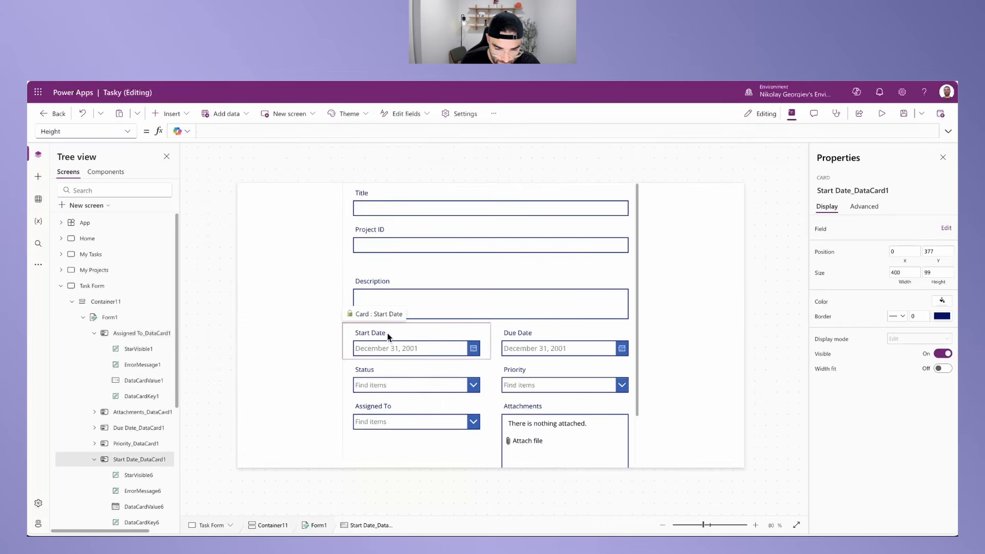
left_click(529, 342)
scroll(493, 344, "down", 1)
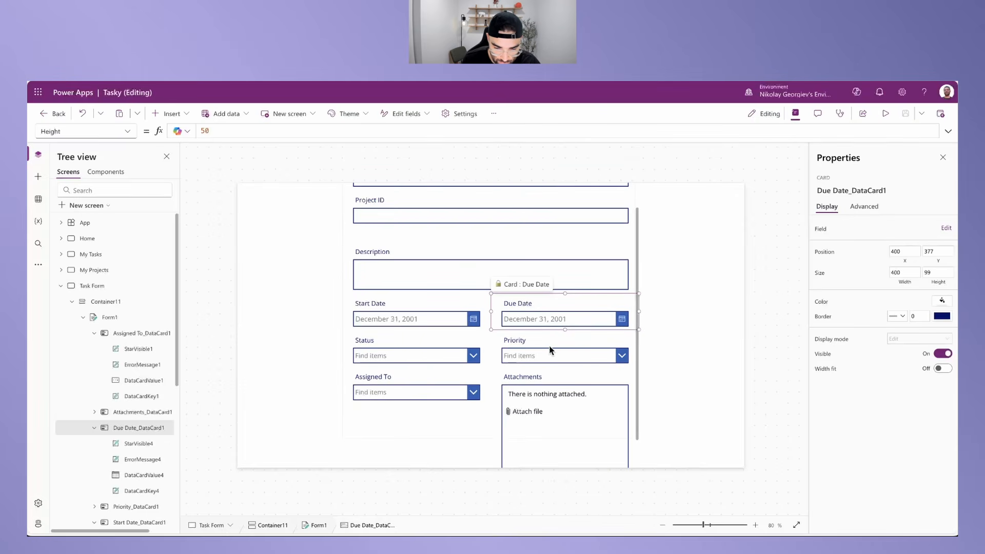
left_click_drag(492, 434, 713, 418)
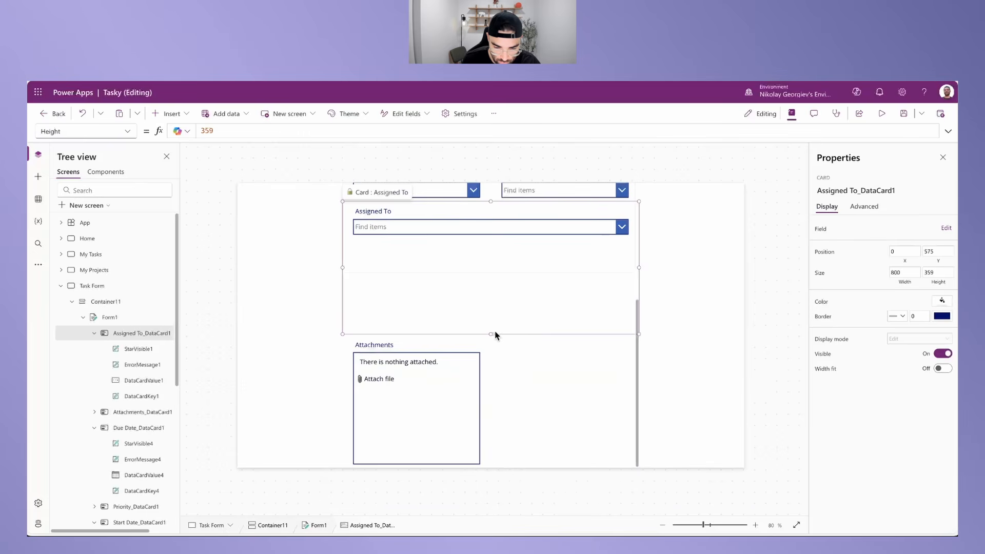
left_click_drag(493, 335, 493, 239)
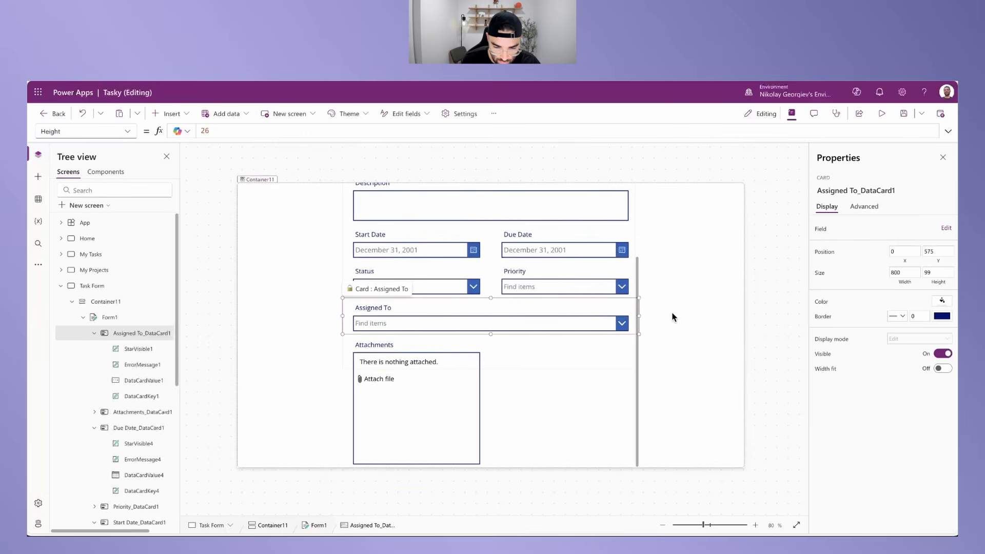
Step: Widen the Attachments card to 800 and shorten its attachment control to a height of about 147
left_click(441, 422)
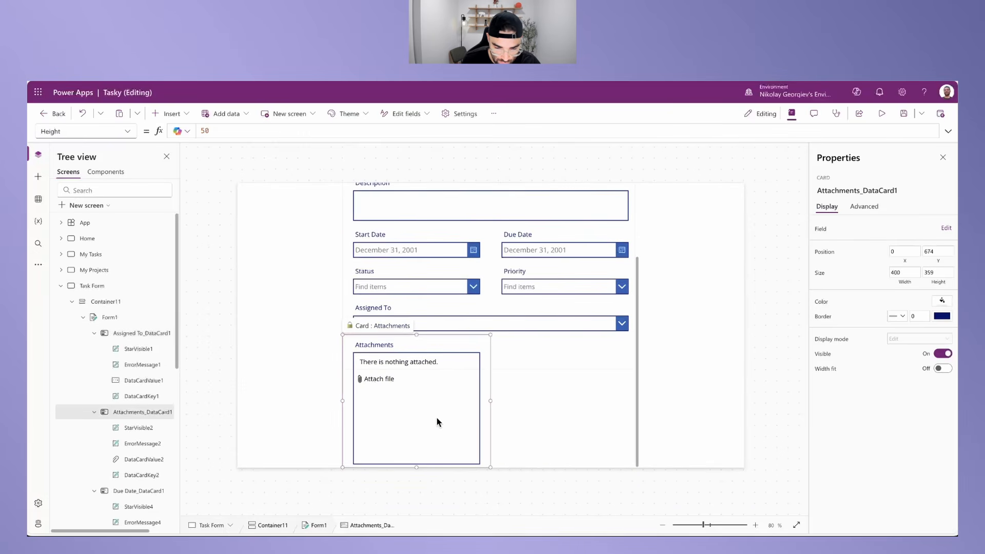
left_click_drag(492, 402, 679, 399)
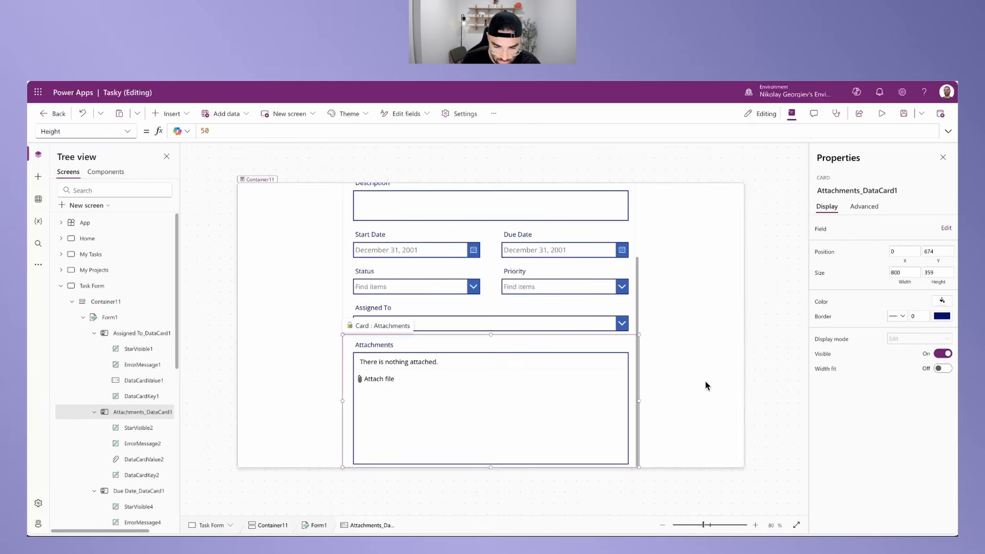
left_click(470, 431)
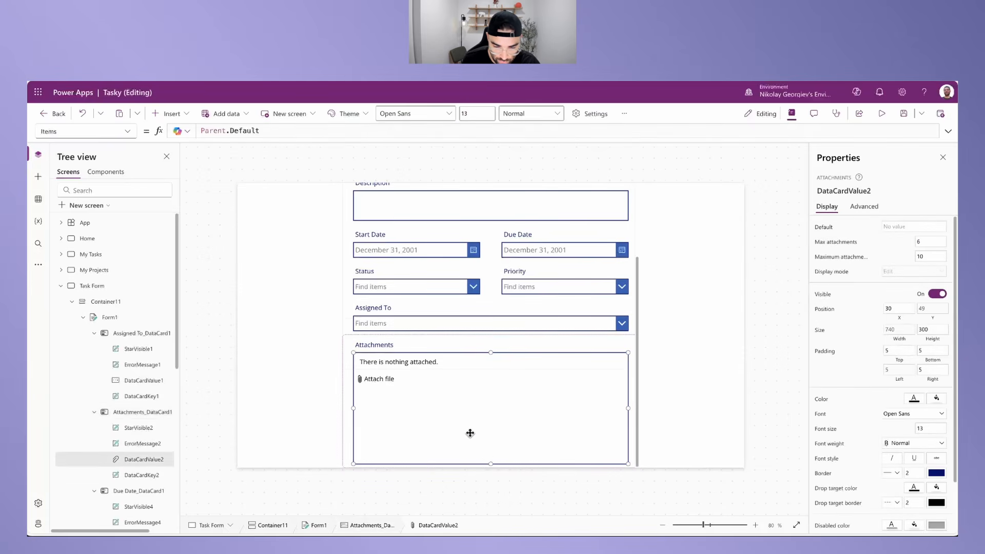
left_click_drag(491, 463, 488, 411)
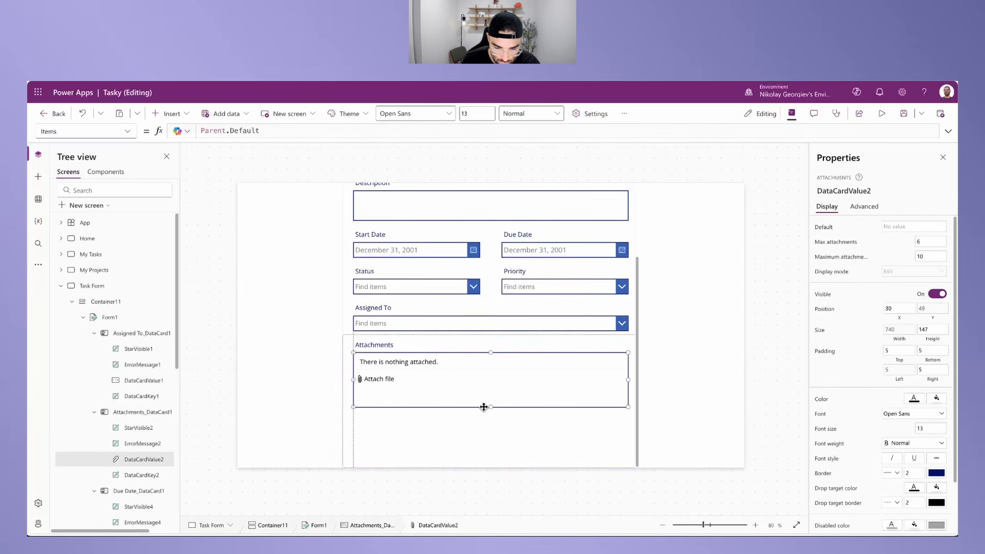
left_click(662, 396)
Step: Reduce the Project ID card's height to 99 to remove the empty space above Description
scroll(492, 350, "up", 1)
scroll(491, 348, "up", 1)
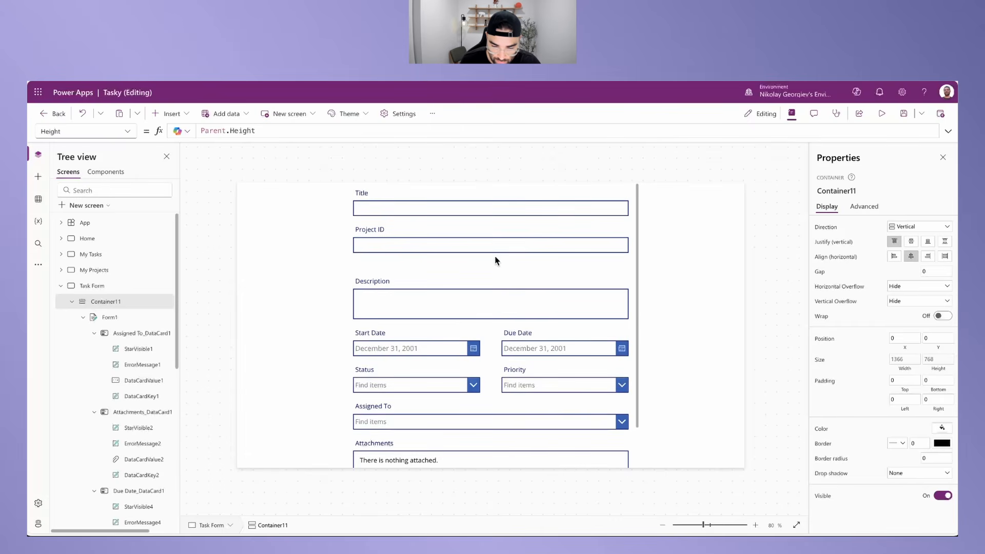
left_click(407, 263)
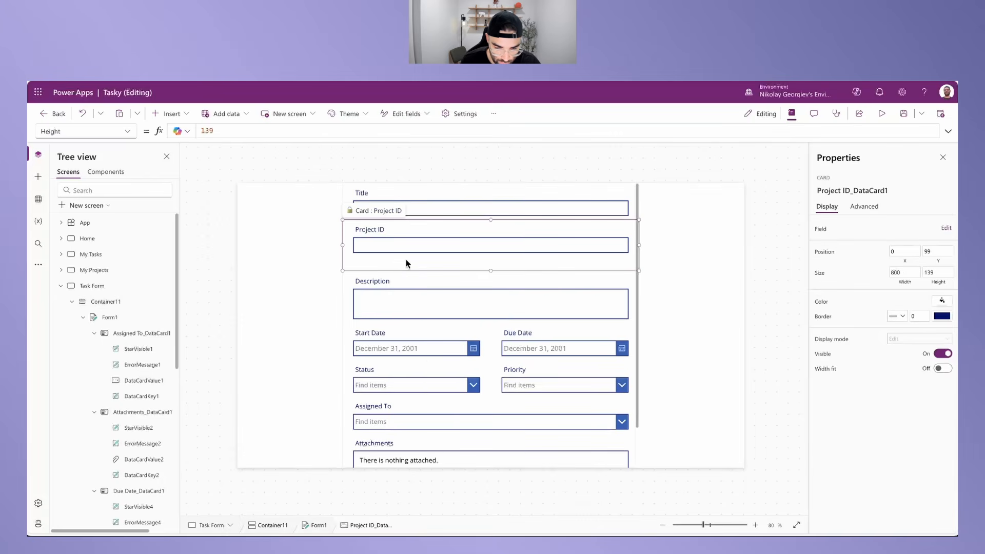
left_click_drag(491, 271, 492, 242)
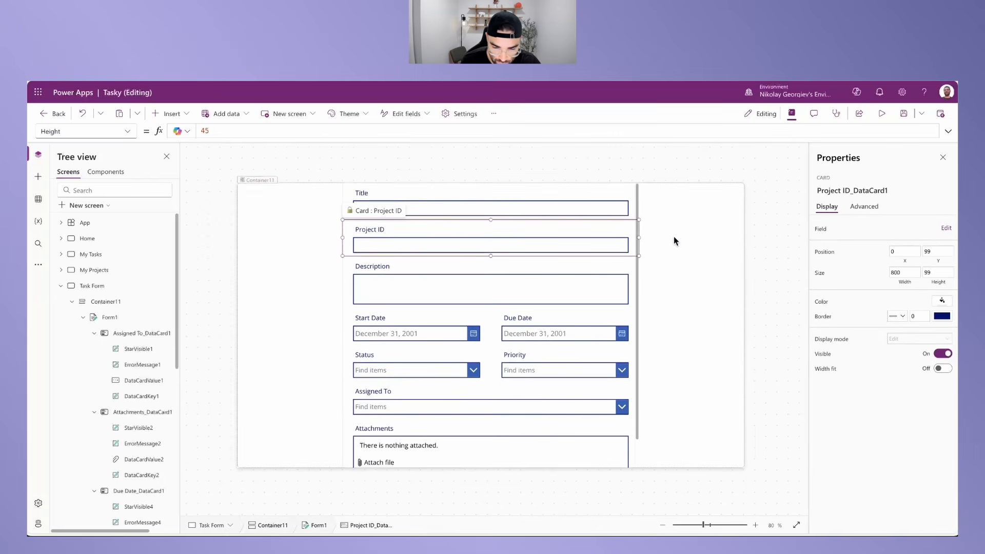
left_click(486, 291)
left_click(695, 310)
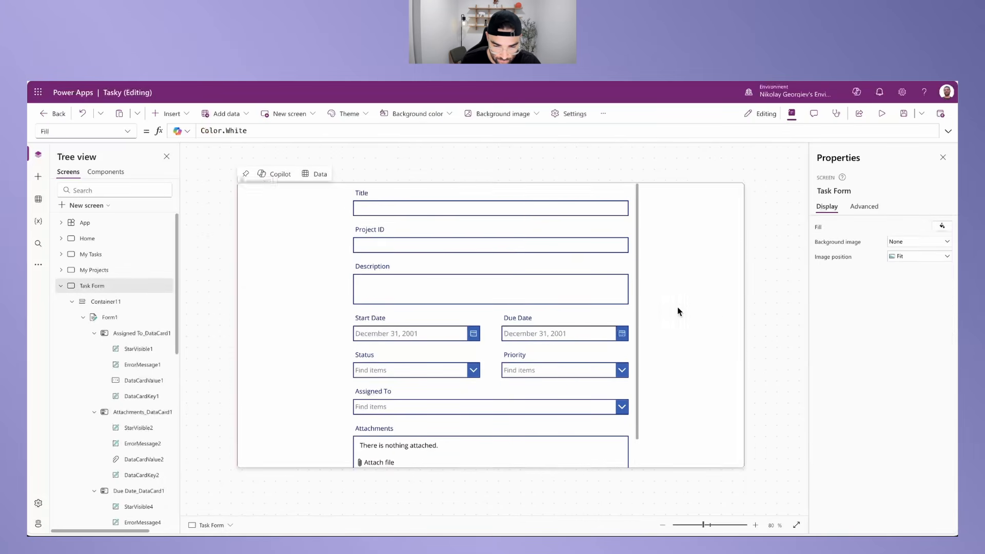
scroll(468, 231, "down", 1)
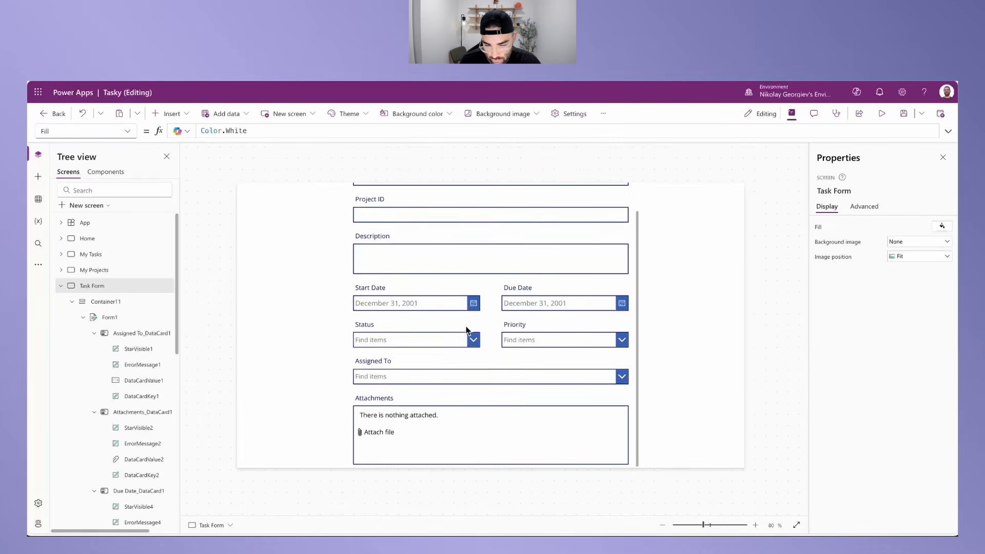
scroll(452, 318, "up", 1)
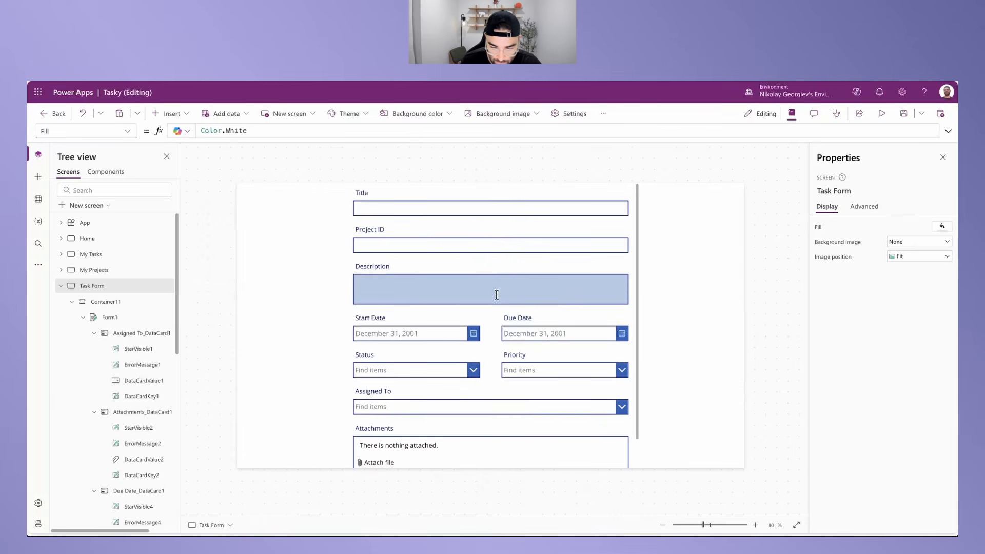
Step: Insert a text label into the form's container and reorder it to the top, above the form
left_click(680, 270)
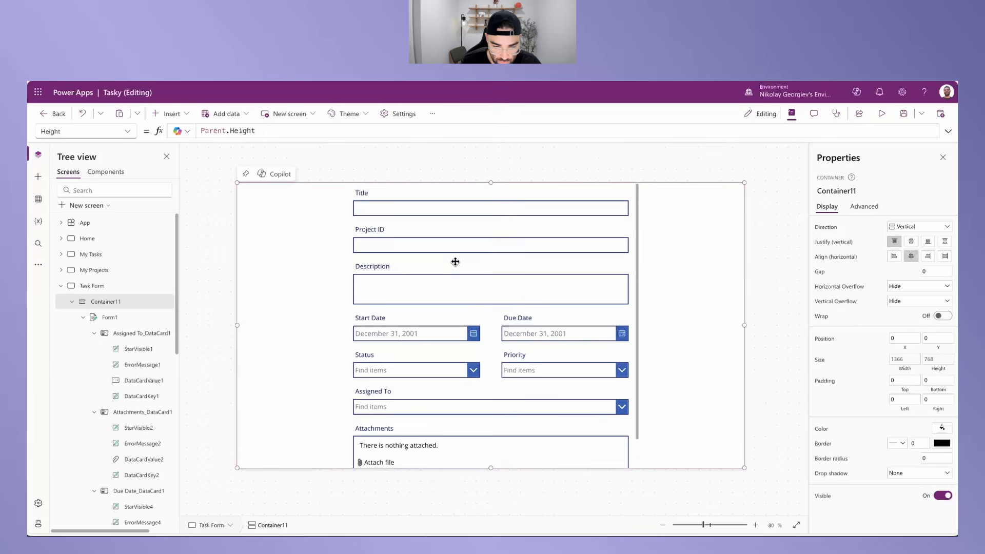
left_click(172, 114)
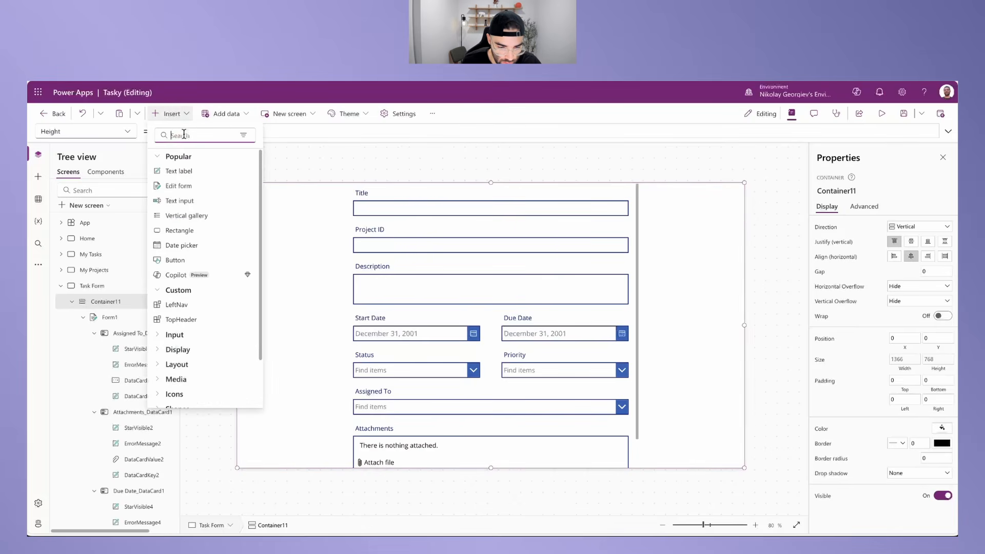
left_click(178, 171)
scroll(132, 440, "down", 10)
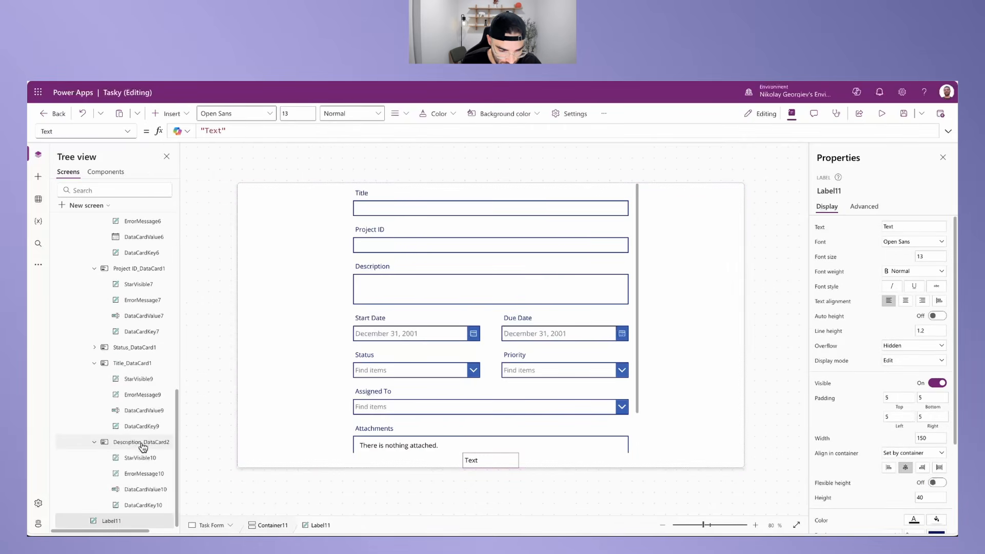
right_click(110, 521)
mouse_move(174, 386)
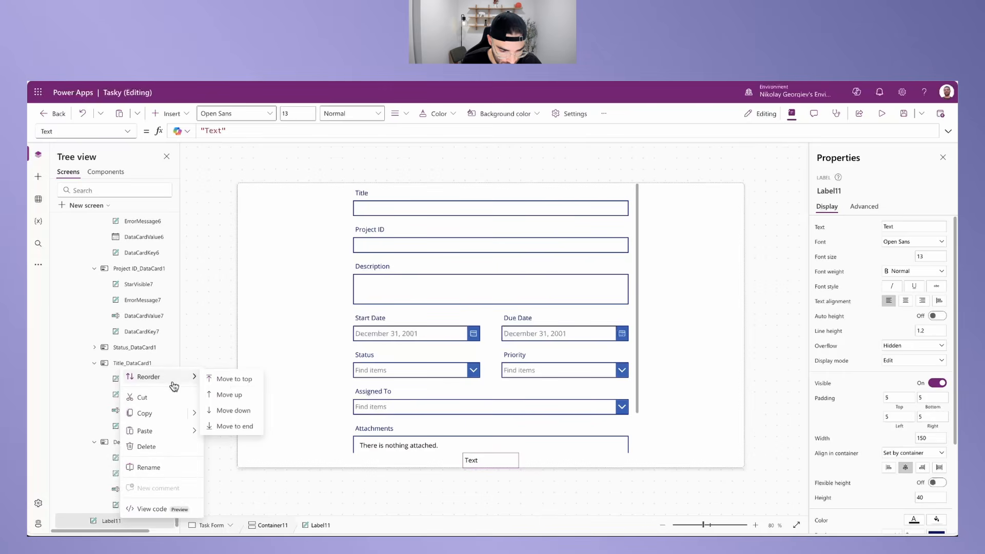
left_click(229, 379)
Step: Set the label's text to Task and format it in Lato Black, size 18, with centered alignment
left_click(902, 229)
type("Task")
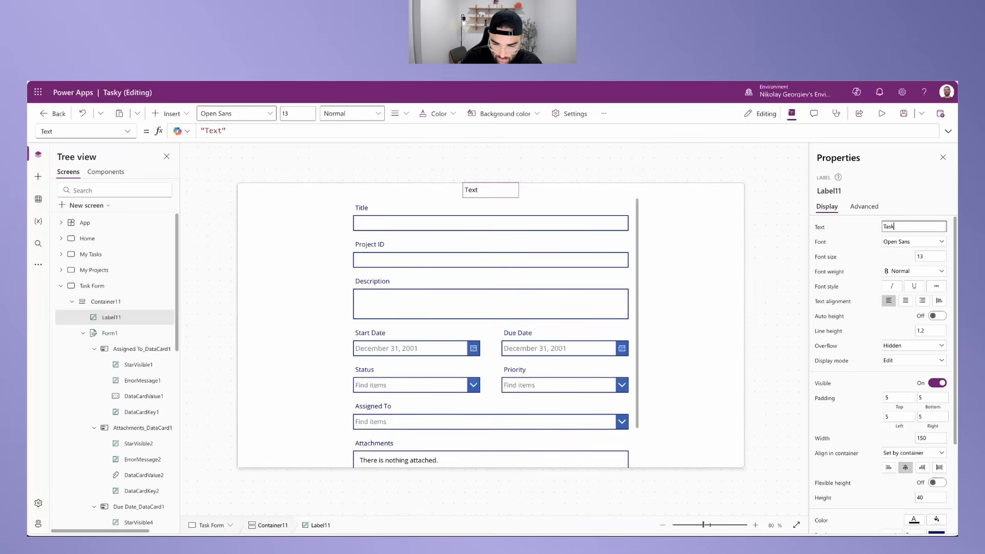
left_click(919, 241)
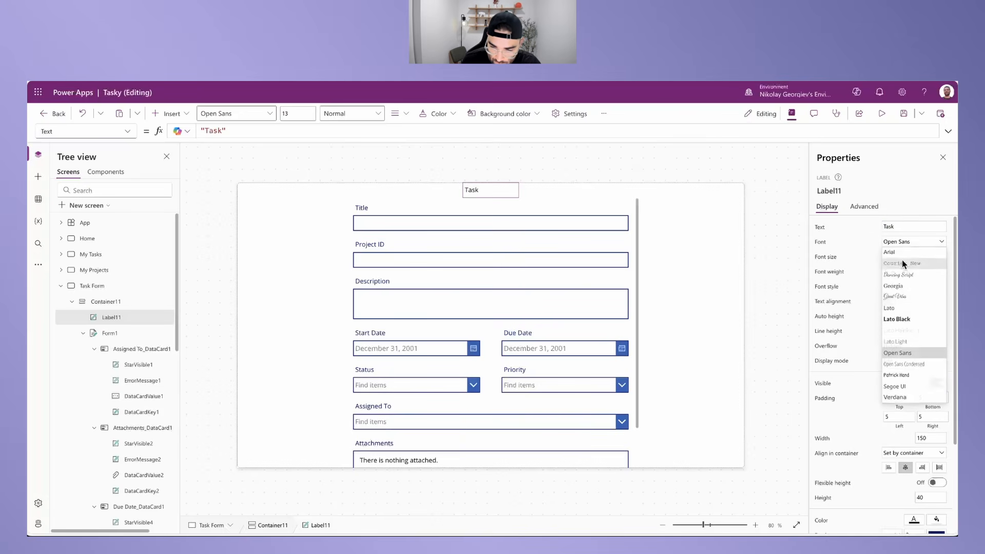
left_click(924, 284)
left_click(929, 259)
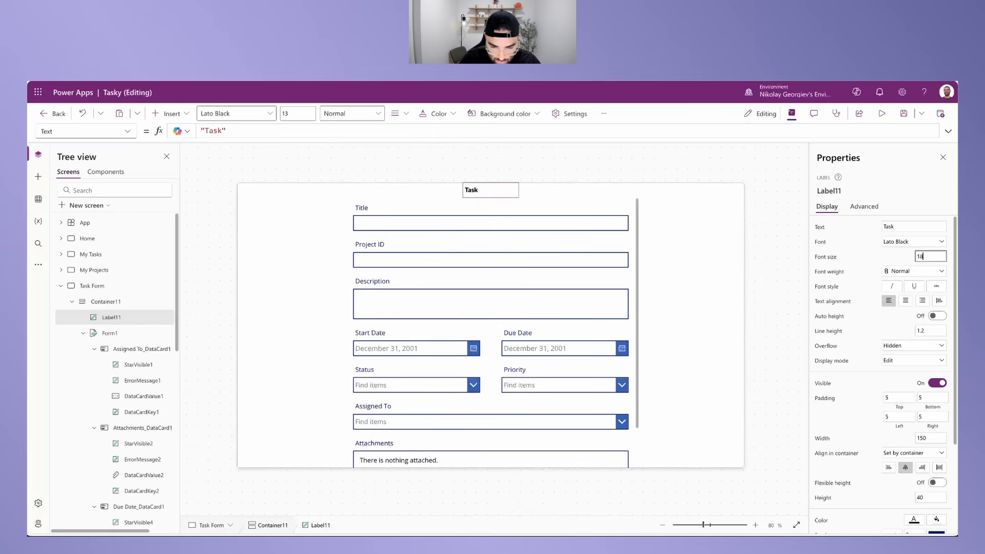
left_click(907, 303)
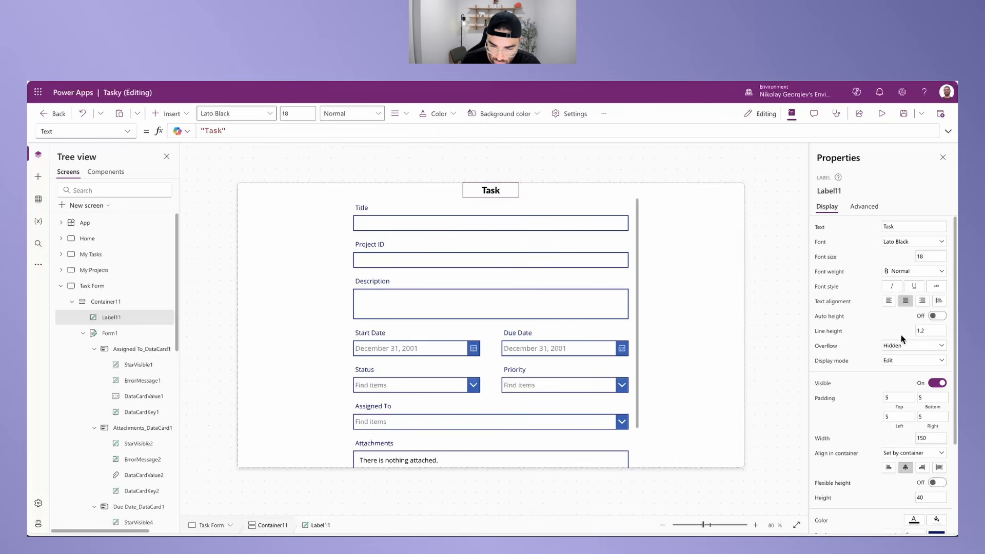
Step: Stretch the Task label across its container and set its minimum width to 0
left_click(940, 468)
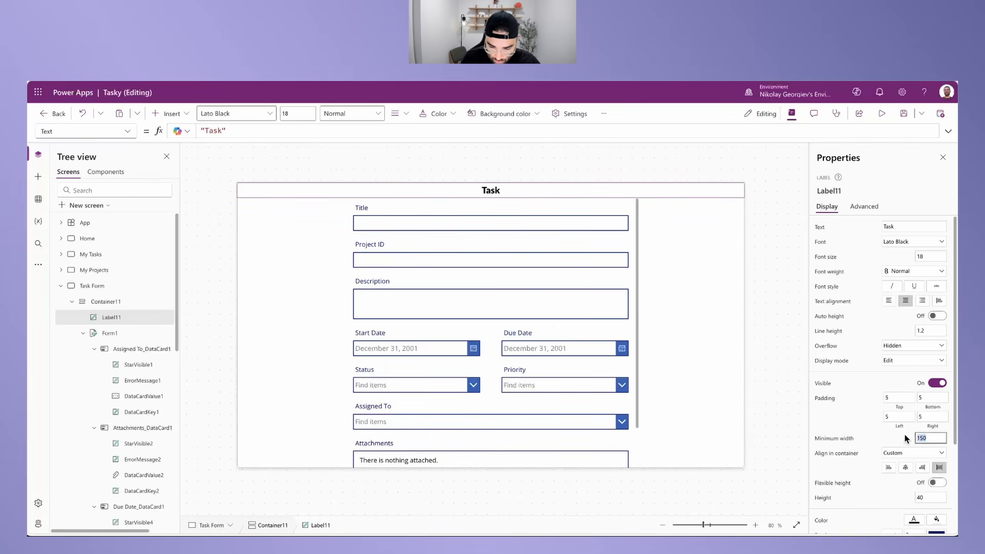
type("0")
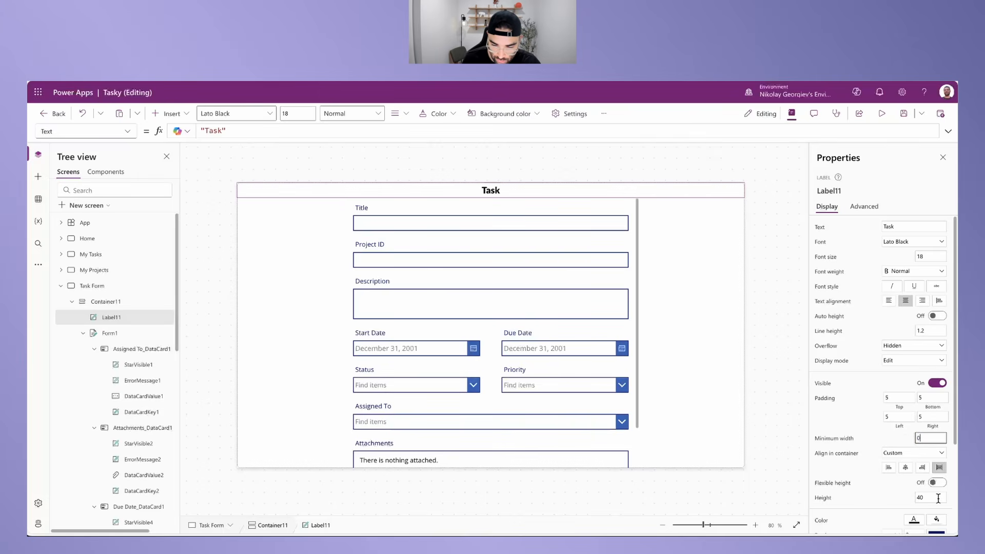
scroll(879, 501, "down", 1)
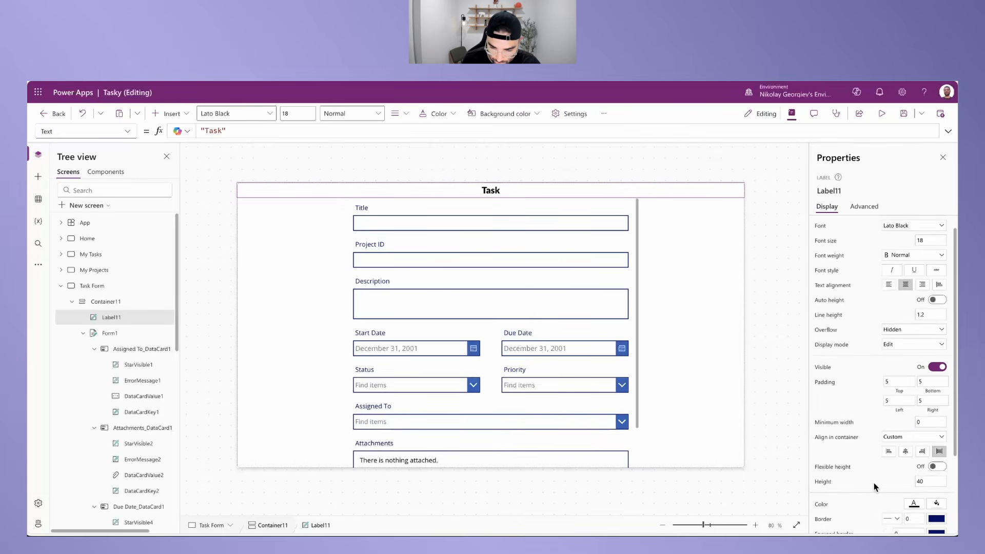
Step: Preview the Task Form screen, close the preview, and select the edit form
left_click(883, 115)
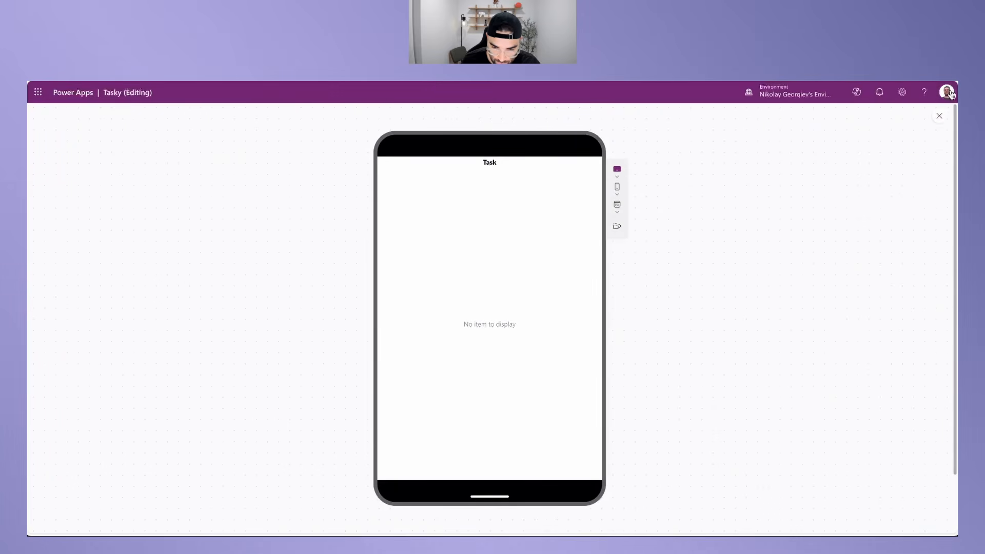
left_click(939, 116)
left_click(555, 288)
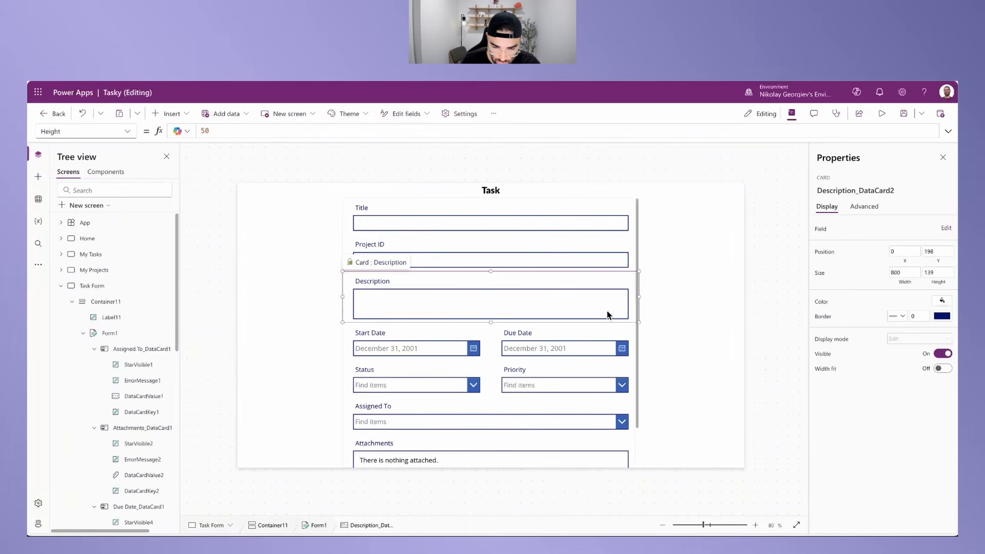
left_click(624, 374)
left_click(636, 350)
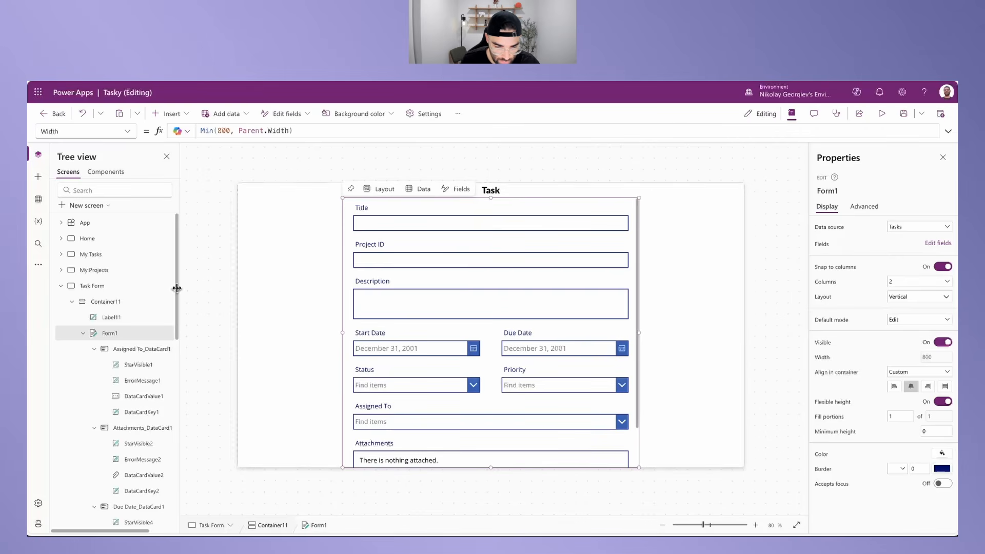
Step: On the My Tasks screen, set the task card button's OnSelect formula to Set(varTask, ThisItem);
left_click(101, 255)
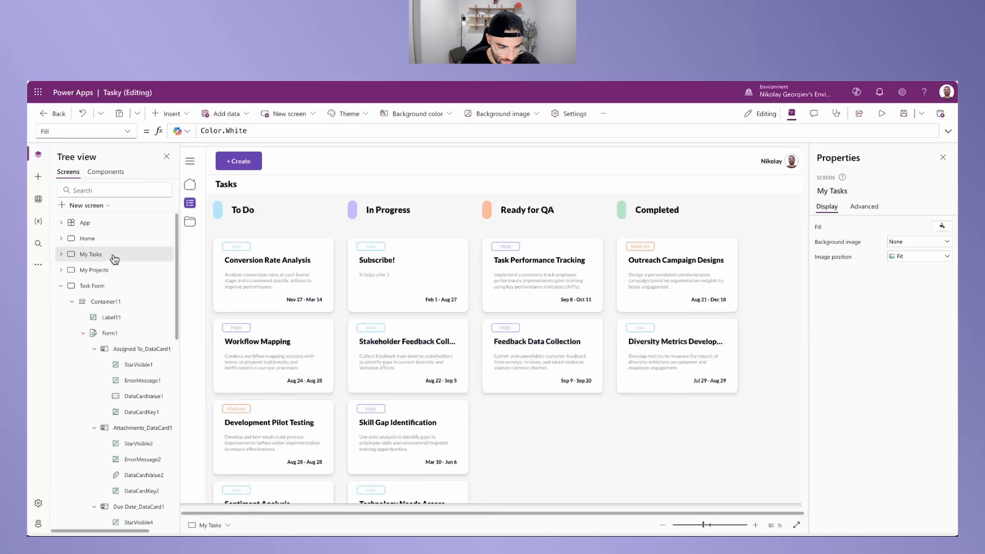
left_click(262, 276)
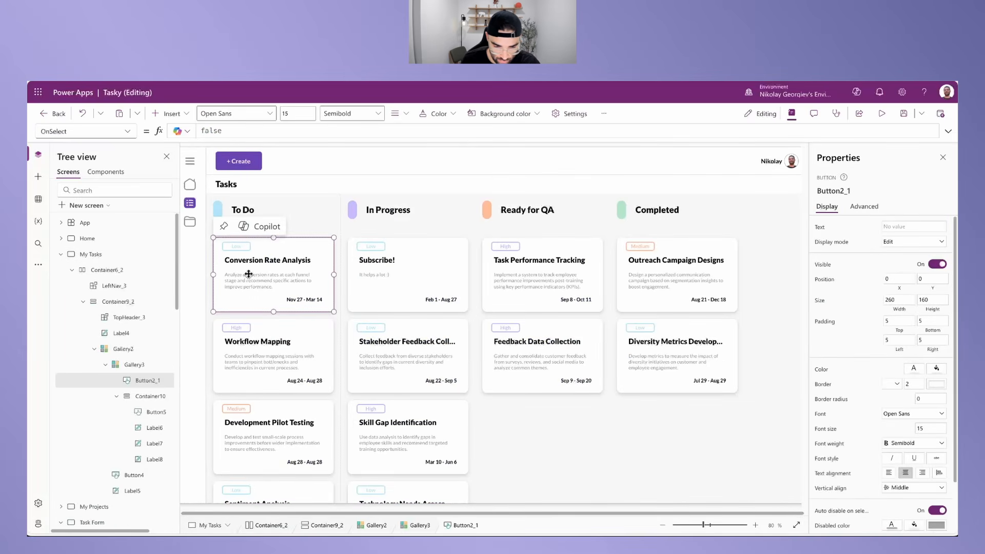
key("alt")
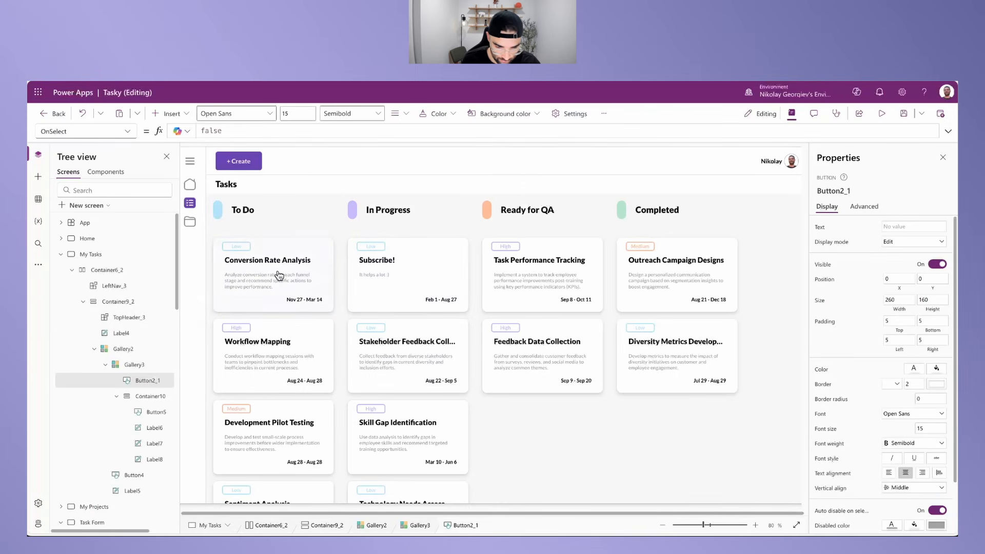
double_click(226, 131)
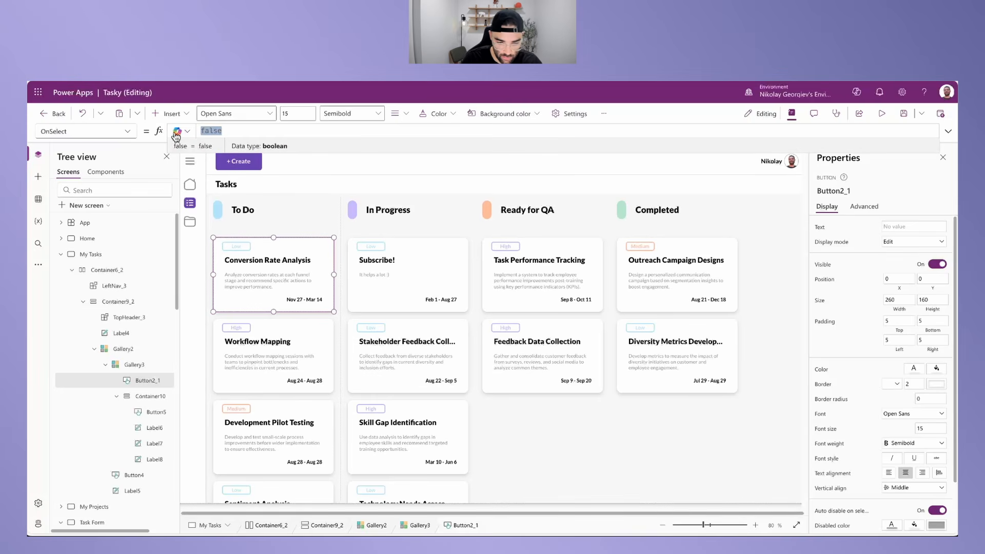
type("Set(")
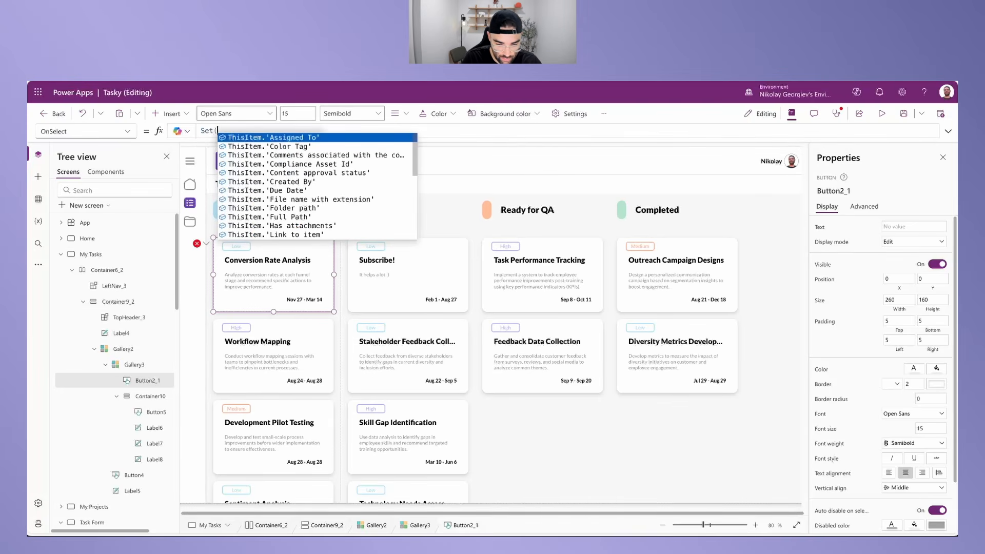
type("varTask")
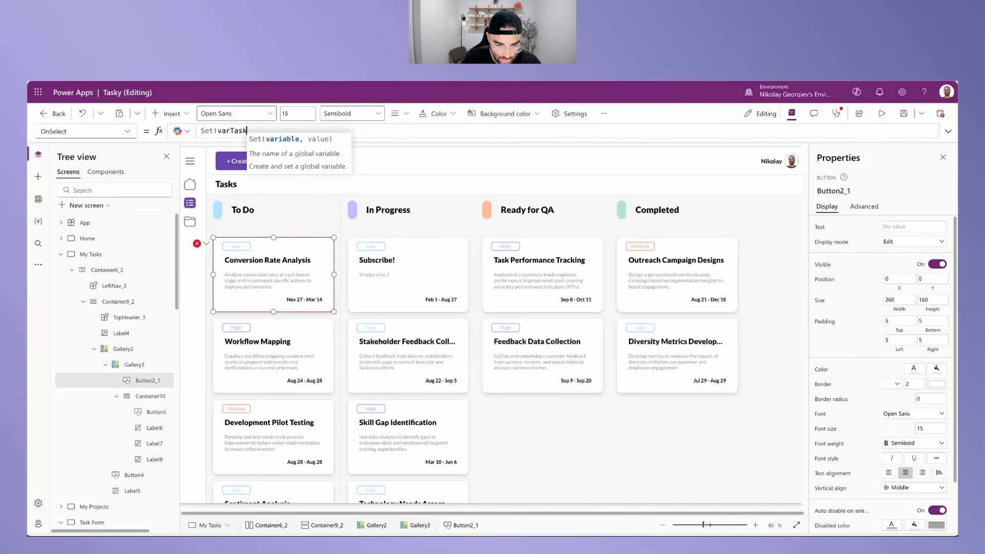
type(", ThisItem);")
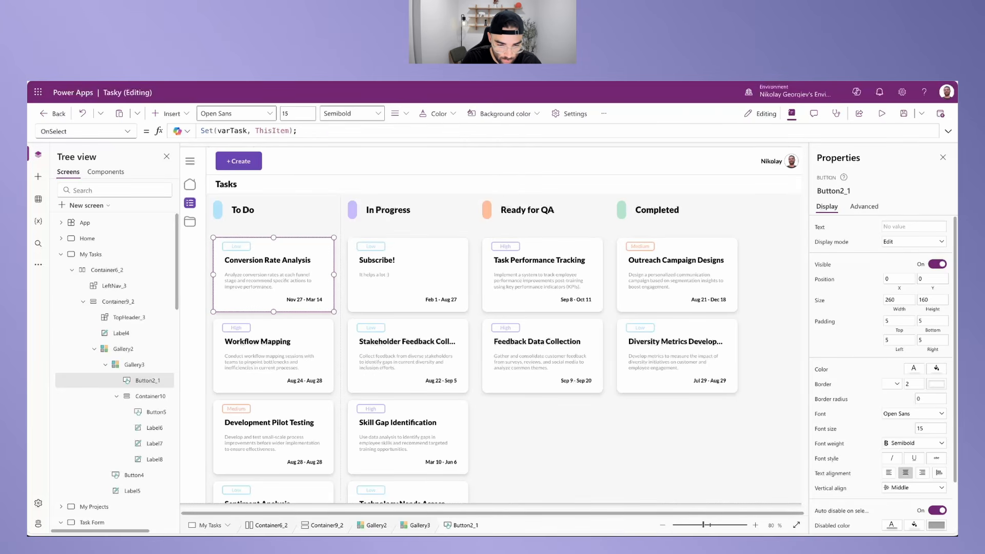
Step: Append Navigate('Task Form', ScreenTransition.Fade); to the task card button's OnSelect formula
type(" Navi")
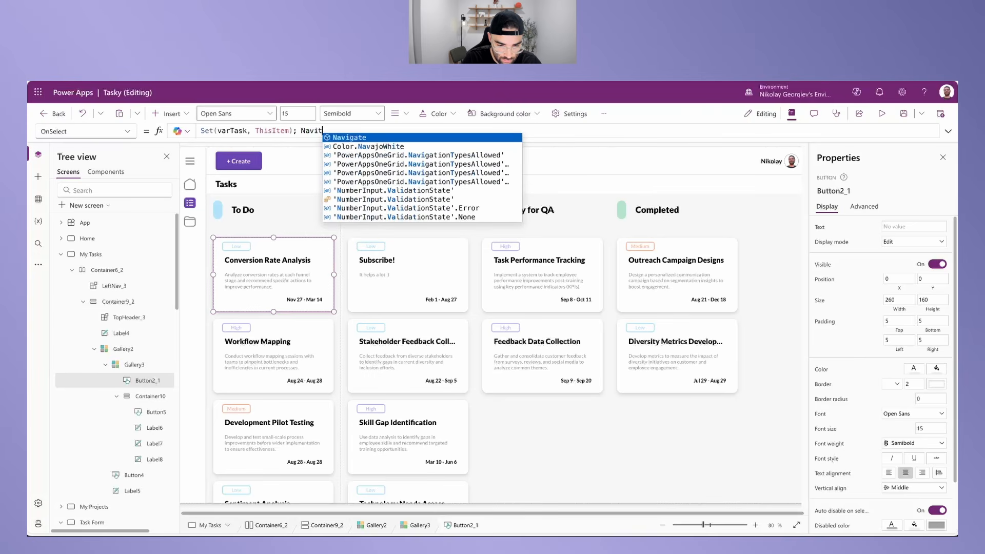
type("gate(")
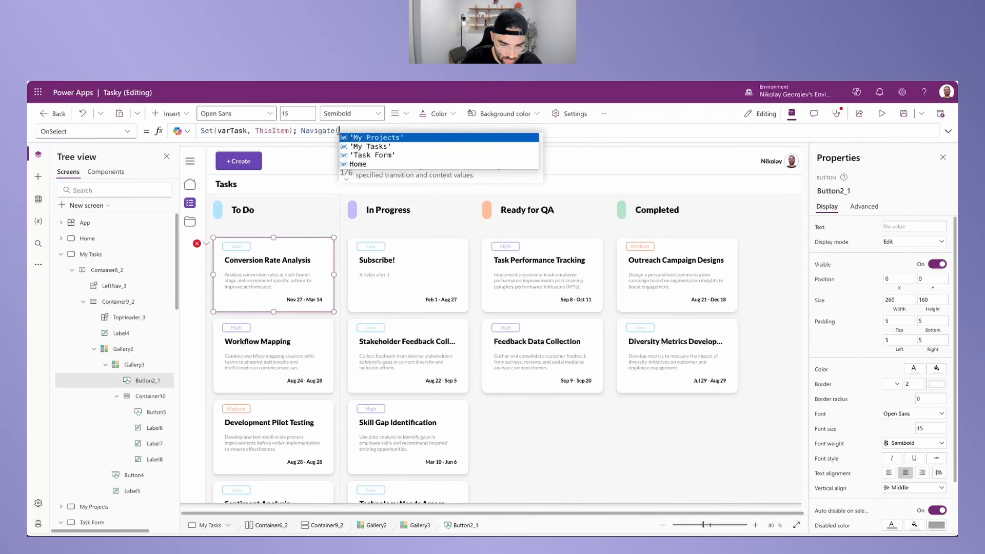
key("Down")
key("Down")
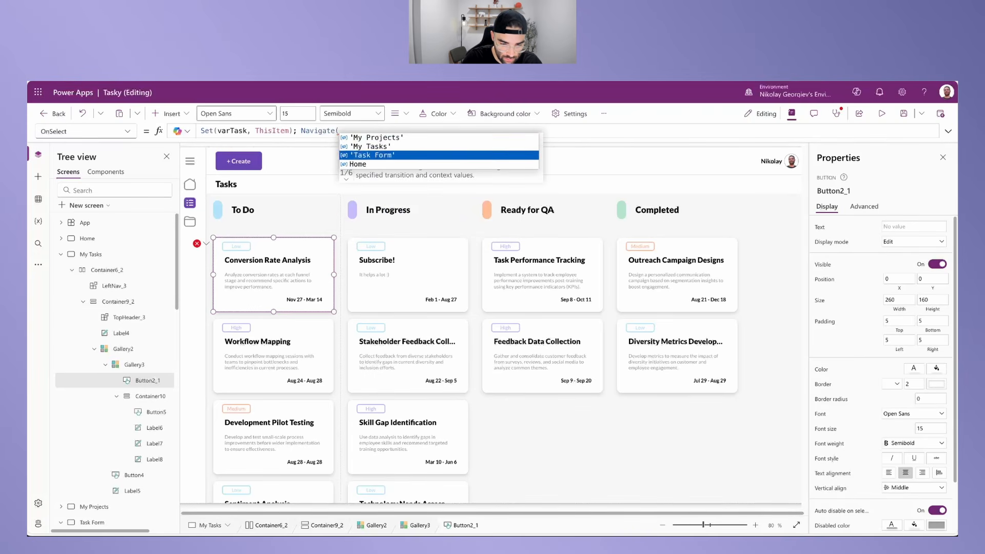
key("Tab")
type(", ")
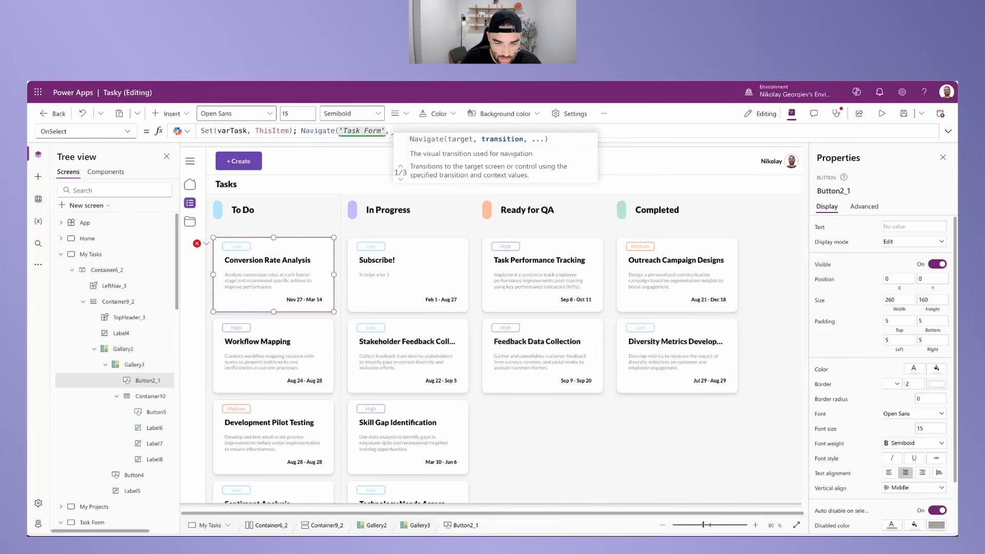
type("Fade")
key("Down")
key("Tab")
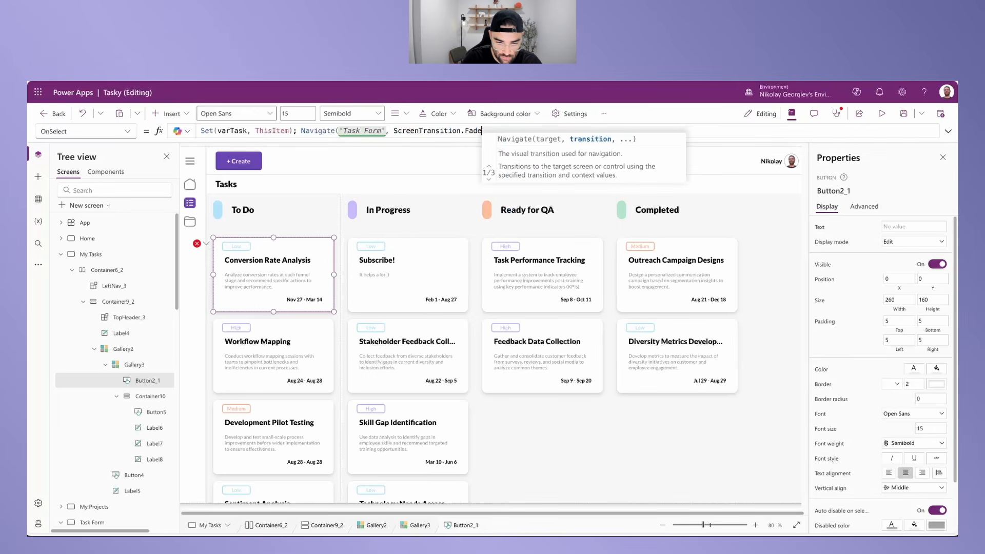
type(");")
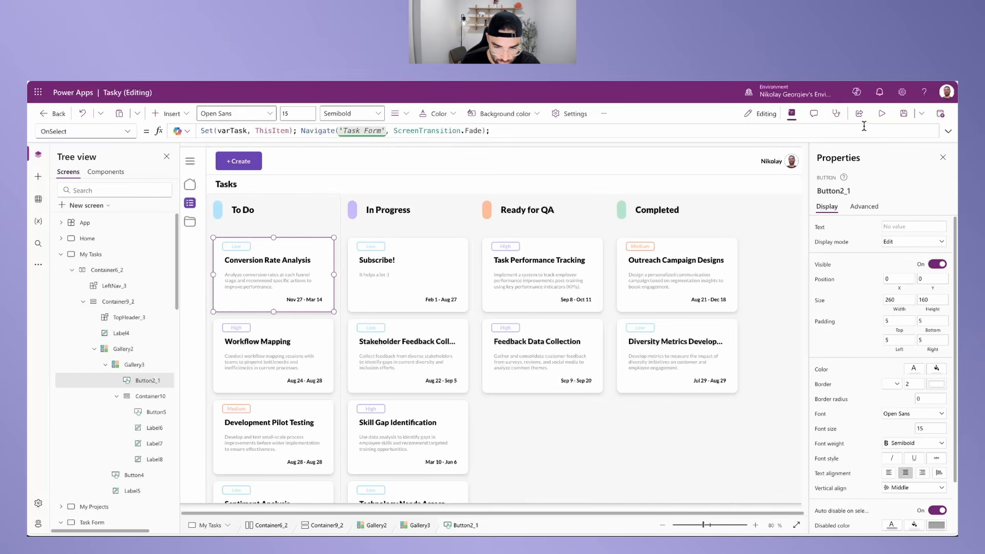
Step: Run the Conversion Rate Analysis card's action to open the Task Form, and set the edit form's Item property to varTask
left_click(269, 280, "alt")
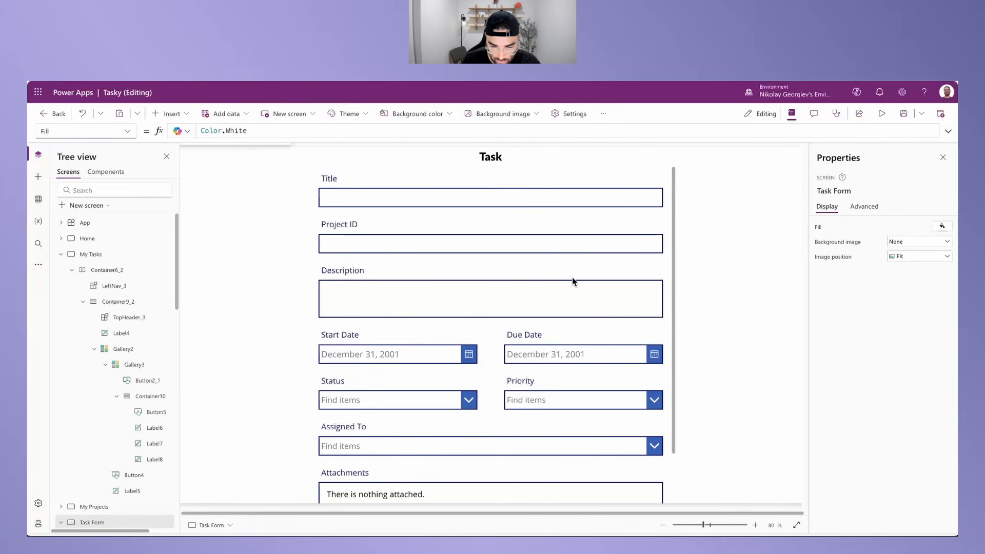
left_click(674, 308)
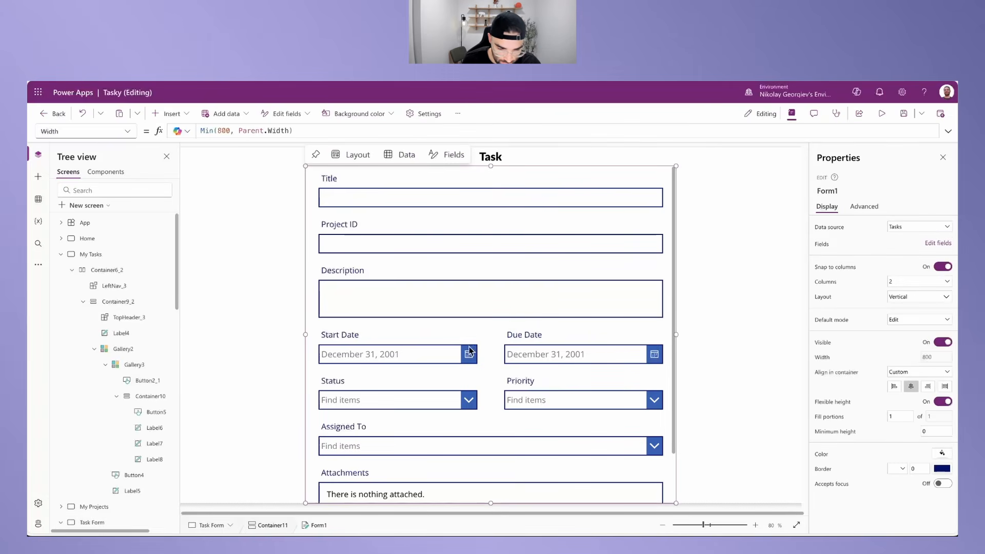
left_click(871, 213)
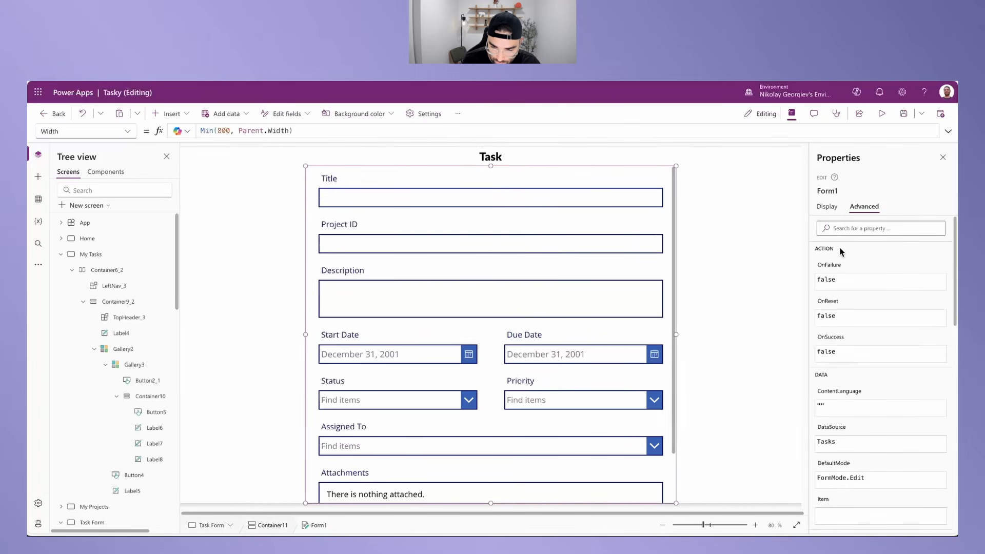
scroll(869, 401, "down", 1)
scroll(868, 397, "down", 1)
left_click(842, 449)
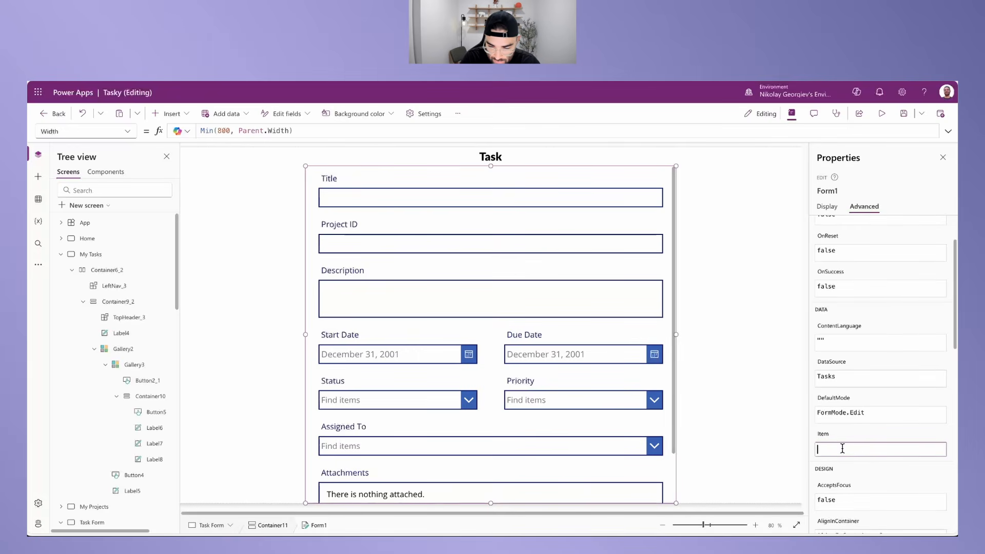
type("varTask")
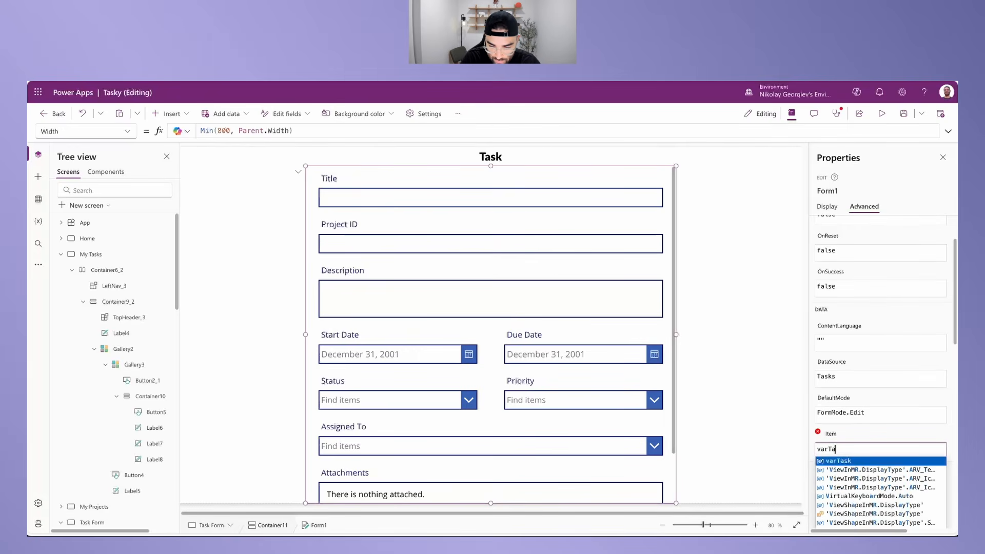
left_click(857, 436)
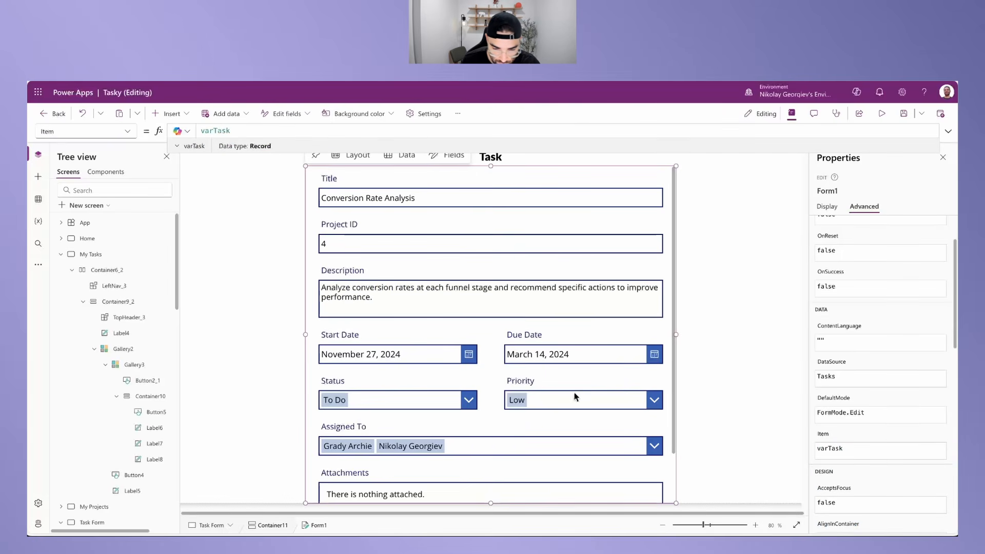
scroll(436, 441, "down", 2)
scroll(427, 459, "up", 2)
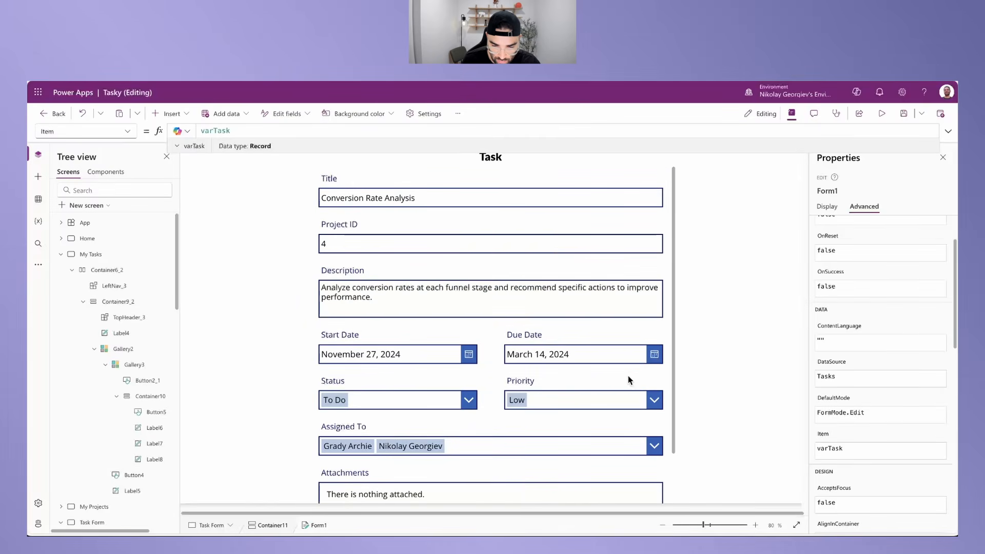
Step: Preview the Task Form in portrait and landscape tablet orientations and on an Apple iPhone 11, and close the preview
left_click(666, 527)
left_click(666, 527)
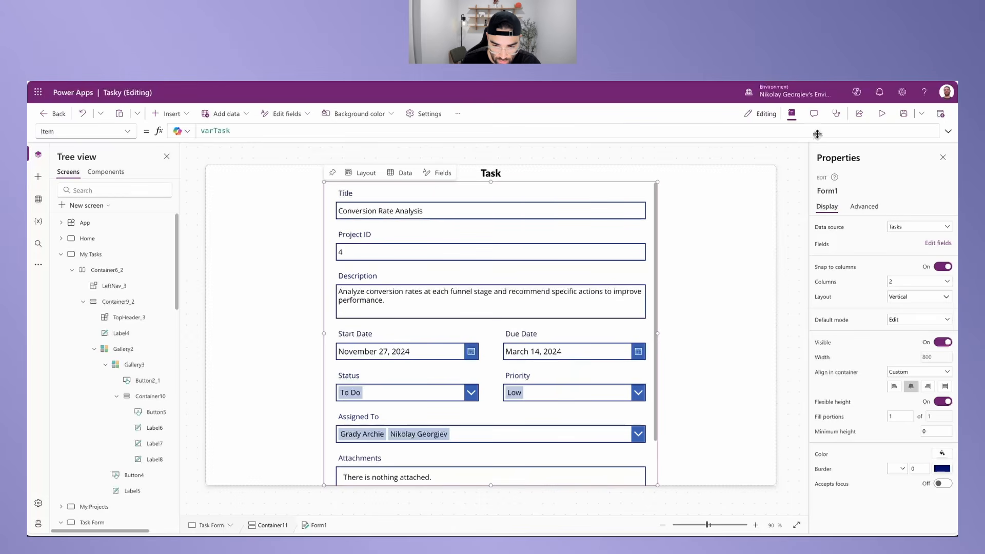
left_click(887, 117)
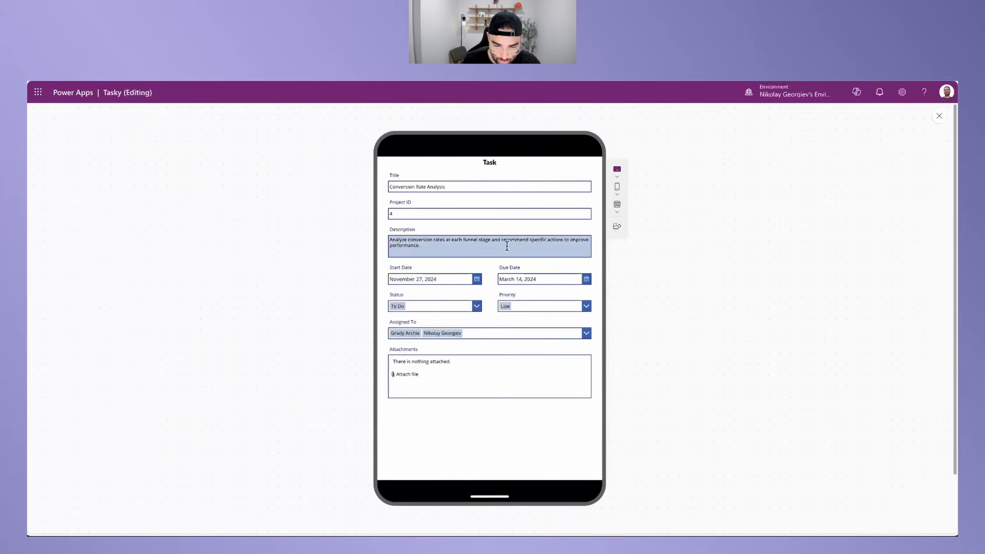
left_click(617, 226)
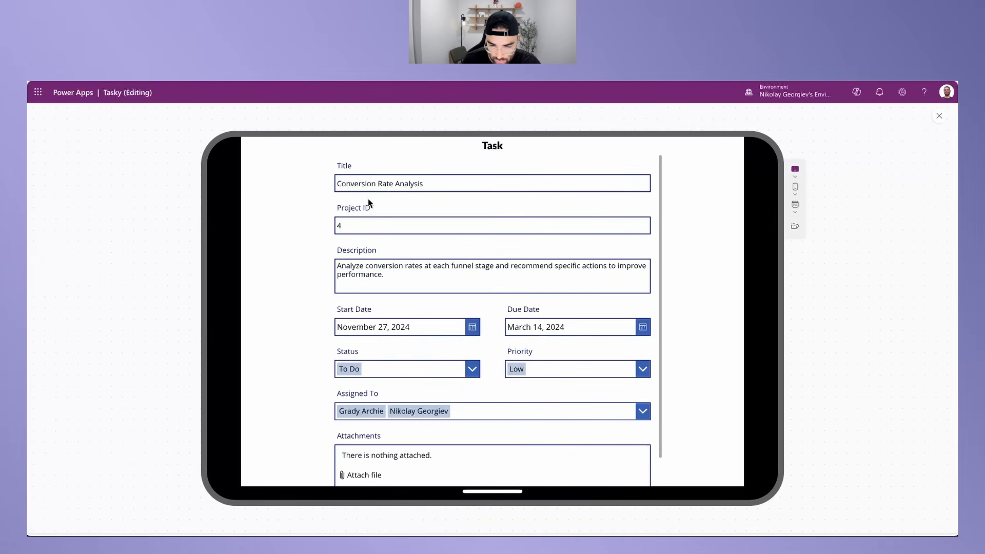
left_click(795, 227)
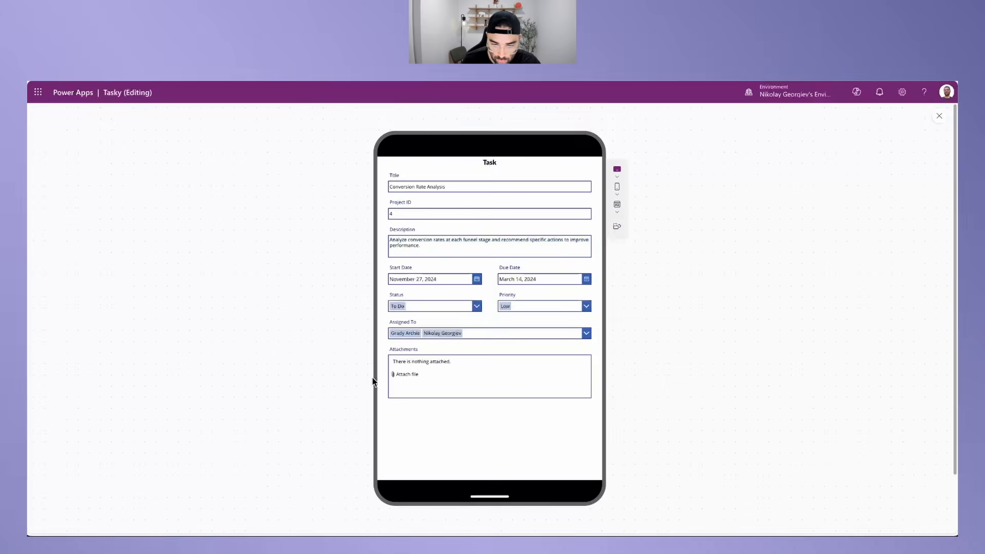
left_click(618, 196)
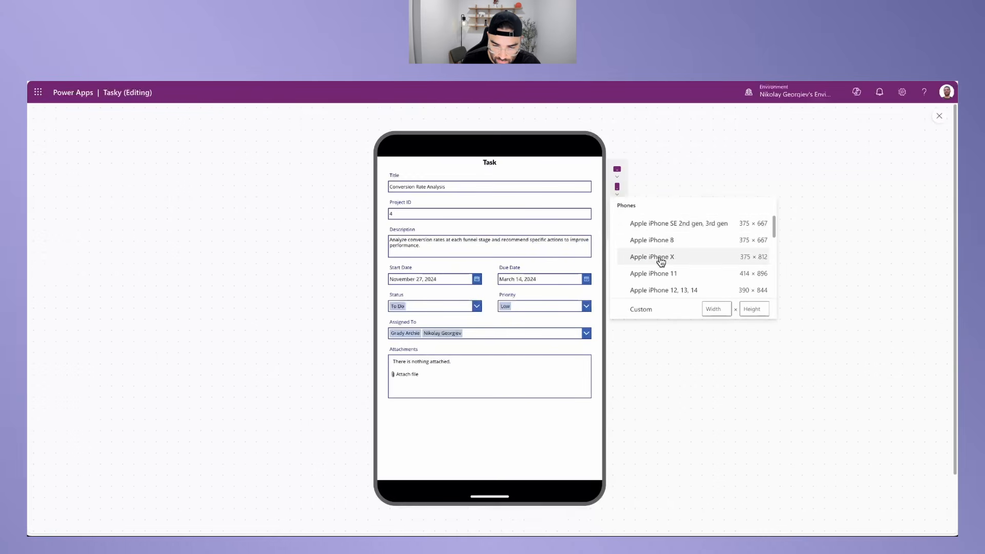
left_click(620, 271)
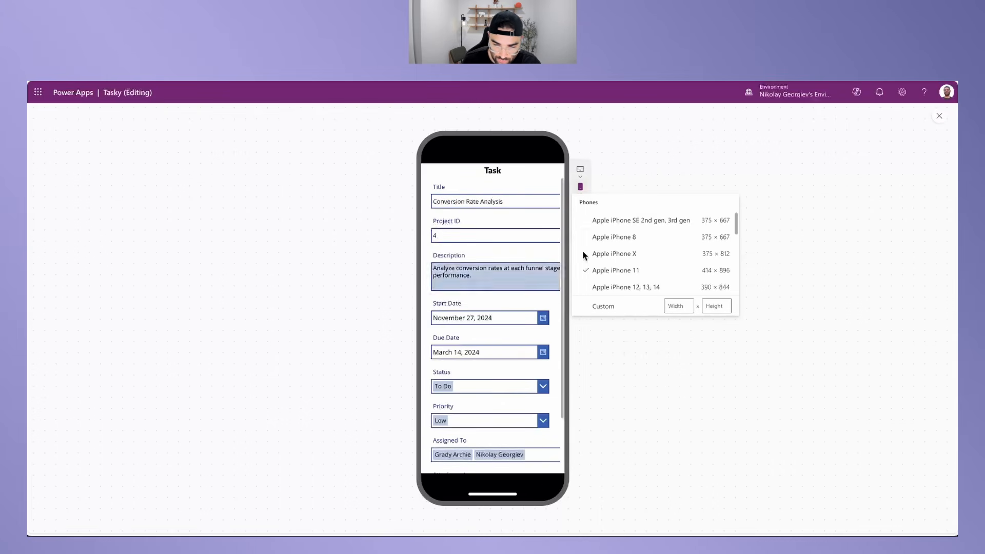
left_click(932, 112)
Step: Set the width of the form's Title and Project ID cards to Parent.Width, and select the Description card
left_click(410, 187)
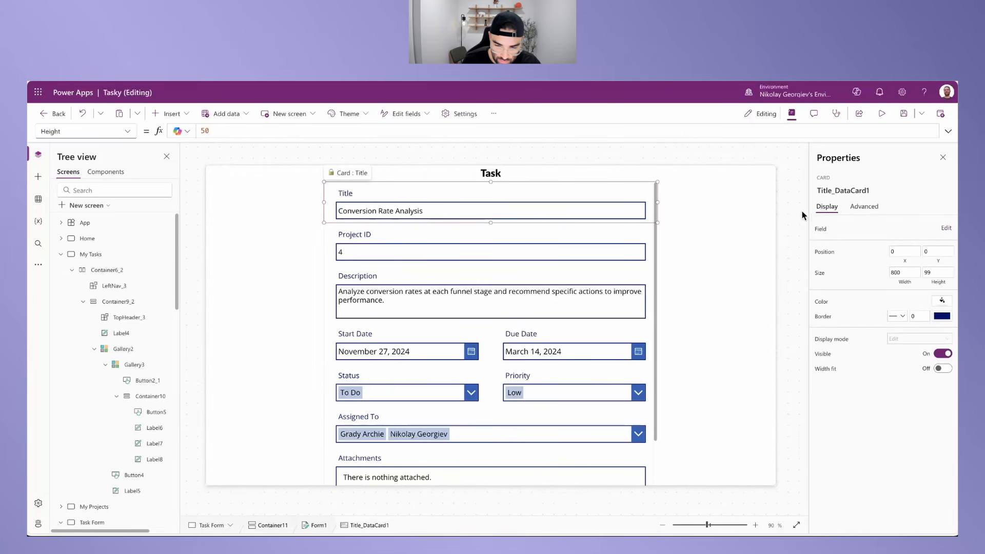
left_click(905, 273)
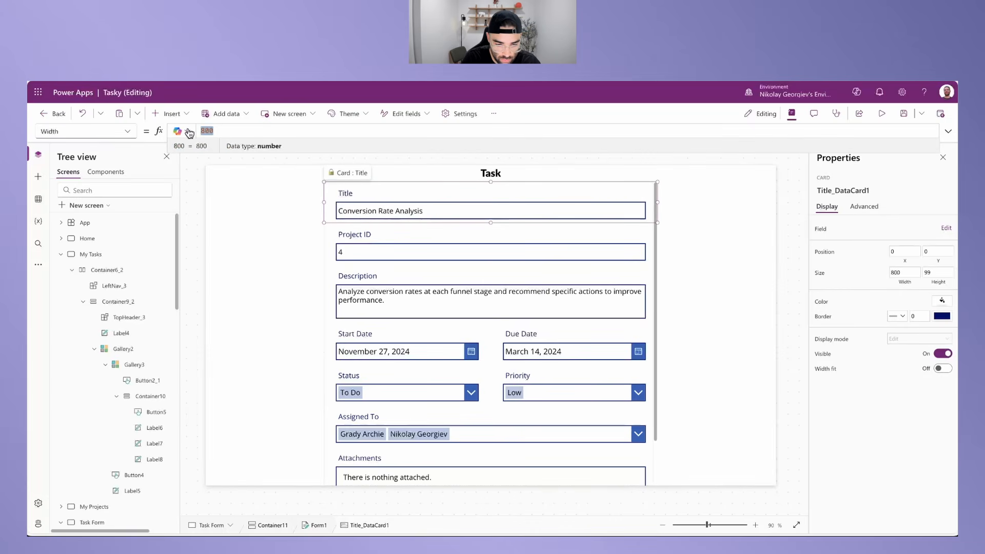
type("Parent.")
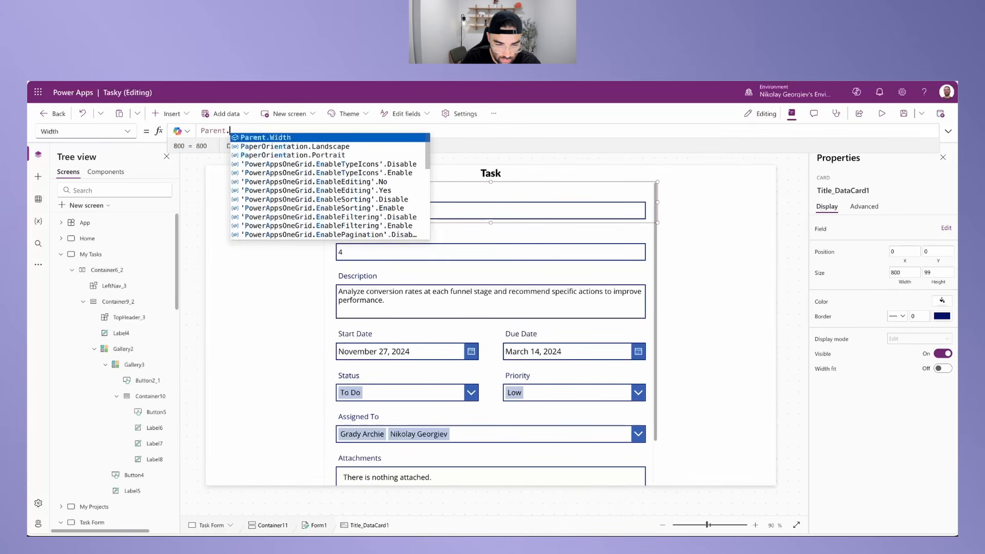
type("Width")
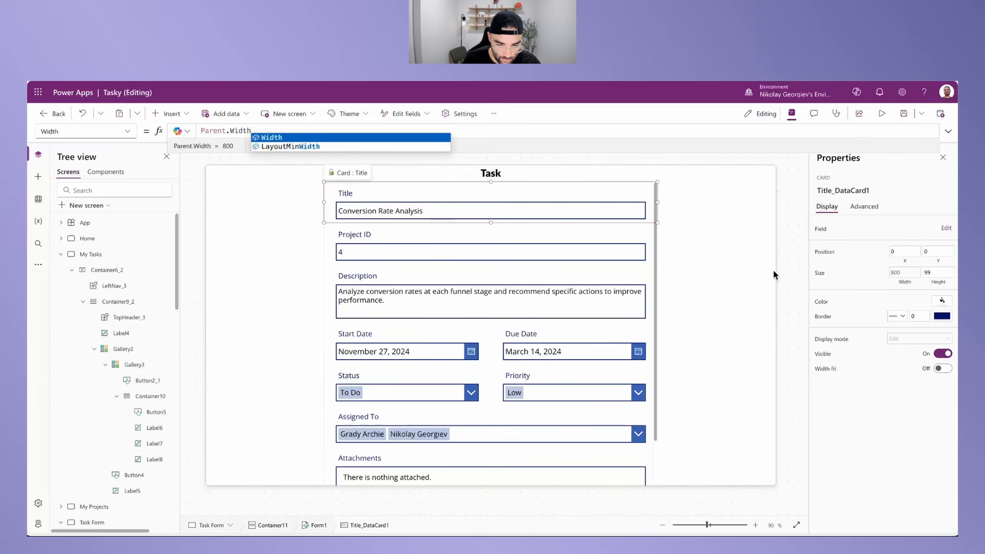
left_click(496, 254)
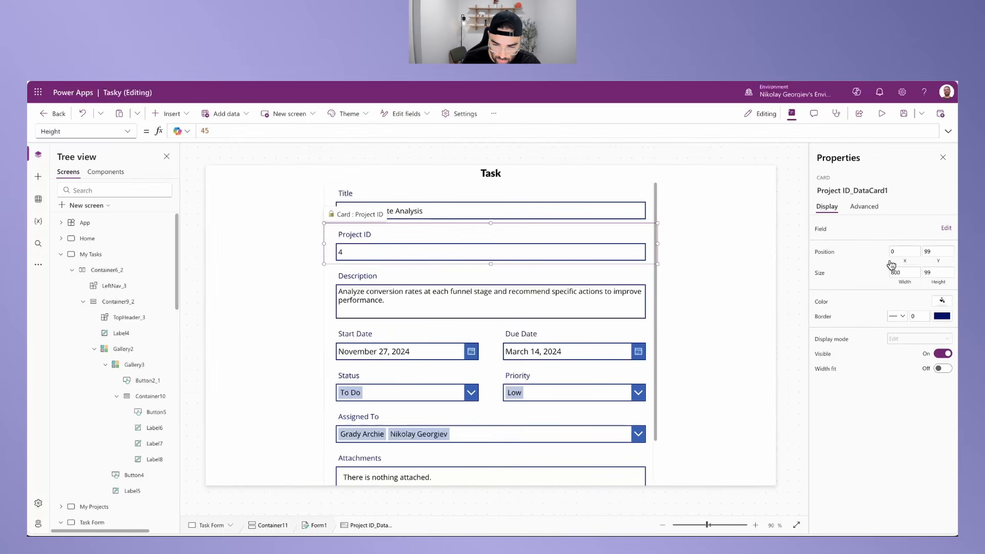
left_click(903, 272)
type("Parent.Width")
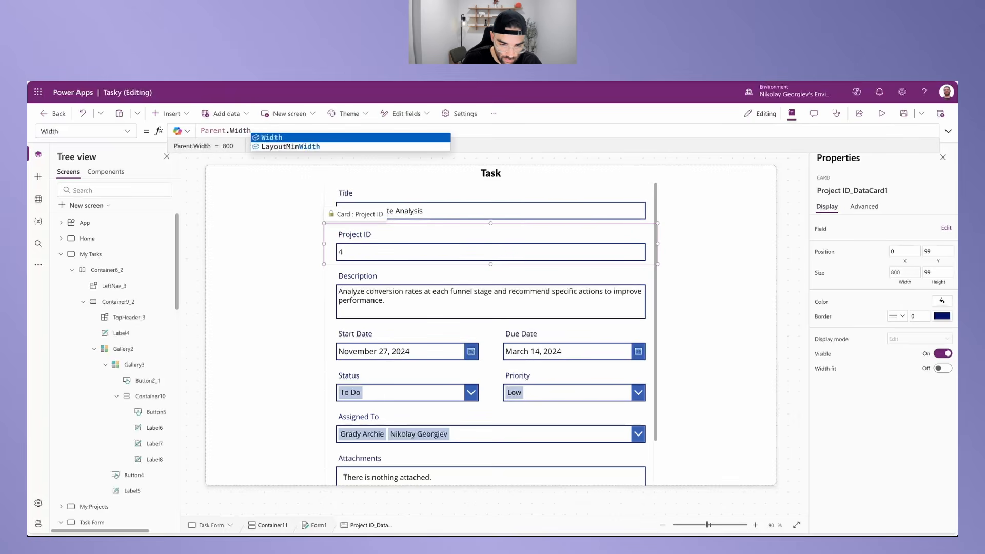
left_click(491, 295)
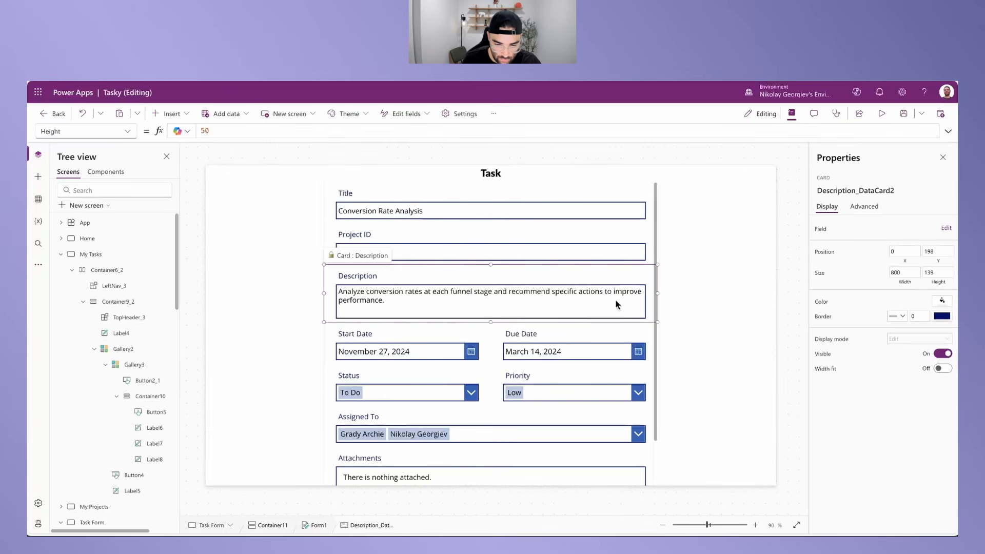
Step: Set the Description card's width to Parent.Width and the Start Date card's width to Parent.Width / 2
left_click(908, 284)
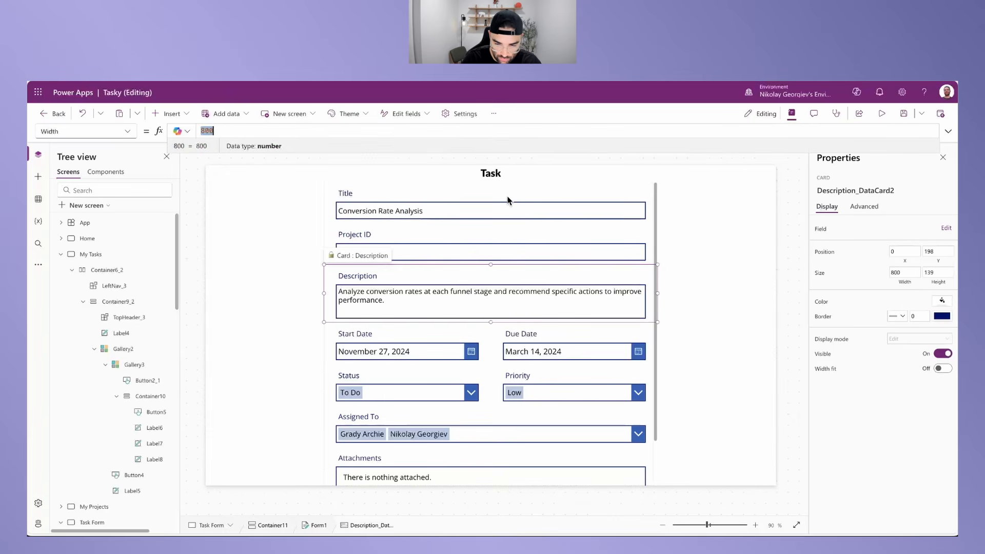
type("Parent.Width")
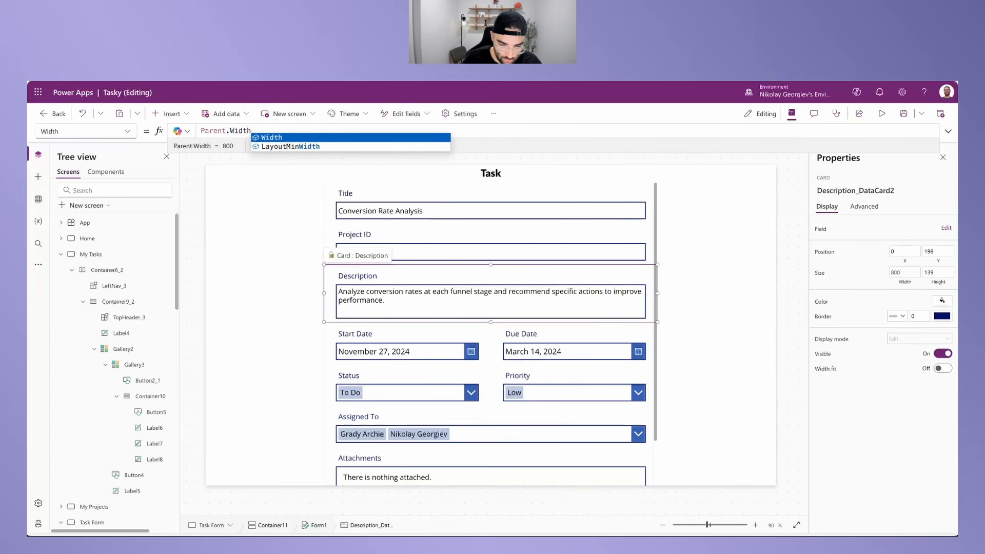
left_click(401, 349)
left_click(394, 349)
left_click(562, 346)
left_click(402, 334)
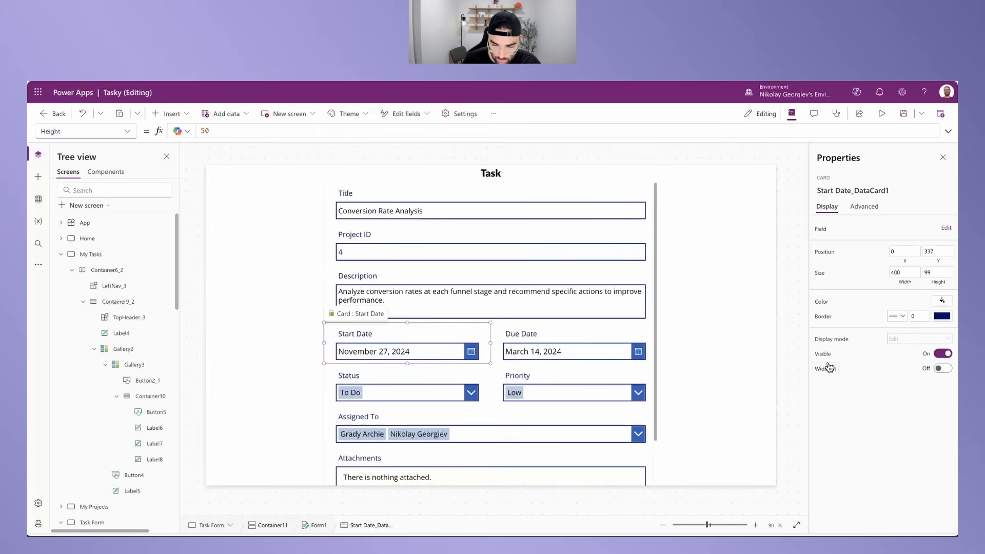
type("Parent")
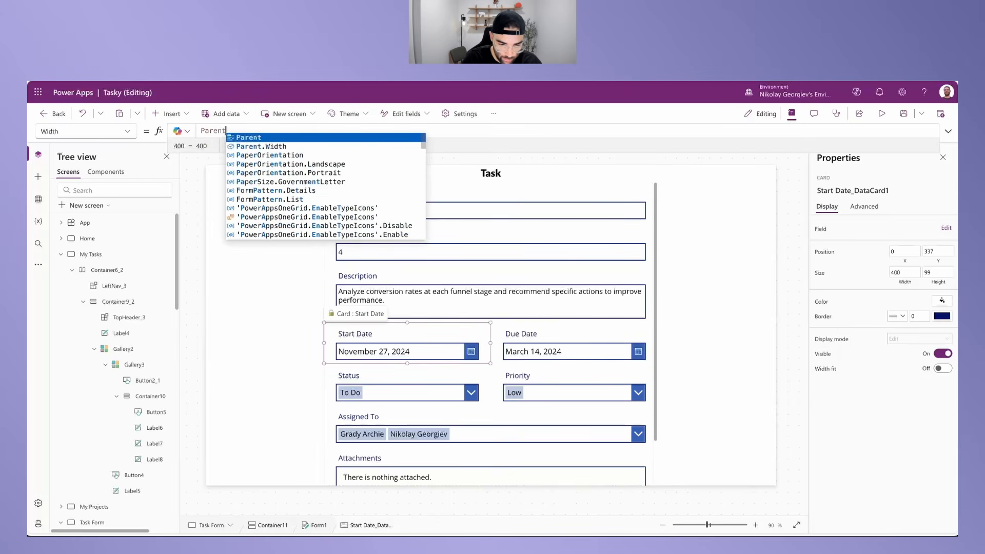
type(".Width / 2")
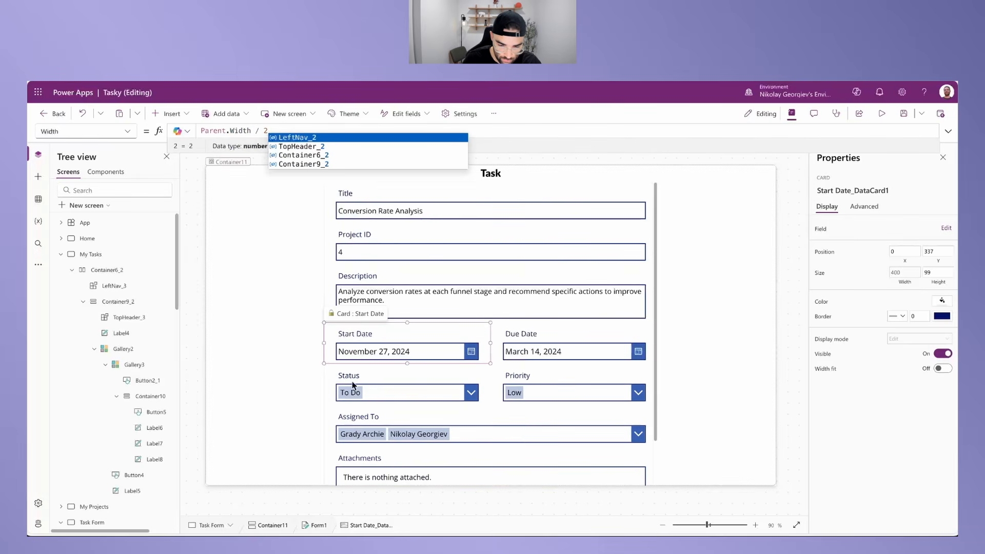
Step: Set the Due Date card's width to Parent.Width / 2
left_click(551, 344)
left_click(900, 284)
type("parent.WIdth")
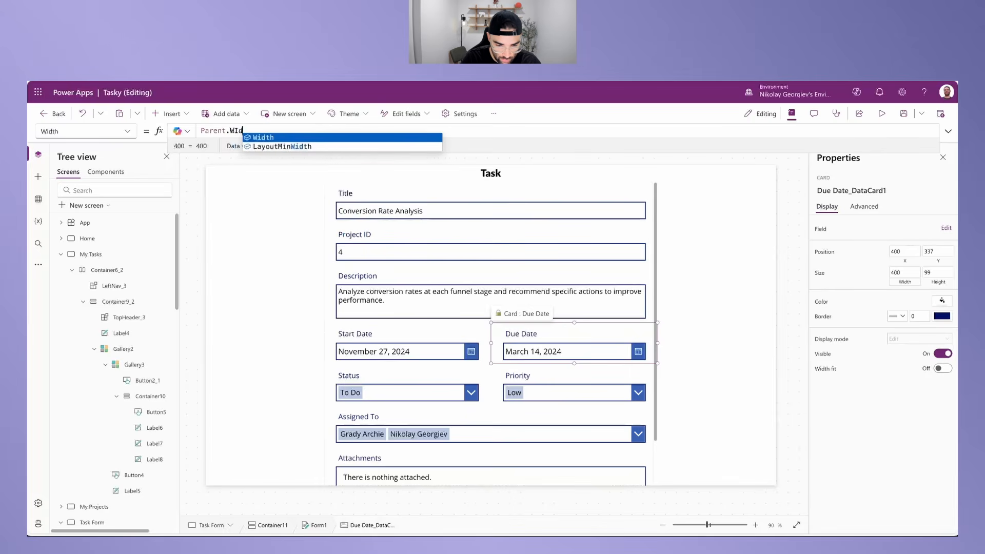
key("BackSpace")
key("BackSpace")
type("idth / 2")
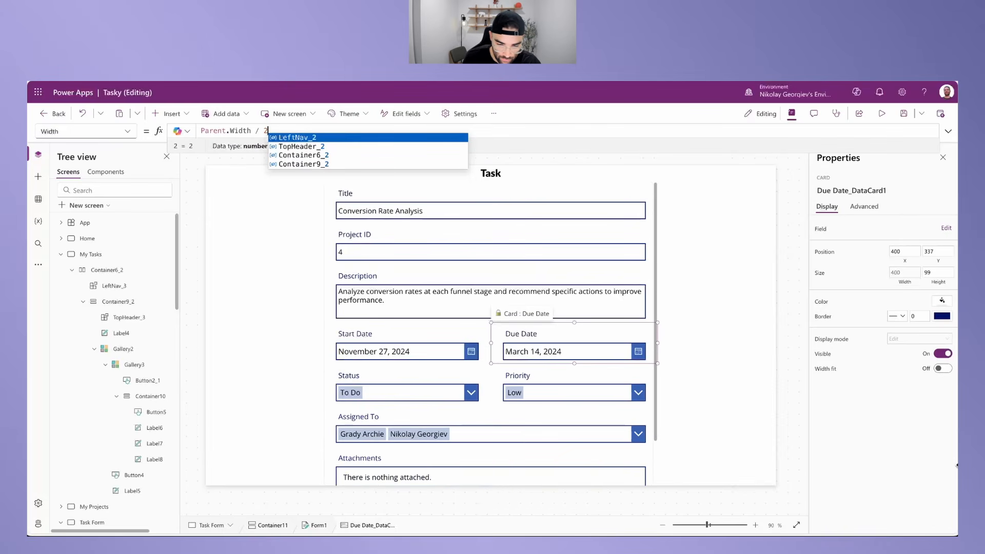
Step: Set the Status card's width to If(Parent.Width / 2 < 400, Parent.Width, Parent.Width / 2) and copy the formula
left_click(383, 379)
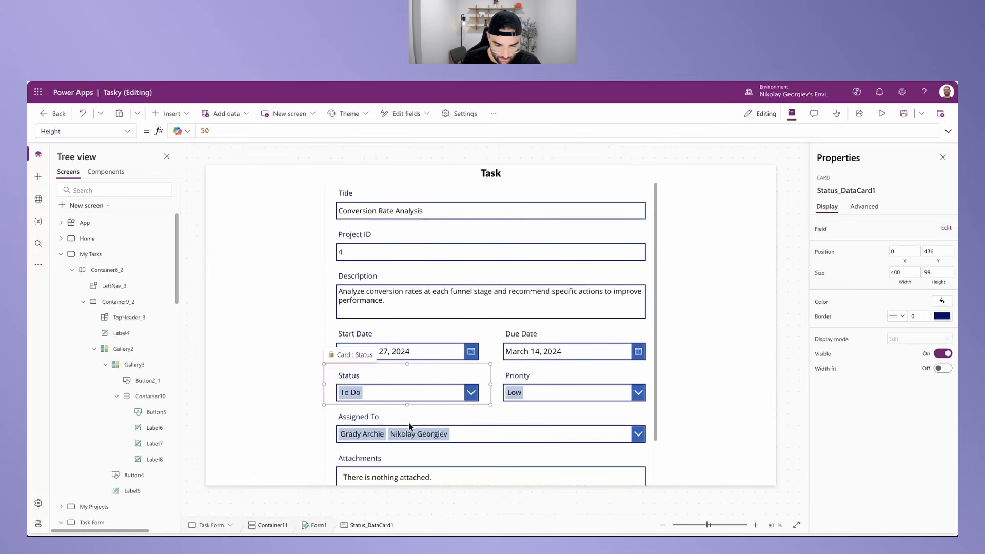
left_click(904, 273)
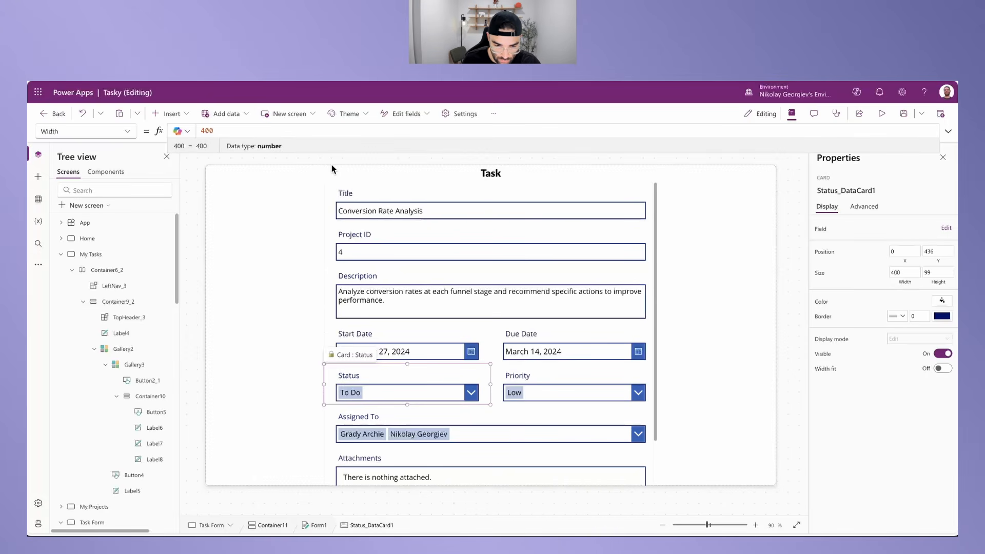
type("If(Parent.Width / 2 < 400, Parent.Width, Parent.Width/2)")
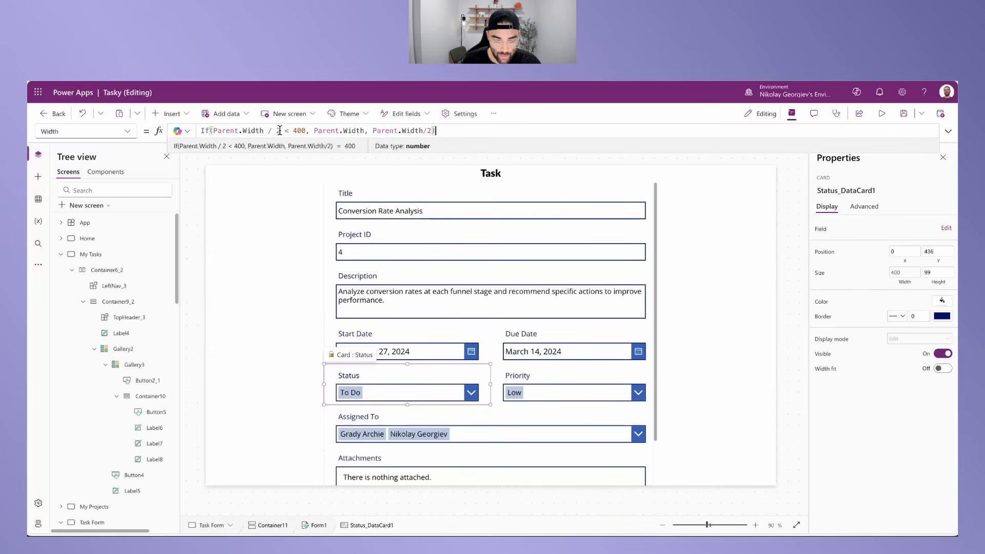
left_click_drag(307, 130, 296, 128)
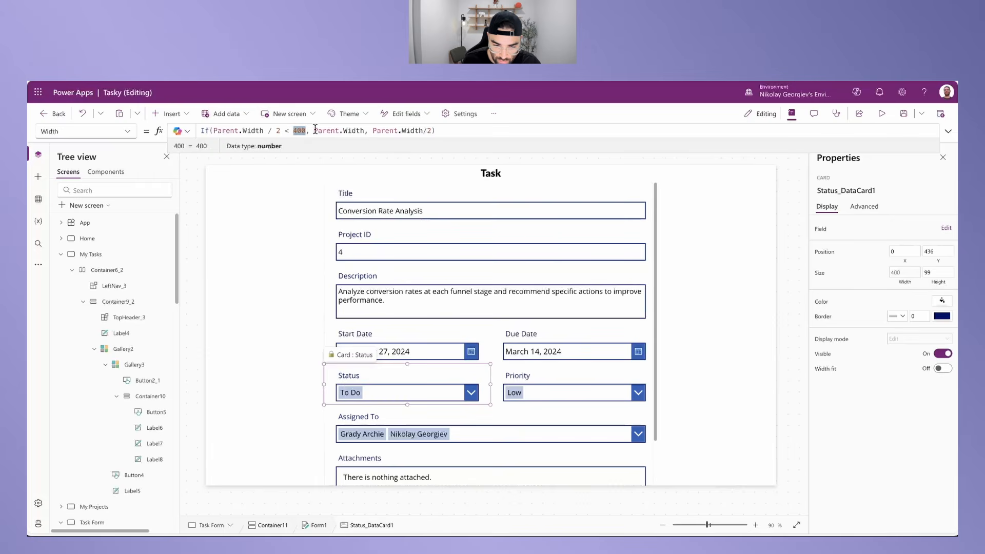
left_click_drag(365, 130, 412, 131)
left_click(424, 131)
left_click(432, 130)
key("ctrl+a")
key("ctrl+c")
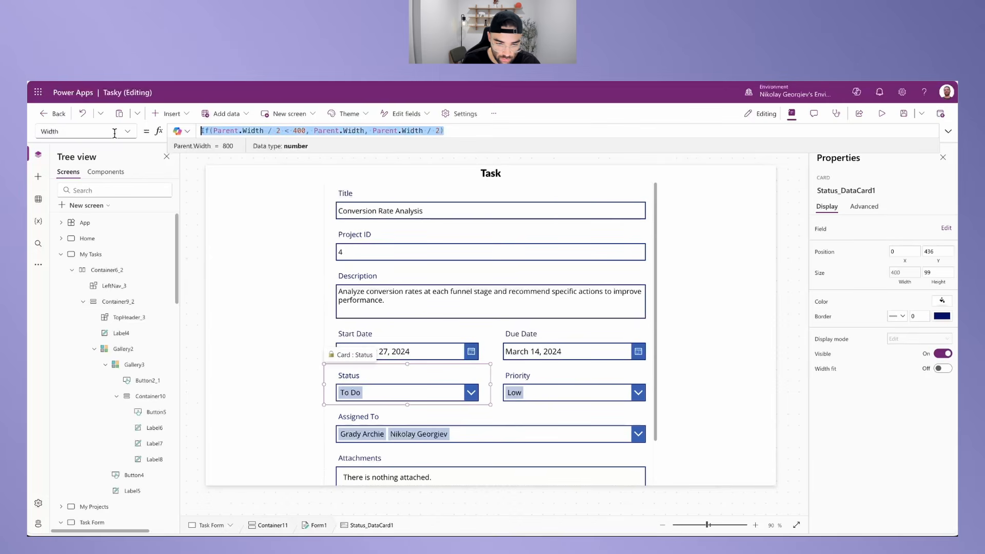
Step: Replace the Priority card's width with the formula copied from the Status card
left_click(542, 380)
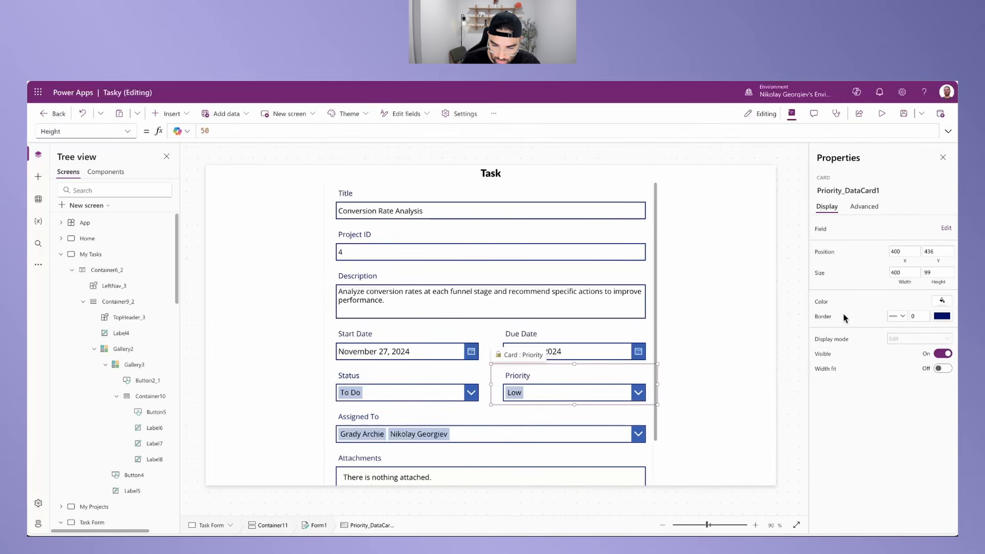
left_click(903, 273)
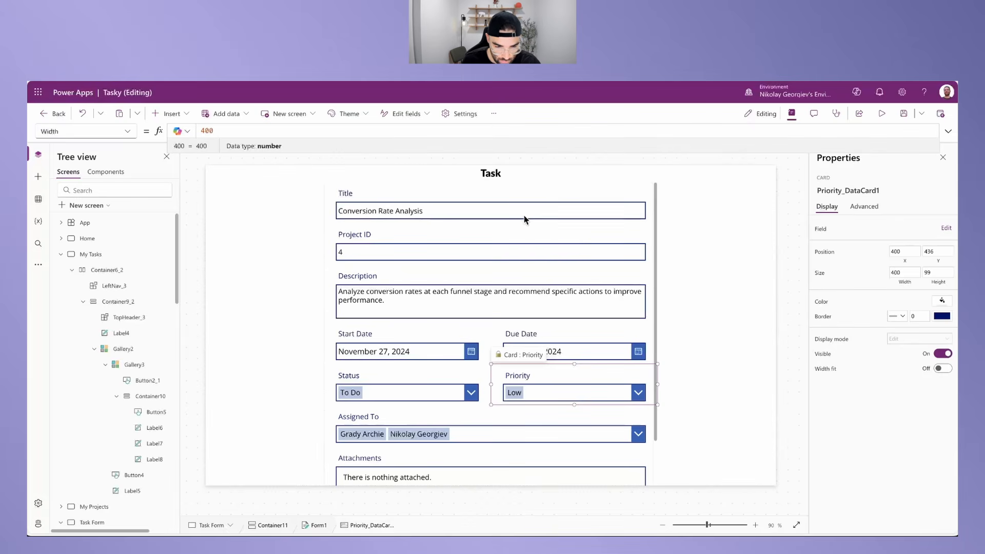
key("ctrl+a")
key("ctrl+v")
Step: Set the Assigned To card's width to Parent.Width
left_click(419, 433)
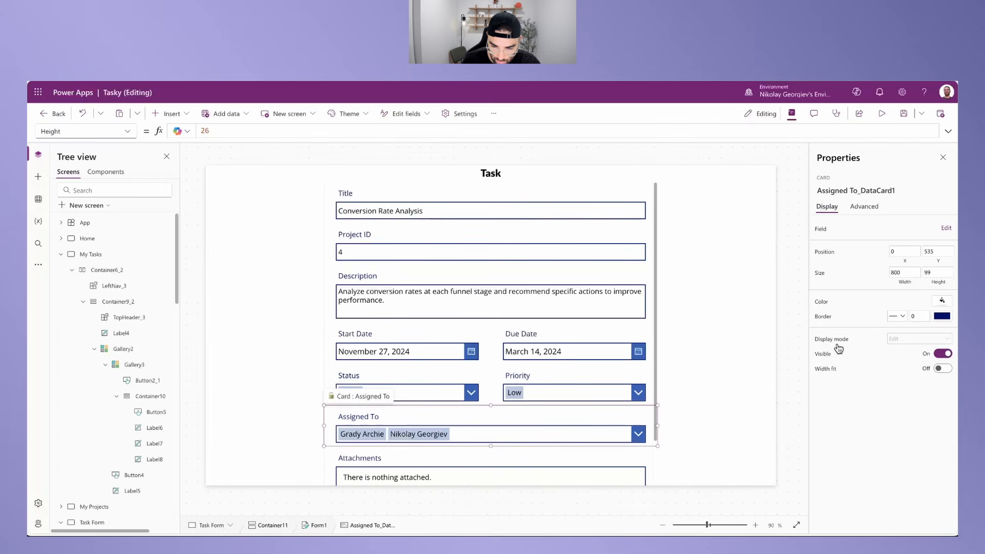
left_click(904, 273)
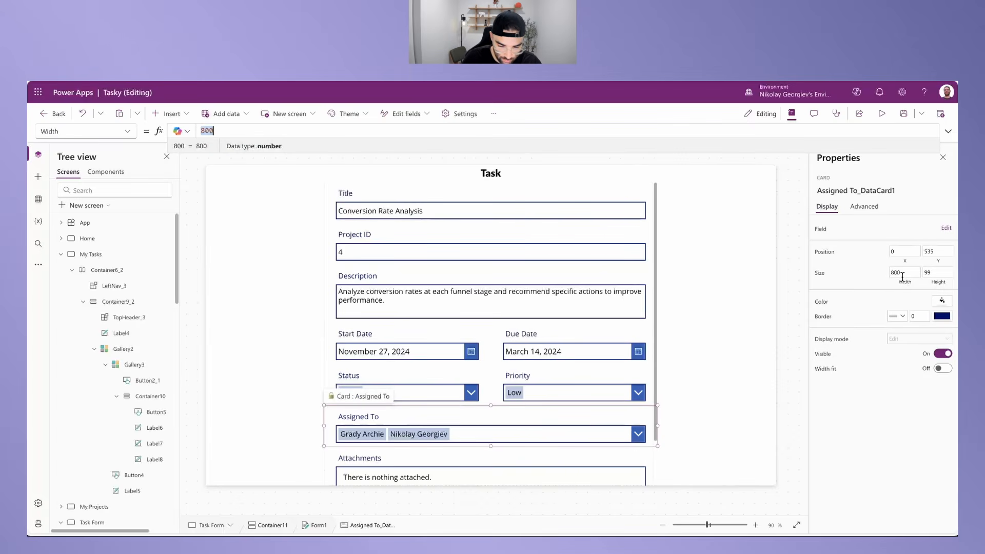
type("parent.Width")
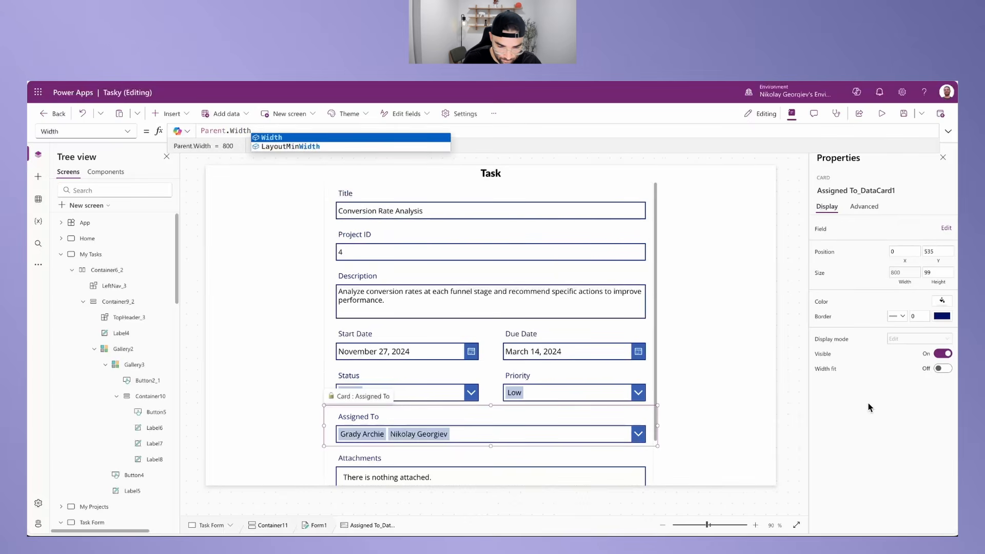
Step: Set the Attachments card's width to Parent.Width
scroll(420, 384, "down", 1)
left_click(445, 430)
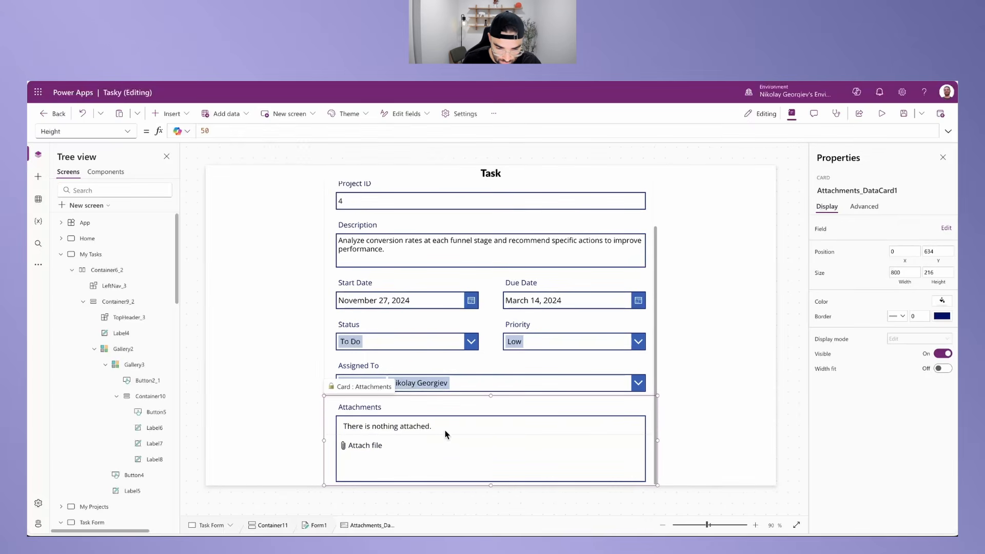
left_click(905, 280)
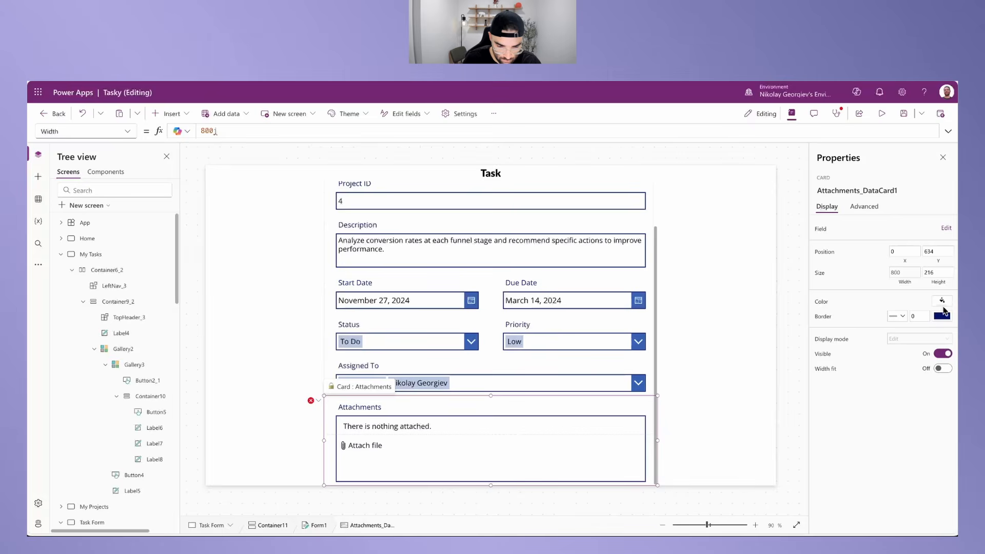
left_click(455, 467)
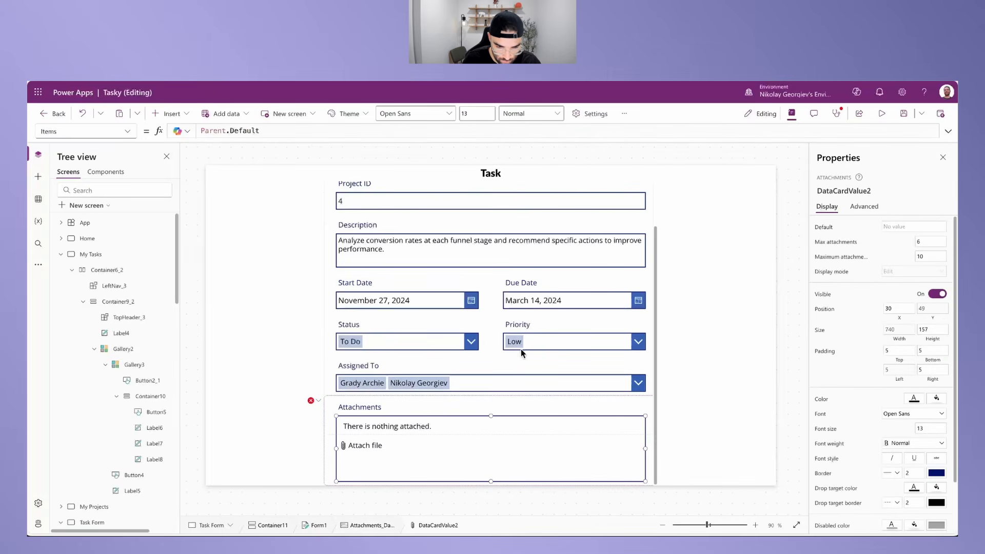
left_click(550, 410)
left_click(332, 445)
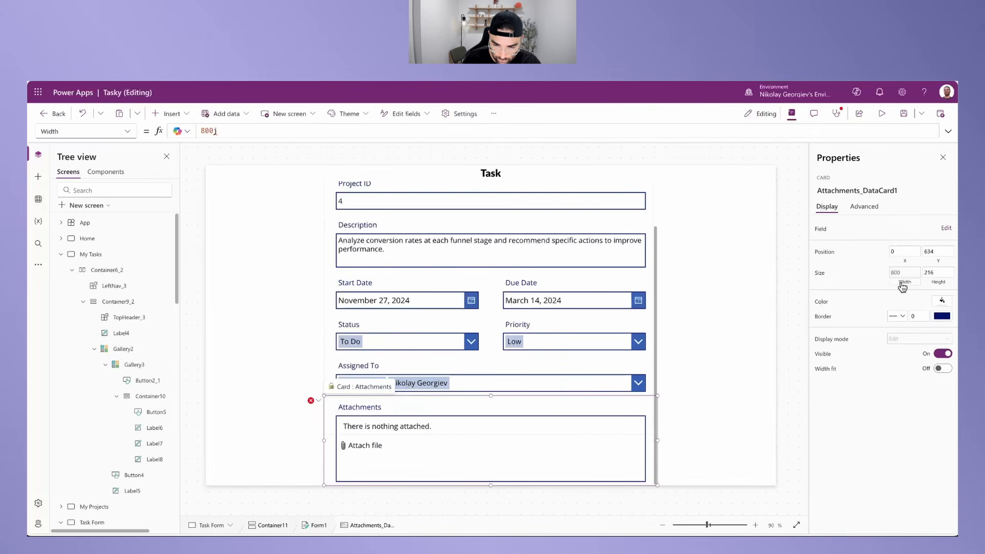
key("ctrl+a")
type("paren")
key("Tab")
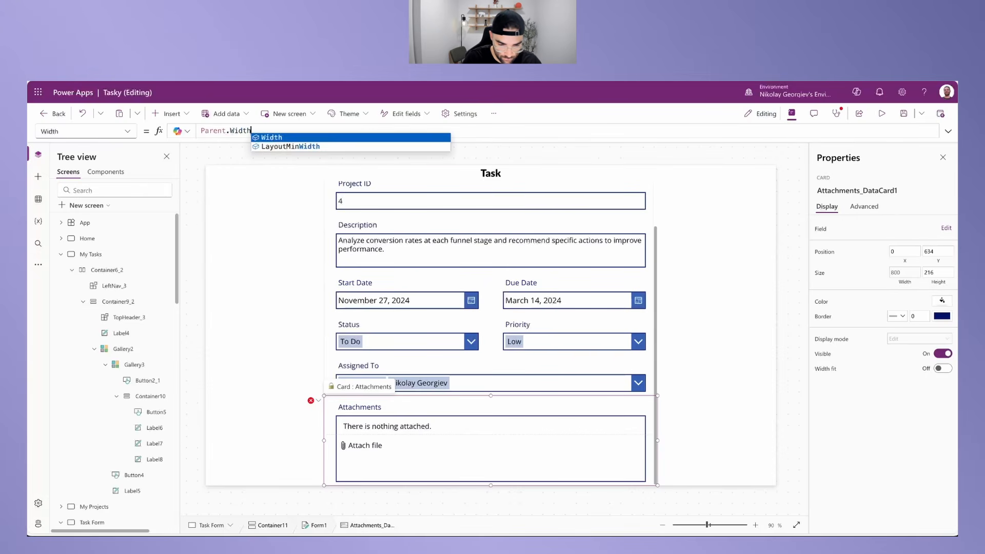
left_click(750, 280)
Step: Preview the Task form on the phone layout, at canvas size and at window size
left_click(882, 114)
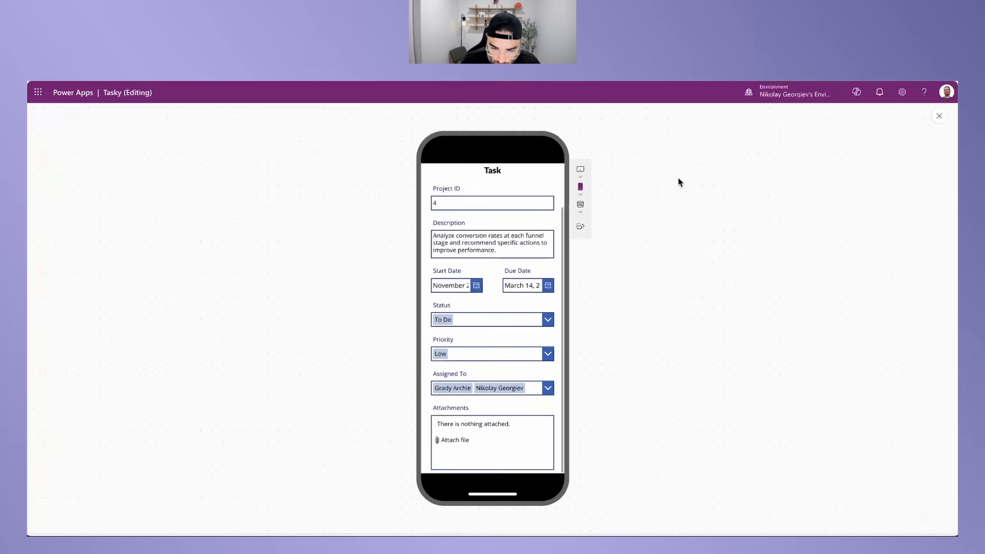
key("Escape")
left_click(885, 116)
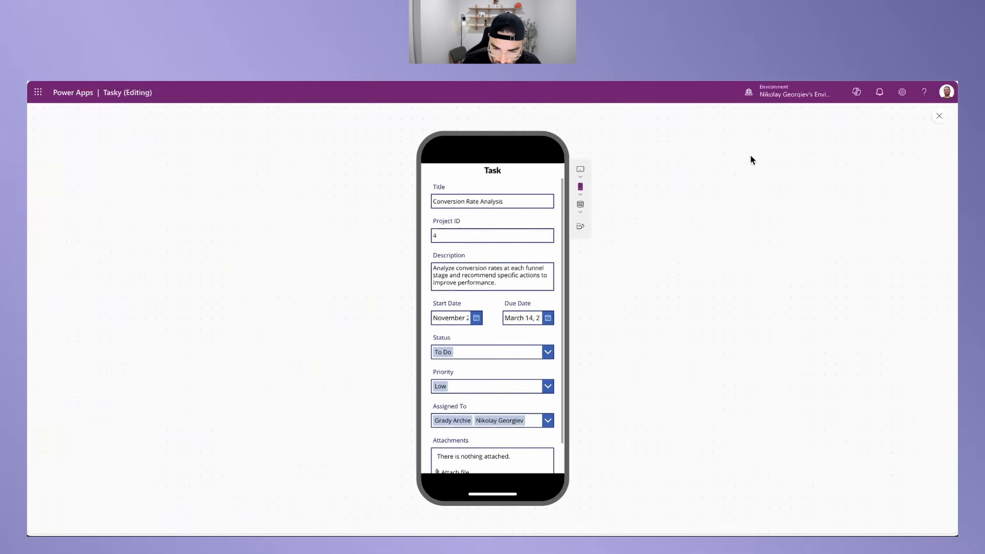
left_click(581, 211)
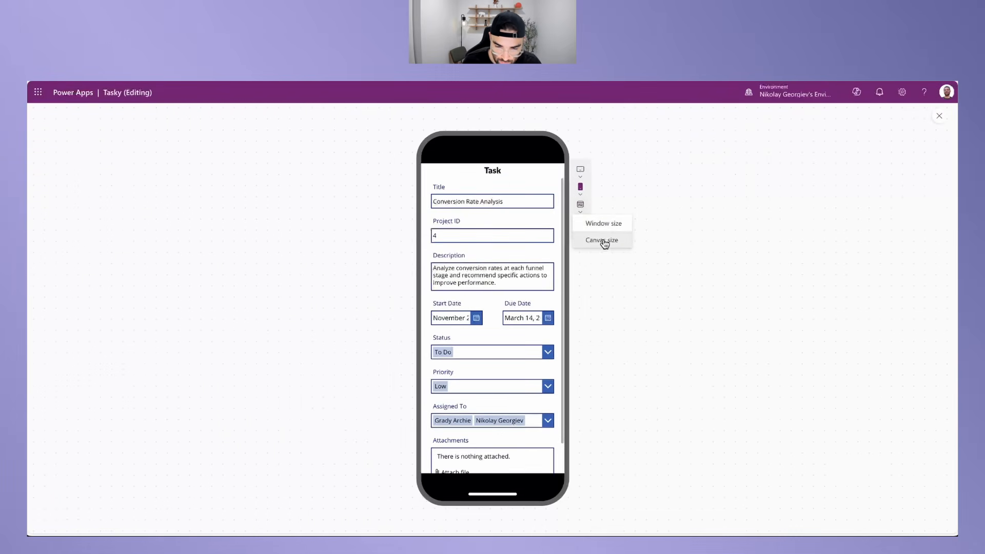
left_click(599, 240)
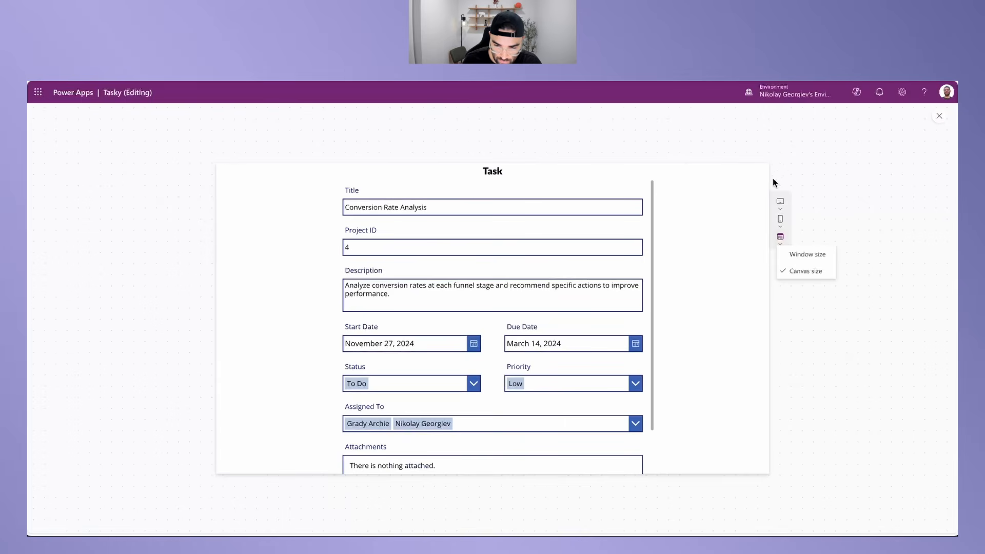
left_click(803, 255)
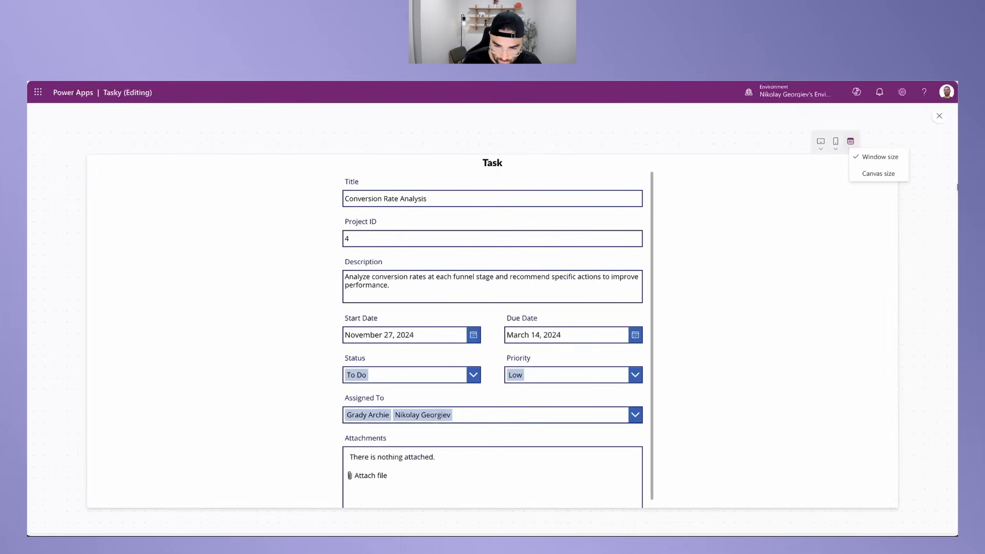
Step: Test the form's responsiveness by narrowing the browser window to phone width and restoring it to full width
left_click_drag(957, 186, 334, 236)
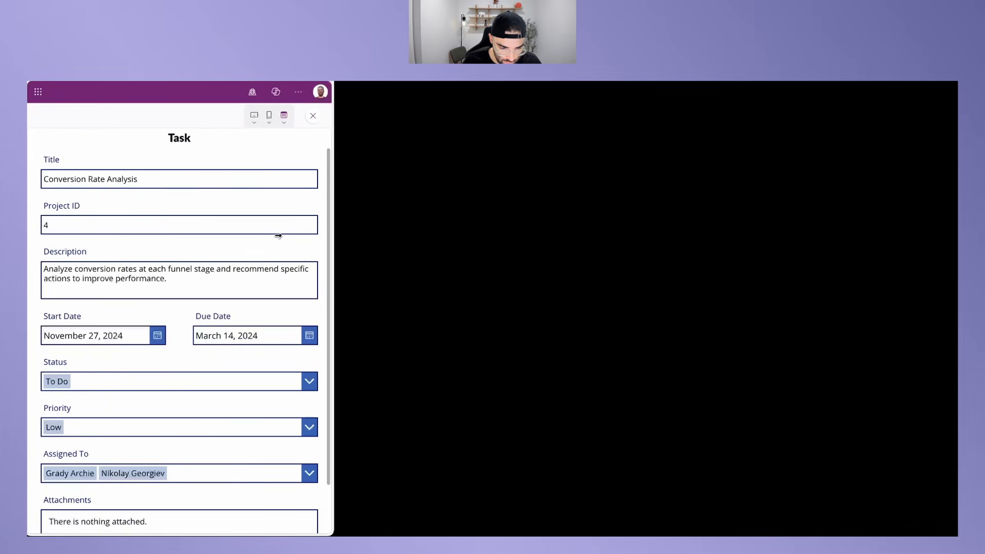
left_click_drag(259, 236, 226, 256)
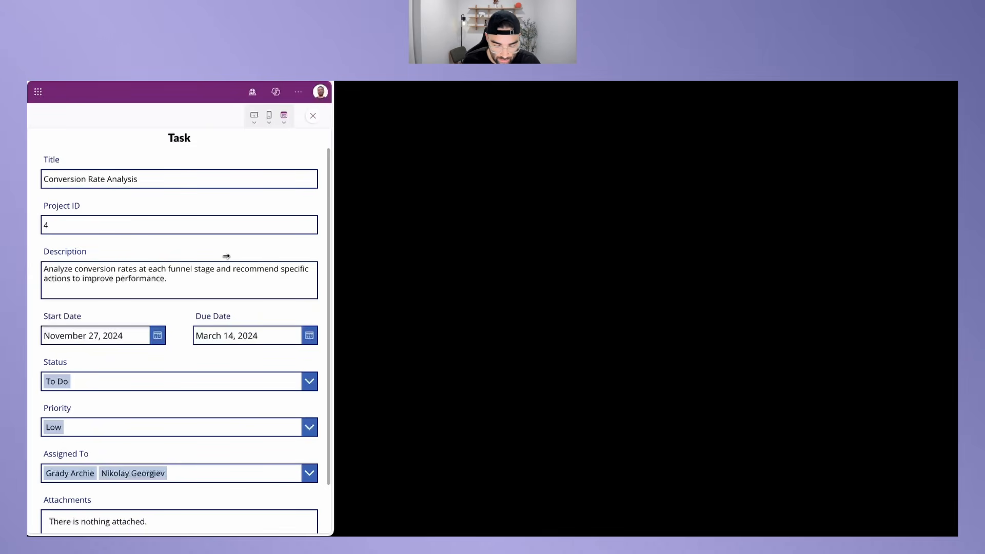
left_click_drag(227, 256, 957, 308)
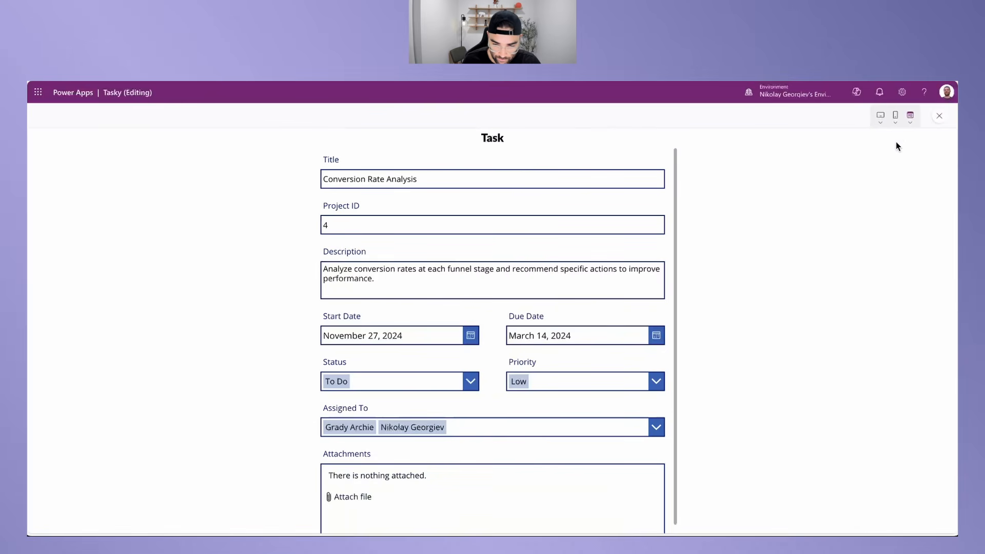
Step: Preview the Task form on an Apple iPhone X, look through all its fields, and close the preview
left_click(899, 118)
left_click(835, 193)
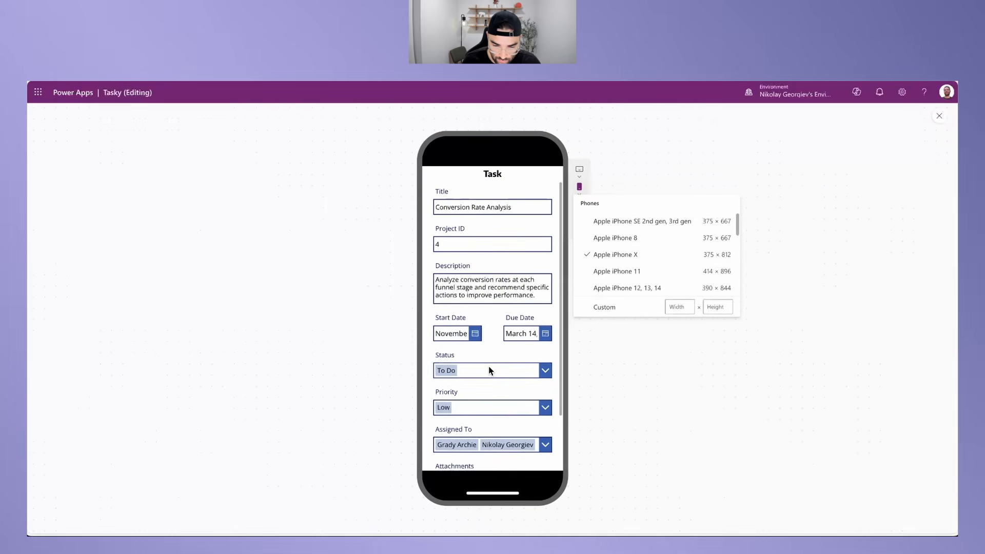
left_click(488, 353)
scroll(496, 359, "down", 2)
scroll(481, 396, "up", 2)
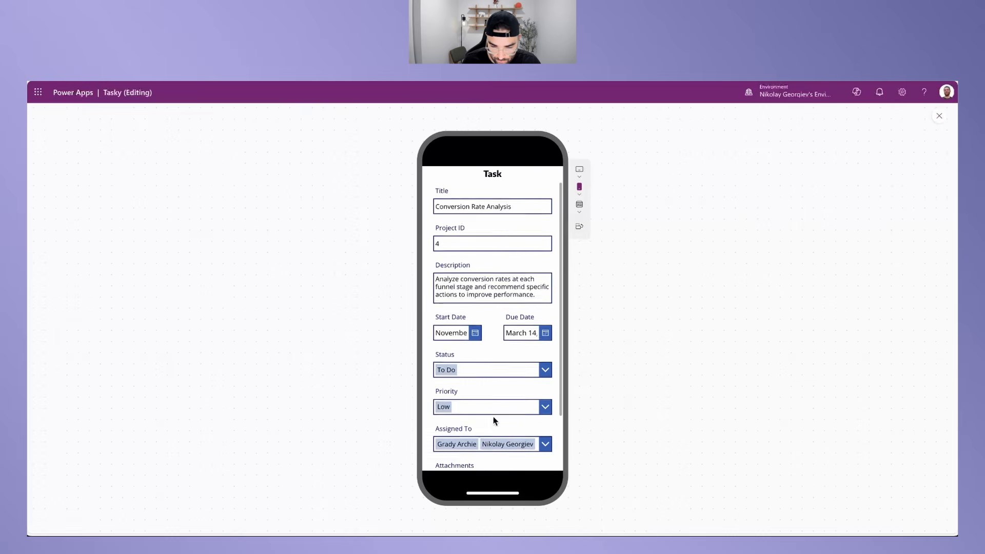
scroll(479, 400, "down", 2)
scroll(481, 405, "up", 2)
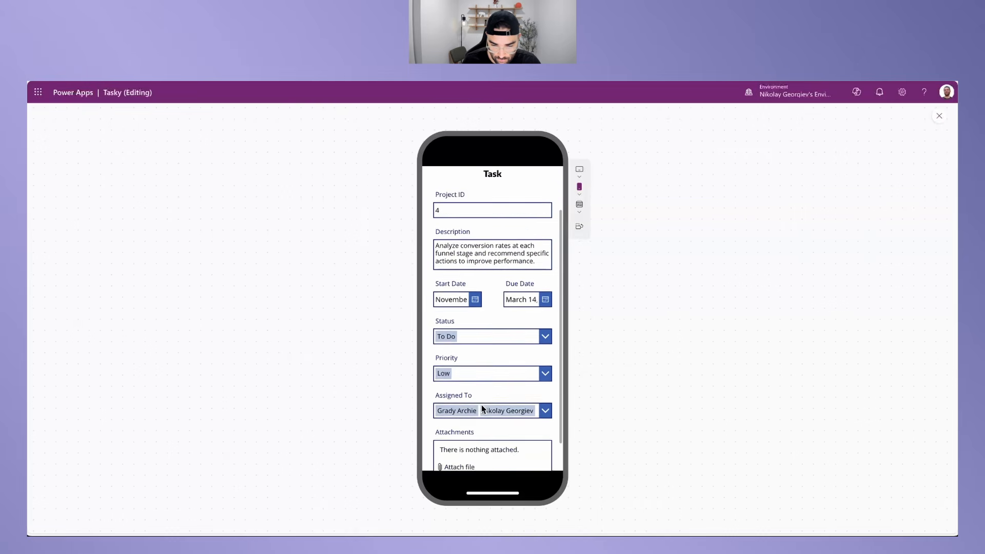
left_click(940, 116)
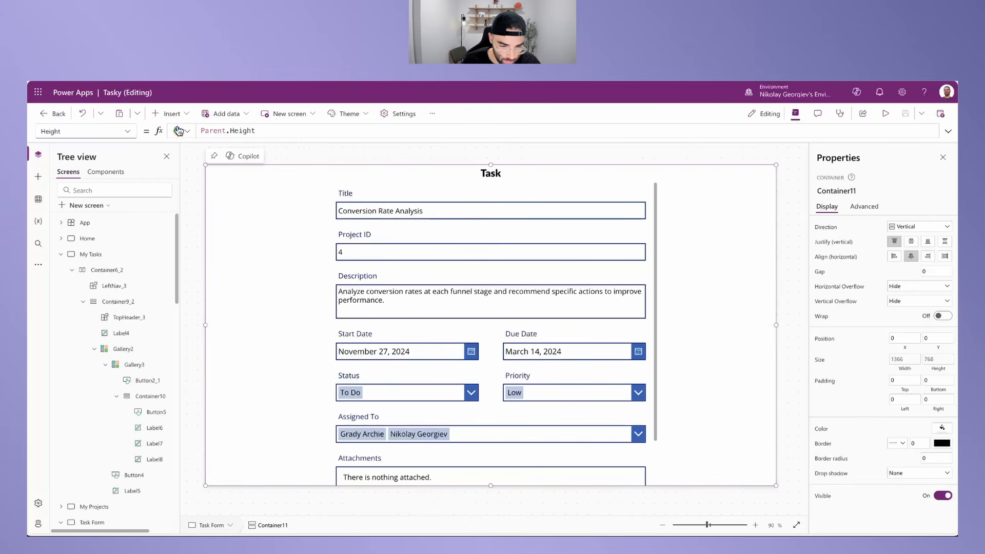
Step: Insert a horizontal container inside the Task Form's main container, Container11, below the form
left_click(169, 114)
scroll(110, 446, "down", 1)
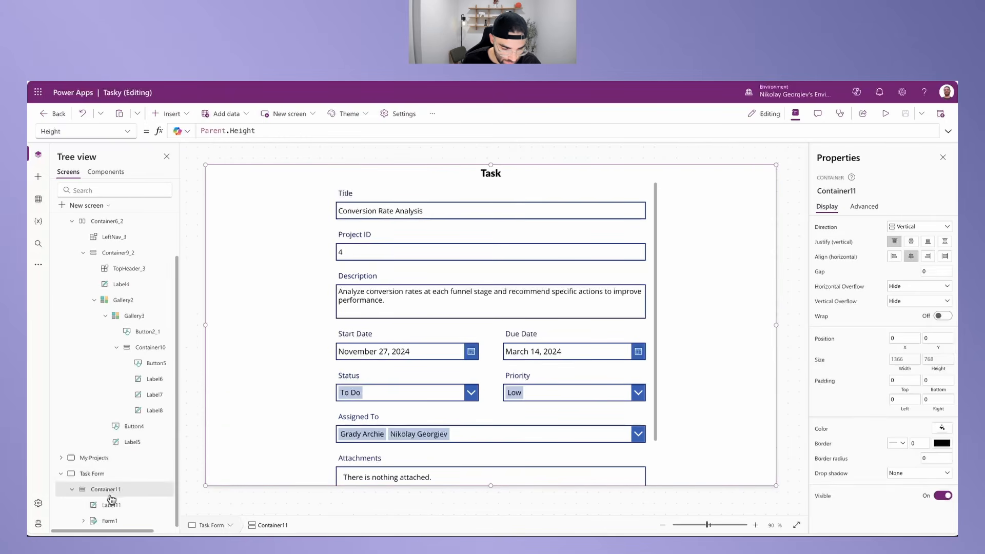
left_click(181, 114)
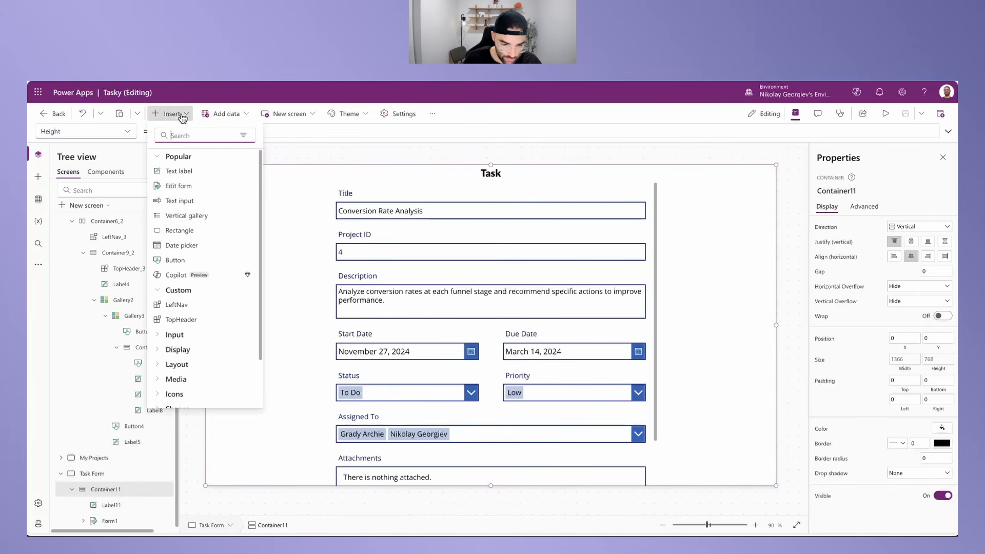
type("contain")
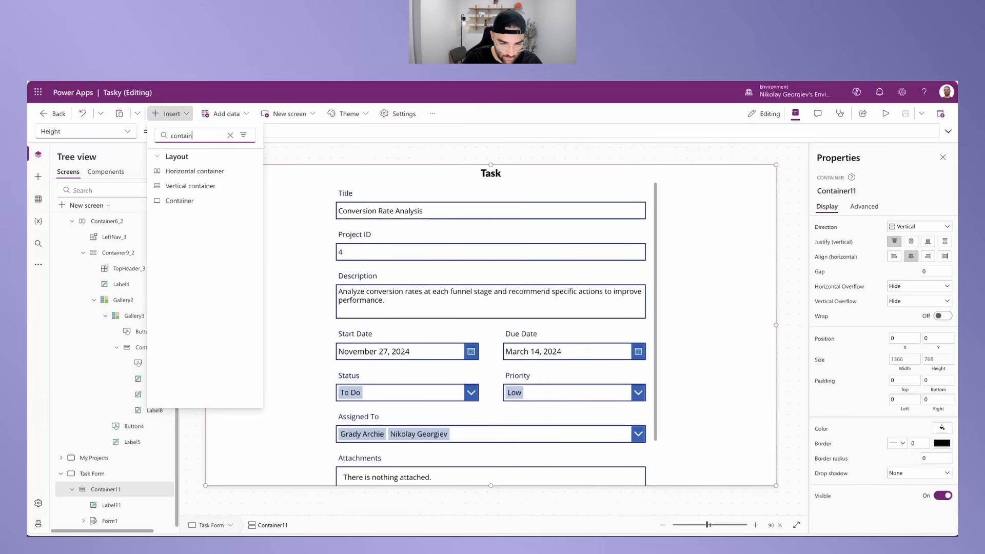
left_click(190, 171)
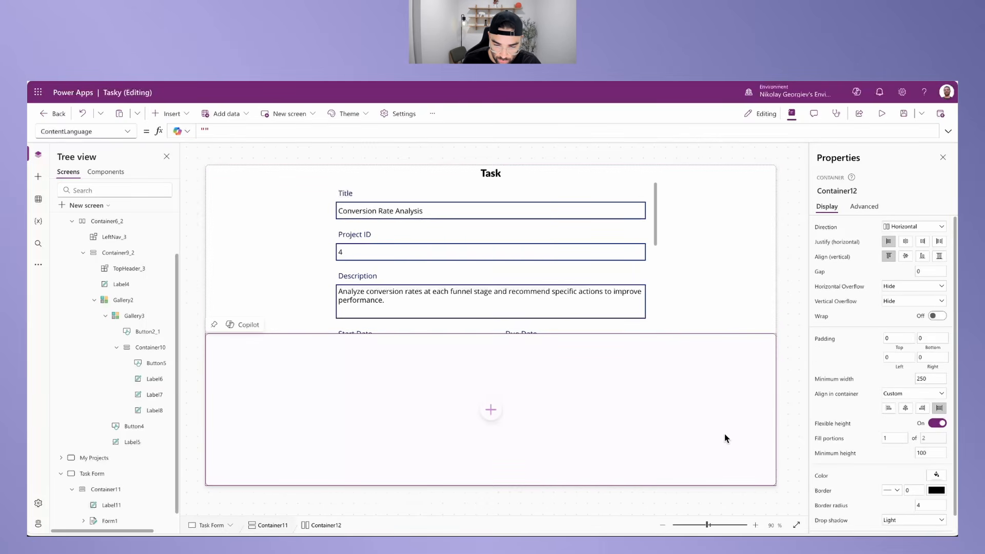
Step: Turn off the new container's flexible height, then set its height to 50 and its minimum width to 0
left_click_drag(933, 453, 901, 440)
left_click(939, 424)
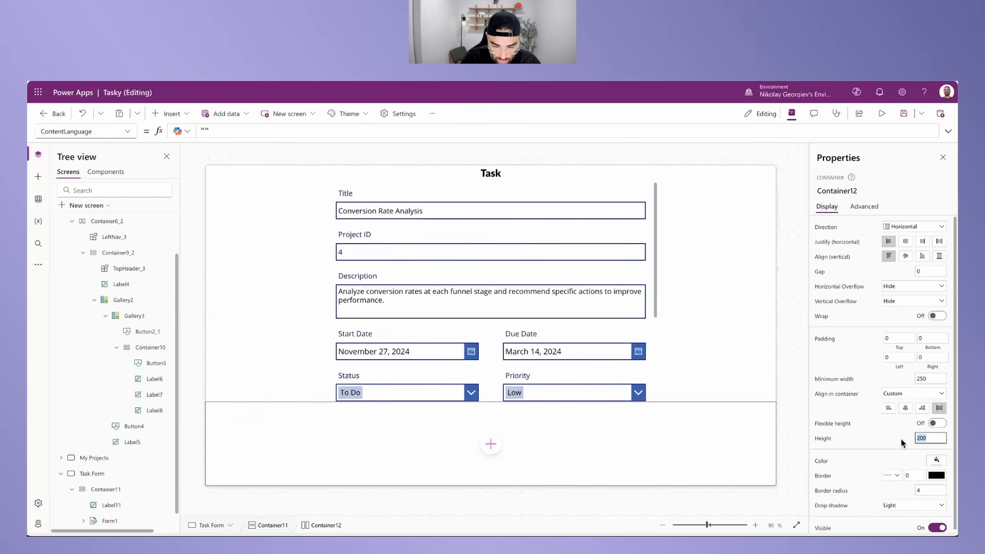
type("50")
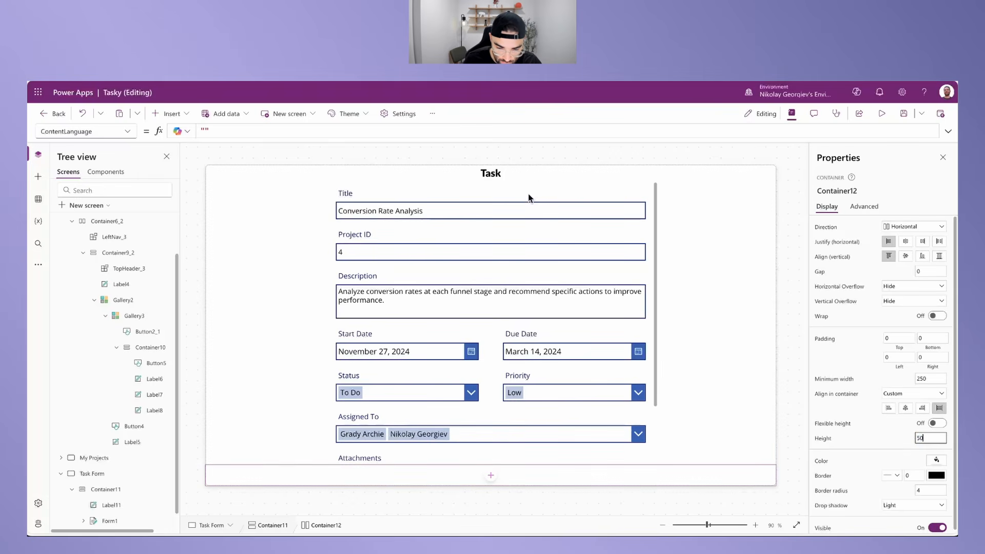
left_click_drag(935, 379, 901, 380)
type("0")
left_click(842, 367)
Step: Center the new container's contents horizontally and vertically, with a gap of 30
left_click(907, 242)
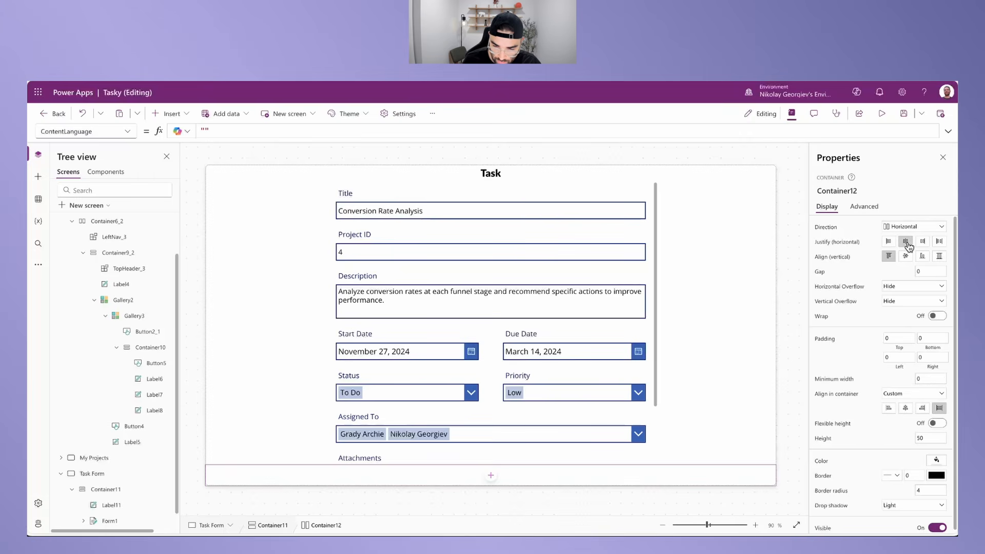
left_click(906, 257)
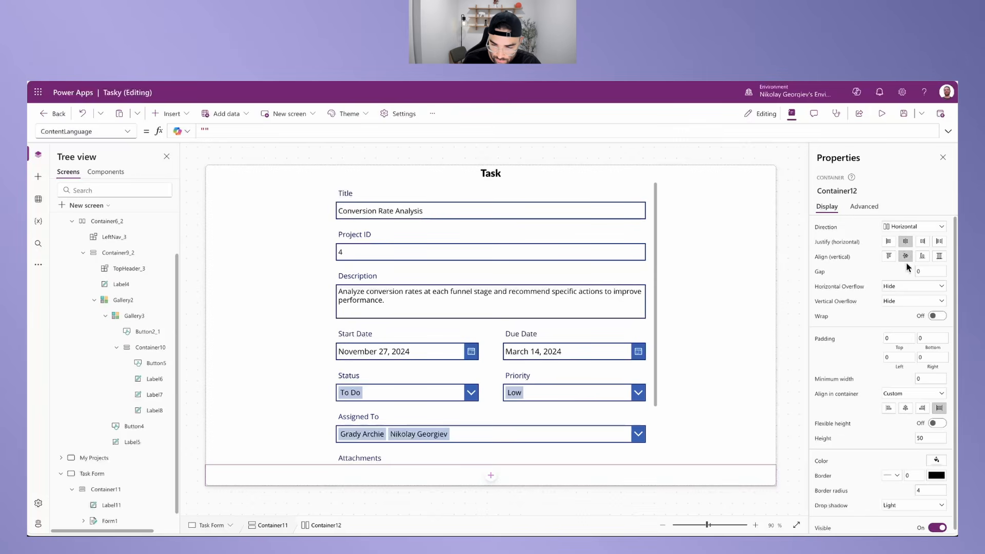
left_click(937, 270)
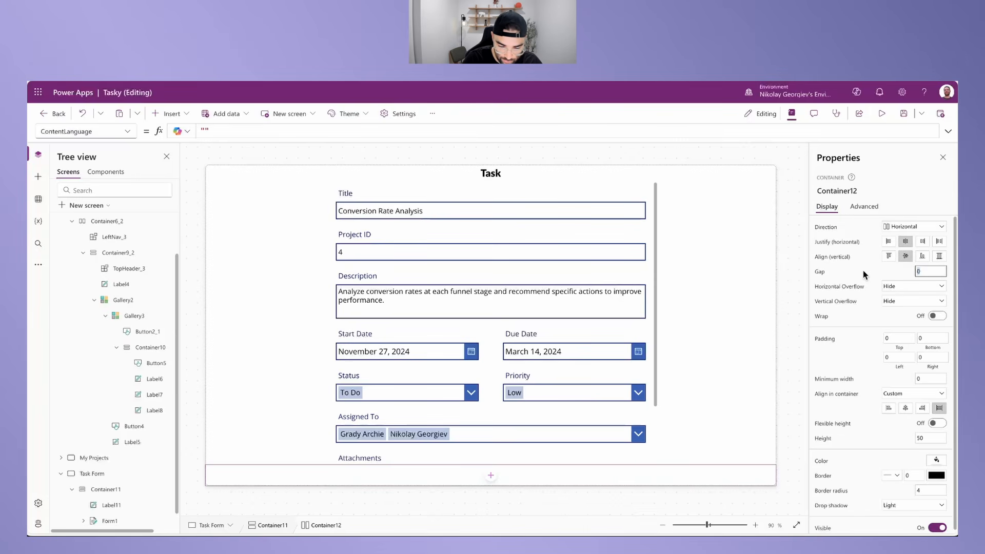
type("30")
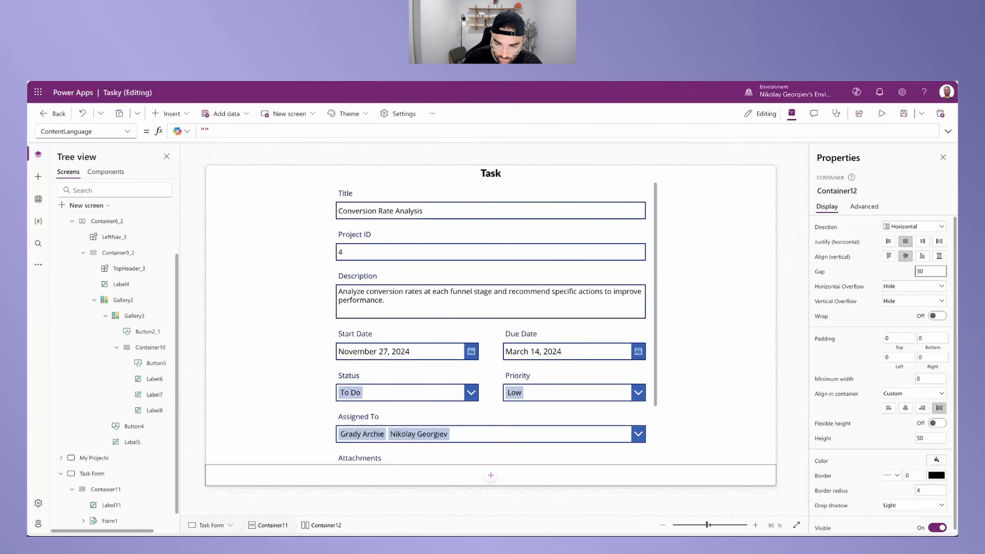
left_click(868, 278)
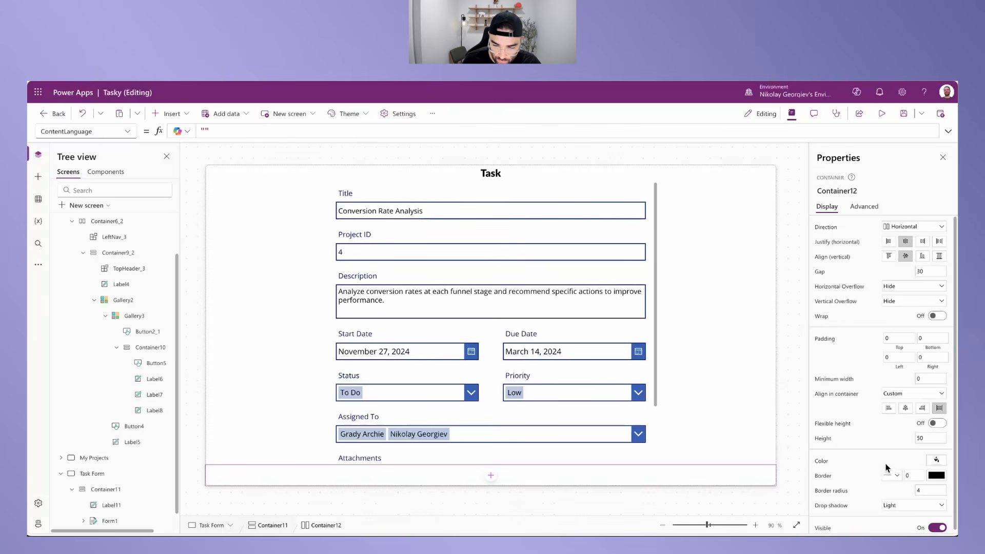
Step: Set the new container's border radius to 0 and its drop shadow to None
left_click(924, 490)
key("BackSpace")
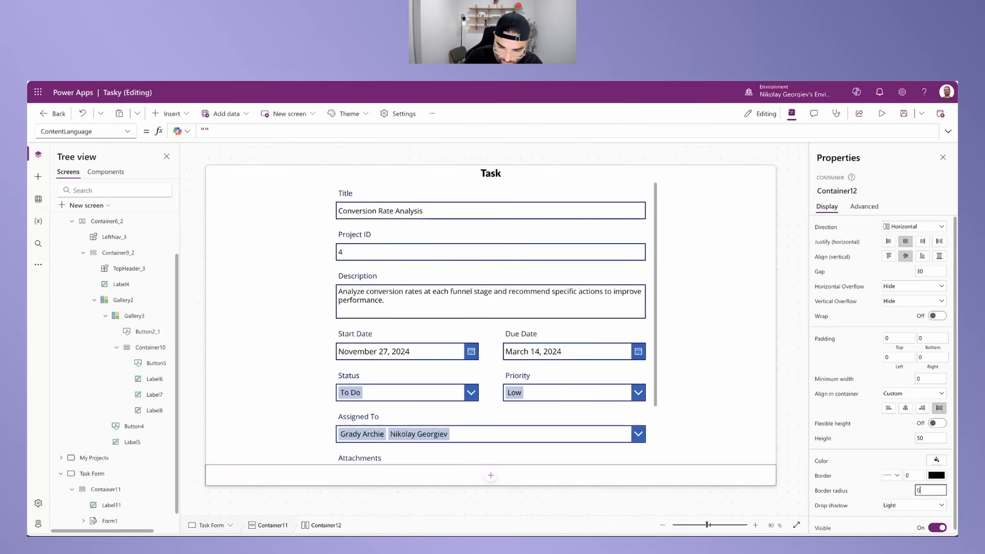
left_click(892, 507)
left_click(901, 433)
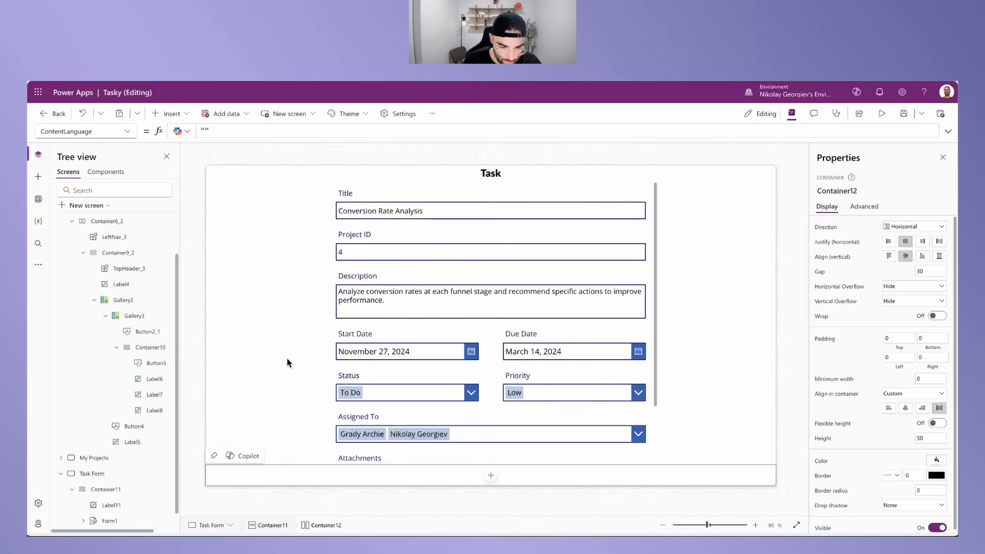
Step: Copy the + Create button from the TopHeader component and return to the app's screens
scroll(119, 315, "up", 2)
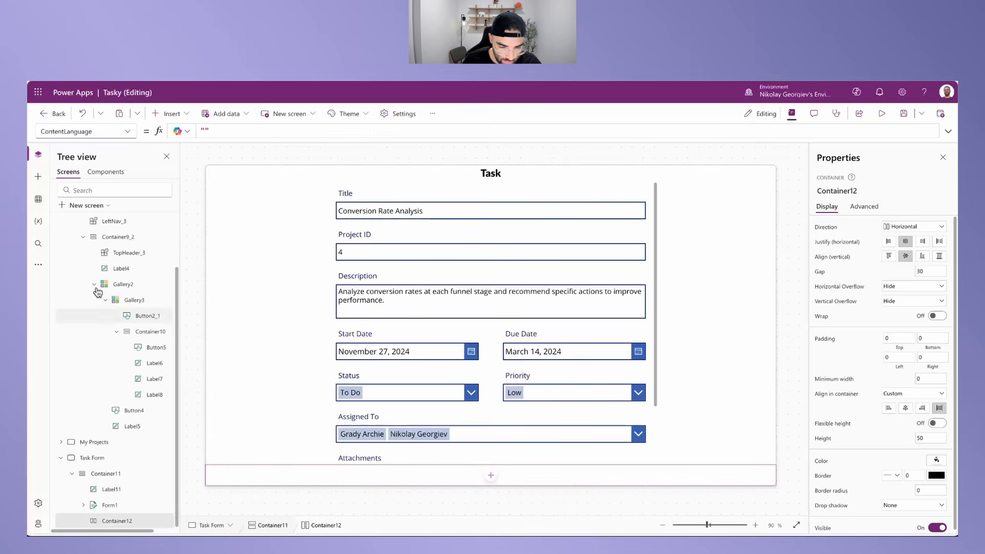
left_click(101, 171)
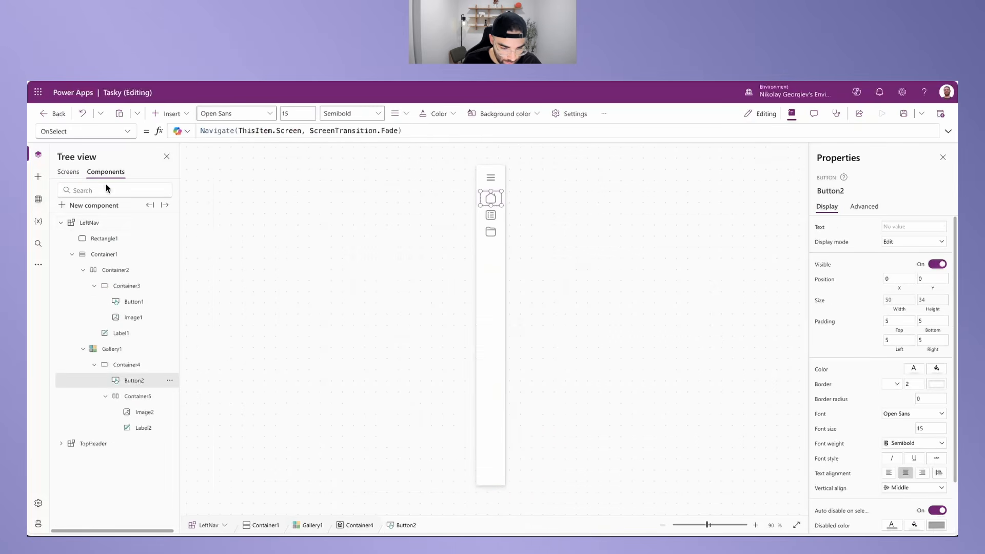
left_click(103, 444)
left_click(235, 328)
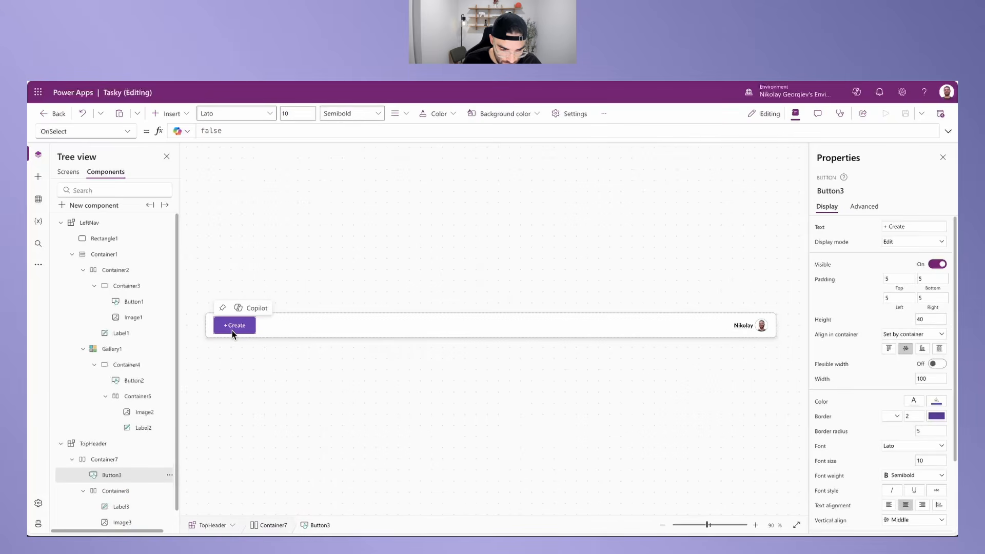
left_click(68, 172)
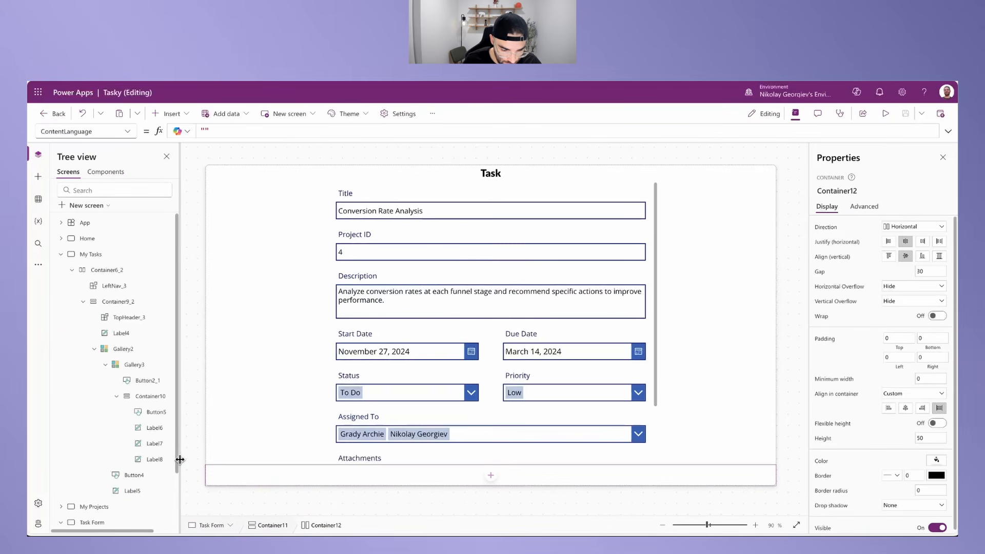
Step: Paste the copied + Create button twice into Container12 on the Task Form screen
scroll(86, 500, "down", 1)
left_click(92, 457)
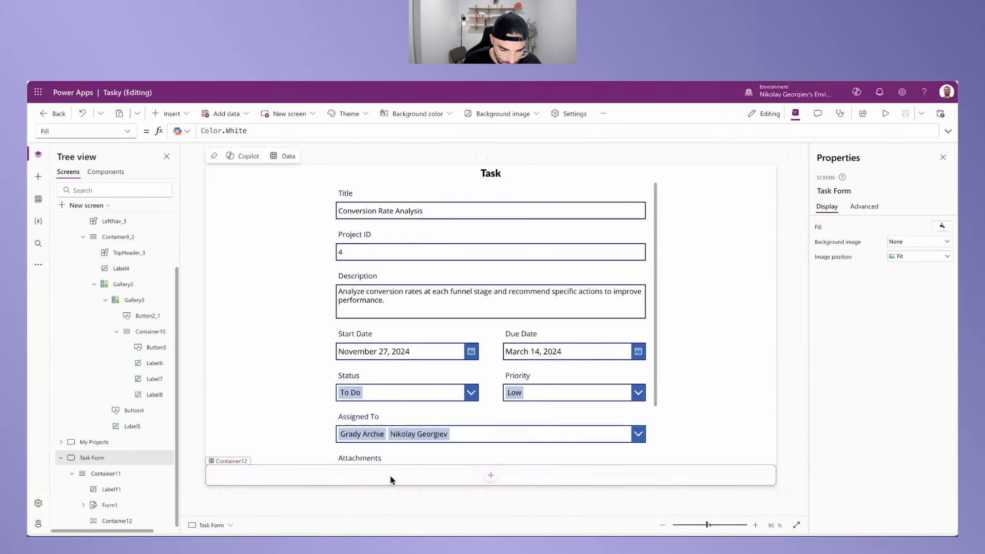
left_click(355, 477)
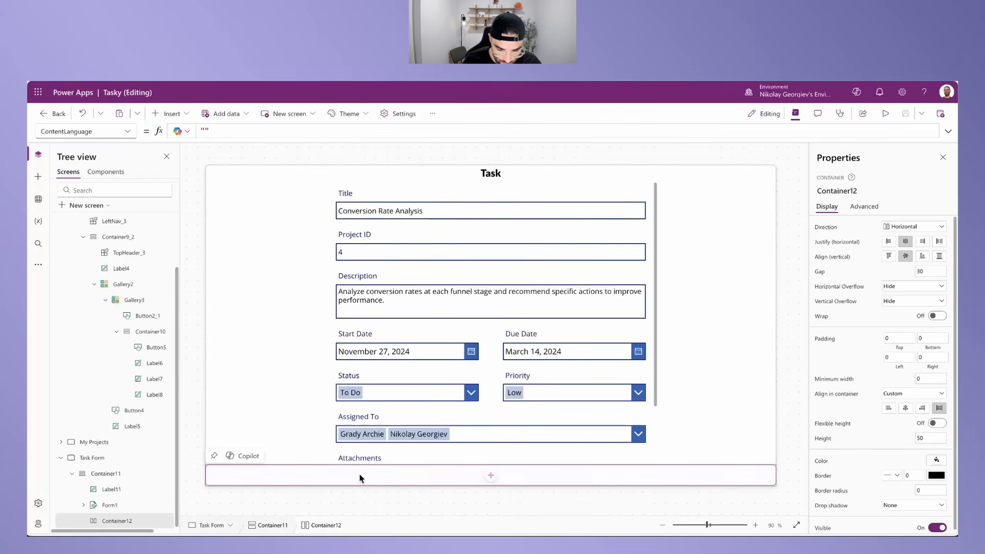
key("ctrl+v")
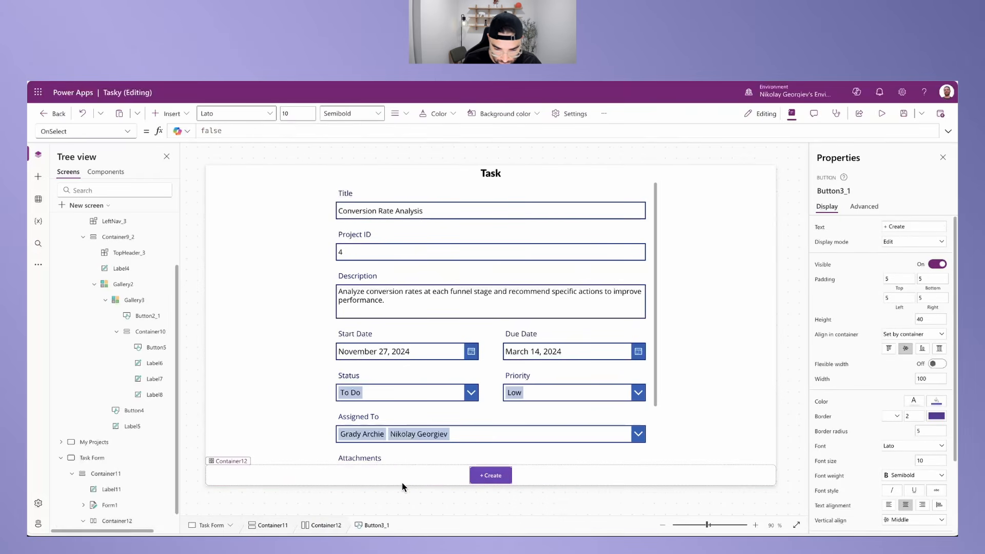
key("ctrl+v")
scroll(154, 436, "down", 2)
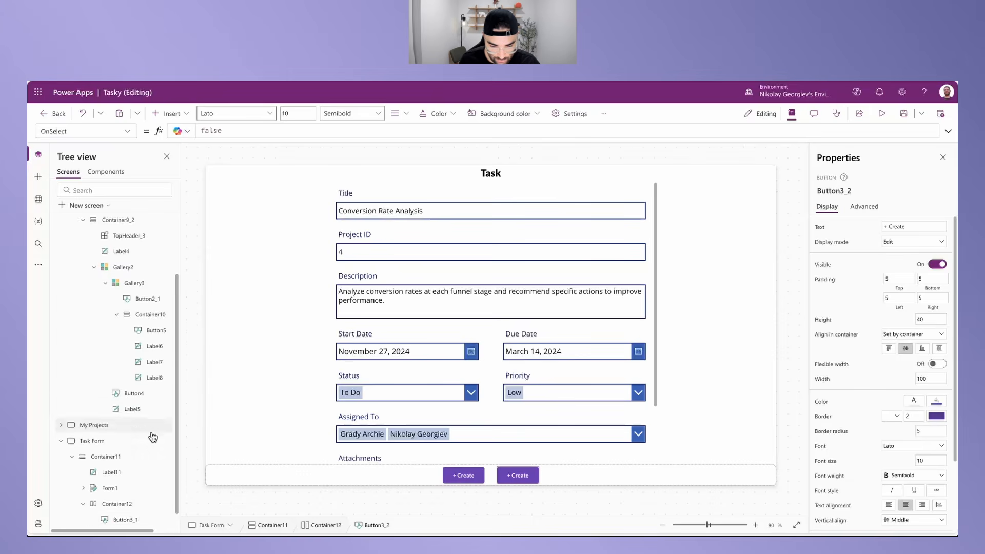
Step: Change the text of the first pasted button to Cancel and of the second to Save
left_click(474, 477)
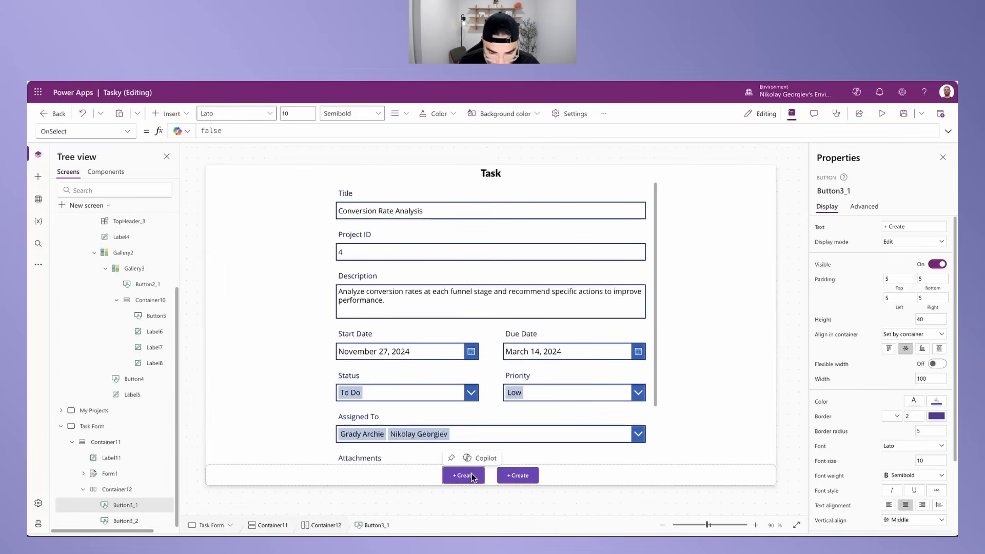
left_click(918, 227)
type("Cancel")
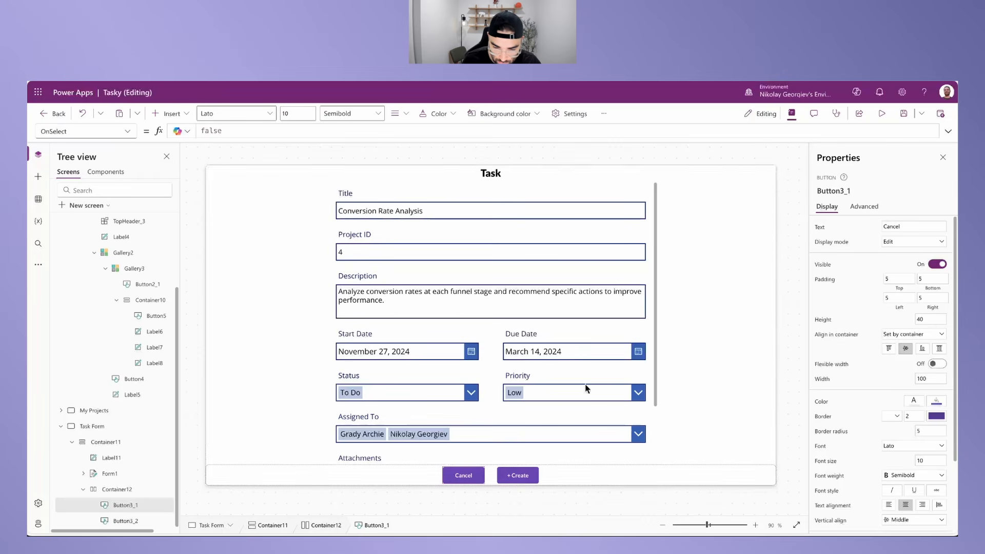
left_click(514, 477)
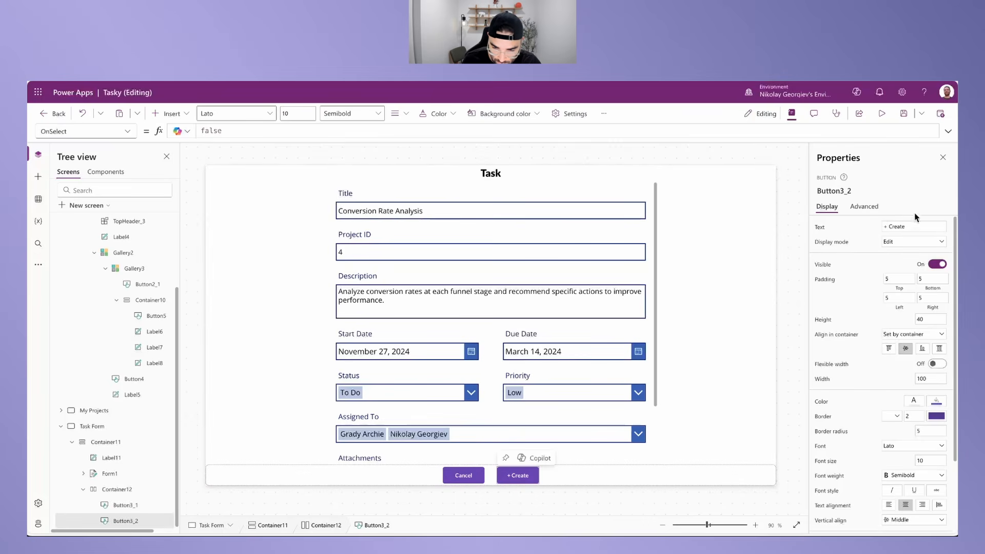
left_click_drag(915, 226, 819, 229)
type("S")
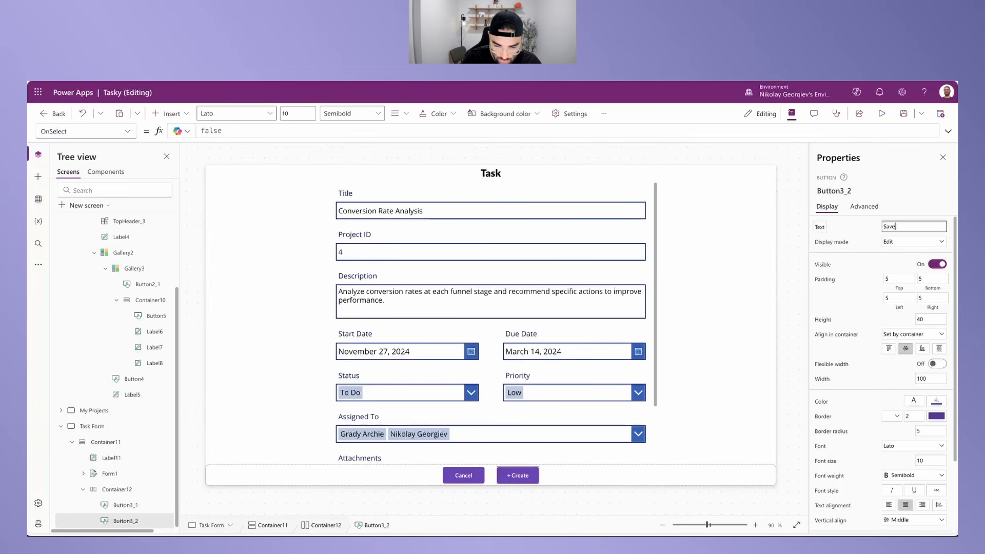
type("ave")
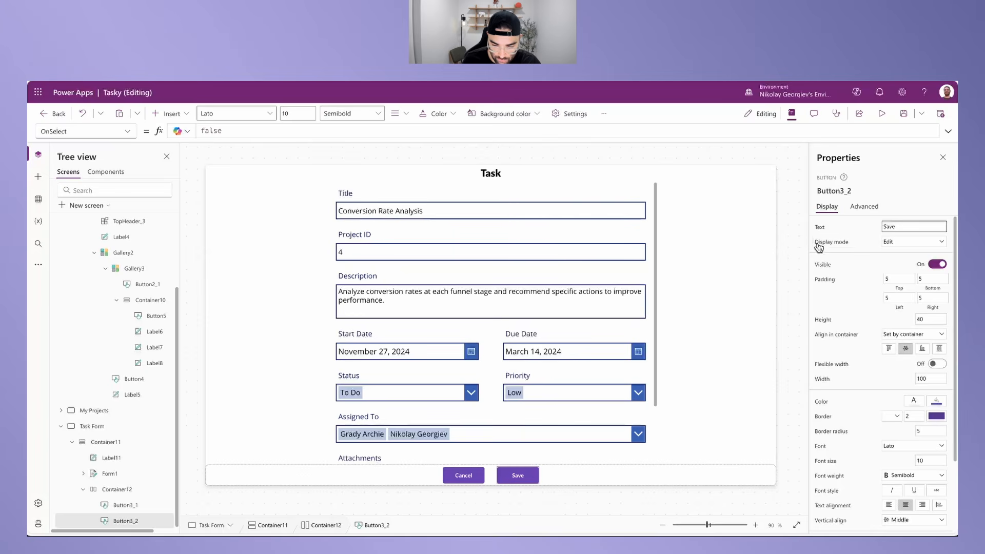
Step: Give the Cancel button a solid border and set its fill to Color.Transparent
left_click(462, 478)
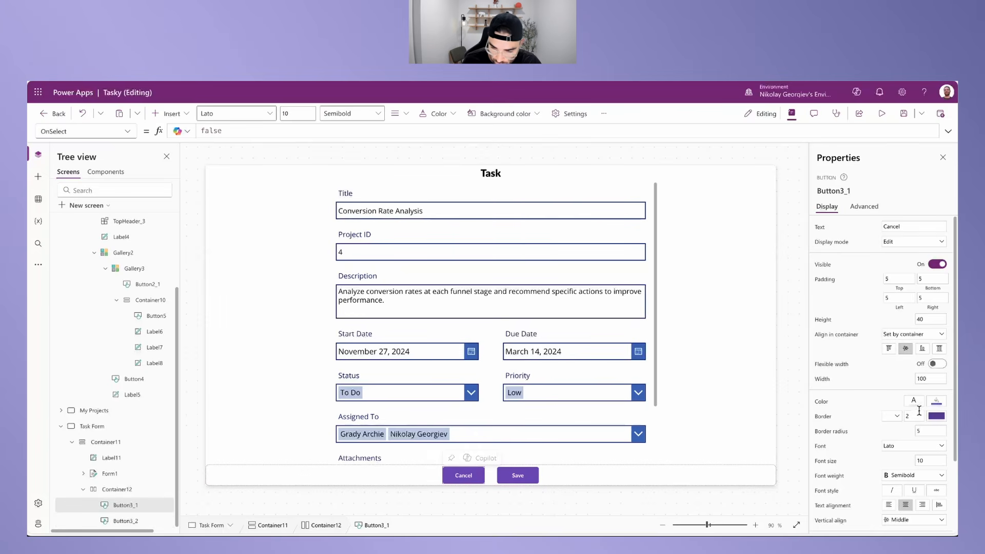
left_click(895, 416)
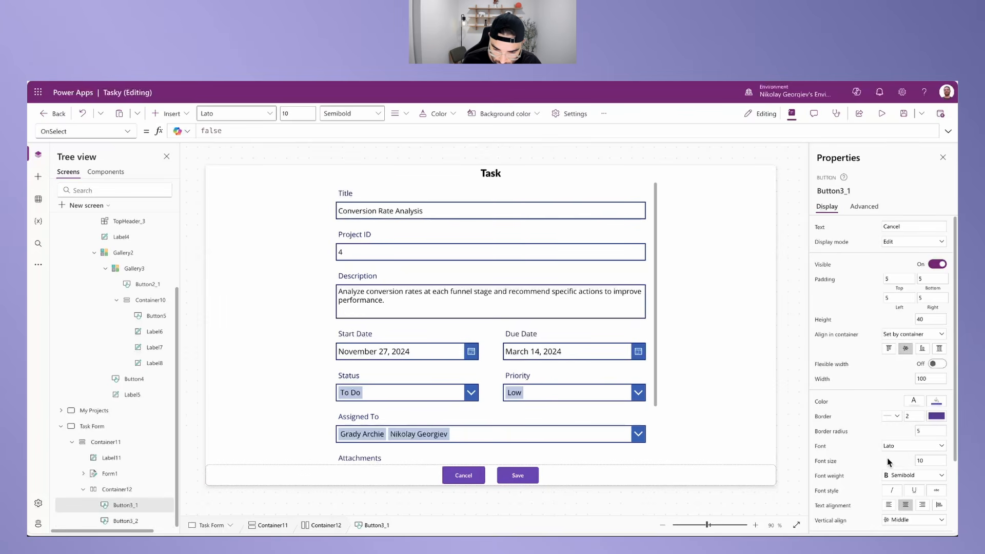
left_click(937, 405)
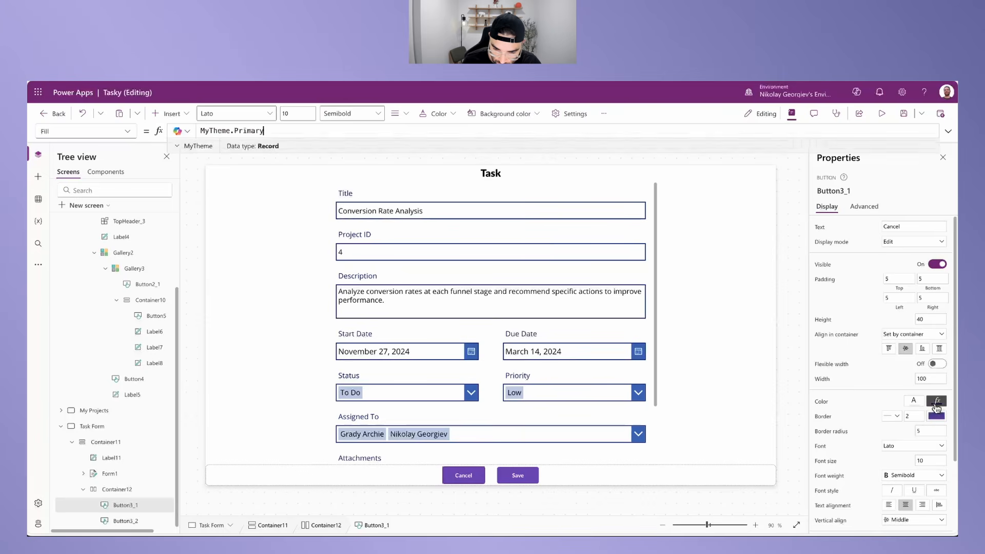
left_click_drag(276, 130, 131, 126)
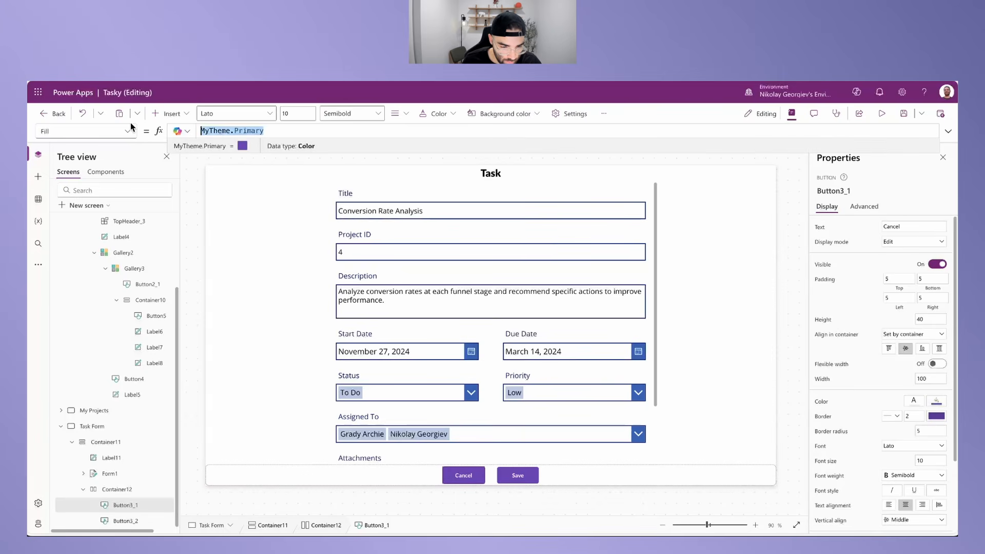
type("Color.Transparent")
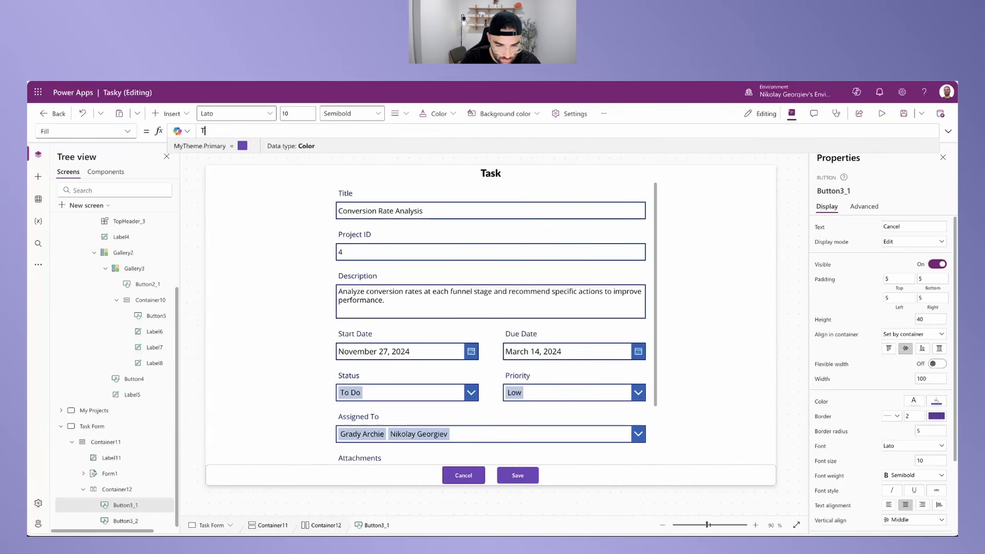
key("Tab")
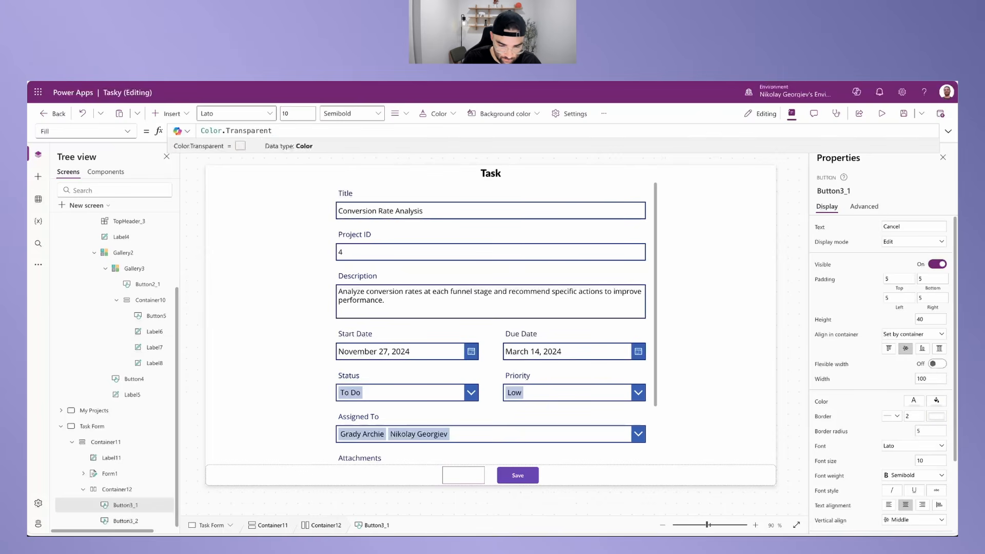
Step: Set the Cancel button's text color to MyTheme.Gray
left_click(821, 402)
left_click_drag(294, 131, 165, 132)
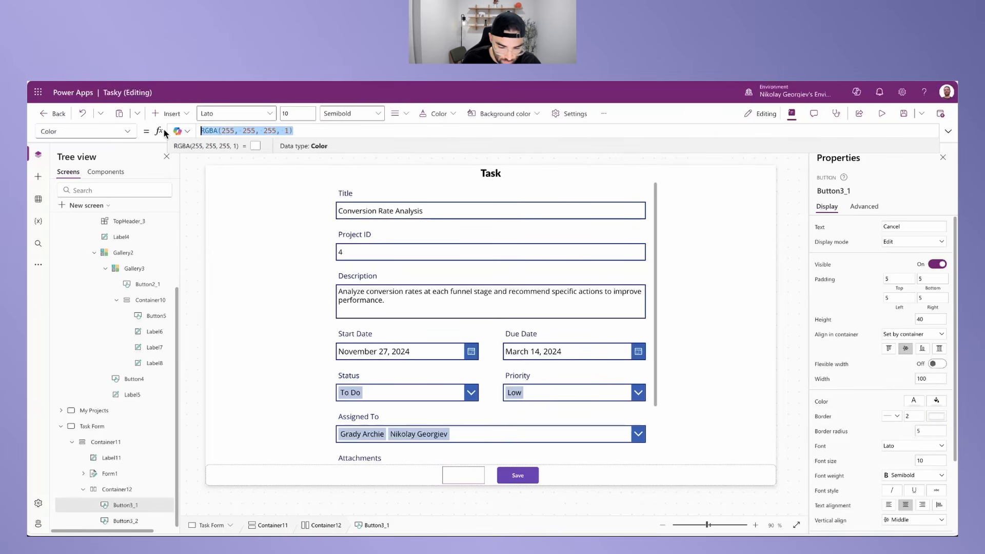
type("MyTheme.")
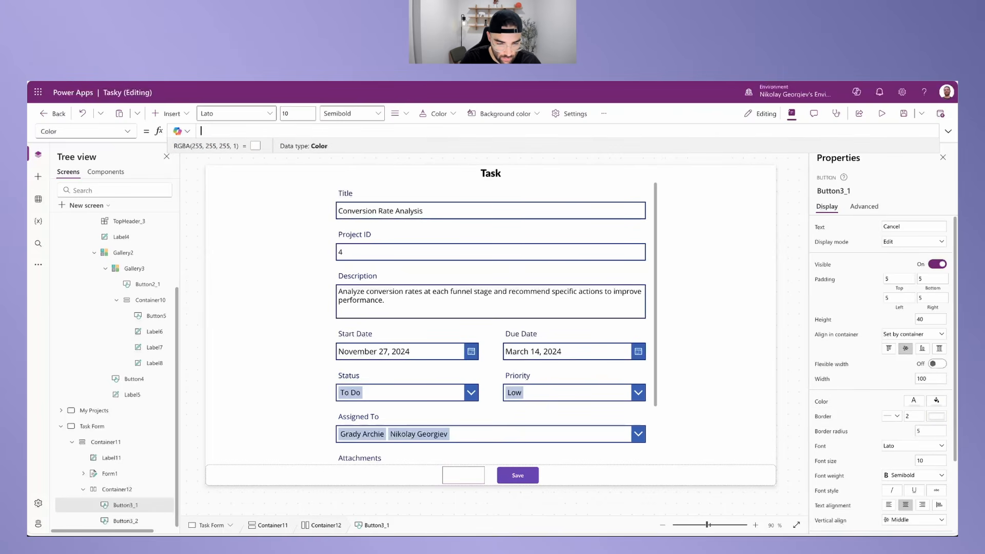
type("Gray")
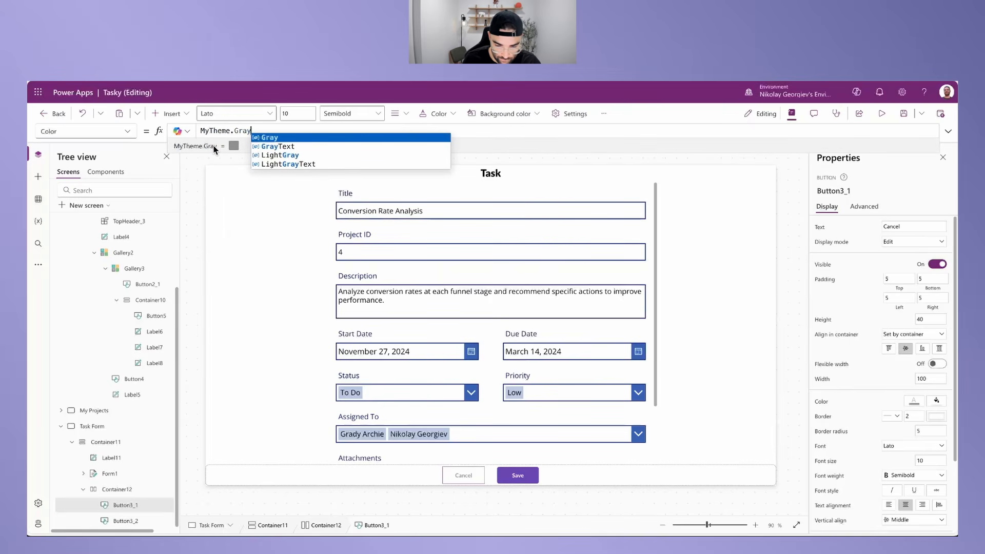
Step: Set the Cancel button's border color to MyTheme.Gray
left_click(464, 475)
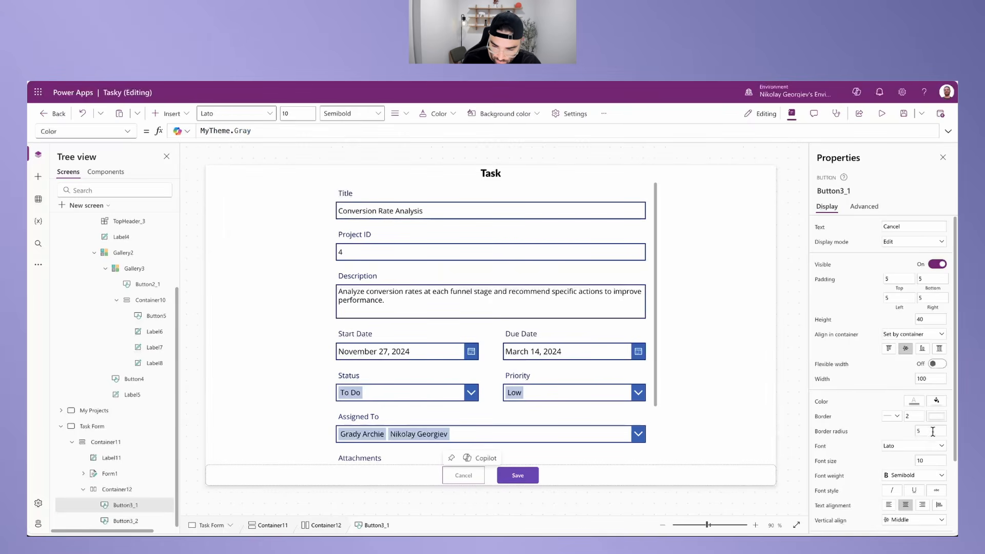
left_click(936, 416)
left_click_drag(319, 131, 136, 133)
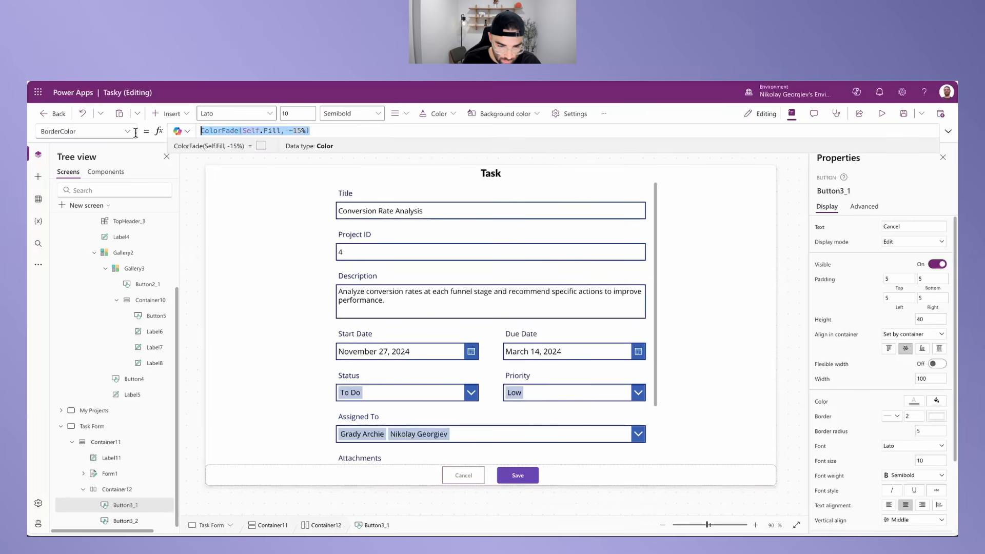
type("My")
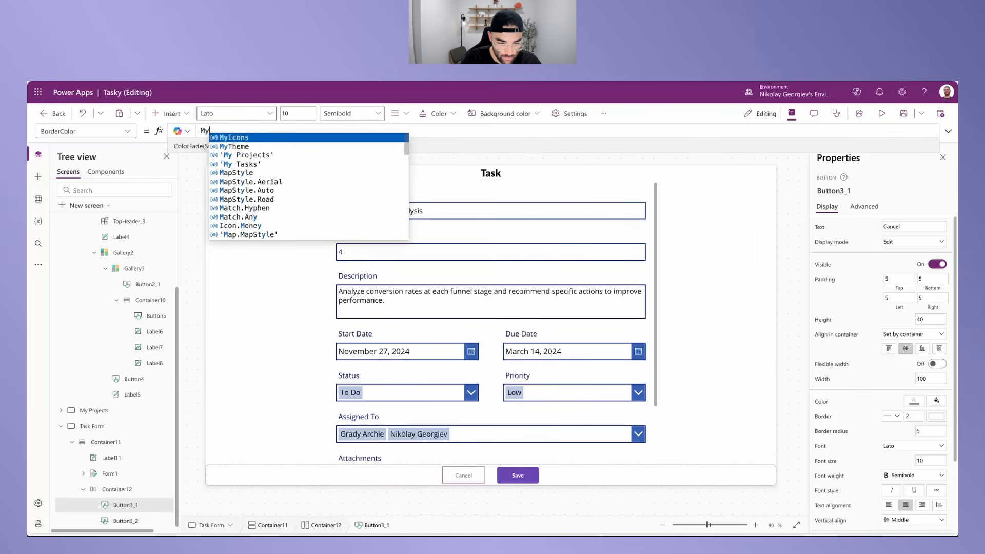
type("Theme.Gray")
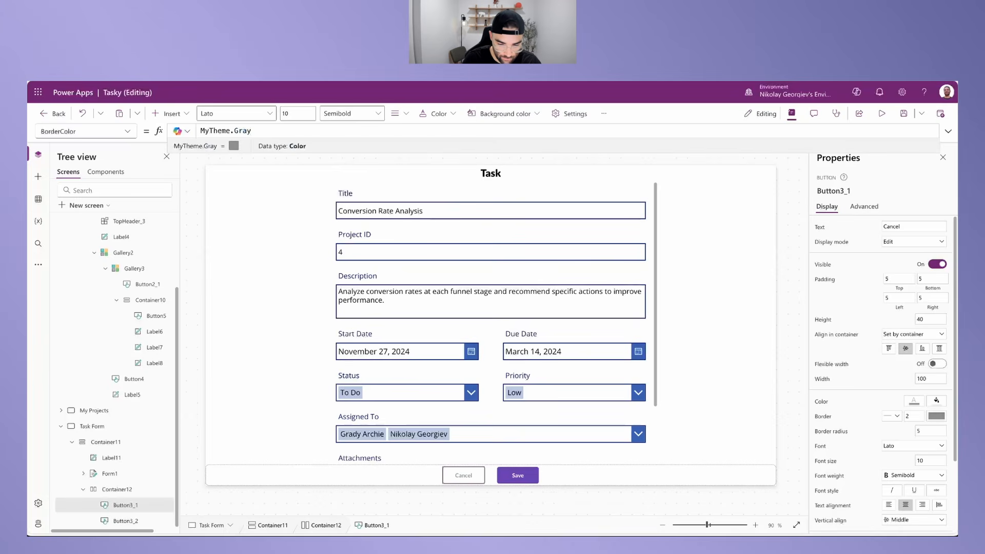
left_click(594, 470)
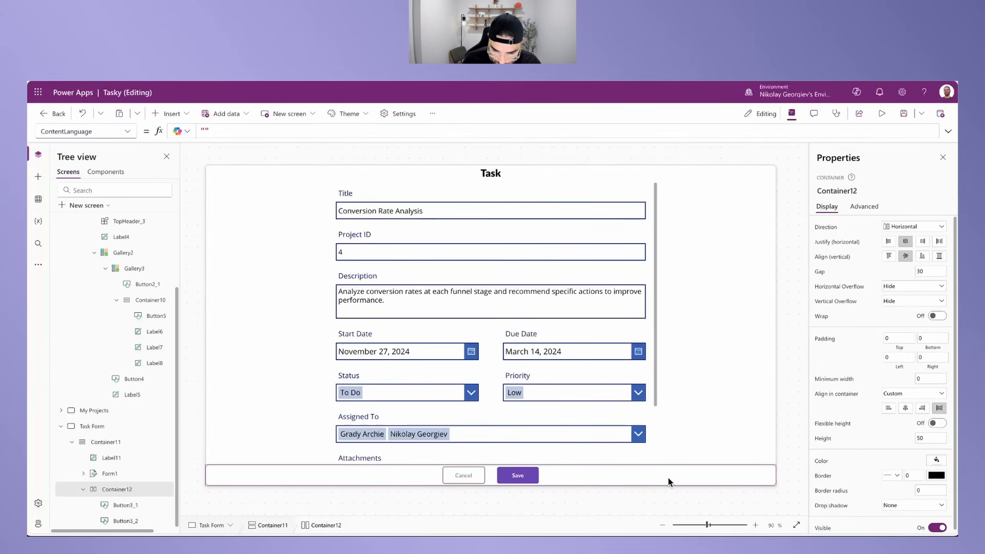
Step: Try heights of 30 and 35 for the Cancel and Save buttons together
left_click(462, 477)
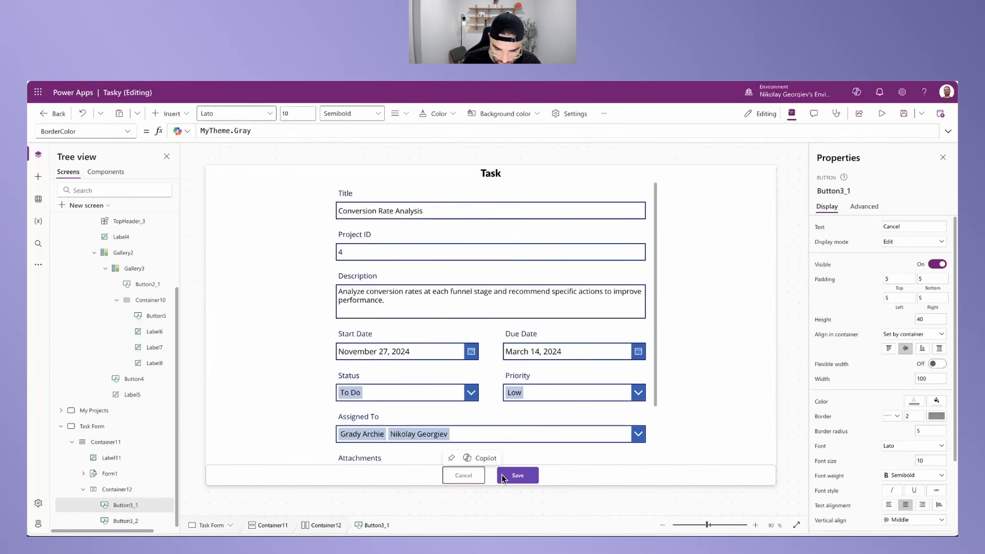
left_click(516, 476, "shift")
left_click(929, 319)
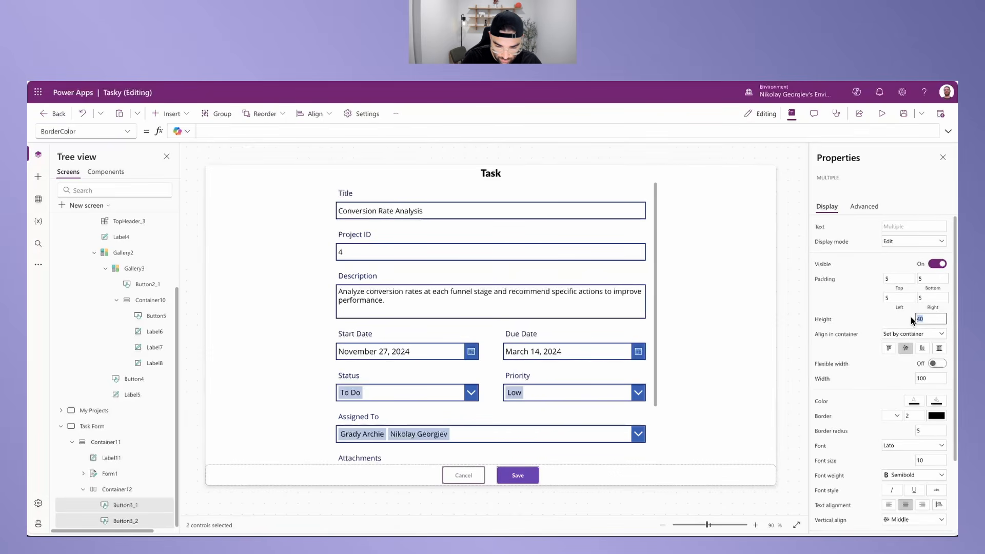
type("30")
key("Return")
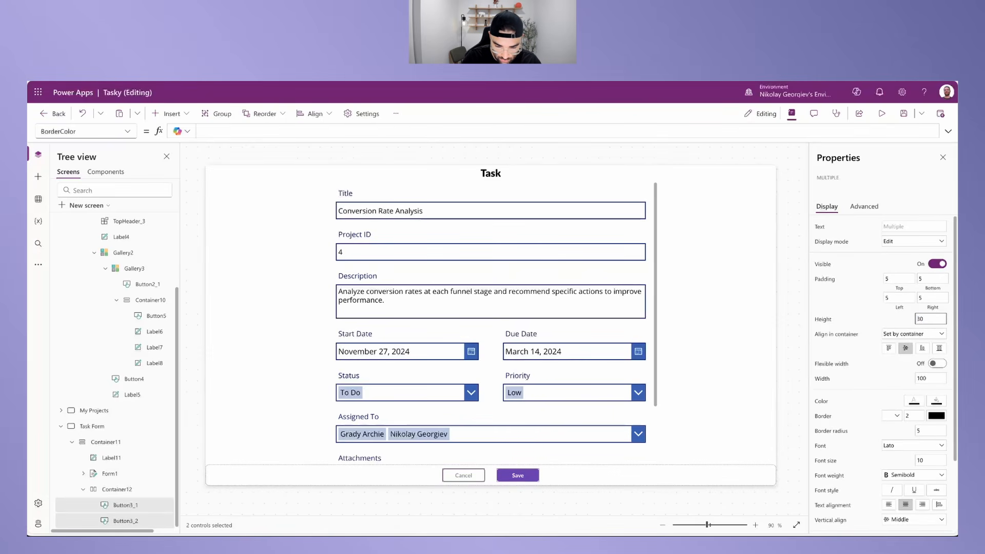
type("35")
key("Return")
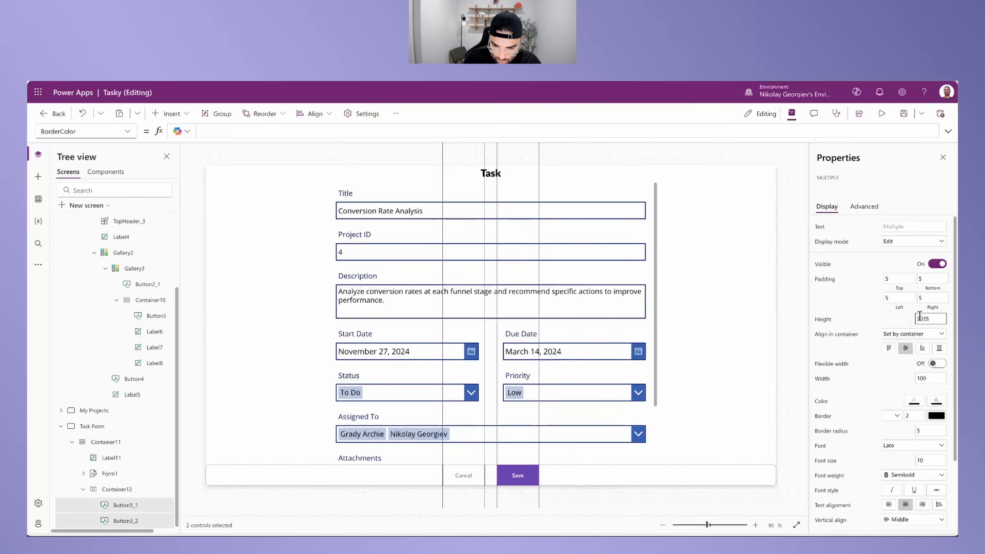
key("ctrl+a")
type("35")
key("Return")
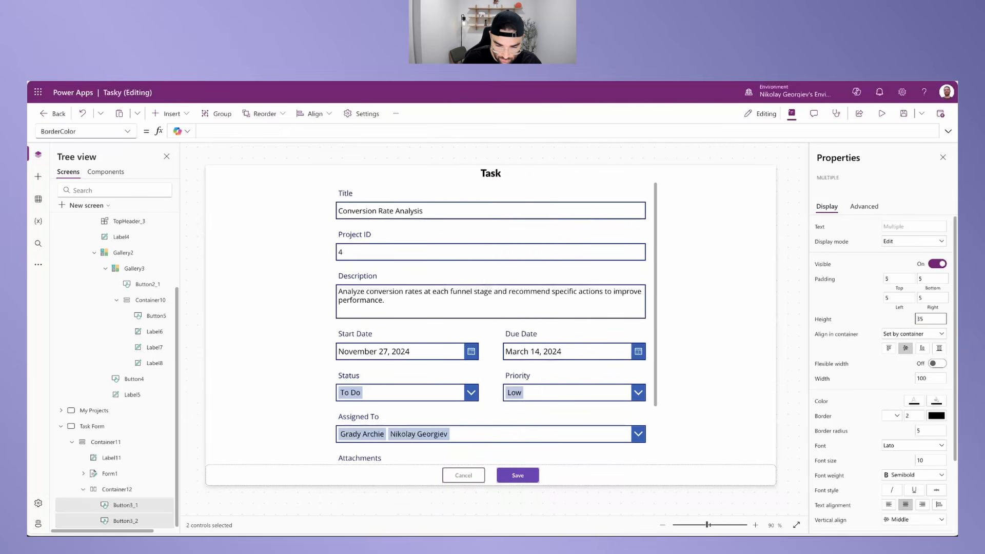
Step: Set the height of both Container12 and the Task title label to 70
left_click(629, 472)
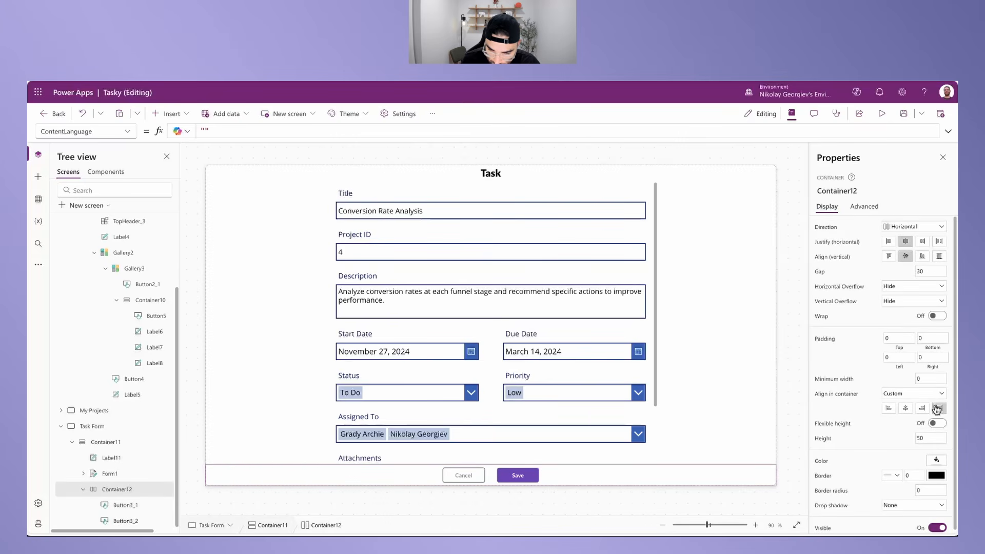
left_click(931, 438)
type("60")
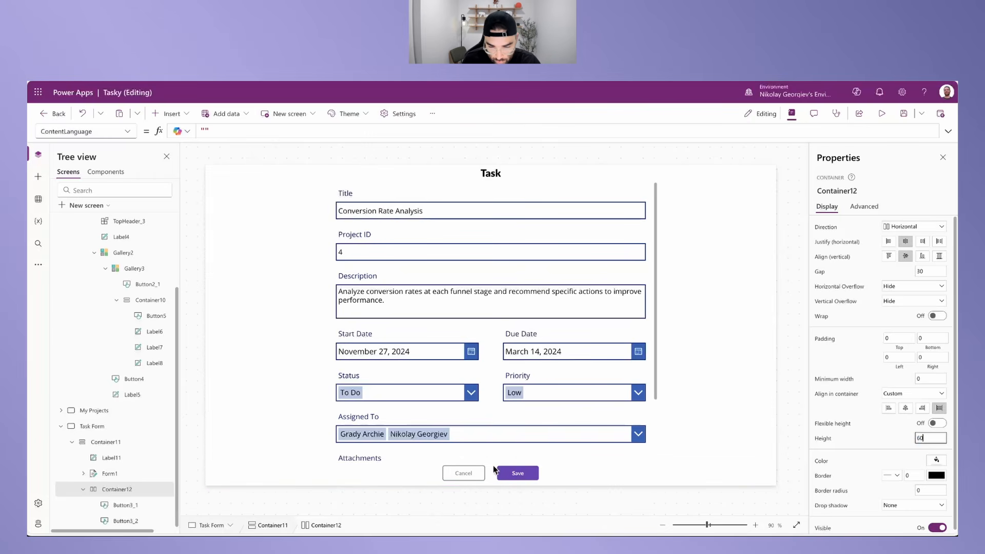
left_click(386, 475)
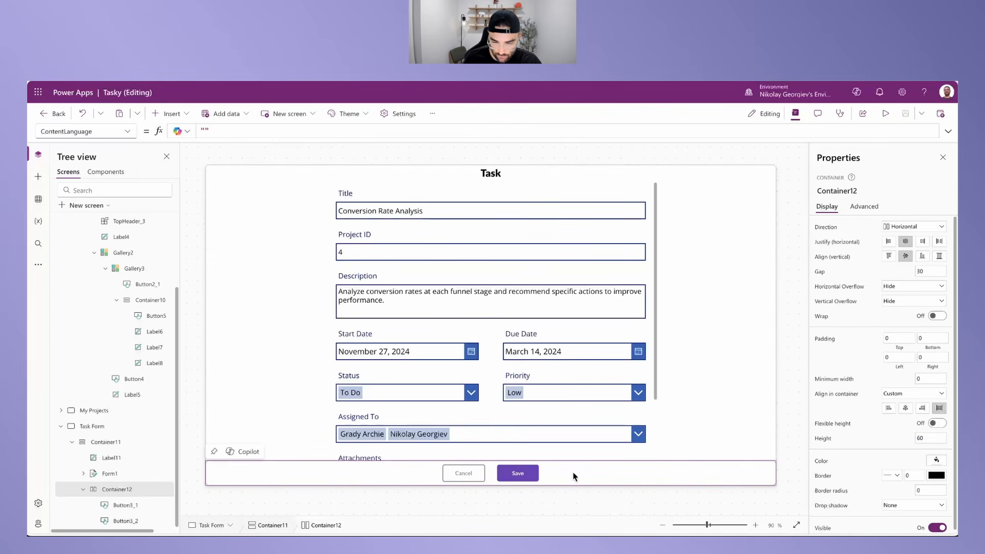
left_click(926, 439)
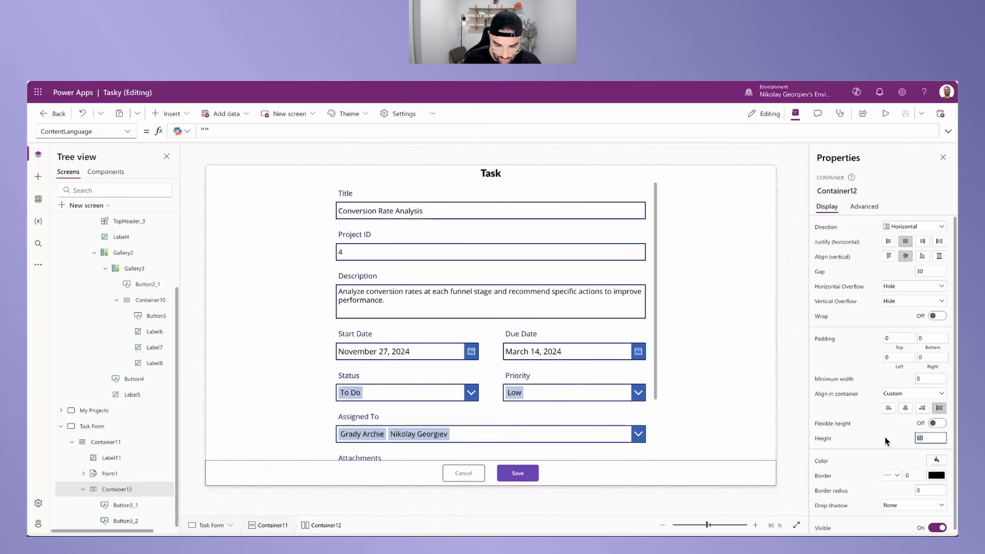
type("7")
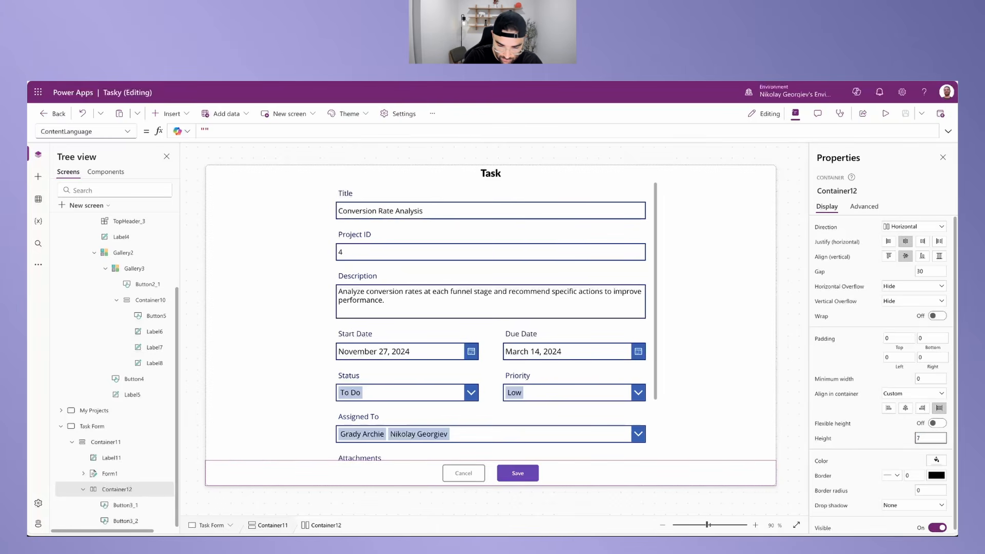
type("0")
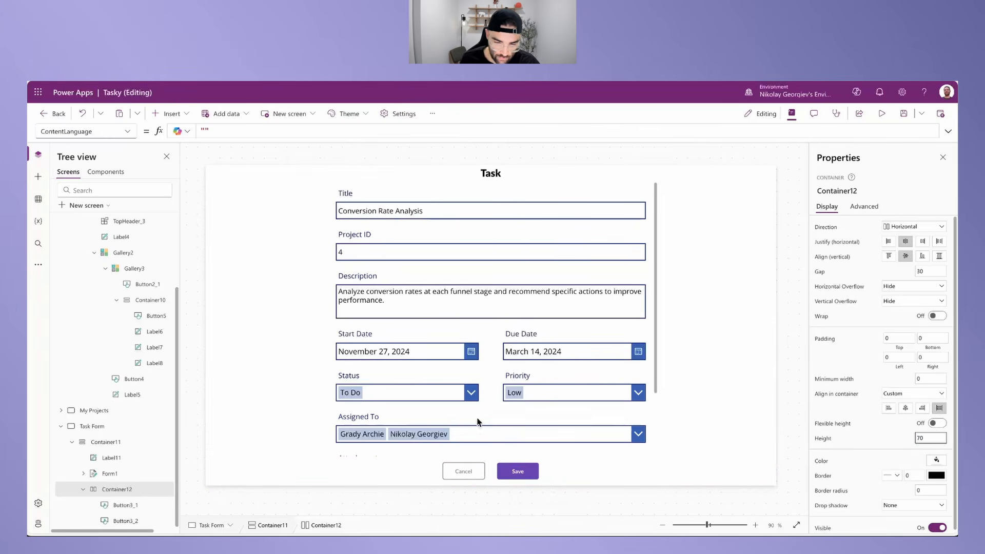
left_click(506, 175)
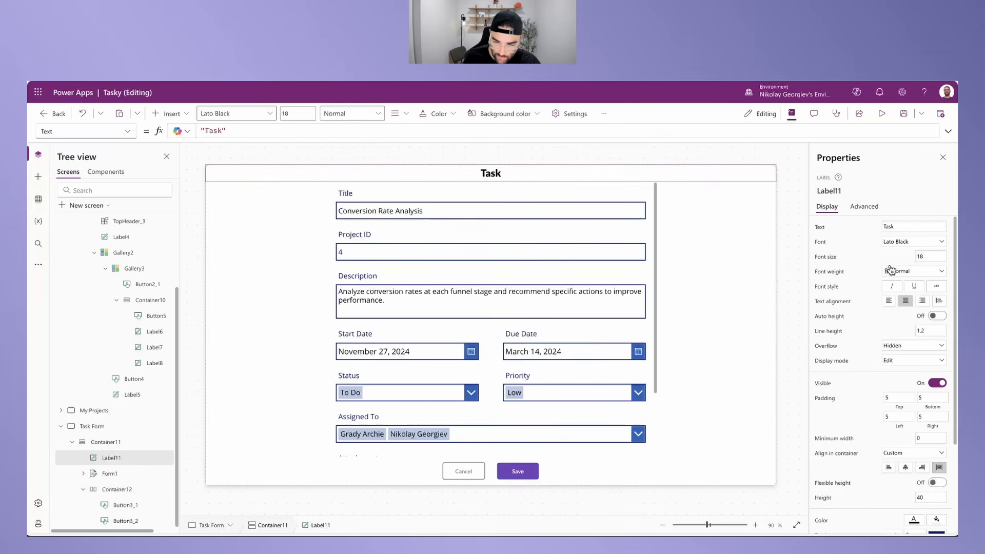
left_click(930, 498)
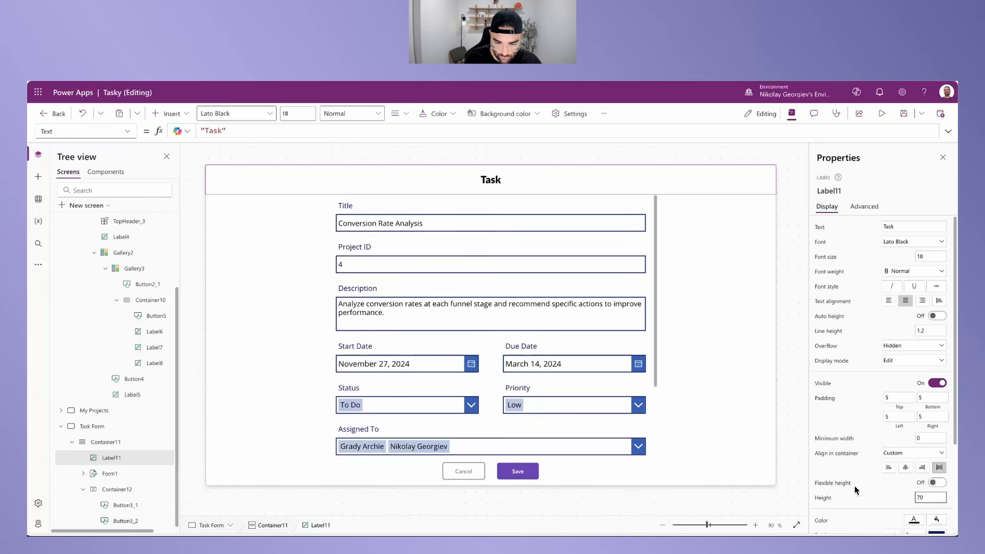
Step: Preview the Task form in the phone layout and check how its fields scroll between the title and the buttons
left_click(876, 116)
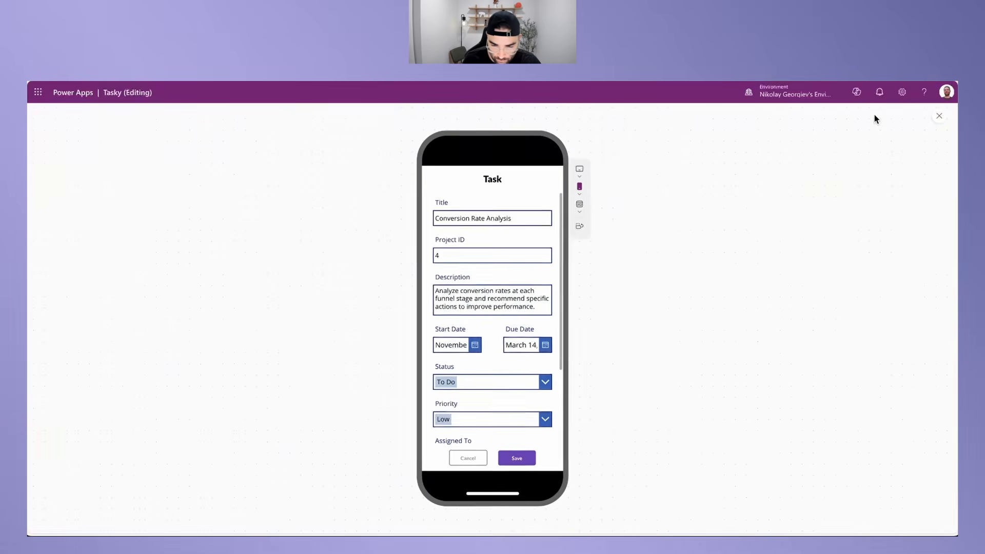
scroll(482, 360, "down", 3)
scroll(483, 373, "up", 3)
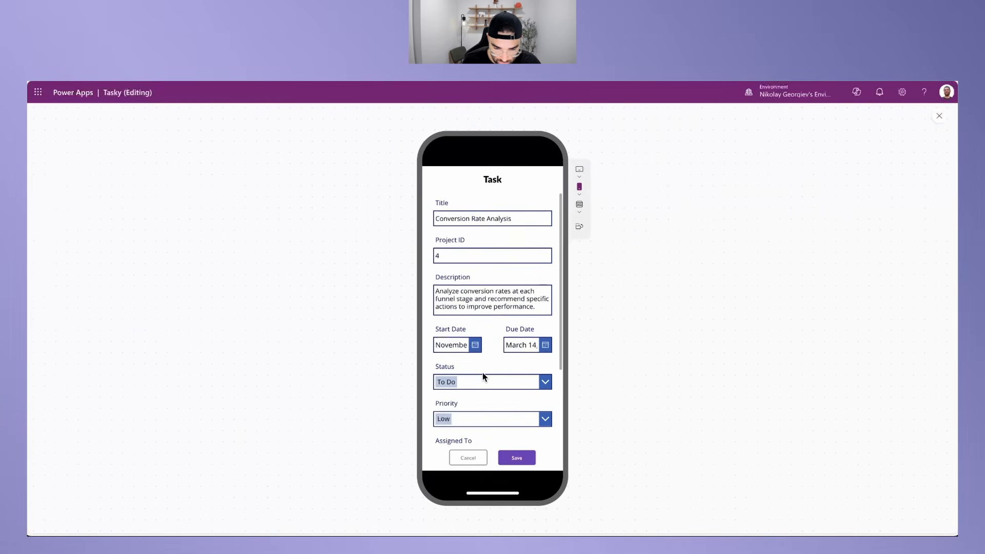
scroll(482, 322, "down", 3)
scroll(484, 357, "up", 3)
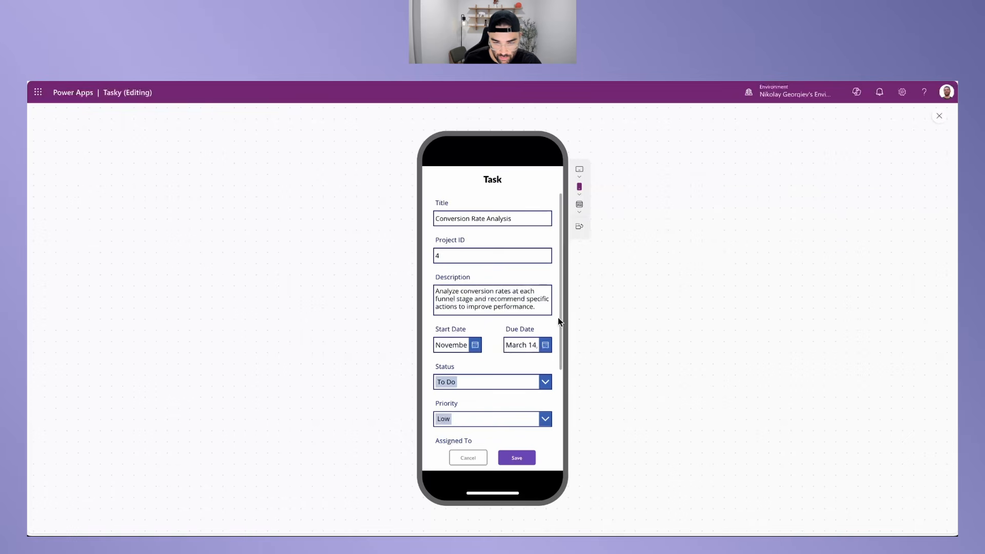
key("Escape")
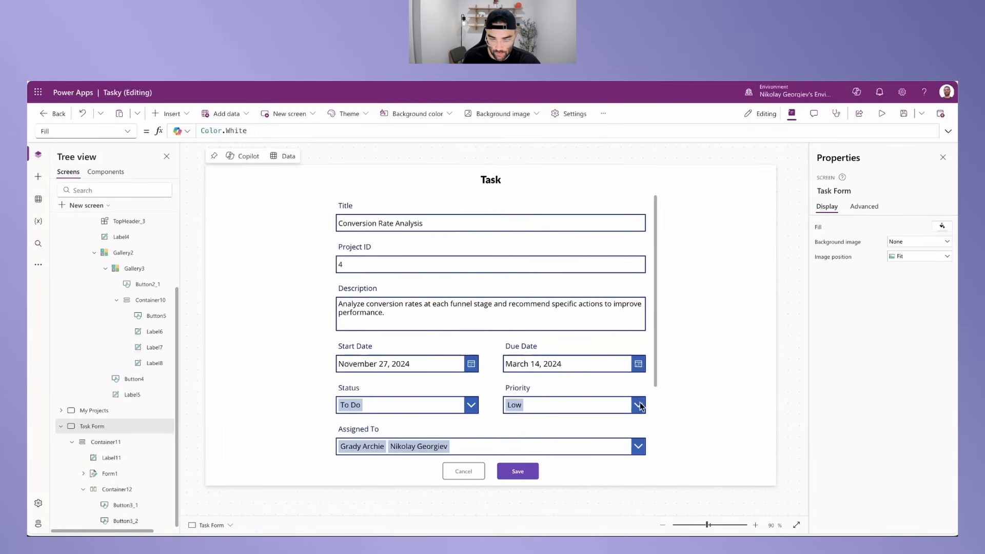
Step: Check the options of the form's Status and Priority dropdowns and look through the remaining fields
left_click(472, 404, "alt")
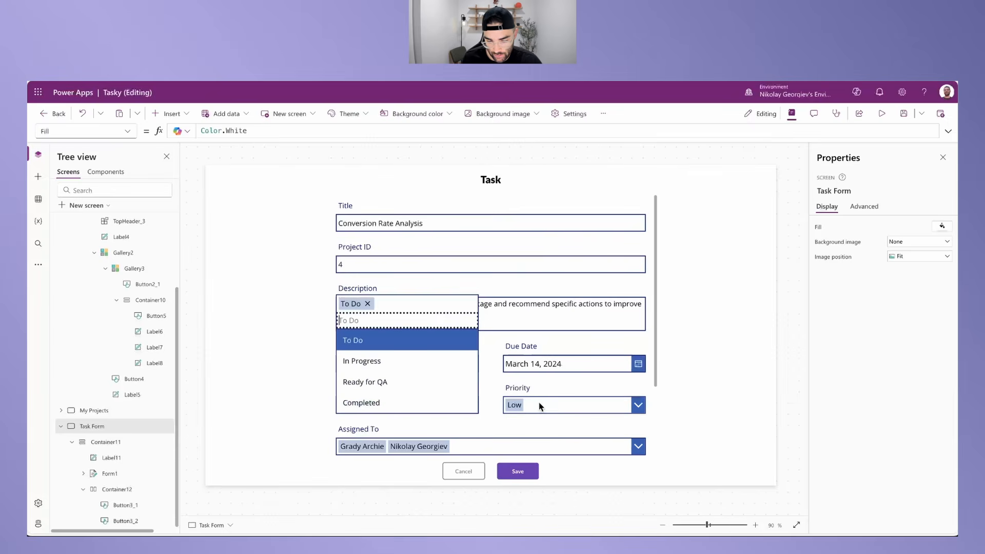
left_click(673, 383, "alt")
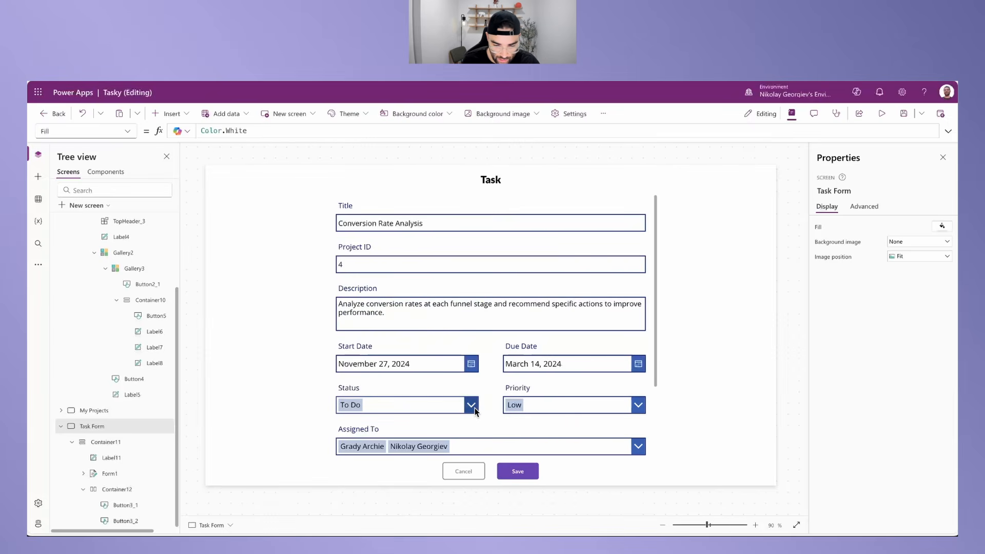
left_click(638, 406, "alt")
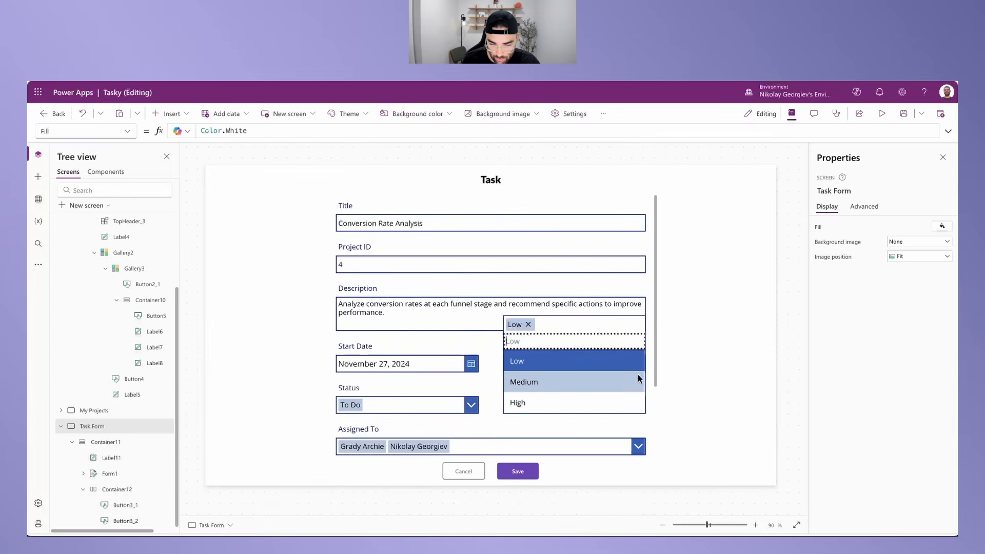
left_click(624, 362, "alt")
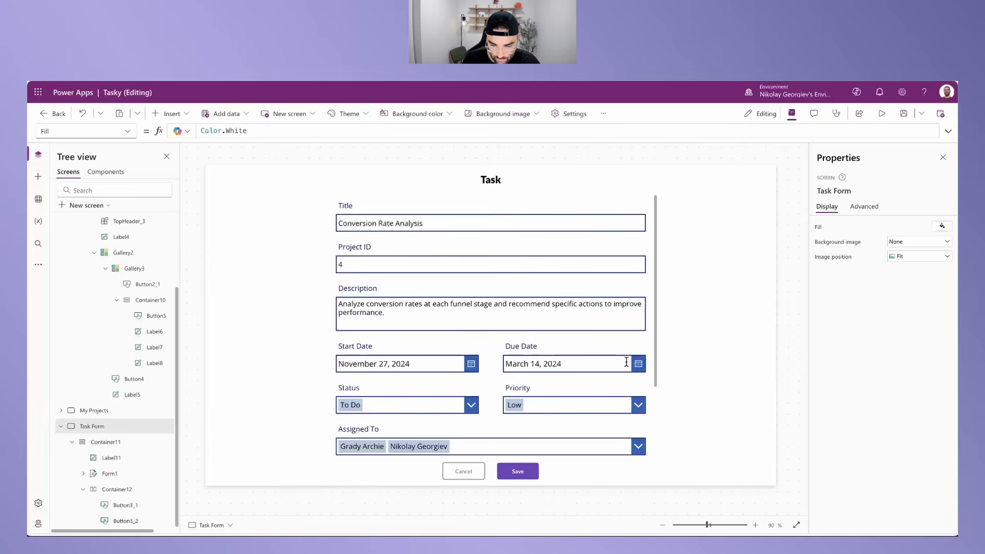
scroll(443, 358, "down", 3)
scroll(443, 354, "up", 3)
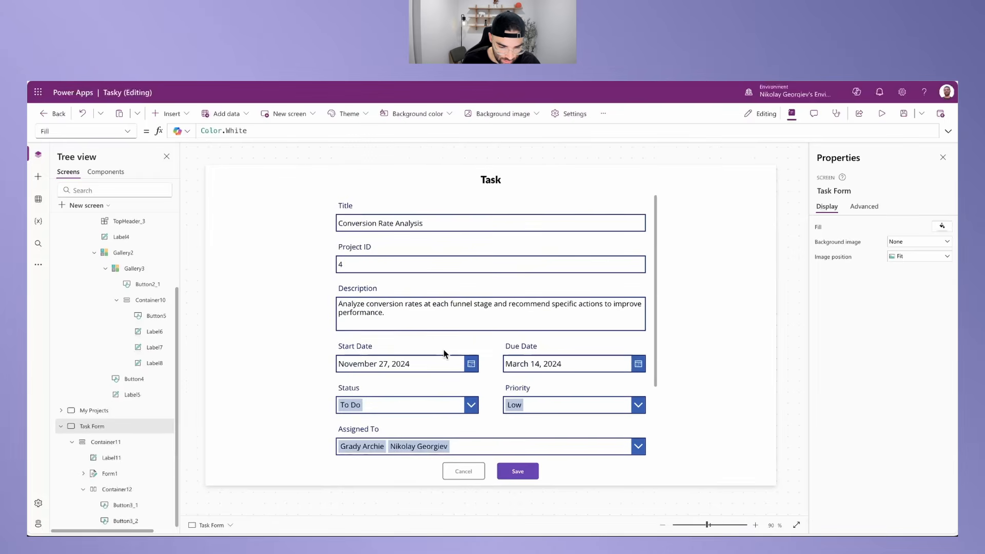
Step: Apply the Office Gray theme to the app
left_click(272, 307)
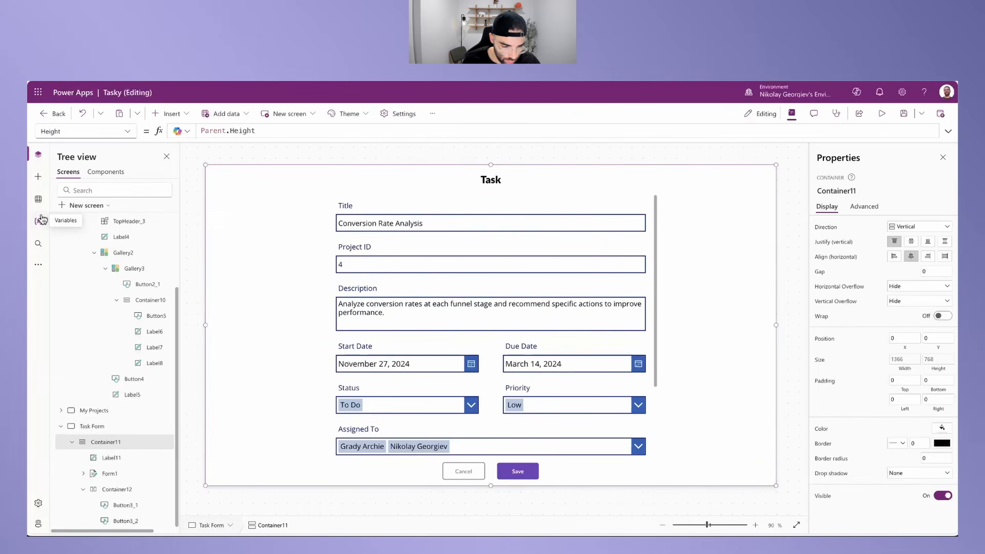
left_click(354, 115)
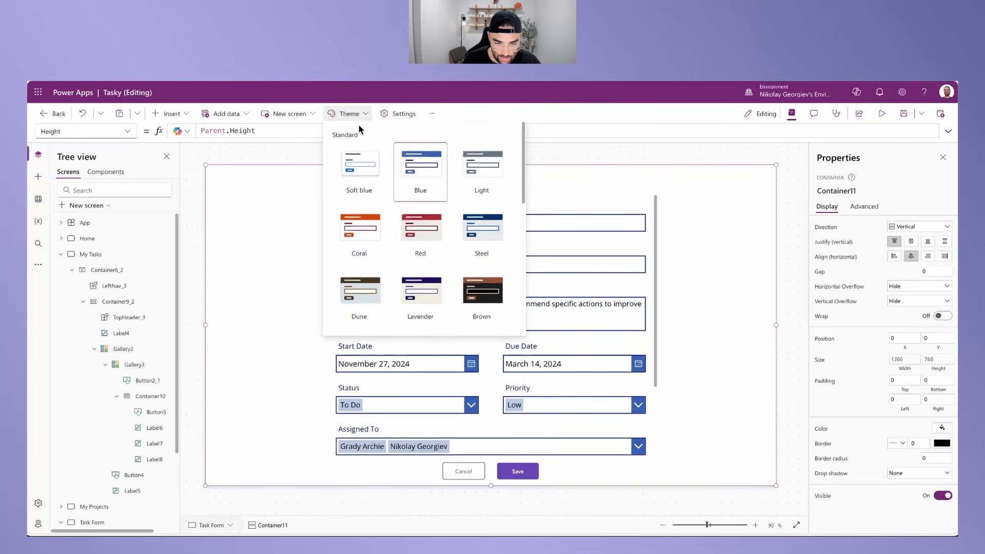
scroll(462, 231, "down", 5)
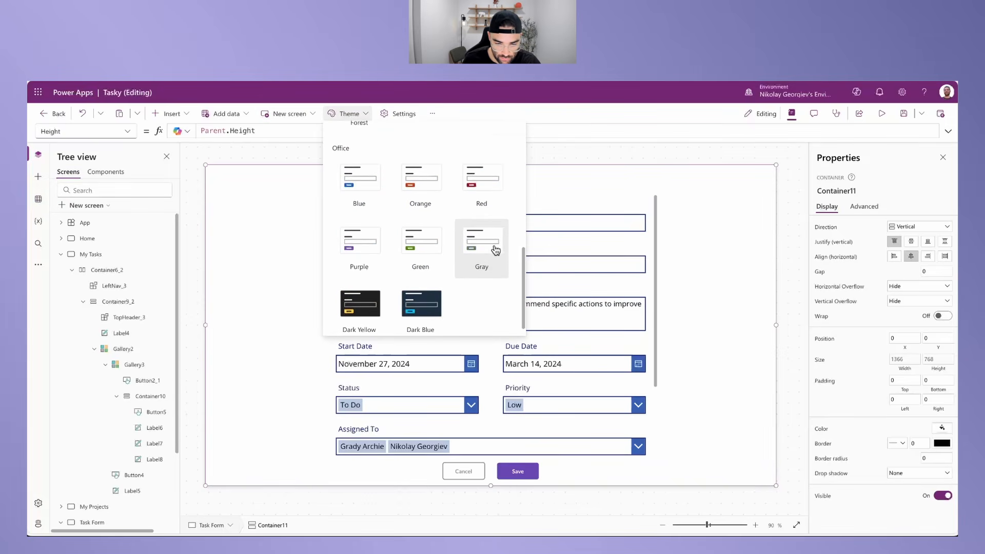
scroll(497, 250, "up", 1)
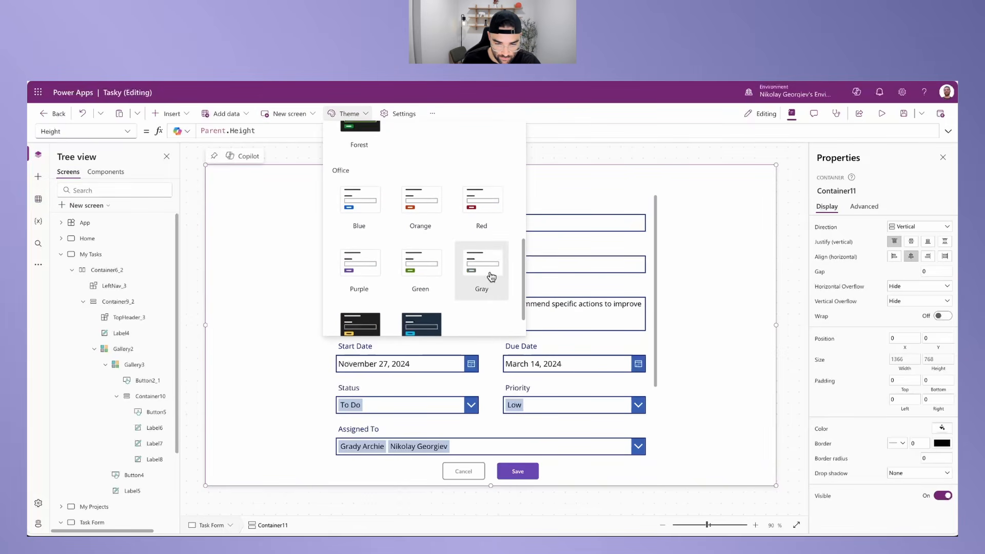
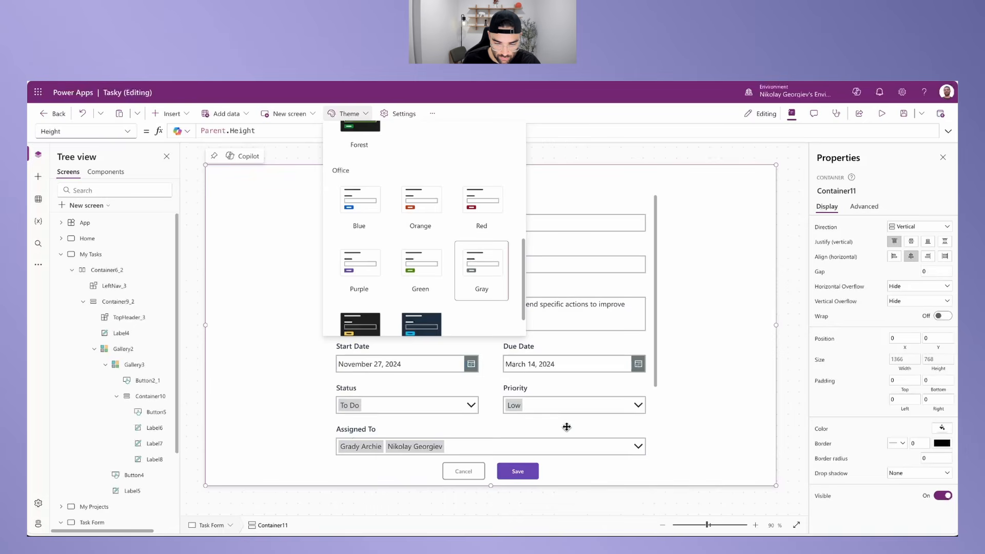
left_click(585, 401)
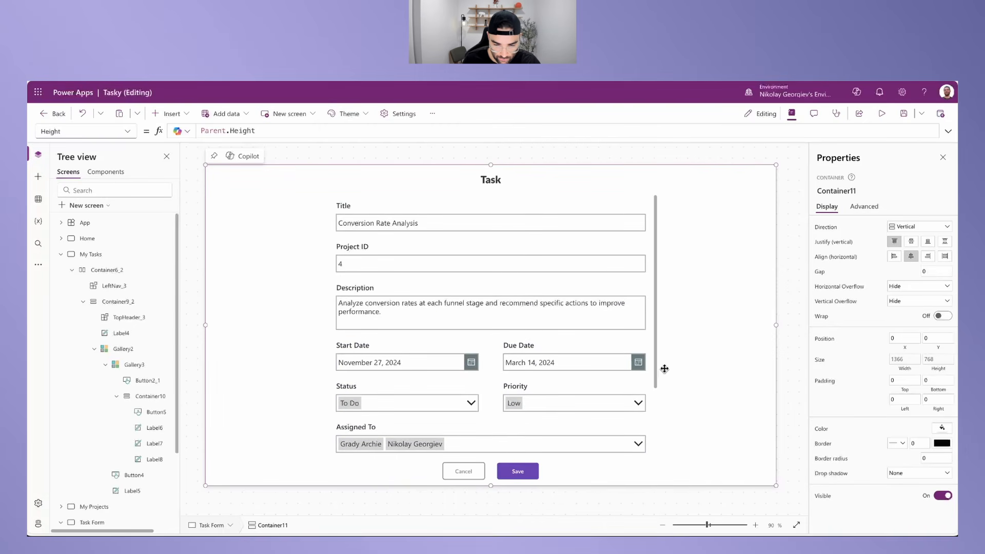
left_click(543, 405)
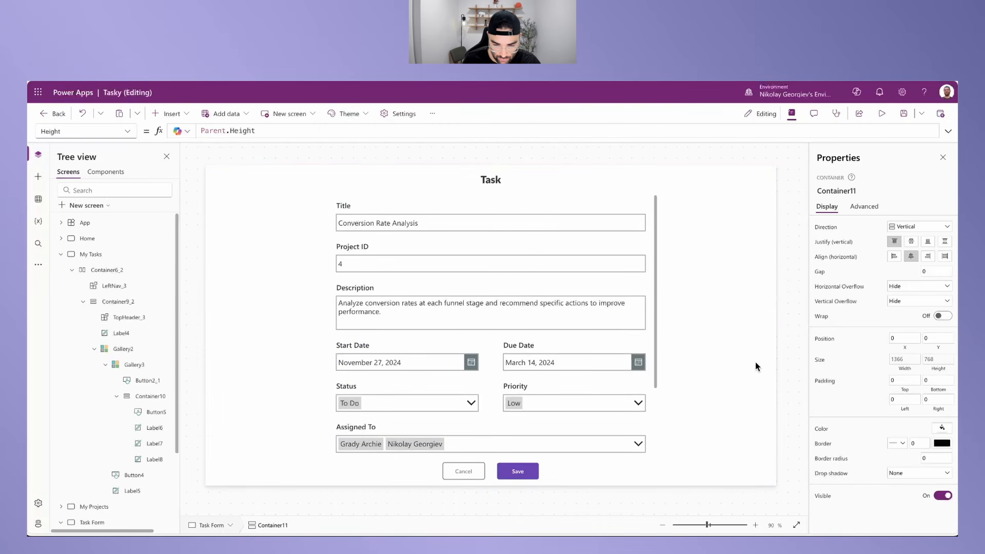
Step: Set the Cancel button's FocusedBorderColor to Self.BorderColor
left_click(459, 477)
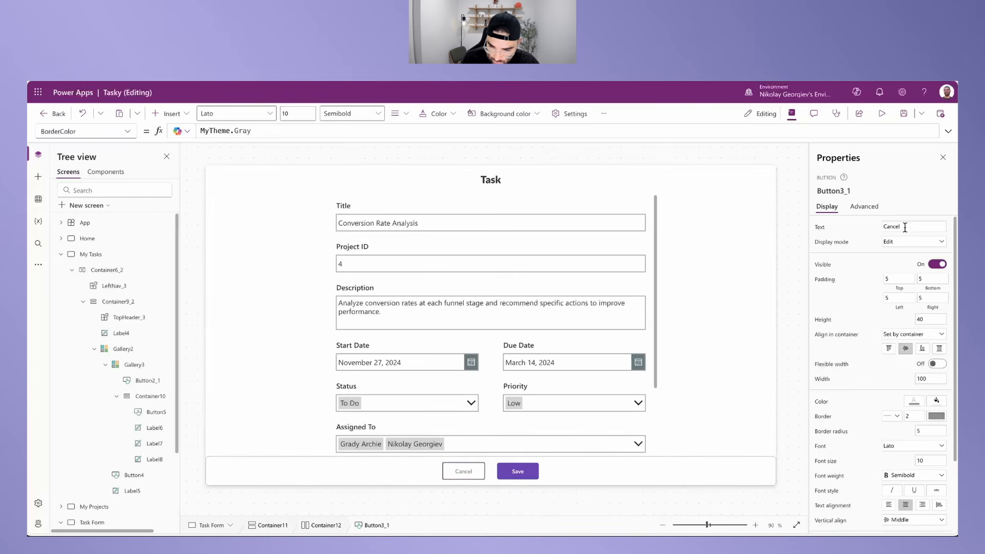
left_click(864, 206)
left_click(867, 229)
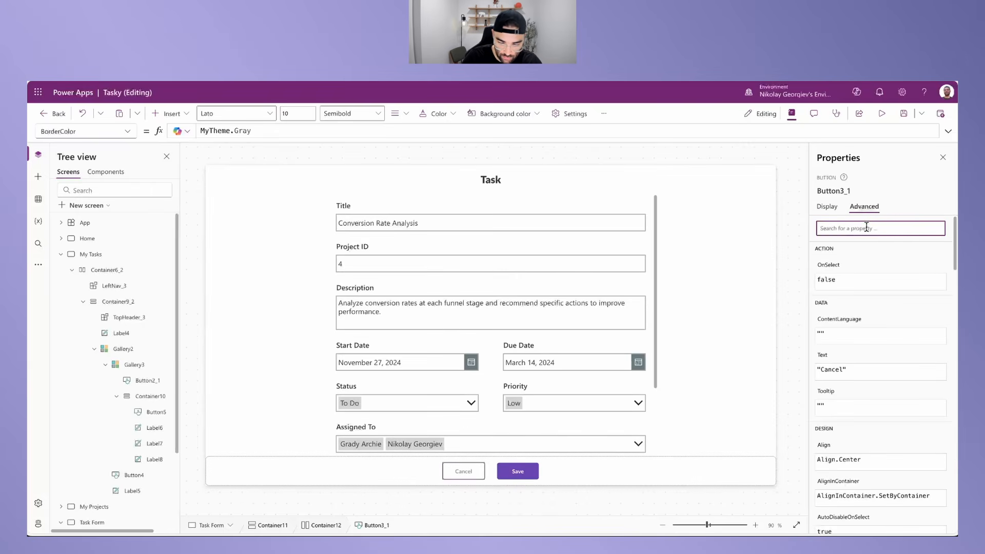
type("focused")
left_click(841, 306)
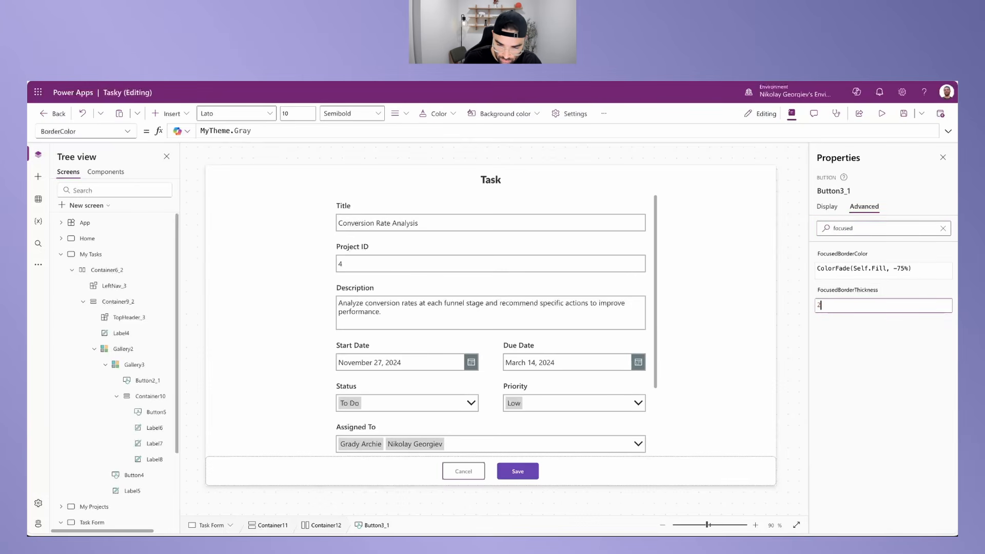
left_click(856, 269)
key("ctrl+a")
type("Self.BorderColor")
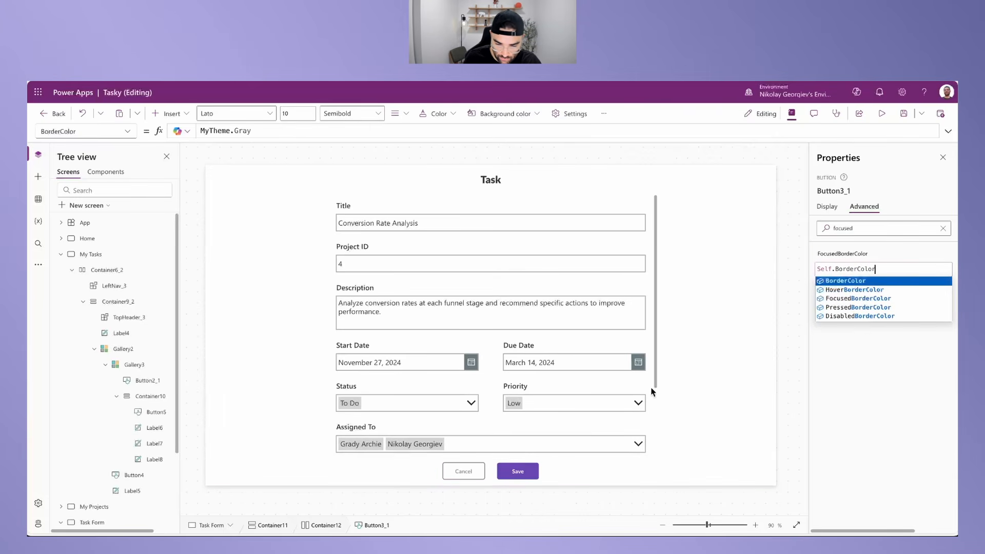
left_click(472, 481)
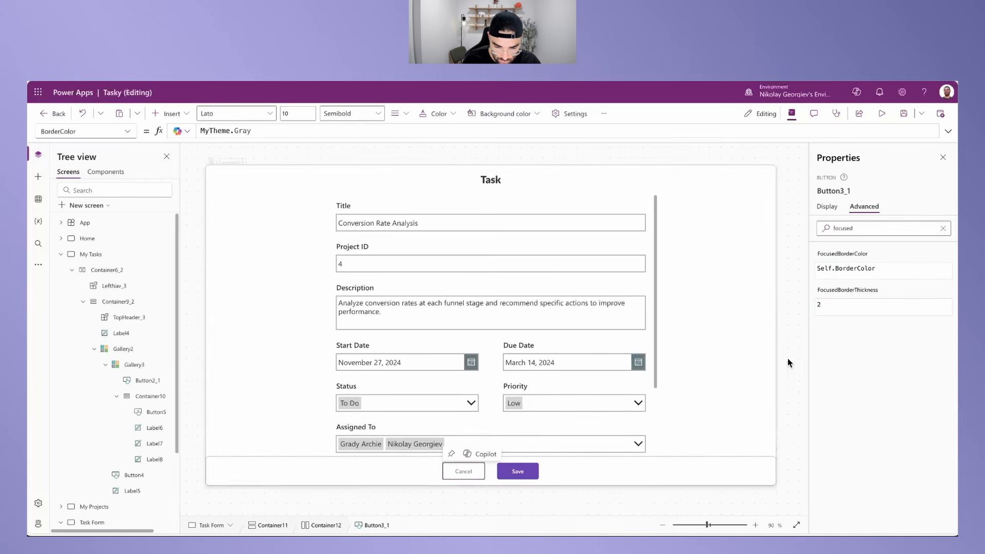
Step: Find the Cancel button's border properties and set its HoverBorderColor to Self.BorderColor
double_click(871, 230)
type("border")
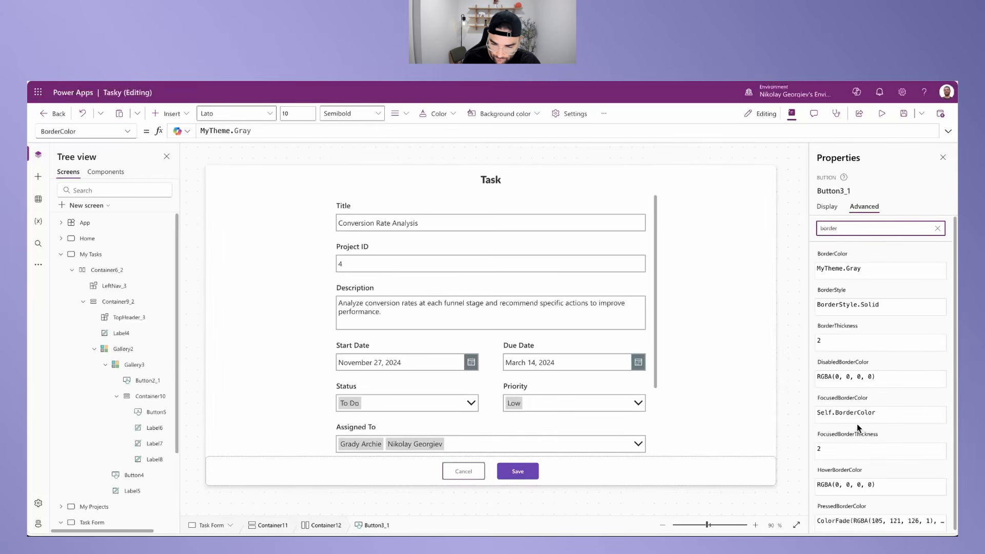
left_click_drag(878, 484, 789, 486)
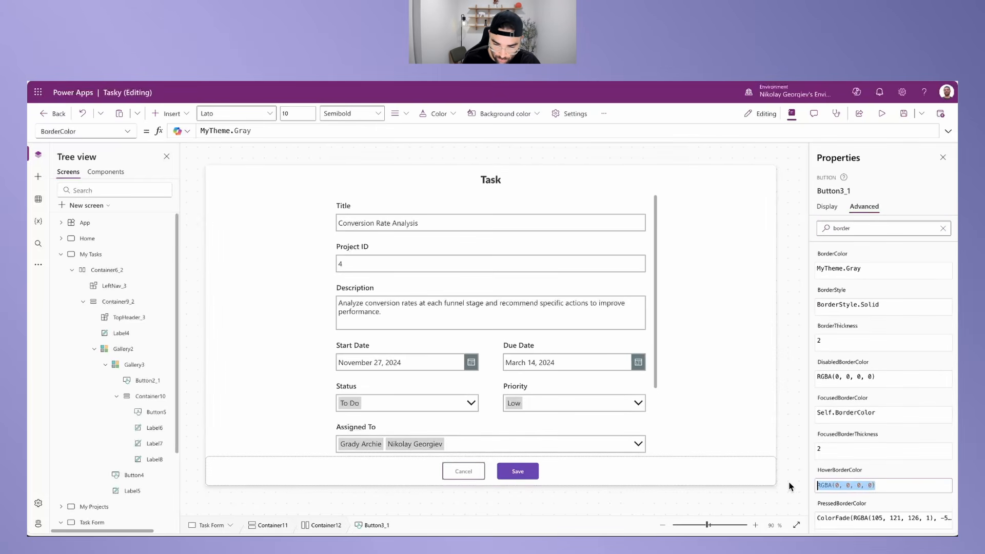
type("Self.Bo")
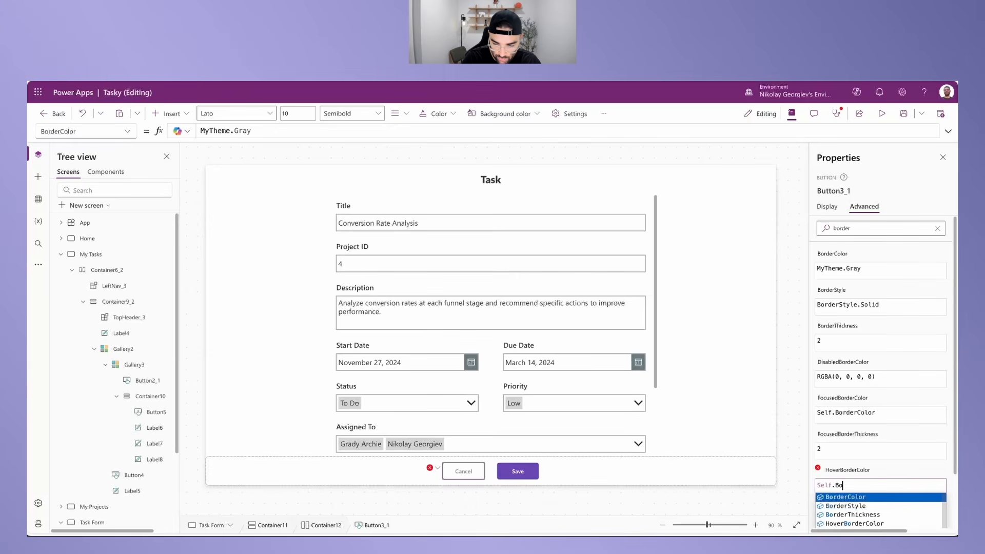
type("rderColor")
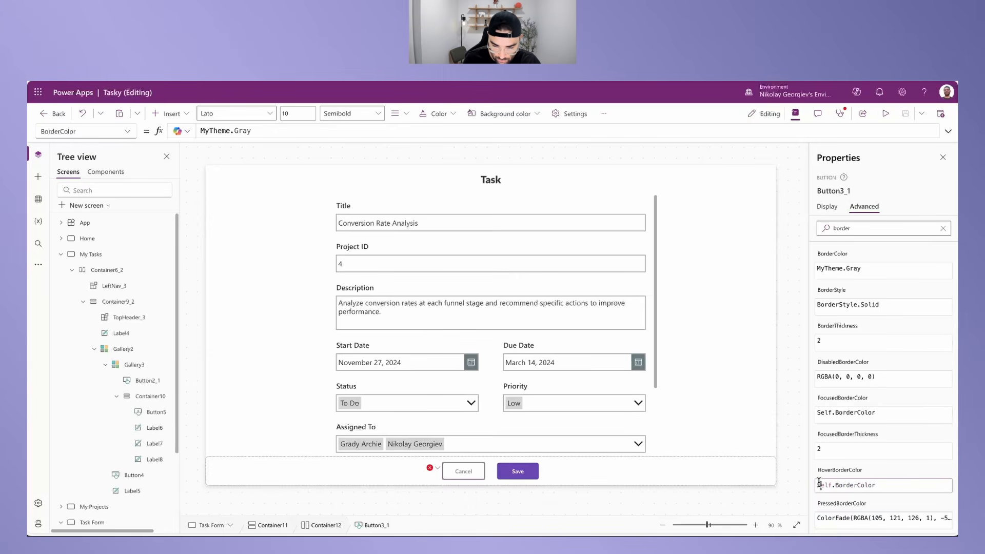
Step: Wrap the Cancel button's hover border colour in a fade so the formula is ColorFade(Self.BorderColor, -20%)
double_click(820, 485)
left_click(818, 485)
type("Color")
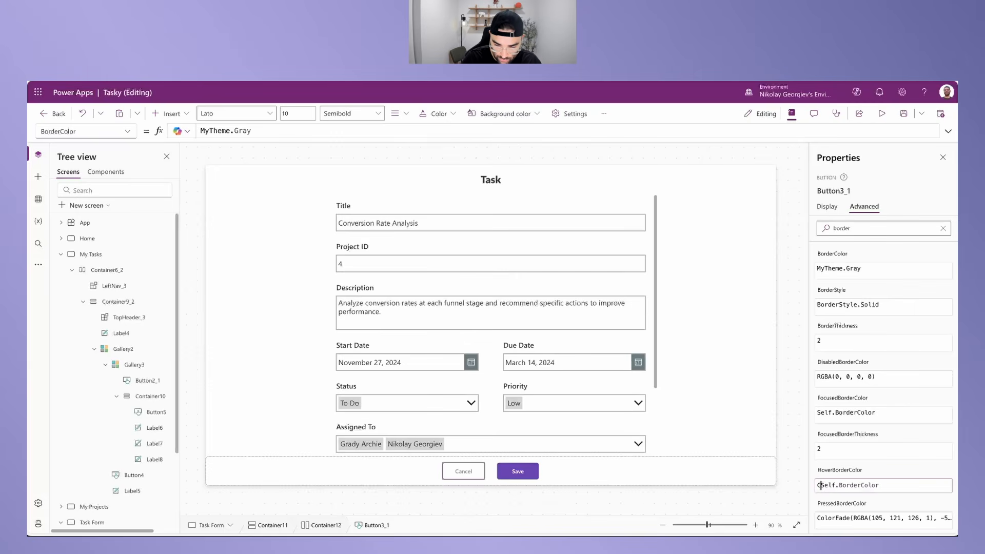
type("Fade(")
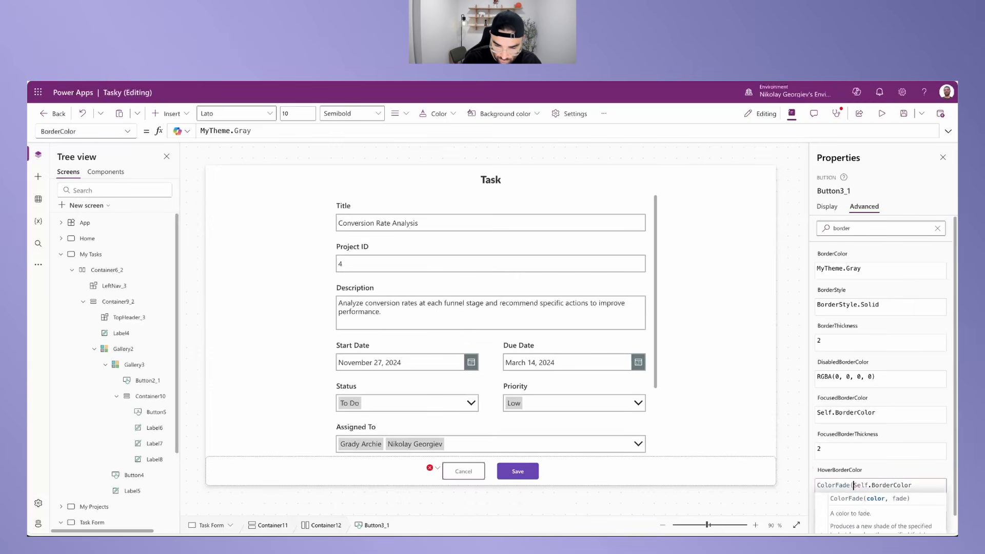
left_click(923, 485)
type(", ")
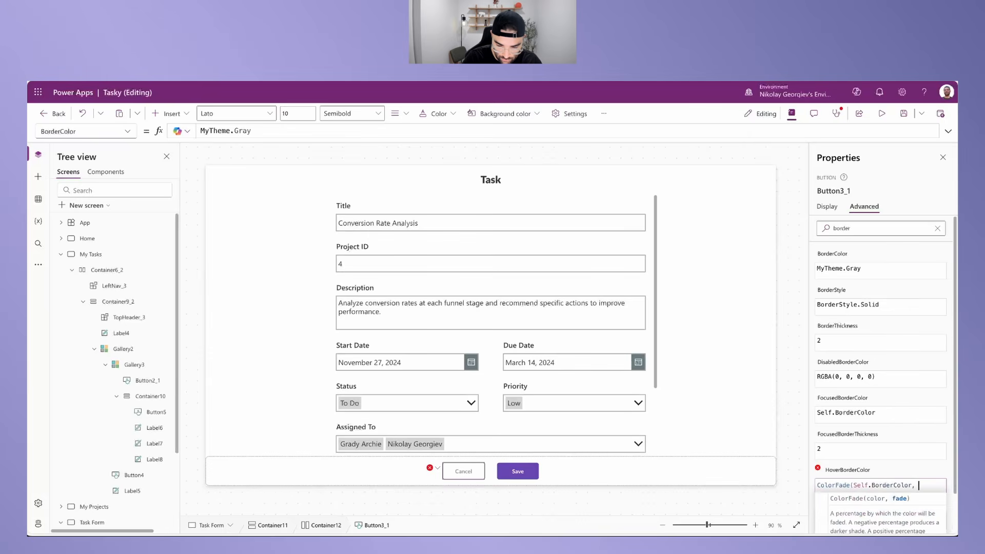
type("-2)")
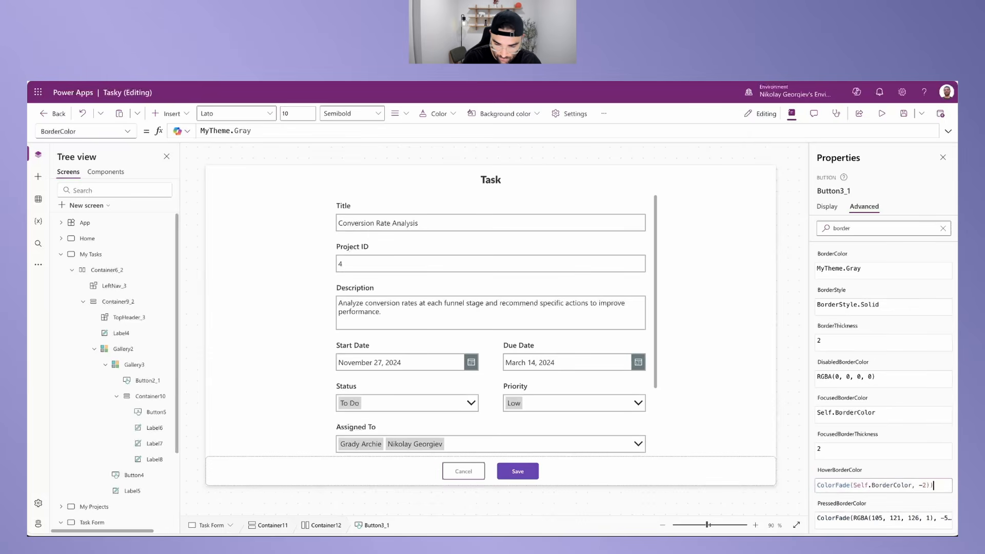
key("BackSpace")
type("0")
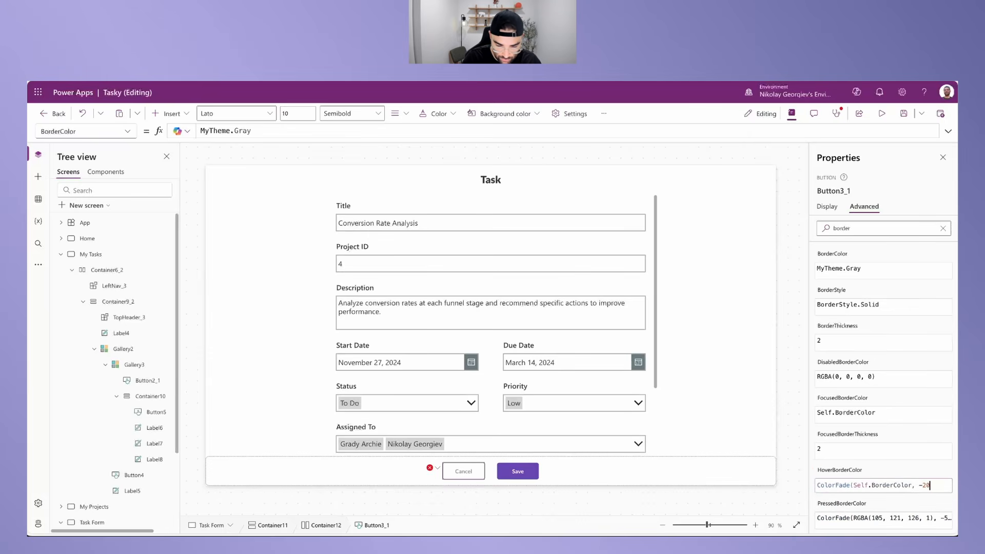
type("%")
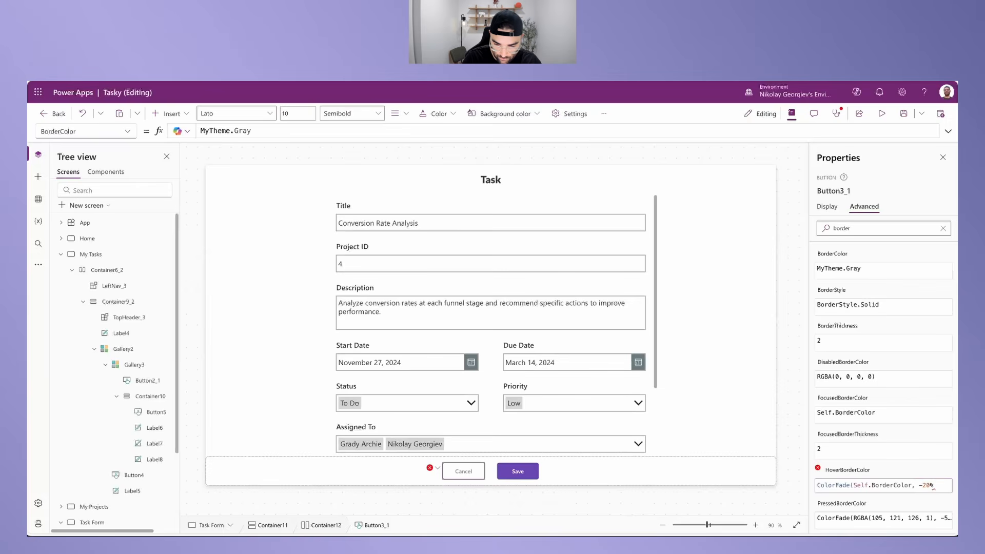
type(")")
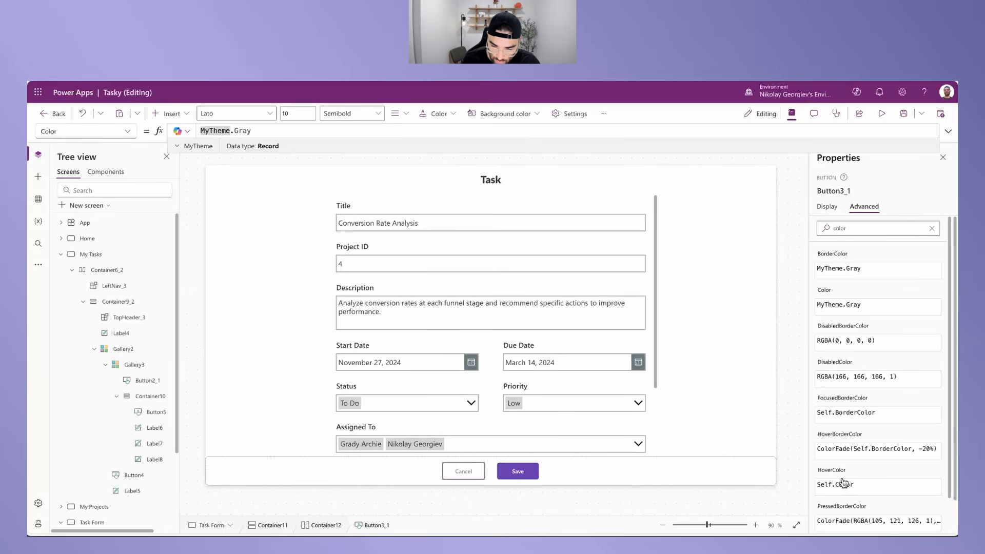
Step: Set the Cancel button's HoverColor to ColorFade(Self.Color, -20%) and try the button on the form
left_click(842, 484)
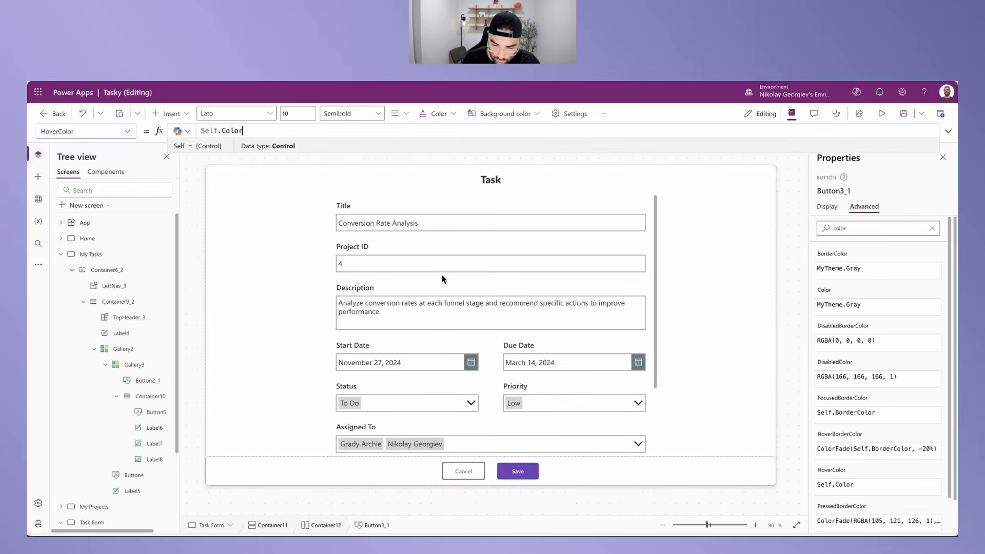
left_click(201, 130)
type("ColorFad")
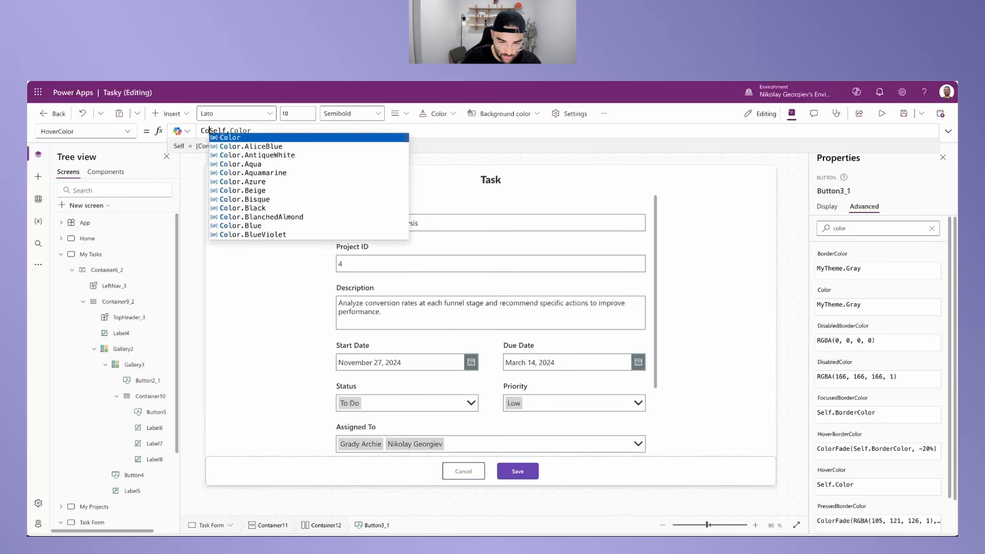
type("e(Self.Color")
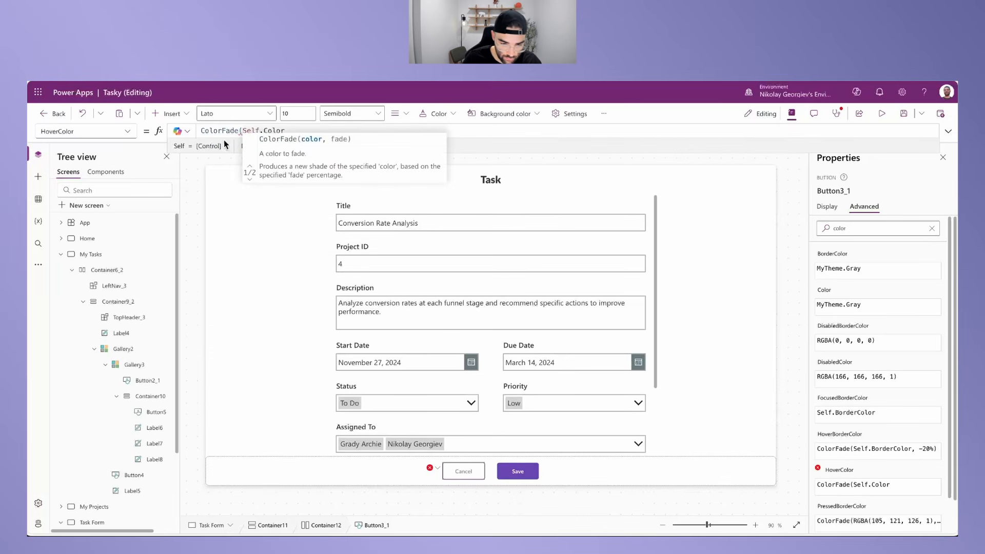
type(", -")
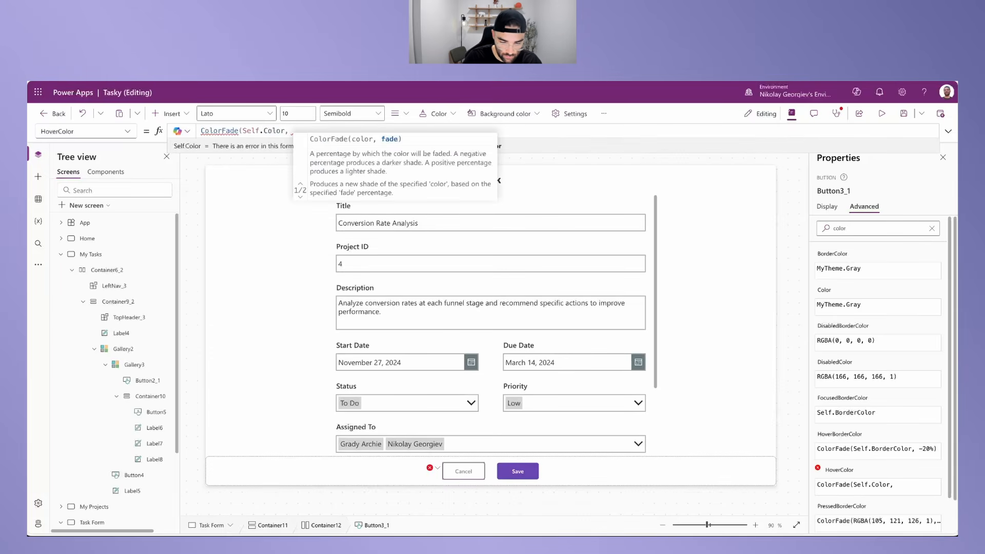
type("20")
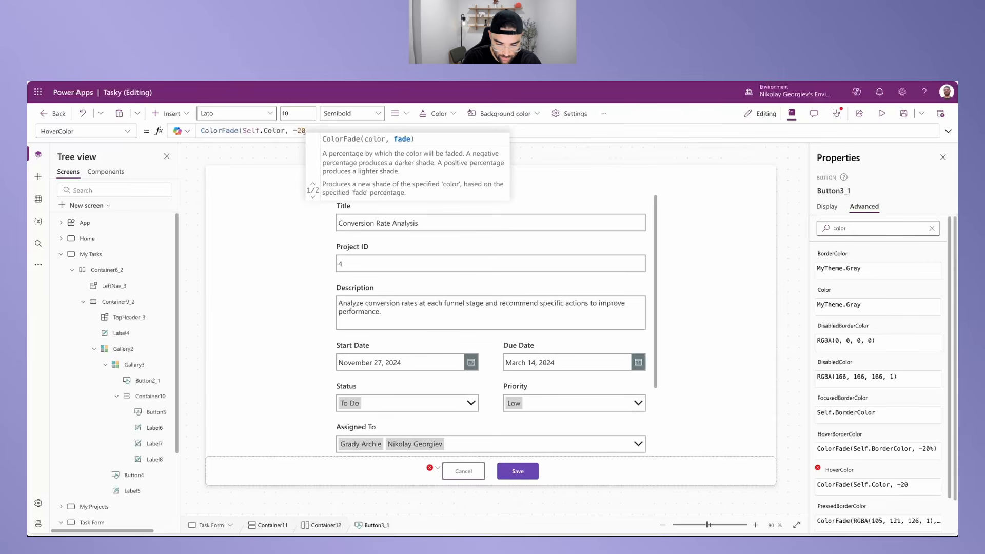
type("%)")
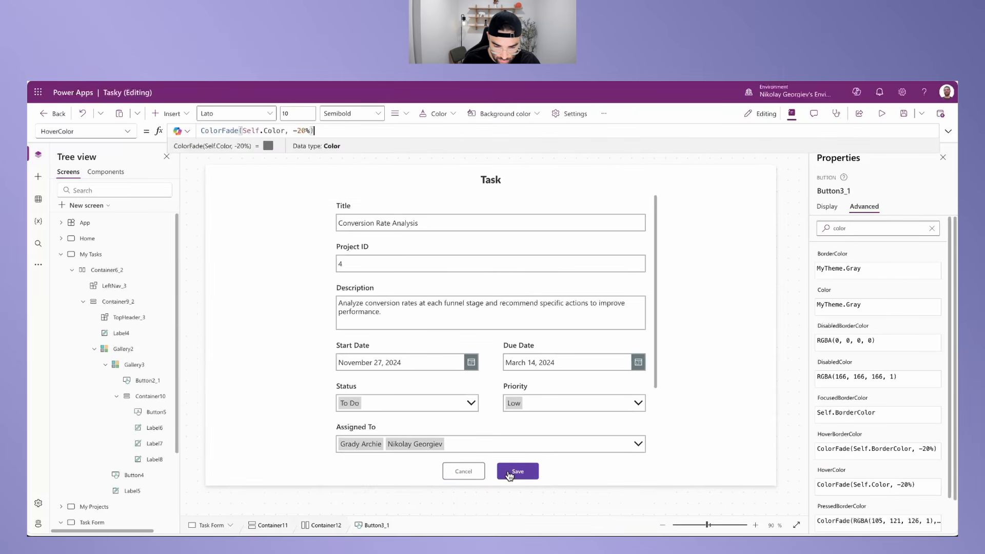
left_click(481, 475)
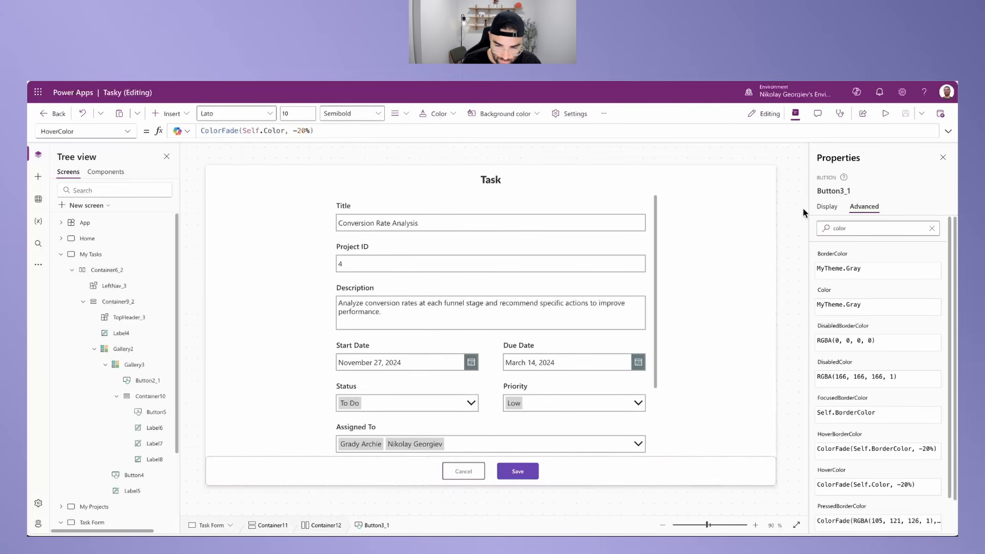
Step: Replace the Cancel button's OnSelect formula with ResetForm(Form1); Back(); so it resets the form and returns to the previous screen
left_click(827, 206)
left_click(865, 206)
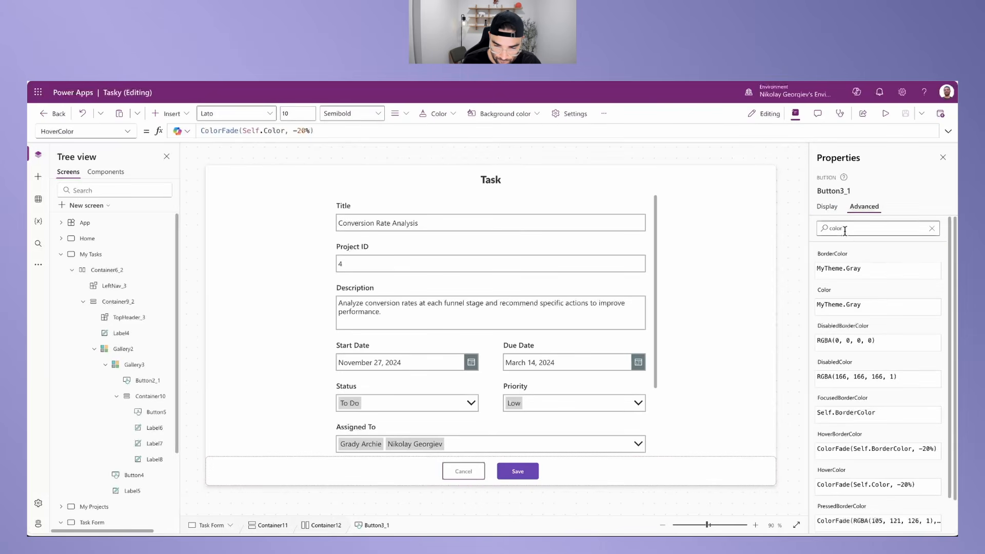
left_click(931, 228)
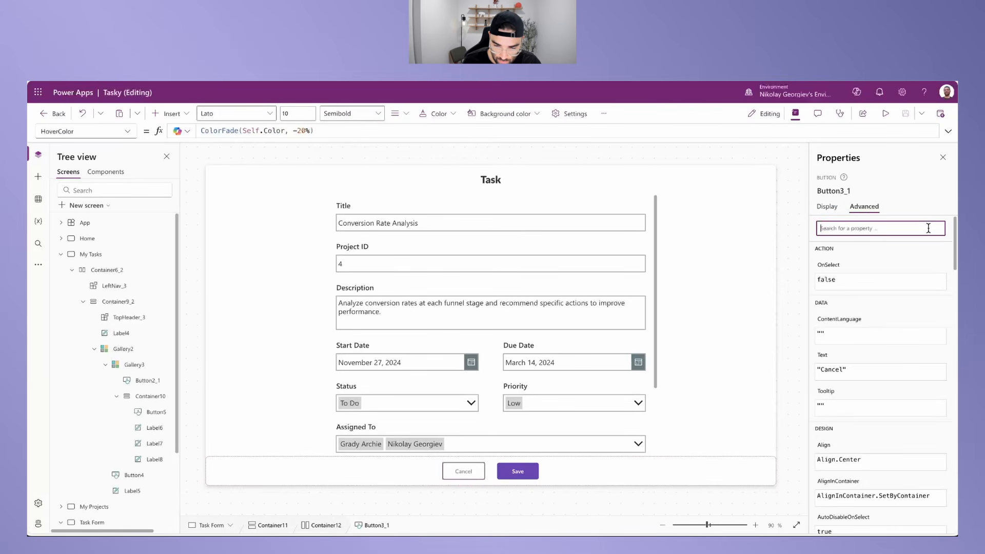
left_click(845, 280)
key("ctrl+a")
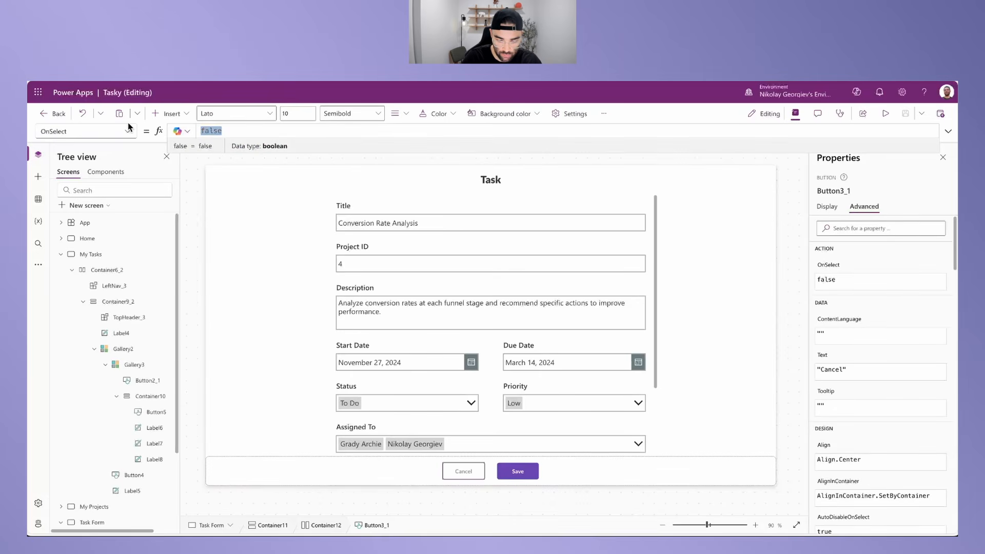
type("et")
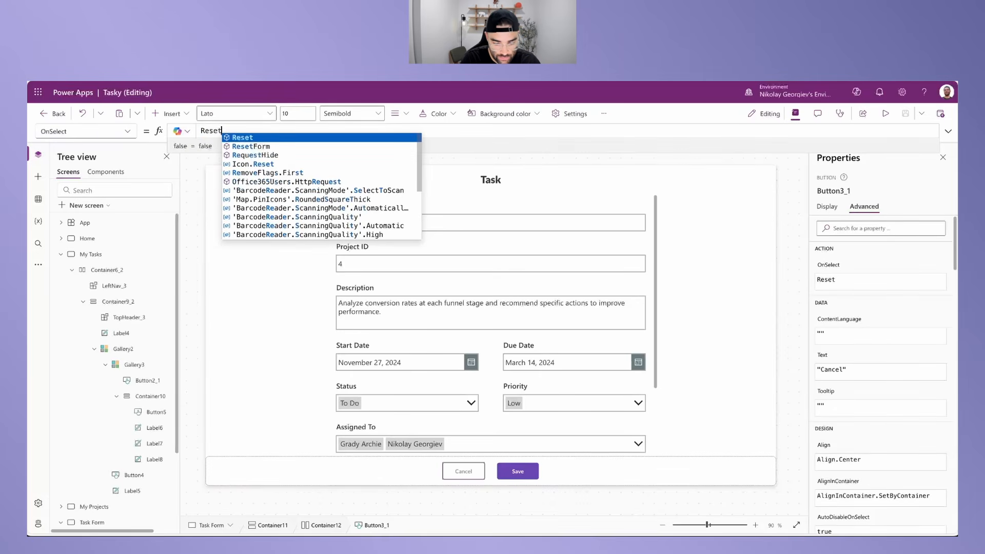
type("Form(For")
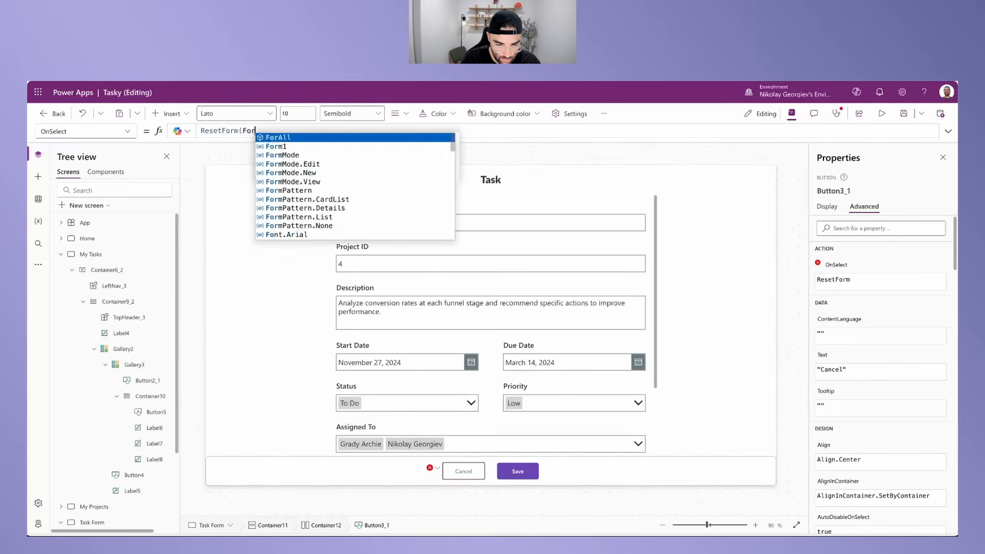
type("m1);")
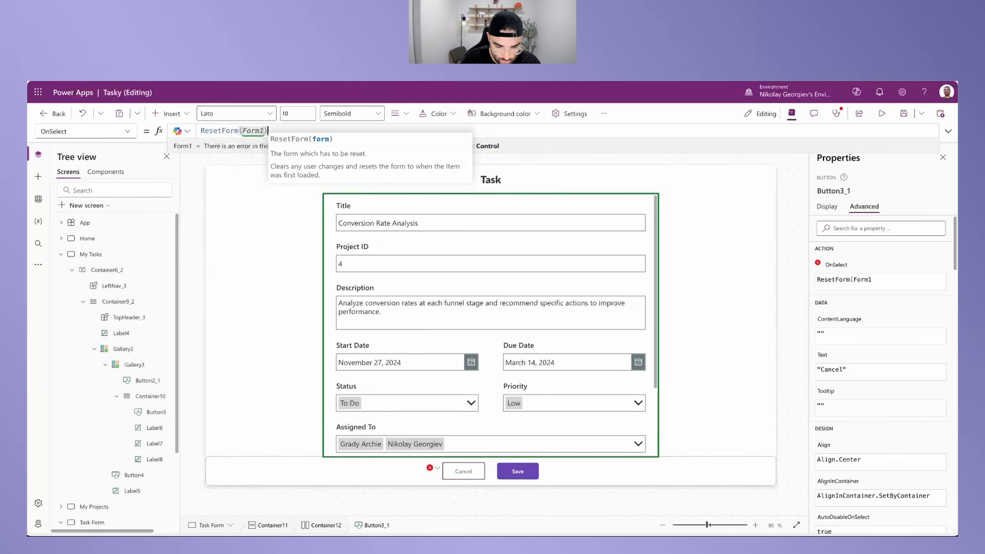
type(",")
key("BackSpace")
key("BackSpace")
type("Back()")
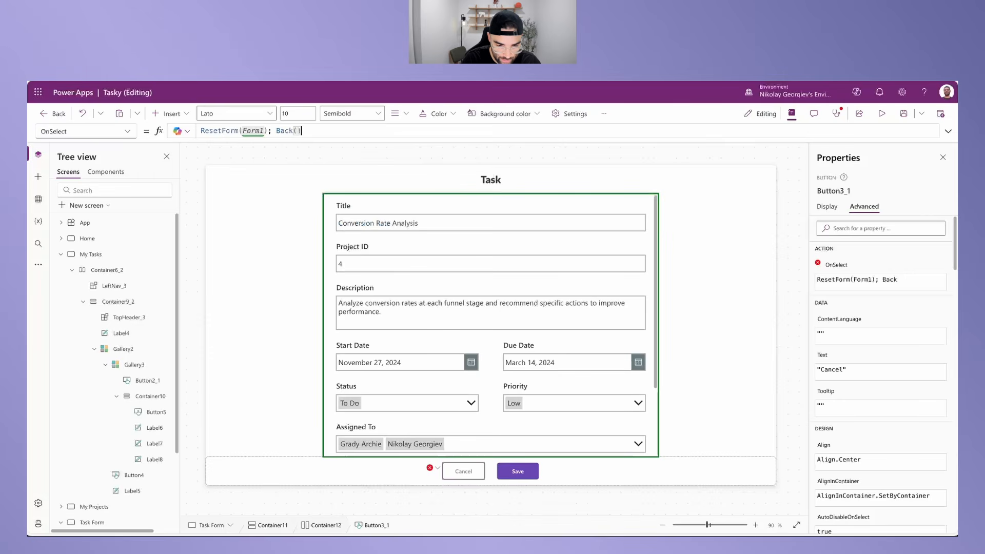
type(";")
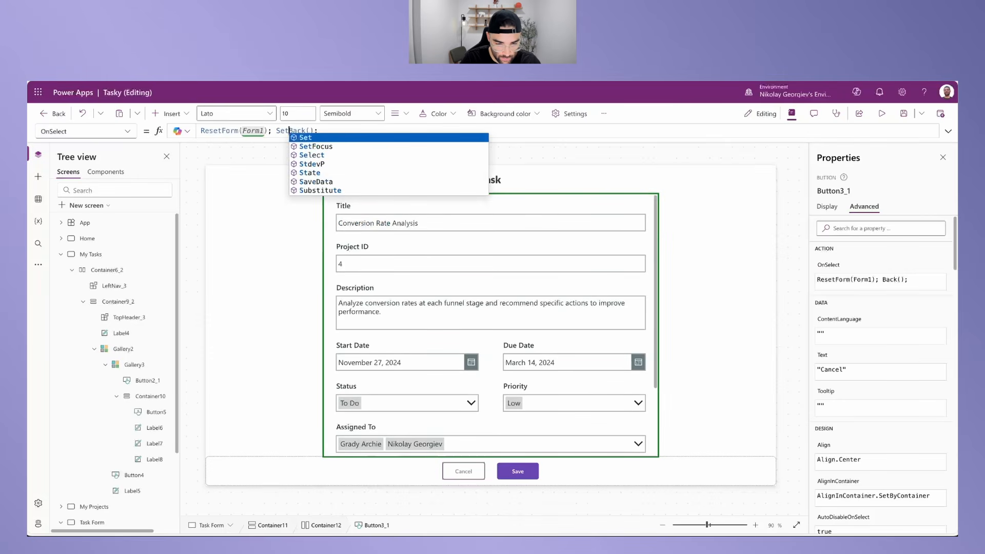
Step: Insert Set(varTask, Blank()); between ResetForm(Form1) and Back() in the Cancel button's OnSelect formula
type("Set(varTask, Blank")
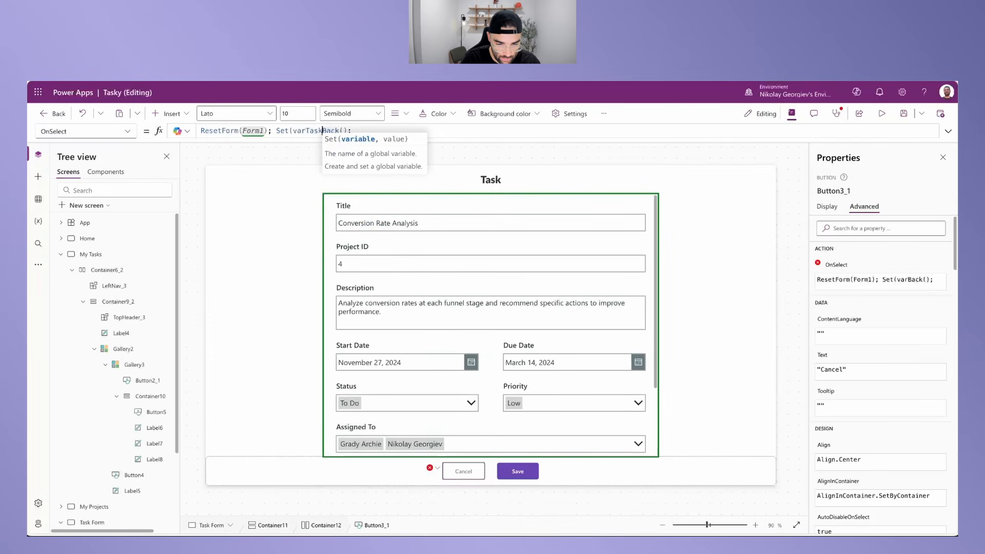
type("());")
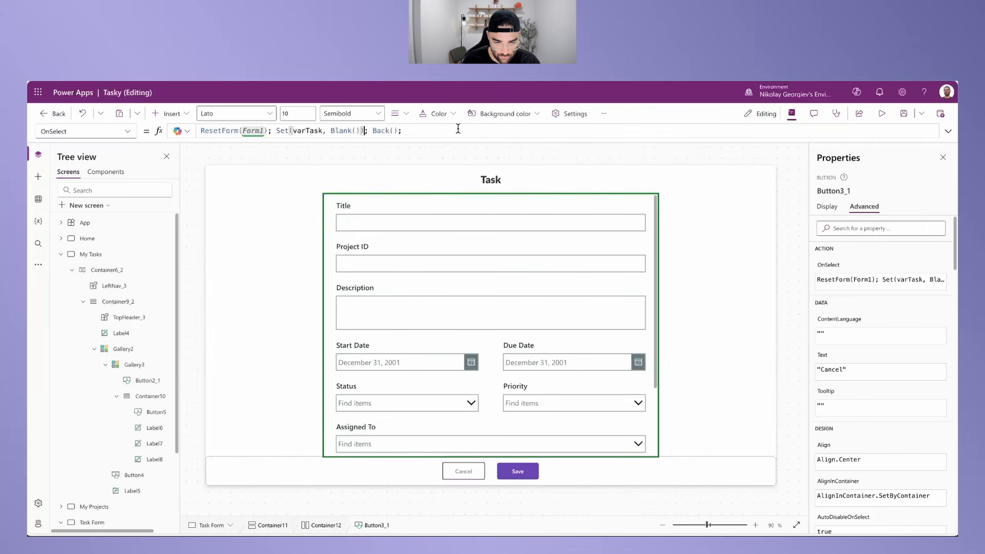
left_click(458, 130)
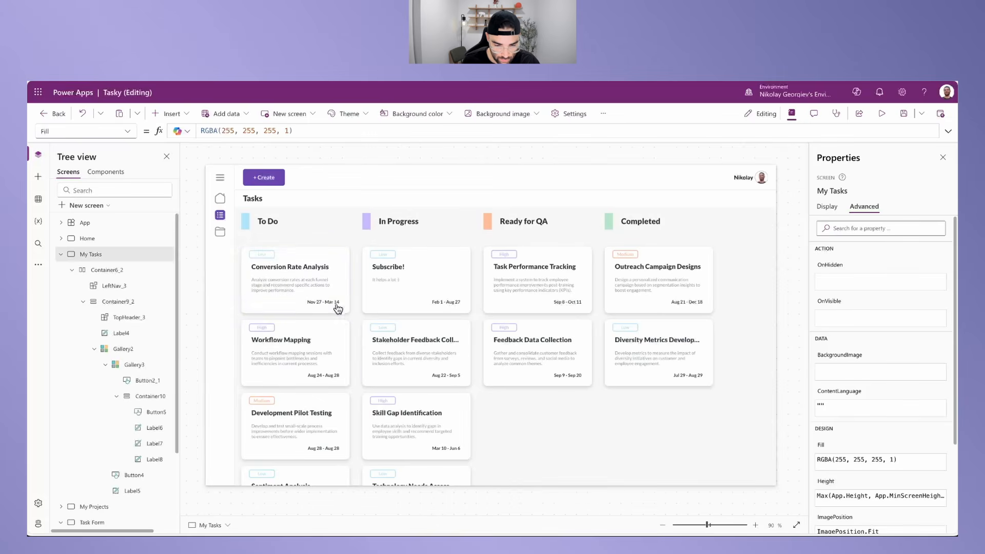
Step: Open the Conversion Rate Analysis task from the To Do column of the My Tasks screen
left_click(337, 308, "alt")
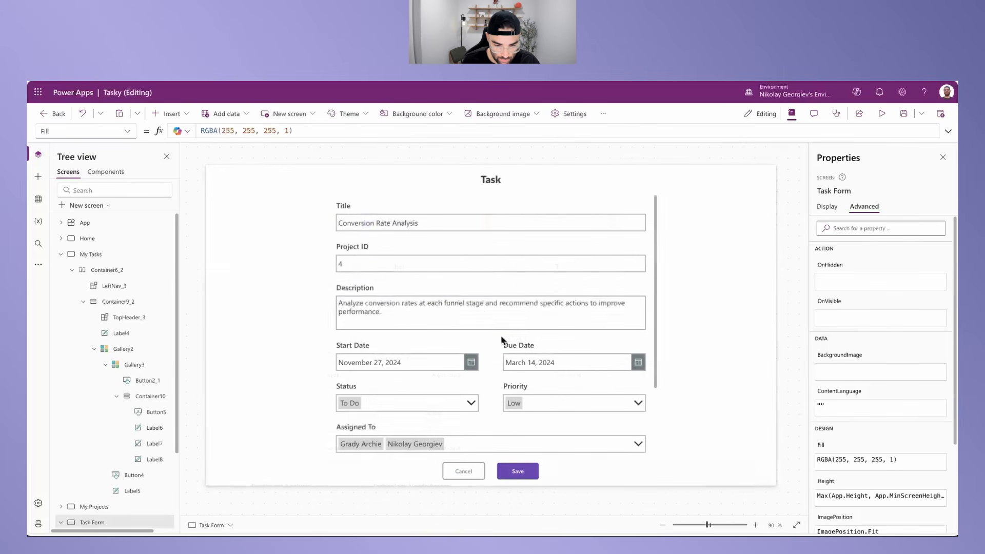
Step: Replace the Save button's OnSelect formula with SubmitForm(Form1);
left_click(520, 473)
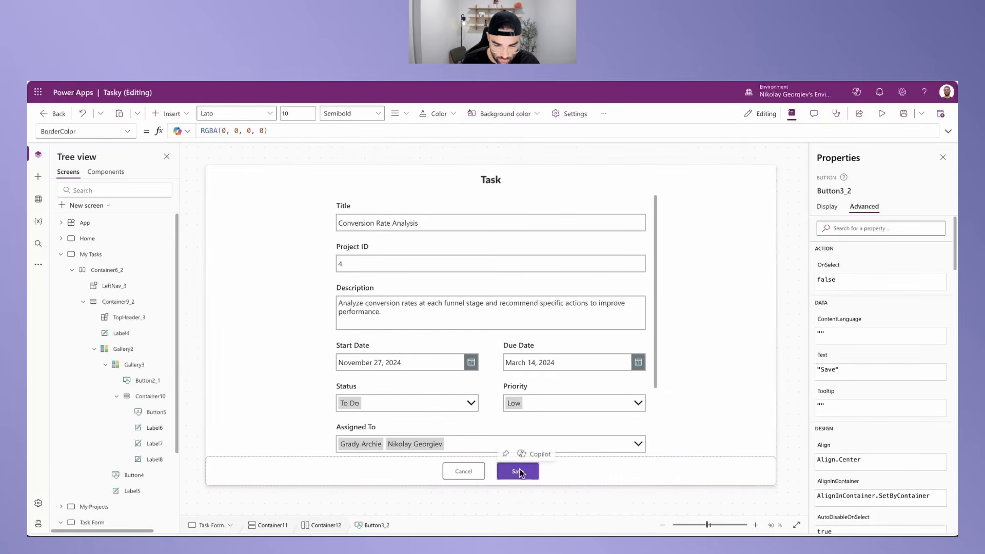
left_click(838, 265)
double_click(210, 131)
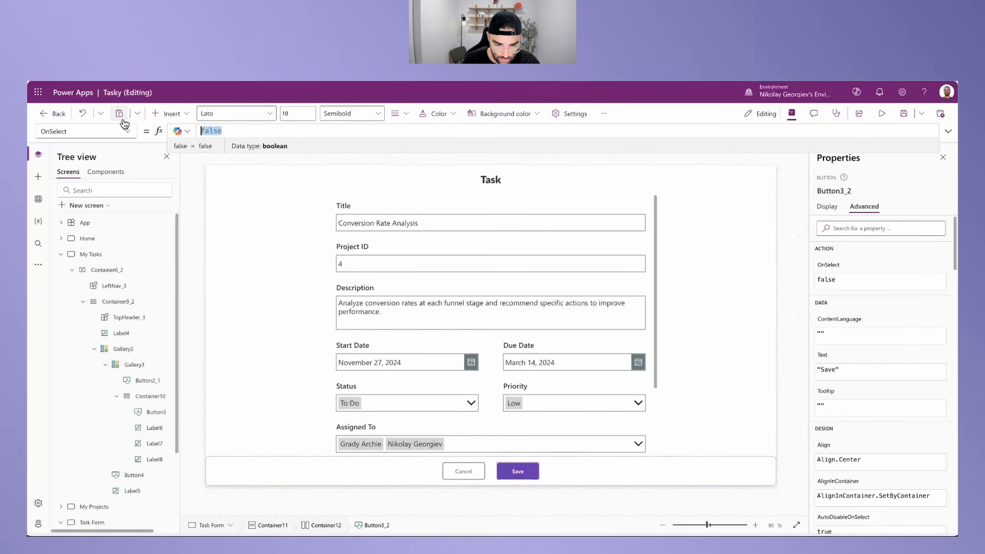
type("Submit")
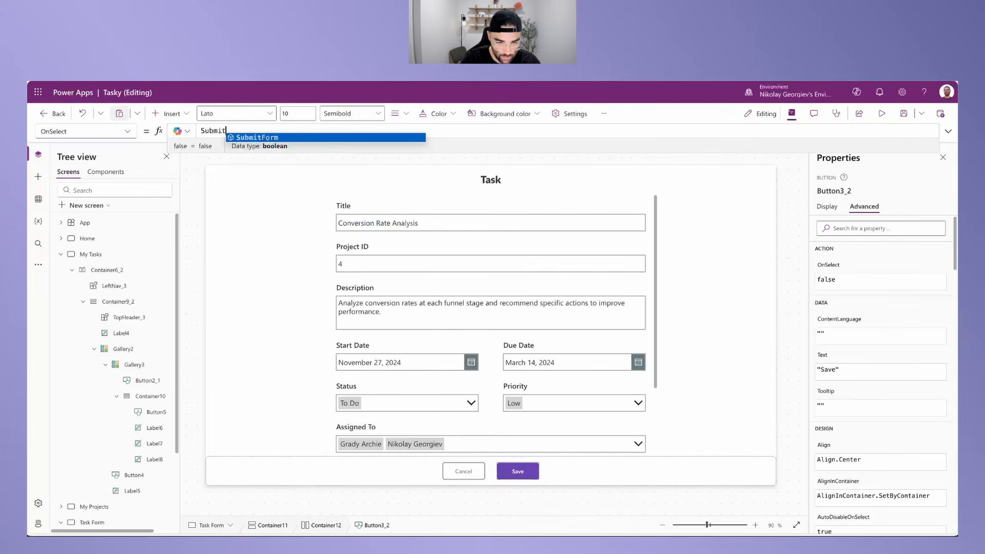
type("Form(Form")
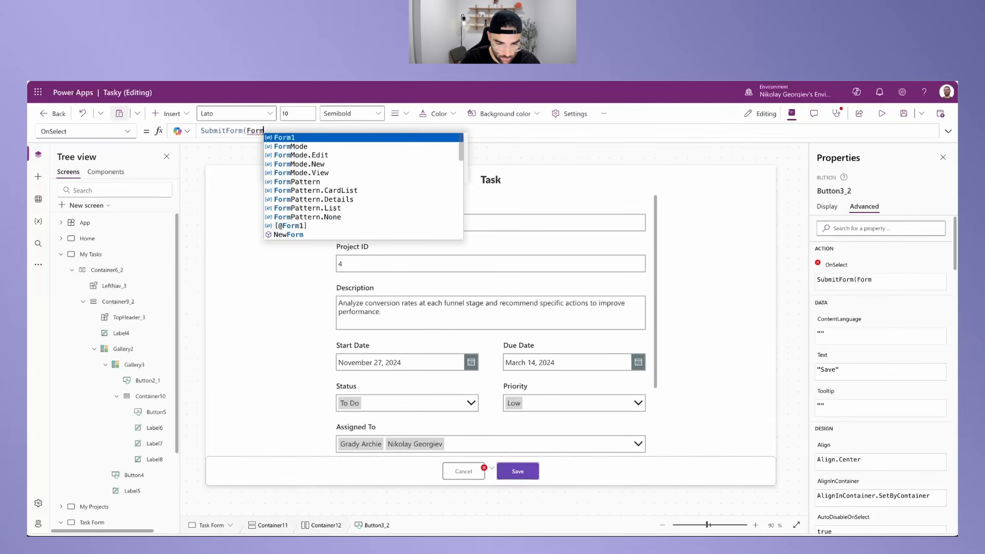
type("1);")
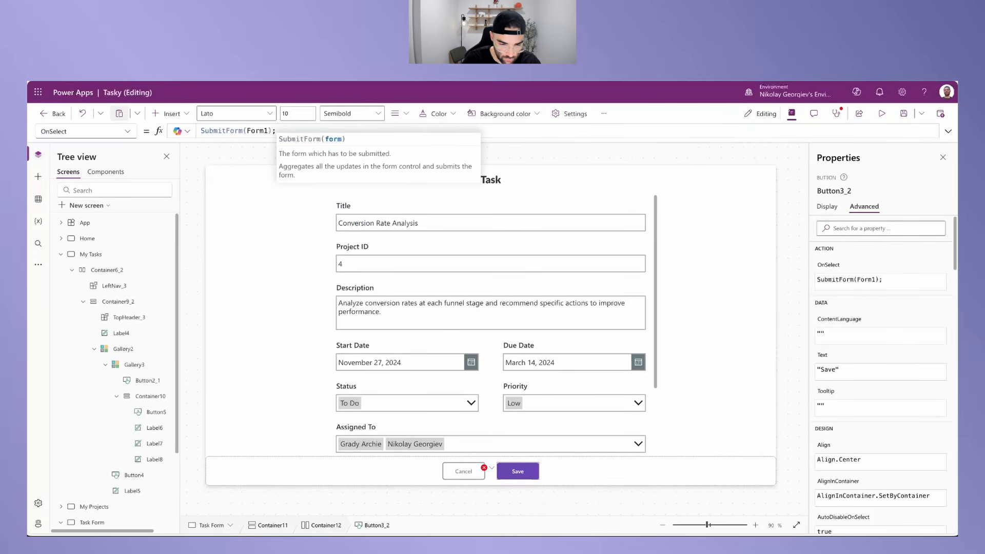
Step: Replace Form1's OnSuccess formula with Set(varTask, Blank()); and begin a Back call after it
left_click(656, 281)
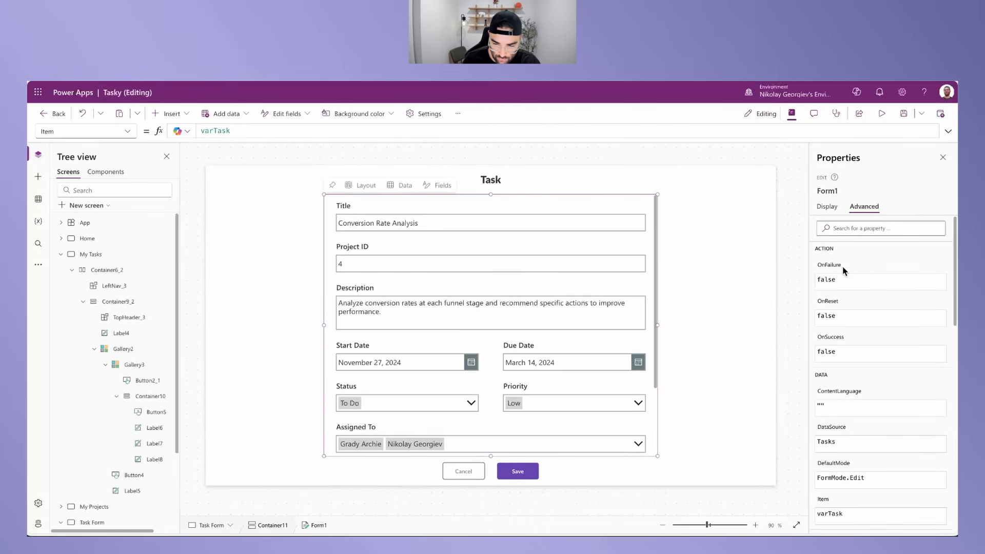
left_click(833, 340)
left_click_drag(233, 130, 165, 125)
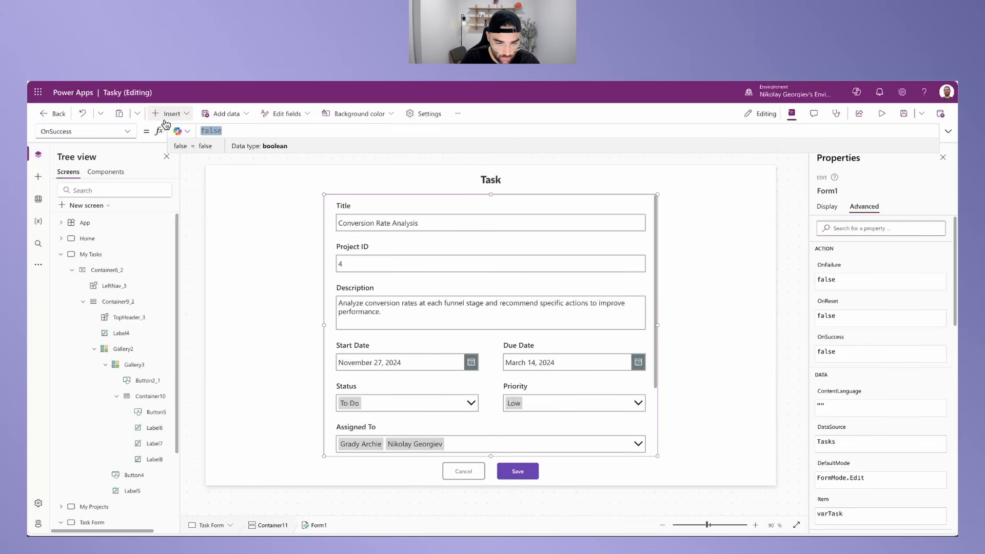
type("Set(var")
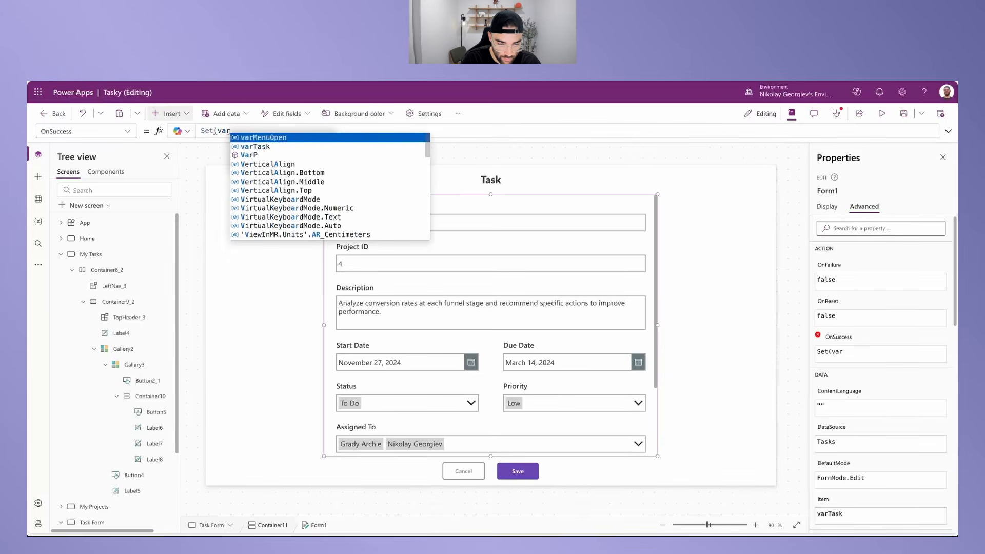
type("Task, Blank();")
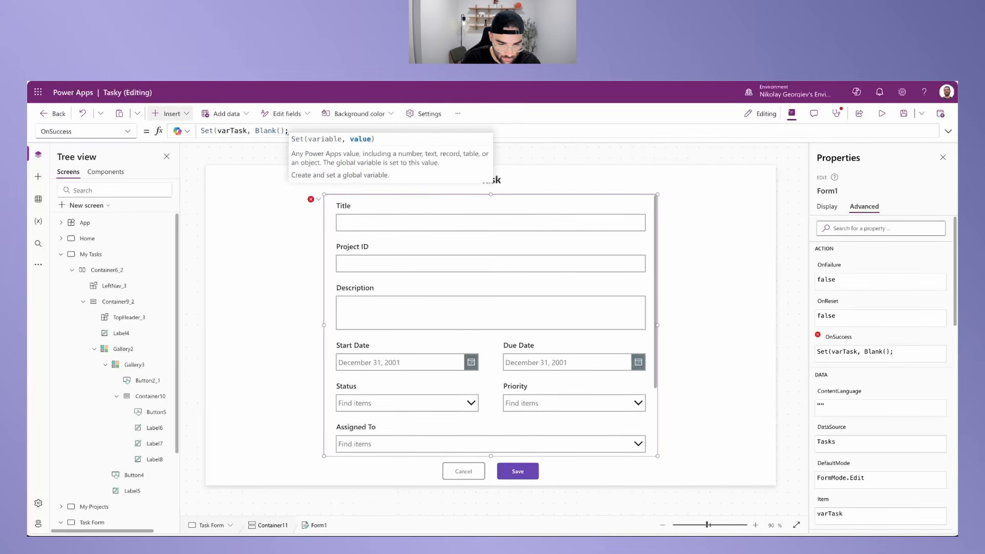
key("BackSpace")
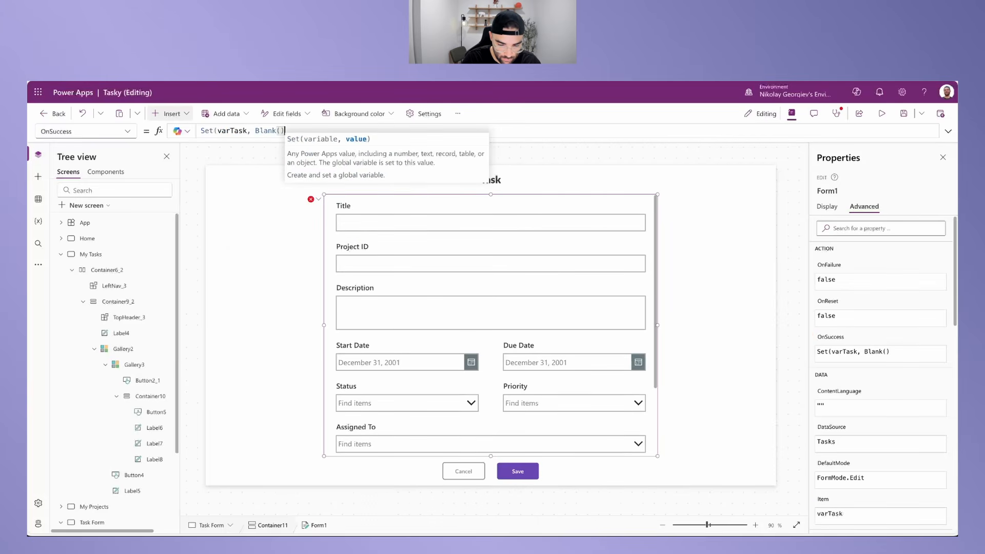
type("); Navigat")
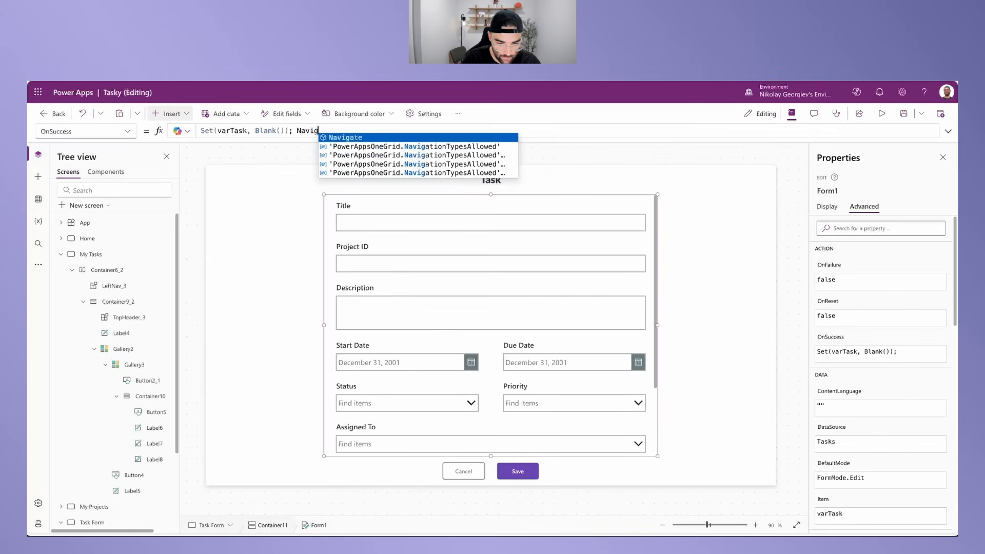
key("BackSpace")
key("BackSpace")
key("BackSpace")
key("BackSpace")
key("BackSpace")
key("BackSpace")
key("BackSpace")
type("Ba")
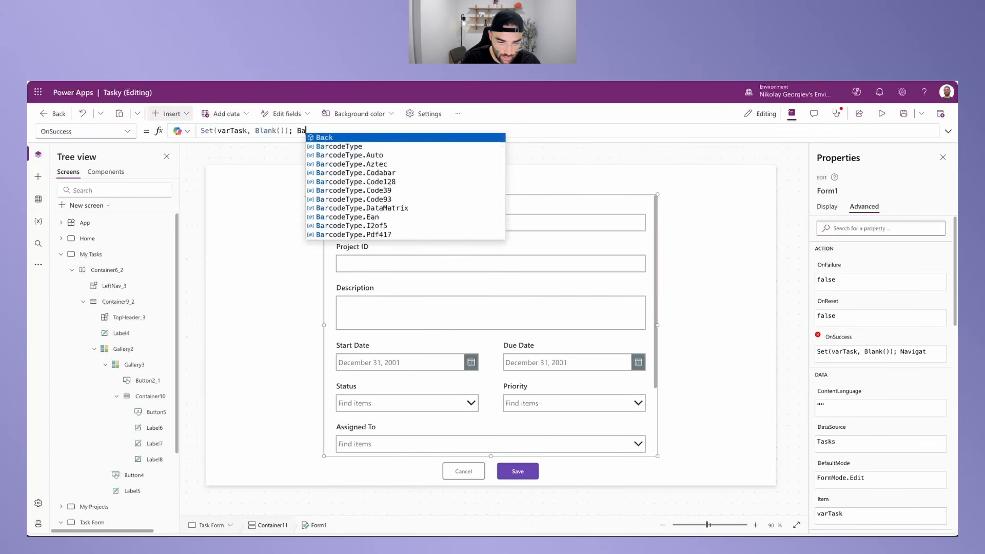
Step: Complete Back(); in Form1's OnSuccess formula and append Notify("Task saved", NotificationType.Success);
type("ck(); Notify")
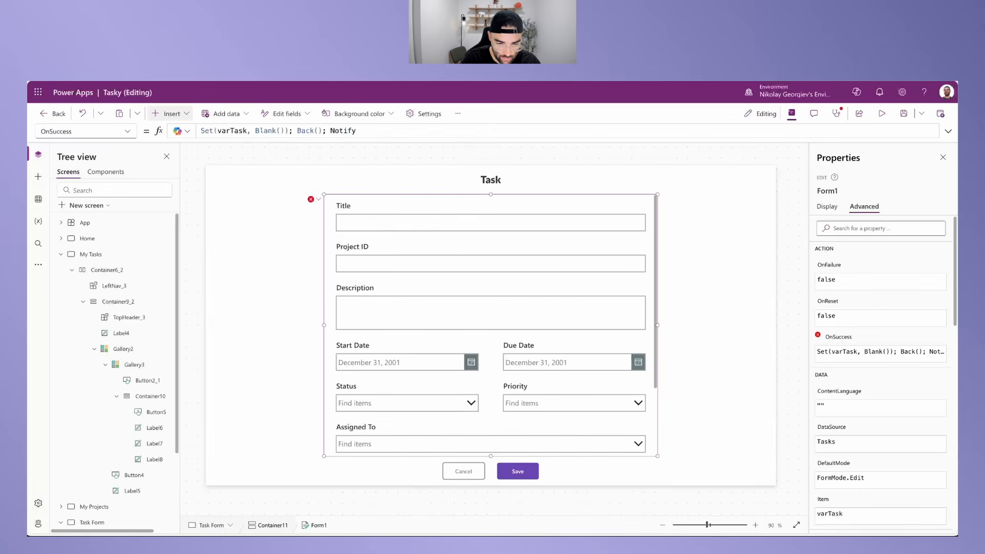
type("(")
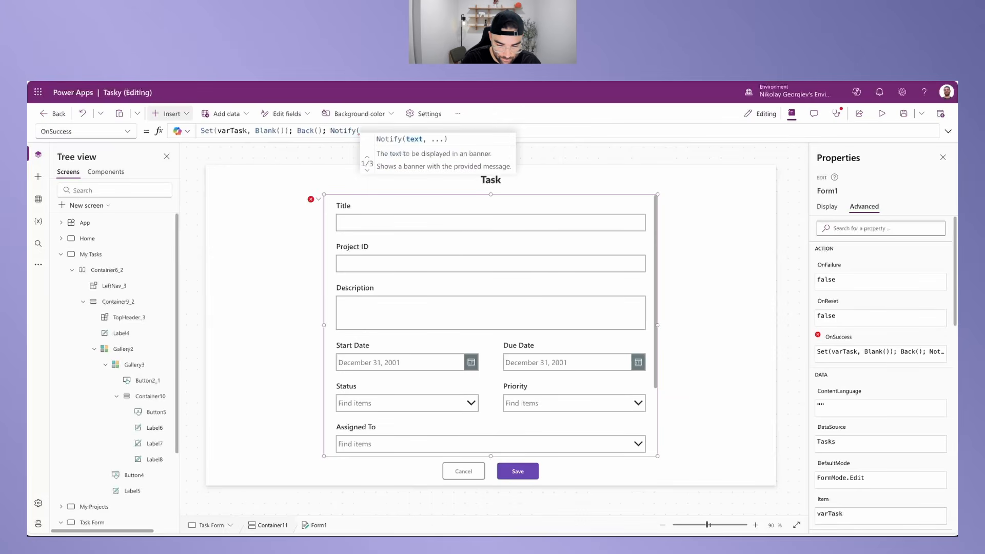
type("\"")
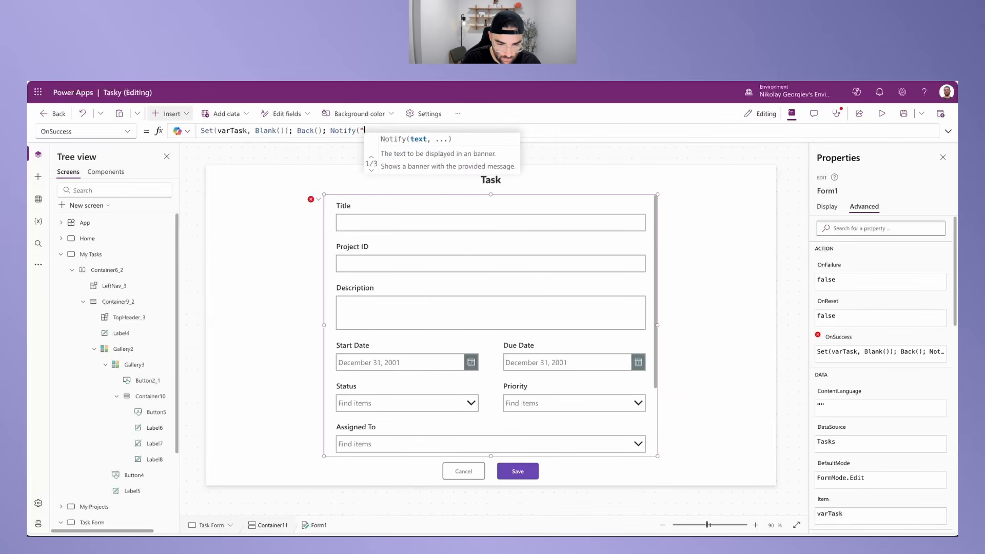
type("Task")
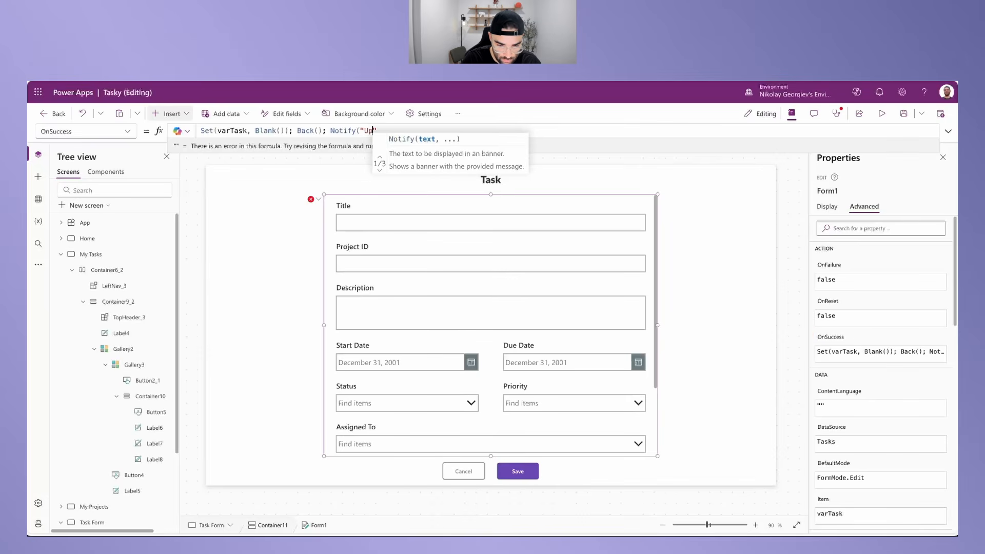
type(" saves\", ")
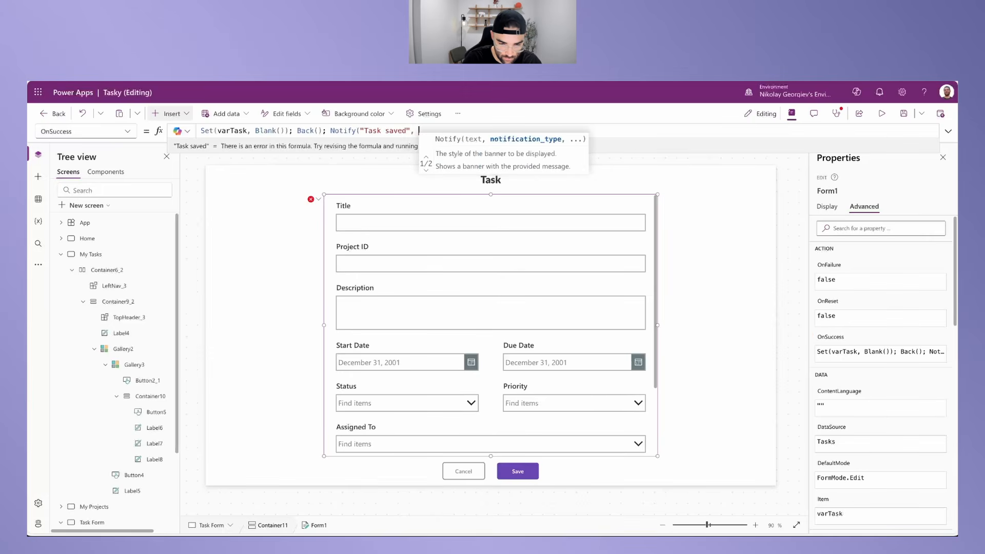
type("Success")
key("Tab")
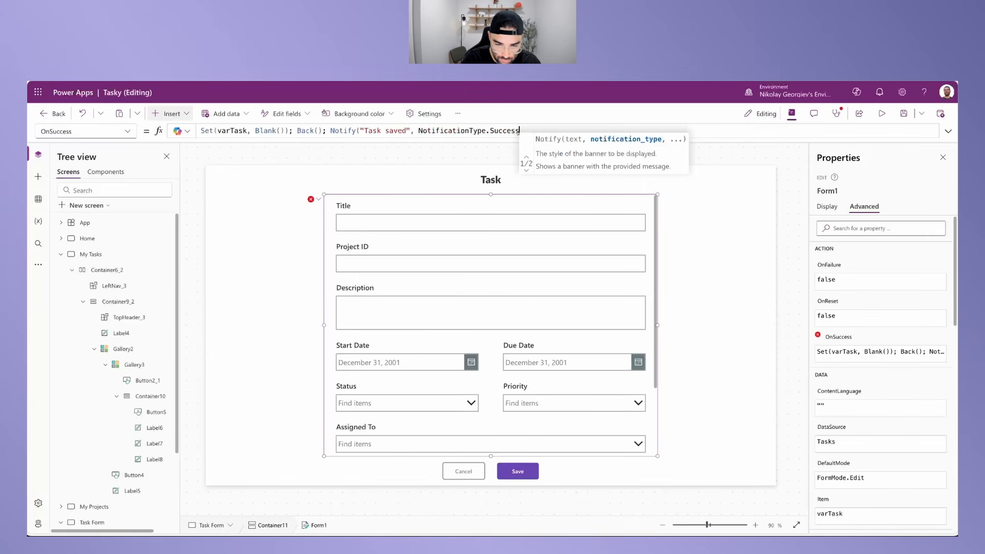
type(");")
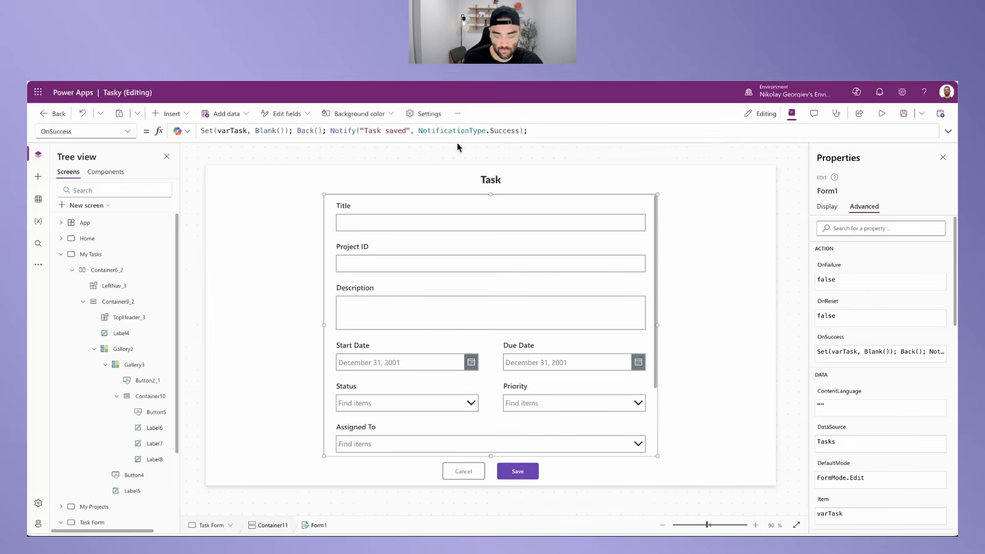
left_click(511, 155)
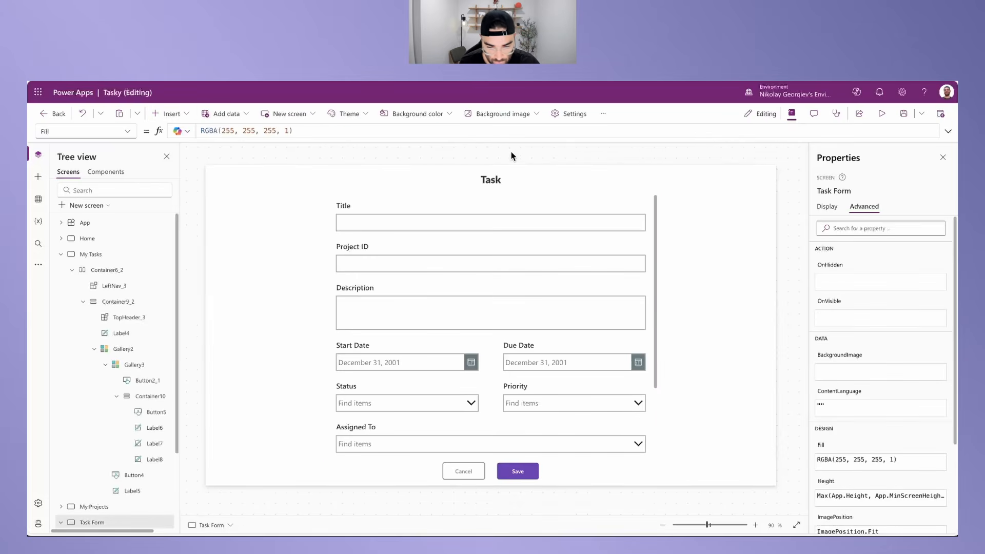
Step: Cancel the empty form, open the Subscribe! task from the In Progress column and look through its fields
left_click(465, 472, "alt")
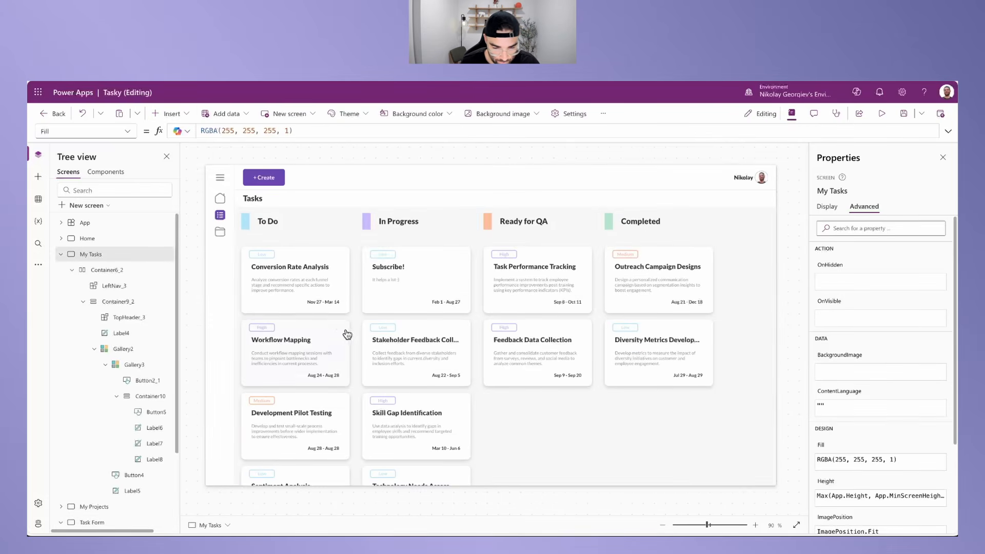
left_click(385, 284, "alt")
scroll(421, 354, "down", 3)
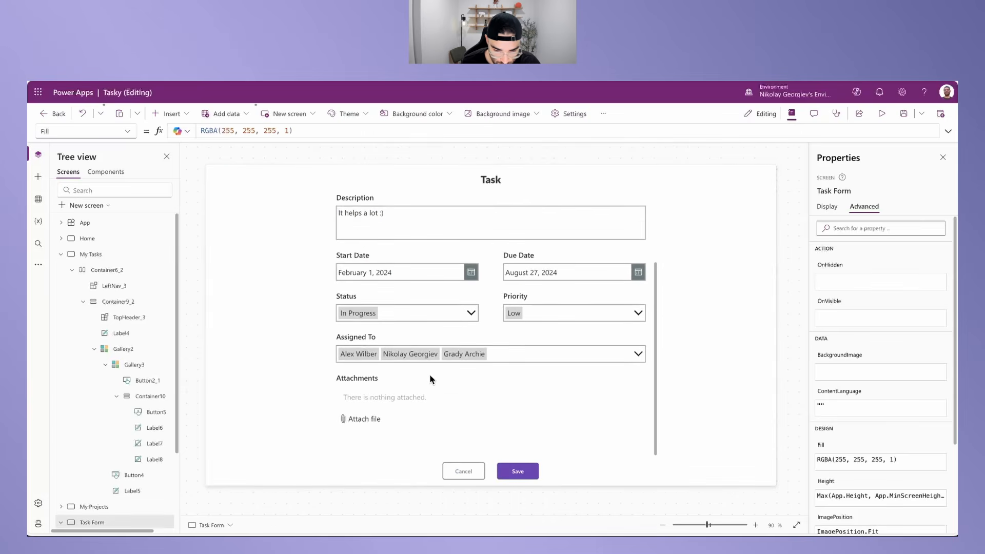
scroll(424, 415, "up", 1)
scroll(427, 398, "up", 3)
scroll(432, 382, "down", 4)
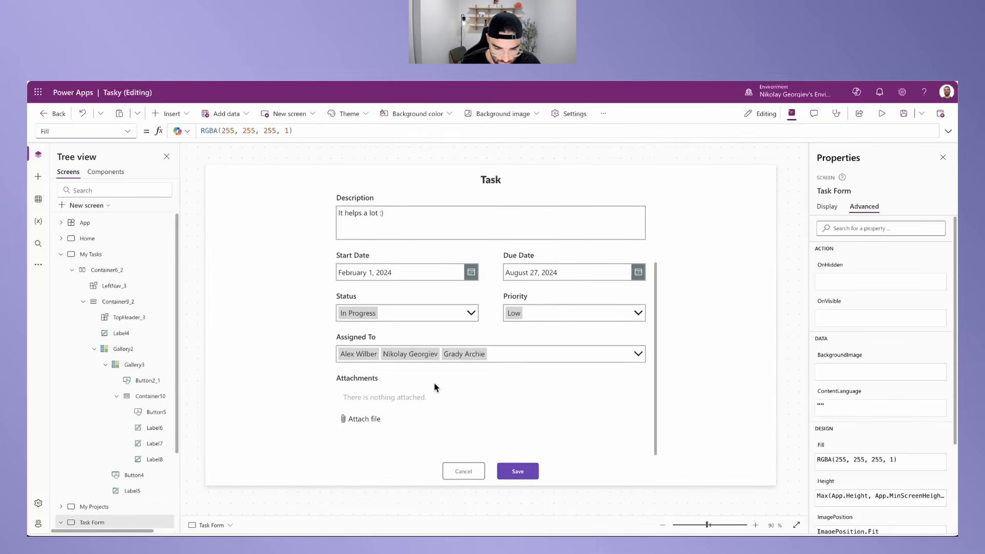
scroll(409, 422, "up", 3)
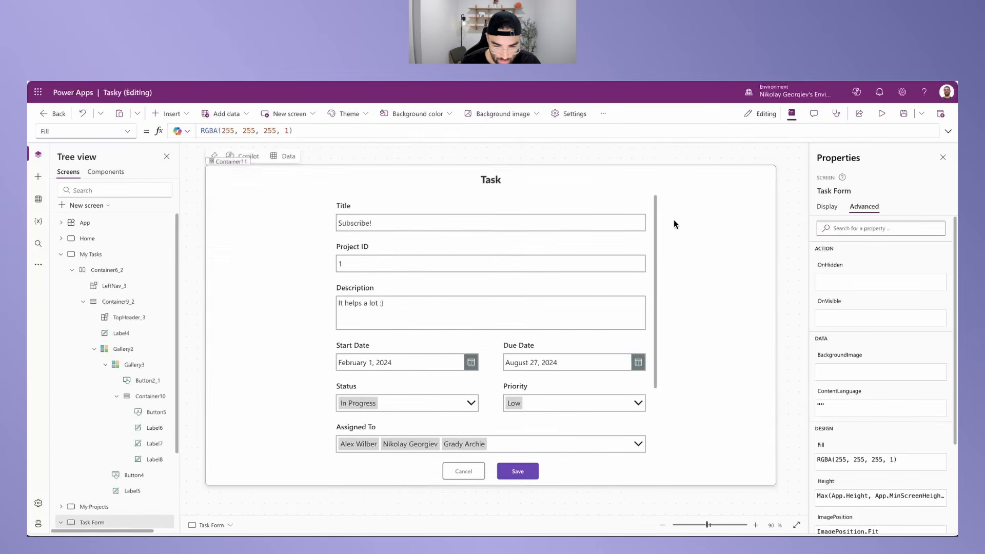
Step: Unlock the Title, Project ID and Description cards of the task form for property changes
left_click(399, 225)
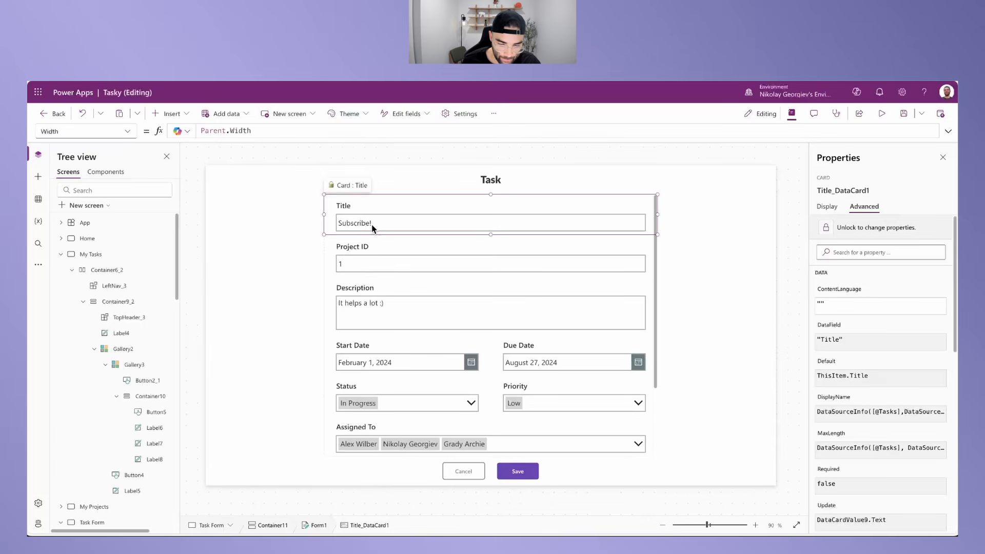
left_click(382, 224)
left_click(658, 226)
left_click(648, 220)
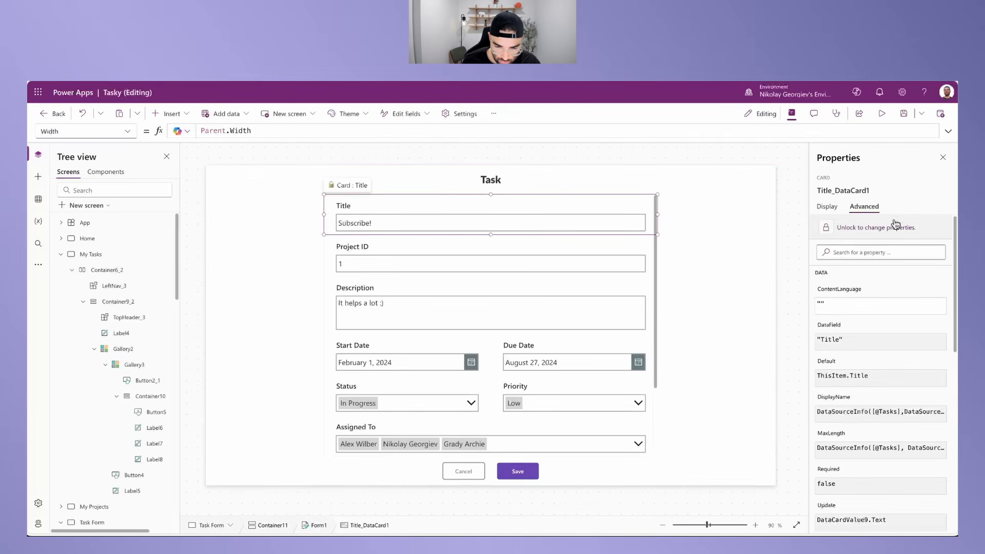
left_click(519, 245)
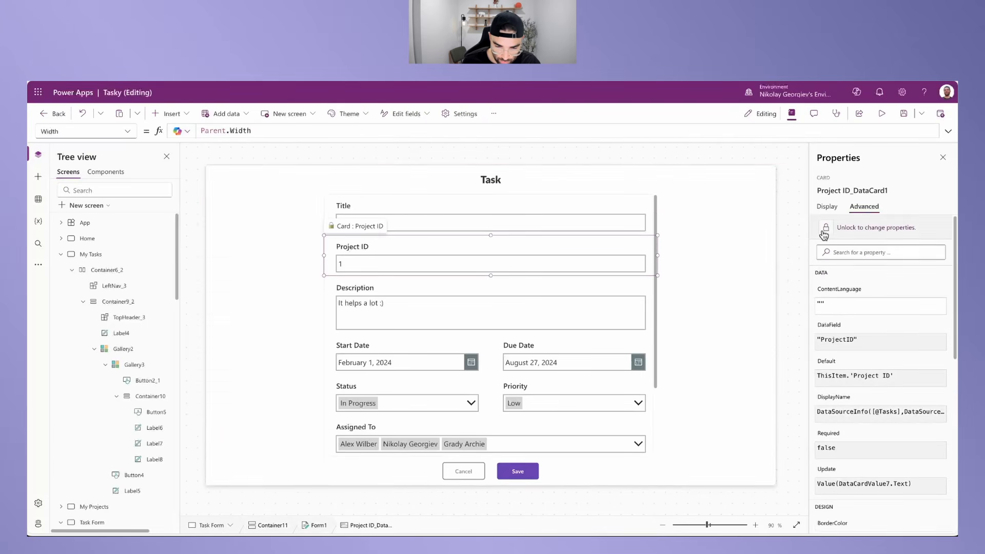
left_click(485, 281)
Step: Unlock the Start Date, Due Date, Status and Priority cards of the task form
left_click(431, 340)
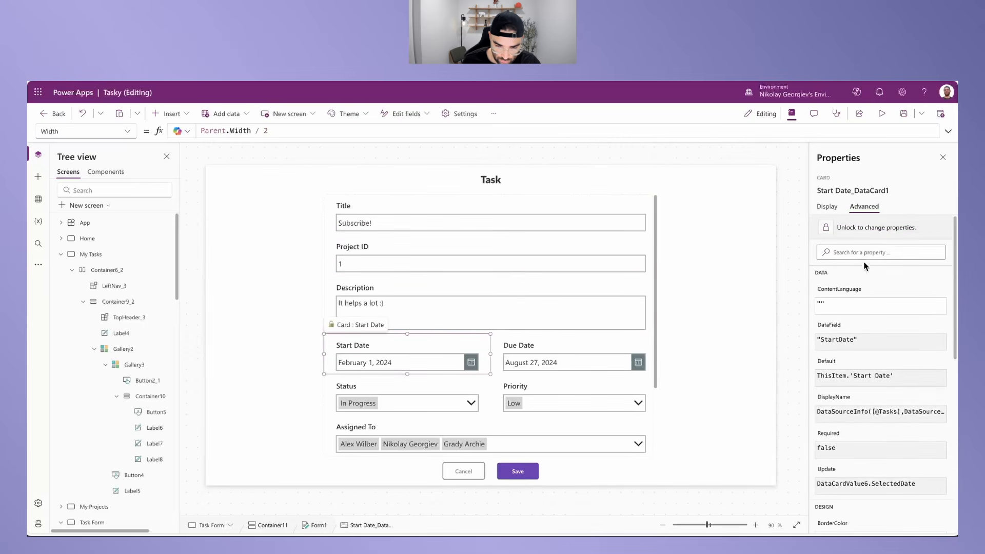
left_click(614, 344)
left_click(424, 408)
left_click(609, 385)
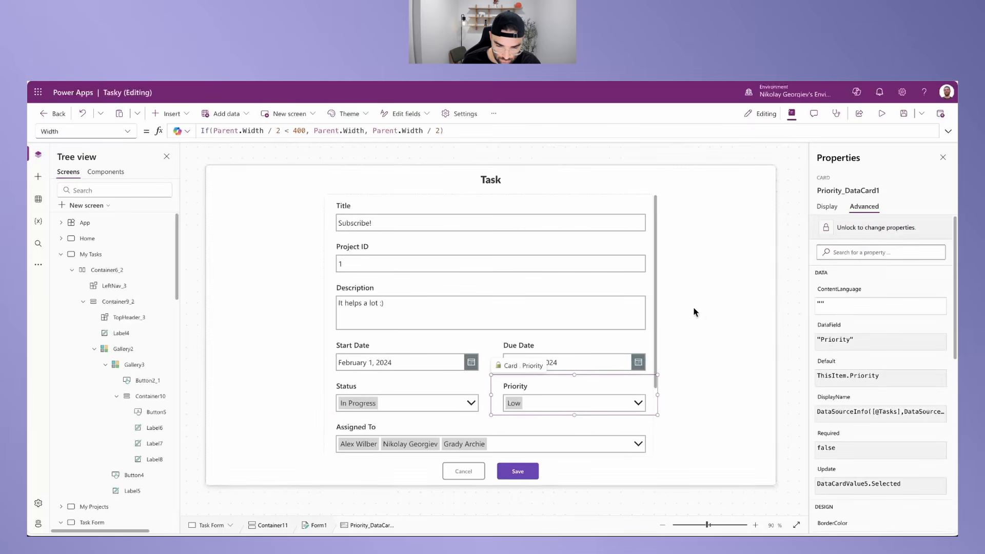
Step: Unlock the Assigned To and Attachments cards of the task form
left_click(442, 427)
scroll(438, 382, "down", 2)
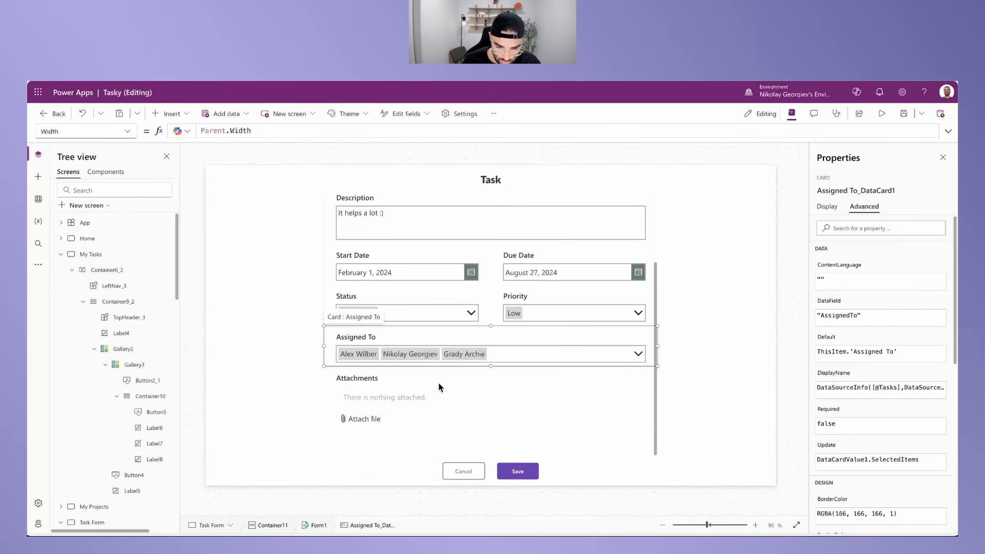
left_click(415, 392)
left_click(864, 236)
Step: Set the font weight of the Title card's text input to Semibold
scroll(493, 328, "up", 2)
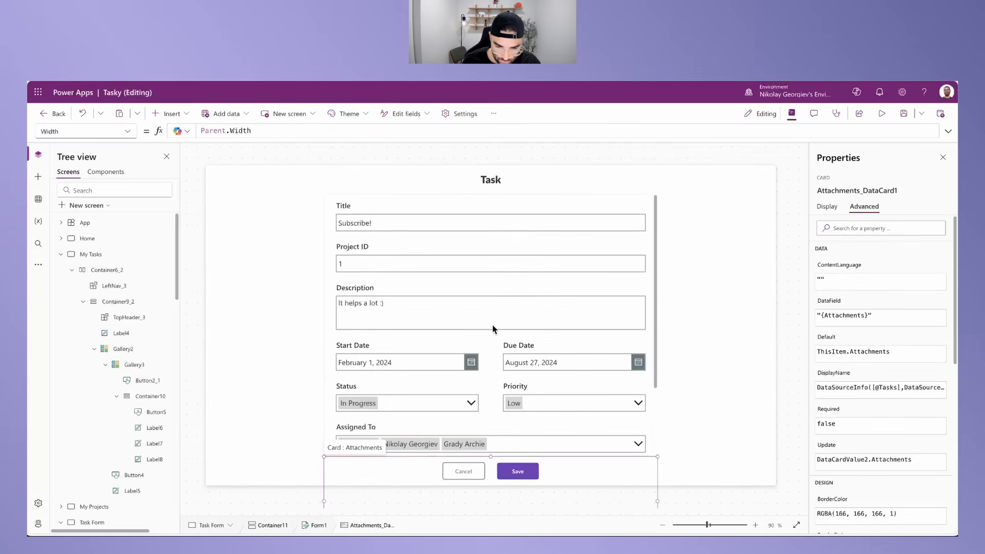
left_click(383, 221)
left_click(383, 225)
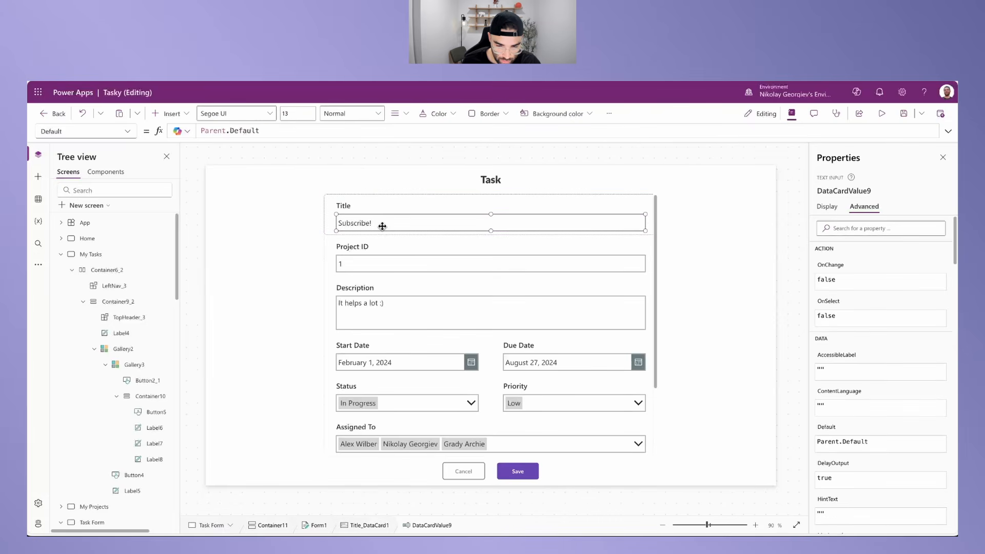
left_click(828, 207)
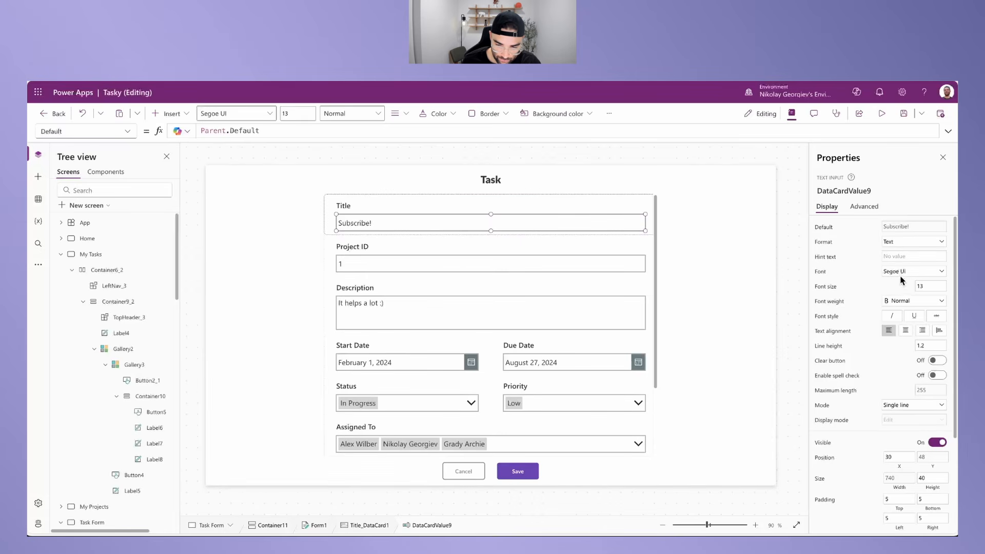
left_click(898, 301)
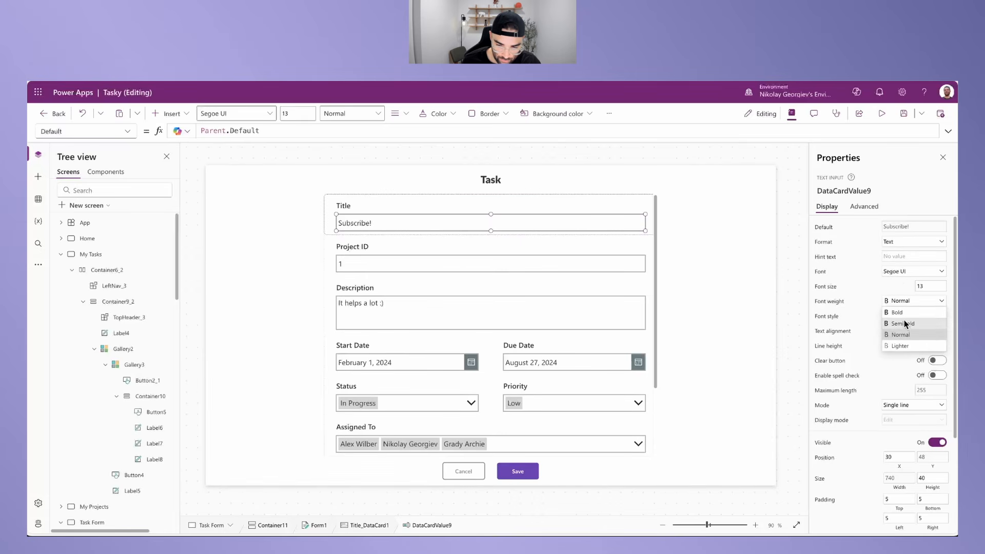
left_click(904, 323)
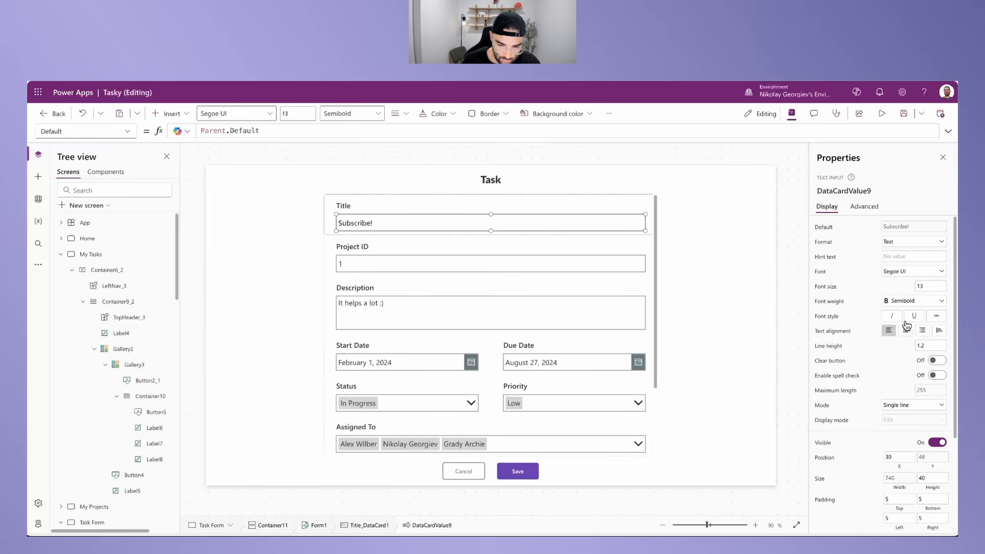
Step: Set the font size of the Title card's text input to 12
left_click(930, 286)
key("BackSpace")
type("2")
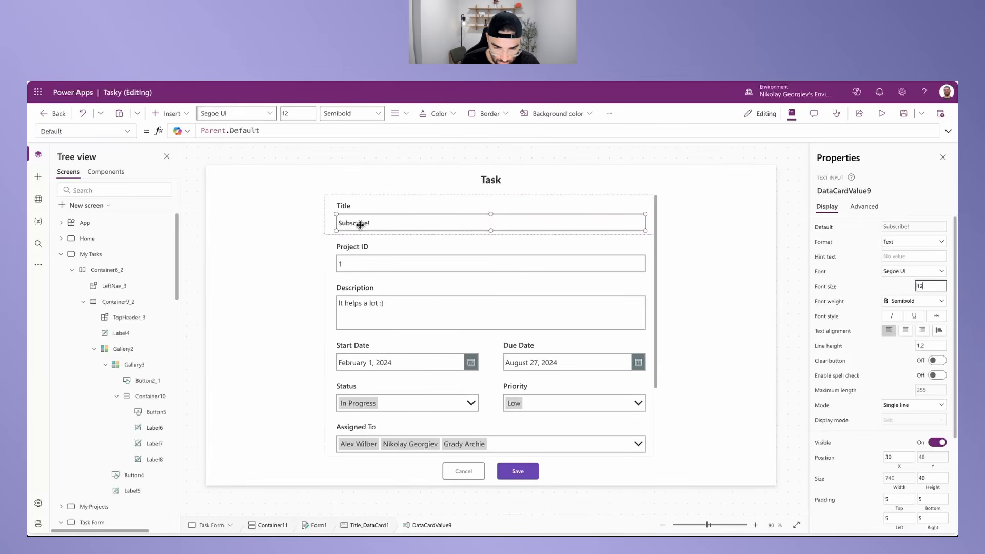
Step: Set the Title label's Color property to MyTheme.Gray and copy that formula
left_click(361, 210)
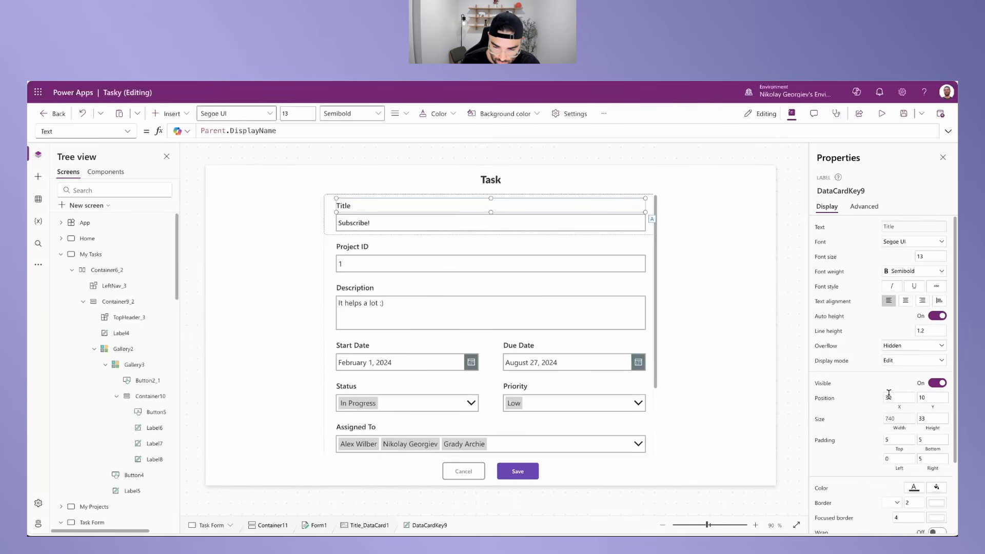
left_click(827, 494)
left_click_drag(281, 130, 171, 123)
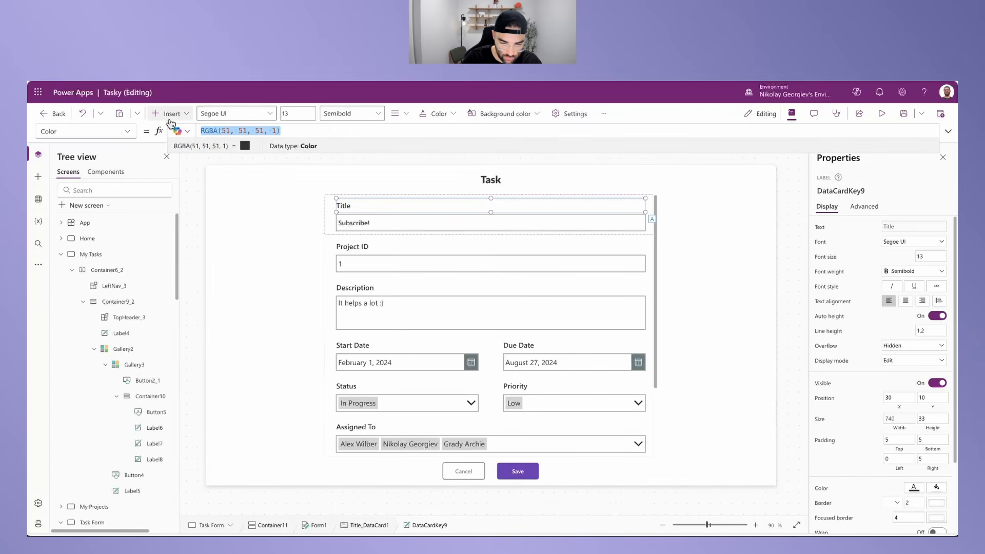
type("MyTheme.")
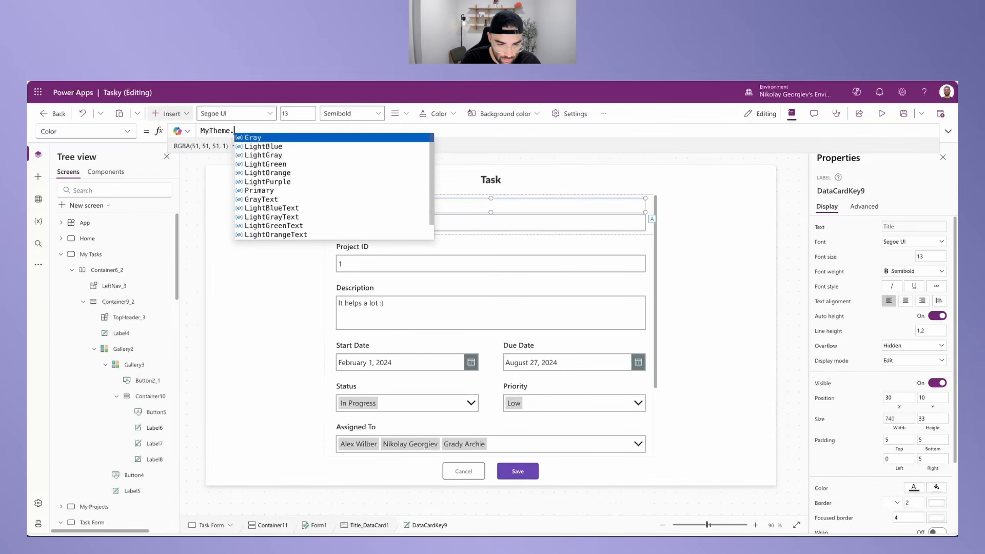
type("dray")
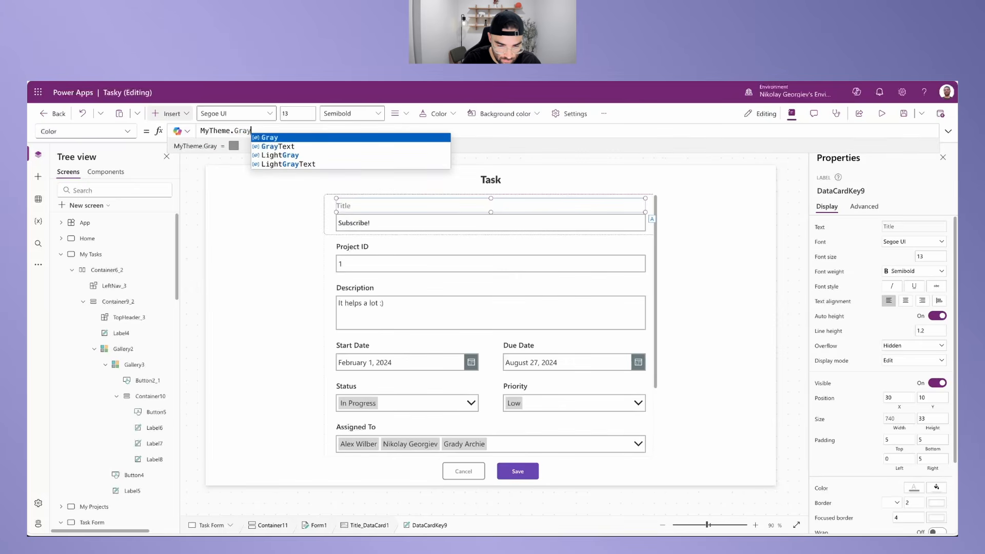
left_click_drag(253, 131, 163, 125)
key("ctrl+c")
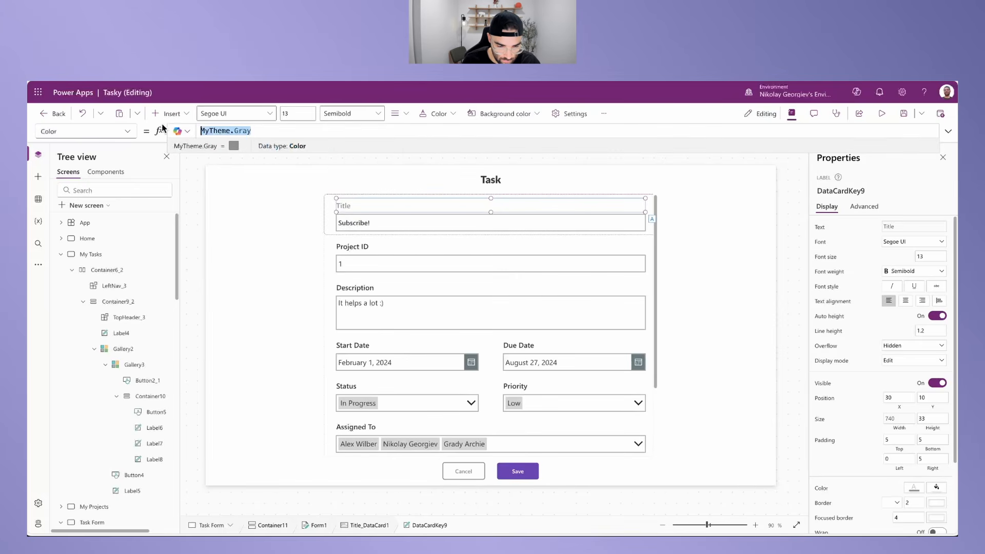
Step: Apply the MyTheme.Gray color formula to the Project ID and Description labels
left_click(361, 246)
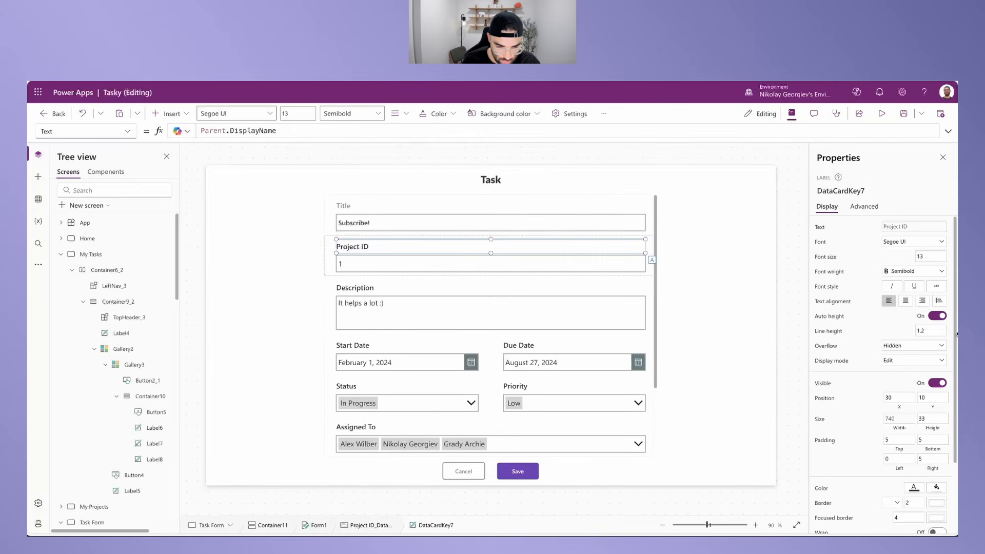
left_click(826, 490)
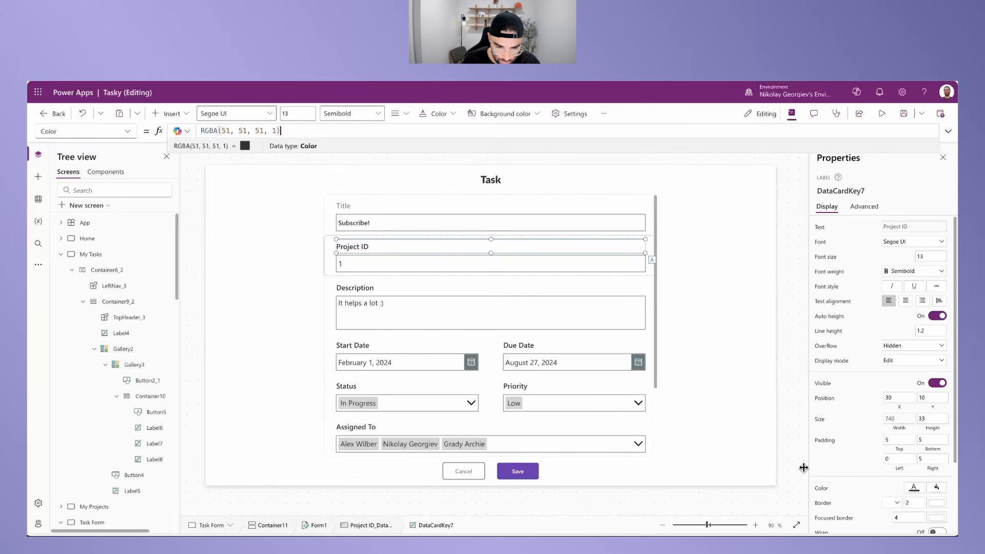
key("ctrl+a")
key("ctrl+v")
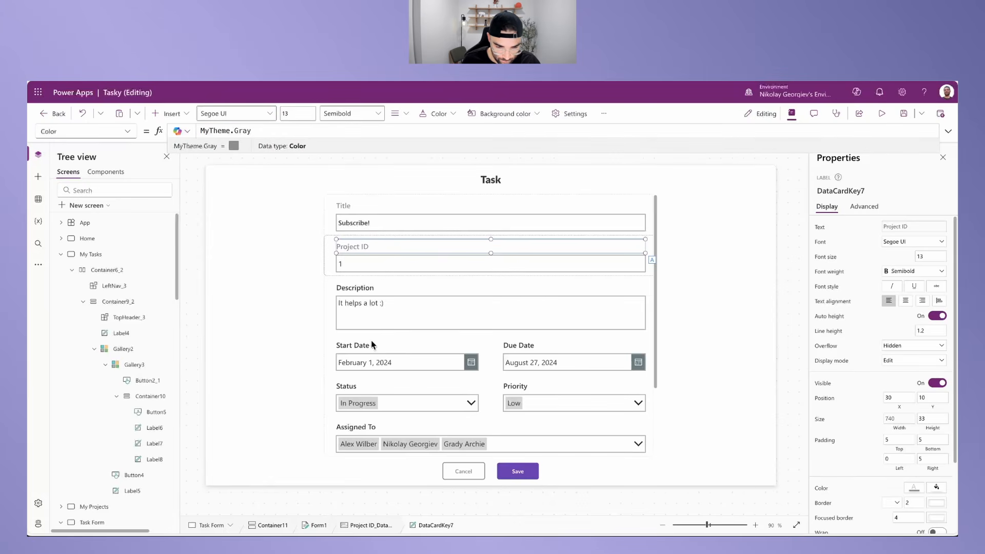
left_click(355, 290)
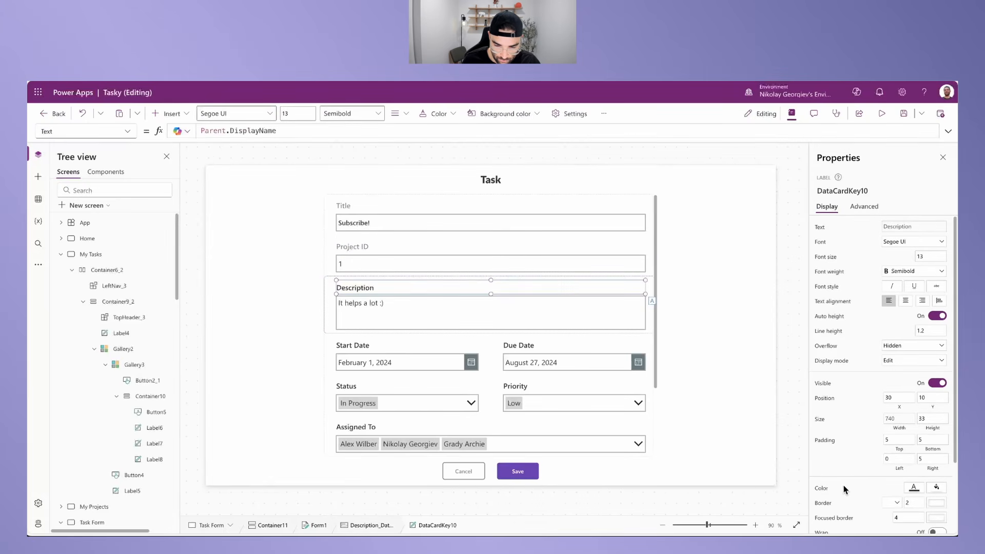
left_click(822, 490)
key("ctrl+a")
key("ctrl+v")
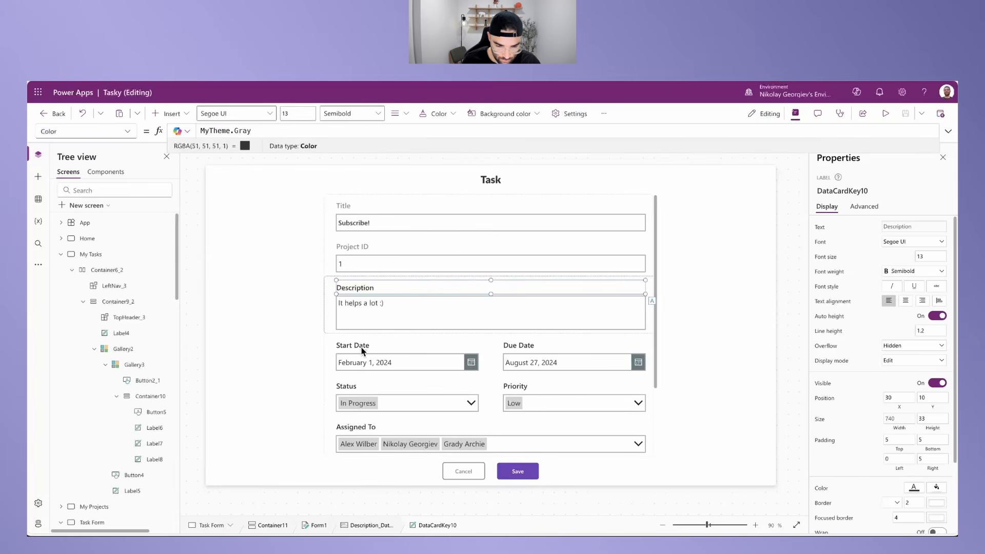
Step: Apply the MyTheme.Gray color formula to the Start Date and Due Date labels
left_click(361, 347)
left_click(823, 489)
key("ctrl+a")
key("ctrl+v")
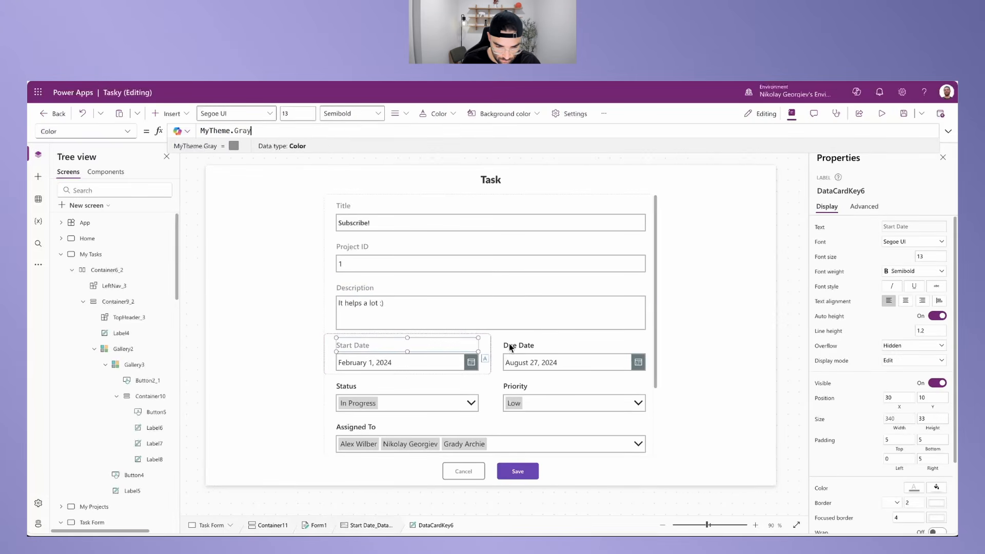
left_click(510, 346)
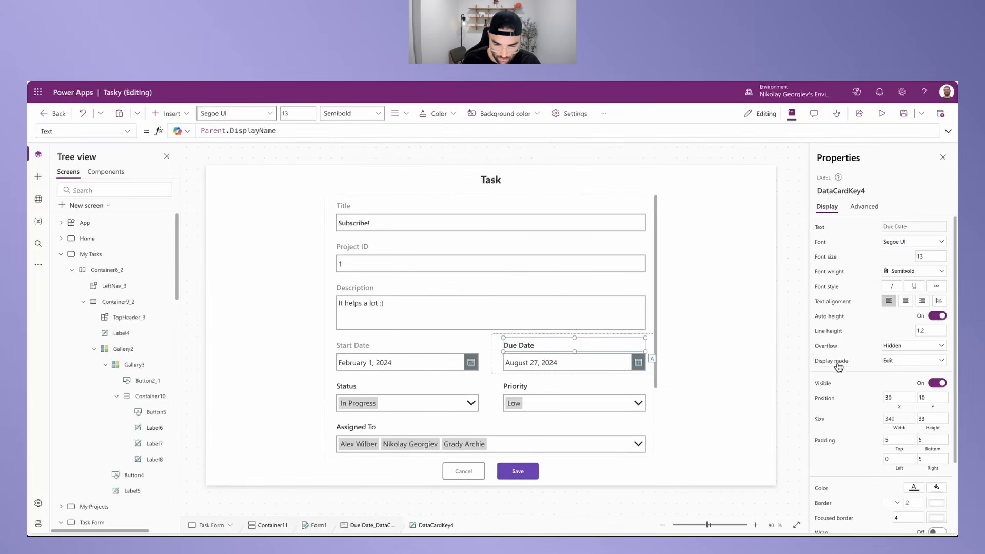
left_click(823, 488)
key("ctrl+a")
key("ctrl+v")
Step: Apply the MyTheme.Gray color formula to the Status and Priority labels
left_click(377, 387)
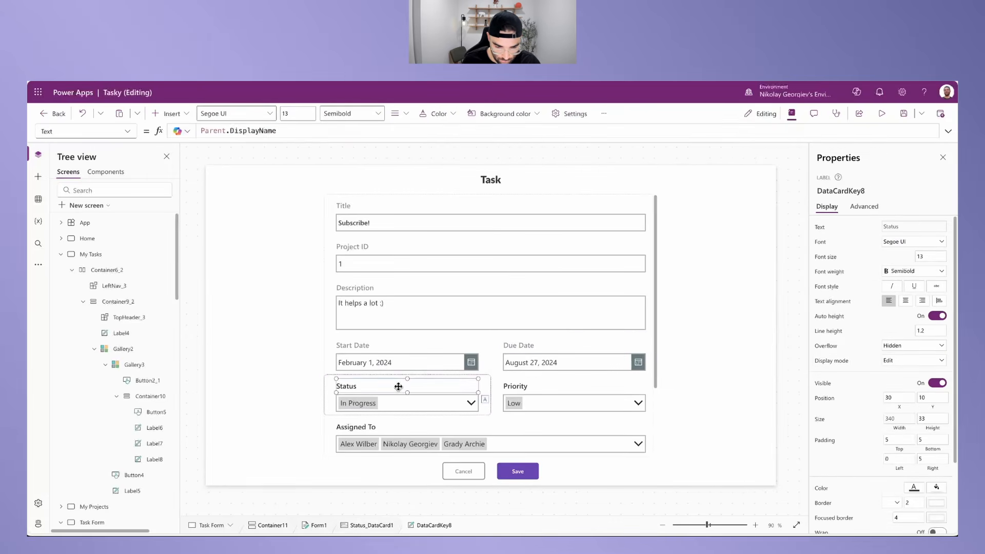
left_click(821, 489)
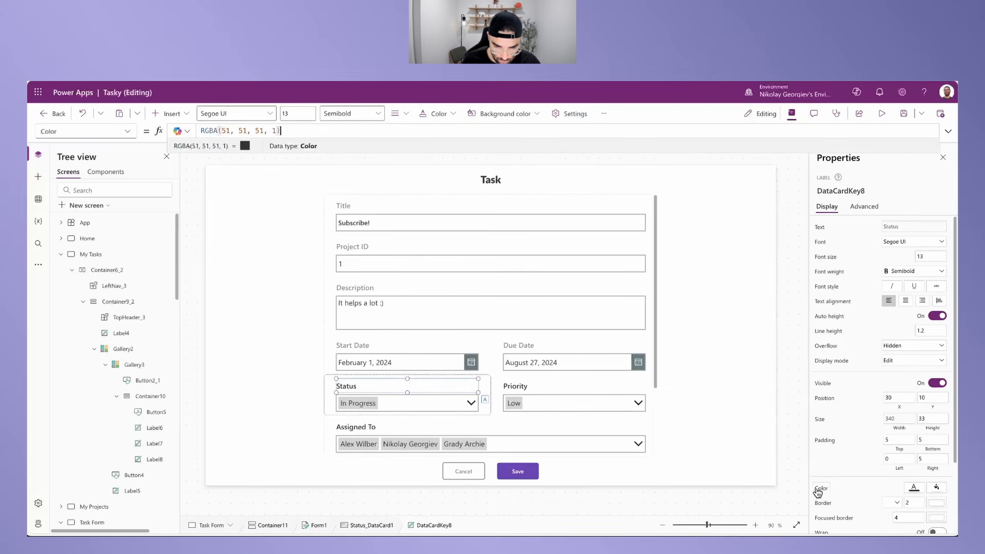
key("ctrl+a")
key("ctrl+v")
left_click(520, 387)
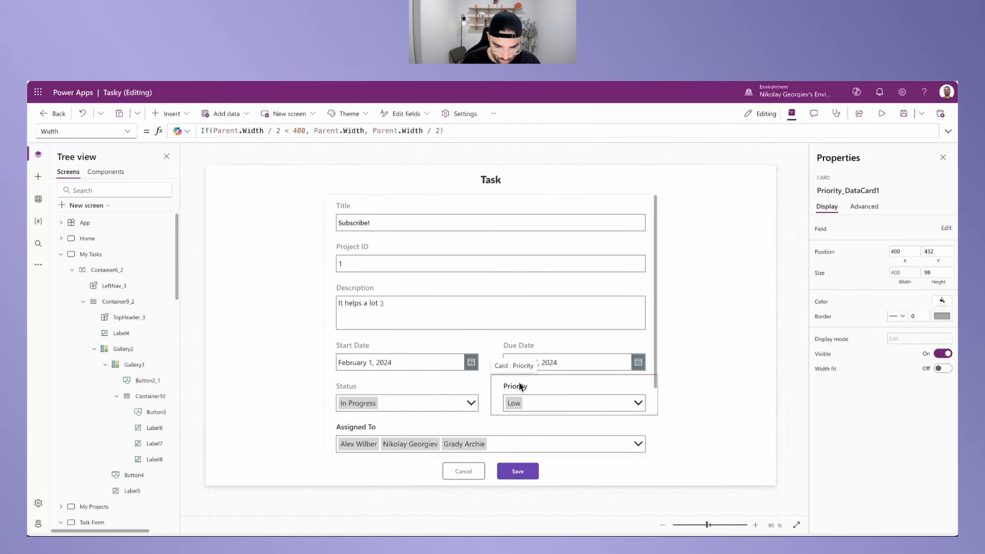
left_click(821, 489)
key("ctrl+a")
key("ctrl+v")
Step: Apply the MyTheme.Gray color formula to the Assigned To and Attachments labels
scroll(420, 392, "down", 1)
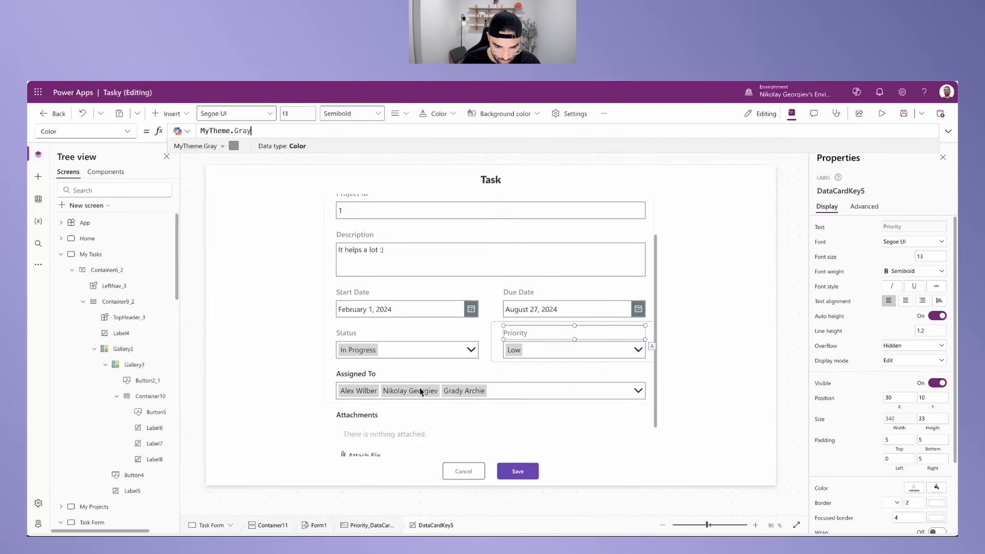
left_click(368, 373)
left_click(822, 489)
key("ctrl+a")
key("ctrl+v")
scroll(391, 392, "down", 1)
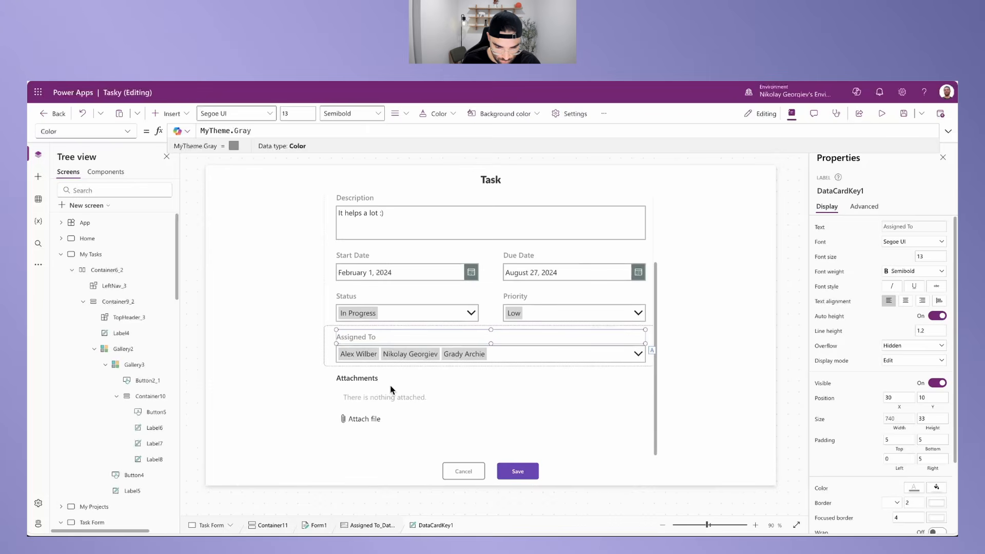
left_click(362, 379)
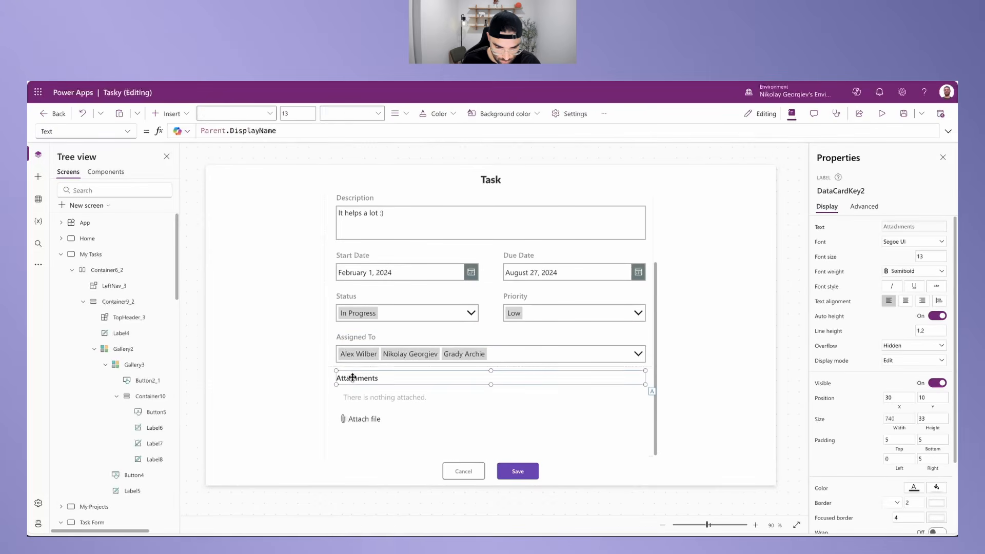
left_click(823, 490)
key("ctrl+a")
key("ctrl+v")
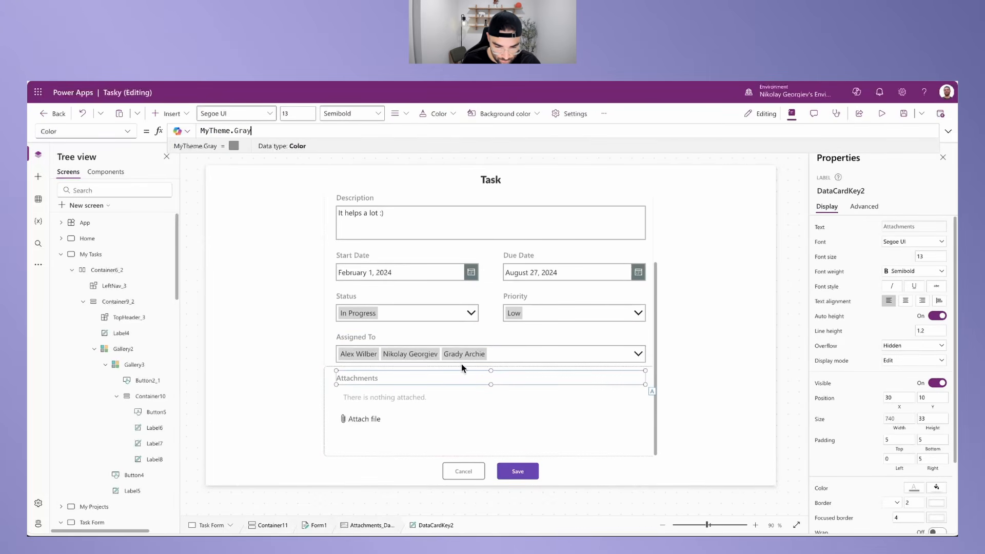
Step: Set the font weight of the Project ID and Description text inputs to Semibold
scroll(464, 359, "up", 2)
left_click(387, 227)
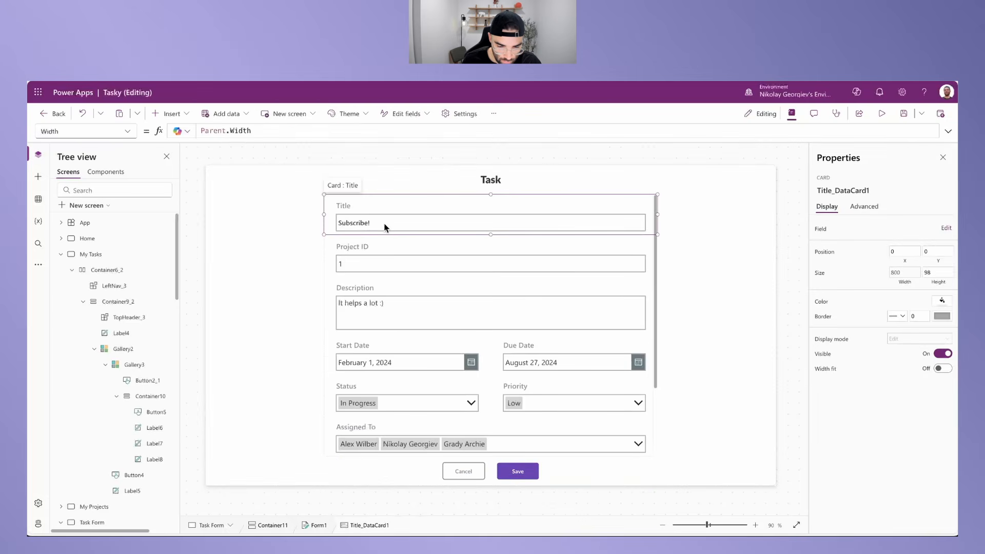
left_click(358, 264)
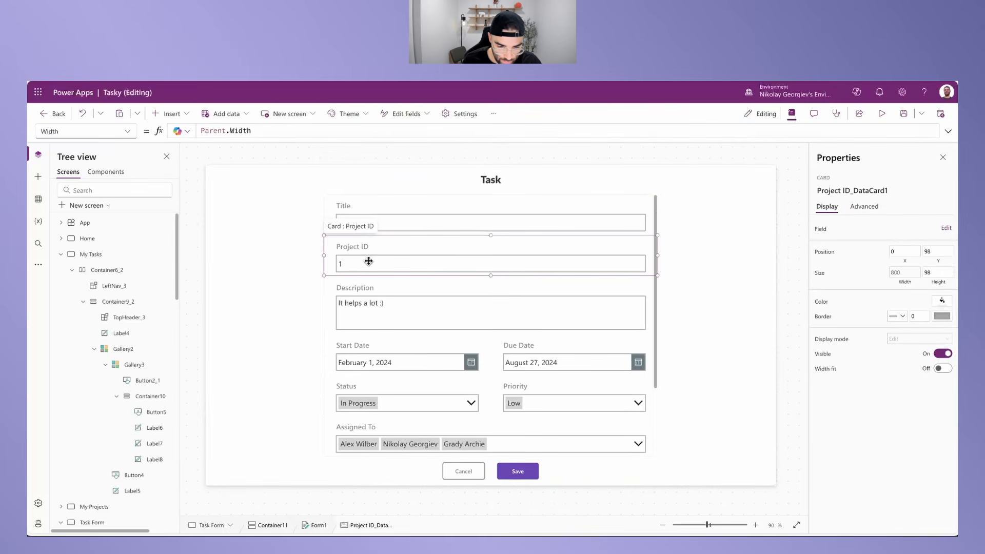
left_click(367, 262)
left_click(901, 302)
left_click(903, 324)
left_click(435, 324)
left_click(433, 323)
left_click(901, 302)
left_click(903, 322)
Step: Set the font weight of the Start Date card's date picker to Semibold
left_click(379, 368)
left_click(379, 367)
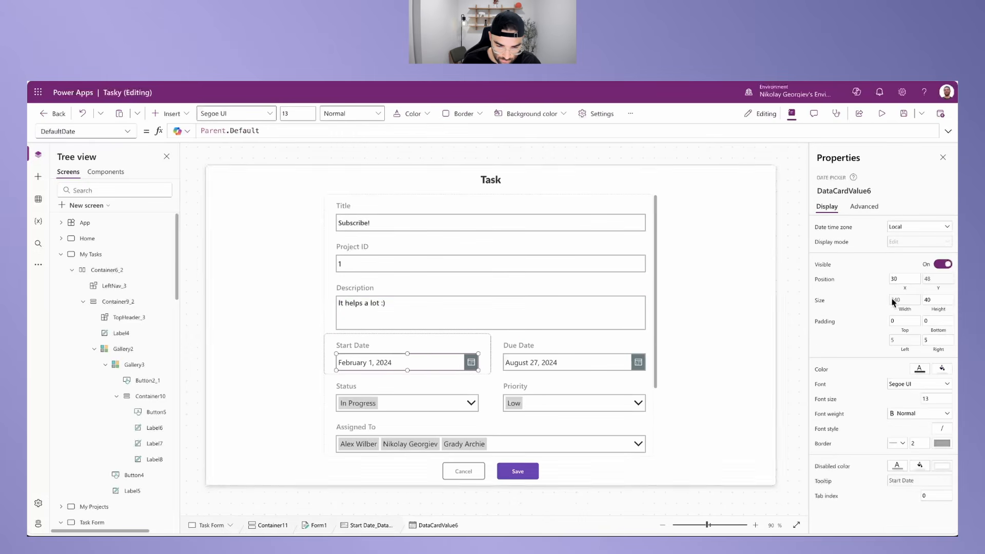
left_click(916, 414)
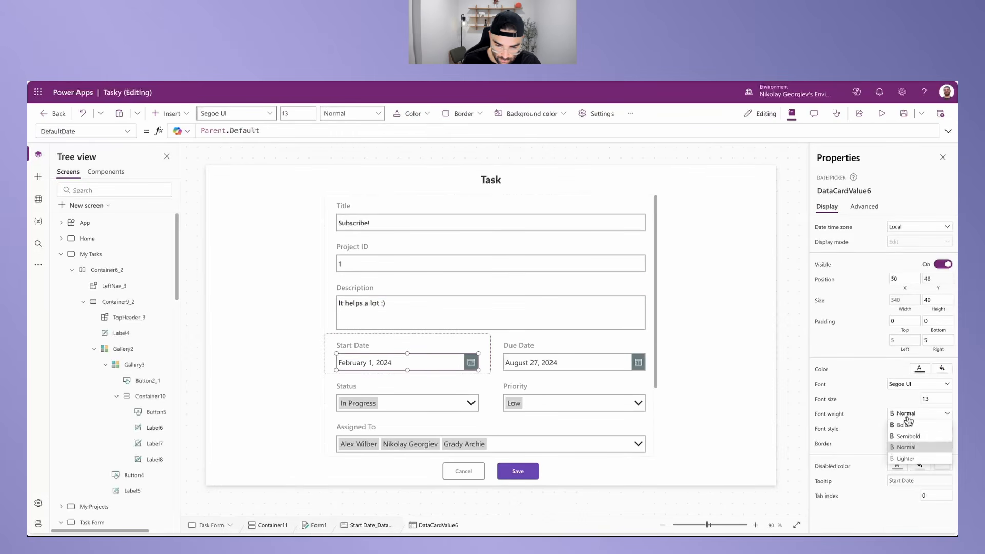
left_click(909, 434)
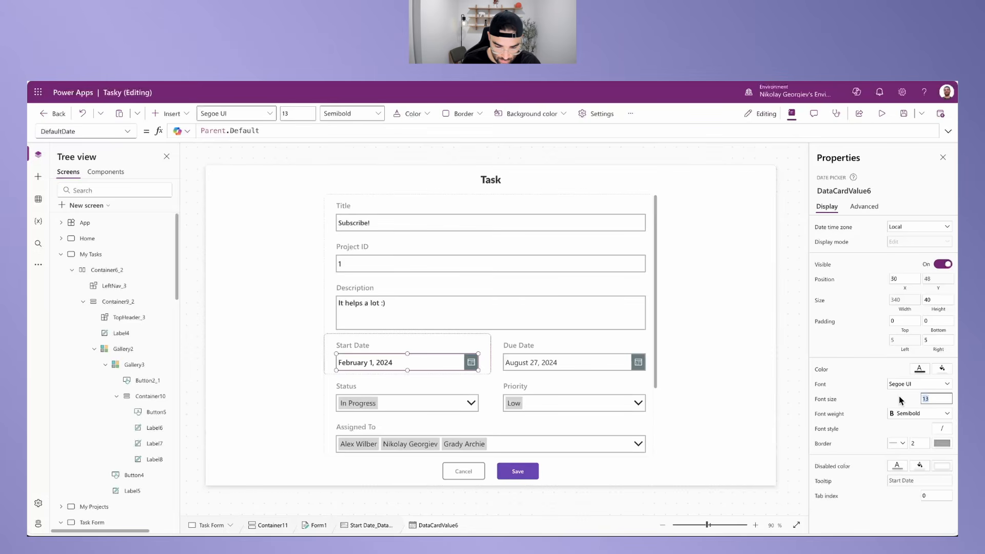
Step: Set the font size of the Description card's text input to 12
left_click(445, 331)
left_click(402, 319)
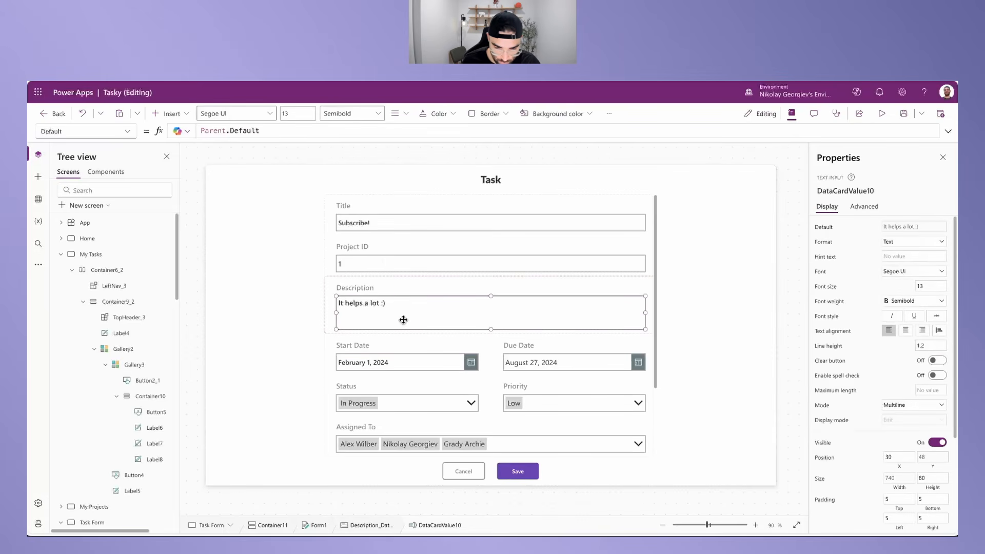
double_click(930, 287)
type("2")
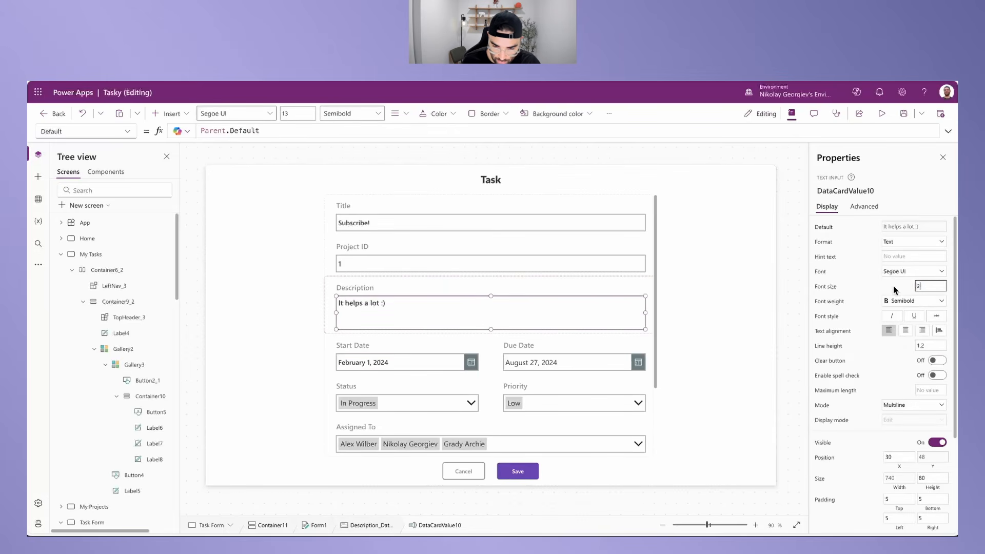
key("BackSpace")
key("BackSpace")
type("12")
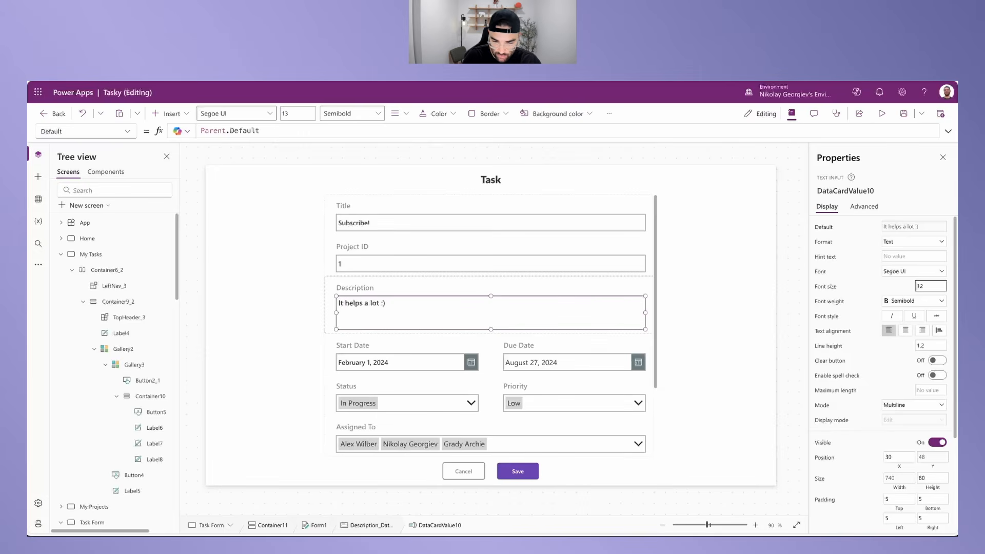
Step: Set the font size of the Project ID card's text input to 12
left_click(382, 268)
left_click(405, 264)
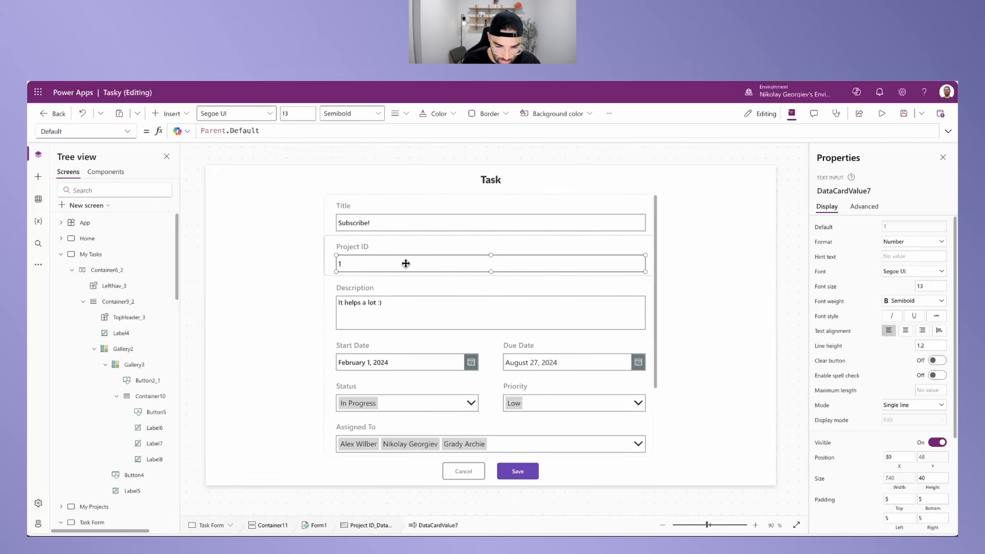
left_click(928, 284)
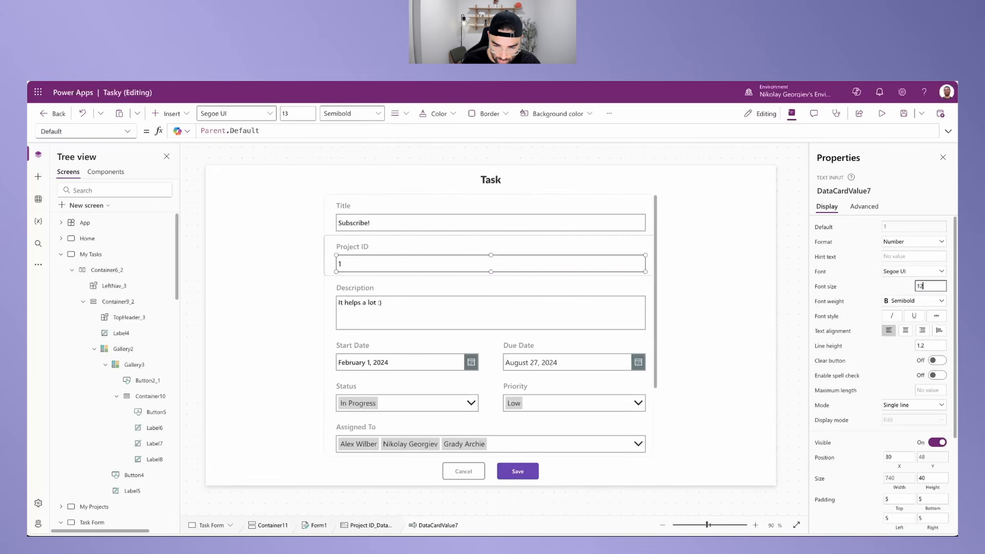
type("12")
key("Return")
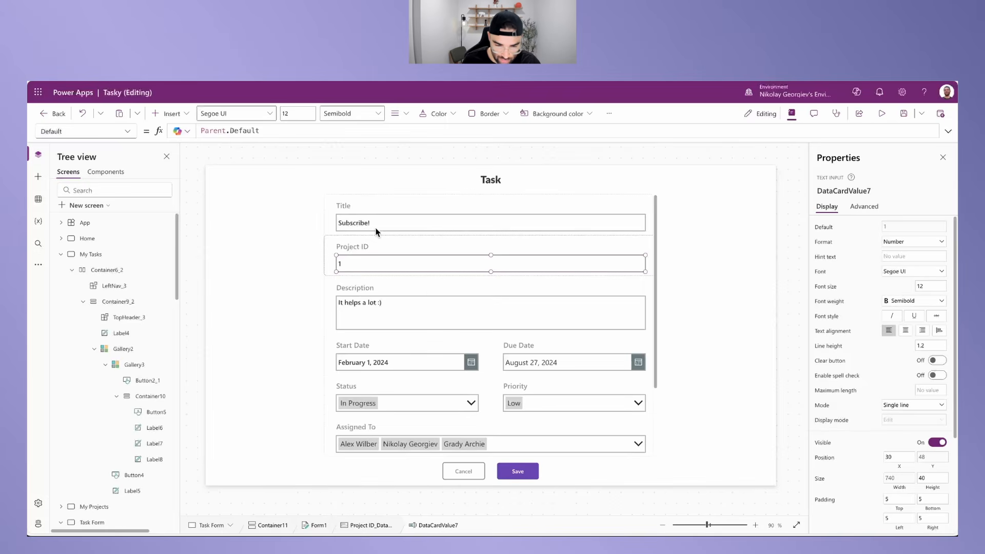
Step: Set the Due Date card's date picker to font size 12 and font weight Semibold
left_click(552, 359)
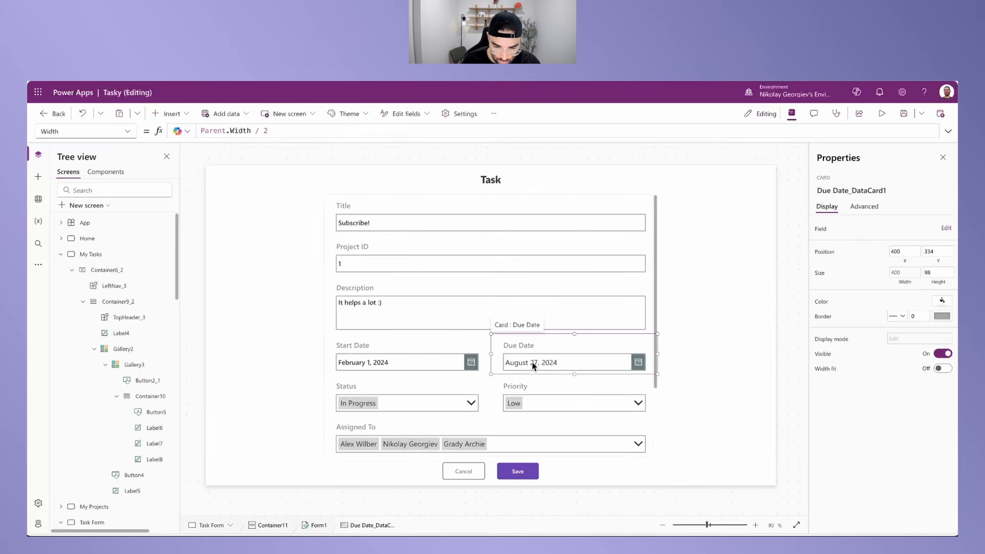
left_click(924, 398)
type("12")
key("Return")
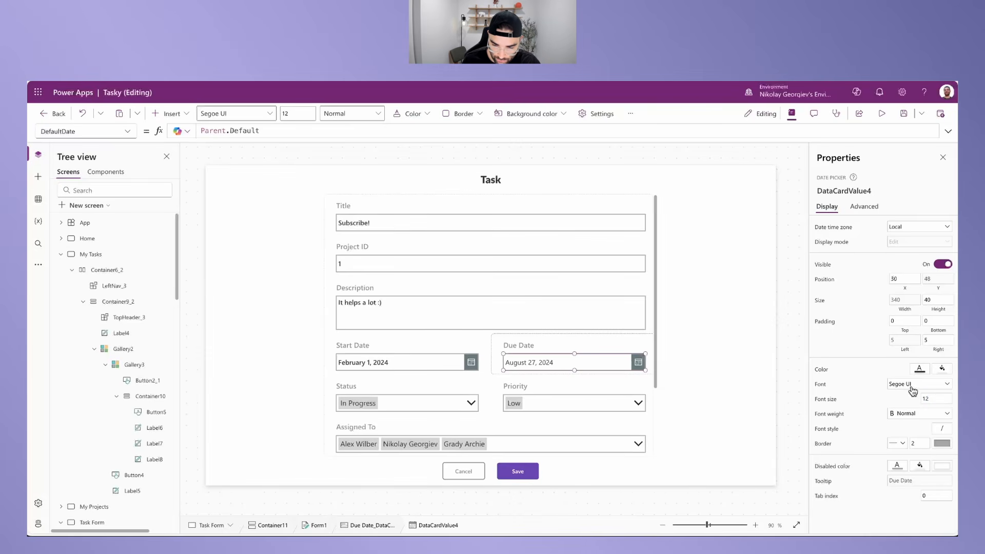
left_click(917, 414)
left_click(913, 436)
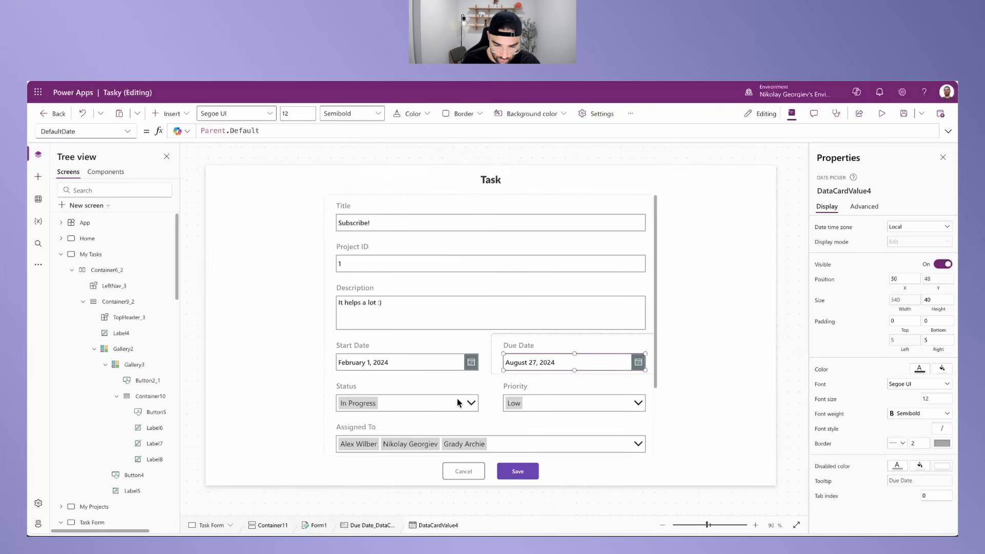
Step: Set the Status card's combo box to font size 12 and font weight Semibold
left_click(433, 406)
left_click(433, 405)
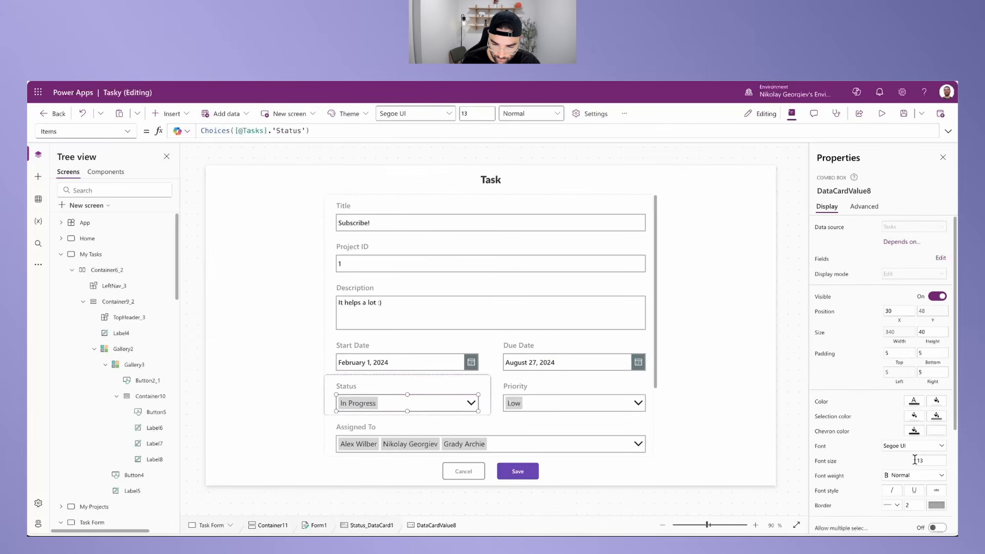
type("12")
left_click(914, 475)
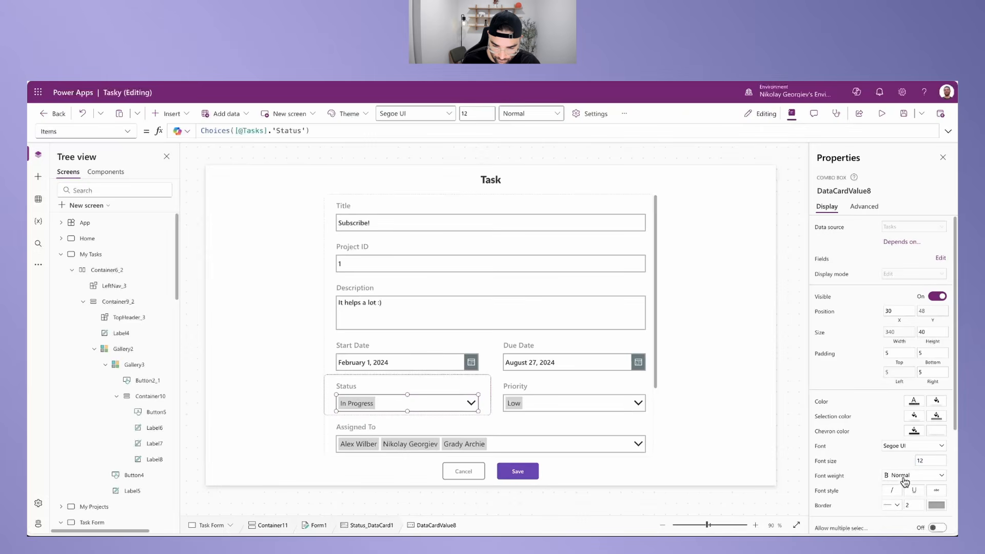
left_click(901, 494)
Step: Set the font weight of the Priority card's combo box to Semibold
left_click(557, 401)
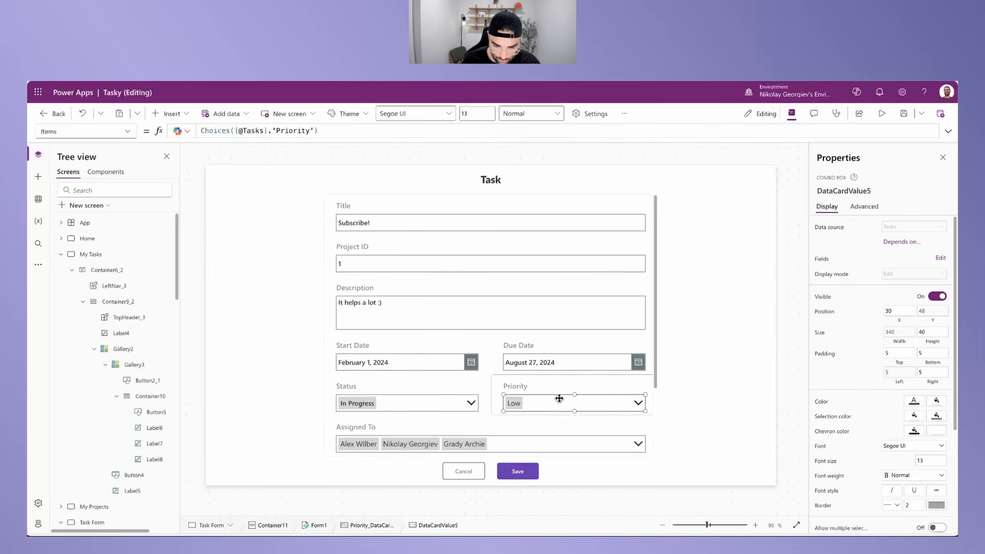
left_click(907, 476)
left_click(903, 494)
Step: Set the Assigned To card's combo box to font weight Semibold and font size 12
left_click(399, 436)
left_click(608, 447)
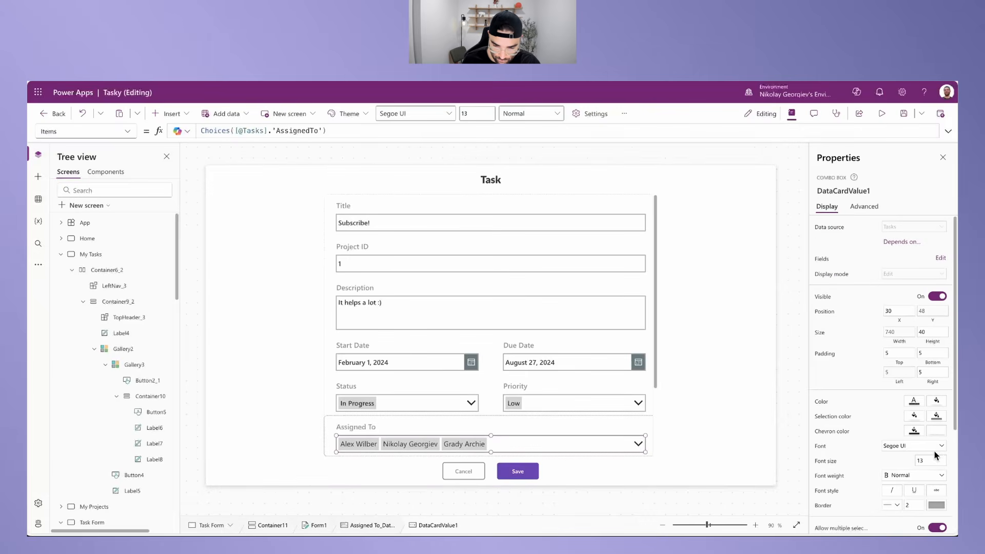
left_click(912, 475)
left_click(906, 491)
left_click(919, 476)
left_click(903, 499)
left_click_drag(931, 461, 902, 461)
type("12")
key("Return")
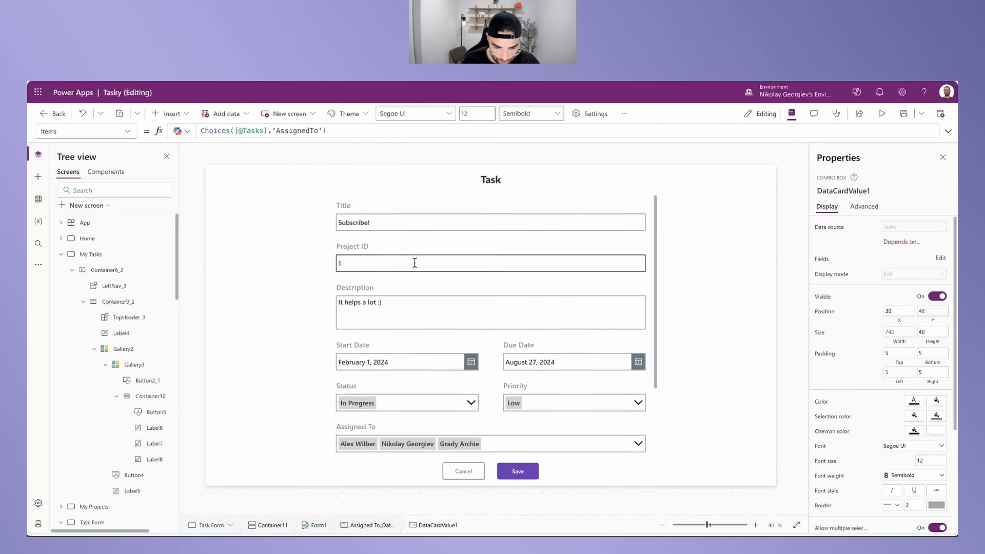
Step: Set the Attachments card's attachment control to font size 12 and font weight Semibold
scroll(421, 277, "down", 3)
left_click(374, 419)
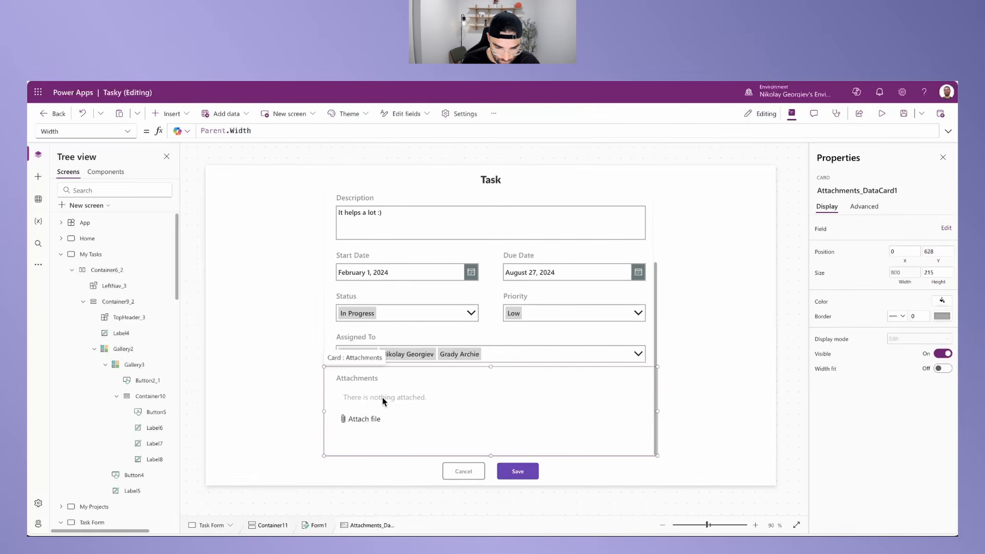
double_click(928, 431)
type("12")
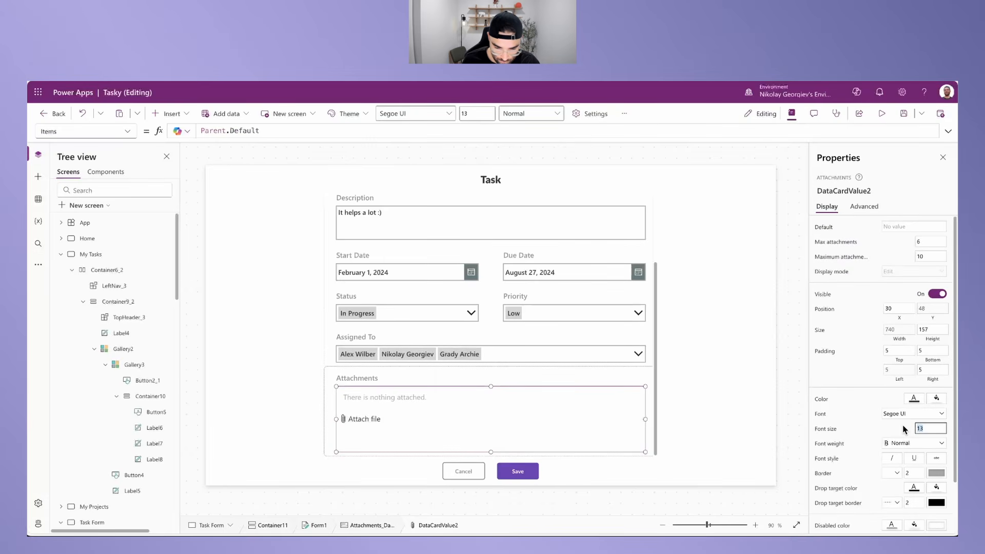
left_click(918, 443)
left_click(914, 466)
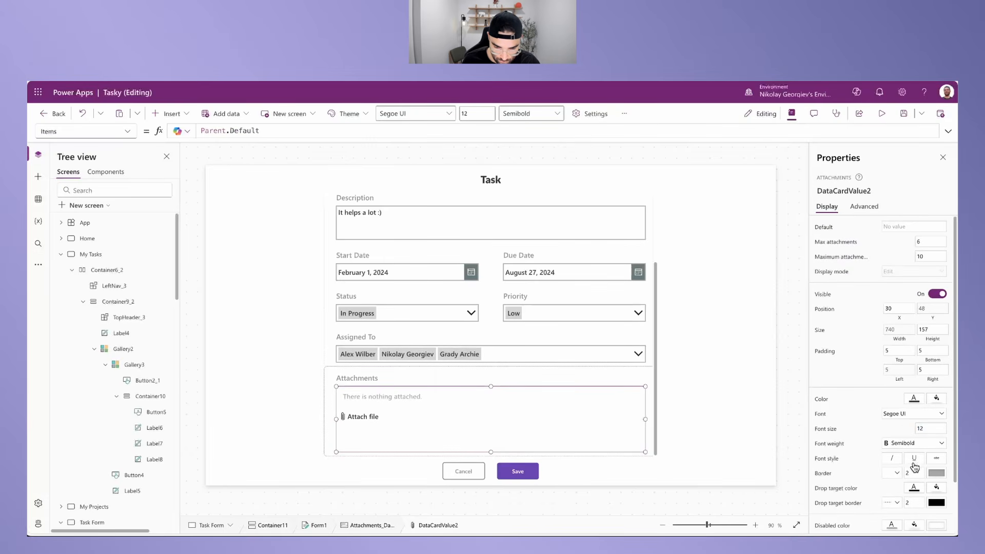
Step: Preview the whole Task form in the phone layout, cancel out to the task list, and return to editing
key("F5")
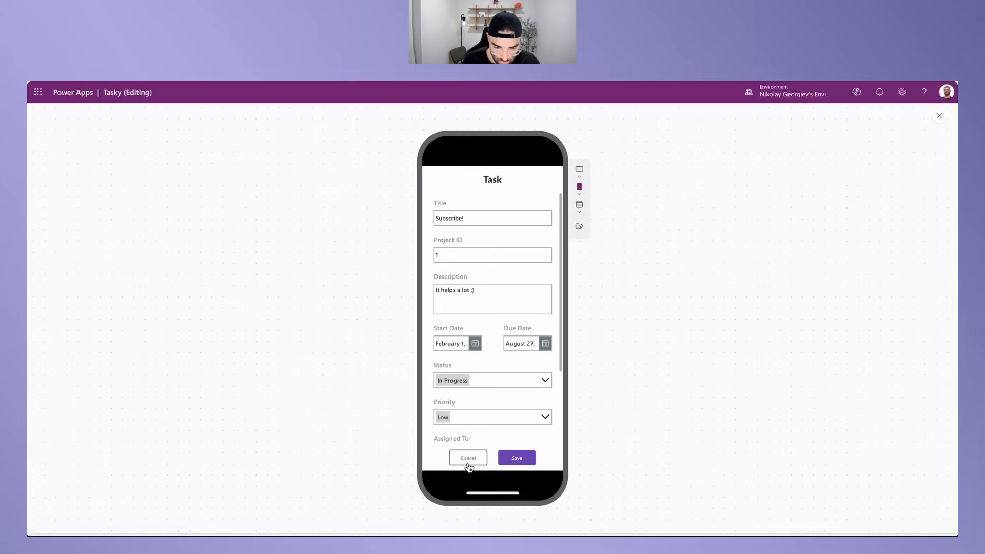
scroll(475, 386, "down", 5)
scroll(482, 365, "up", 5)
left_click(483, 457)
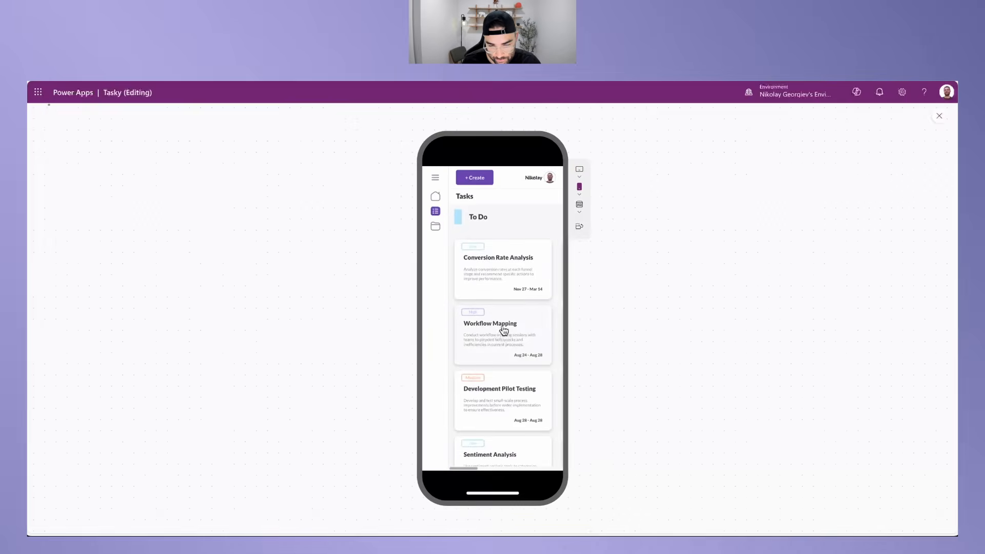
key("Escape")
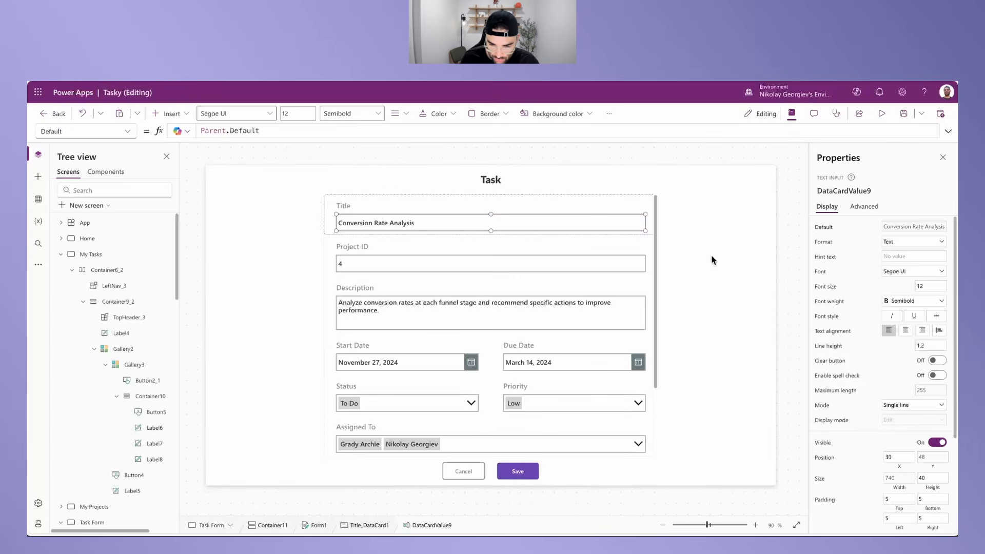
Step: Replace Parent.BorderColor with MyTheme.Gray in the BorderColor formula of the Title card's text input
left_click(864, 206)
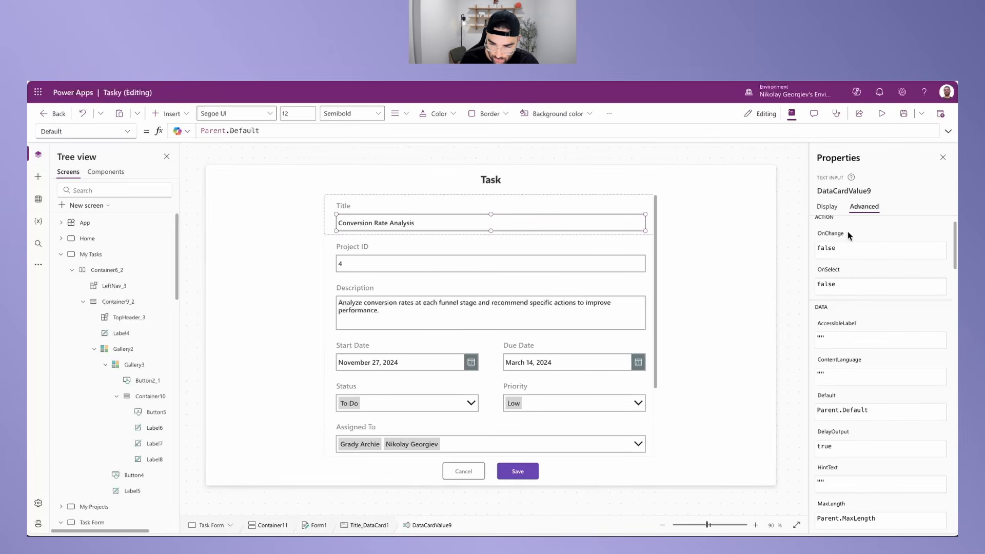
scroll(869, 239, "up", 1)
left_click(866, 229)
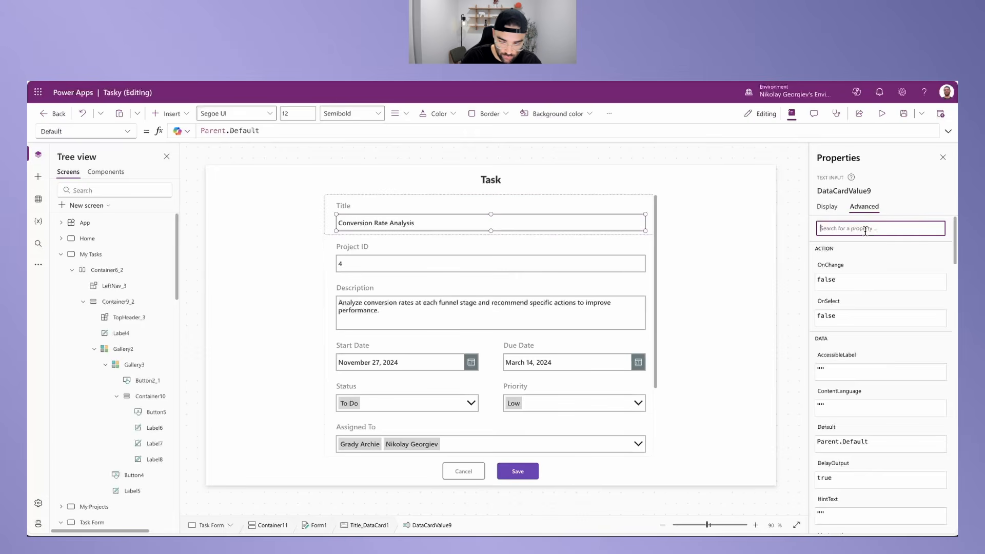
type("border")
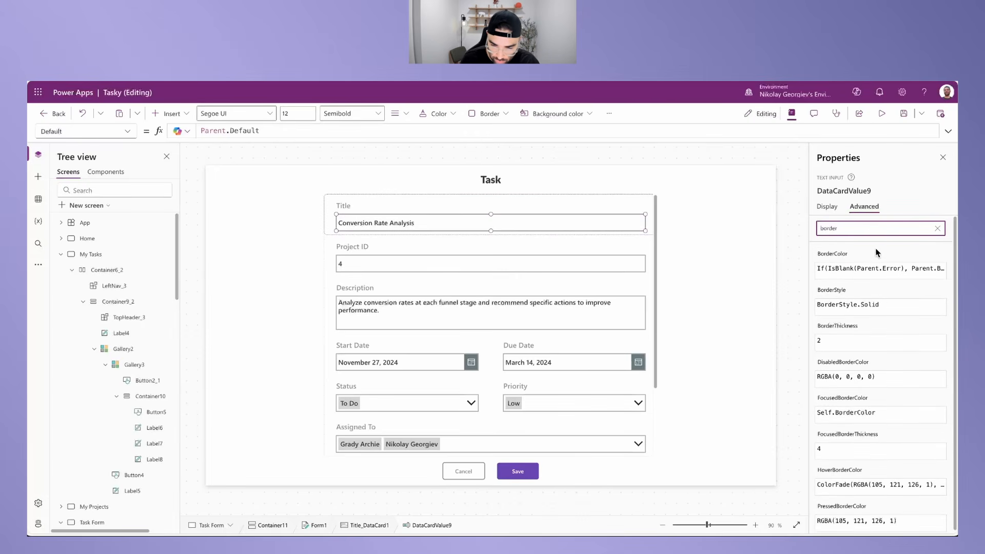
left_click(840, 254)
left_click(364, 132)
left_click(299, 117)
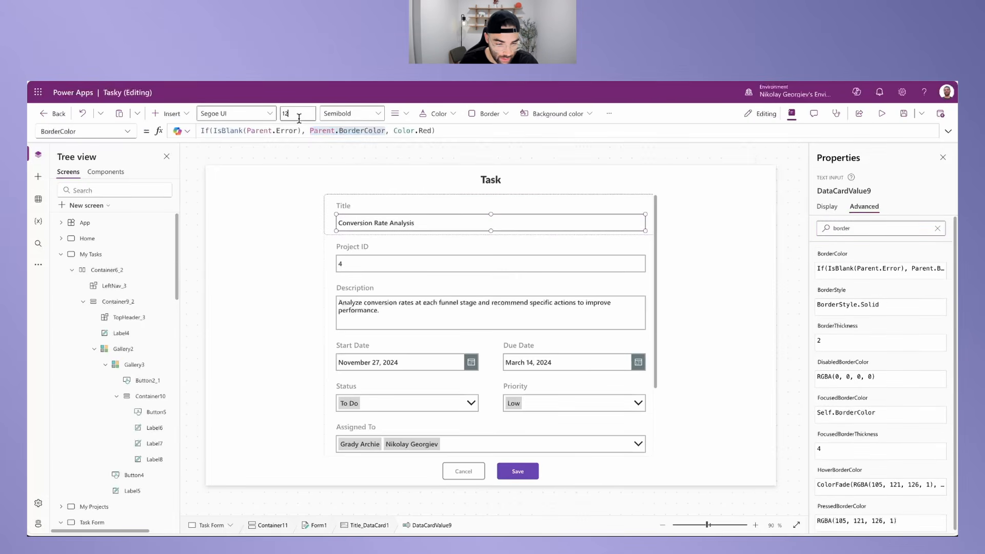
left_click(327, 132)
left_click_drag(386, 132, 310, 129)
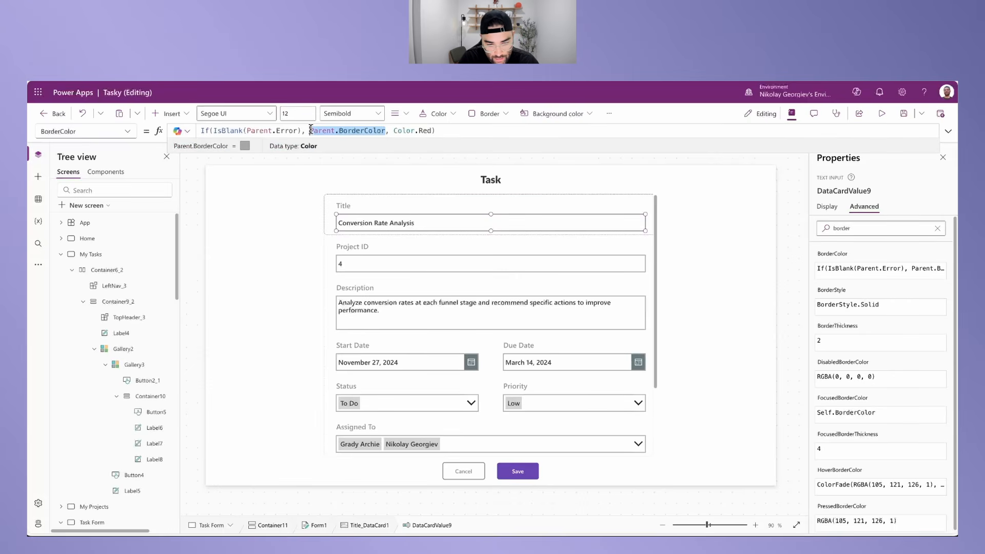
type("MyTheme.Gr")
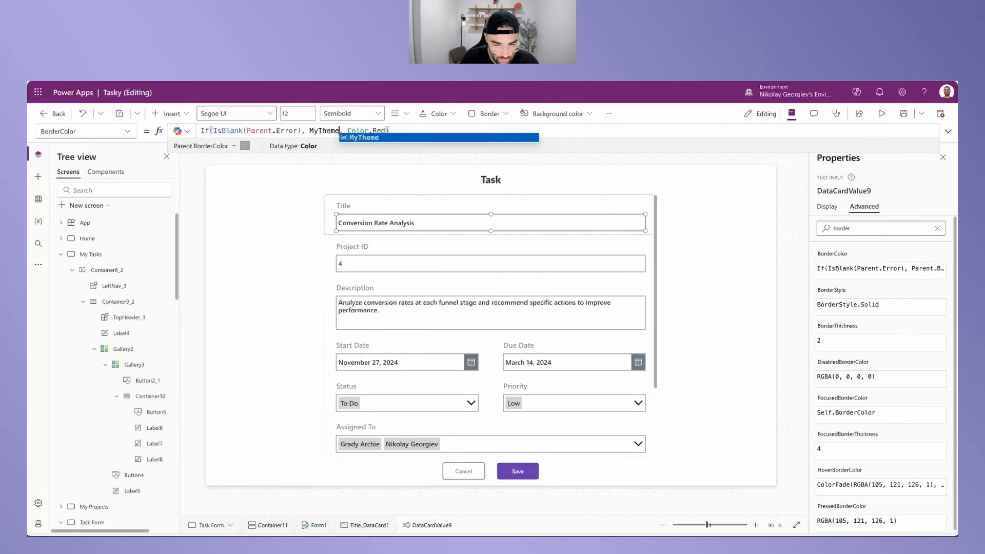
type("ay")
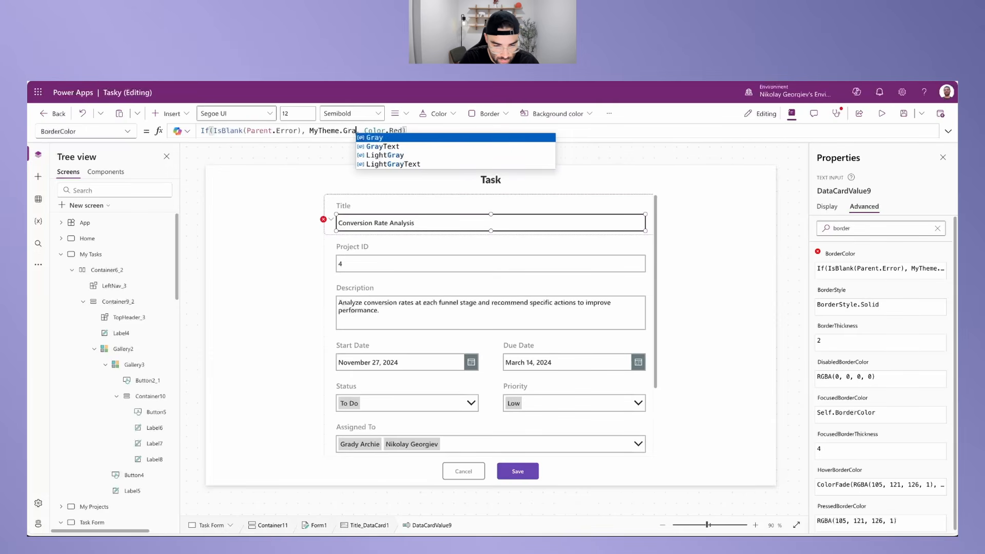
left_click(288, 216)
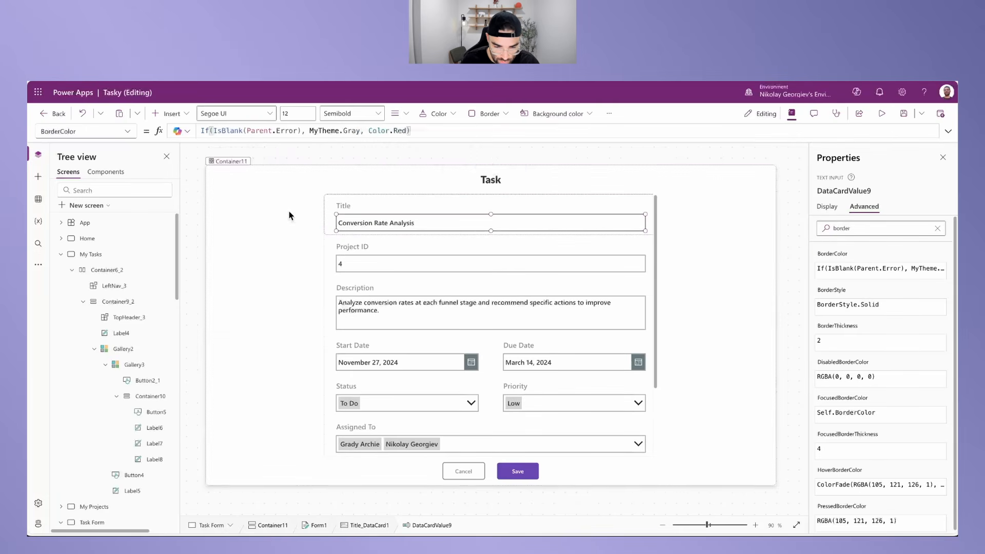
Step: Change the theme color in the Title text input's BorderColor formula to MyTheme.LightGray
left_click(398, 230)
left_click(403, 227)
left_click(344, 131)
type("Light")
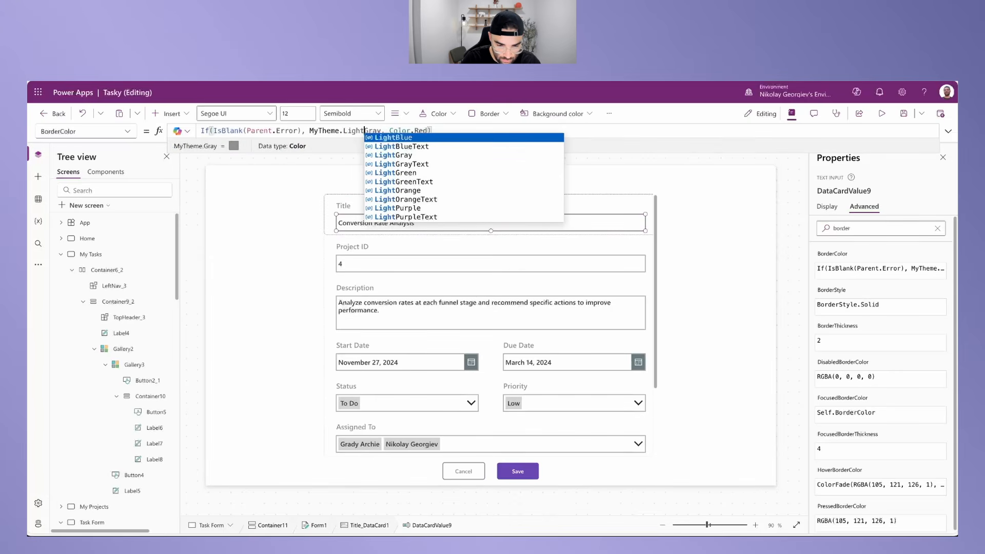
left_click(285, 226)
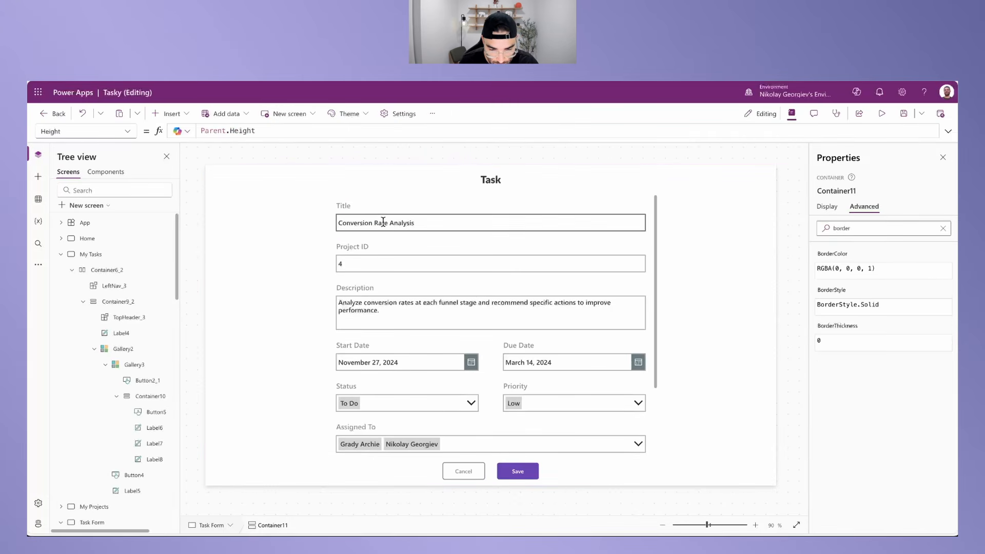
Step: Set the Title text input's FocusedBorderColor to MyTheme.Primary
left_click(488, 223)
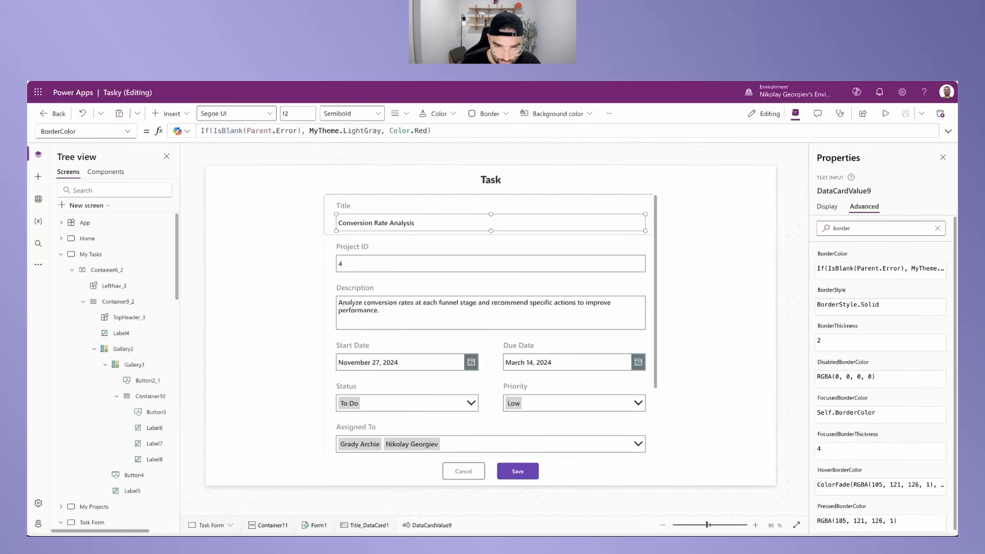
type("color")
left_click(877, 341)
left_click_drag(886, 343, 800, 339)
type("MyTheme.")
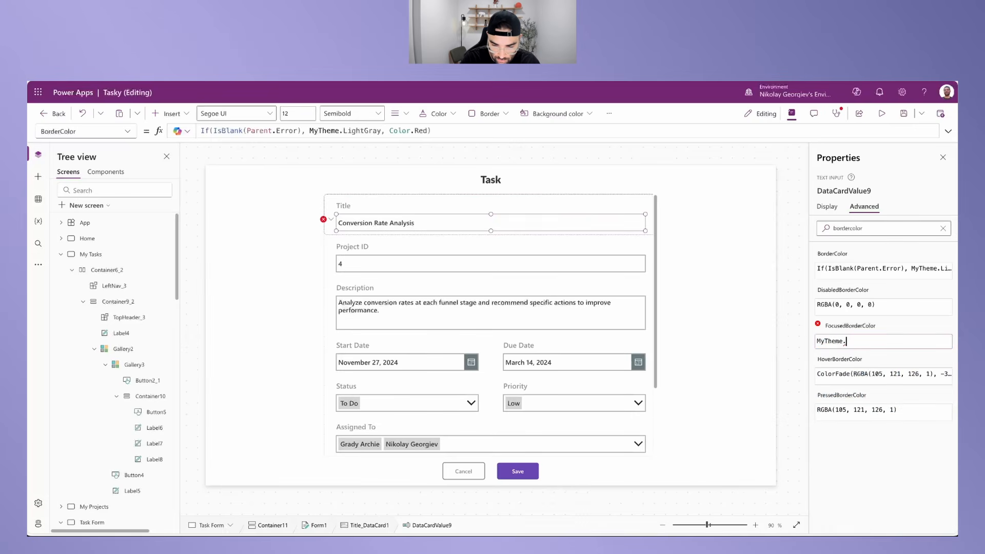
type("Primary")
Step: Set the Title text input's HoverBorderColor to MyTheme.Primary
left_click(861, 380)
left_click_drag(859, 381, 803, 366)
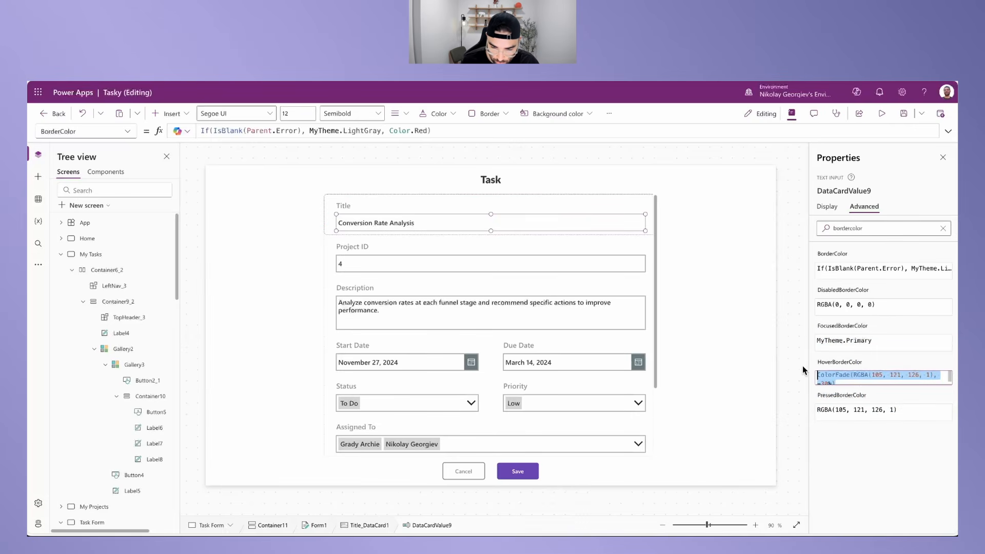
type("MyTheme.")
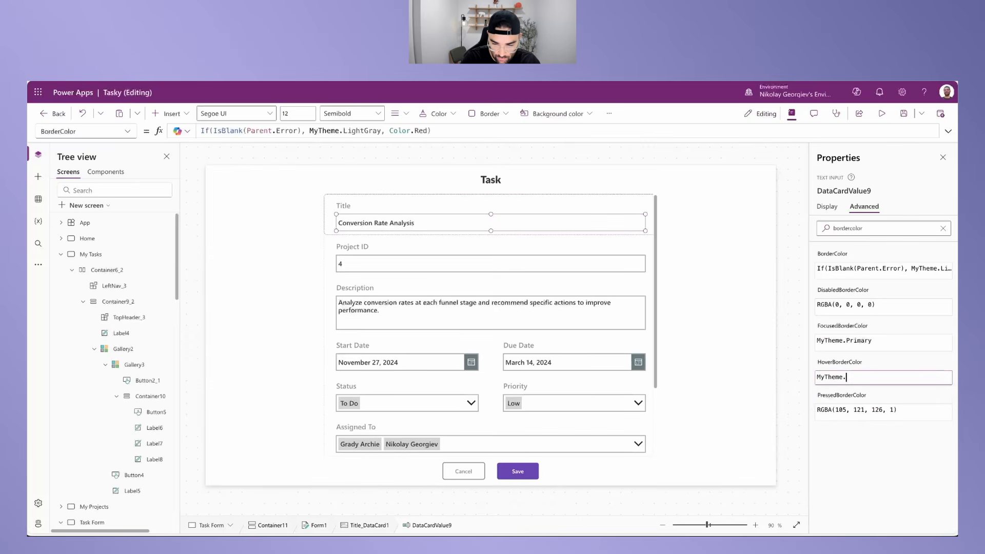
type("Primary")
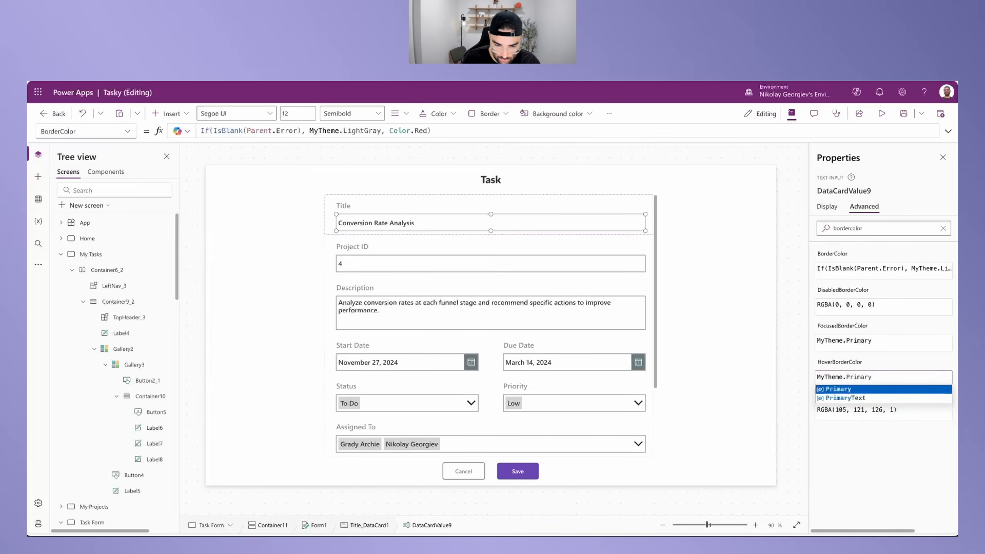
Step: Set the Title text input's FocusedBorderThickness to 3 and test how its border reacts to focus
left_click(407, 225)
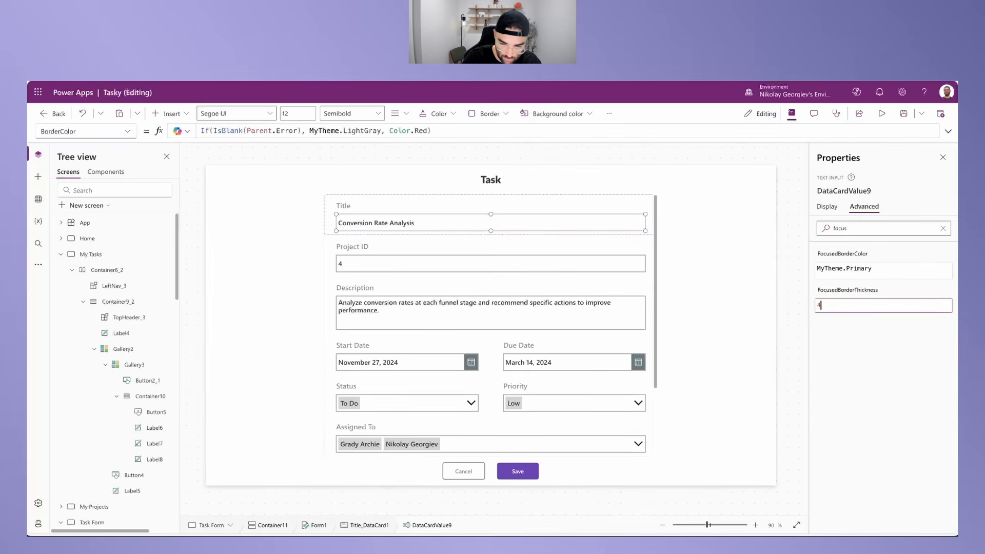
left_click(424, 222)
left_click(285, 274, "alt")
left_click(372, 223, "alt")
left_click(297, 269, "alt")
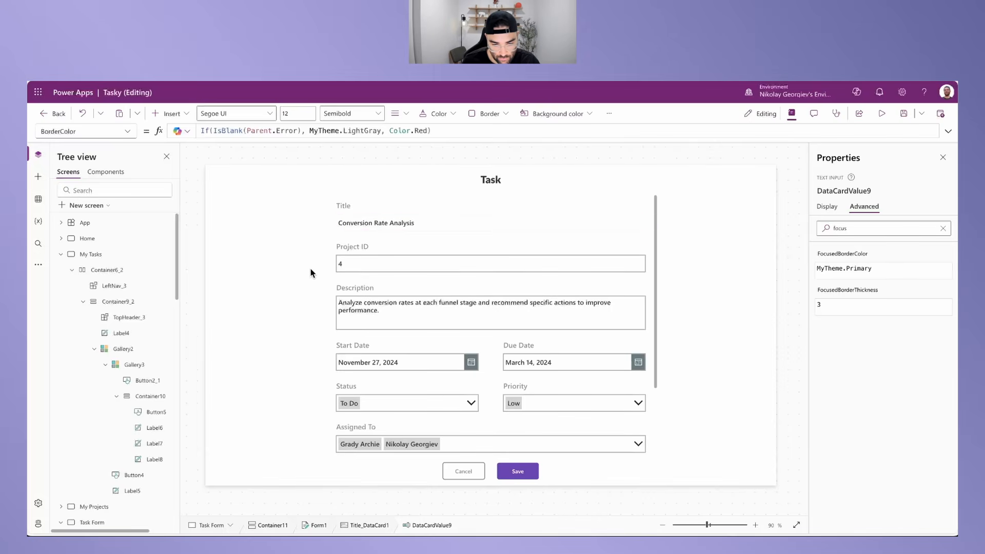
Step: Match the Project ID text input's border settings, including FocusedBorderThickness, to those of the Title text input
left_click(359, 263)
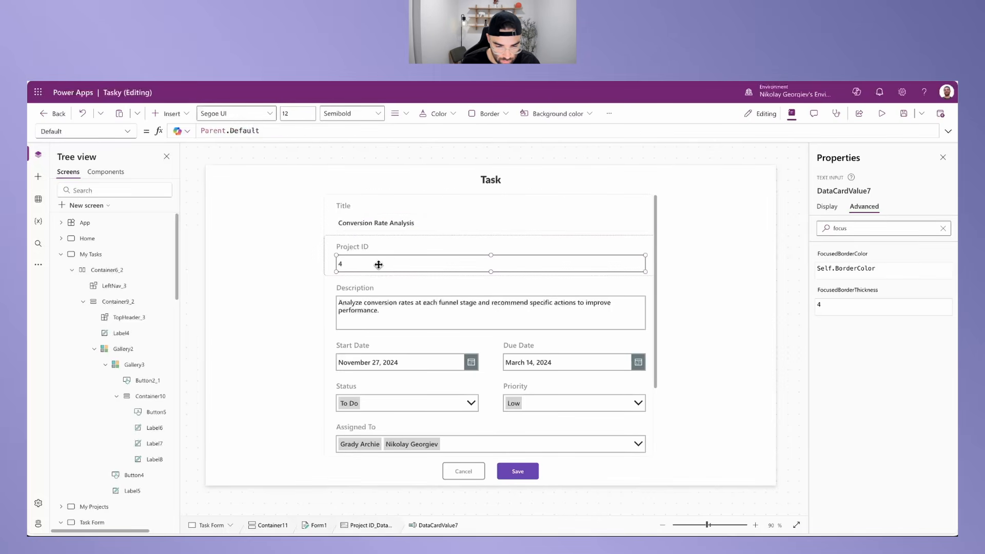
left_click(827, 307)
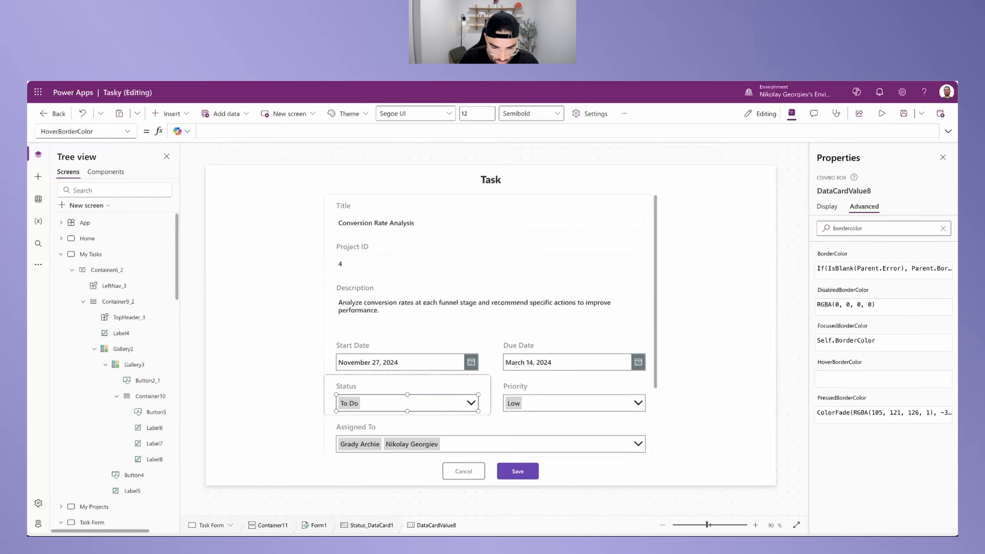
Step: Set the HoverBorderColor of the Status card's combo box to MyTheme.Primary
type("My")
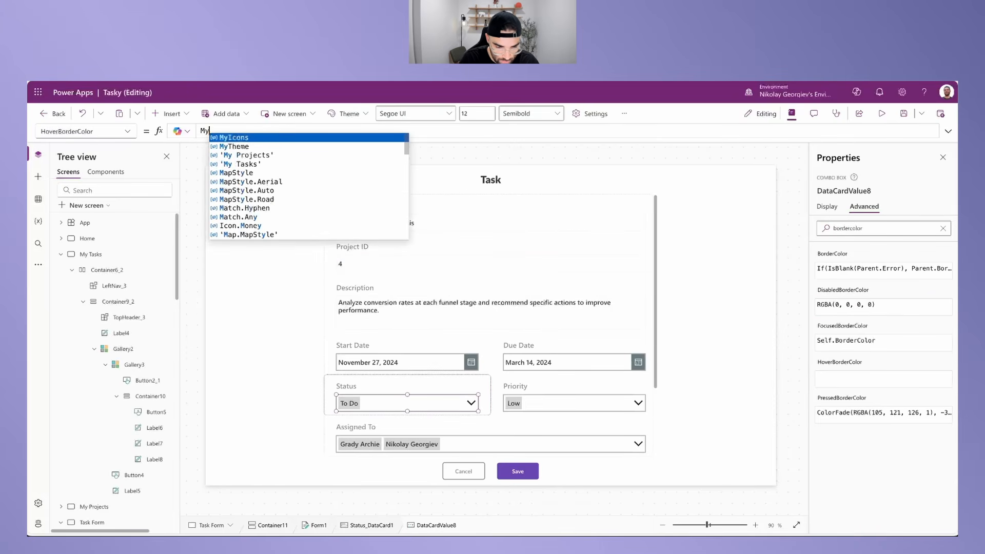
type("Theme.Fo")
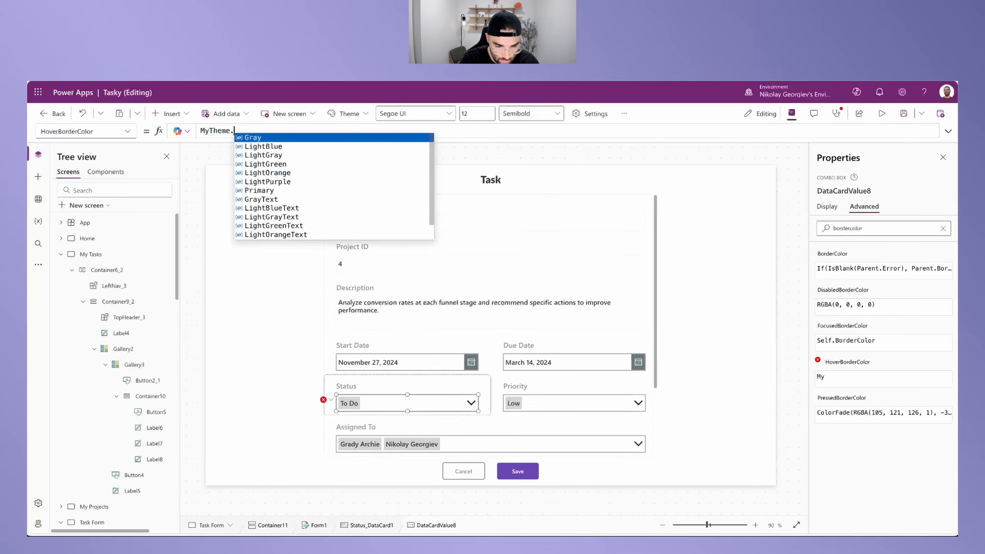
key("BackSpace")
type("Primary")
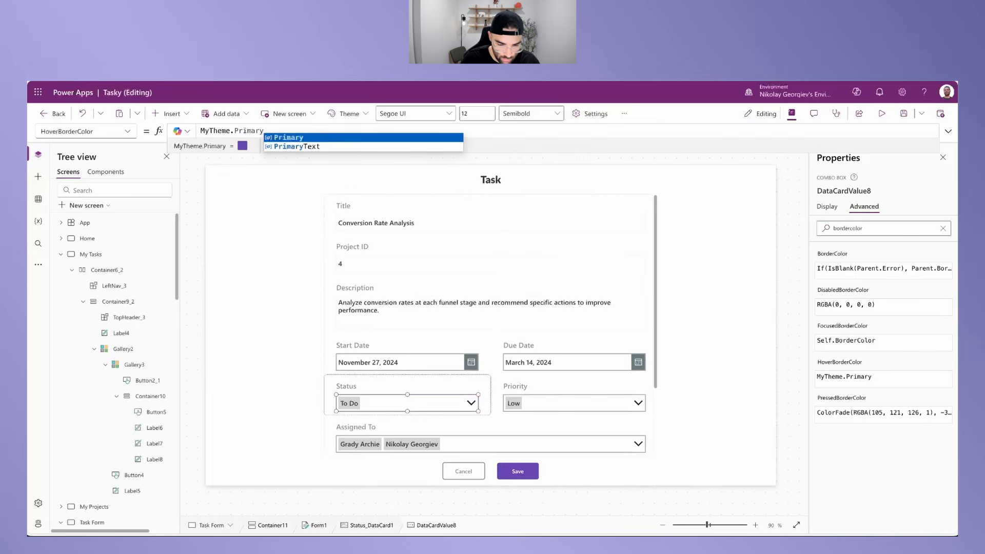
Step: Set the PressedBorderColor of the Status card's combo box to MyTheme.Primary and test the border in the form
left_click(848, 400)
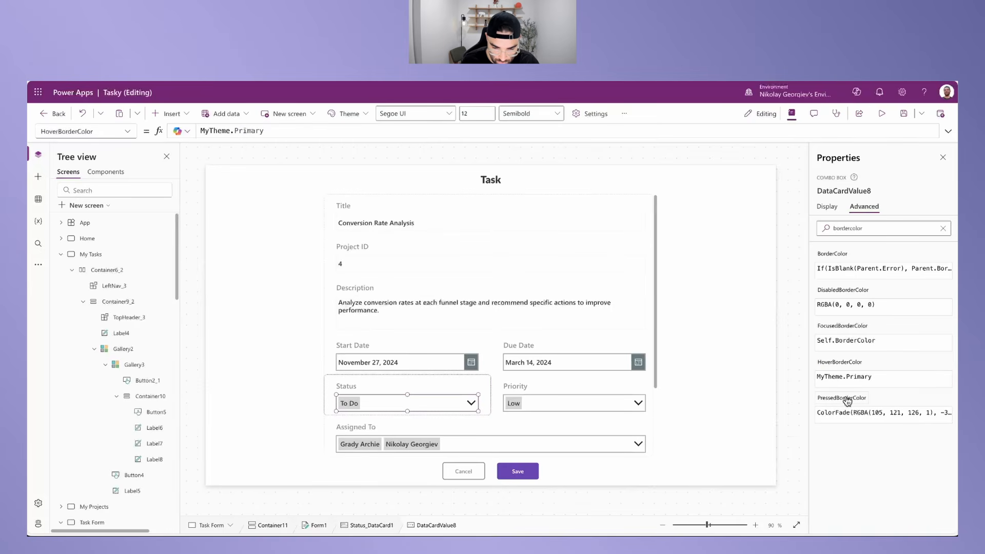
left_click_drag(374, 132, 28, 123)
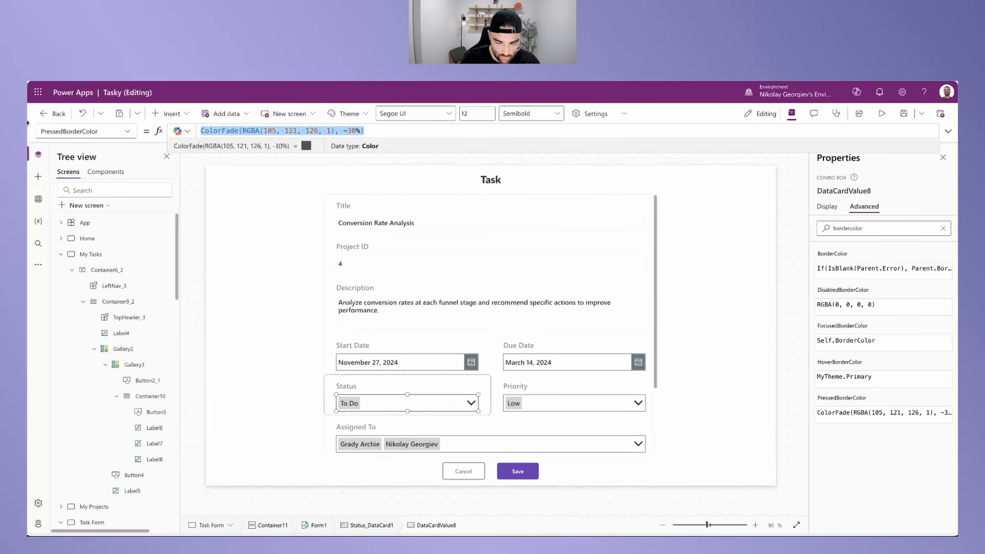
type("MyTheme.Primary")
left_click(383, 400, "alt")
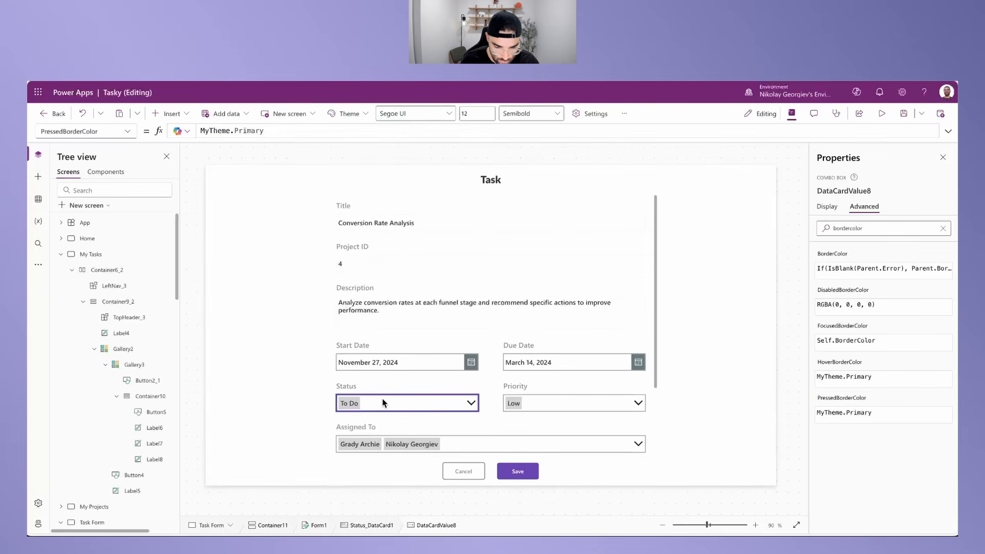
left_click(321, 409, "alt")
Step: Replace Parent.BorderColor with MyTheme.LightGray in the BorderColor formula of the Status card's combo box
left_click(426, 406)
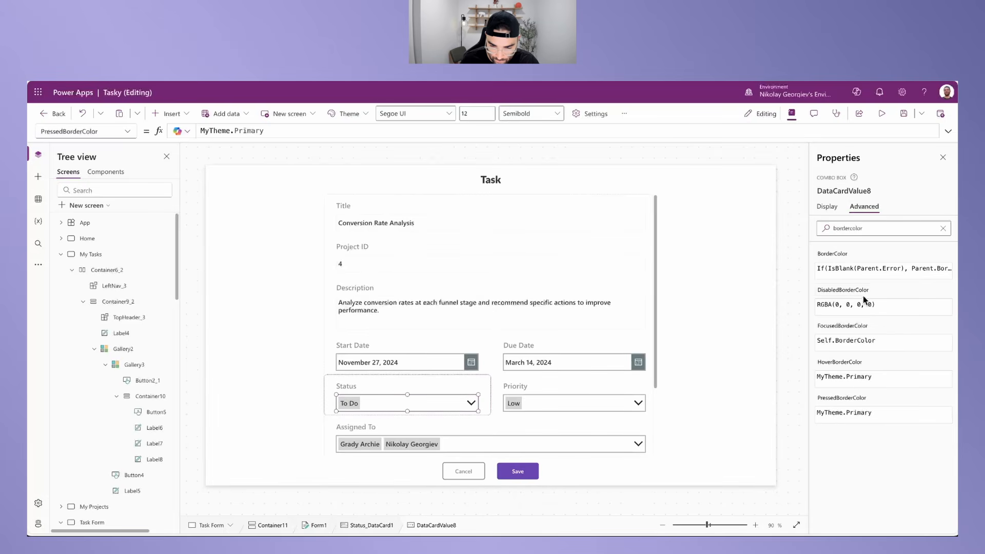
left_click(848, 259)
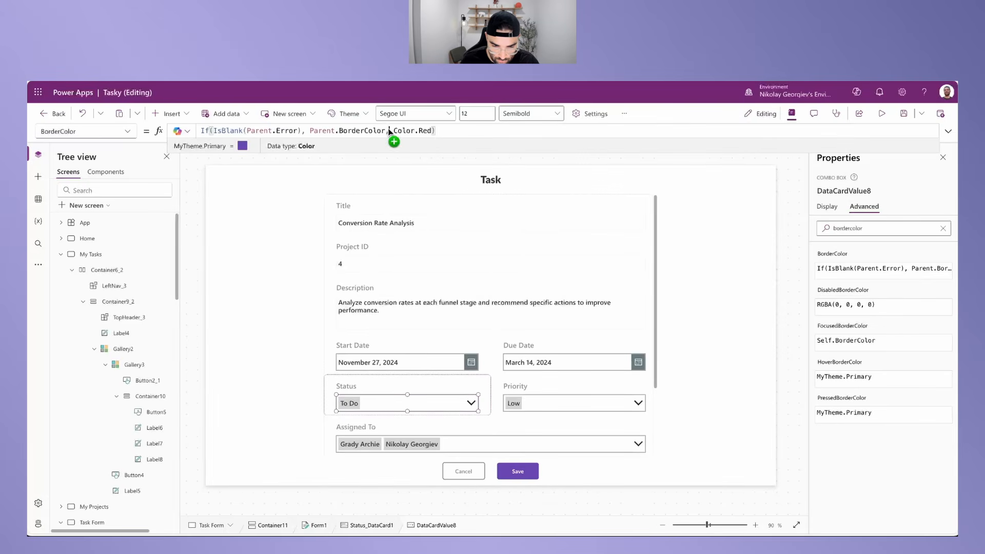
left_click_drag(386, 130, 309, 129)
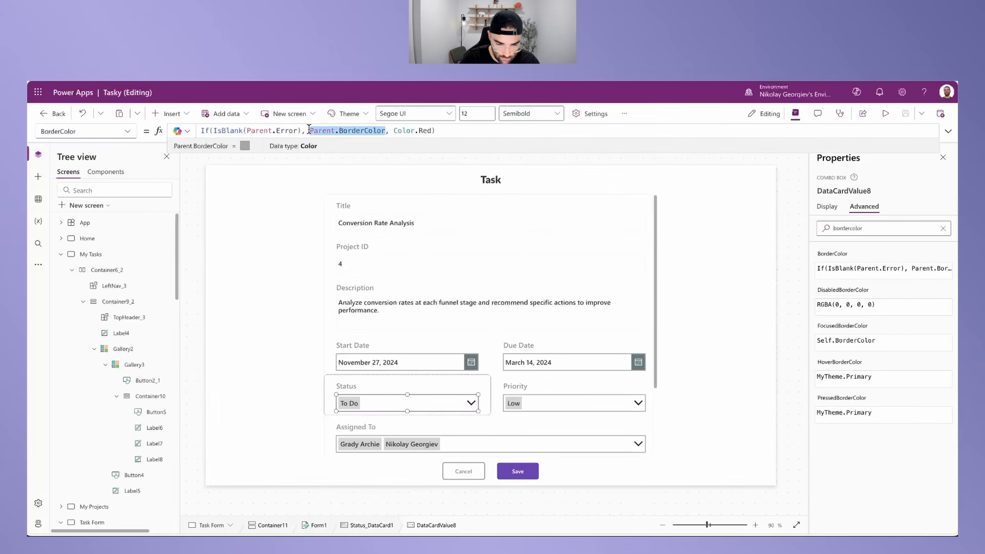
type("Light")
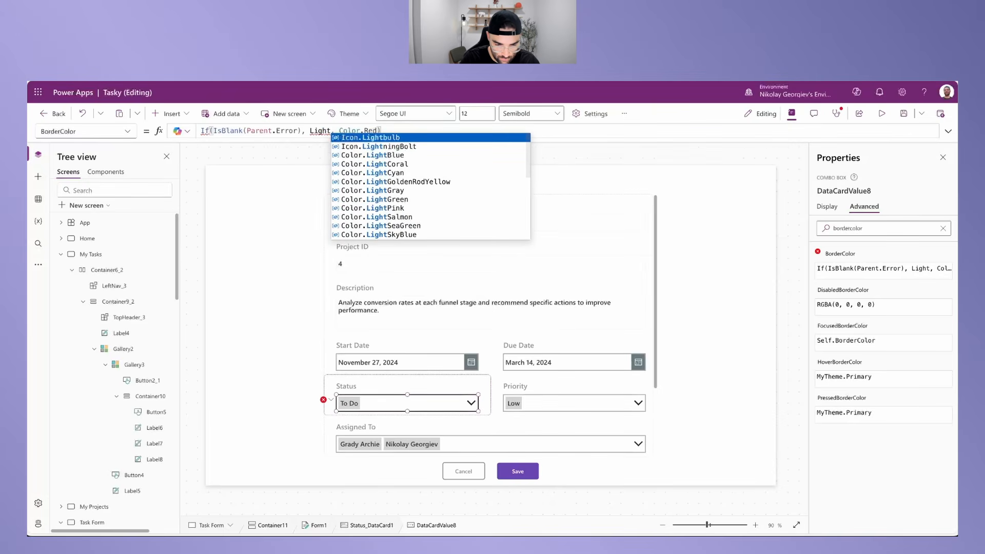
key("BackSpace")
key("BackSpace")
key("BackSpace")
key("BackSpace")
key("BackSpace")
type("MyTheme.")
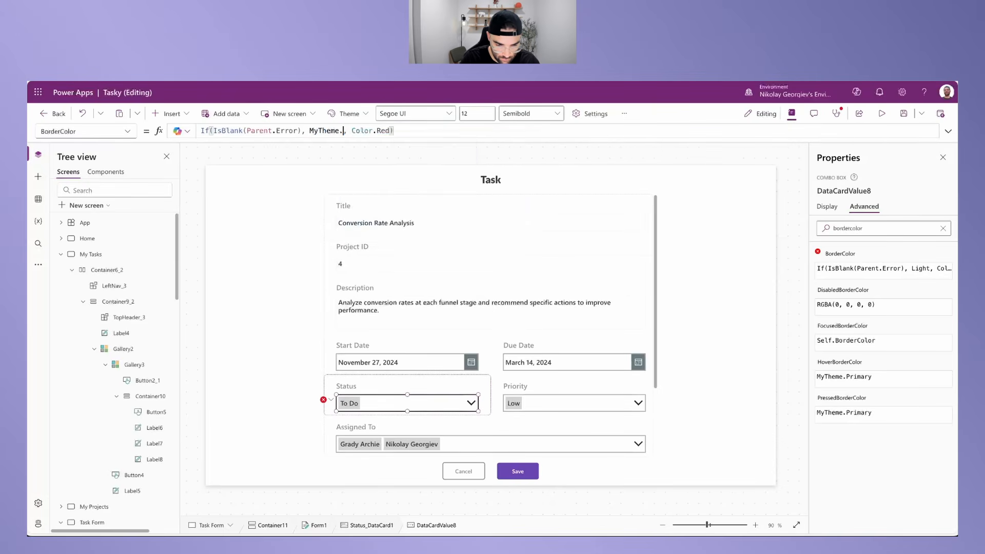
type("LightGray")
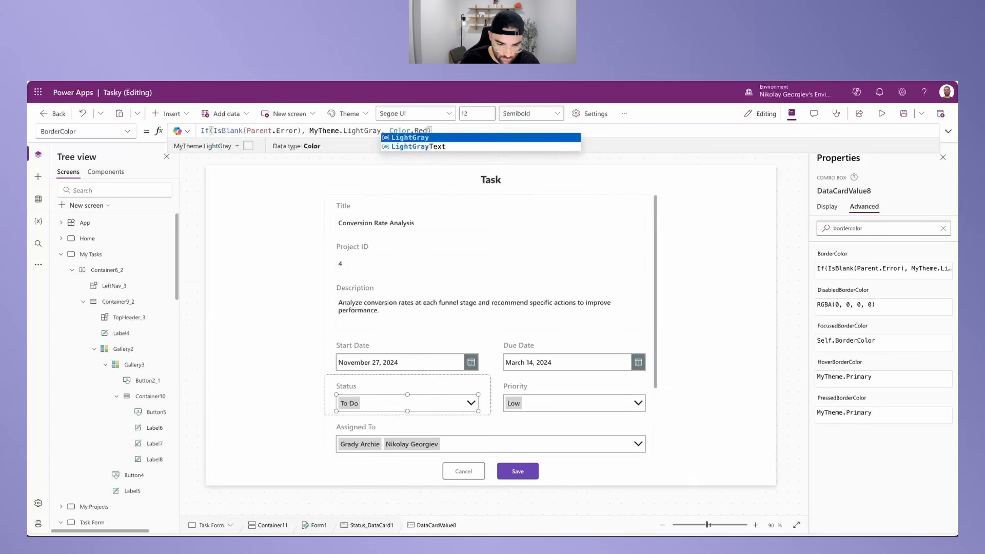
Step: Preview the Task form in the phone layout, check all its fields, cancel the form, and return to editing
key("F5")
scroll(495, 334, "down", 5)
scroll(496, 418, "up", 5)
scroll(511, 308, "down", 3)
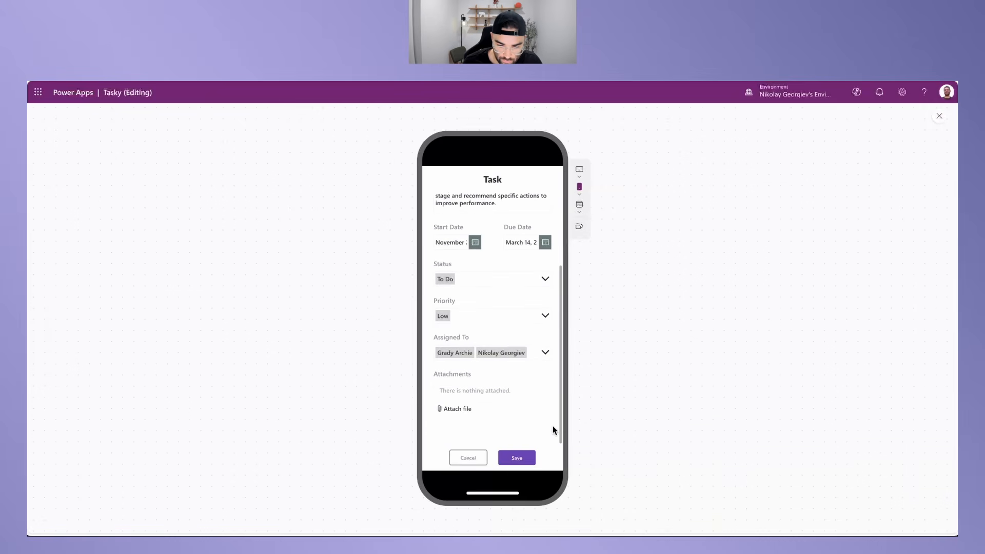
scroll(555, 418, "up", 3)
left_click(468, 459)
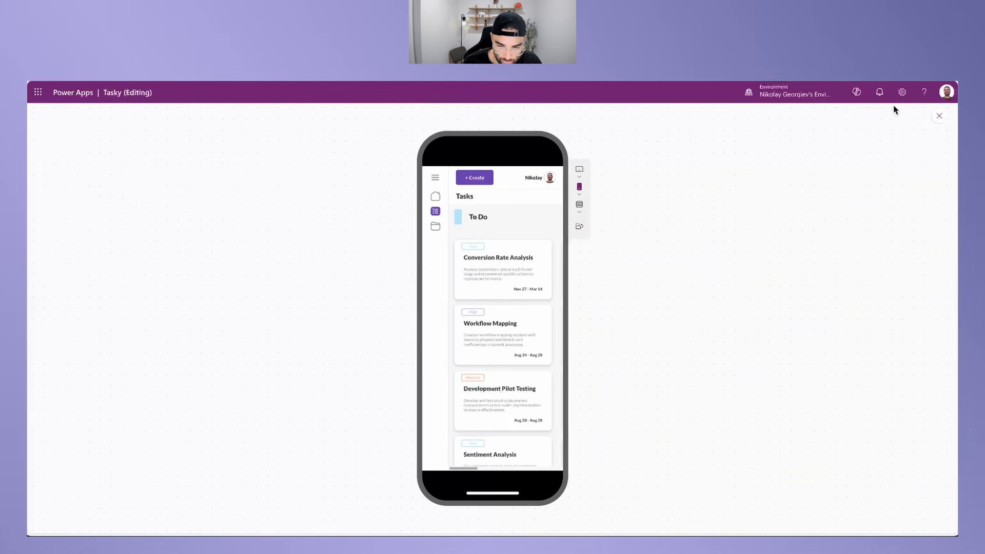
left_click(940, 116)
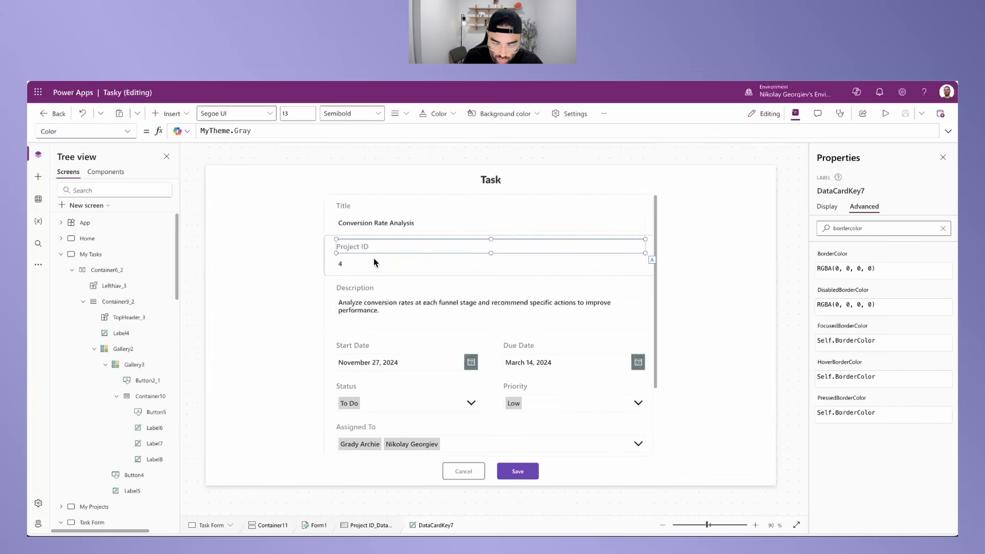
Step: Replace the text input in the Project ID card with a copy of the Status card's combo box
left_click(351, 266)
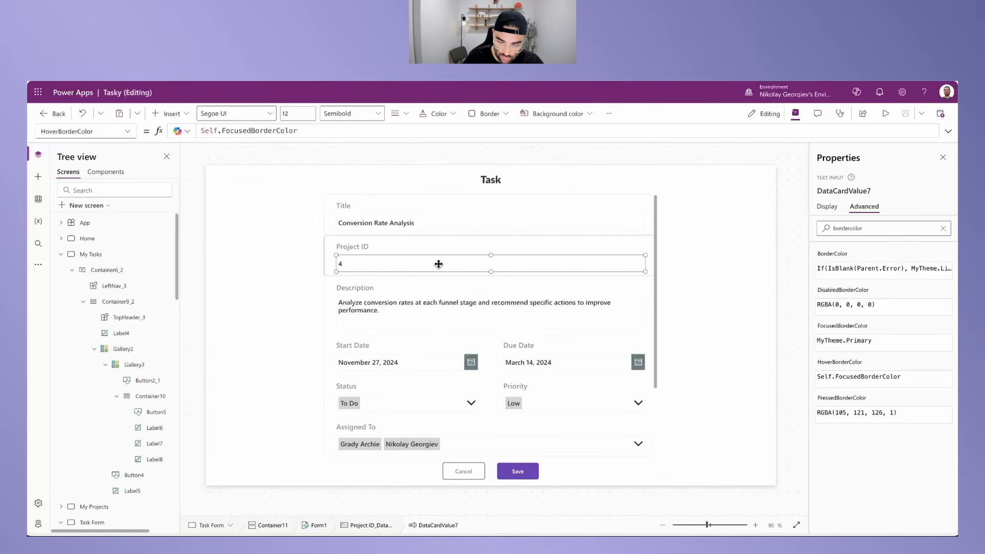
key("Delete")
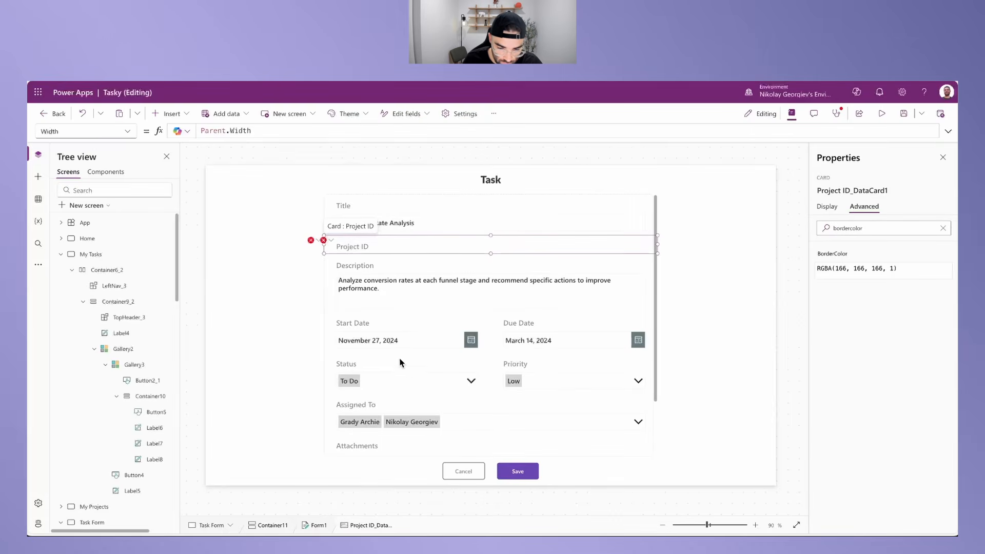
left_click(425, 379)
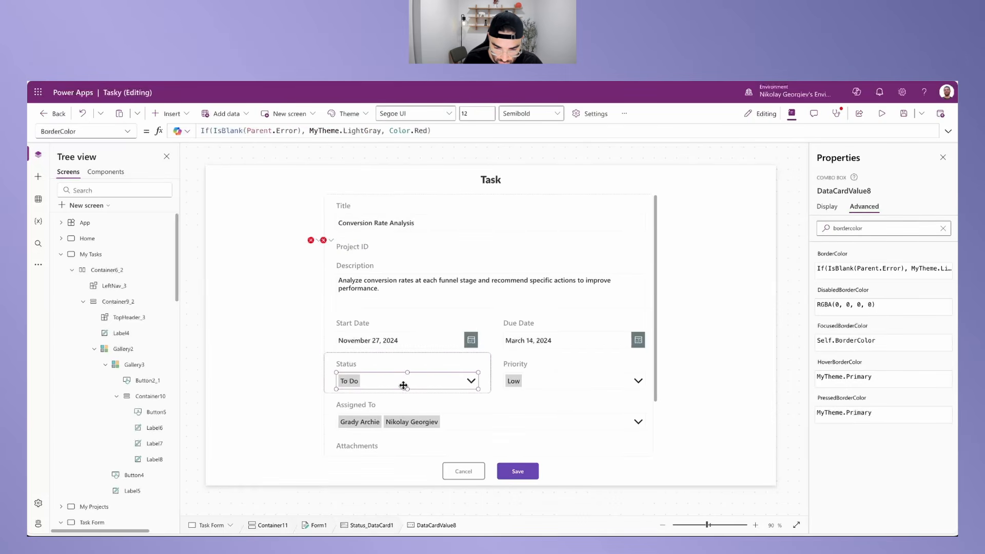
left_click(386, 247)
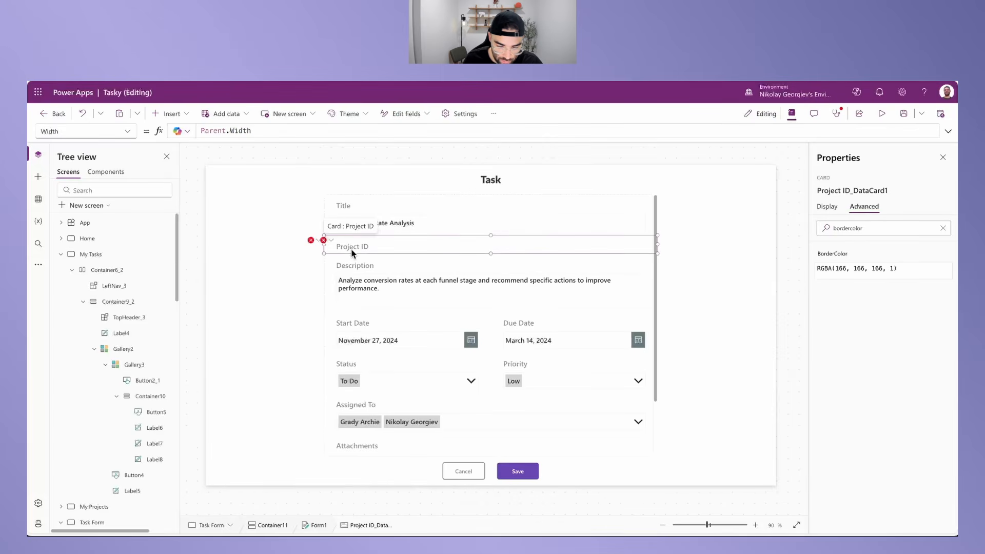
left_click(385, 377)
left_click(393, 382)
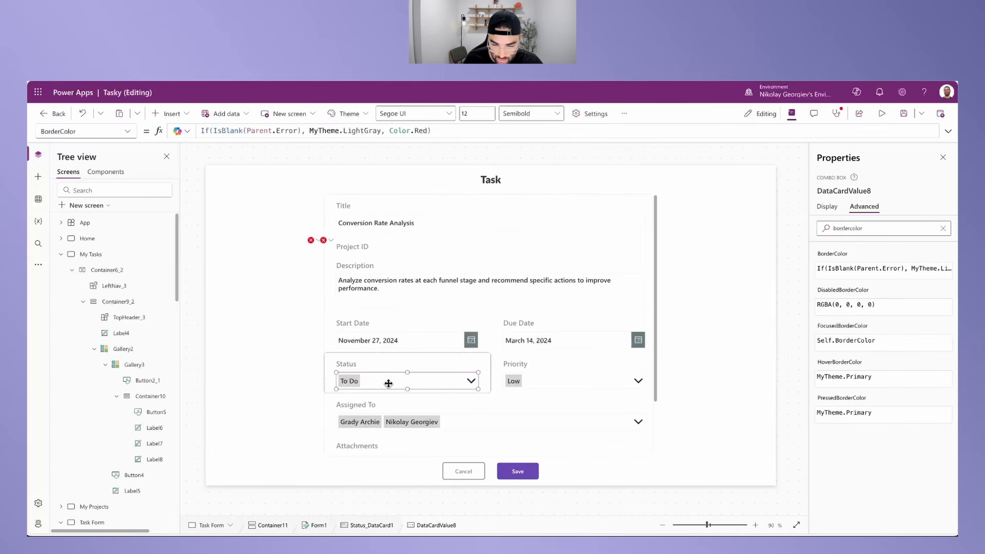
left_click(383, 247)
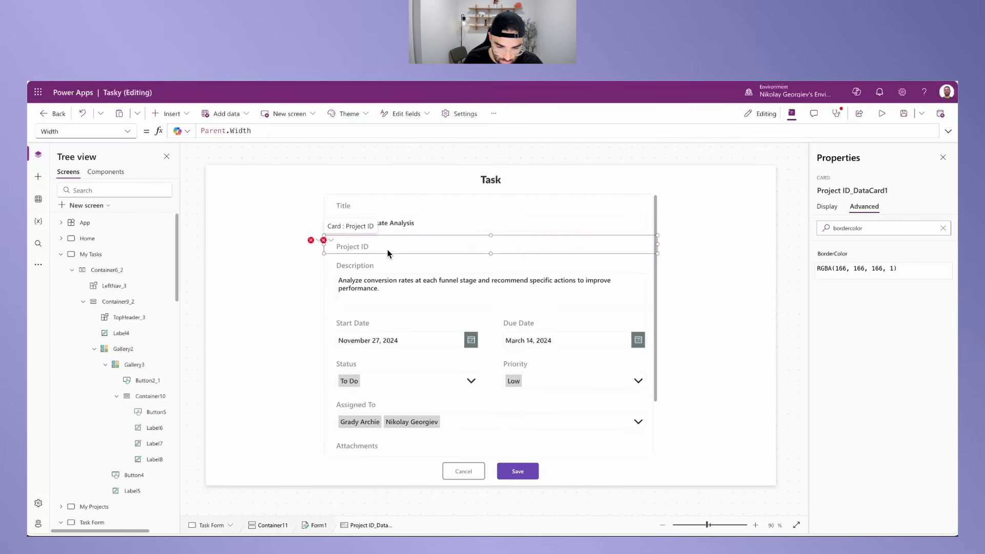
key("ctrl+v")
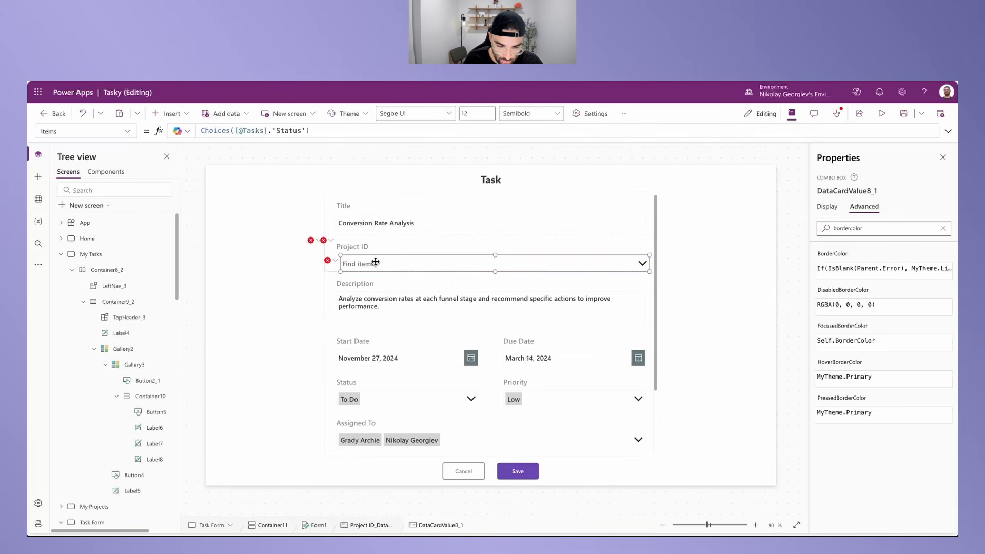
Step: Set the X position of the Project ID card's combo box to 30
left_click(827, 206)
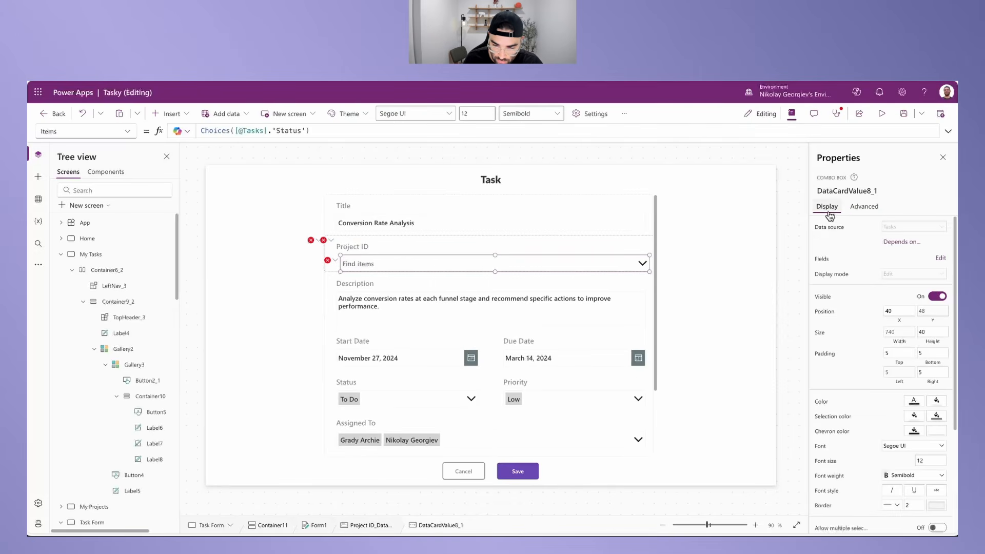
left_click(899, 311)
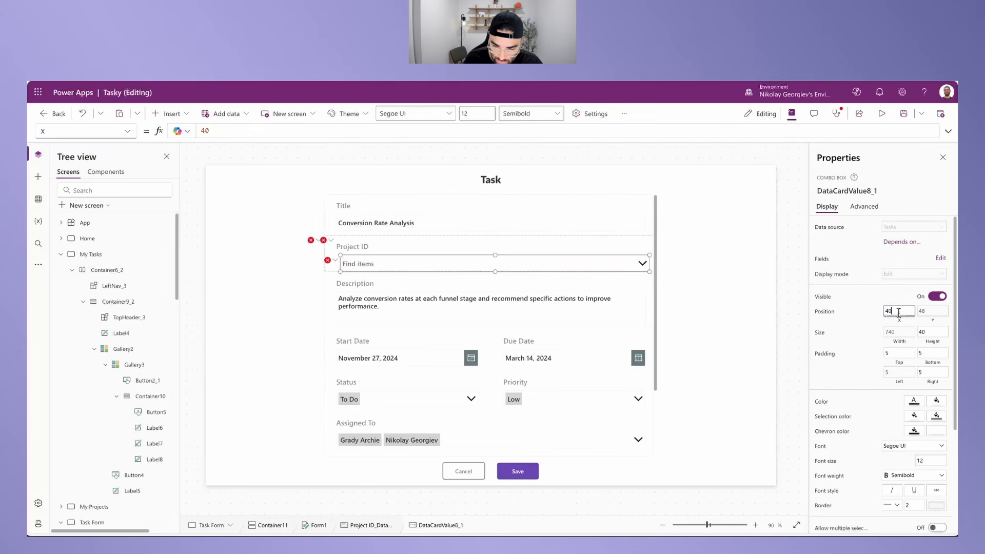
key("Return")
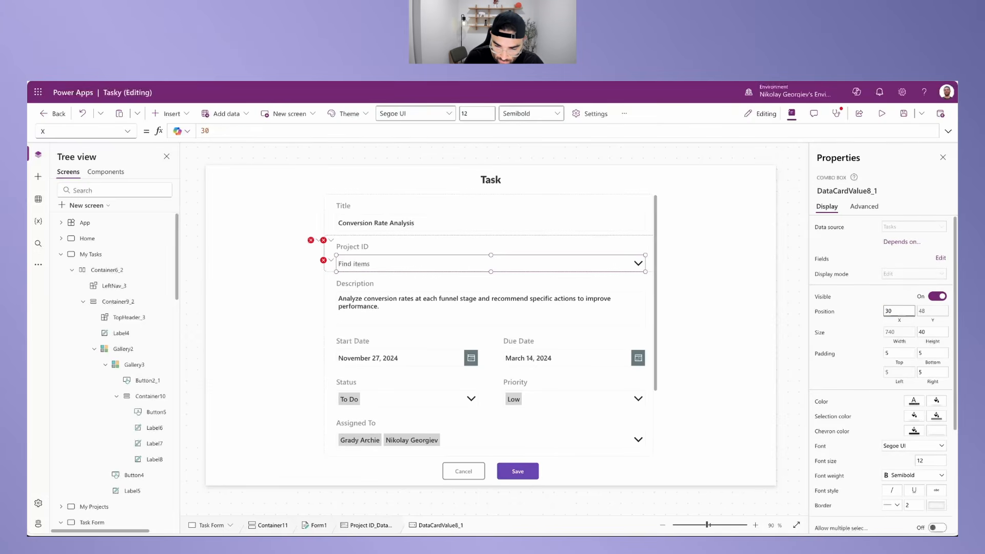
Step: Rename the Project ID card's combo box as DataCardValue7
left_click(848, 191)
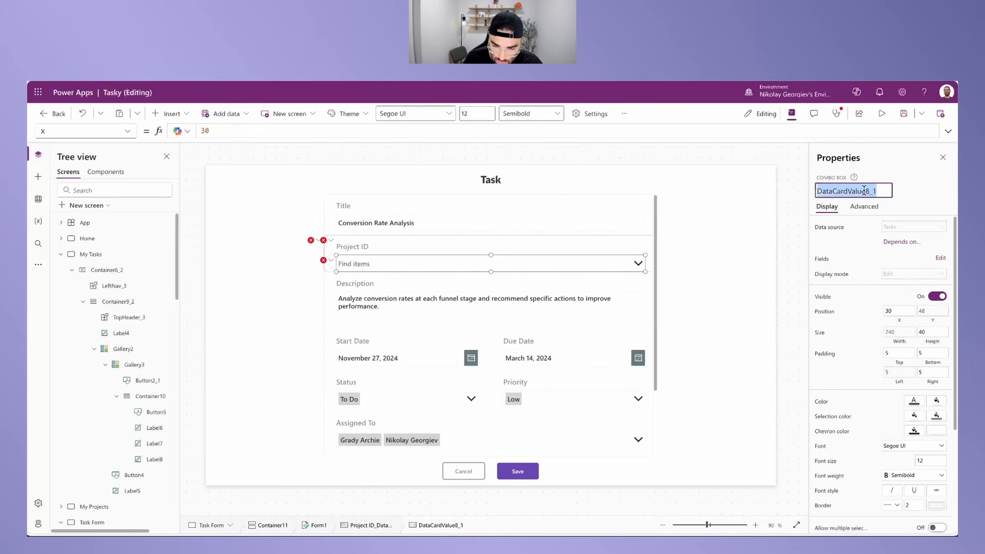
left_click(865, 191)
left_click_drag(865, 191, 886, 189)
type("7")
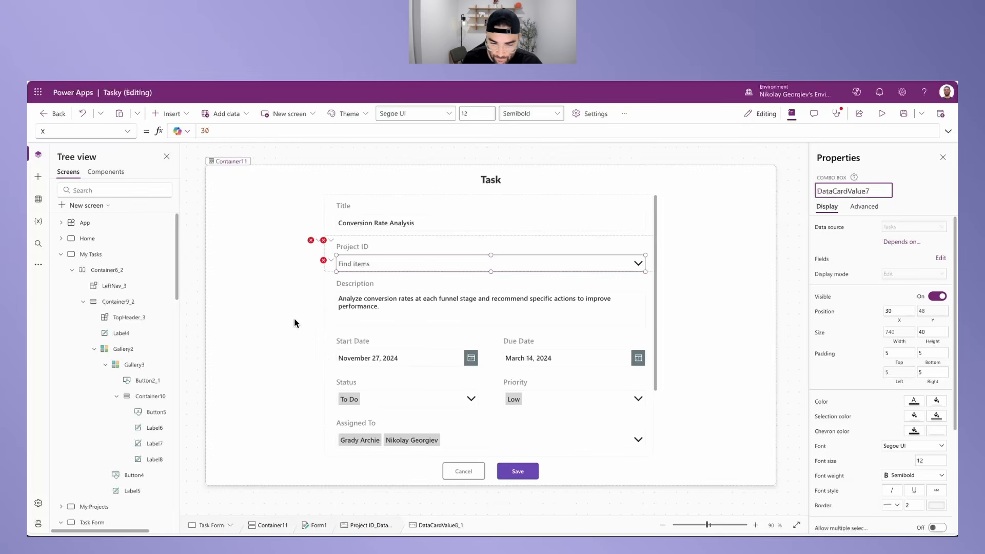
left_click(913, 190)
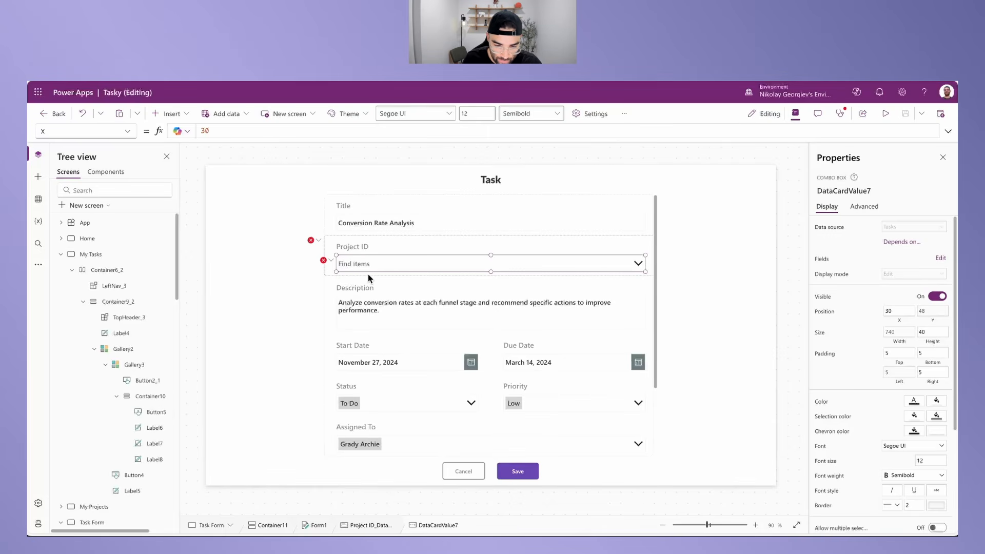
Step: Check the formula error on the Project ID combo box and set its Items property to Projects
left_click(329, 263)
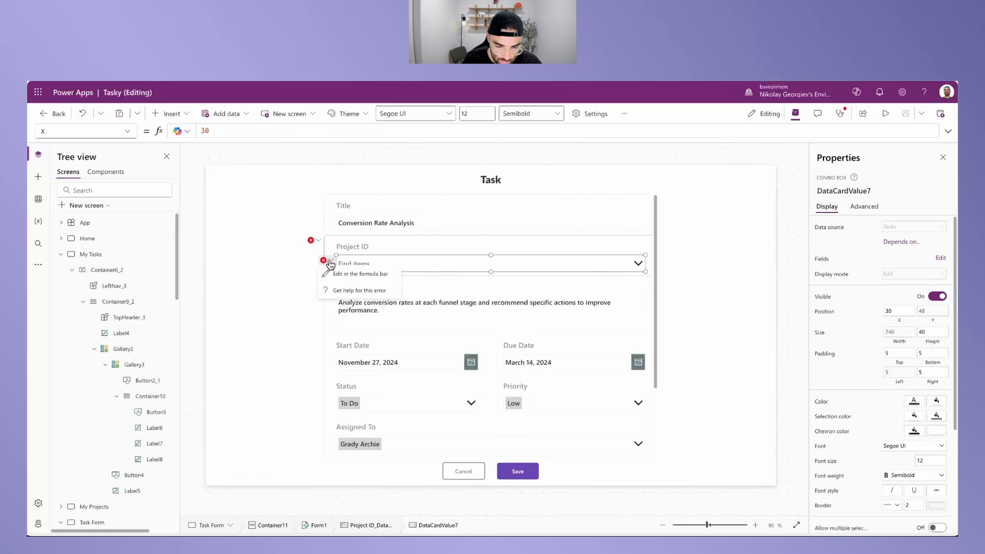
left_click(343, 274)
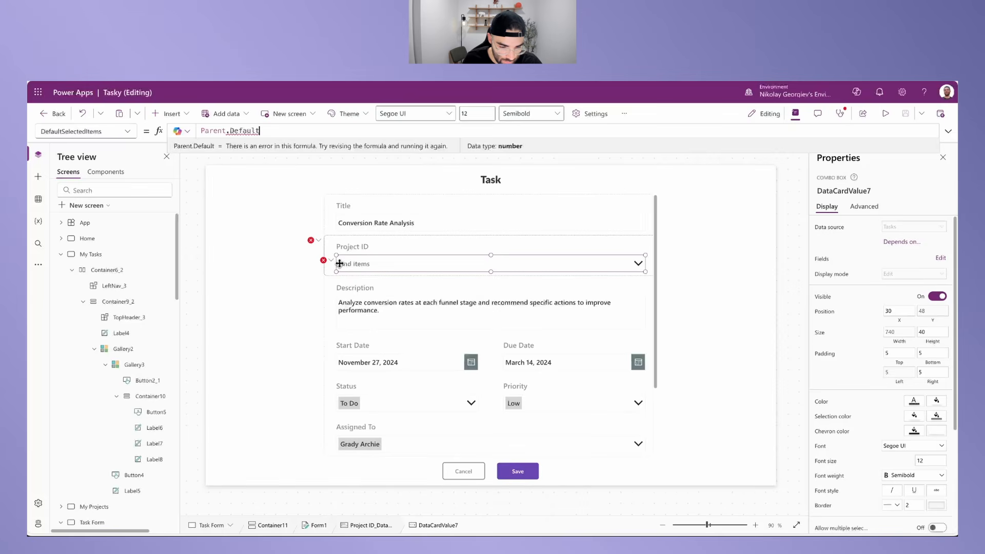
left_click(830, 228)
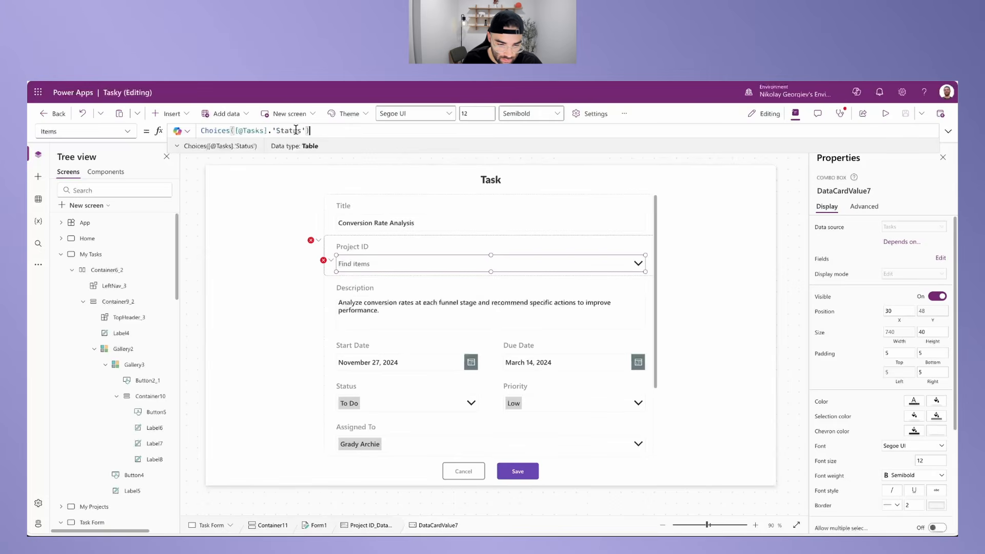
left_click_drag(306, 131, 237, 130)
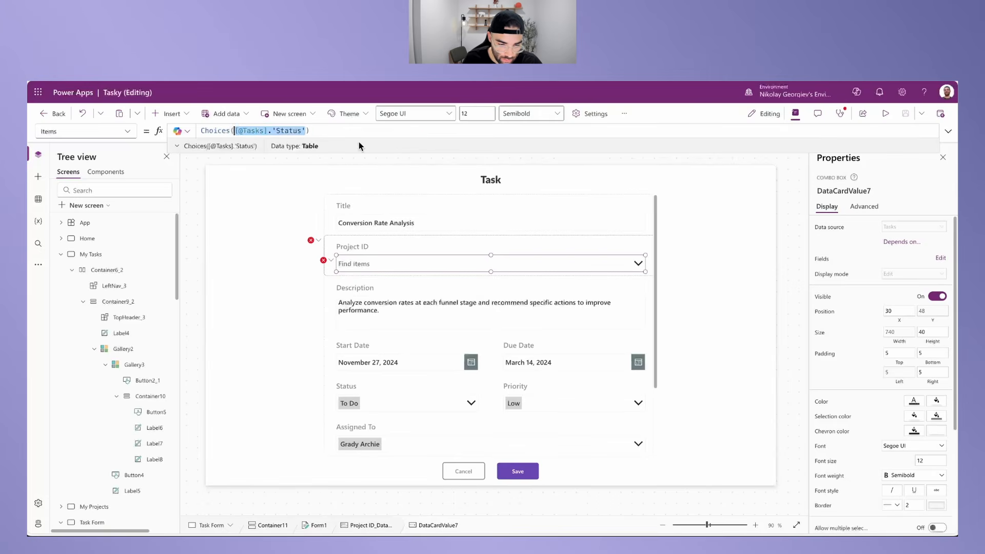
key("ctrl+a")
type("Projects")
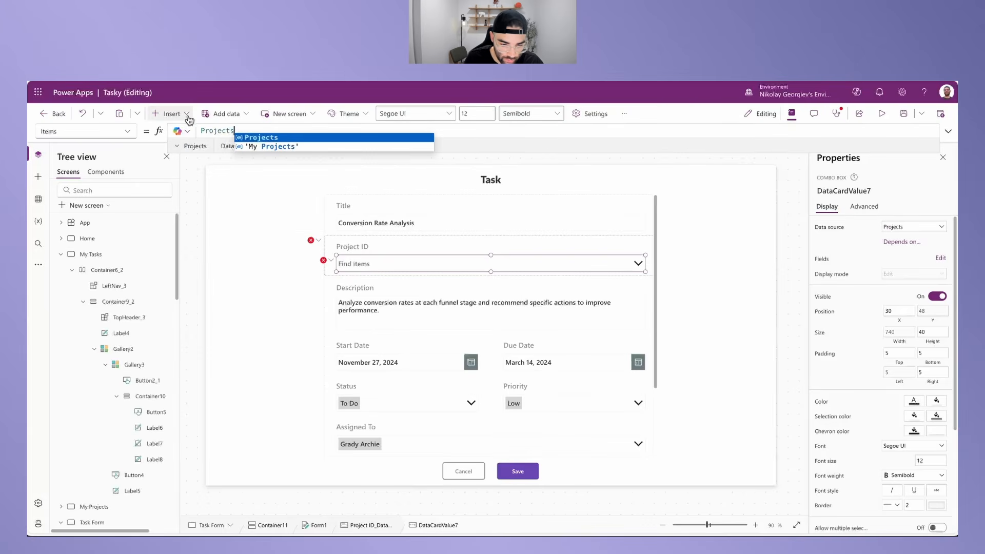
Step: Preview the Projects records and set the Project ID combo box's Items property to ShowColumns(Projects, Title, ID)
left_click(177, 146)
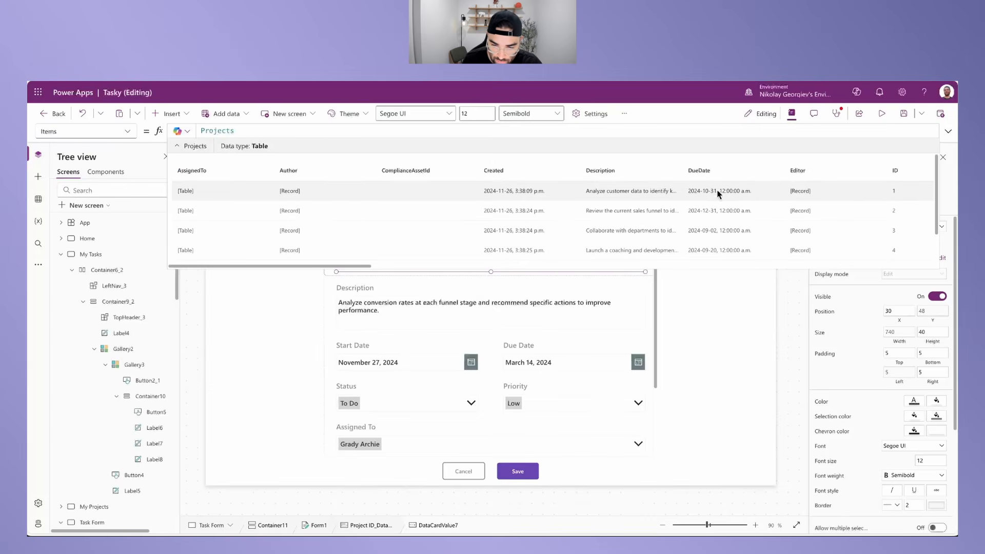
scroll(369, 267, "right", 2)
left_click_drag(369, 267, 349, 264)
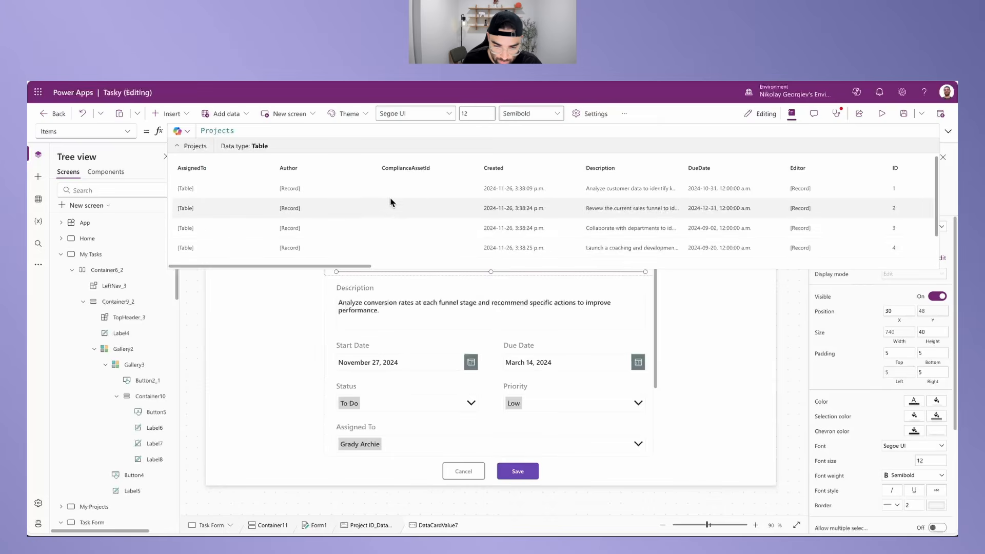
scroll(391, 203, "down", 2)
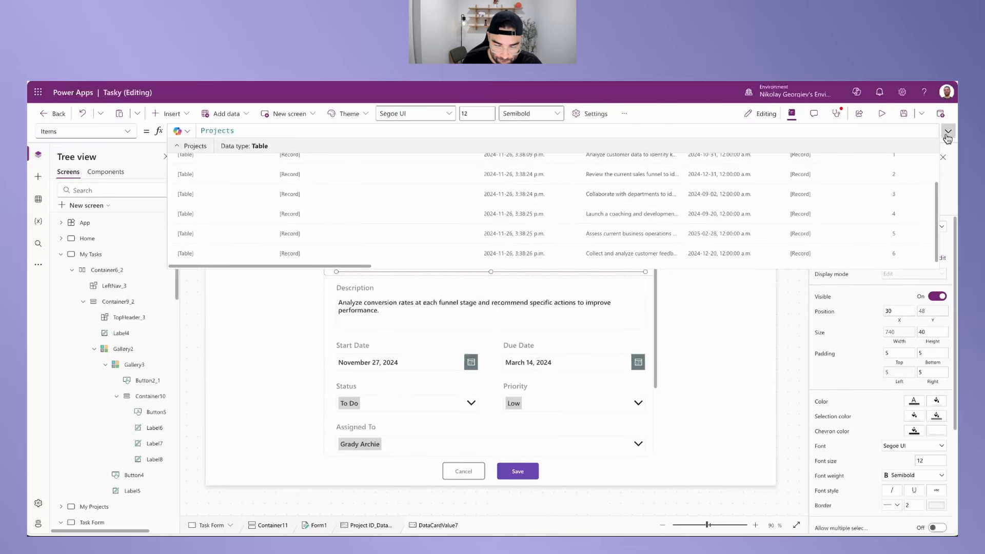
left_click_drag(205, 131, 292, 150)
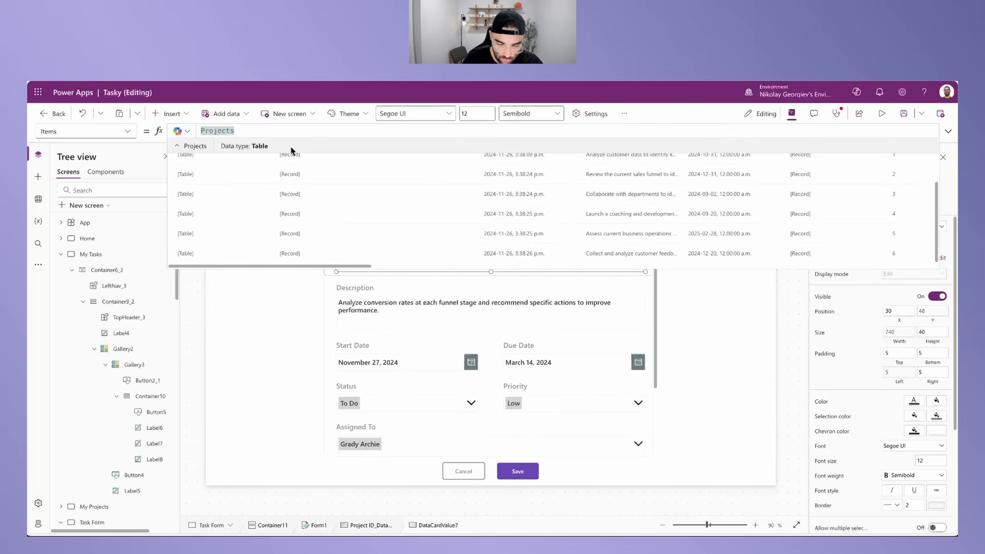
type("ShowColumns")
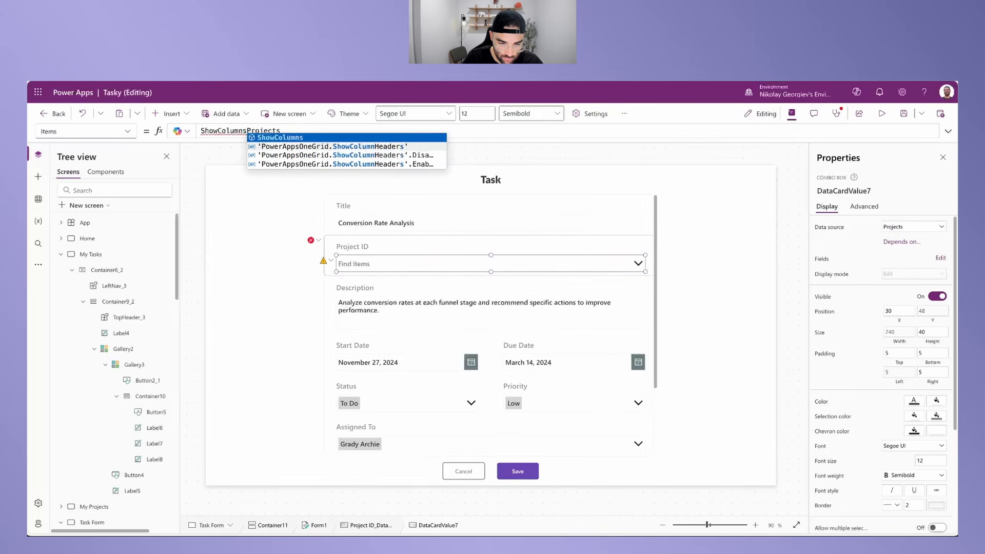
type("(")
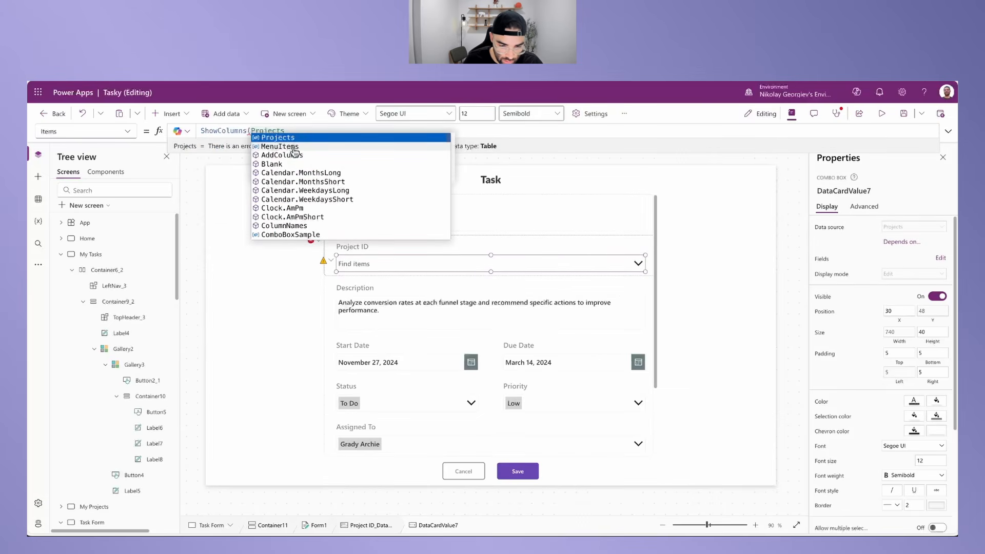
left_click(296, 129)
type(", Title,")
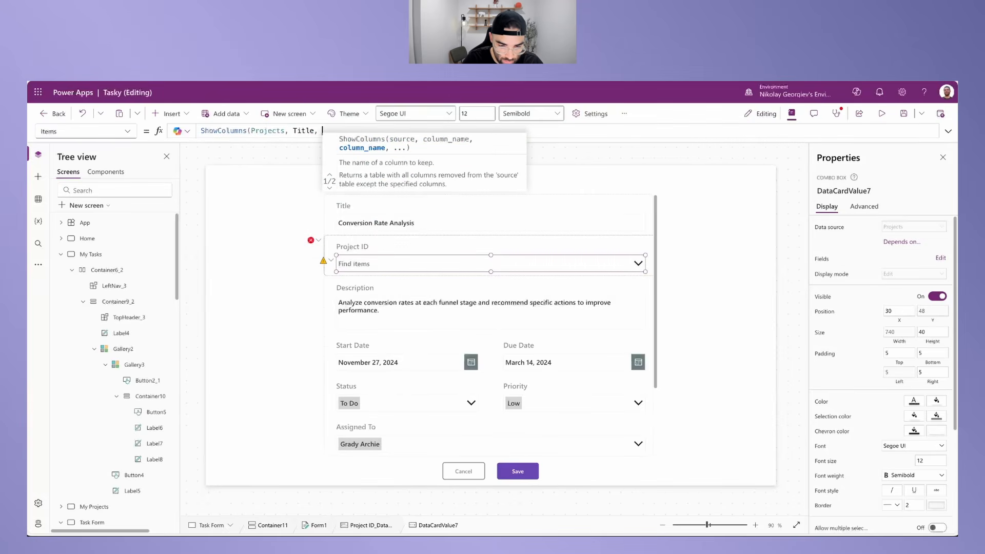
type(" ID")
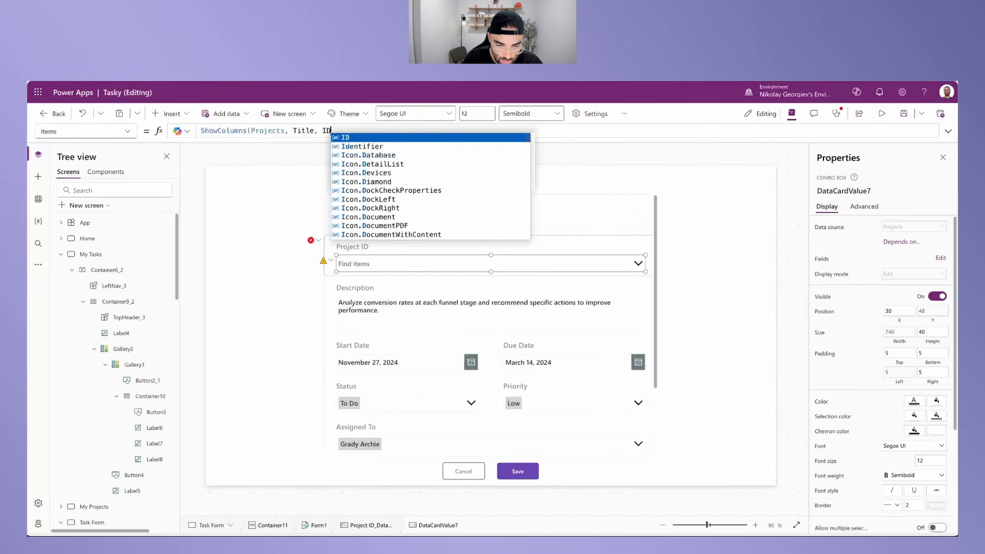
type(")")
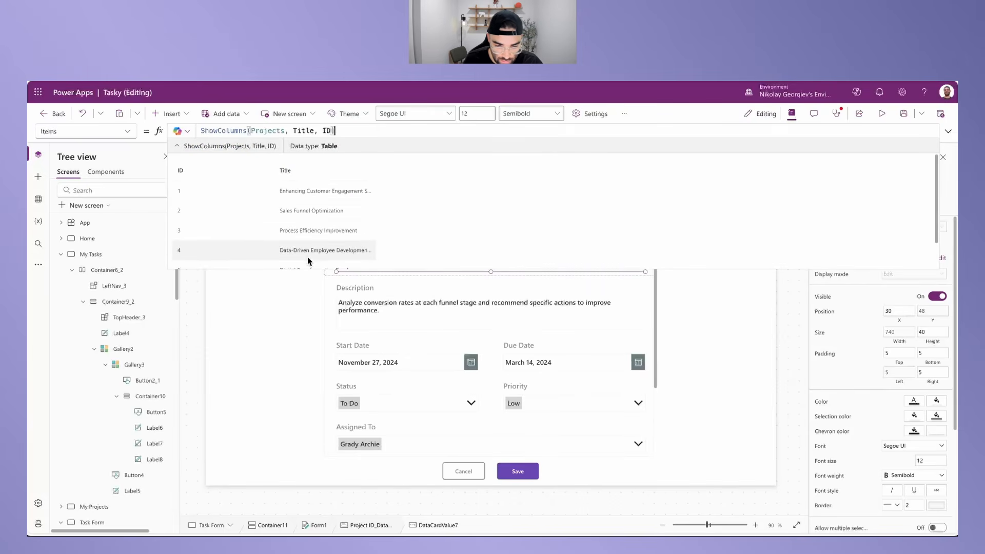
left_click(939, 143)
Step: Set the Project ID combo box's DefaultSelectedItems property to LookUp(Projects, ID = ThisItem.'Project ID')
left_click(338, 276)
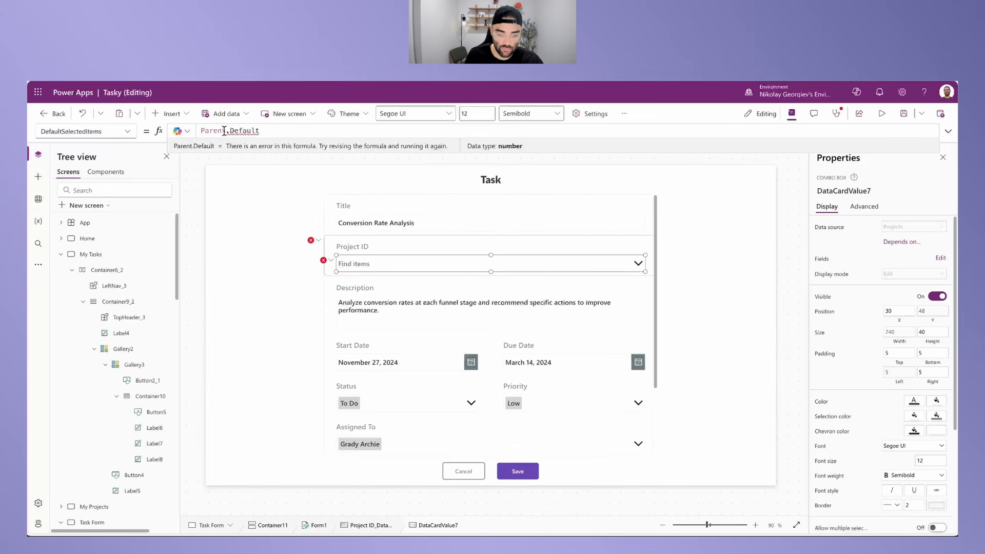
mouse_move(225, 131)
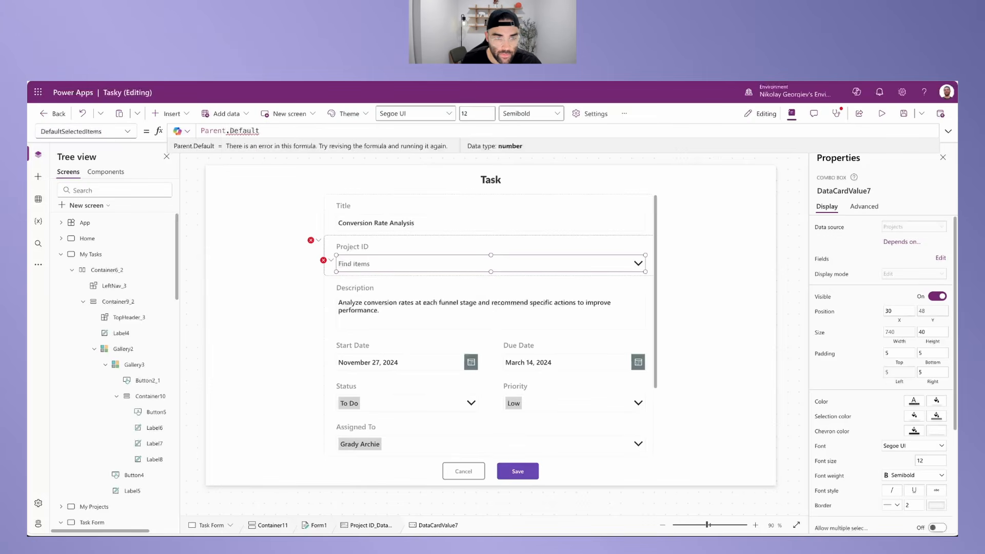
key("Escape")
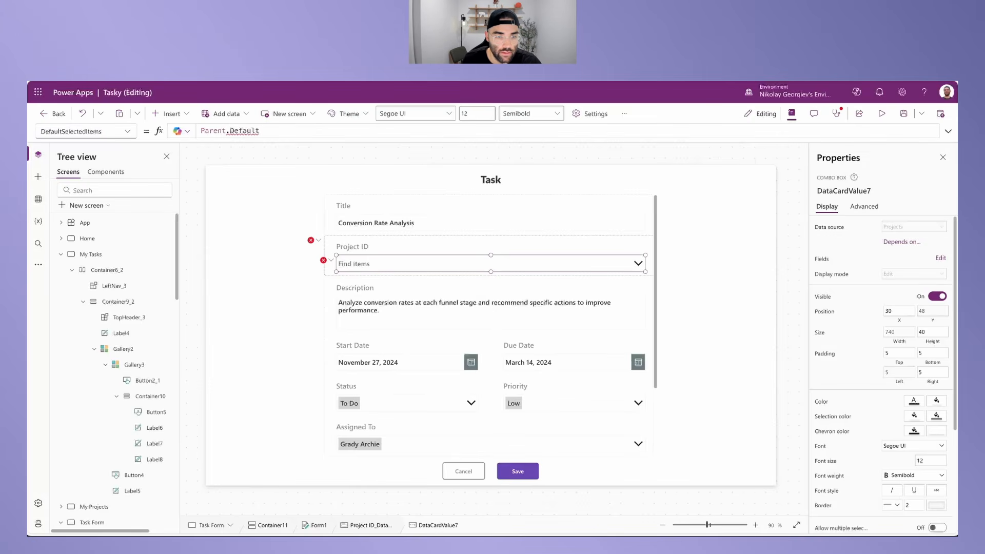
key("ctrl+a")
key("BackSpace")
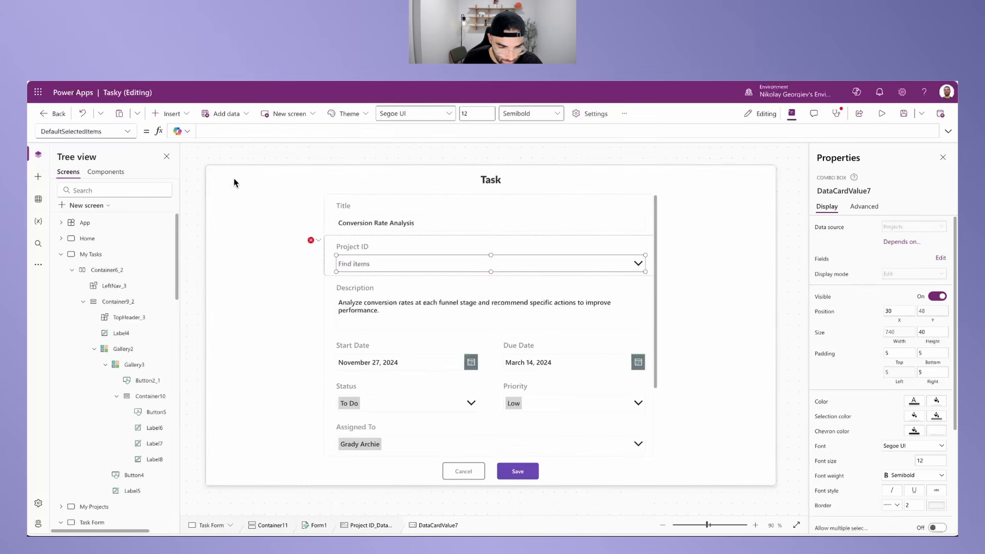
type("LookUp(Projects, ID = ThisItem.'Project ID')")
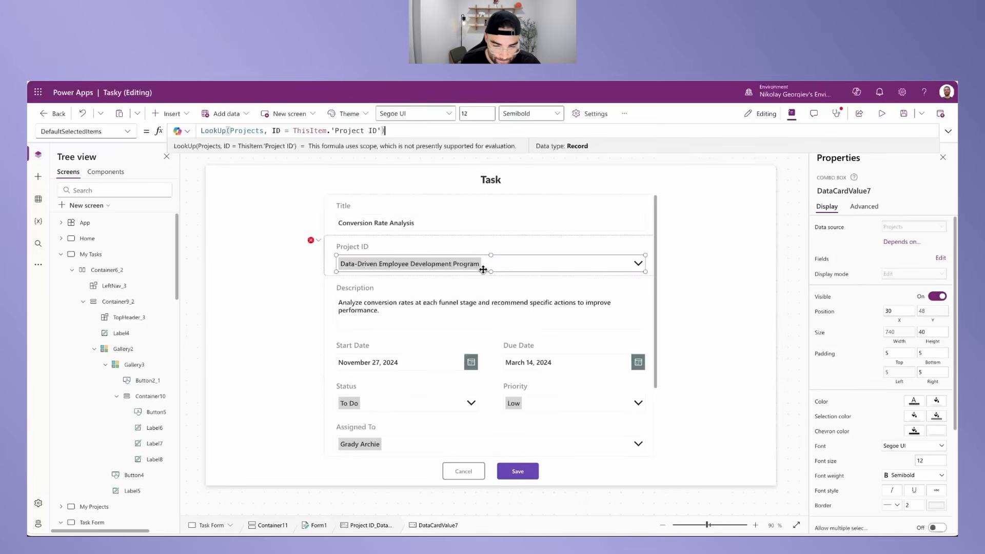
Step: Set the Project ID card's Update property to Value(DataCardValue7.Selected.ID) and check the value it returns
left_click(317, 241)
left_click(323, 252)
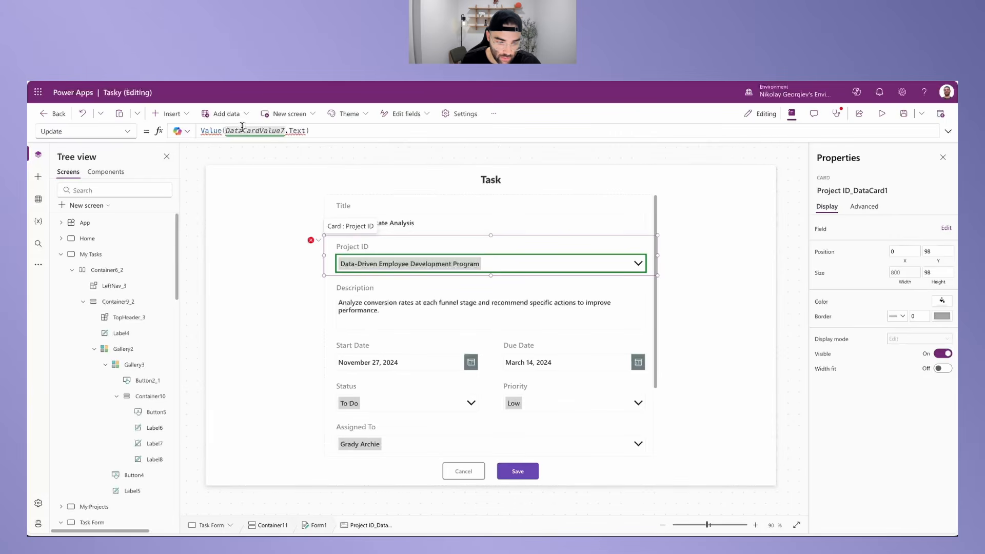
double_click(296, 131)
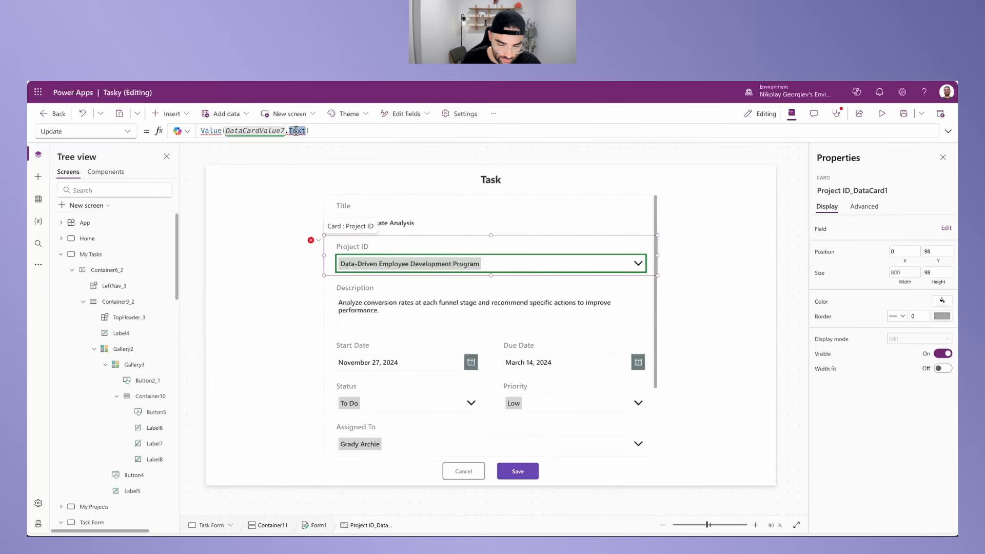
key("BackSpace")
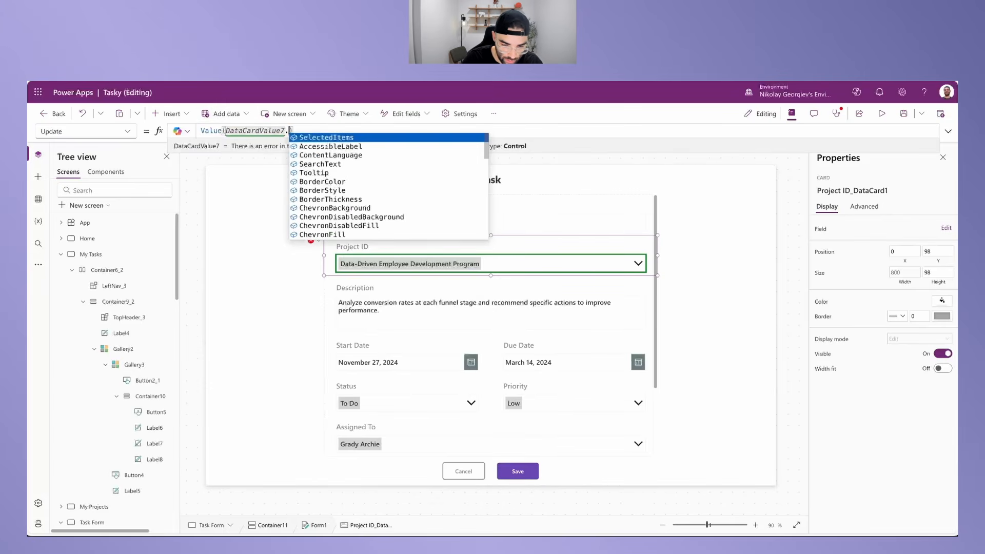
type("Selected.")
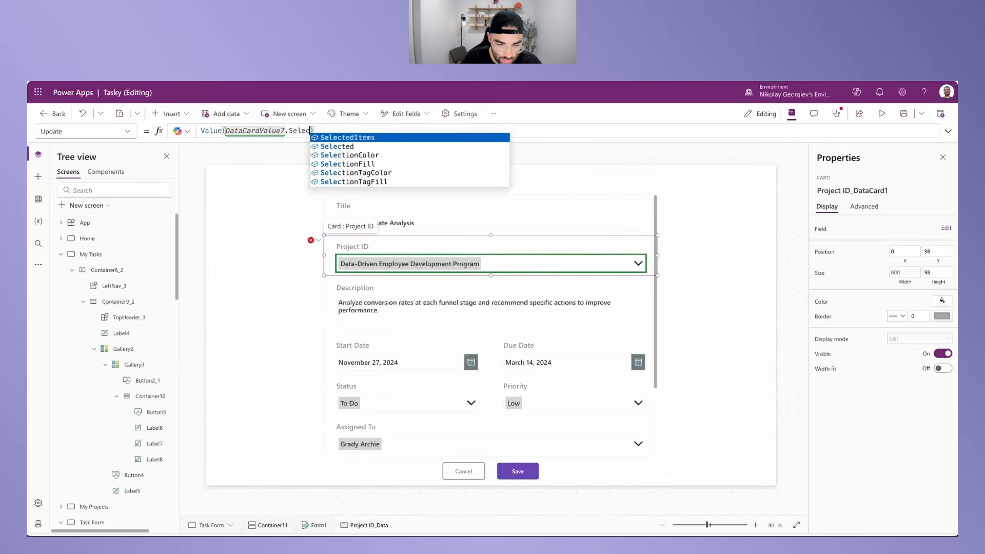
type("ID")
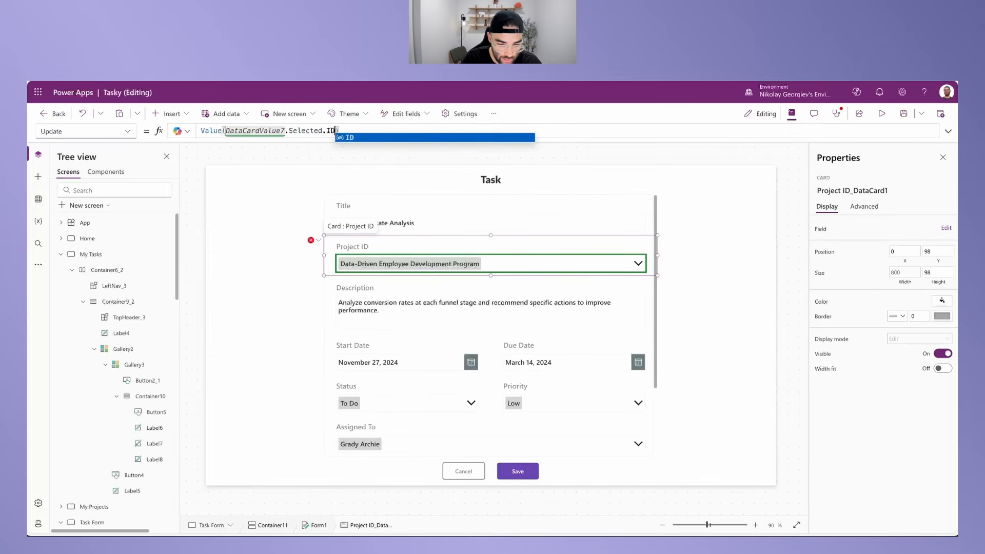
left_click(303, 129)
left_click(353, 133)
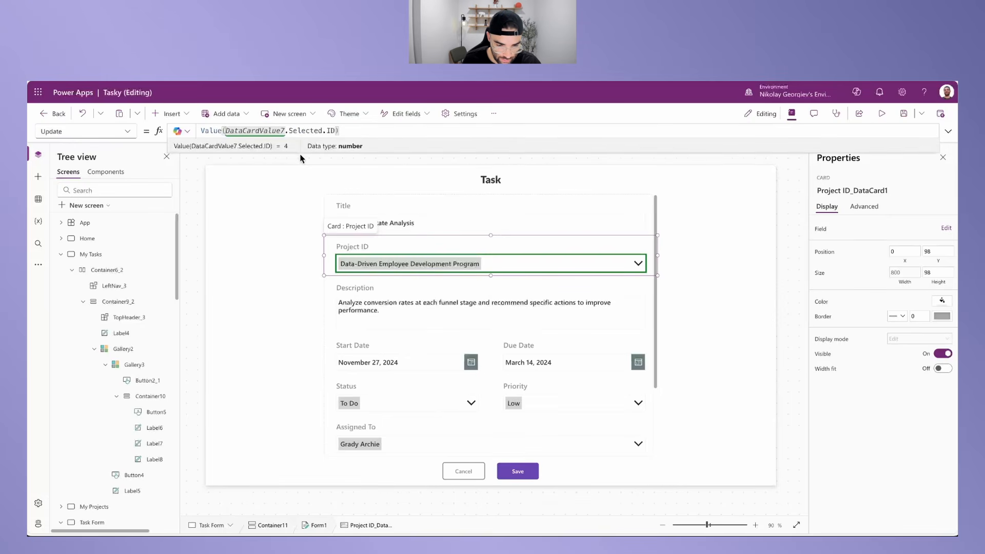
Step: Test the Project ID combo box by choosing Sales Funnel Optimization and check the value of the card's Update formula
left_click(408, 266)
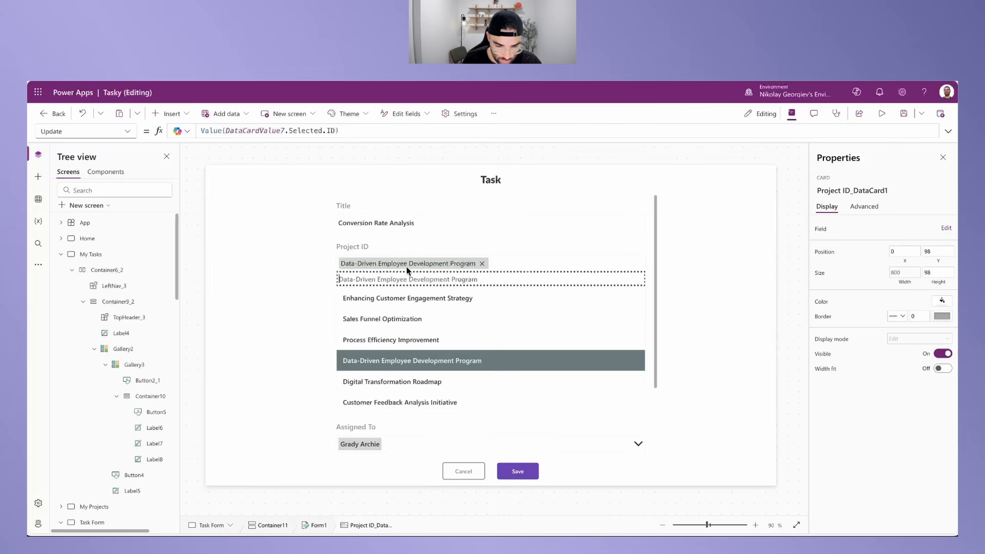
left_click(386, 317)
left_click(388, 262)
left_click(314, 132)
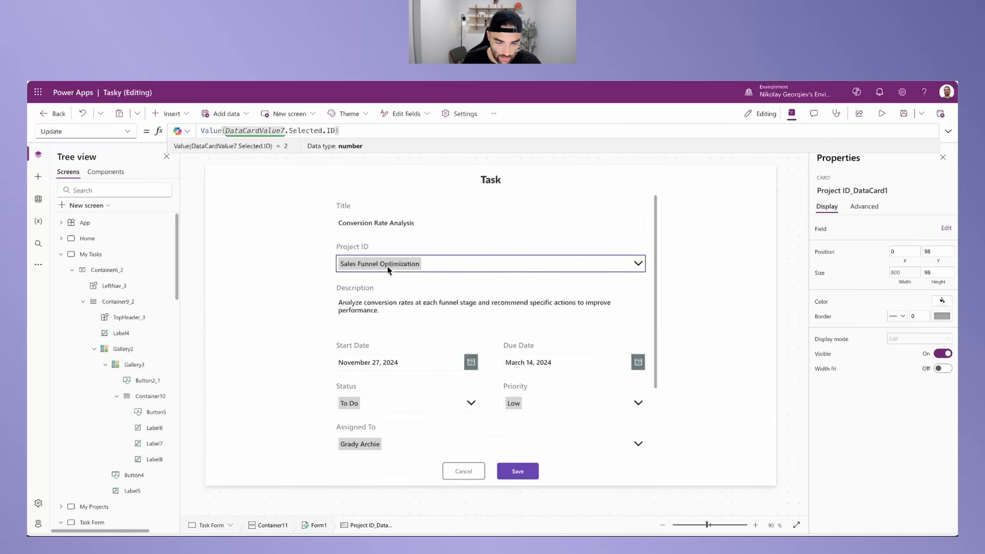
Step: Set the Text property of the Project ID card's label to "Project" and check the combo box's list of projects
left_click(351, 248)
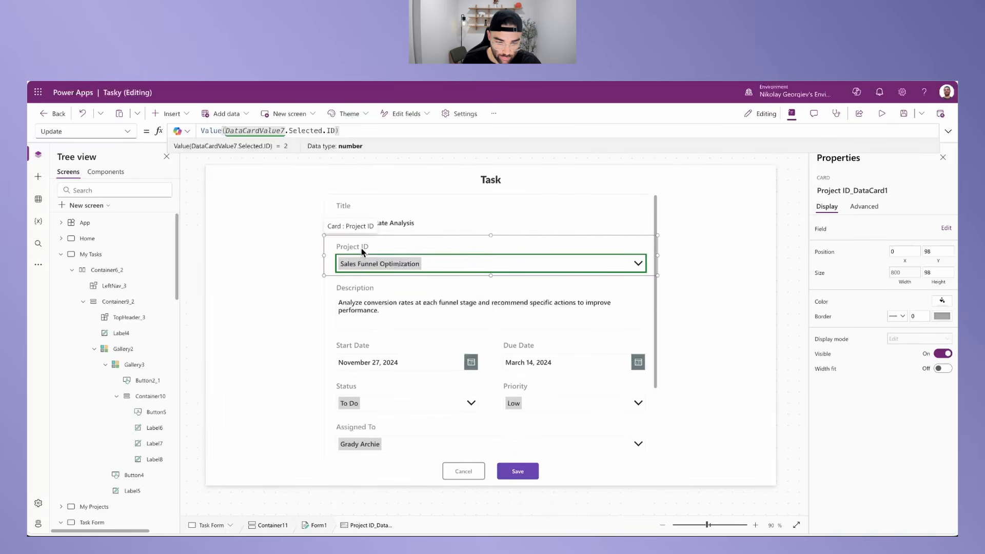
left_click(350, 249)
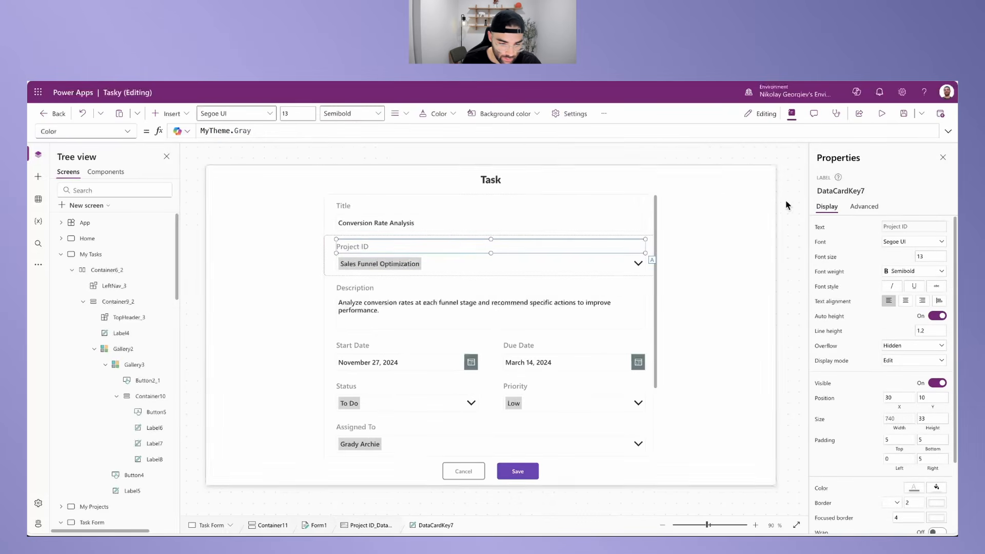
left_click(822, 232)
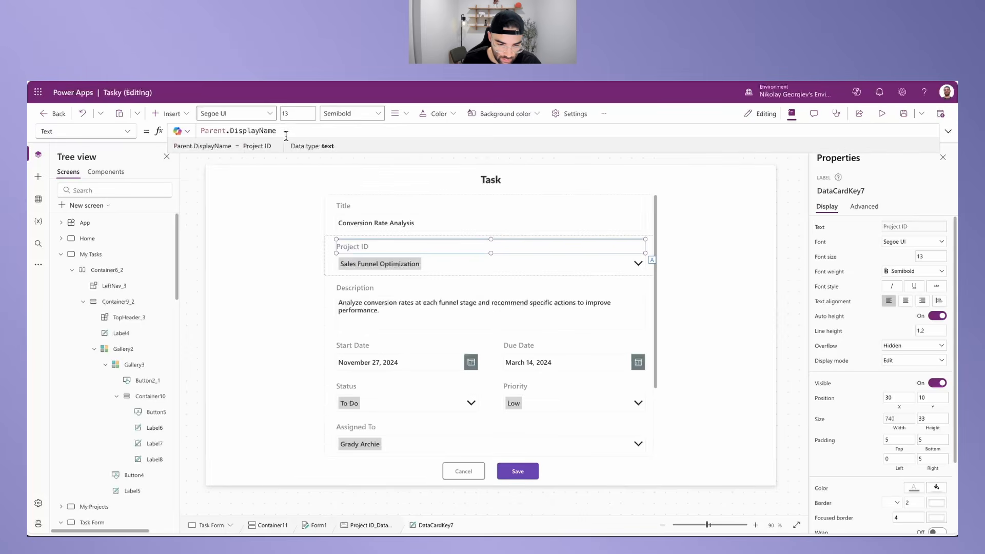
left_click_drag(284, 132, 136, 131)
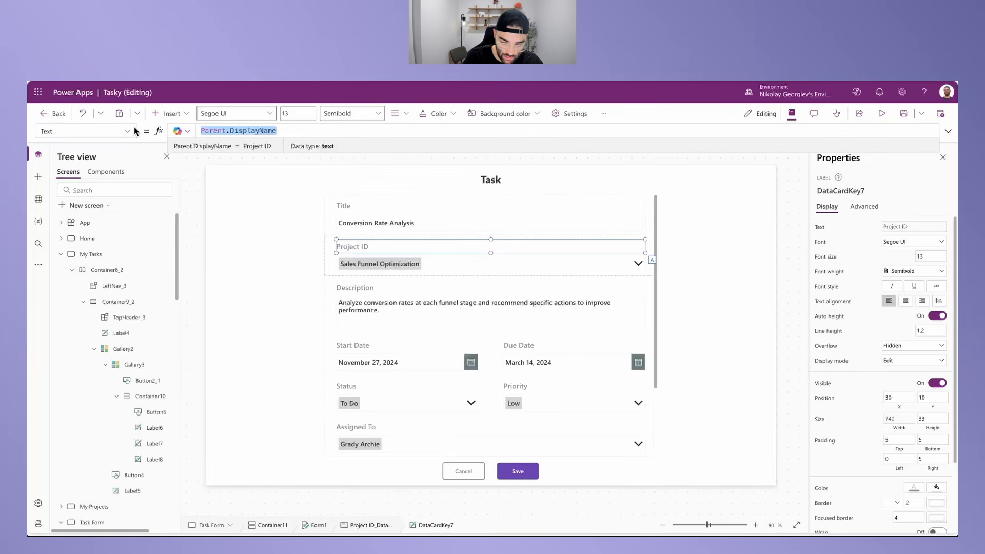
type("\"\"")
type("P")
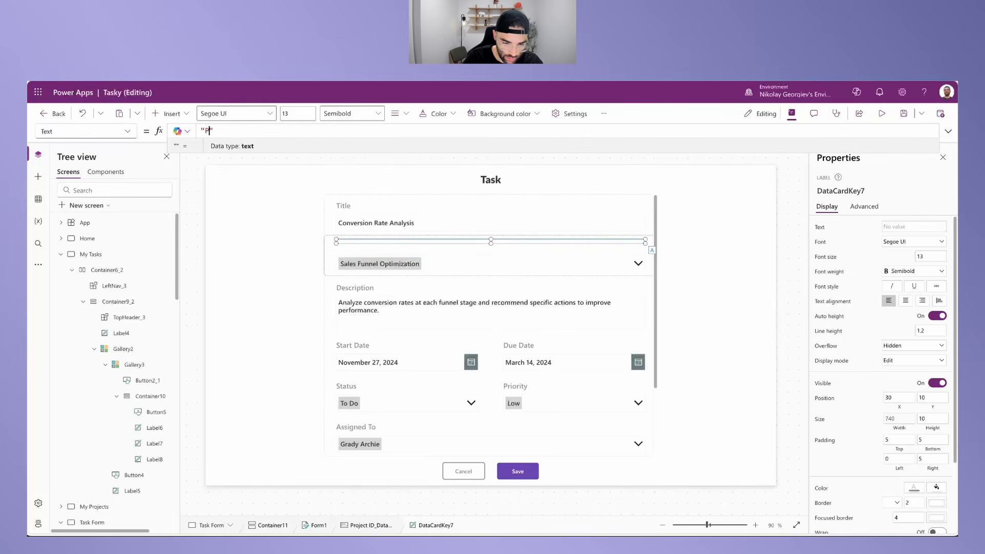
type("roject")
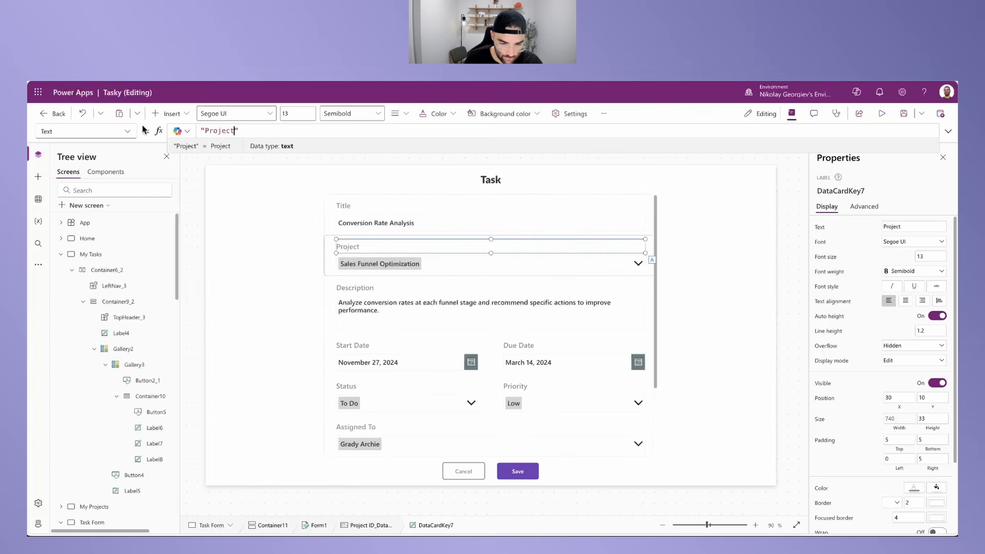
left_click(248, 227)
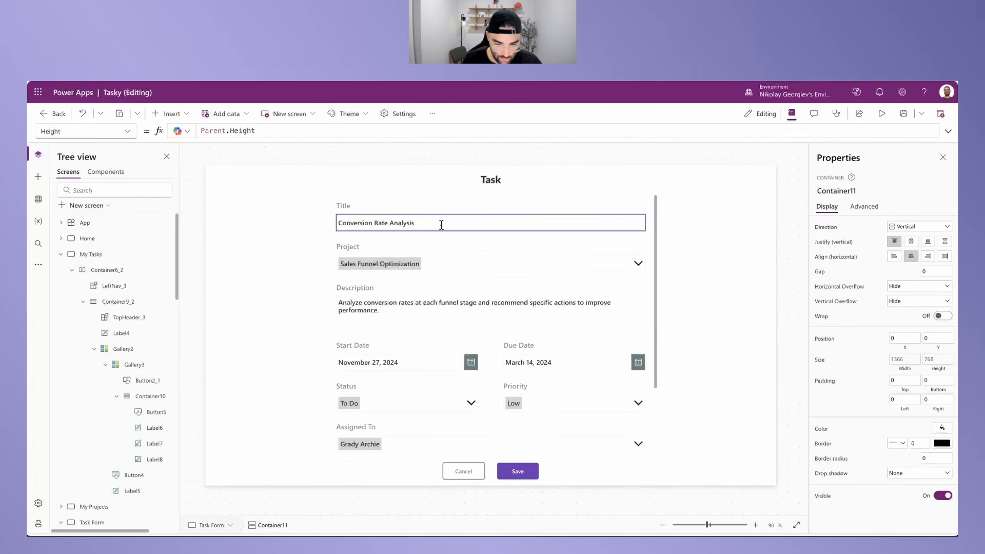
left_click(410, 264)
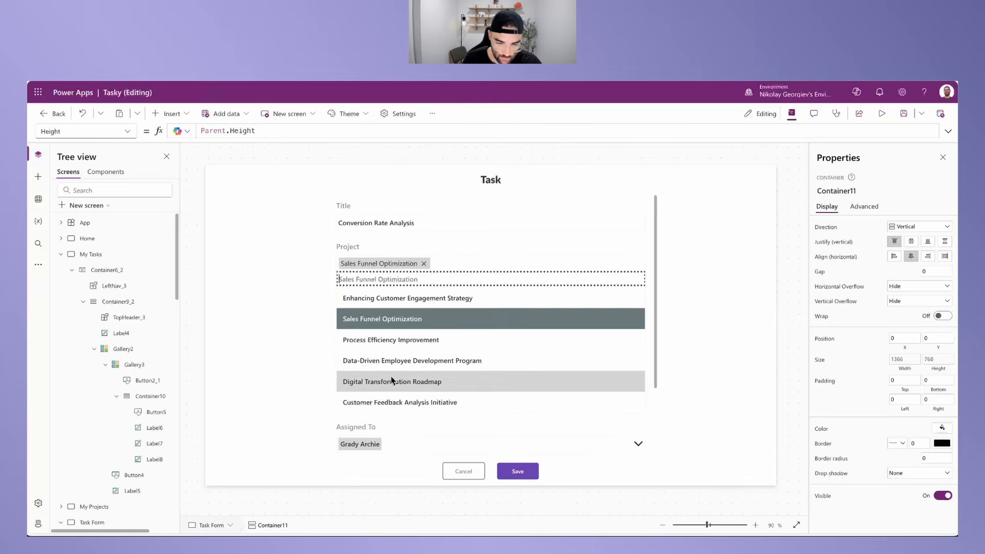
left_click(325, 286)
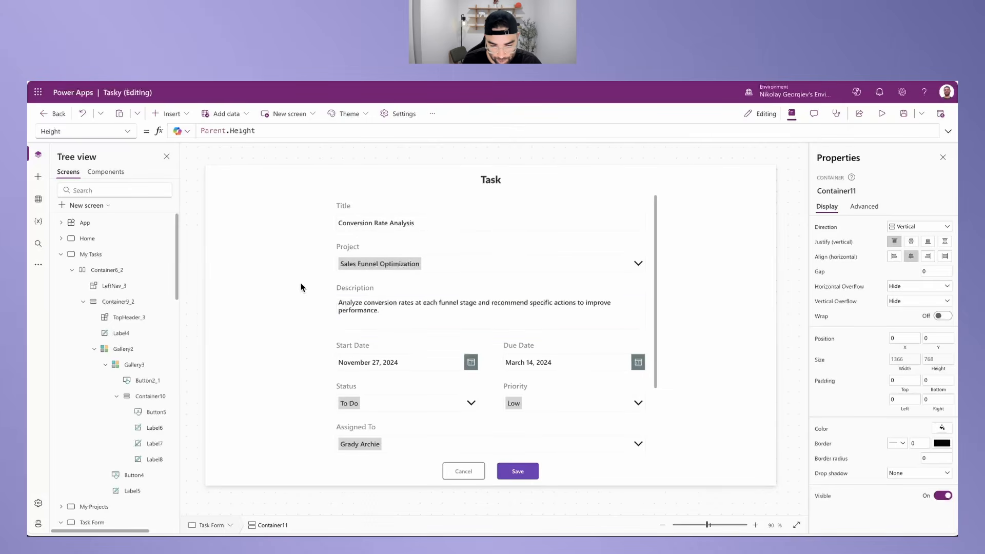
Step: Duplicate the Task Form screen and rename the copy "Project Form"
scroll(352, 310, "down", 3)
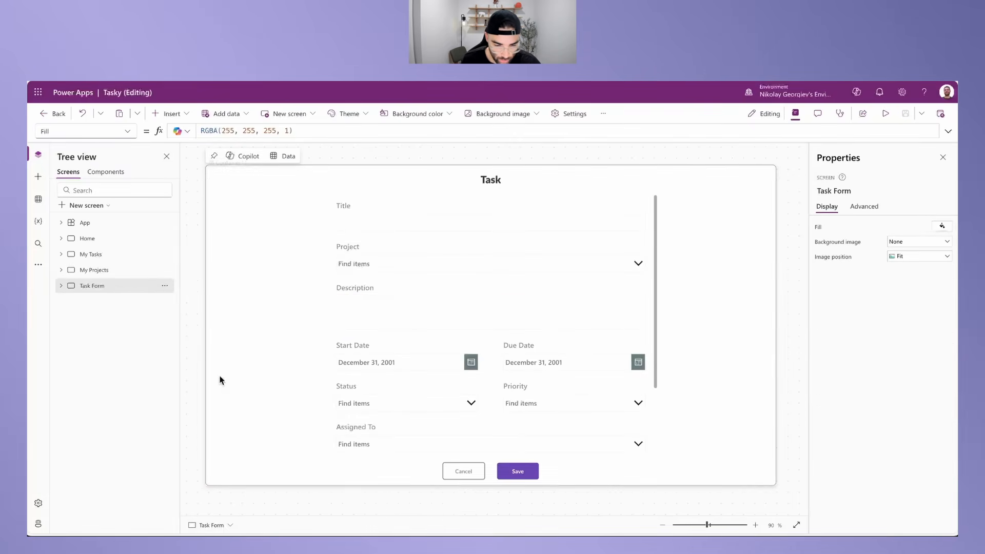
right_click(102, 294)
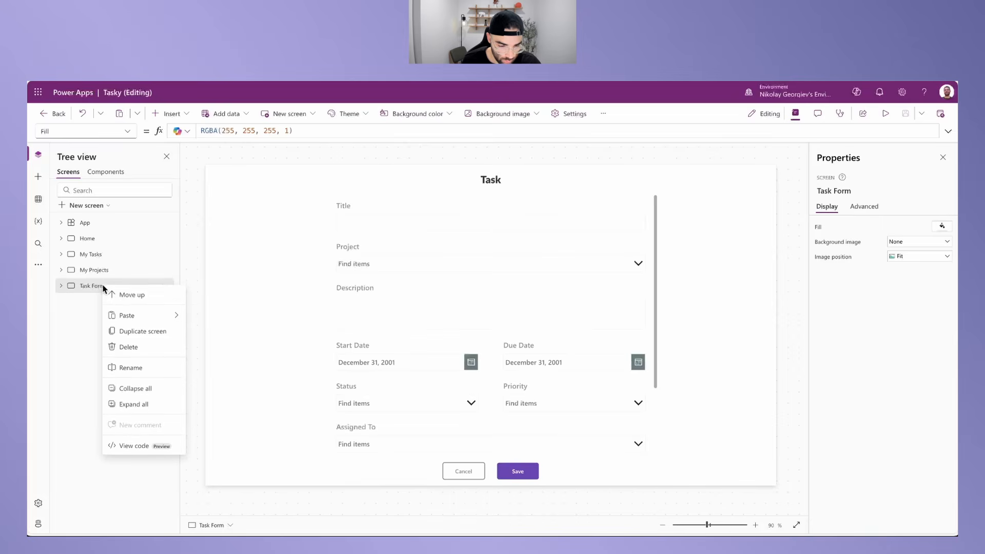
left_click(146, 335)
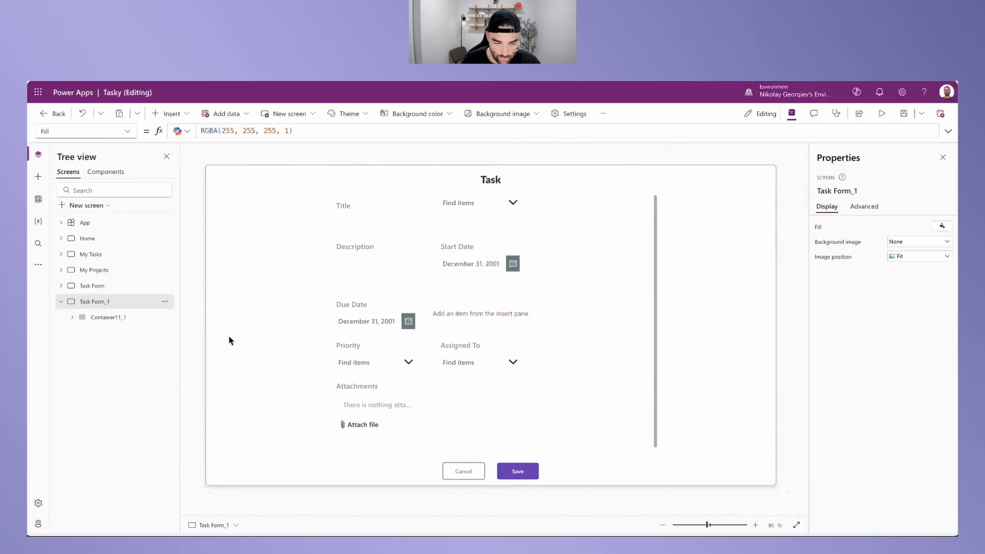
double_click(102, 302)
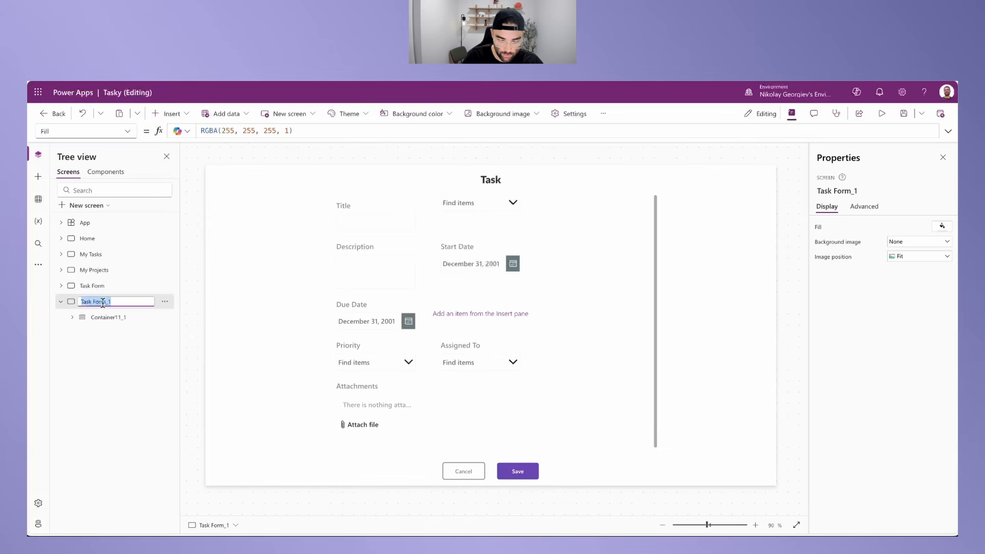
type("Project Form")
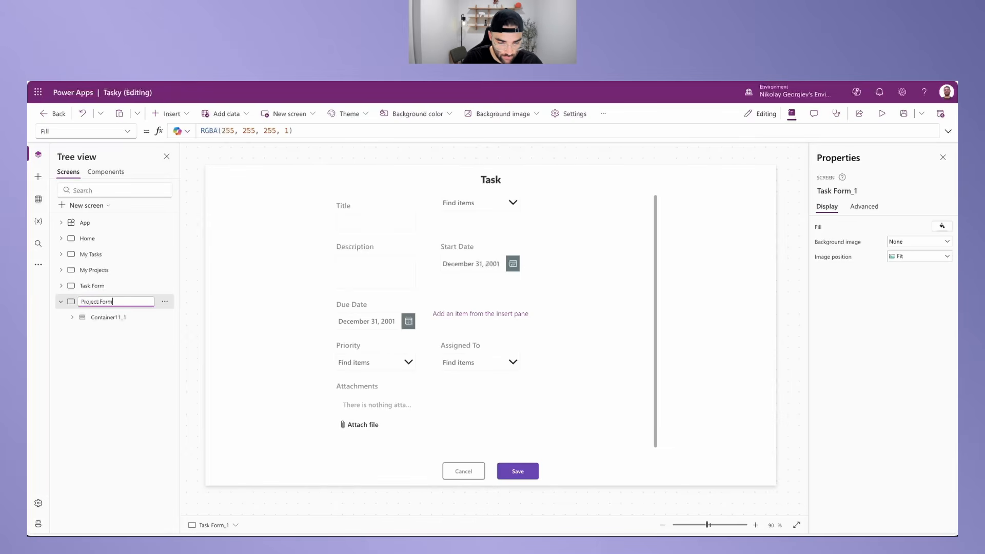
key("Return")
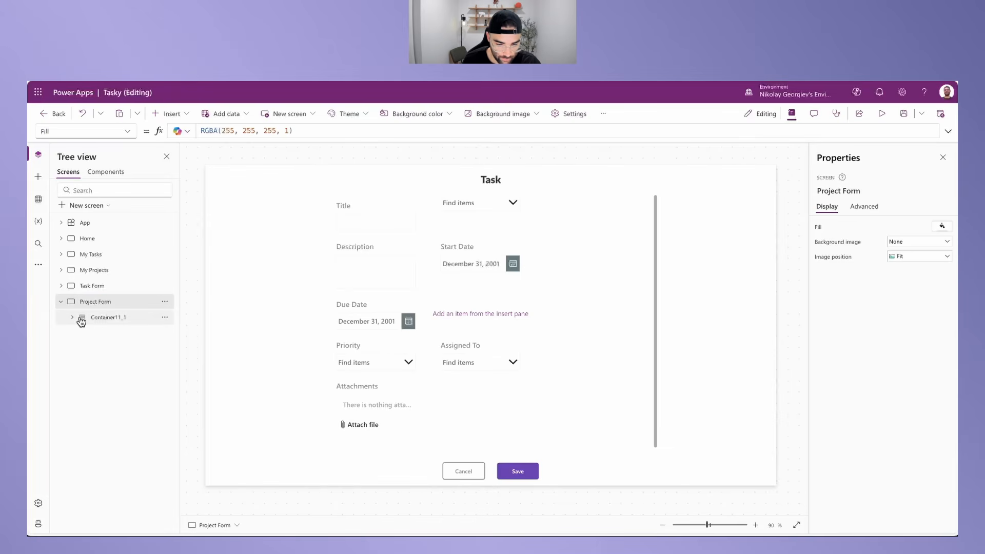
Step: Set the Text of the Project Form screen's title label to "Project"
left_click(497, 180)
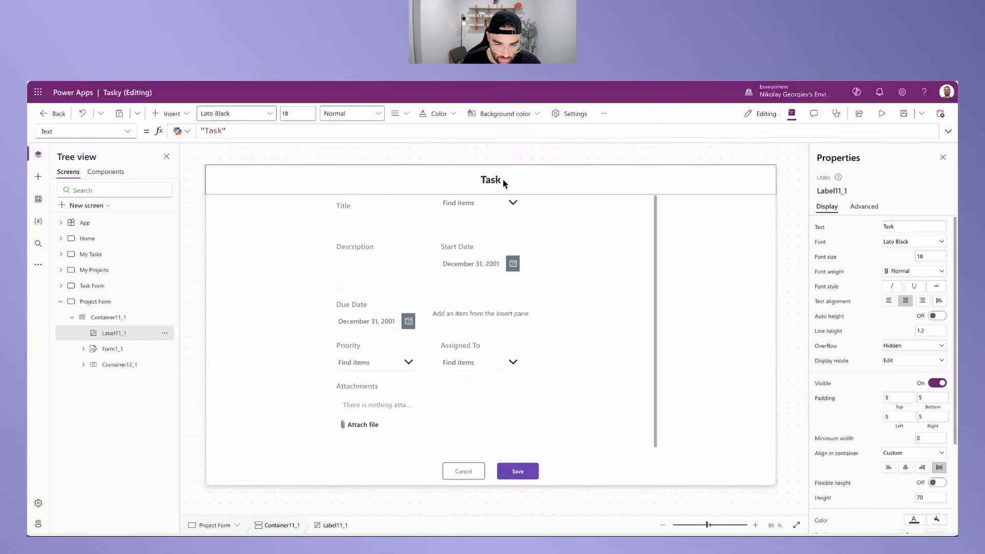
left_click(891, 226)
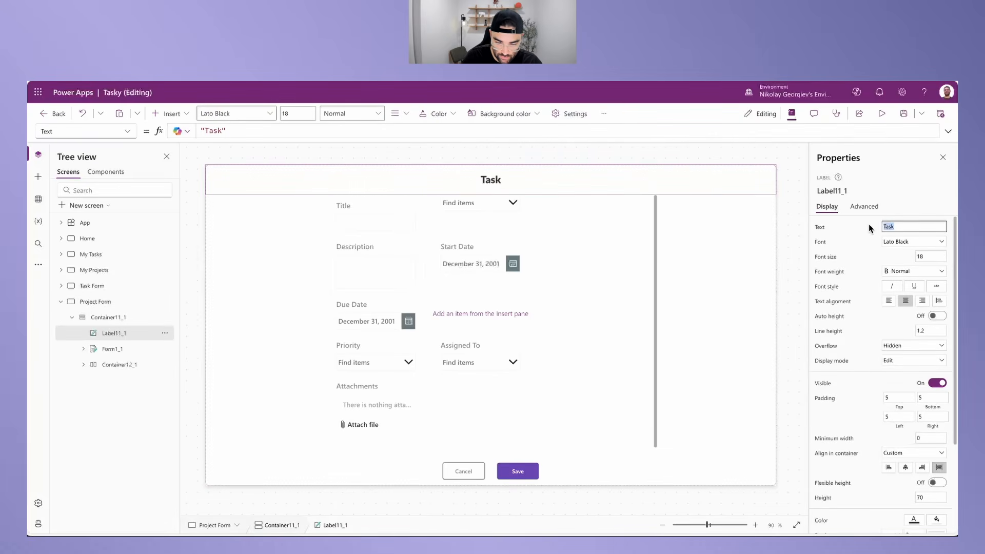
type("Project")
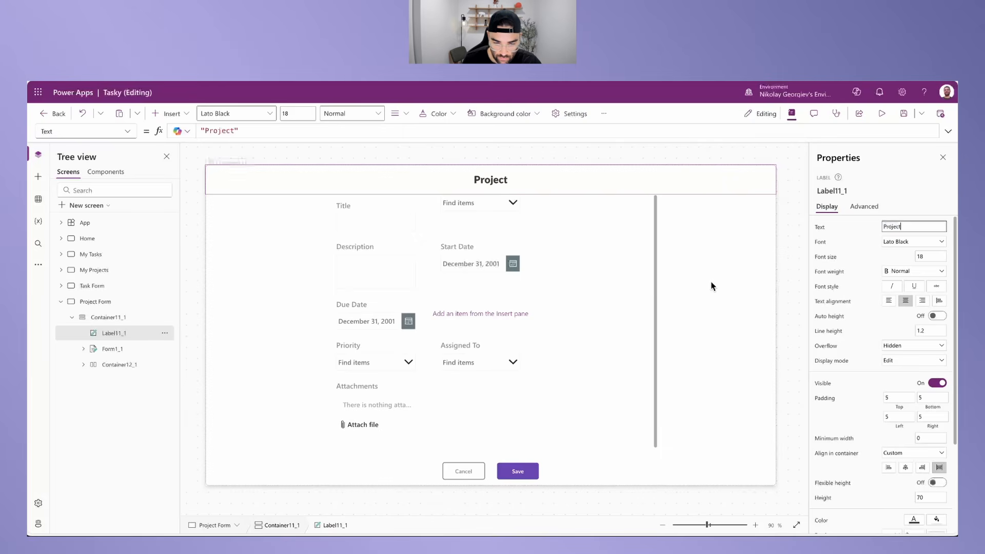
left_click(616, 317)
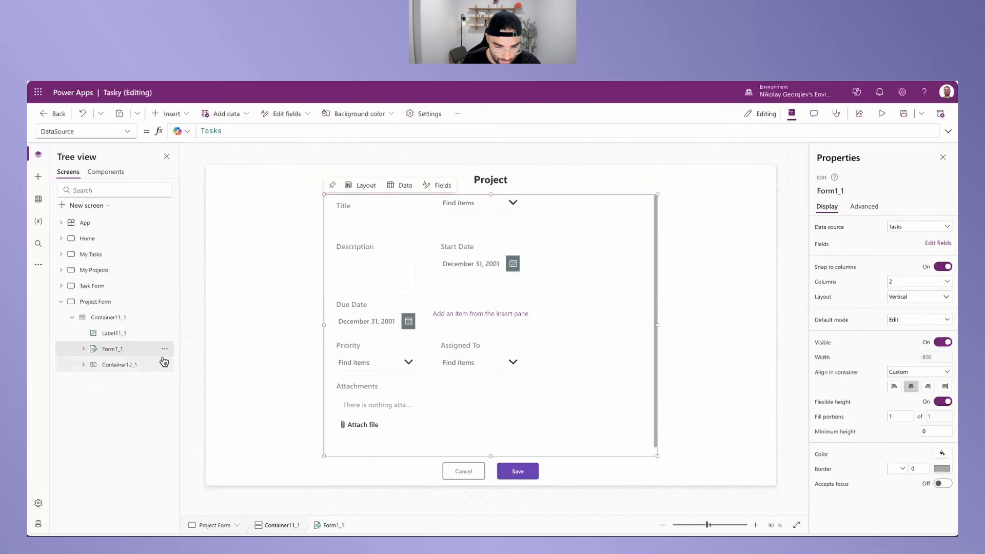
Step: Copy the whole OnSelect formula of the task card button in the My Tasks screen's gallery
left_click(90, 285)
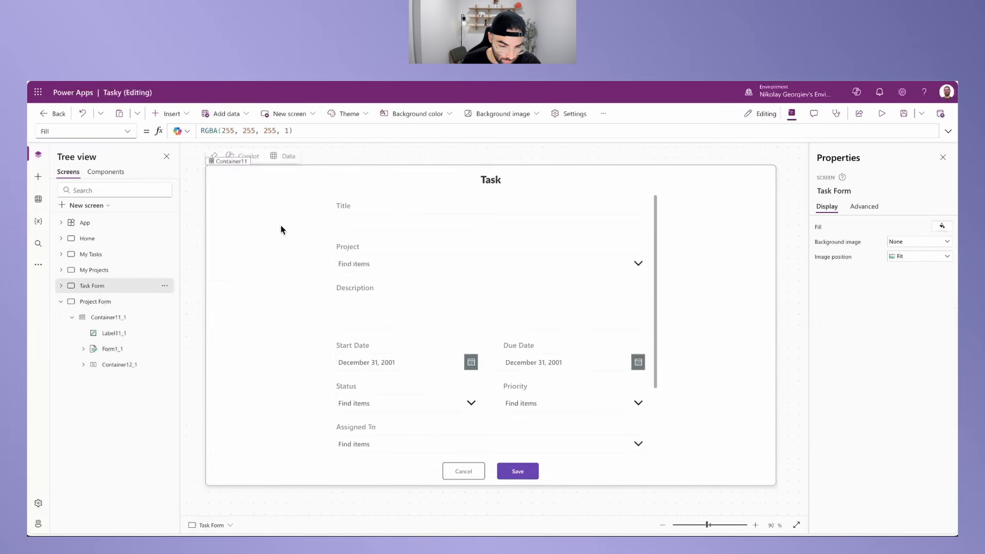
left_click(92, 254)
left_click(273, 266)
left_click_drag(492, 131, 173, 134)
key("ctrl+c")
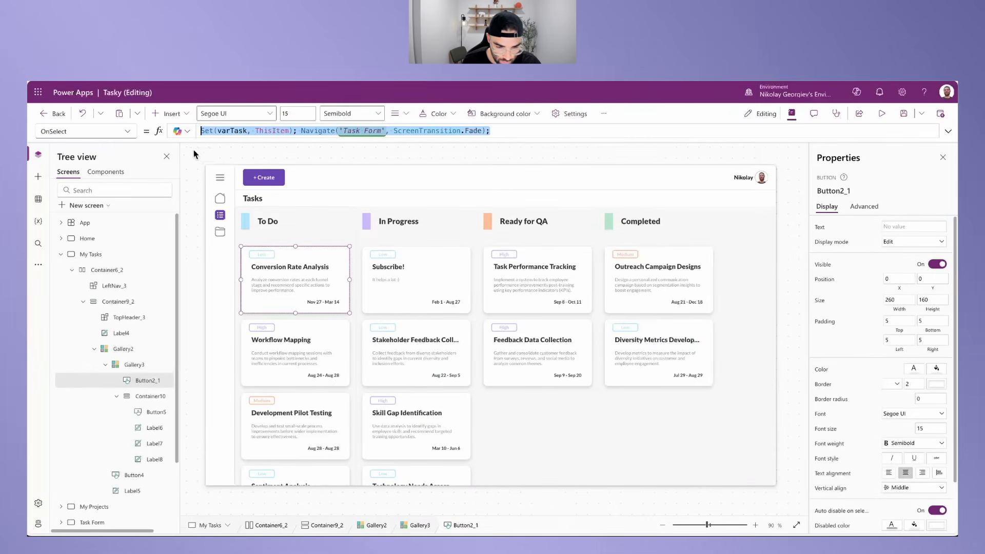
Step: Replace the OnSelect formula of the project card button on the My Projects screen with the copied task card formula
left_click(62, 254)
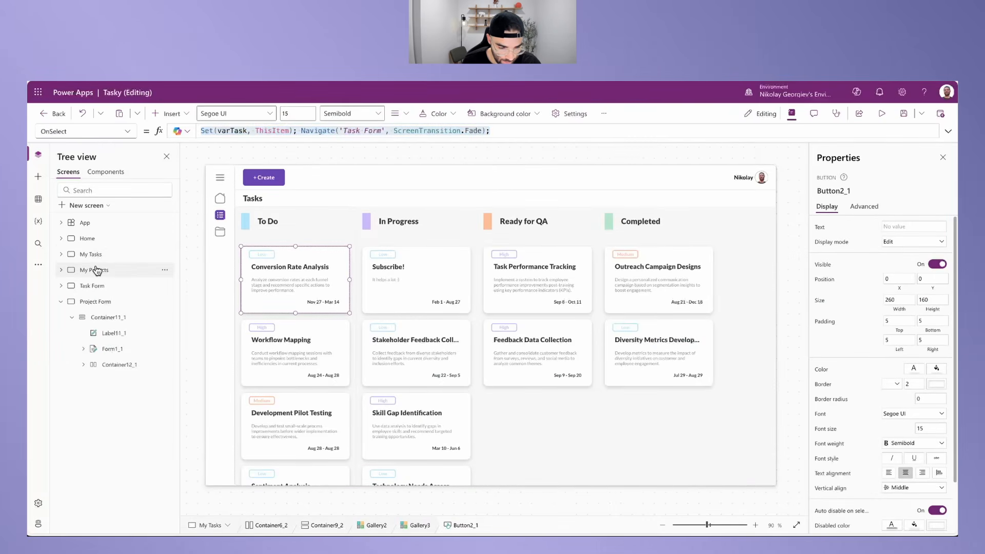
left_click(94, 270)
left_click(284, 276)
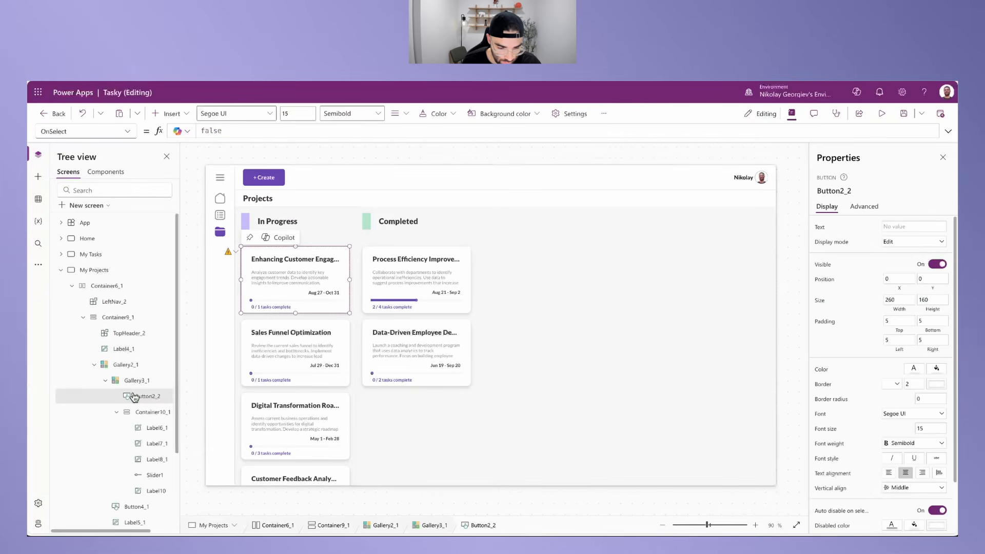
left_click(260, 132)
key("ctrl+a")
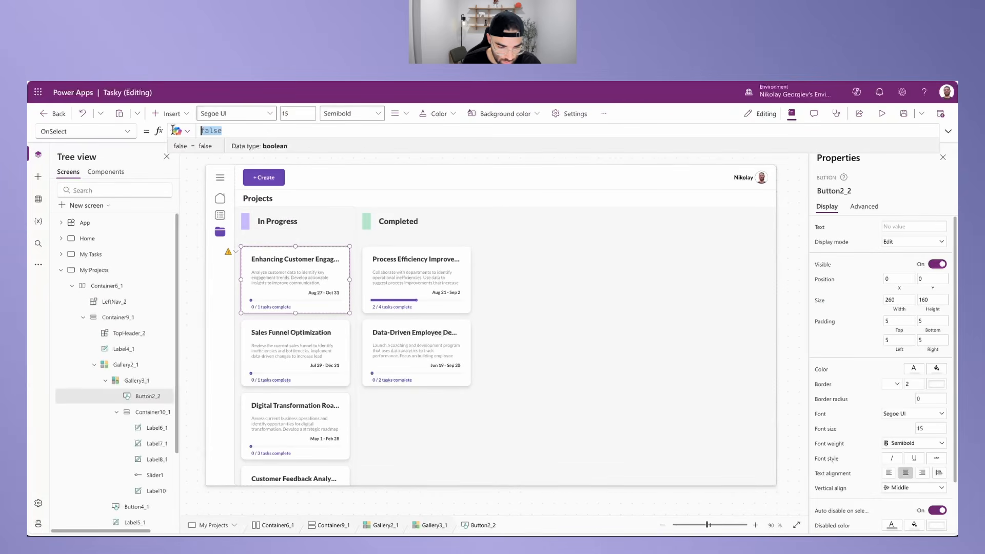
key("ctrl+v")
Step: Edit the project card's OnSelect formula so it sets varProject and navigates to 'Project Form'
double_click(238, 129)
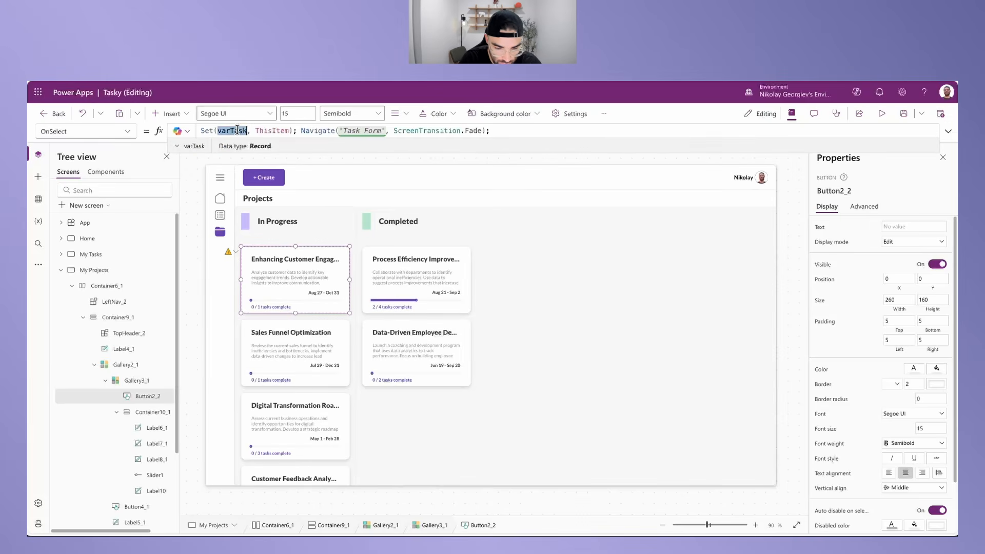
type("varPro")
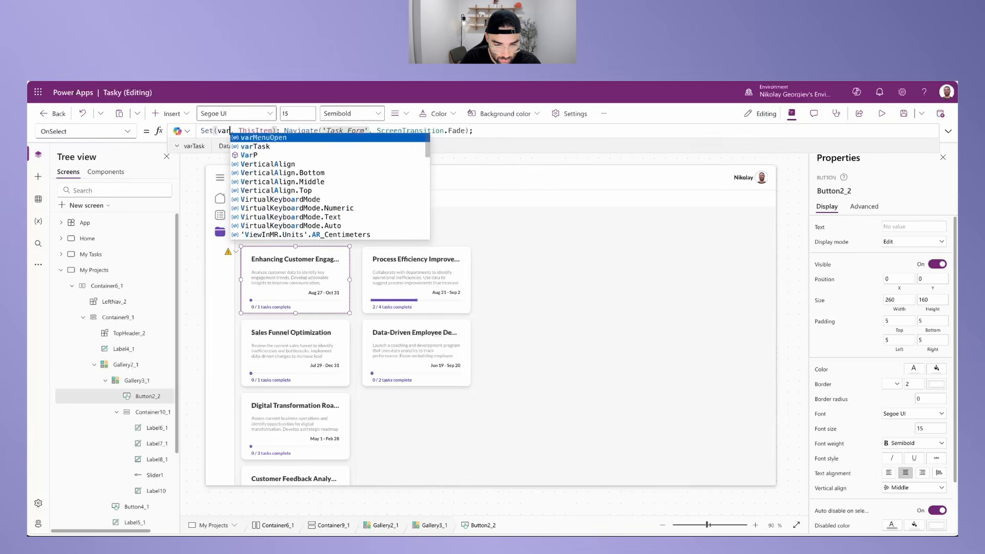
type("ject")
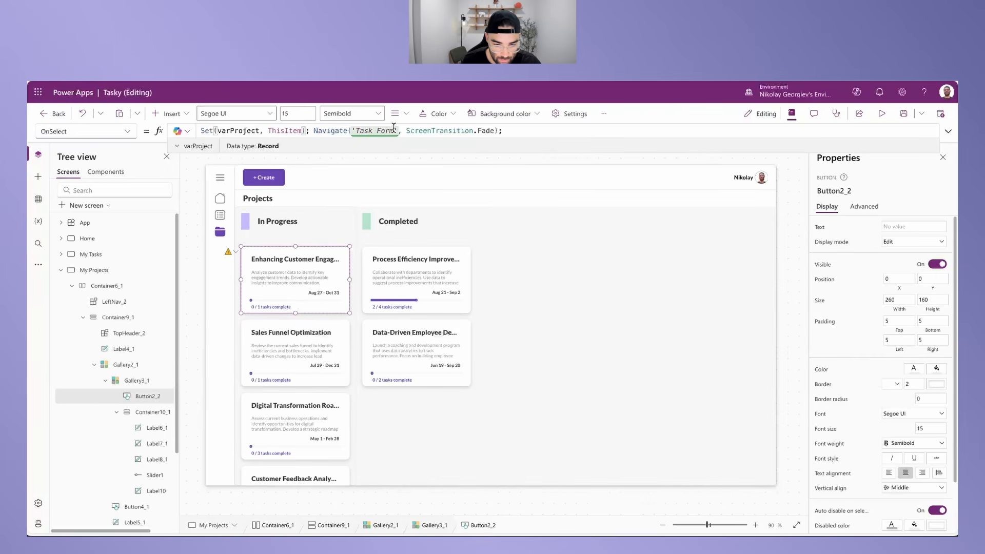
left_click_drag(374, 130, 354, 130)
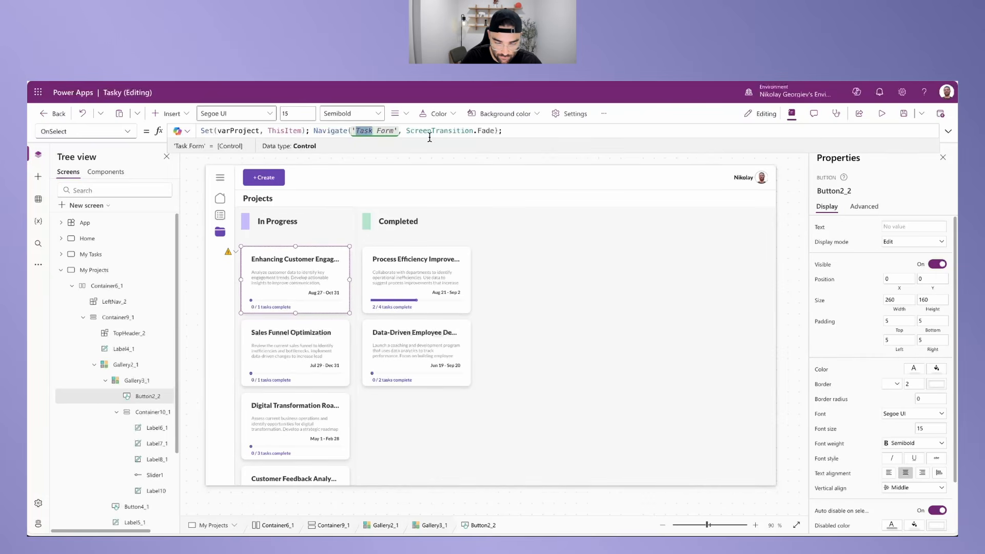
type("Project")
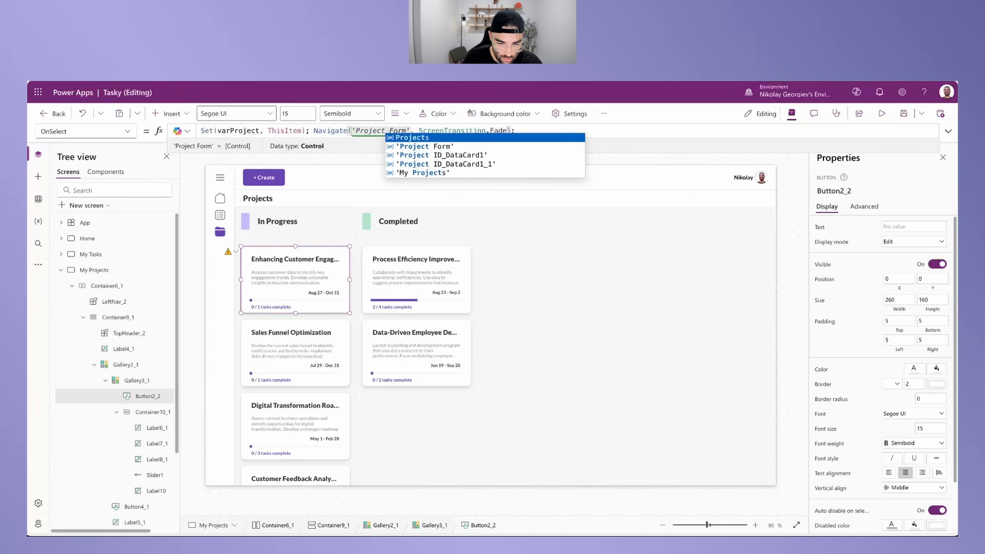
left_click(449, 131)
left_click(534, 128)
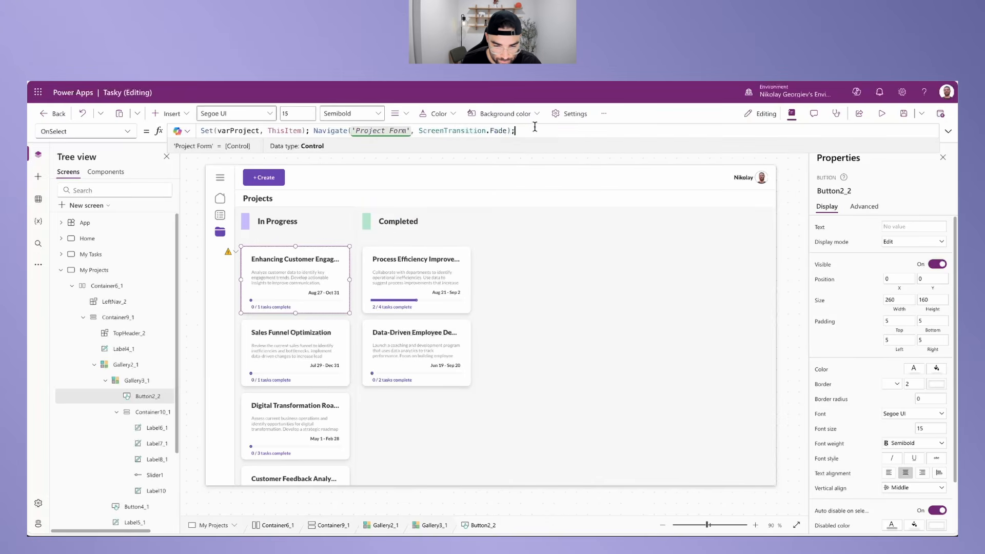
Step: Open the Project Form screen through the first project card and set its form's DataSource to Projects
left_click(301, 286, "alt")
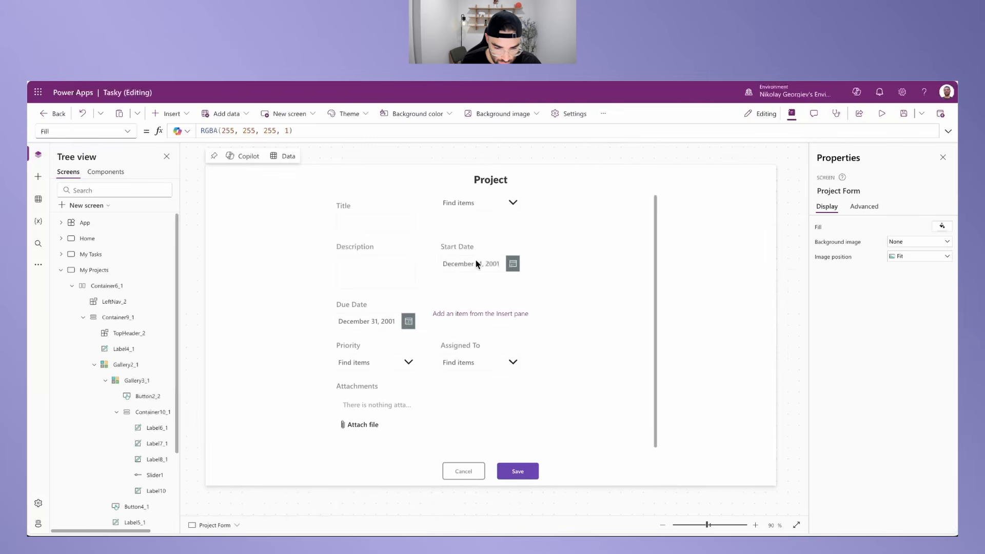
left_click(594, 263)
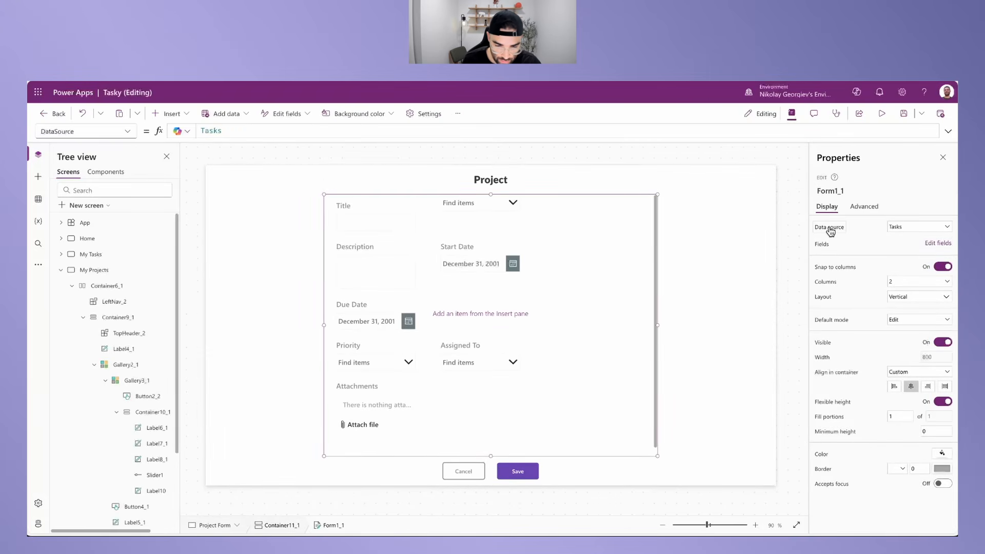
double_click(284, 131)
type("Projects")
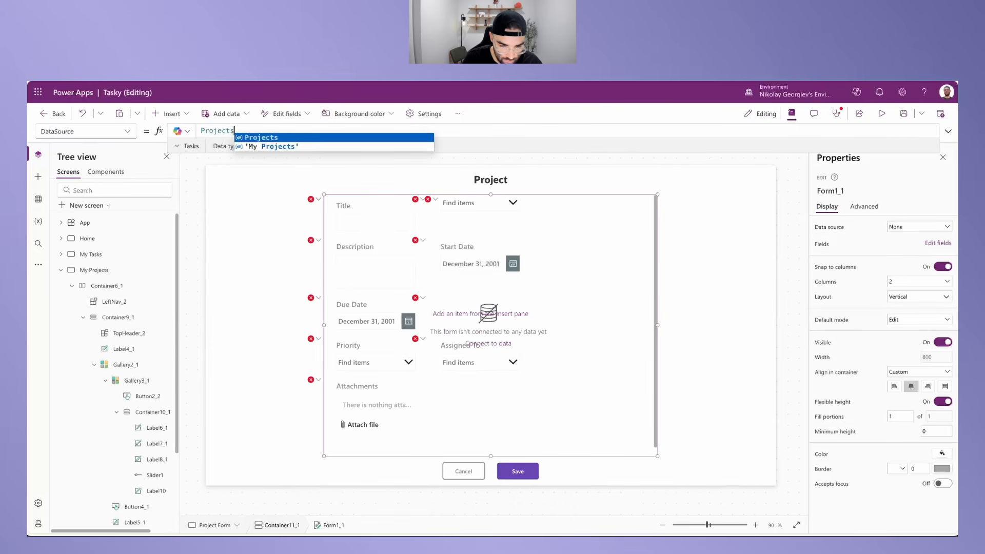
left_click(608, 316)
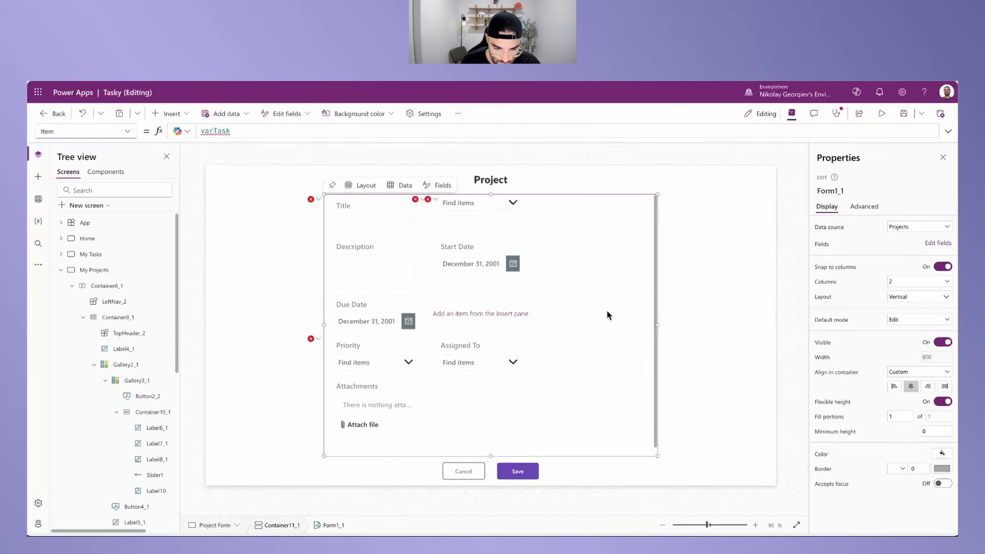
Step: Set the Item property of the project form to varProject
left_click(864, 206)
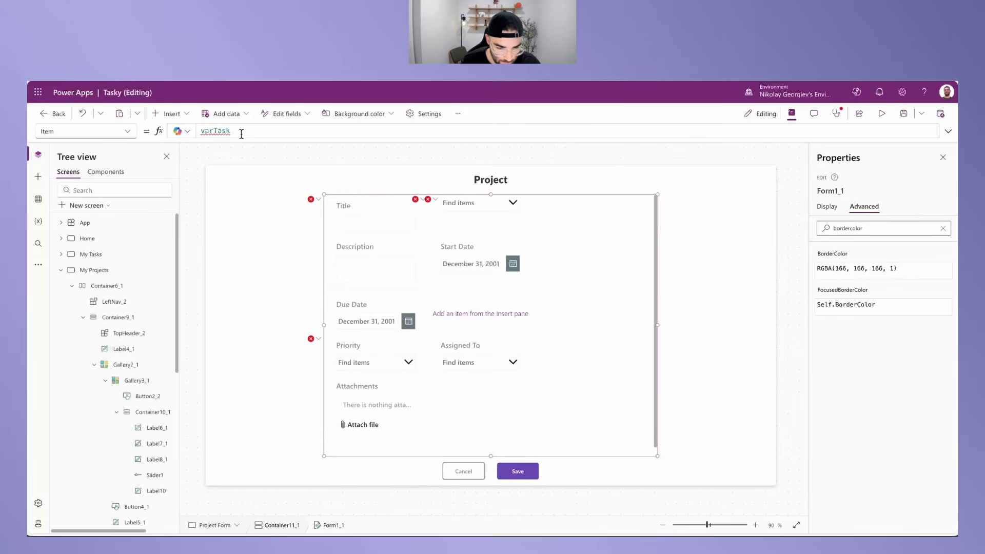
double_click(221, 131)
type("var")
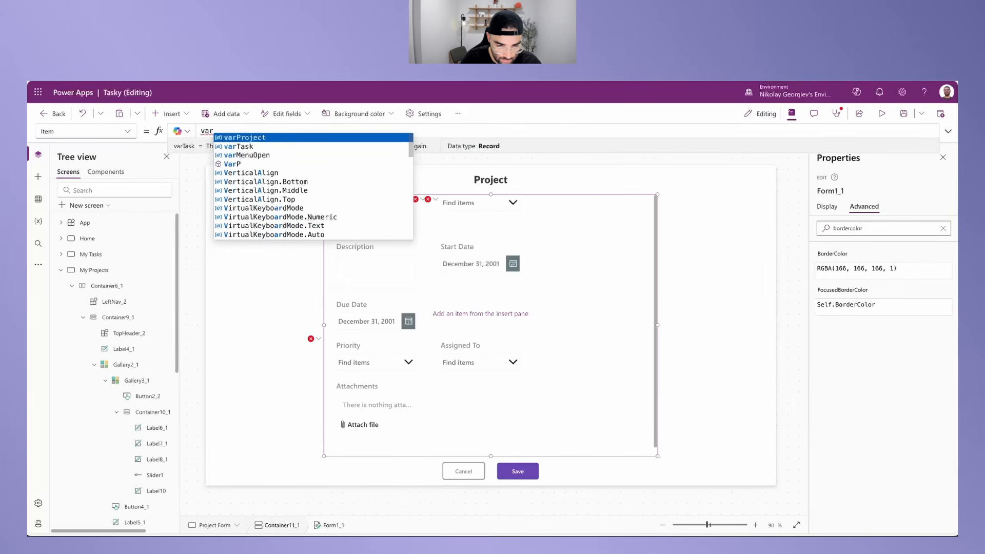
type("Project")
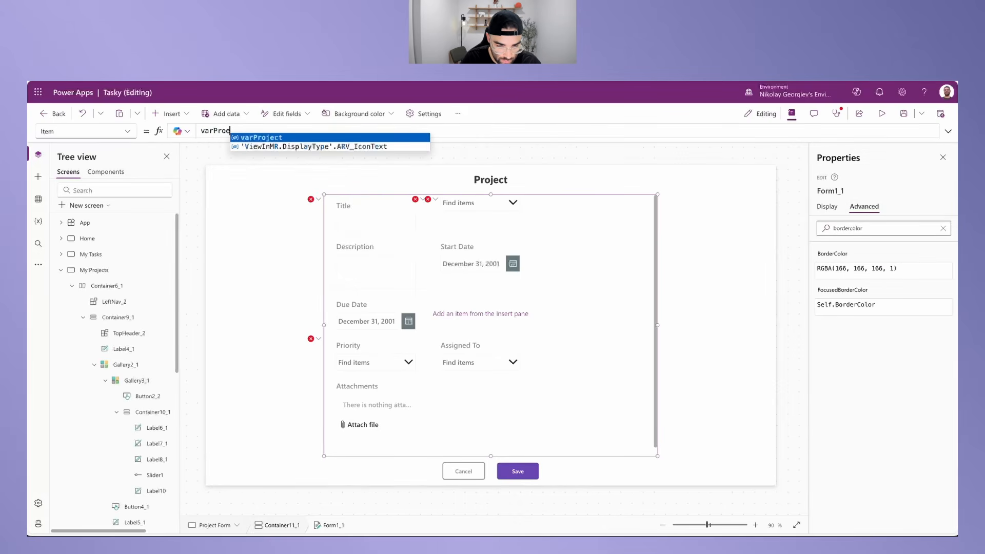
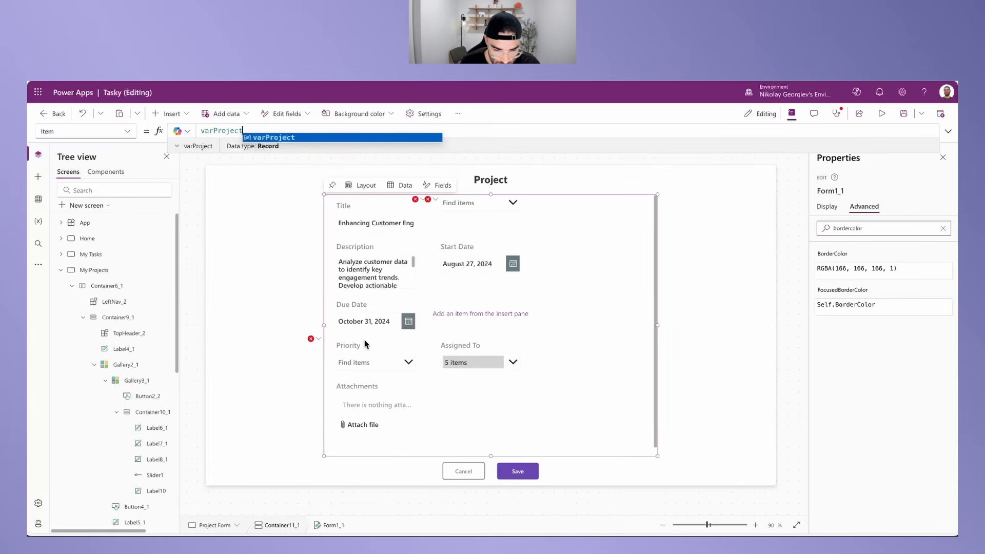
Step: Delete the Project ID and Priority cards from the project form
left_click(448, 213)
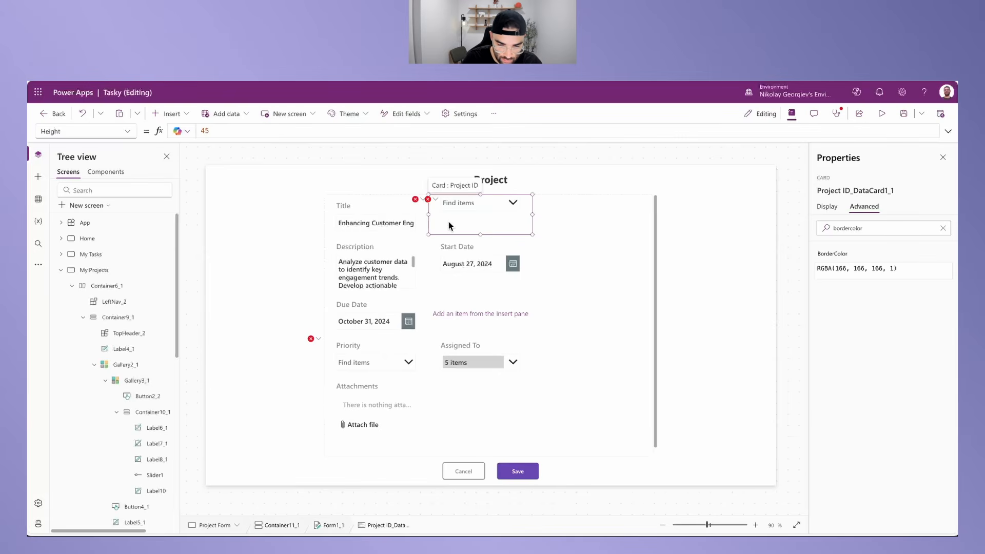
key("Delete")
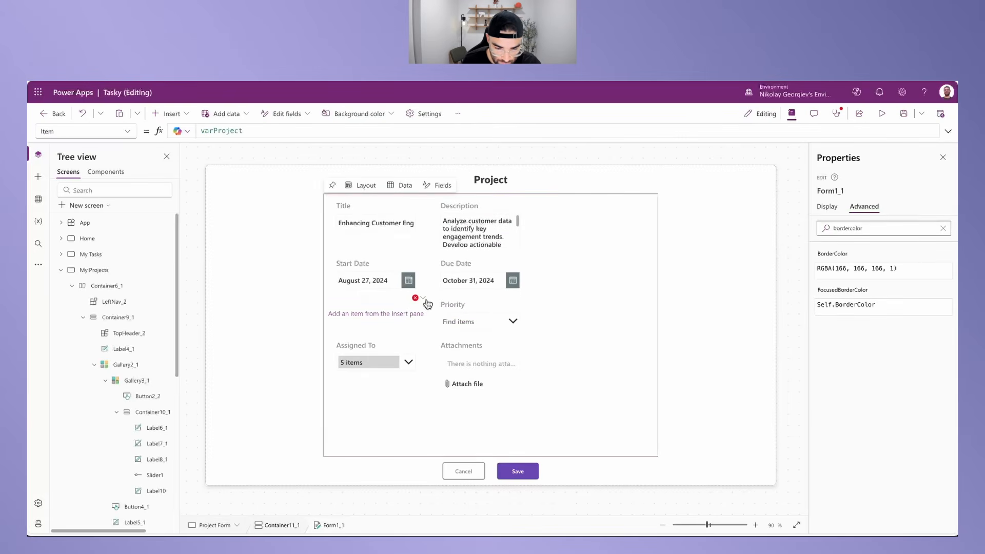
left_click(468, 307)
left_click(395, 303)
left_click(455, 298)
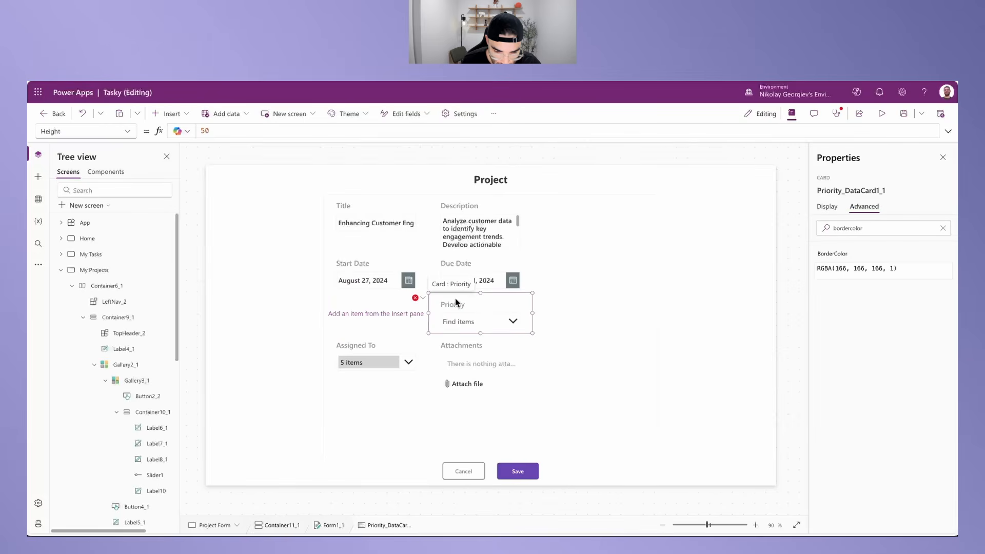
key("Delete")
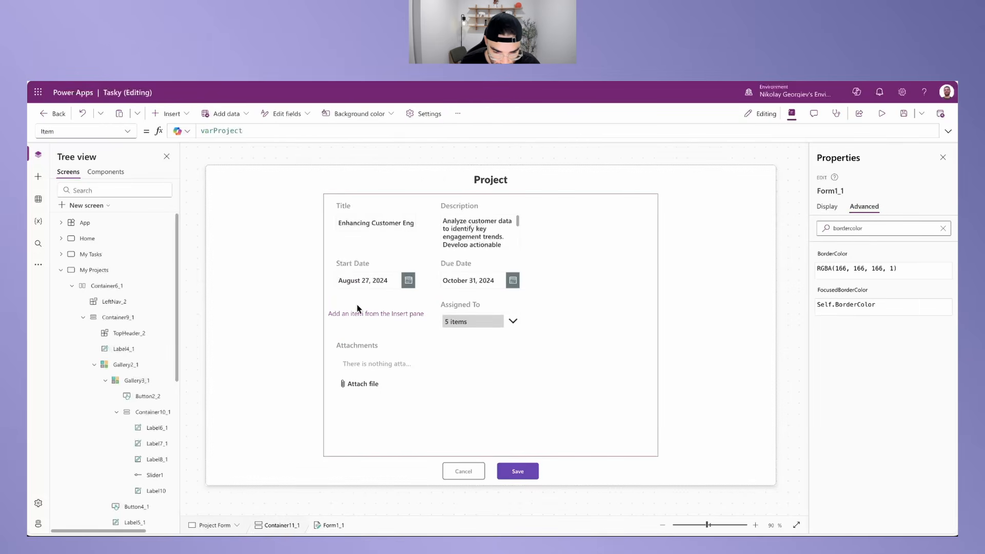
Step: Select the empty Status card in the project form
left_click(360, 309)
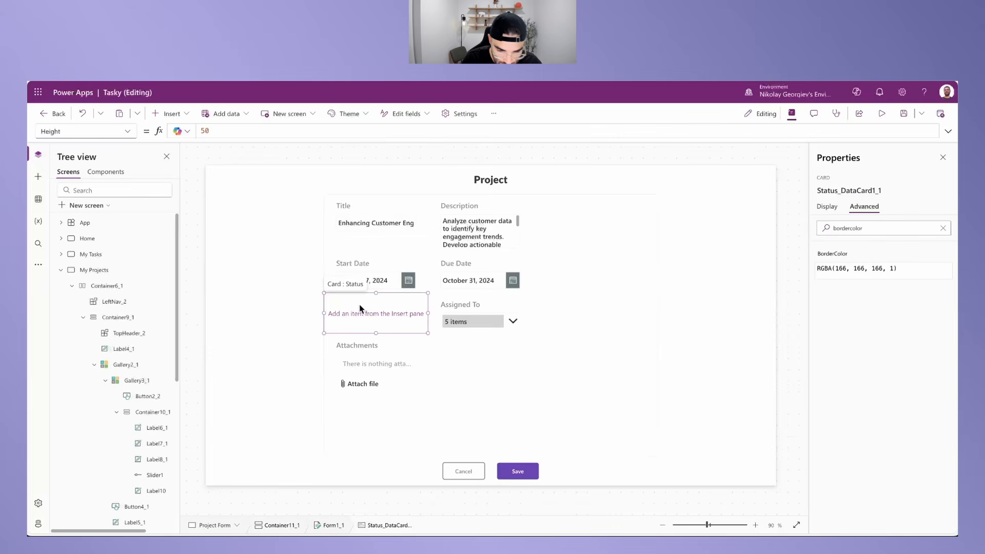
Step: Delete the empty Status card from the project form and add the Status field back from the data source
key("Delete")
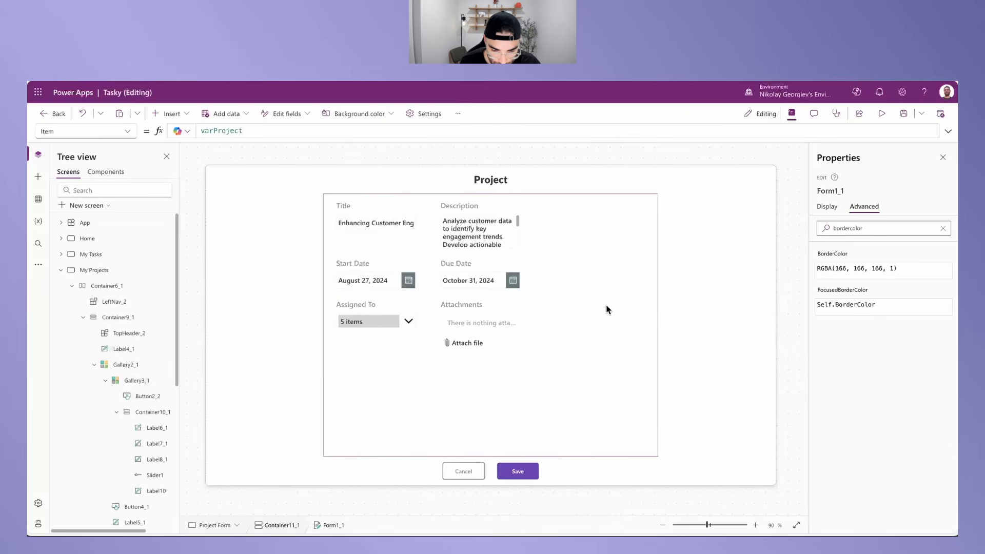
left_click(943, 228)
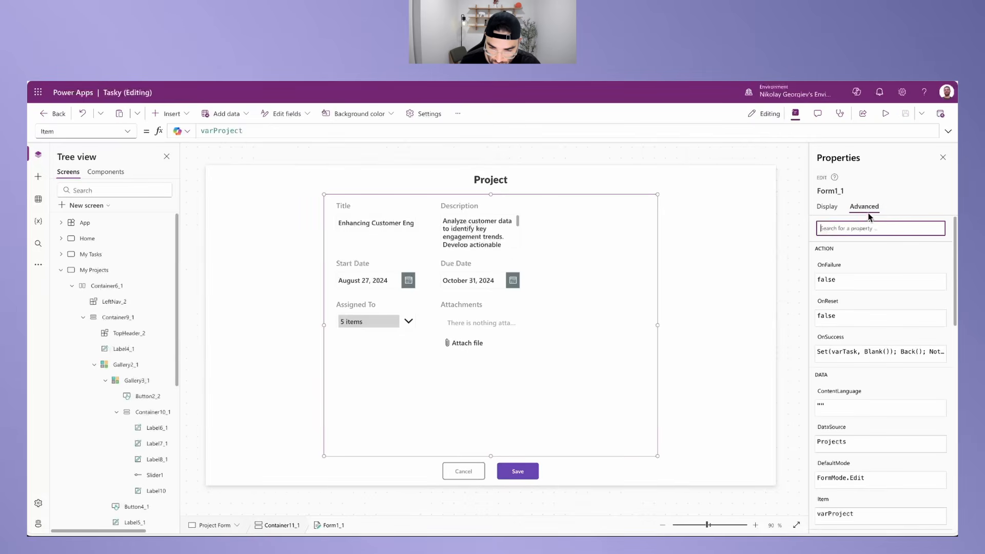
left_click(827, 206)
left_click(938, 243)
left_click(689, 175)
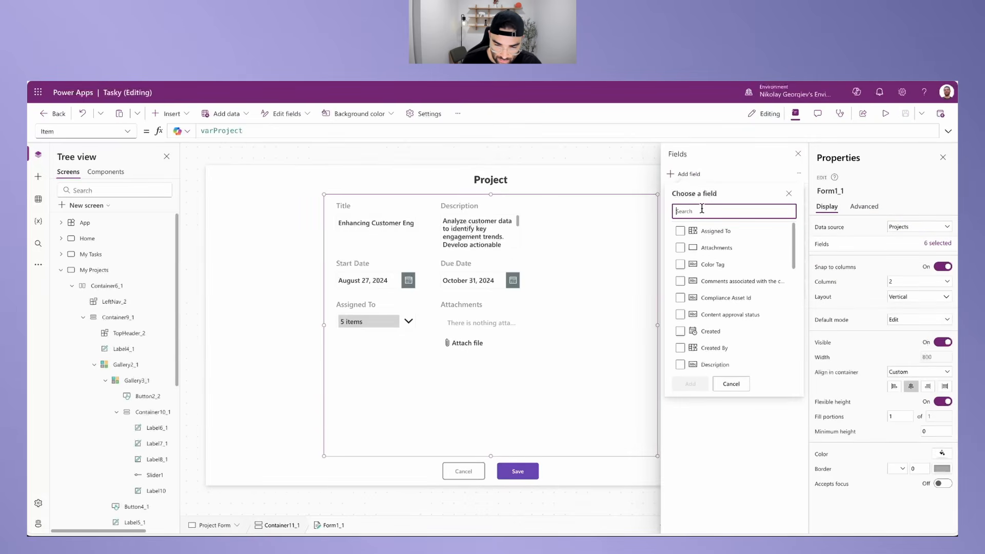
type("stat")
left_click(680, 247)
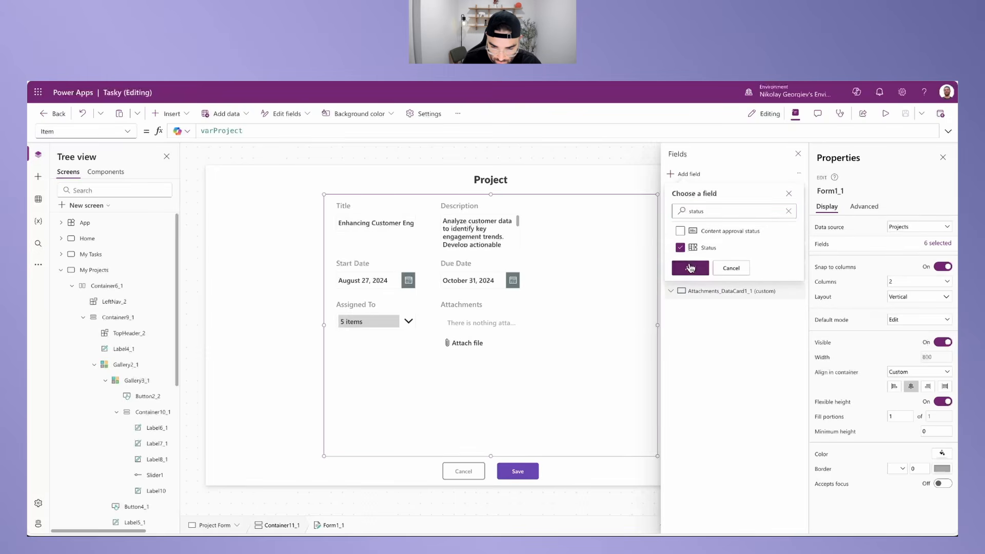
left_click(691, 268)
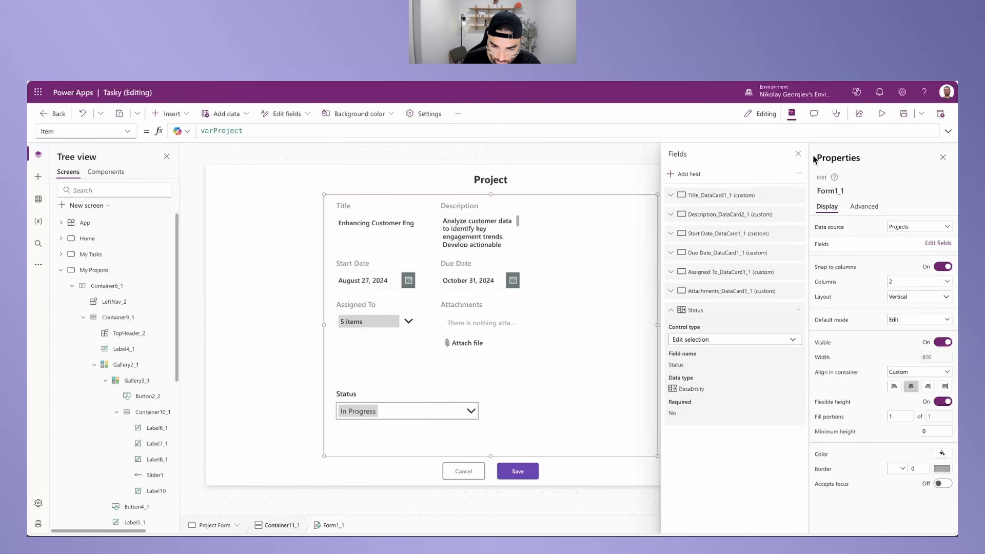
left_click(798, 153)
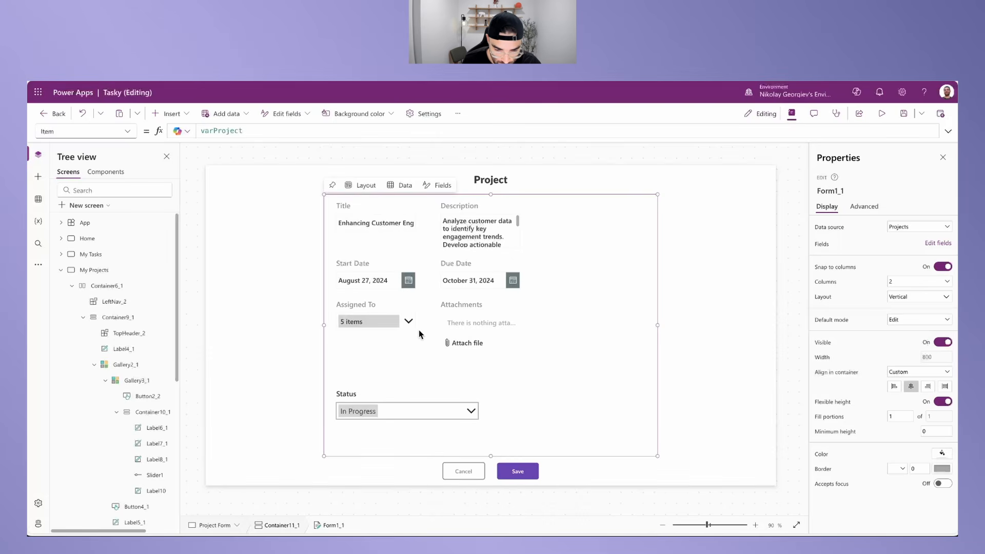
Step: Turn snap to columns off and on again for the project form to reset its cards into two equal columns
left_click(388, 243)
left_click(469, 232)
left_click(389, 242)
left_click(500, 235)
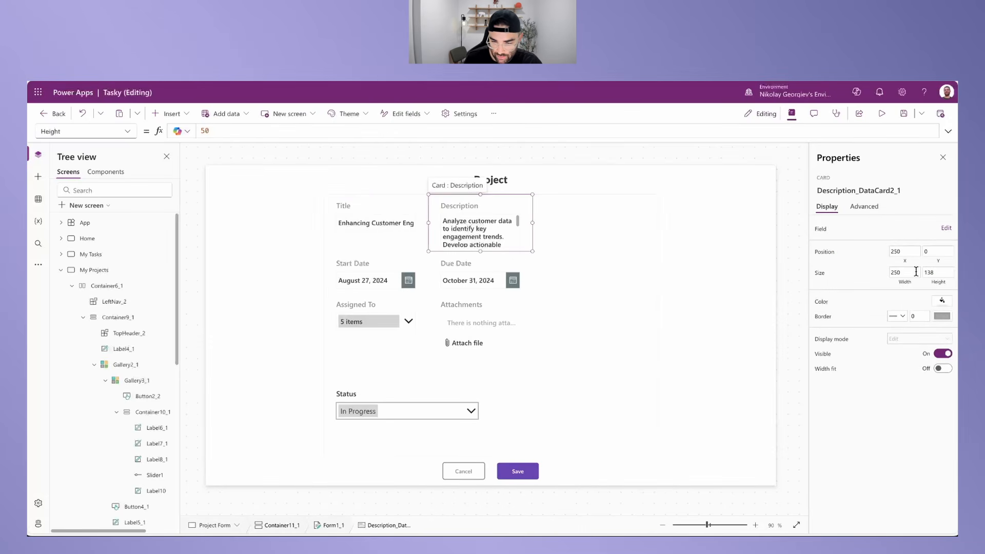
left_click(250, 224)
left_click(553, 251)
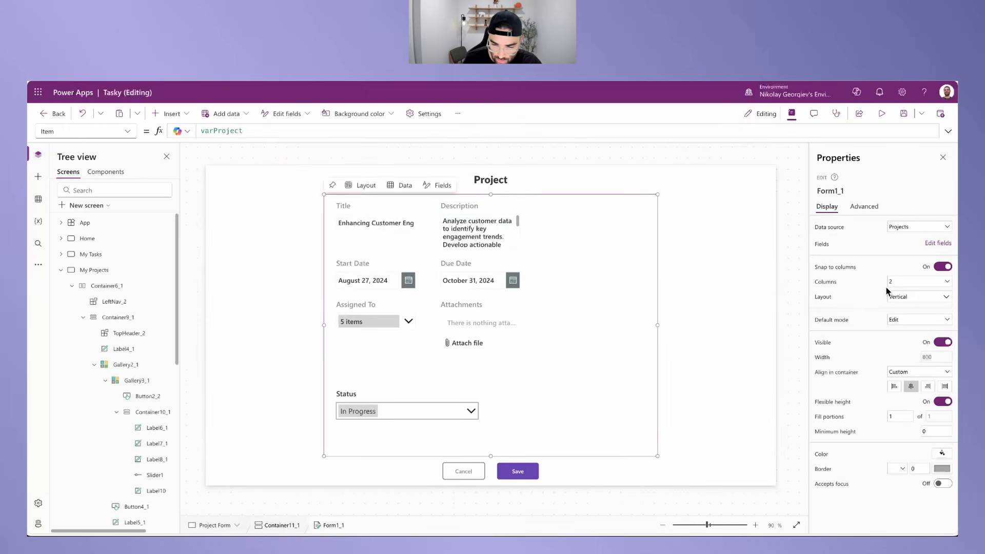
left_click(917, 289)
left_click(910, 302)
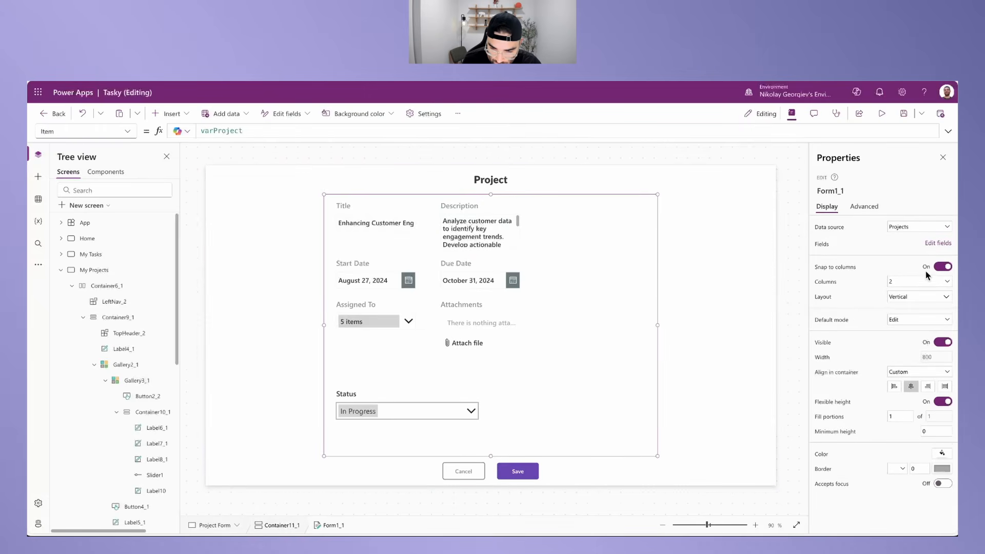
left_click(943, 267)
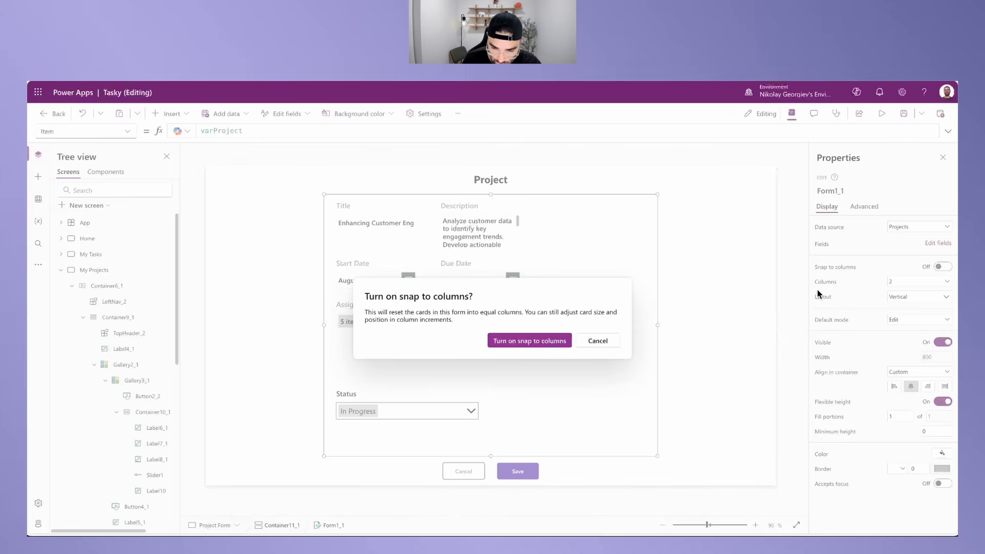
left_click(549, 342)
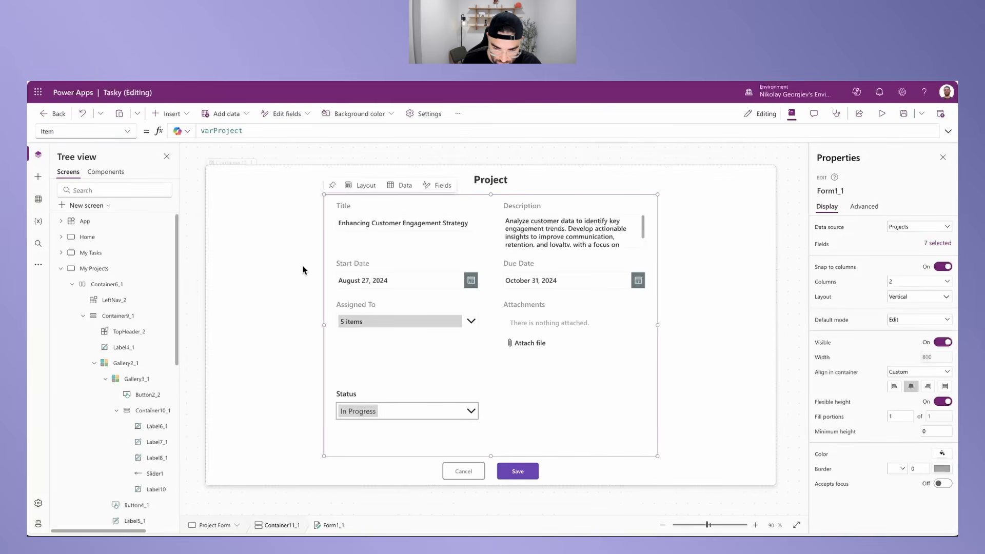
Step: Widen the Title card and the Description card to the form's full width of 800
left_click(389, 212)
left_click_drag(493, 222, 708, 214)
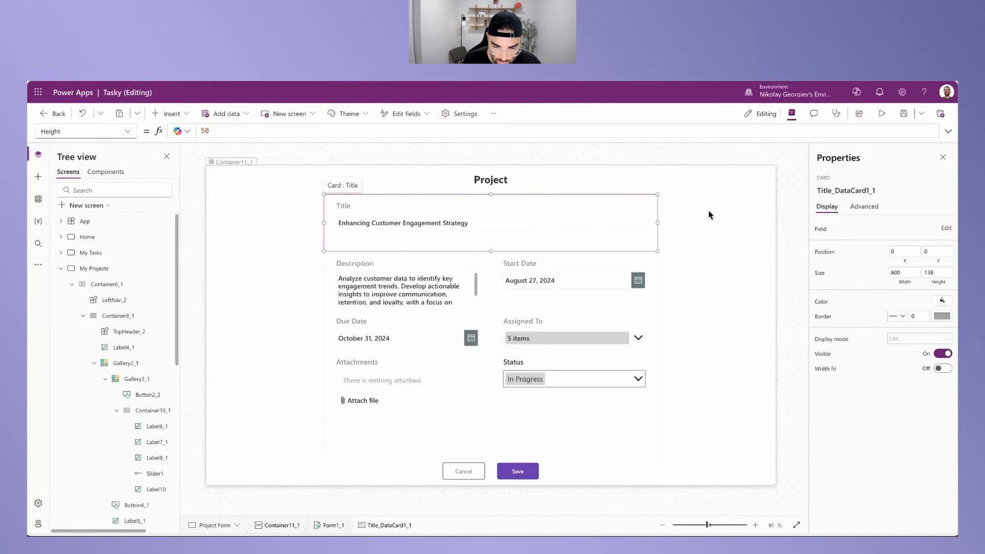
left_click(494, 252)
left_click(467, 243)
left_click_drag(491, 252, 717, 242)
left_click(373, 260)
Step: Widen the Assigned To card to the full width of 800 and reduce its height to 98
left_click(467, 322)
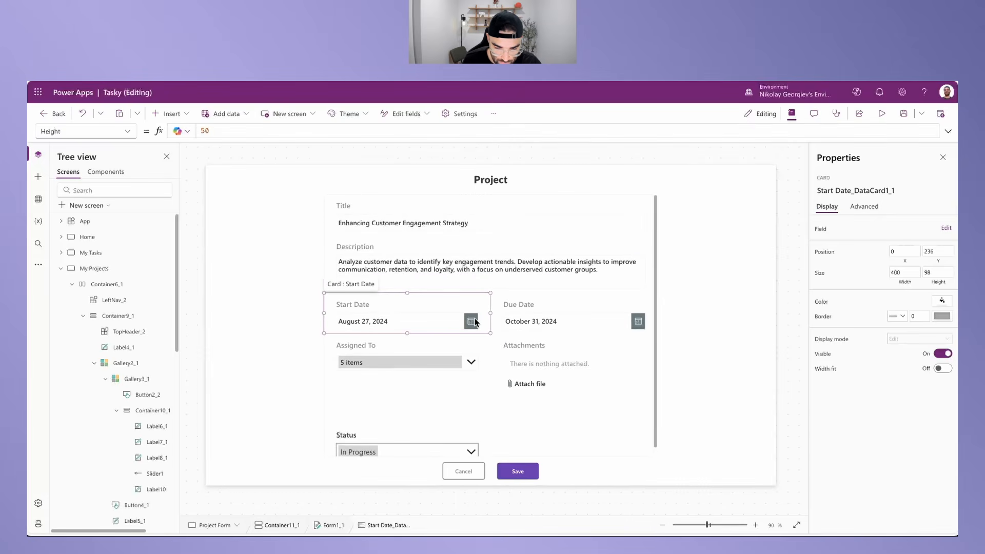
left_click(545, 307)
left_click(388, 350)
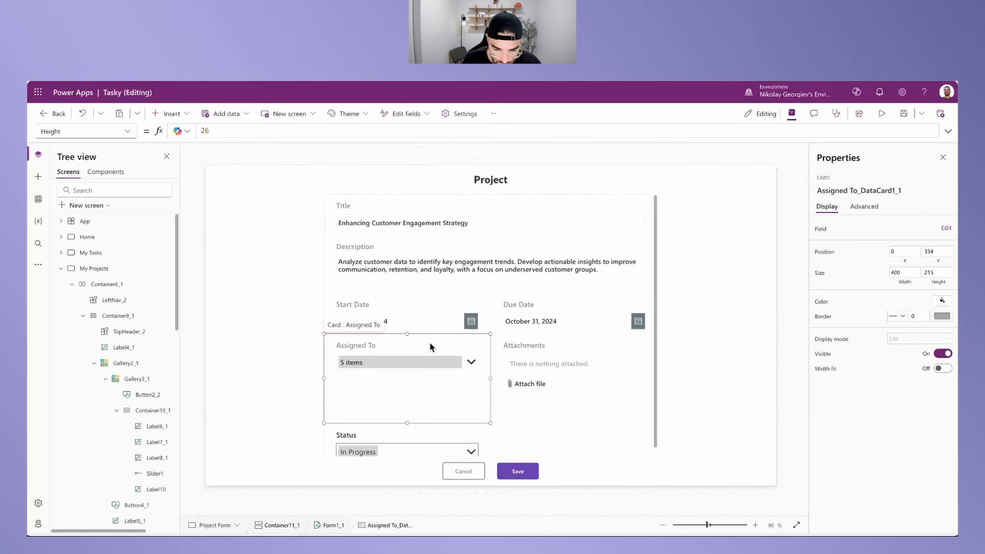
left_click_drag(492, 380, 657, 379)
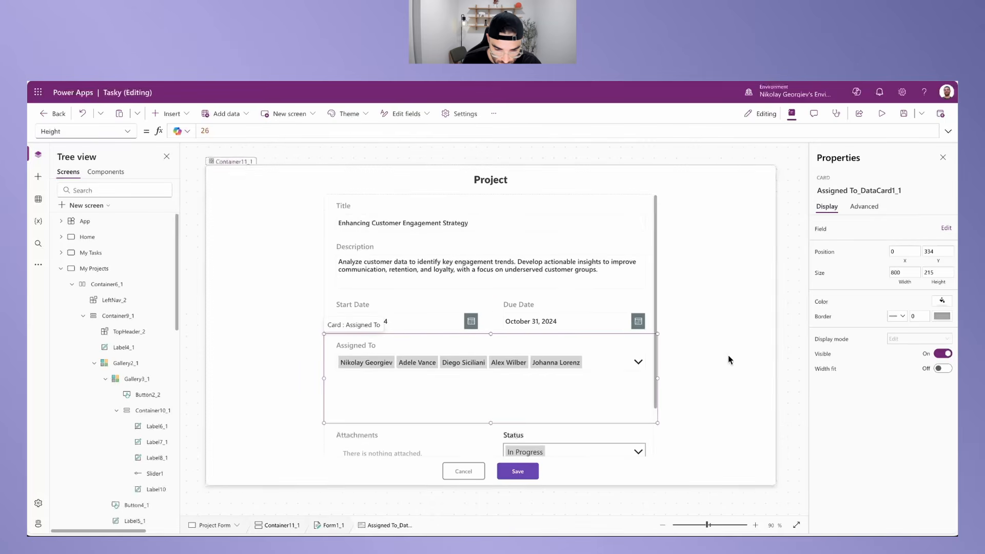
left_click_drag(492, 422, 490, 368)
Step: Widen the Attachments card to the form's full width of 800
left_click(427, 397)
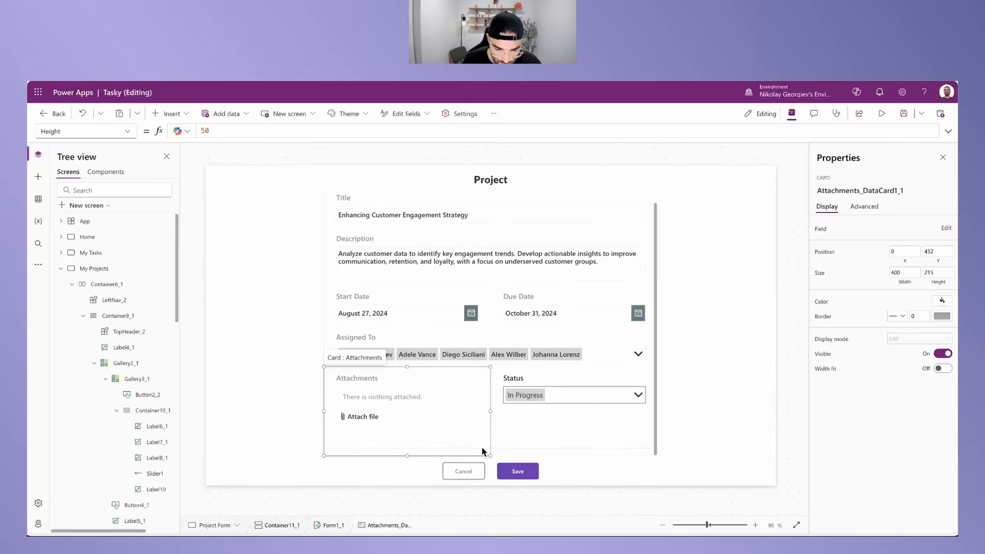
left_click_drag(491, 413, 648, 380)
left_click(477, 405)
left_click_drag(492, 412, 708, 401)
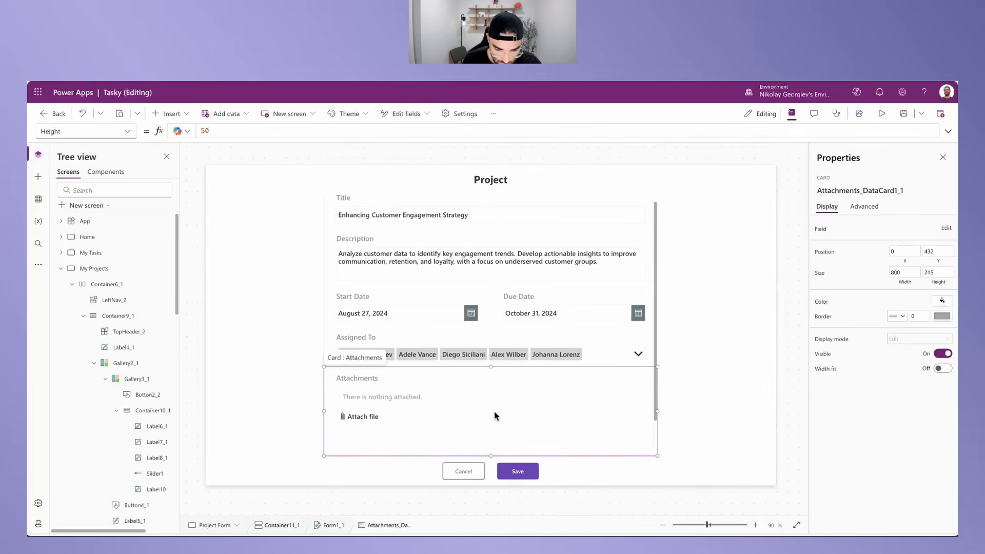
Step: Widen the Status card to 800 and move it between the date cards and the Assigned To card
scroll(498, 396, "down", 2)
left_click(457, 444)
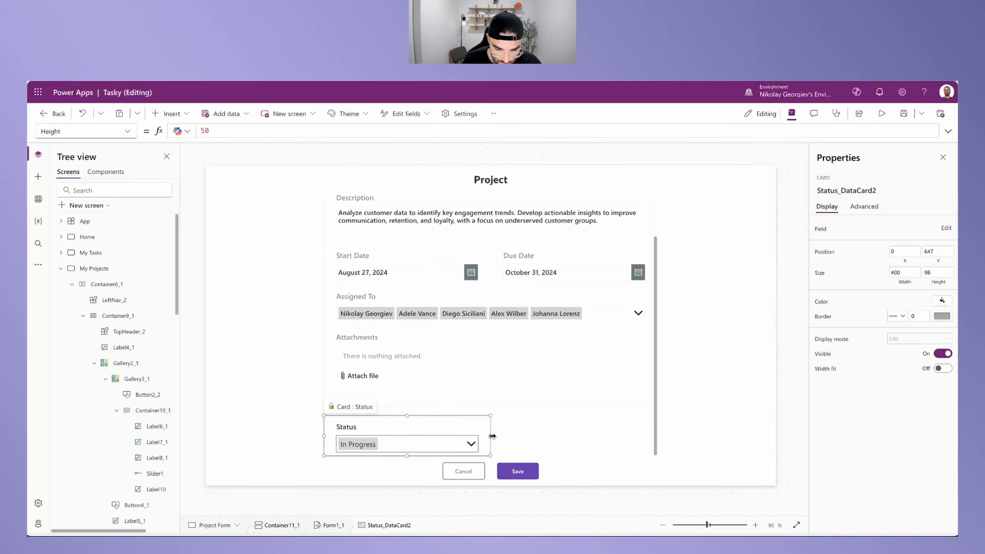
left_click_drag(491, 436, 636, 430)
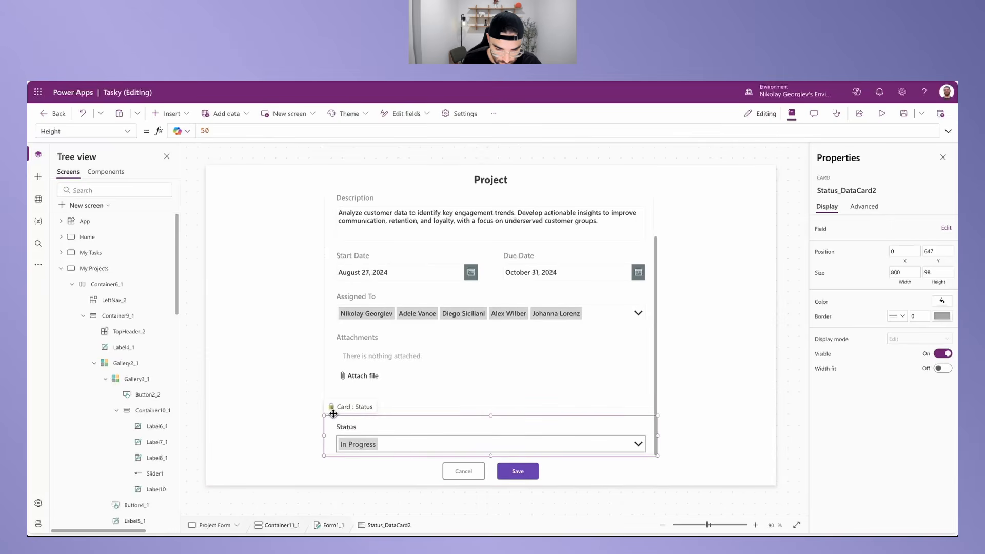
left_click_drag(344, 303, 343, 303)
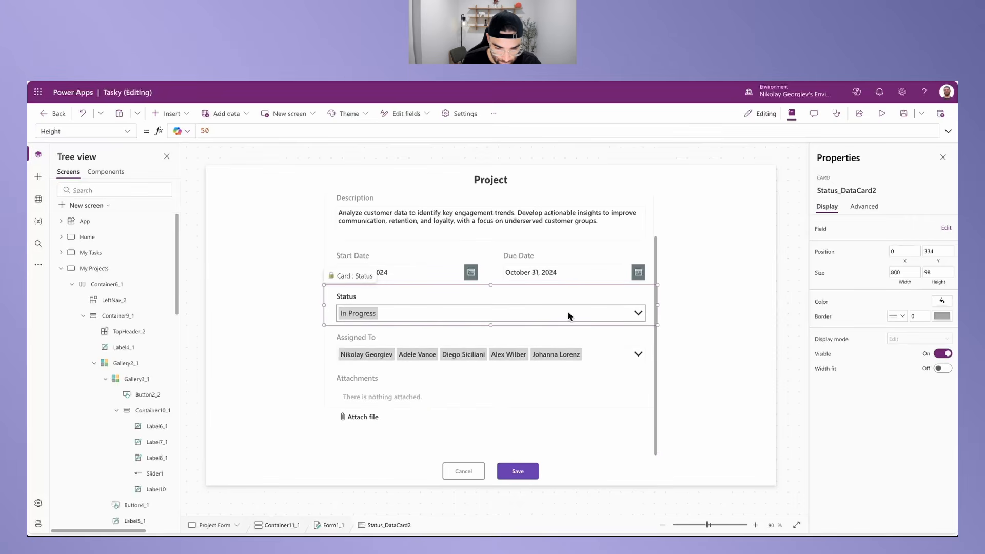
Step: Set the Width formula of the Title and Description cards to Parent.Width
scroll(413, 216, "up", 1)
left_click(412, 216)
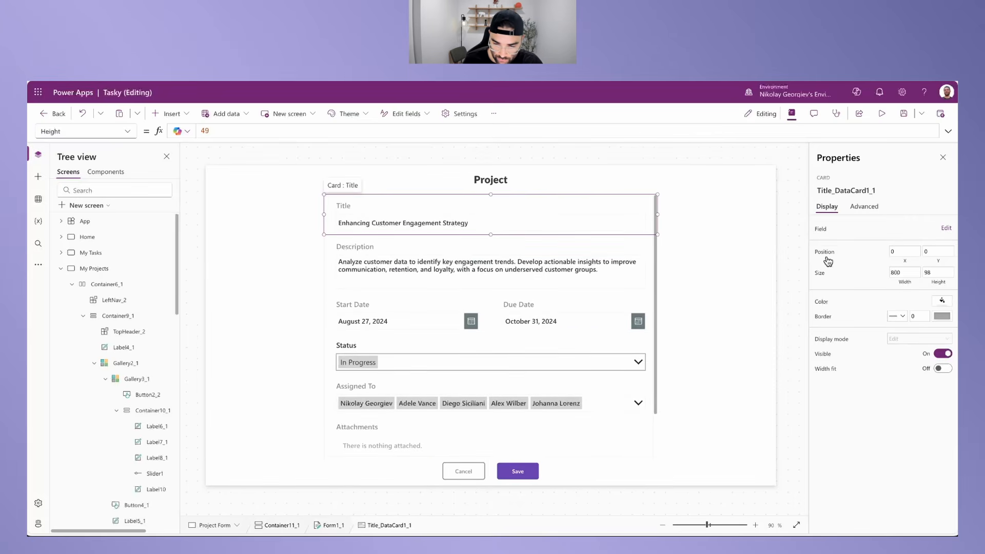
left_click(901, 277)
left_click(247, 131)
key("ctrl+a")
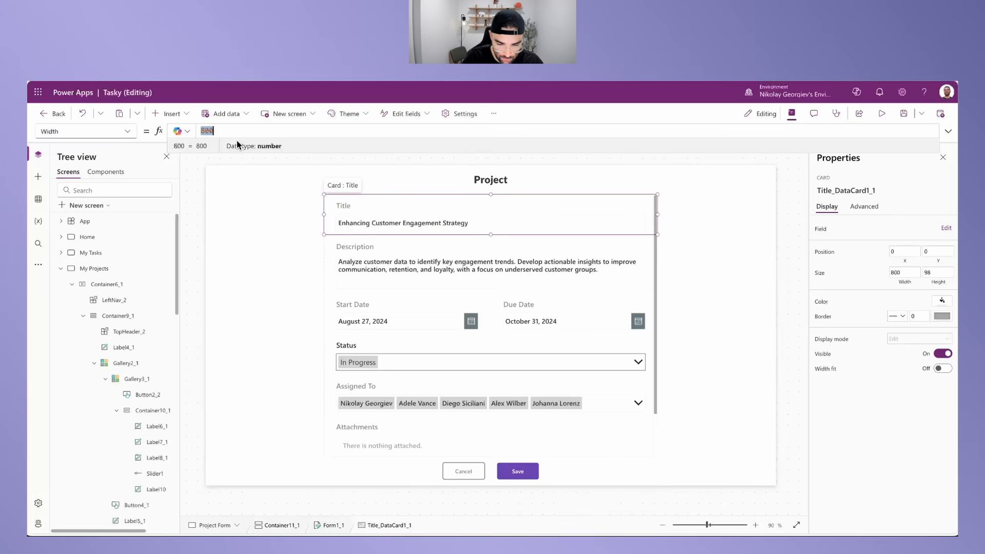
type("parent")
key("Tab")
type(".w")
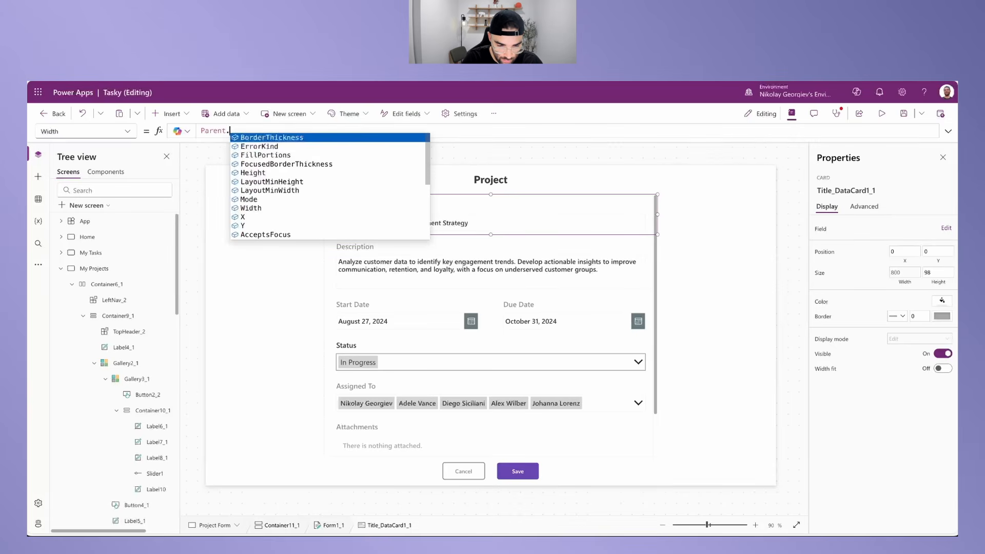
key("Tab")
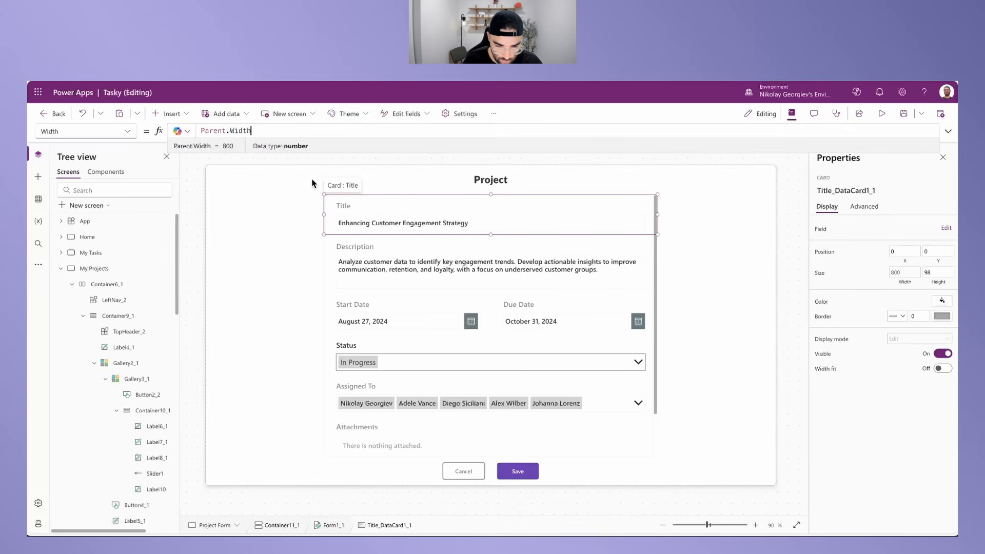
left_click(360, 254)
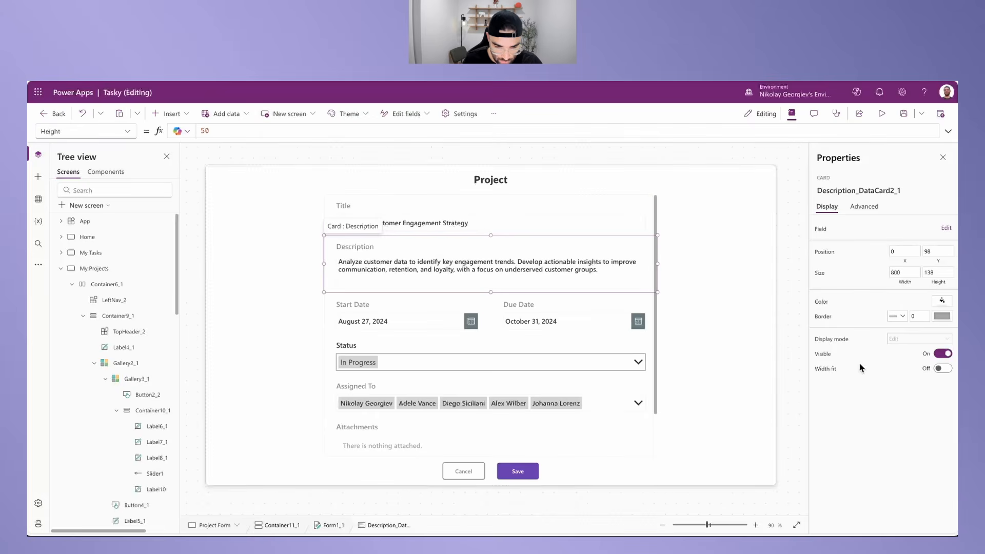
left_click(907, 290)
type("Parent.Width")
Step: Set the Width formula of the Start Date and Due Date cards to Parent.Width / 2
left_click(379, 306)
left_click(900, 286)
type("Parent.Width")
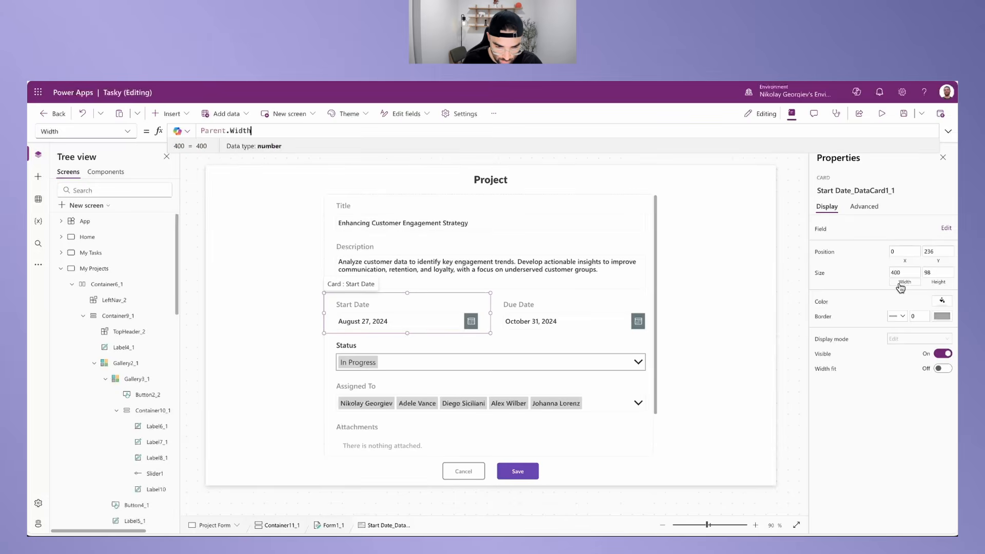
type("/ 2")
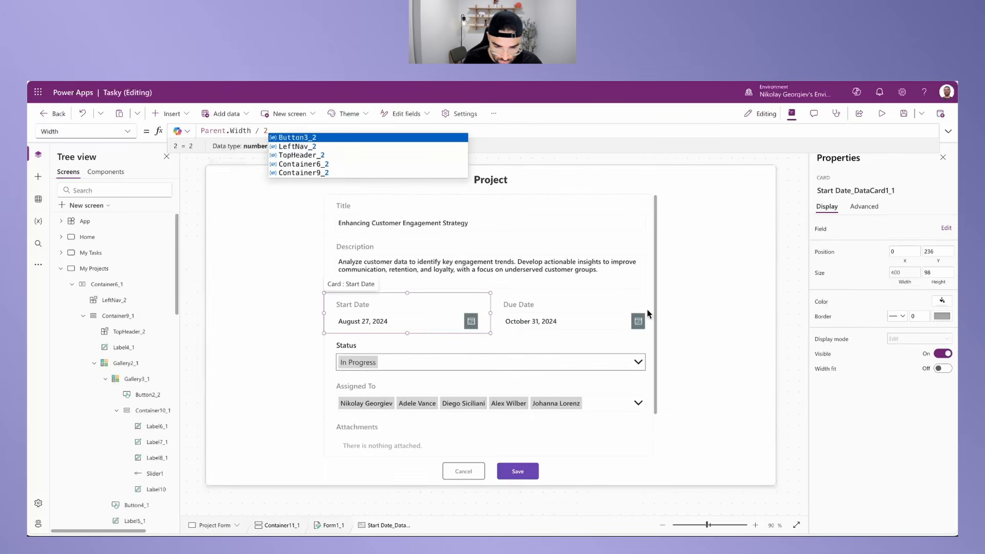
left_click(561, 288)
left_click(562, 301)
left_click(907, 285)
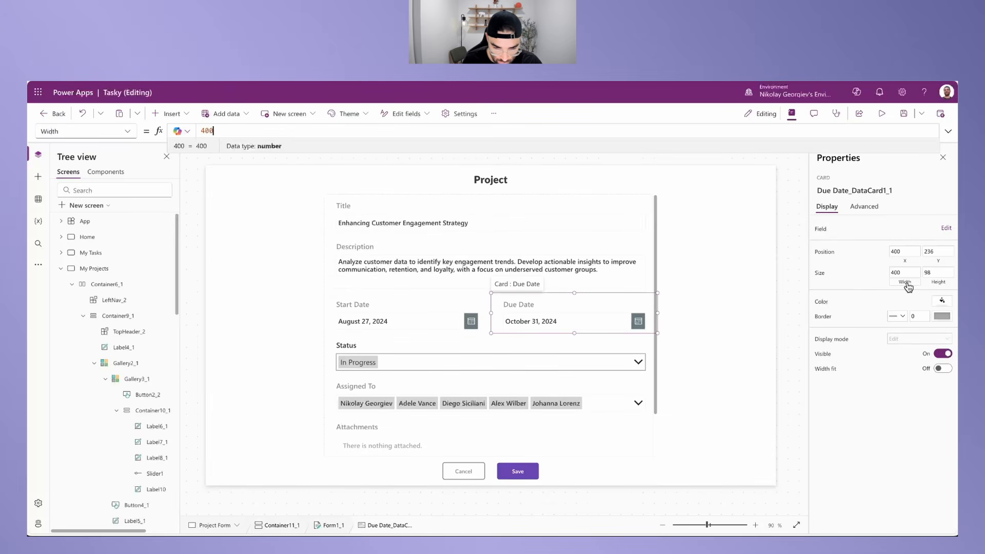
type("Parent.Width")
type("/")
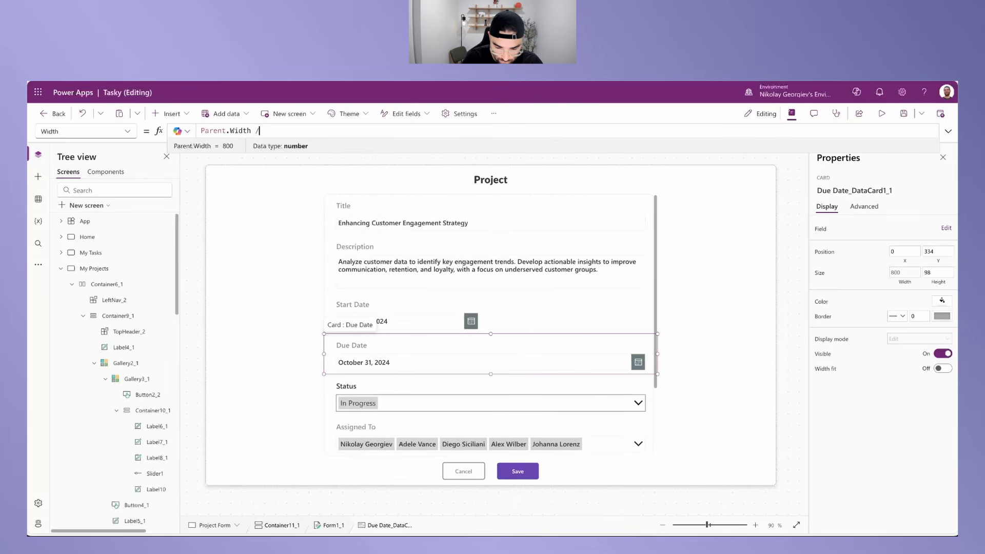
type(" 2")
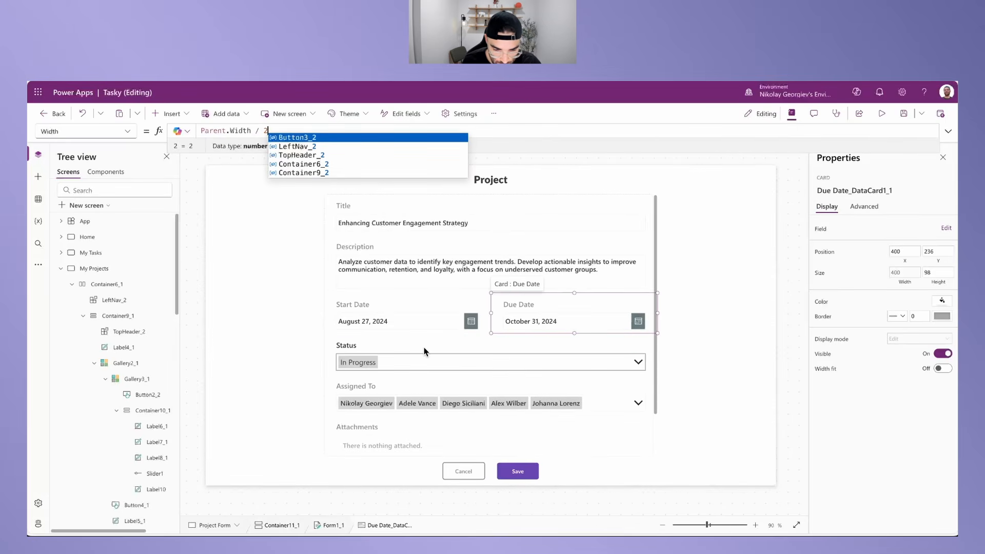
Step: Set the Width formula of the Status and Assigned To cards to Parent.Width
left_click(424, 351)
left_click(904, 283)
key("ctrl+a")
type("Parent.Width")
left_click(381, 386)
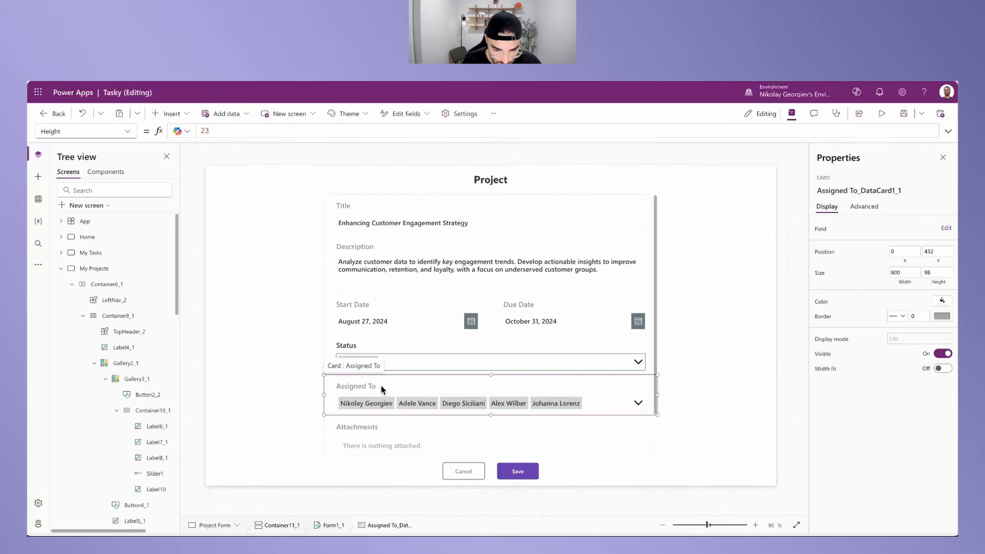
left_click(905, 286)
key("ctrl+a")
type("Parent.Width")
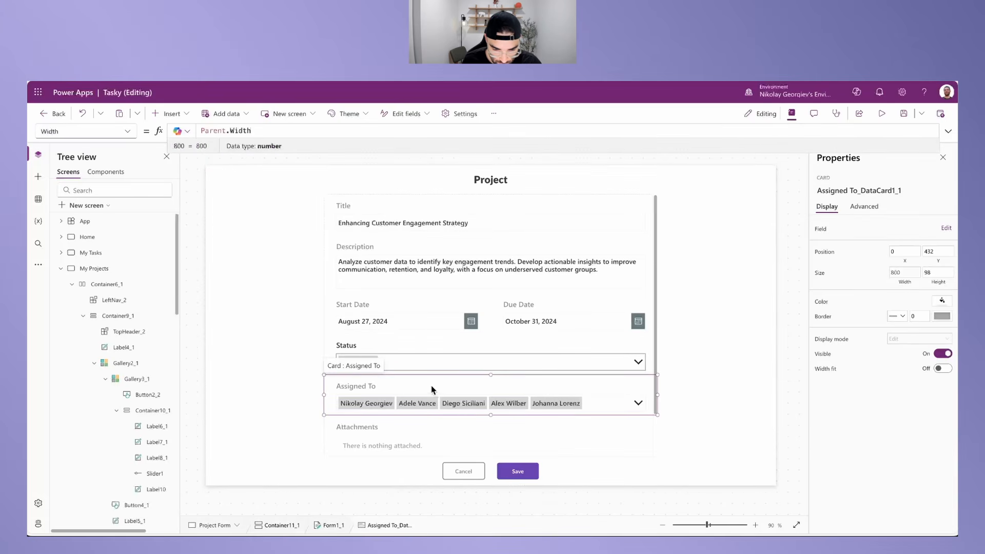
Step: Open the Attachments card's Width property for editing and select the container around the project form
scroll(431, 386, "down", 1)
left_click(409, 397)
left_click(905, 282)
left_click(466, 448)
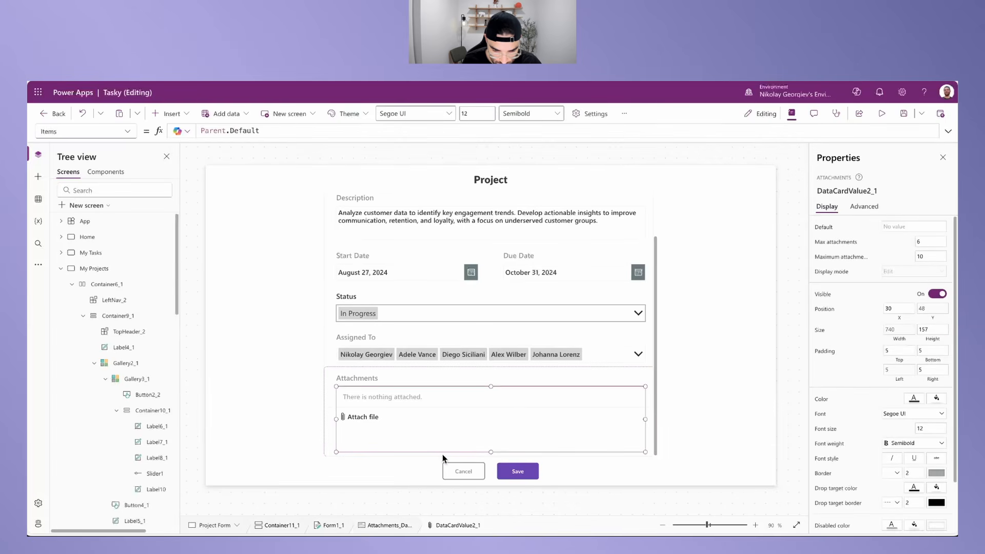
left_click(330, 437)
left_click(742, 331)
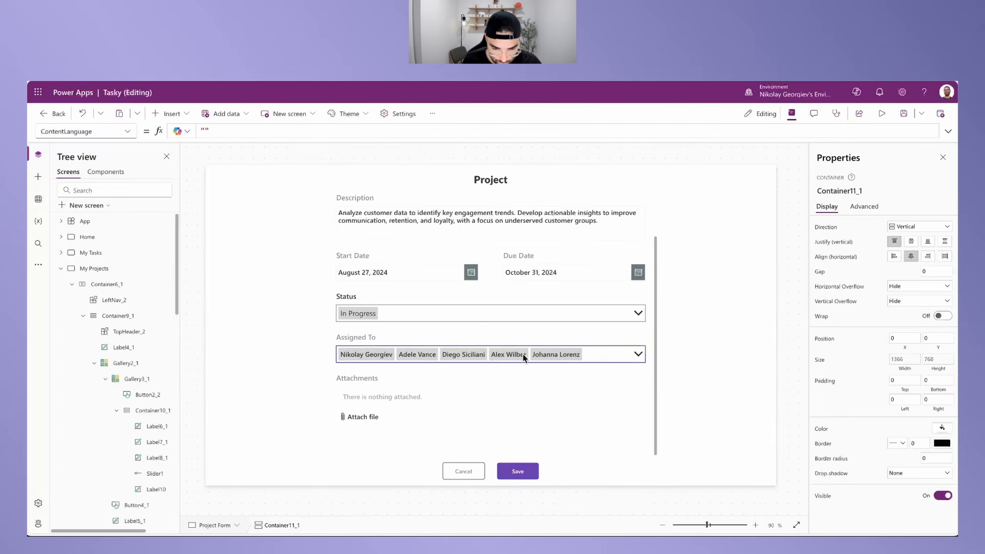
scroll(519, 370, "up", 1)
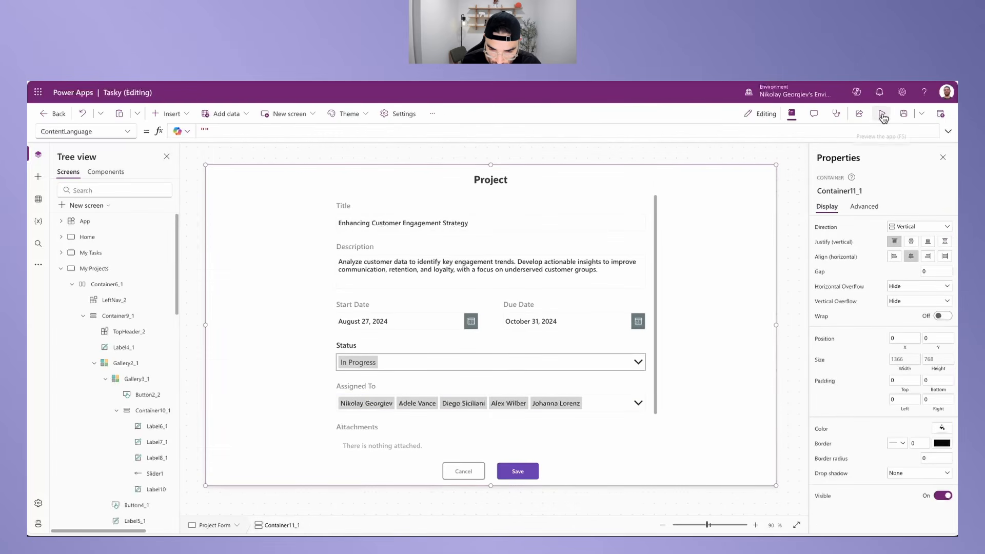
Step: Preview the app at phone size, check the Project form from Title down to Attachments, and close the preview
left_click(881, 114)
scroll(494, 301, "down", 1)
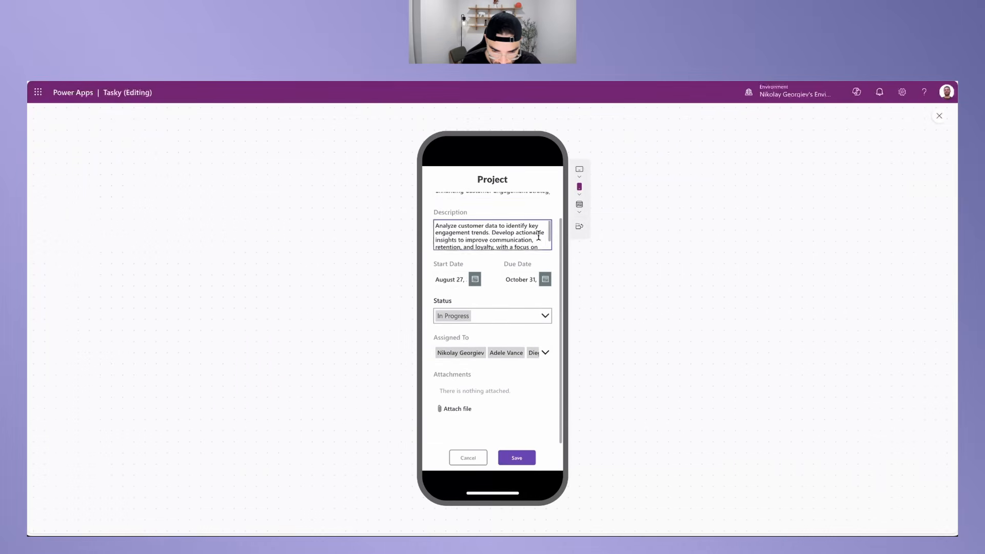
scroll(482, 307, "up", 1)
scroll(477, 418, "down", 1)
scroll(475, 406, "up", 1)
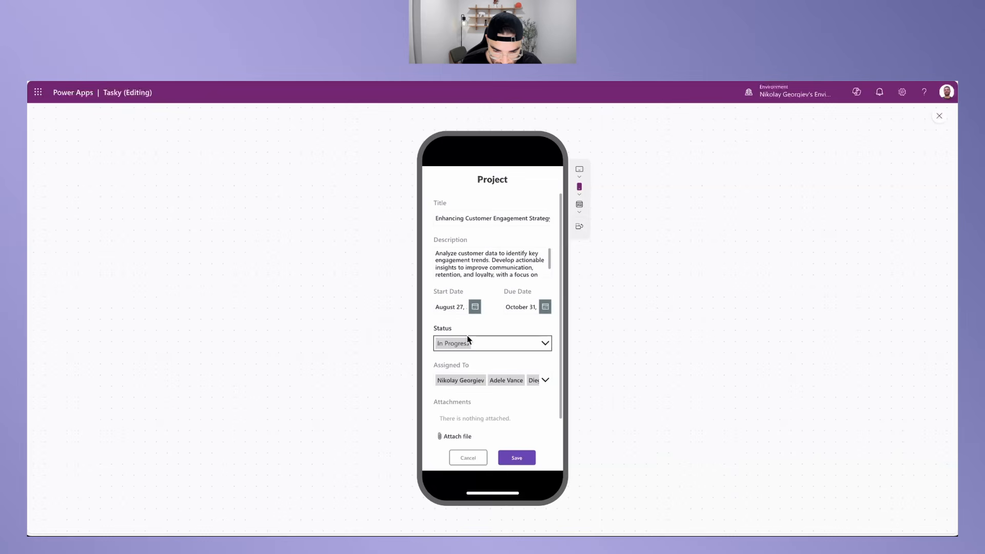
left_click(940, 116)
Step: Unlock the Status card's combo box and filter its advanced properties for "border"
left_click(397, 361)
left_click(400, 359)
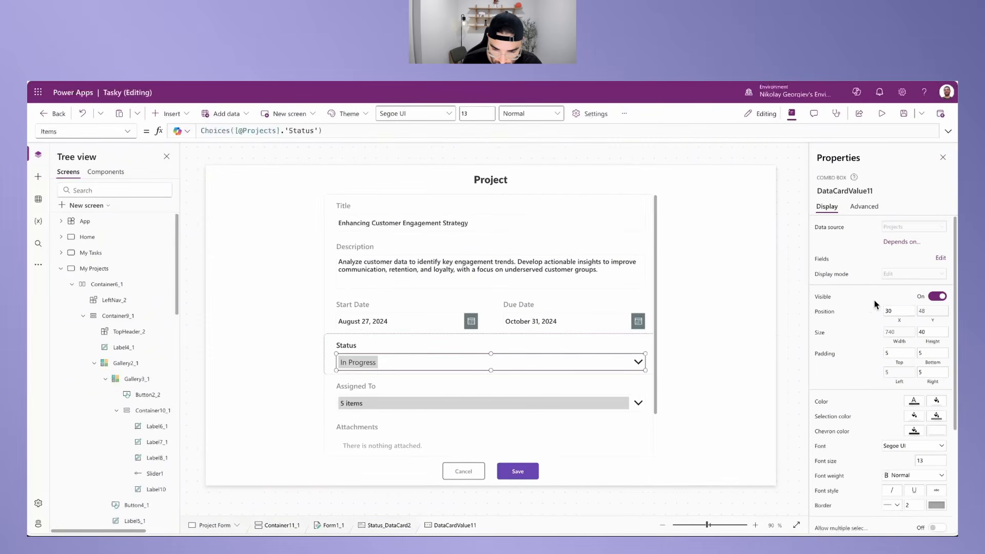
left_click(864, 206)
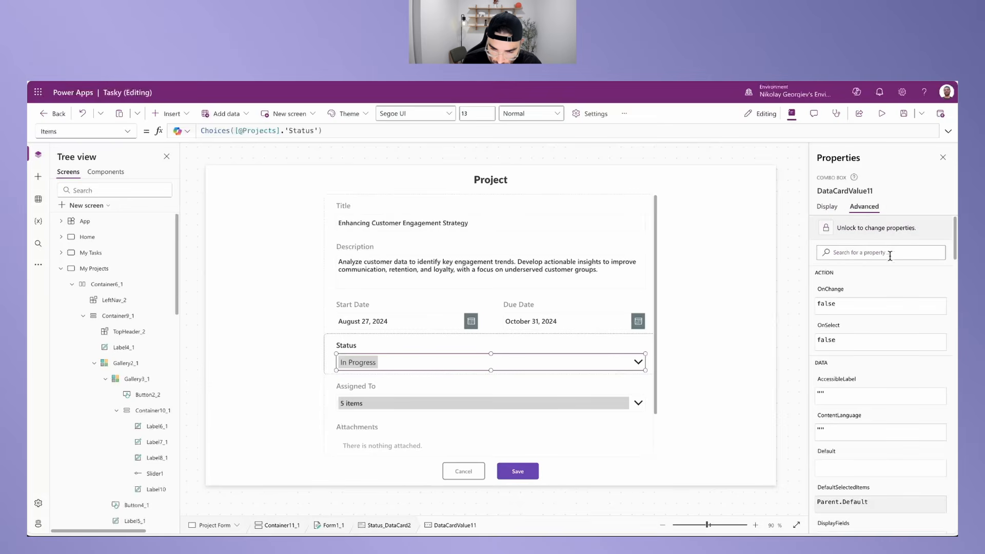
left_click(864, 230)
left_click(872, 228)
type("b")
key("BackSpace")
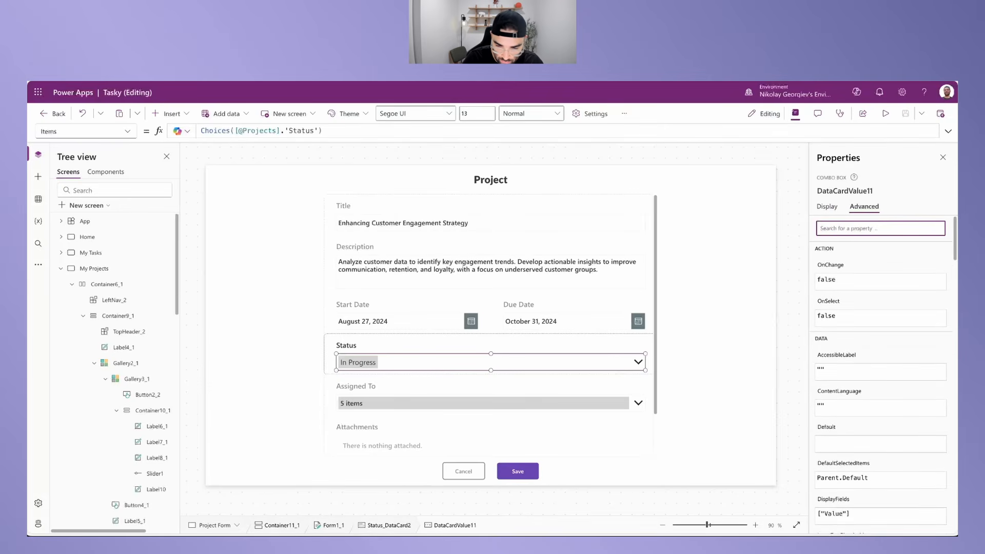
type("bord")
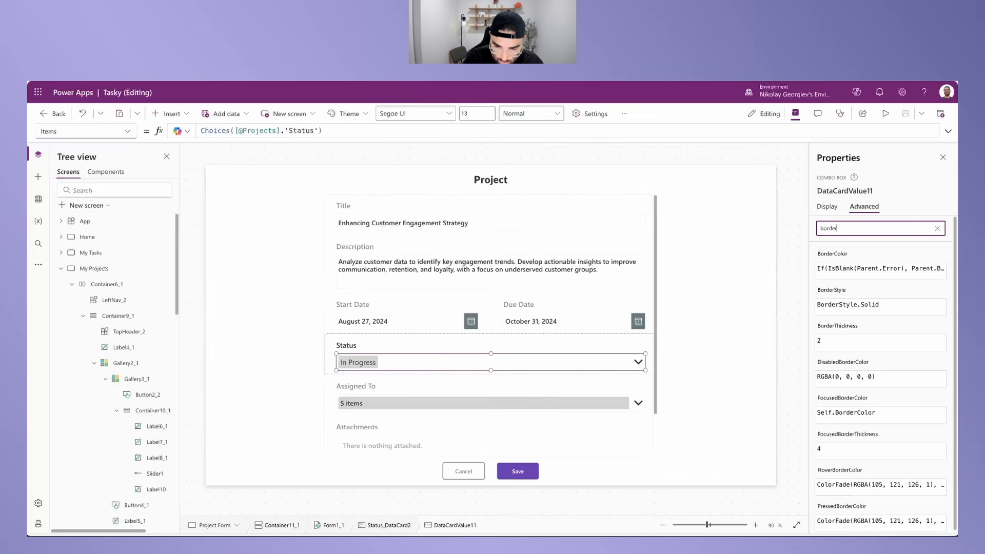
type("er")
Step: Replace Parent.BorderColor with MyTheme.LightGray in the Status combo box's BorderColor formula, keeping Color.Red for errors
left_click(855, 267)
left_click_drag(384, 133, 310, 132)
key("BackSpace")
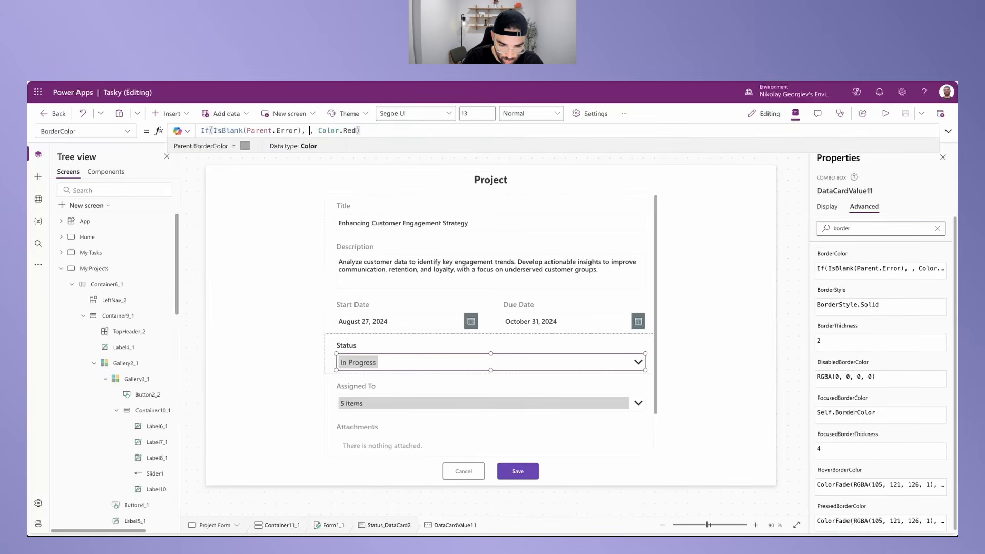
type("MyTheme.LightGray")
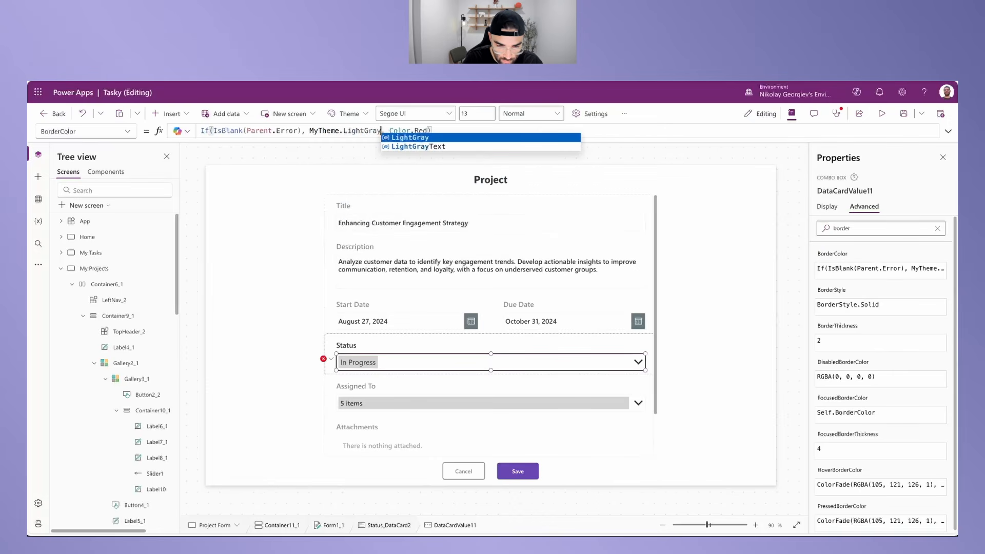
Step: Set the Status combo box's FocusedBorderThickness to 3 and its FocusedBorderColor to MyTheme.Primary
left_click(840, 449)
type("3")
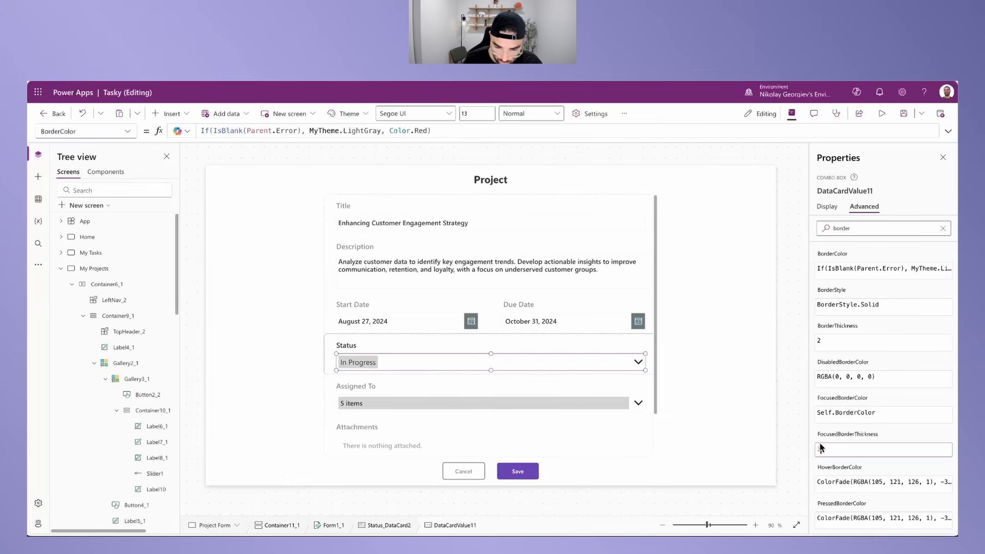
left_click(847, 402)
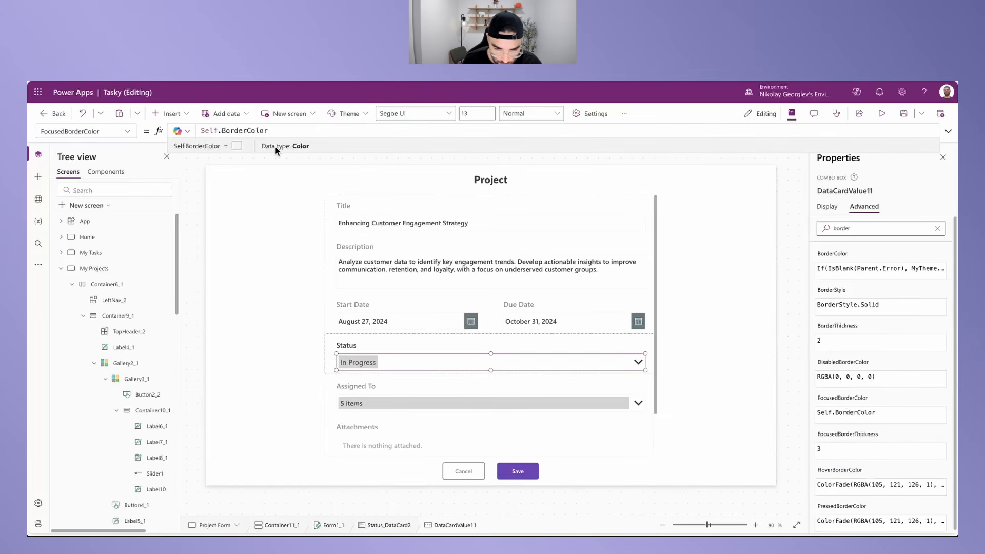
left_click_drag(277, 132, 116, 129)
type("MyTheme.")
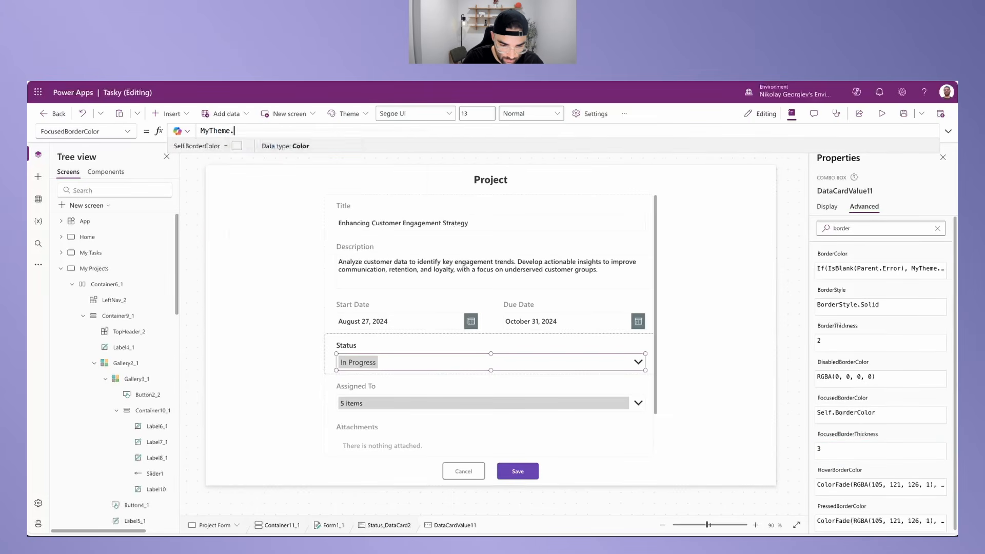
type("Primary")
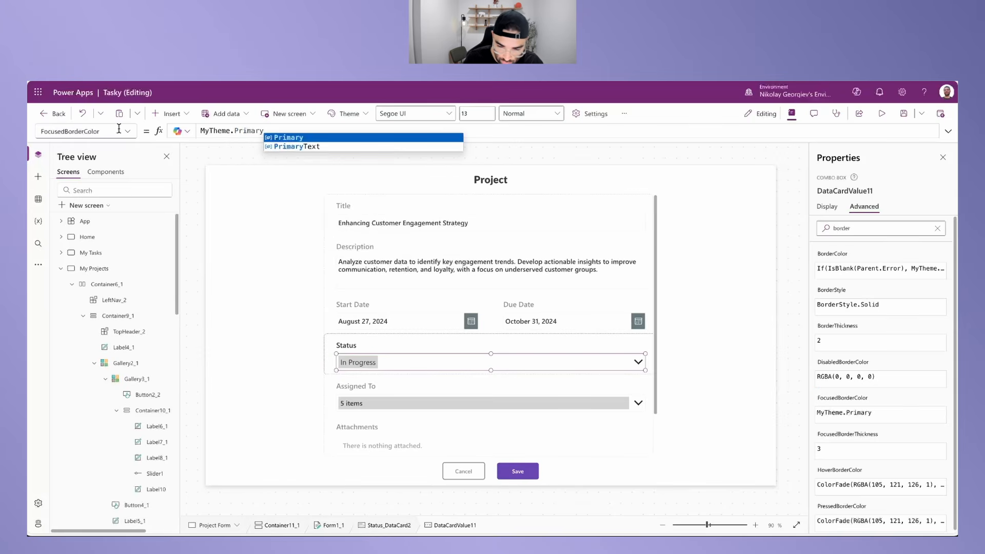
Step: Set the Status combo box's HoverBorderColor to MyTheme.Primary
left_click(850, 484)
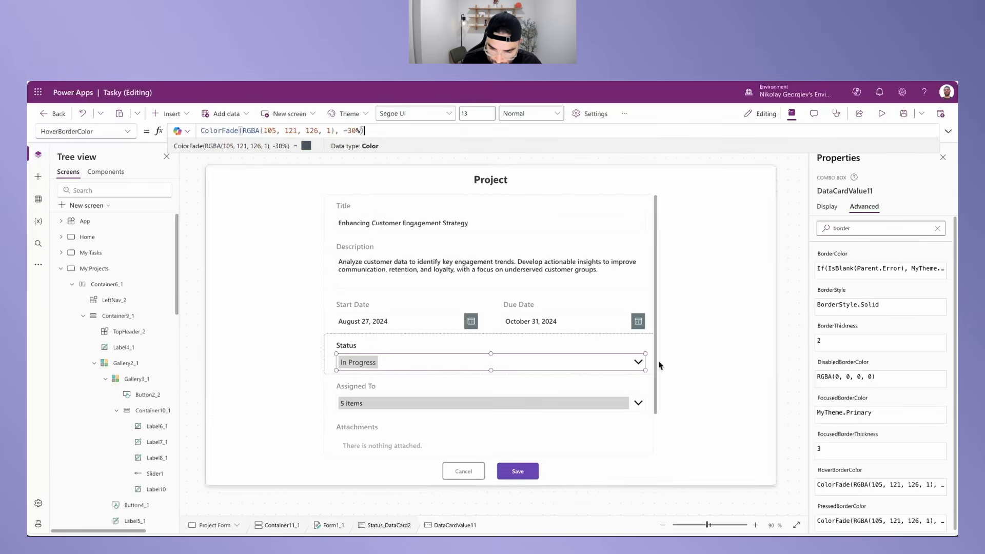
left_click_drag(383, 132, 121, 121)
type("MyThme")
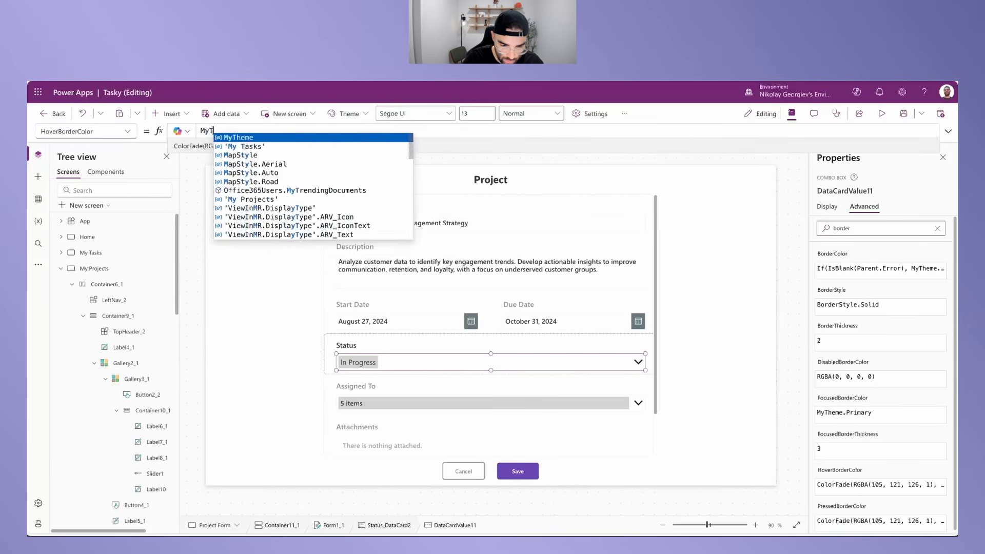
key("BackSpace")
key("BackSpace")
type("eme")
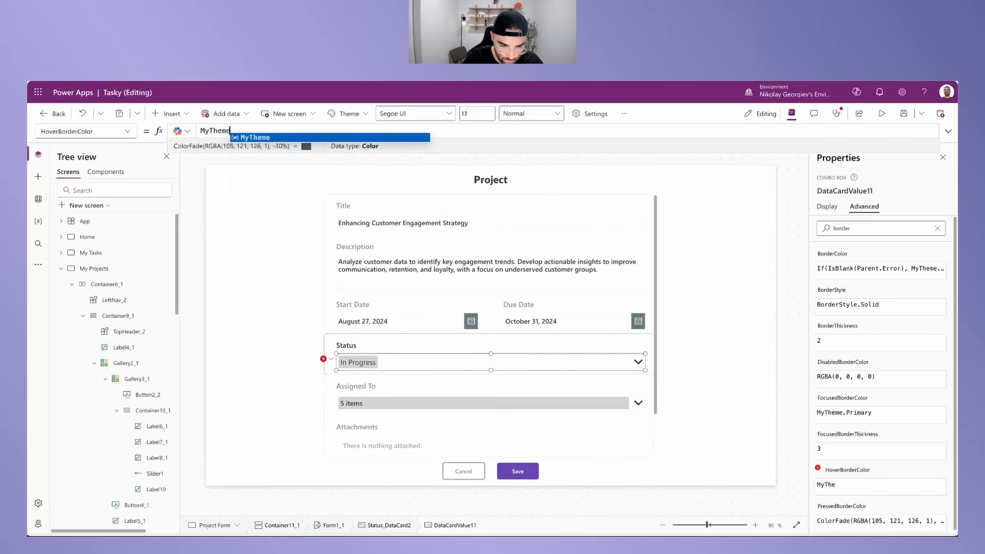
type(".Primary")
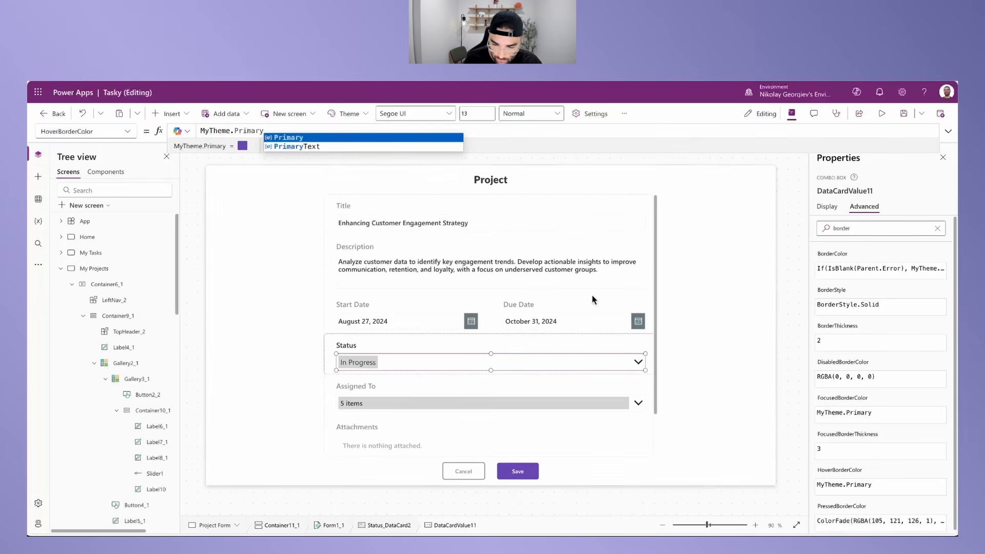
Step: Set the Status combo box's PressedBorderColor to MyTheme.Primary
left_click(851, 529)
left_click_drag(370, 132, 107, 124)
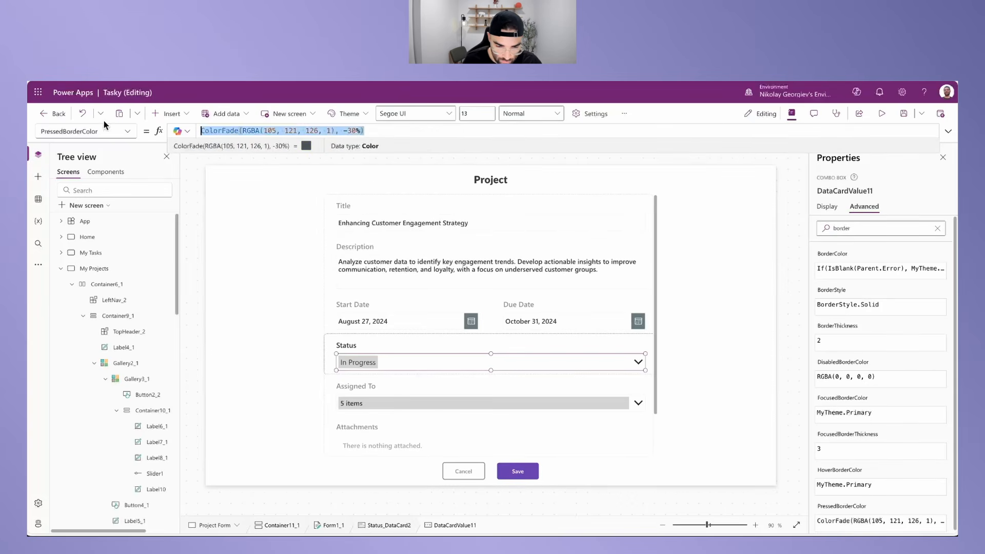
type("MyTheme.")
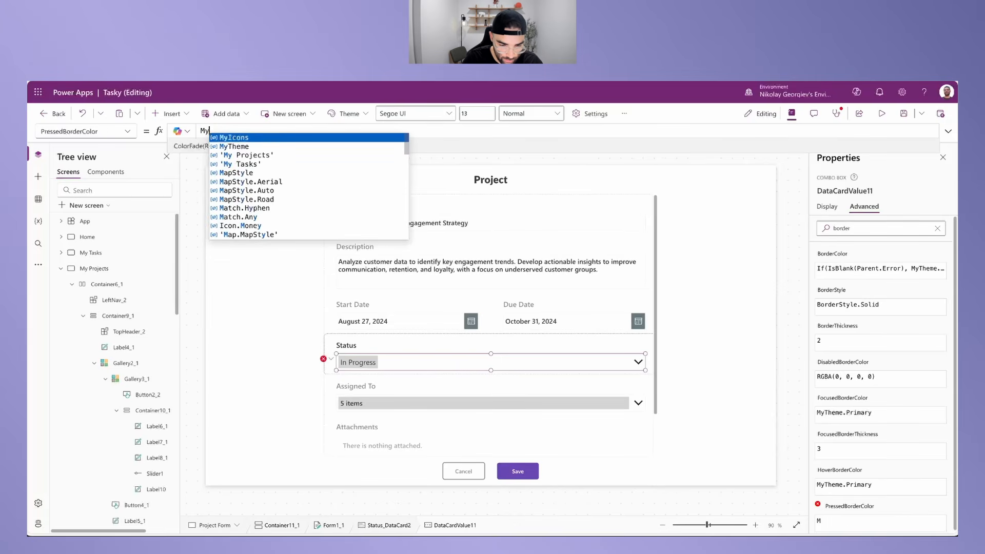
type("mary")
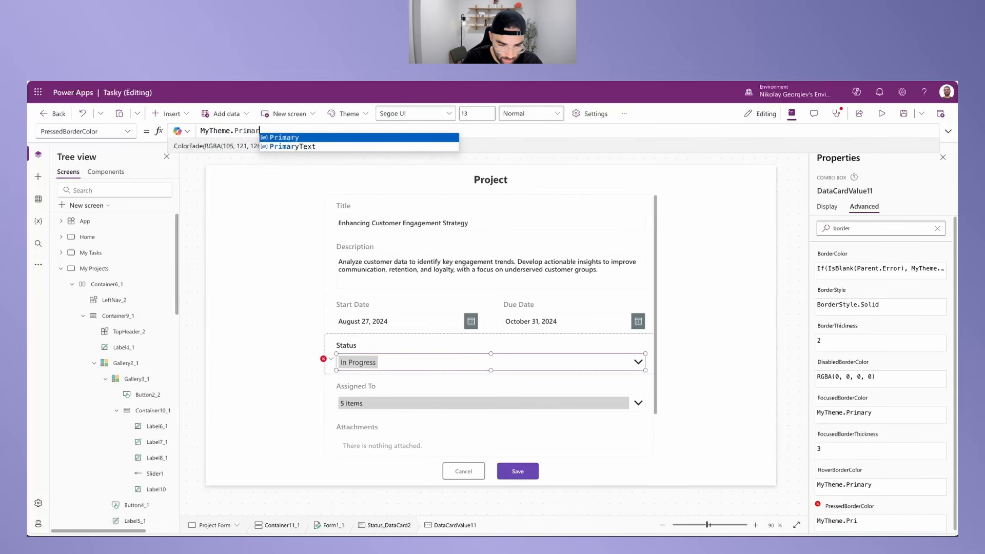
left_click(391, 362)
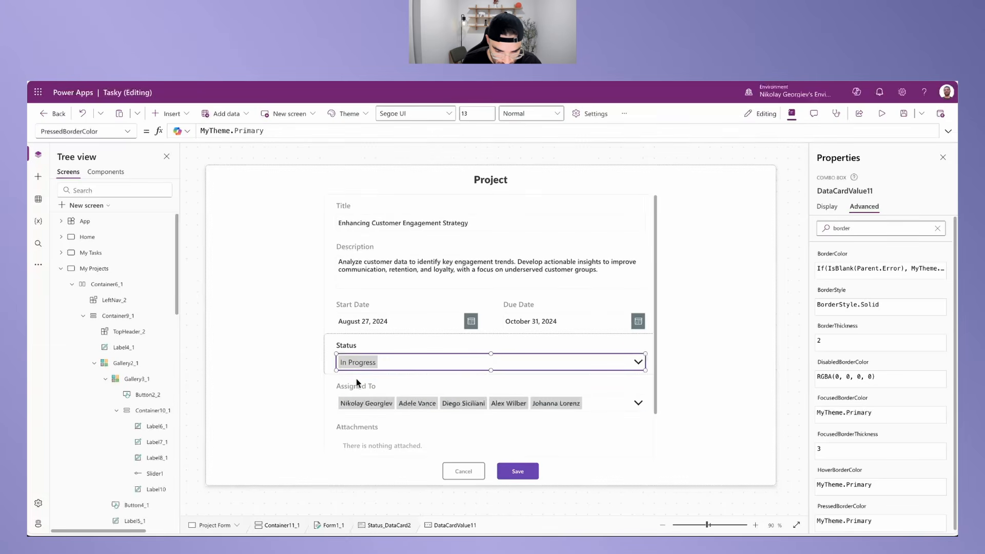
Step: Set the Status combo box's font size to 12 and font weight to Semibold, and test its list of choices on the canvas
left_click(828, 207)
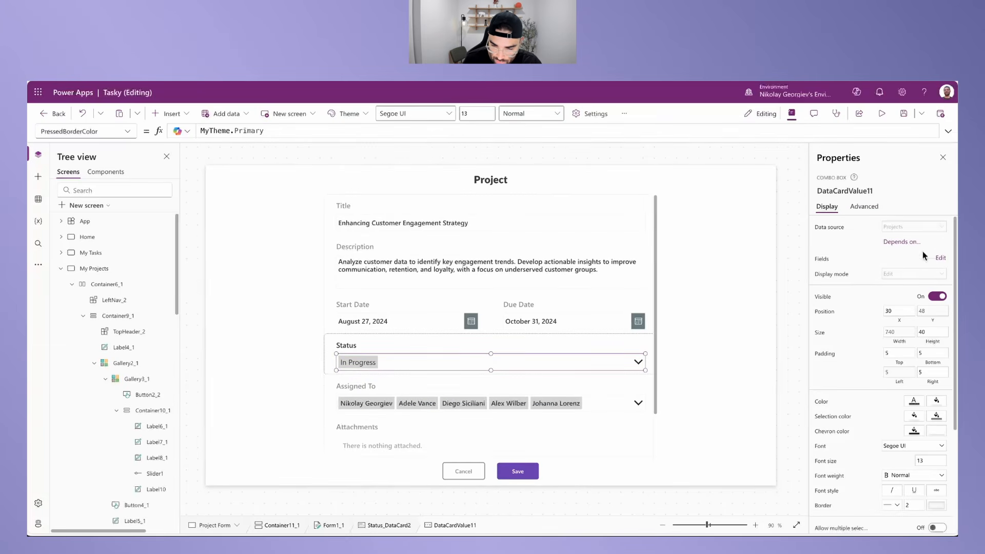
scroll(927, 308, "down", 3)
key("BackSpace")
type("2")
key("Return")
left_click(904, 329)
left_click(907, 349)
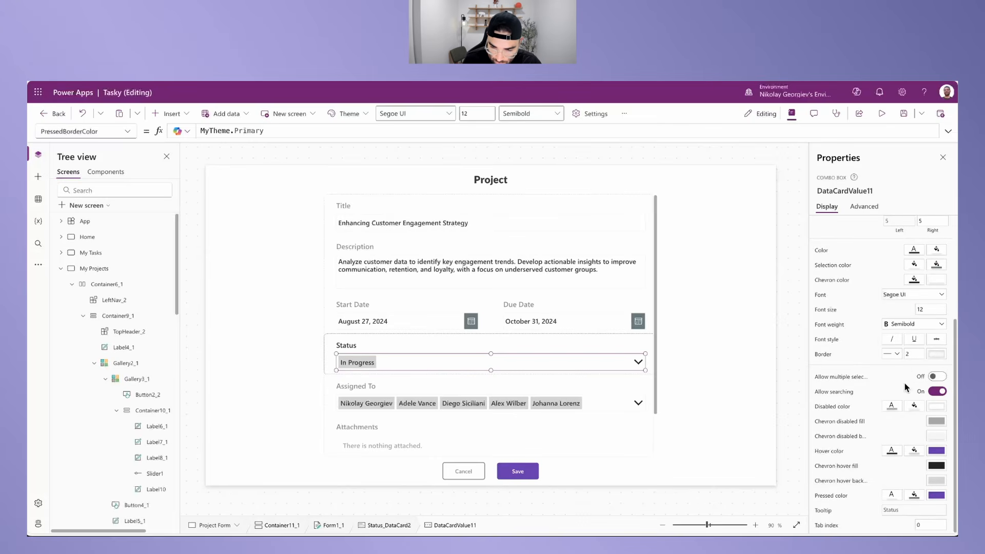
scroll(890, 370, "up", 3)
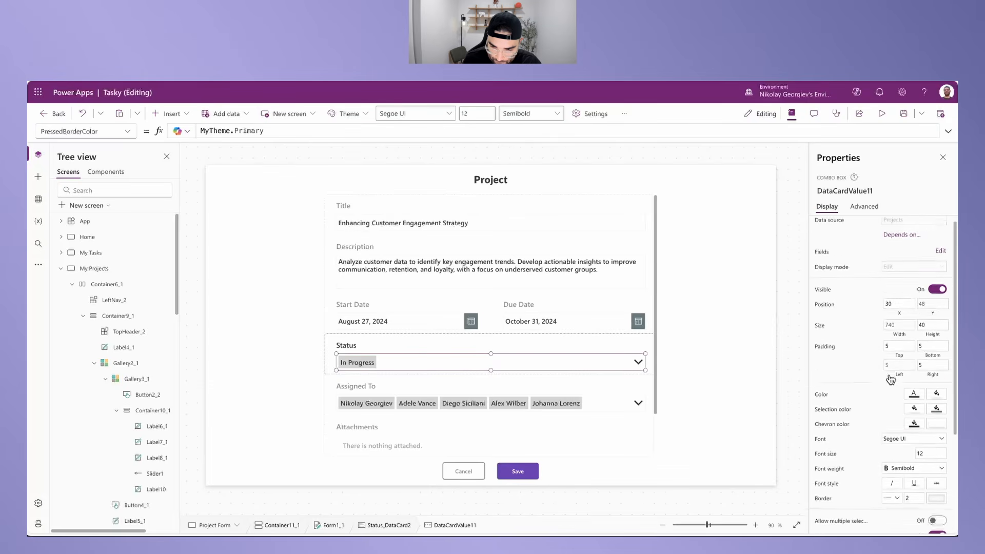
left_click(430, 362)
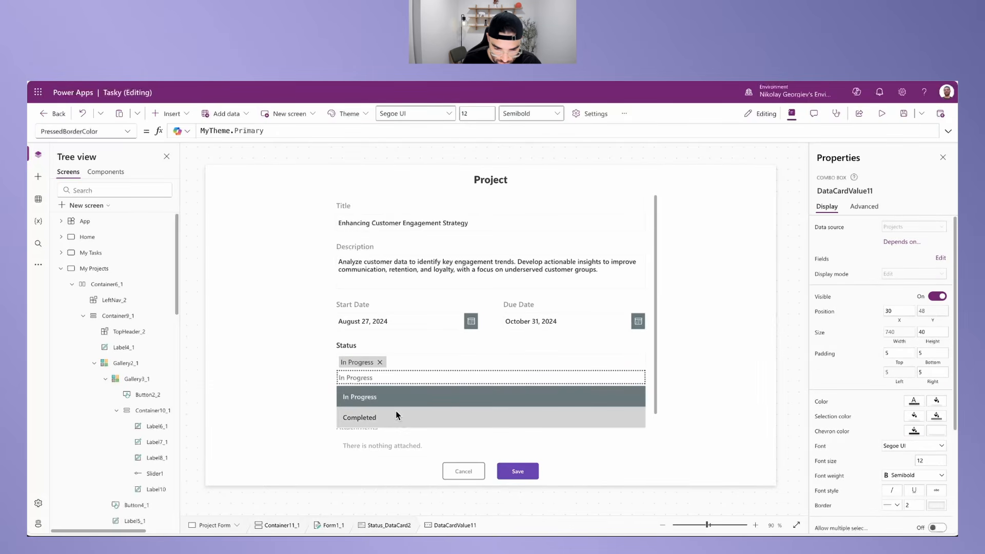
left_click(392, 341, "alt")
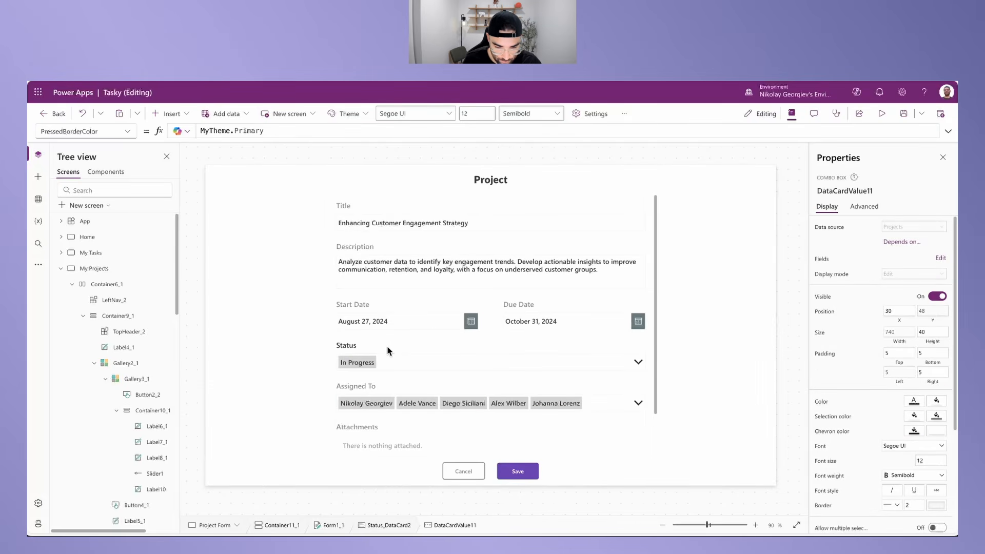
Step: Set the Color formula of the Status card's label to MyTheme.Gray
left_click(358, 347)
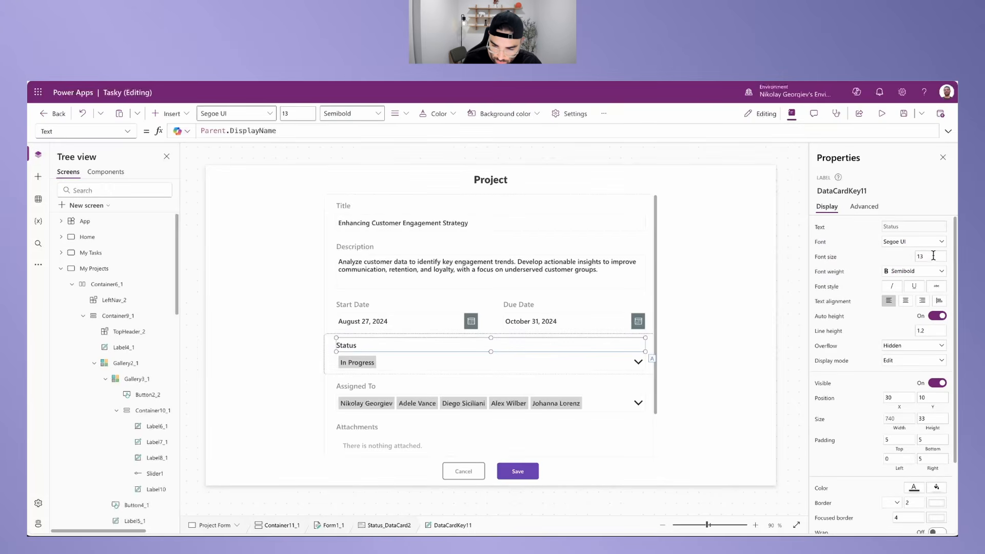
left_click(901, 252)
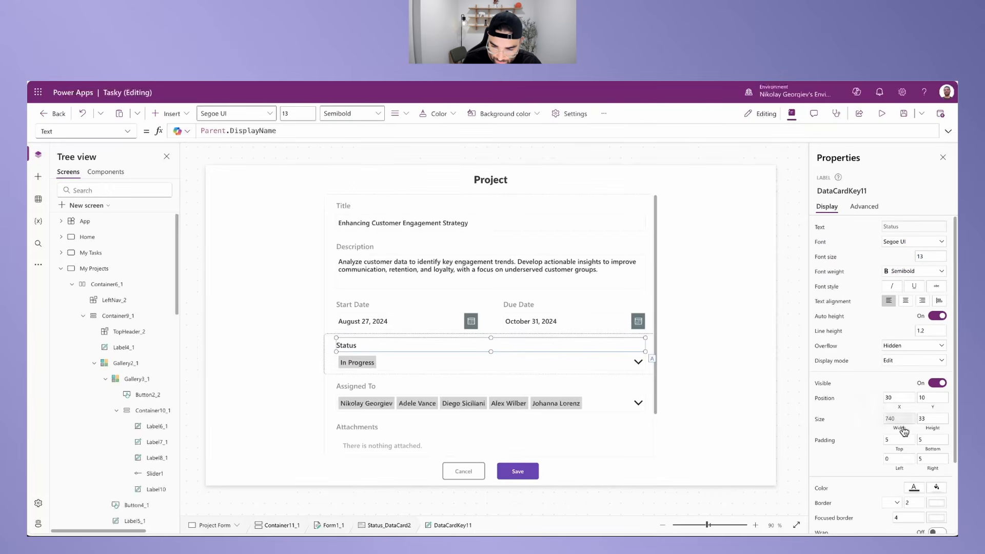
left_click(826, 492)
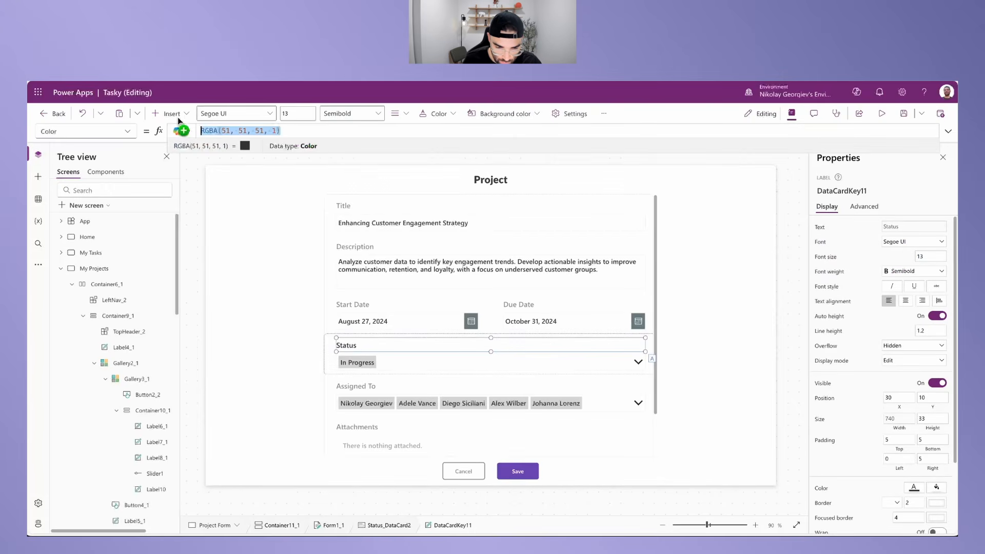
type("MyThe")
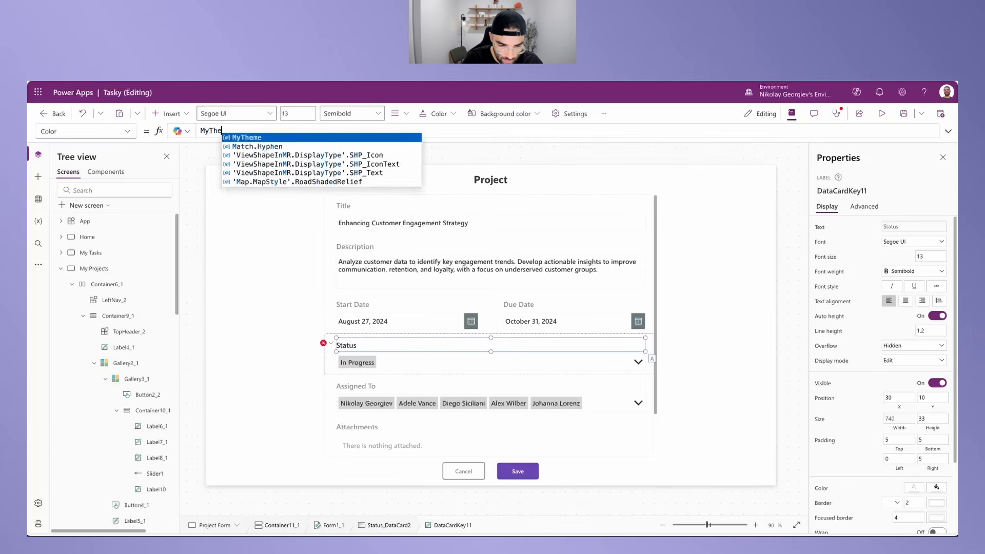
type("me.Gray")
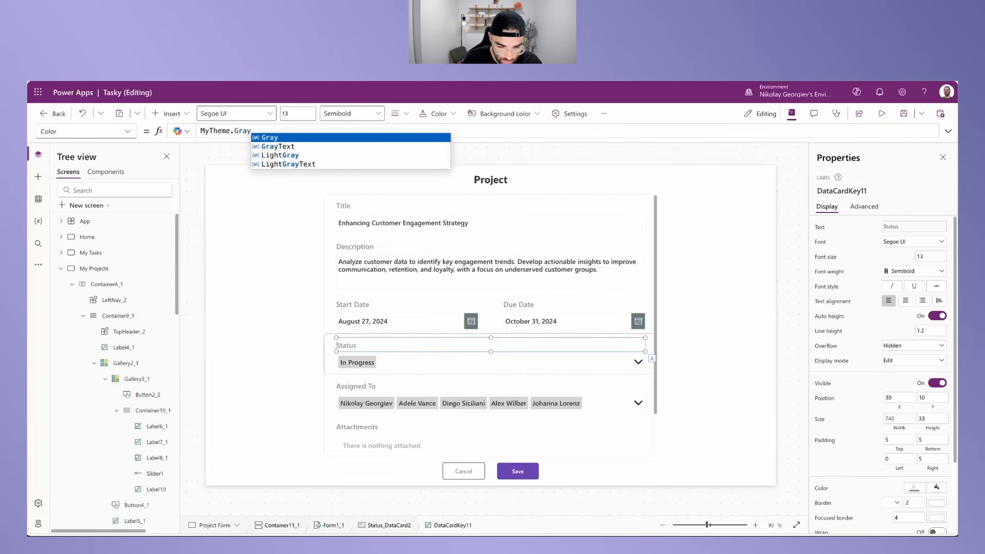
left_click(321, 258)
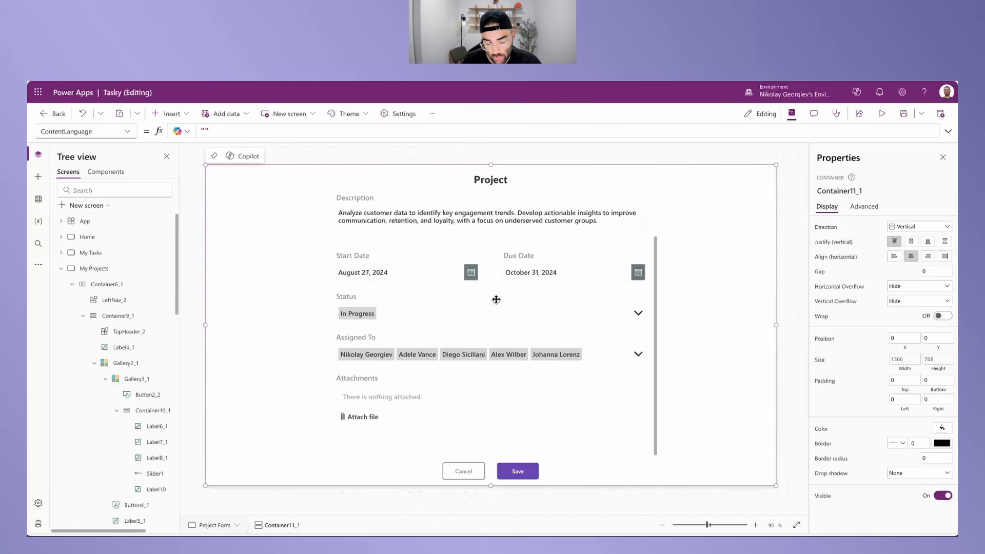
Step: Set the project form's minimum height to 400 and open the My Tasks screen
left_click(489, 349)
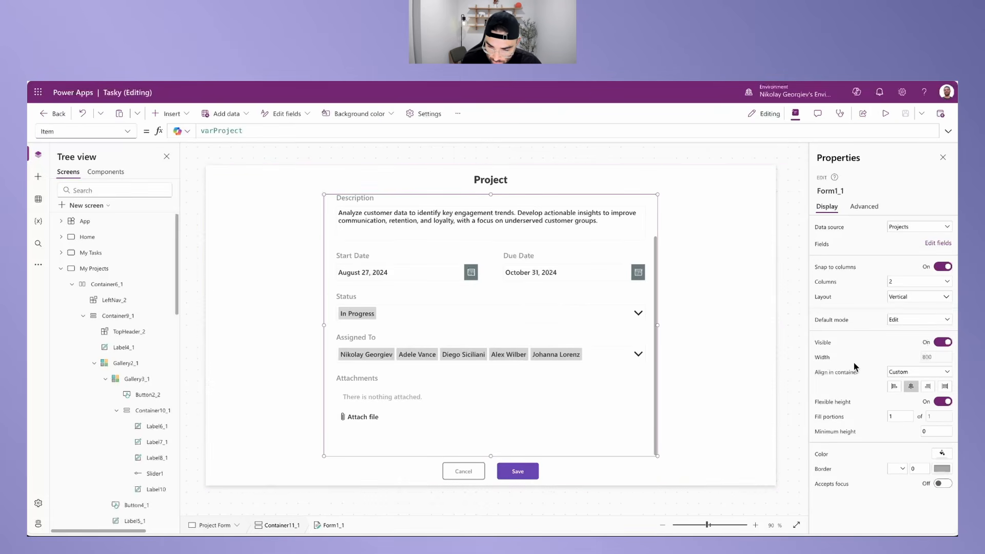
left_click(935, 433)
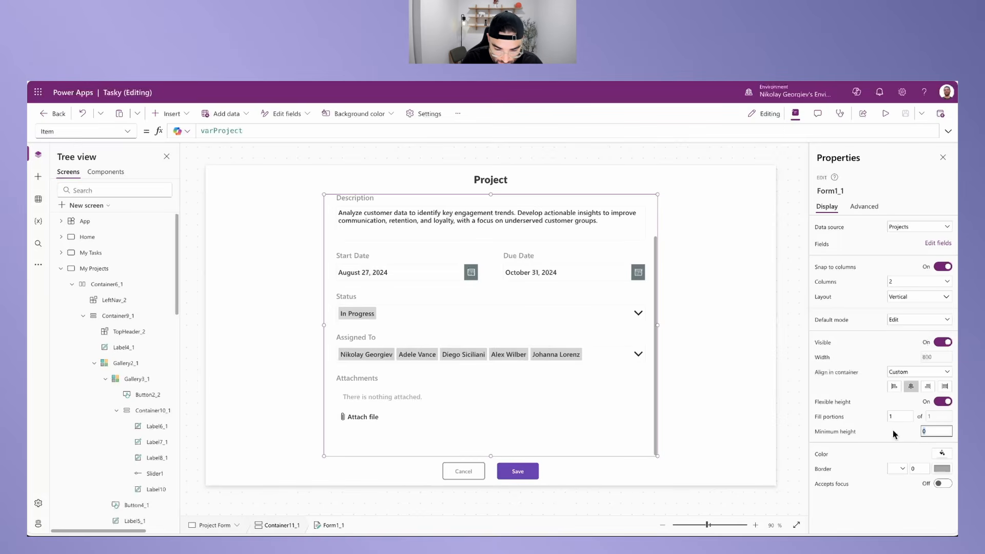
type("400")
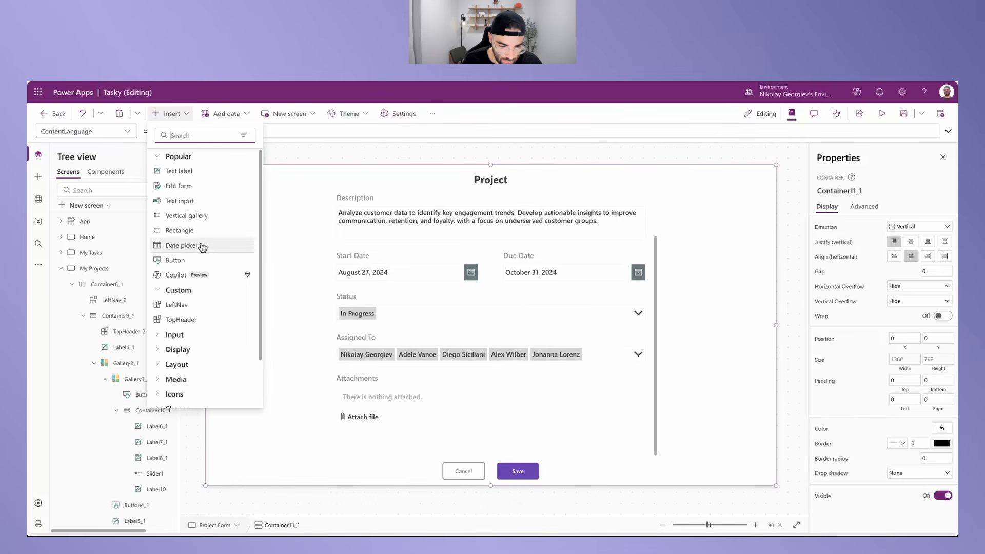
left_click(95, 253)
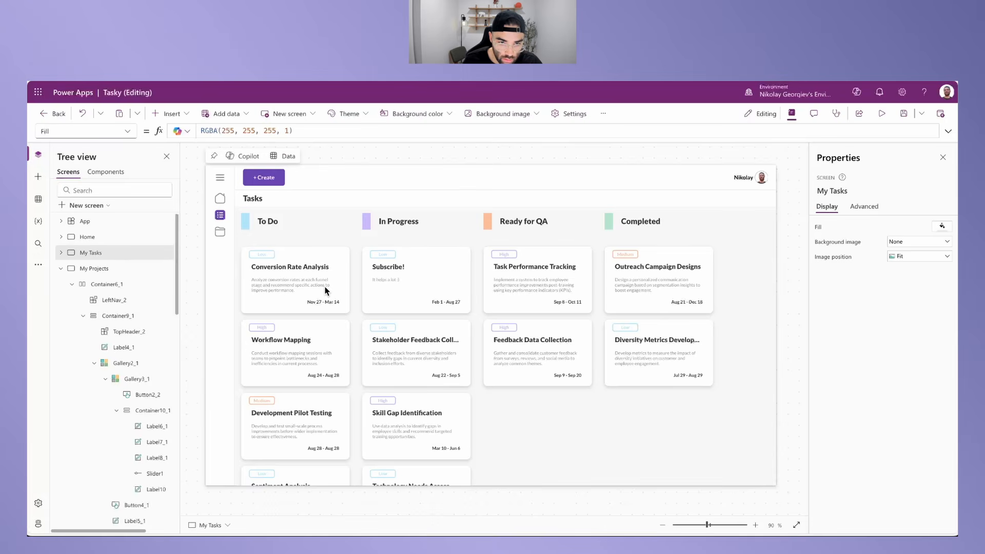
Step: Copy the nested task card gallery (Gallery3) from My Tasks and paste it into the Project Form's main container
left_click(315, 295)
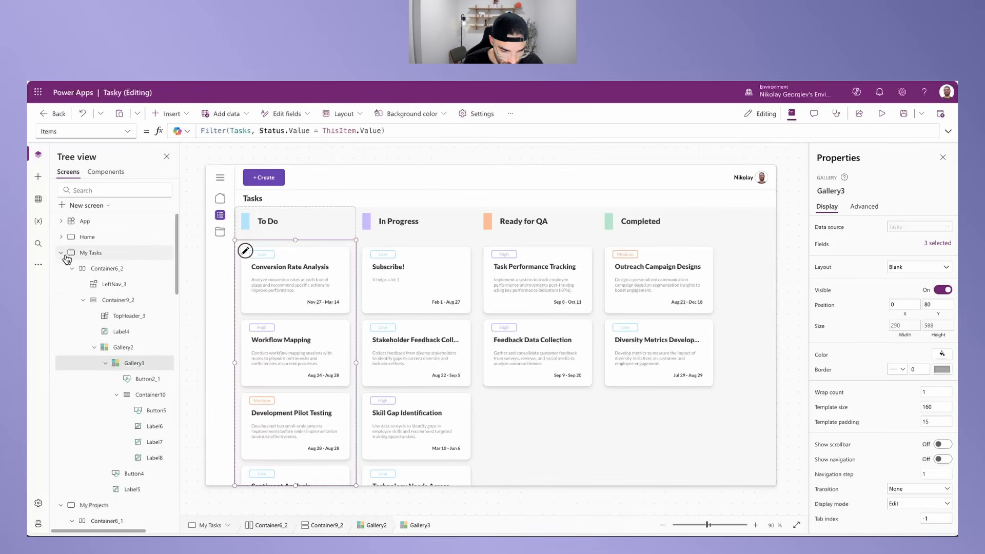
scroll(82, 284, "down", 10)
scroll(118, 359, "up", 10)
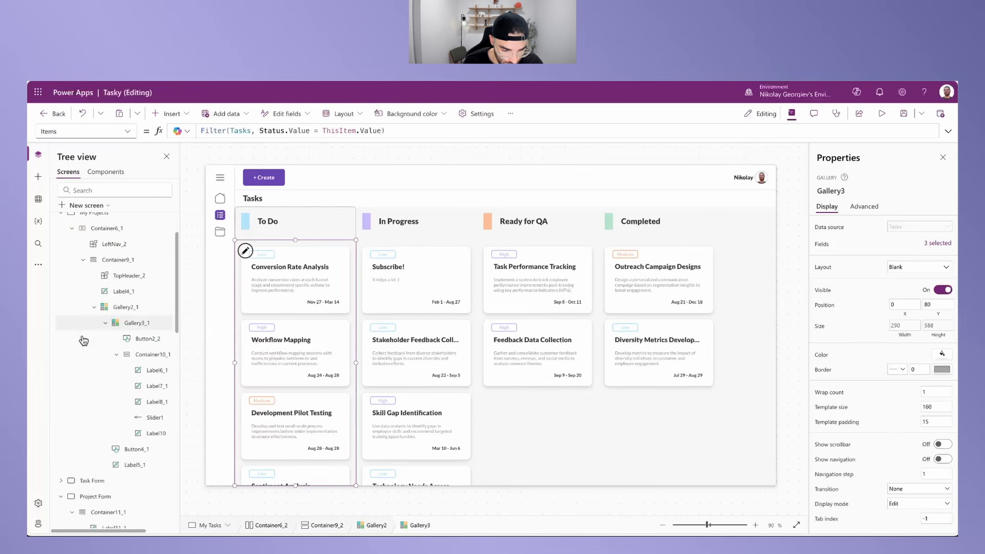
left_click(64, 498)
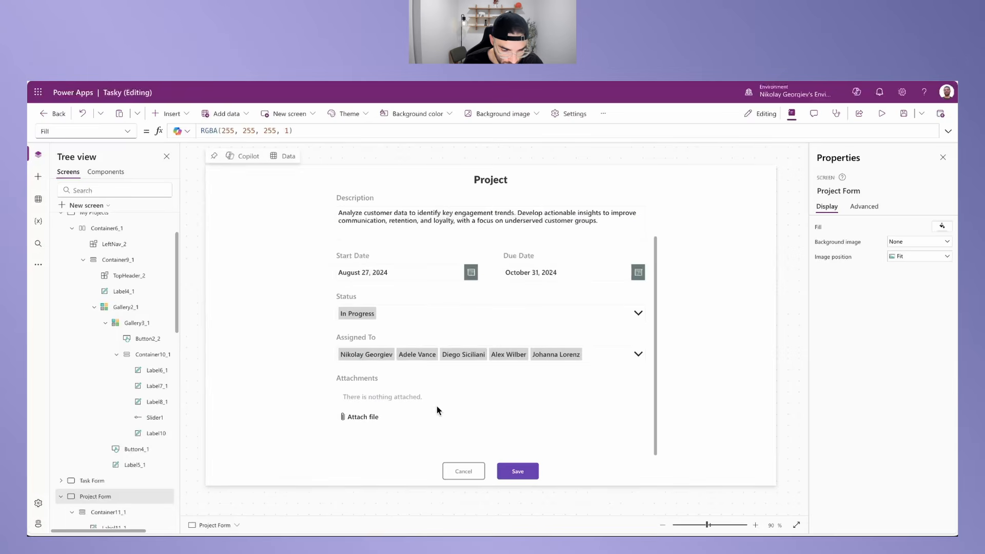
left_click(701, 402)
scroll(103, 437, "down", 4)
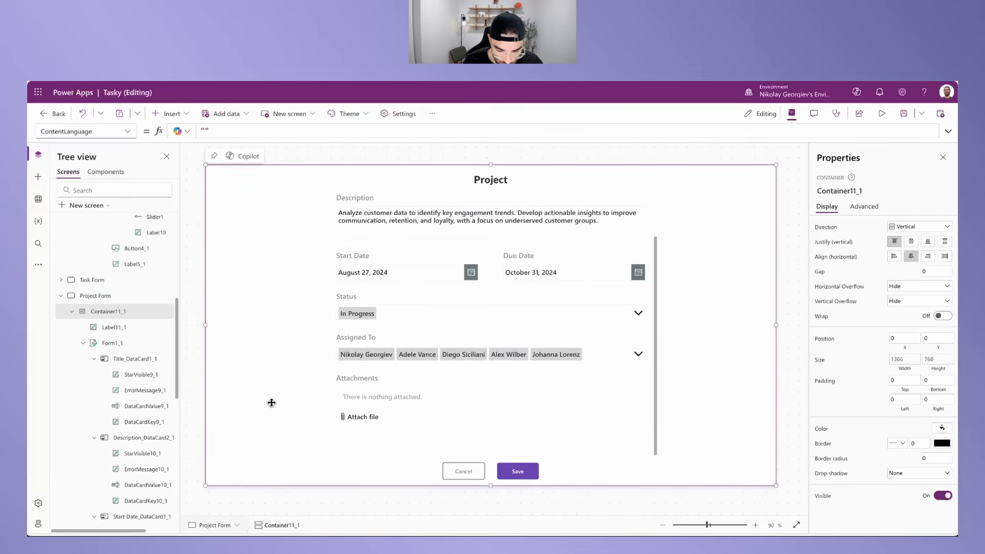
key("ctrl+v")
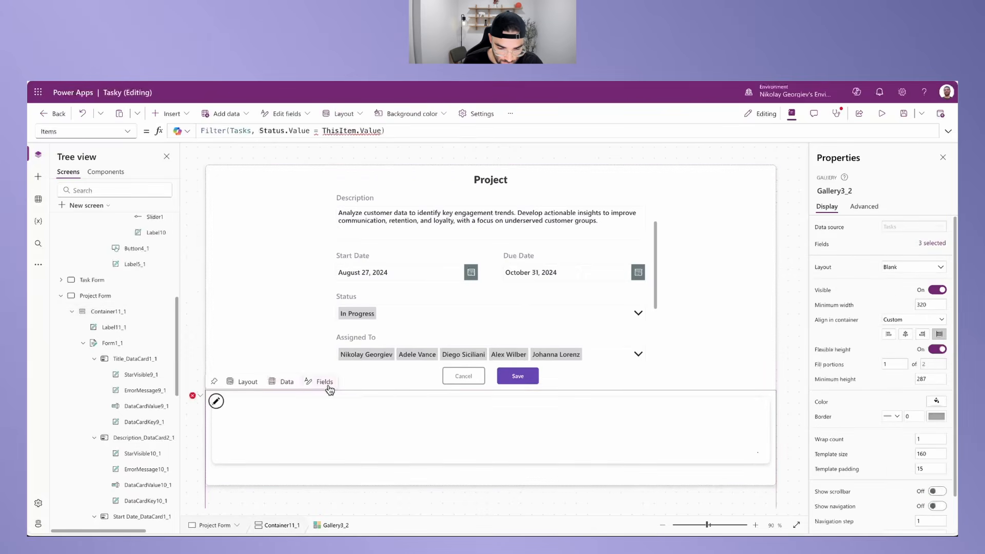
Step: Move the pasted gallery one position up in the container, ahead of the container with the Cancel and Save buttons
scroll(143, 402, "down", 10)
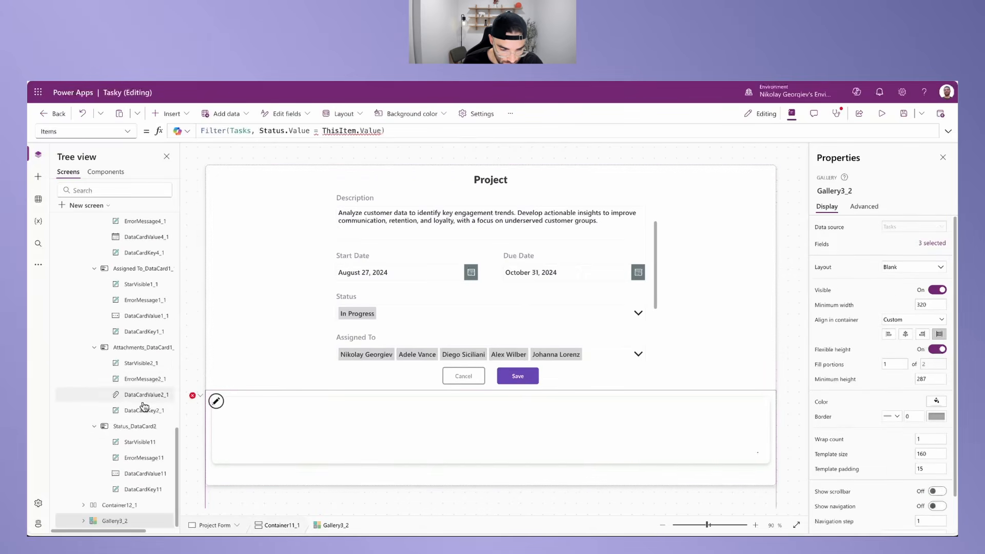
right_click(126, 522)
mouse_move(174, 345)
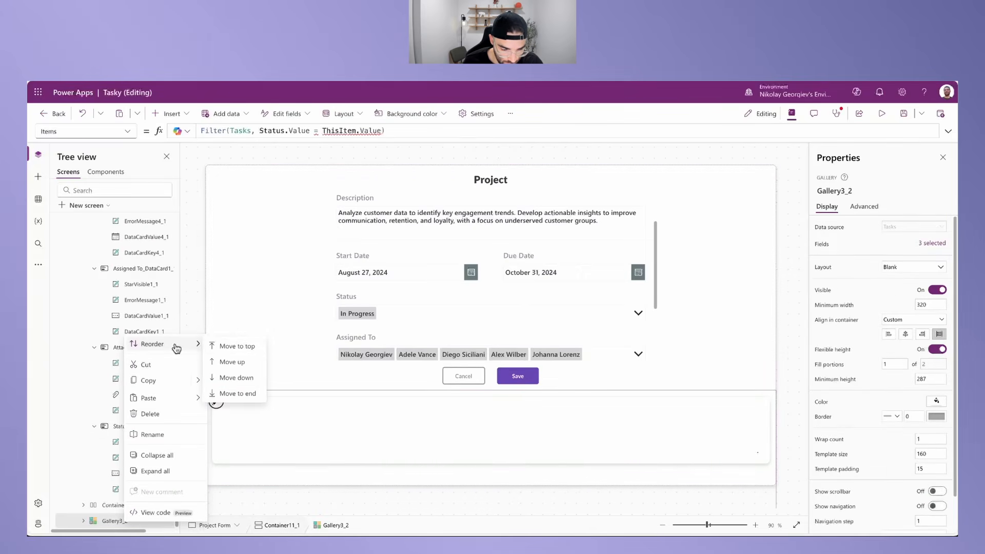
left_click(231, 363)
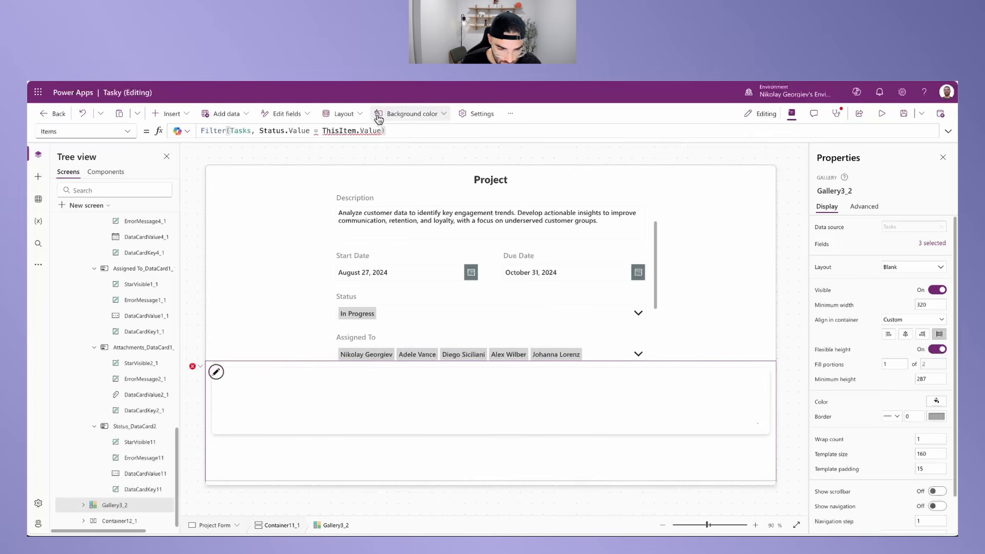
Step: Set the pasted gallery's Items formula to Filter(Tasks, 'Project ID' = varProject.ID)
double_click(298, 129)
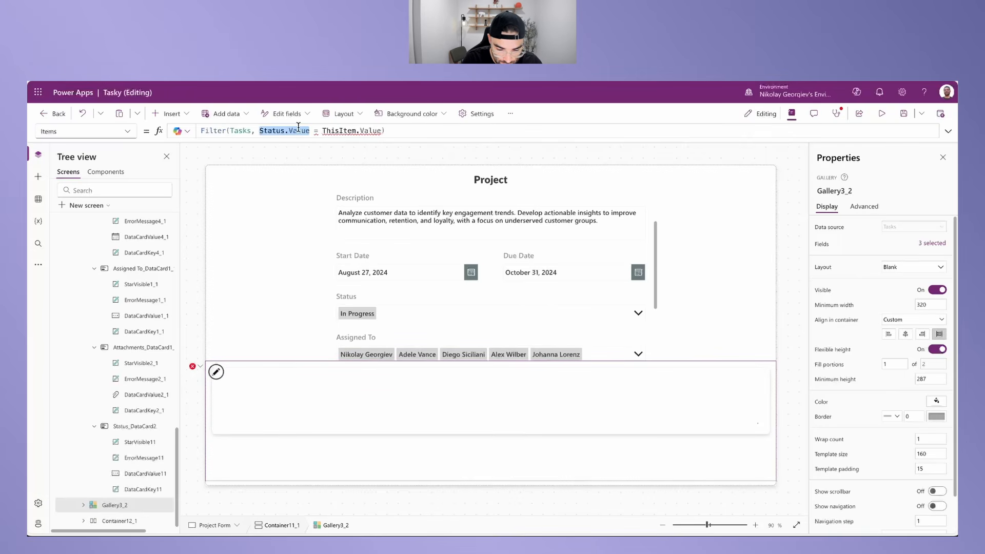
type("Project")
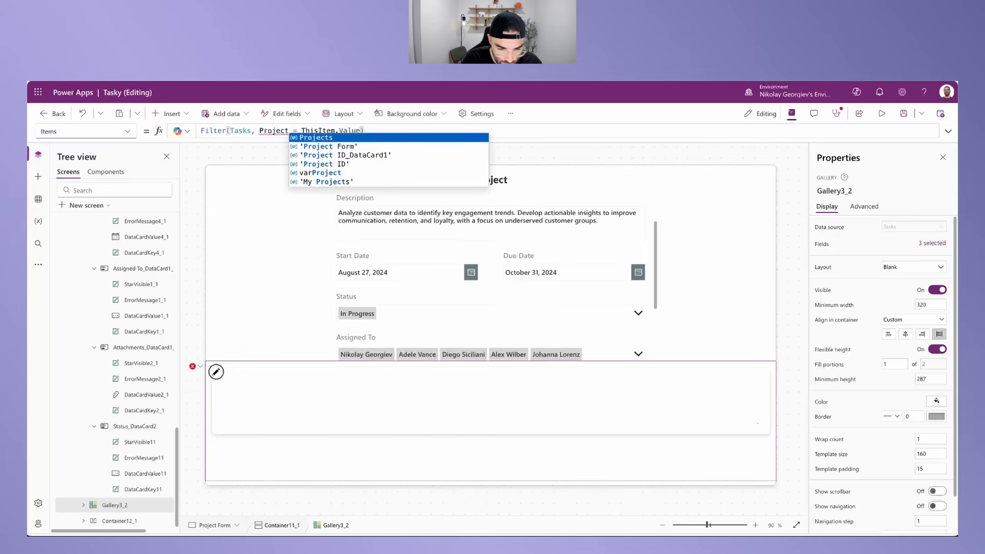
key("BackSpace")
key("BackSpace")
key("BackSpace")
key("BackSpace")
key("BackSpace")
key("BackSpace")
key("BackSpace")
type("'Project ID")
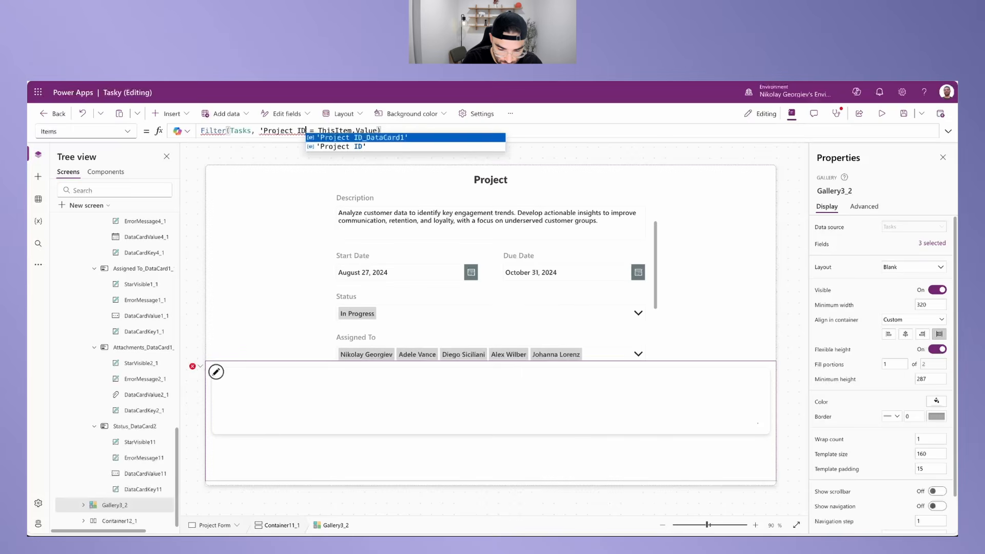
type("'")
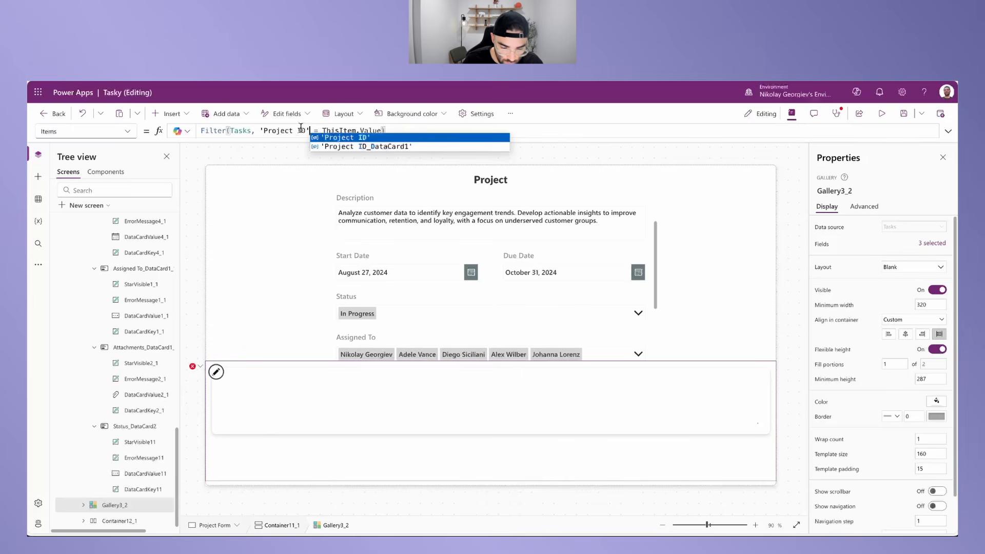
double_click(371, 131)
key("BackSpace")
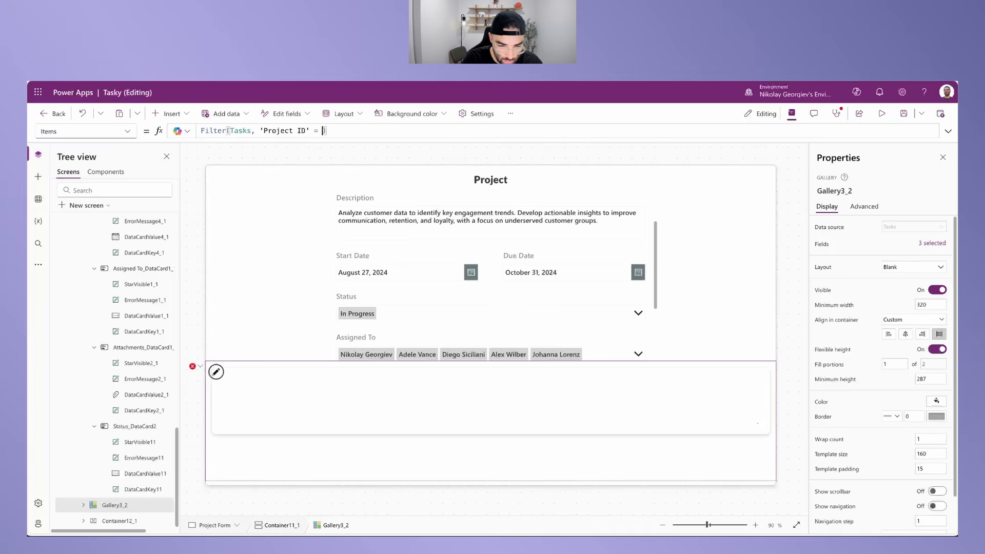
type("varProject.")
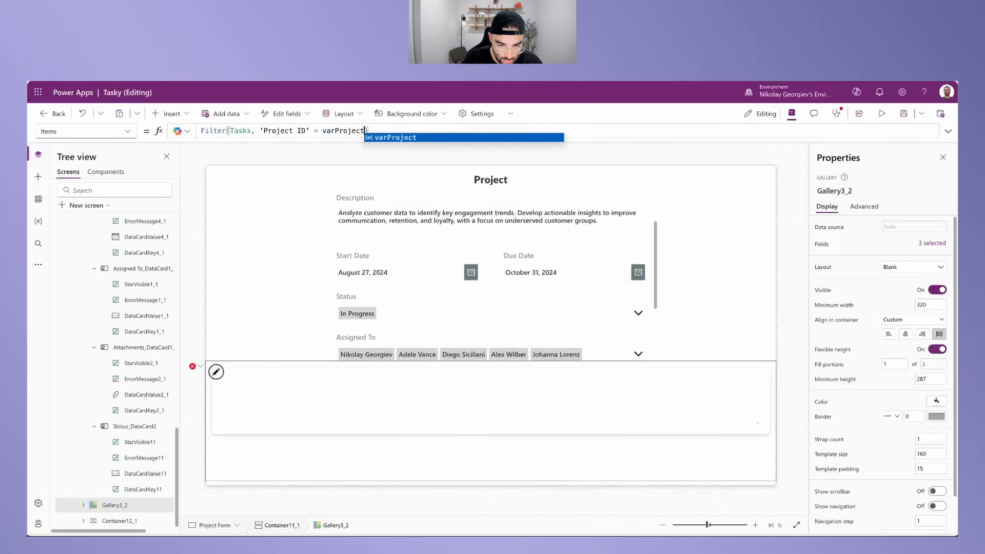
type("ID")
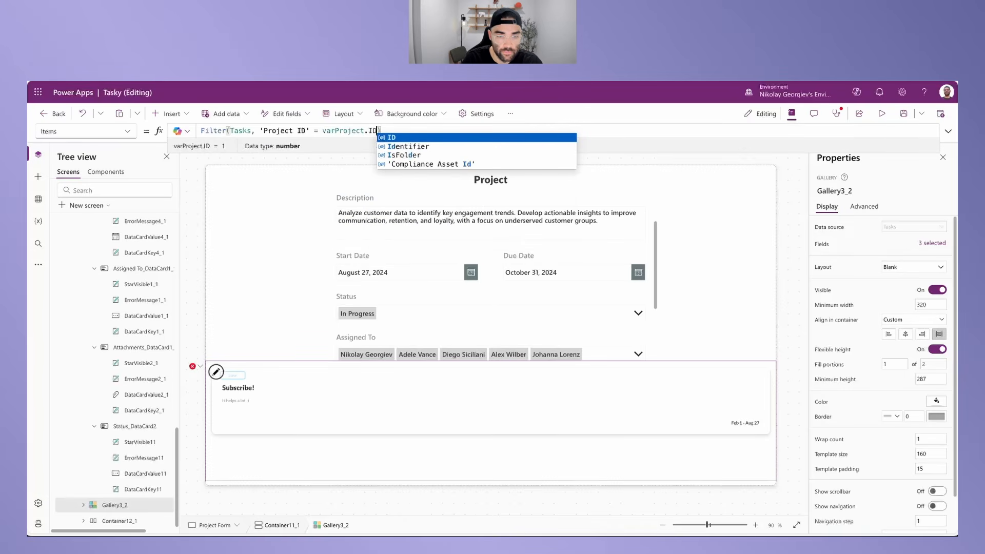
Step: Wrap the gallery's Items filter in SortByColumns, sorting by "DueDate" with SortOrder.Descending
left_click(201, 131)
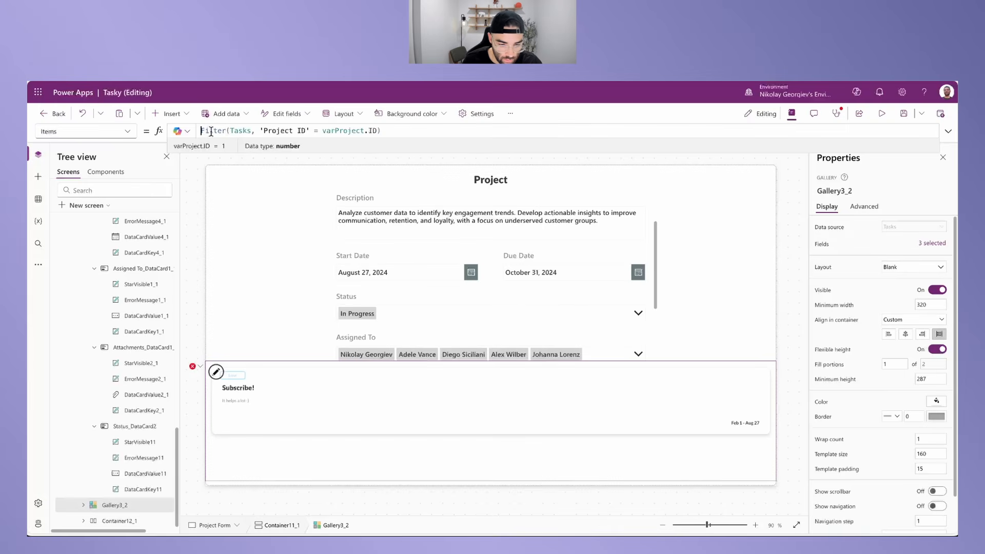
type("SortByColu")
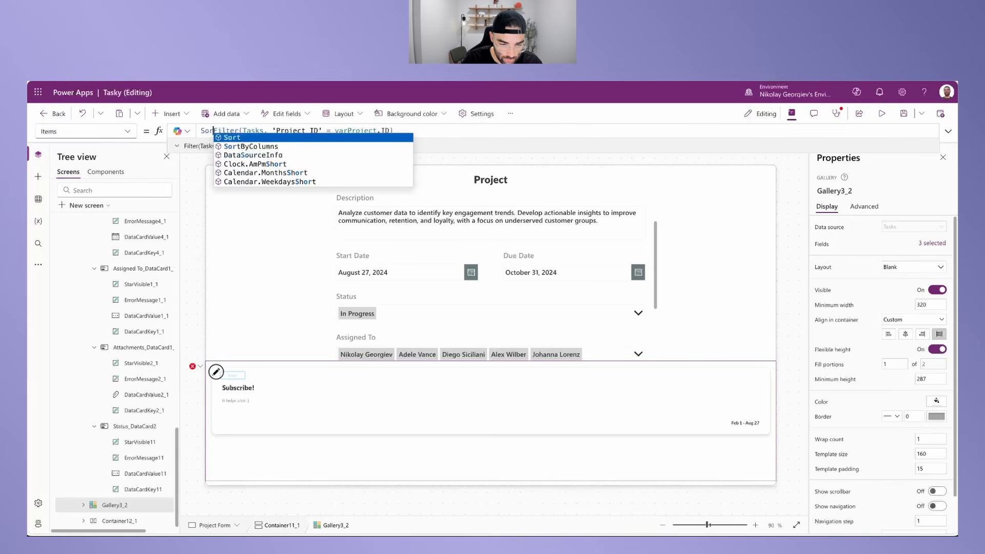
type("mns(")
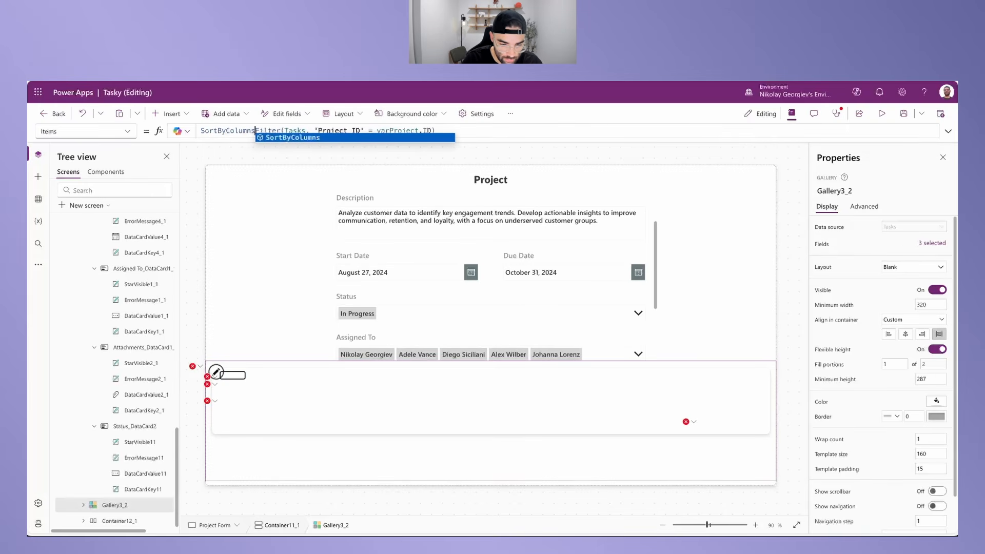
left_click(443, 131)
type(", \"\"D")
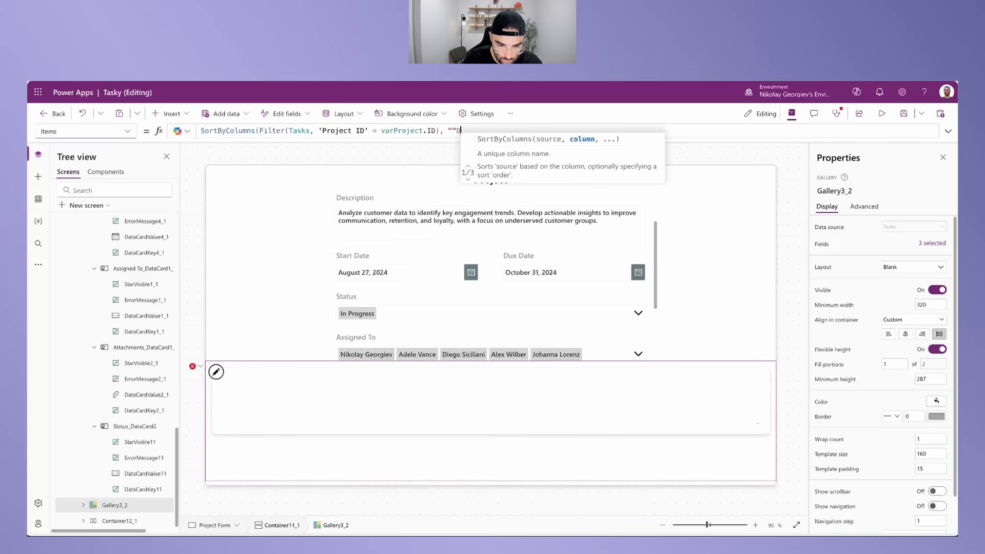
key("BackSpace")
key("BackSpace")
key("BackSpace")
type("dueda")
key("Tab")
type(", desc")
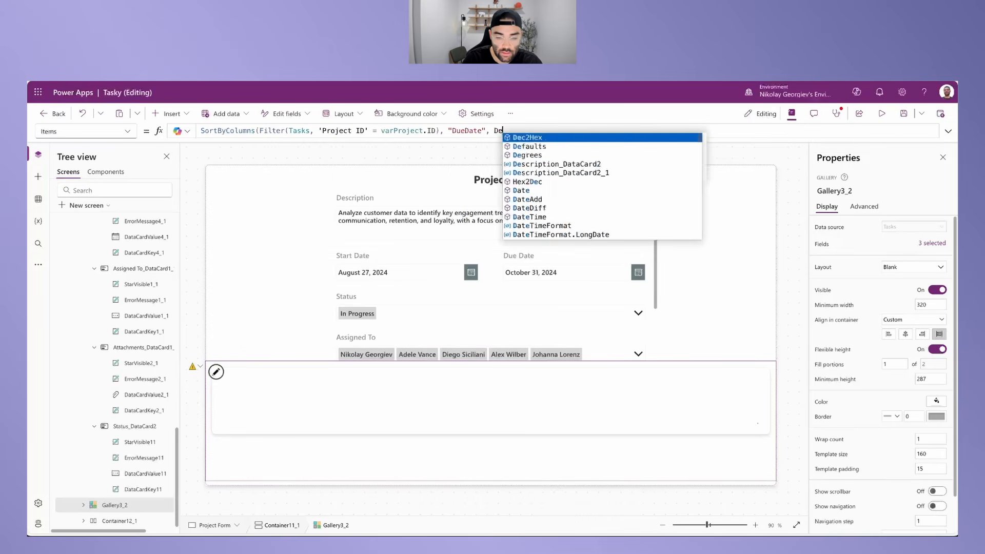
key("Tab")
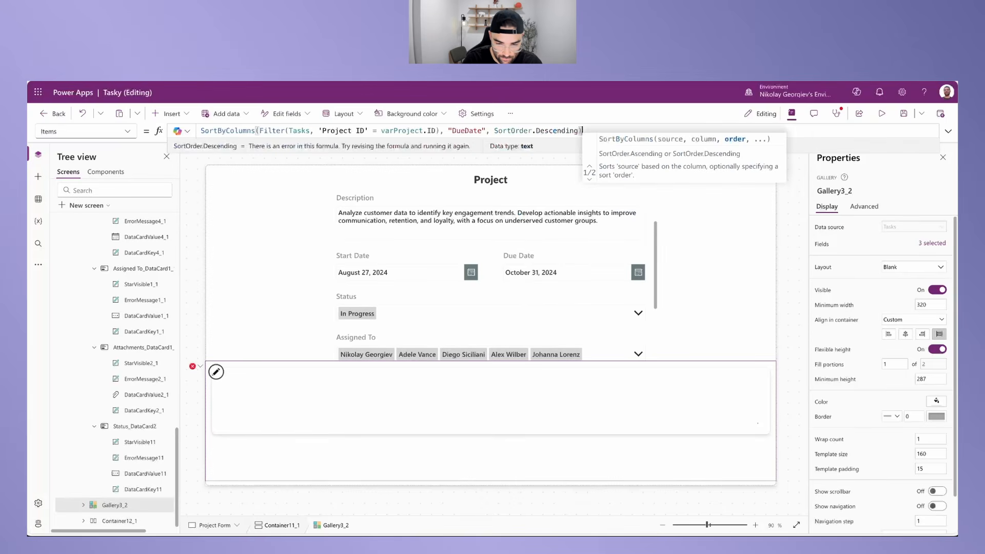
type(")")
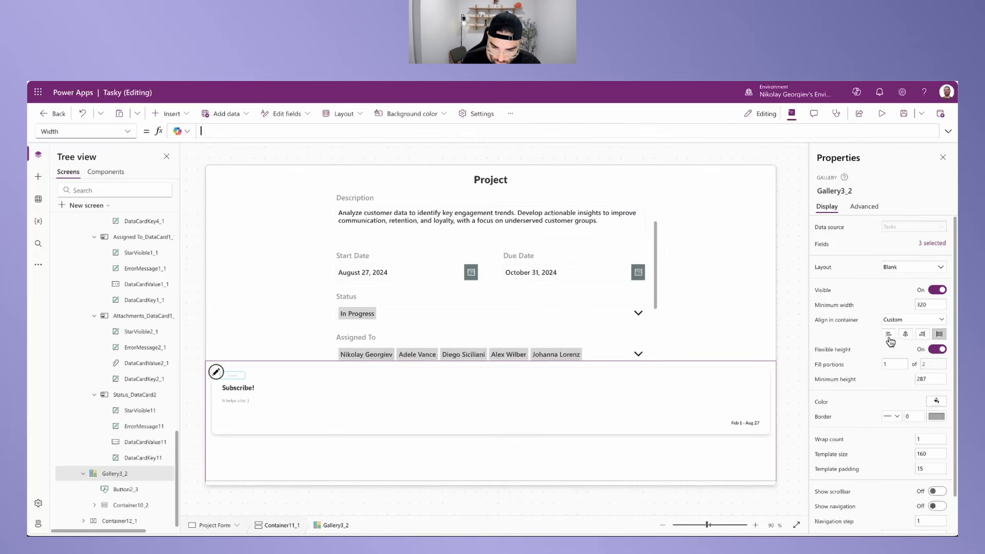
Step: Center the task gallery in its container and set its Width formula to Min(800, Parent.Width)
left_click(905, 334)
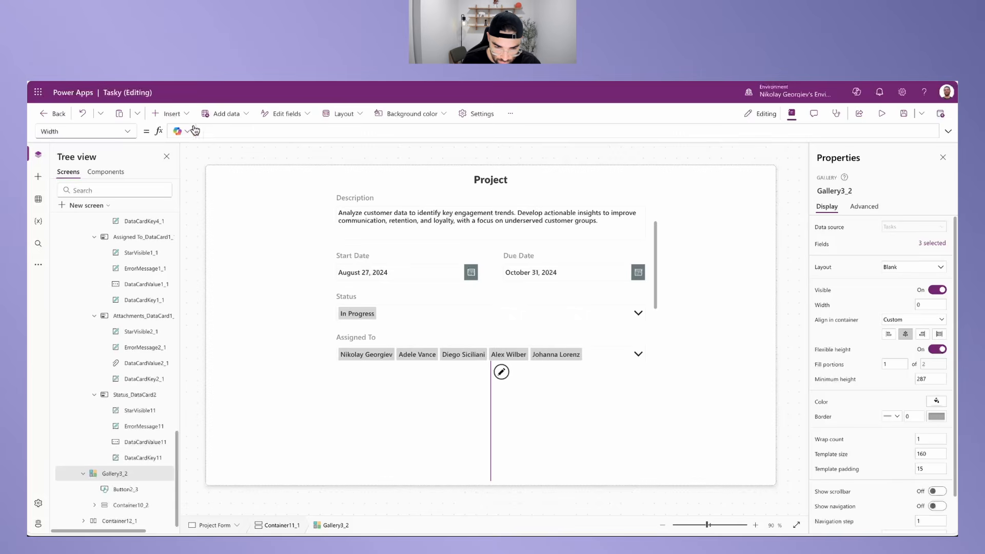
type("Min(800, Parent.Width)")
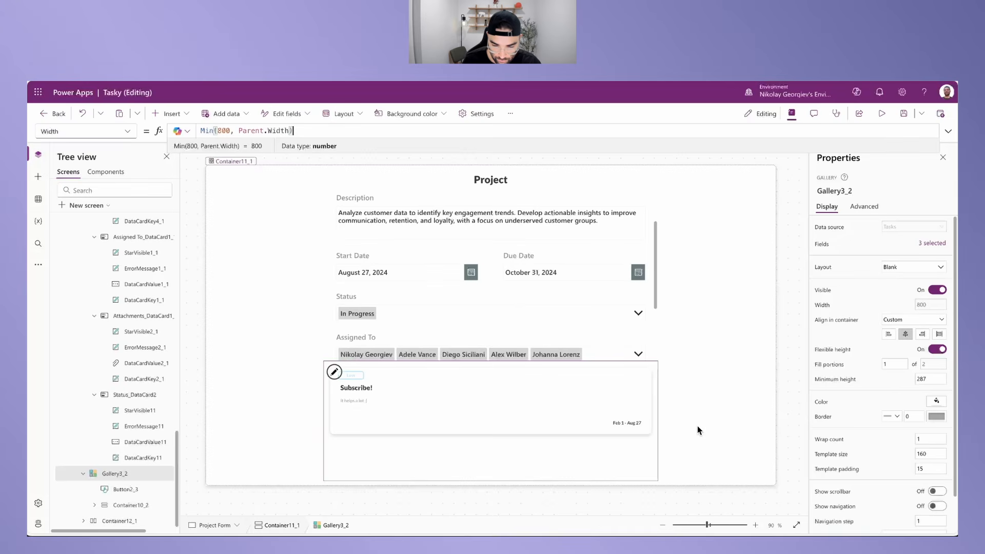
left_click(357, 401)
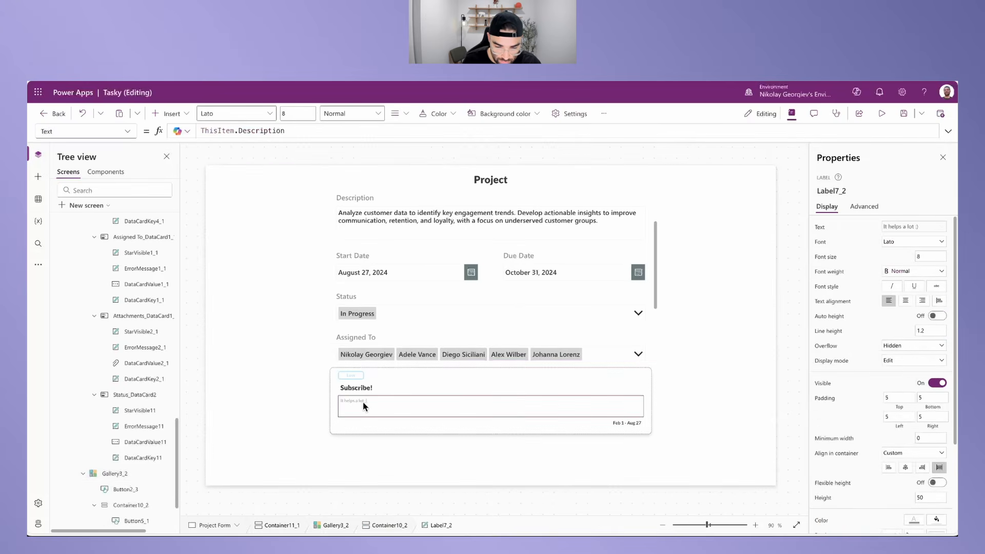
left_click(362, 402)
Step: Replace varTask with varProject in the Cancel button's OnSelect formula
left_click(930, 379)
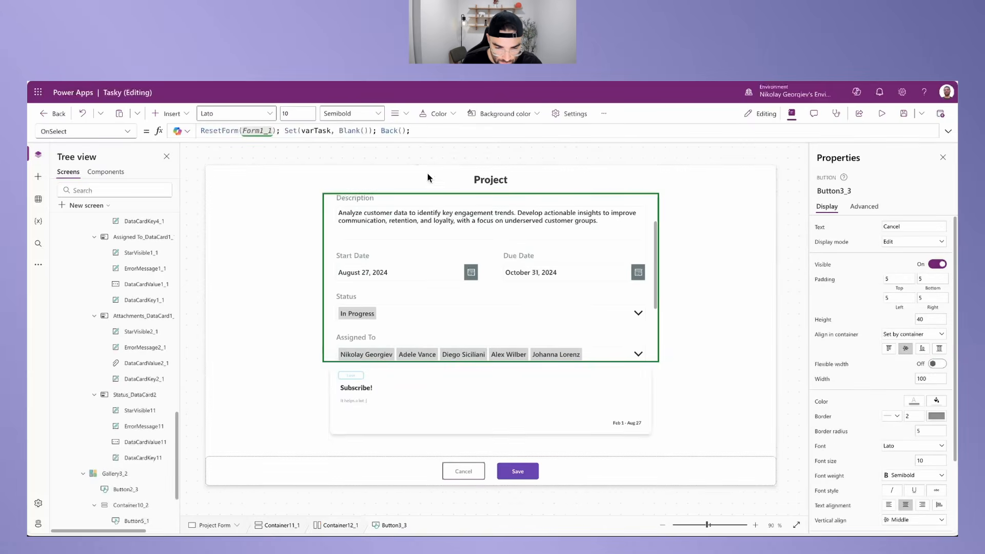
double_click(332, 130)
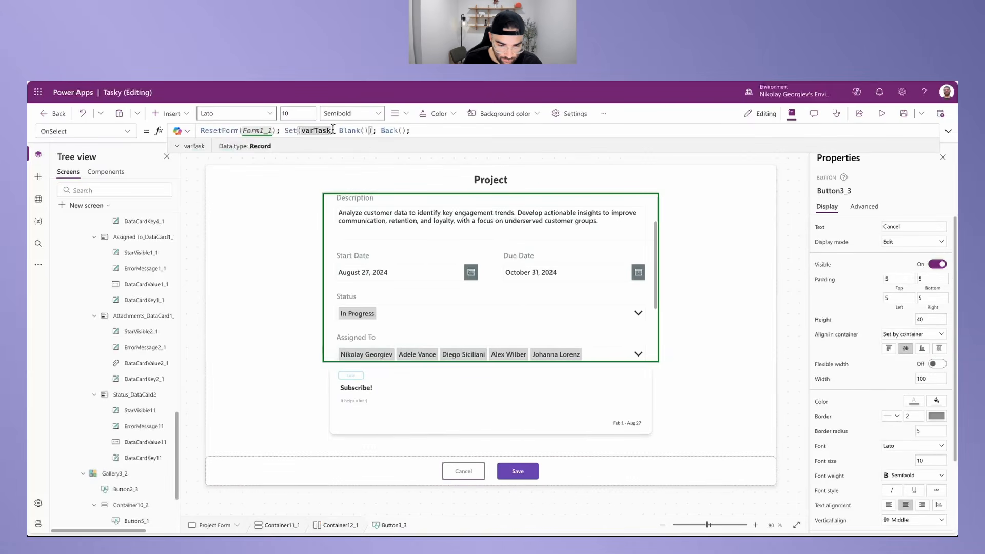
type("varPro")
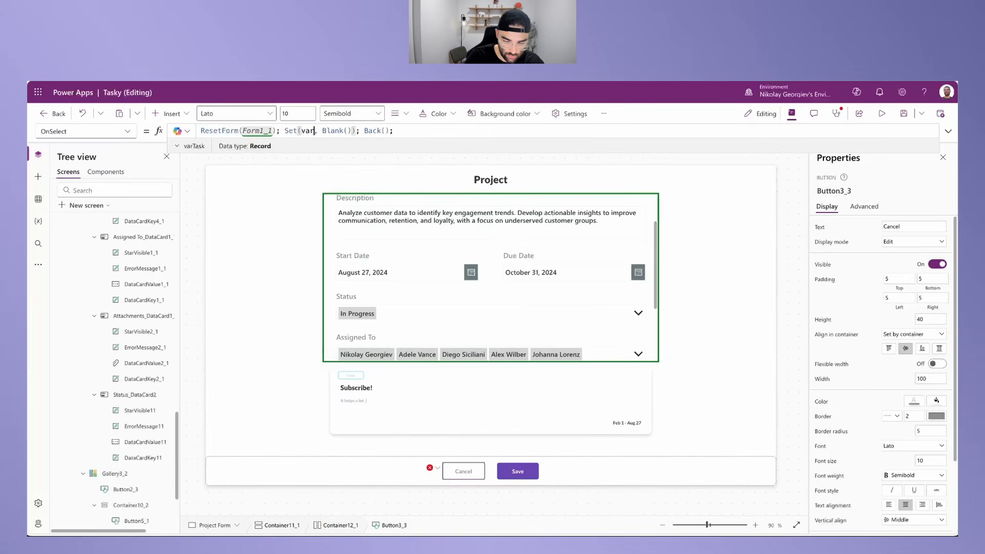
type("ject")
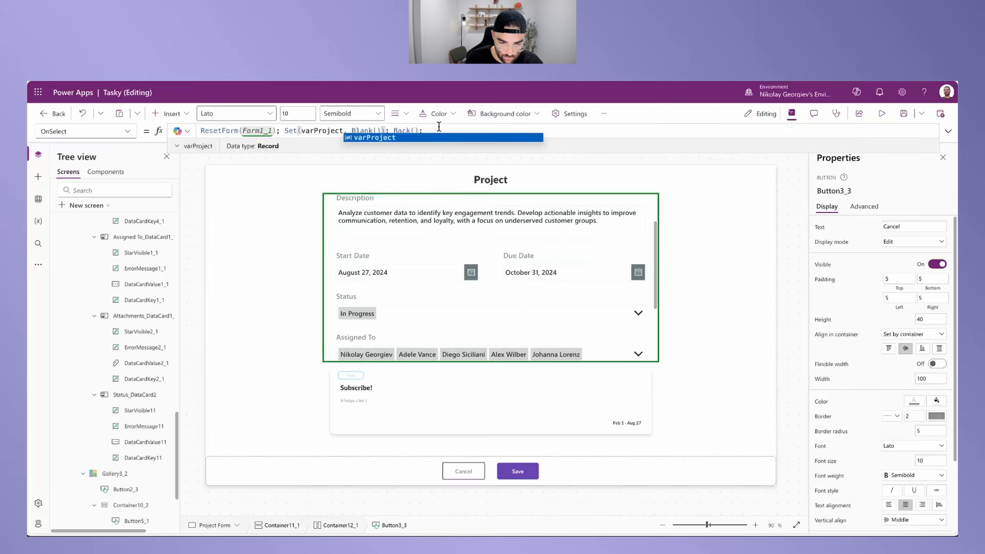
left_click(437, 130)
Step: Change the project form's OnSuccess formula to blank varProject and notify with "Project saved"
left_click(522, 470)
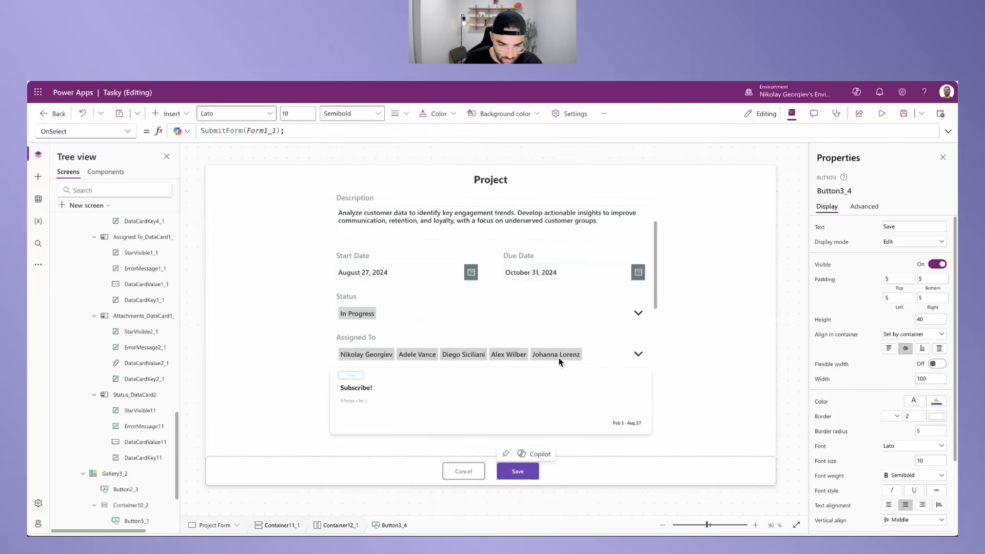
left_click(656, 302)
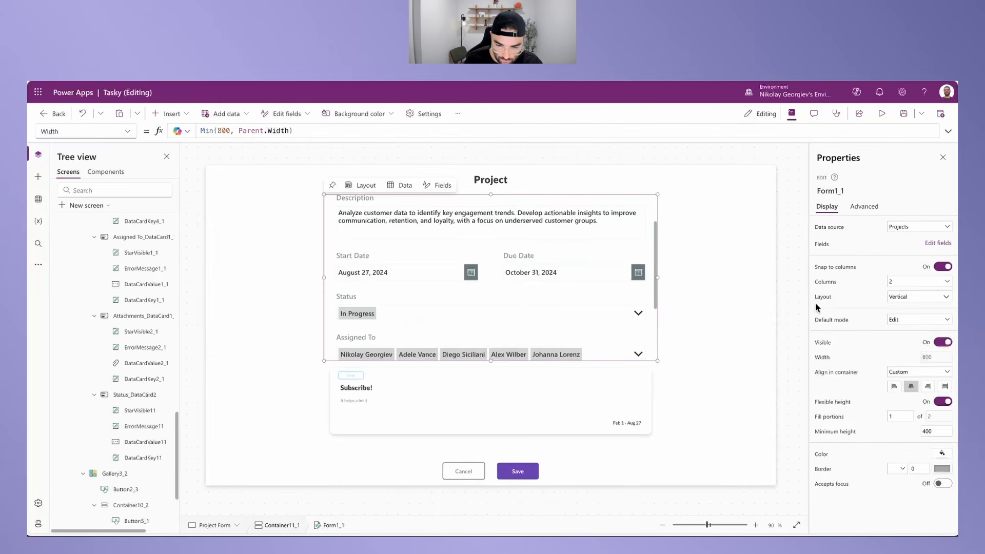
left_click(864, 207)
left_click(943, 228)
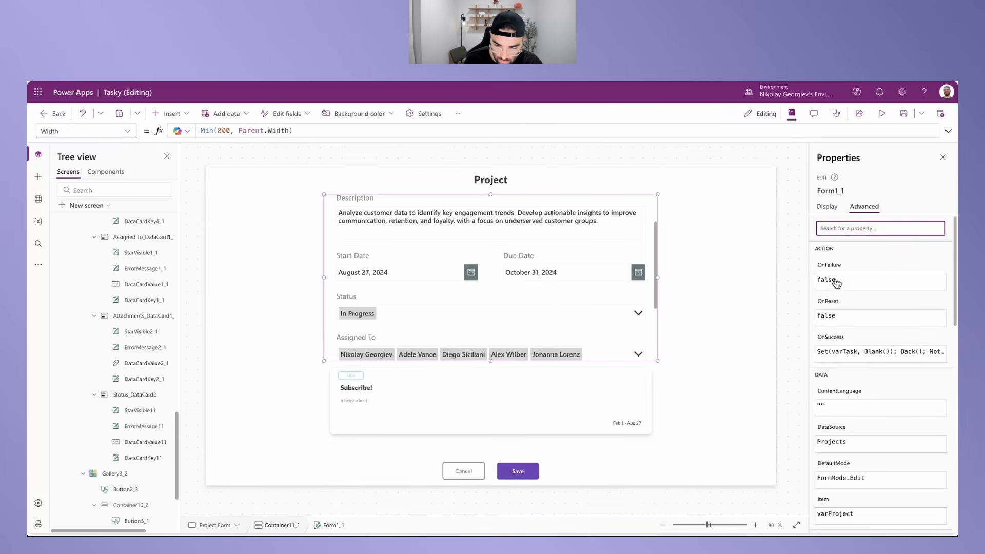
left_click(834, 341)
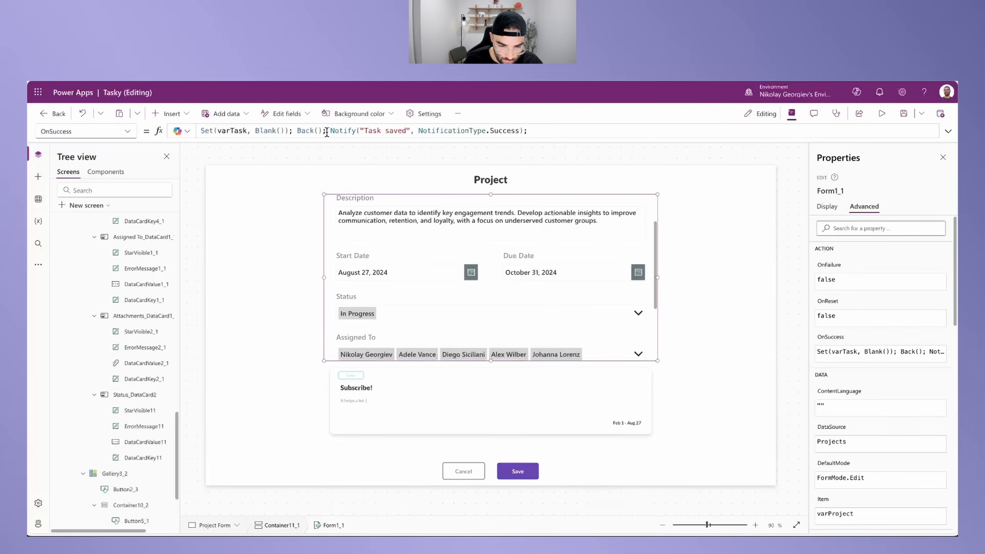
double_click(246, 129)
type("varProject")
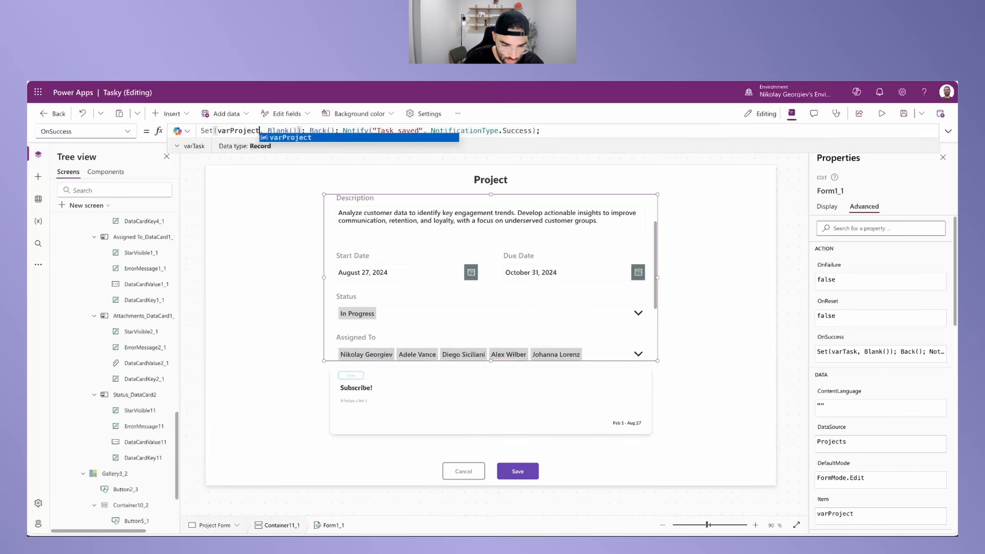
left_click(318, 131)
double_click(392, 130)
type("Project")
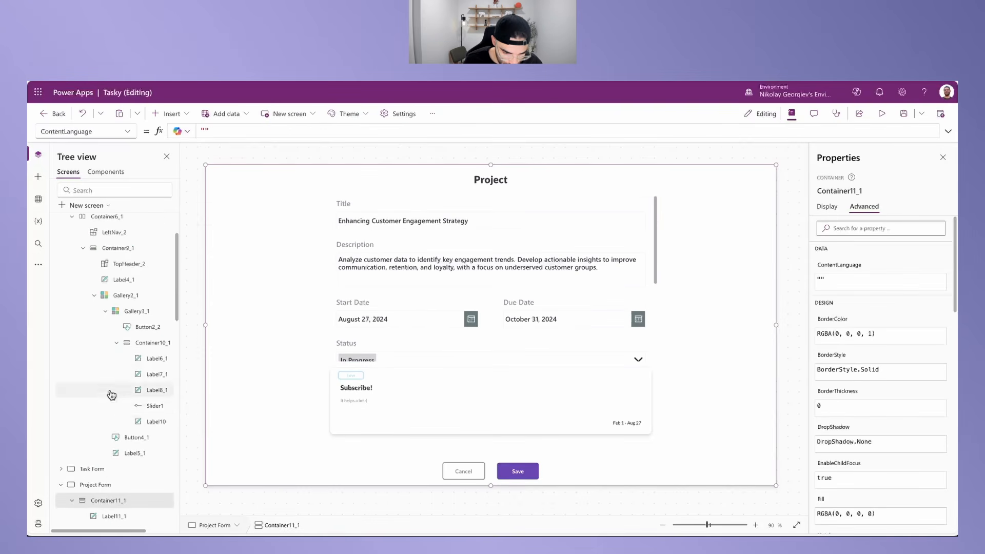
Step: Try setting the vertical overflow of the Project Form's main container to Scroll
scroll(111, 398, "down", 2)
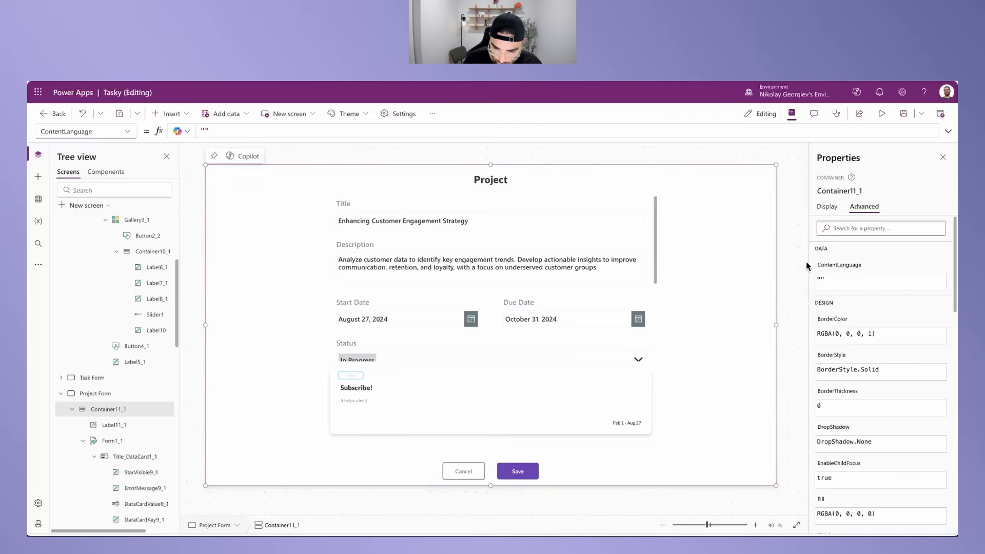
left_click(828, 207)
left_click(905, 306)
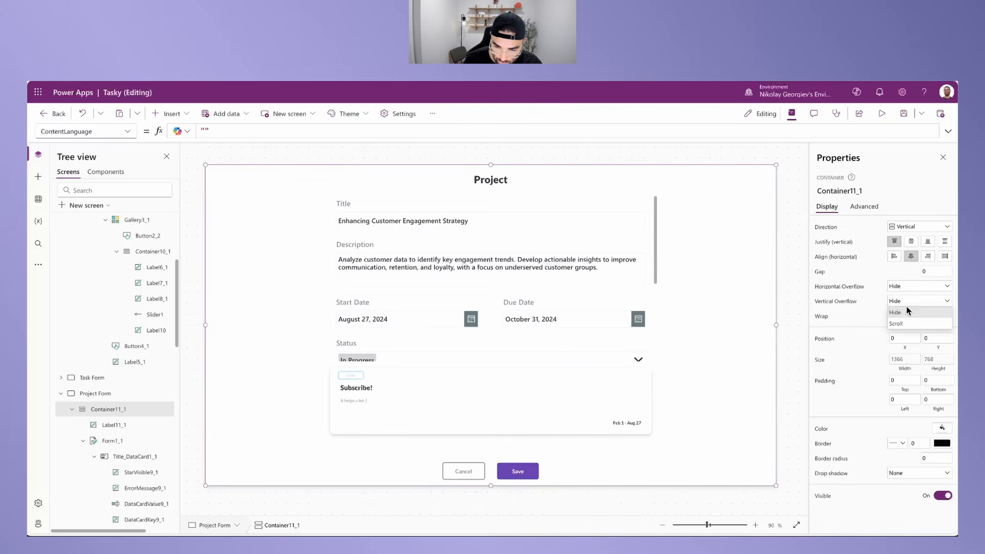
left_click(911, 324)
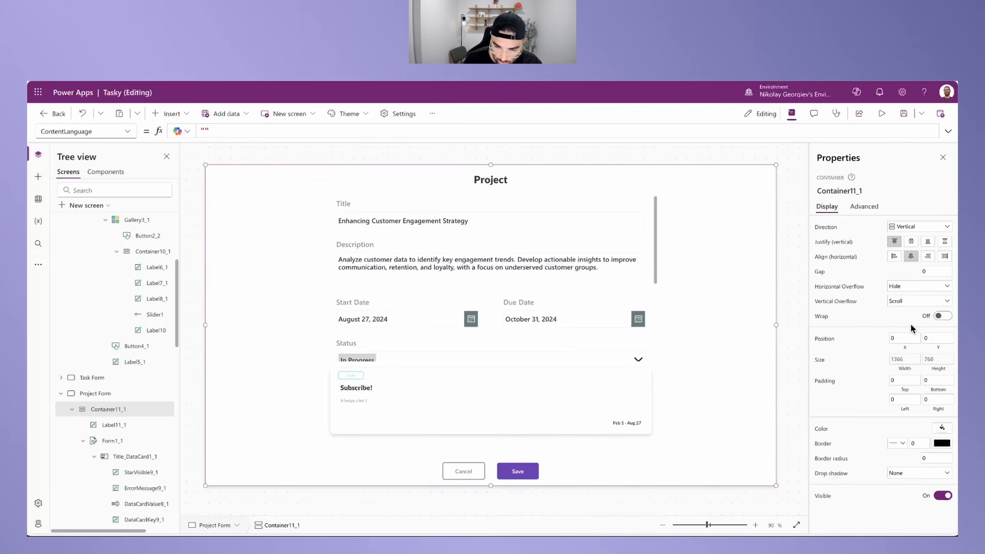
Step: Leave the current project form and open the "Process Efficiency Improvement" project to check its related tasks
left_click(457, 472, "alt")
left_click(413, 278, "alt")
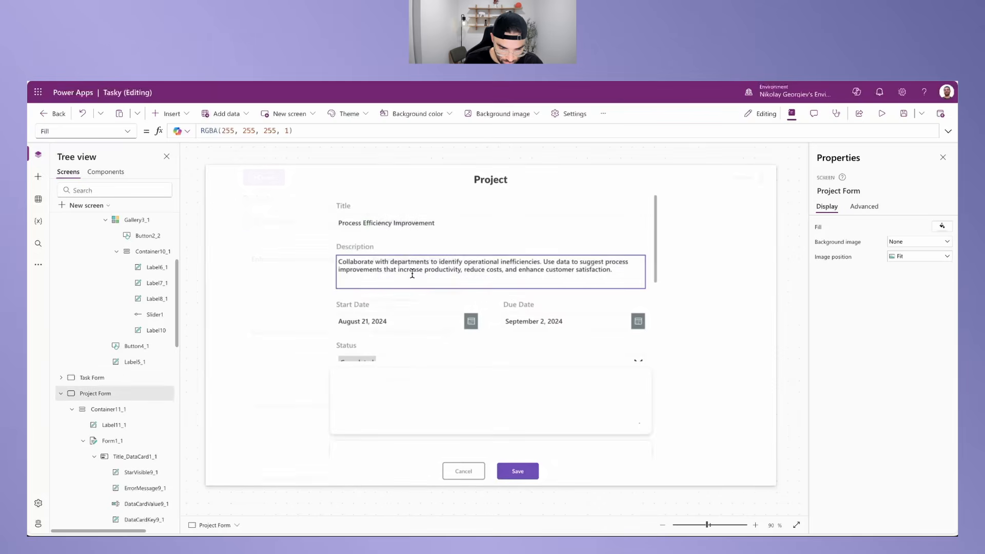
scroll(419, 419, "down", 3)
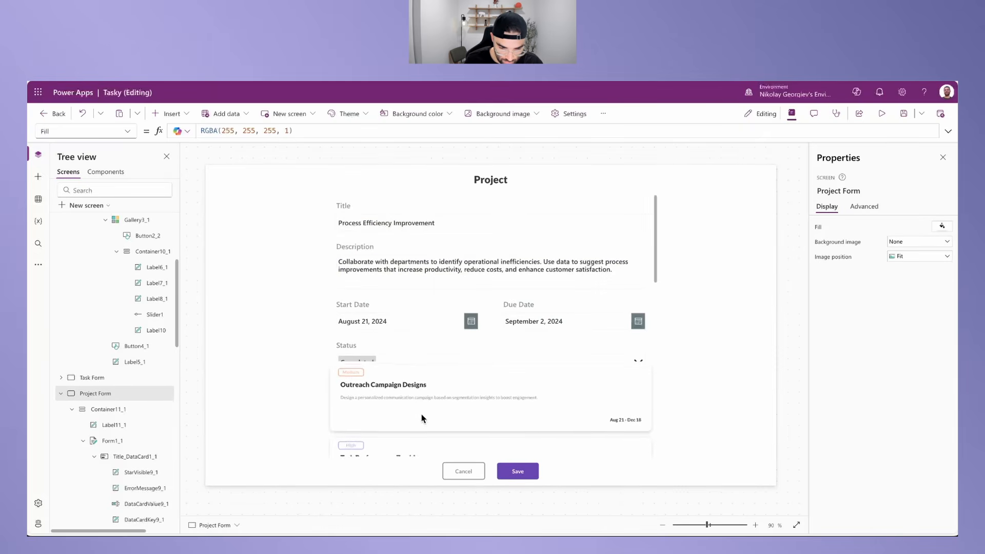
scroll(460, 429, "up", 3)
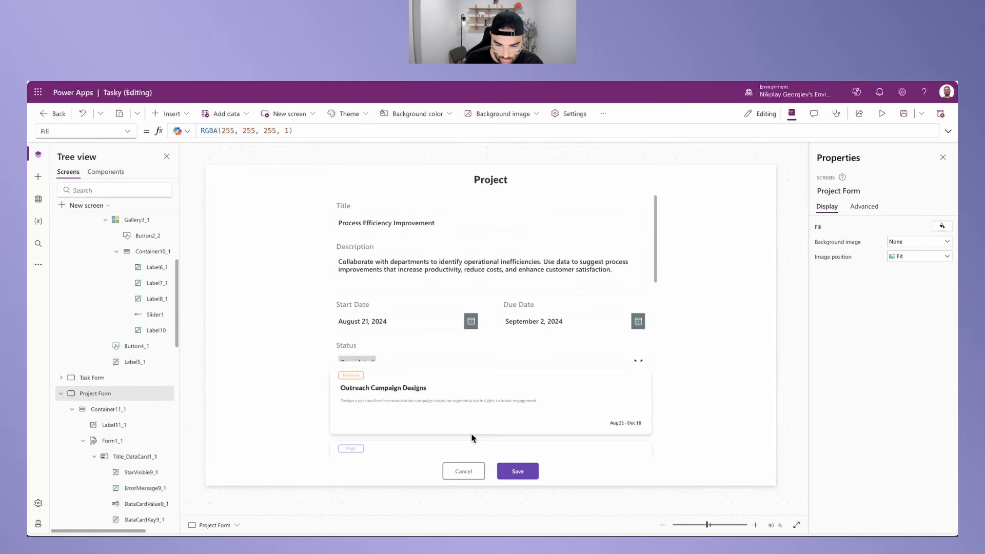
Step: Preview the project form in the phone layout to check how the fields and task gallery scroll, and return to editing
left_click(883, 113)
scroll(483, 383, "down", 5)
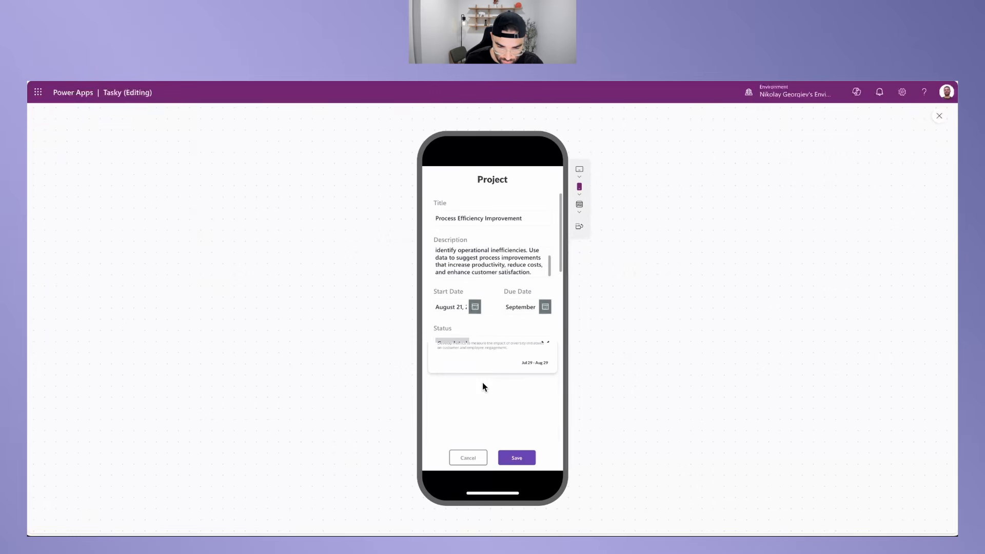
scroll(503, 401, "up", 5)
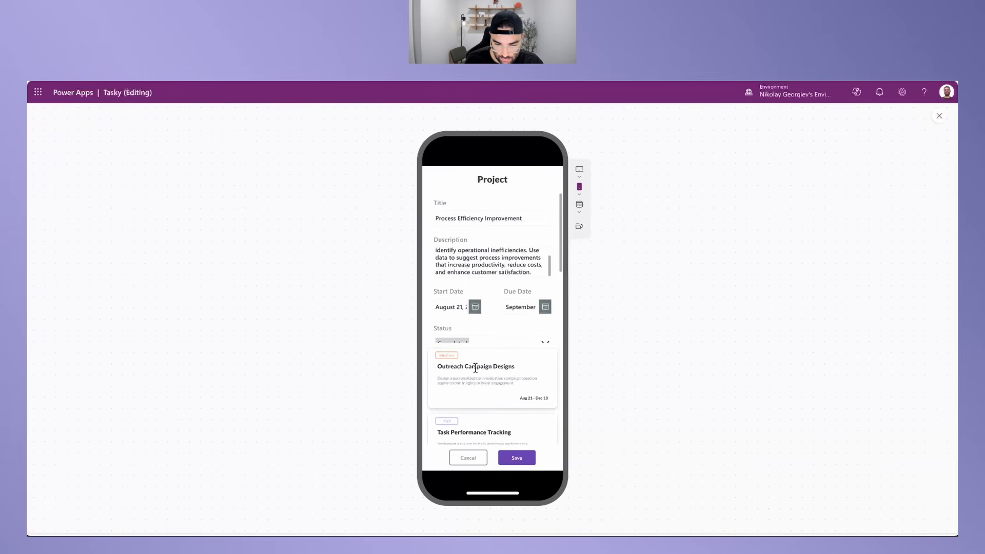
scroll(488, 319, "down", 3)
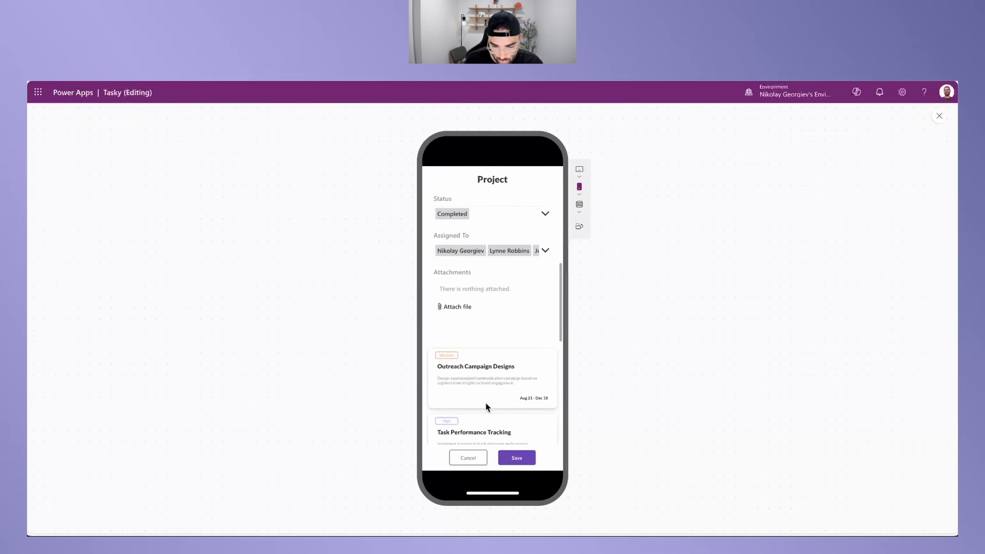
left_click(940, 116)
Step: Delete the priority button and the description label from the task card in the project form's gallery
left_click(365, 376)
left_click(359, 378)
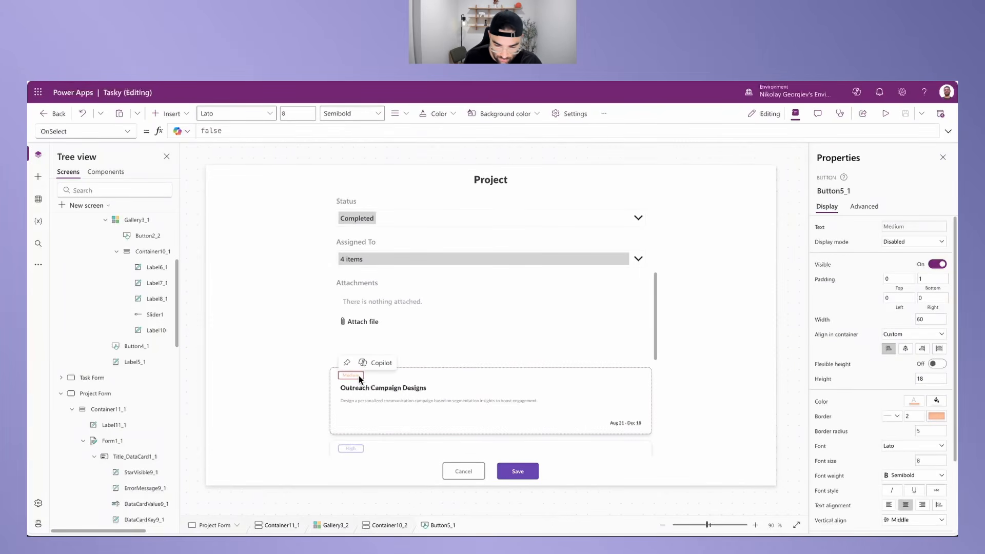
key("Delete")
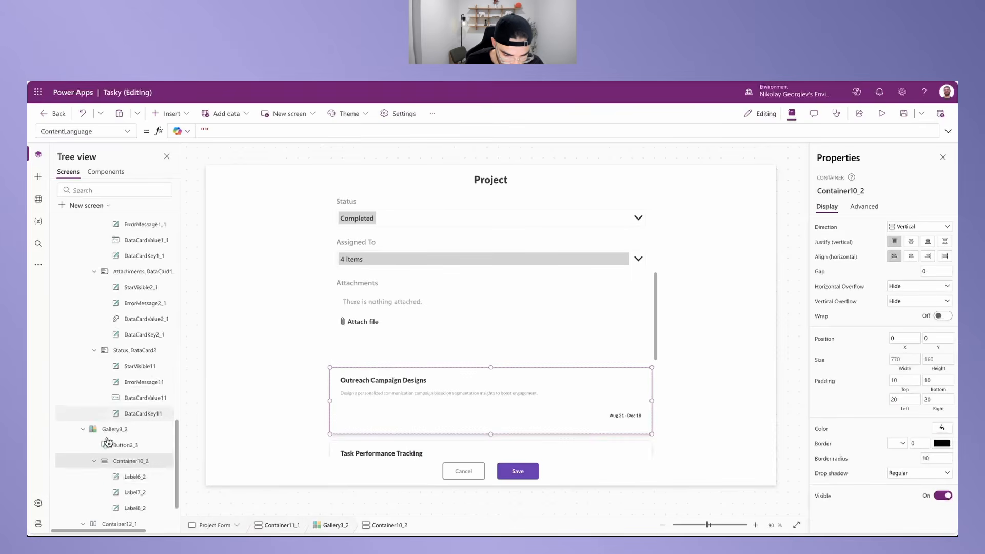
scroll(108, 441, "down", 1)
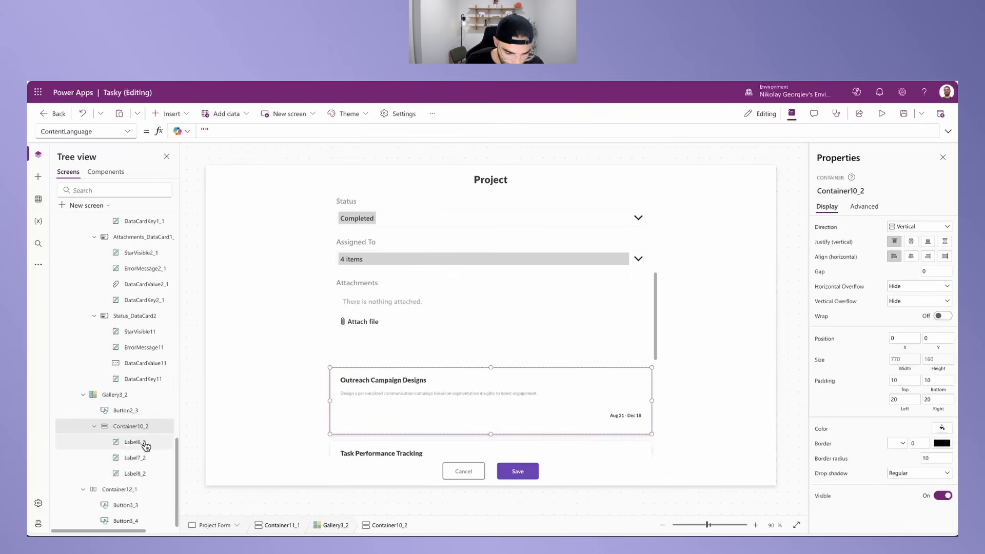
left_click(368, 380)
left_click(359, 395)
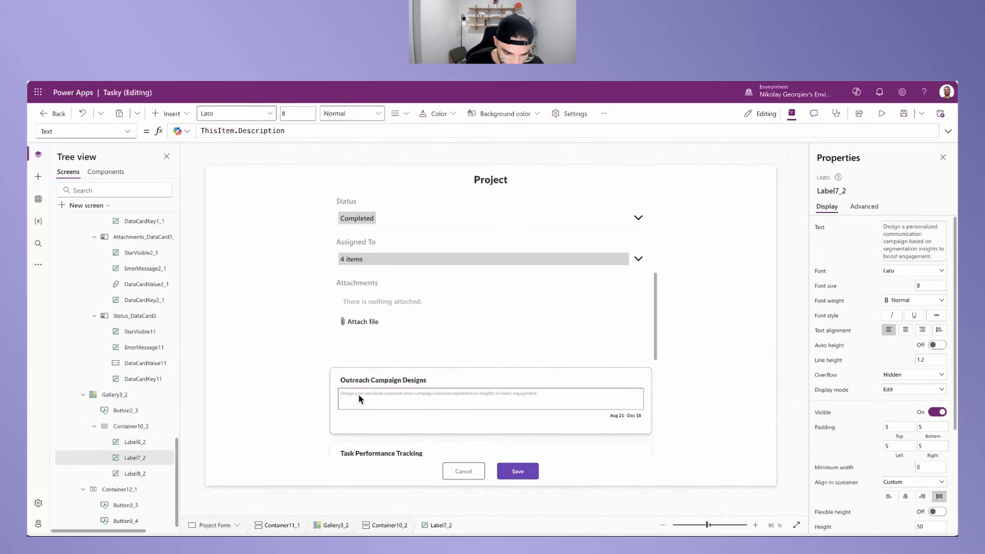
key("Delete")
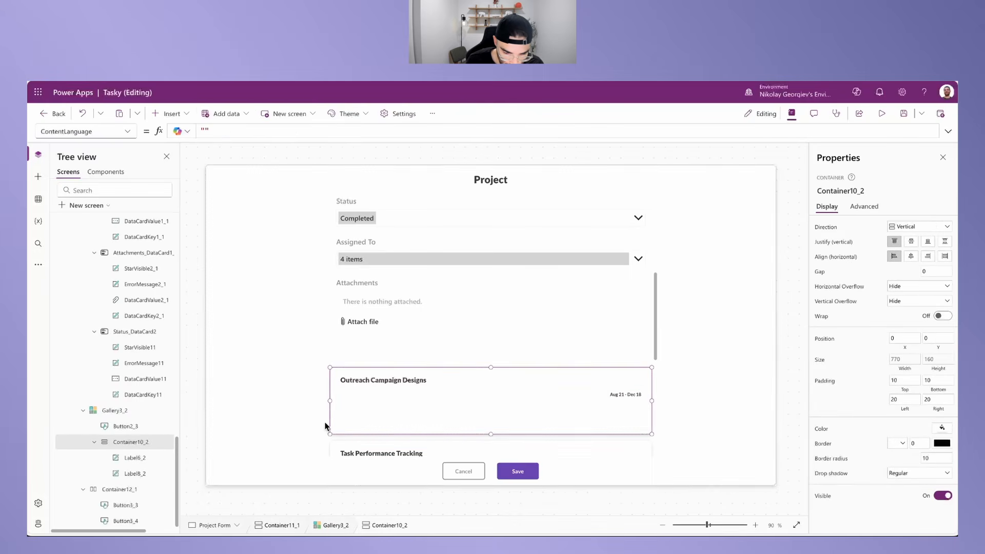
Step: Set the task gallery's template size to 80
left_click(126, 411)
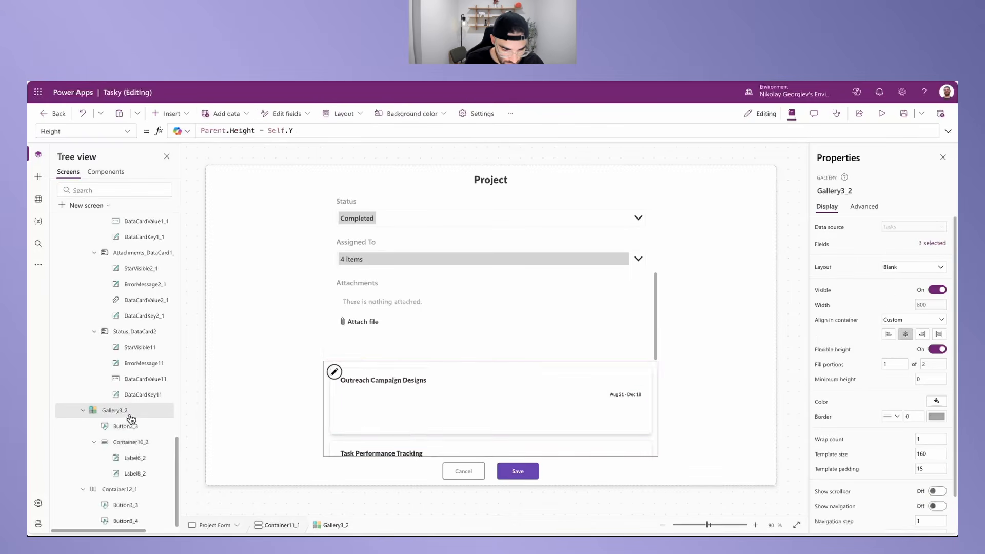
left_click(926, 454)
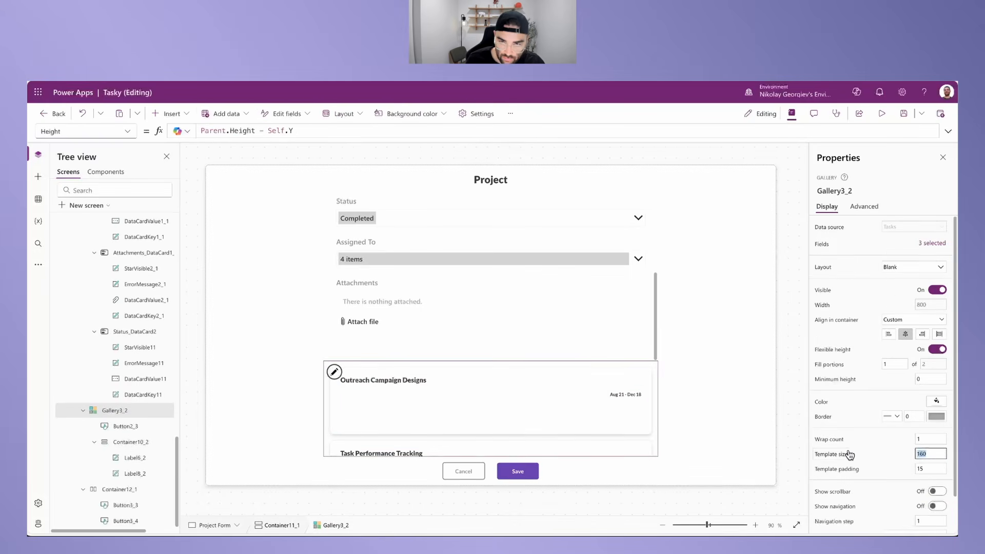
type("80")
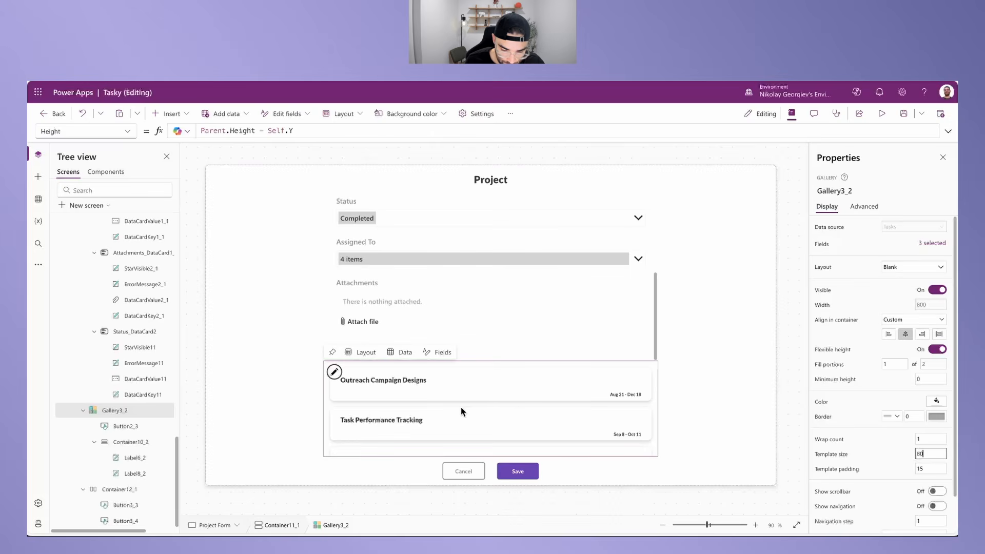
Step: Left-align the card's date label in both text and container, and turn on flexible height for the title and date labels
left_click(630, 395)
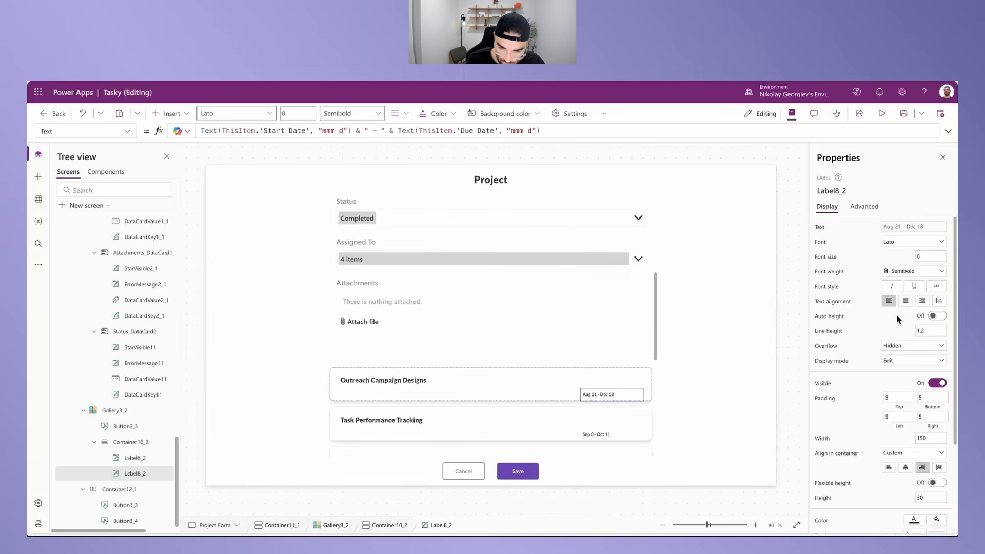
left_click(891, 469)
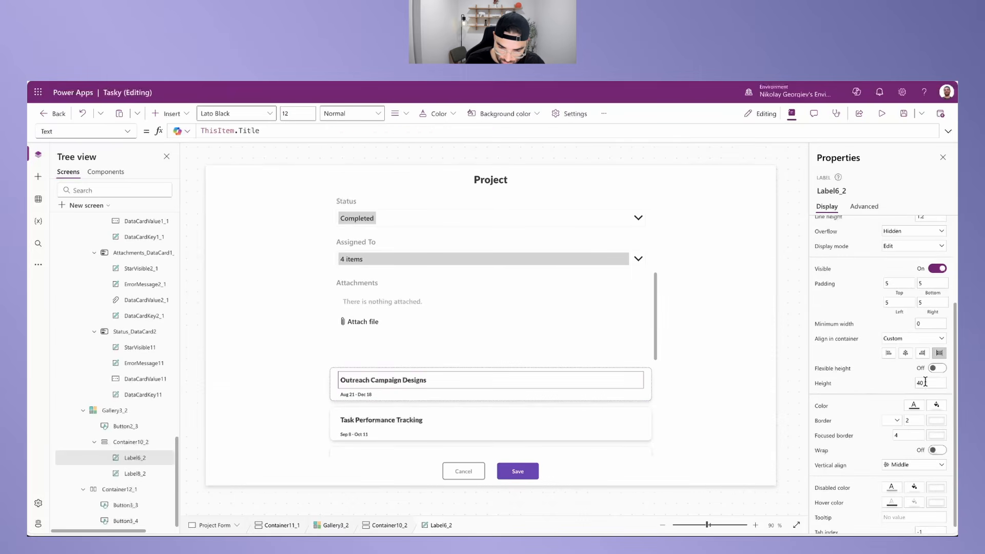
left_click(941, 370)
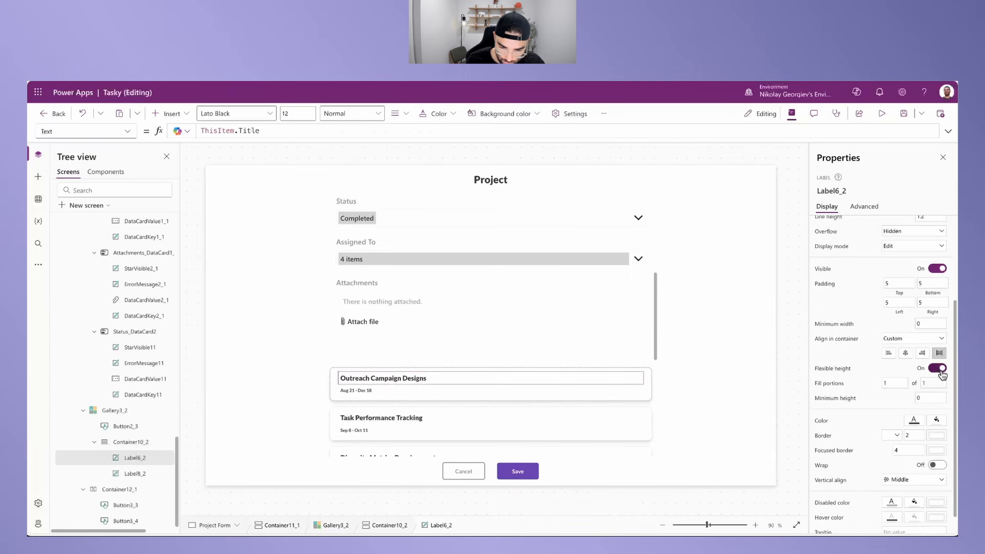
left_click(305, 394)
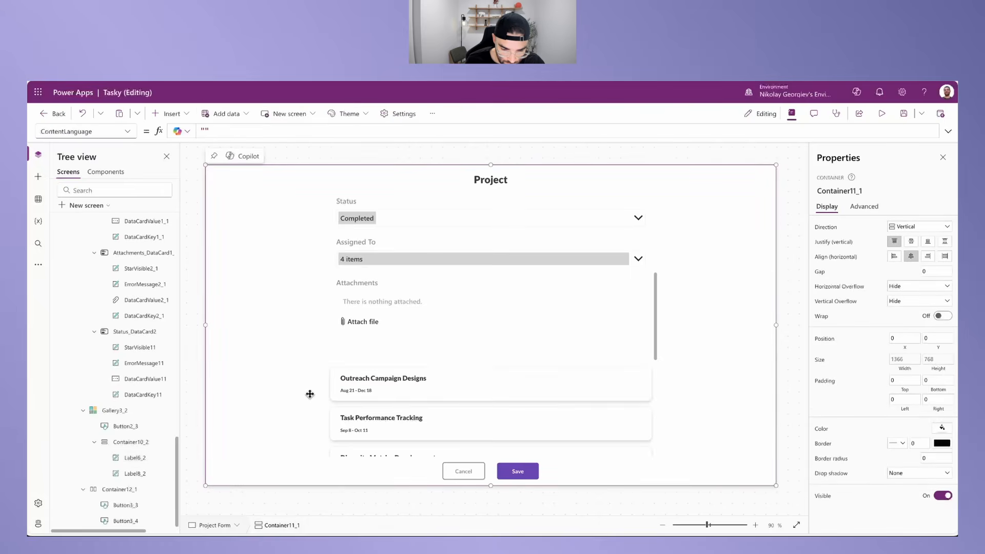
left_click(350, 391)
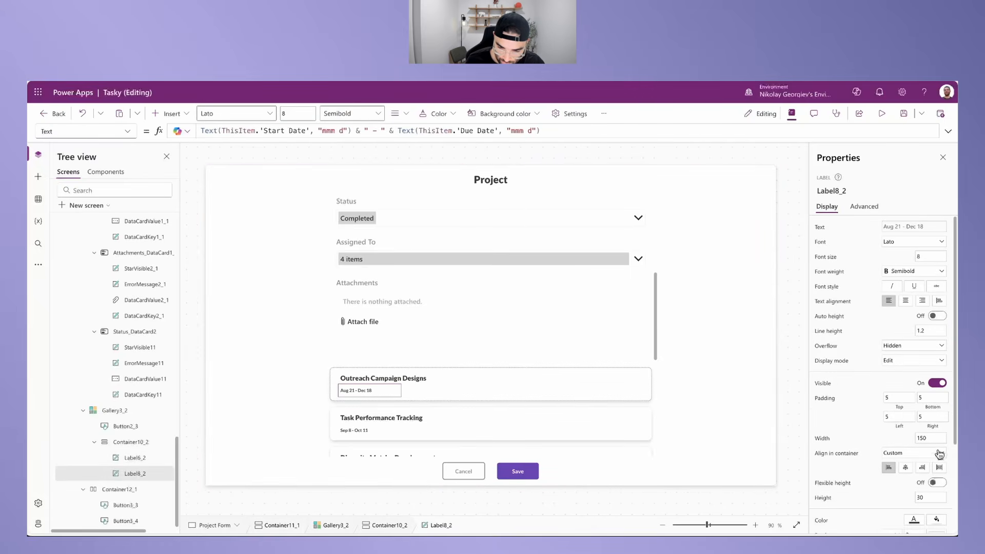
left_click(937, 483)
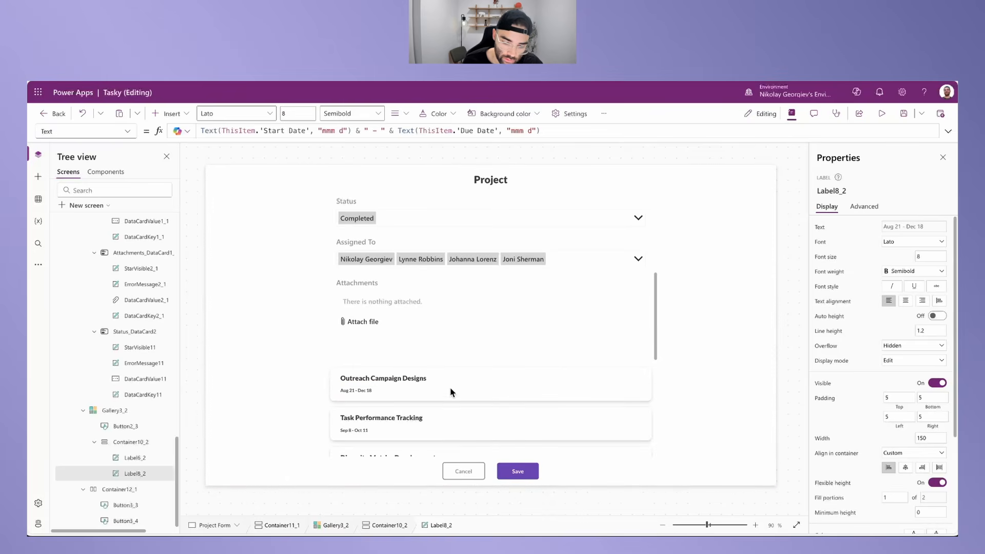
Step: Insert a horizontal container into the task gallery and set its X position to 0
left_click(367, 382)
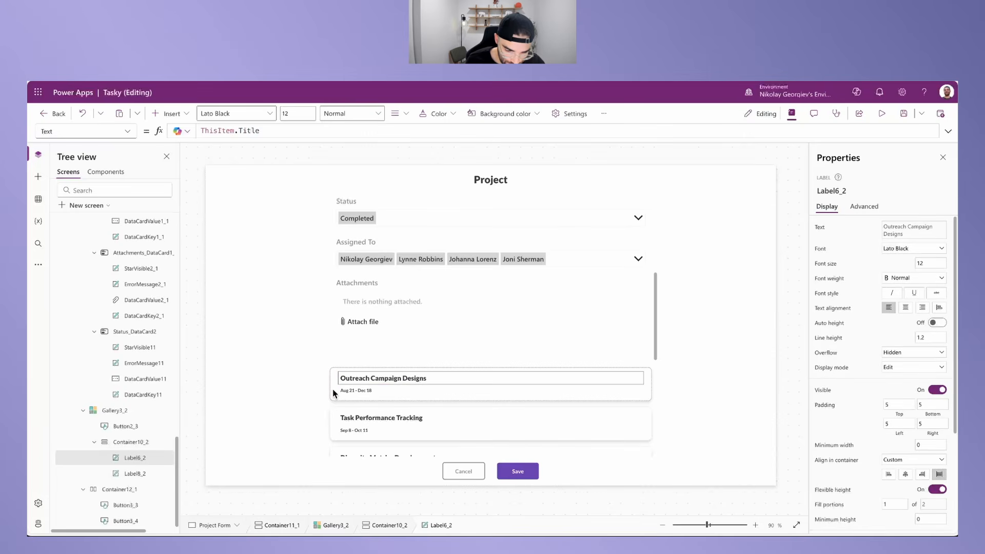
left_click(332, 389)
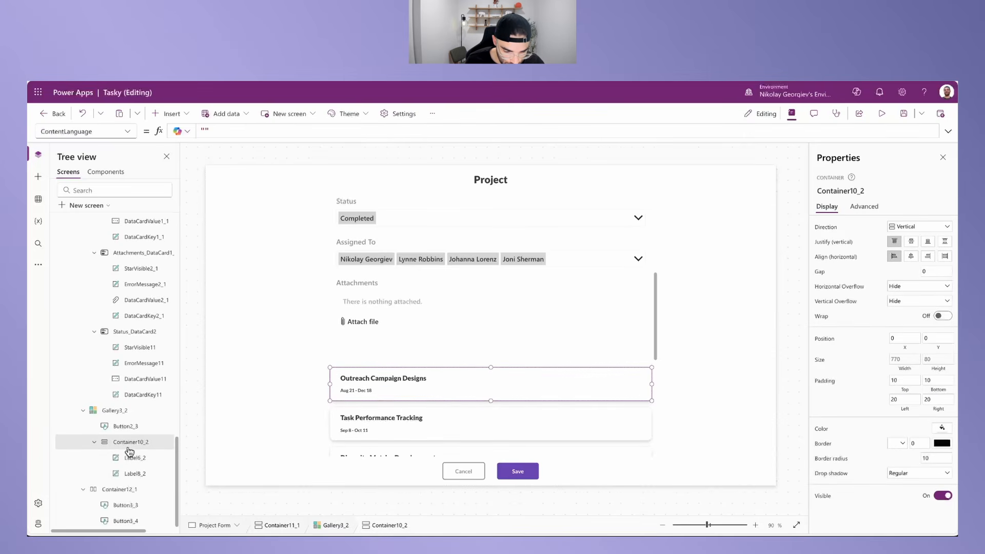
left_click(105, 411)
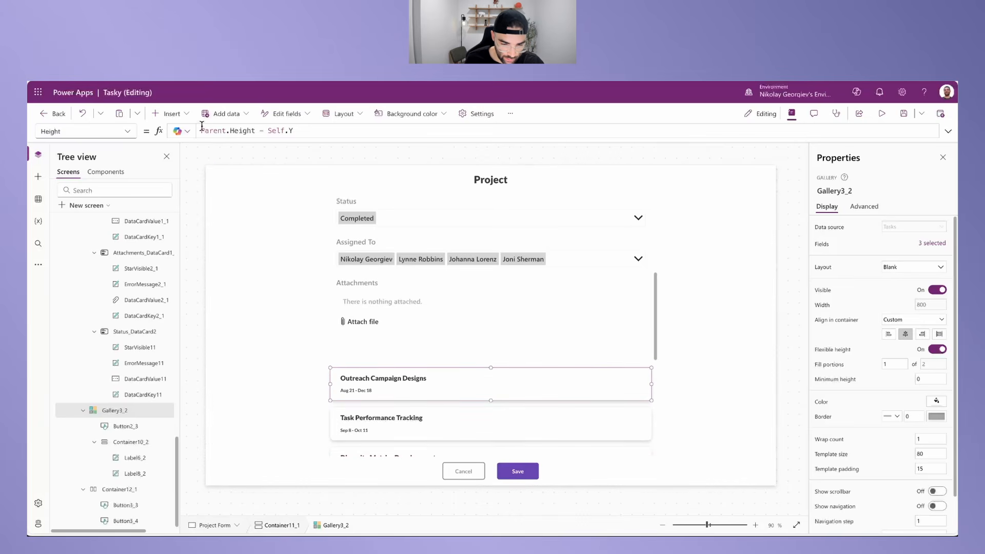
left_click(174, 114)
type("contain")
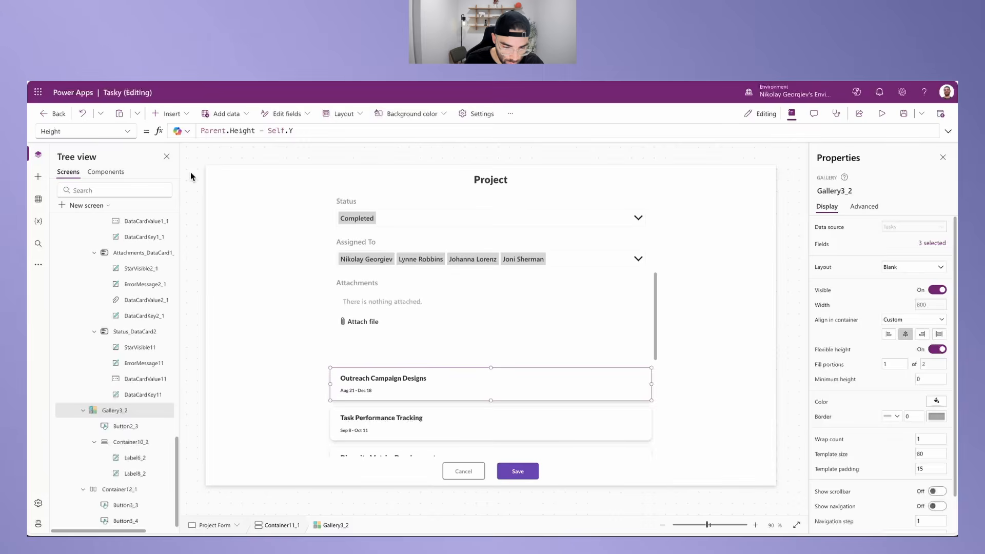
left_click(193, 173)
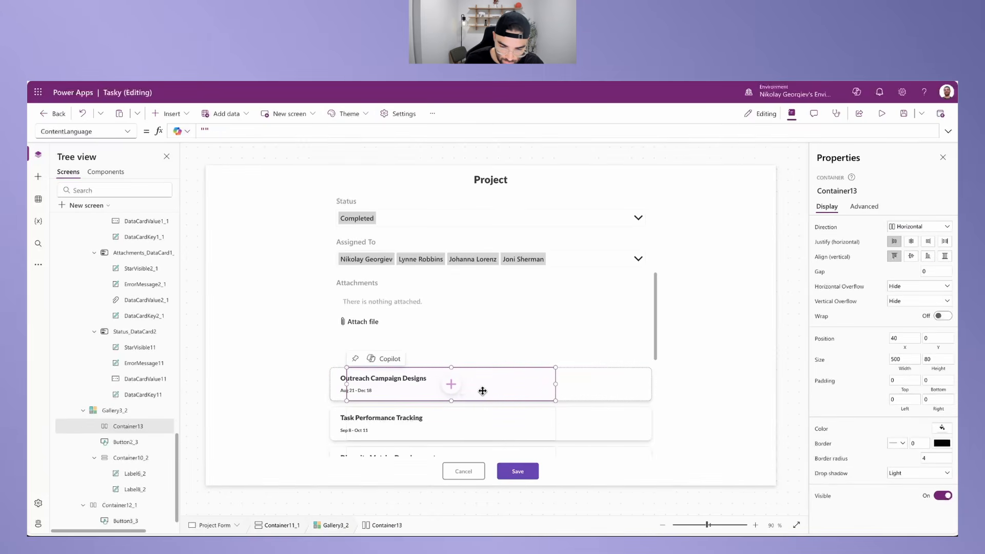
left_click(905, 338)
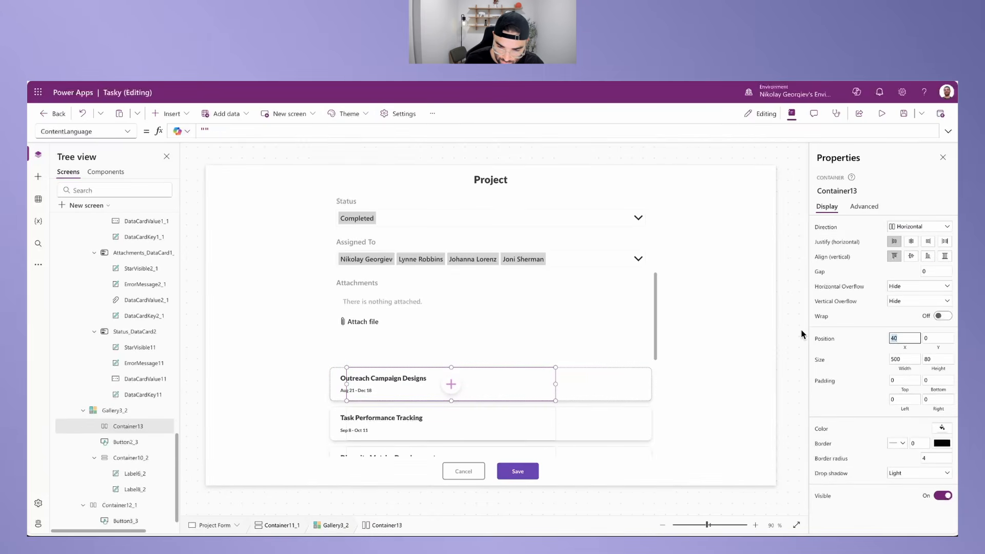
type("0")
left_click(928, 341)
Step: Set the gallery container's width to Parent.TemplateWidth and its height to Parent.TemplateHeight
left_click(898, 357)
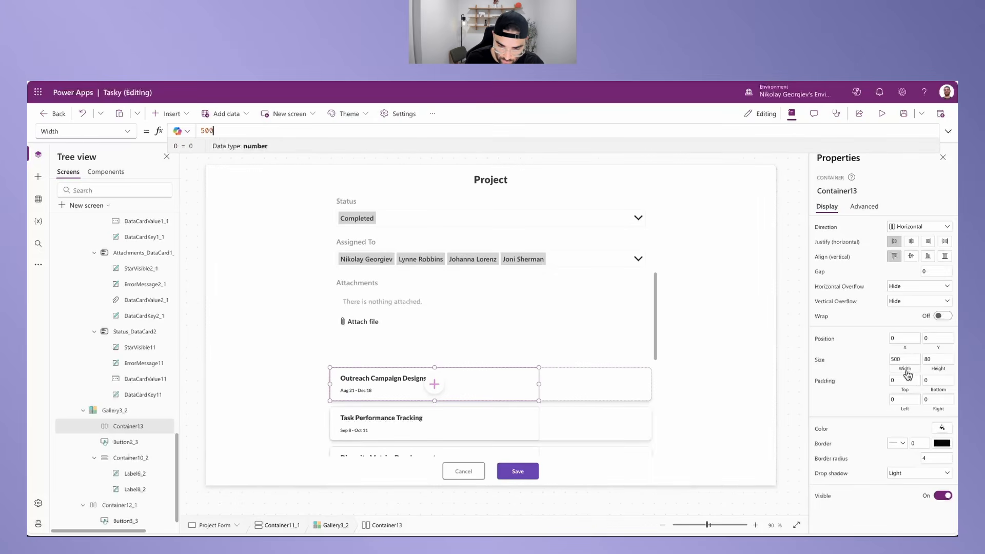
type("paren")
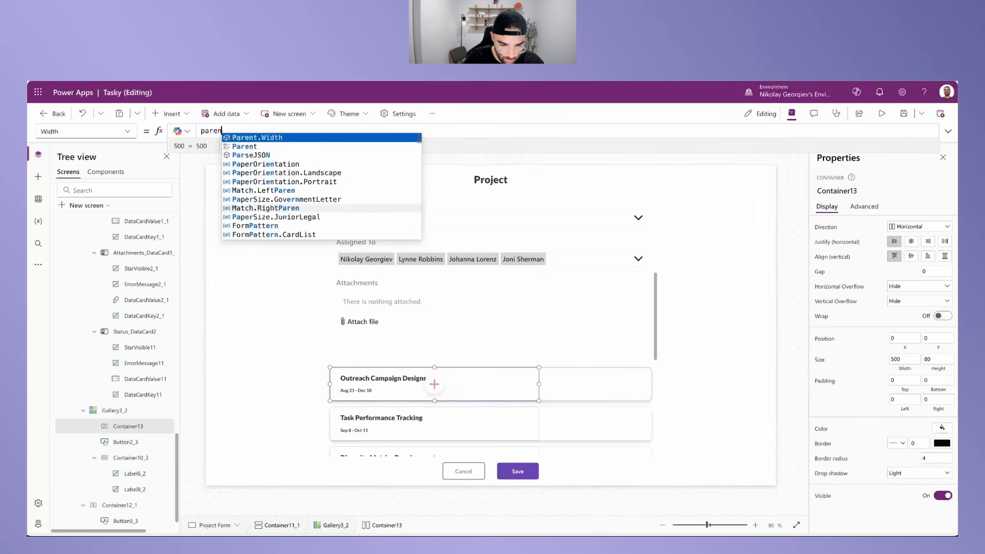
type("t.Width")
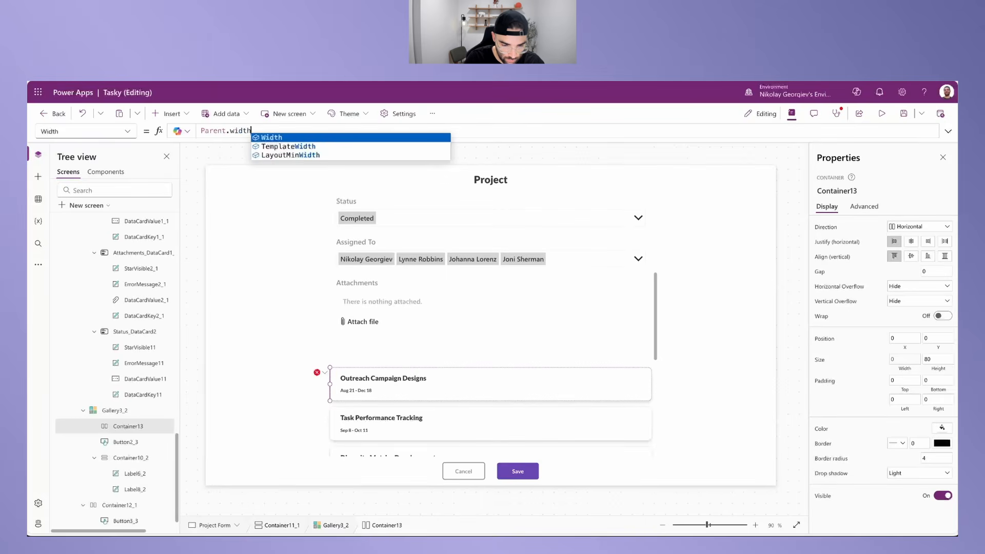
double_click(240, 130)
type("Template")
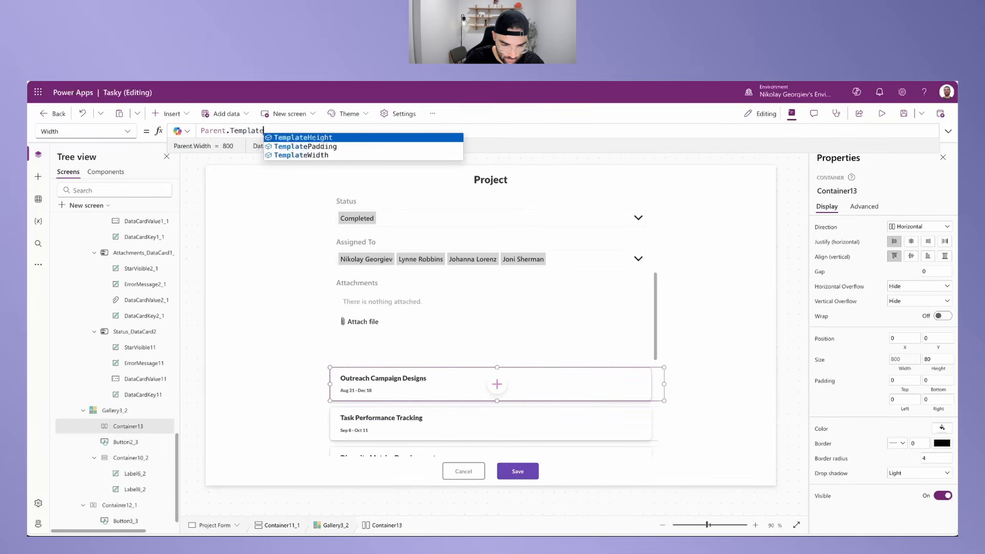
left_click(401, 154)
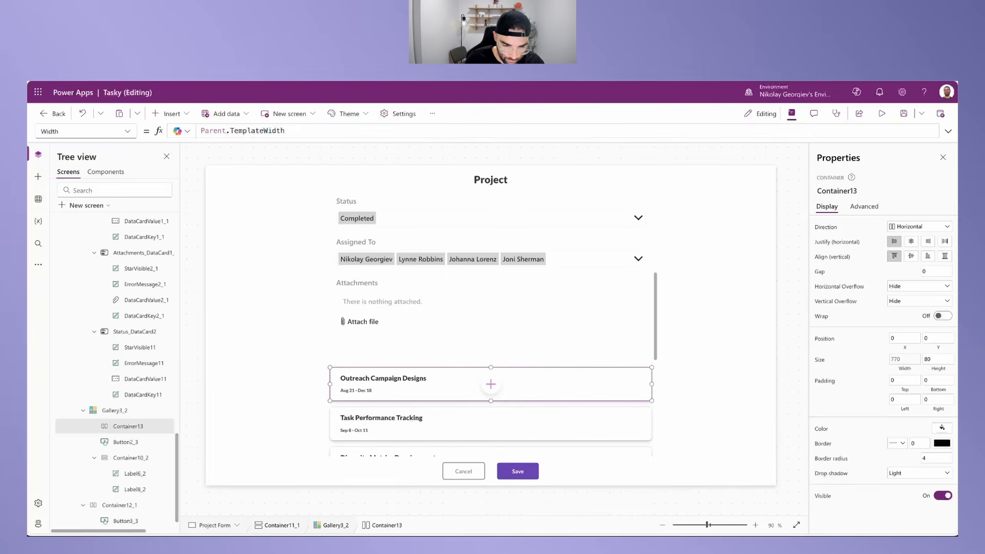
left_click(925, 356)
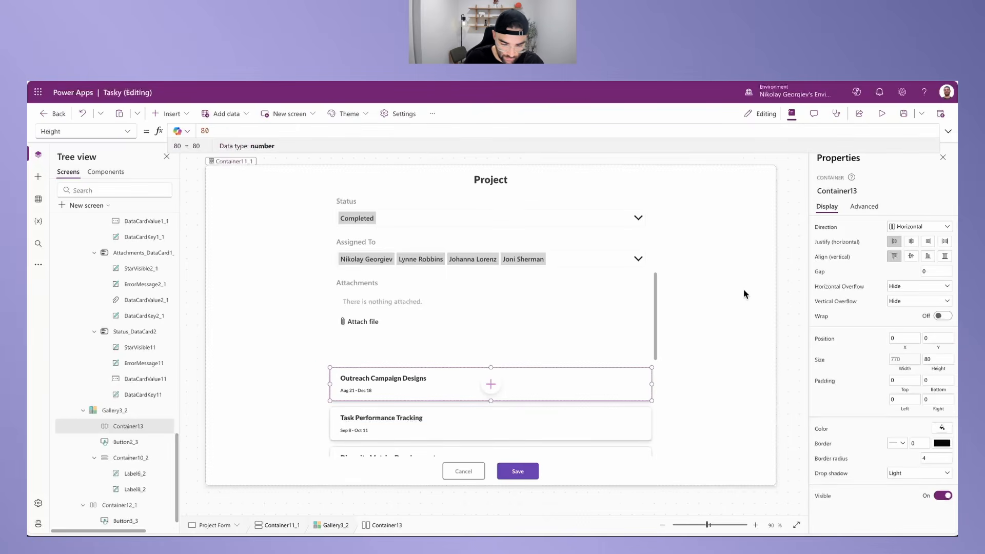
type("Parent.TemplateHeight")
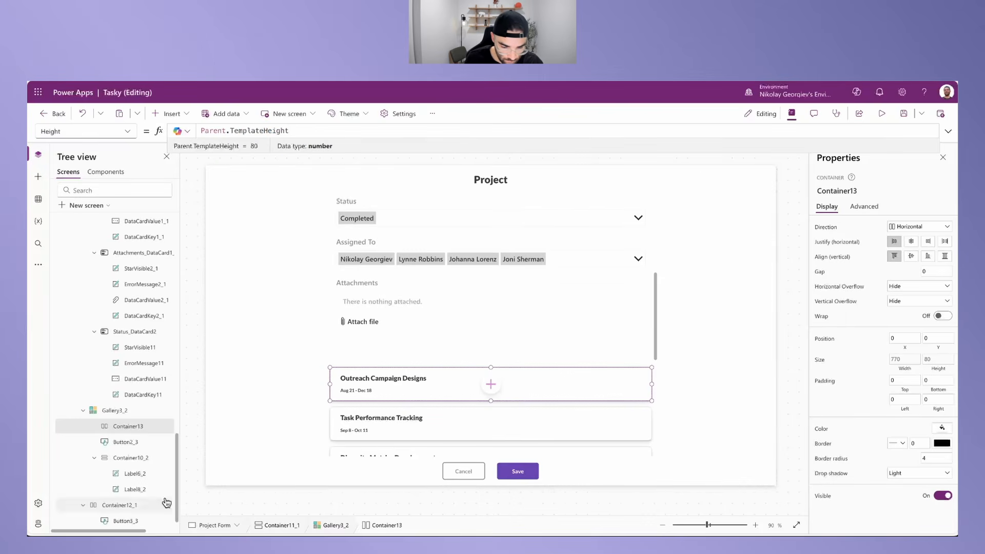
Step: On the My Tasks screen, set the border radius of the colored status button beside the To Do heading to 10
left_click(139, 456)
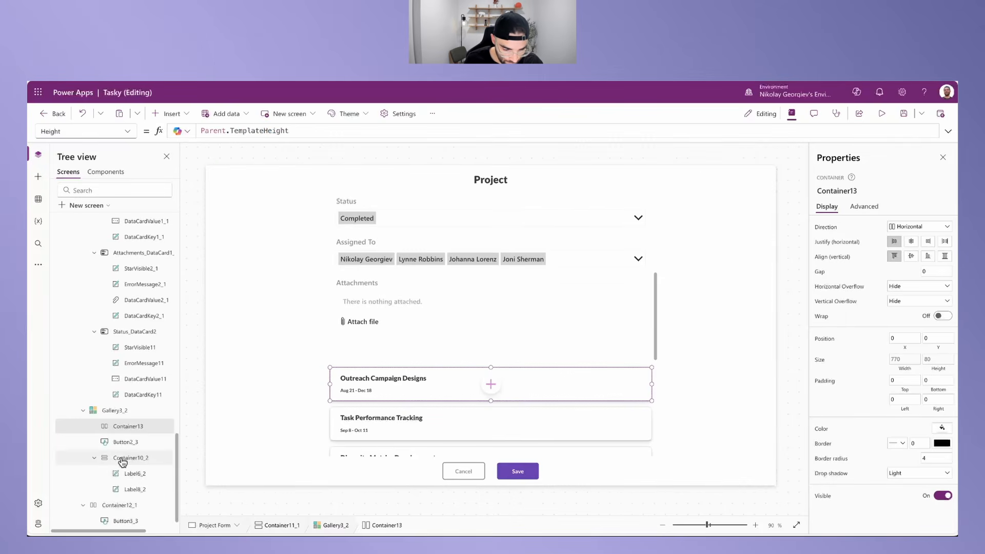
left_click(132, 428)
scroll(133, 428, "up", 10)
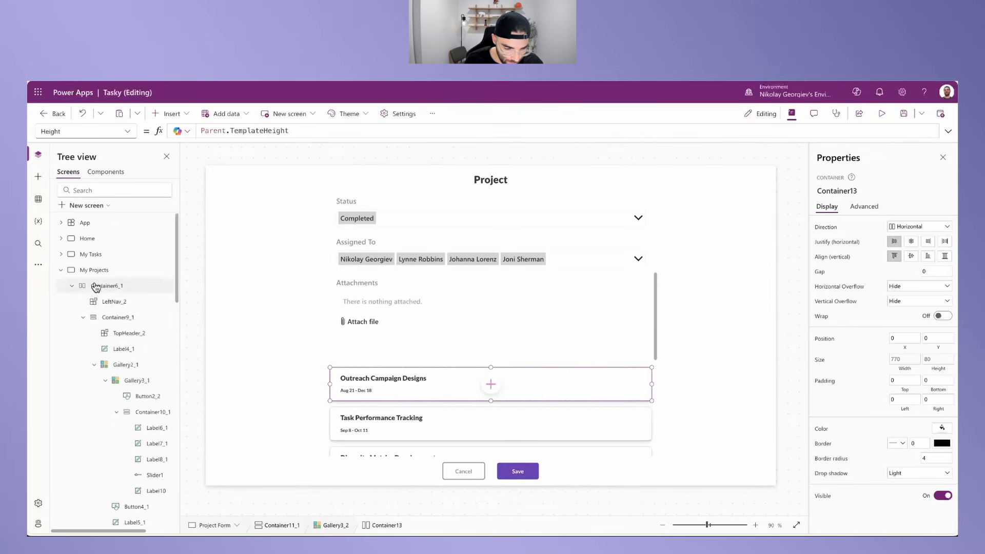
left_click(90, 255)
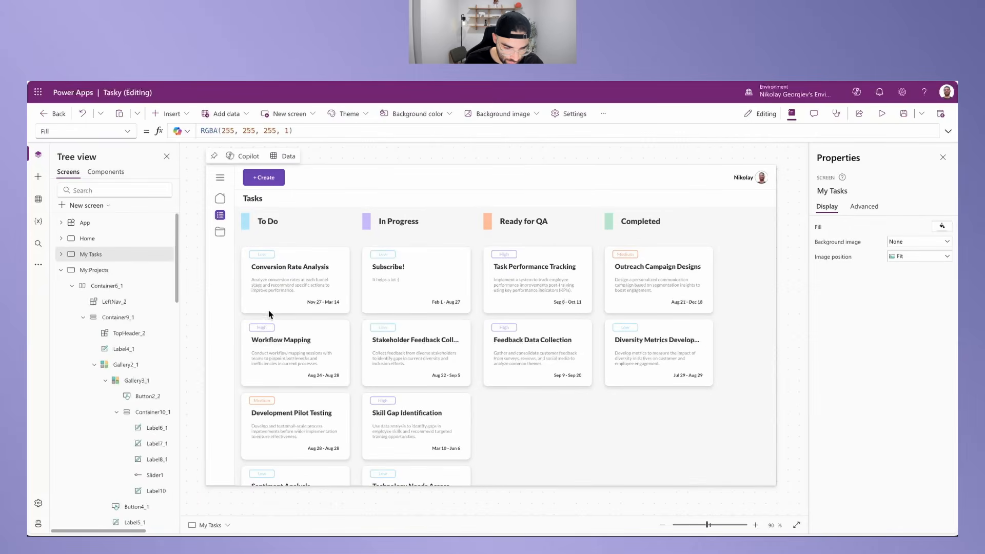
left_click(245, 221)
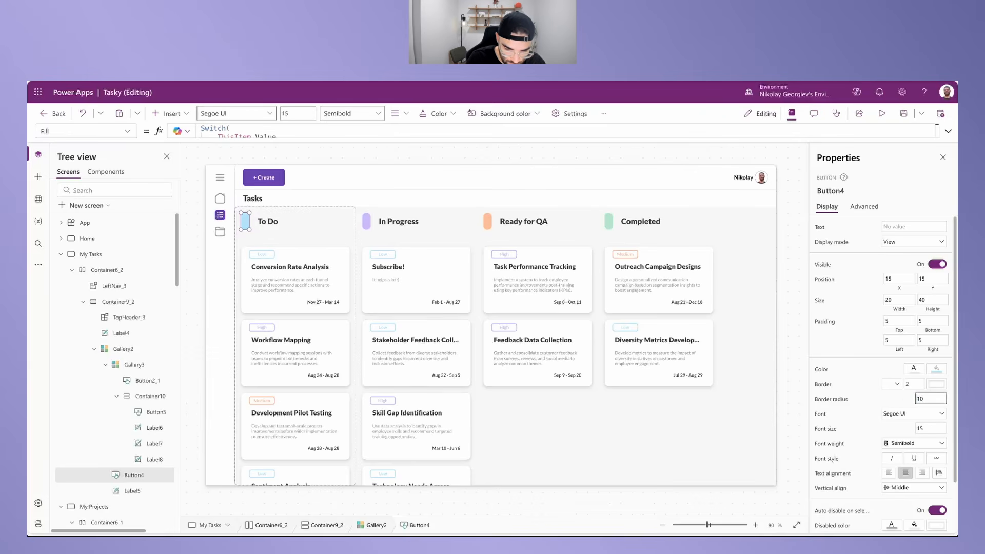
Step: Copy the colored status button from My Tasks into the horizontal container of the project form's task gallery
left_click(247, 220)
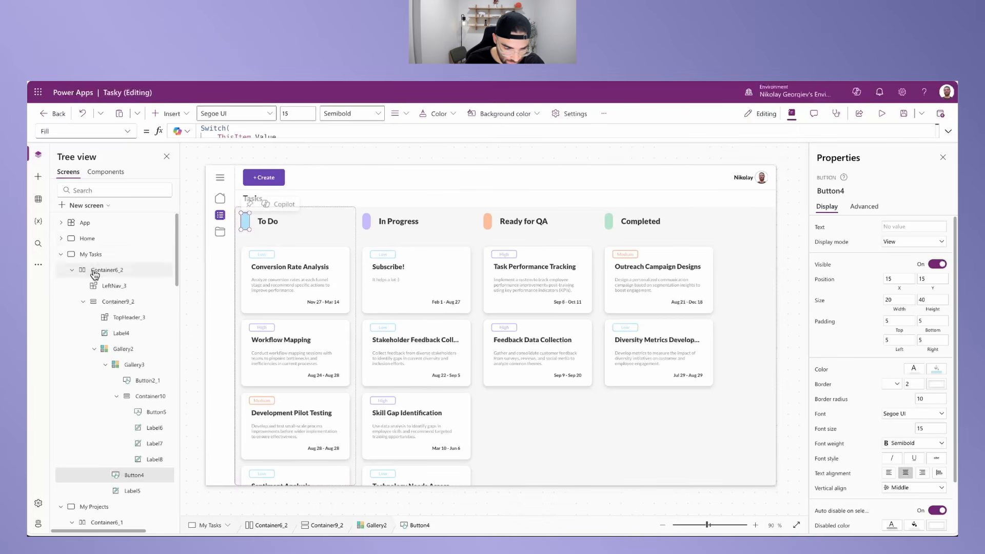
scroll(115, 411, "down", 10)
left_click(115, 488)
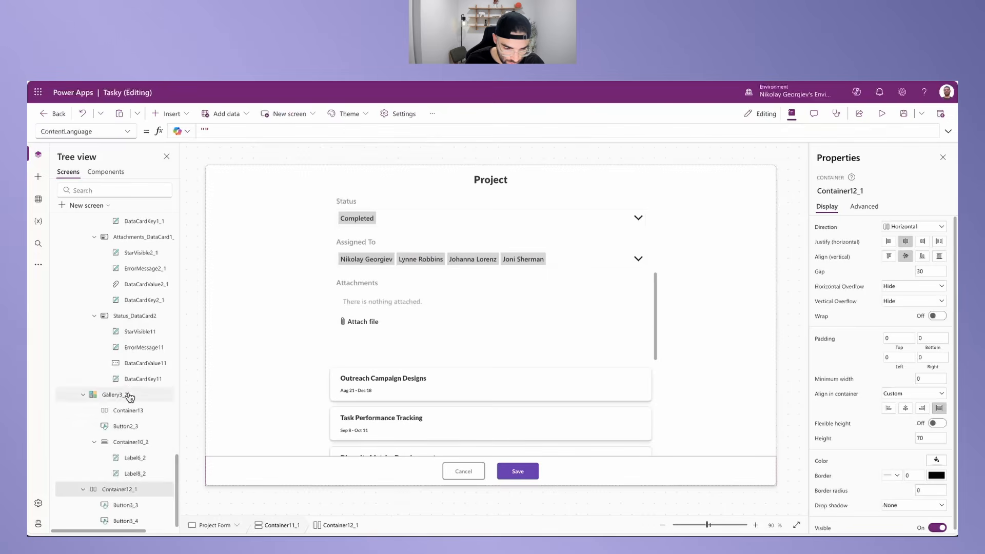
left_click(386, 384)
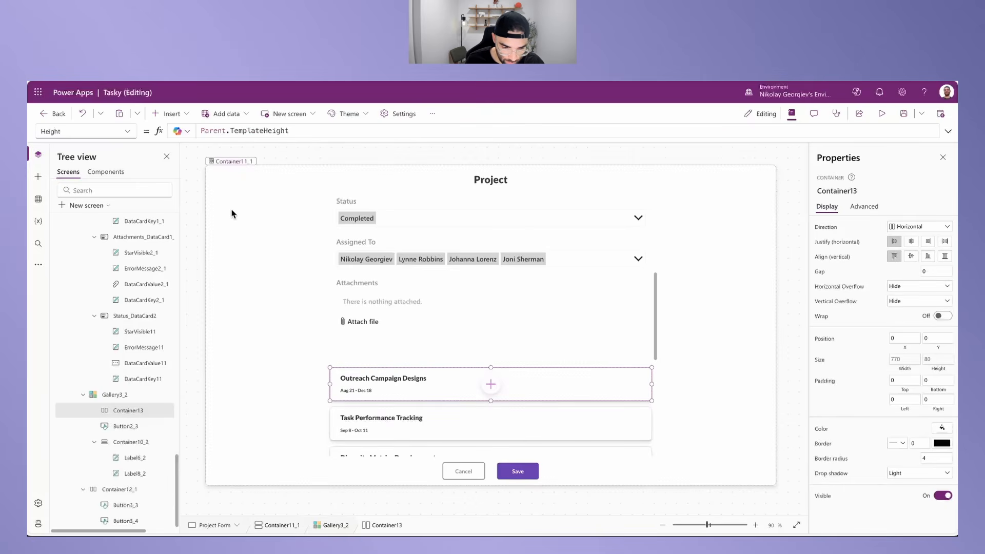
key("ctrl+v")
Step: Replace the OnSelect formula of the status button in the task gallery with false
left_click(317, 374)
left_click(337, 389)
left_click_drag(260, 131, 138, 132)
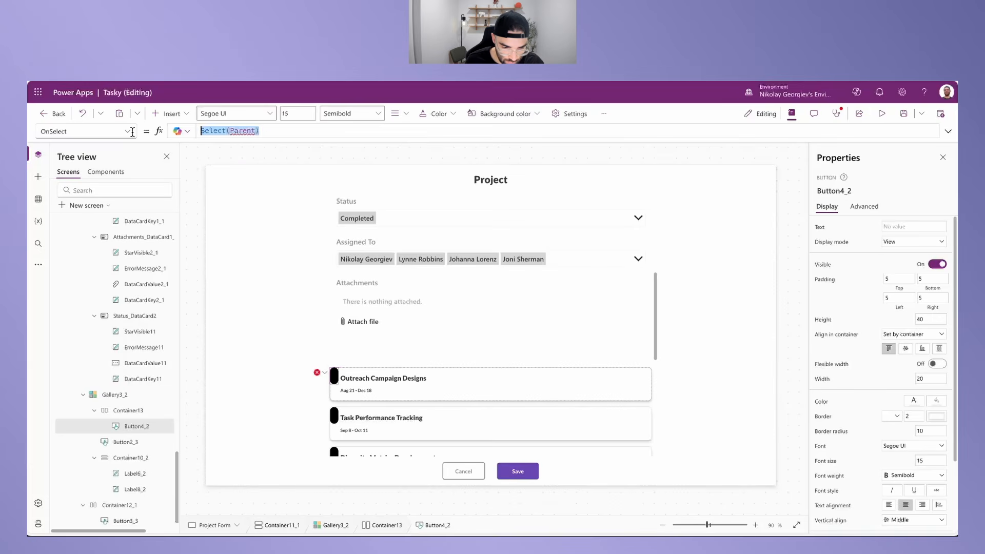
type("false")
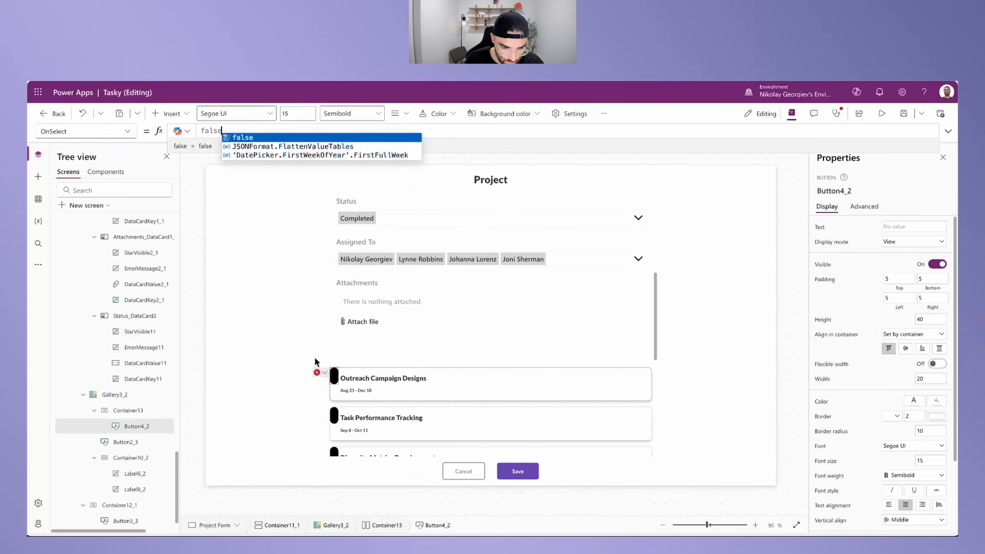
left_click(243, 138)
Step: Change the Switch expression in the status button's Fill formula to ThisItem.Status.Value
left_click(315, 372)
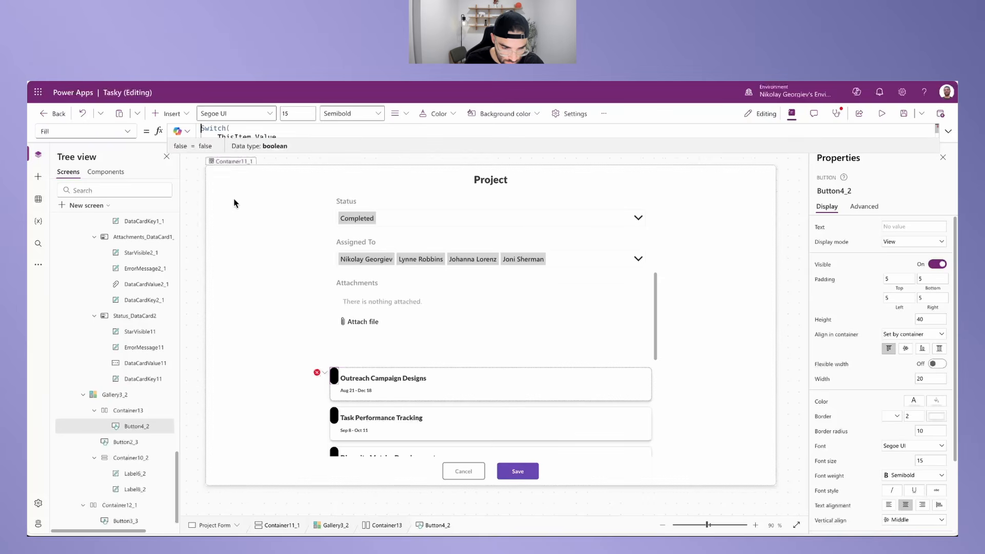
left_click(948, 133)
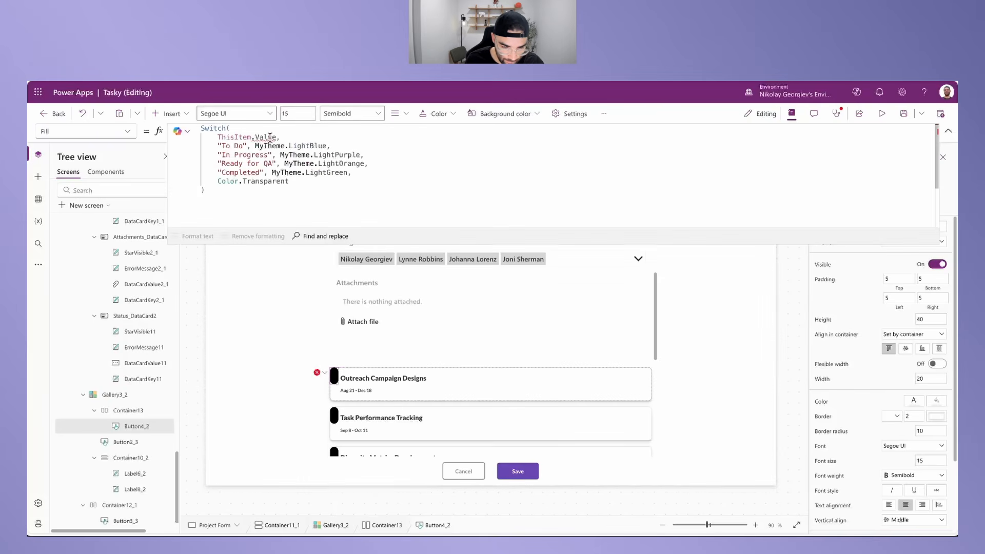
double_click(270, 137)
type("Status")
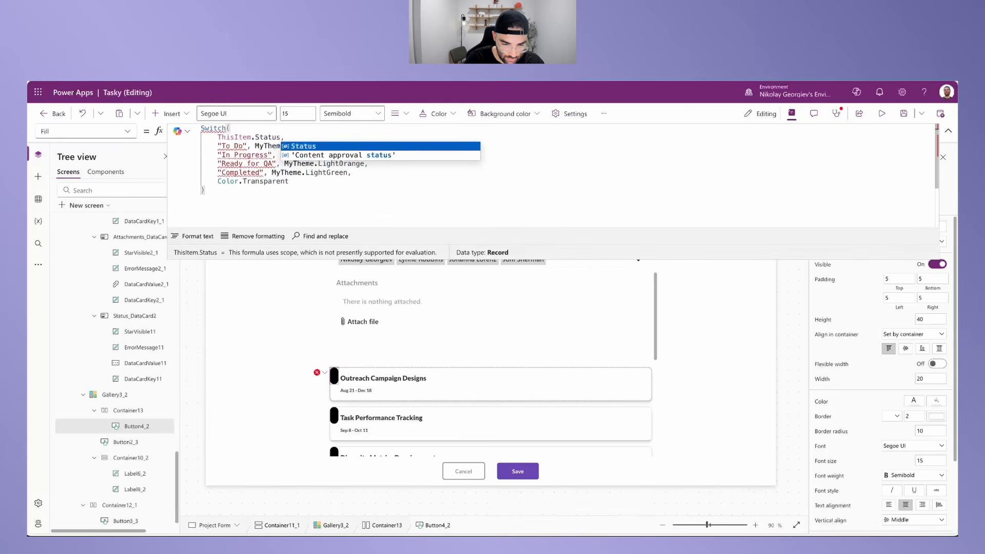
type(".Value")
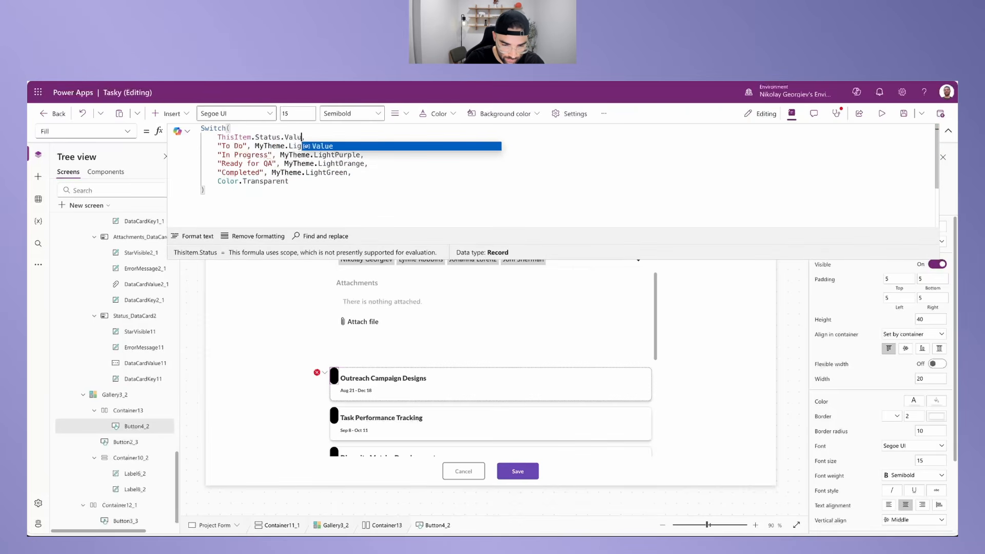
left_click(249, 147)
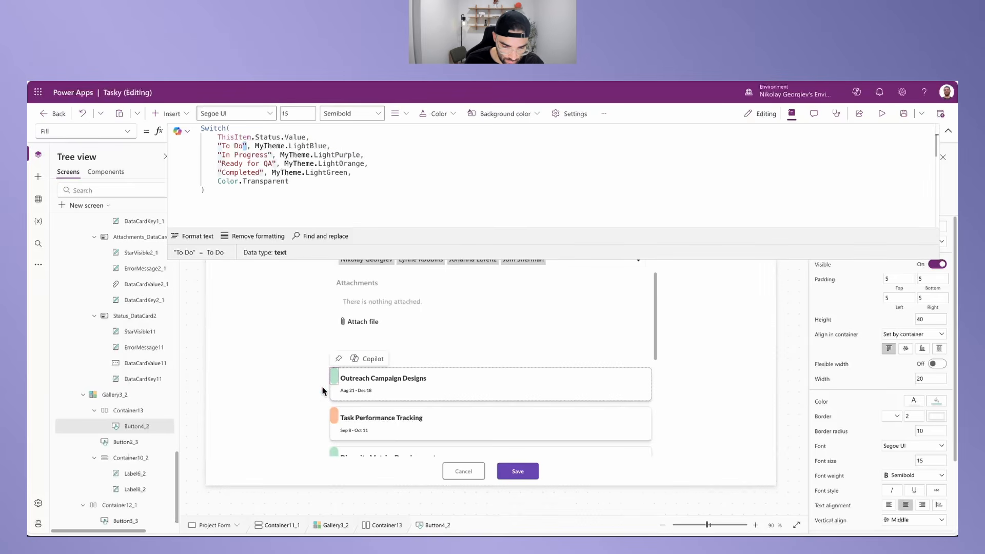
Step: Center the gallery container's contents vertically, and set its border radius to 0 and drop shadow to None
left_click(126, 412)
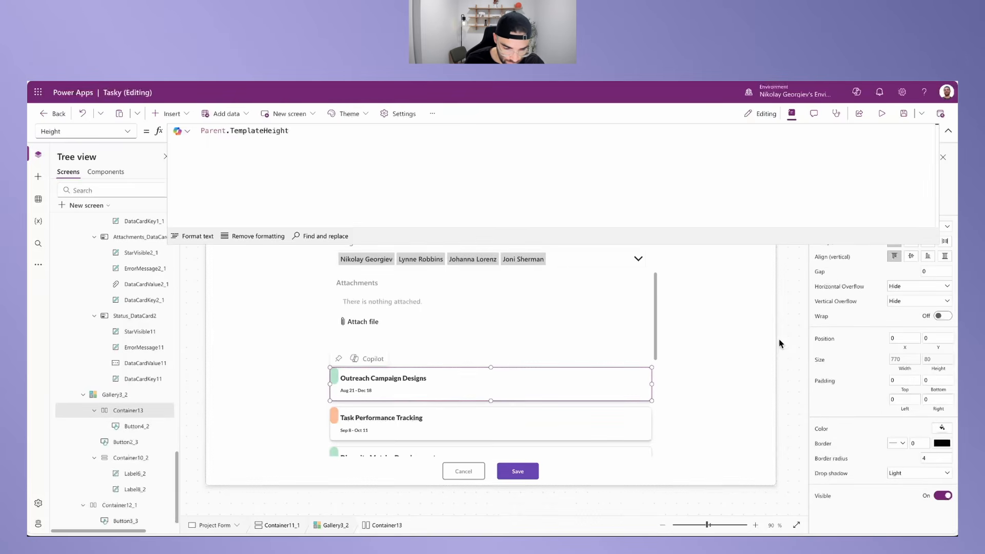
left_click(948, 130)
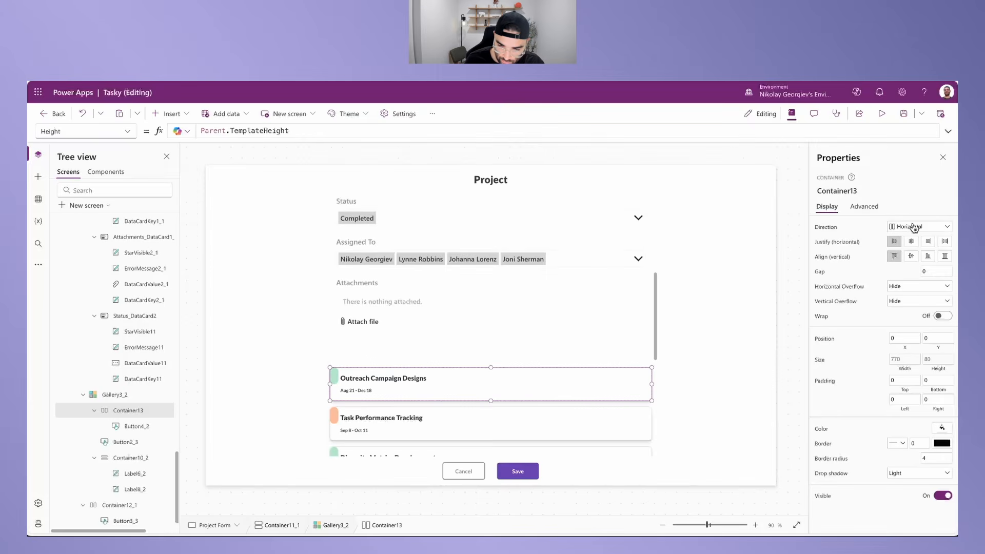
left_click(912, 257)
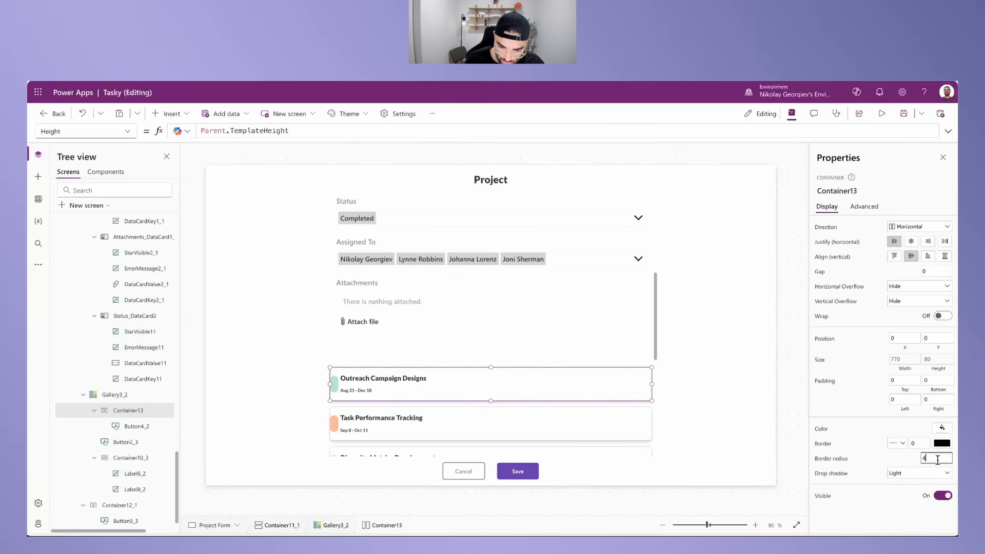
left_click(916, 473)
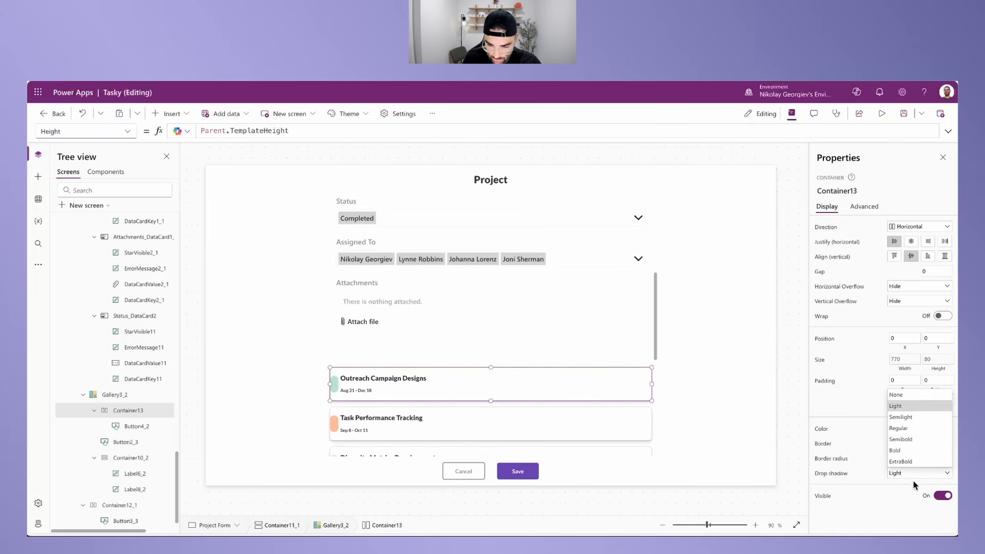
left_click(897, 395)
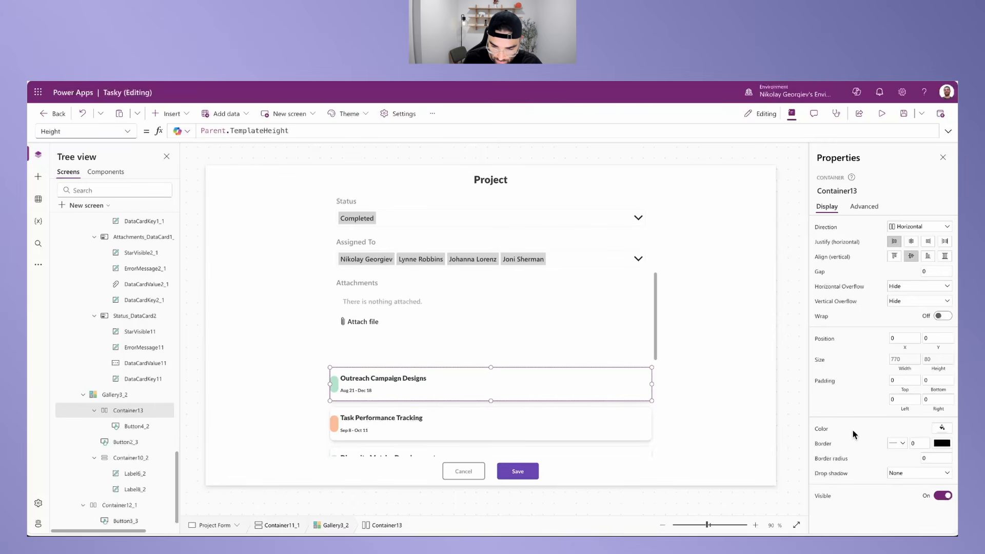
Step: Set the height of the status button in the gallery container to Parent.Height
left_click(132, 426)
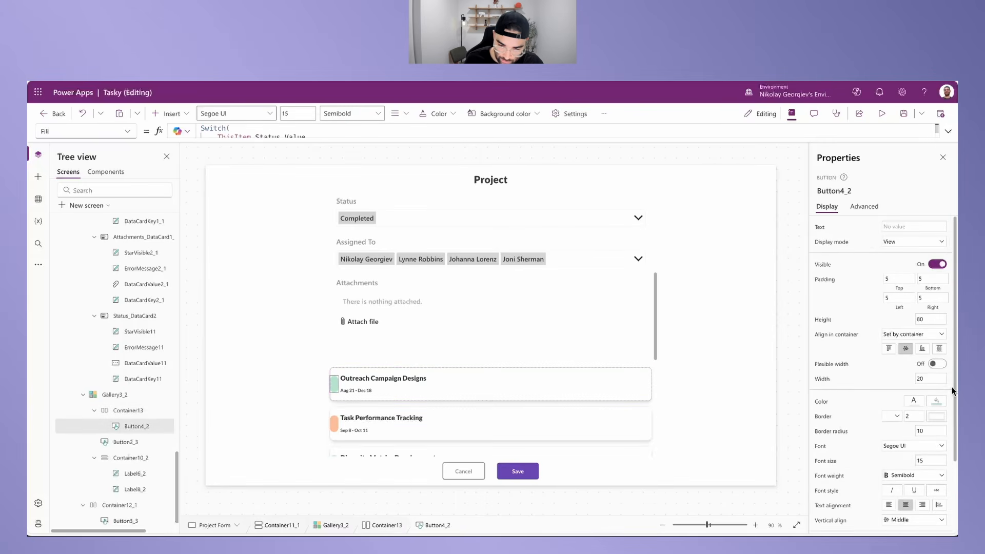
left_click(823, 323)
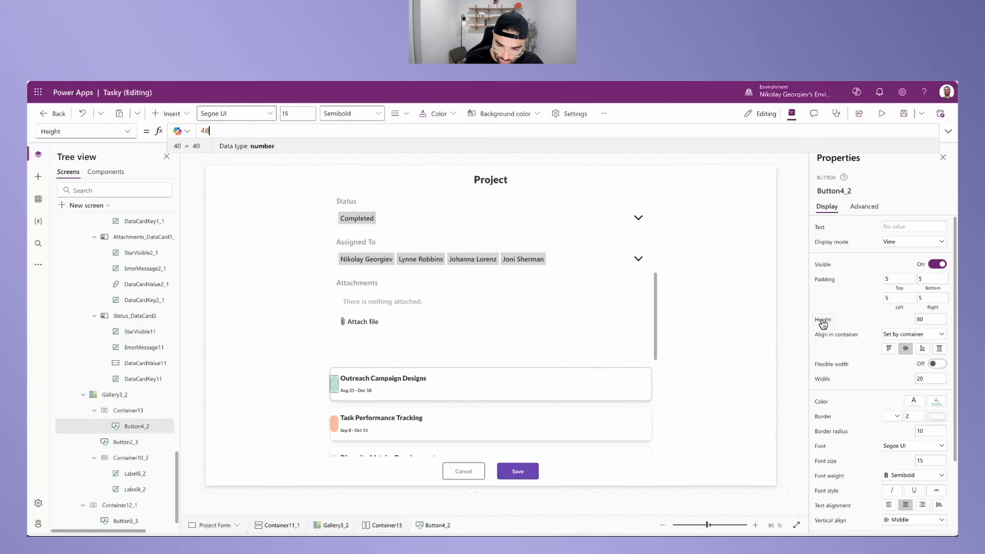
left_click_drag(225, 129, 165, 131)
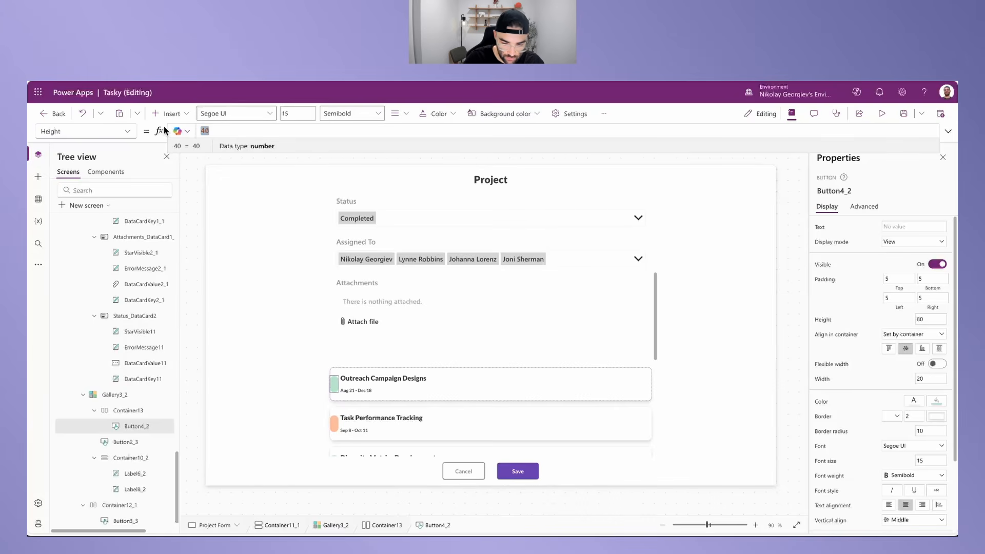
type("Parent")
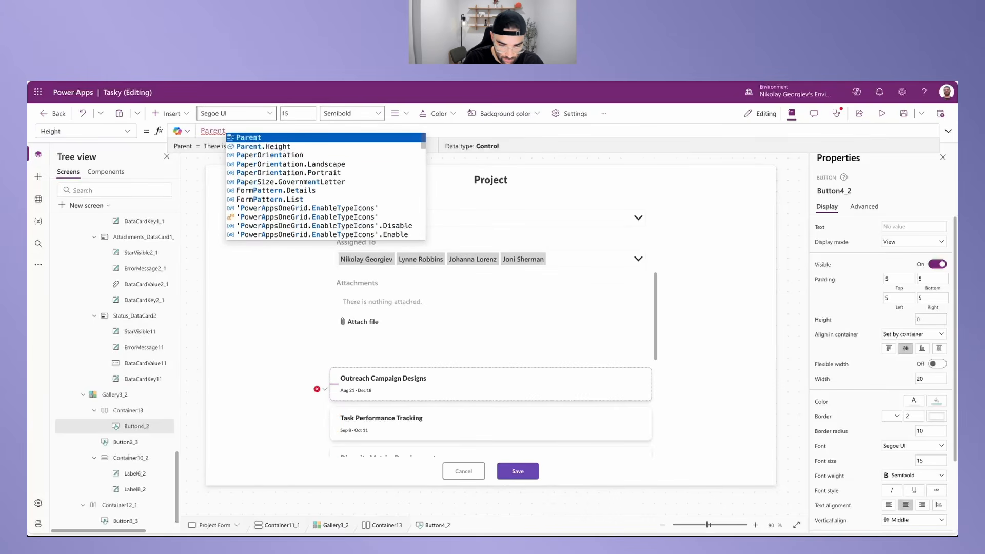
type(".")
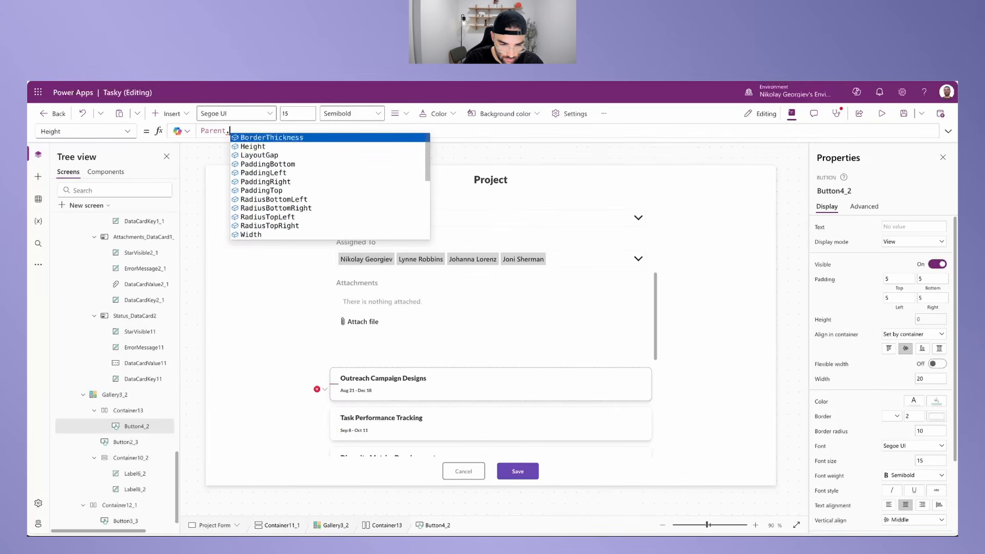
type("Height")
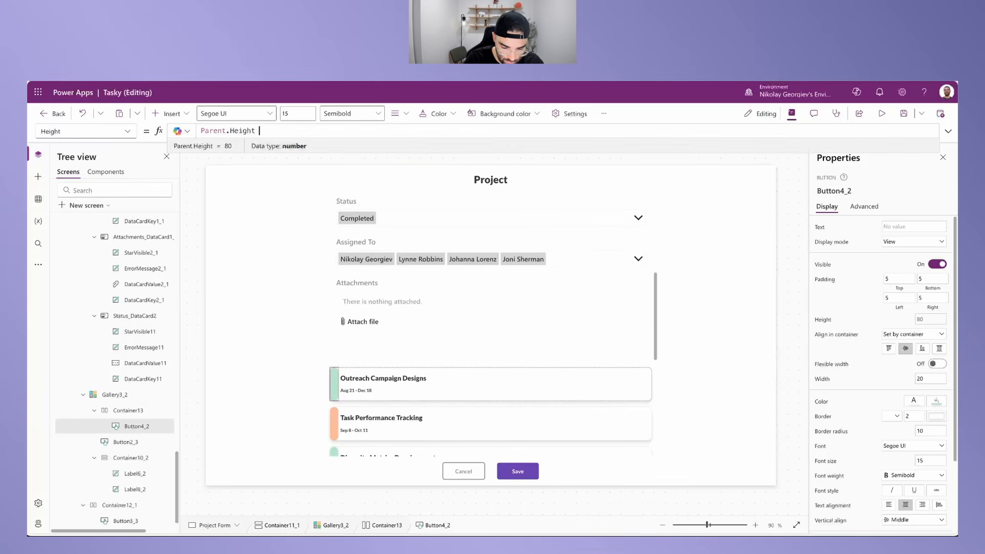
Step: Nest the title and date label container inside the horizontal gallery container, and give the horizontal container a left padding of 10
left_click(533, 385)
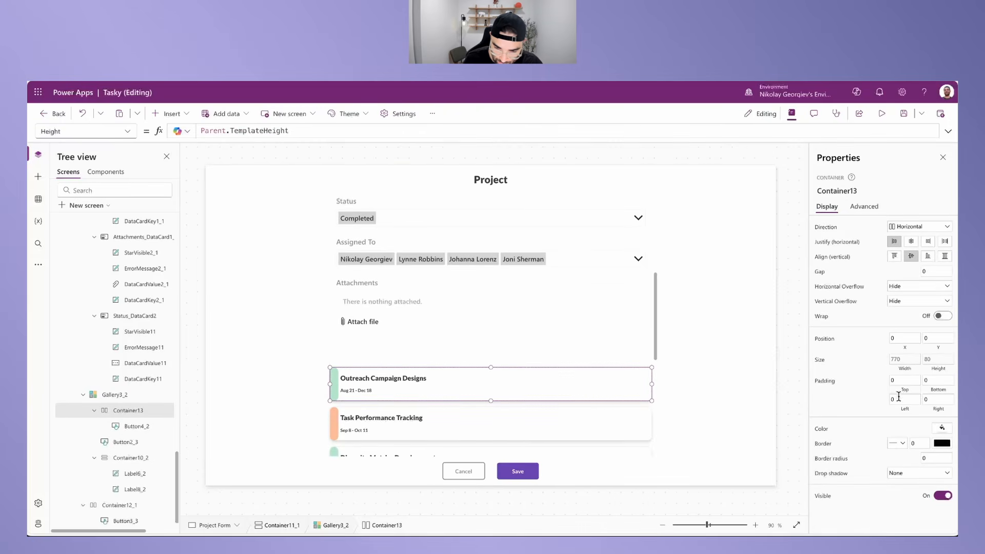
left_click_drag(898, 399, 854, 400)
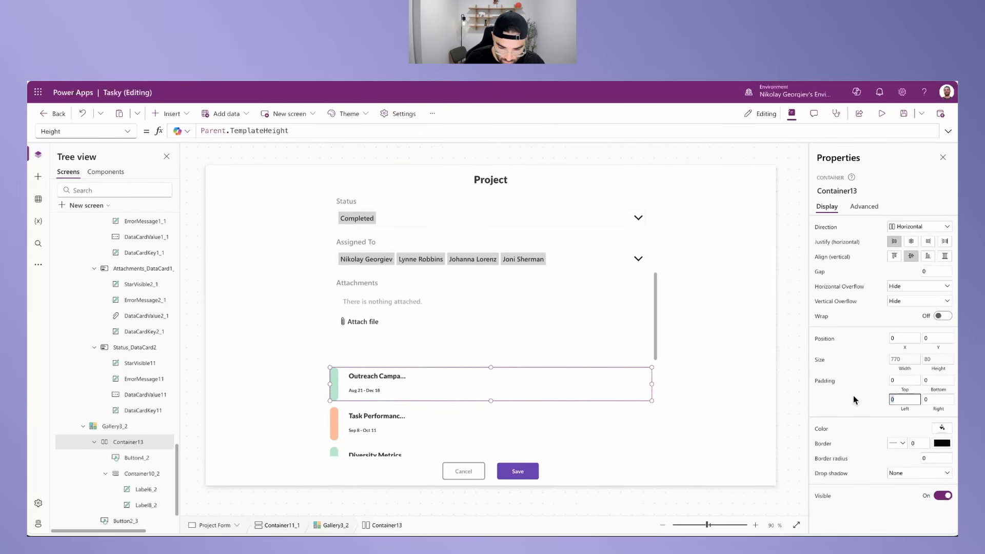
type("10")
key("Tab")
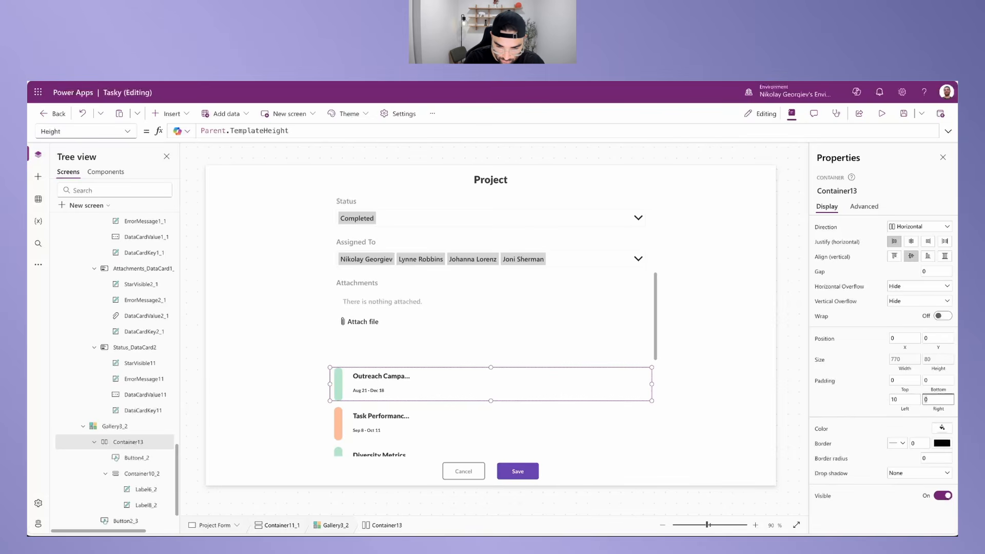
Step: Vertically center the status button within the gallery container and set its height to Parent.Height - 20
left_click(133, 460)
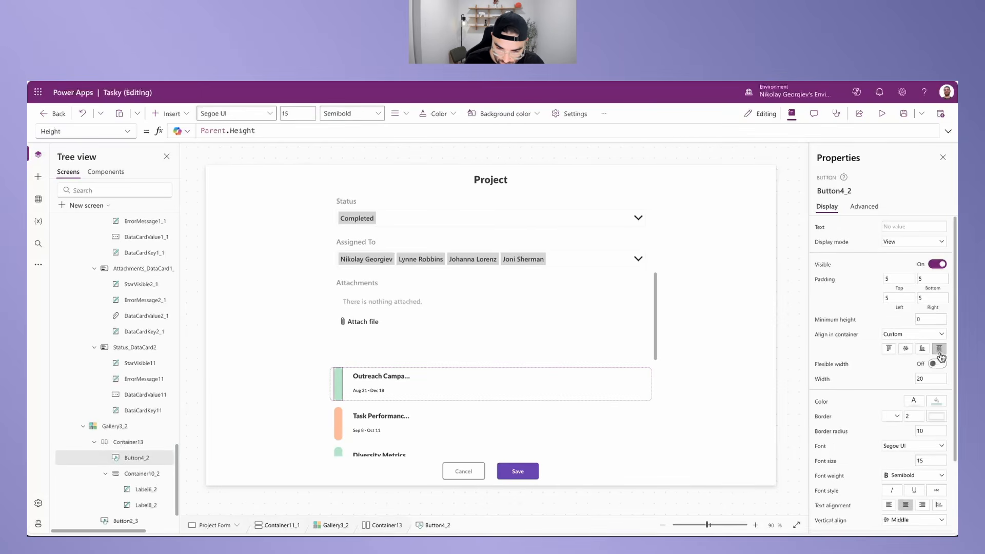
left_click(906, 349)
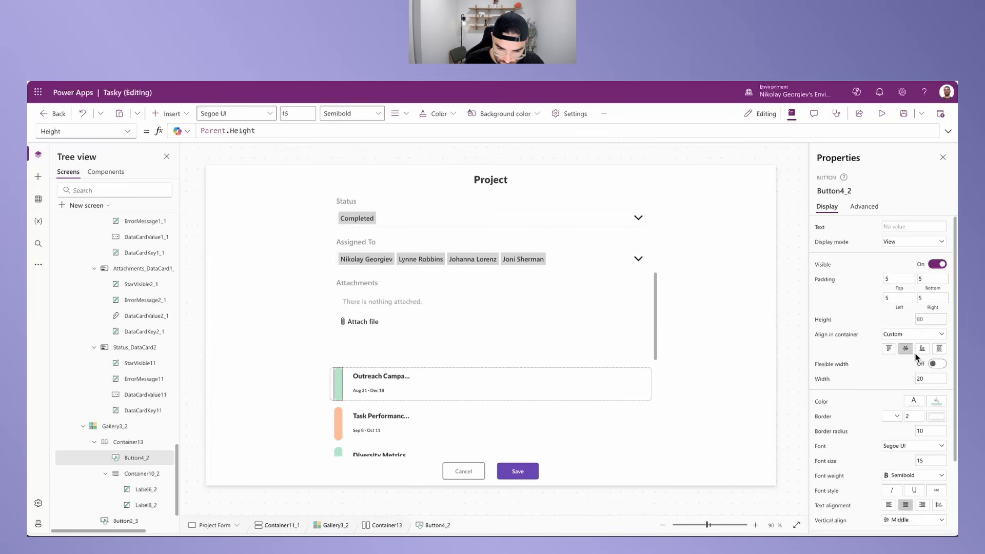
left_click(930, 321)
left_click(283, 132)
type("- 20")
key("shift+Return")
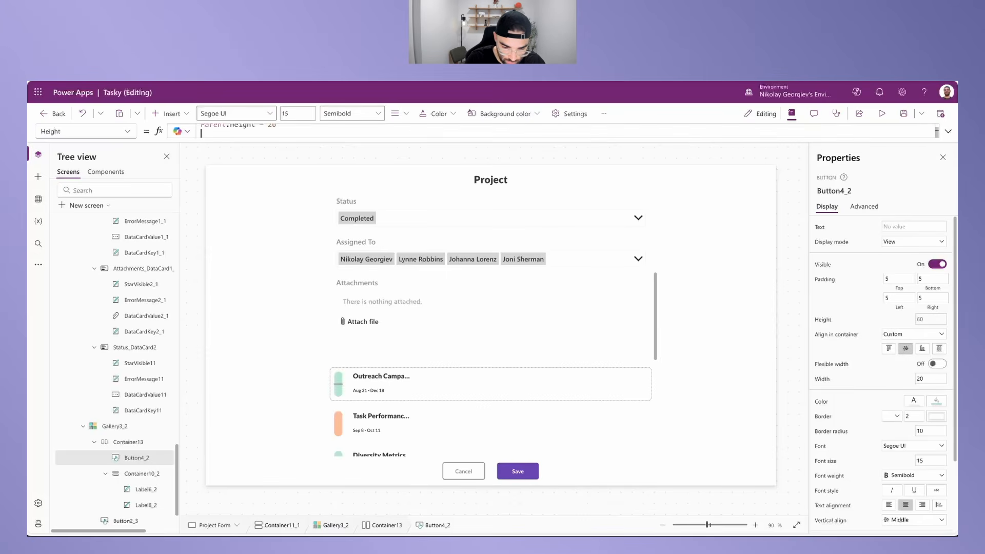
Step: Set the left and right padding of the title and date label container to 0
left_click(136, 473)
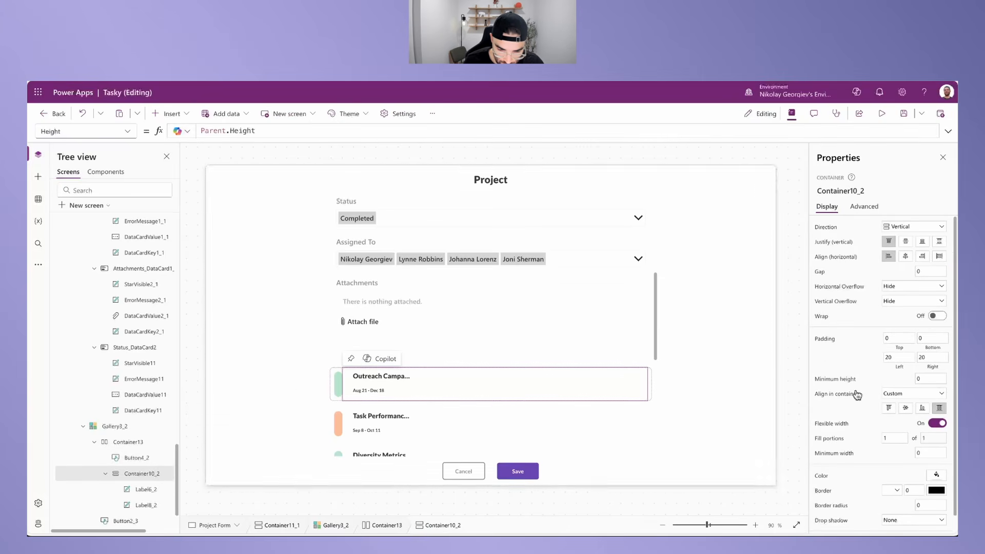
left_click(901, 359)
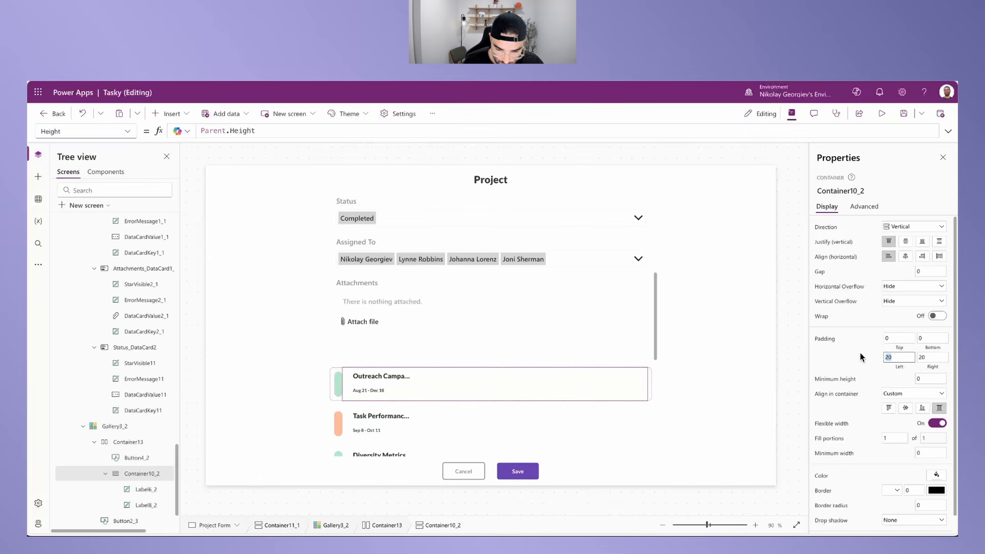
type("0")
key("Tab")
type("0")
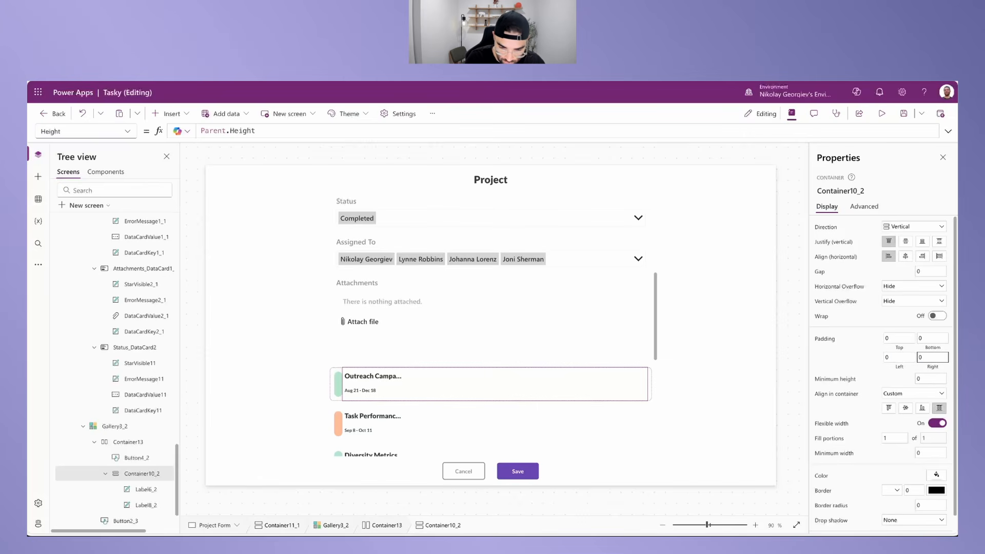
Step: Stretch the task title label and the date label across the full width of their container
left_click(141, 442)
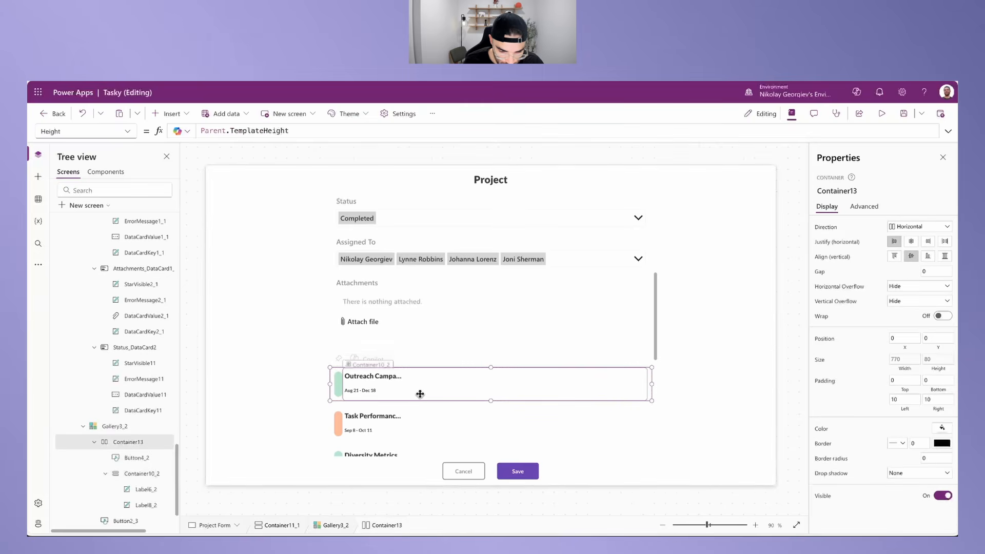
left_click(141, 474)
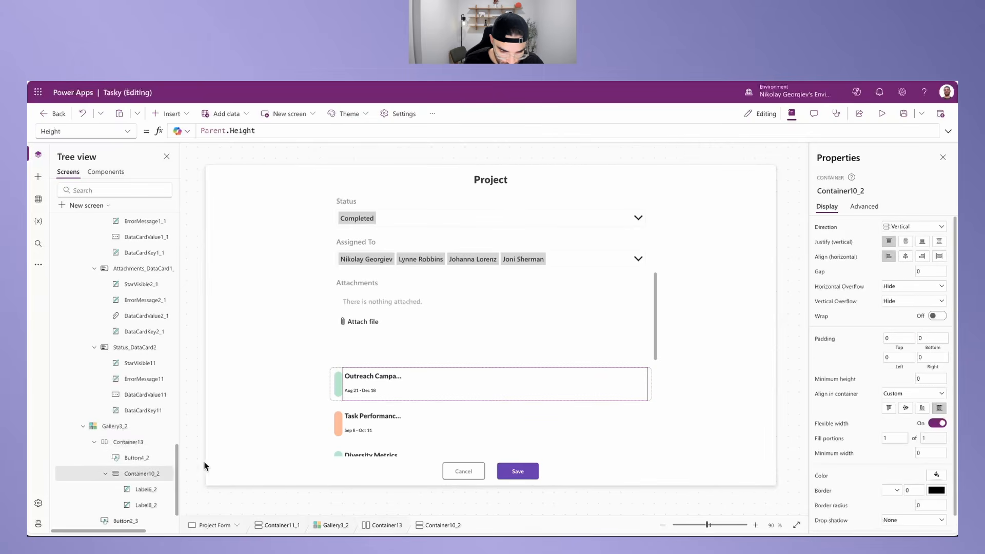
left_click(383, 380)
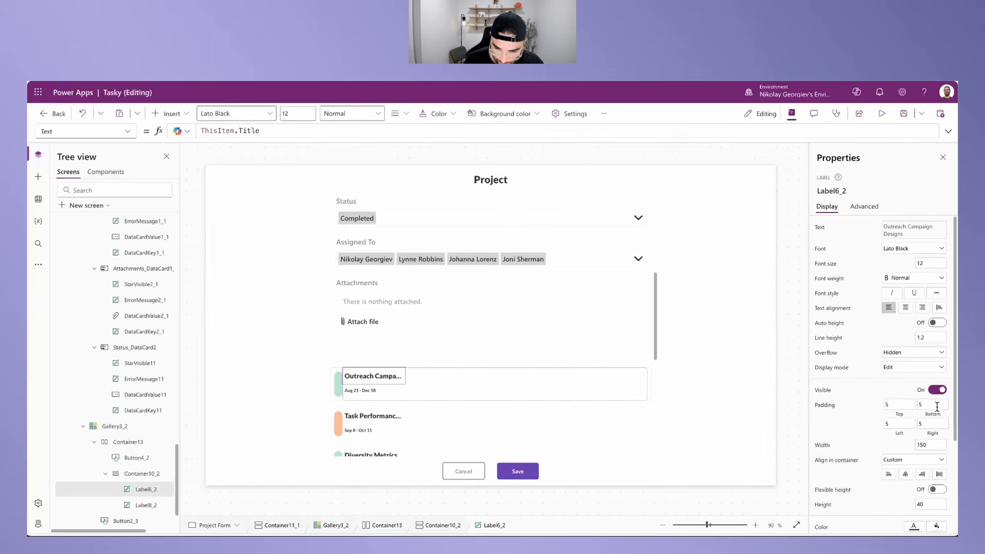
left_click(939, 475)
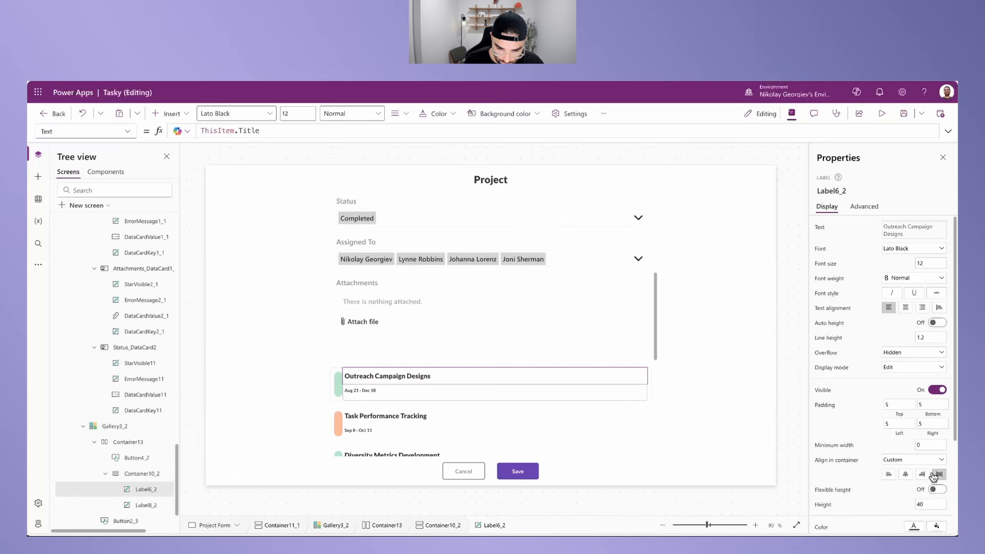
left_click(376, 388)
left_click(941, 468)
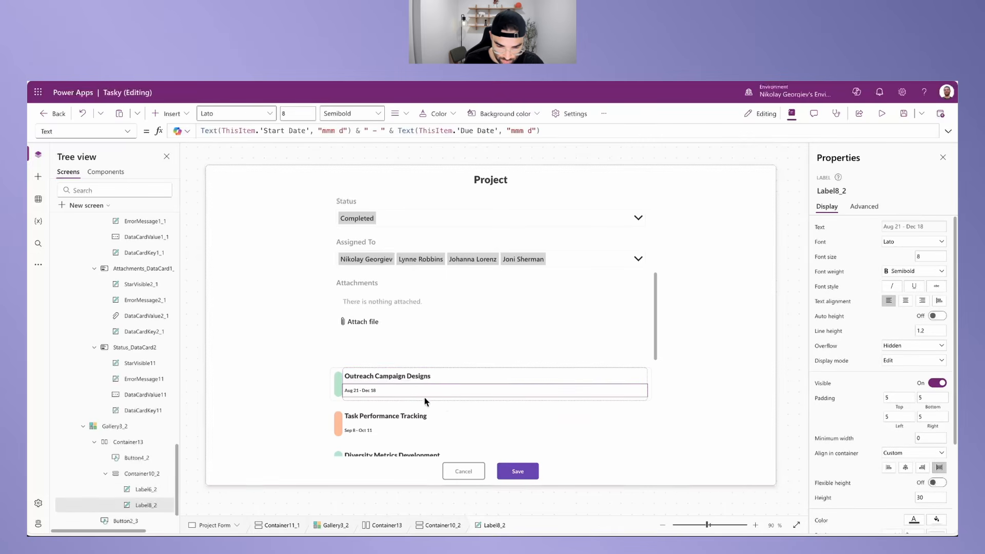
Step: Set the gap of the gallery's horizontal container to 10
left_click(129, 442)
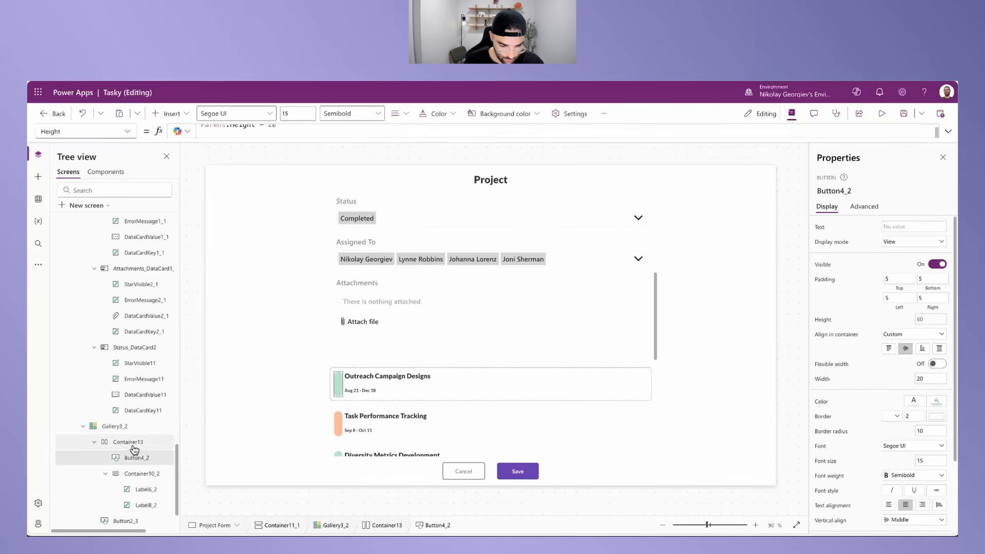
type("20")
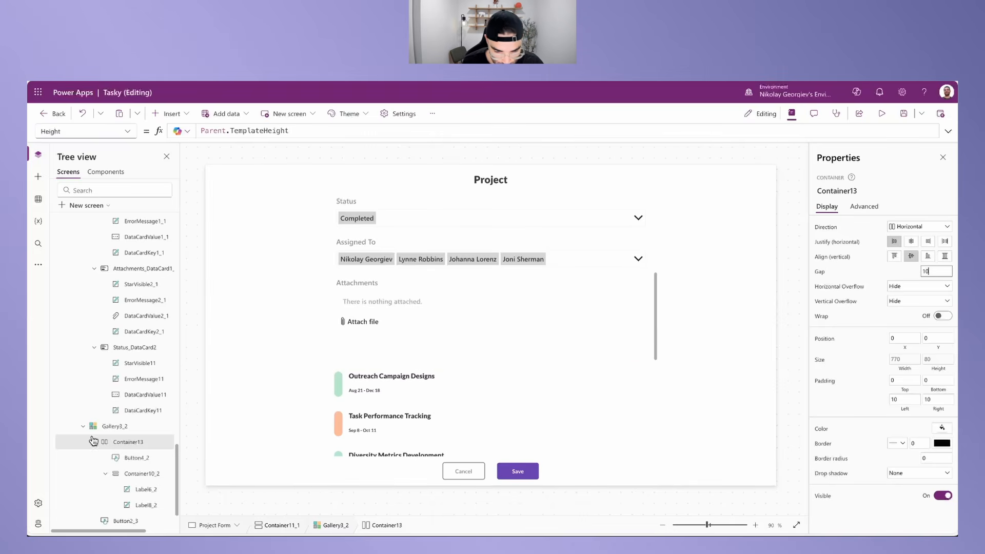
left_click(126, 458)
Step: Reorder the gallery's overlay button Button2_3 so it sits in front of the horizontal card container
scroll(126, 458, "down", 2)
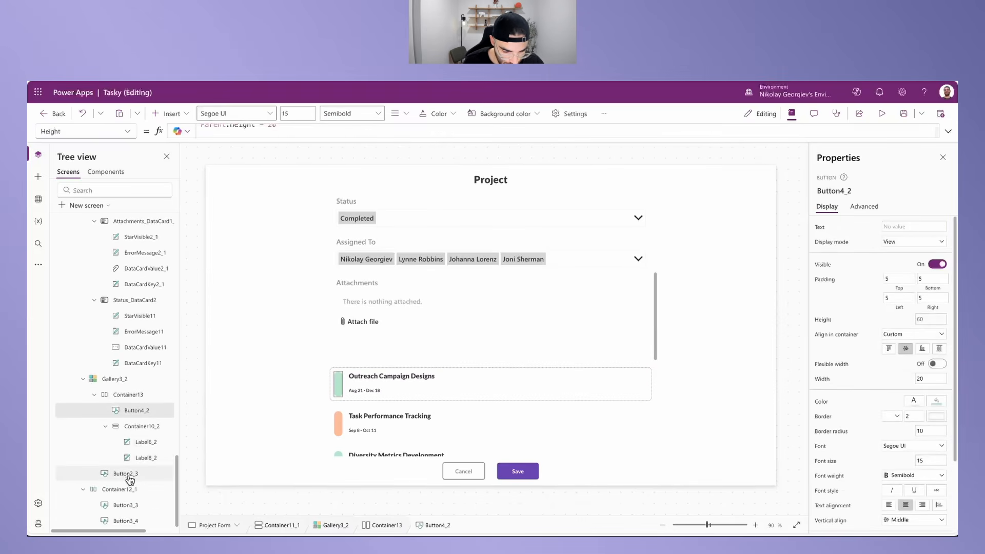
left_click(133, 477)
right_click(134, 480)
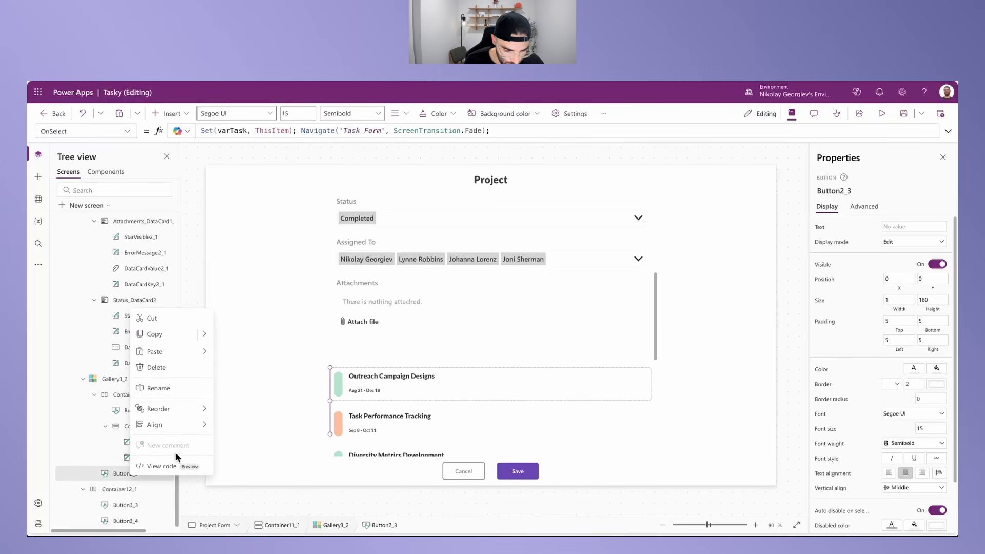
mouse_move(154, 409)
left_click(232, 411)
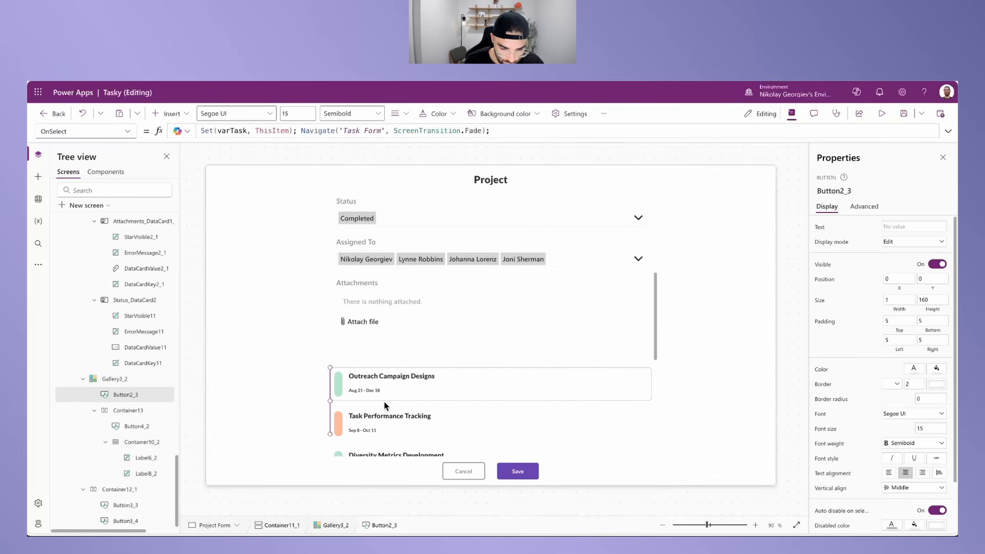
Step: Set the width of the gallery's overlay button to Parent.TemplateWidth
left_click(898, 298)
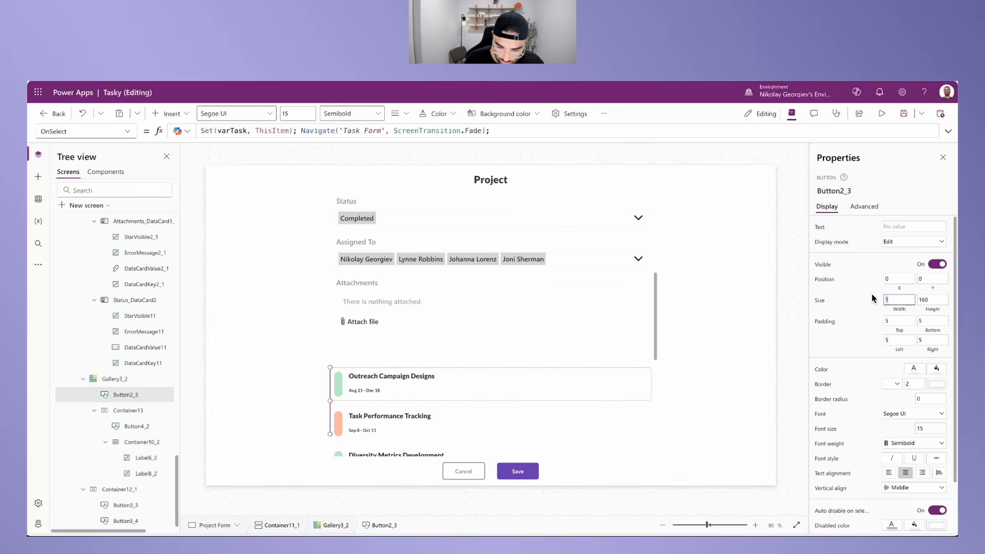
left_click(898, 309)
type("Parent")
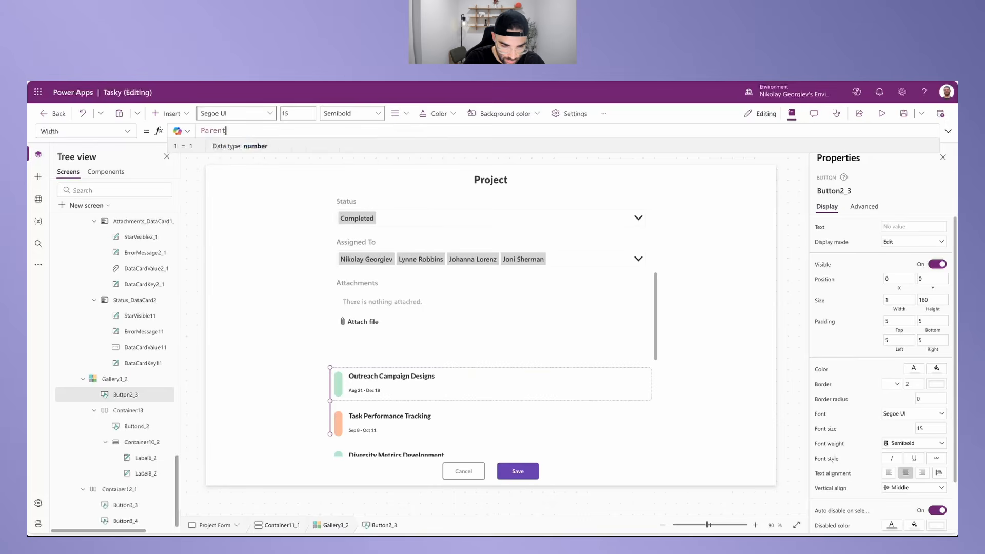
type(".Width")
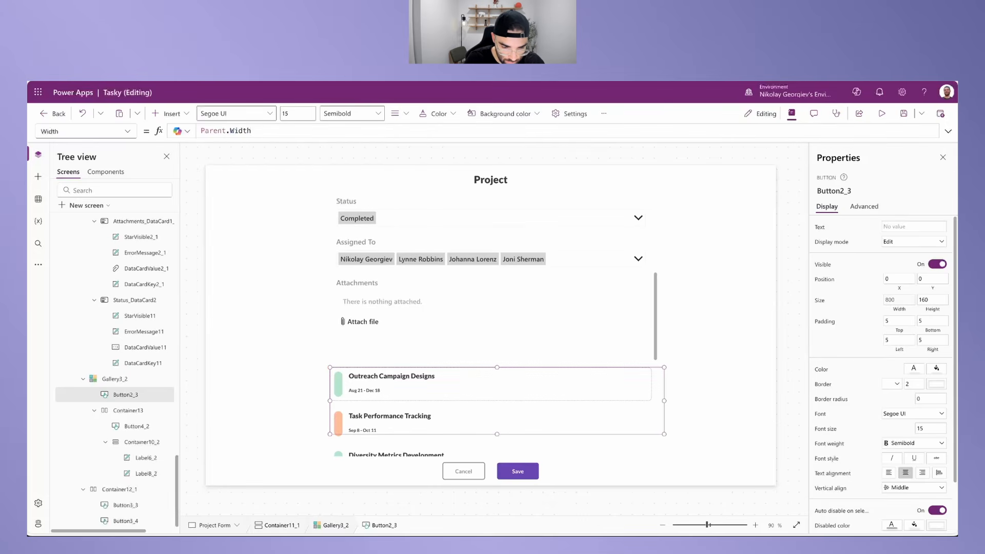
double_click(236, 131)
type("Template")
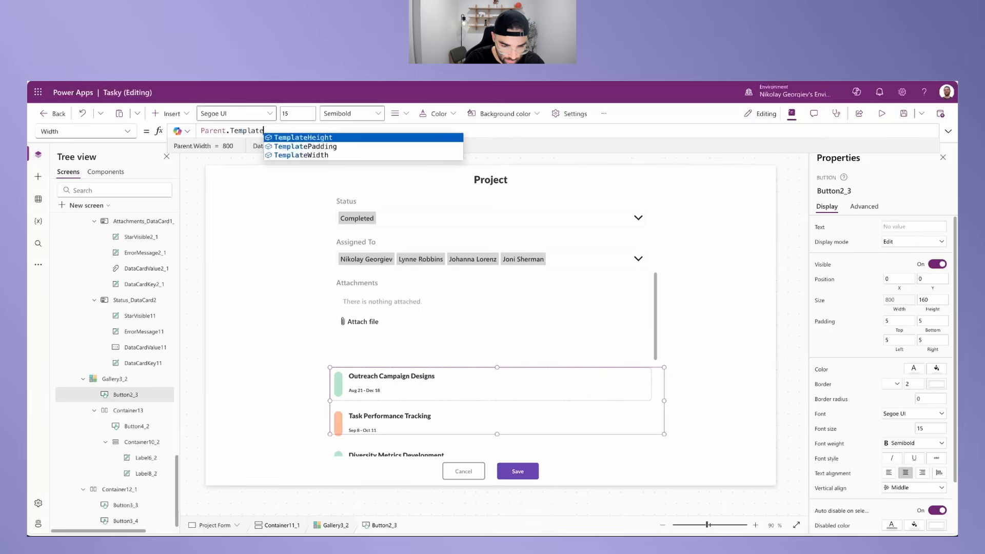
type("Width")
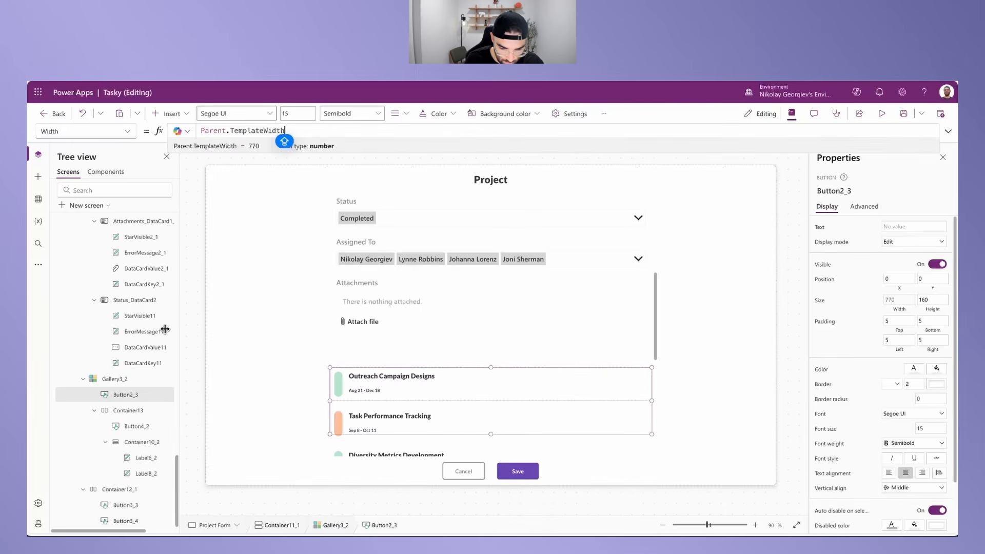
Step: Set the height of the gallery's overlay button to Parent.TemplateHeight
left_click(939, 315)
type("PARENT")
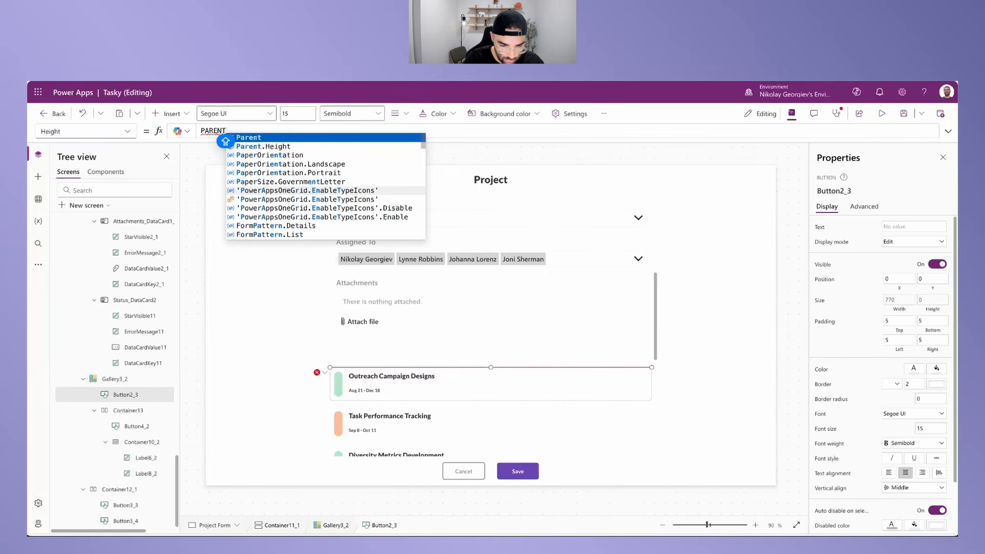
type(".tem")
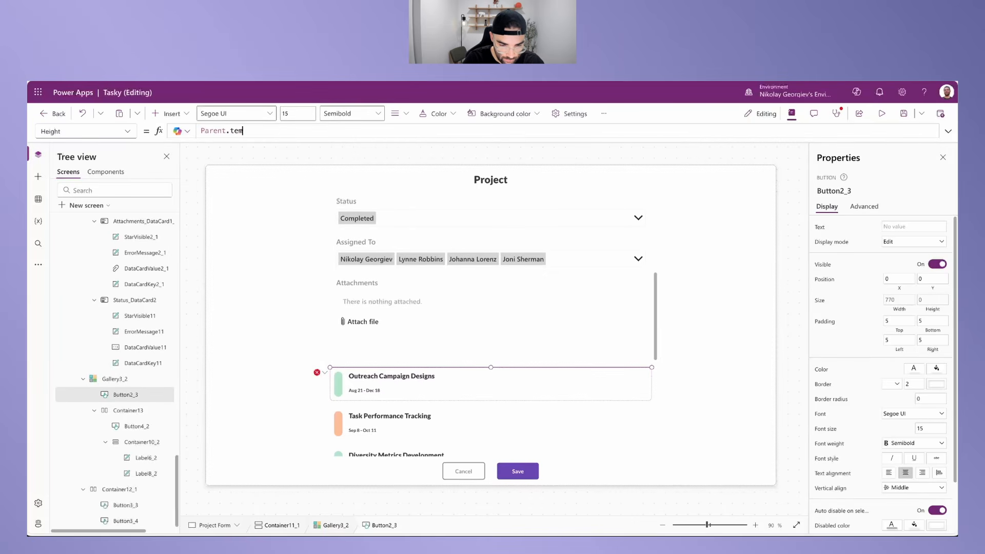
key("BackSpace")
key("BackSpace")
key("BackSpace")
key("BackSpace")
key("BackSpace")
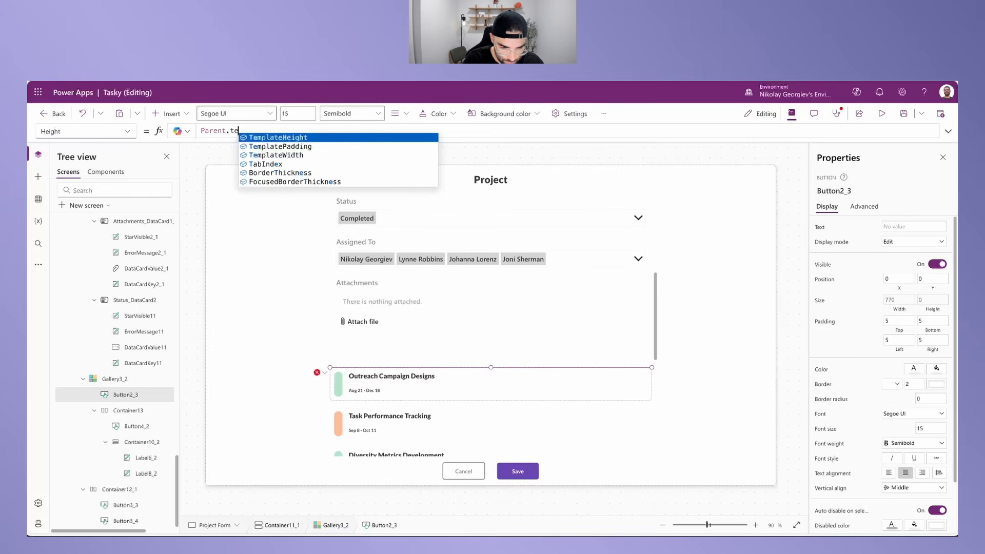
key("Tab")
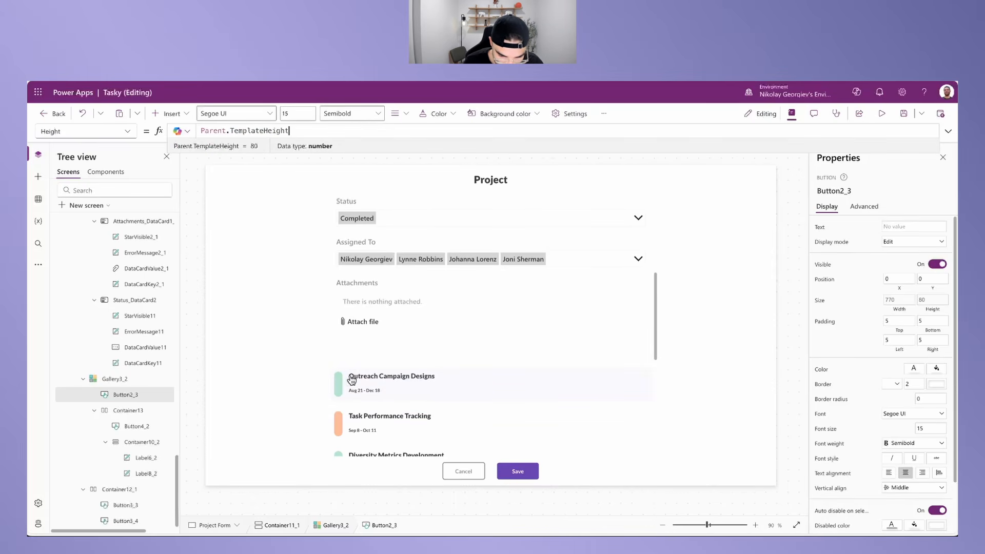
Step: Give the gallery's horizontal card container a border radius of 5 and a Regular drop shadow
left_click(122, 412)
left_click(922, 457)
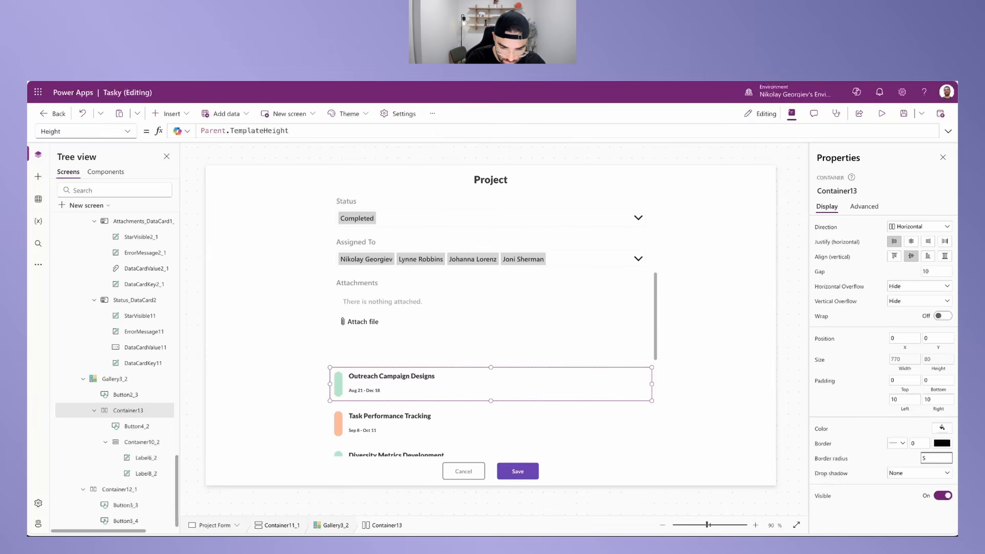
left_click(896, 473)
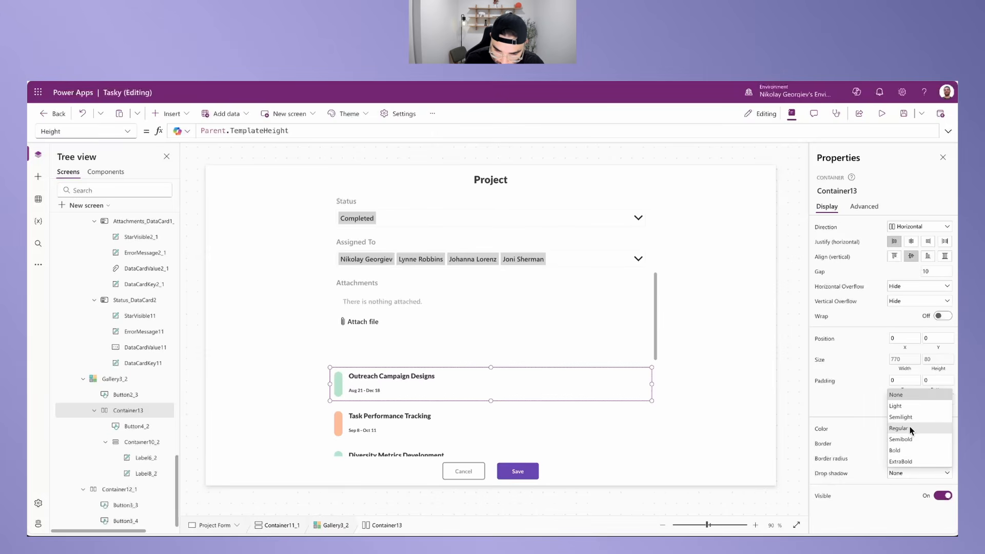
left_click(896, 428)
Step: Look through the related-tasks gallery to check the styling of the task cards
left_click(717, 409)
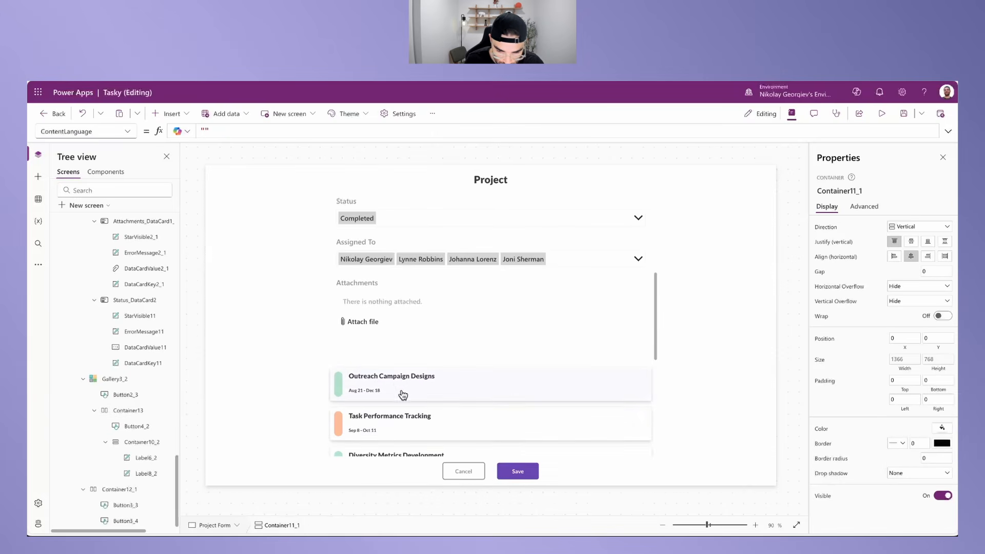
scroll(425, 424, "down", 2)
scroll(426, 426, "up", 2)
scroll(419, 400, "down", 2)
scroll(424, 415, "up", 2)
scroll(421, 426, "down", 2)
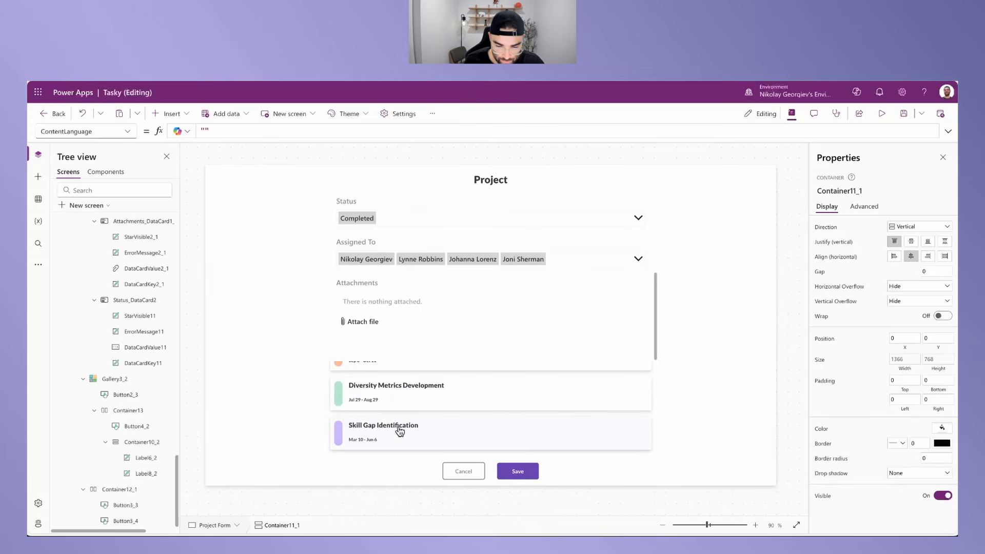
scroll(405, 433, "up", 2)
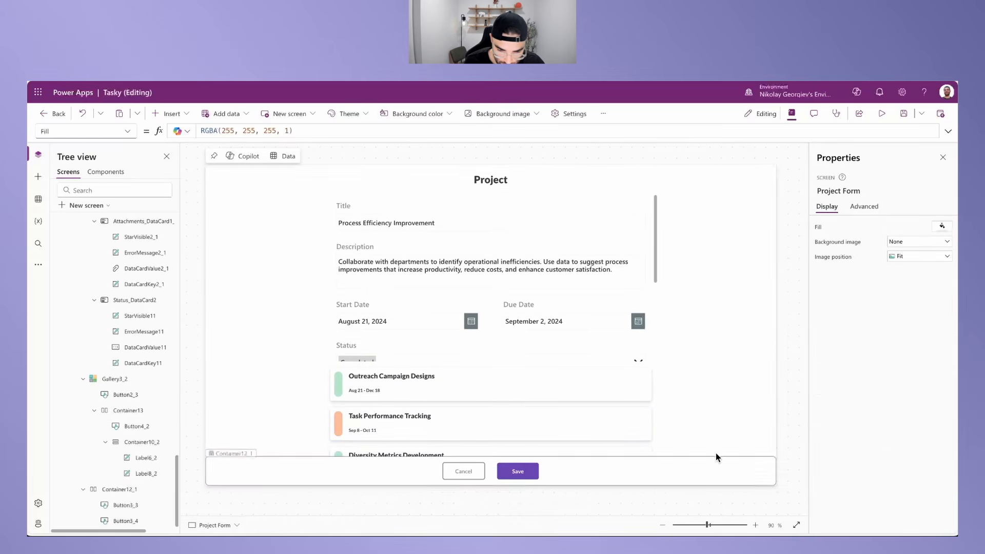
Step: Copy the Project heading label into the main form container, place it directly above the gallery, and change its text to Related Tasks
left_click(712, 439)
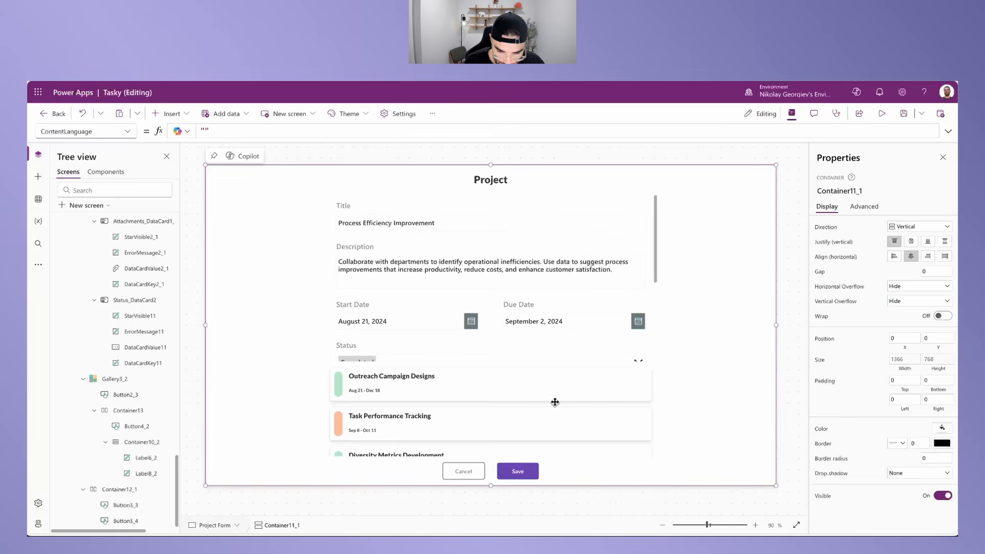
left_click(443, 181)
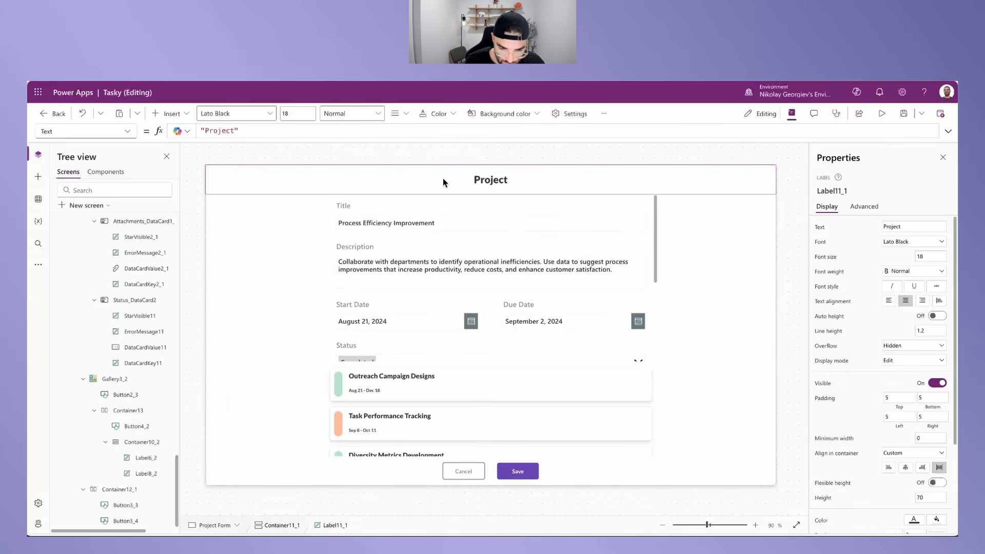
left_click(704, 345)
key("ctrl+v")
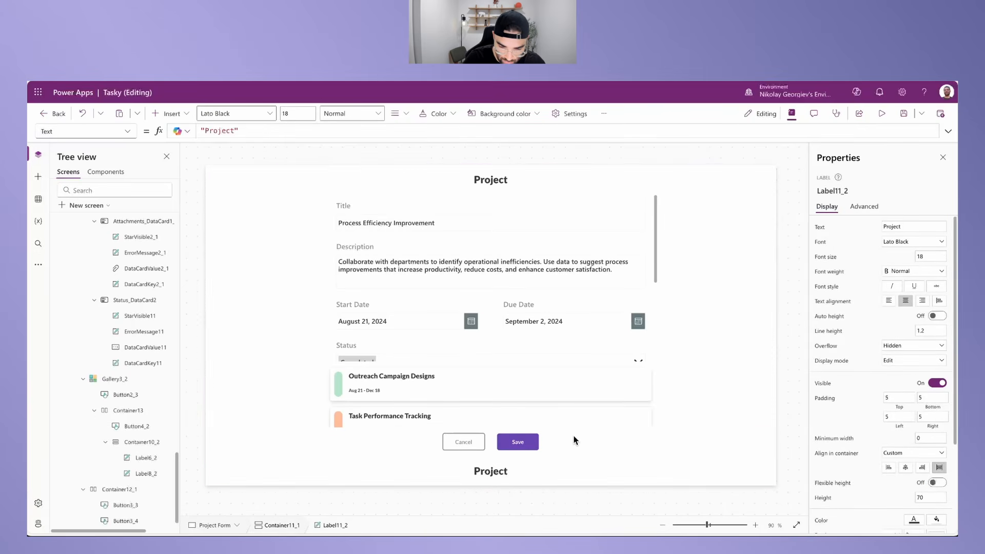
key("Up")
key("Up")
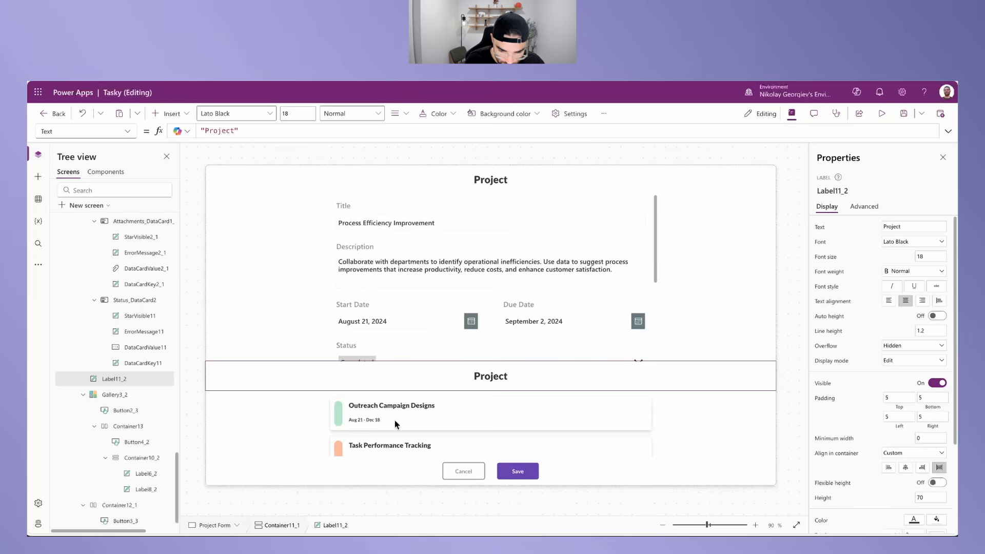
left_click_drag(904, 225, 846, 224)
type("Related Tasks")
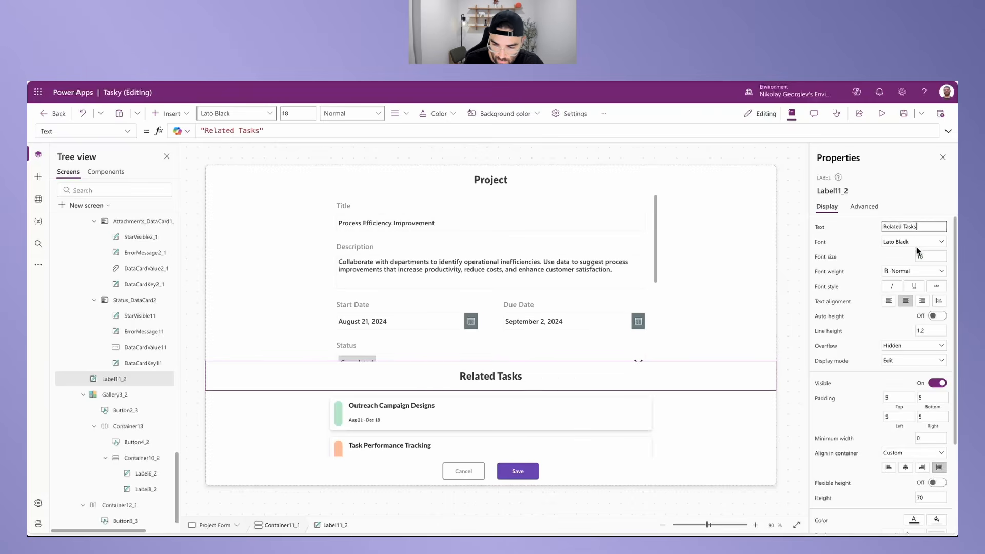
Step: Set the Related Tasks label's font size to 12 and its height to 40
left_click_drag(927, 256, 896, 252)
type("12")
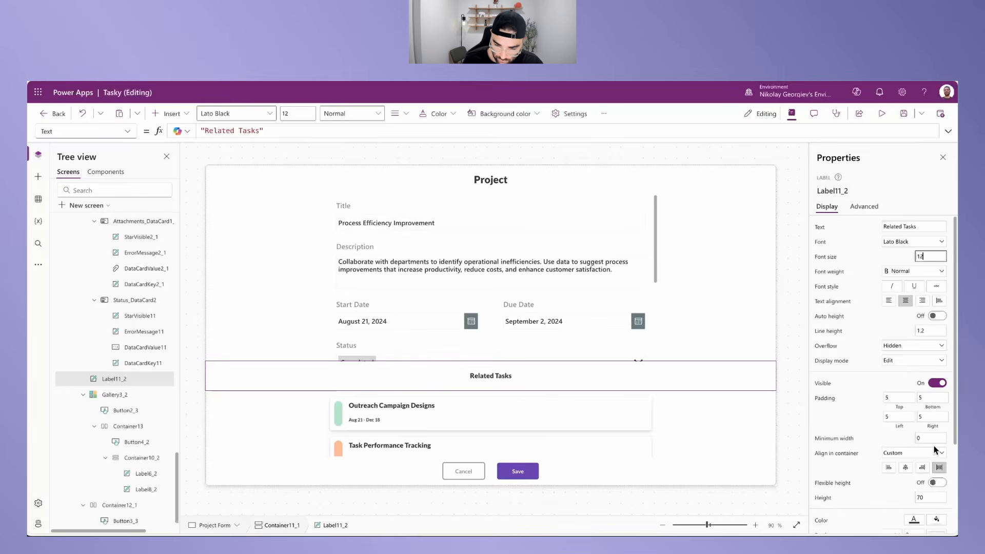
left_click_drag(932, 497, 877, 501)
type("40")
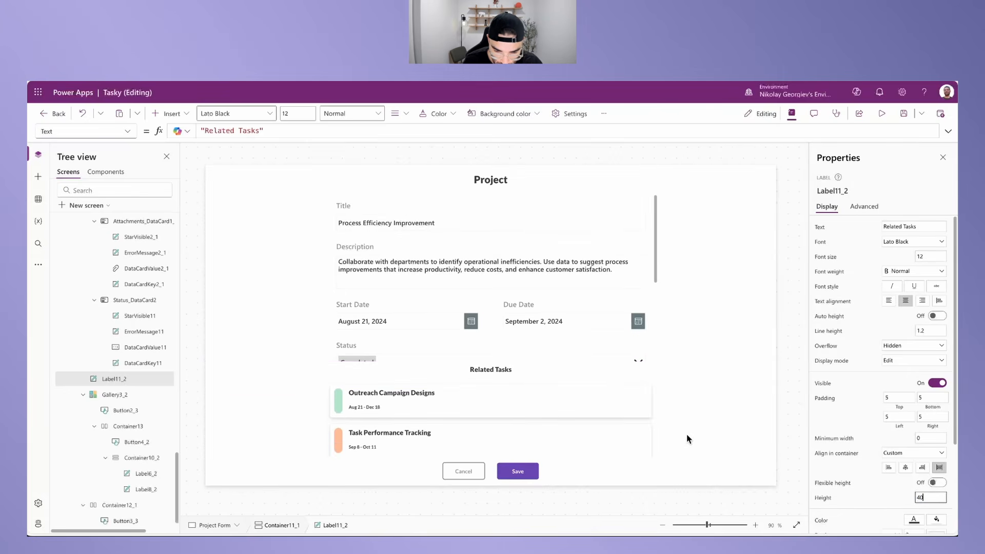
Step: Center the Related Tasks label in its container with width Gallery3_2.Width, and left-align its text
left_click(906, 468)
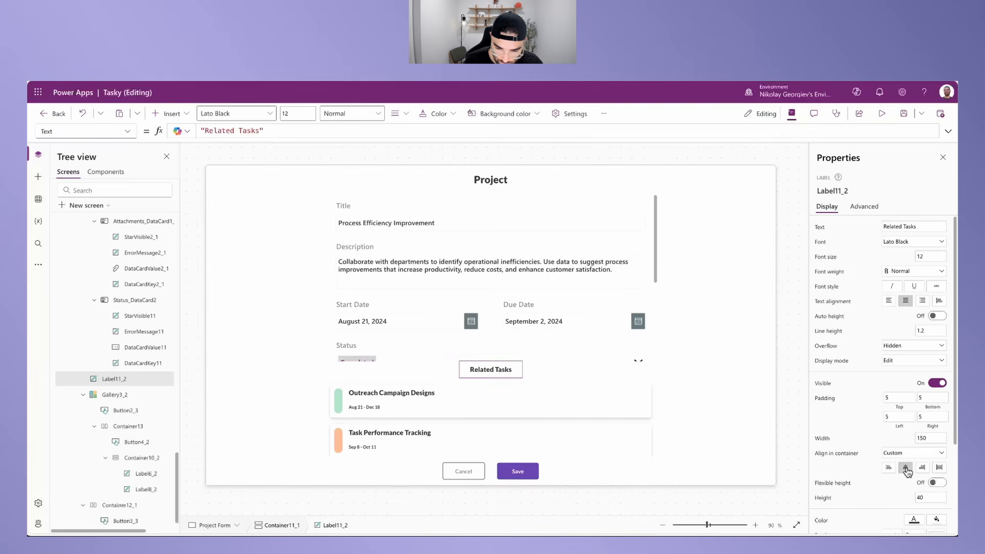
left_click(830, 445)
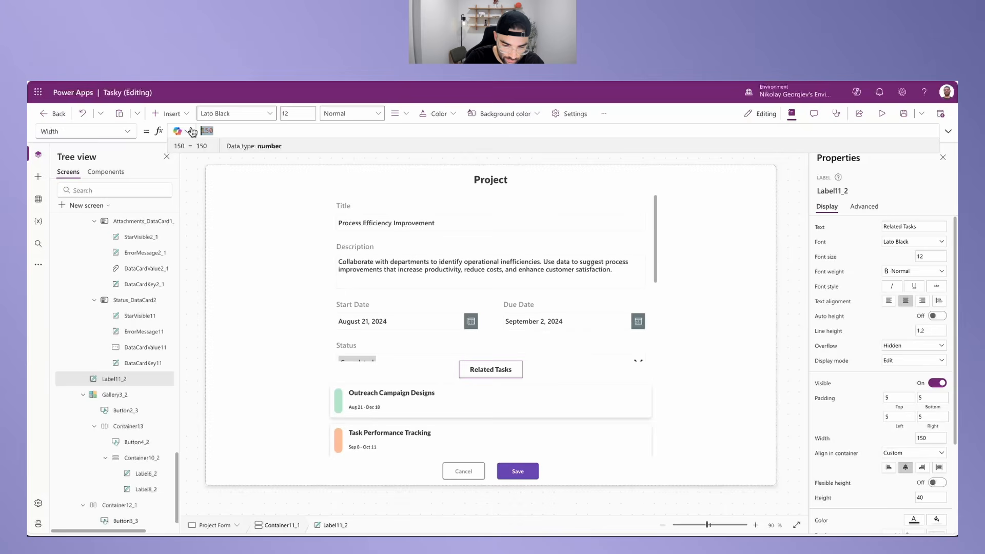
type("Gallery")
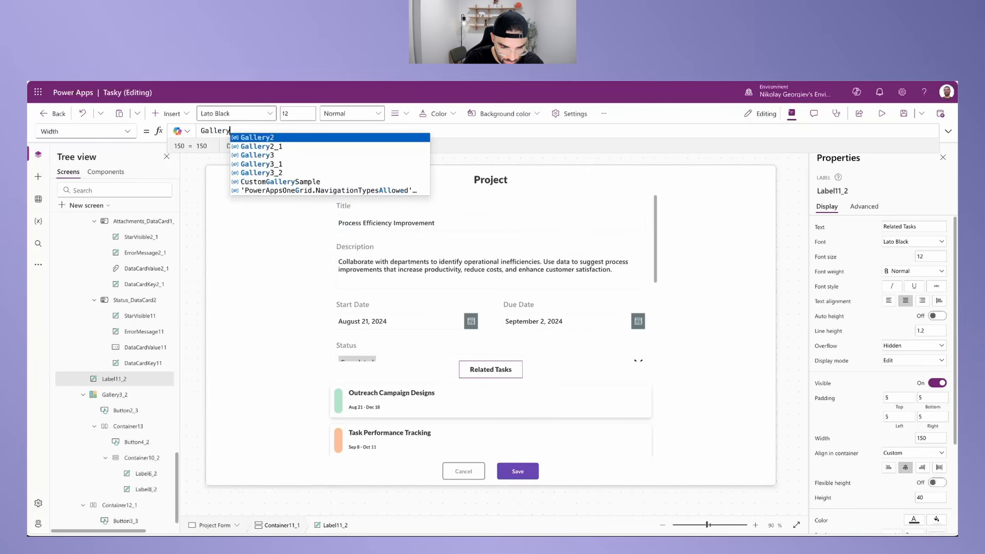
left_click(285, 172)
type(".Widt")
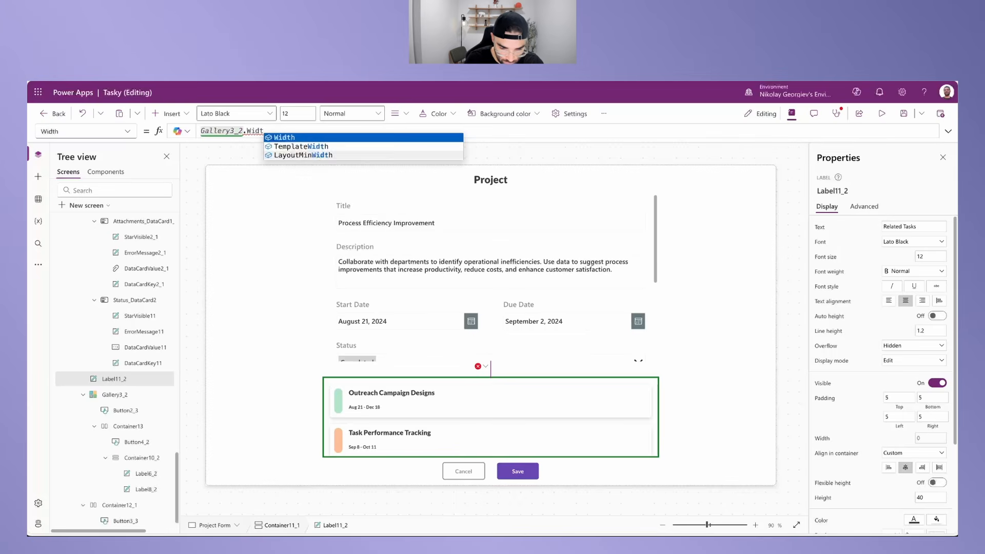
type("h")
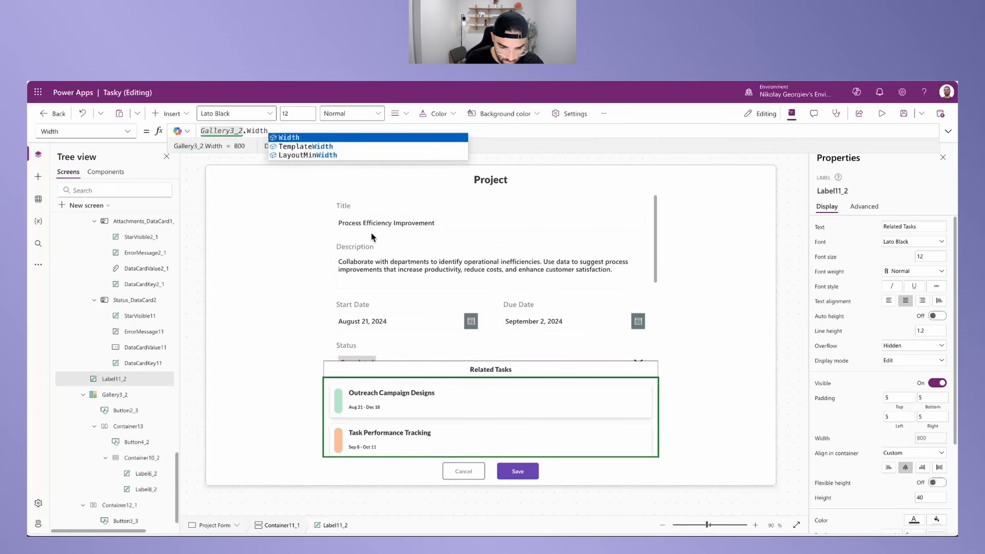
left_click(463, 369)
left_click(888, 301)
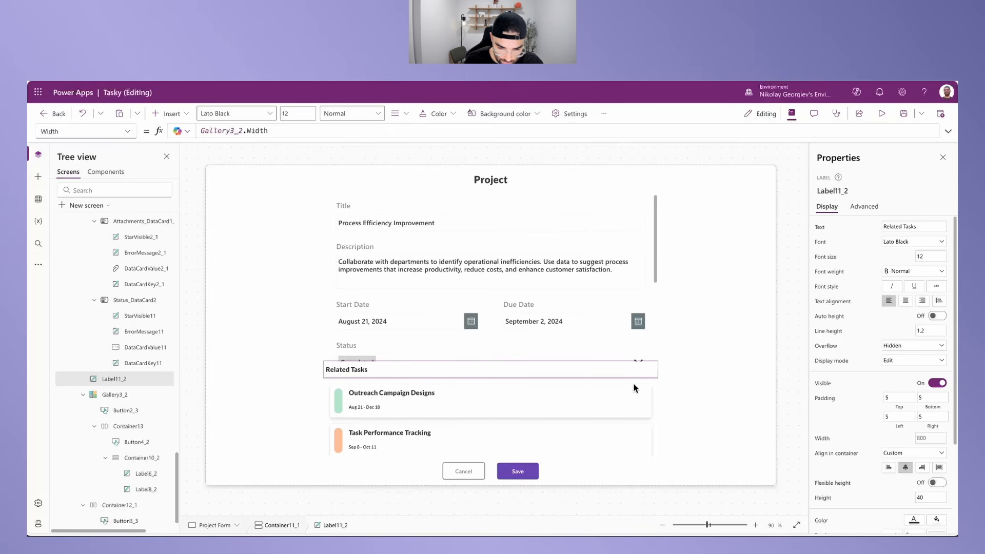
Step: Set the Related Tasks label's height to 80 and its vertical alignment to Bottom
left_click(694, 380)
left_click(370, 376)
scroll(910, 492, "down", 1)
left_click(931, 495)
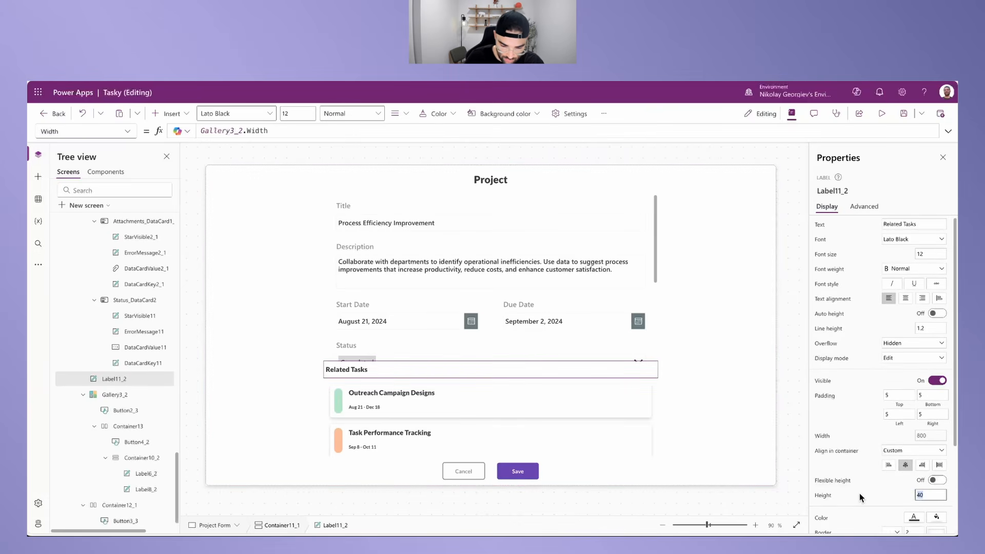
type("80")
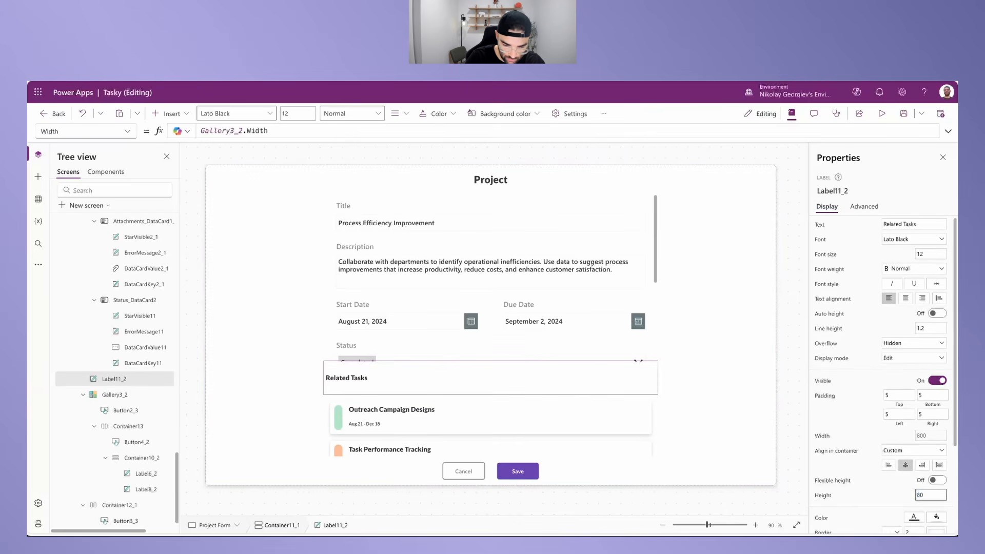
scroll(893, 496, "down", 5)
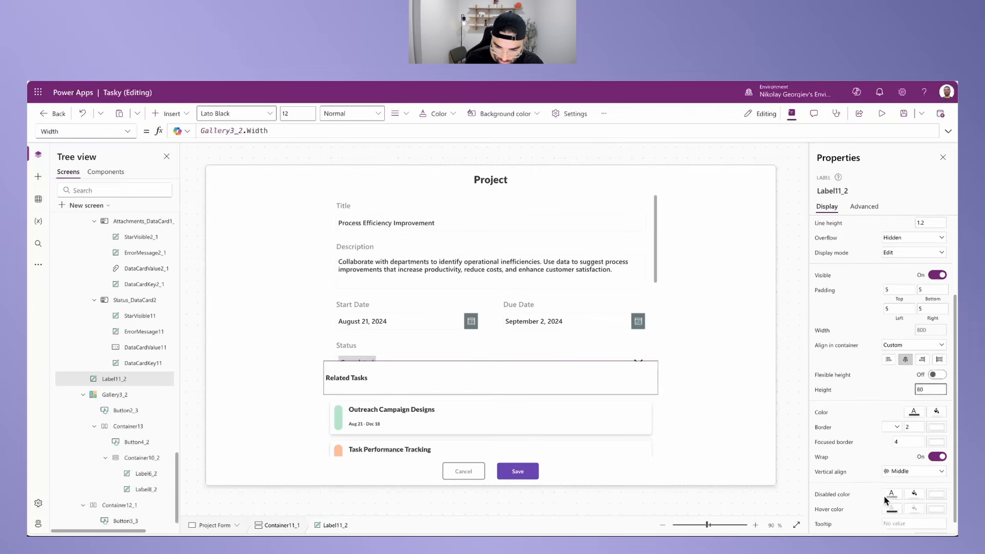
left_click(902, 457)
left_click(901, 491)
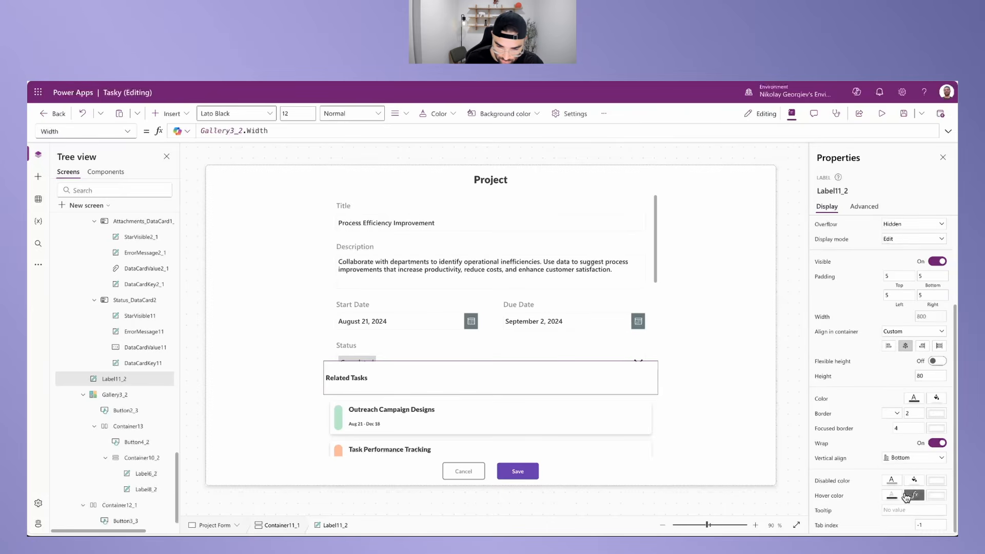
Step: Set the Related Tasks label's text color to MyTheme.Primary
left_click(820, 399)
left_click_drag(281, 131, 137, 128)
type("mythenme")
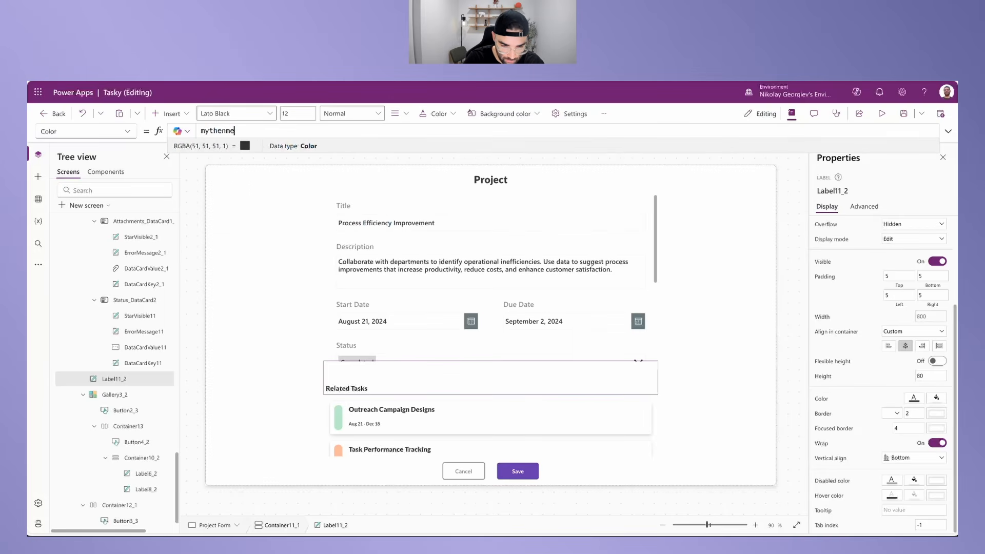
key("BackSpace")
key("BackSpace")
key("BackSpace")
type("me")
key("Tab")
type(".Primary")
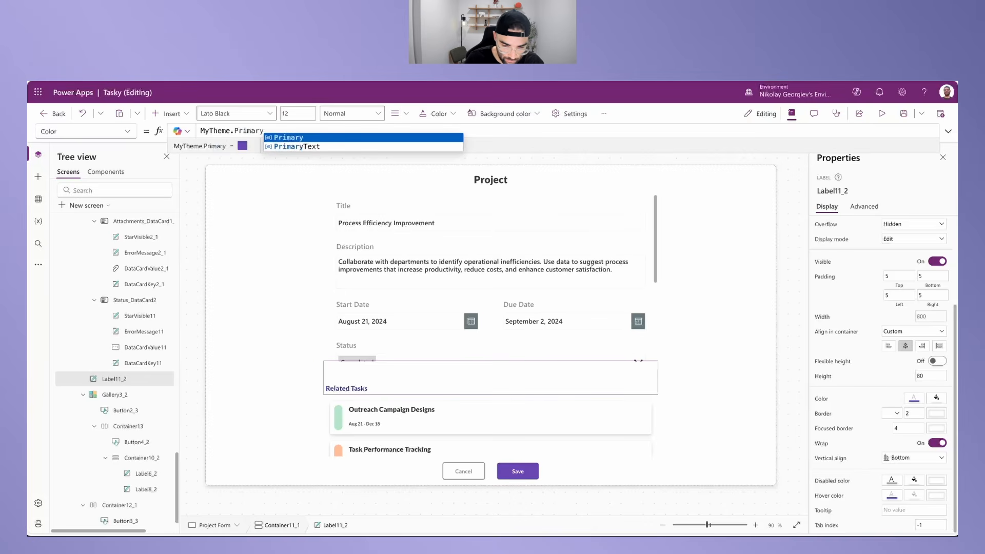
left_click(787, 153)
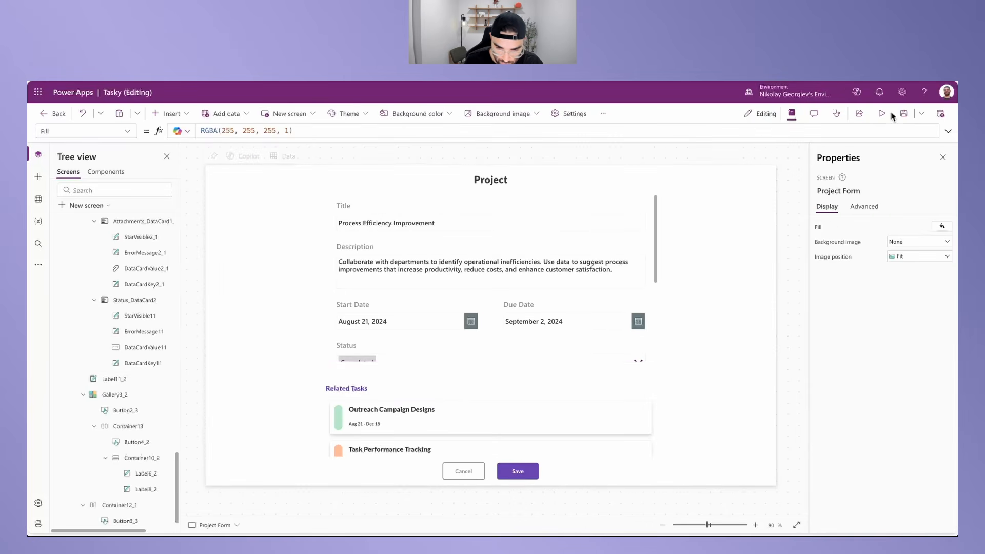
Step: Turn on the scrollbar for the related-tasks gallery
left_click(722, 371)
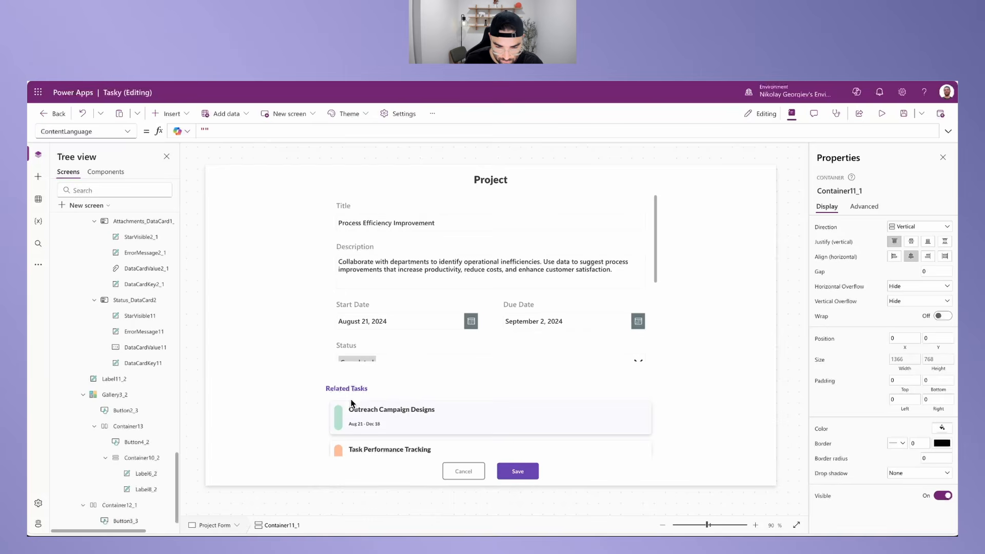
scroll(368, 432, "down", 5)
scroll(371, 438, "up", 5)
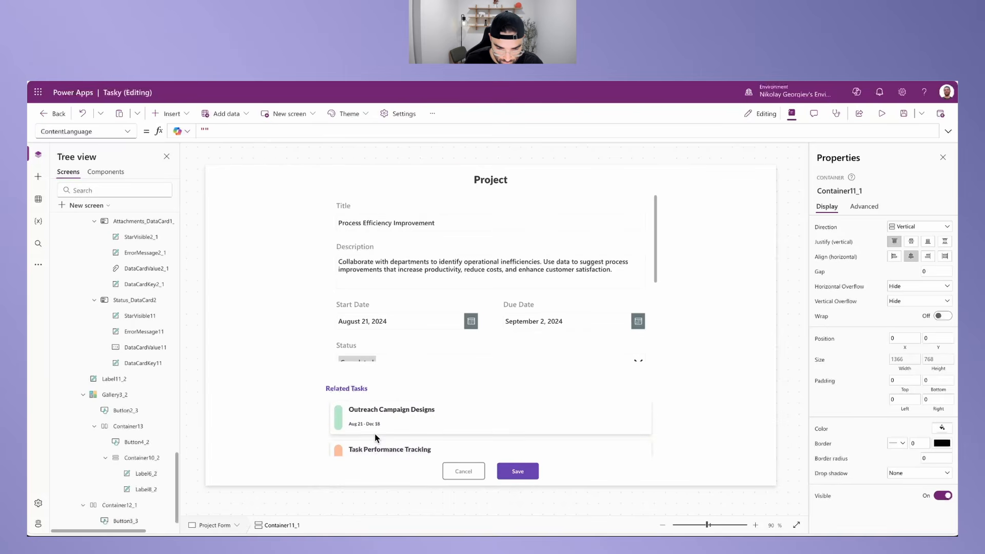
left_click(414, 424)
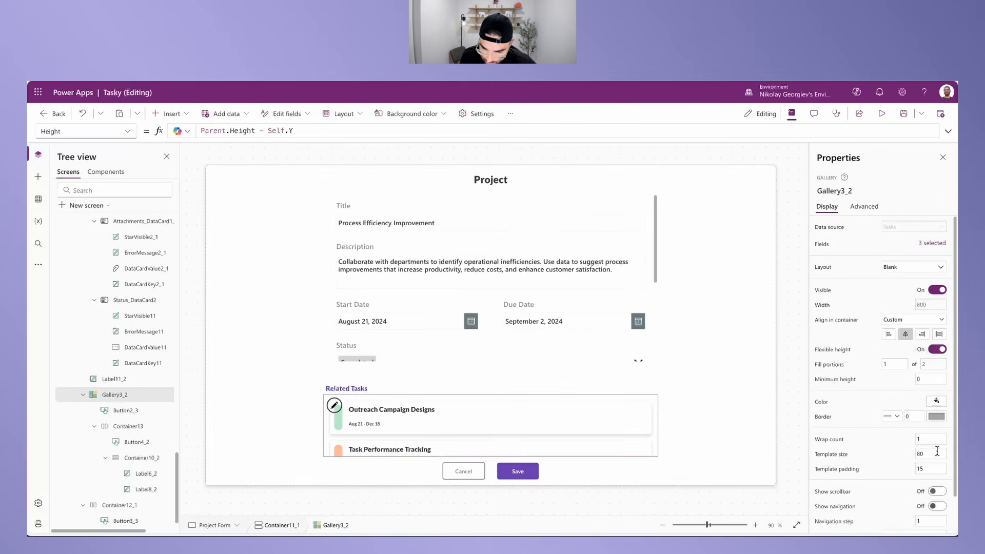
left_click(937, 492)
scroll(506, 429, "down", 2)
scroll(511, 427, "up", 2)
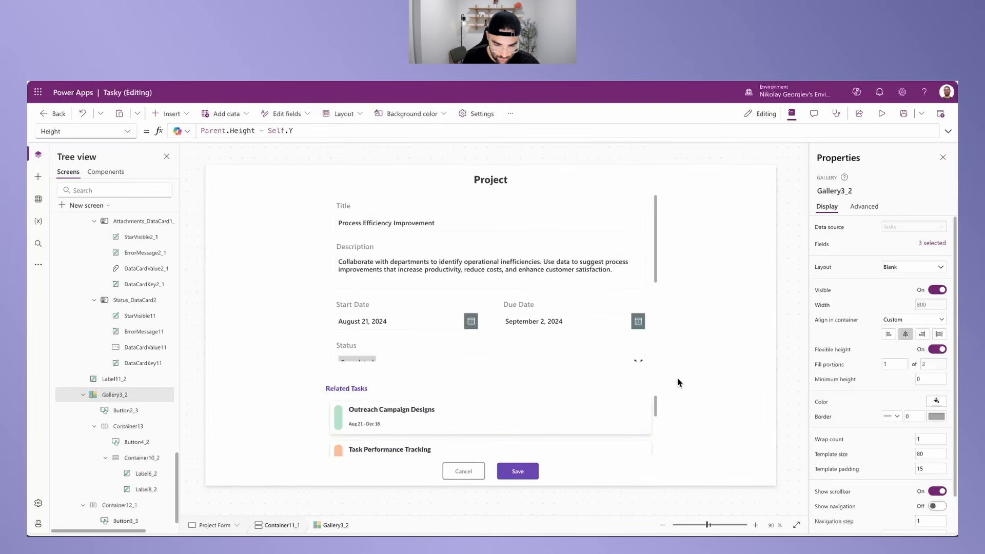
Step: Test the gallery's overlay button by opening the Outreach Campaign Designs task in the Task Form
left_click(566, 409)
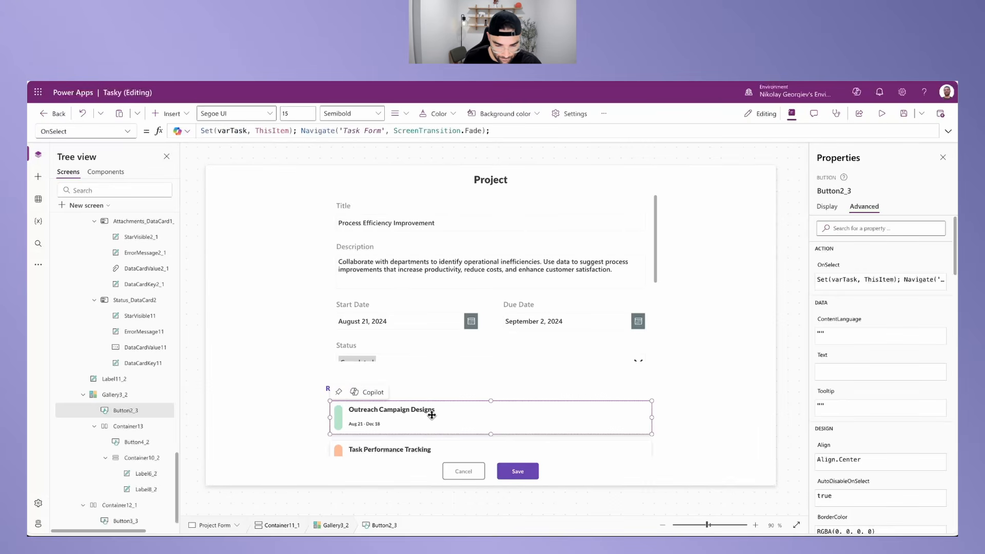
left_click(457, 422, "alt")
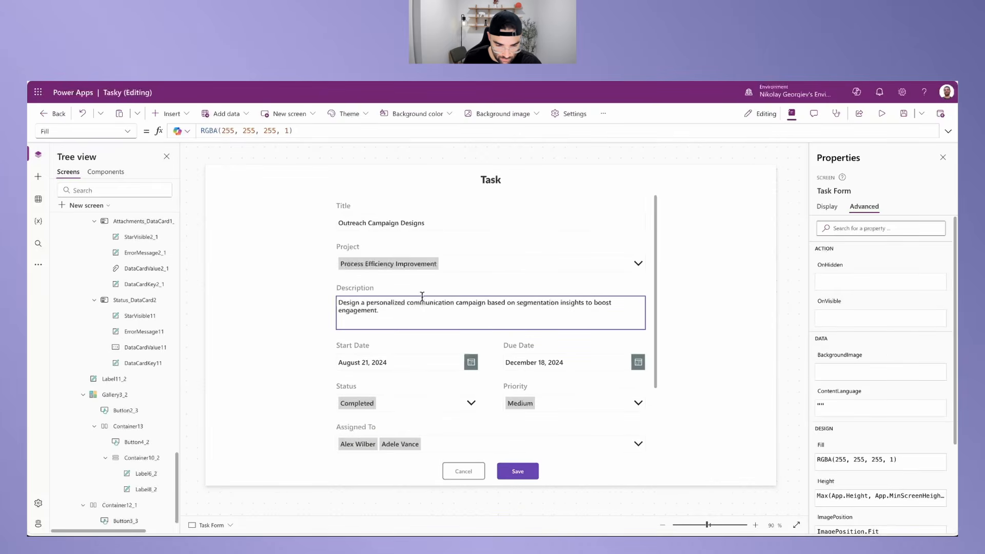
left_click(414, 266, "alt")
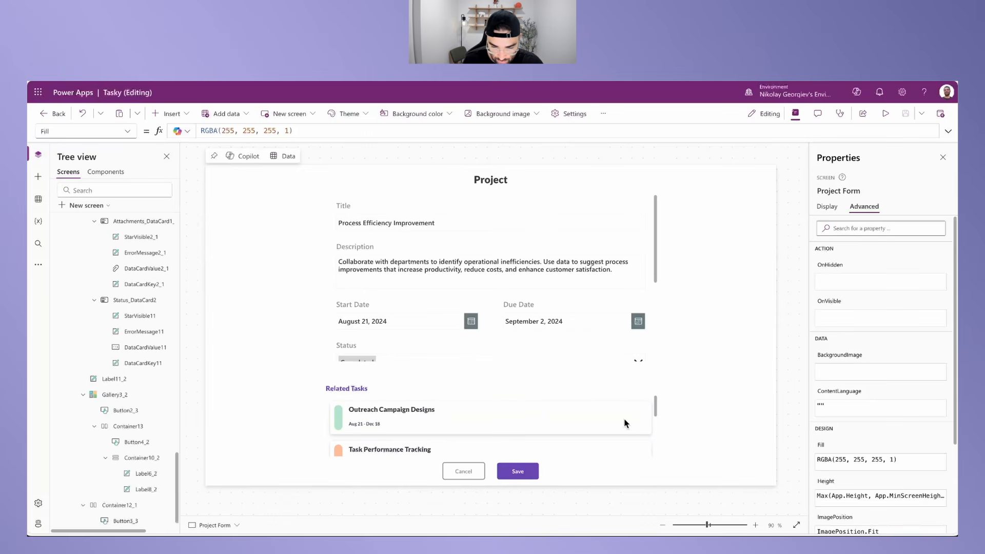
Step: Set the related-tasks gallery's wrap count to If(App.Width < 900, 1, 2) and check the card layout
left_click(652, 448)
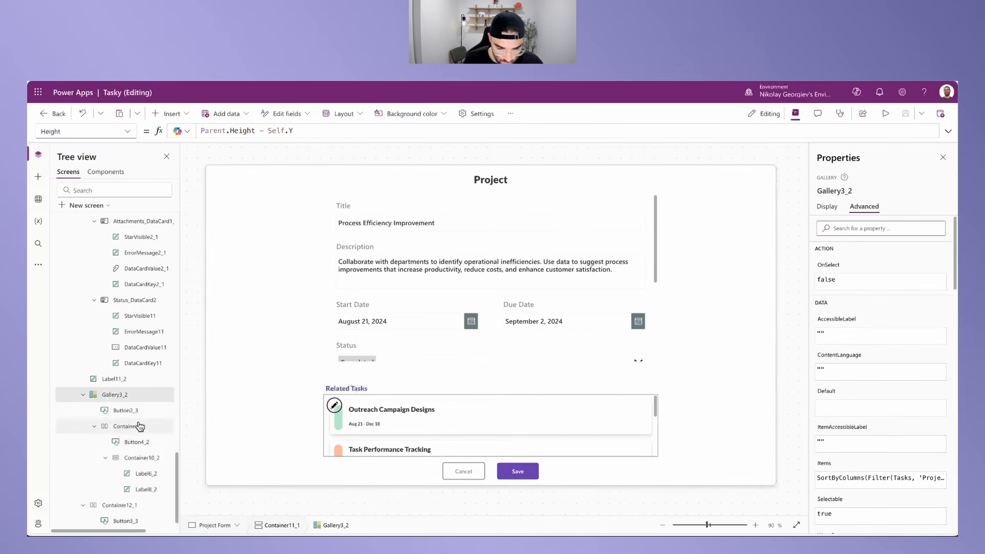
left_click(828, 207)
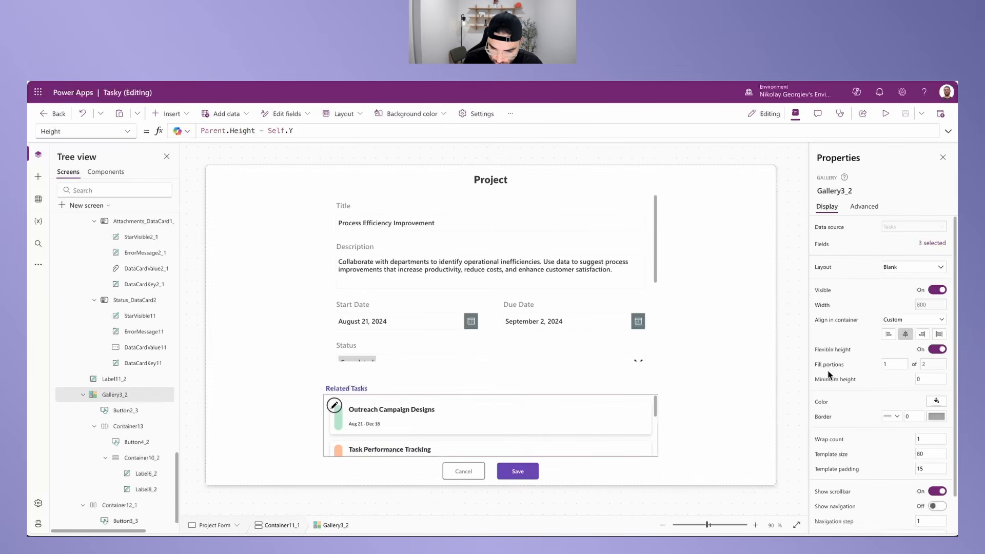
left_click(824, 445)
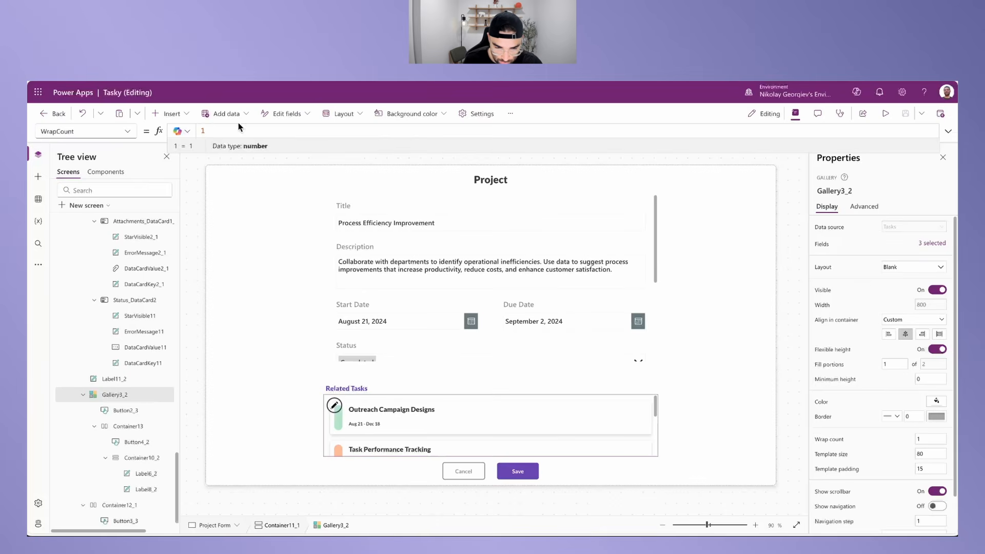
key("ctrl+a")
type("If(App.Width < 900, 1, 2)")
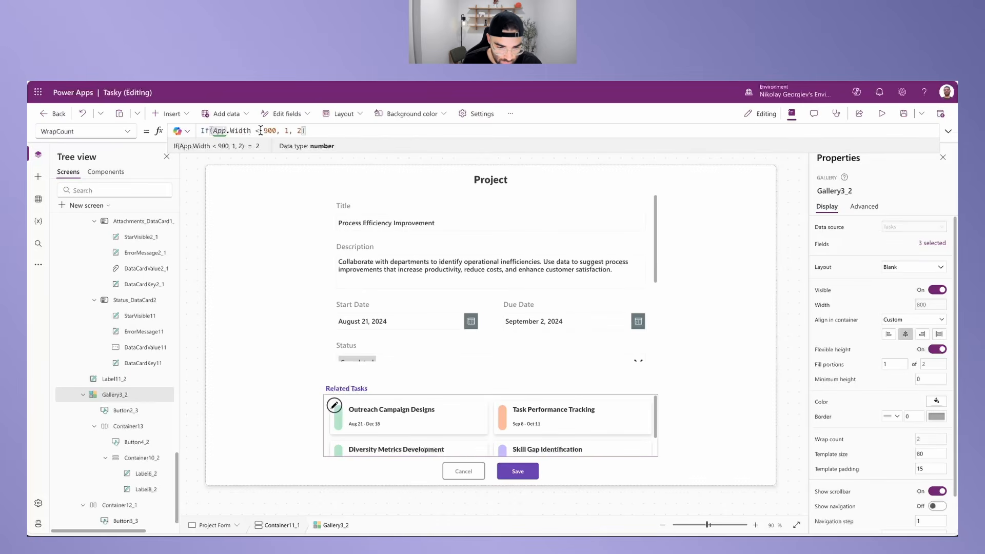
double_click(285, 132)
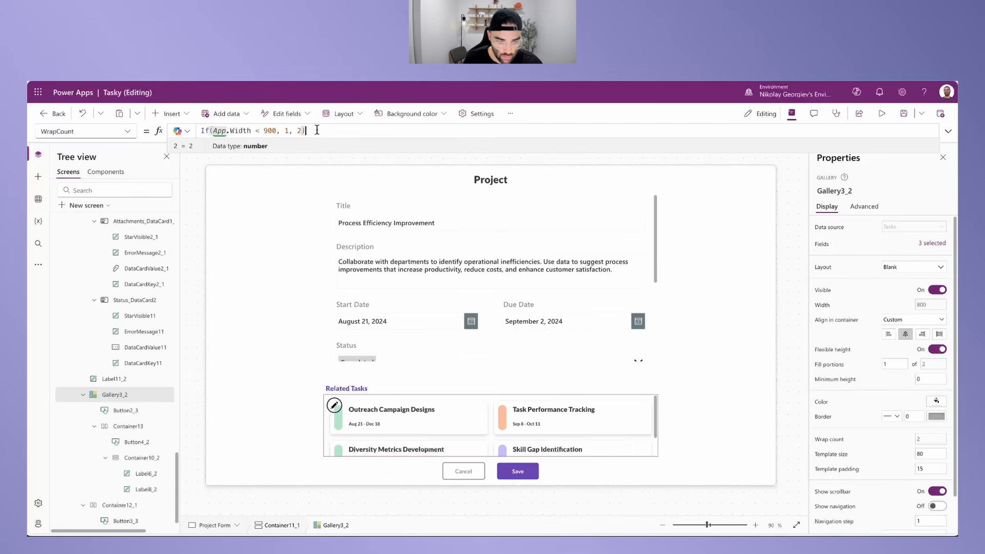
scroll(461, 431, "down", 1)
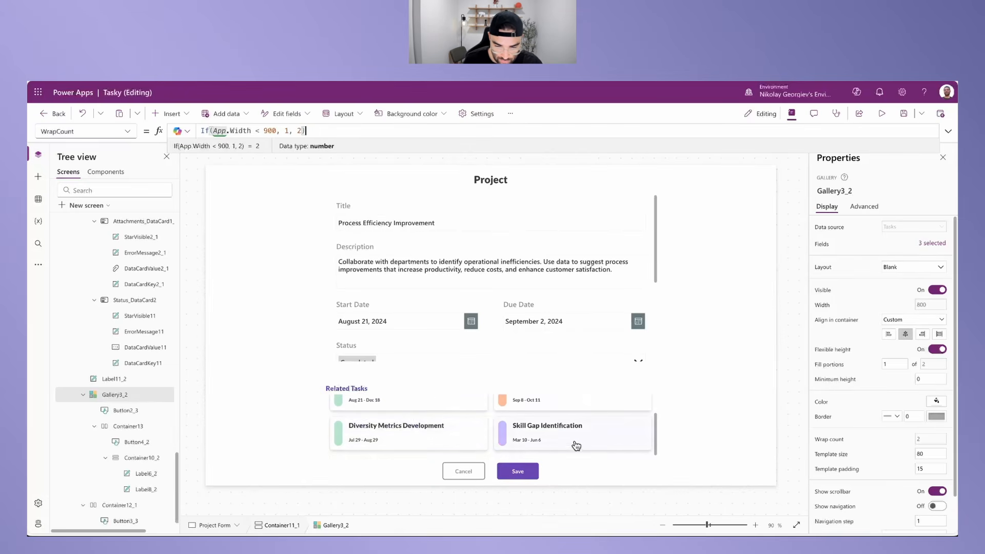
scroll(590, 448, "up", 1)
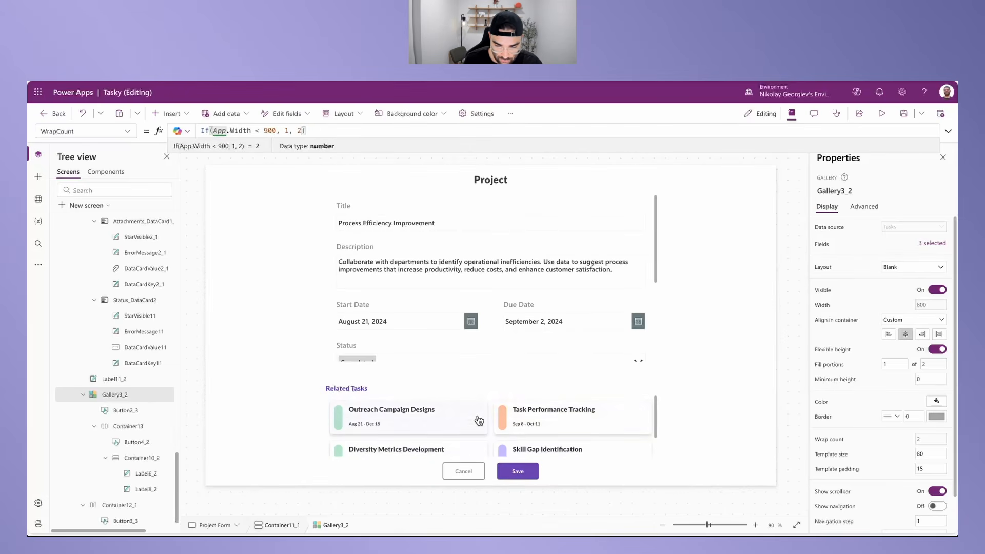
Step: Preview the Project form at phone size, check its fields and related tasks, cancel the form, and exit the preview
left_click(883, 114)
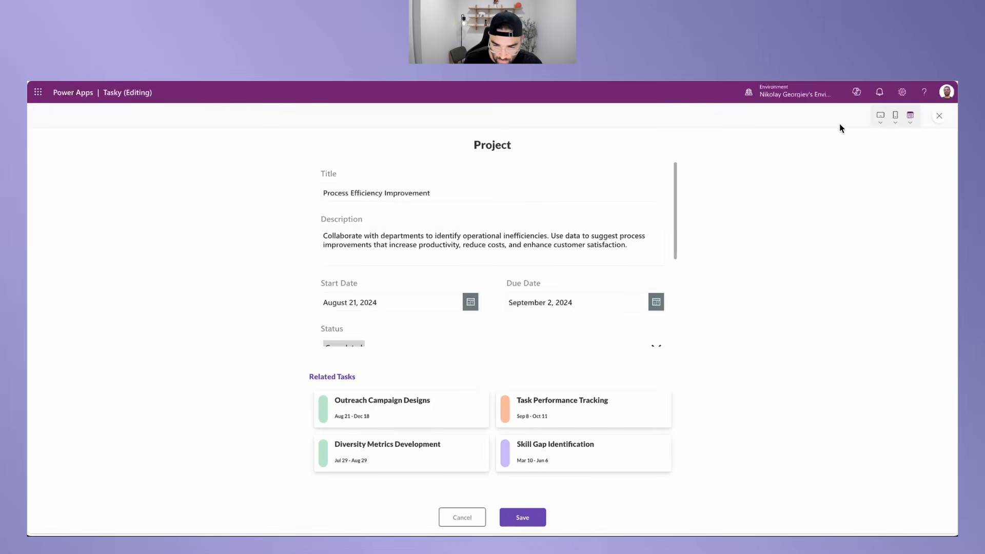
left_click(895, 118)
left_click(848, 209)
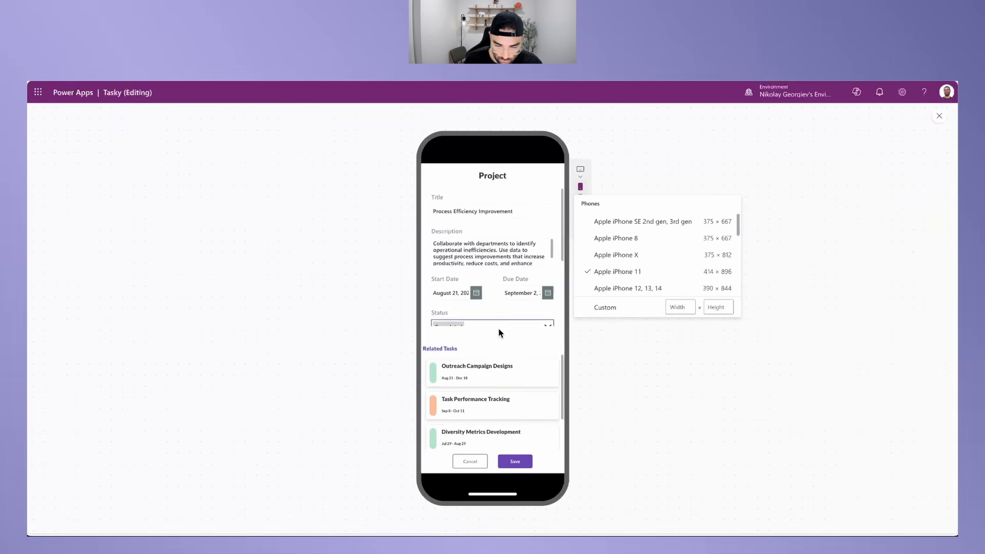
scroll(477, 392, "down", 1)
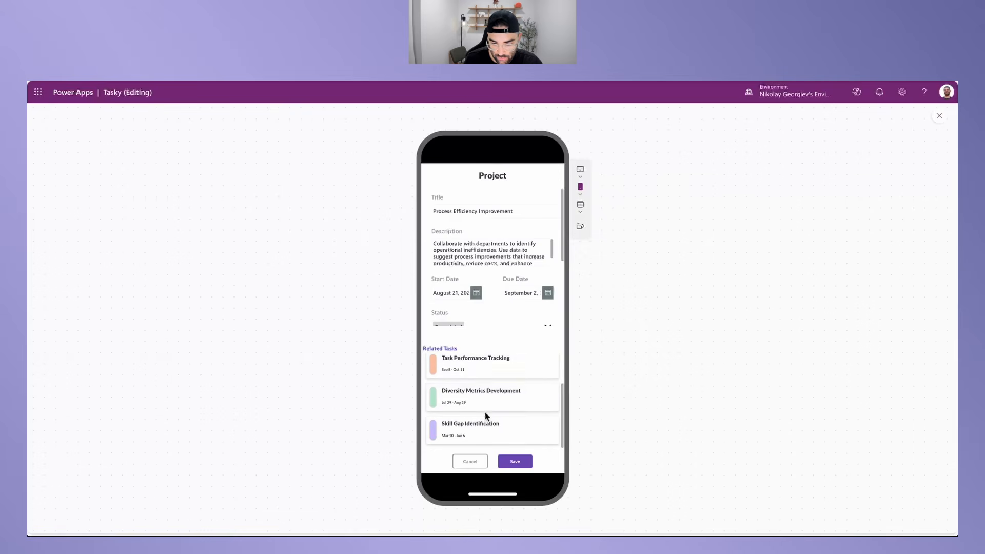
scroll(487, 408, "up", 1)
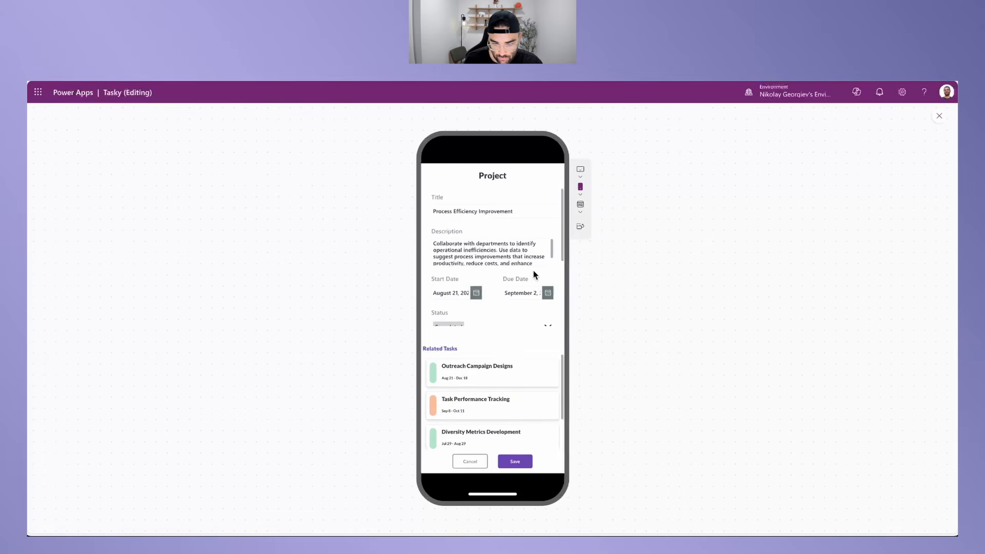
scroll(534, 275, "down", 3)
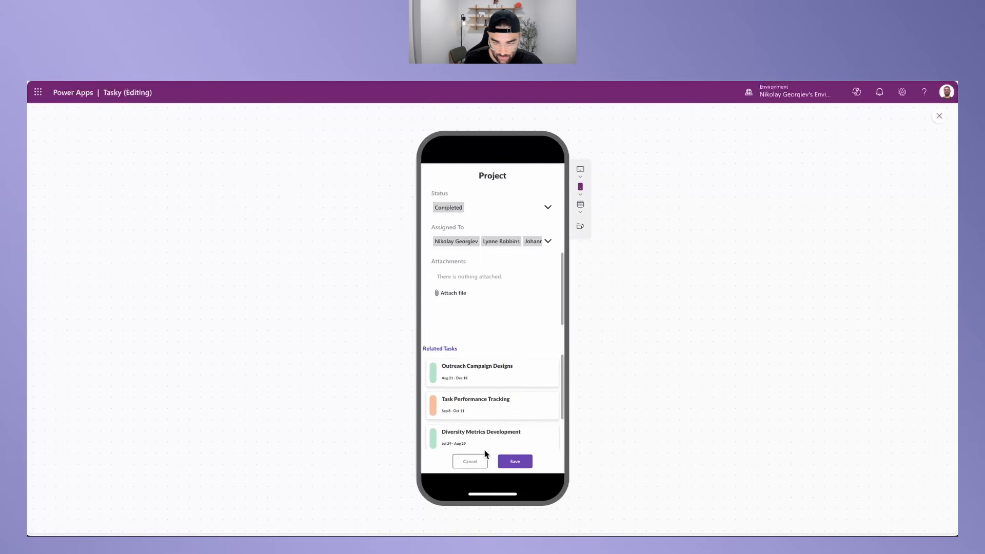
left_click(472, 461)
key("Escape")
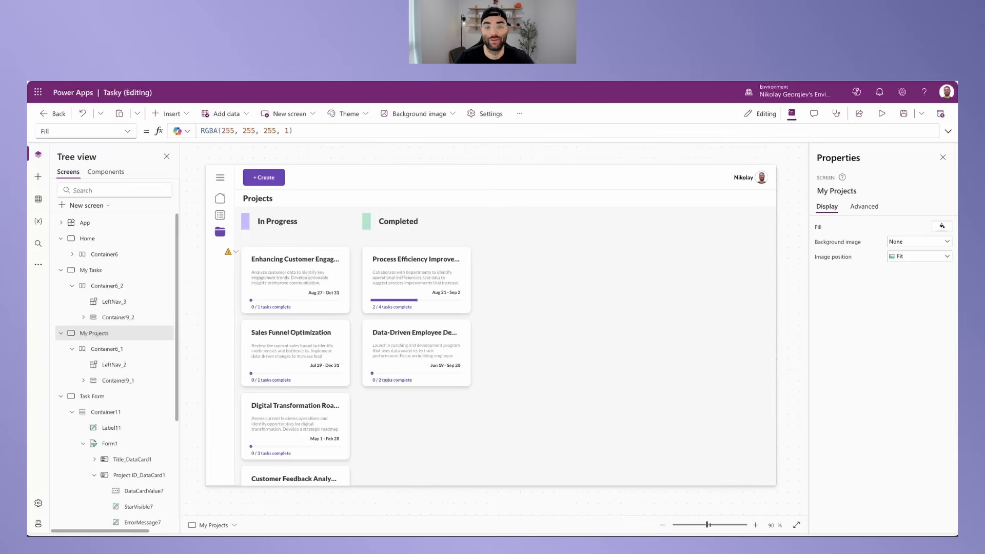
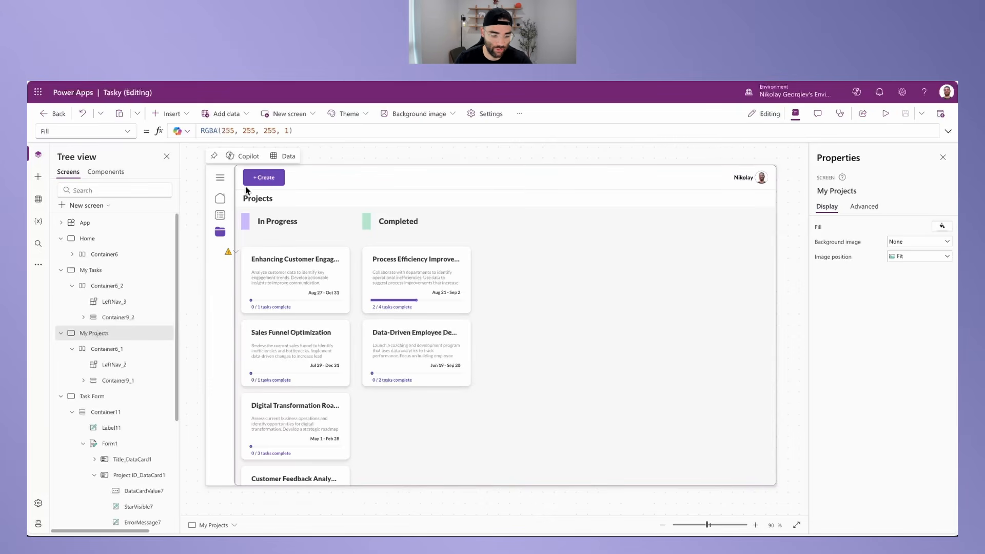
Step: Create a new component and name it PopupAdd
left_click(106, 172)
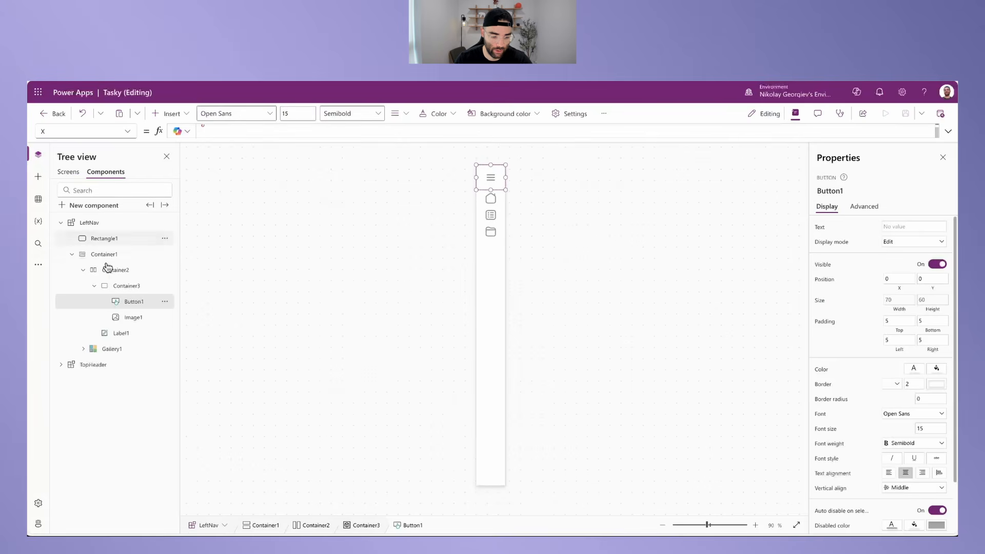
left_click(61, 222)
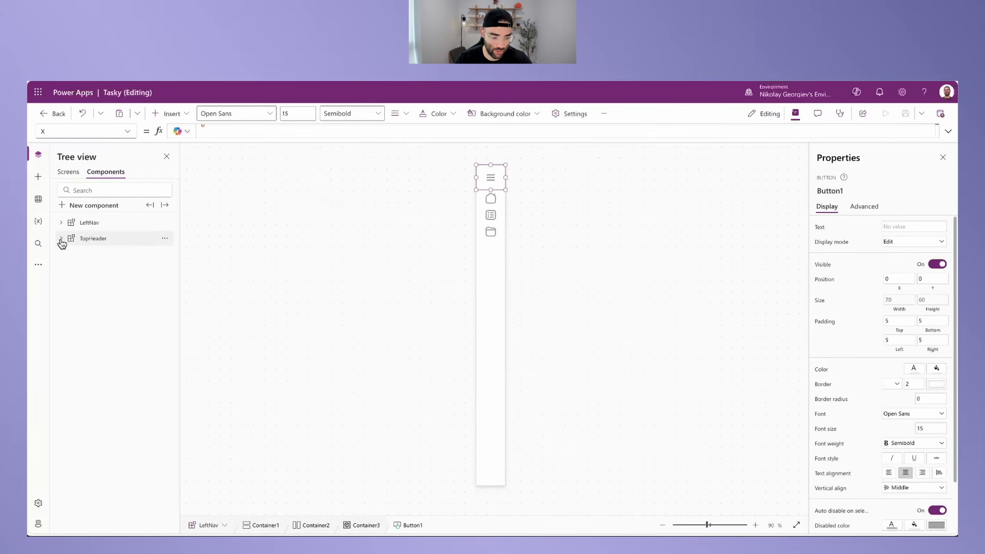
left_click(81, 206)
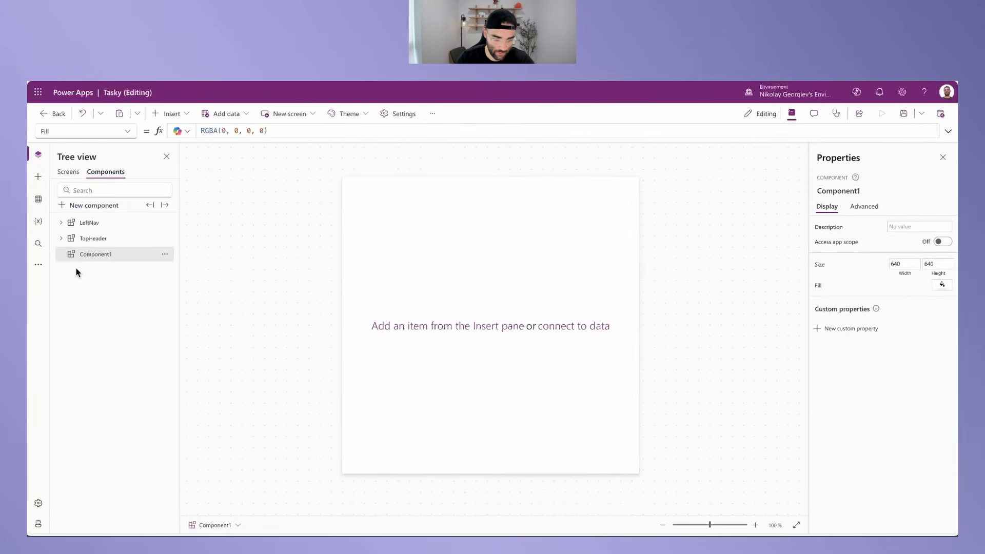
double_click(100, 254)
type("Add")
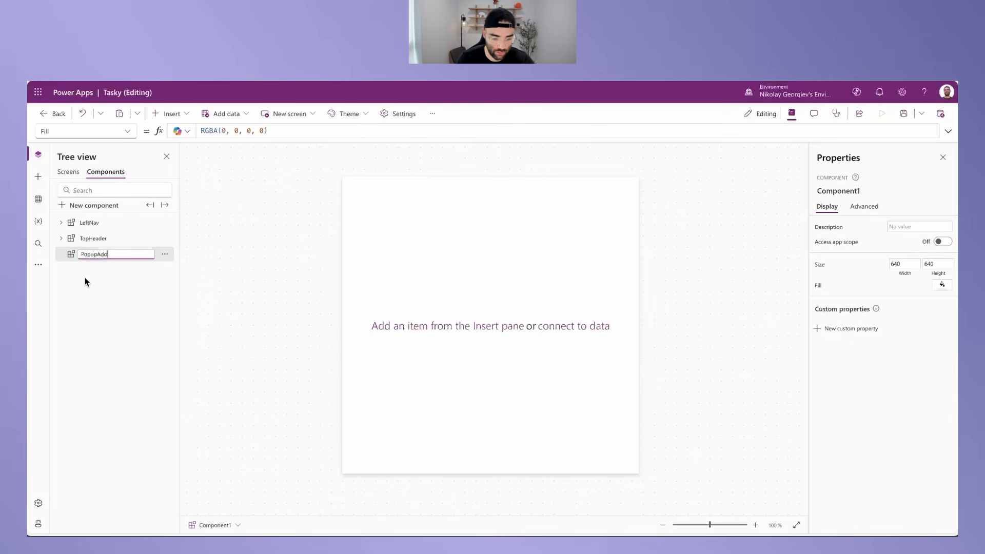
key("Return")
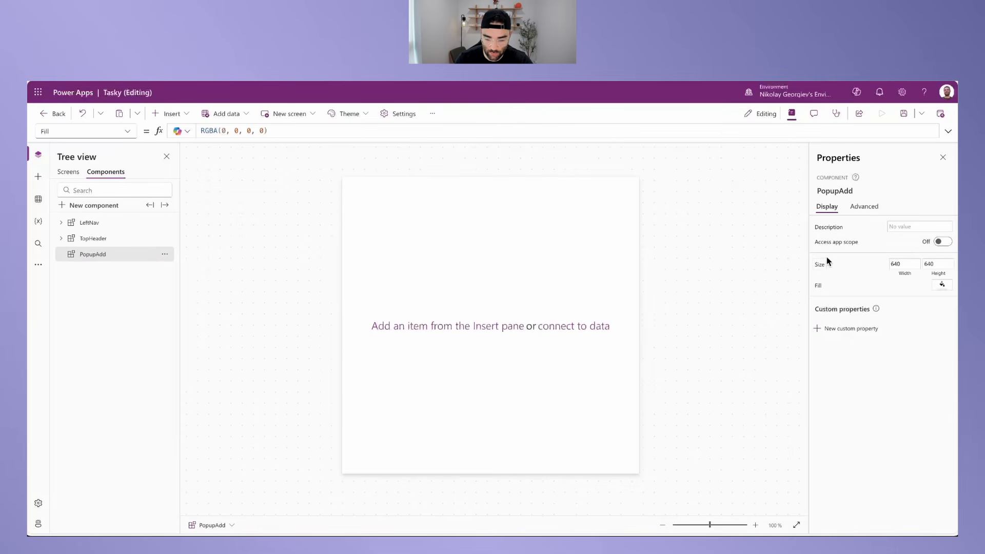
Step: Enable app scope access for the PopupAdd component and set its width to App.Width and height to App.Height
left_click(942, 242)
left_click(897, 274)
key("super+a")
type("f")
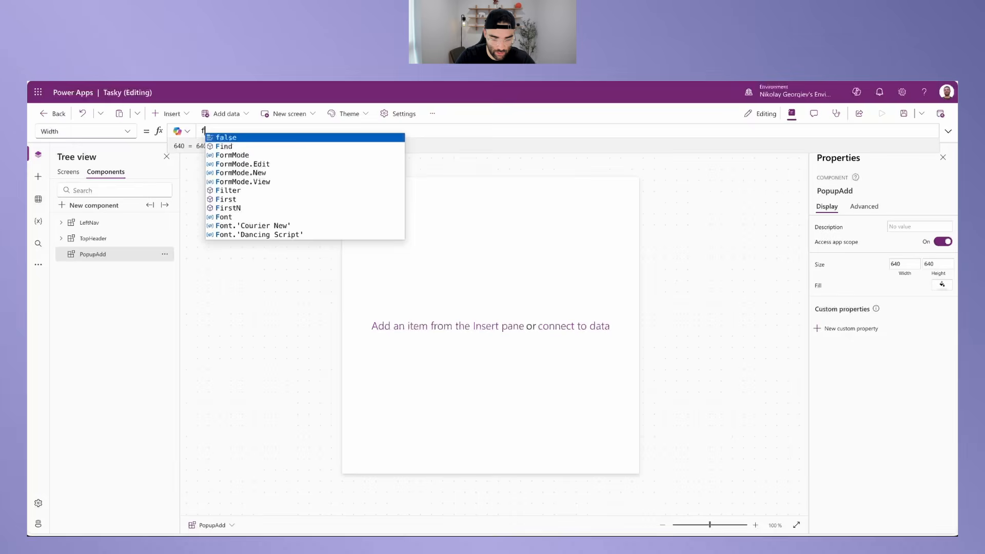
key("BackSpace")
type("parent.")
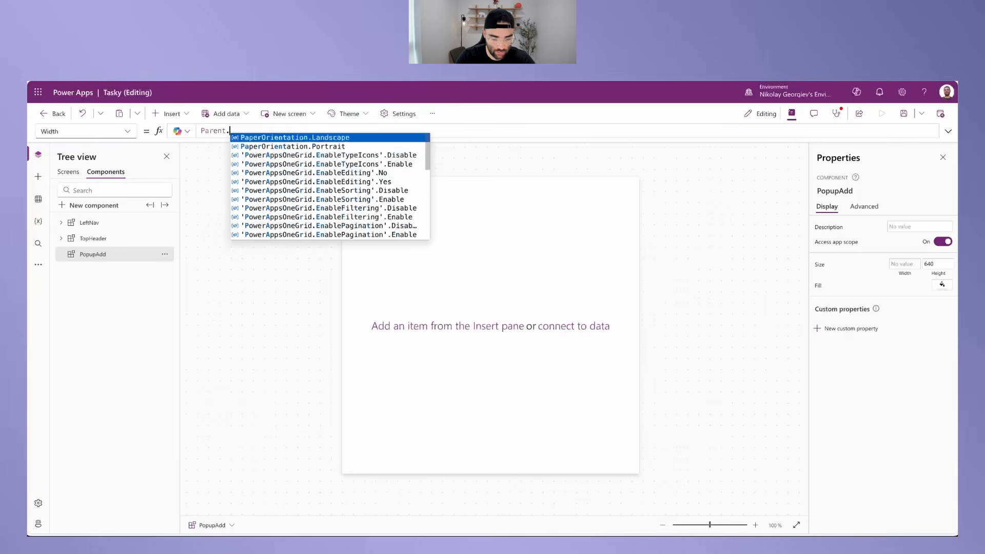
type("App")
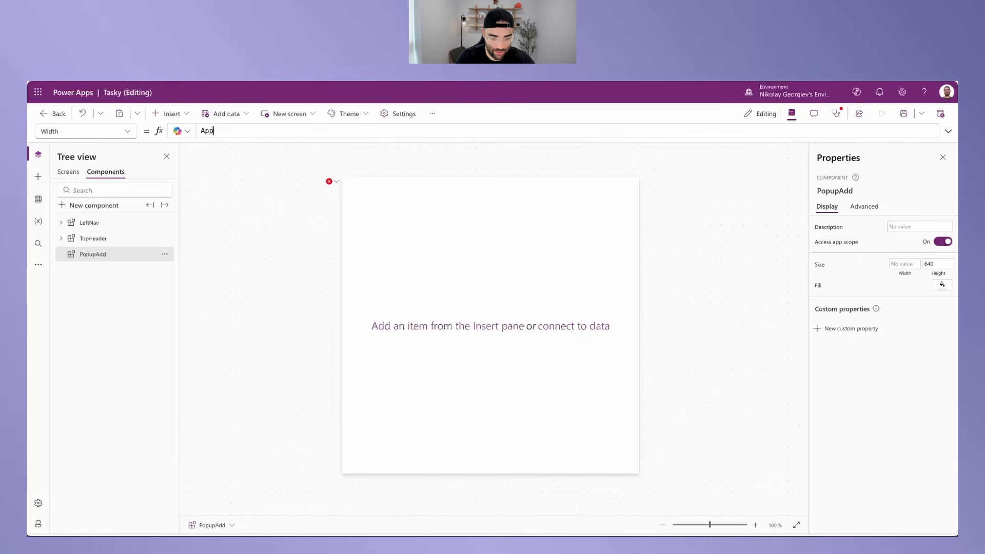
type(".Width")
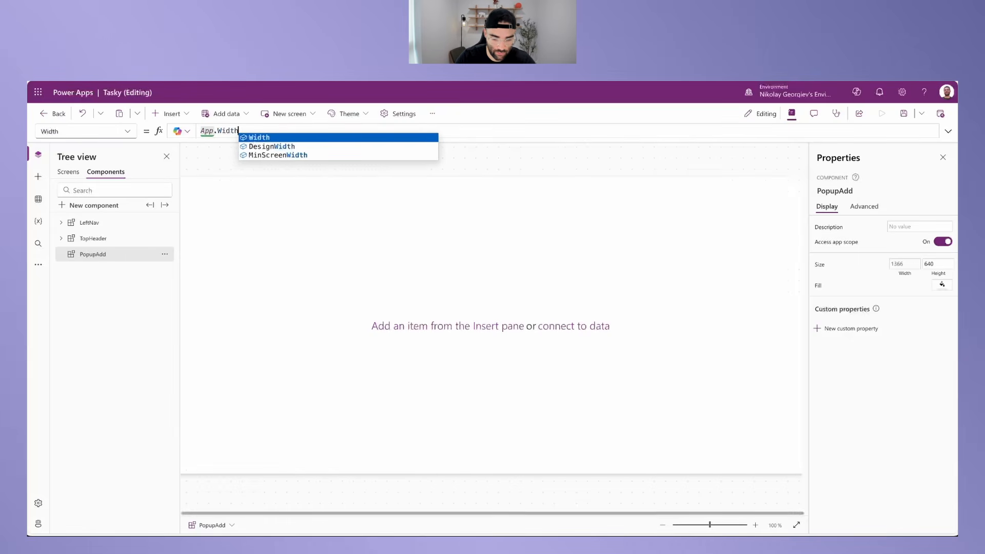
left_click(940, 275)
key("ctrl+a")
type("App.Height")
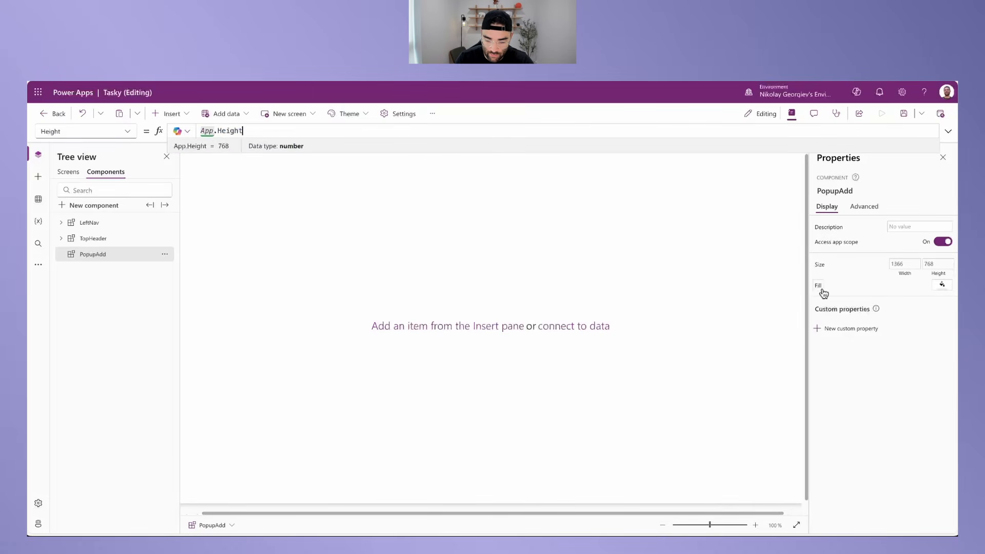
Step: Set the PopupAdd component's fill to RGBA(0, 0, 0, 0.1)
left_click(662, 526)
left_click(662, 525)
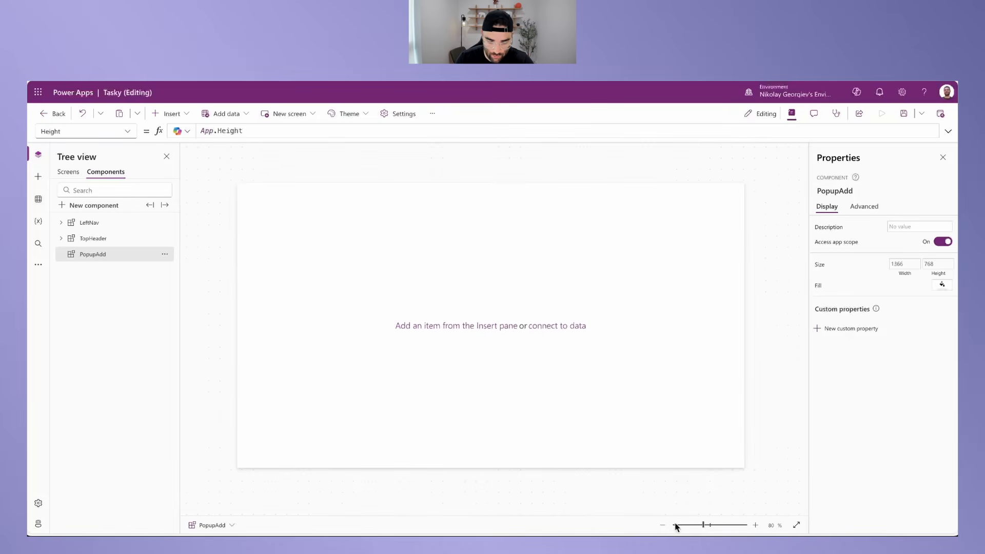
left_click(313, 135)
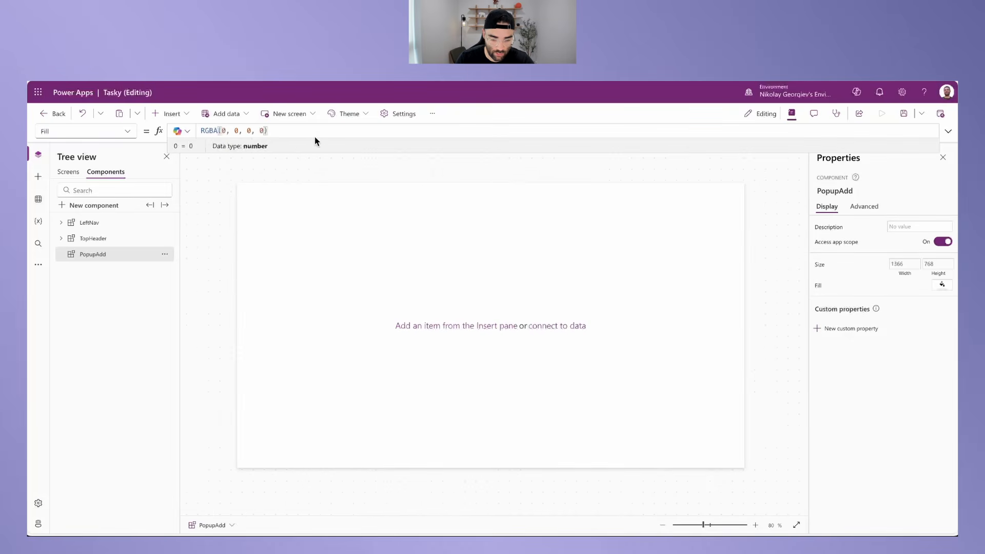
left_click(264, 130)
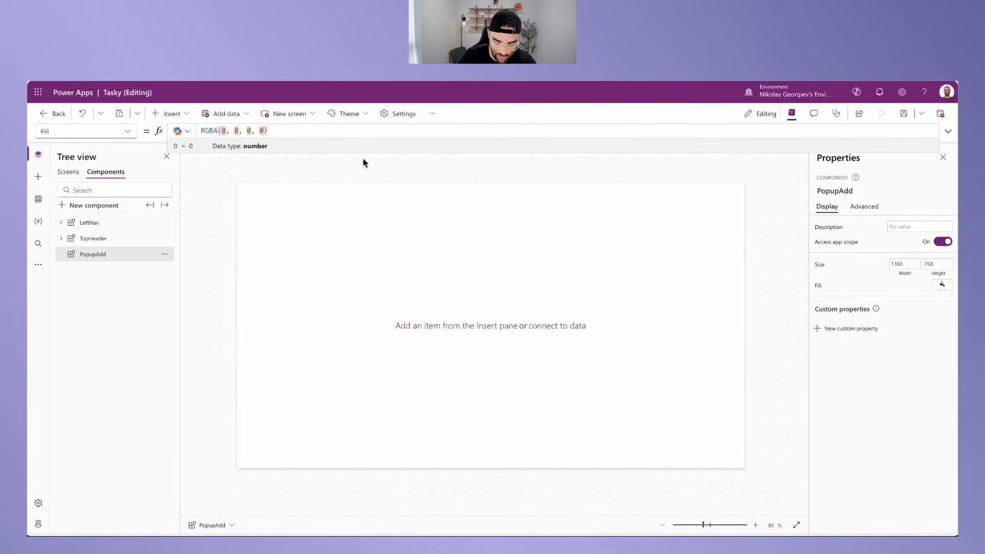
type(".")
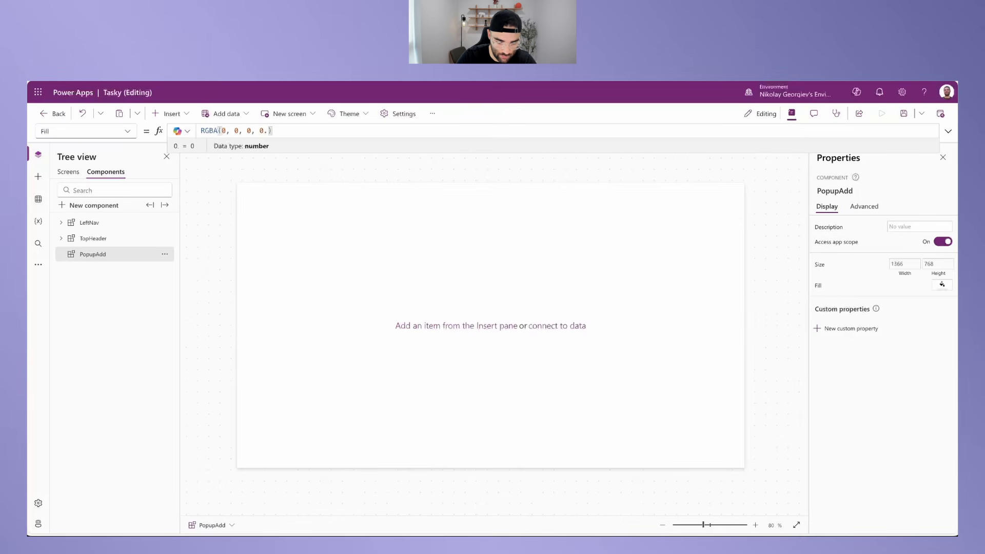
type("11")
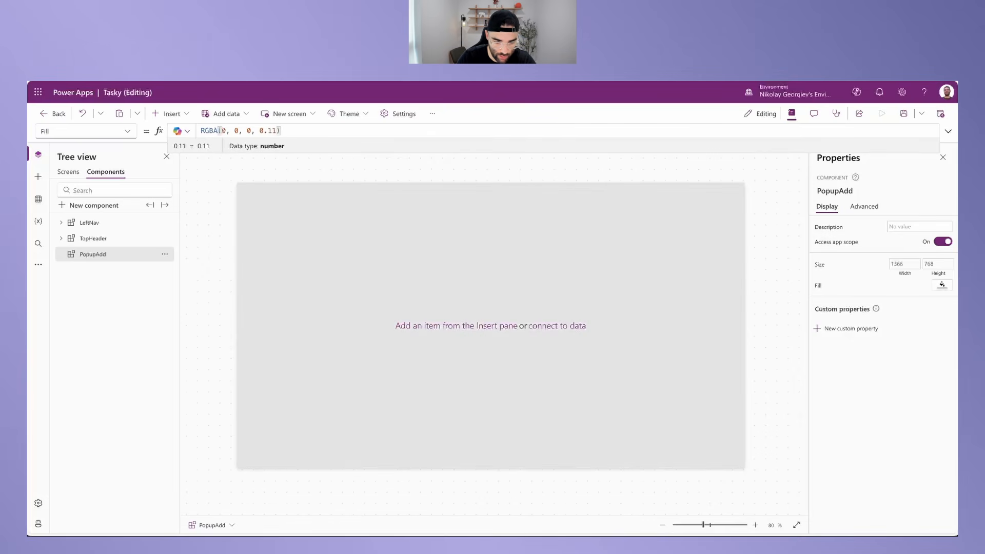
key("BackSpace")
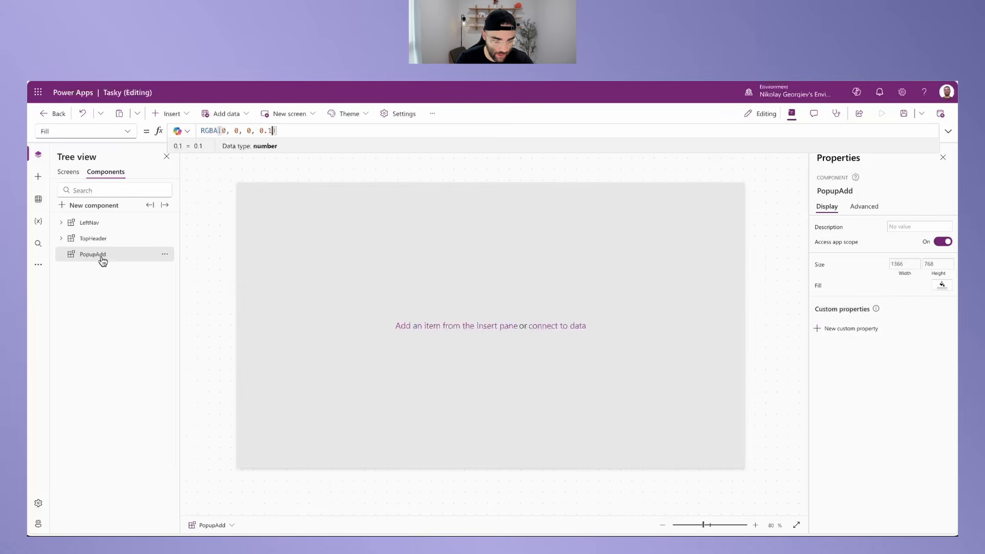
Step: Add a plain container to the PopupAdd component and place it at X 0, Y 0
left_click(171, 114)
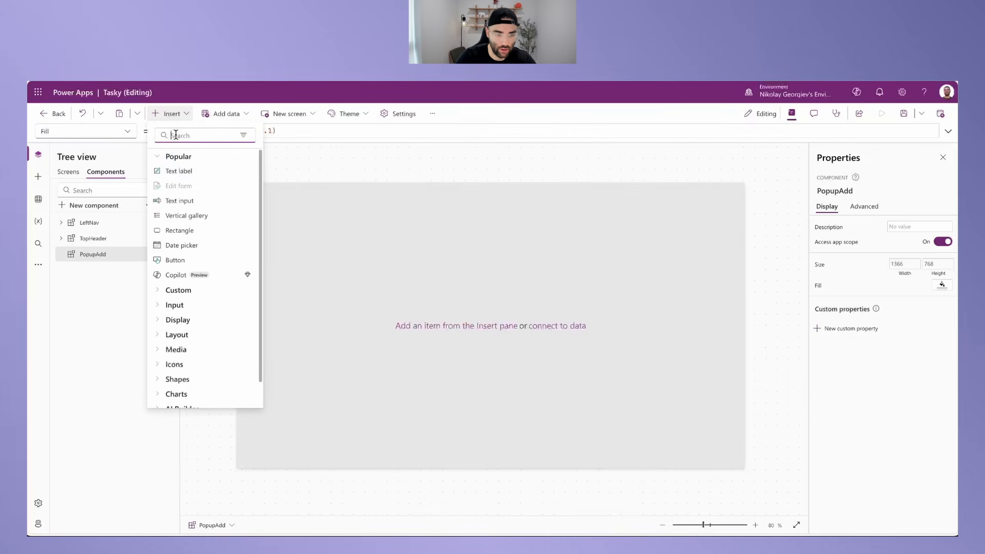
type("contain")
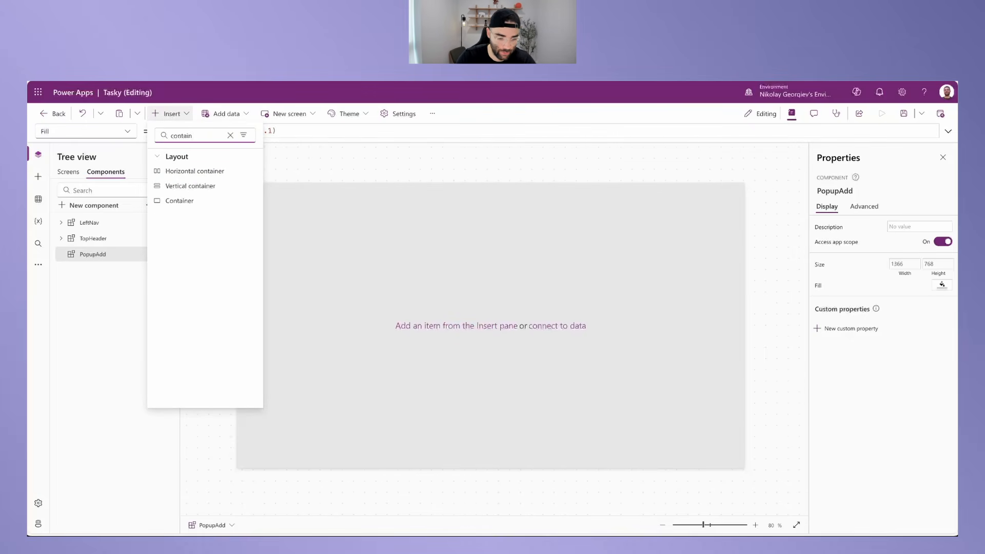
left_click(183, 202)
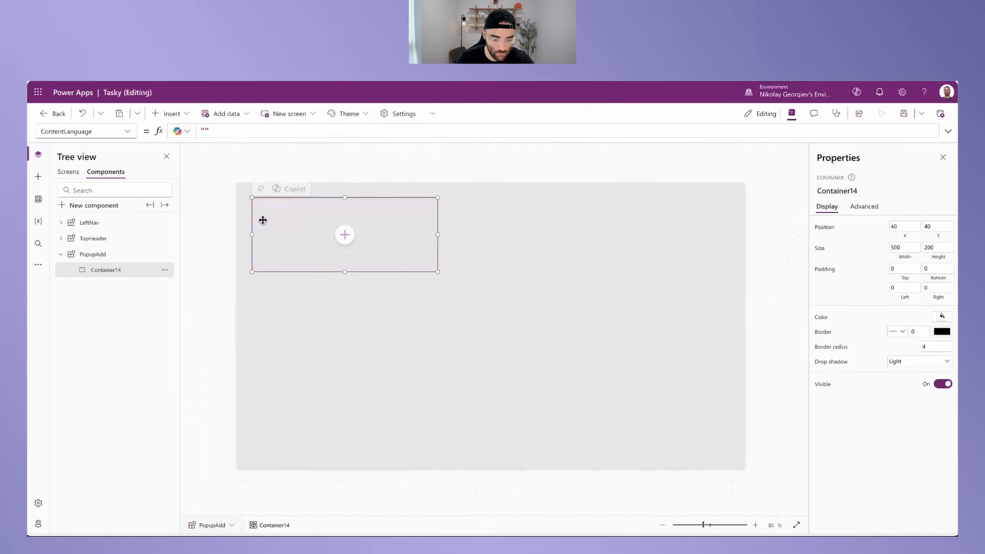
left_click(906, 226)
type("0")
key("Tab")
type("0")
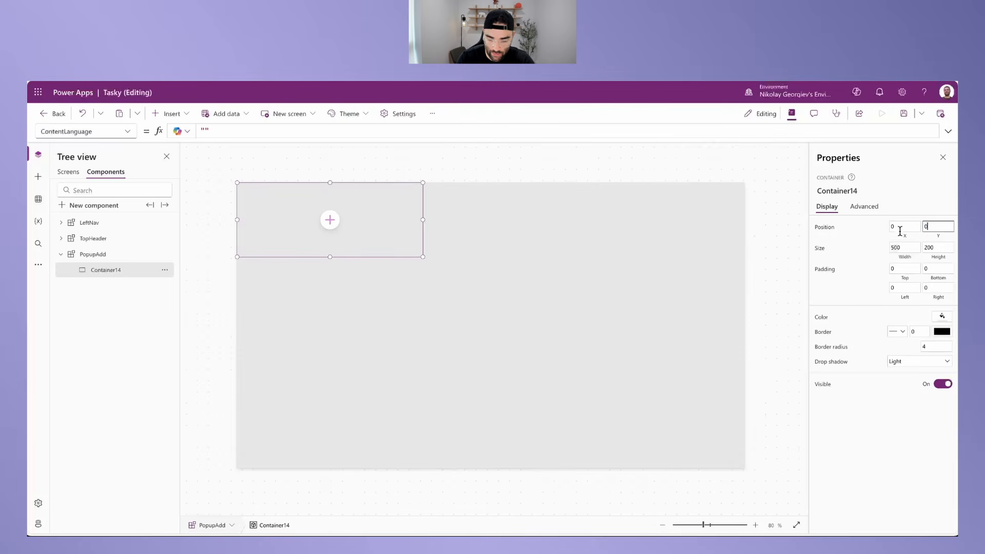
Step: Set the new container's width to Parent.Width and its height to Parent.Height
left_click(909, 262)
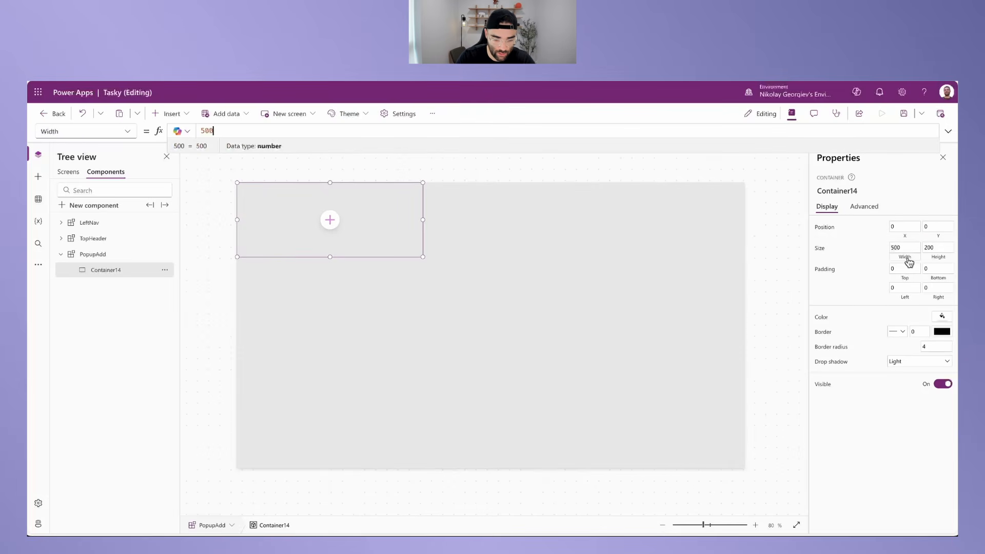
type("parent")
key("ctrl+a")
type("Parent.")
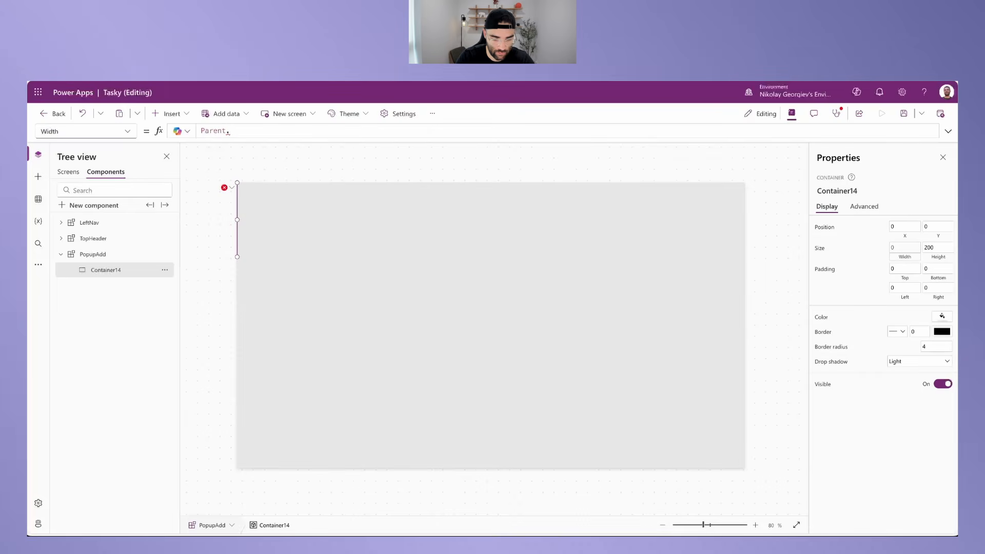
type("Width")
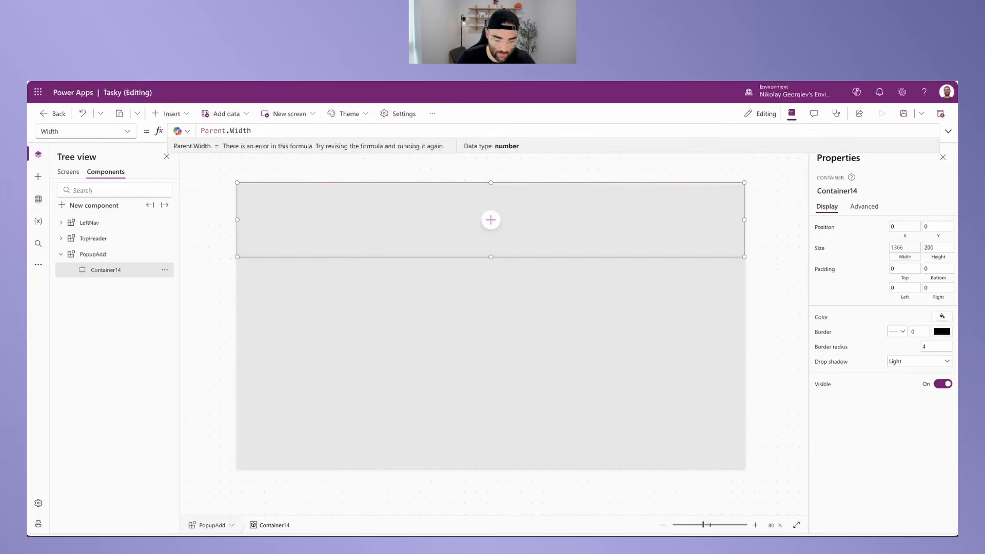
left_click(942, 259)
key("ctrl+a")
type("Parent.Height")
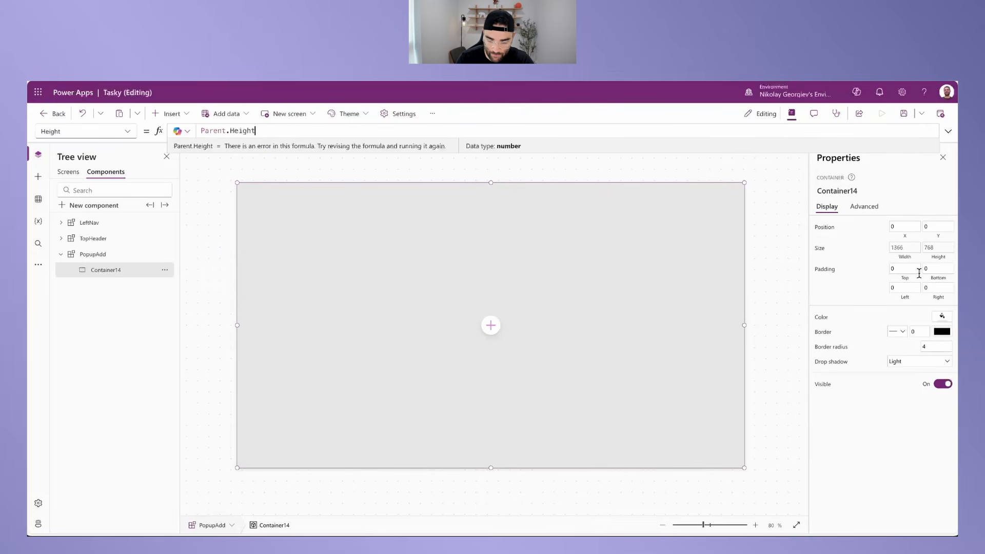
Step: Set the full-size container's border radius to 0 and its drop shadow to None
left_click(925, 346)
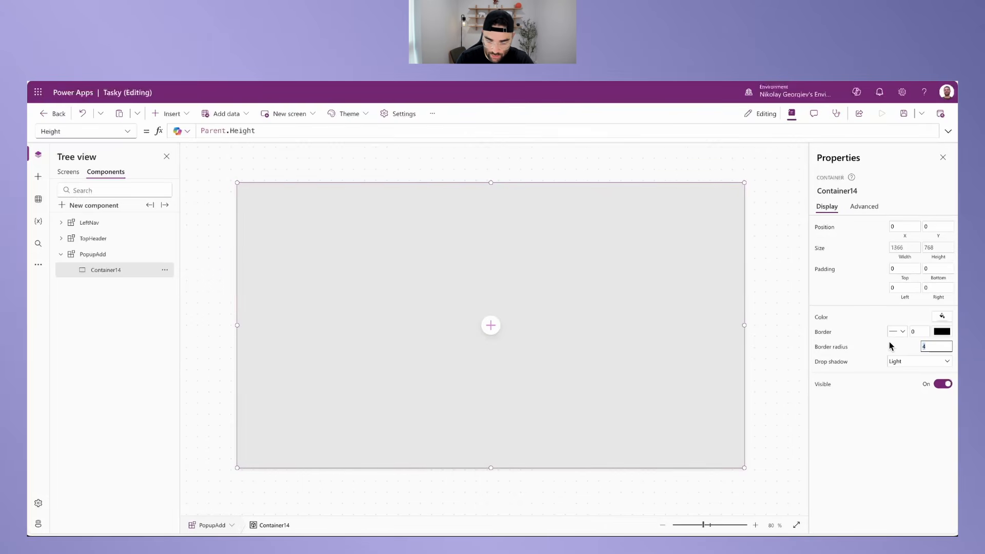
left_click(901, 361)
left_click(903, 374)
Step: Add a vertical container inside the full-size container and move it near the center, at about X 428, Y 284
left_click(170, 114)
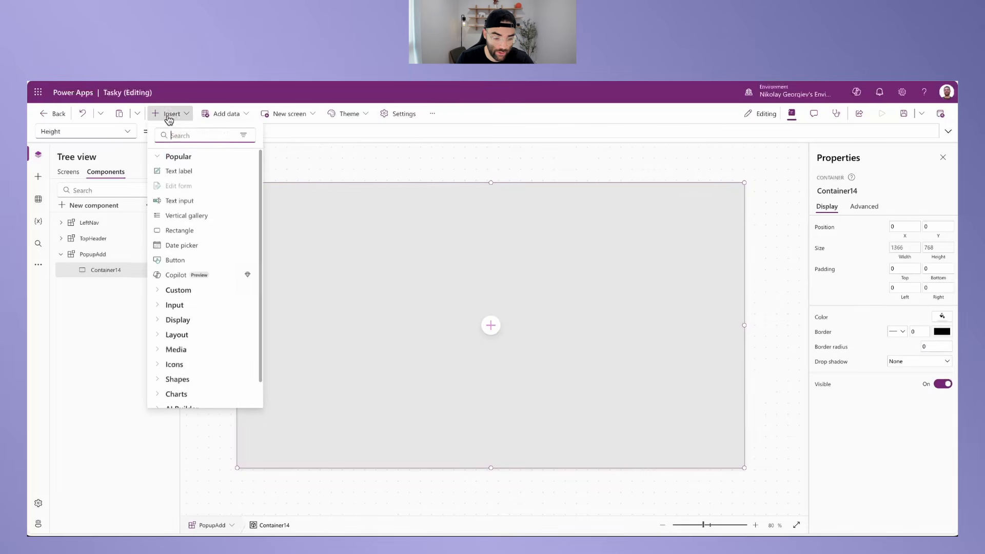
type("contain")
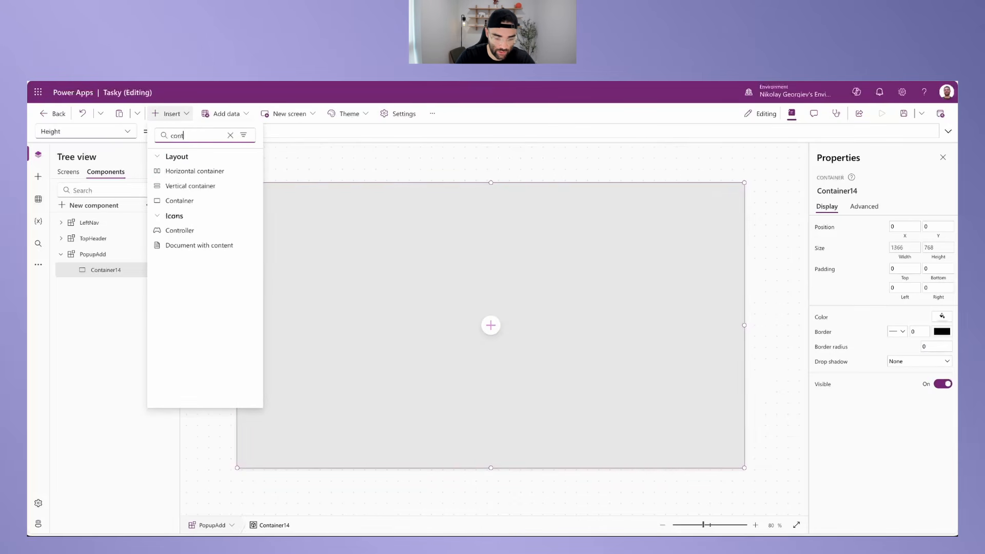
left_click(180, 186)
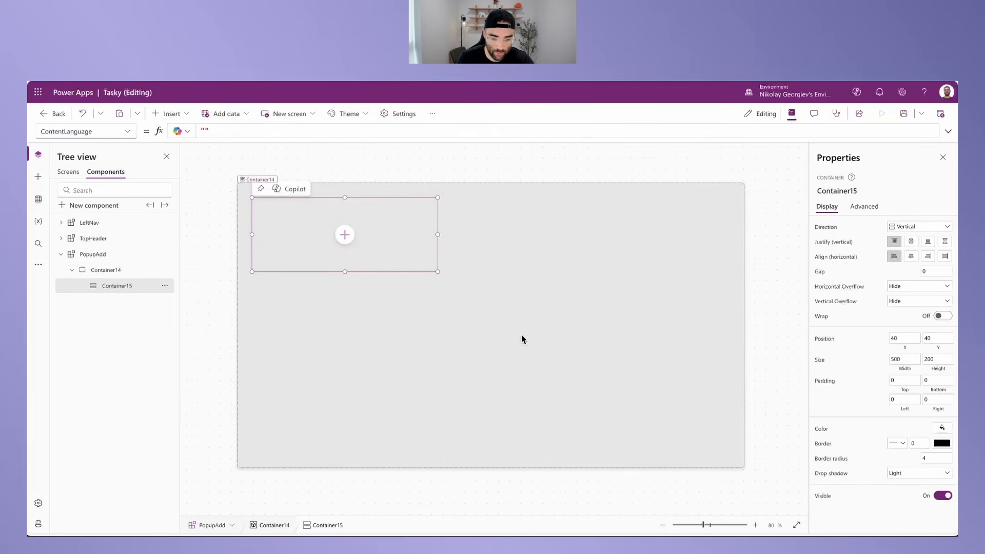
left_click_drag(425, 272, 569, 364)
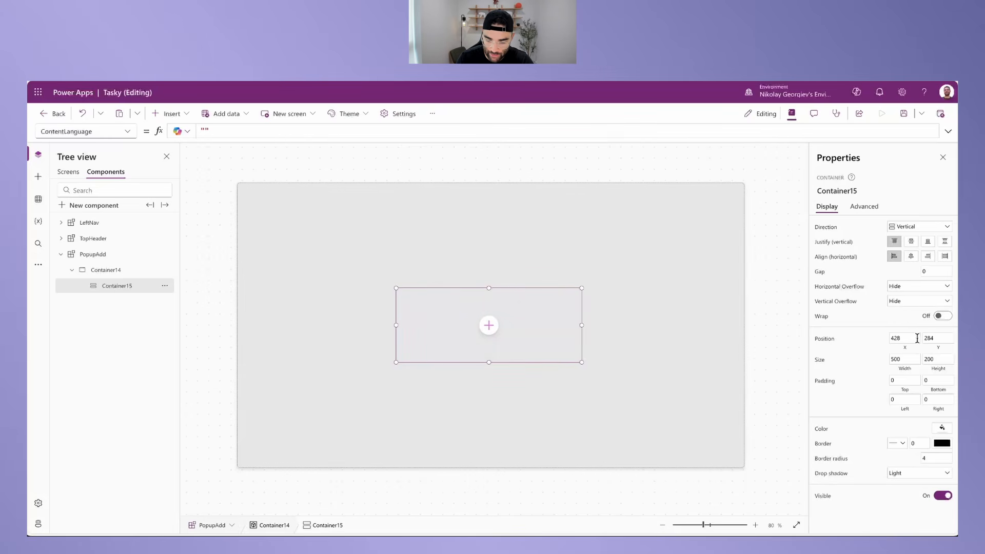
Step: Style the vertical container with a white fill, a border radius of 10, and a Bold drop shadow
left_click(943, 428)
left_click(787, 378)
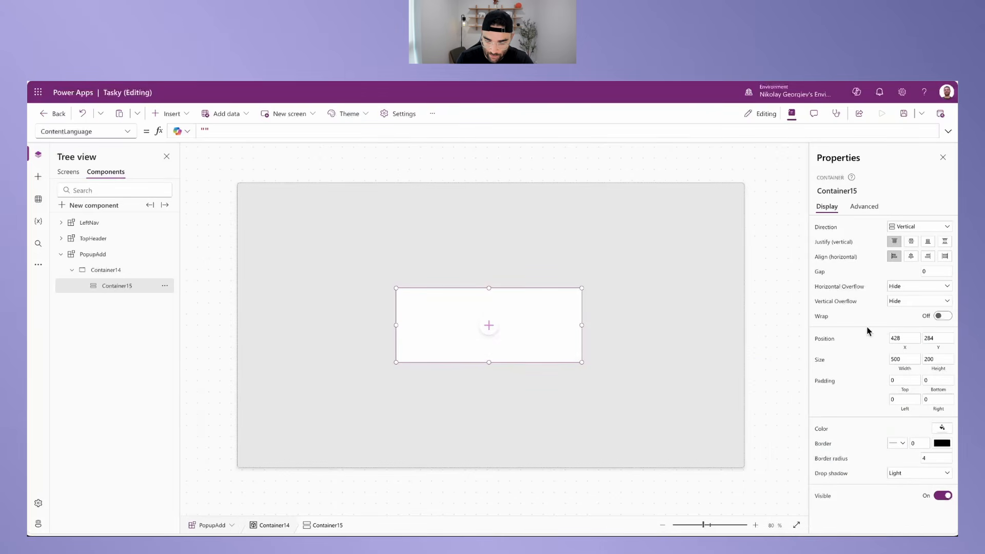
left_click(937, 458)
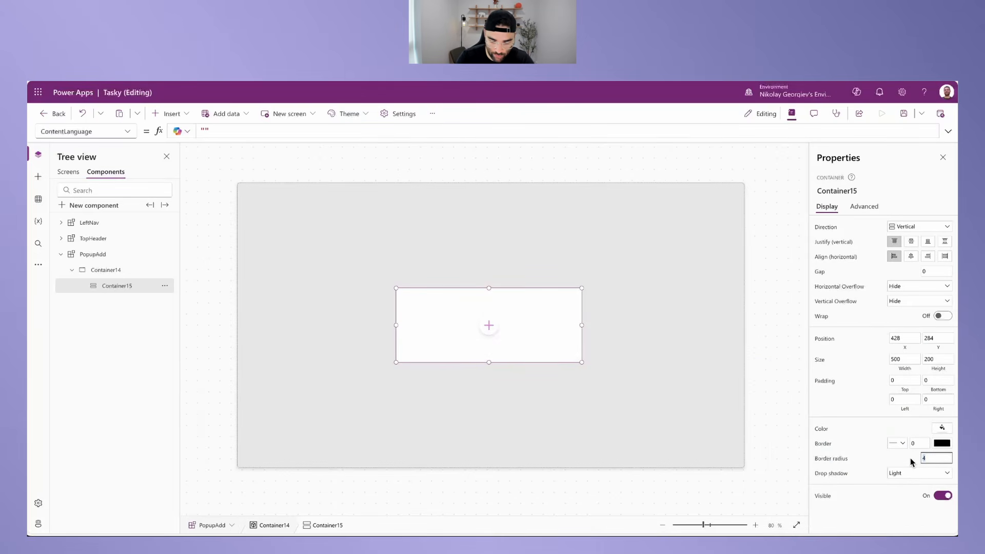
type("10")
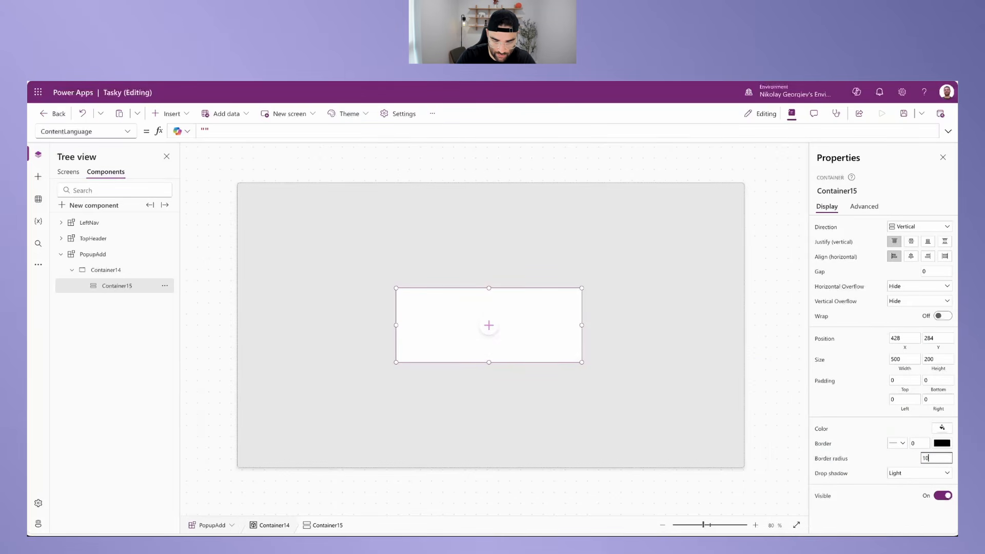
left_click(904, 473)
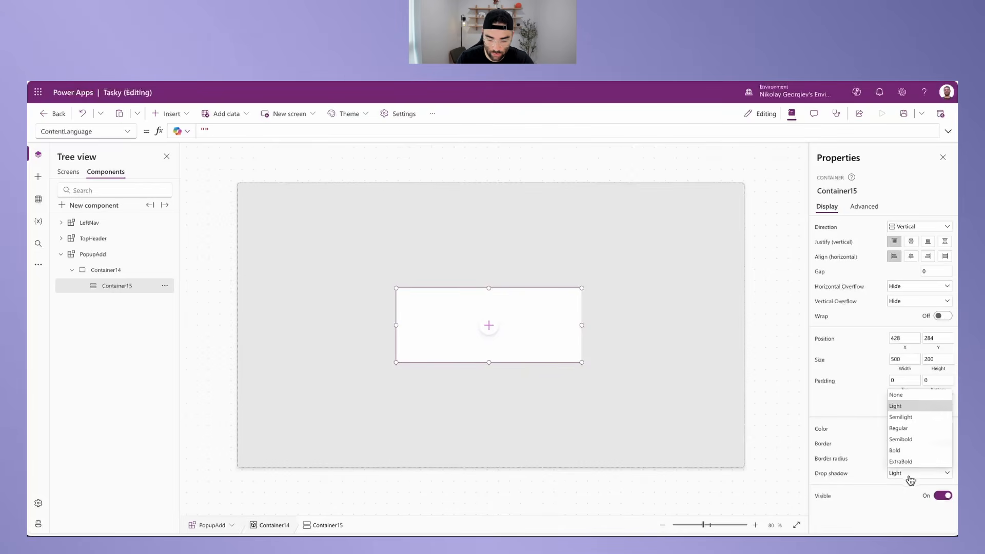
left_click(905, 451)
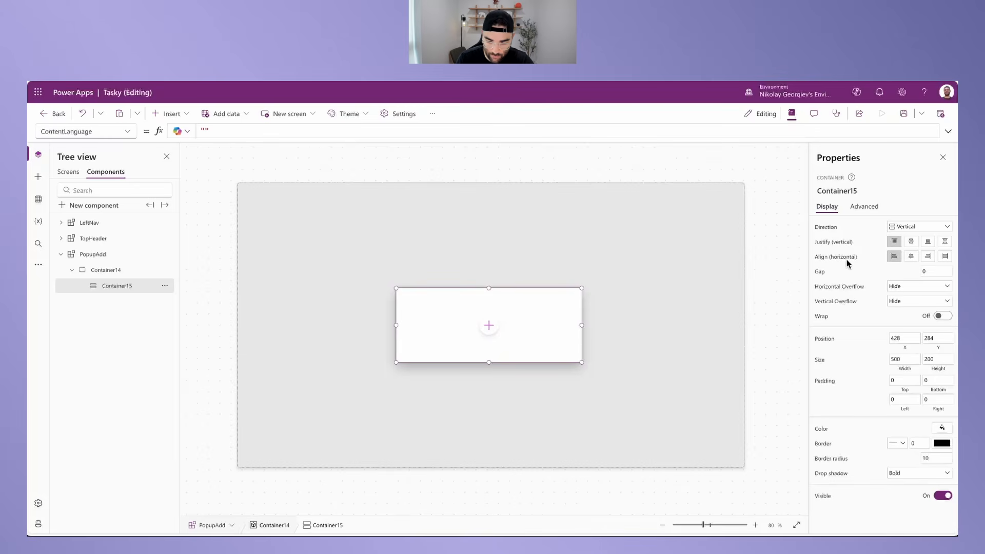
Step: Align the white dialog container's contents to the horizontal center and set its gap to 20
left_click(912, 261)
left_click(929, 271)
type("20")
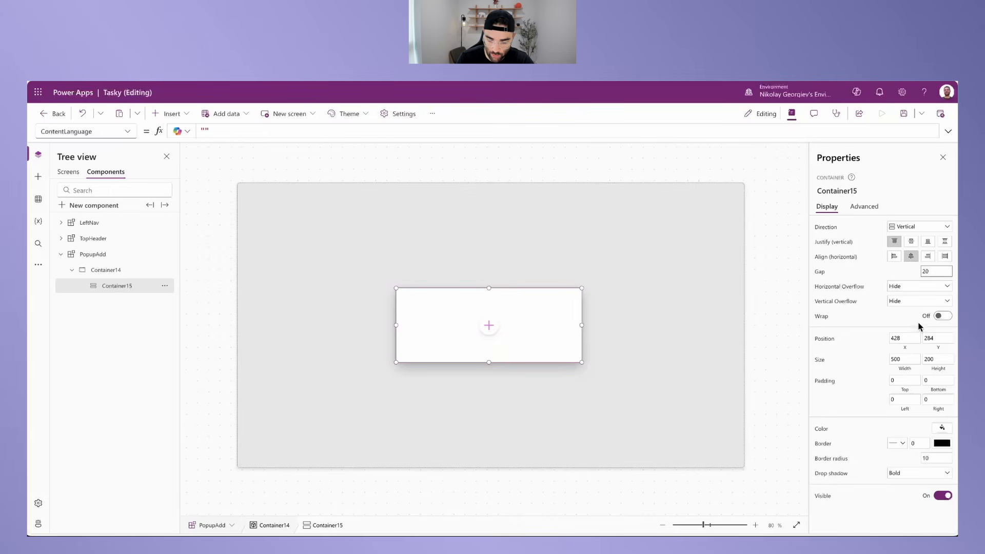
Step: Center the dialog container horizontally by setting its X position to (Parent.Width - Self.Width) / 2
left_click(902, 343)
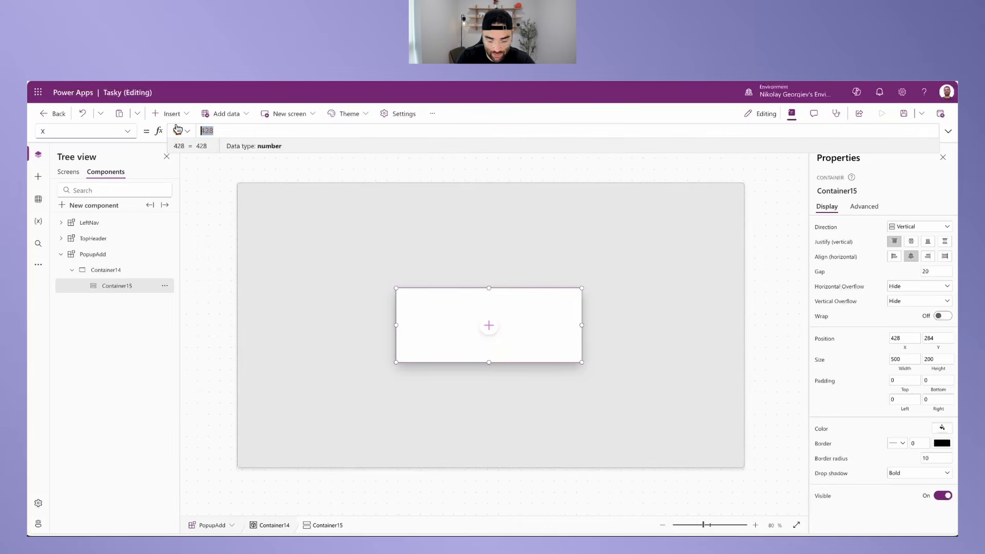
type("(Parent.")
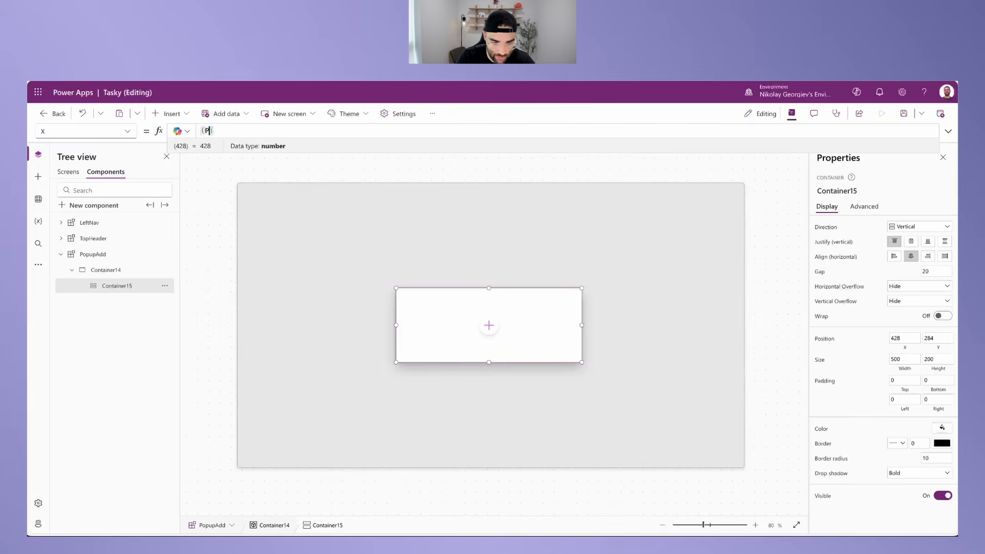
type("Width")
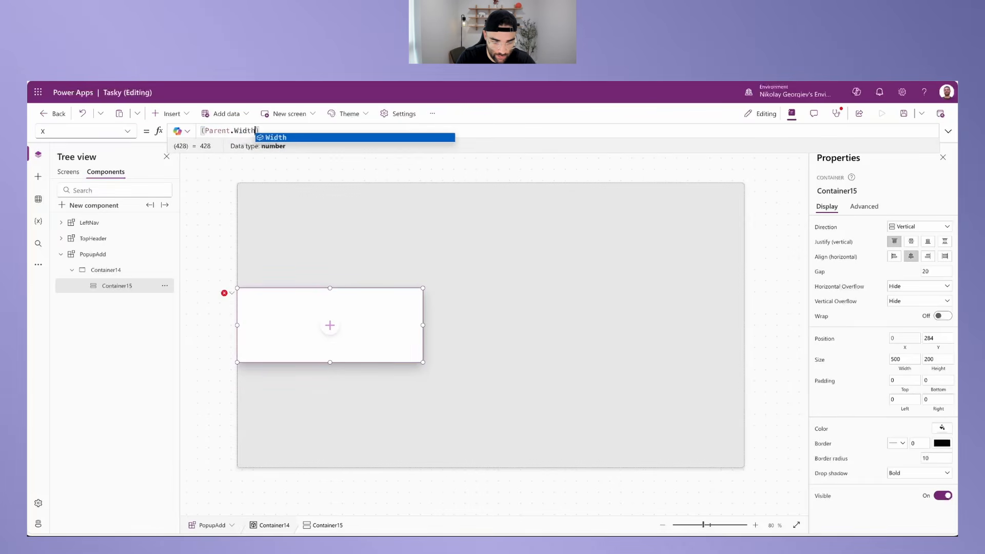
type(" - Self.Wid")
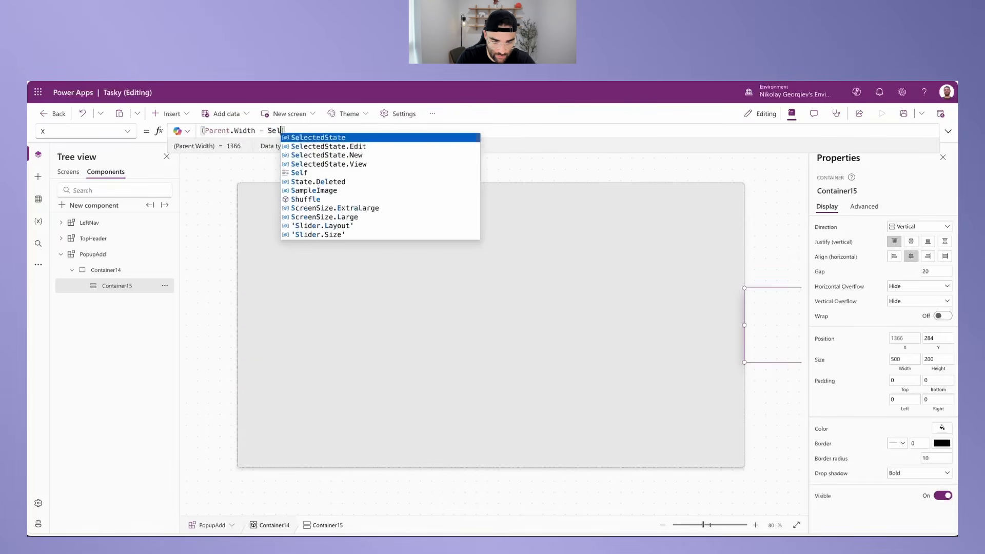
type("th)")
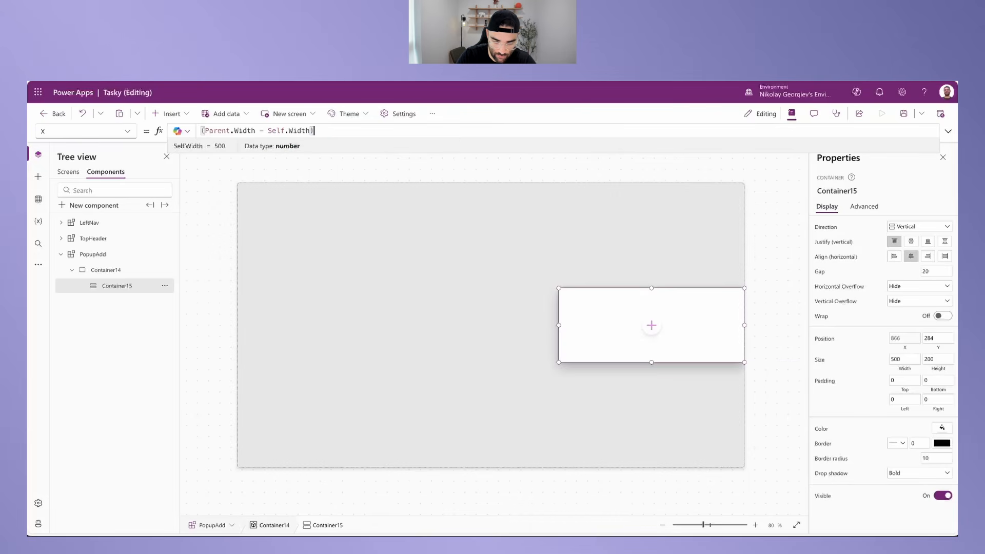
type(" / 2")
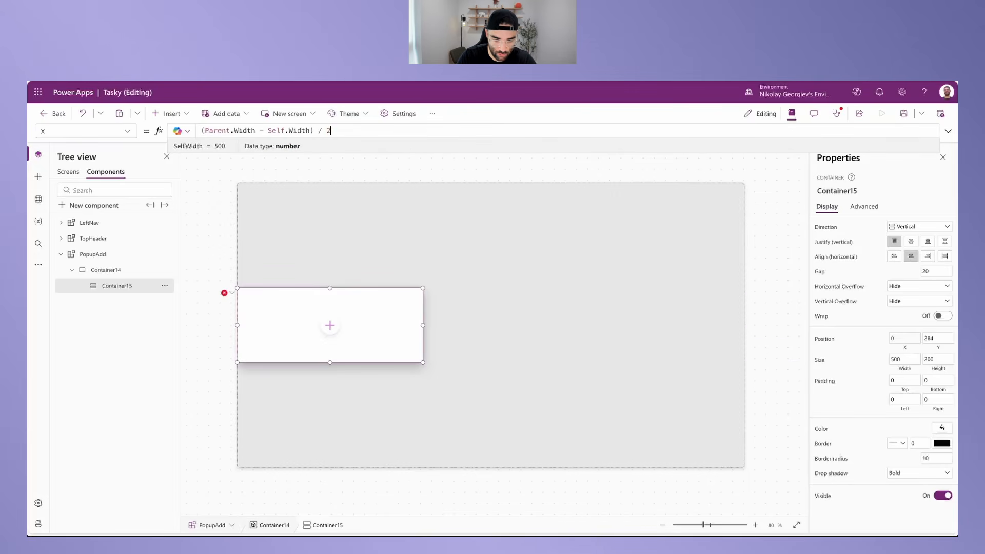
Step: Reuse the X formula for the dialog container's Y position, adapted to (Parent.Height - Self.Height) / 2
left_click_drag(350, 130, 121, 113)
key("ctrl+c")
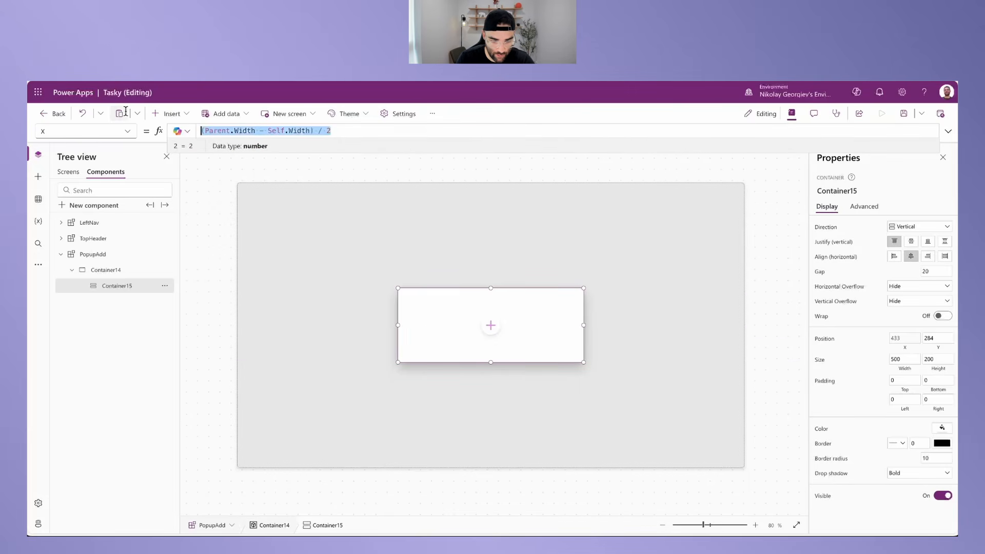
left_click(938, 338)
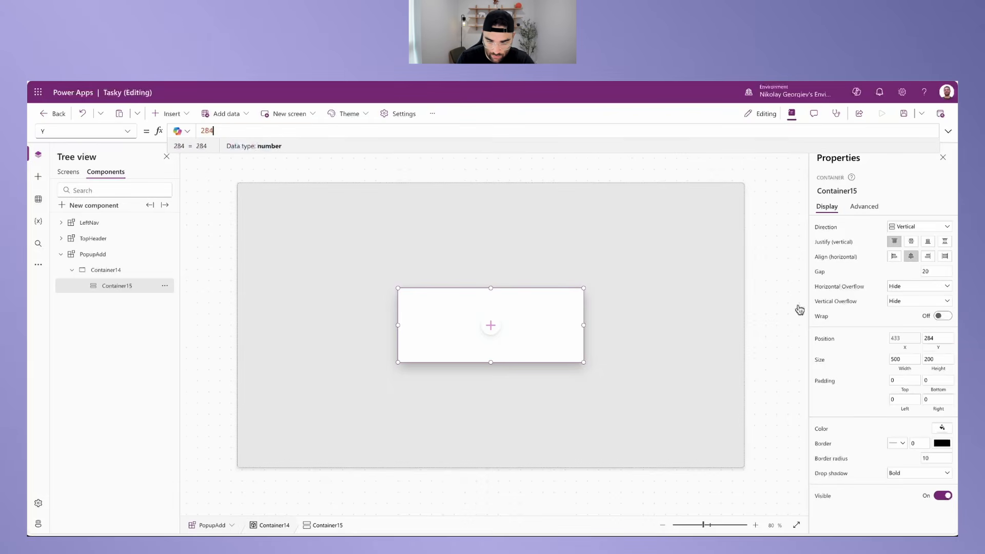
key("ctrl+a")
key("ctrl+v")
double_click(245, 132)
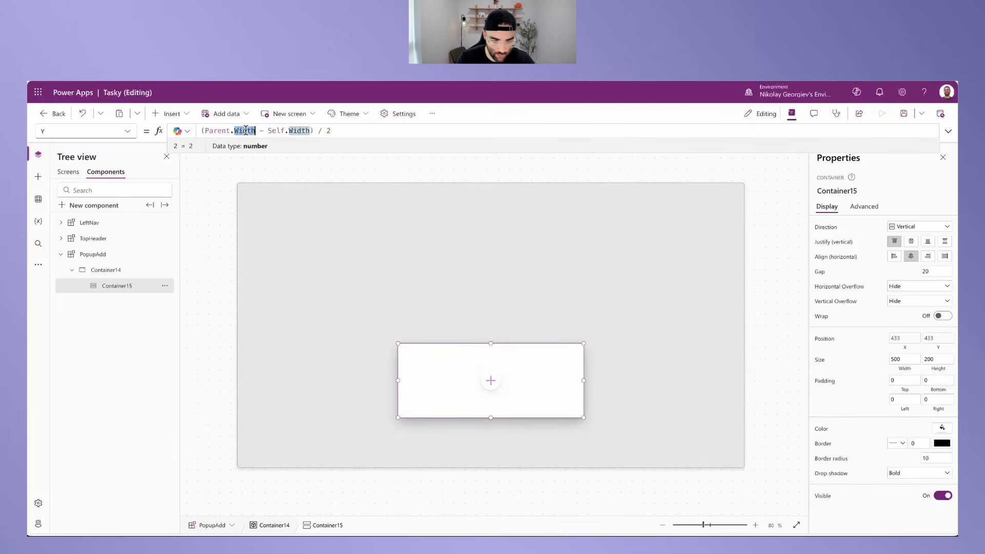
type("l")
key("BackSpace")
type("Height")
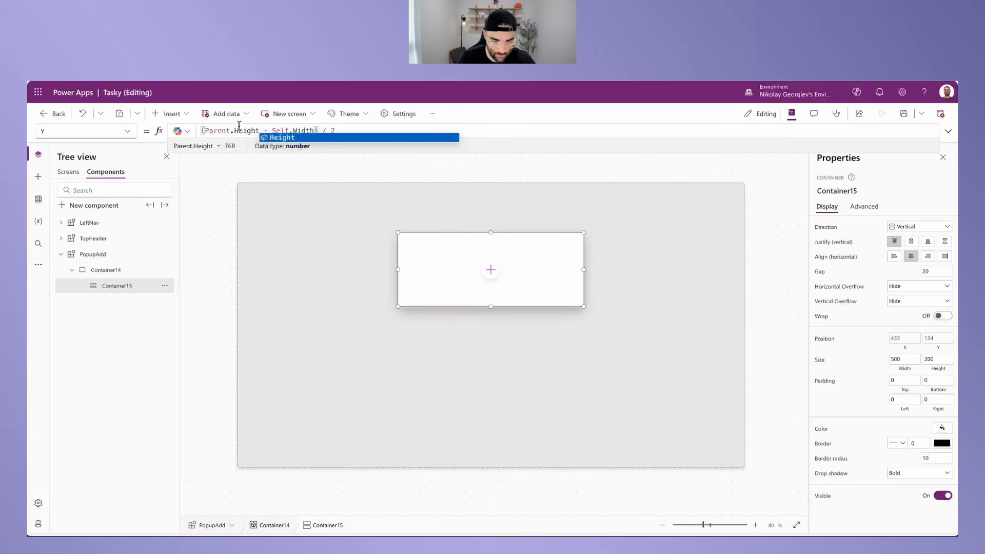
double_click(298, 130)
type("Height")
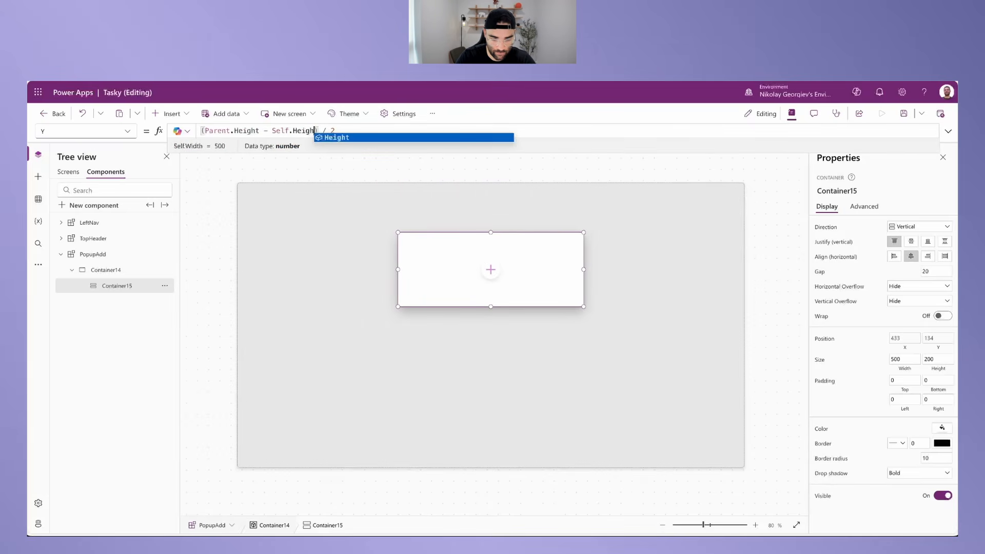
left_click(428, 172)
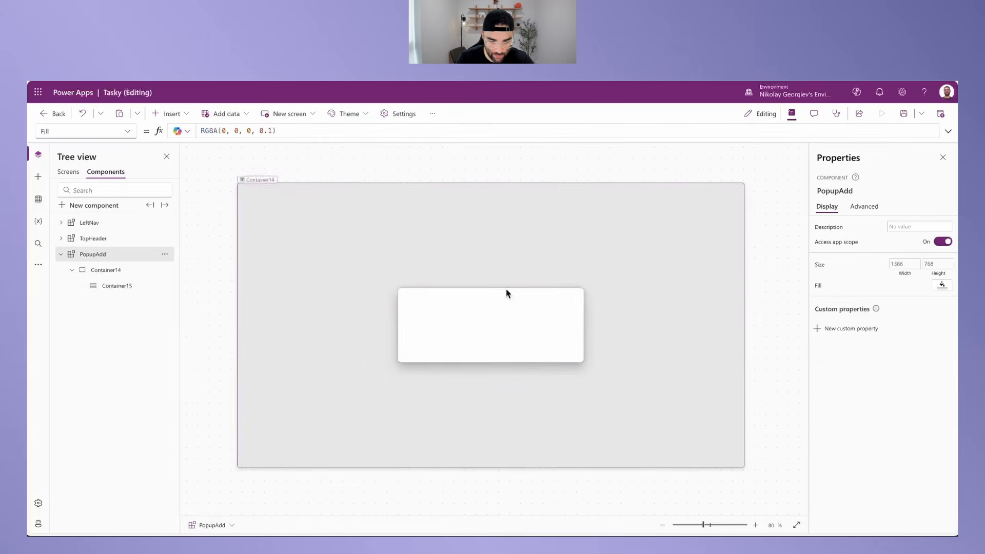
Step: Set the dialog container's width to Min(App.Width * 80%, 800)
left_click(534, 328)
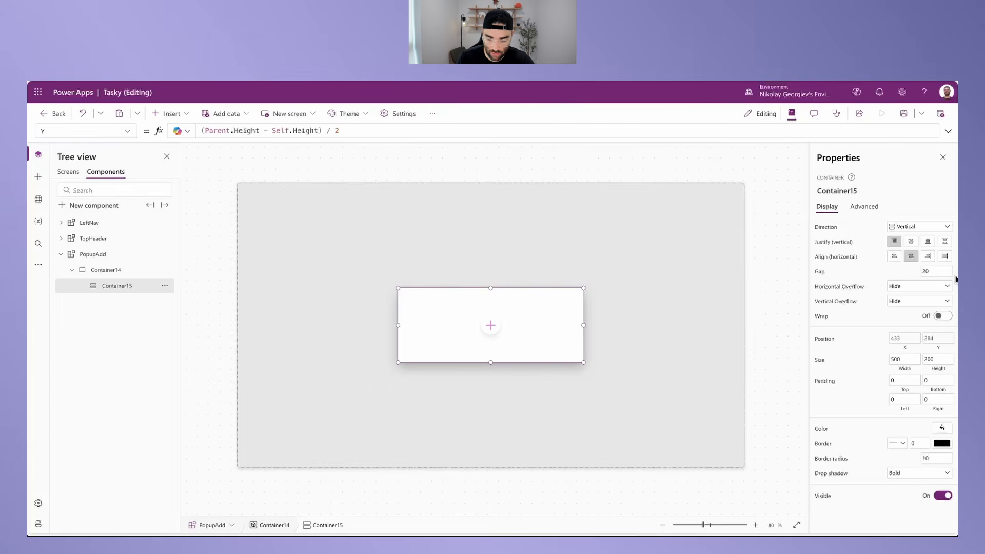
left_click(906, 361)
type("Min(App.Width * 80%, 800)")
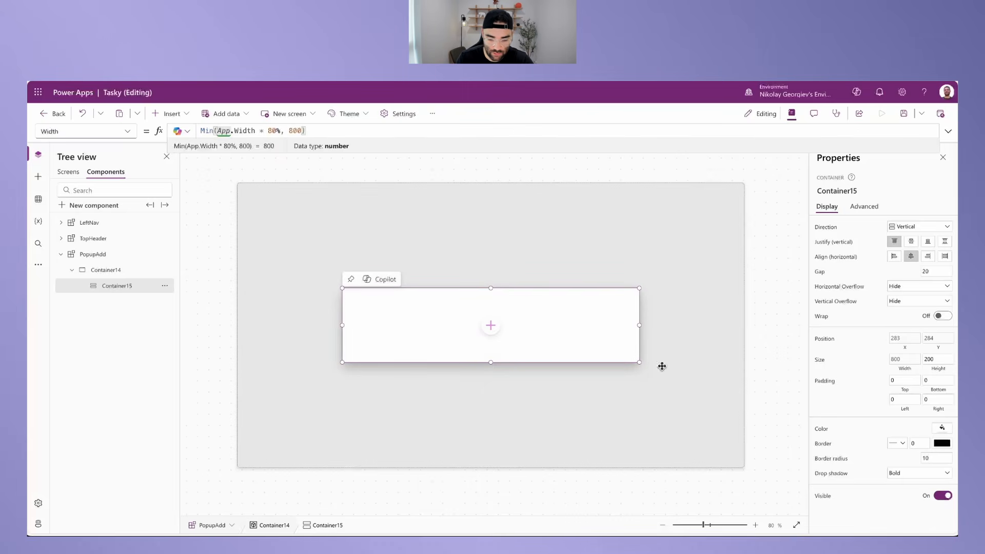
Step: Set the dialog container's height to Min(App.Height * 70%, 400)
left_click(938, 359)
key("ctrl+a")
type("Min(App.Width * 80%, 800)")
double_click(249, 130)
type("Height")
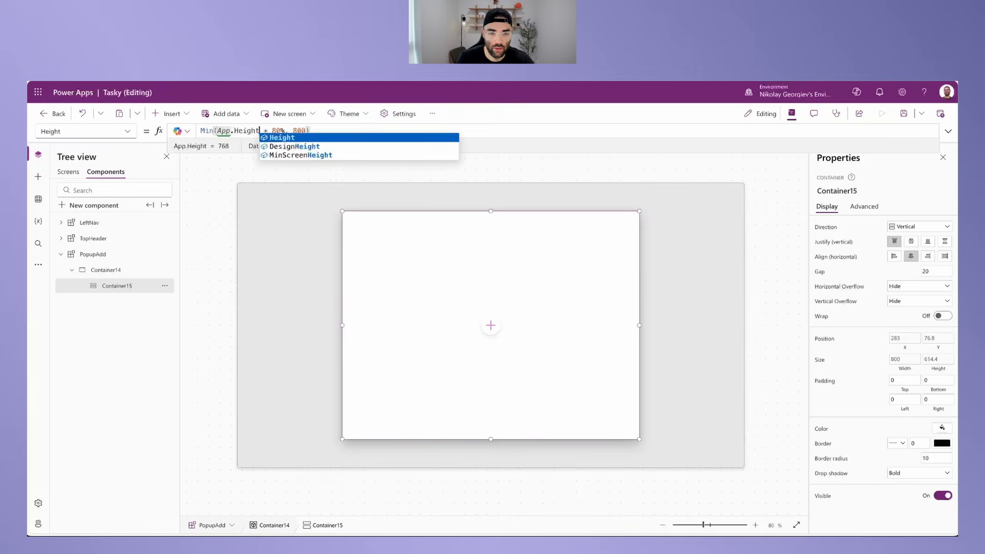
double_click(300, 131)
type("400")
left_click(277, 131)
key("BackSpace")
type("7")
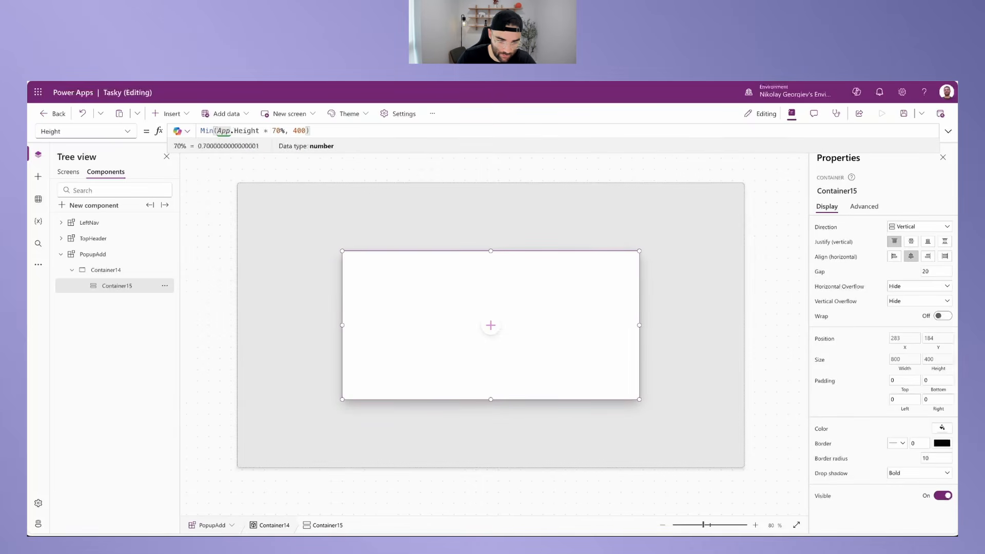
left_click(322, 128)
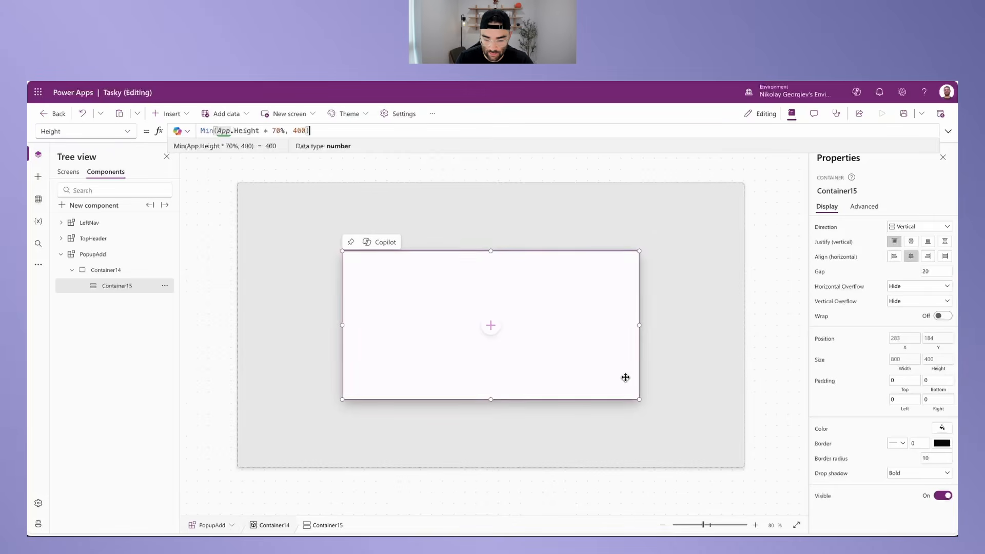
Step: Set the dialog container's top, bottom, left and right padding to 20
left_click(909, 381)
type("20")
key("Tab")
type("20")
key("Tab")
type("20")
key("Tab")
left_click(855, 421)
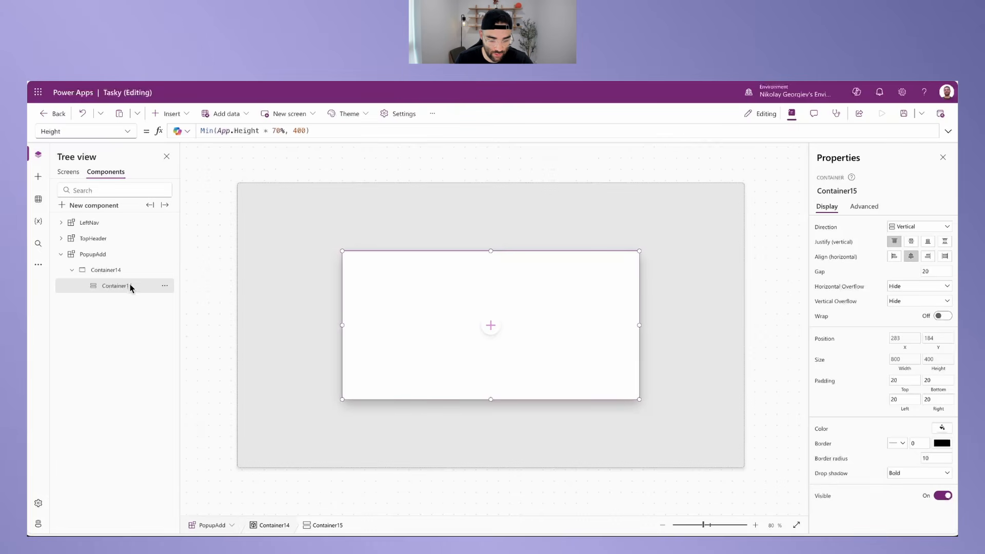
Step: Insert a horizontal container inside the white dialog container and justify its contents to the end
type("contain")
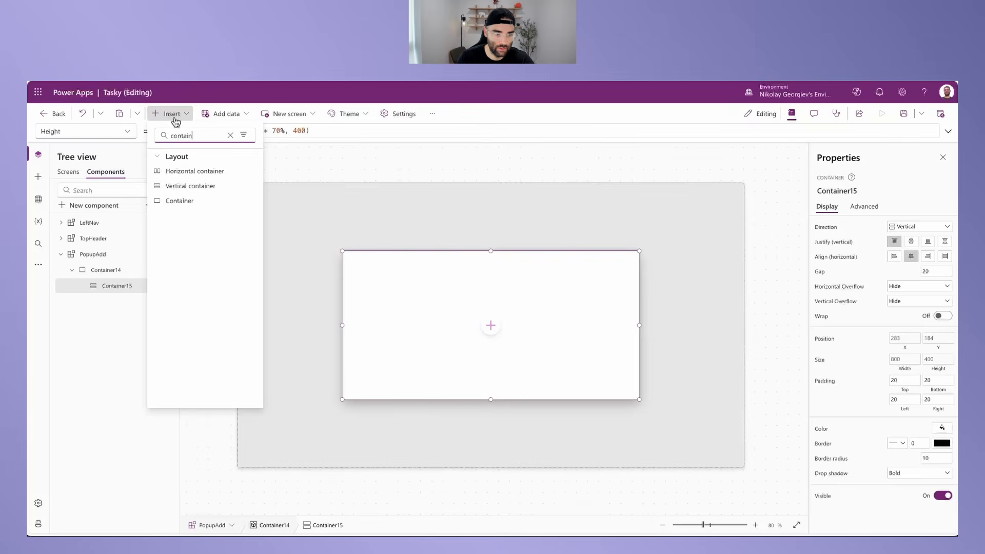
left_click(185, 176)
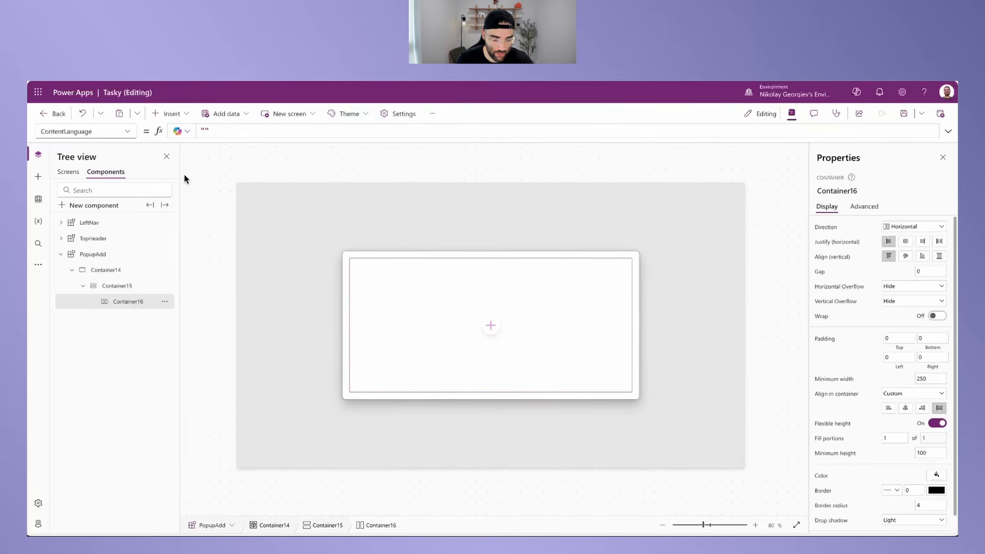
left_click(922, 242)
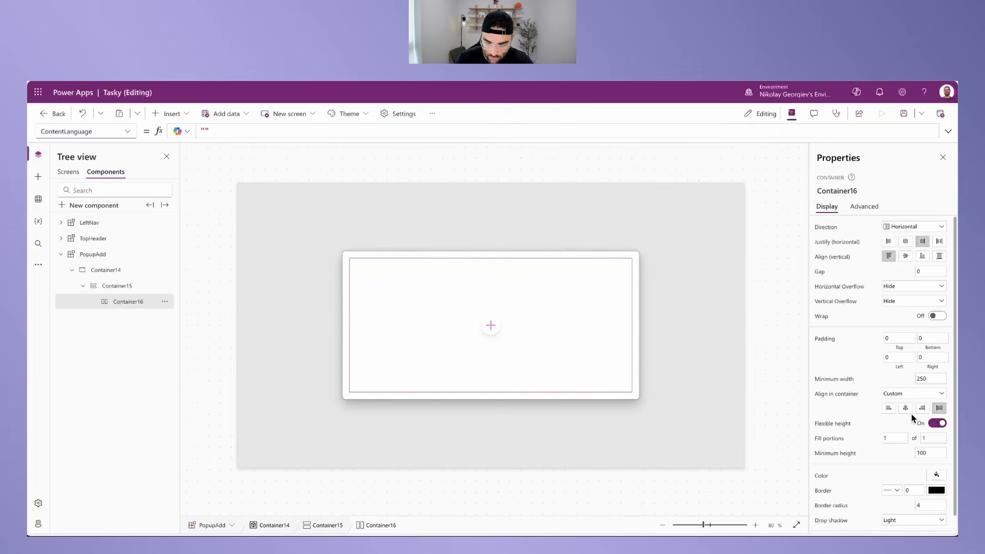
Step: Give the horizontal container a minimum width of 0, turn off flexible height, and set its height to 100
double_click(927, 381)
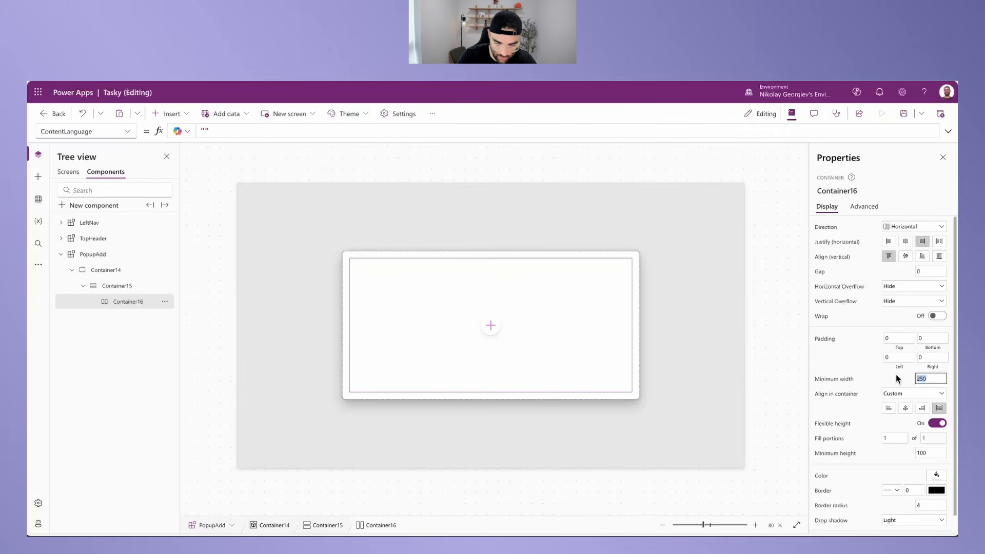
left_click(938, 424)
double_click(930, 438)
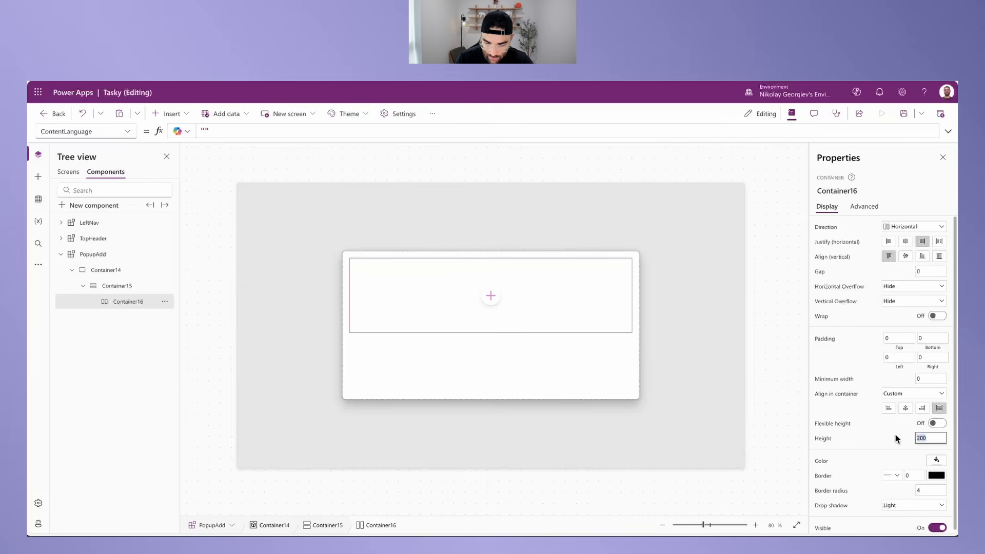
type("100")
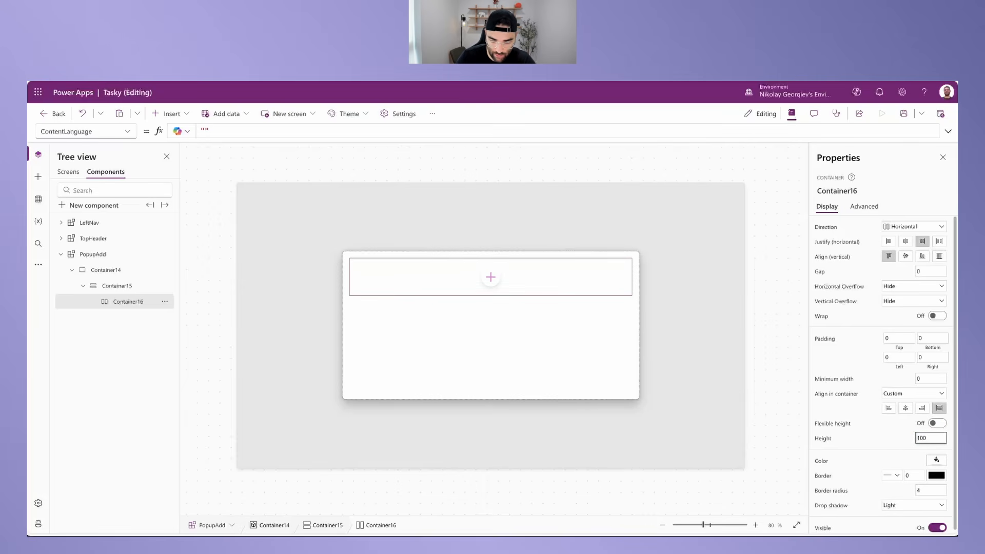
left_click(889, 440)
Step: Set the horizontal container's border radius to 0 and its drop shadow to None
left_click(920, 491)
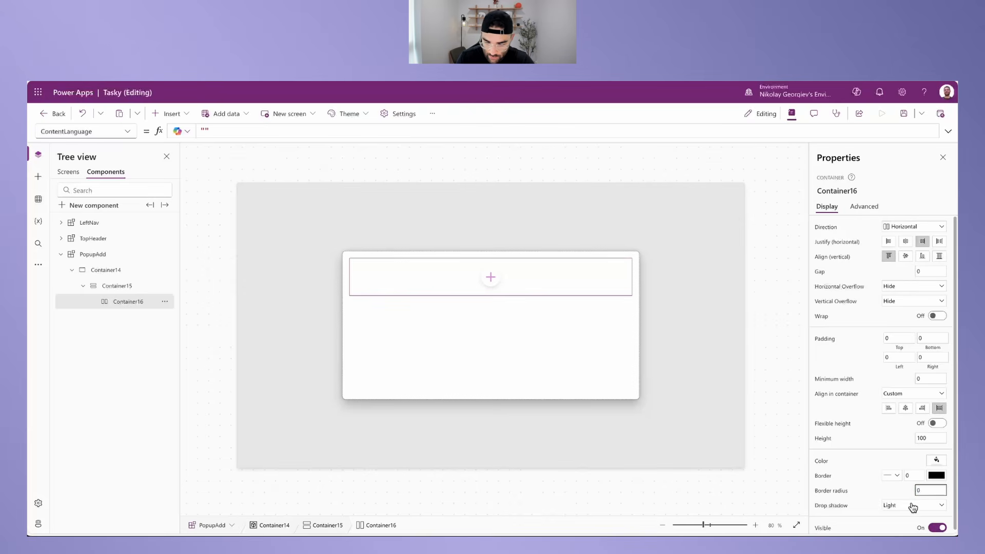
left_click(913, 507)
left_click(907, 427)
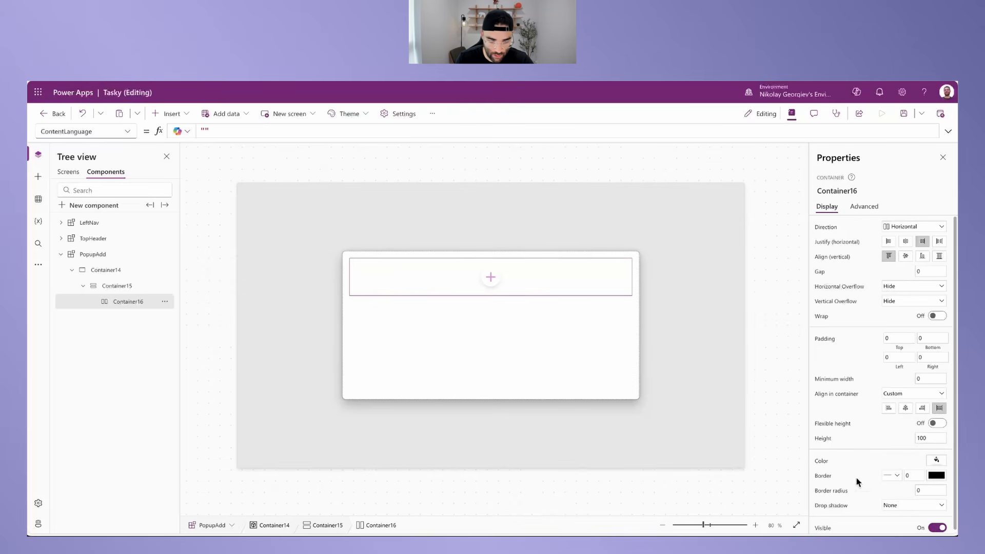
Step: Insert a Cancel icon into the horizontal container and set its height and width to 30
left_click(171, 116)
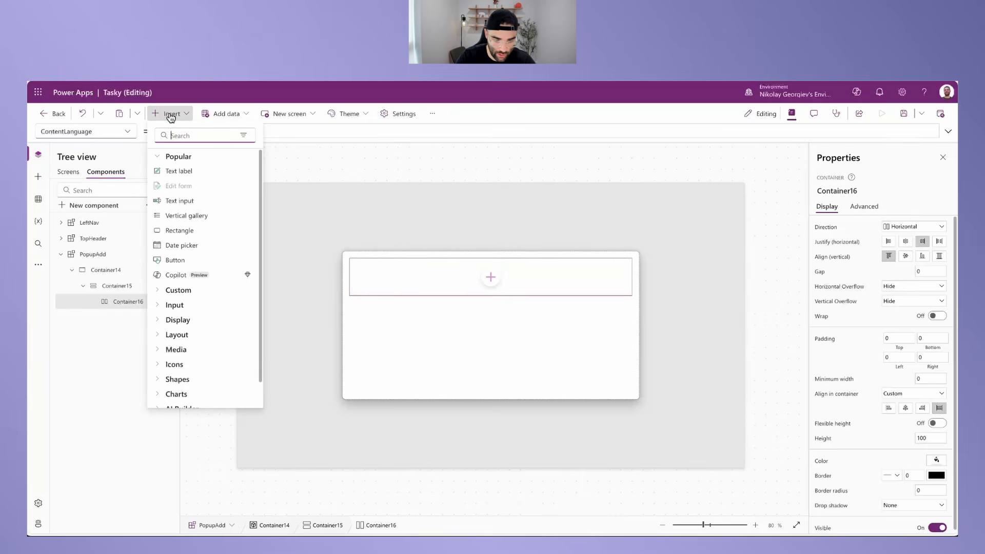
type("cancel")
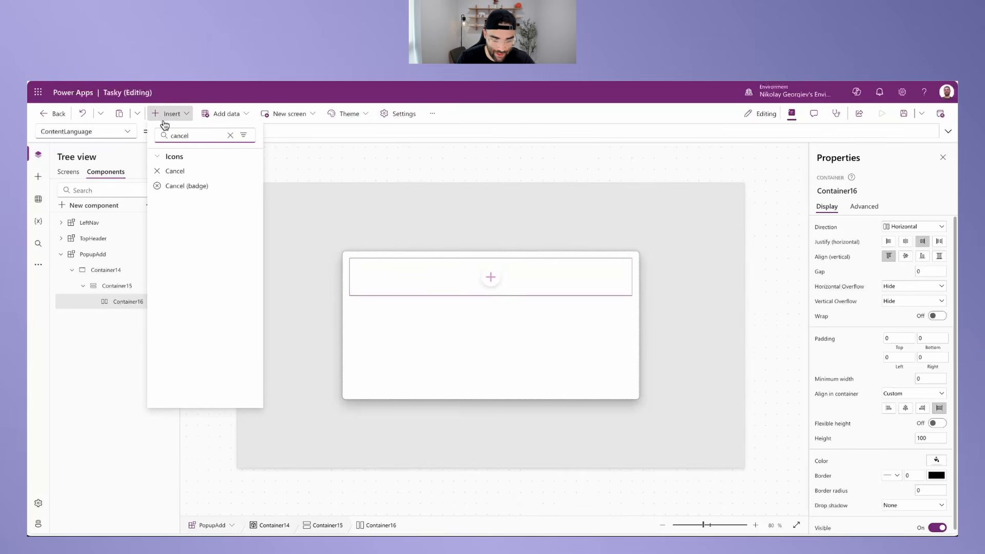
left_click(176, 171)
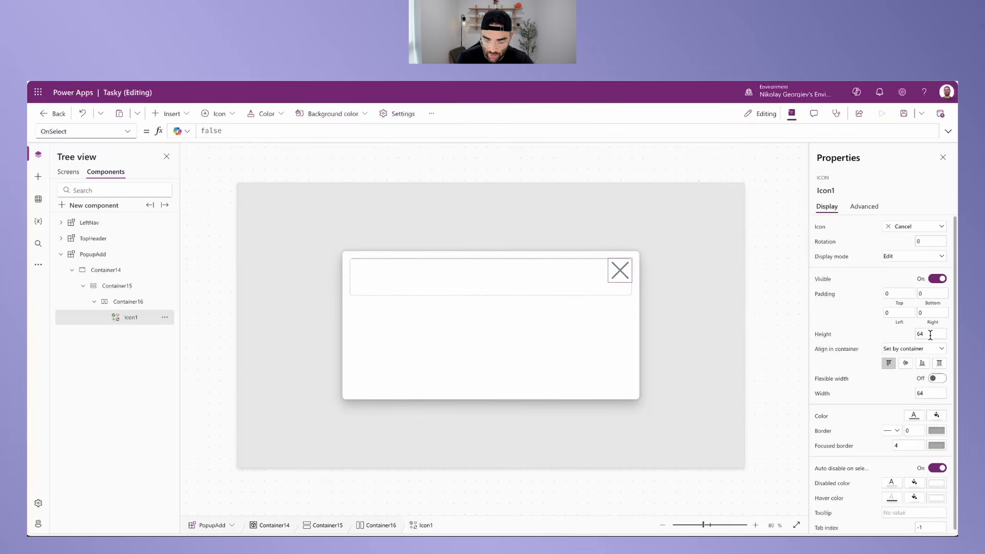
type("30")
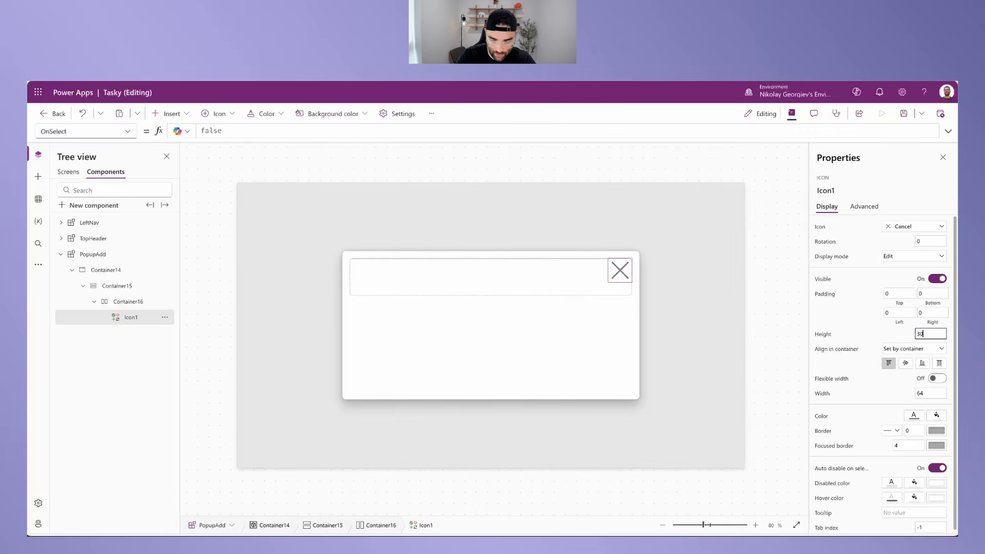
left_click(937, 392)
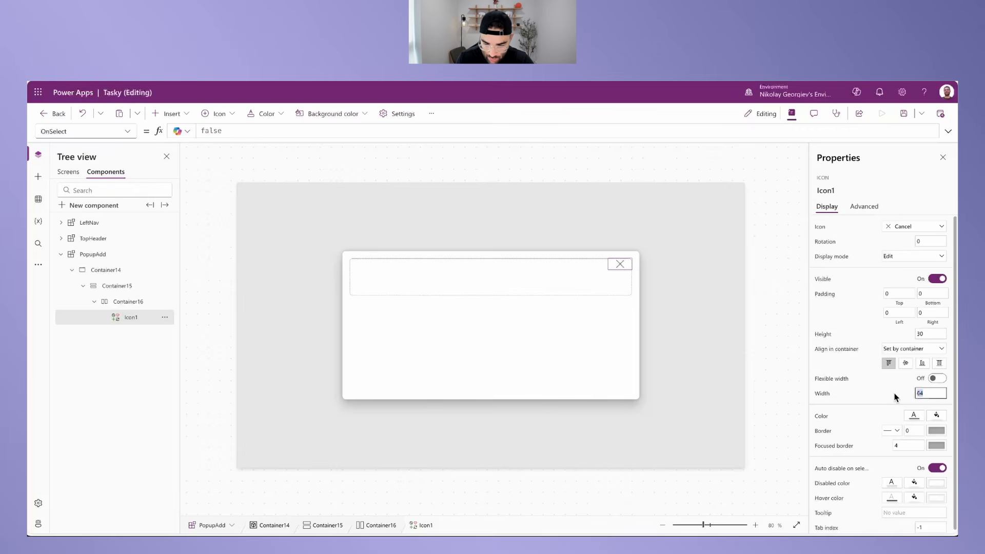
type("30")
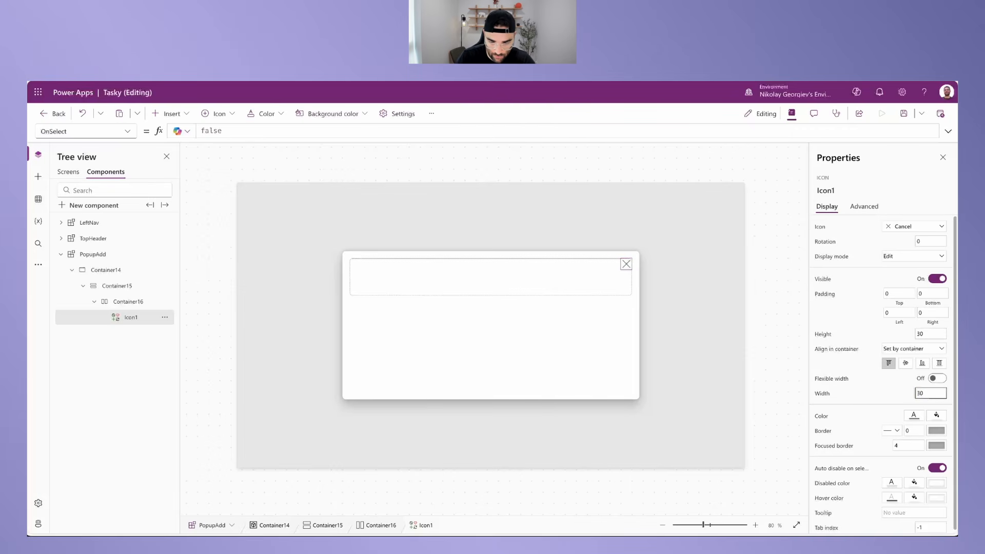
Step: Set the Cancel icon's color to MyTheme.Primary
left_click(827, 417)
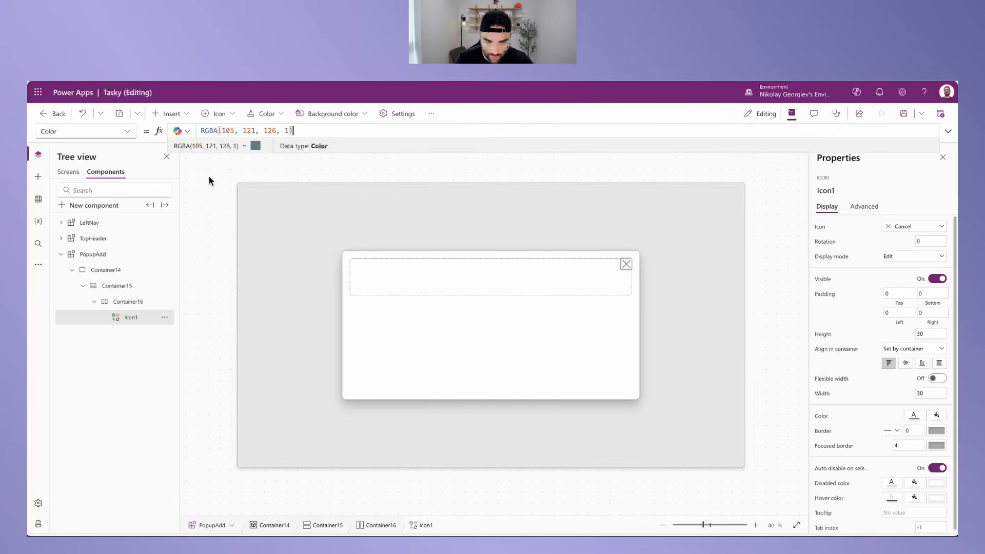
left_click_drag(289, 131, 195, 125)
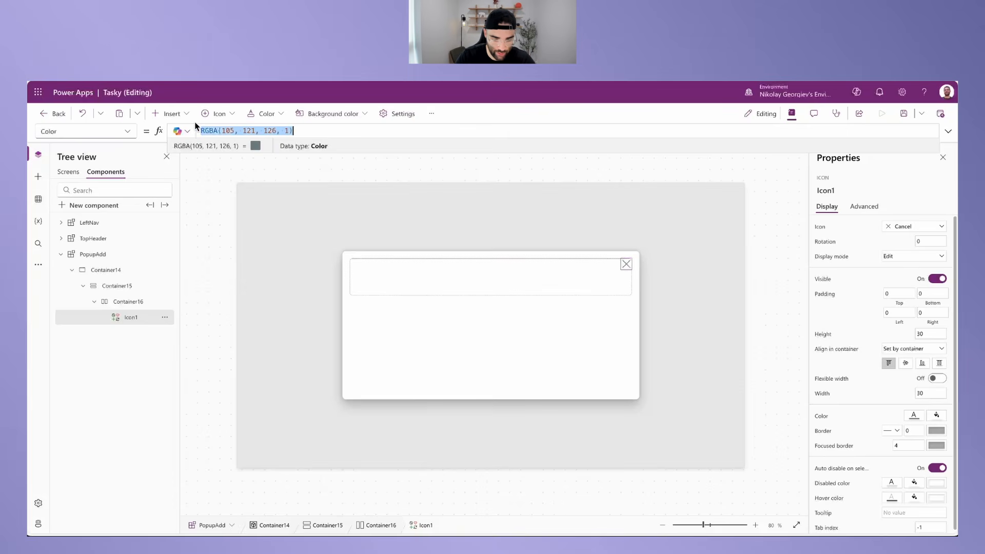
type("MyTheme")
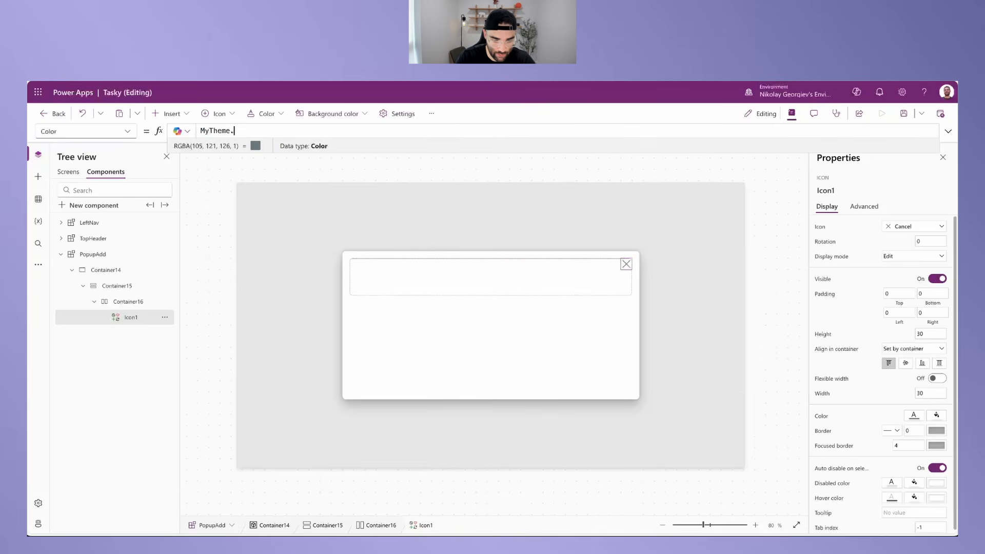
type(".Primary")
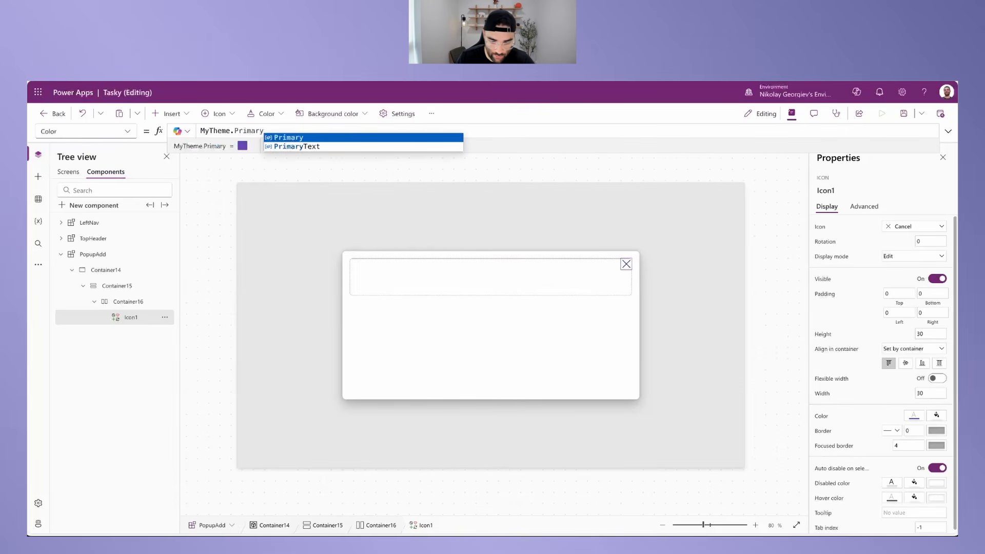
Step: Set the Cancel icon's OnSelect formula to Set(varPopupAdd, false);
left_click(865, 207)
left_click(838, 264)
left_click_drag(239, 130, 175, 130)
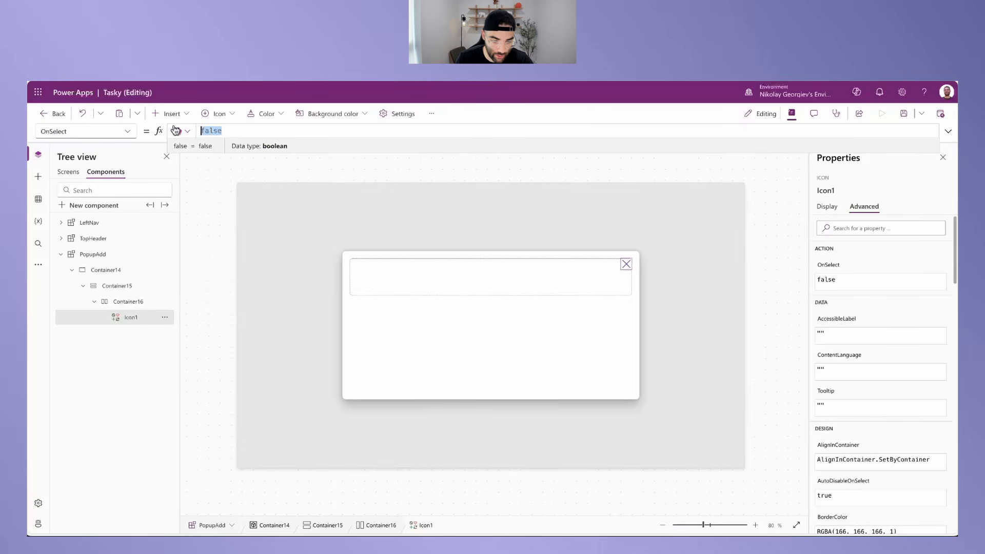
type("Set(")
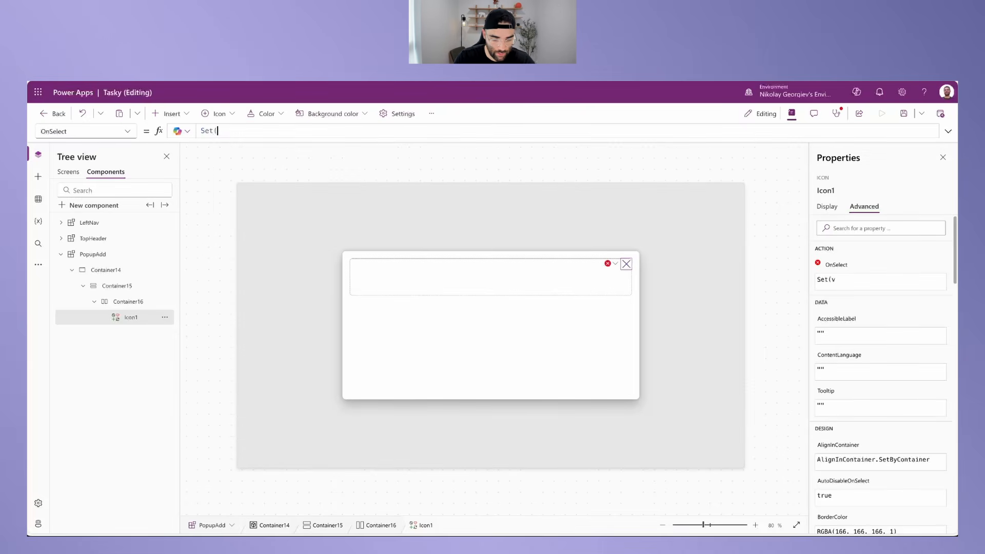
type("varP")
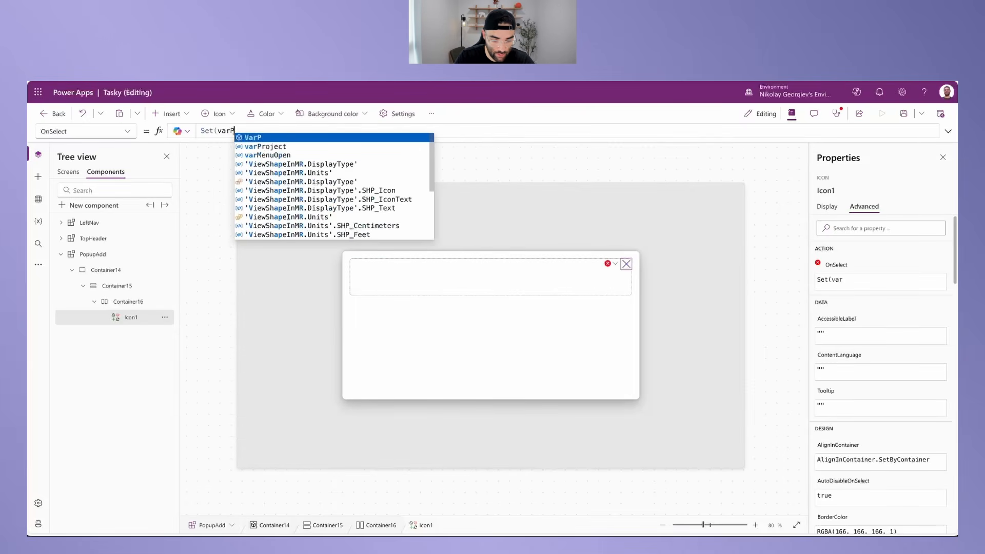
type("opupAdd")
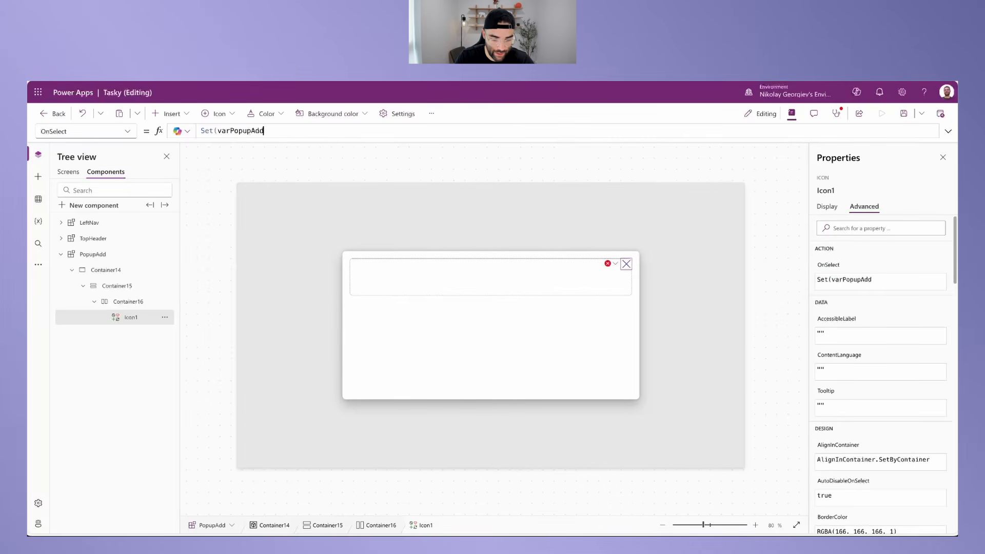
type(", fas")
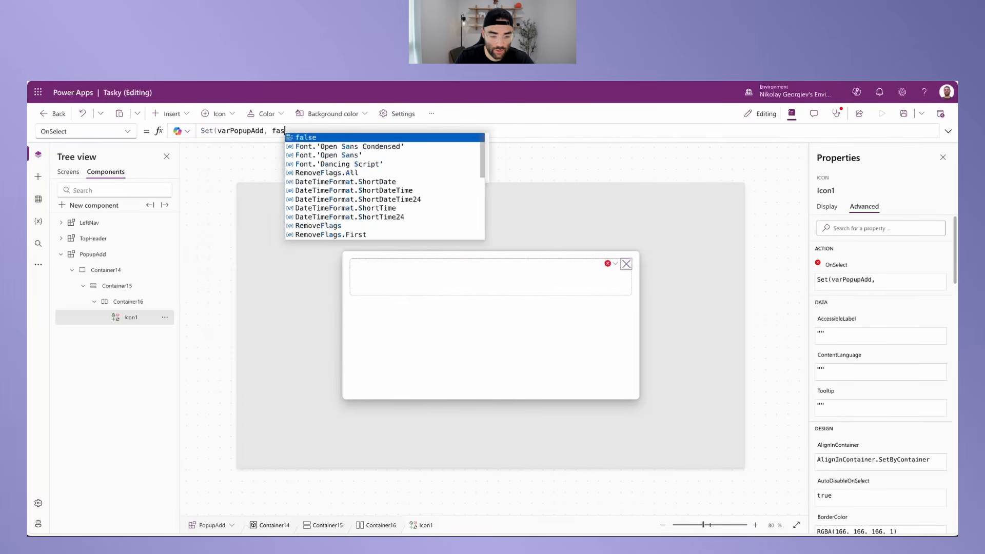
key("BackSpace")
type("lse);")
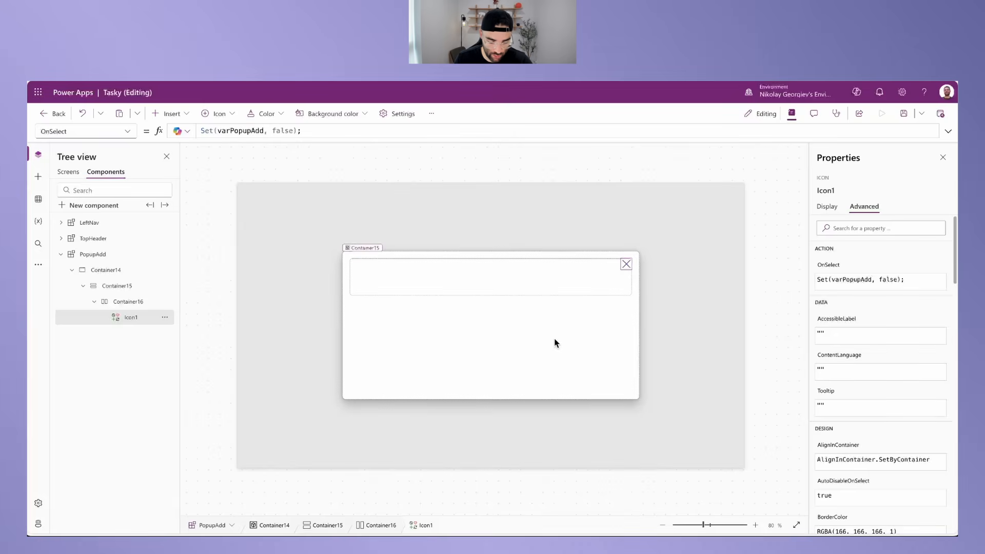
left_click(840, 210)
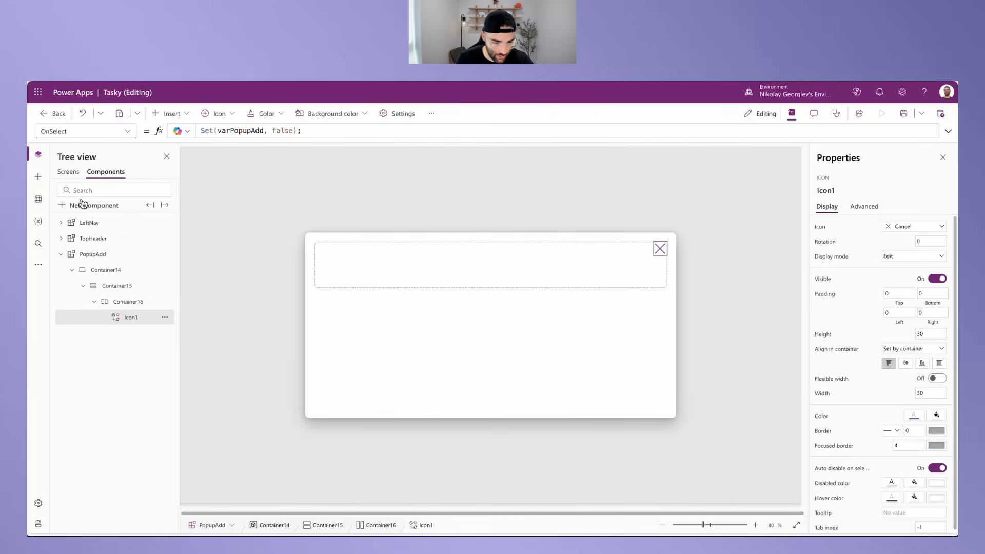
Step: Copy the + Create button from the TopHeader component and paste it twice into PopupAdd's white dialog container
left_click(101, 246)
left_click(203, 327)
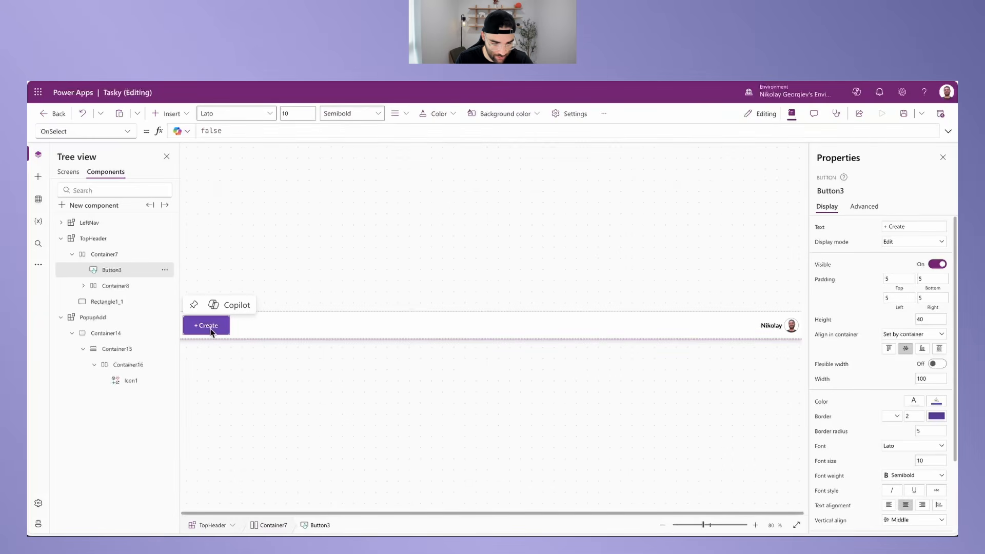
left_click(61, 238)
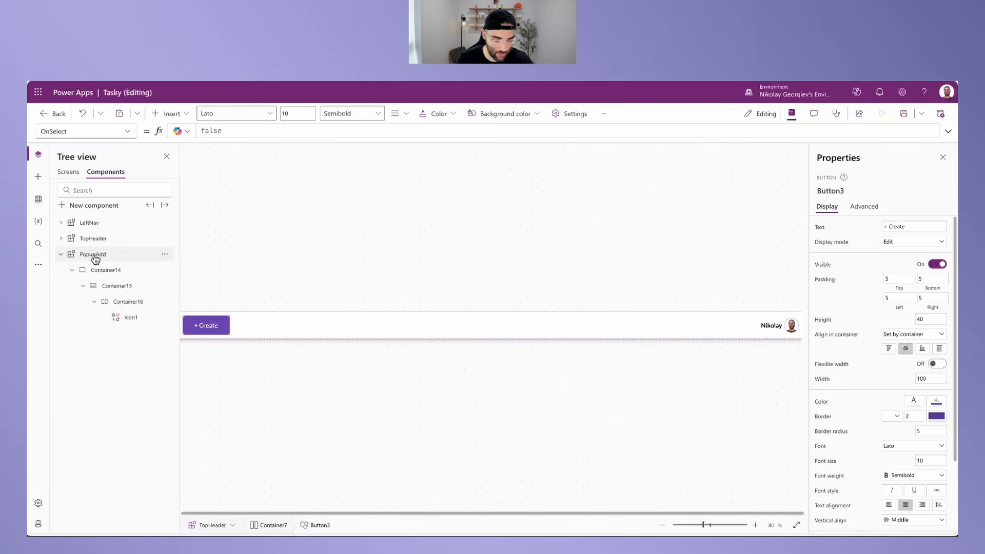
left_click(93, 256)
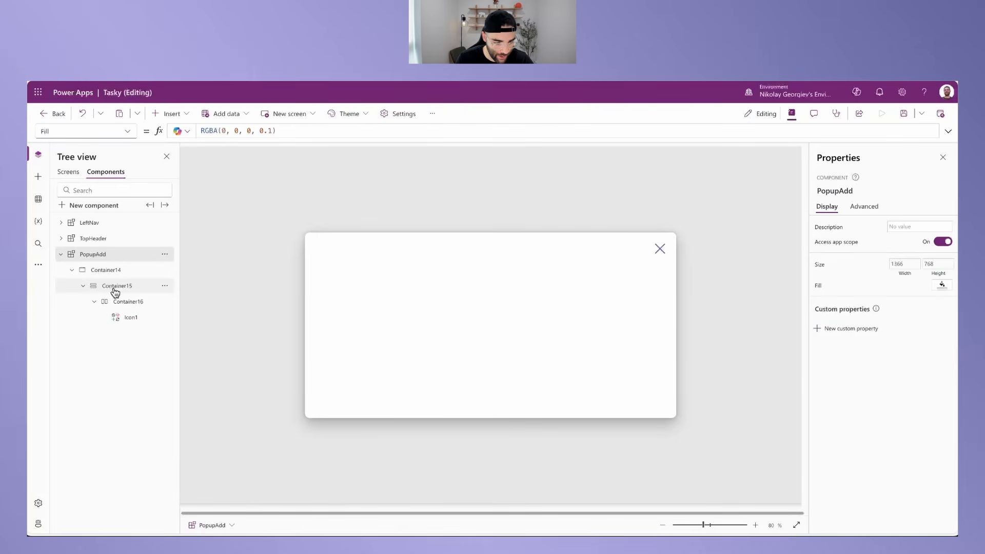
left_click(114, 289)
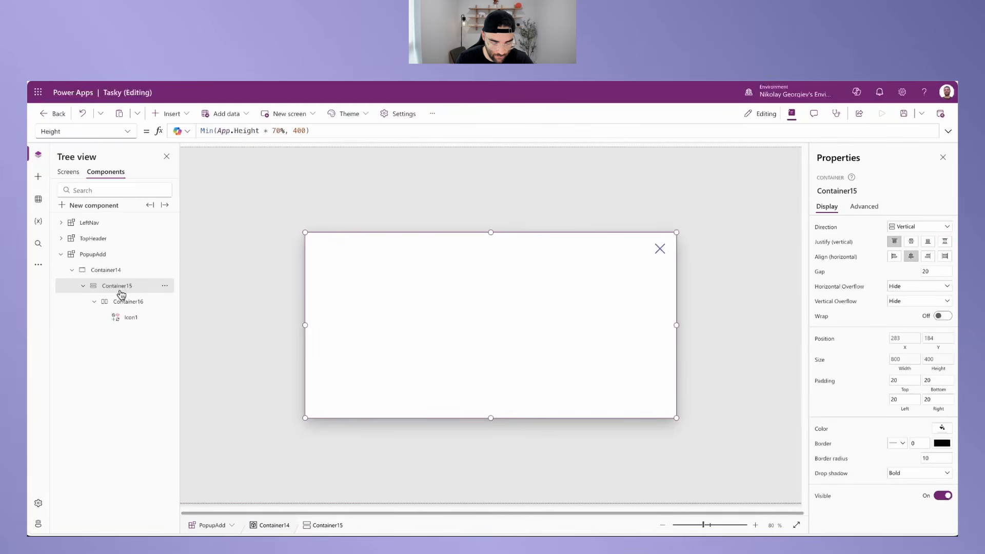
key("ctrl+v")
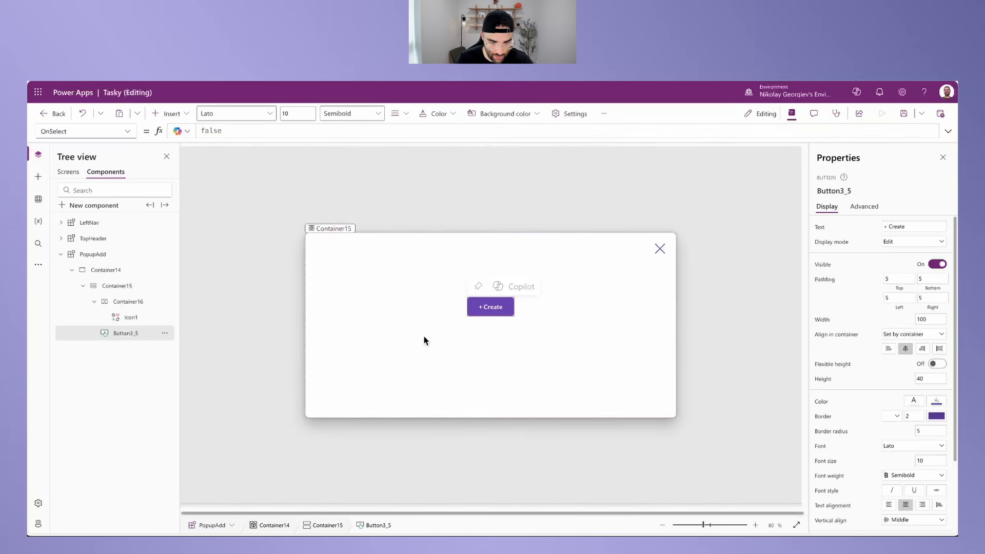
key("ctrl+v")
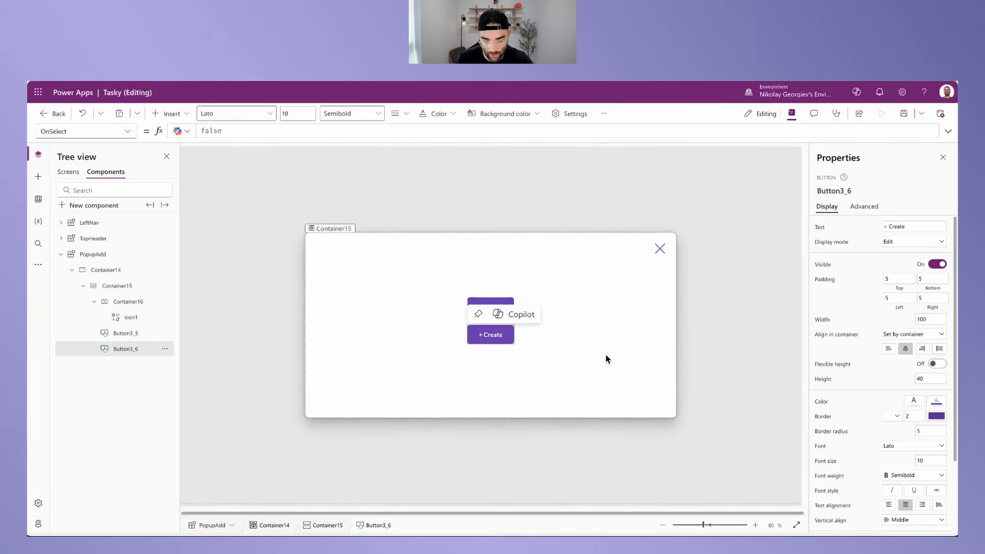
Step: Change the text of the upper pasted button to New Task and the lower one to New Project
left_click(492, 308)
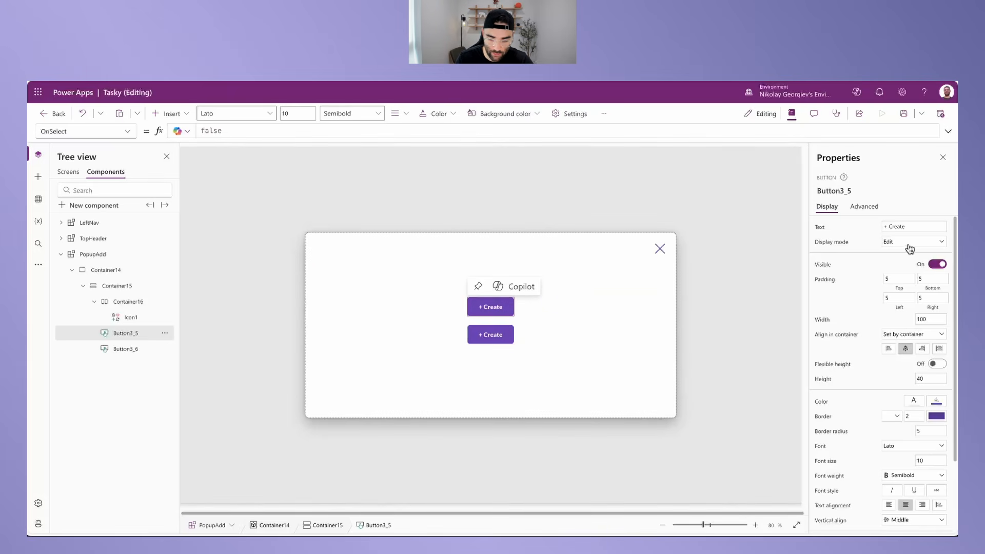
left_click(921, 226)
type("New Task")
left_click(468, 334)
left_click(484, 334)
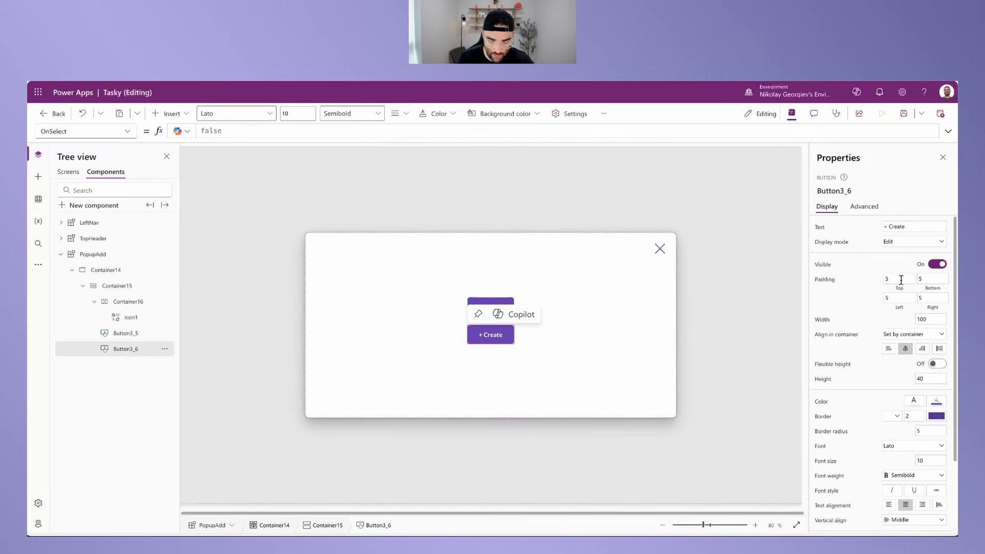
left_click(919, 226)
type("New")
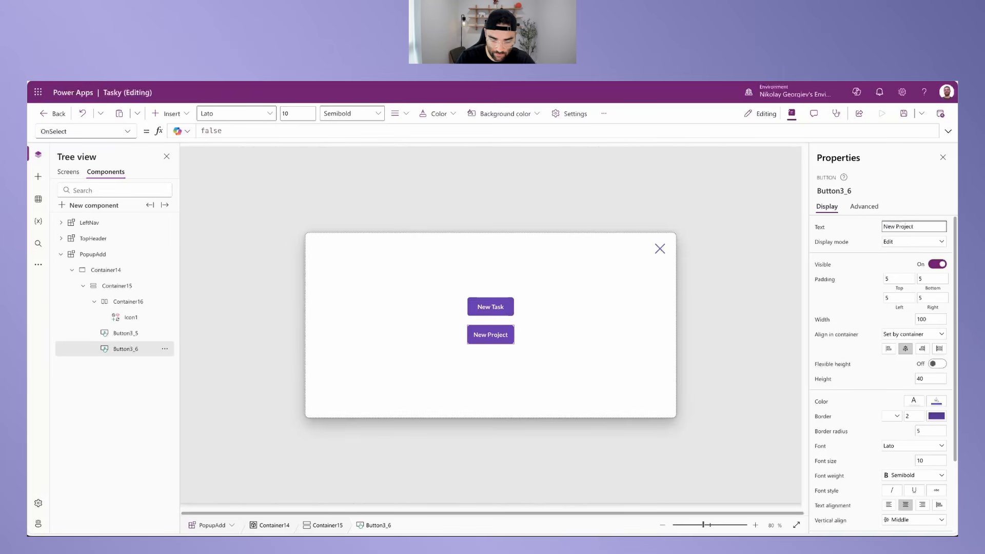
Step: Set both the New Task and New Project buttons to a width of 200 and a height of 50
left_click(496, 308)
left_click(504, 337, "shift")
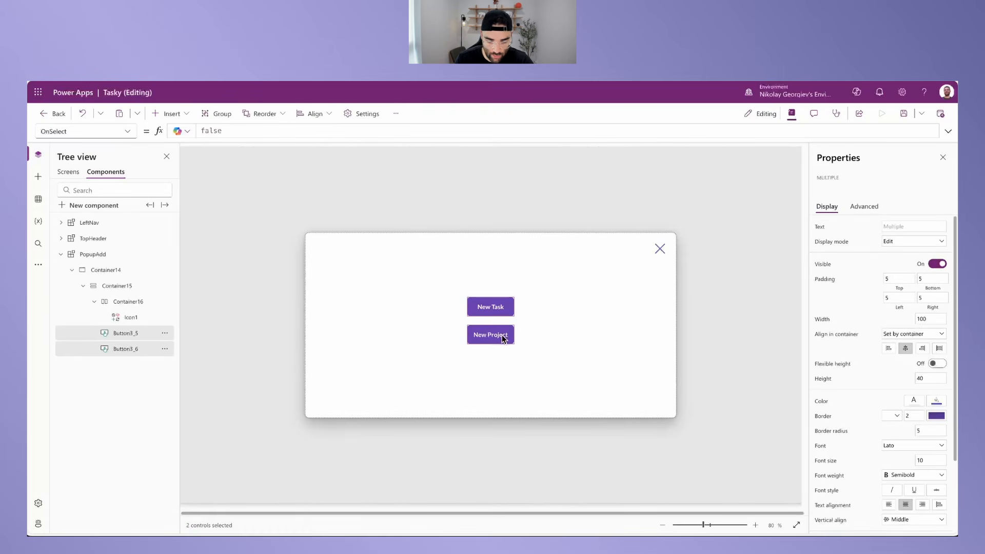
left_click(930, 319)
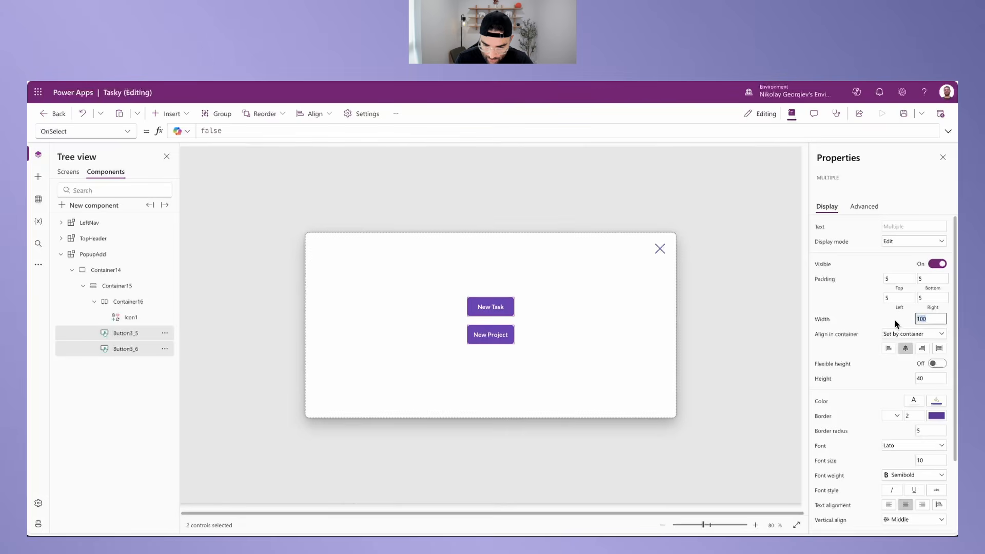
type("200")
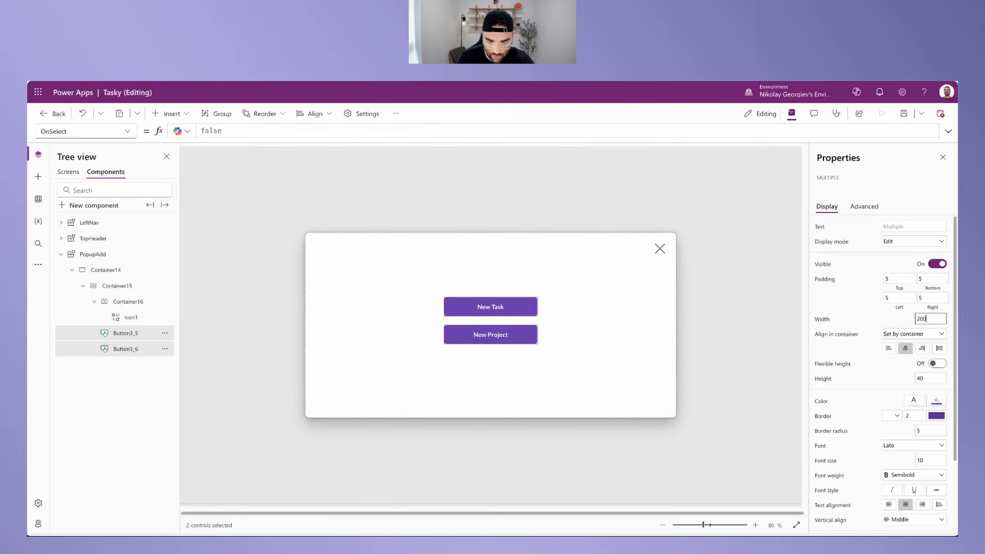
left_click(917, 378)
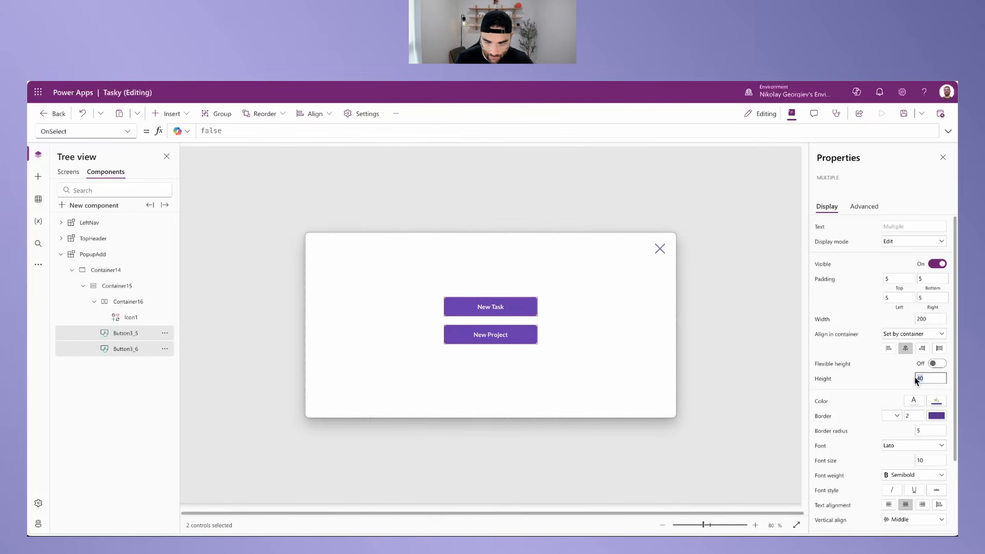
type("50")
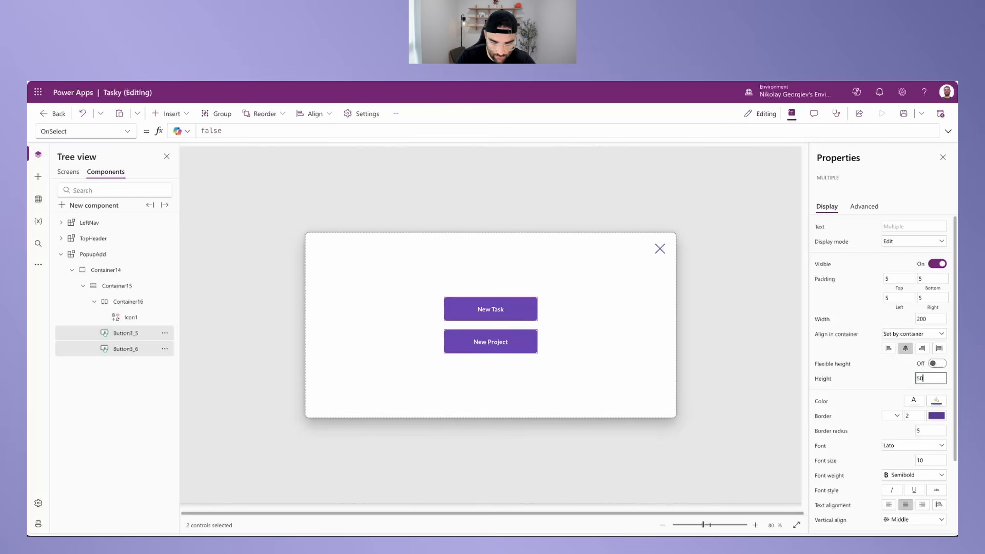
left_click(893, 385)
key("alt")
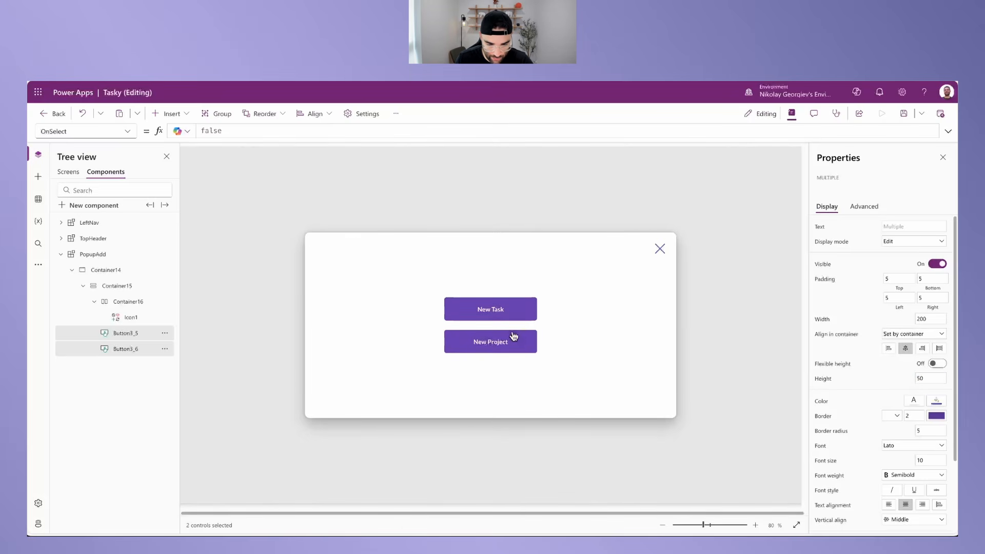
Step: Open the New Task button's OnSelect formula for editing
left_click(491, 313)
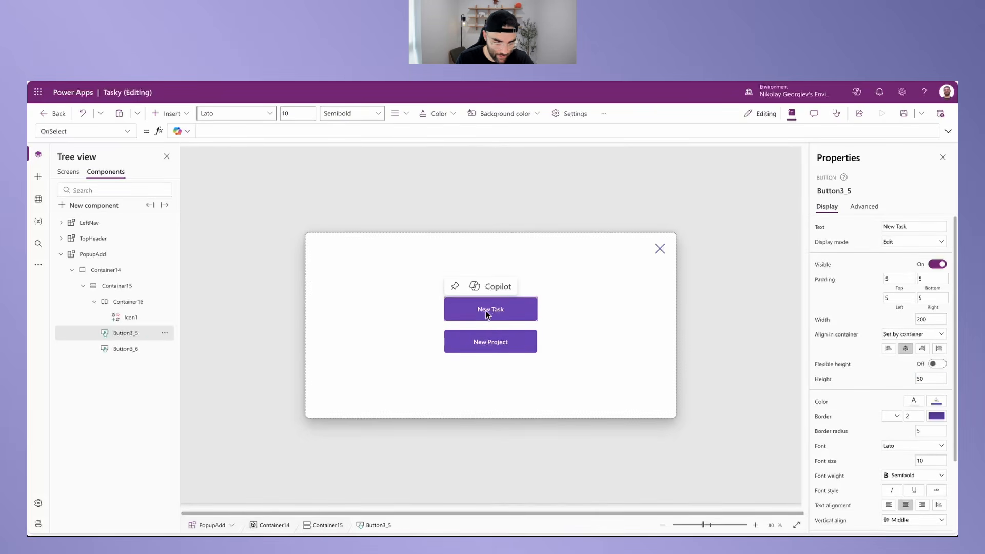
left_click(233, 129)
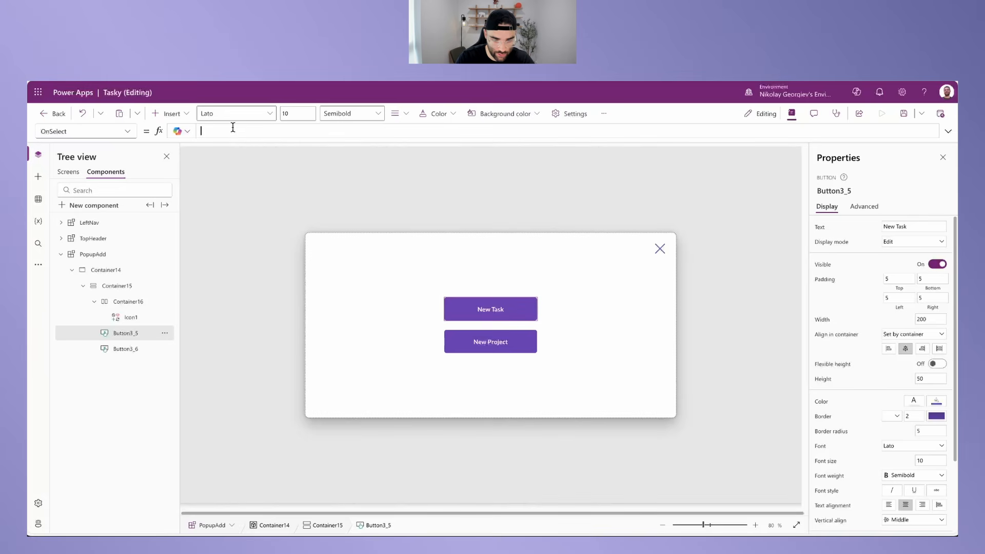
Step: Set the New Task button's OnSelect formula to Navigate('Task Form', ScreenTransition.Fade);
type("Navigate(")
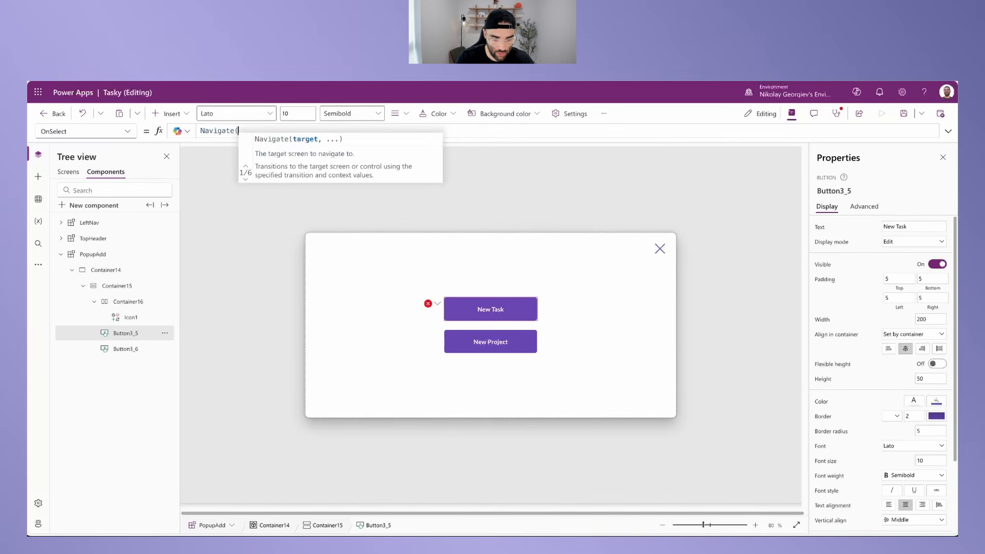
type("Task")
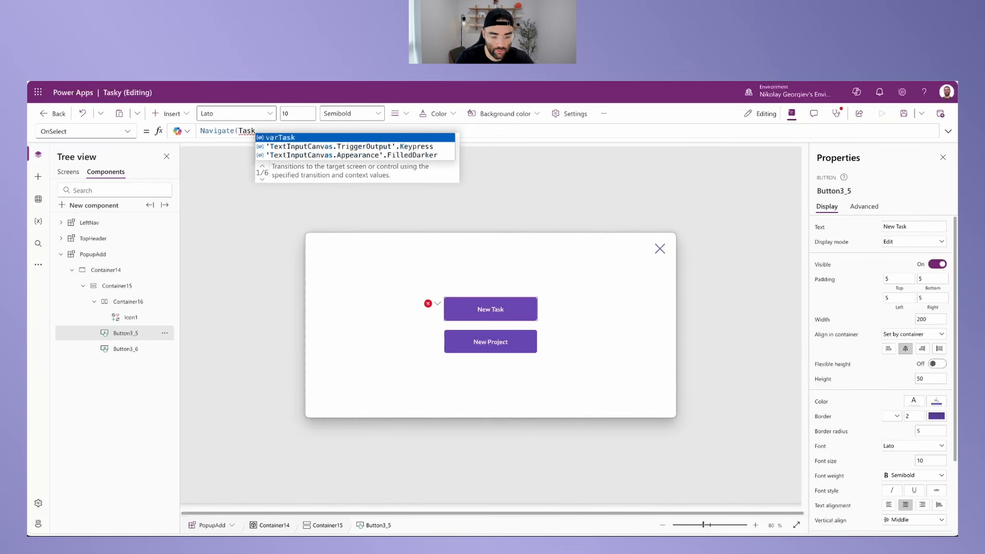
type(", ")
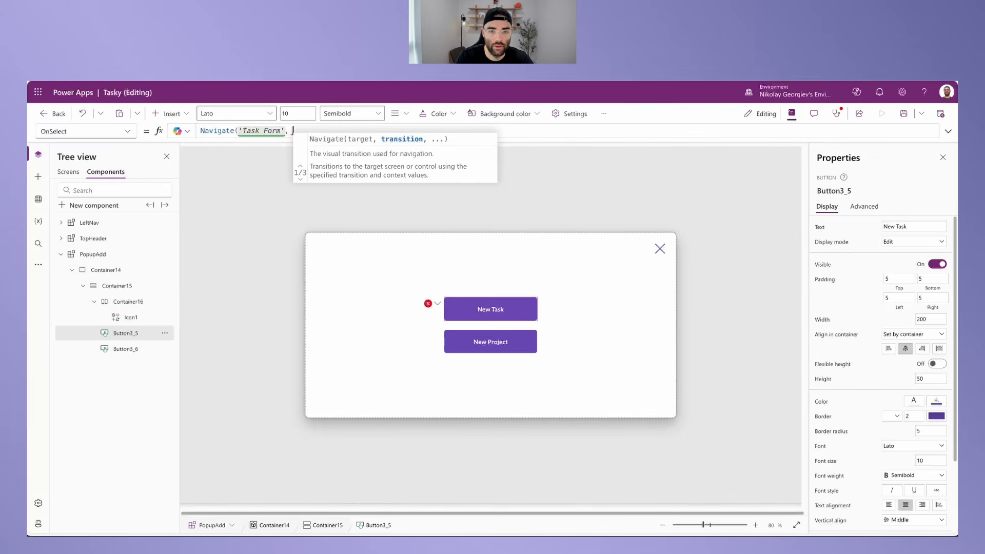
type("ScreenTransition")
key("Down")
key("Down")
key("Down")
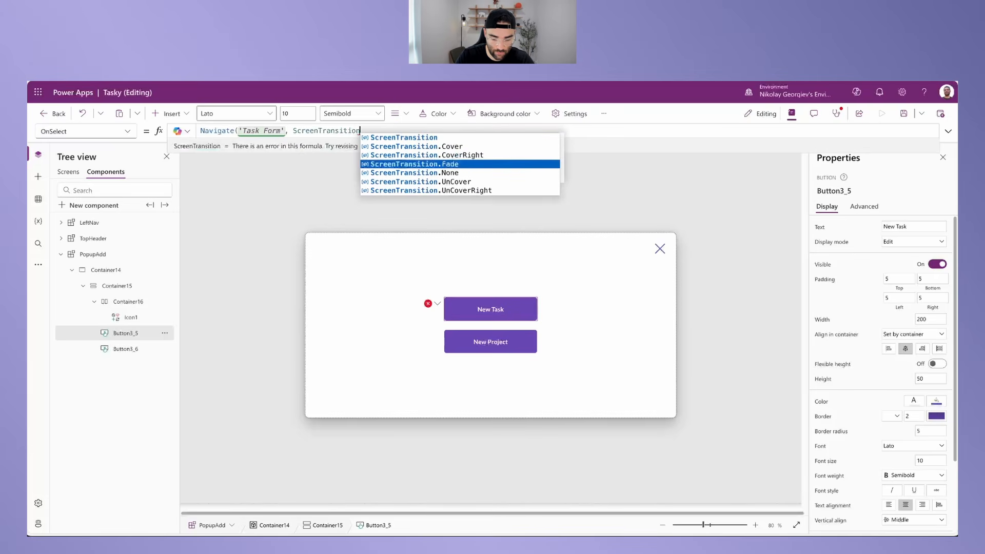
key("Tab")
type(")")
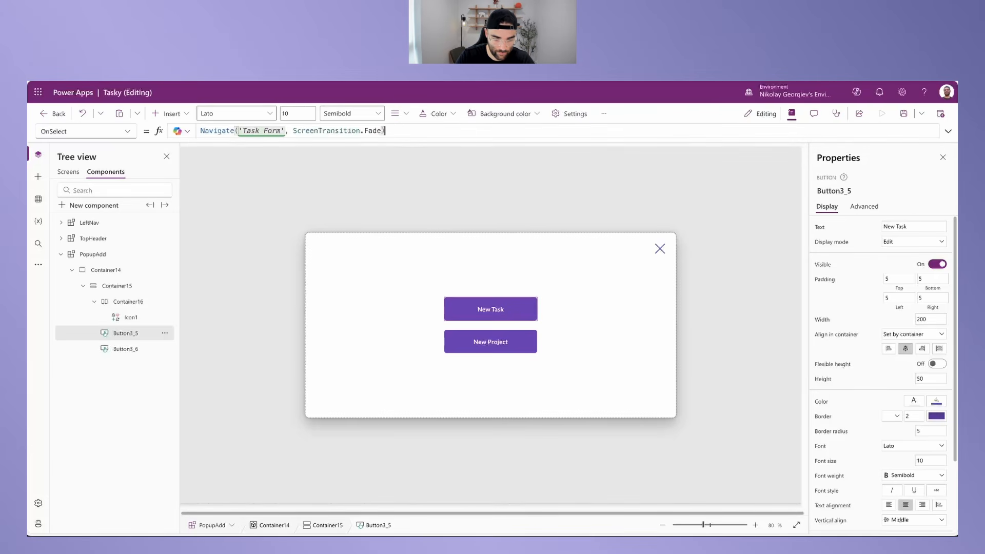
type(";")
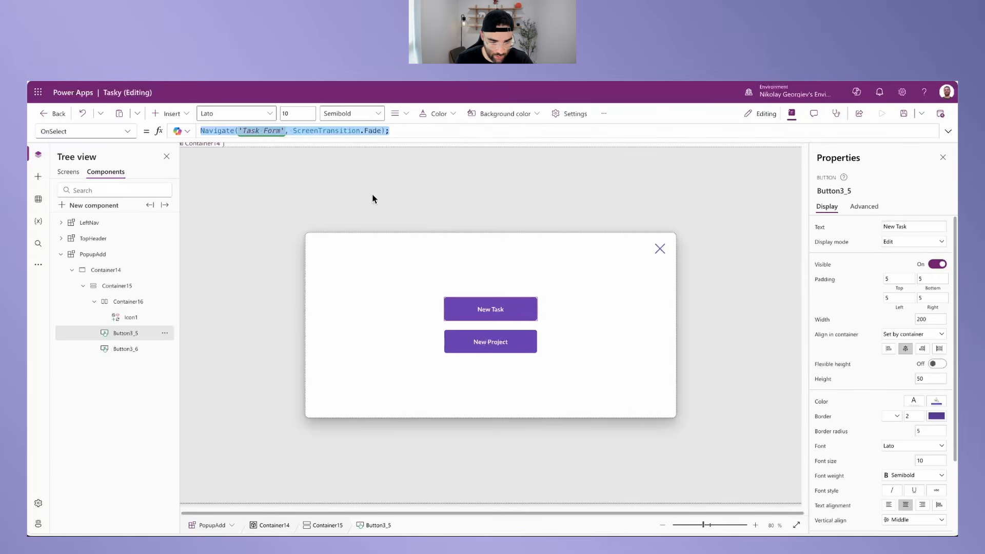
Step: Set the New Project button's OnSelect formula to Navigate('Project Form', ScreenTransition.Fade);
left_click(132, 351)
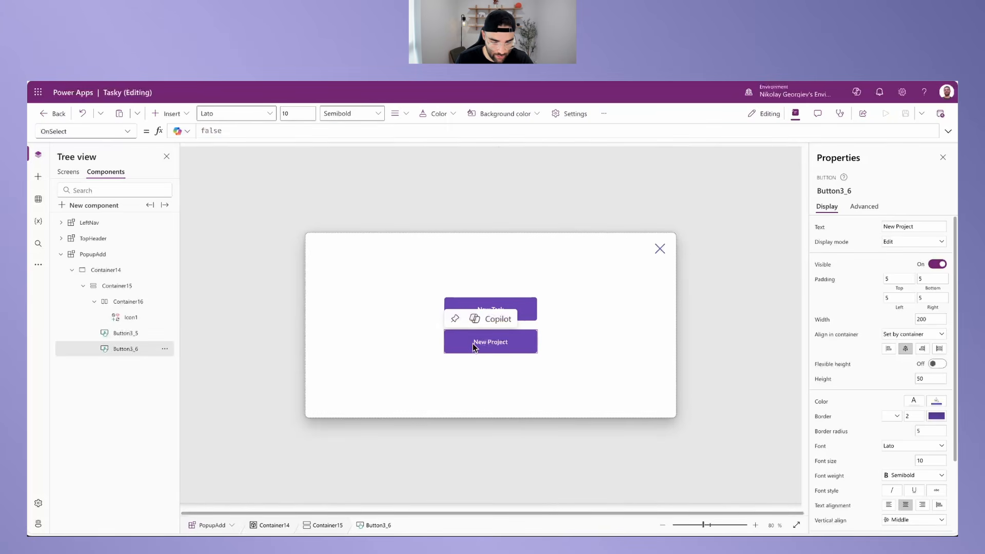
left_click(240, 129)
key("ctrl+a")
type("Navigate('Task Form', ScreenTransition.Fade);")
double_click(256, 131)
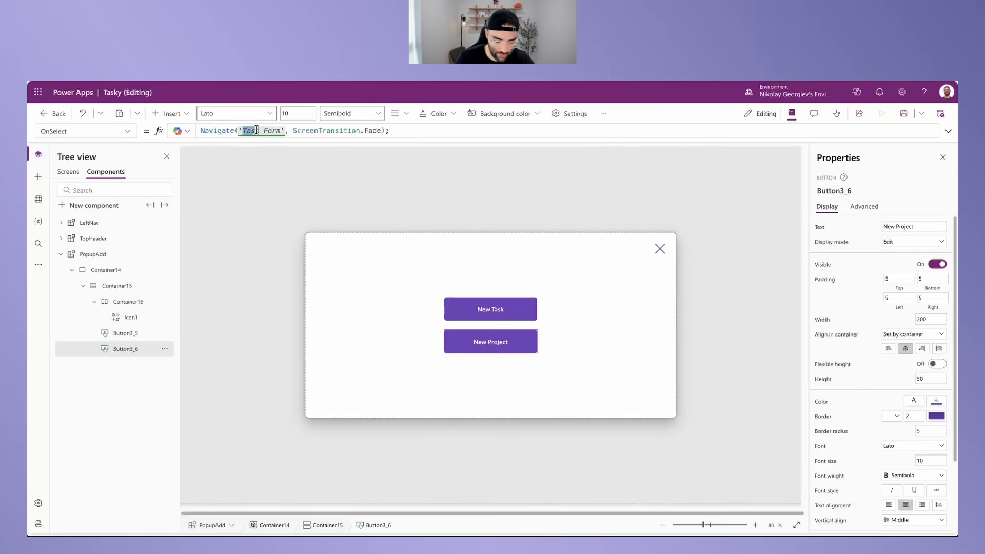
type("Project")
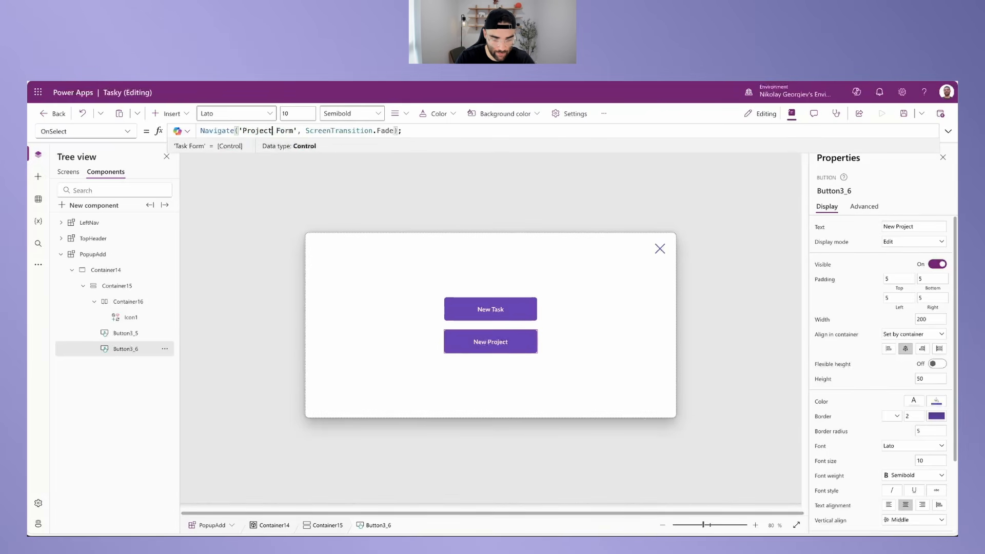
Step: Append NewForm(Form1); to the New Task button's OnSelect formula
left_click(125, 333)
left_click(402, 132)
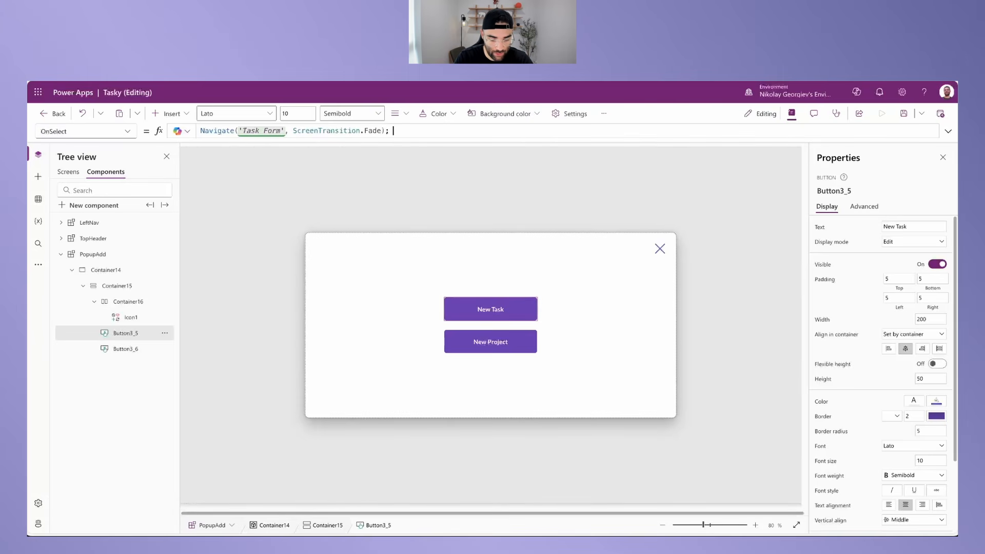
type("; NewForm(Form1);")
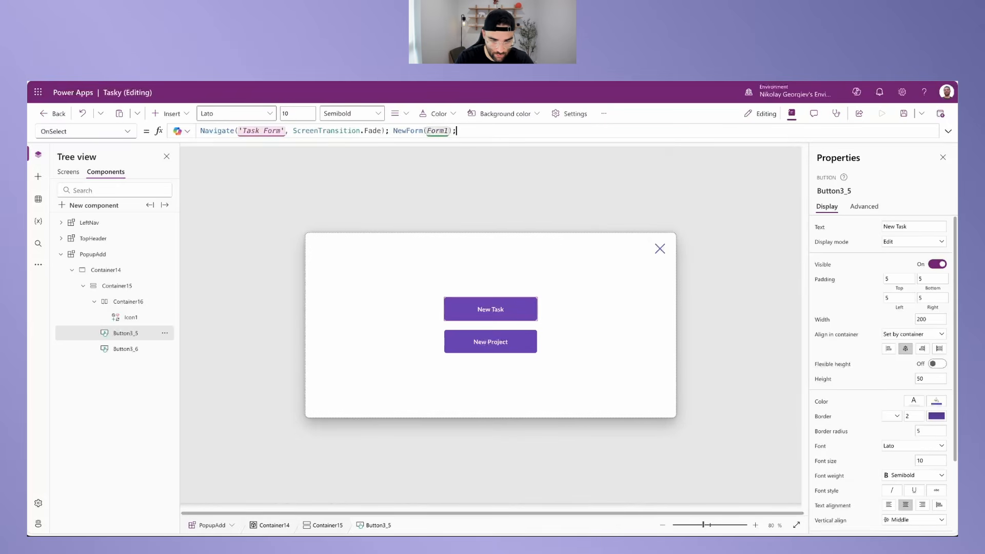
Step: Append NewForm(Form1_1); to the New Project button's OnSelect formula
left_click(492, 342)
left_click(420, 130)
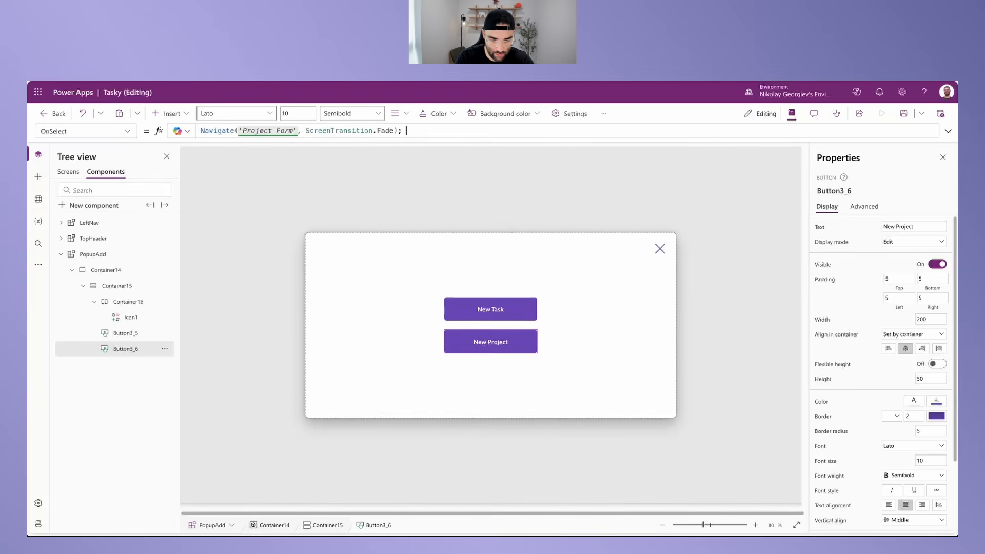
type("NewForm(")
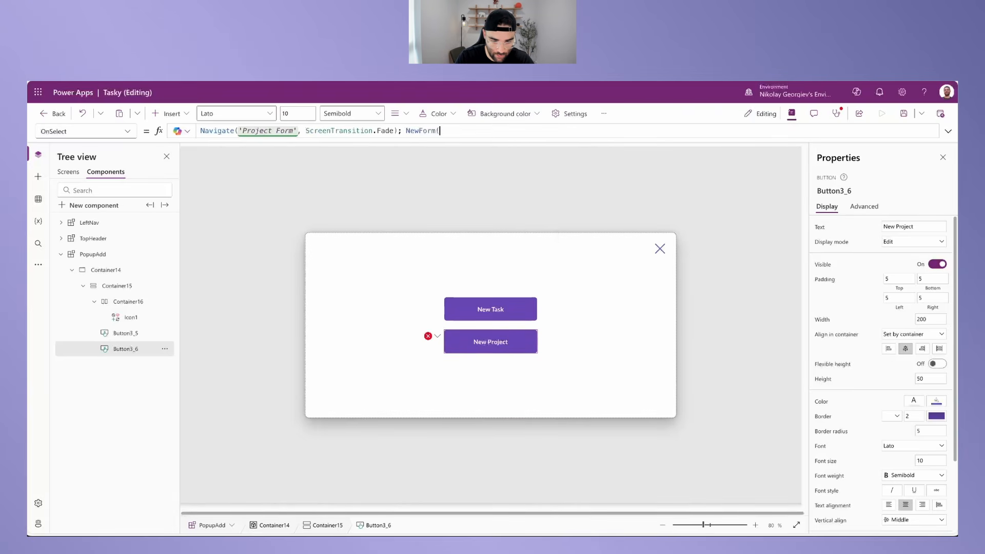
type("Form1_")
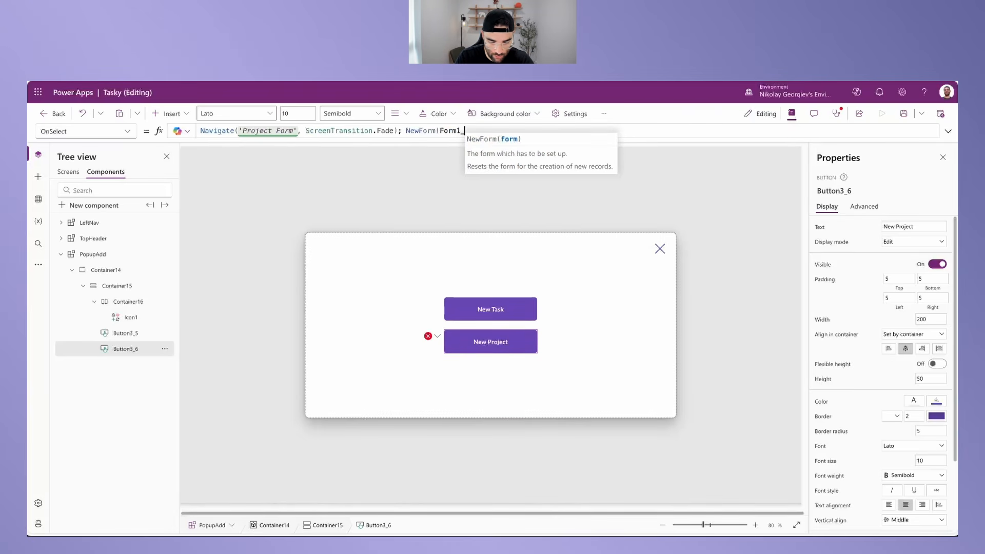
type("1)")
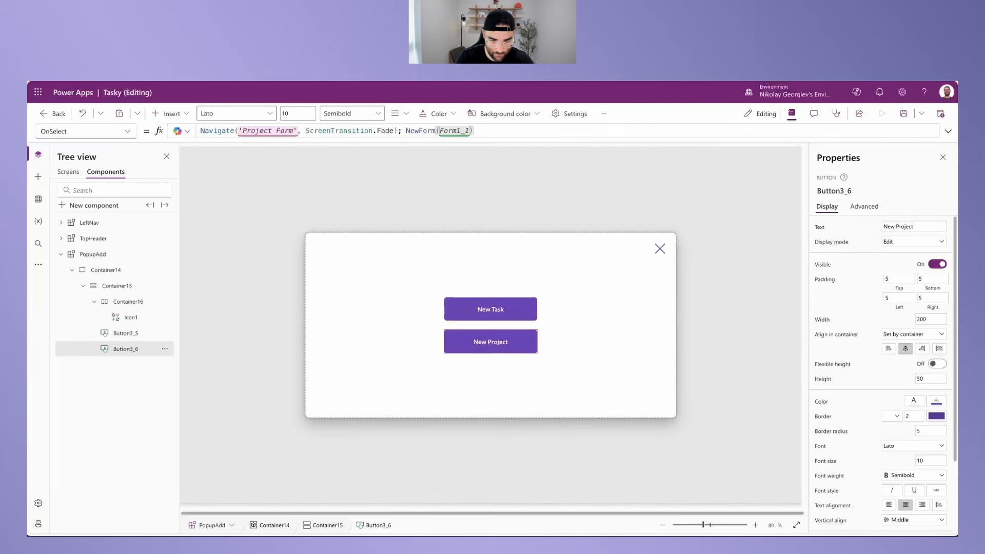
type(";")
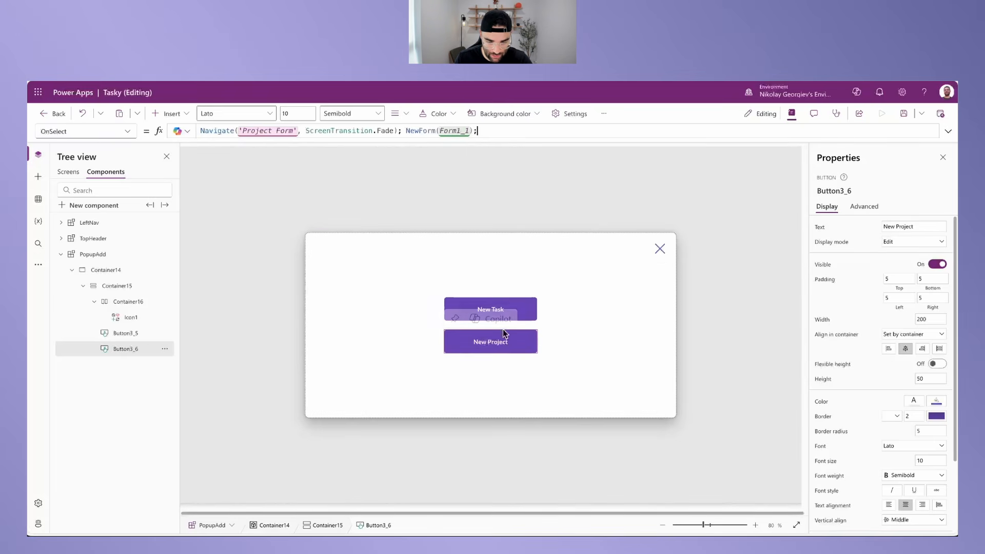
Step: Insert the custom PopupAdd component on the My Tasks screen
left_click(69, 172)
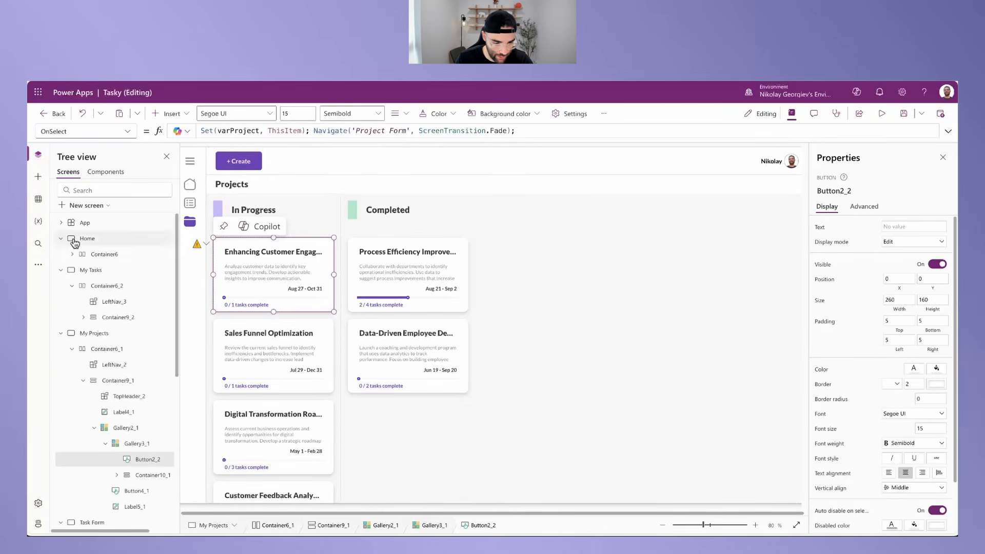
left_click(99, 272)
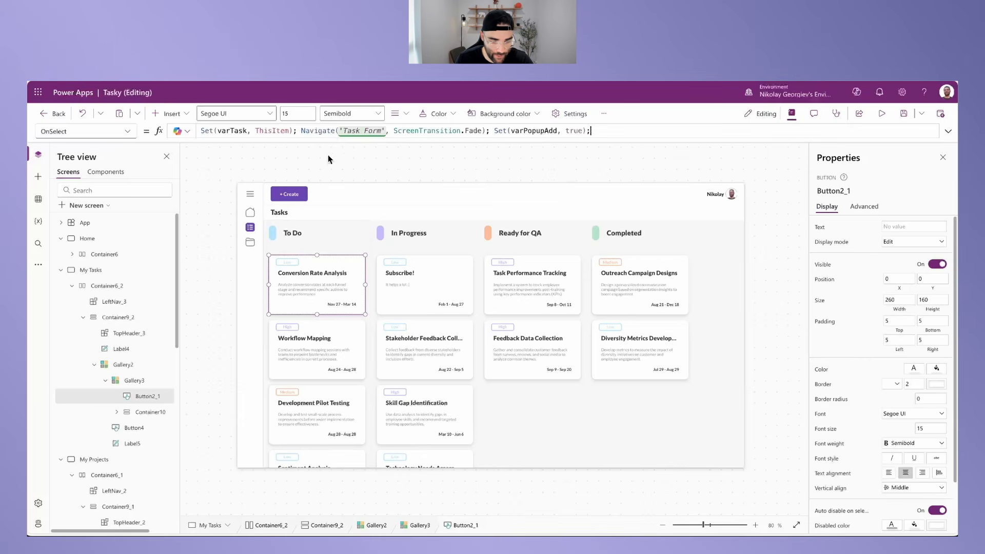
left_click(168, 113)
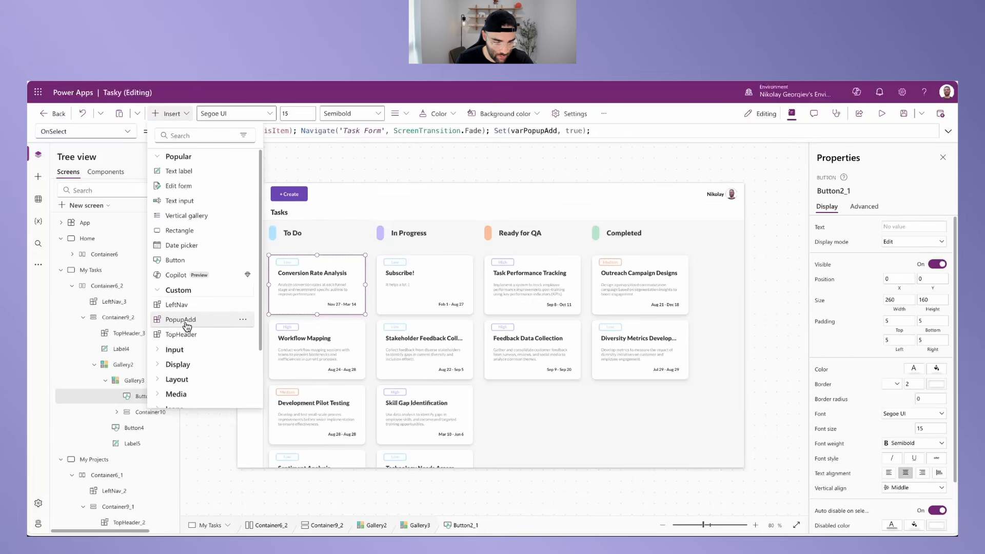
left_click(180, 320)
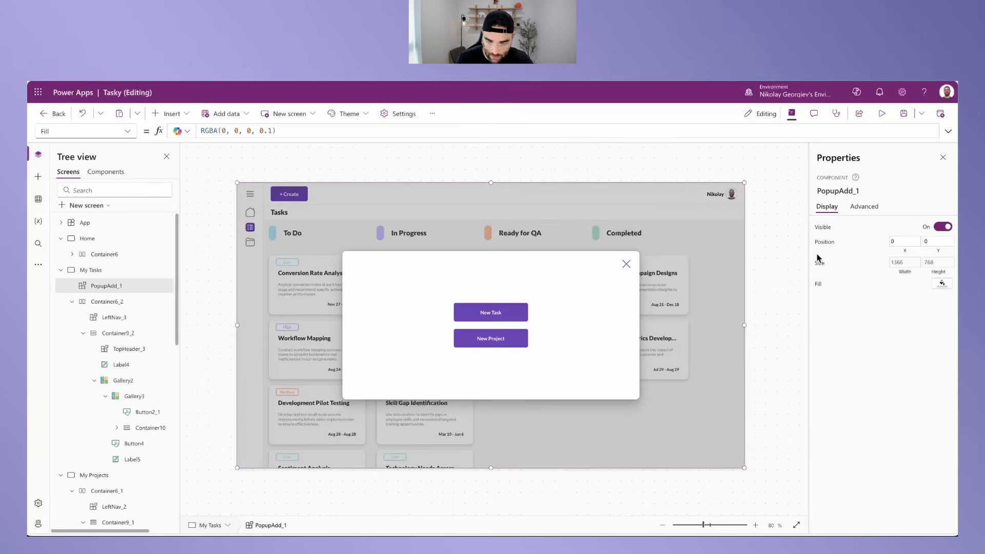
Step: Set the Visible property of the popup on the My Tasks screen to varPopupAdd
left_click(823, 227)
double_click(209, 131)
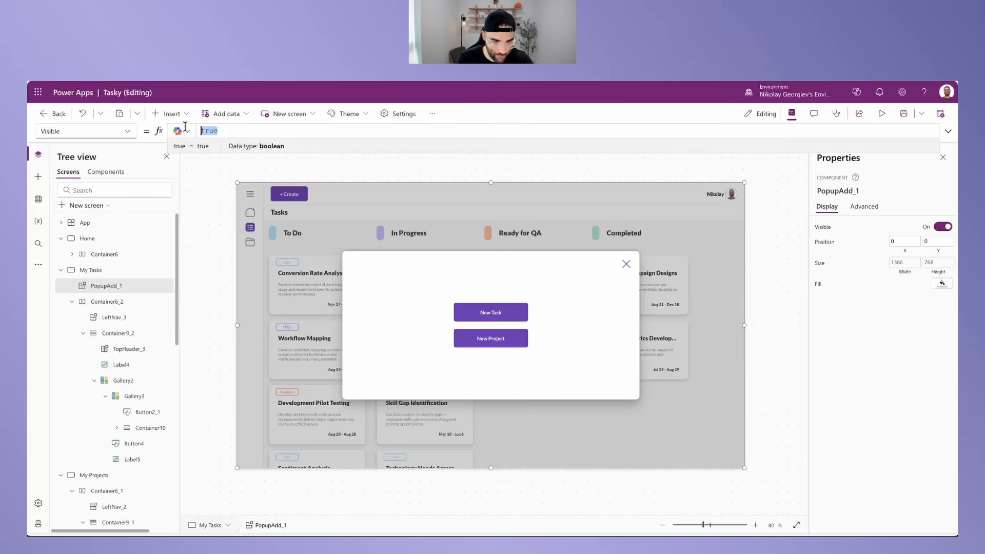
type("varPo")
key("Tab")
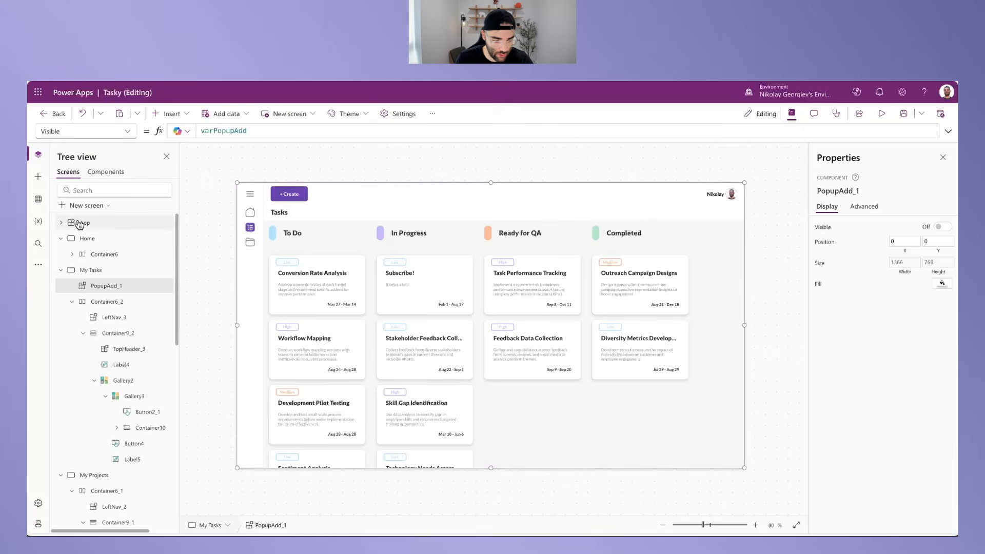
Step: Set the OnSelect formula of the + Create button in the TopHeader component to Set(varPopupAdd, true);
left_click(106, 172)
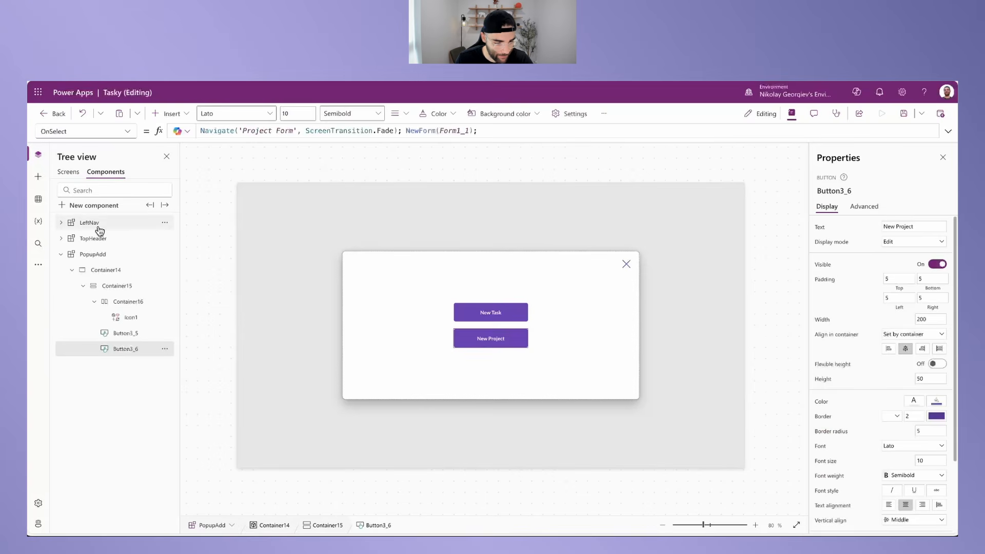
left_click(96, 225)
left_click(103, 240)
left_click(204, 325)
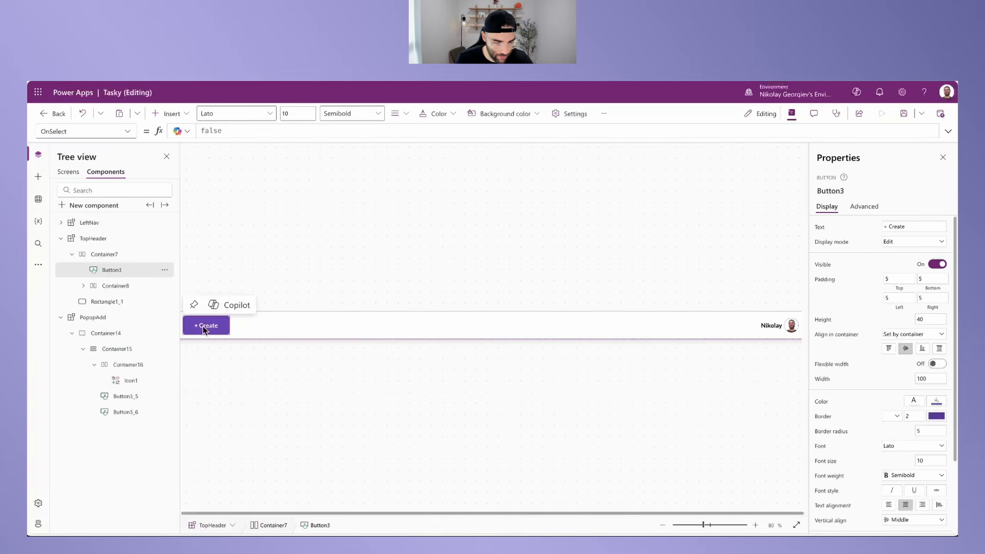
left_click_drag(234, 133, 152, 133)
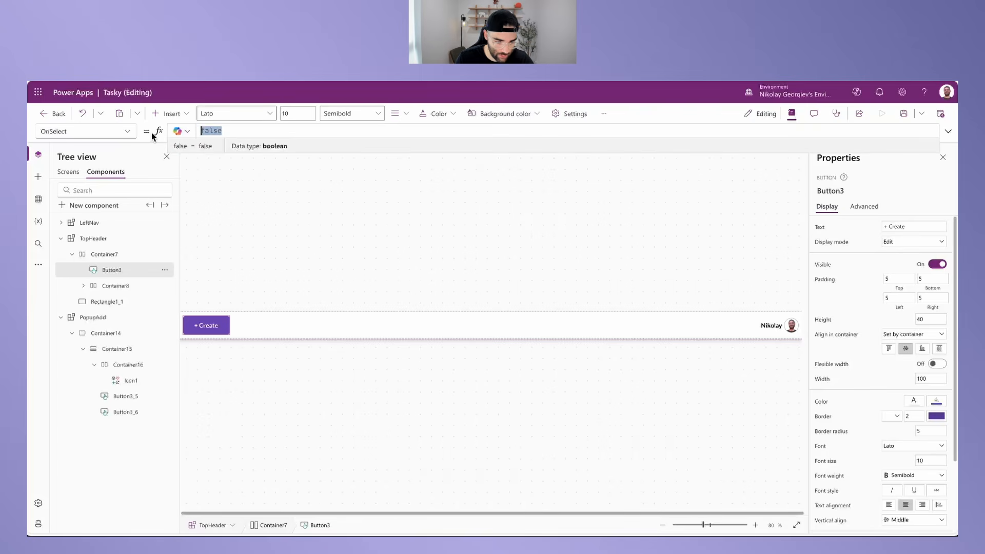
type("Set(varPo")
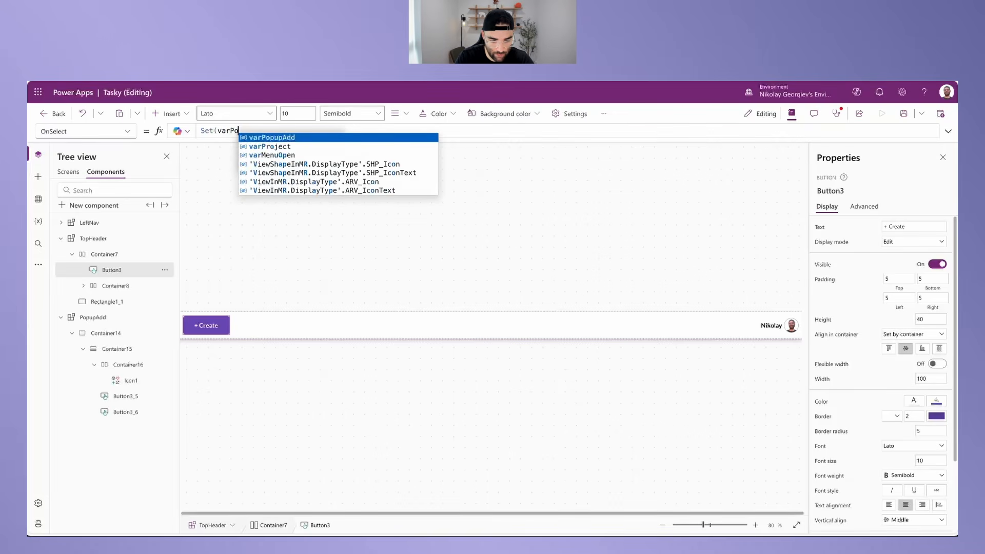
key("Tab")
type(", ")
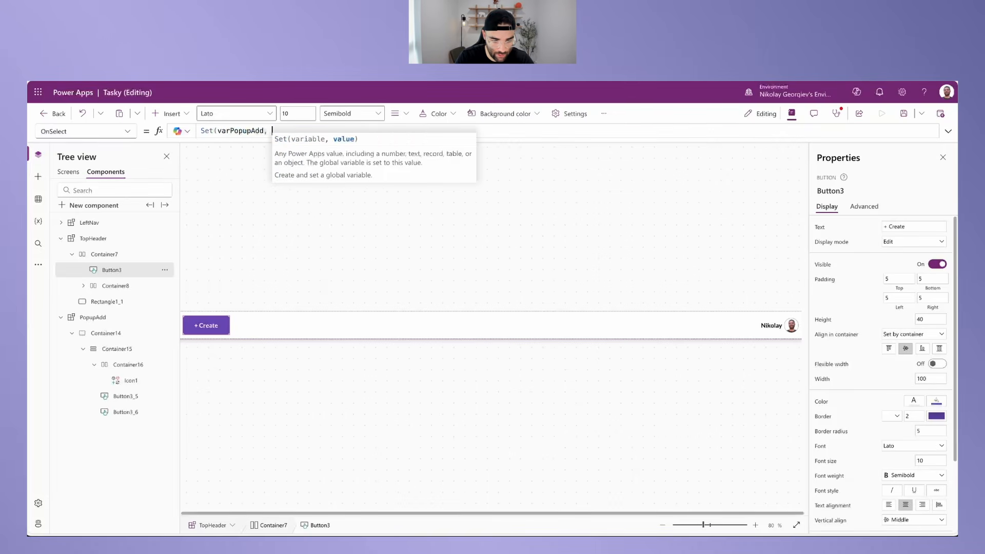
type("true);")
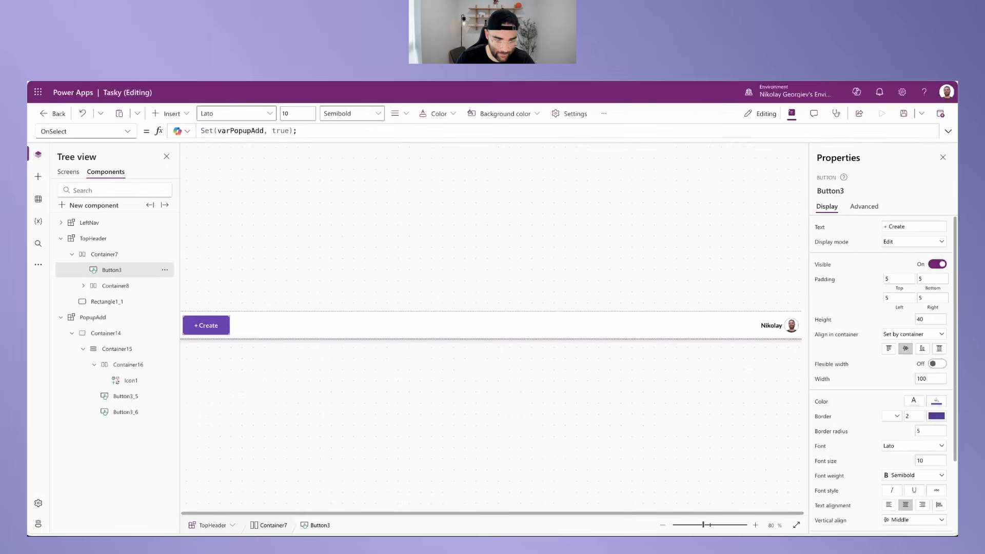
Step: On the My Tasks screen, test opening and closing the popup with + Create, and open the task form through New Task
left_click(66, 174)
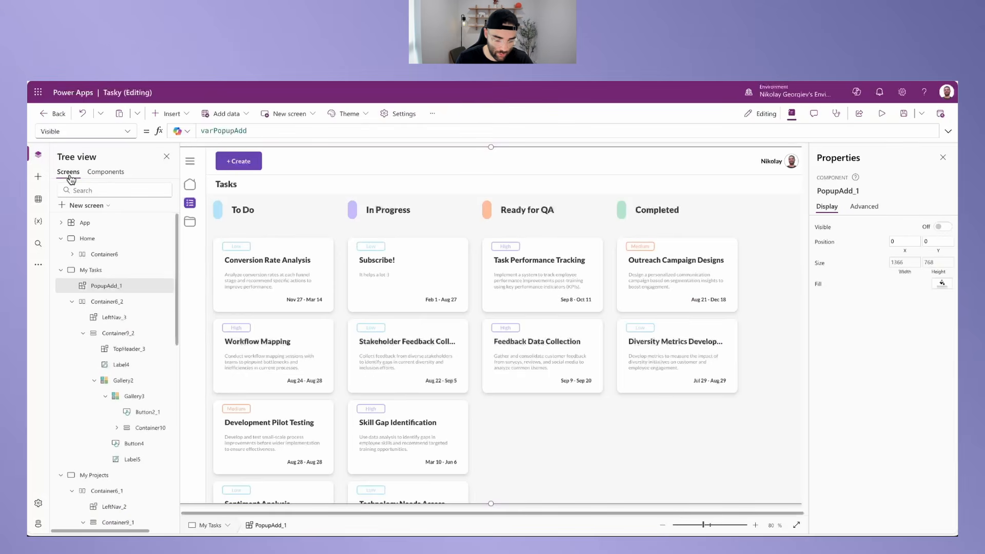
left_click(662, 526)
left_click(755, 525)
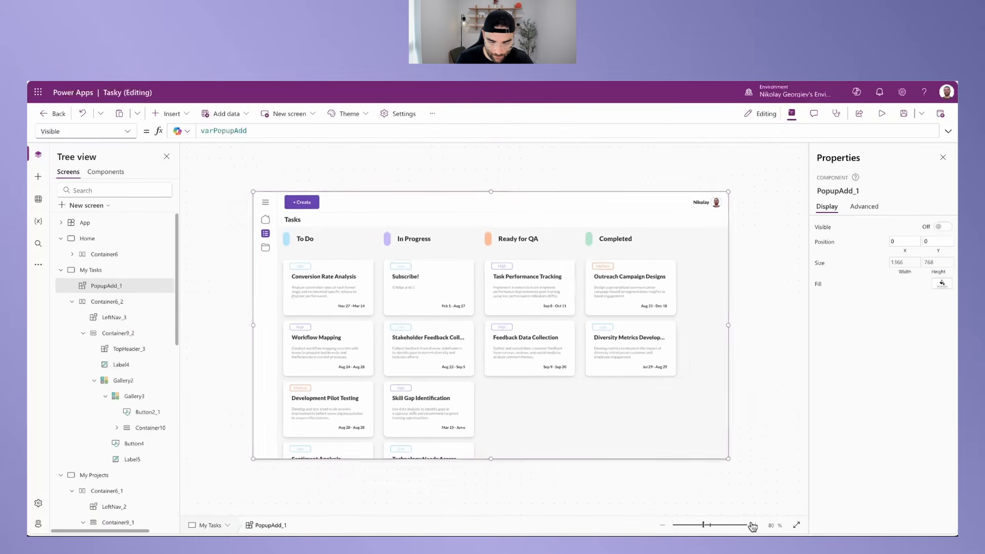
left_click(755, 526)
key("alt")
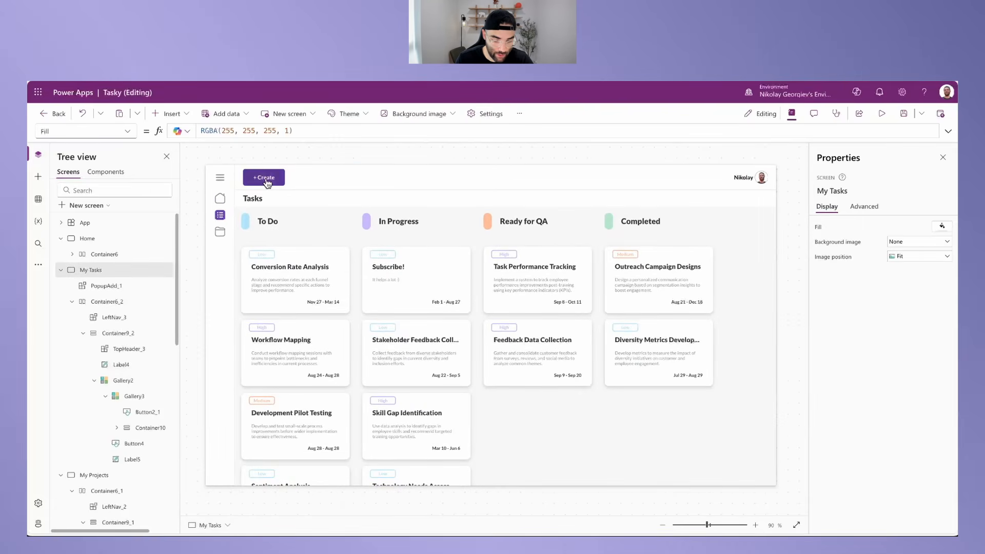
left_click(267, 180, "alt")
left_click(643, 256, "alt")
left_click(264, 177, "alt")
left_click(494, 315, "alt")
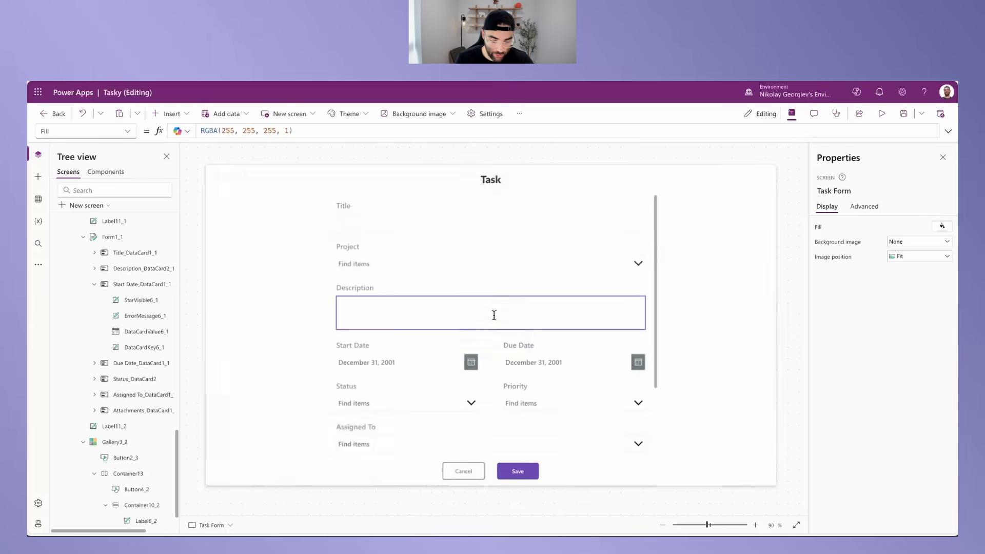
Step: Cancel the task form, open the project form through the popup's New Project button and look over its fields
left_click(462, 467, "alt")
left_click(488, 343, "alt")
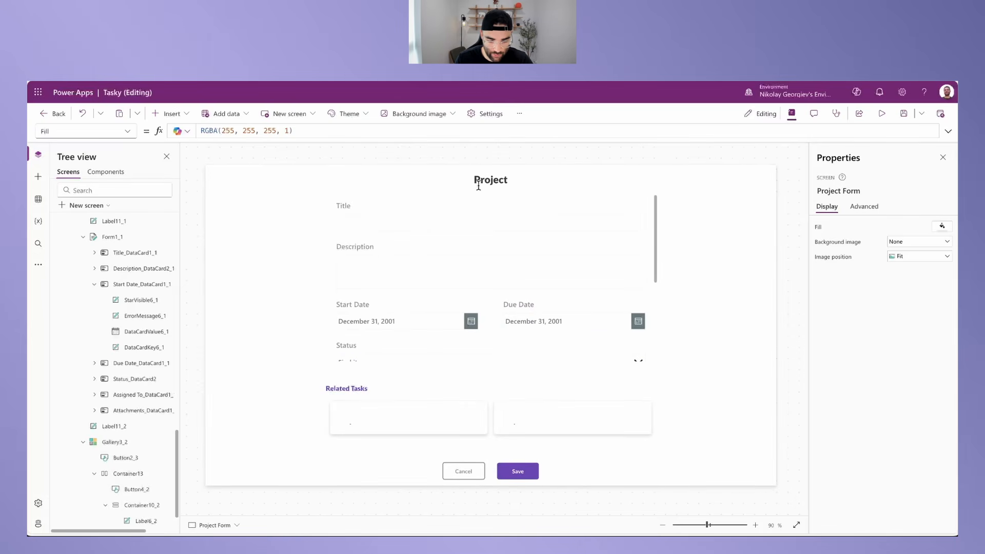
scroll(431, 272, "down", 3)
scroll(406, 303, "up", 3)
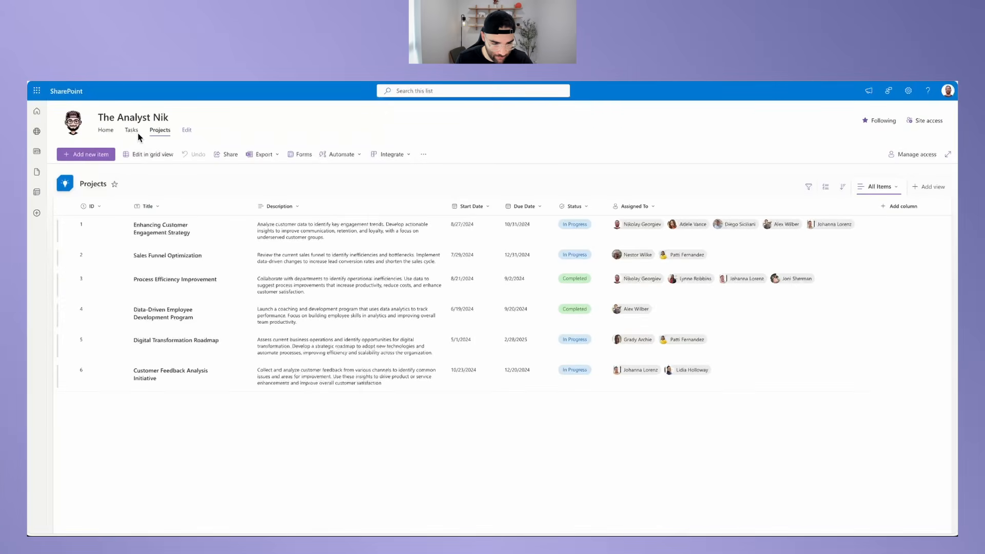
Step: Switch to the SharePoint site and look through the Tasks list
left_click(137, 134)
scroll(276, 293, "down", 3)
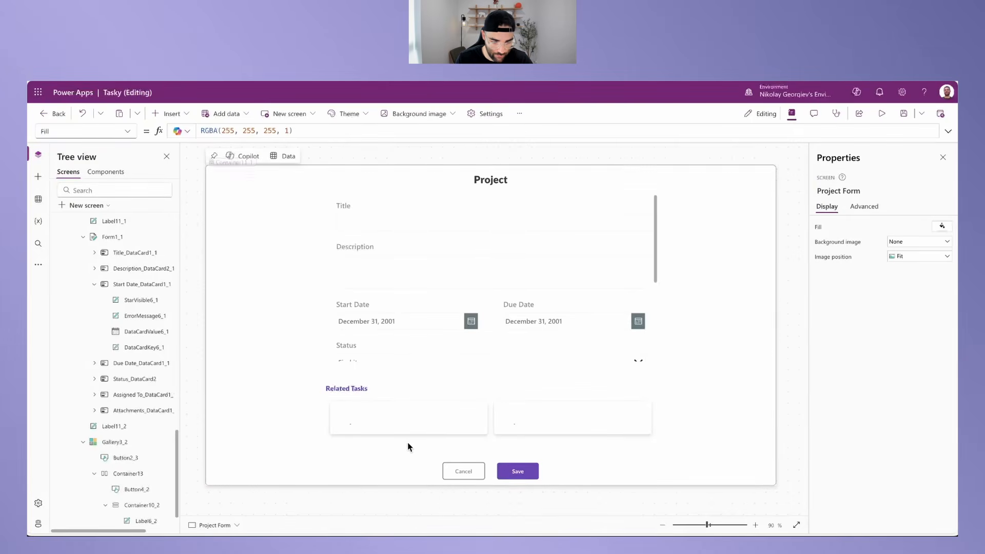
Step: Add the condition 'Project ID' <> Blank() to the Filter in the Related Tasks gallery's Items formula
left_click(409, 447)
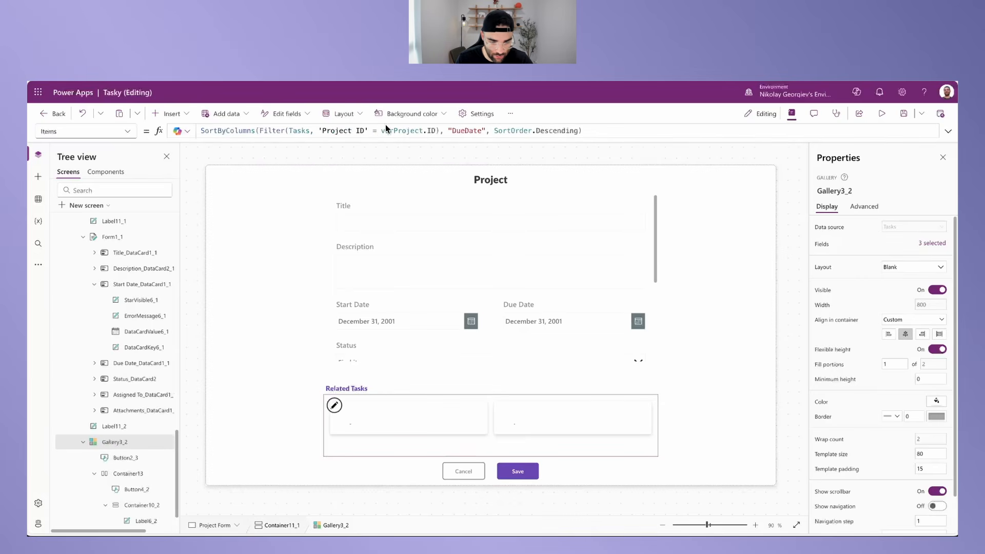
left_click(437, 130)
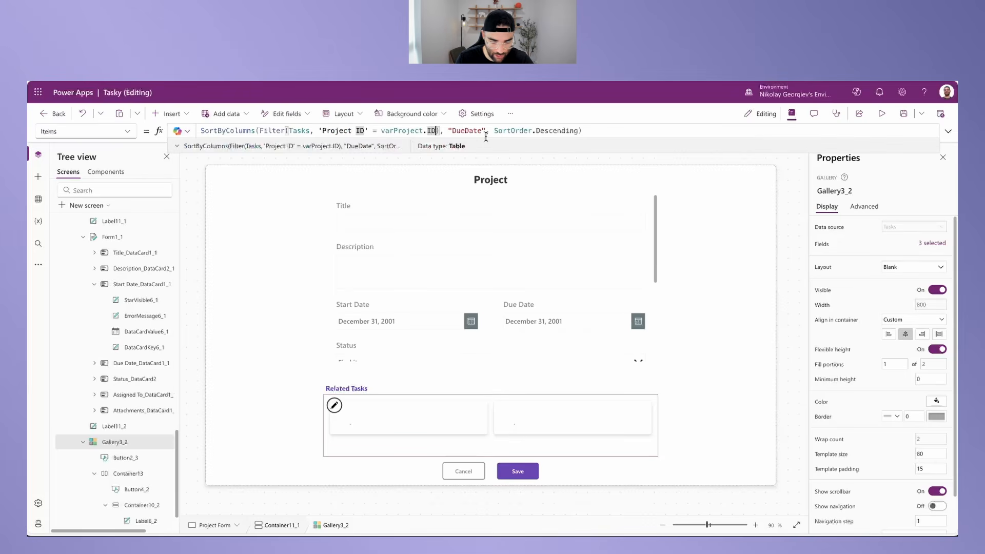
type(",")
type("'Project ID' <> Blank()")
left_click_drag(444, 130, 541, 131)
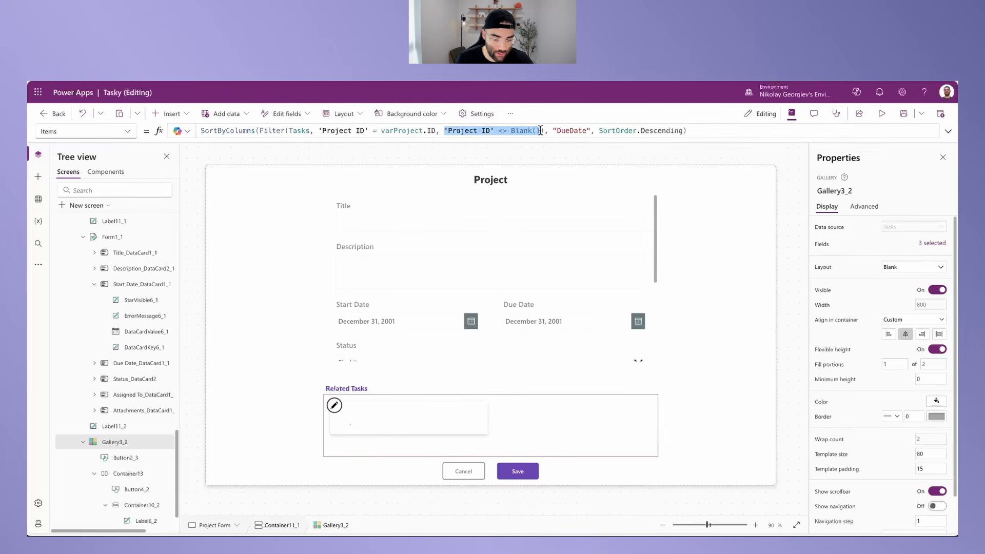
left_click(551, 132)
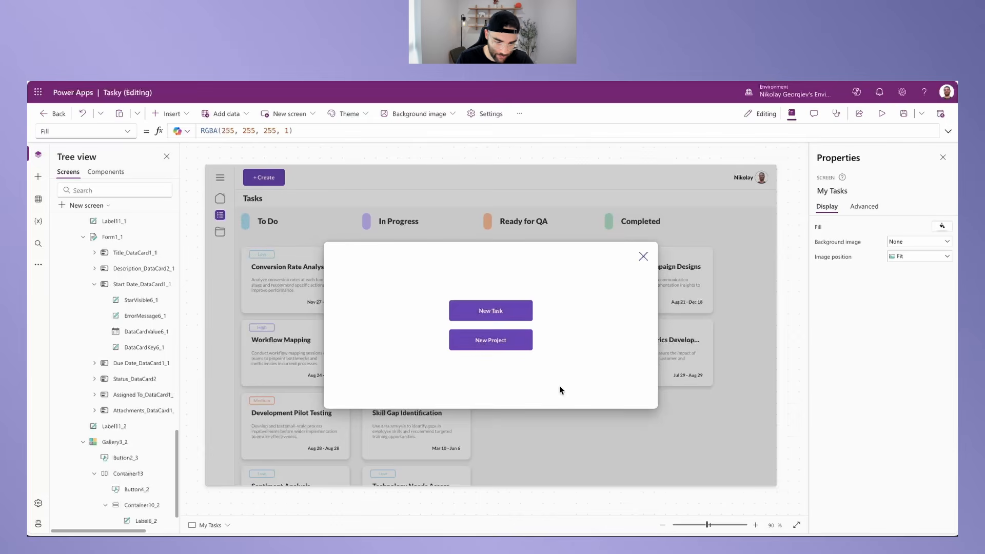
Step: Append Set(varPopupAdd, false); to the OnSelect formula of the New Task button in the PopupAdd component
left_click(375, 279)
key("Delete")
left_click(114, 175)
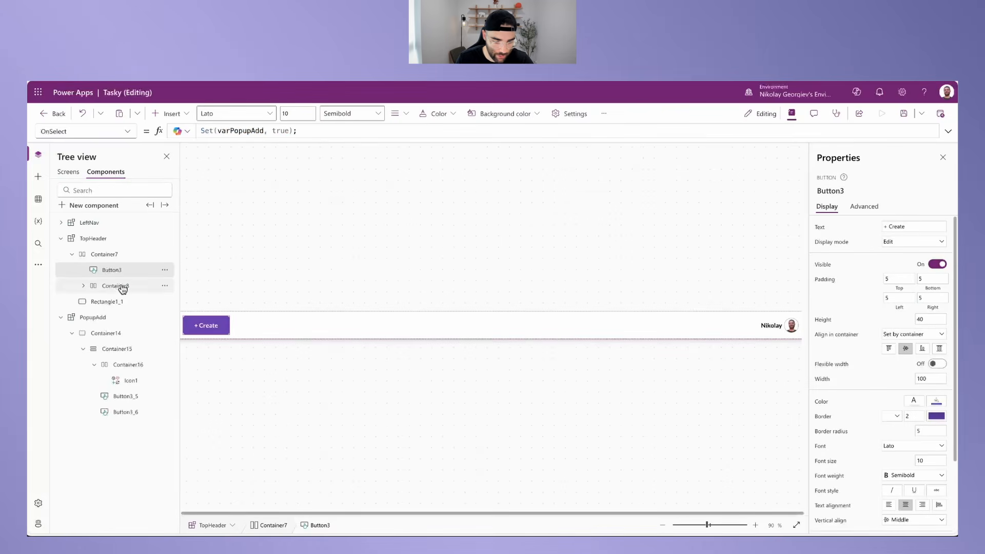
left_click(96, 318)
left_click(123, 397)
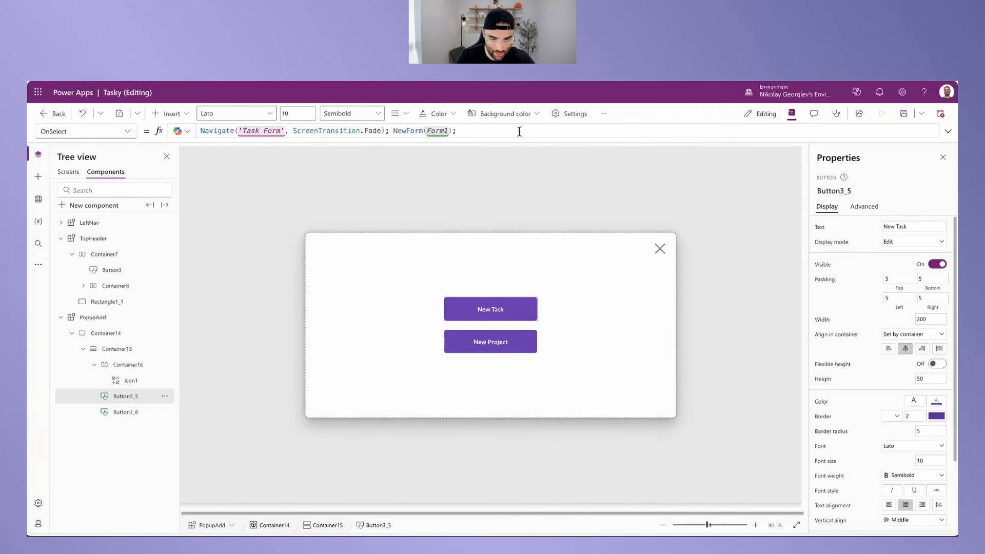
type("Set(varPop")
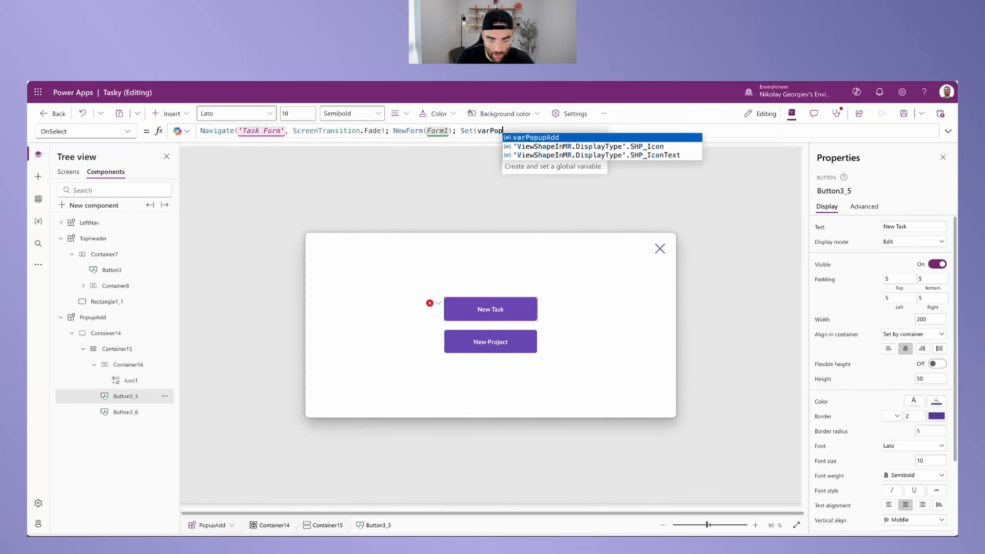
type("upAdd, false);")
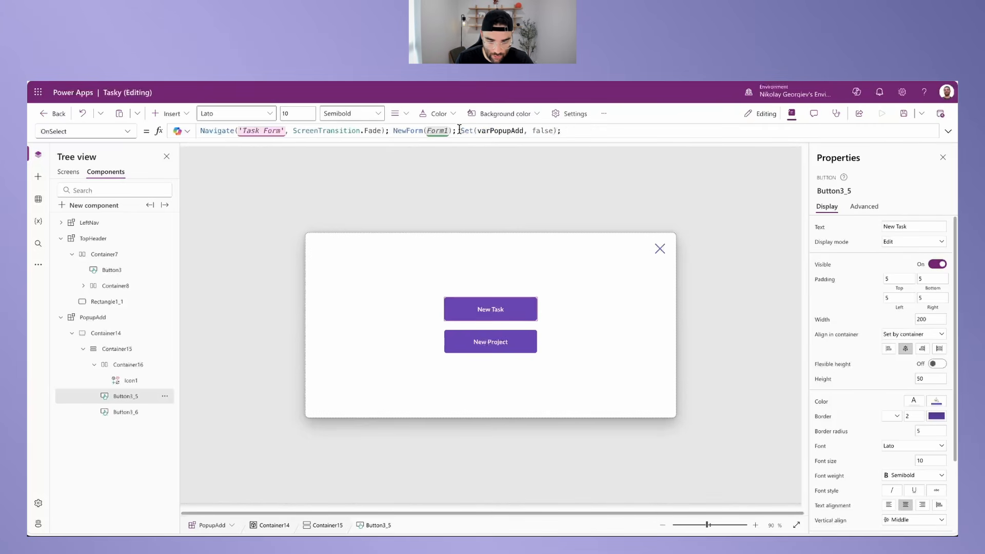
Step: Copy the Set(varPopupAdd, false); statement to the end of the New Project button's OnSelect formula
left_click_drag(461, 130, 609, 129)
key("ctrl+c")
left_click(501, 346)
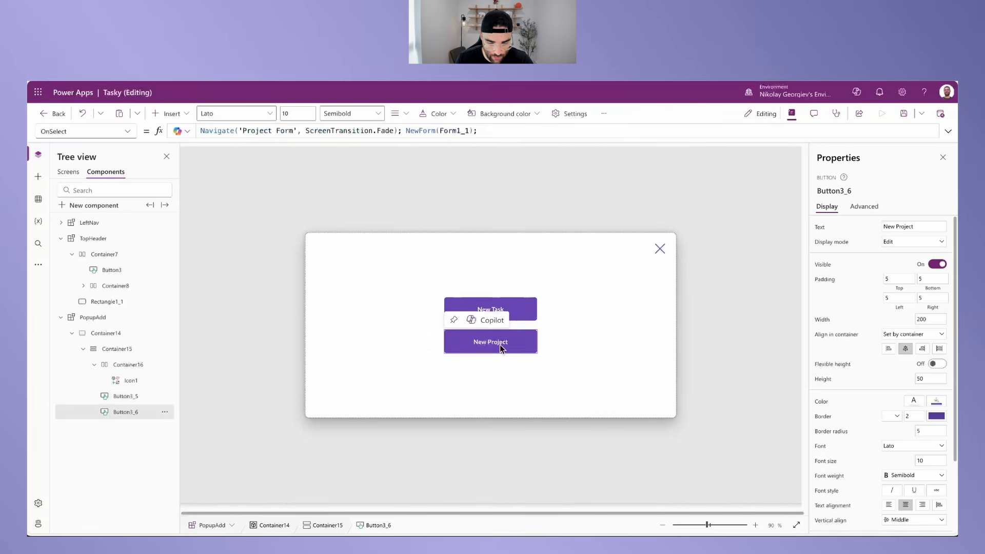
left_click(497, 131)
key("ctrl+v")
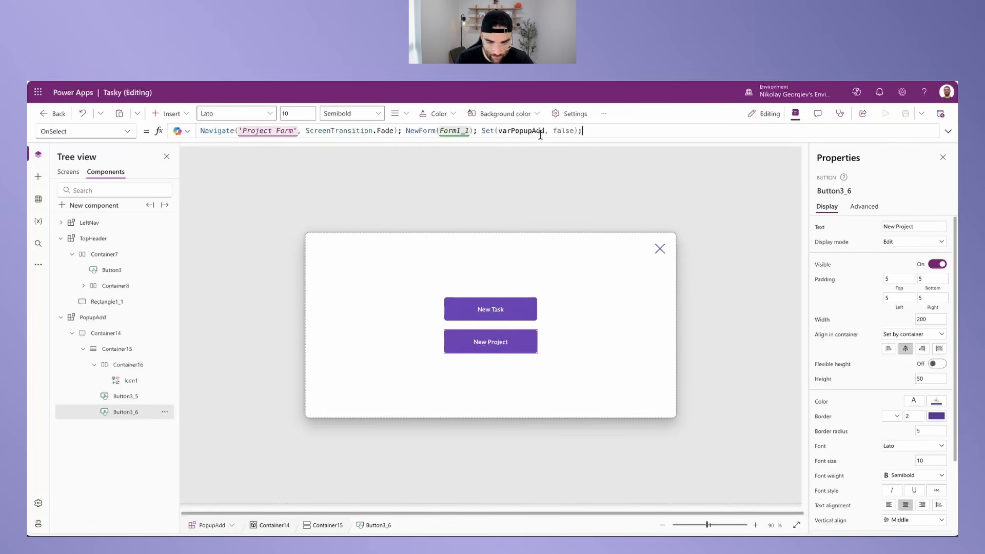
Step: On the My Tasks screen, test opening the task form through New Task, cancel it, then reopen and close the popup
left_click(68, 171)
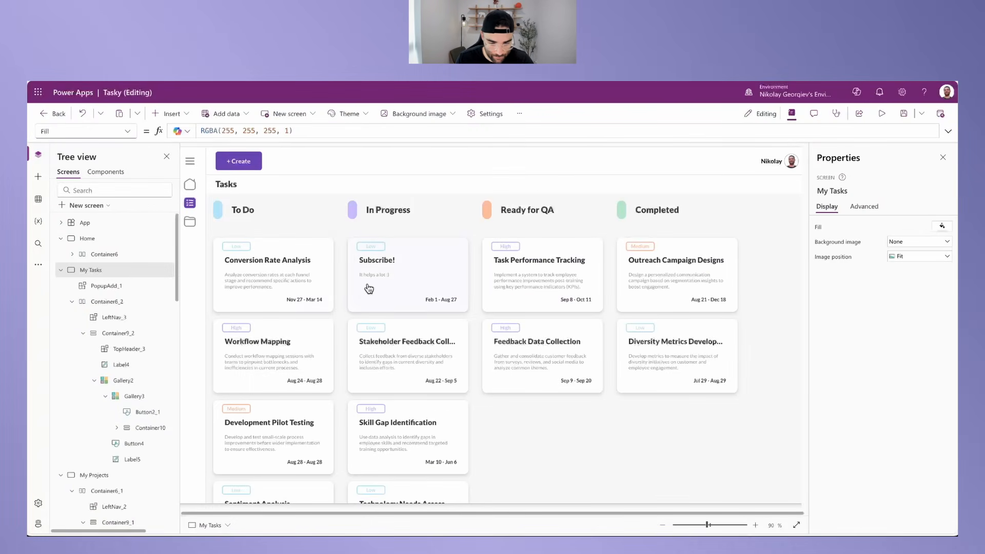
left_click(239, 160)
left_click(485, 307)
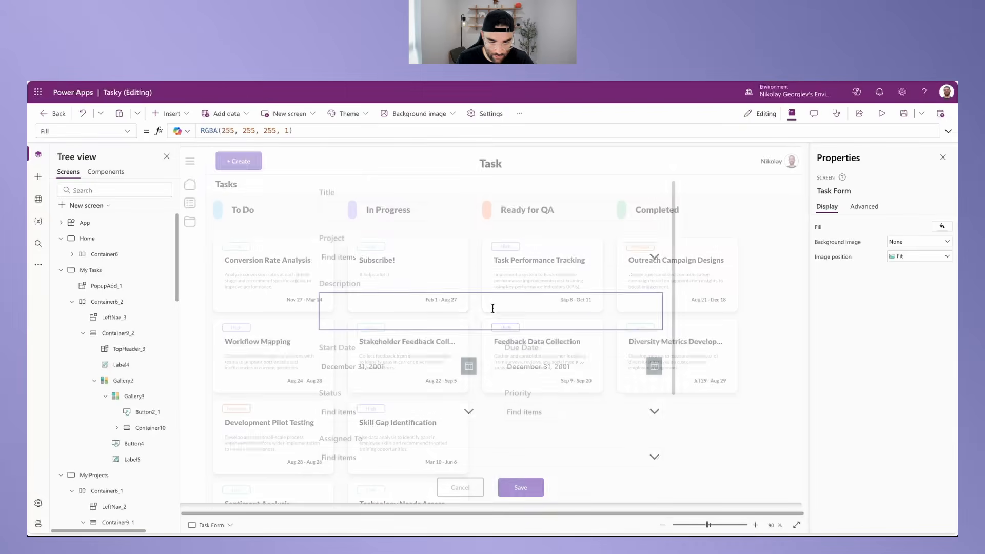
left_click(465, 489)
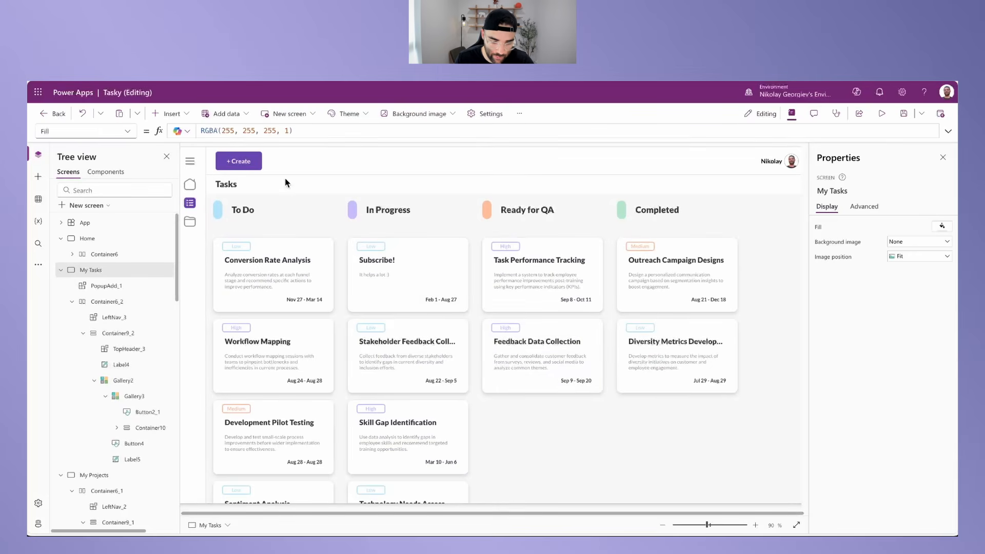
left_click(248, 160)
left_click(657, 250)
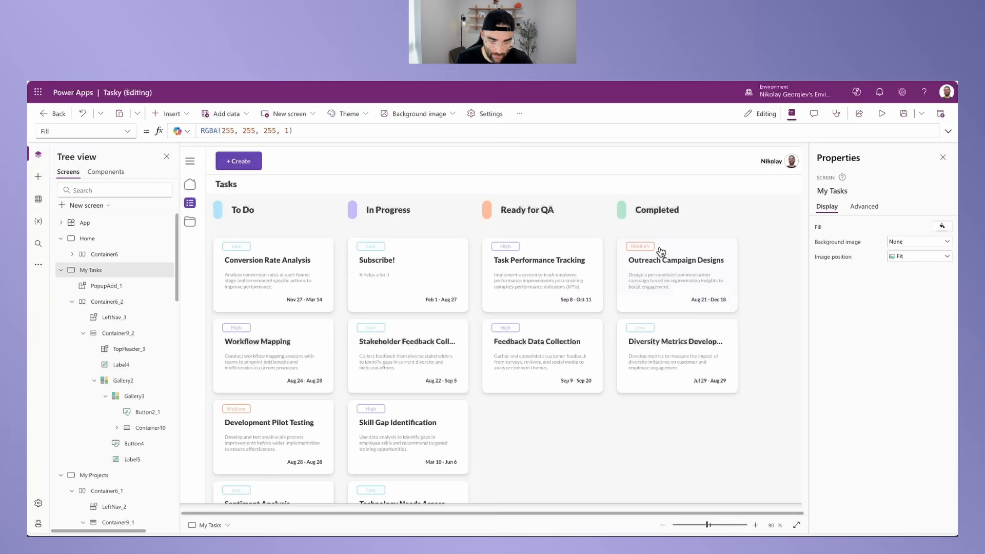
Step: Copy the PopupAdd_1 component from My Tasks to the My Projects screen and test opening and closing it
left_click(128, 288)
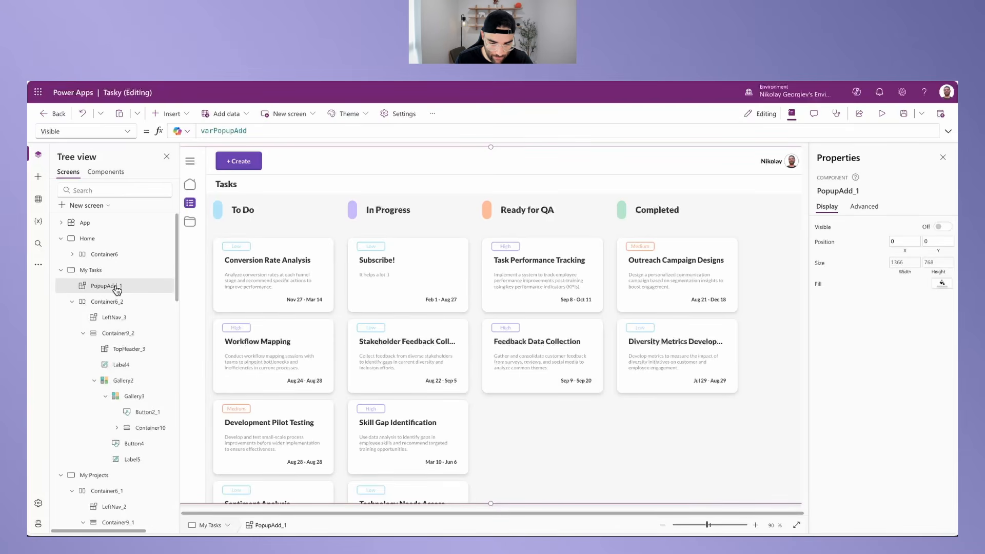
left_click(85, 475)
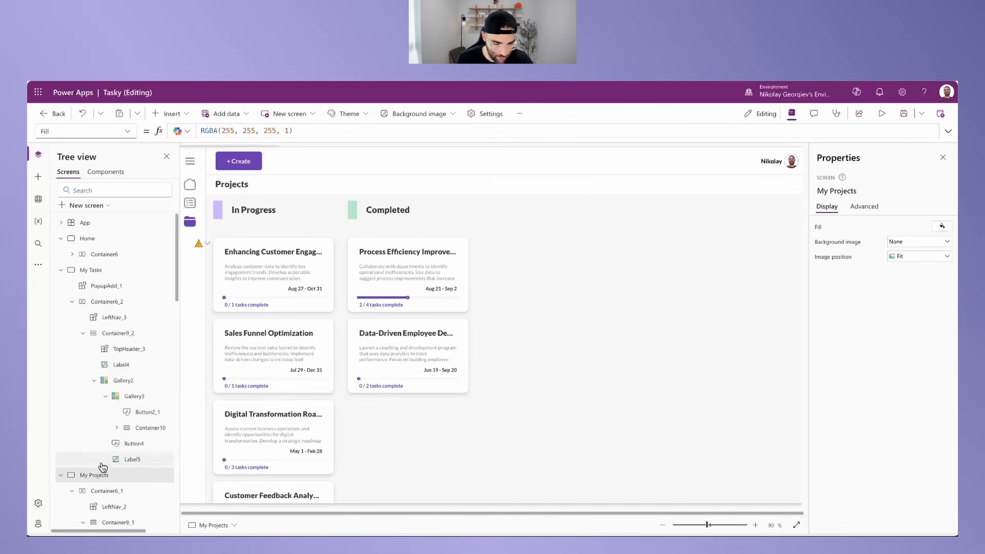
key("ctrl+v")
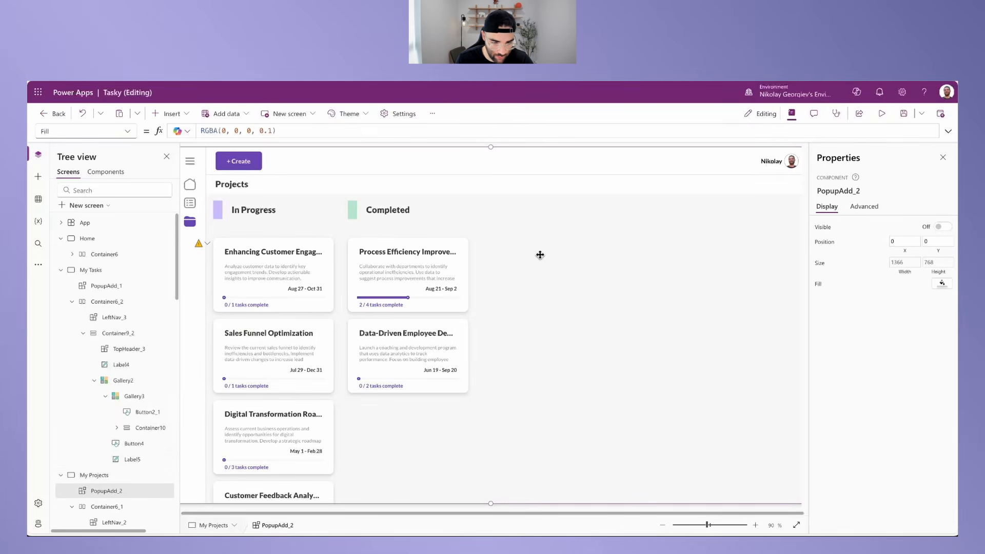
left_click(242, 163, "alt")
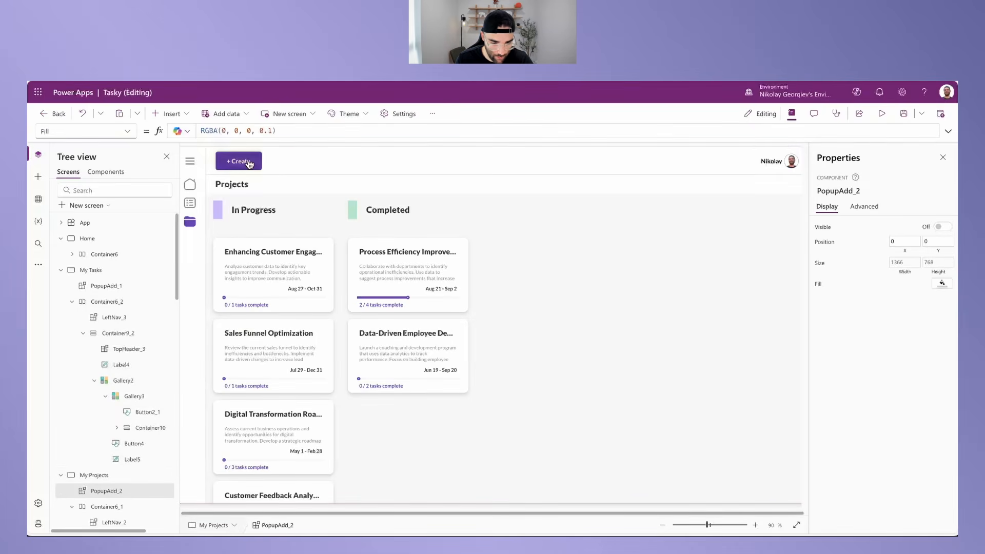
left_click(664, 251, "alt")
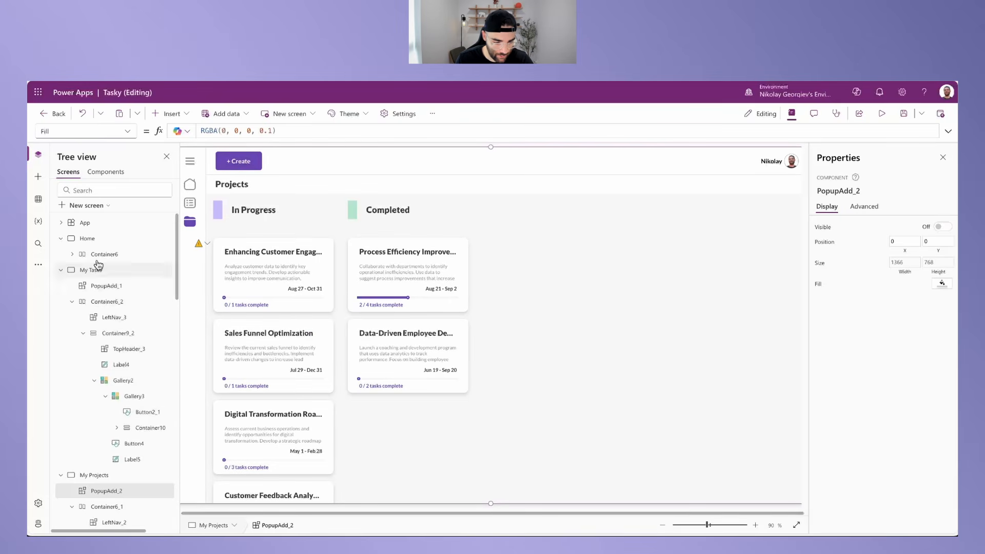
Step: Paste the popup component onto the Home screen and test opening and closing it with + Create
left_click(97, 242)
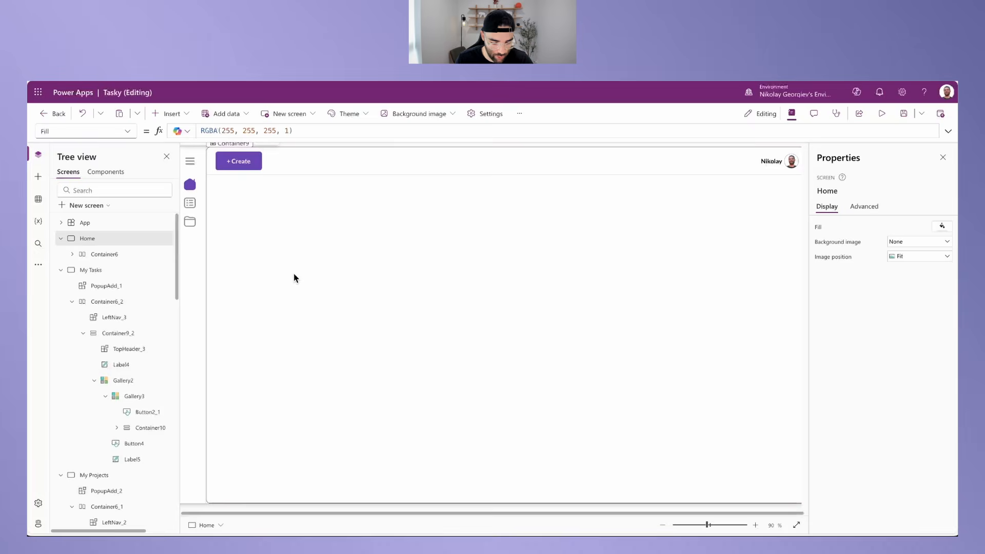
key("ctrl+v")
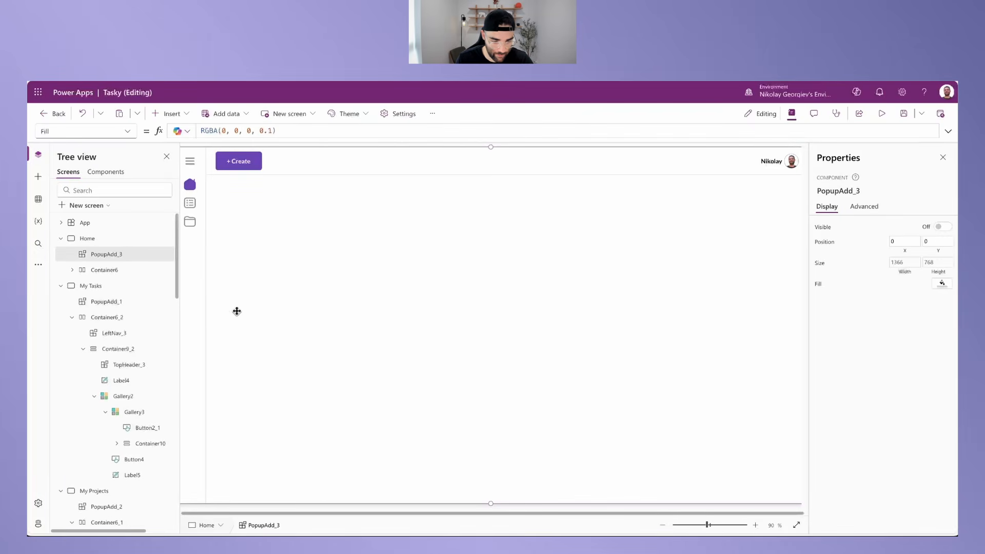
left_click(238, 161, "alt")
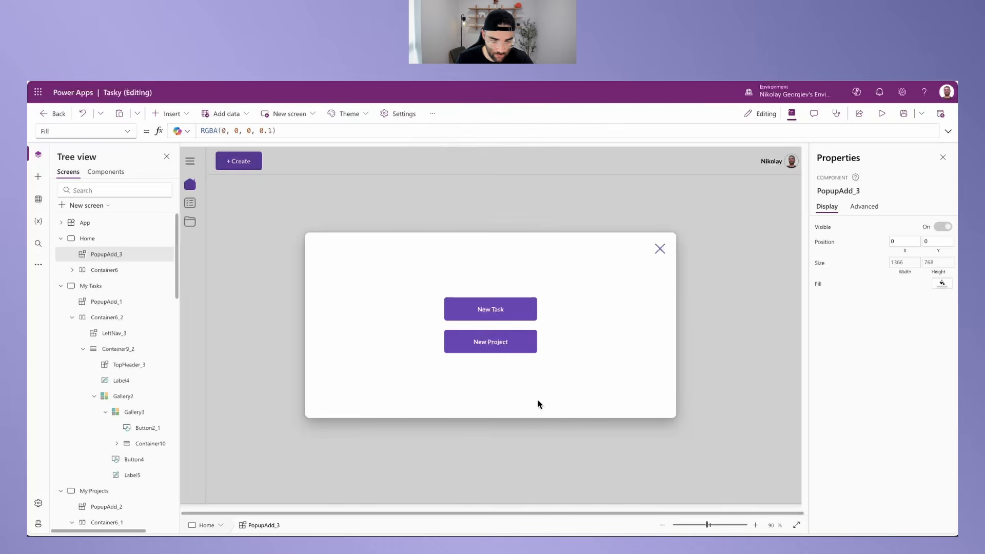
left_click(663, 525)
left_click(625, 266, "alt")
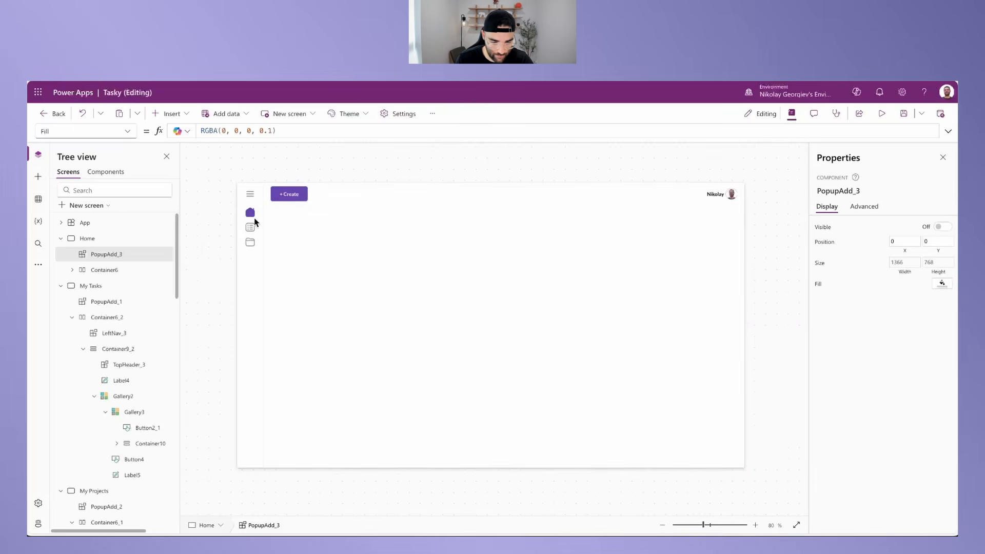
Step: Open the Enhancing Customer Engagement Strategy project from My Projects and insert a horizontal container into the Project Form screen
left_click(250, 242, "alt")
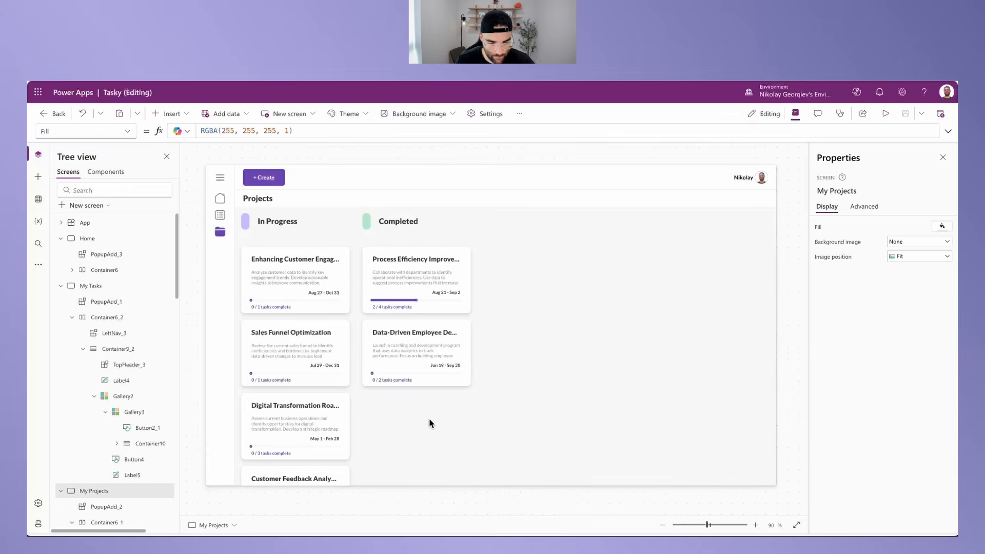
left_click(323, 276, "alt")
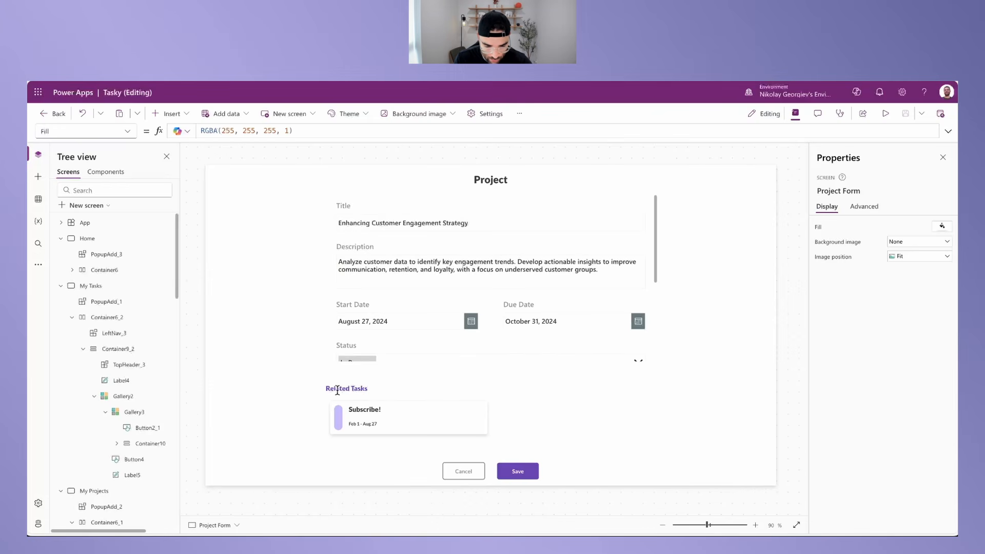
left_click(354, 388)
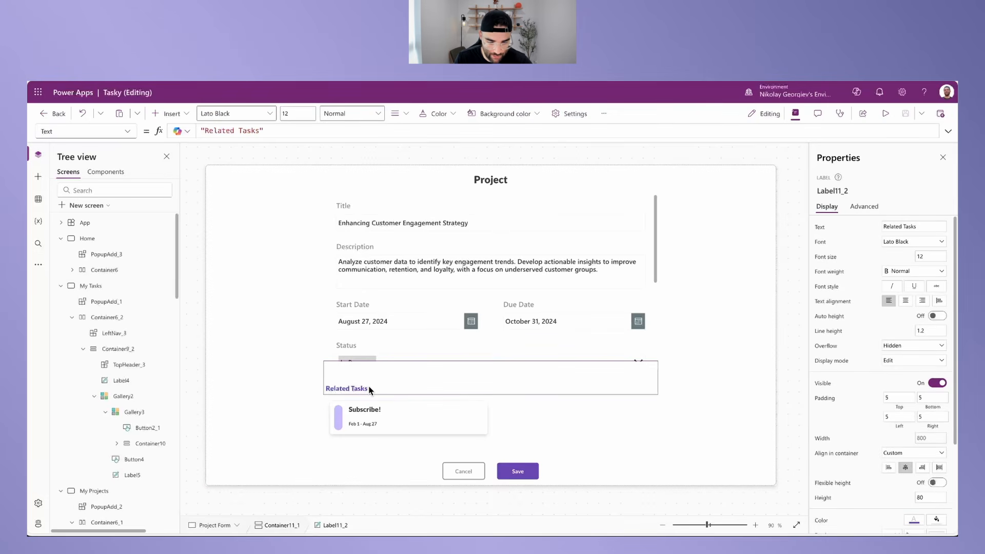
scroll(126, 412, "down", 15)
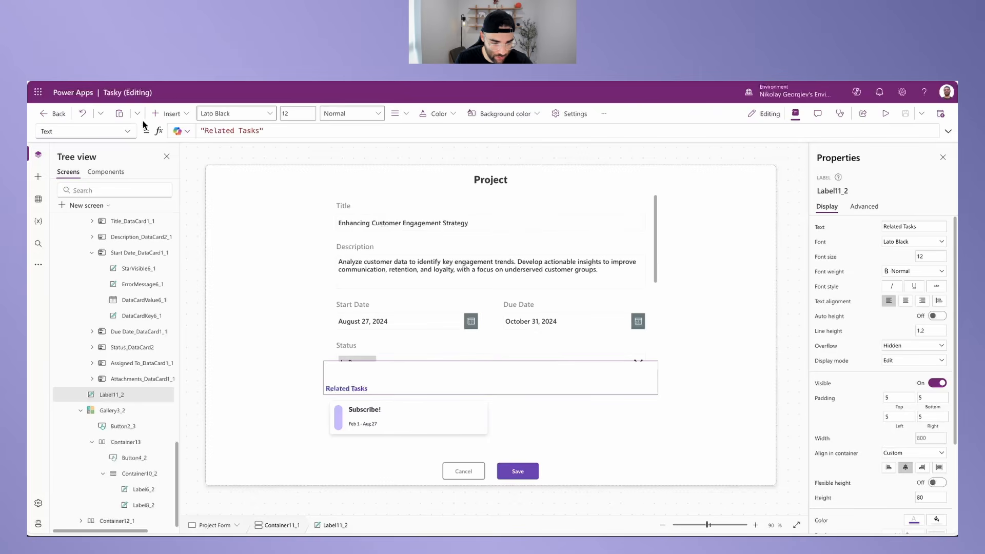
left_click(165, 114)
type("contain")
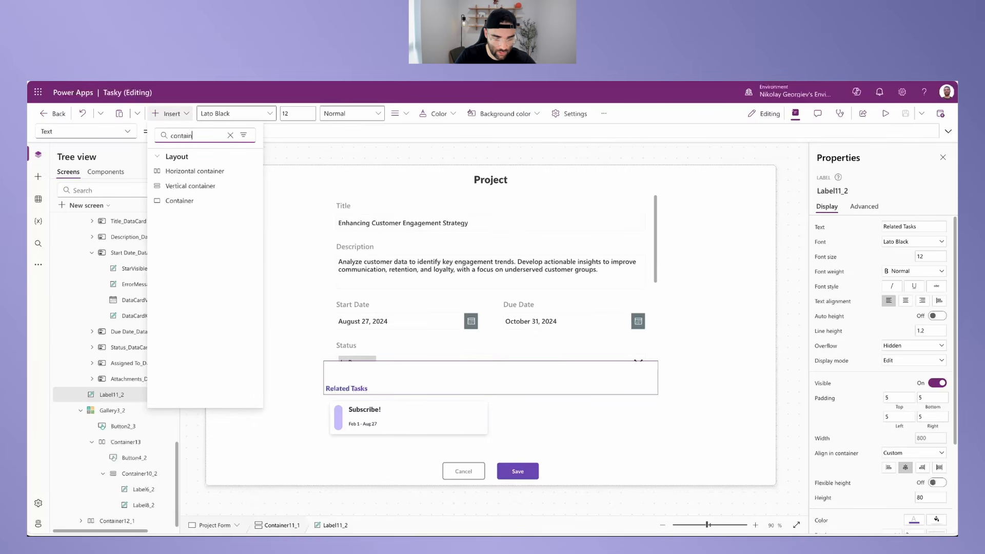
left_click(189, 173)
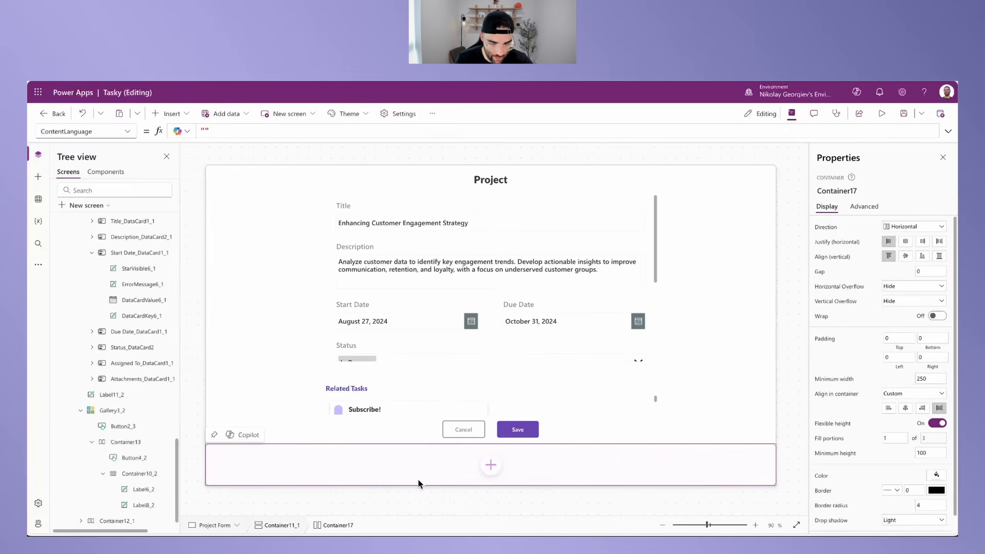
Step: Turn off the new container's flexible height and set its height to 50
left_click(938, 424)
left_click(924, 438)
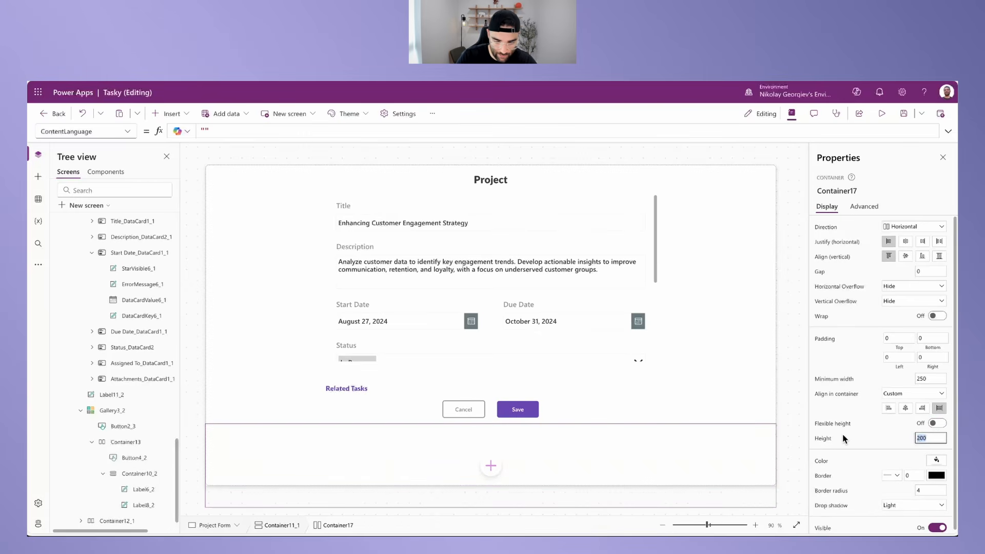
type("500")
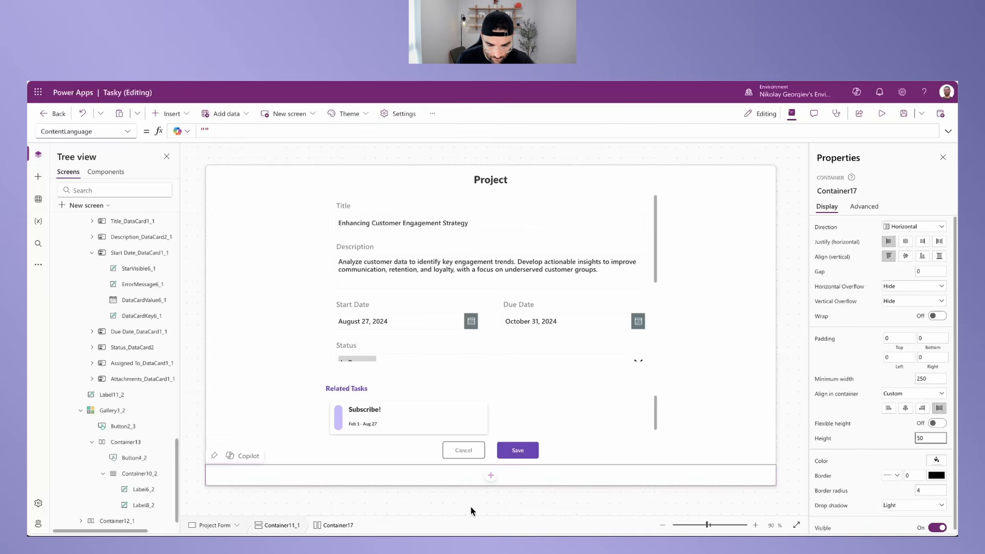
Step: Set the new container's border radius to 0 and its drop shadow to None
left_click(922, 490)
type("0")
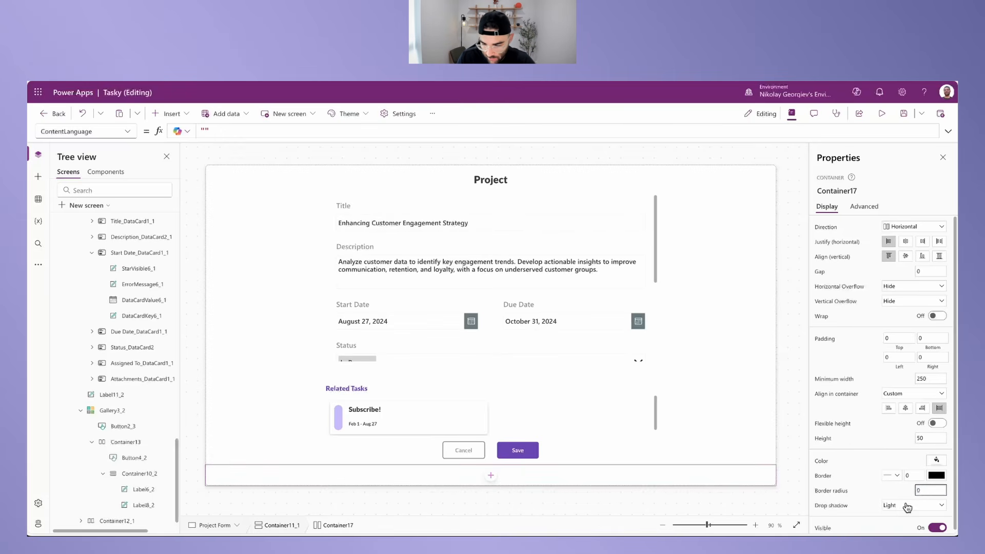
left_click(908, 506)
left_click(899, 429)
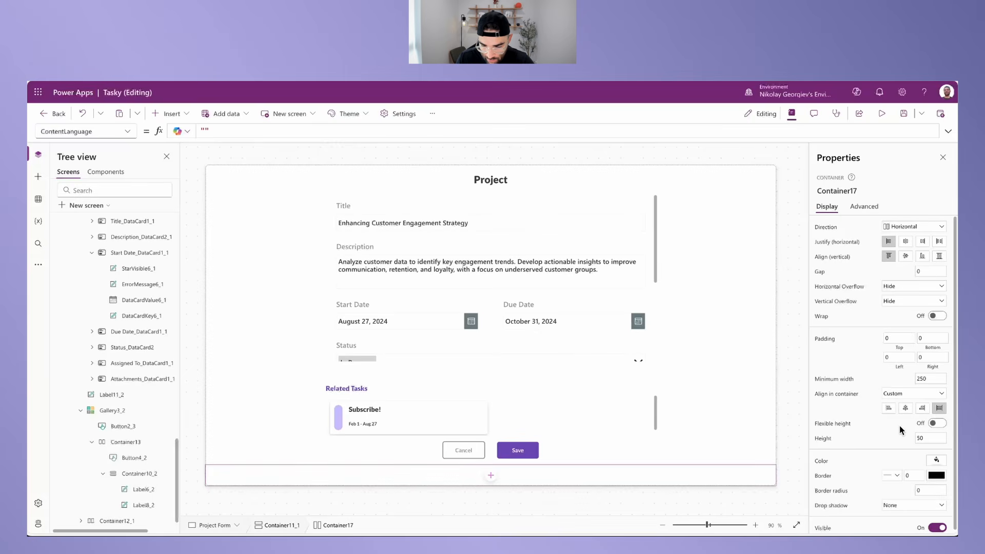
Step: Set the new container's minimum width to 0 and its vertical alignment to center
left_click(935, 379)
type("0")
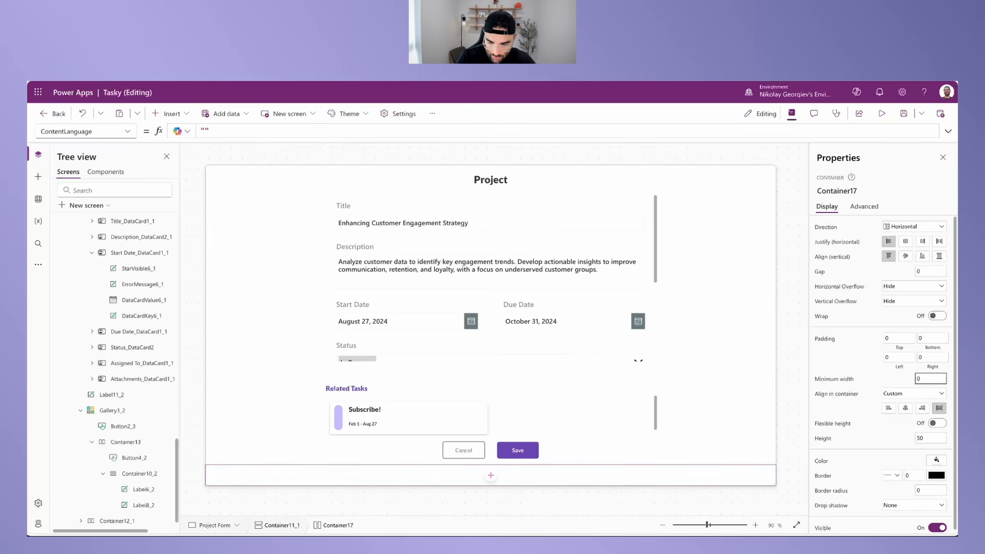
left_click(906, 257)
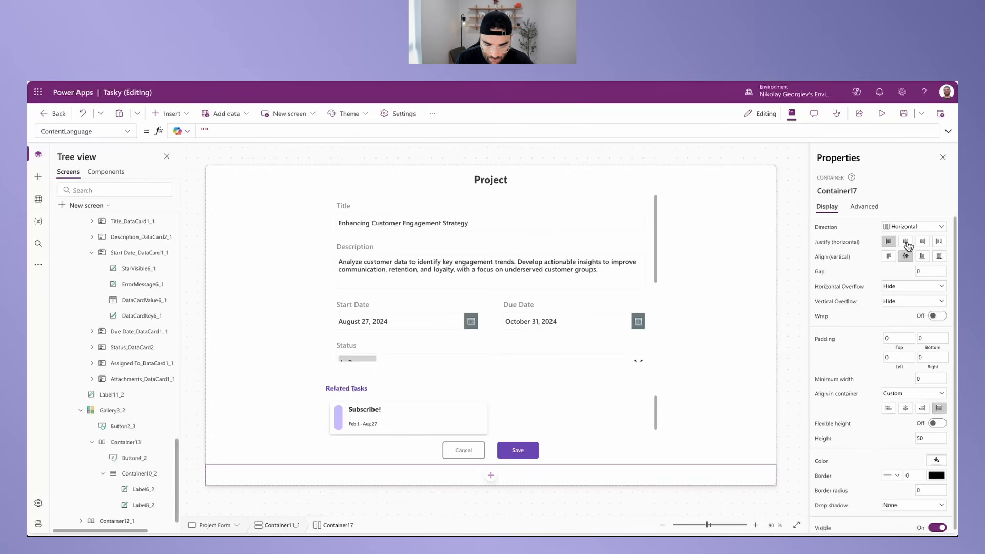
Step: Justify the new container's contents with space between and reorder it directly above the related tasks gallery
left_click(940, 242)
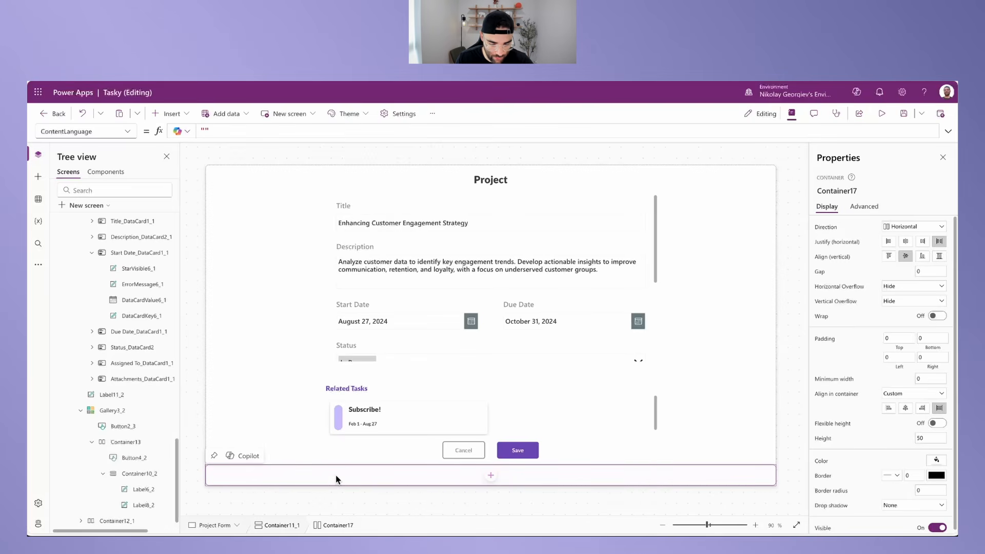
scroll(166, 461, "down", 1)
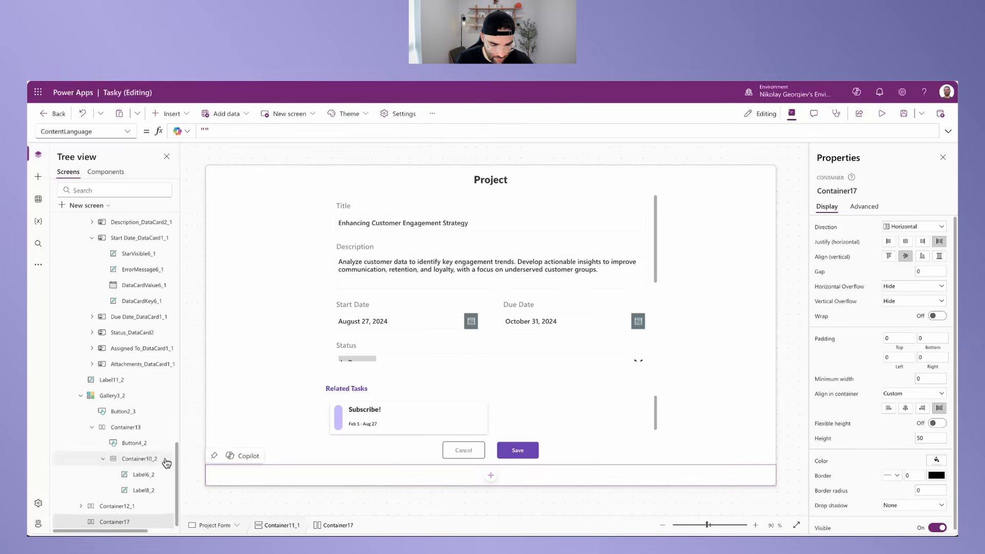
right_click(121, 516)
mouse_move(177, 385)
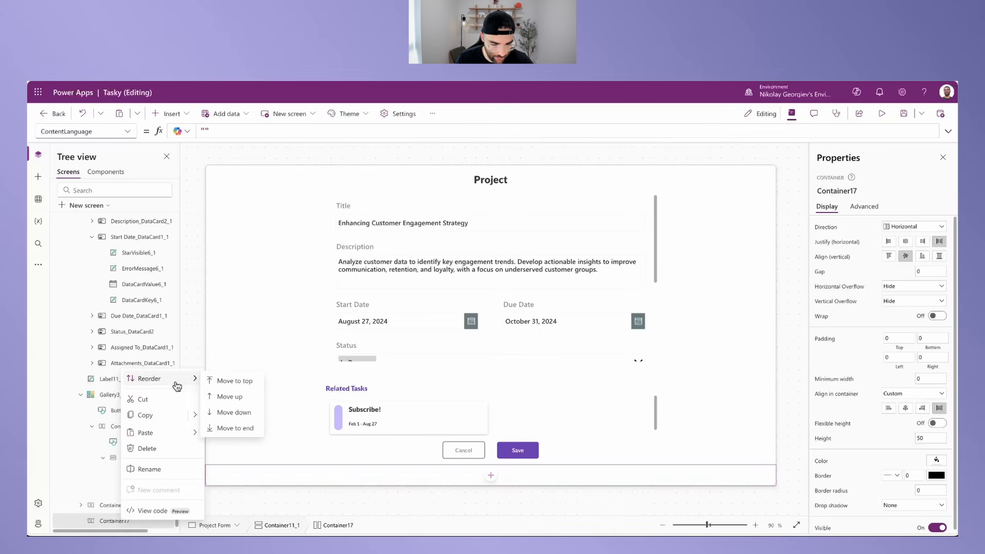
left_click(376, 478)
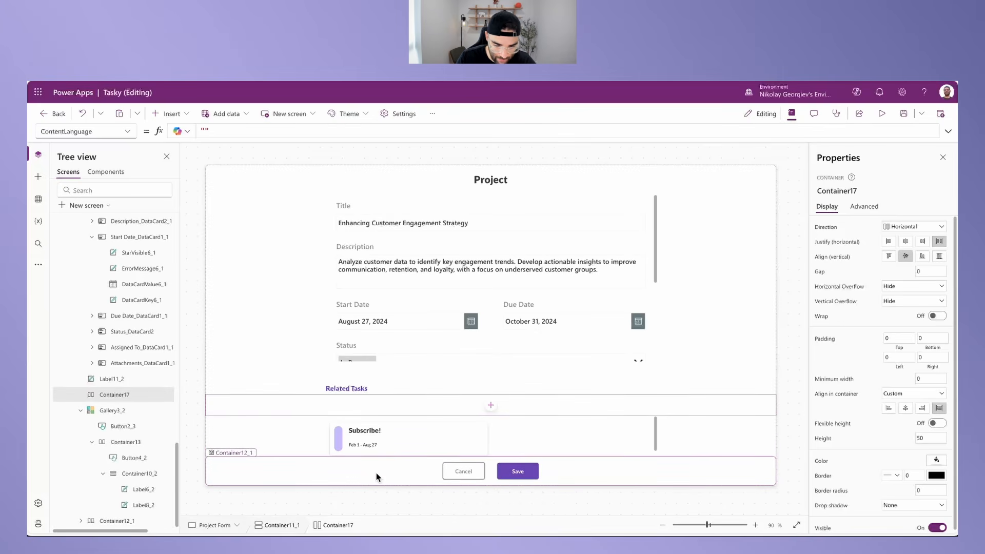
Step: Move the Related Tasks label into the new horizontal container
left_click(379, 391)
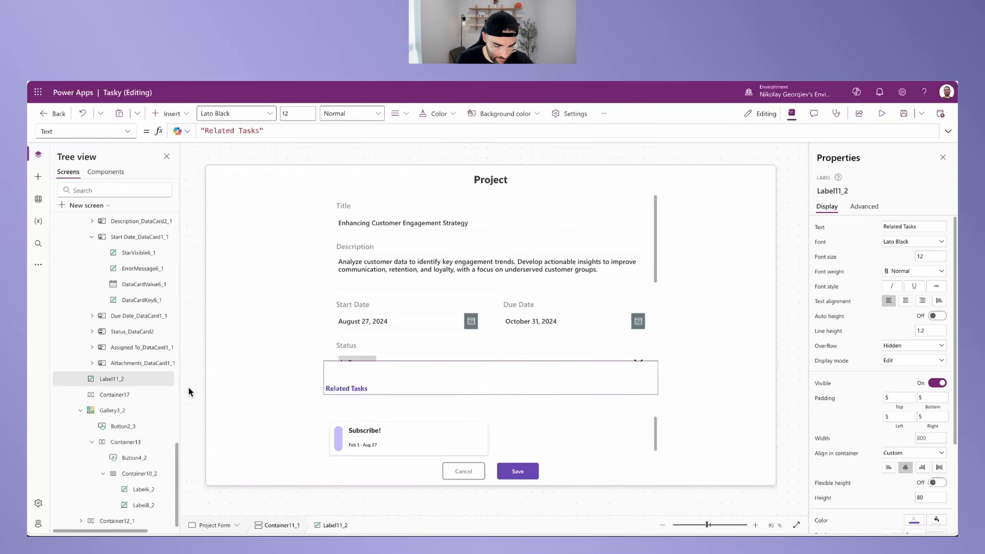
key("Delete")
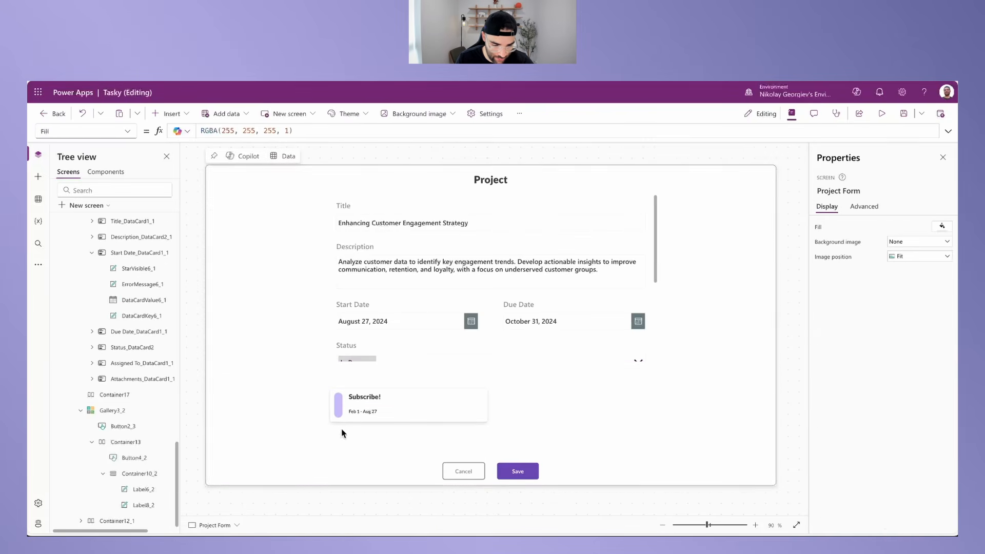
left_click(372, 379)
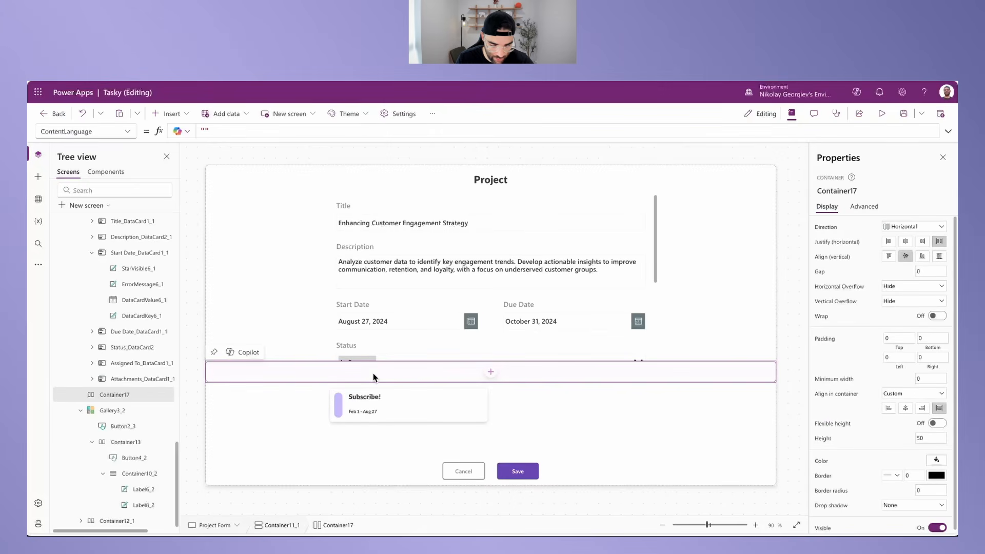
key("ctrl+z")
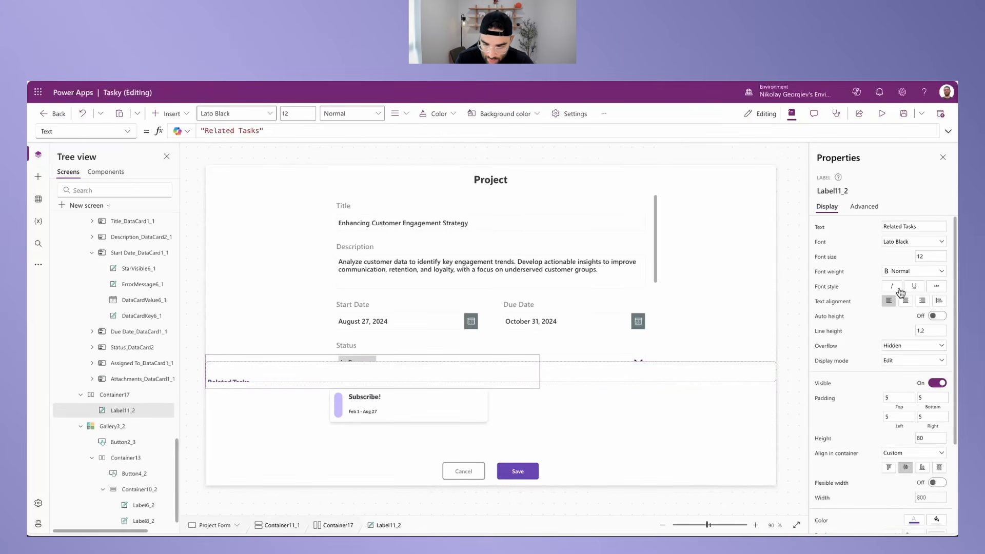
Step: Stretch the Related Tasks label vertically in its container, clear its width formula and turn on flexible width
left_click(940, 468)
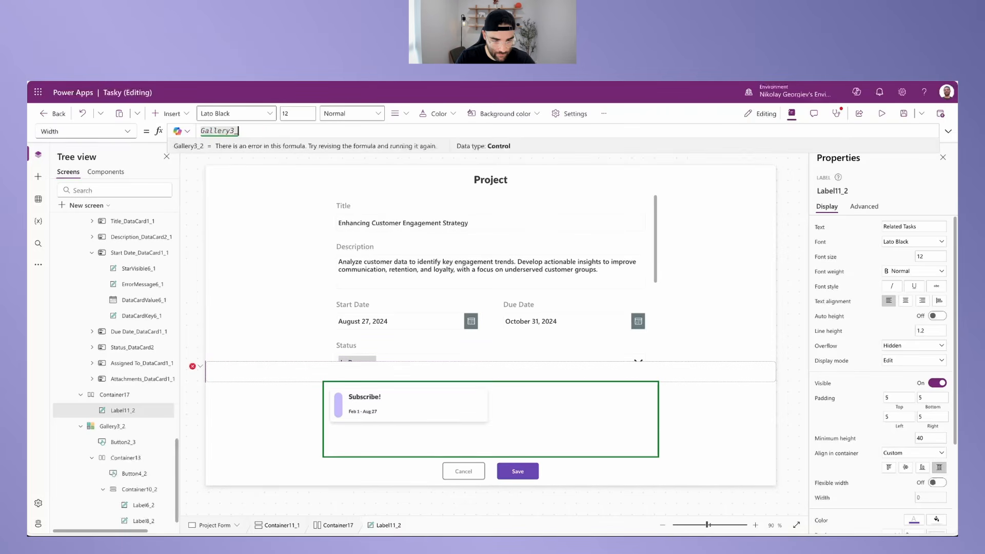
key("BackSpace")
key("BackSpace")
key("BackSpace")
key("BackSpace")
key("BackSpace")
key("BackSpace")
key("BackSpace")
key("BackSpace")
key("BackSpace")
key("BackSpace")
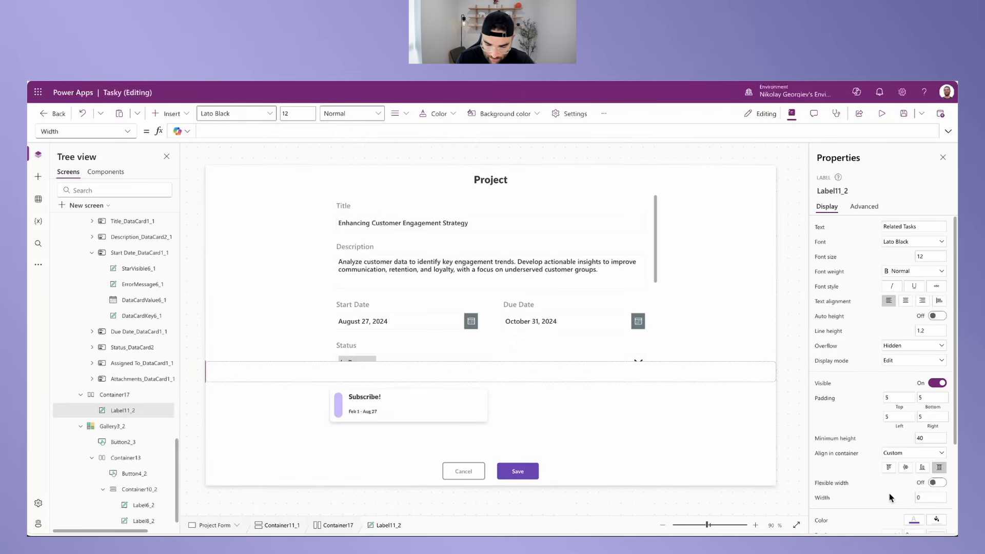
left_click(937, 483)
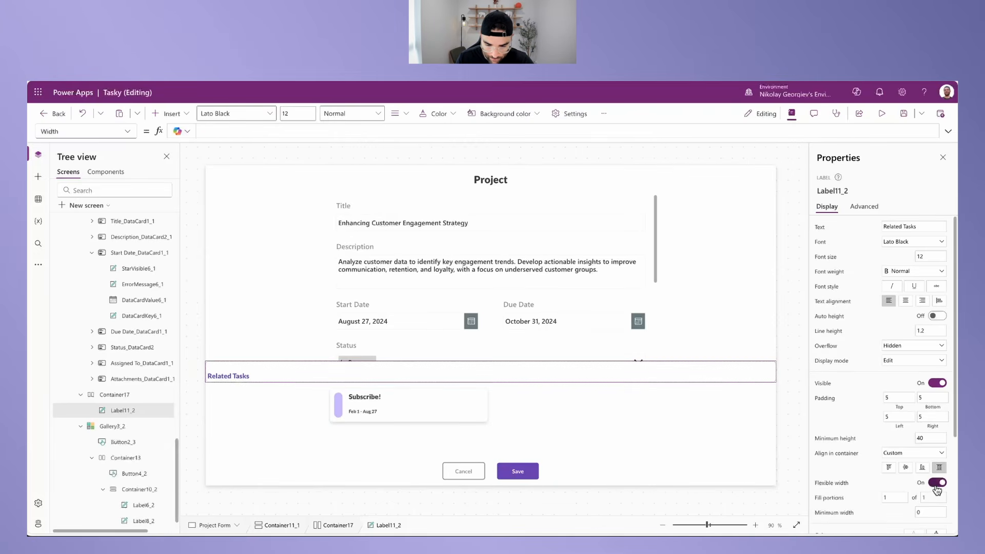
Step: Center the new container within its parent and set its width to the gallery's formula, Min(800, Parent.Width)
left_click(121, 395)
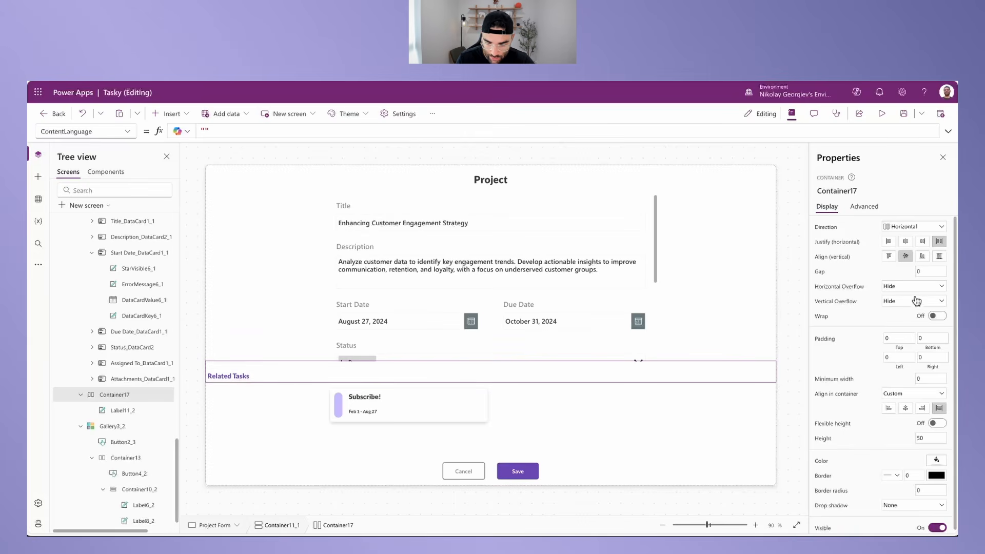
left_click(906, 409)
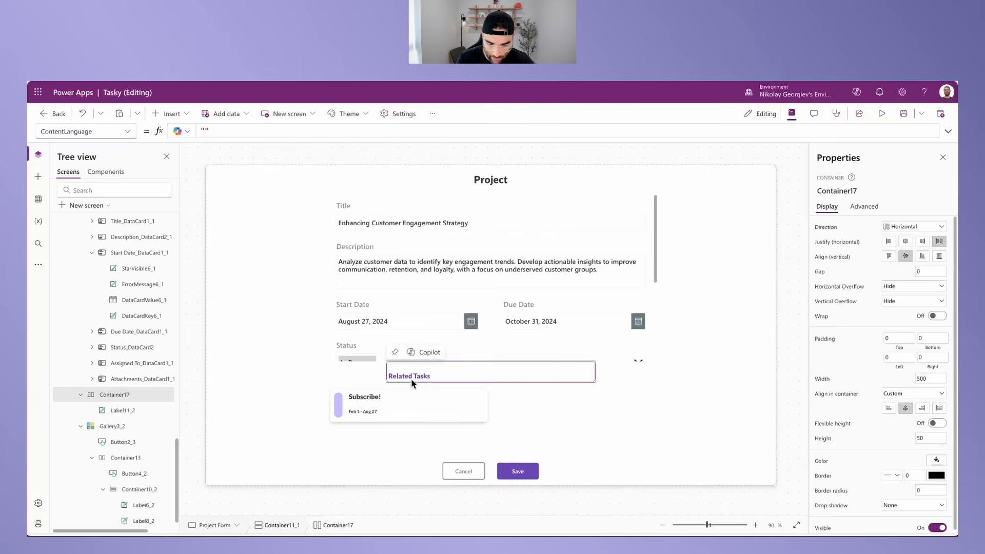
left_click(360, 442)
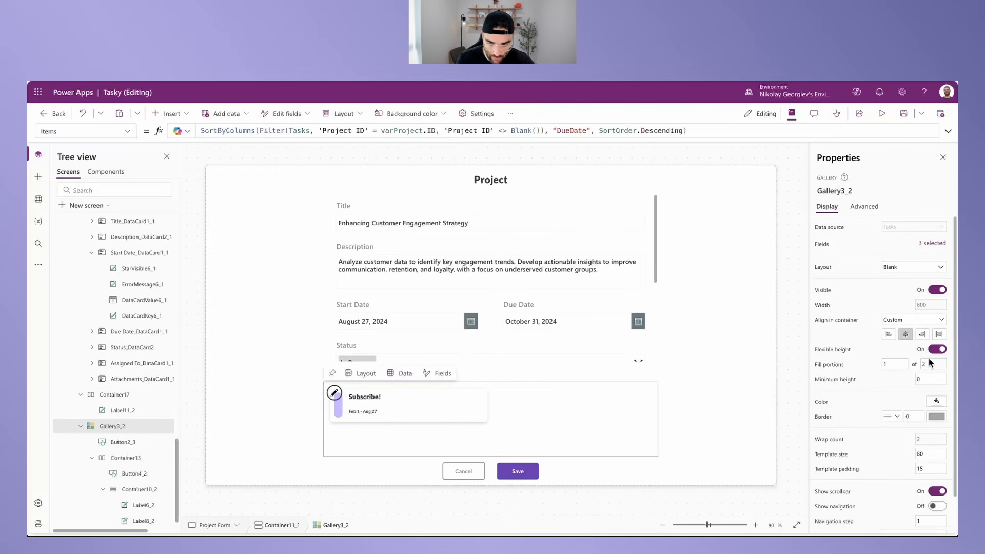
left_click(829, 307)
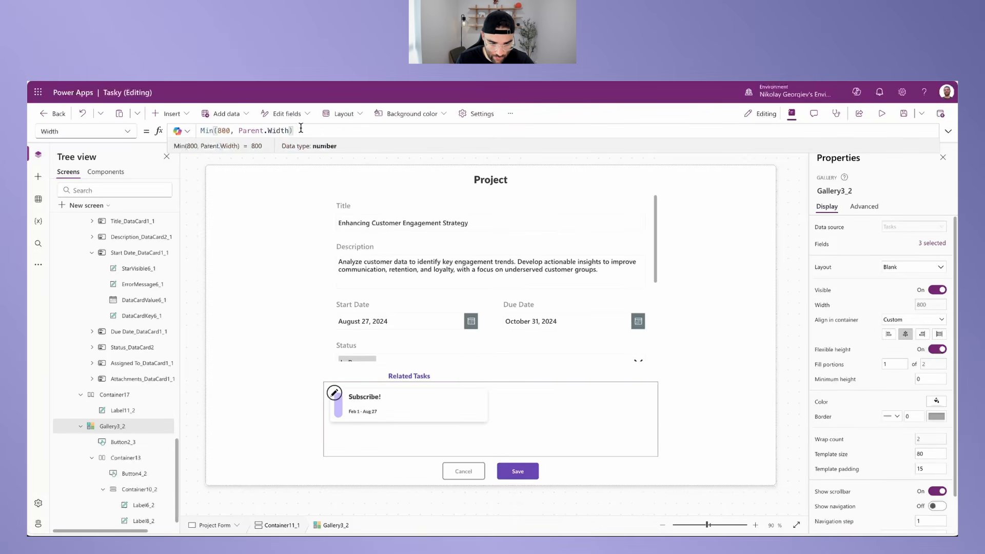
left_click_drag(302, 131, 184, 129)
key("ctrl+c")
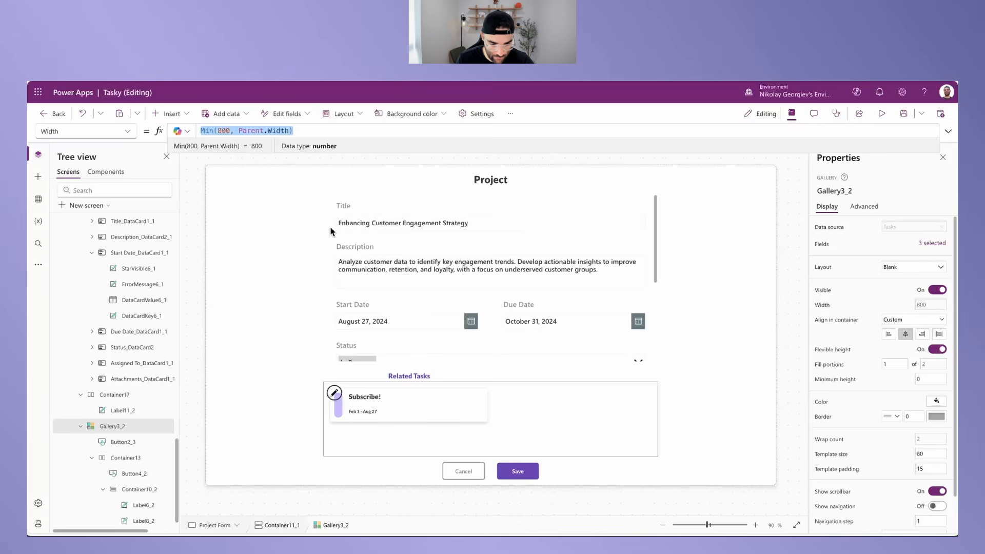
left_click(365, 375)
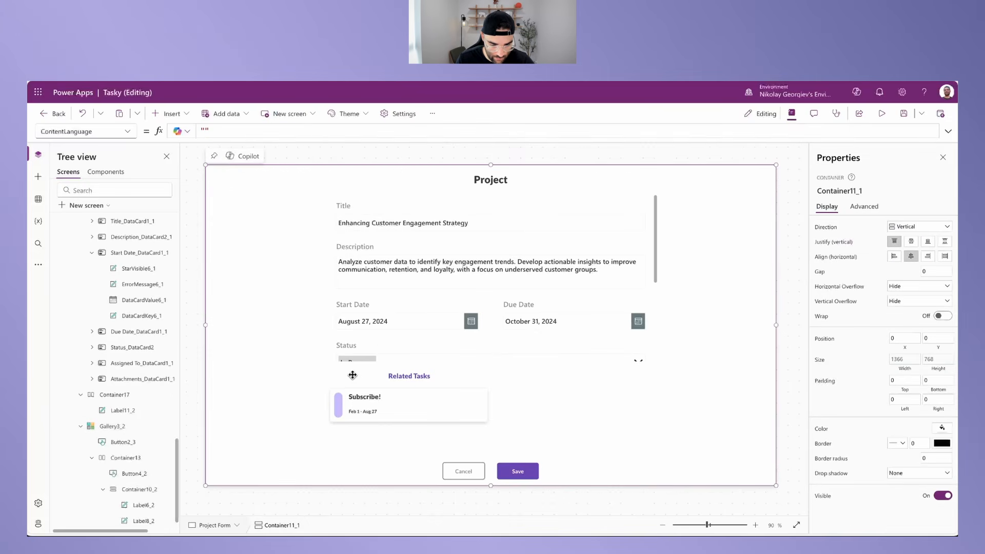
left_click(550, 367)
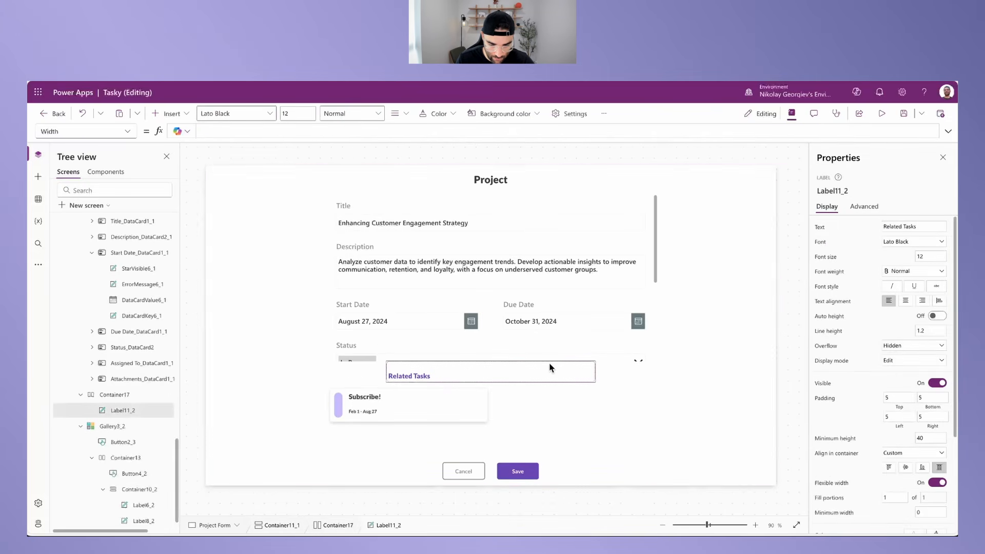
left_click(123, 395)
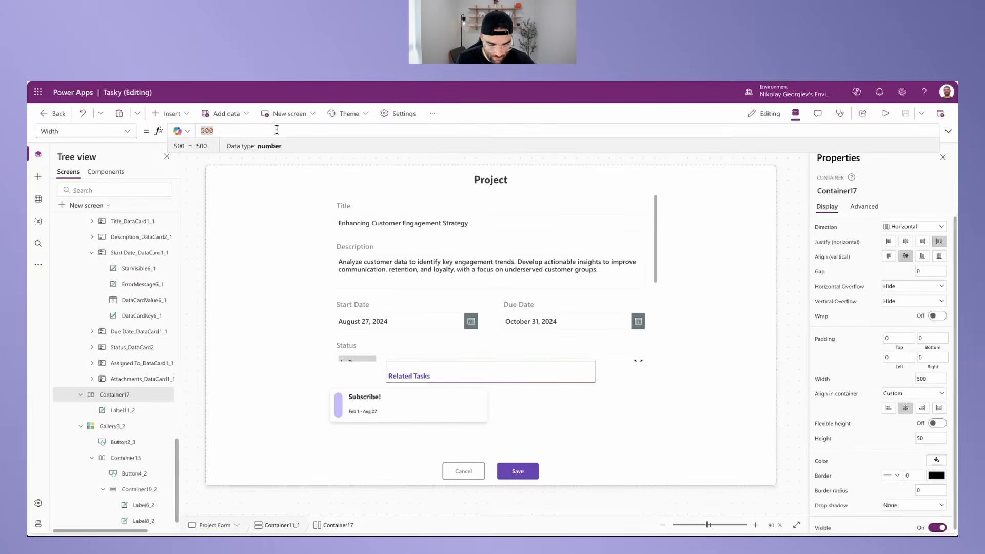
key("ctrl+a")
key("ctrl+v")
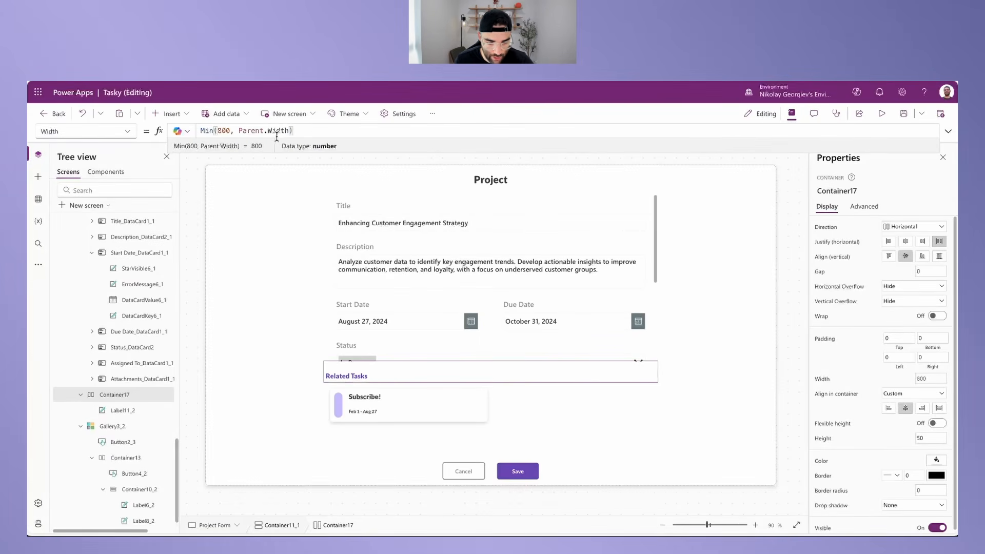
Step: Copy the form's Save button into the new container beside the Related Tasks label
left_click(391, 381)
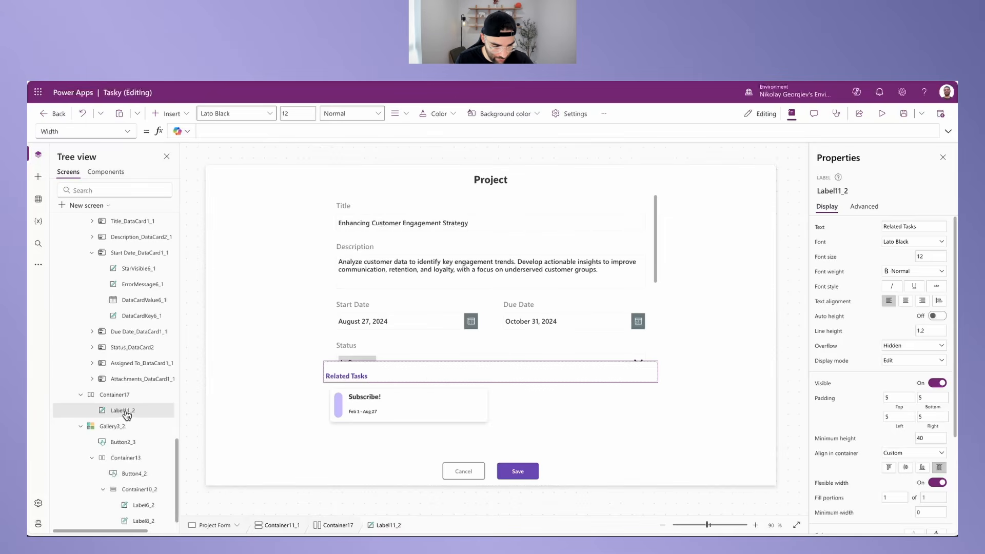
left_click(115, 395)
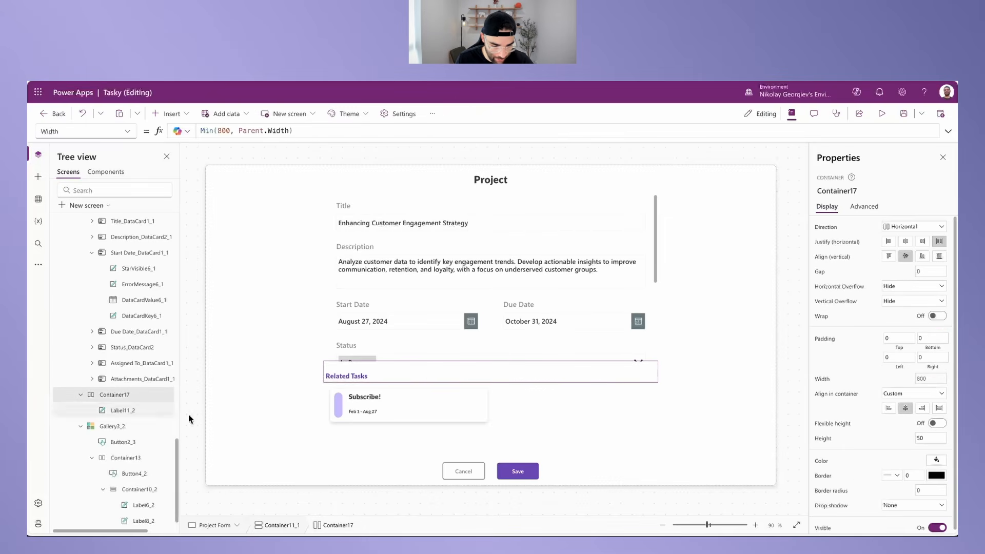
left_click(506, 476)
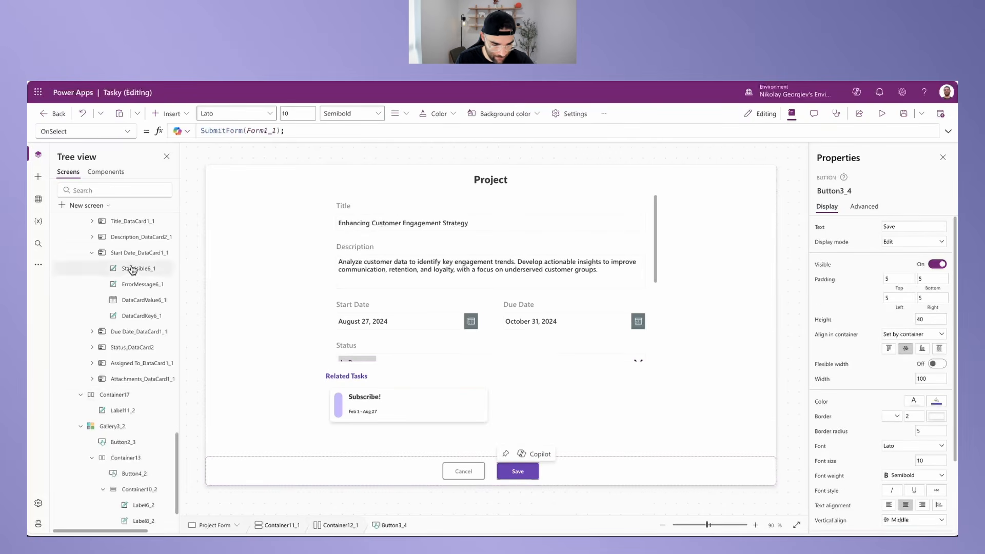
left_click(418, 369)
left_click(142, 398)
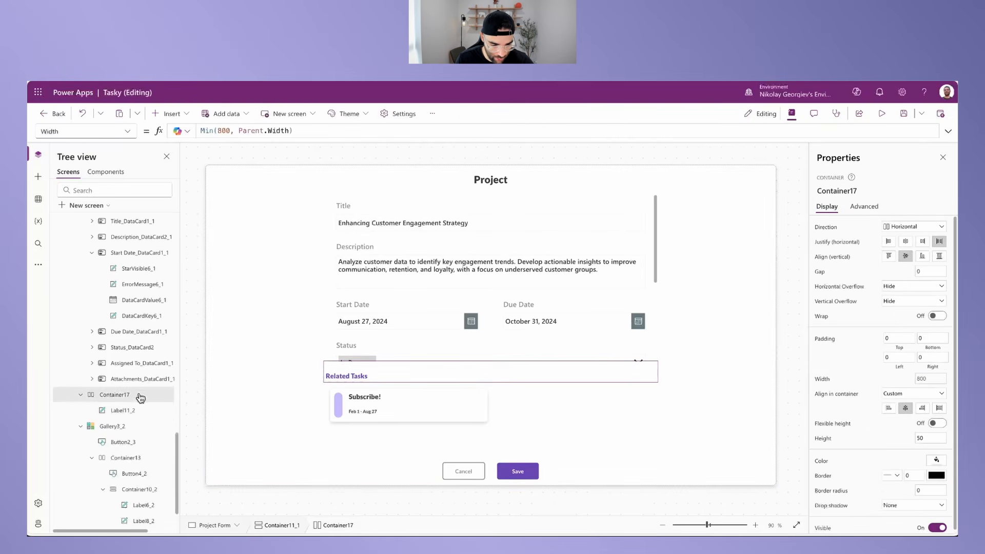
key("ctrl+v")
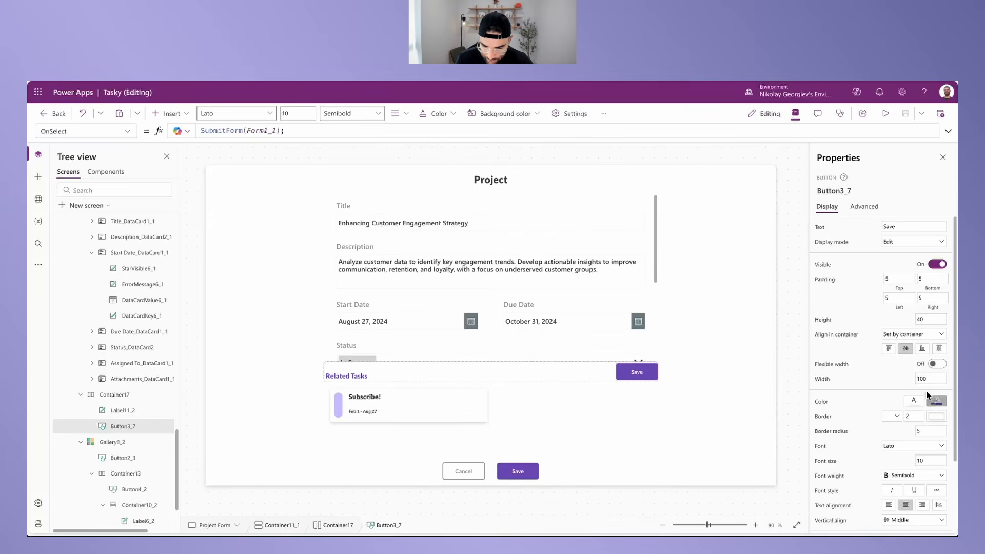
Step: Set the copied button's height to 30 and its text to Add Task
left_click(930, 319)
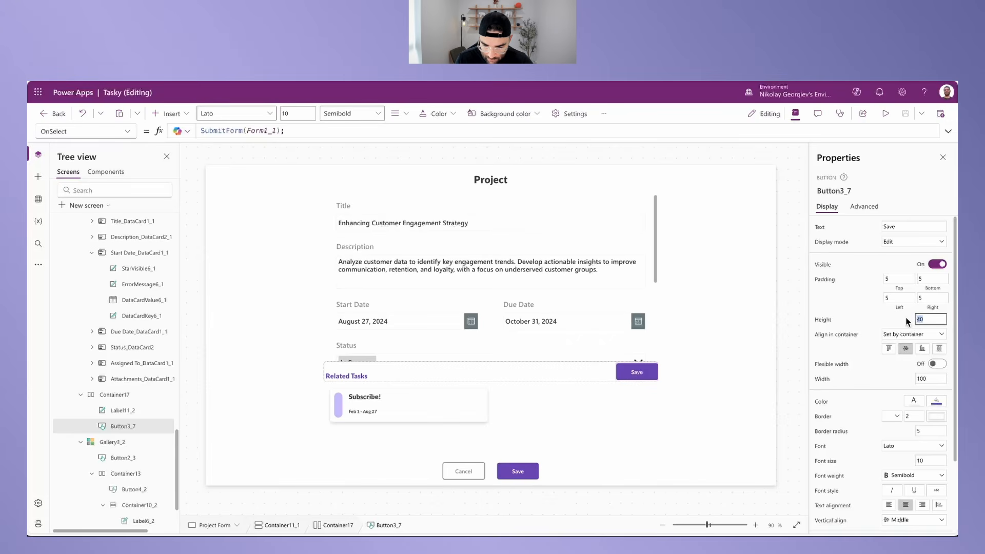
type("3")
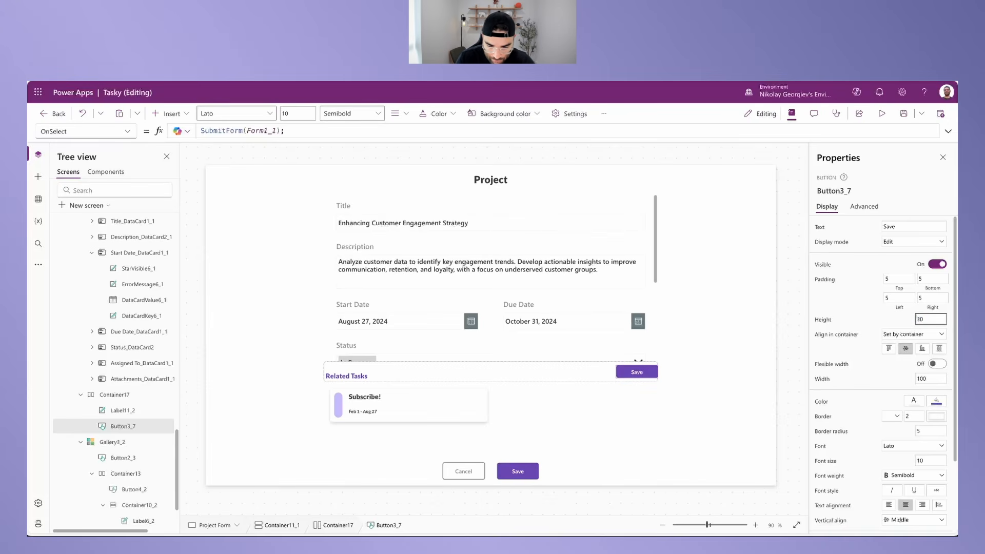
left_click(901, 225)
type("NEw")
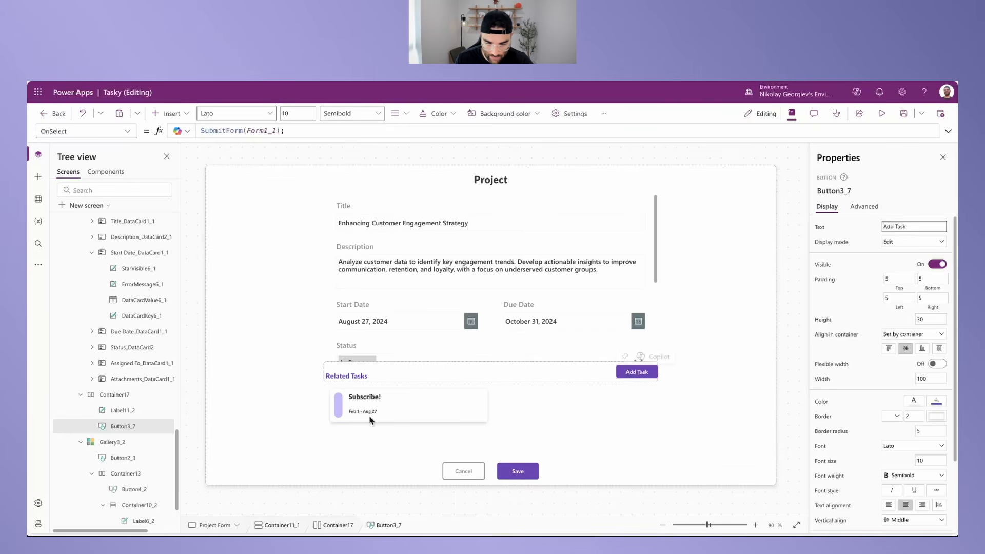
Step: Set the container's left and right padding to 10 and the Related Tasks label's vertical alignment to Middle
left_click(119, 395)
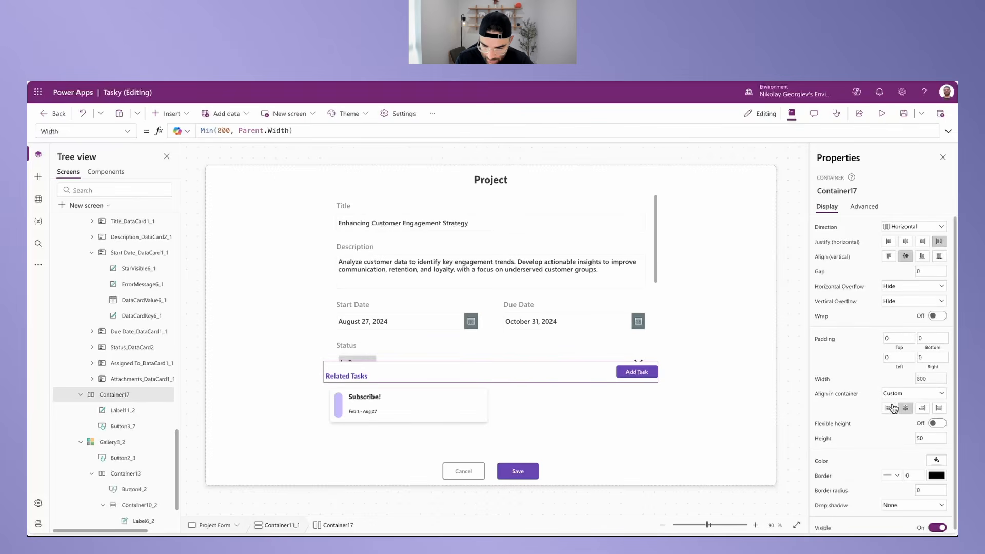
left_click(897, 356)
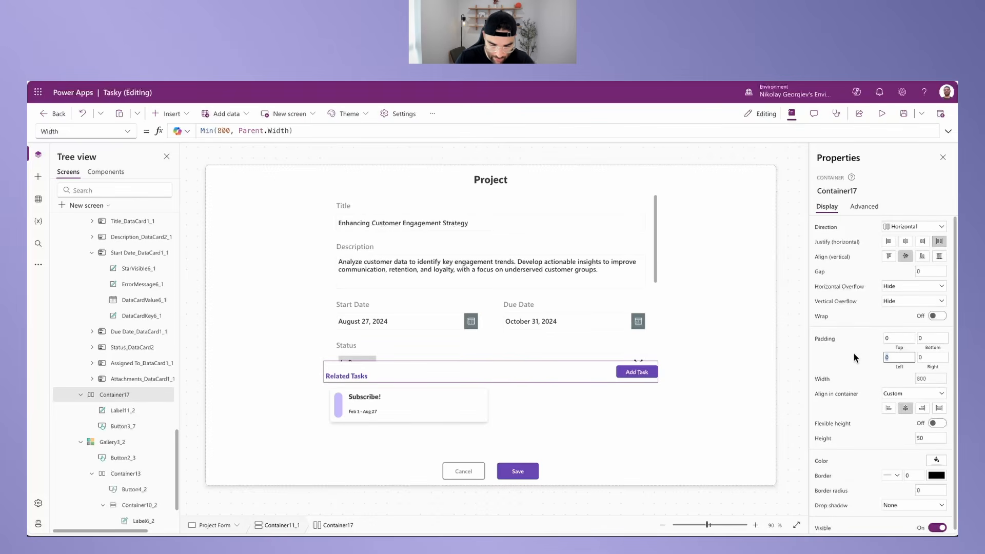
key("Tab")
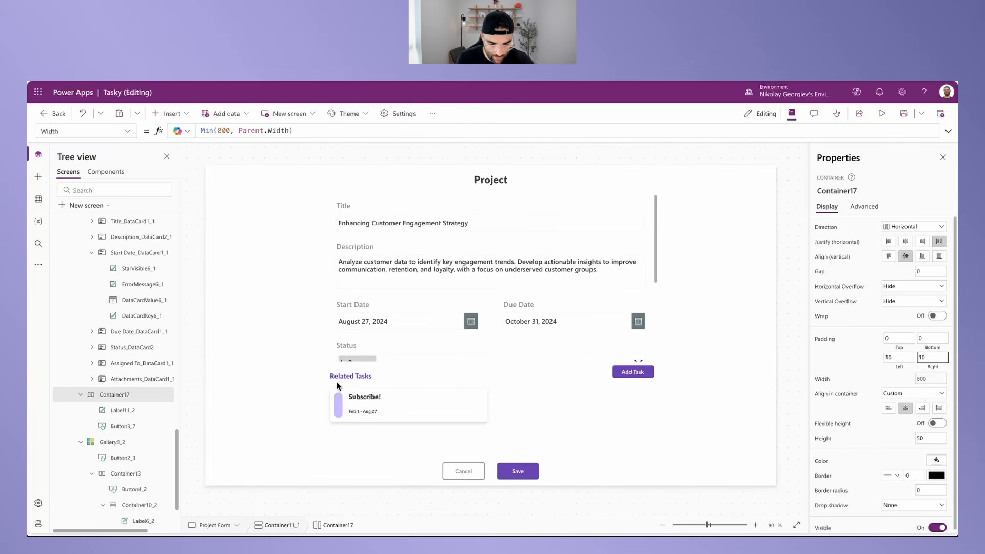
left_click(116, 410)
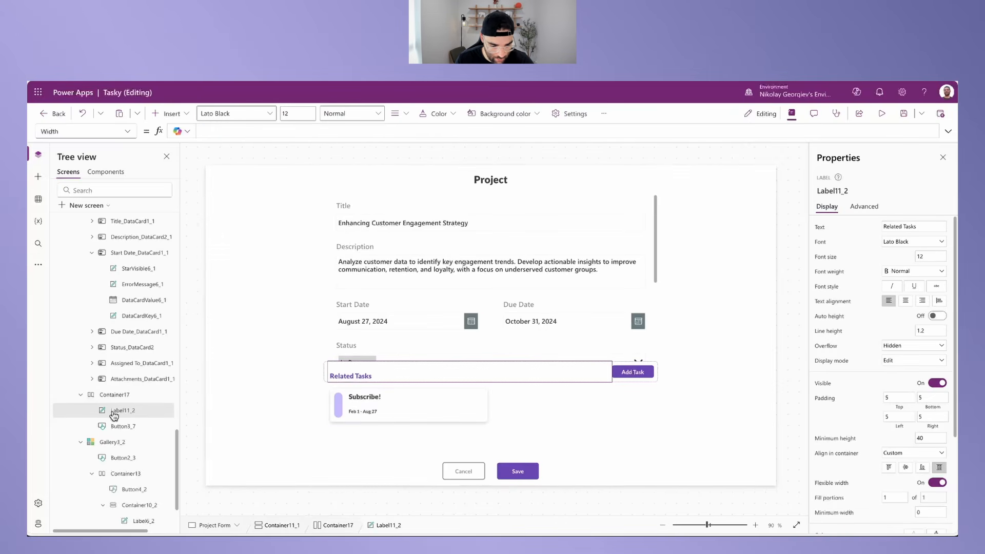
scroll(888, 460, "down", 5)
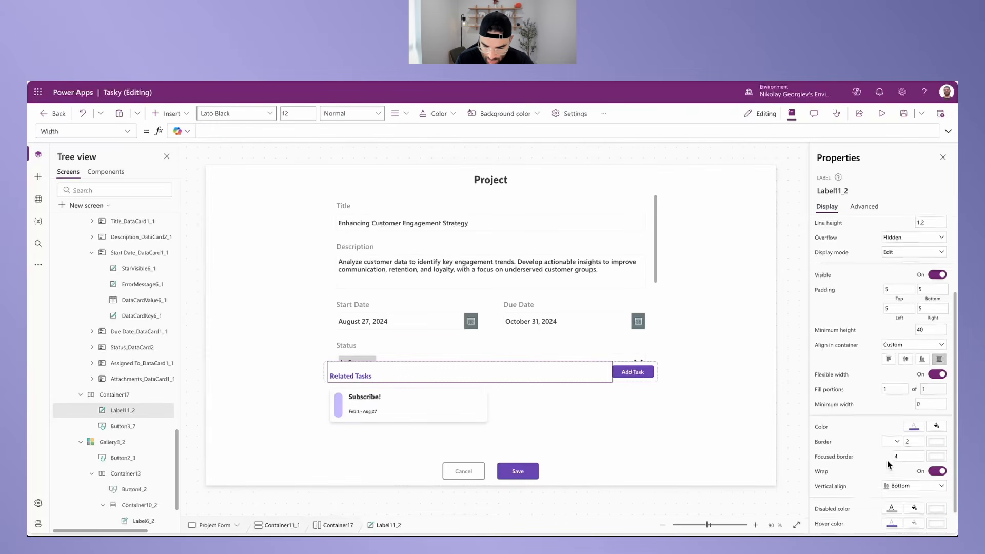
left_click(905, 484)
left_click(908, 506)
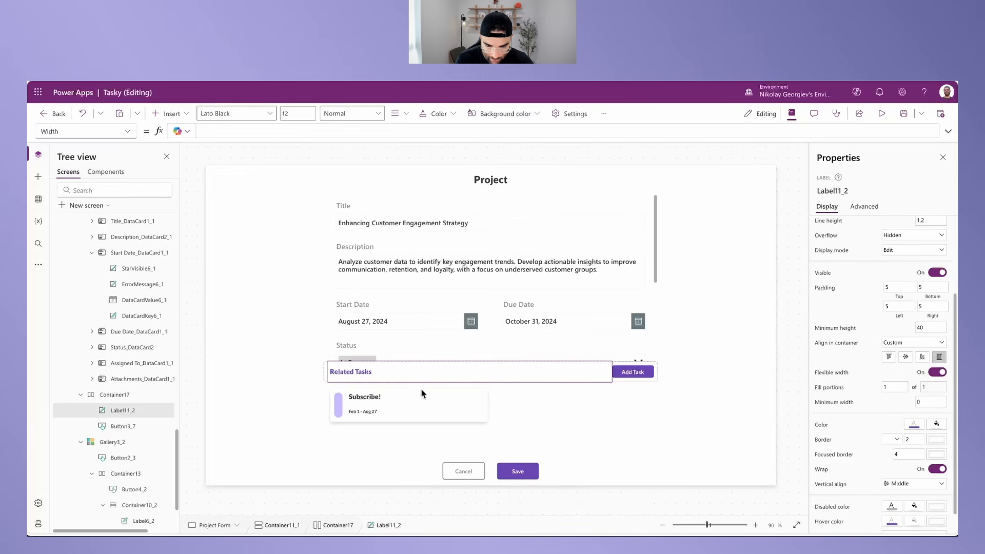
Step: Set the Related Tasks heading container's Visible property to !IsBlank(varProject)
left_click(325, 383)
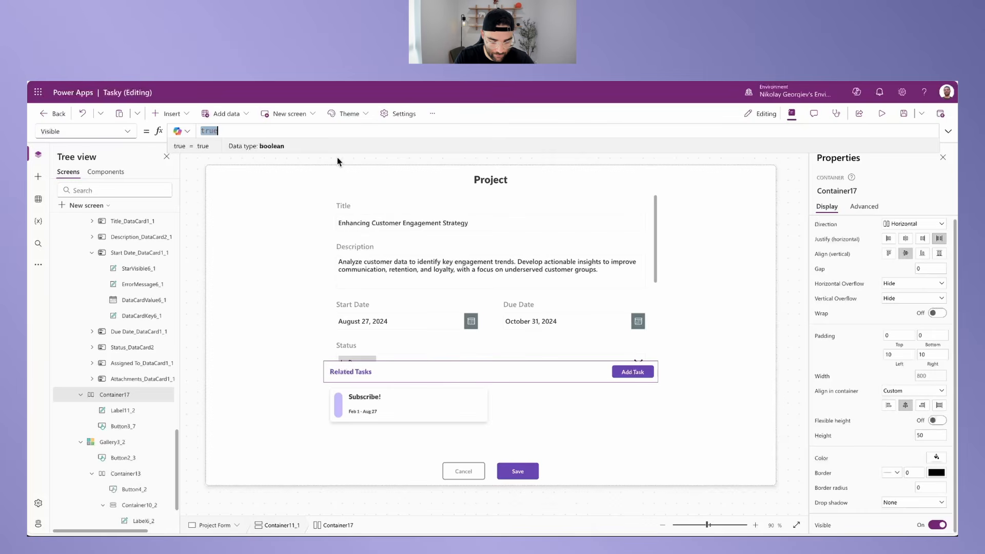
type("!Is")
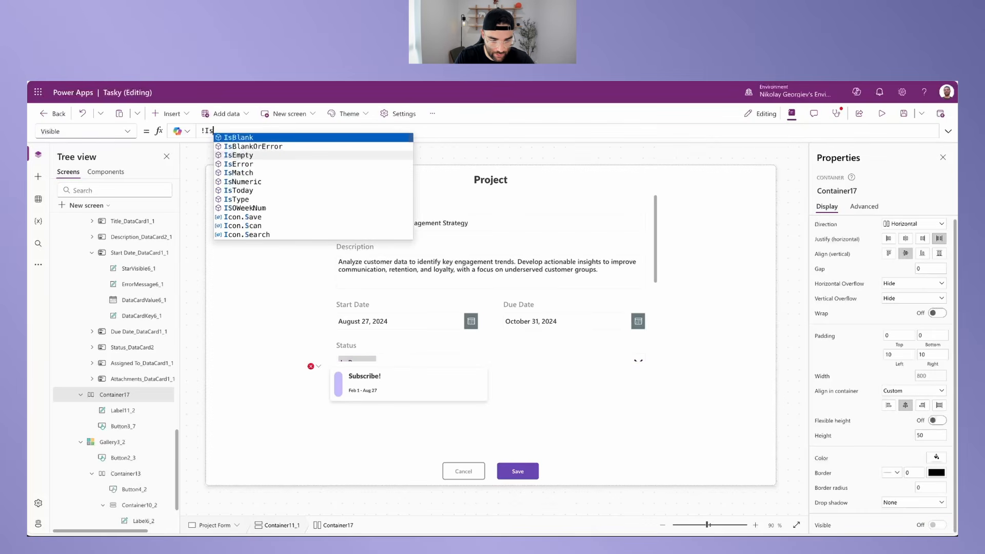
type("Blank(varP")
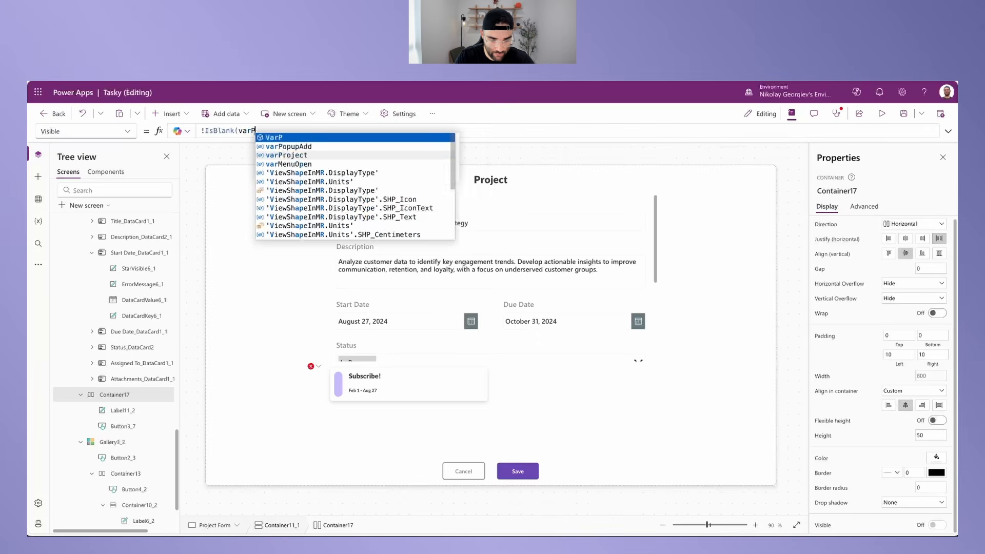
type("roject)")
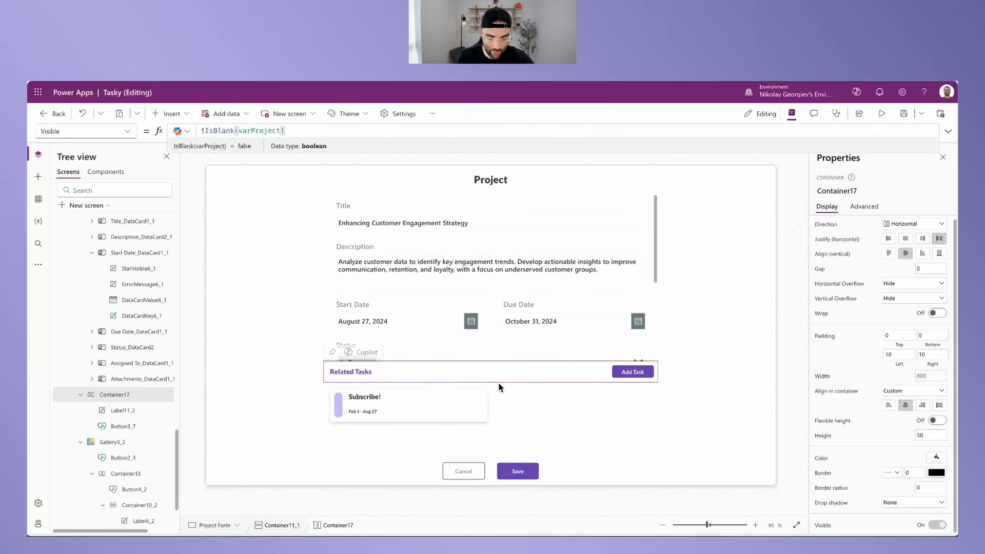
Step: Cancel out of the current project and create a new one to check the blank Project form
left_click(456, 477, "alt")
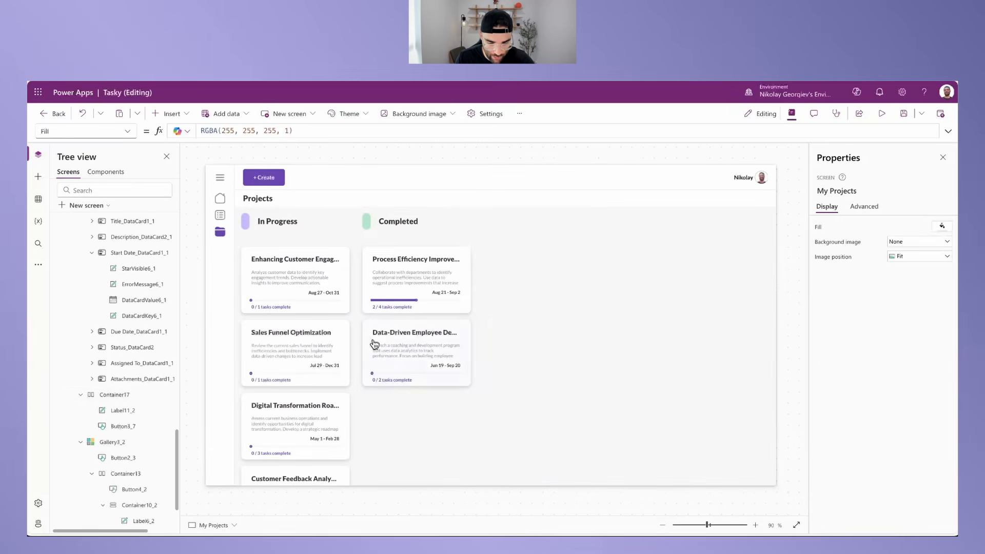
left_click(264, 178, "alt")
left_click(498, 339, "alt")
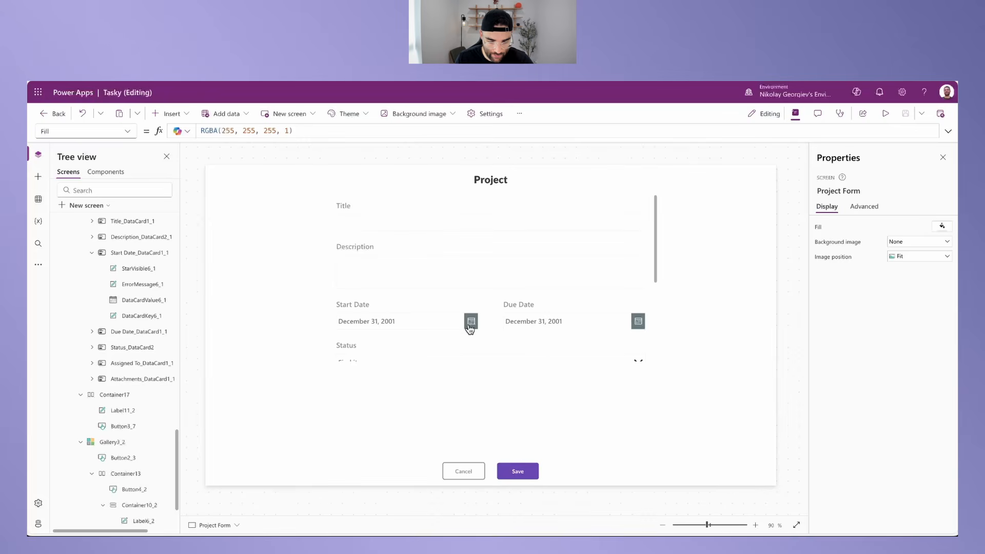
Step: Set the related tasks gallery's Visible property to !IsBlank(varProject)
left_click(493, 420)
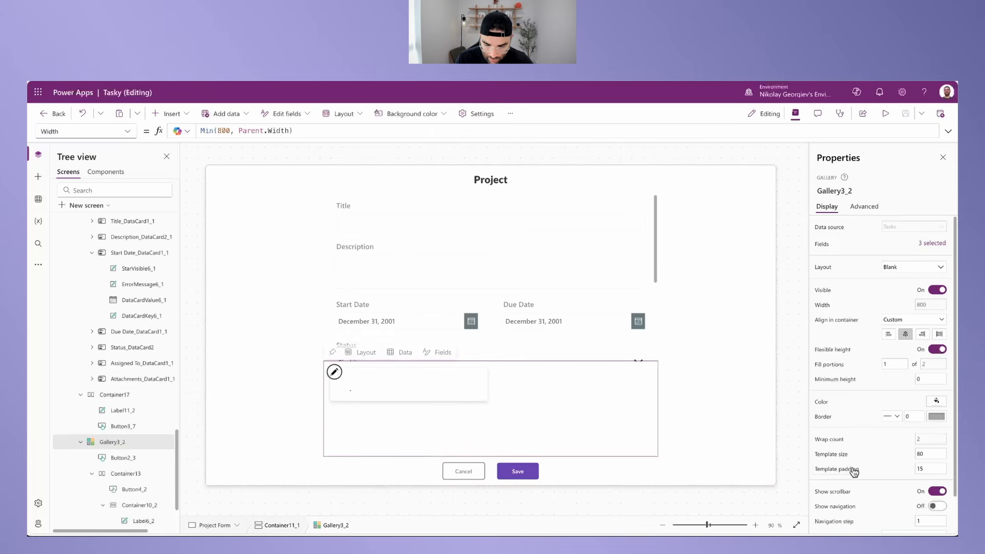
scroll(844, 399, "down", 2)
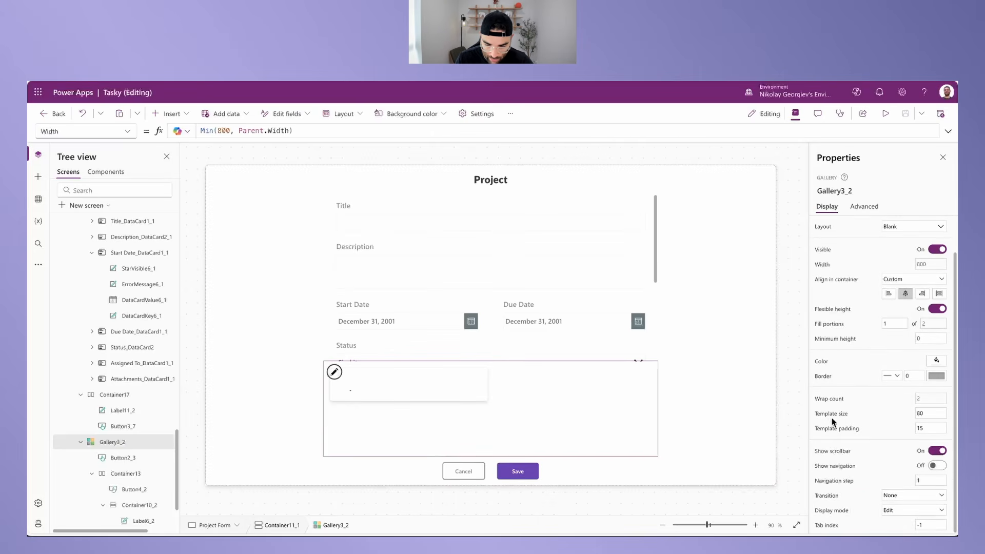
scroll(828, 315, "up", 2)
left_click(823, 291)
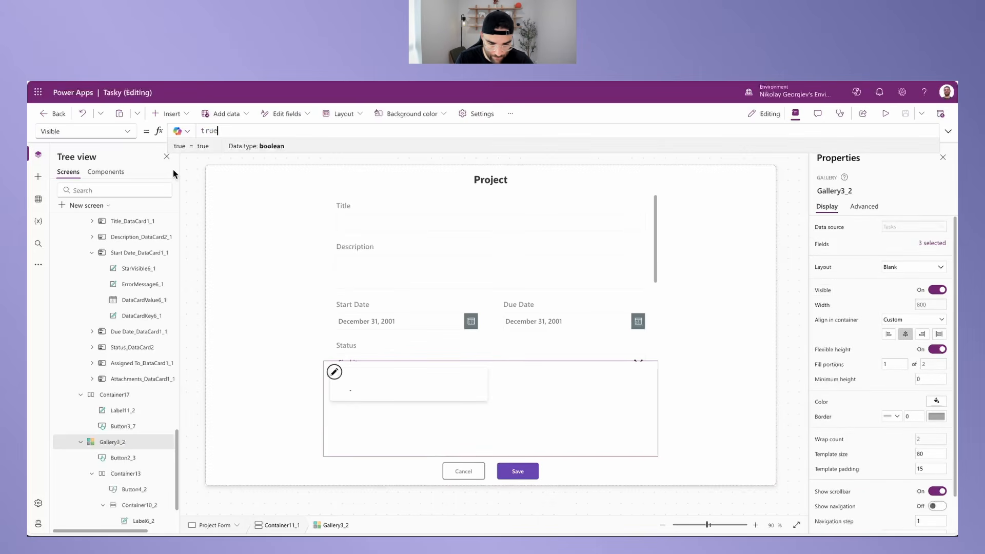
type("!")
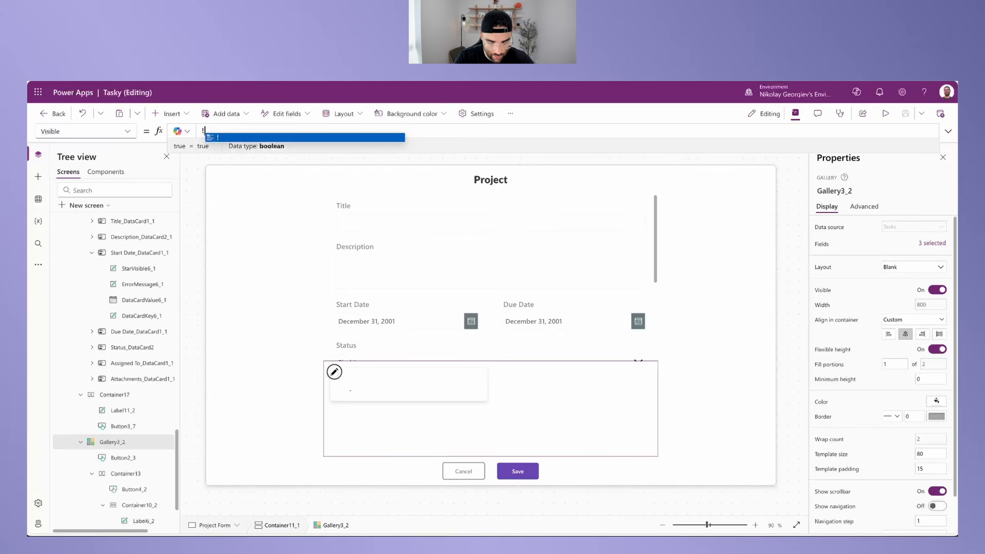
type("IsBlank")
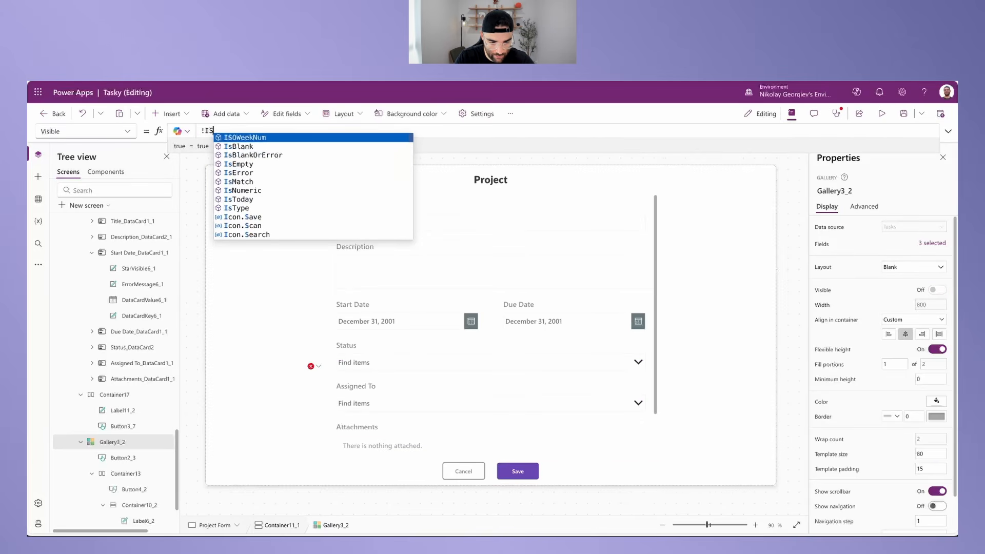
type("(v")
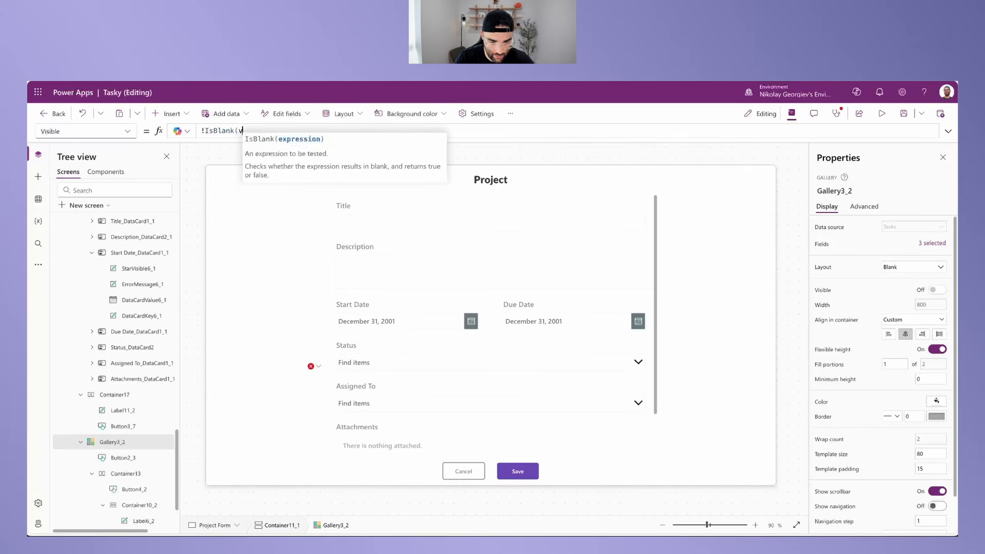
type("arProject)")
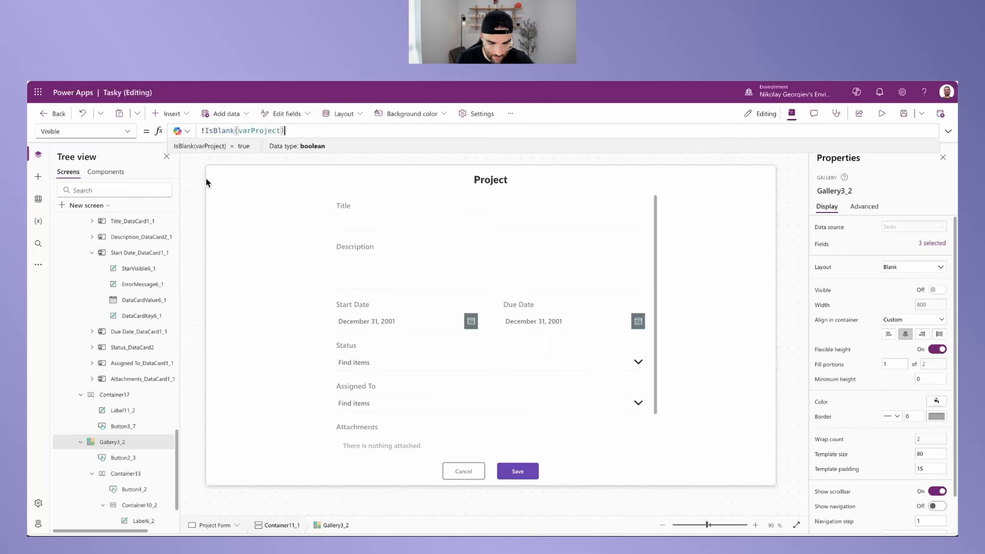
Step: Preview the blank Project form in the phone layout, scroll through its fields, cancel the form and leave the preview
scroll(397, 303, "down", 2)
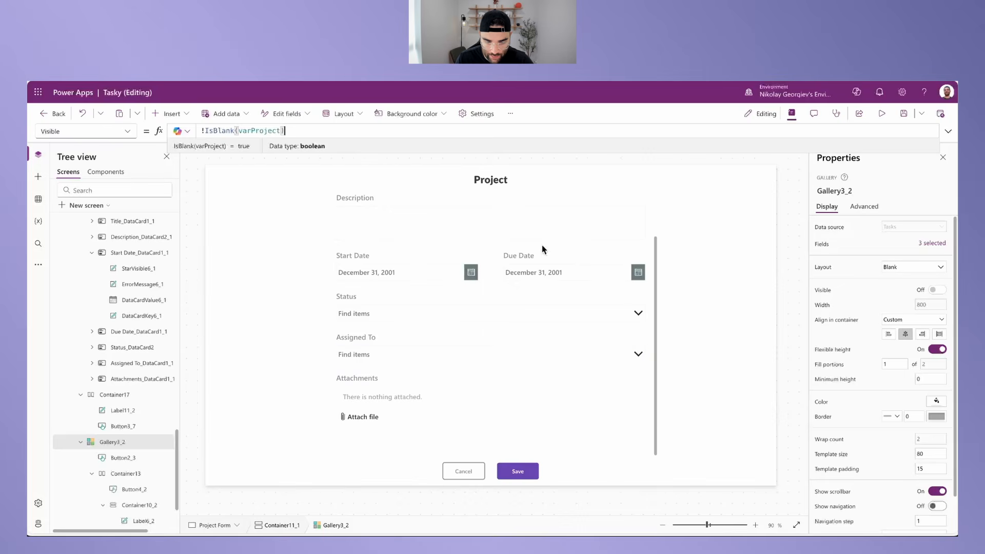
left_click(882, 113)
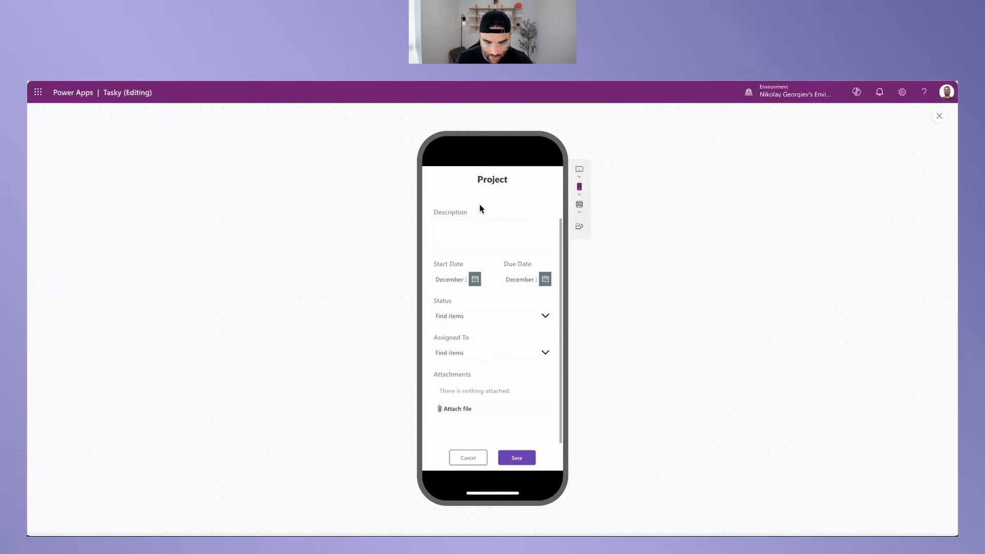
scroll(490, 304, "up", 1)
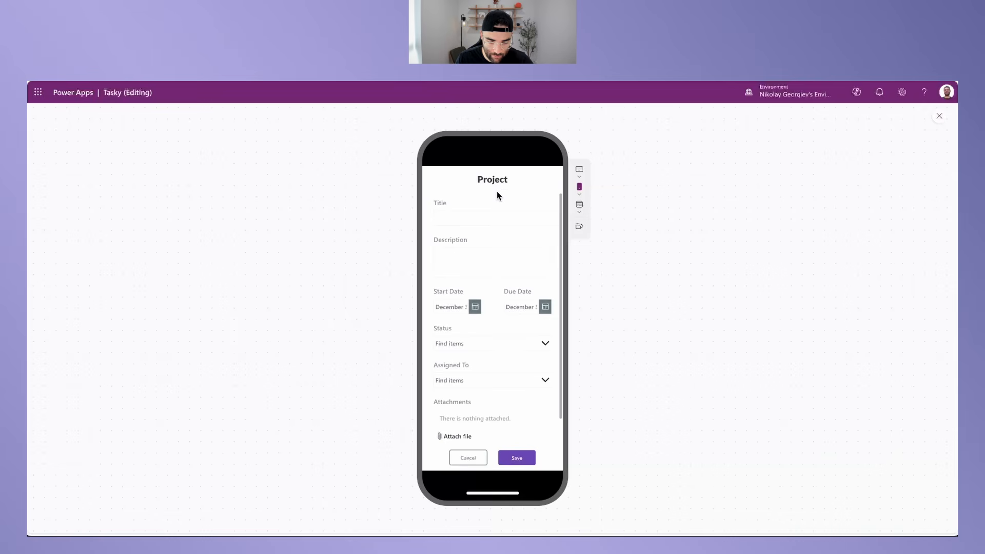
scroll(488, 255, "down", 1)
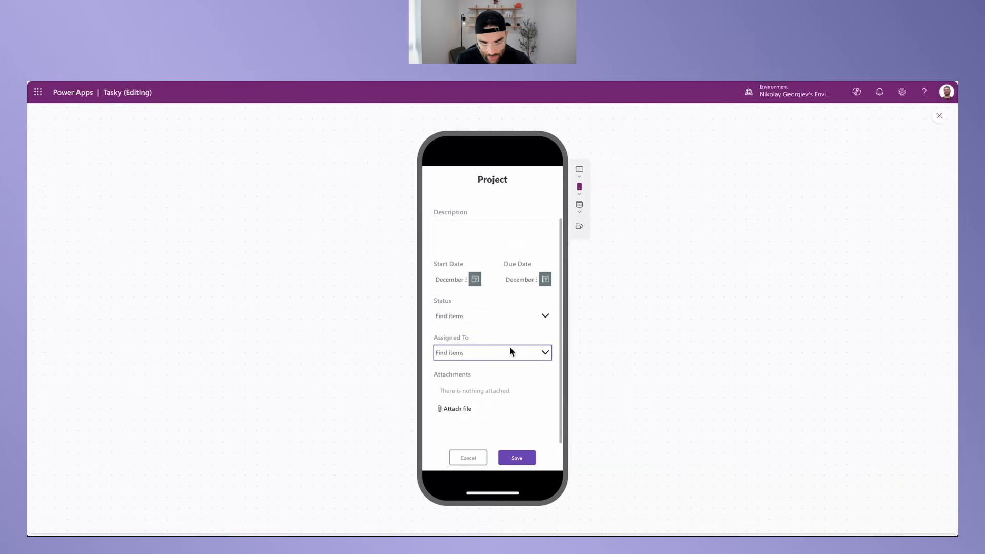
left_click(471, 461)
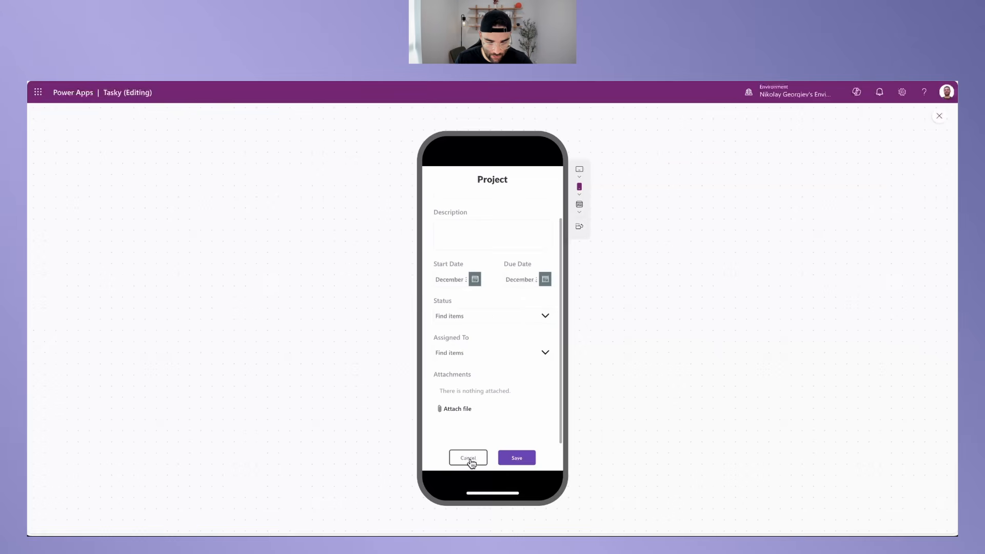
key("Escape")
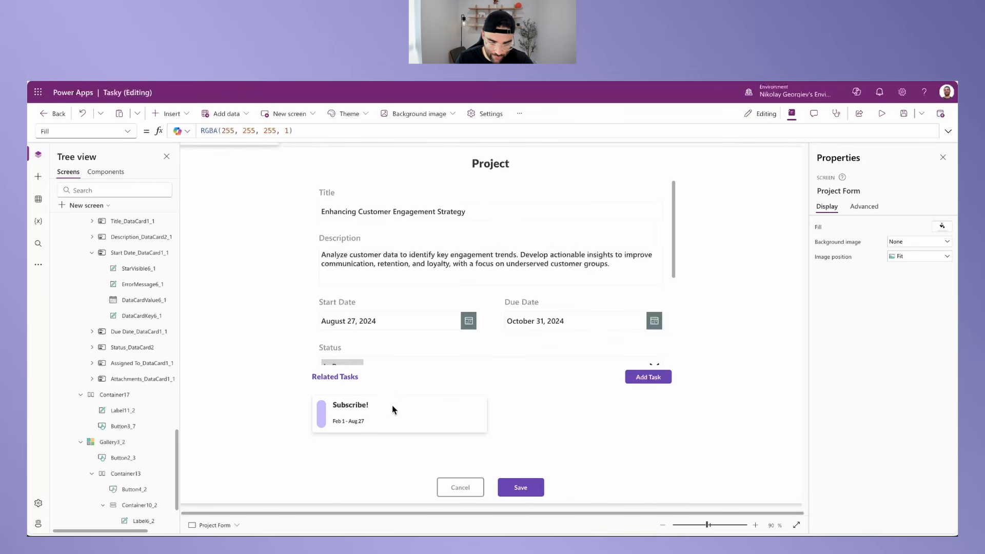
Step: Replace the Add Task button's OnSelect formula with NewForm(Form1);
left_click(643, 384)
left_click(298, 131)
left_click_drag(297, 131, 124, 123)
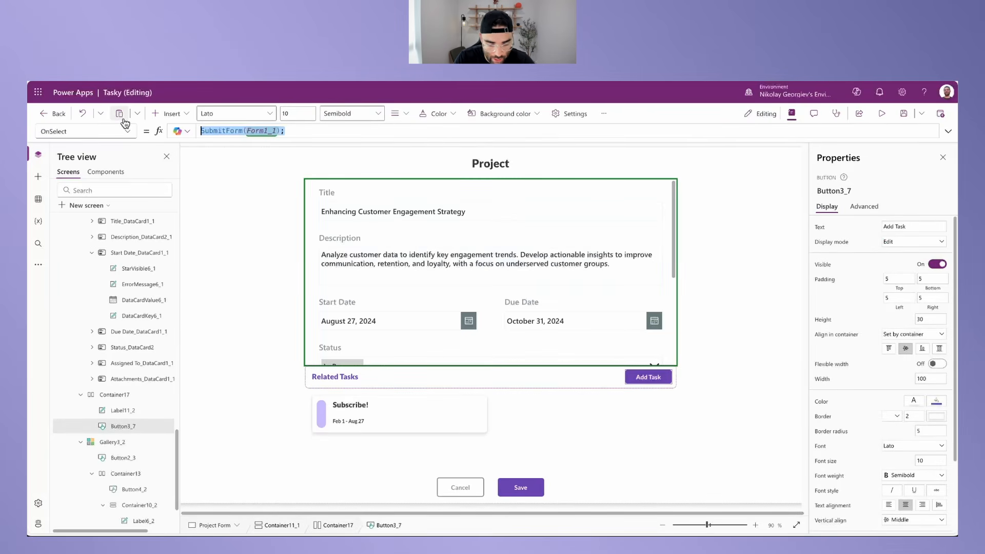
key("BackSpace")
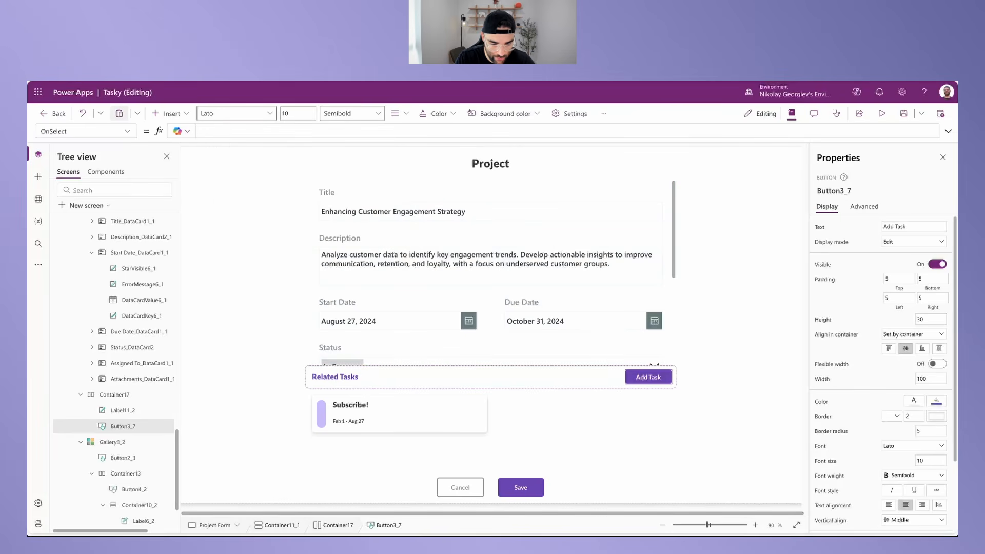
type("NewForm(")
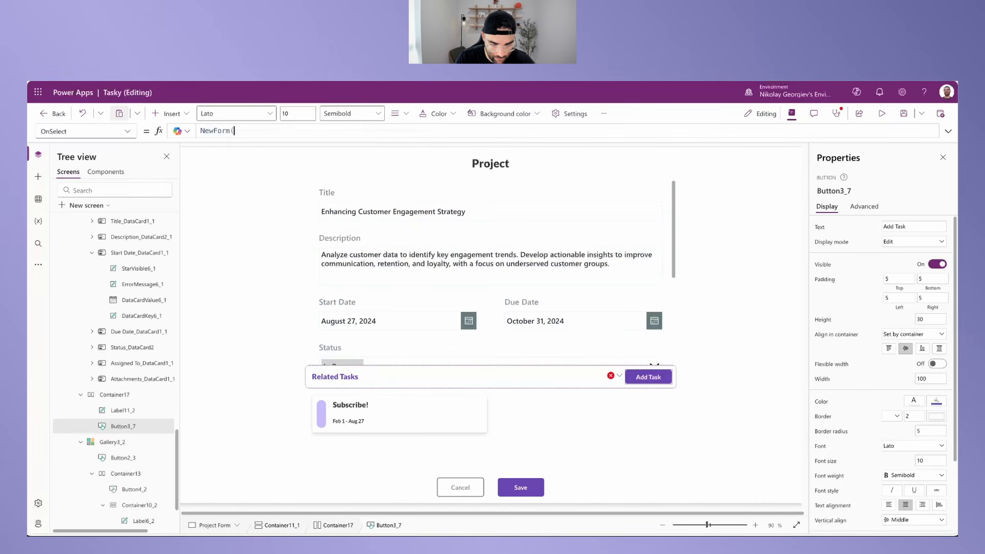
type("Form1)")
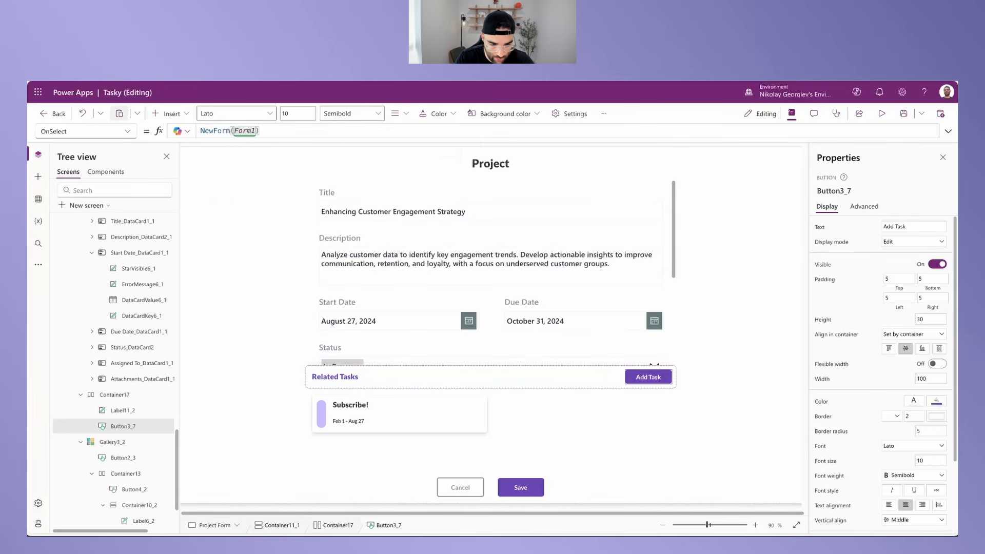
type(";")
Step: Append Navigate('Task Form', ScreenTransition.Fade); to the Add Task button's OnSelect formula
type("vigate(")
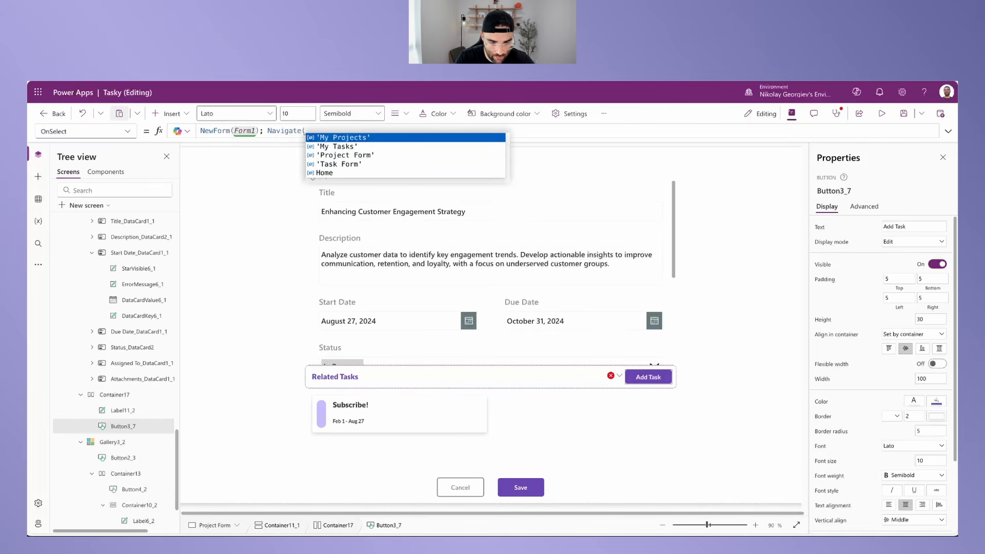
key("Down")
key("Down")
key("Down")
key("Tab")
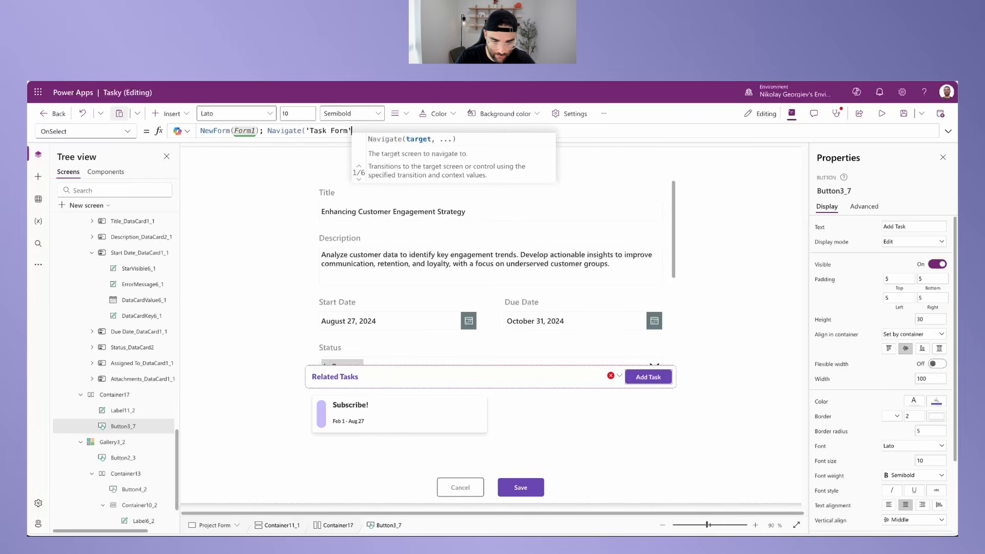
type(", Fade")
key("Down")
key("Down")
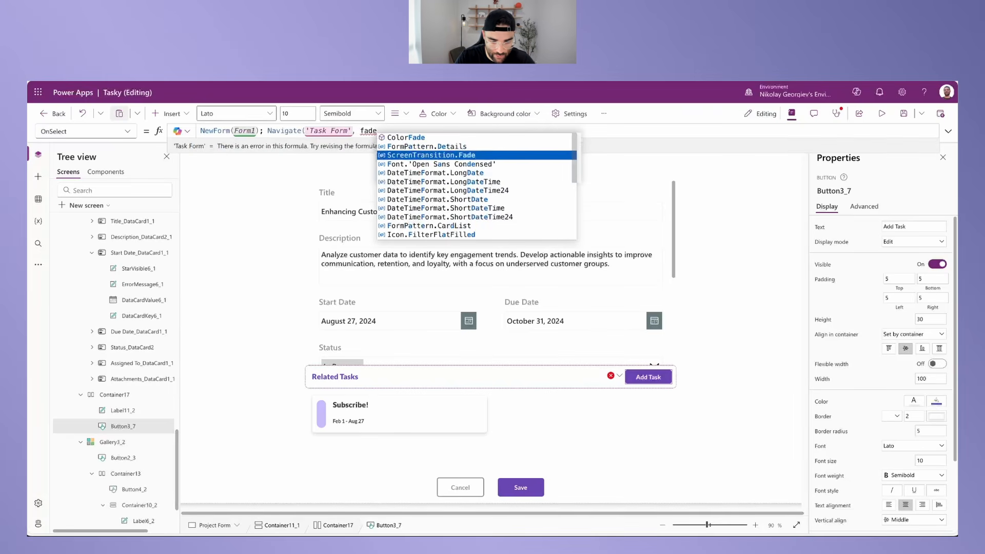
key("Tab")
type(");")
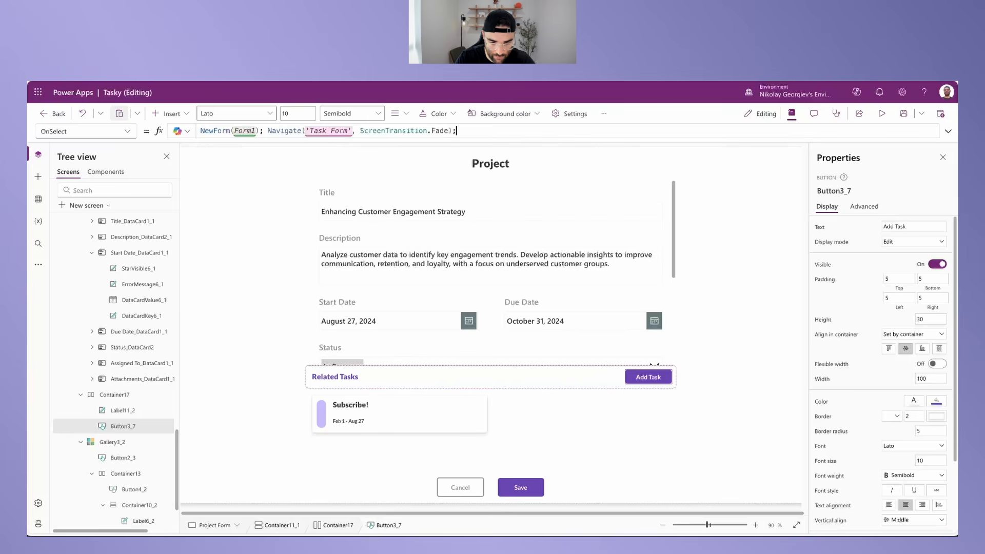
Step: Test the Add Task button, look through the new Task form's fields including Project, and cancel back to the project
left_click(648, 377, "alt")
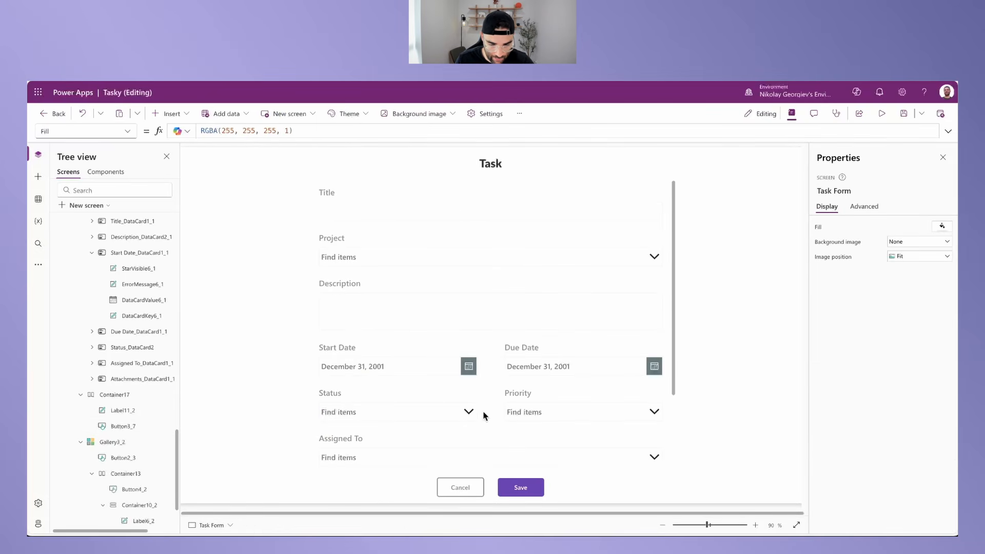
scroll(433, 372, "down", 3)
scroll(487, 447, "up", 3)
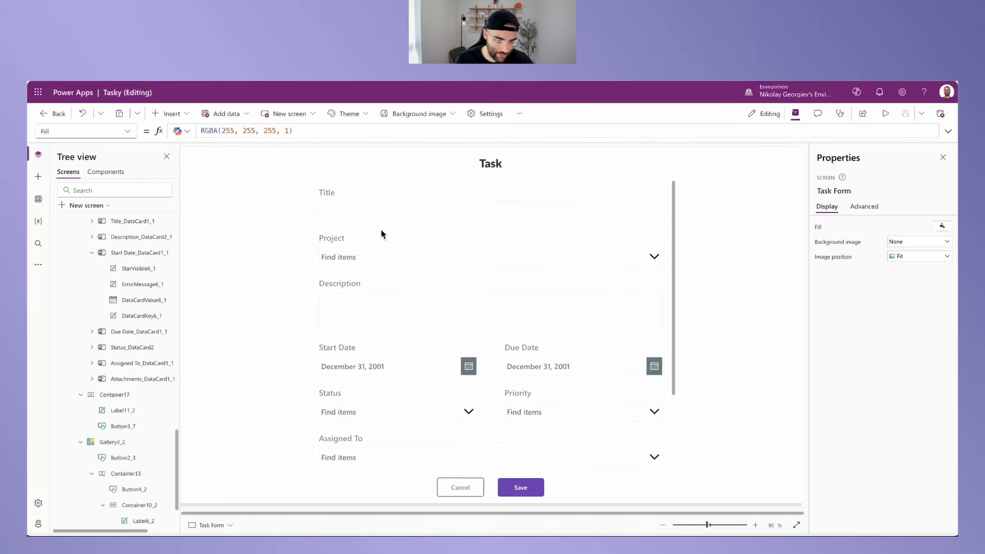
scroll(395, 412, "down", 3)
scroll(402, 422, "up", 3)
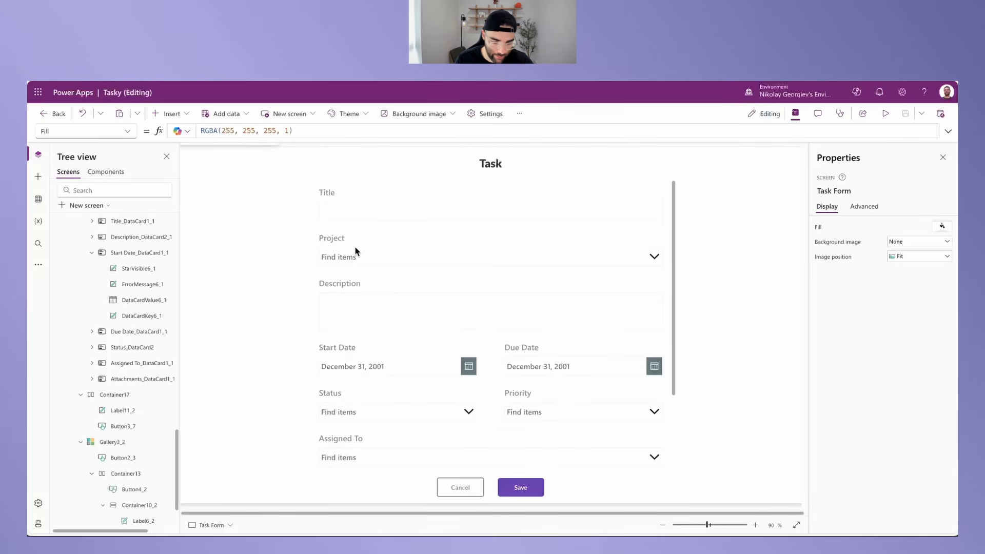
left_click(390, 256)
left_click(442, 488, "alt")
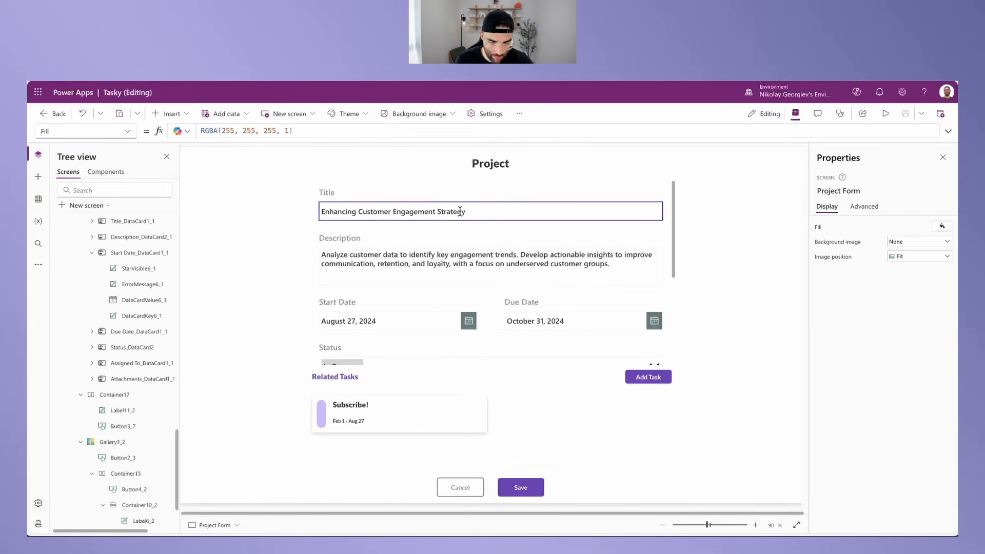
Step: Open a new Task form with Add Task, view the Project combo box's choices, and select that combo box for editing
left_click(655, 378, "alt")
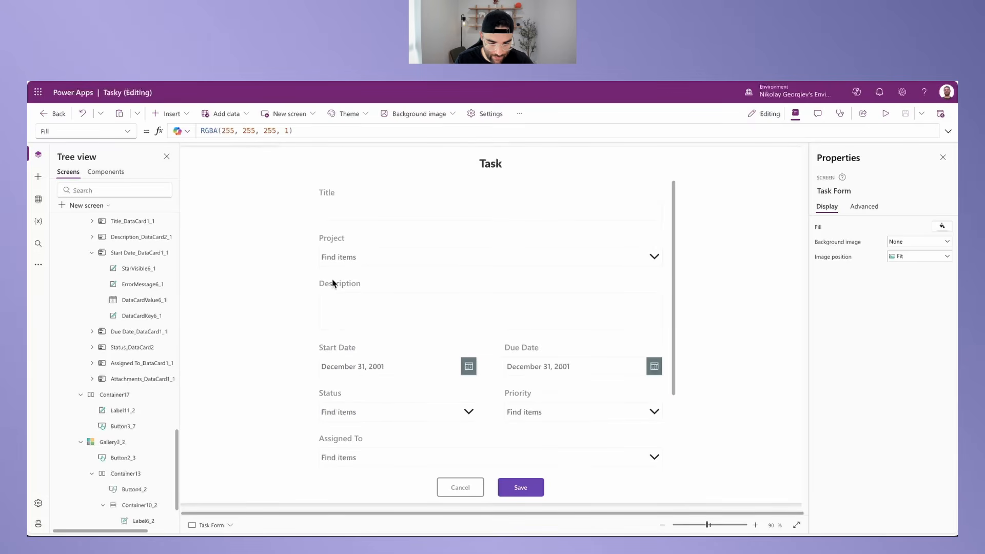
left_click(346, 259)
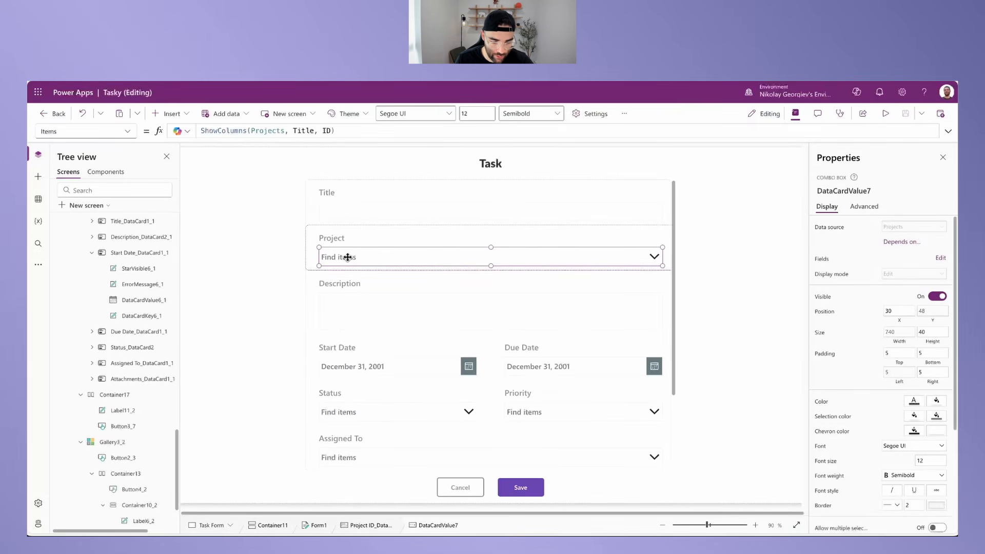
left_click(412, 258, "alt")
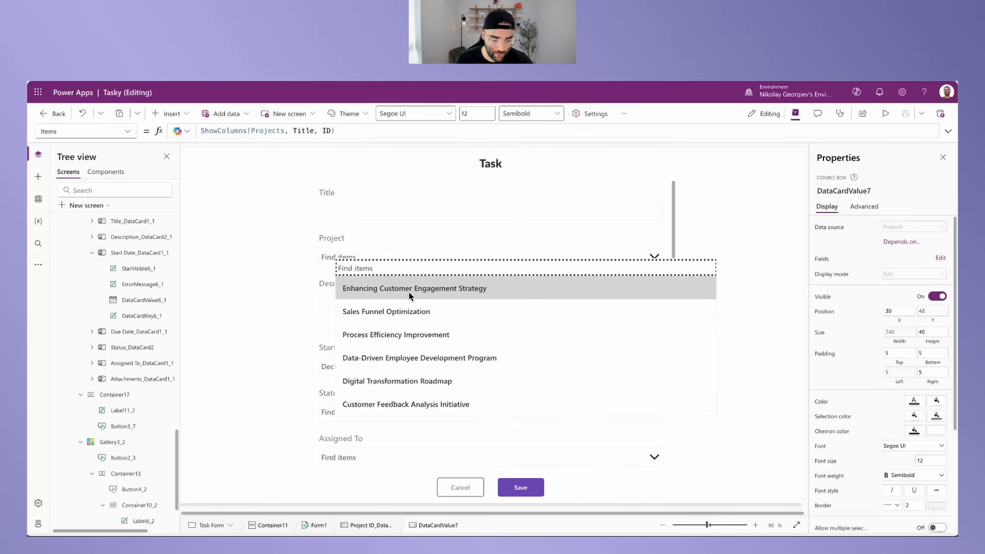
left_click(259, 279, "alt")
left_click(371, 259)
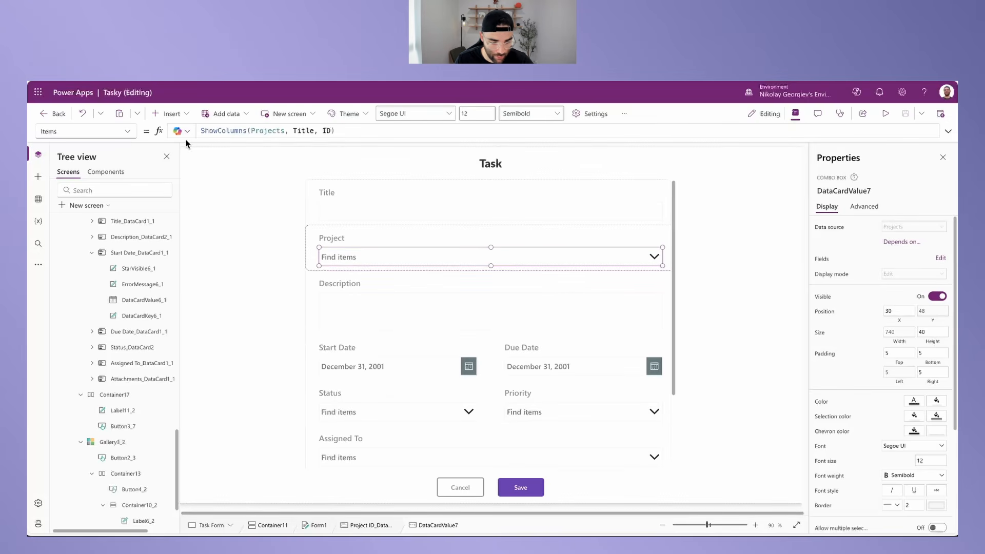
Step: In the Project combo box's DefaultSelectedItems formula, put If(!IsBlank(varTask), in front of the existing LookUp
left_click(270, 130)
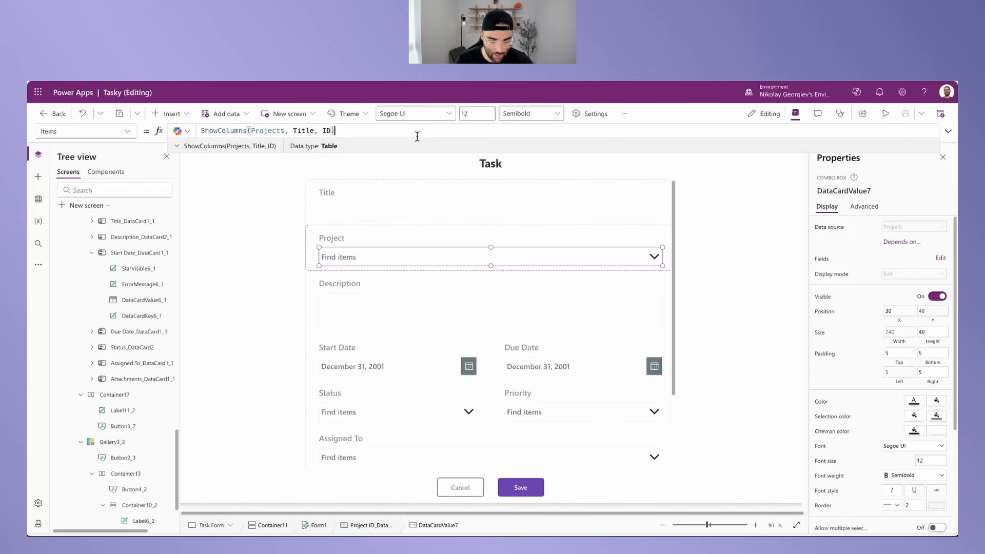
left_click(864, 206)
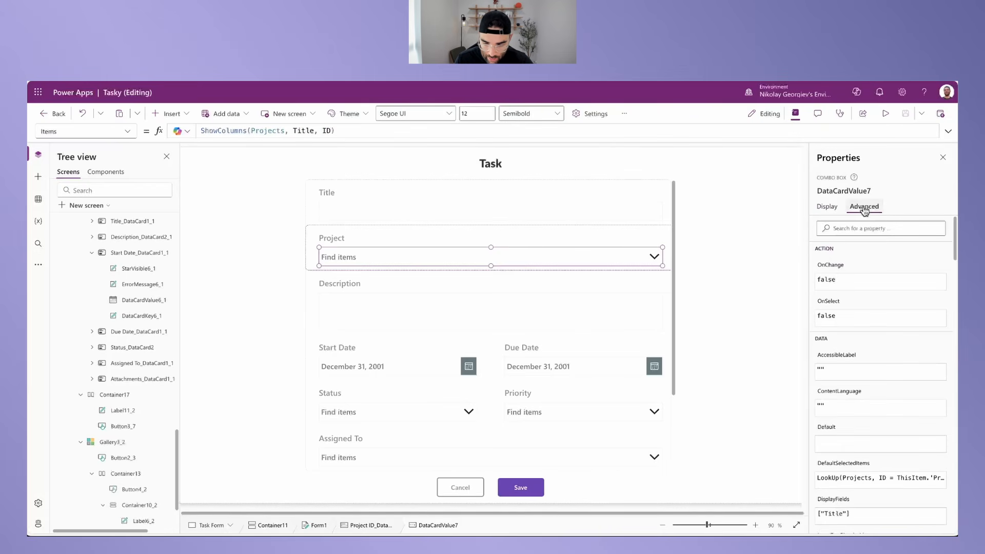
left_click(855, 477)
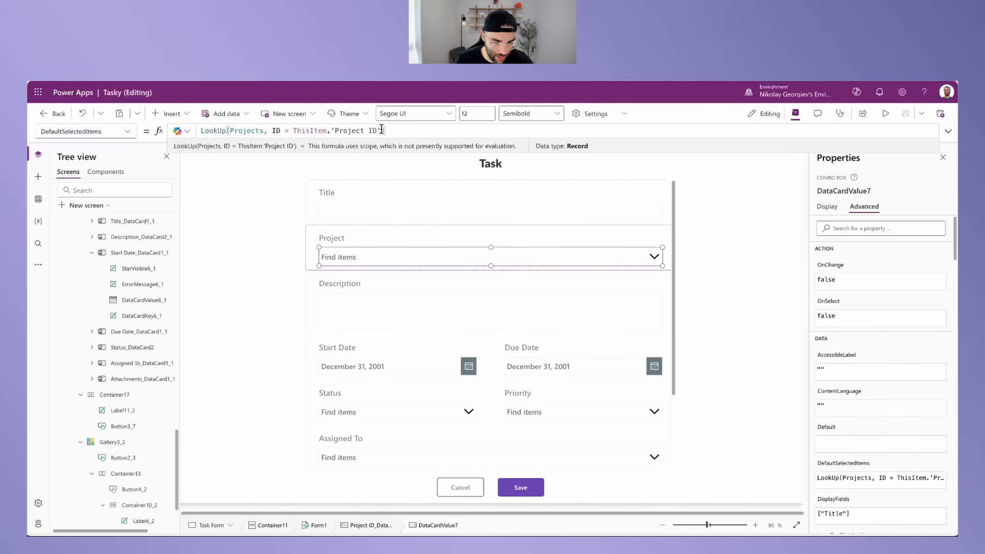
left_click(361, 264)
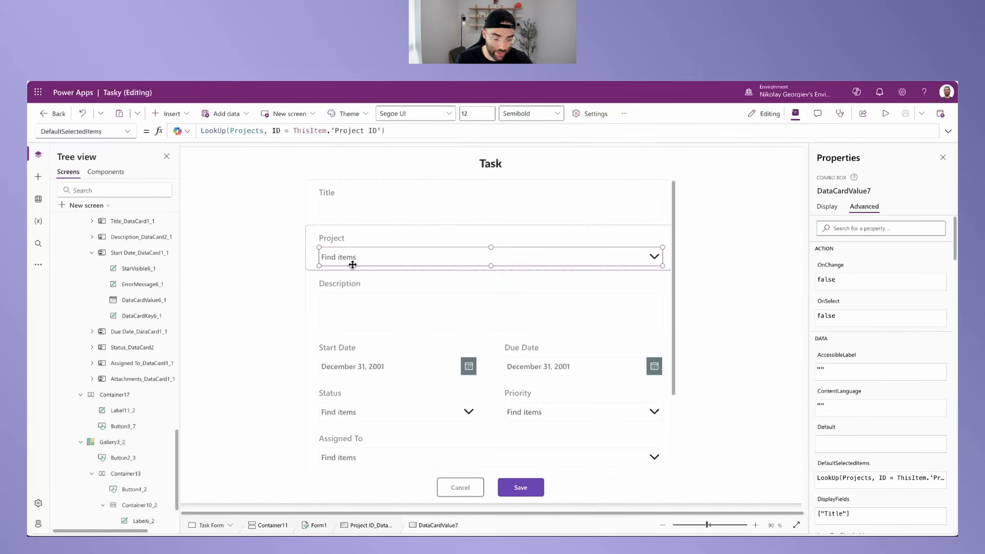
left_click(203, 132)
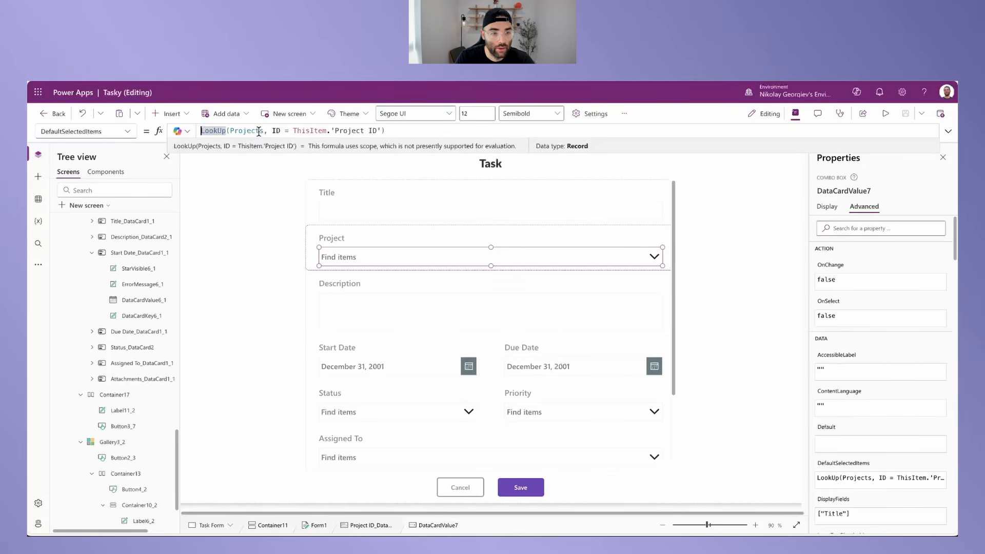
key("Left")
type("If")
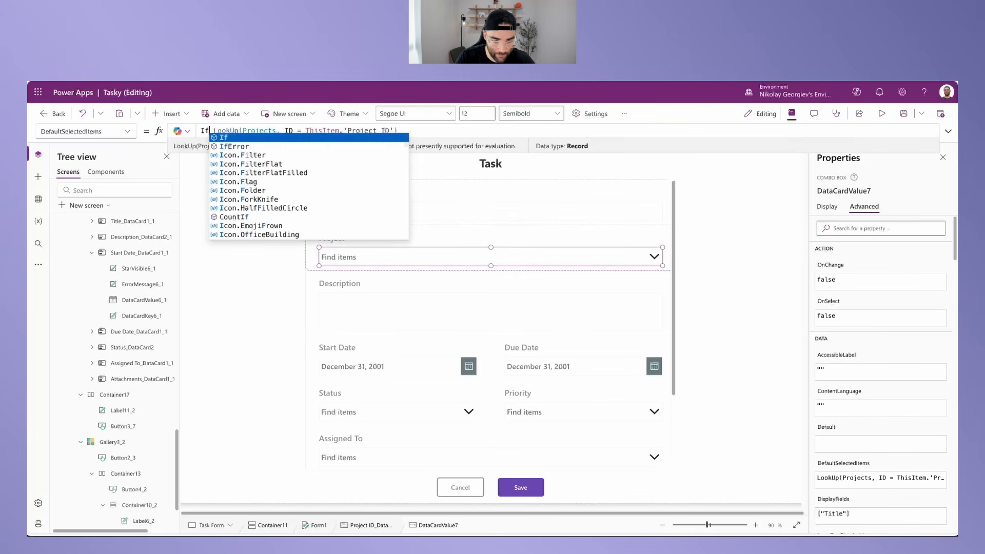
type("(!blank(")
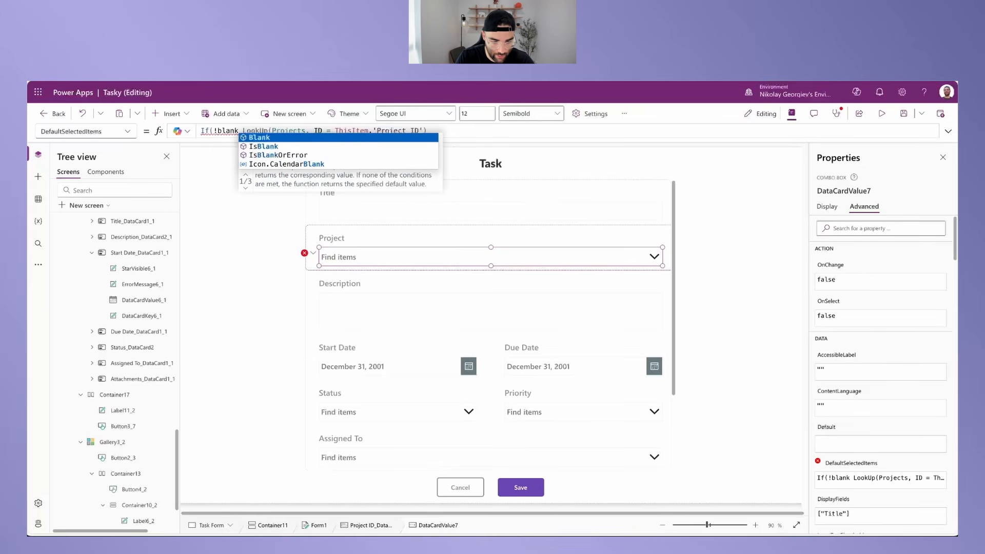
key("Tab")
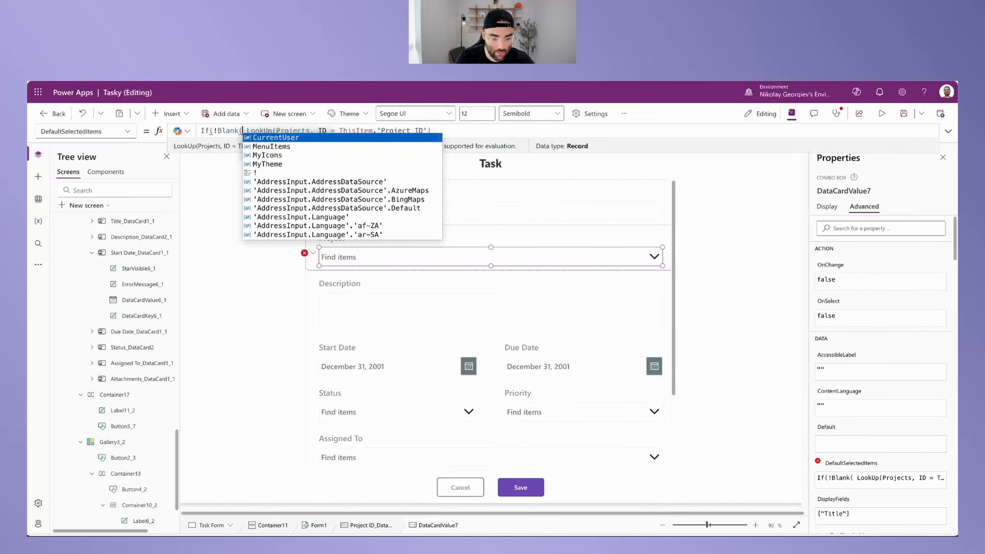
key("BackSpace")
key("BackSpace")
key("BackSpace")
key("BackSpace")
key("BackSpace")
key("BackSpace")
type("isbl")
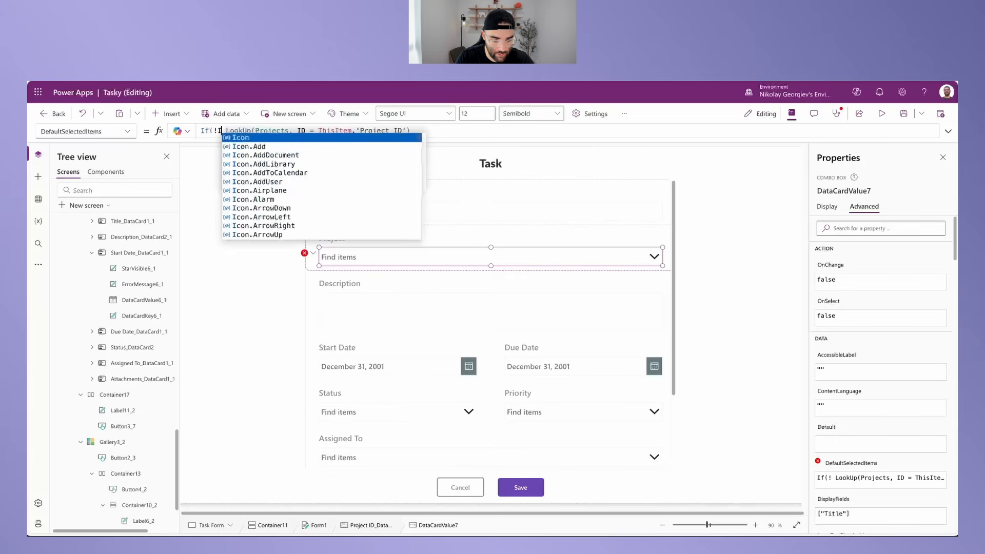
key("Tab")
type("varTask)")
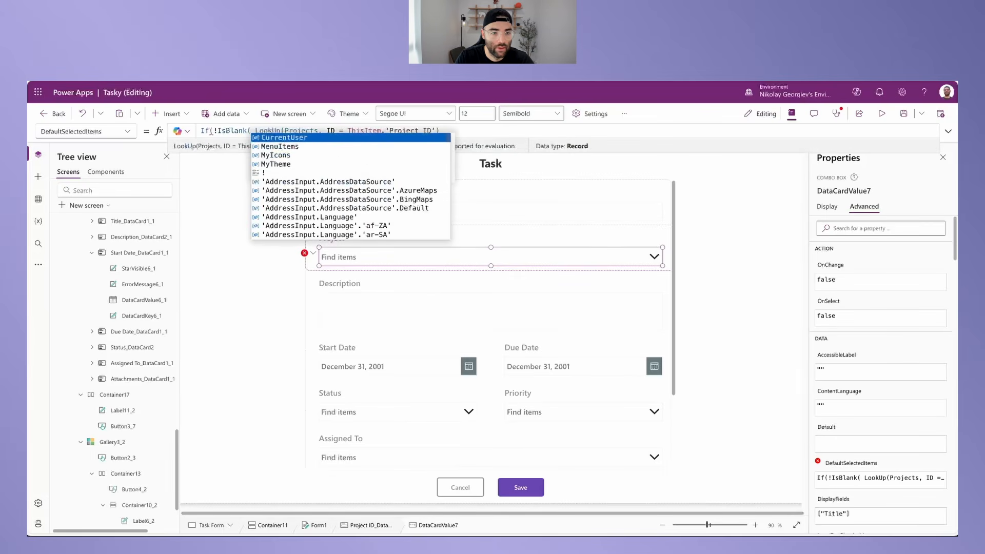
type(",")
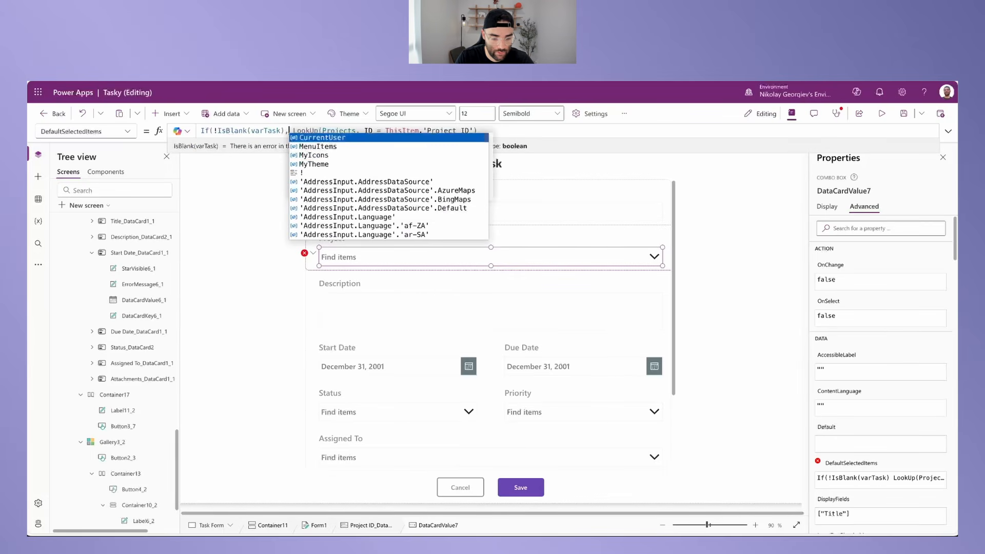
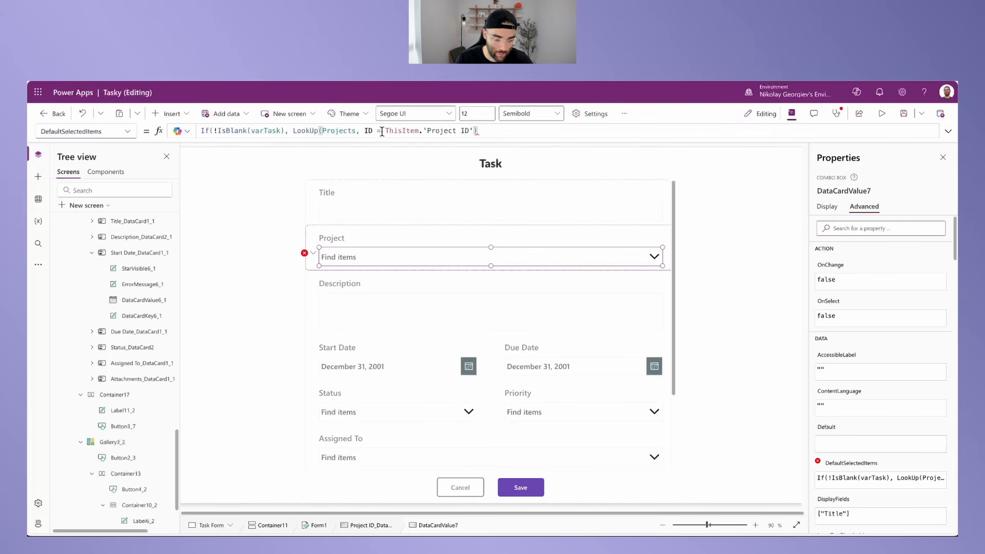
Step: Complete the Project combo box's If formula with LookUp(Projects, ID = varProject.ID) as the else value
type(", ")
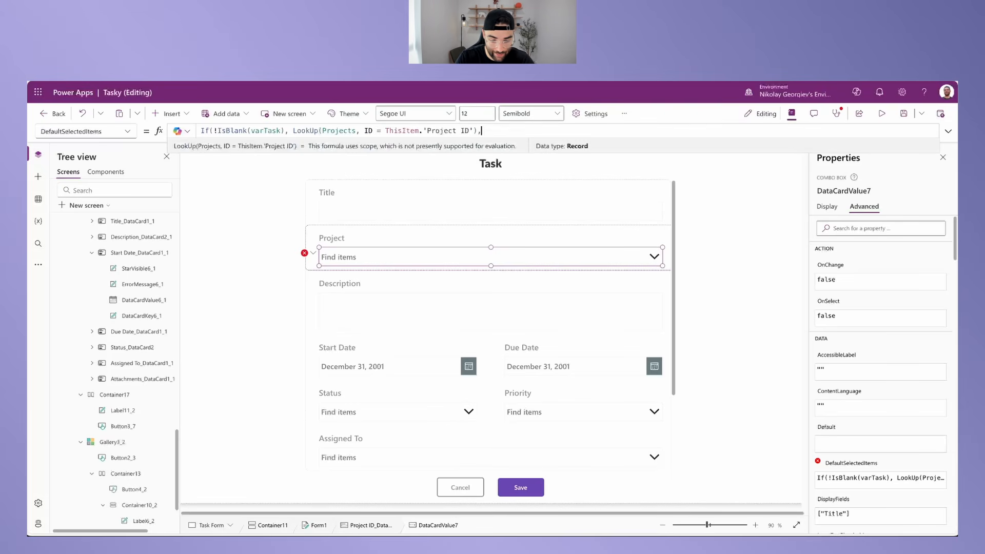
type("LookUp")
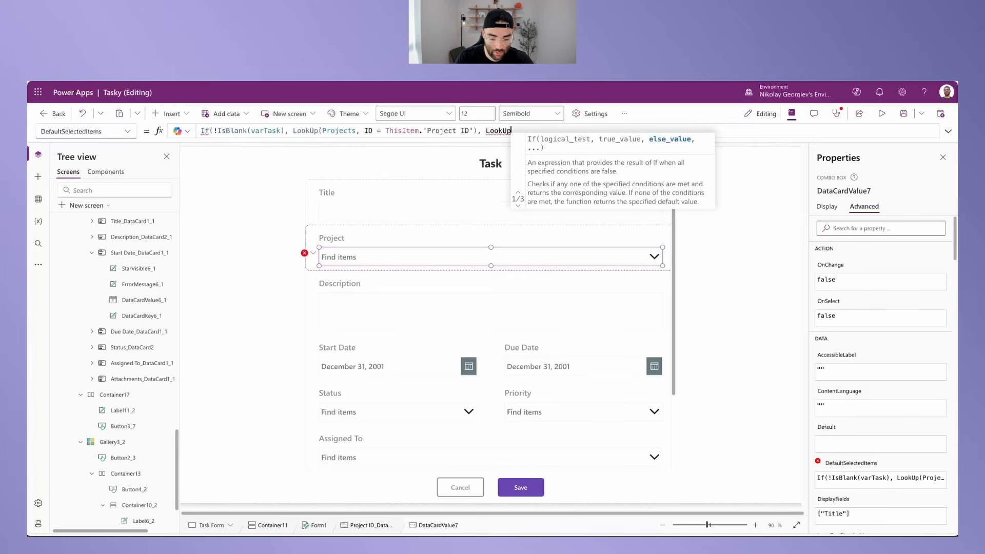
type("(")
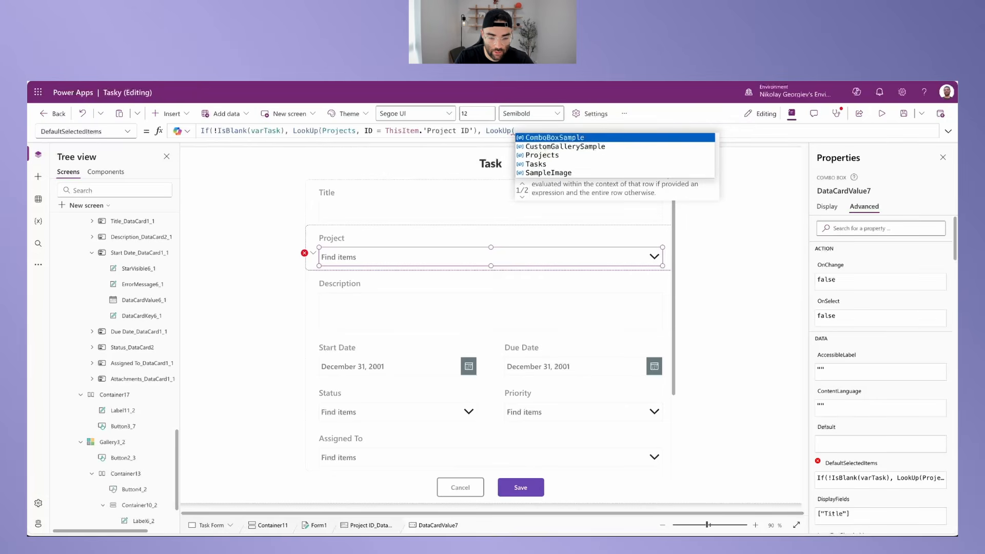
type("Projects, ID = varProject.ID")
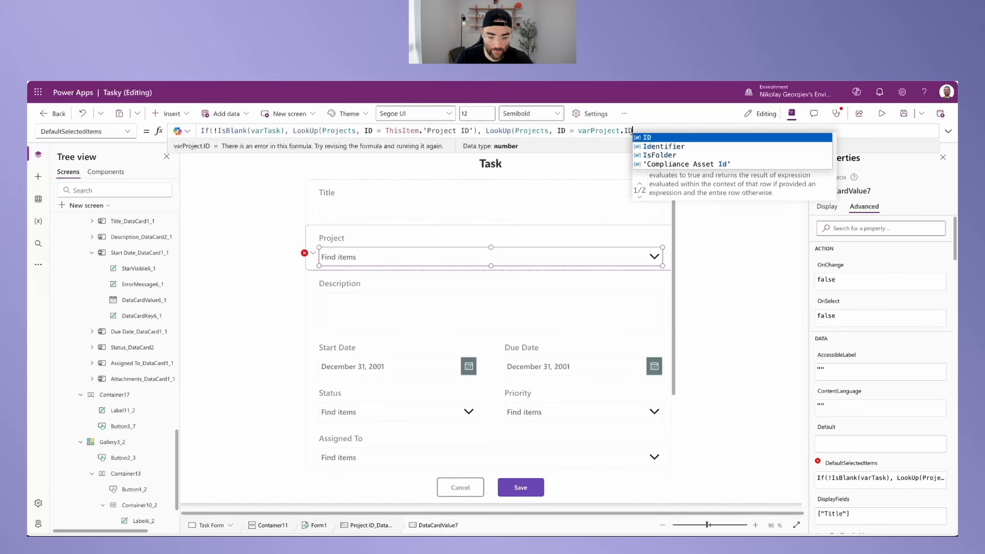
type("))")
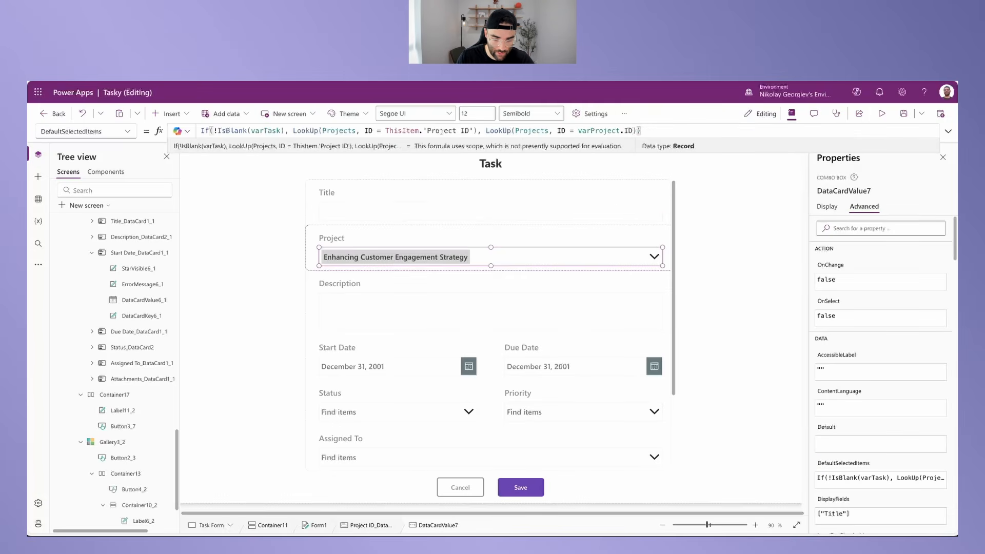
Step: Cancel the Task form, reopen it from the project with Add Task, and check the Project combo box's default and choices
key("alt")
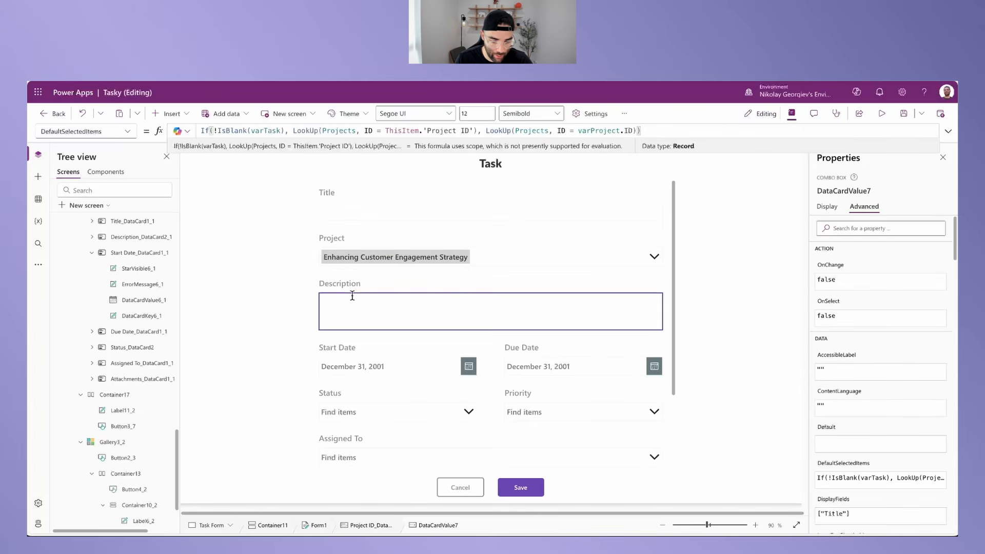
left_click(459, 489, "alt")
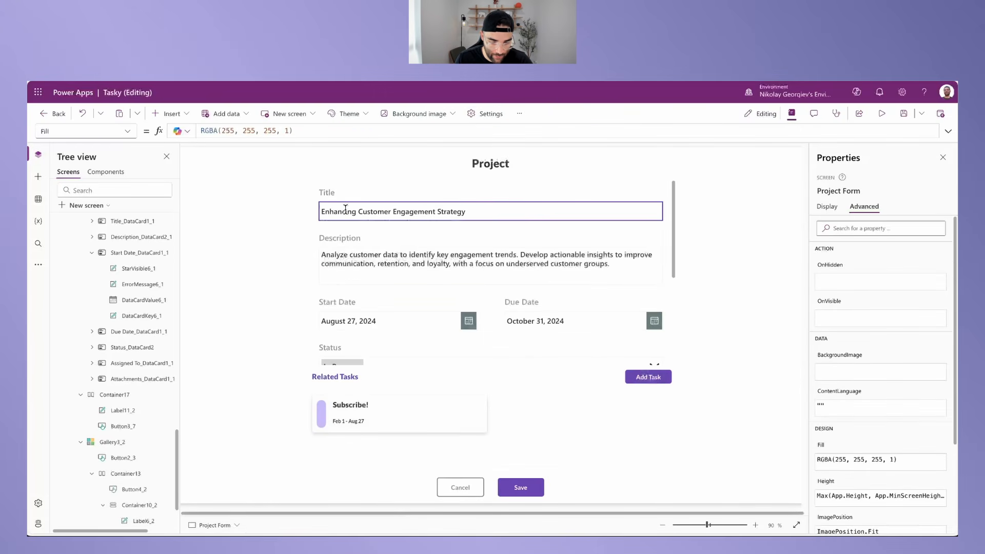
left_click(644, 378, "alt")
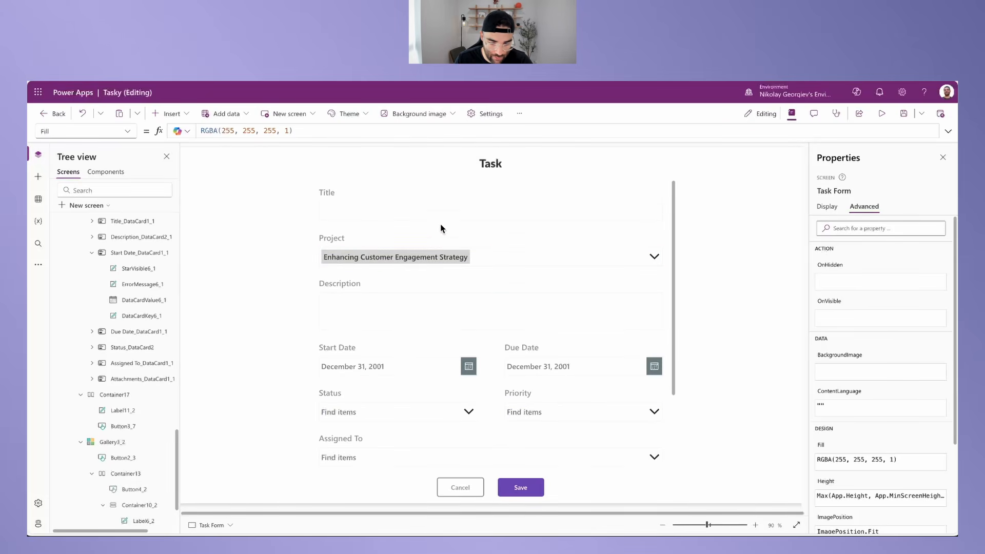
left_click(470, 260, "alt")
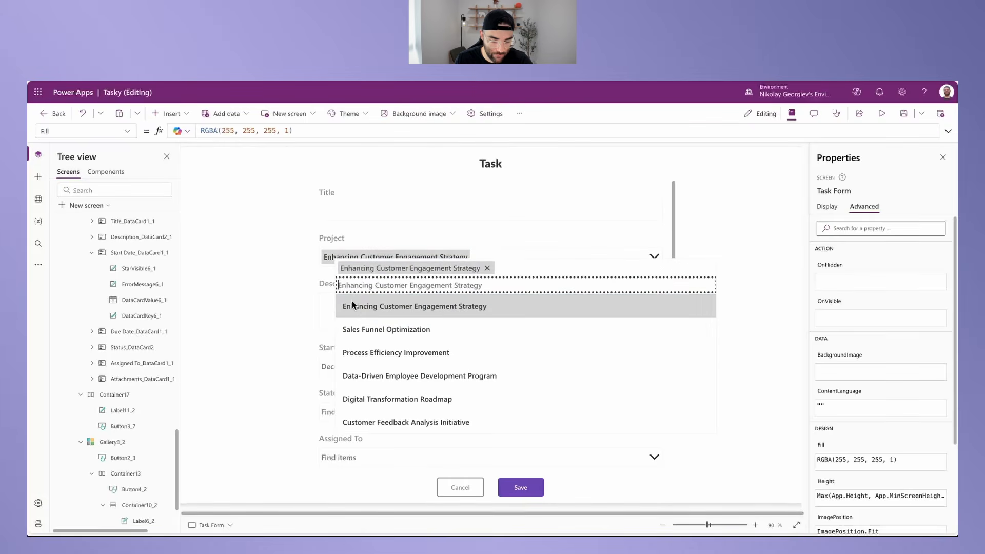
left_click(230, 251, "alt")
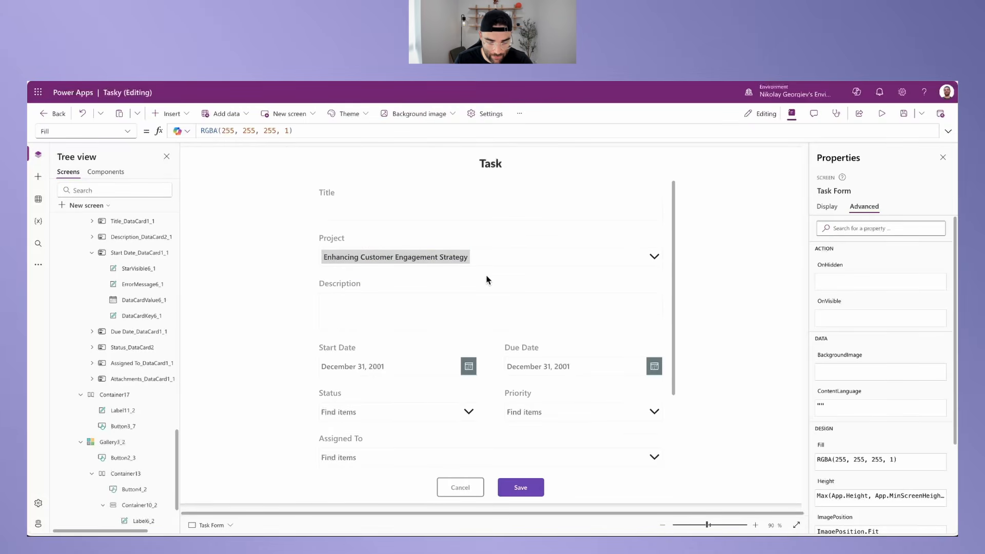
Step: View the Priority choices, and put If(!IsBlank(varTask), in front of Parent.Default in that combo box's DefaultSelectedItems formula
left_click(514, 412, "alt")
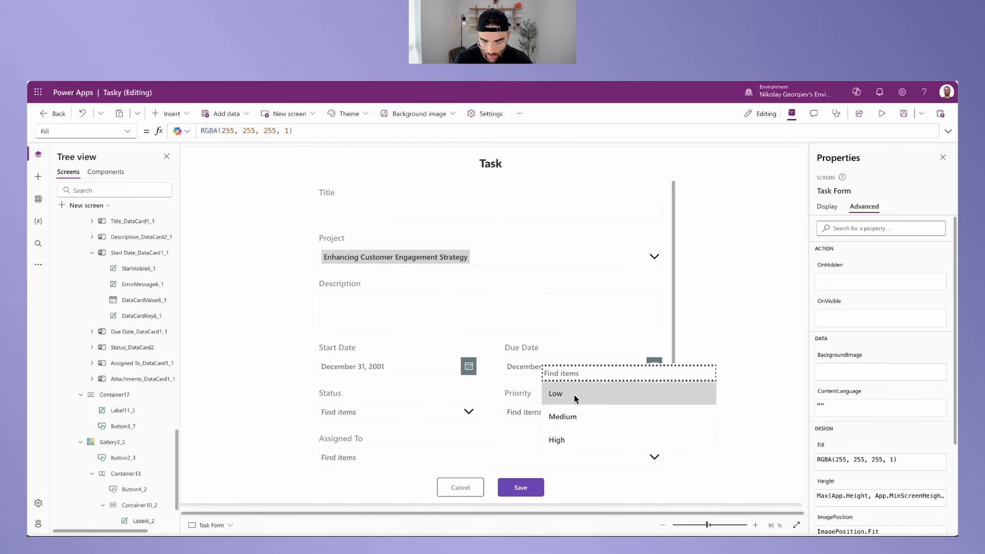
left_click(545, 412)
left_click(541, 408)
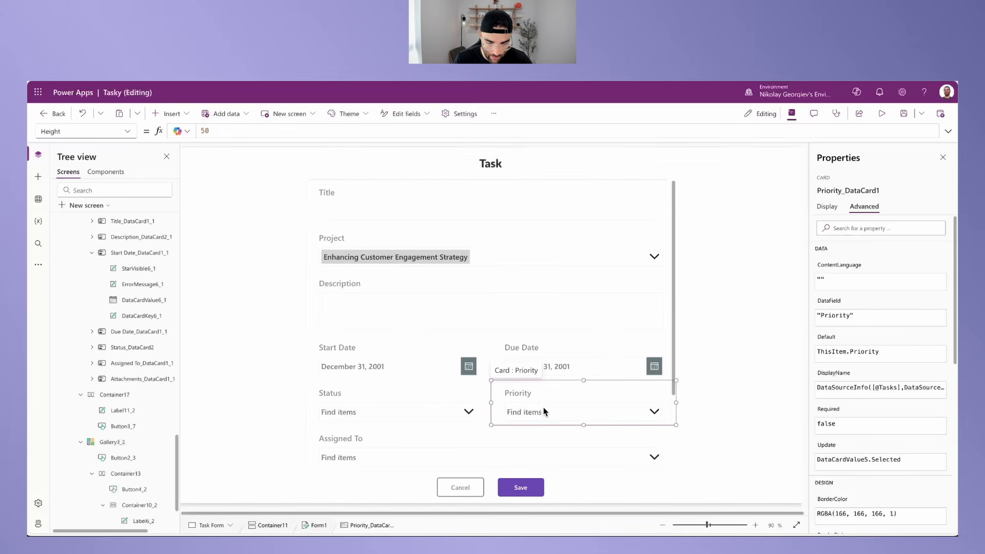
left_click(541, 407)
left_click(841, 477)
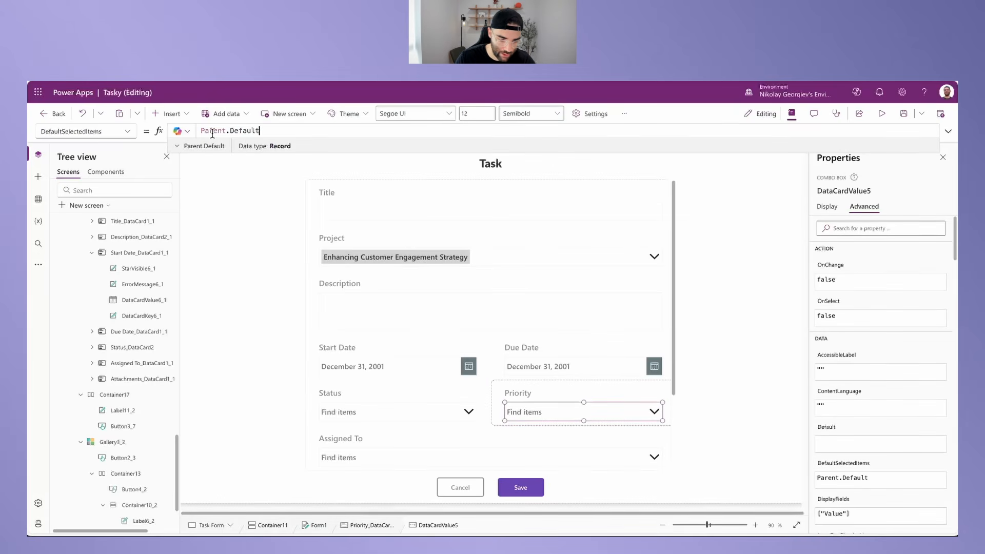
key("Home")
type("If(!IsBlank(")
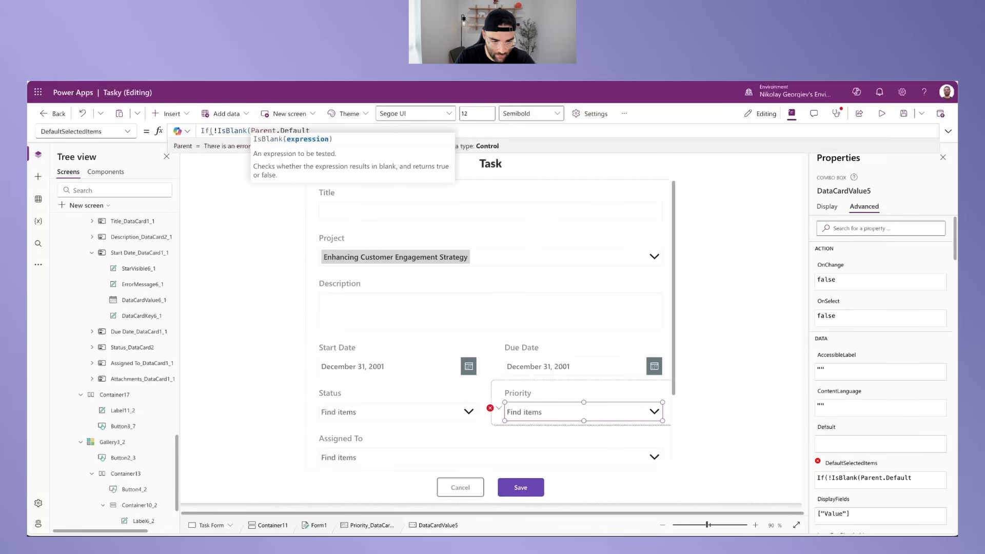
type("varTask),")
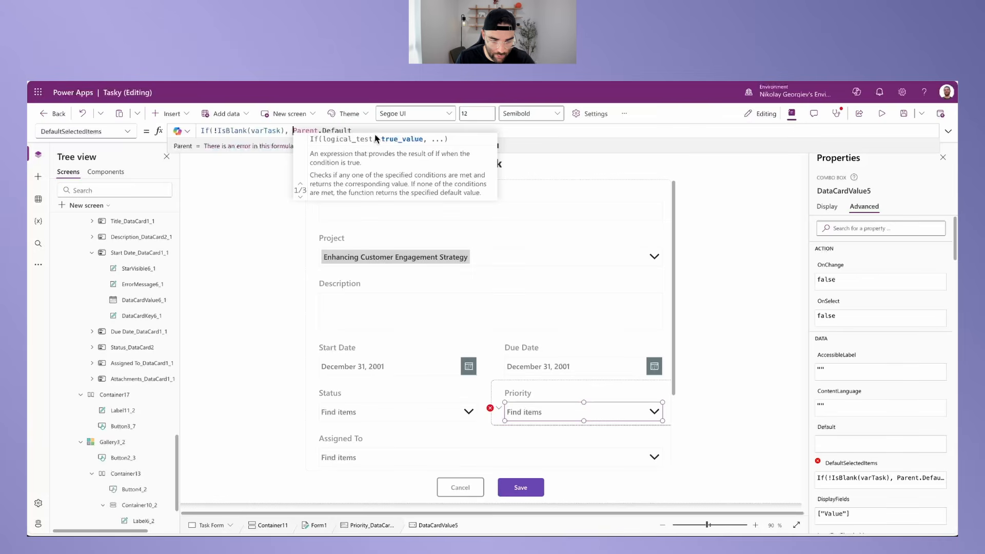
Step: Complete the Priority combo box's If formula with {Value: "Low"} as the else value
key("End")
type(", ")
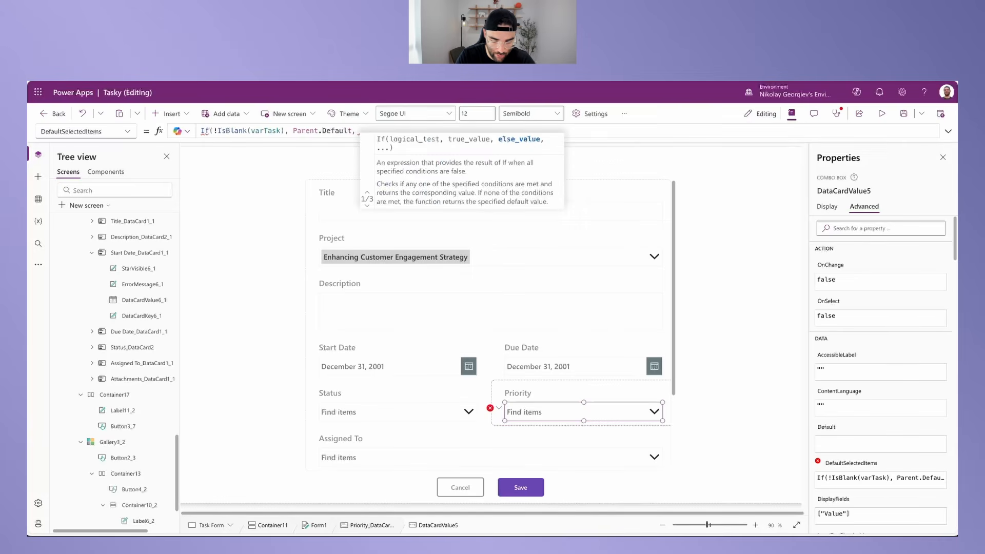
type("{")
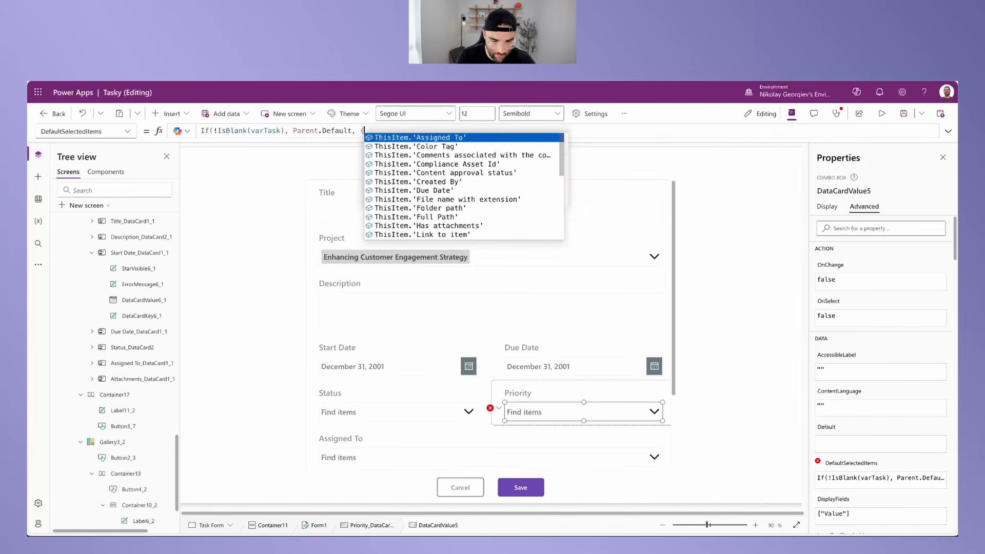
type("Value: \"L")
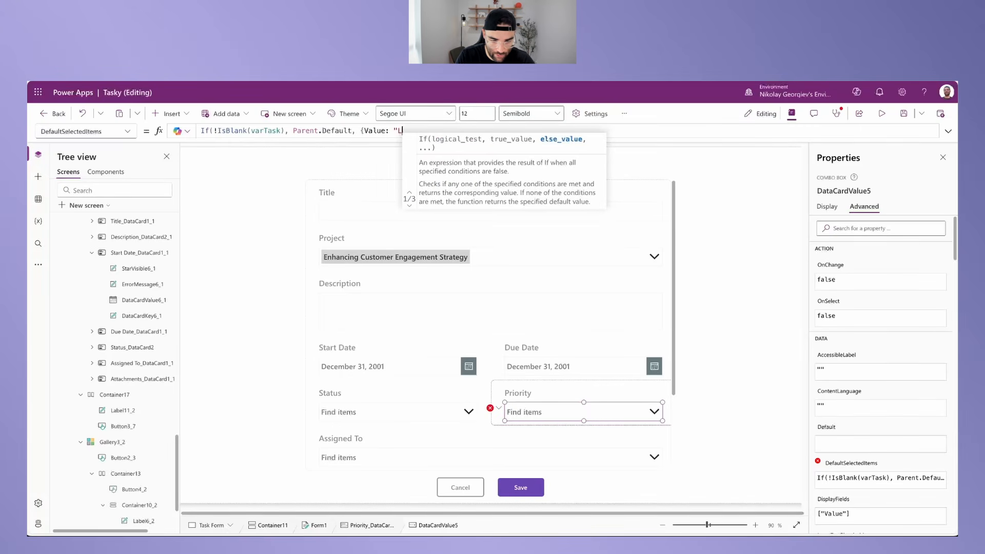
type("ow\"}")
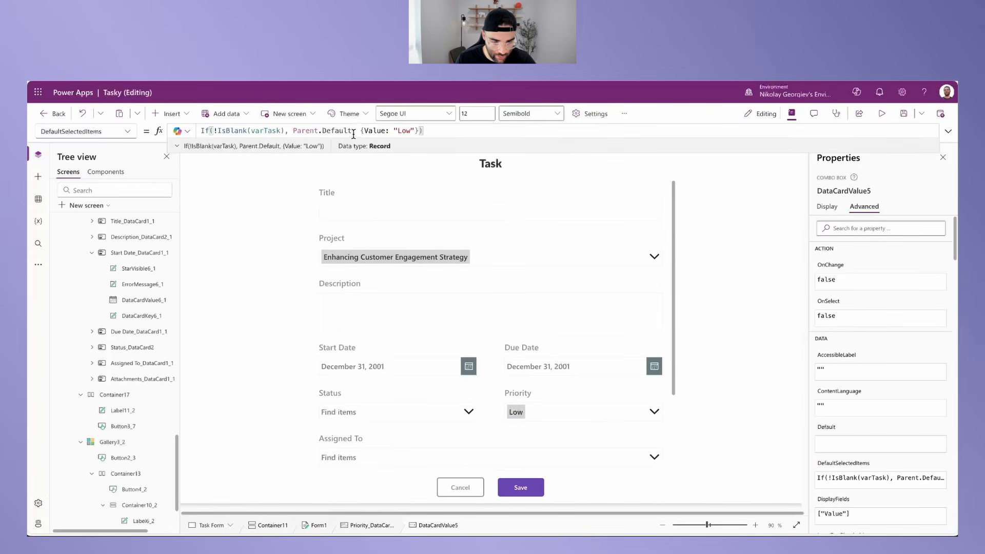
Step: Check the Priority combo box's default and its choices in the new Task form
left_click(529, 409)
left_click(735, 418, "alt")
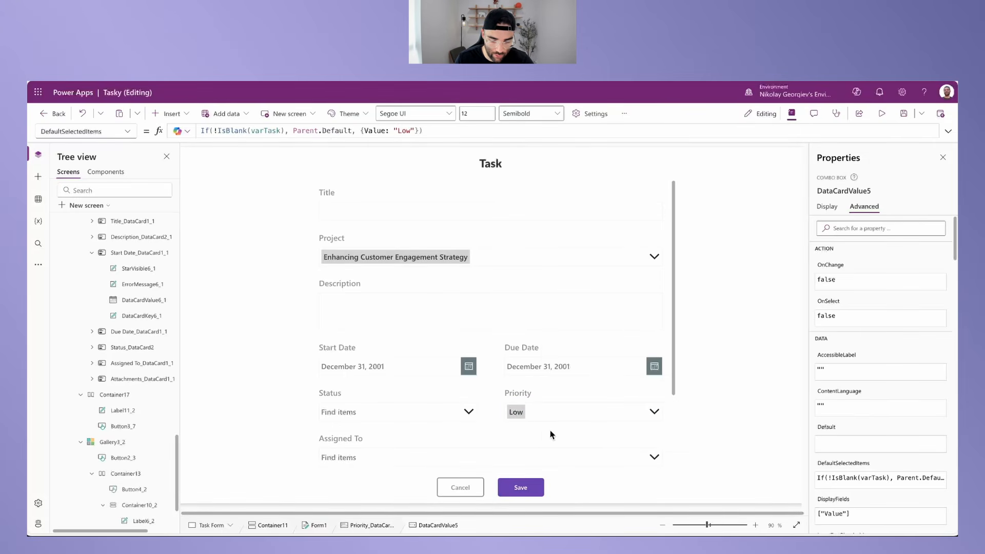
left_click(539, 414, "alt")
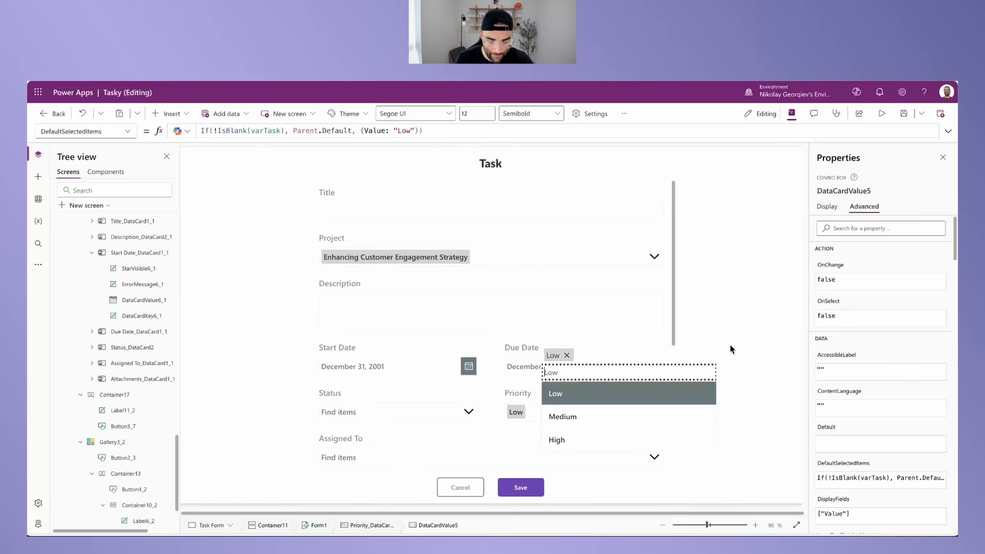
left_click(724, 311, "alt")
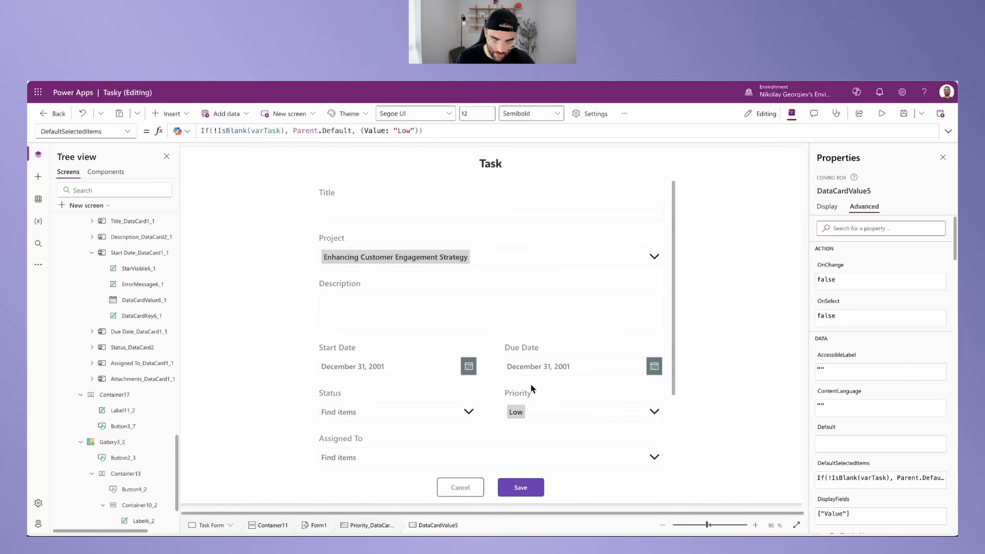
scroll(478, 456, "down", 1)
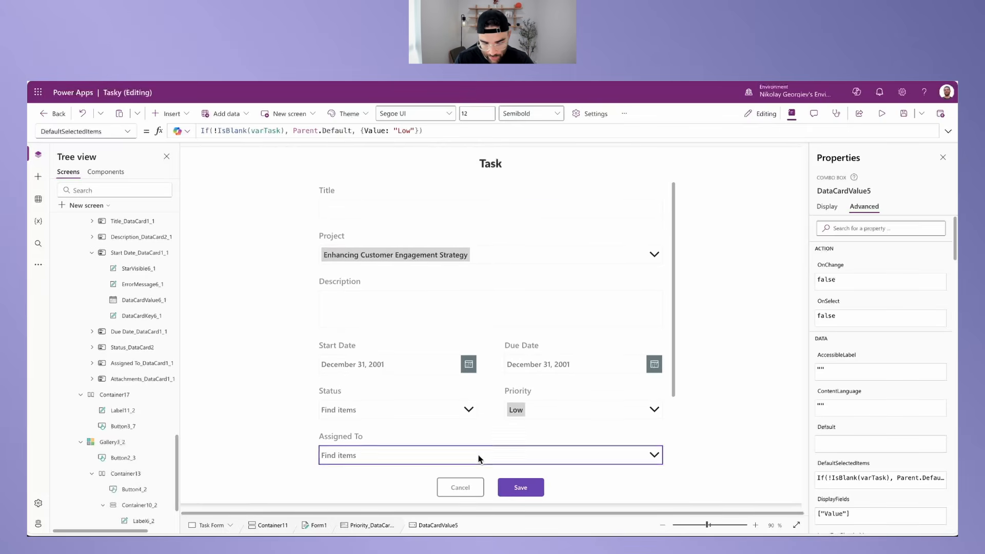
Step: Cancel the Task form and preview Add Task from the project at the Apple iPhone 14 Plus size
left_click(470, 492, "alt")
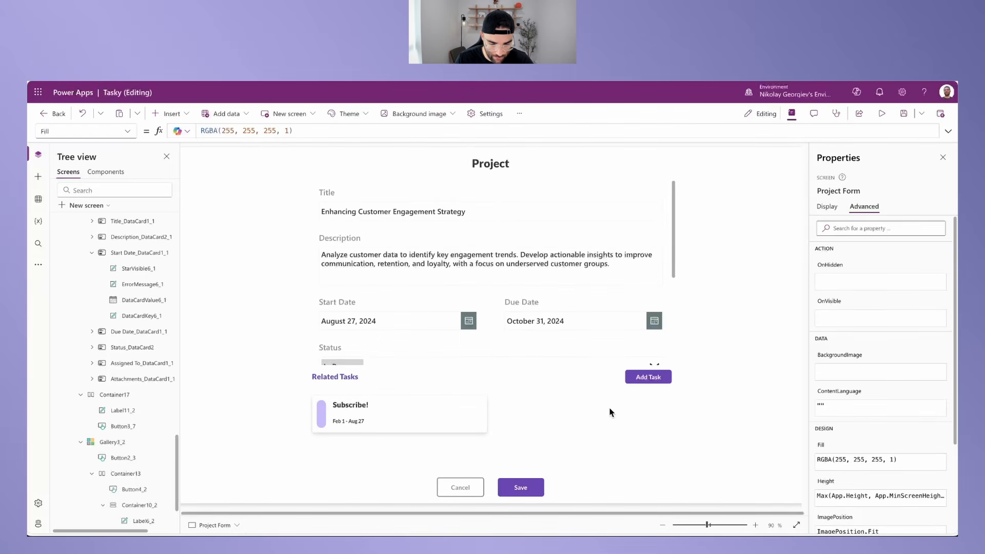
left_click(882, 113)
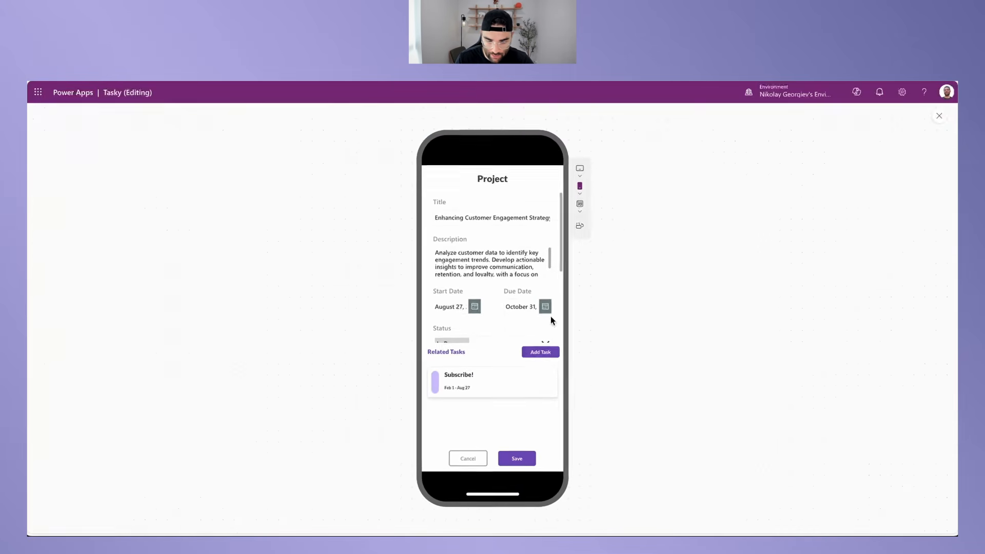
left_click(548, 376)
left_click(601, 151)
scroll(652, 237, "down", 3)
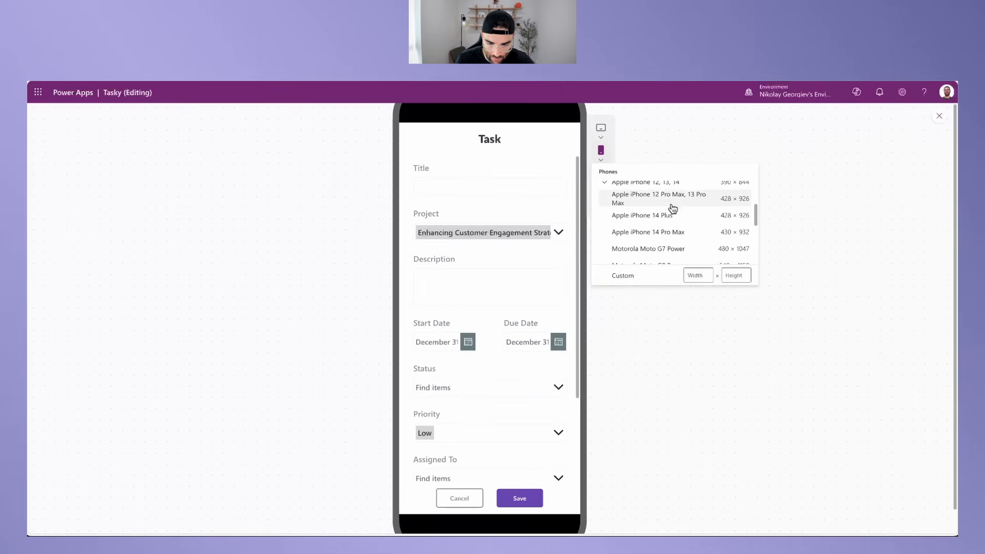
left_click(657, 214)
Step: Fill in the new task with title "new task", description "test", start date November 27, 2024 and status To Do
left_click(471, 208)
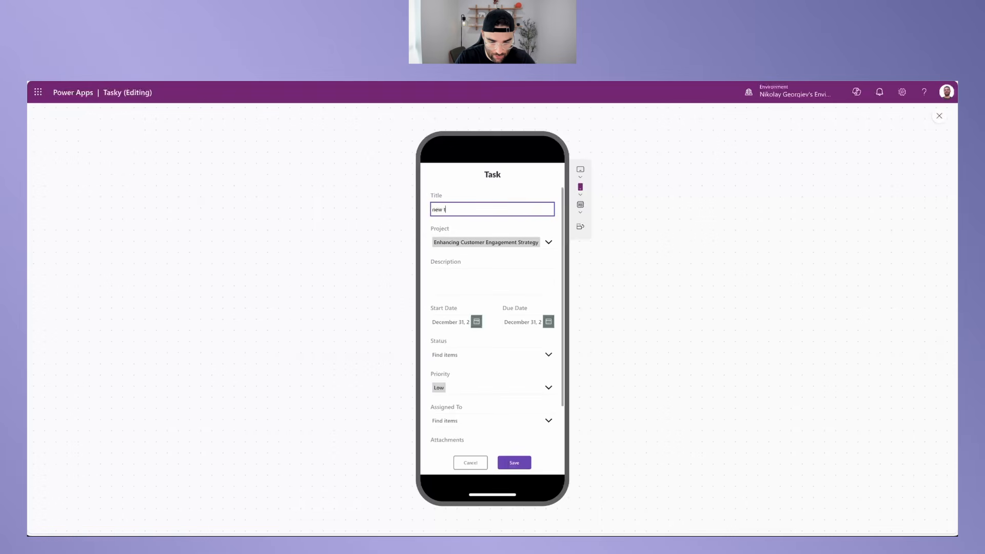
left_click(456, 272)
type("test")
left_click(465, 321)
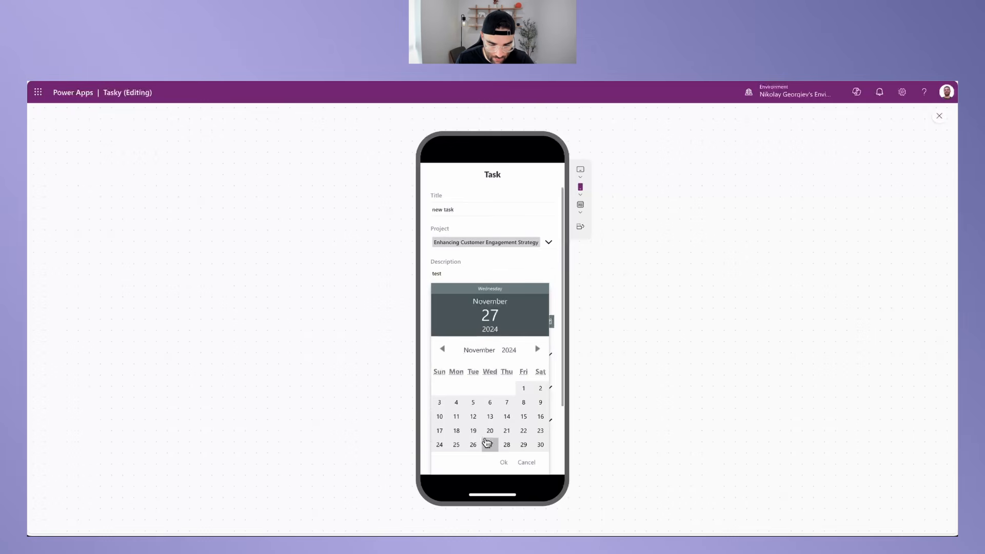
left_click(502, 464)
left_click(468, 355)
left_click(463, 371)
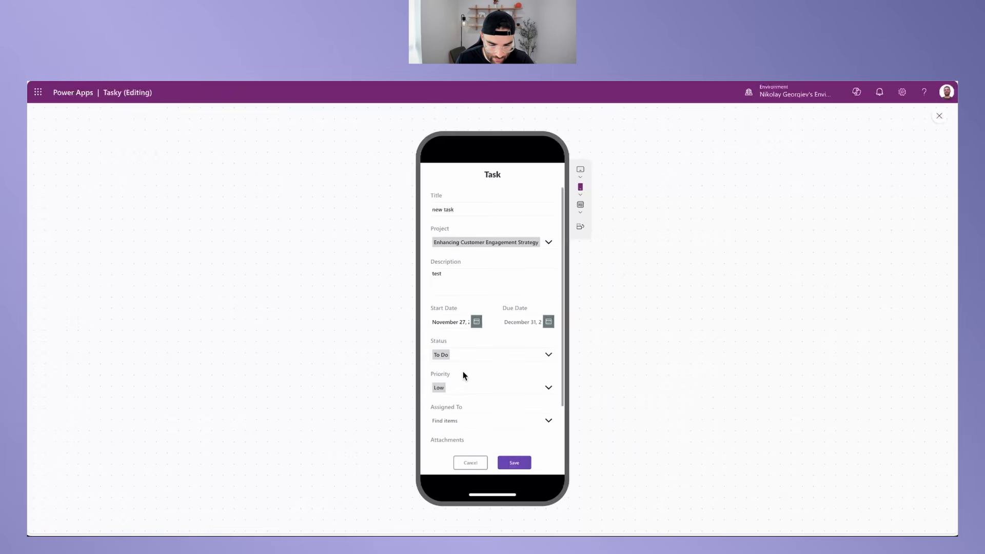
Step: Assign the new task to a person found by first name, keep the priority at Low, and save it
left_click(463, 421)
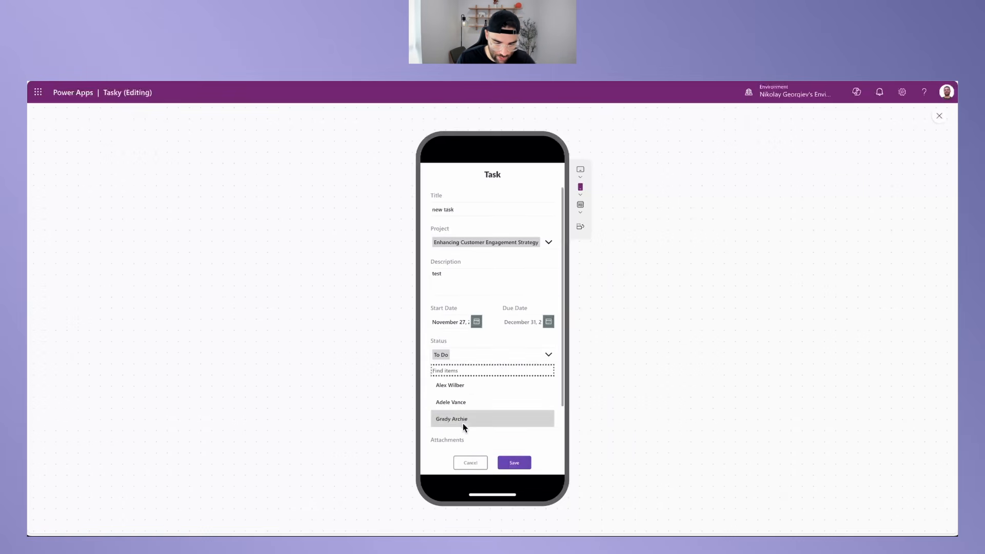
type("nikolay")
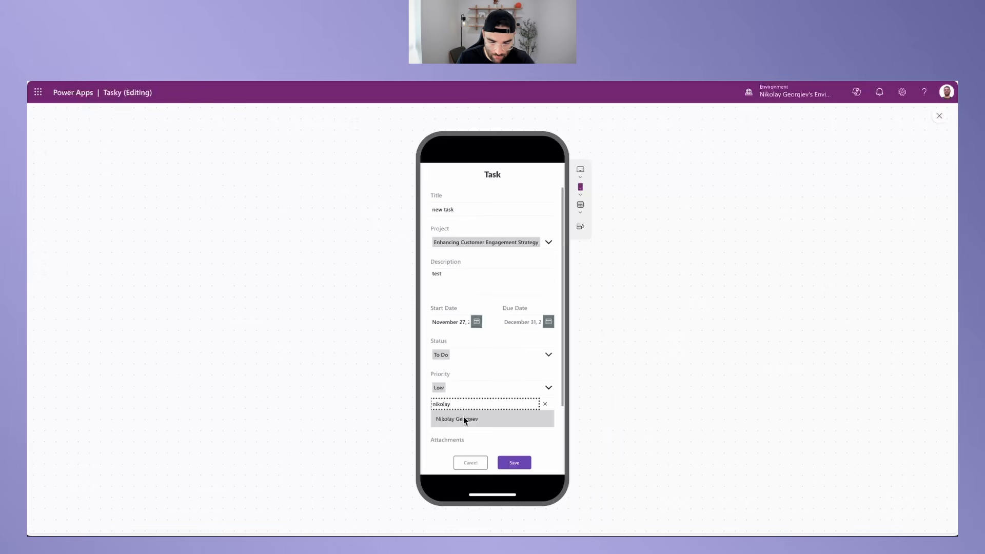
left_click(463, 419)
left_click(508, 388)
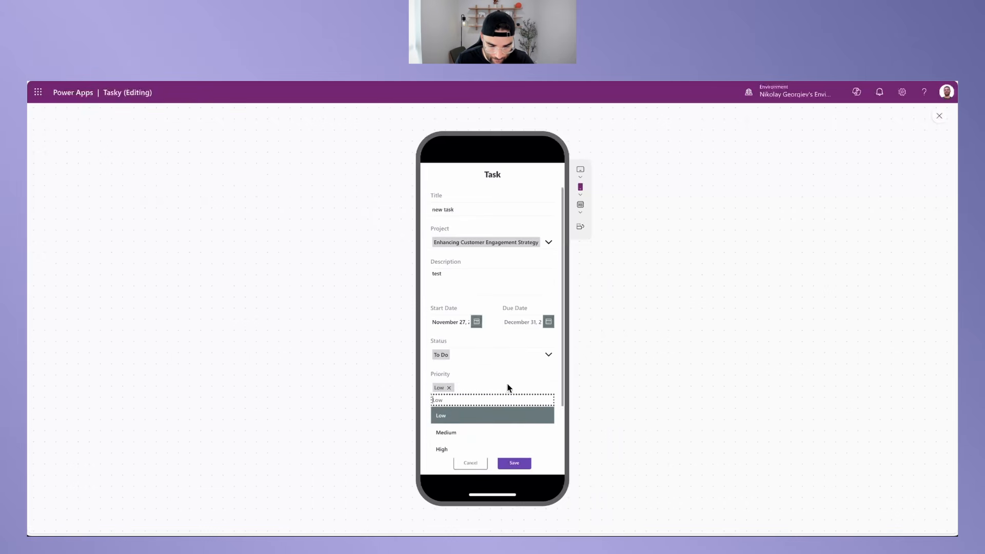
left_click(496, 379)
scroll(495, 380, "down", 2)
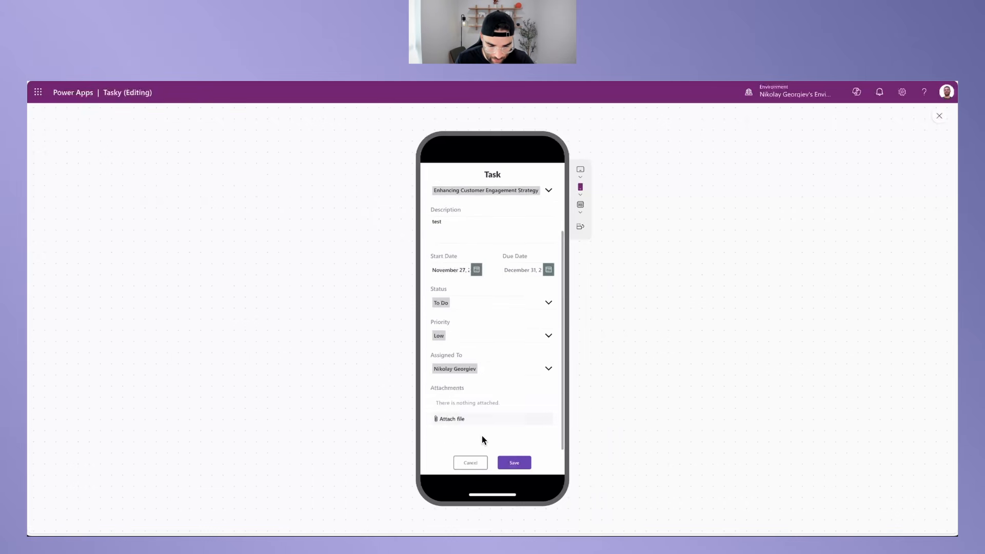
scroll(494, 404, "up", 2)
left_click(517, 464)
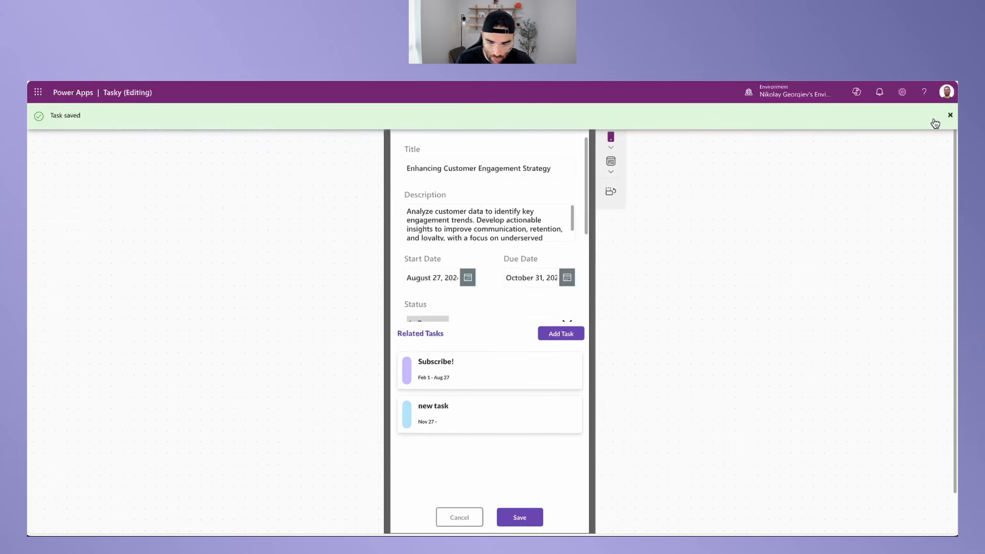
Step: Dismiss the notification, check the project's related tasks at the Apple iPhone 12, 13, 14 size, and exit the preview
left_click(951, 117)
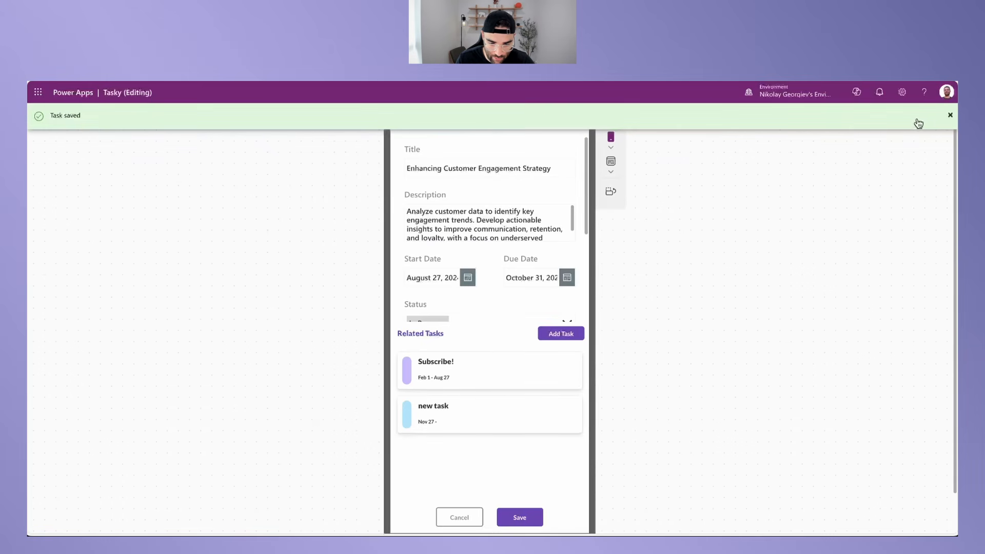
left_click(951, 115)
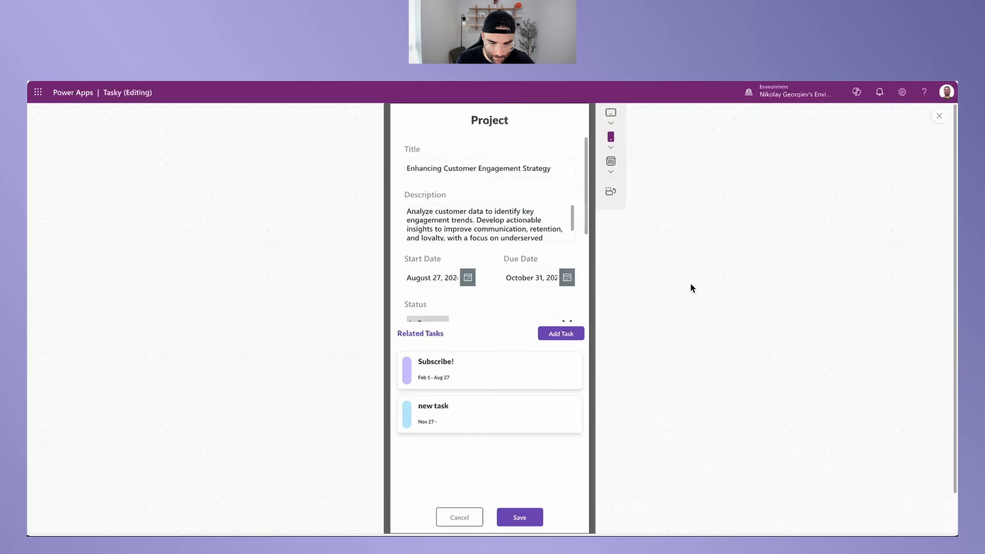
left_click(610, 146)
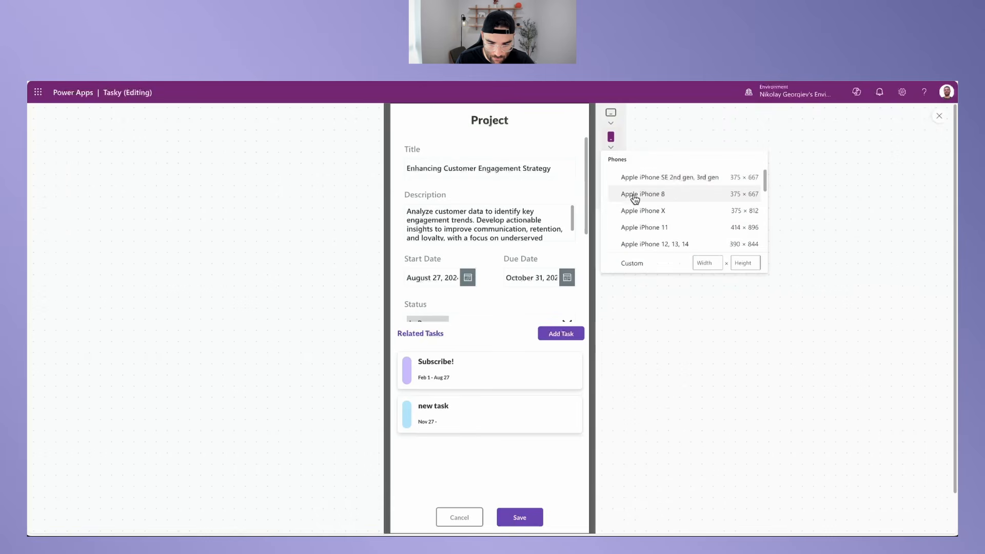
left_click(653, 245)
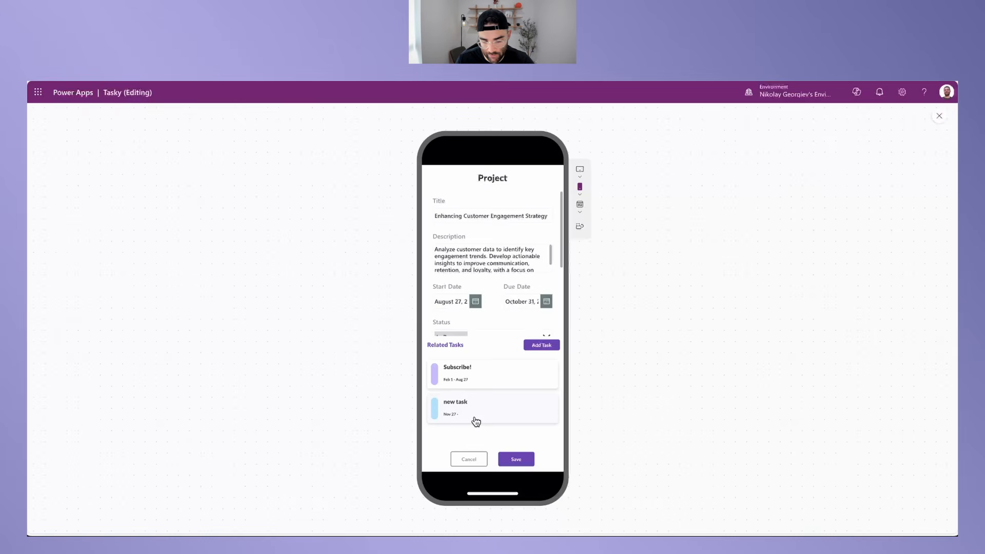
key("Escape")
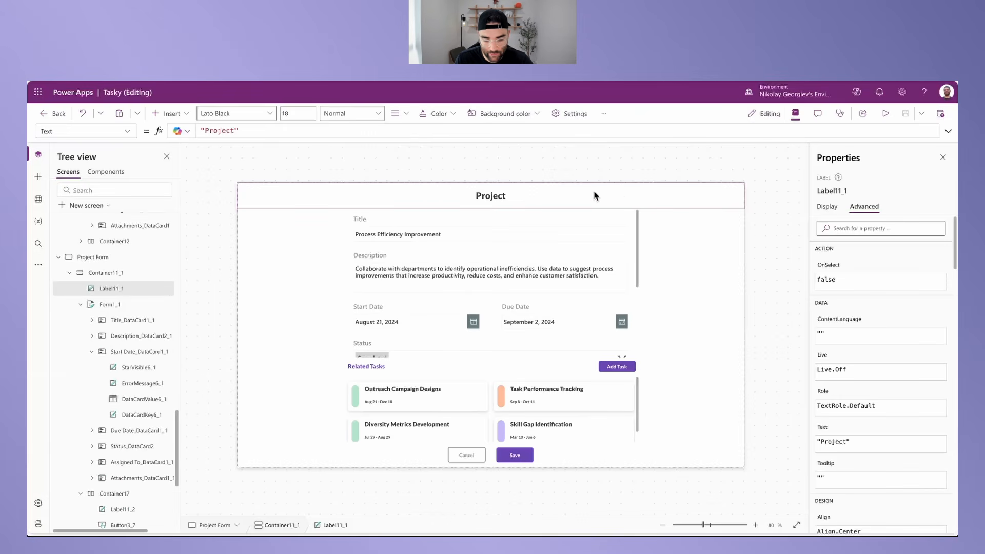
Step: Copy the container holding the Related Tasks label and Add Task button, and delete the Project title label
left_click(418, 371)
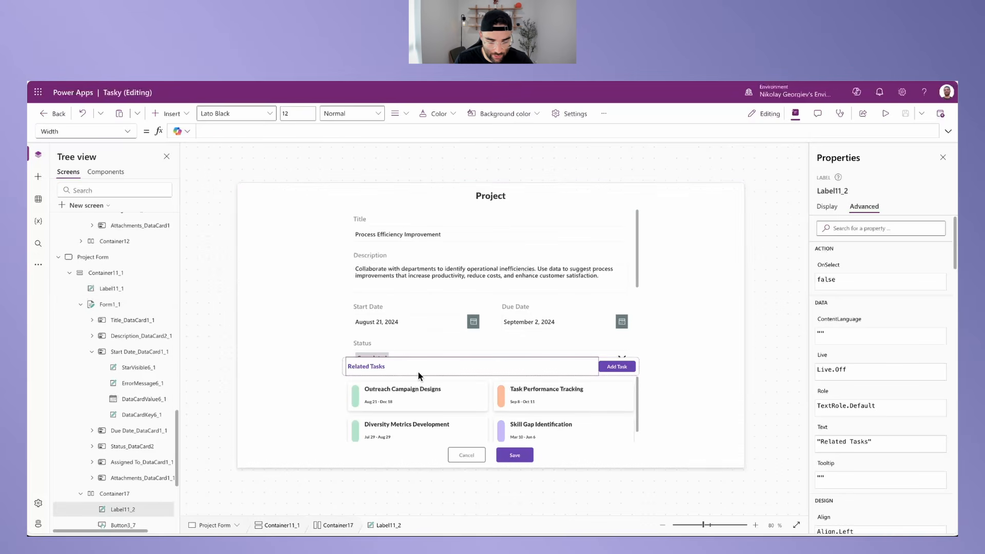
left_click(132, 496)
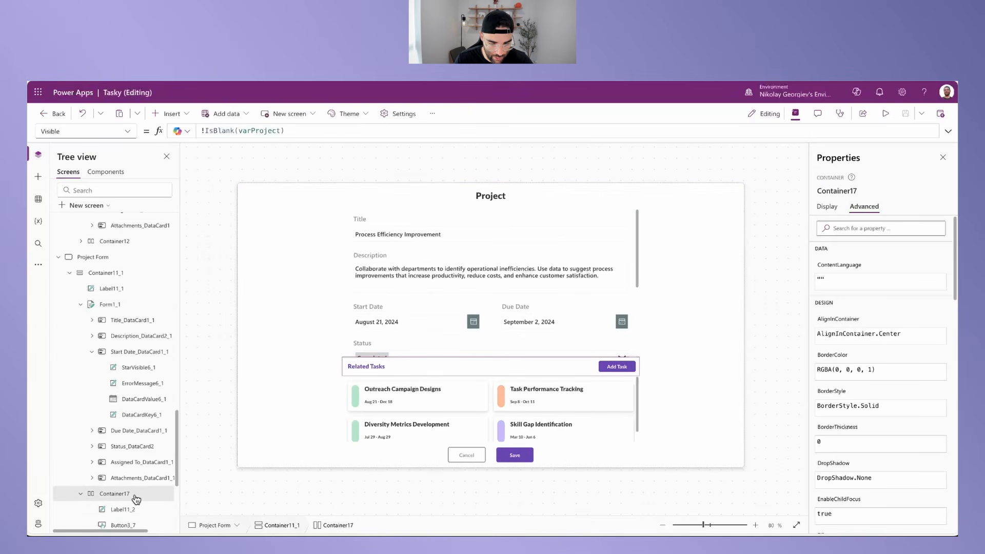
left_click(524, 201)
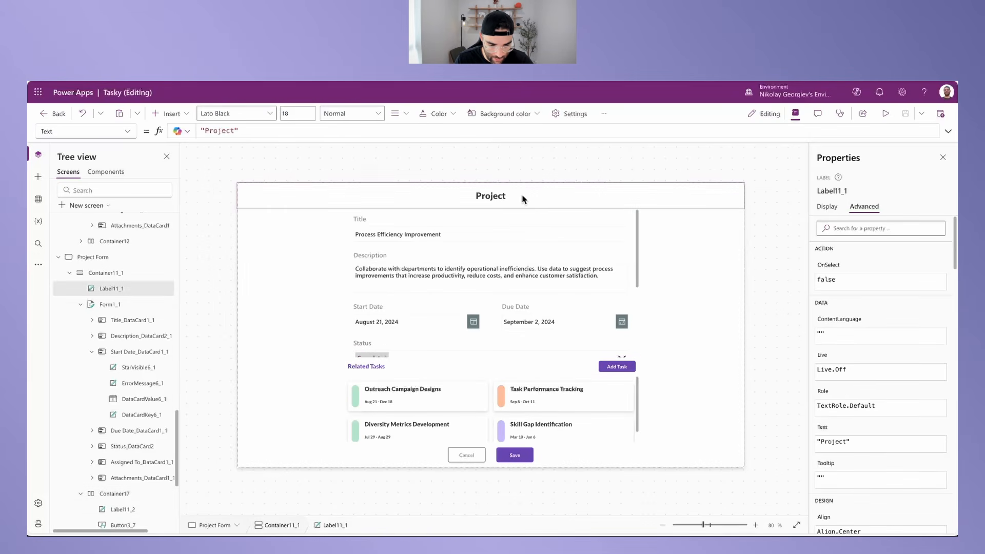
key("Delete")
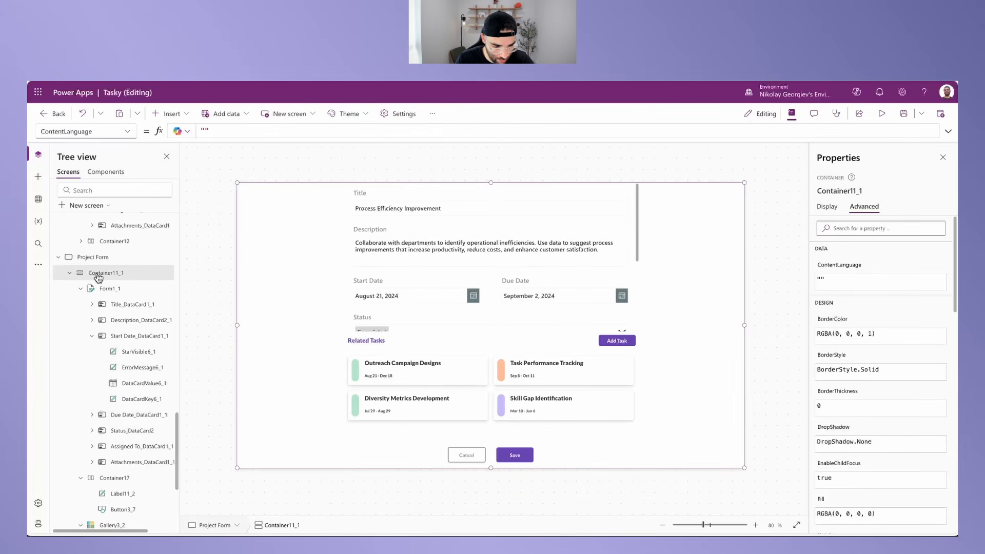
Step: Paste the copied header container into Container11_1 and move it above the project form
key("ctrl+v")
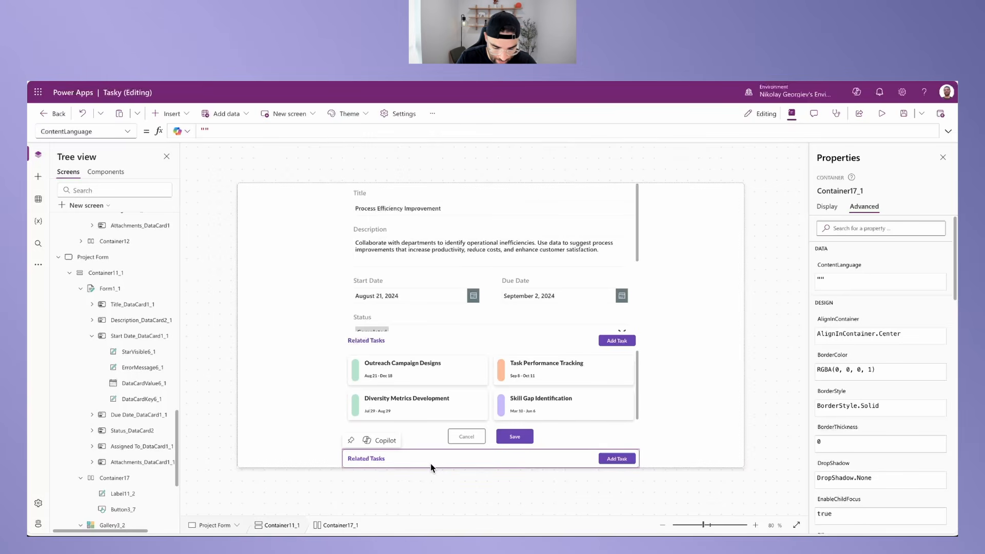
key("Up")
key("Up")
key("Up")
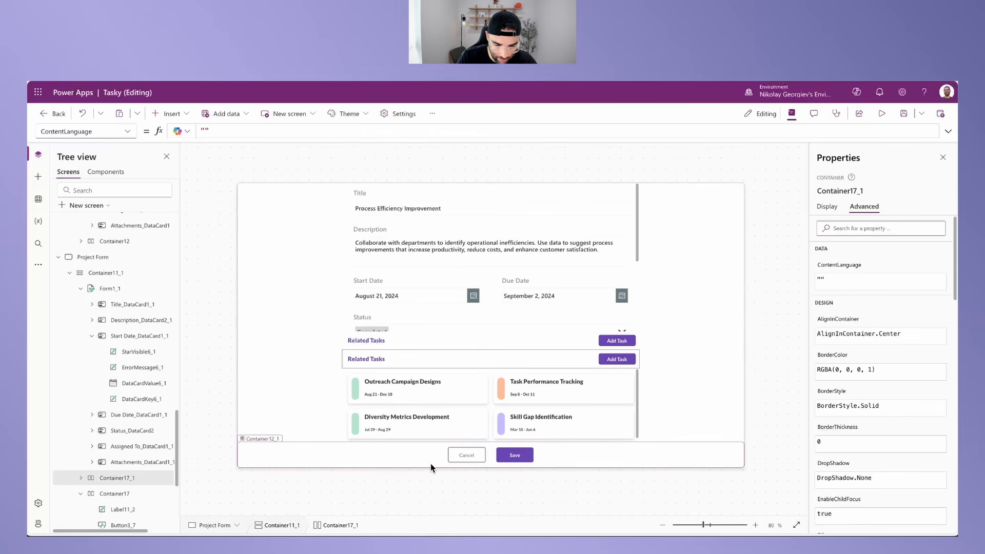
key("Up")
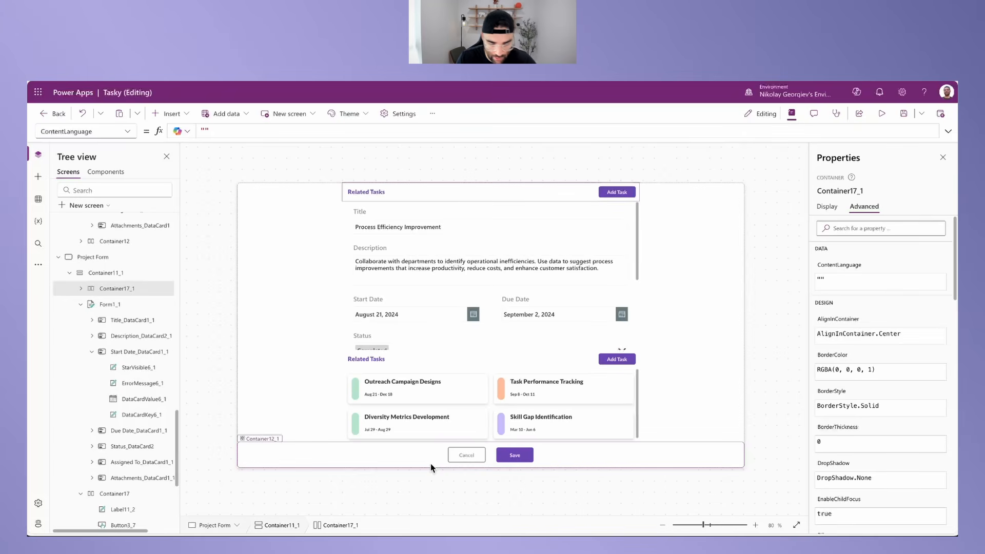
Step: Set the pasted header label's text to "Project" and its font size to 16
left_click(378, 192)
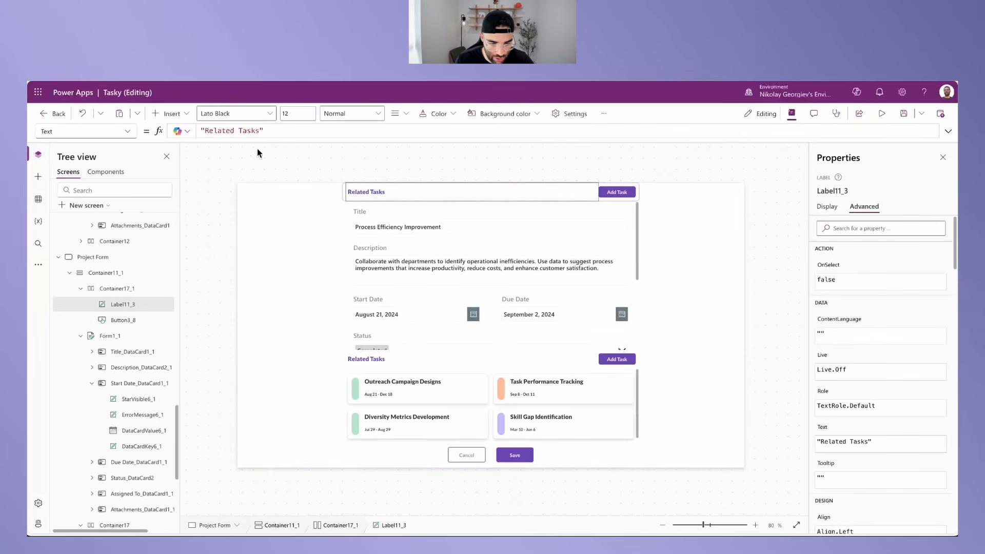
left_click_drag(260, 130, 205, 129)
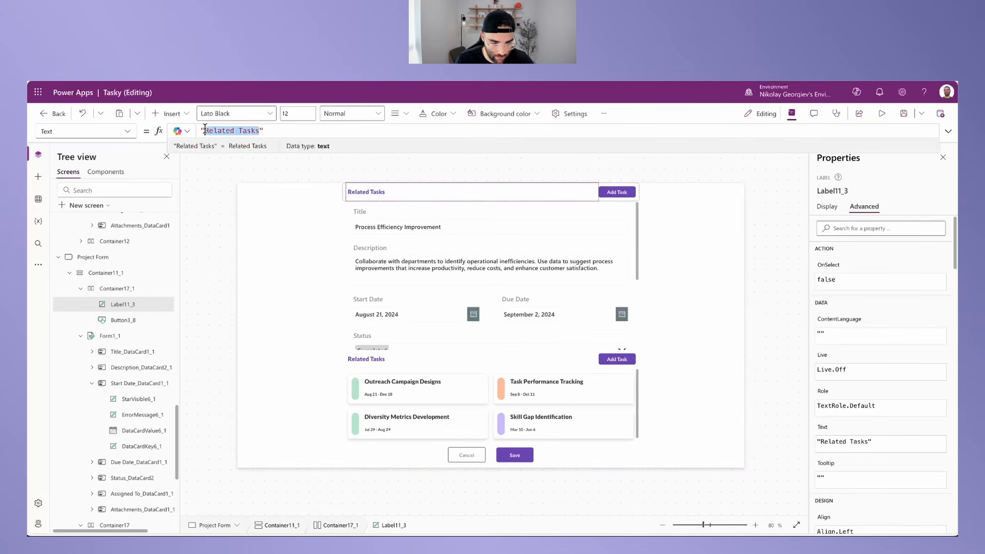
type("Projects")
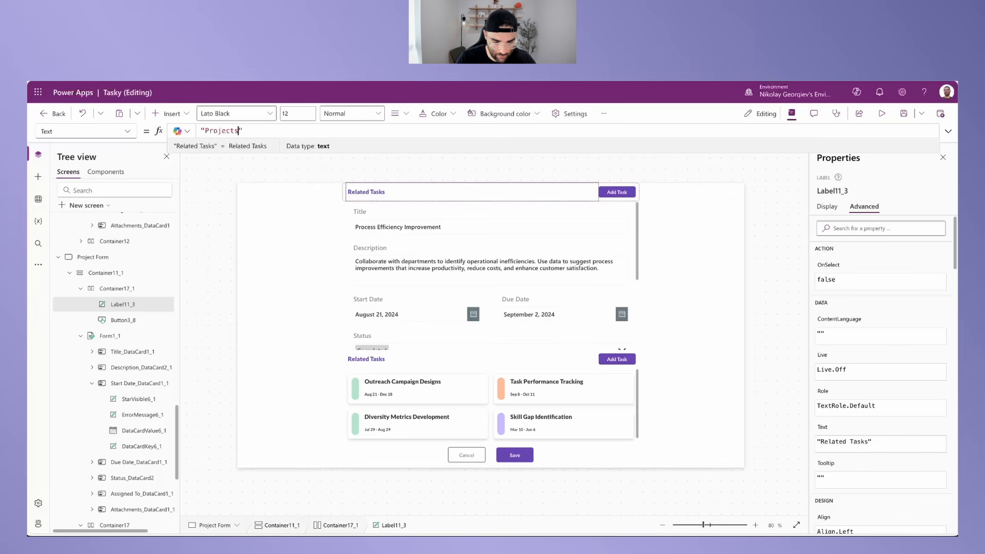
left_click(827, 207)
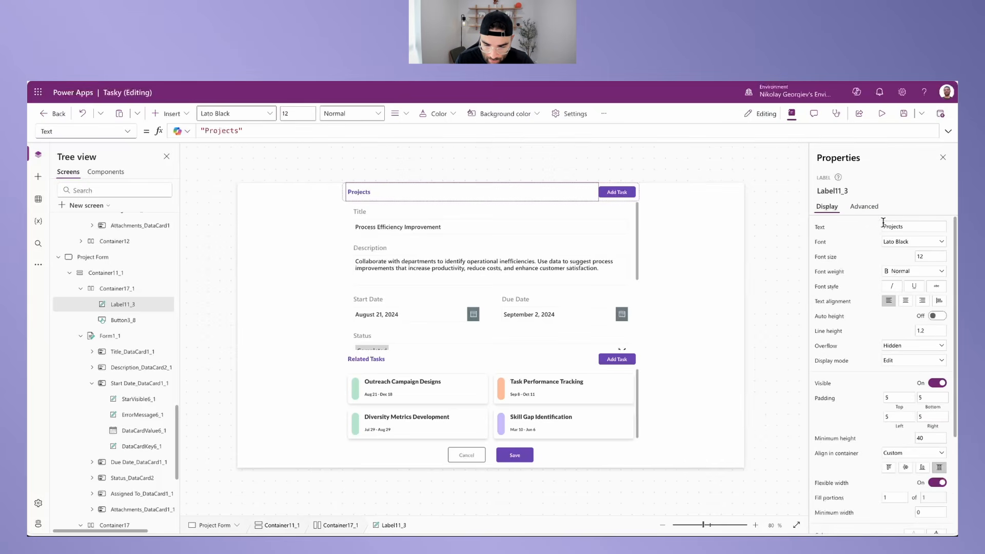
left_click(927, 256)
type("16")
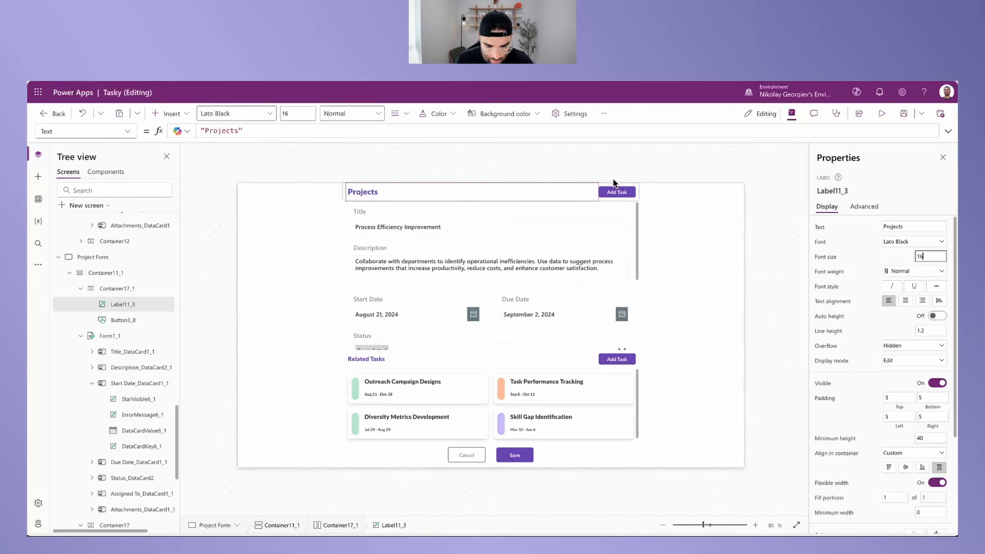
left_click(244, 132)
key("BackSpace")
Step: Set the height of the new Project header container to 70
left_click(617, 195)
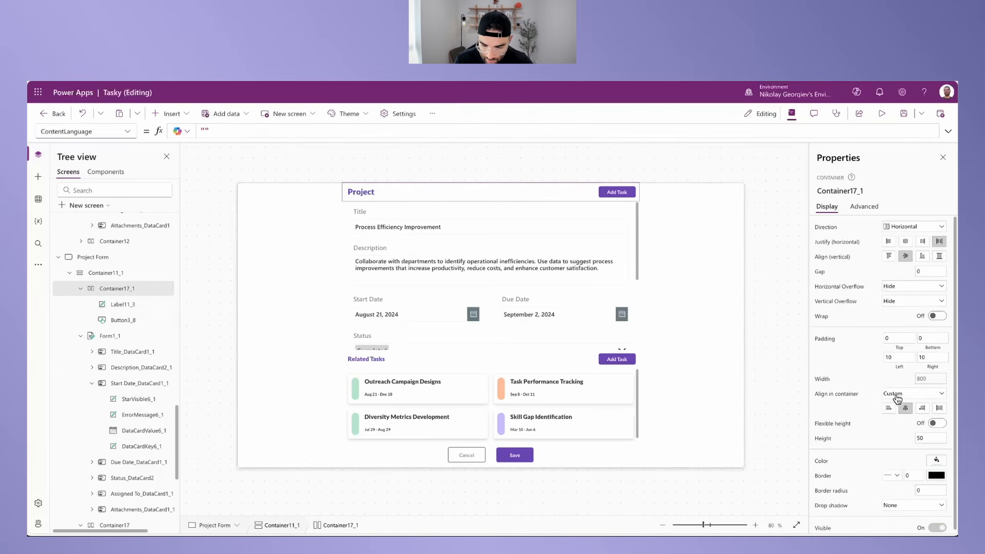
left_click(930, 439)
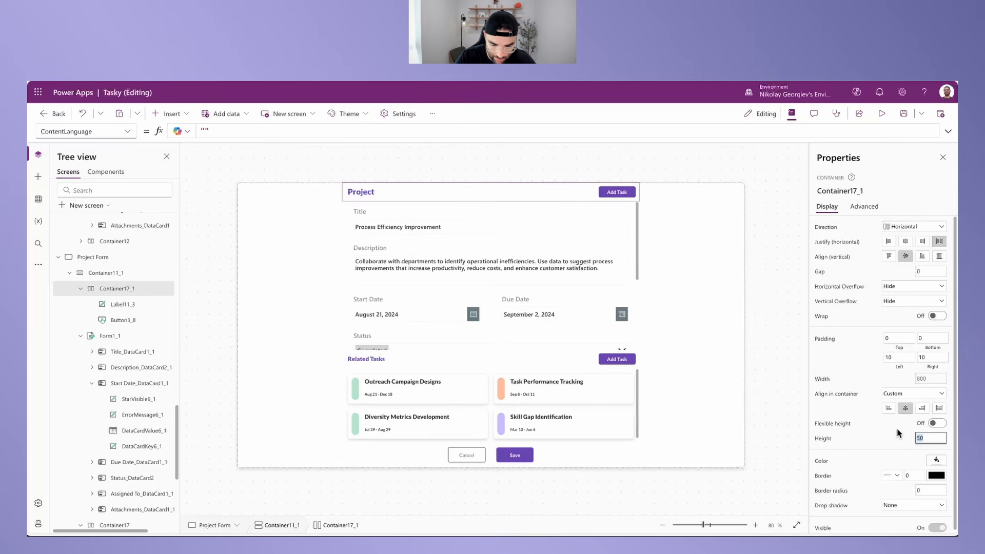
left_click(924, 438)
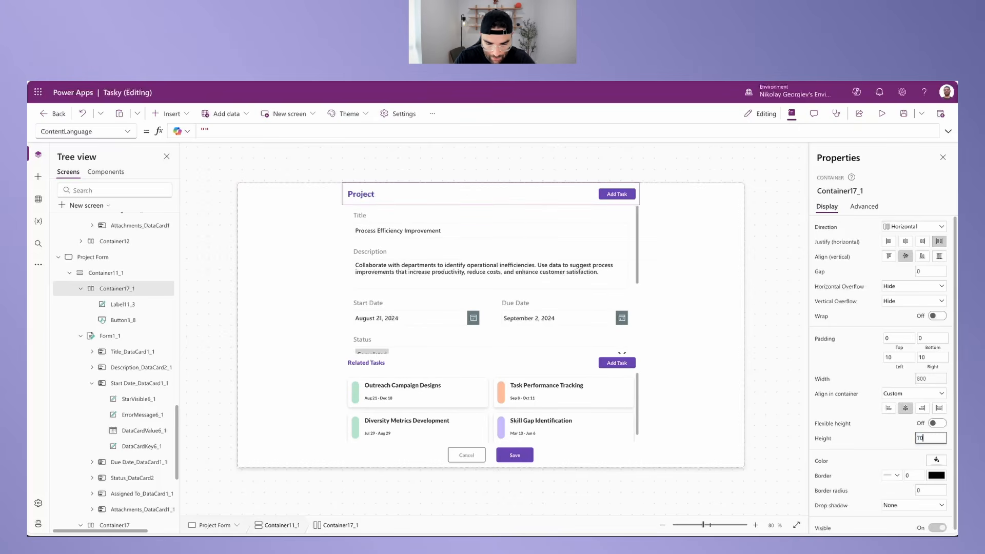
Step: Stretch the Project label within its header container, set its minimum height to 0 and align its text vertically to the bottom
left_click(370, 201)
left_click(939, 468)
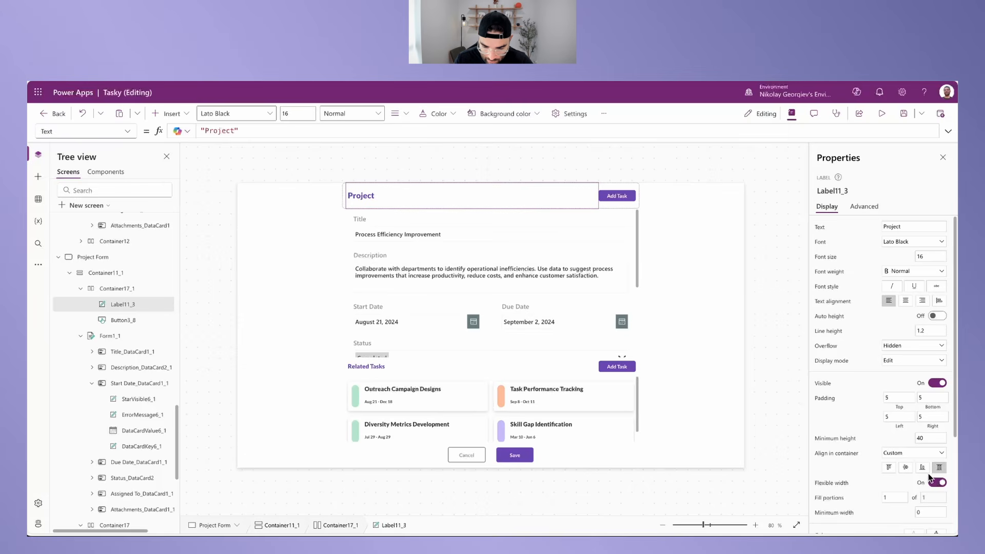
scroll(859, 462, "down", 3)
double_click(922, 302)
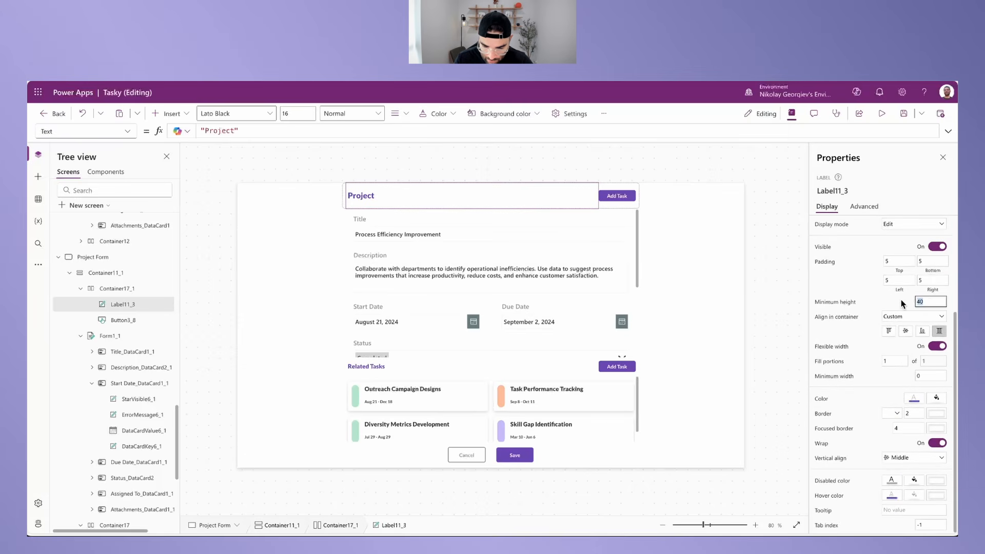
type("0")
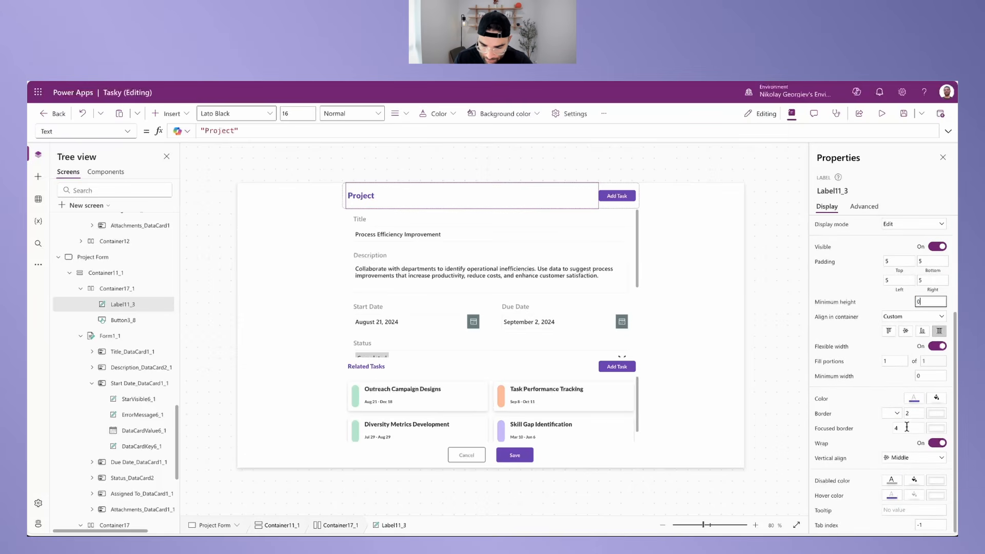
left_click(919, 457)
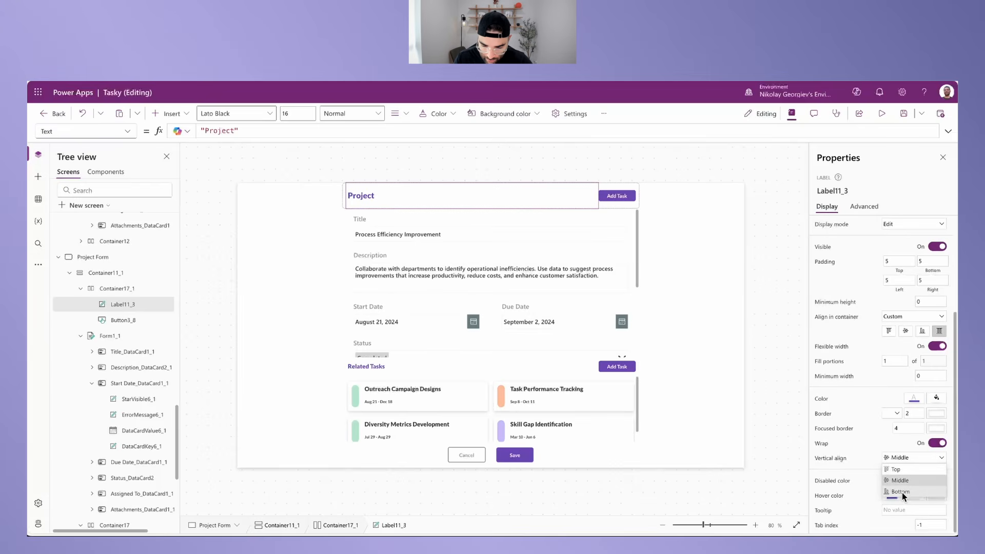
left_click(904, 494)
left_click(417, 163)
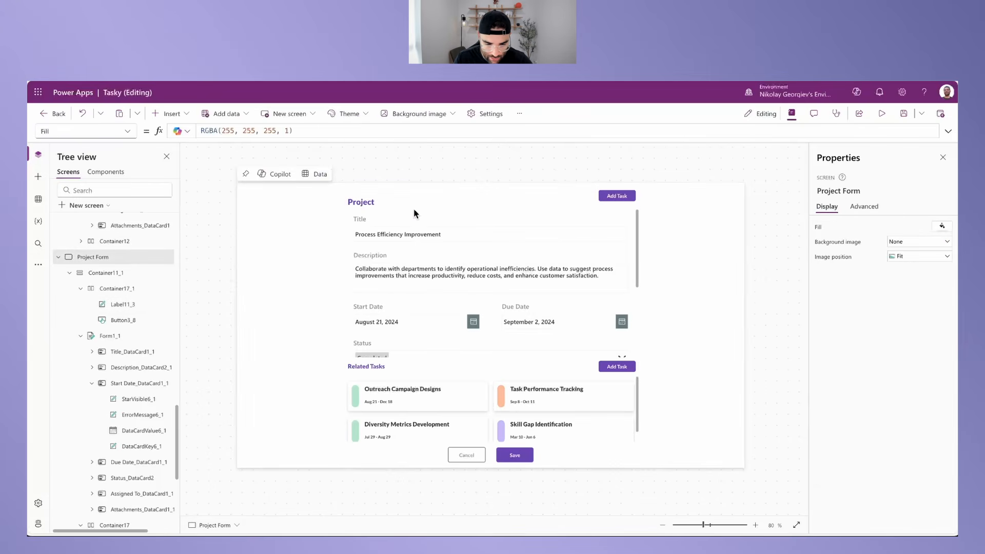
Step: Replace the Add Task button in the Project header container with a Trash icon
left_click(621, 203)
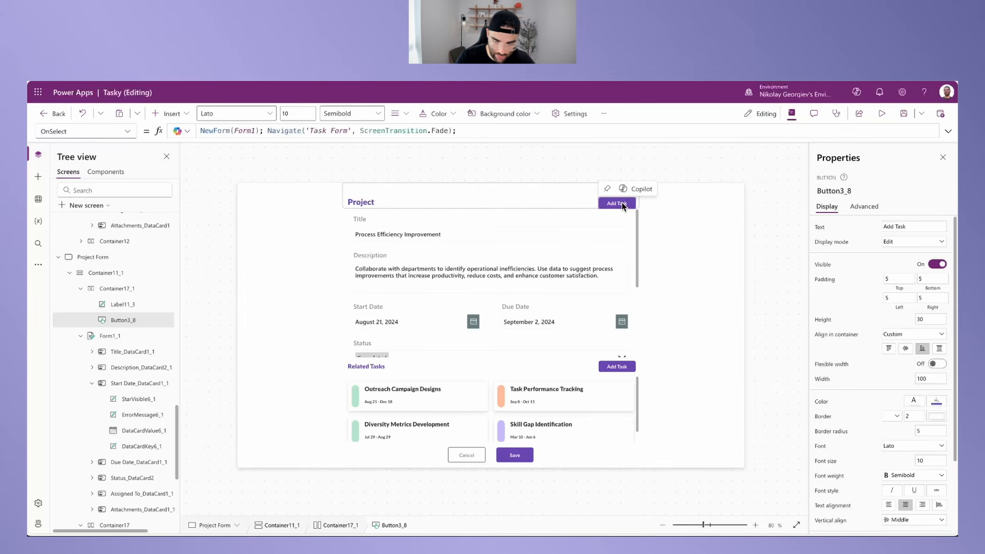
key("Delete")
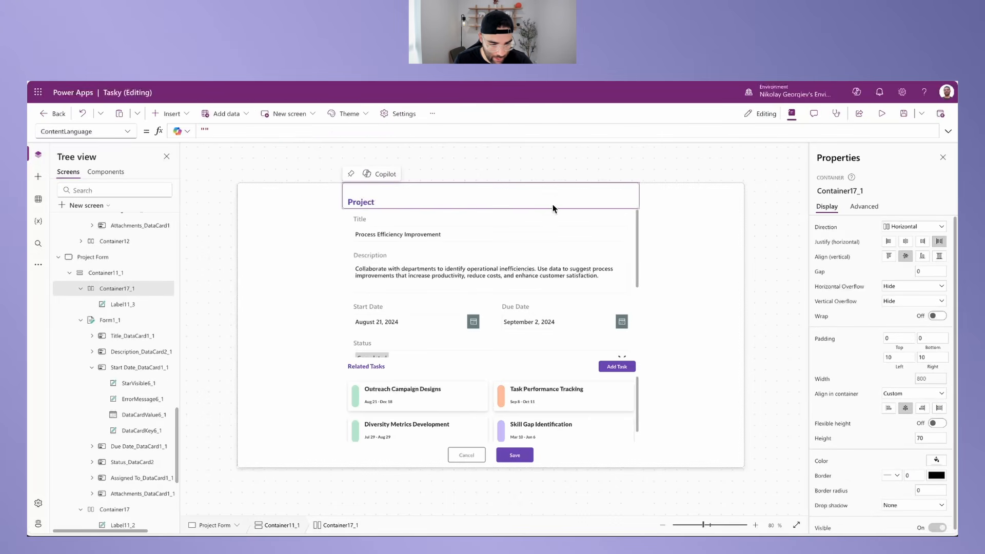
left_click(172, 117)
type("trash")
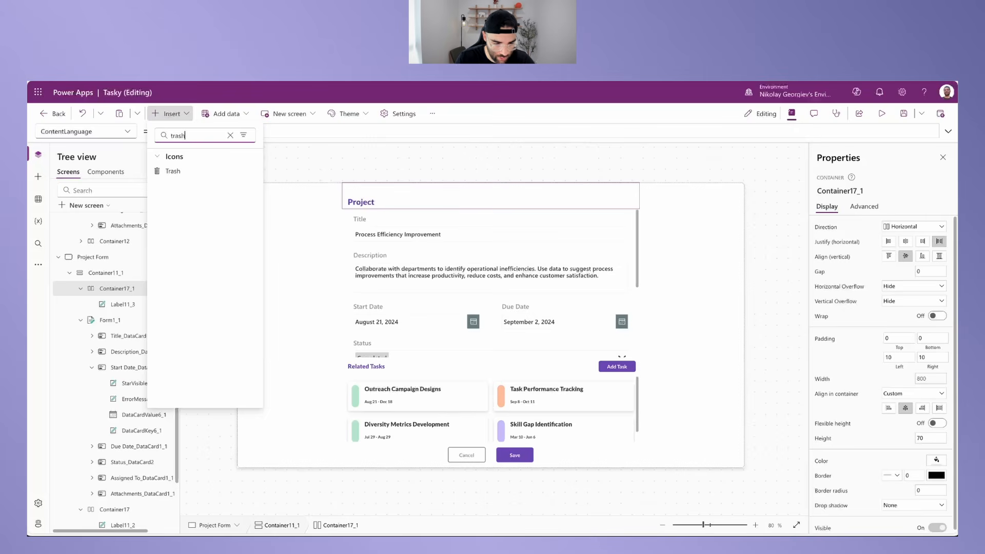
left_click(165, 170)
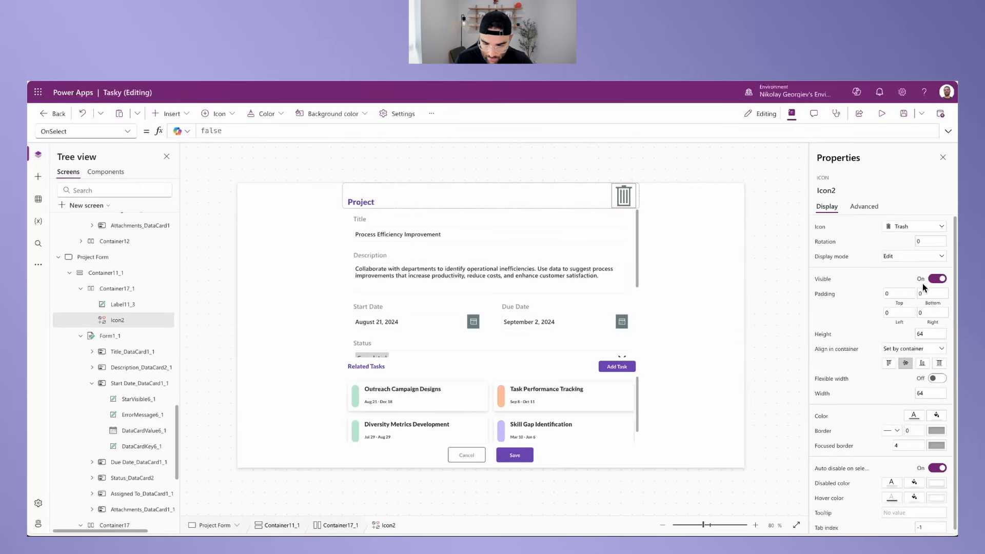
Step: Align the Trash icon to the bottom of its container and set its height and width to 30
left_click(923, 364)
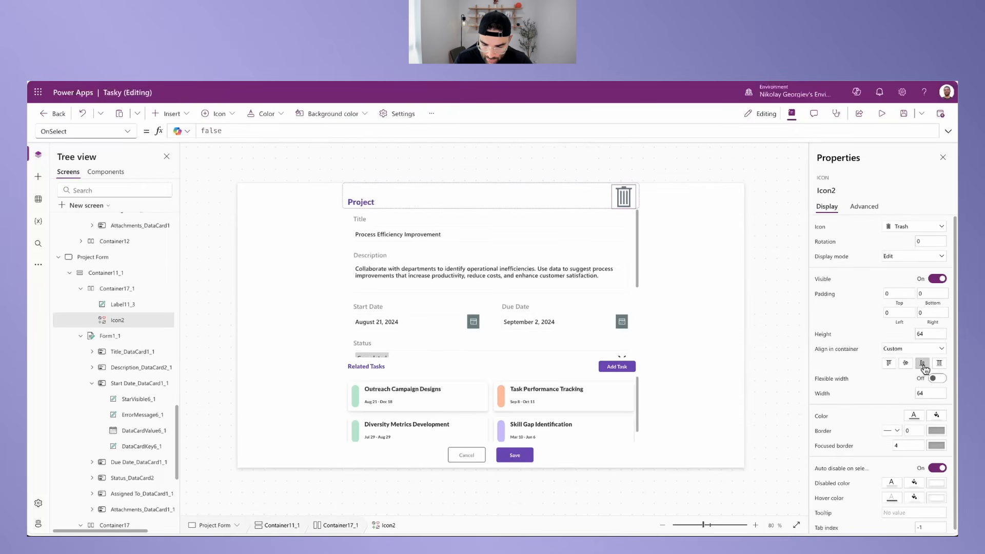
left_click(918, 334)
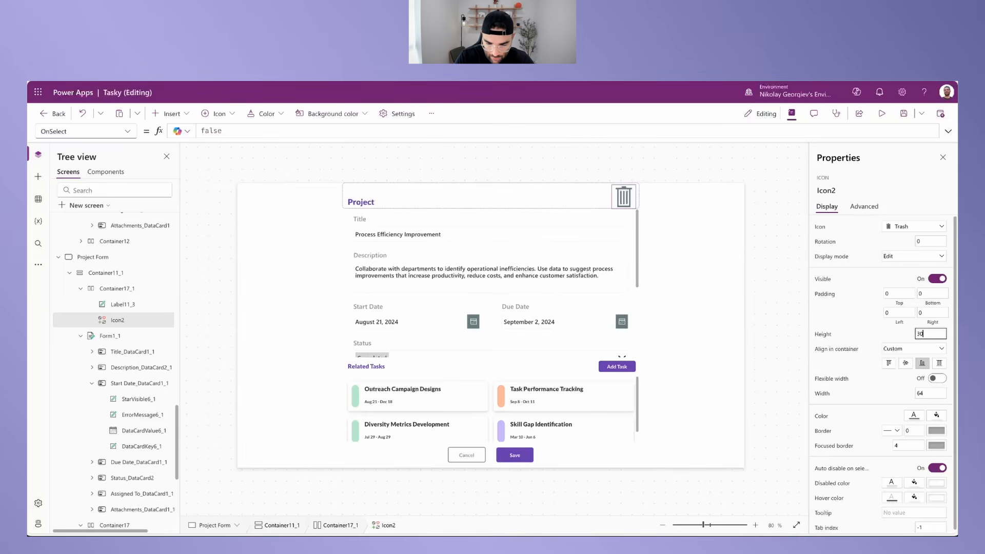
left_click(936, 393)
type("30")
left_click(629, 203)
Step: Set the Trash icon's color to orange, RGBA(246, 88, 16, 1)
left_click(836, 414)
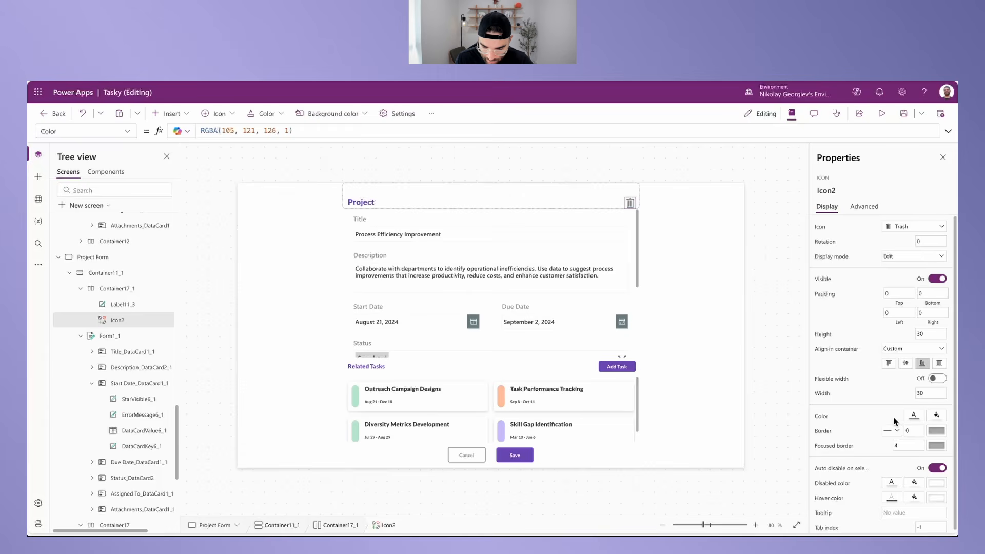
left_click(913, 417)
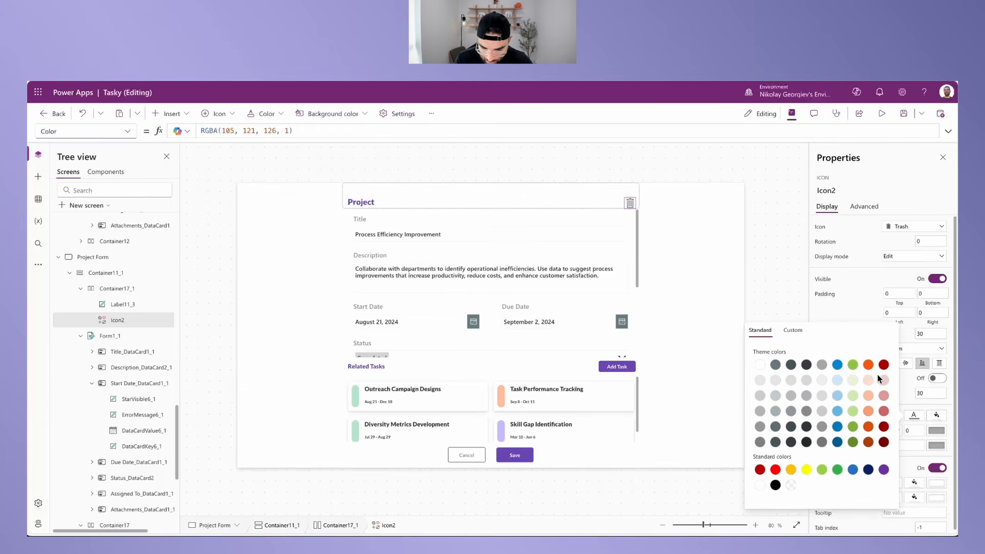
left_click(868, 366)
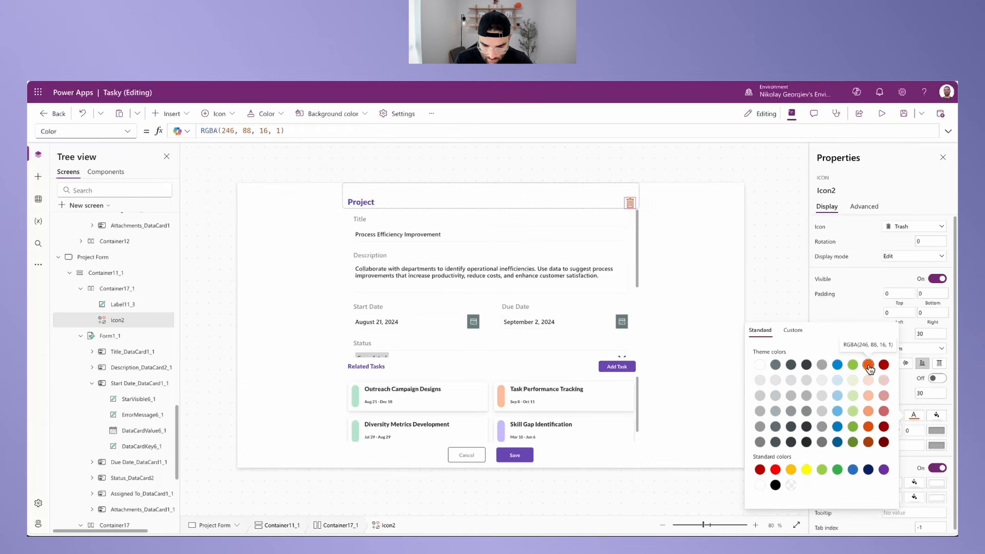
left_click(846, 321)
Step: Copy the Project header container, go to the Task Form screen and delete its Task title label
left_click(401, 201)
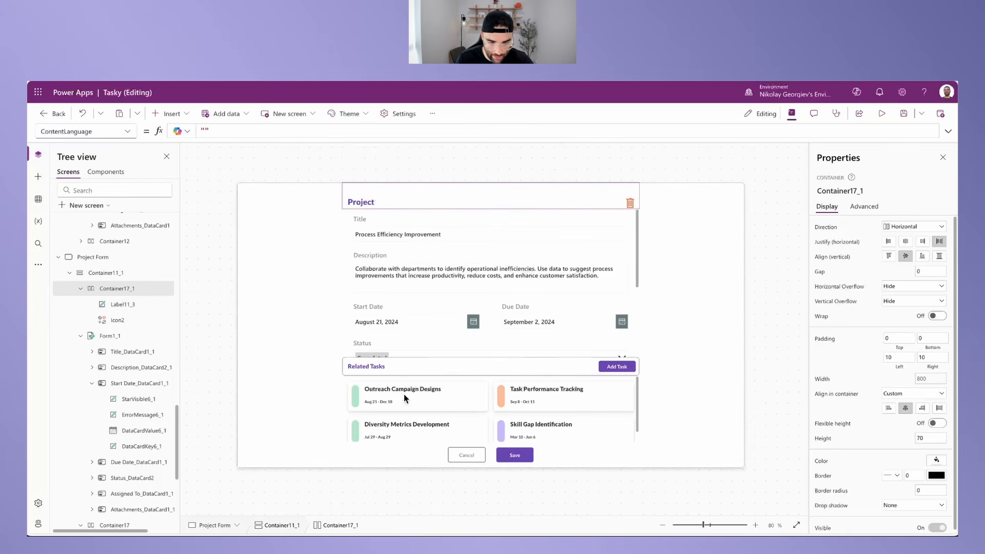
left_click(624, 368)
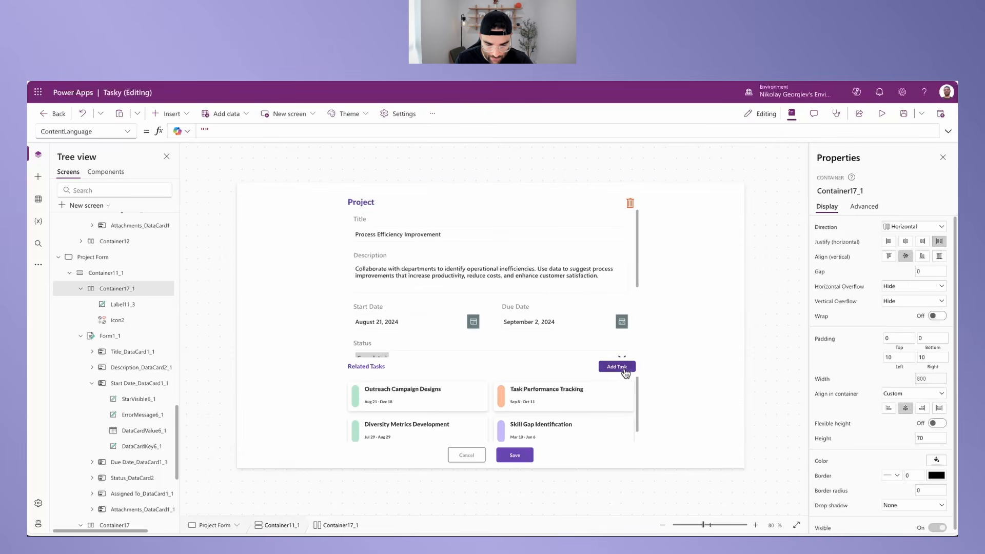
left_click(487, 199)
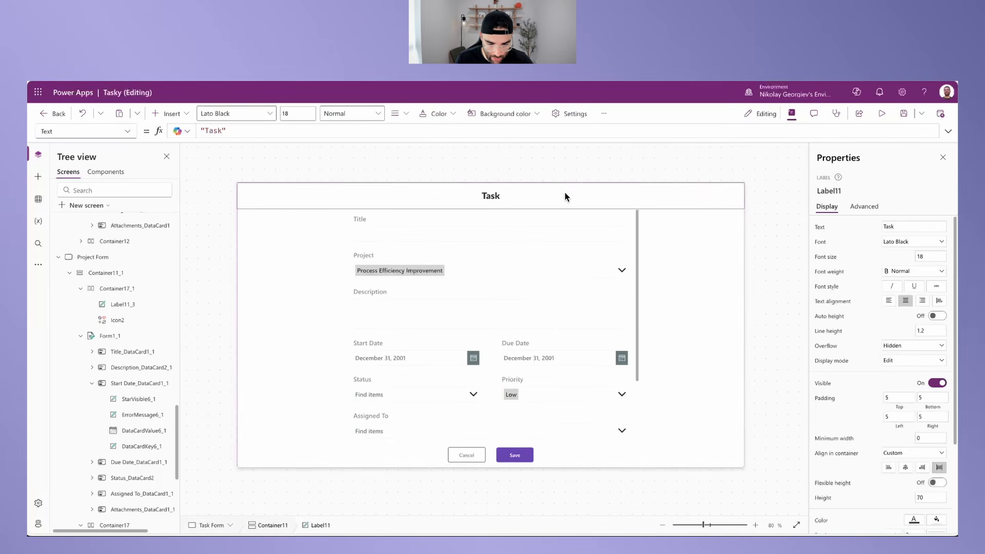
key("Delete")
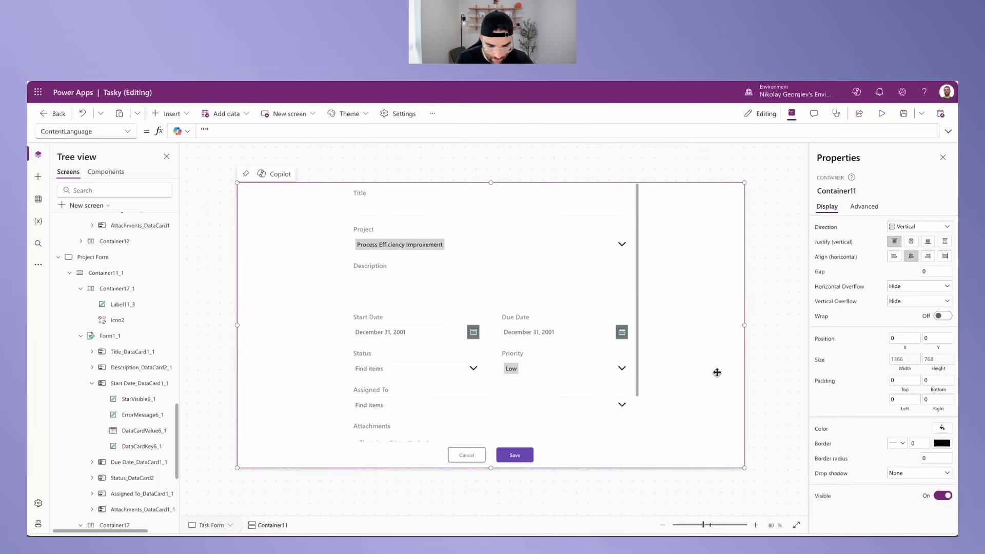
Step: Paste the header container into Container11 and move it above the task form
key("ctrl+v")
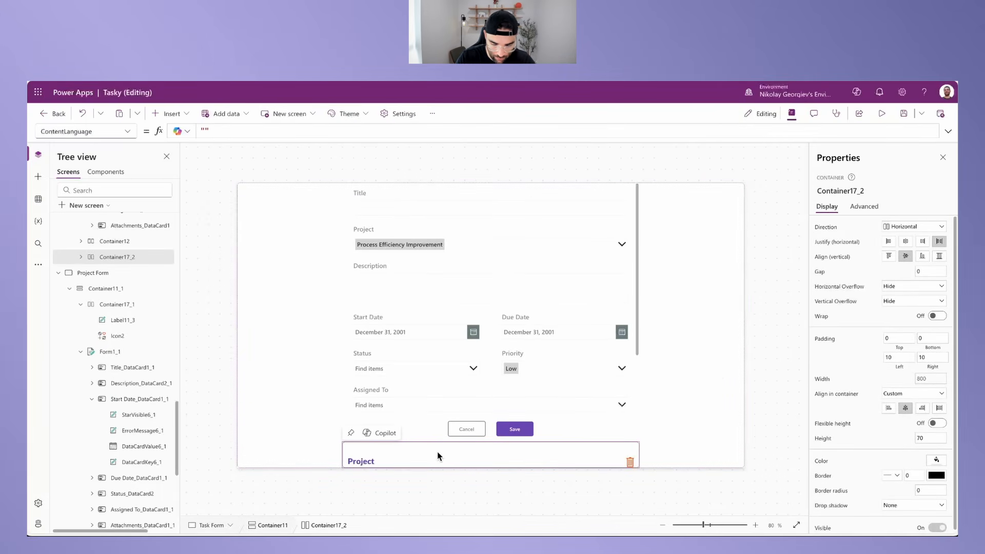
key("Up")
key("Up")
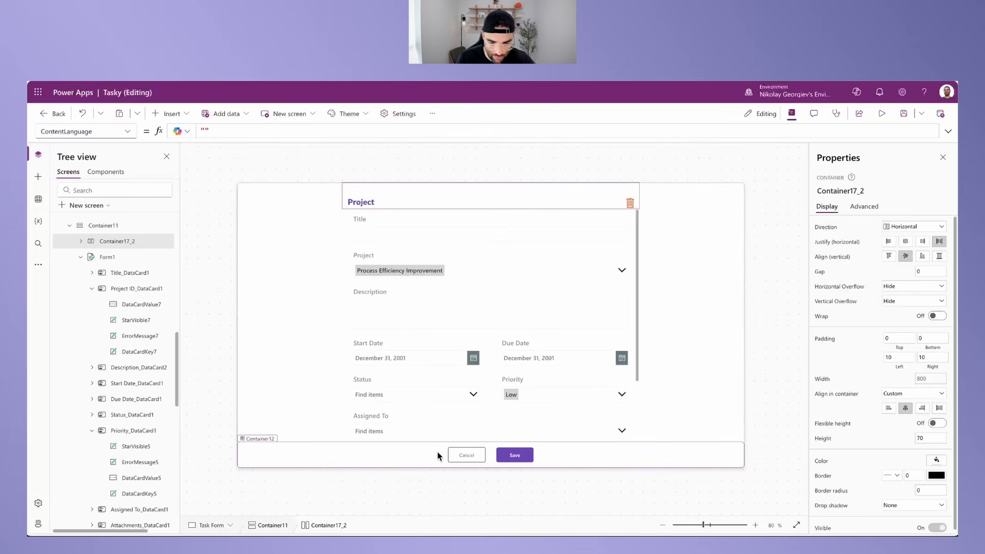
Step: Set the pasted header label's text to "Task" and preview the Task Form screen
left_click(367, 204)
double_click(219, 131)
type("Task")
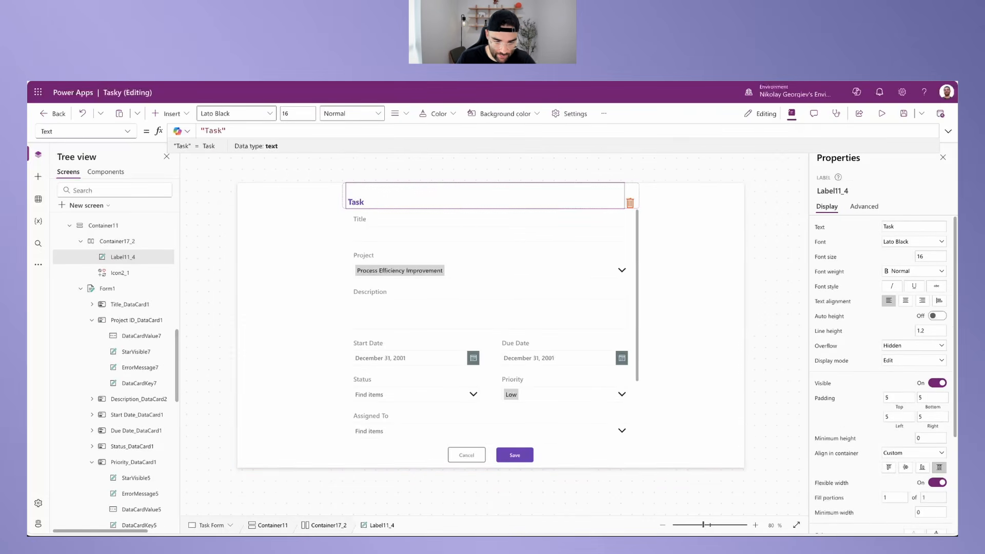
left_click(307, 170)
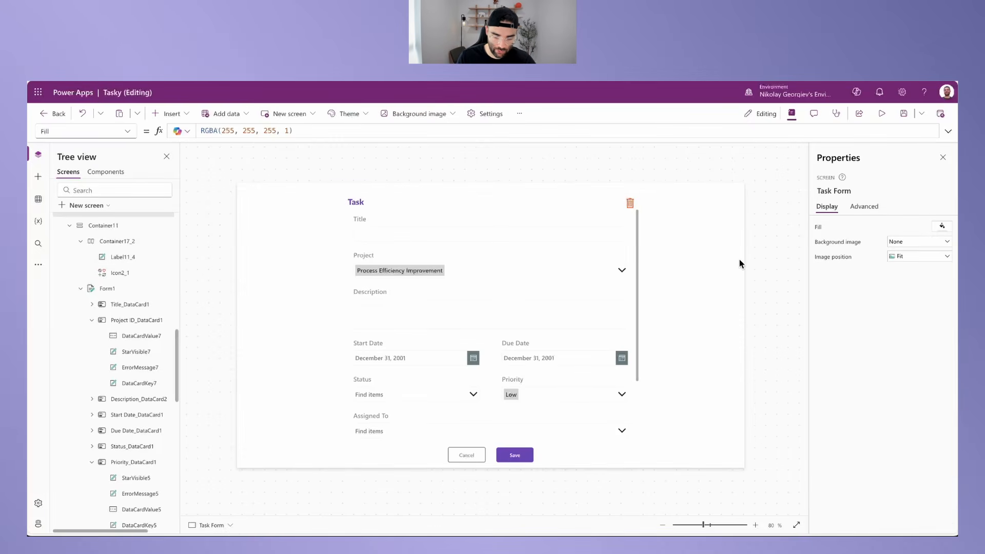
left_click(882, 114)
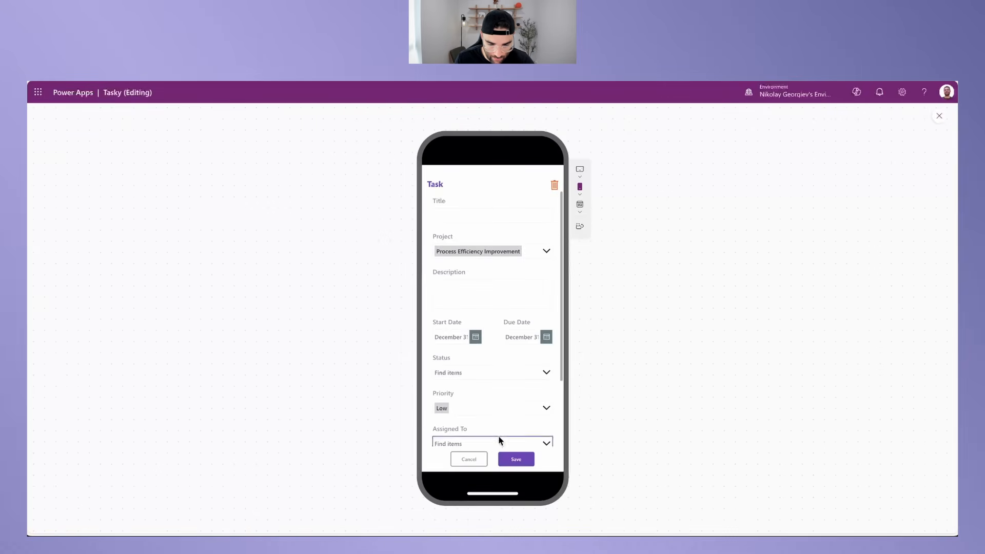
left_click(940, 116)
Step: Duplicate the PopupAdd component and rename the copy PopupDelete
left_click(630, 203)
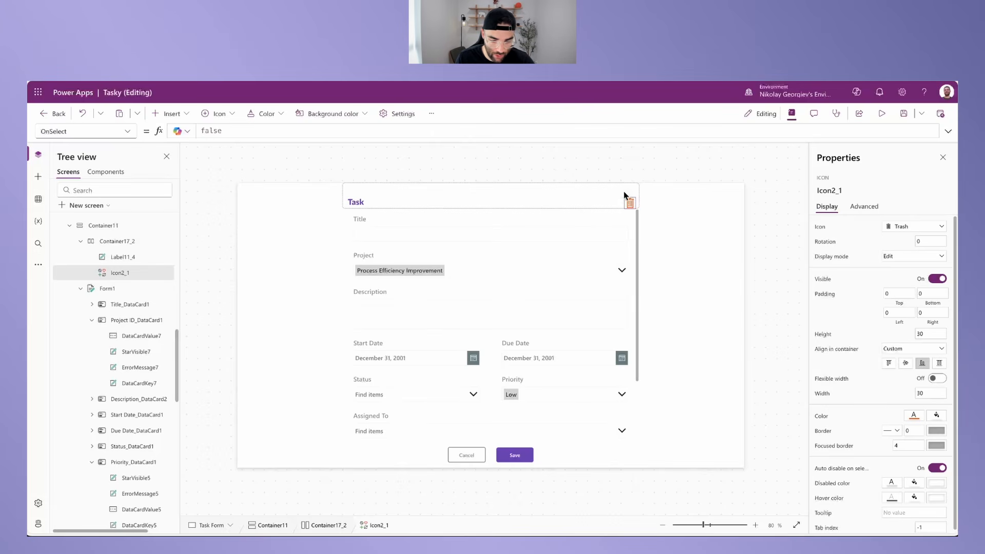
left_click(105, 172)
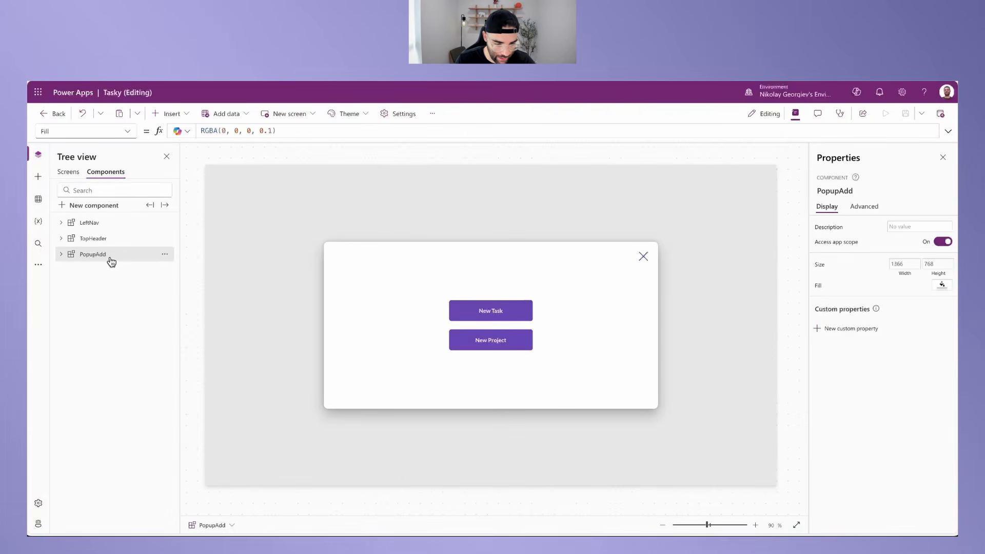
right_click(111, 260)
left_click(124, 321)
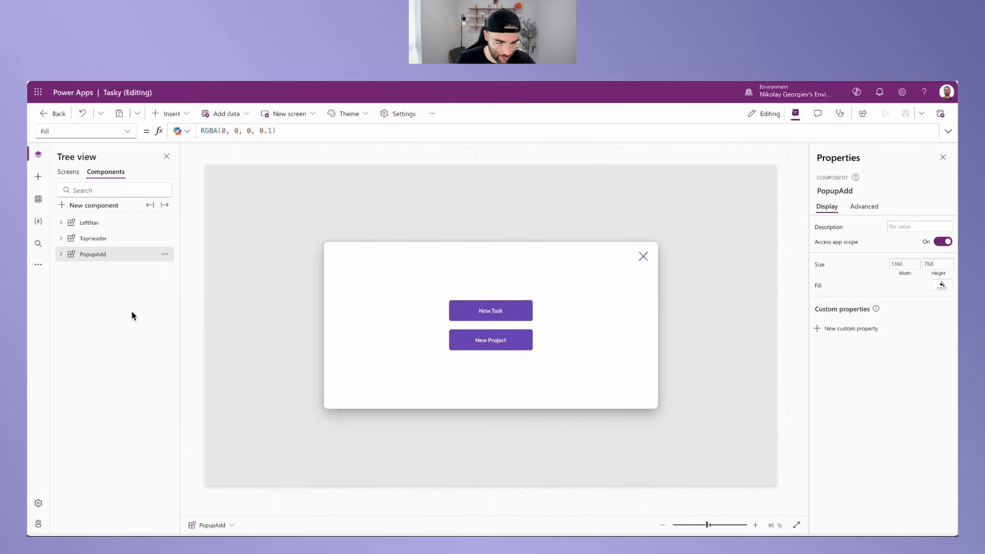
left_click(71, 272)
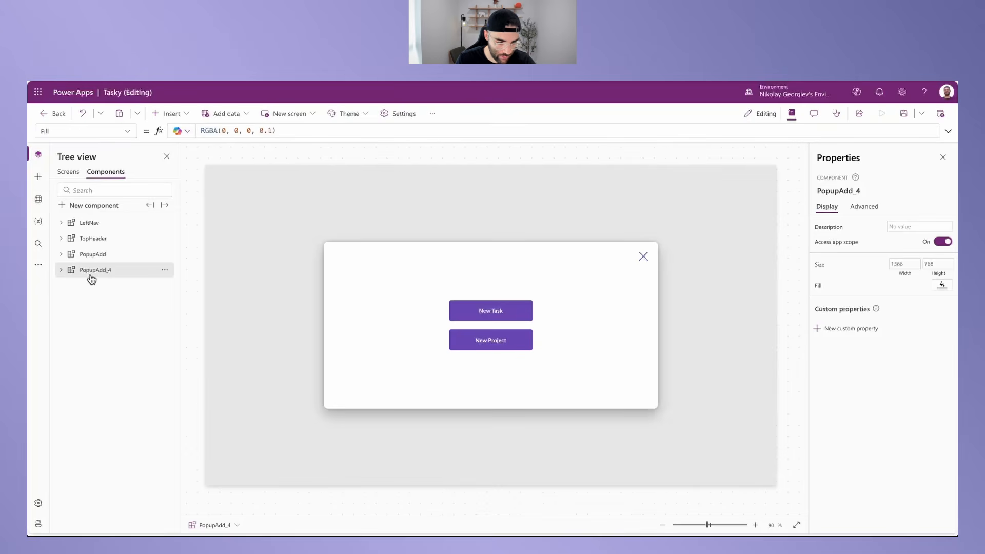
double_click(92, 277)
type("Popu")
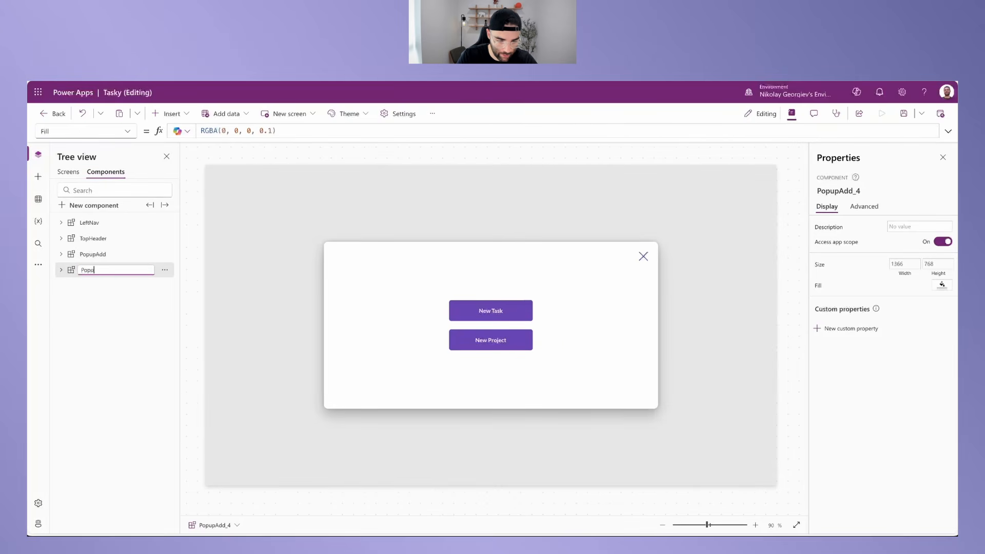
type("pDelete")
key("Return")
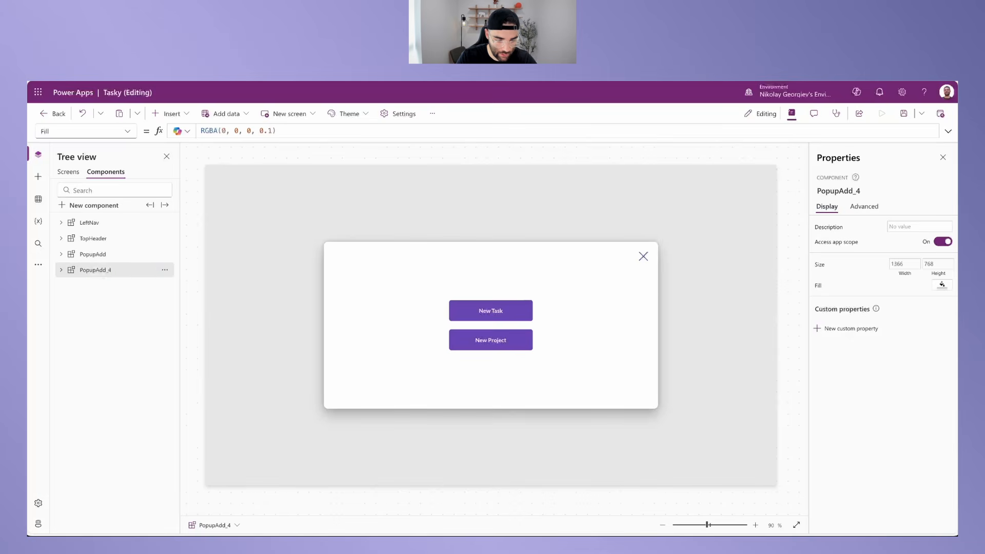
Step: Expand the PopupDelete component's containers and delete its New Project button
left_click(62, 272)
left_click(72, 286)
left_click(83, 301)
left_click(95, 317)
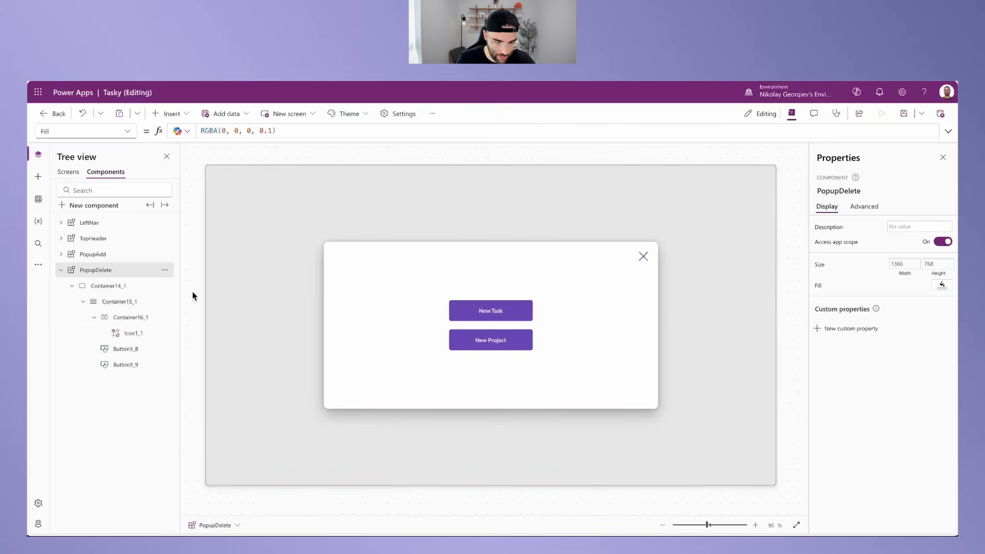
left_click(127, 365)
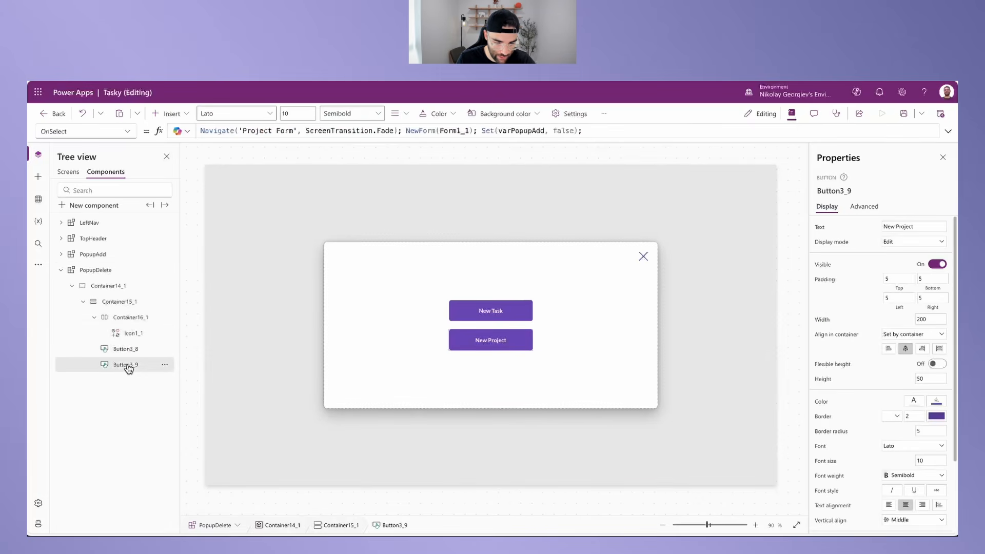
key("Delete")
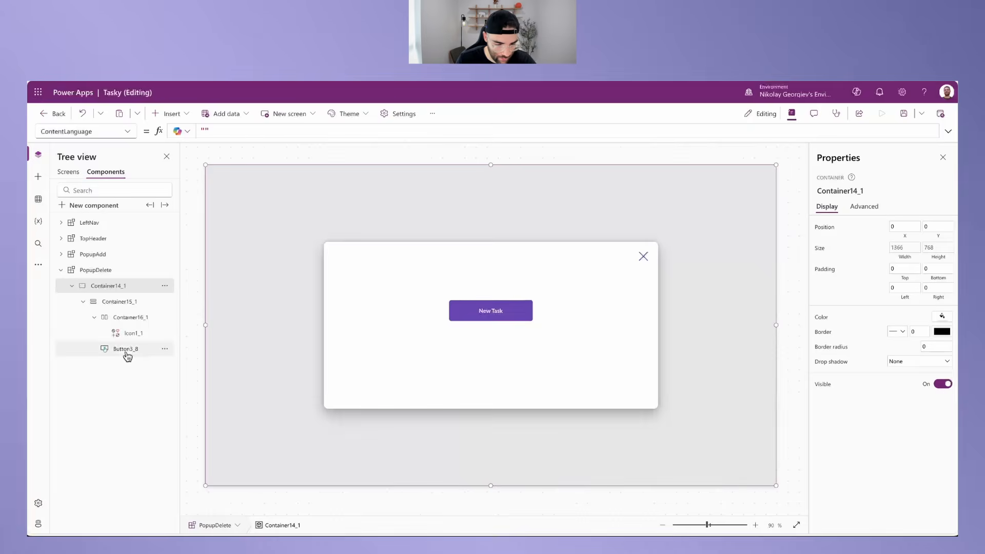
Step: Set the text of PopupDelete's New Task button to "Delete" and select the popup card container, Container15_1
left_click(129, 349)
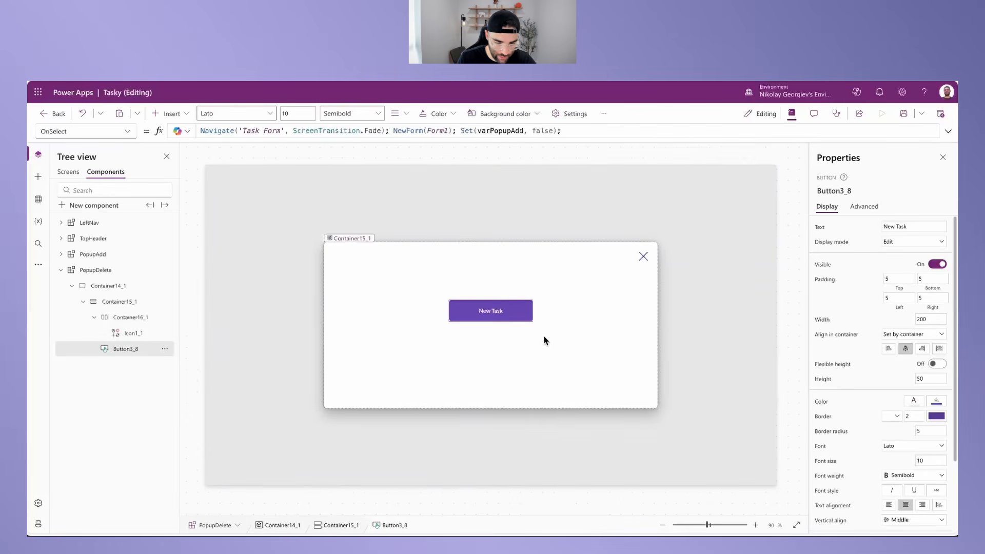
left_click_drag(925, 225, 744, 227)
type("Delete")
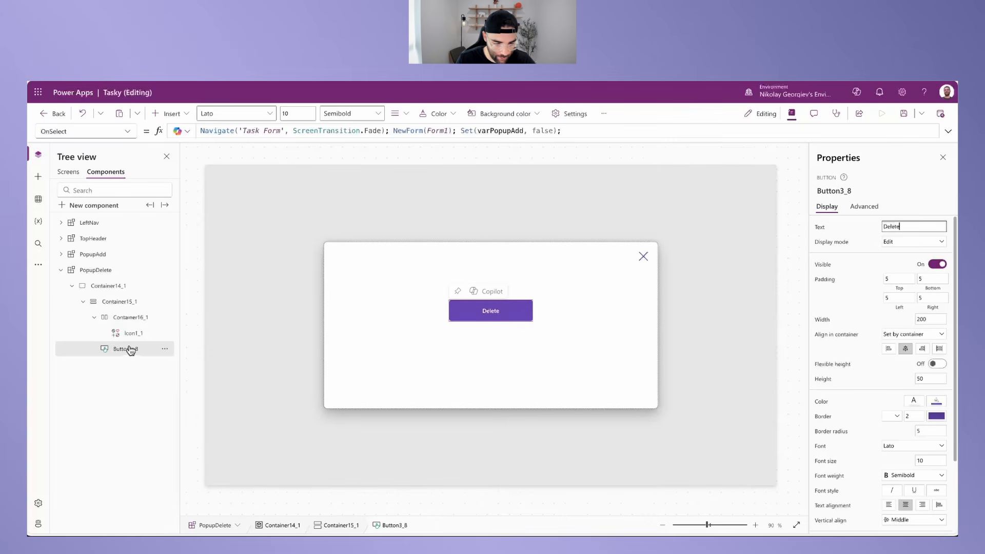
left_click(129, 318)
left_click(122, 303)
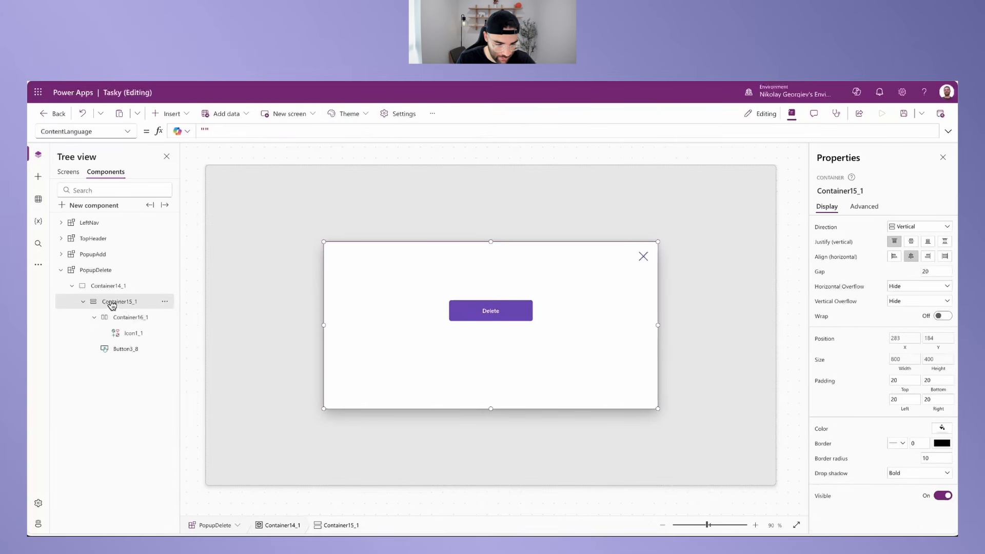
Step: Insert a text label into Container15_1 and move it above the Delete button
left_click(167, 115)
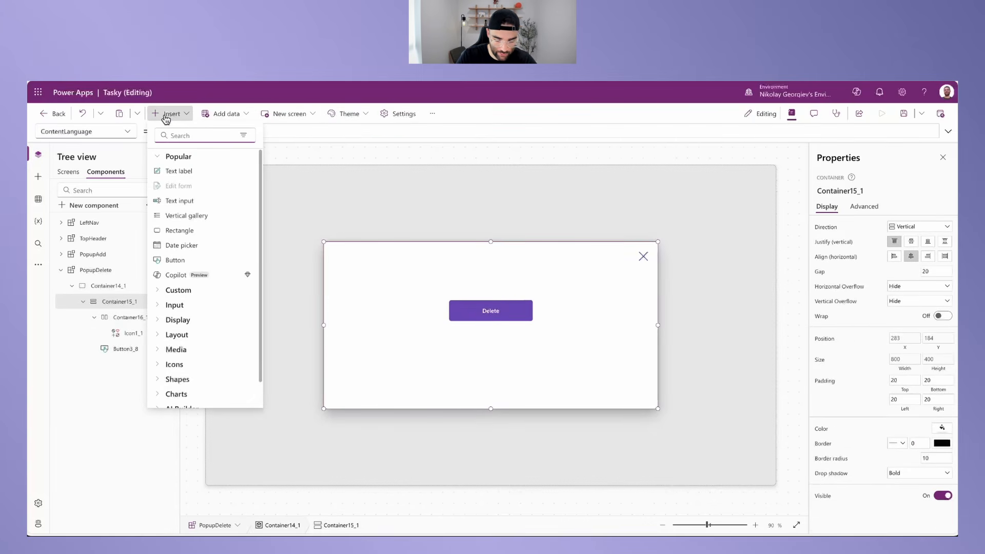
type("text")
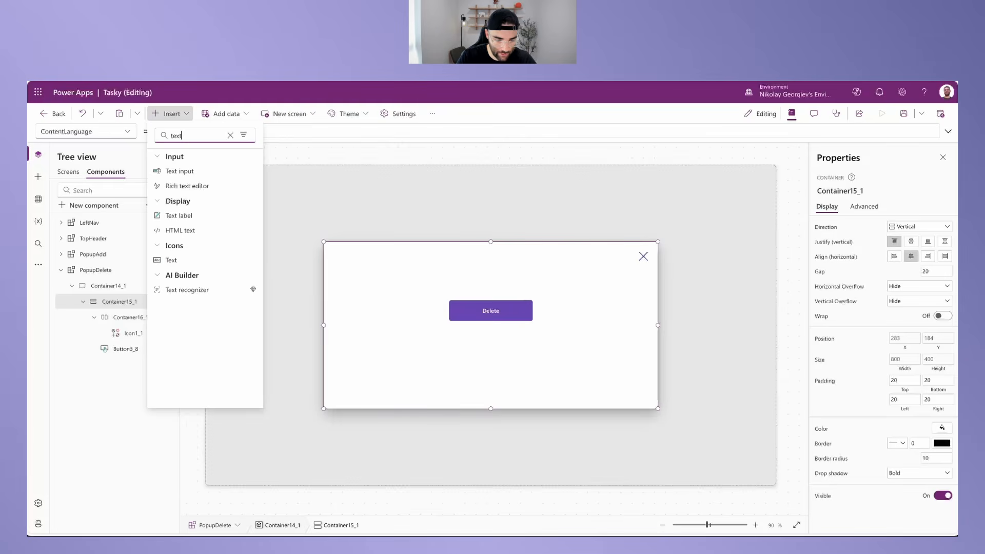
left_click(191, 218)
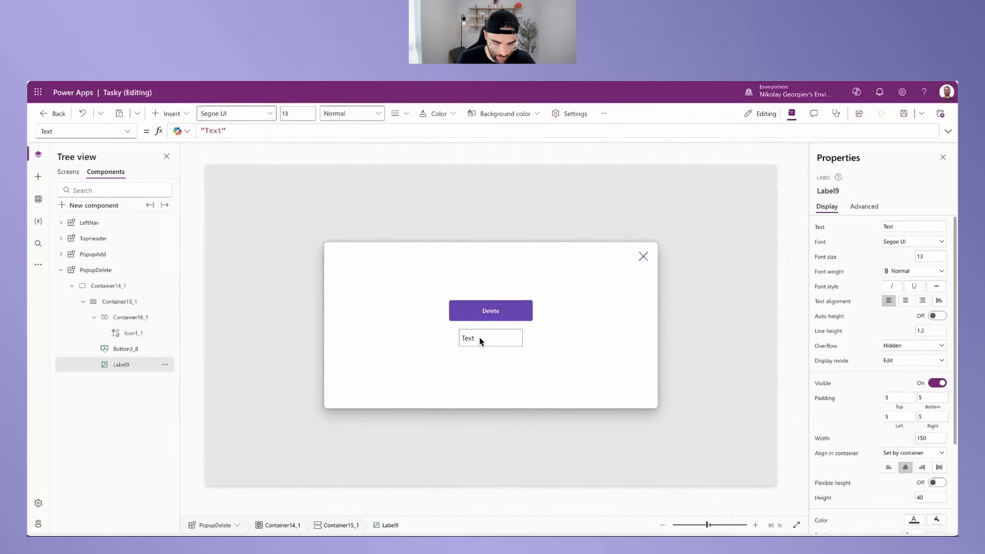
key("Up")
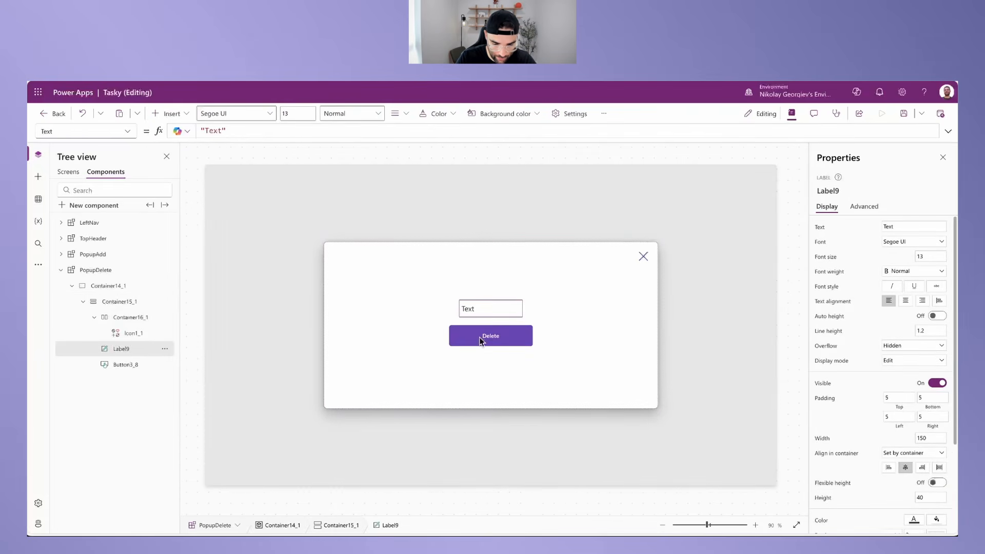
Step: Set the new label's text to "Are you sure you want to delete?"
double_click(889, 226)
type("Are you sure you wan")
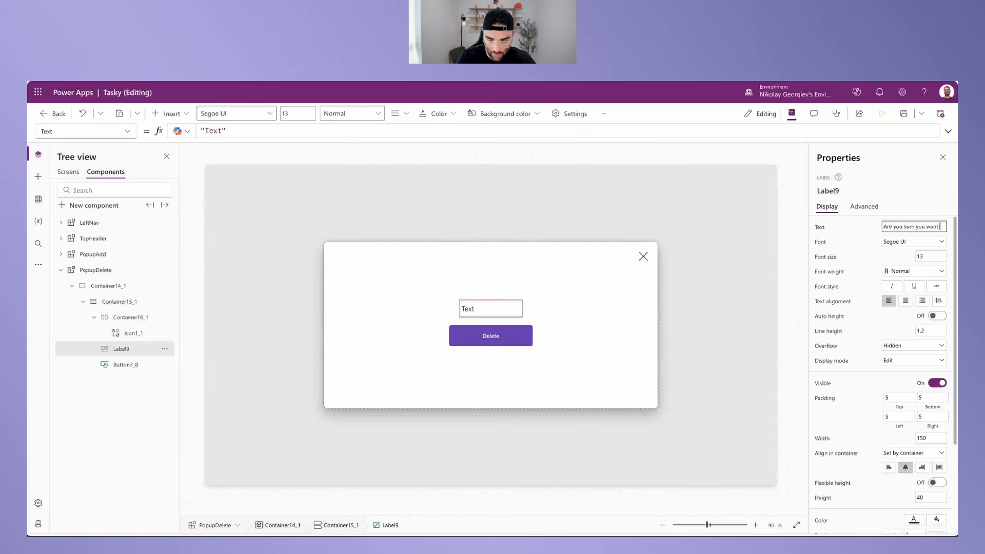
type("d")
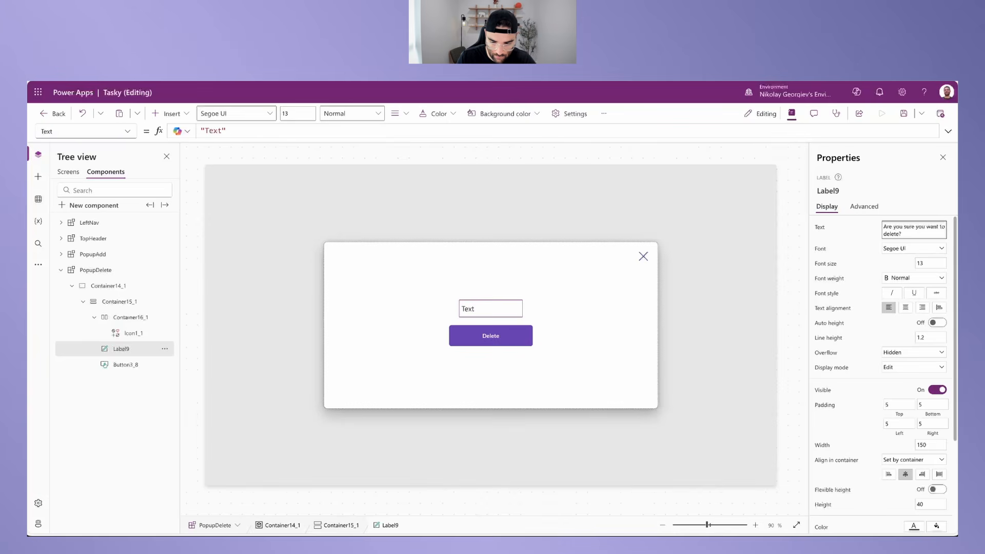
left_click(858, 236)
Step: Stretch the confirmation label across its container and centre its text
left_click(824, 446)
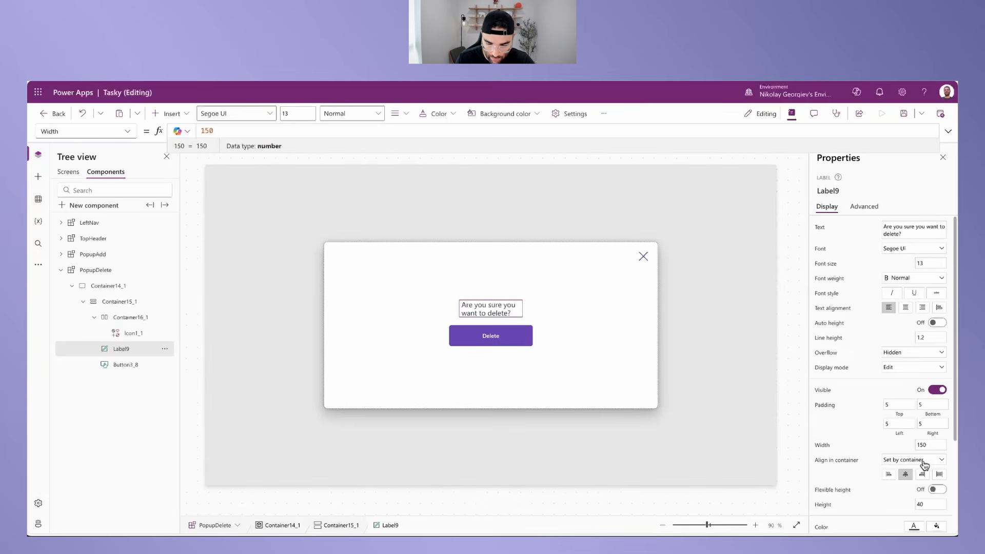
left_click(939, 475)
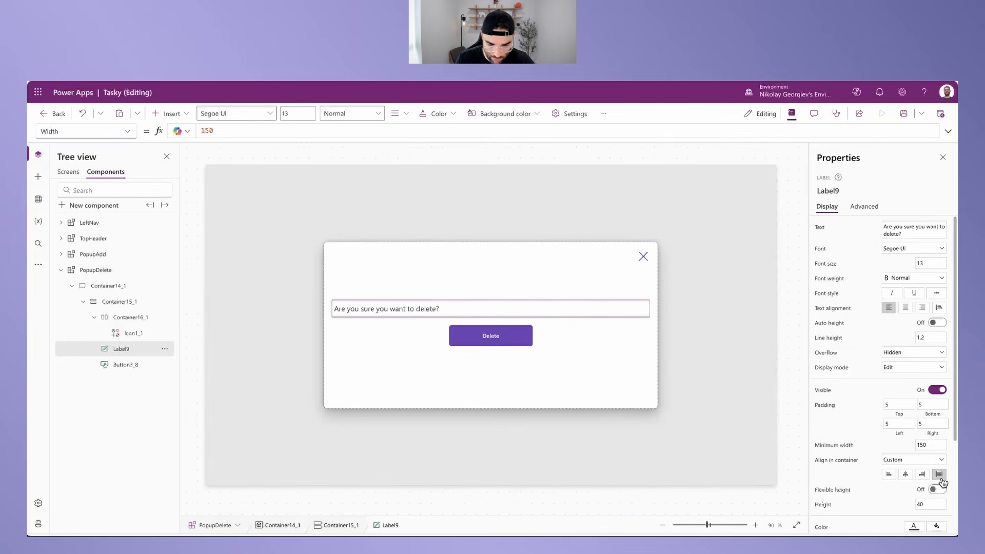
left_click(906, 309)
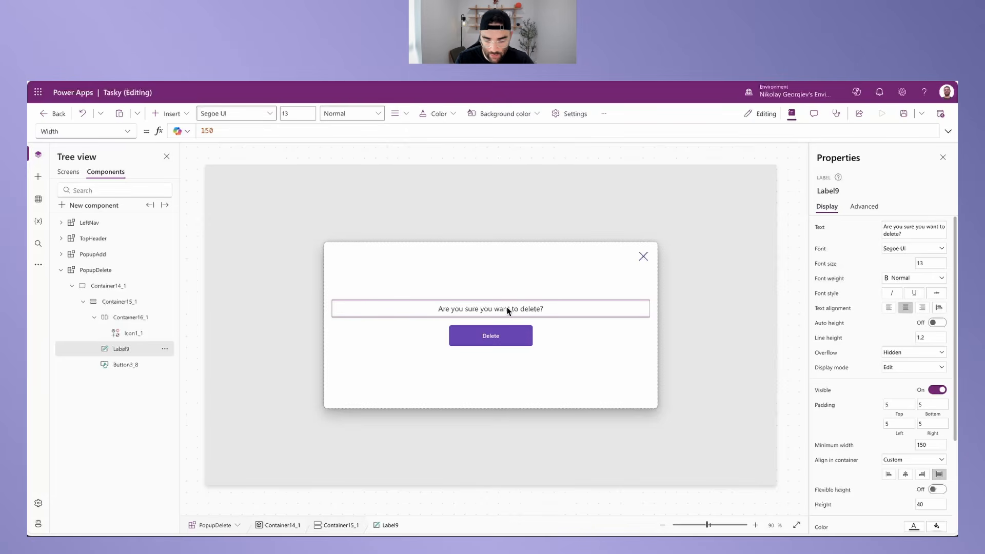
Step: Set the confirmation label's font to Lato Black and its font size to 14
left_click(908, 248)
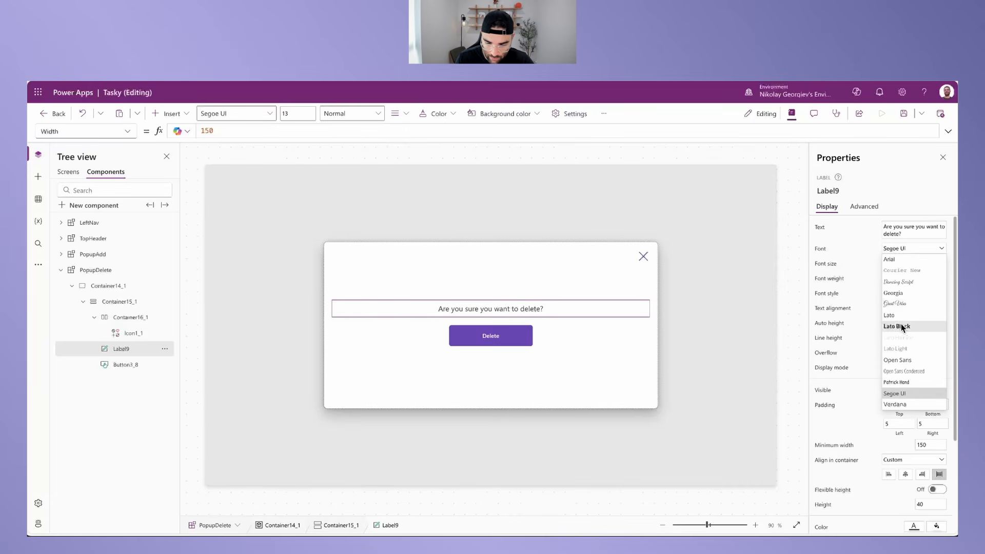
left_click(901, 326)
left_click(927, 263)
type("14")
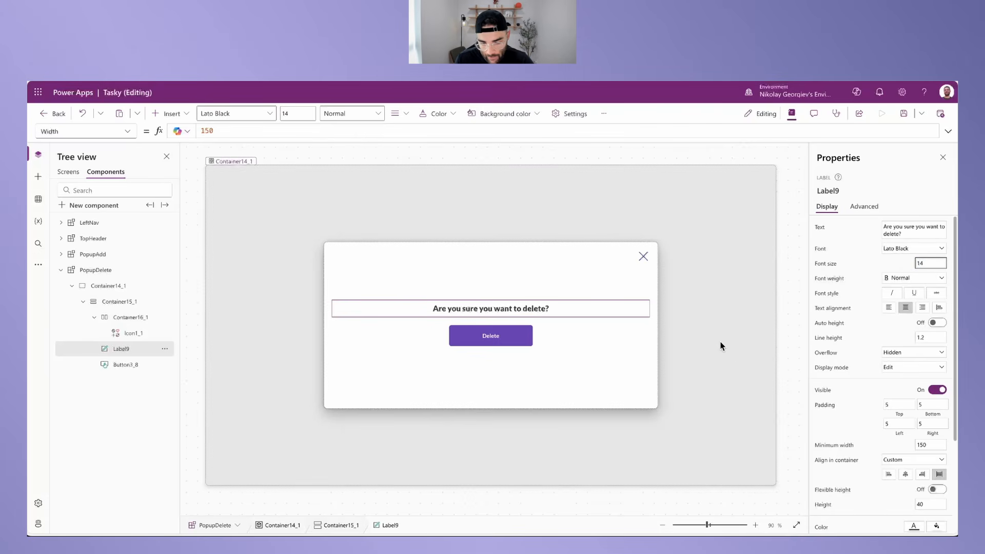
Step: Change the popup's close icon OnSelect formula to Set(varPopupDelete, false);
left_click(641, 257)
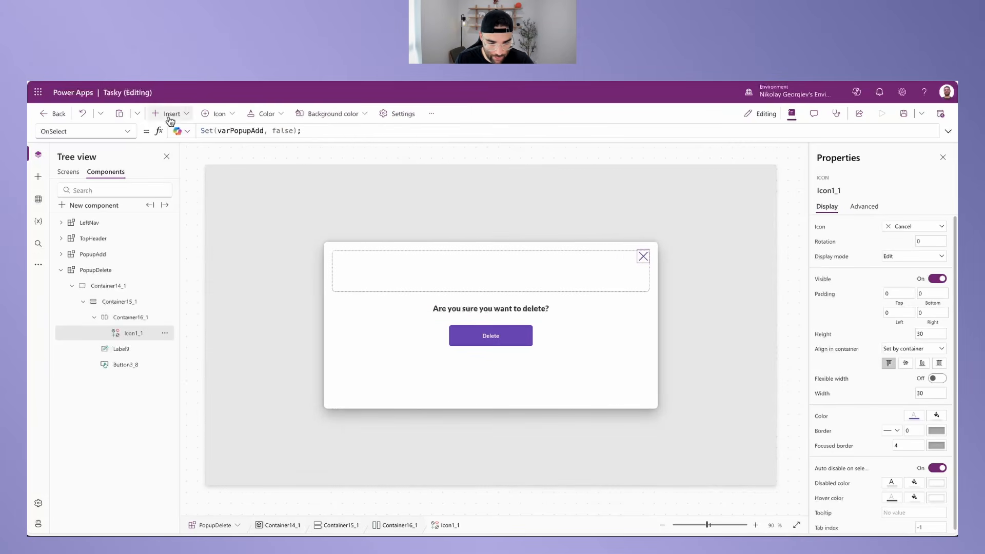
double_click(224, 130)
type("var")
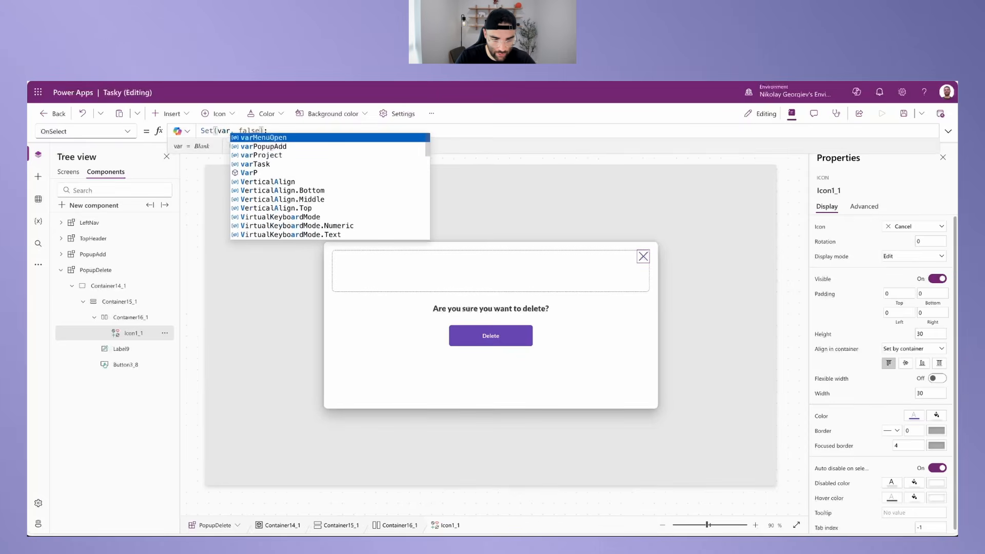
type("Popup")
type("Delete")
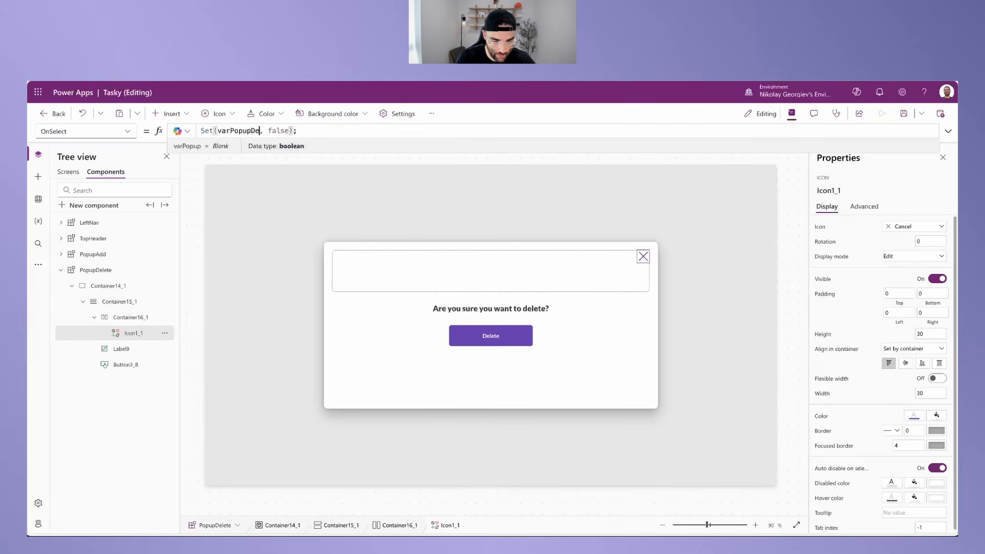
Step: Reduce the Delete button's OnSelect formula to Set(varPopupDelete, false); by removing the Navigate and NewForm calls and replacing the variable
left_click(477, 334)
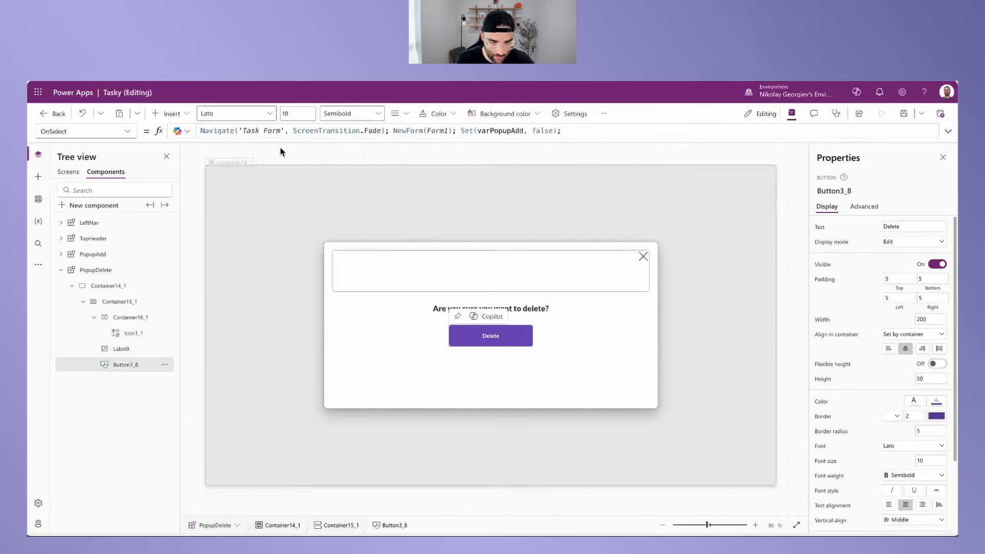
left_click_drag(462, 130, 182, 124)
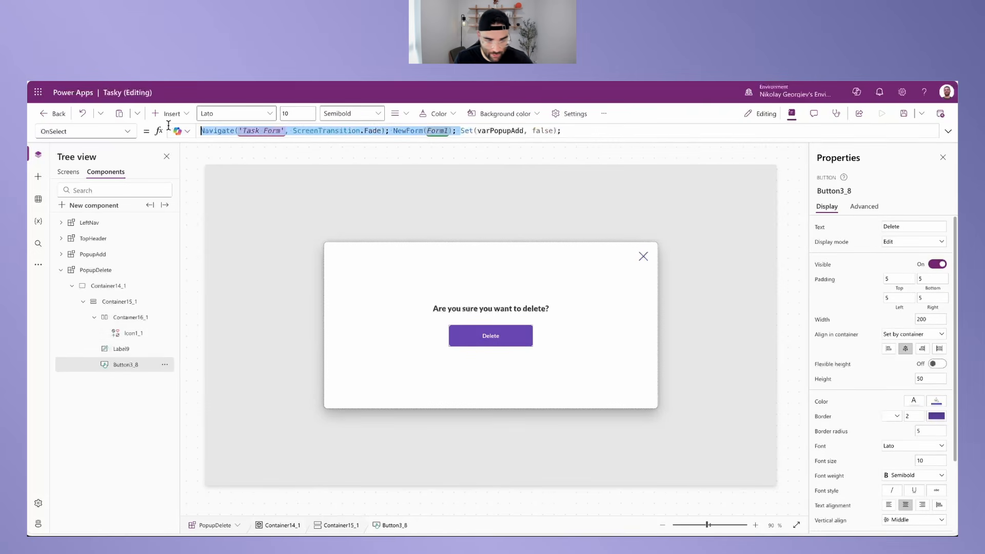
key("BackSpace")
double_click(258, 130)
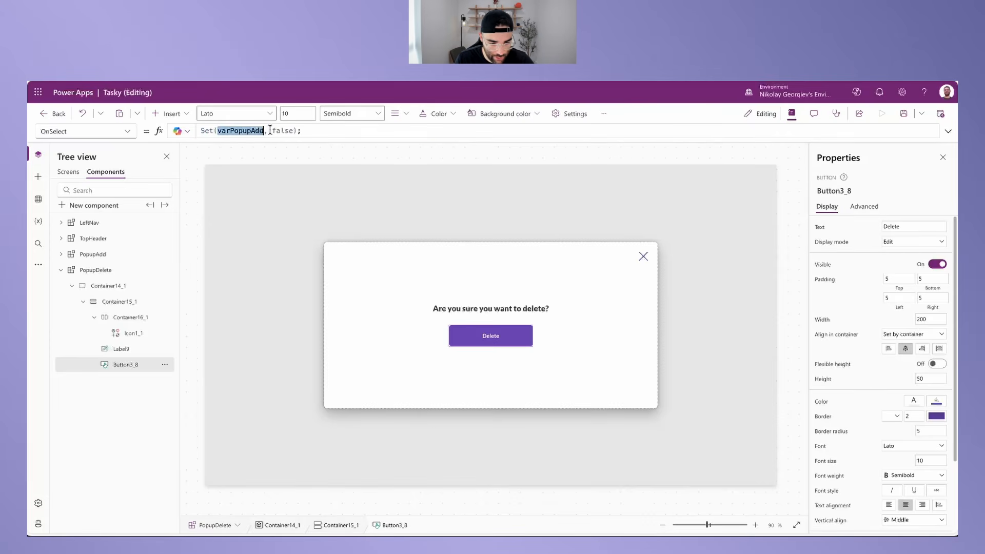
type("varP")
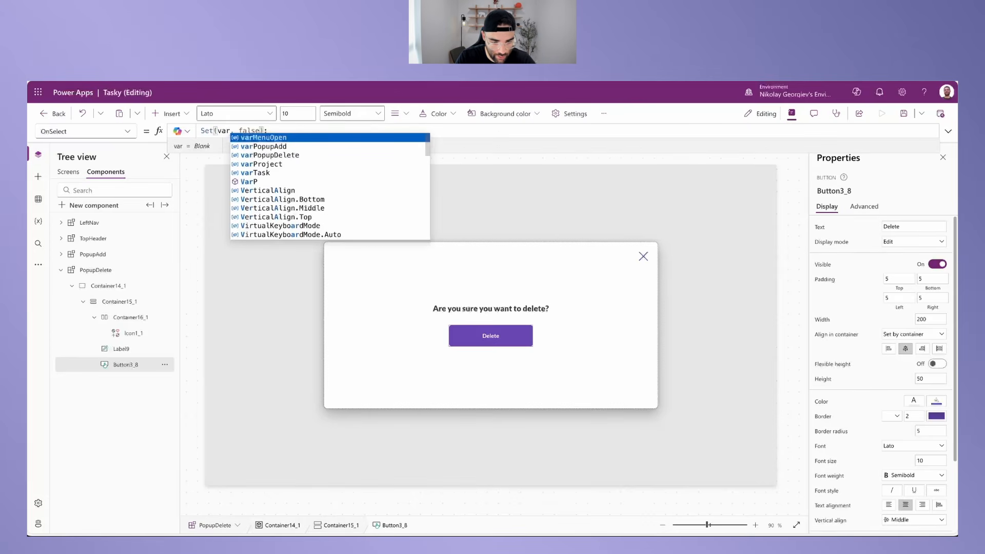
type("opupDelete")
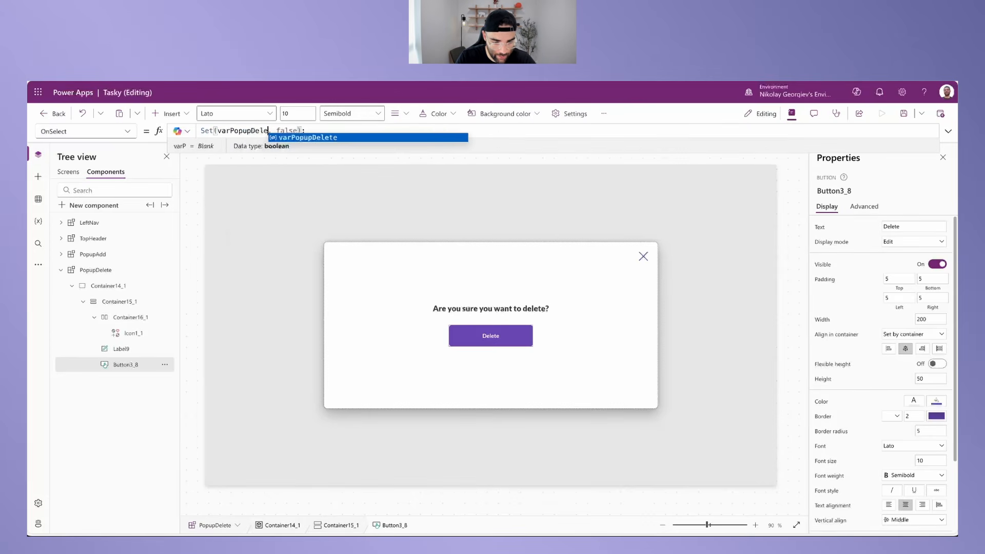
left_click(342, 129)
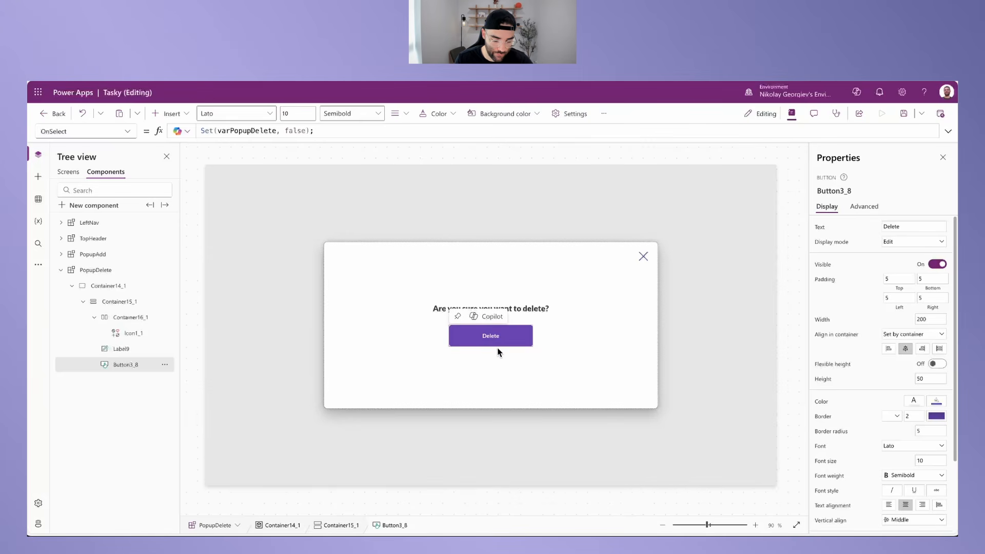
Step: Append an If to the Delete button's formula with condition !IsBlank(varTask) and true result Remove(Tasks, varTask)
left_click(340, 132)
type("If(!")
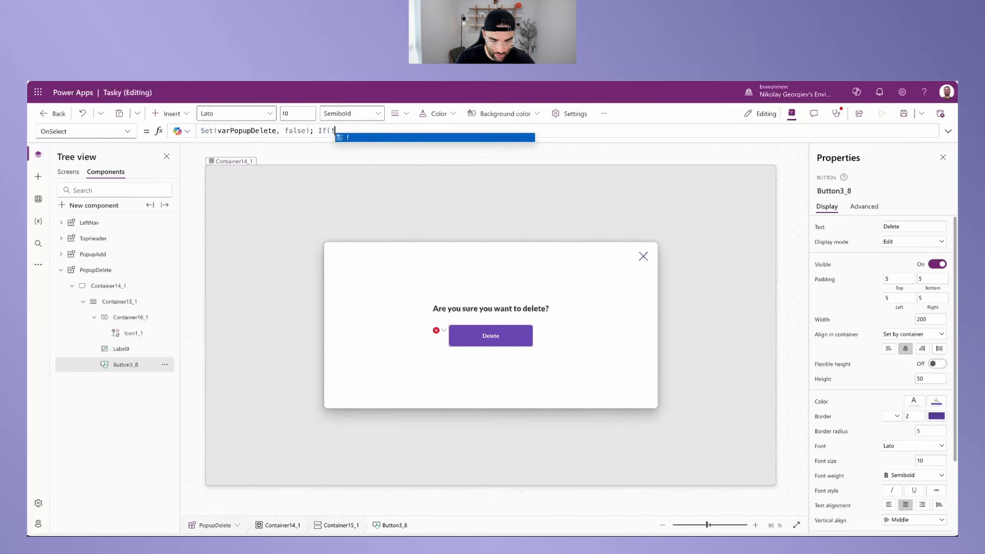
type("IsBla")
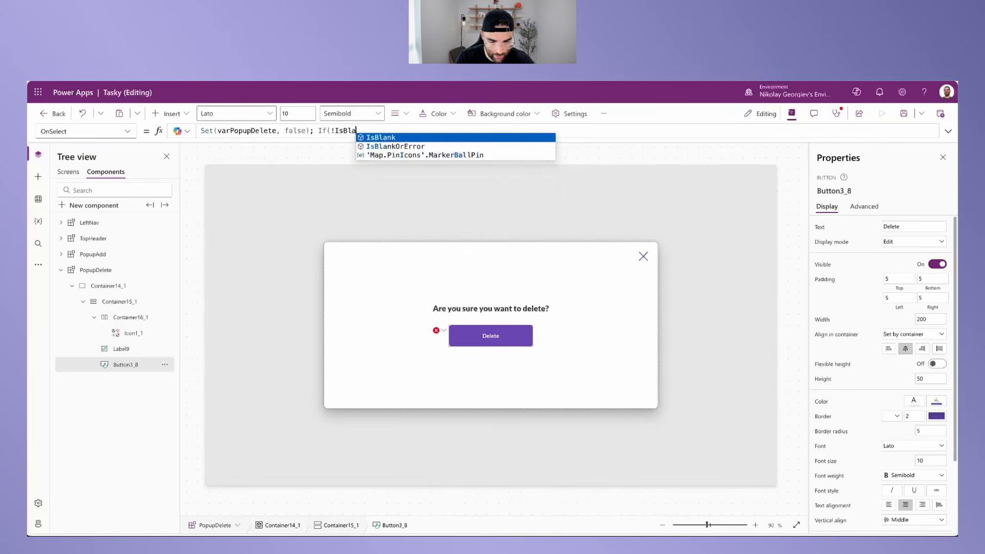
type("nk(varTask")
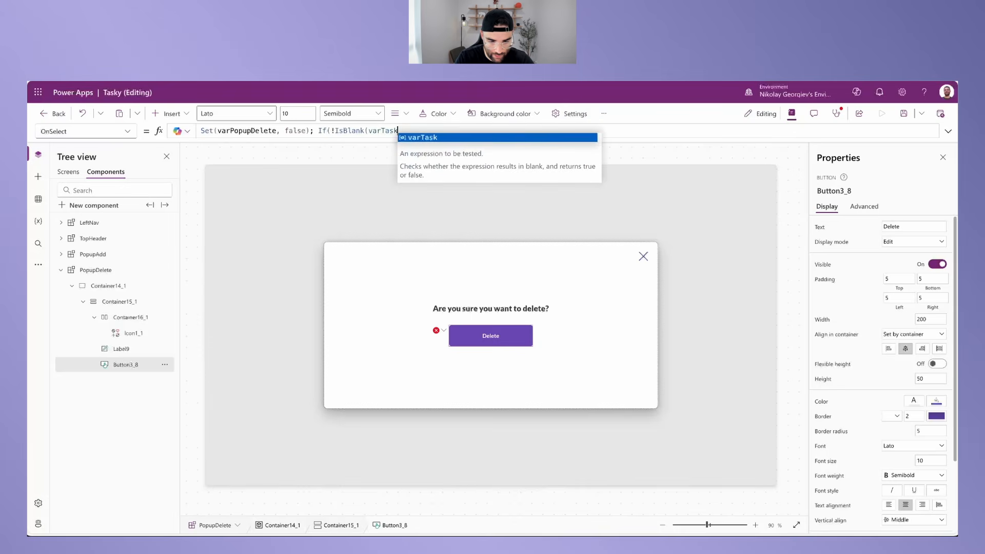
type("), ")
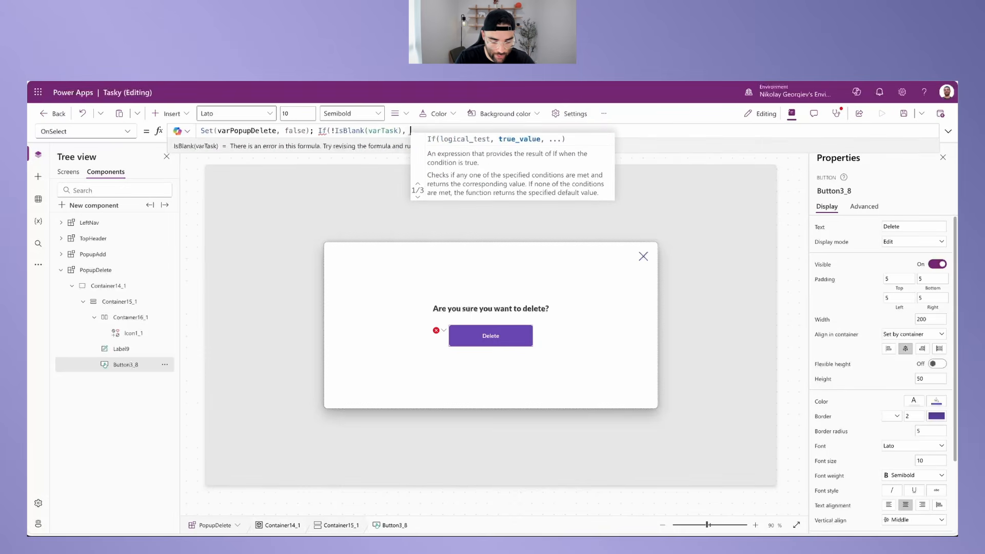
type("Remove")
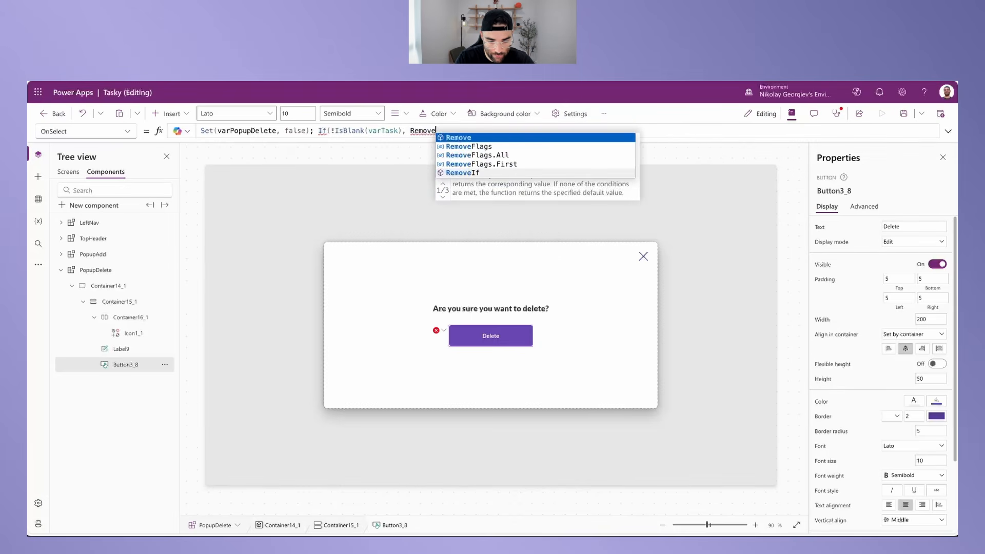
type("(Task")
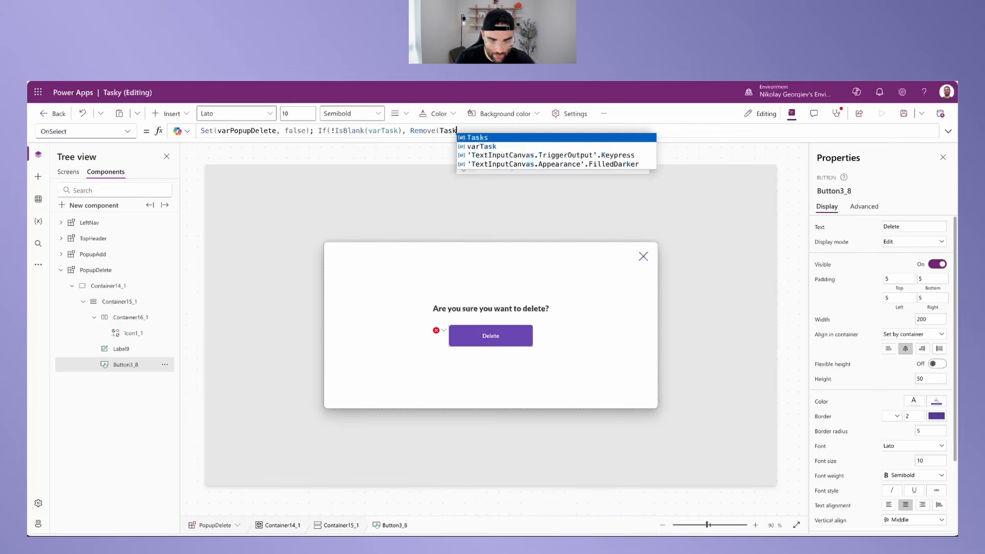
type("s, ")
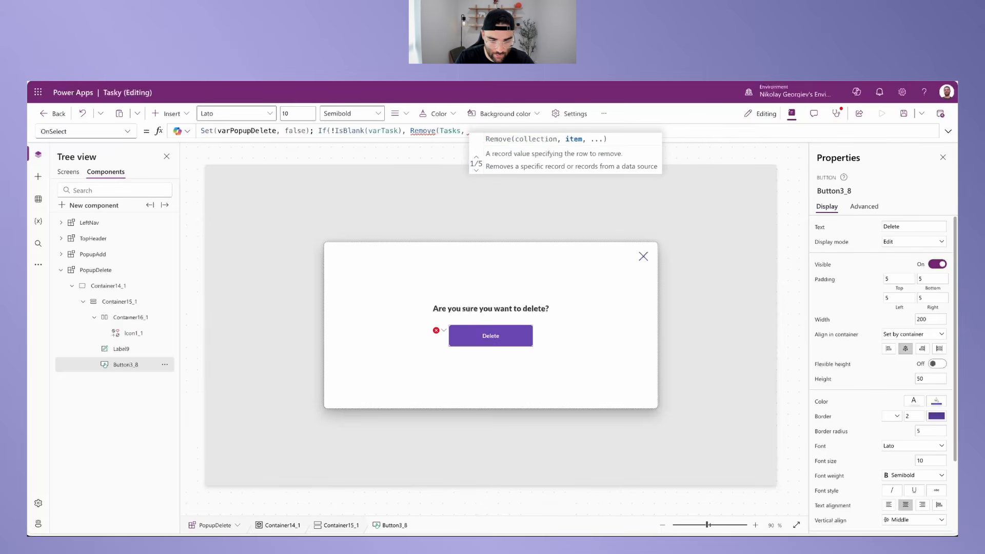
type("varTask), ")
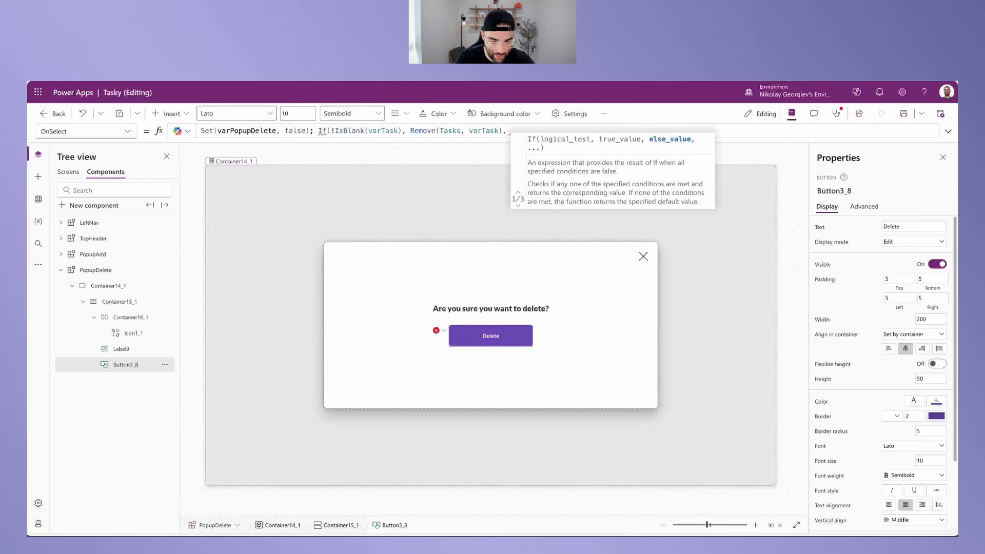
Step: Complete the If with Remove(Projects, varProject) as its else result and close the statement with a semicolon
type("Remove")
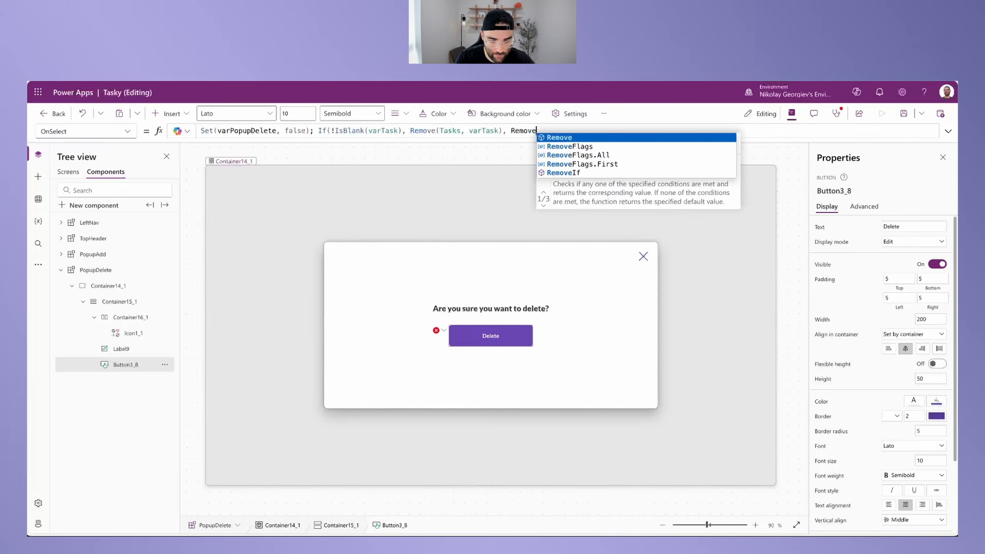
type("(Proj")
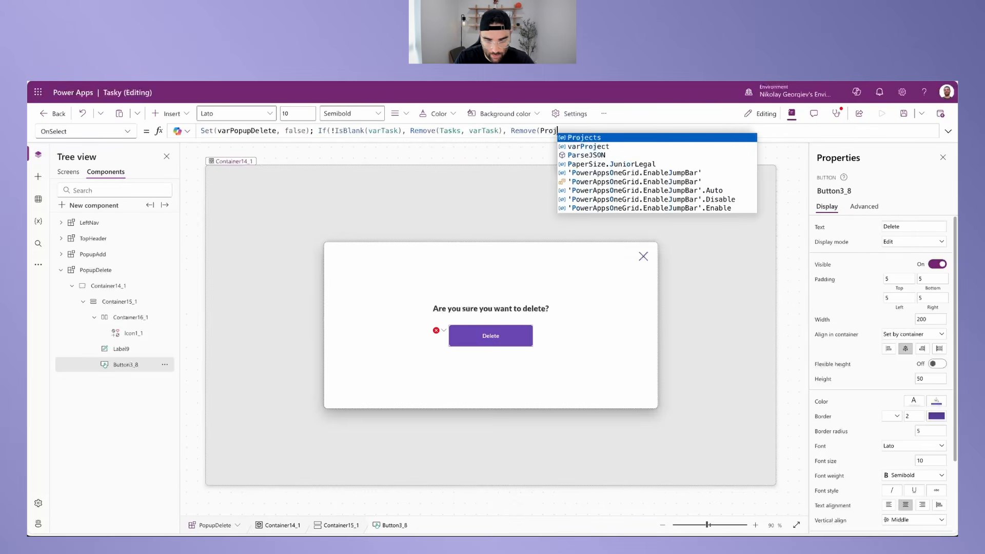
type("ects, v")
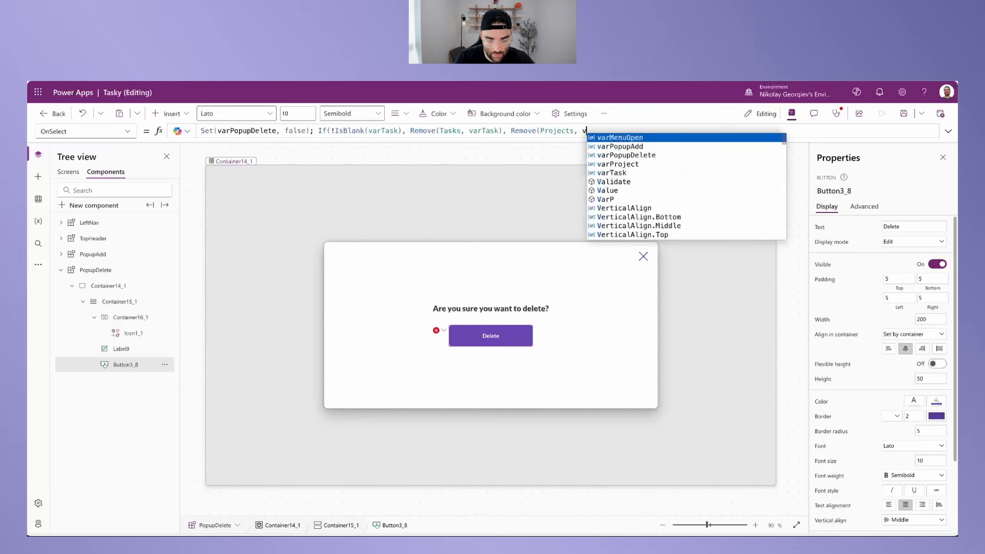
type("arProject)")
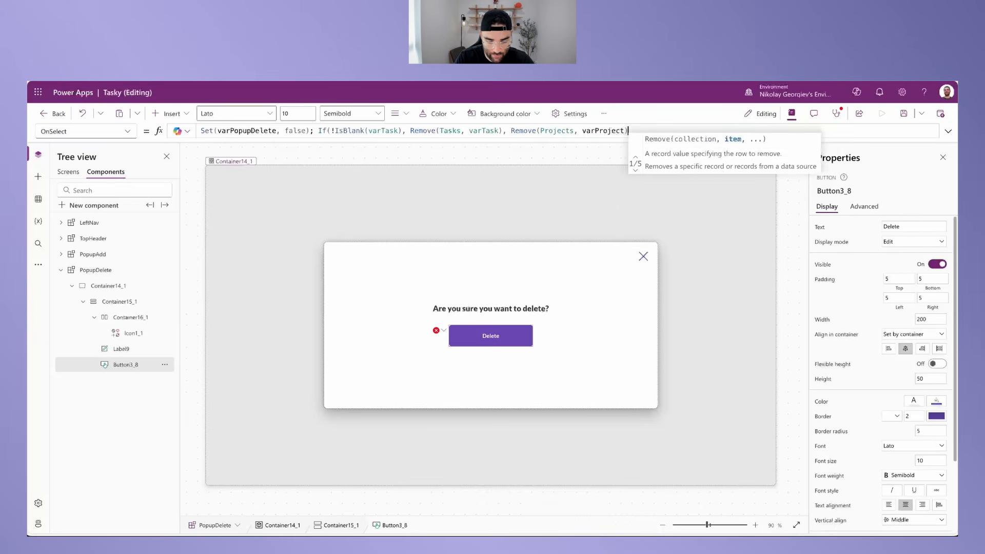
type(");")
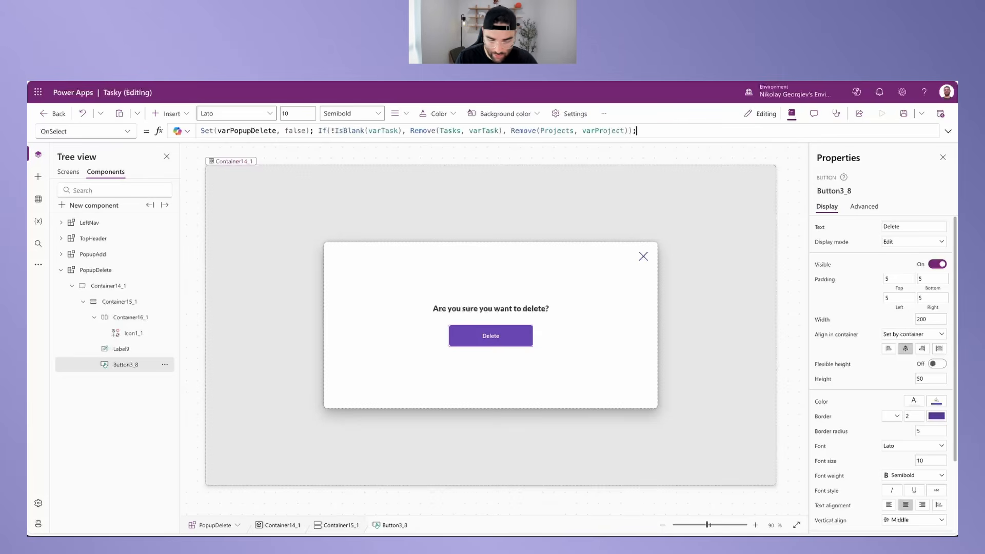
Step: Move Set(varPopupDelete, false); behind the If statement in the Delete button's OnSelect formula and append Back(); at the end
left_click(315, 129, "shift")
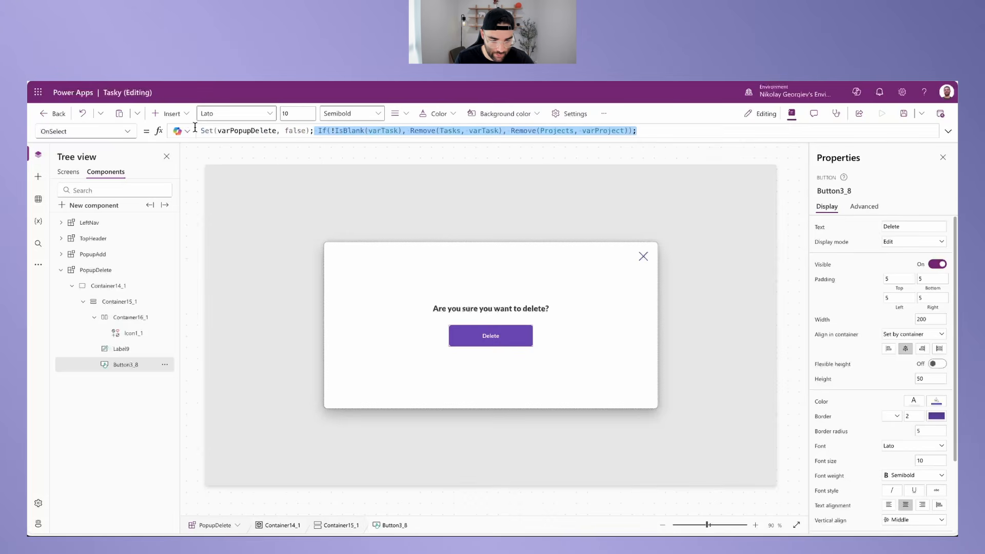
left_click(200, 130, "shift")
key("ctrl+x")
key("End")
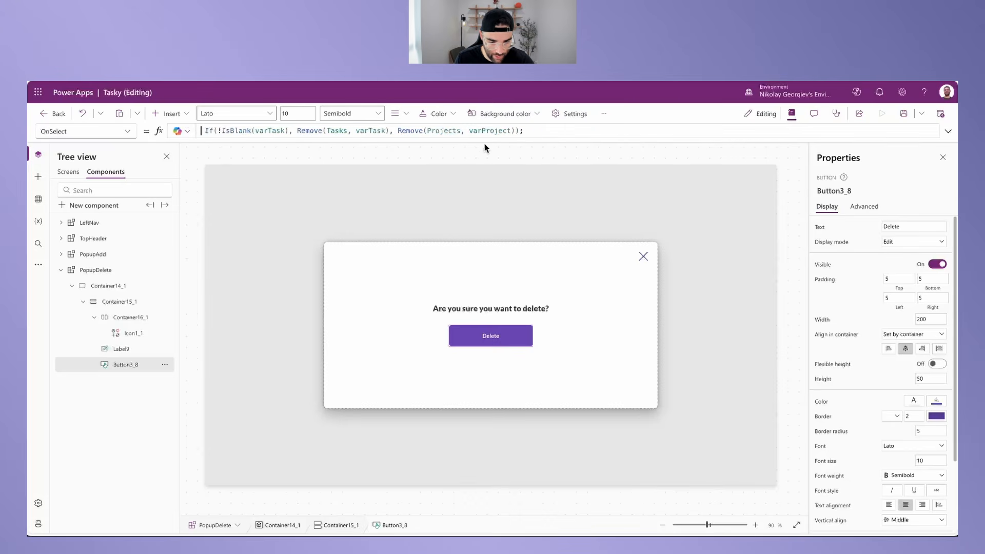
key("ctrl+v")
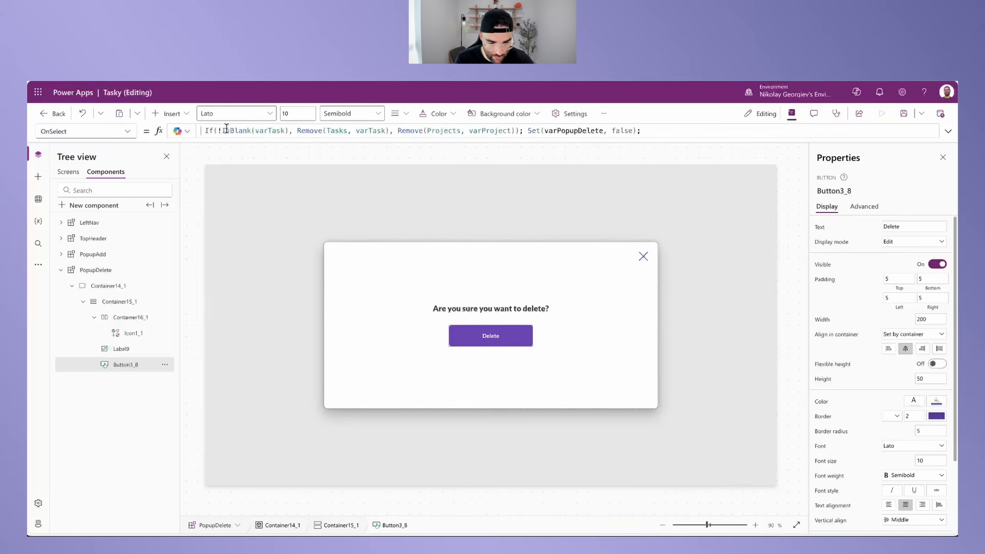
key("Delete")
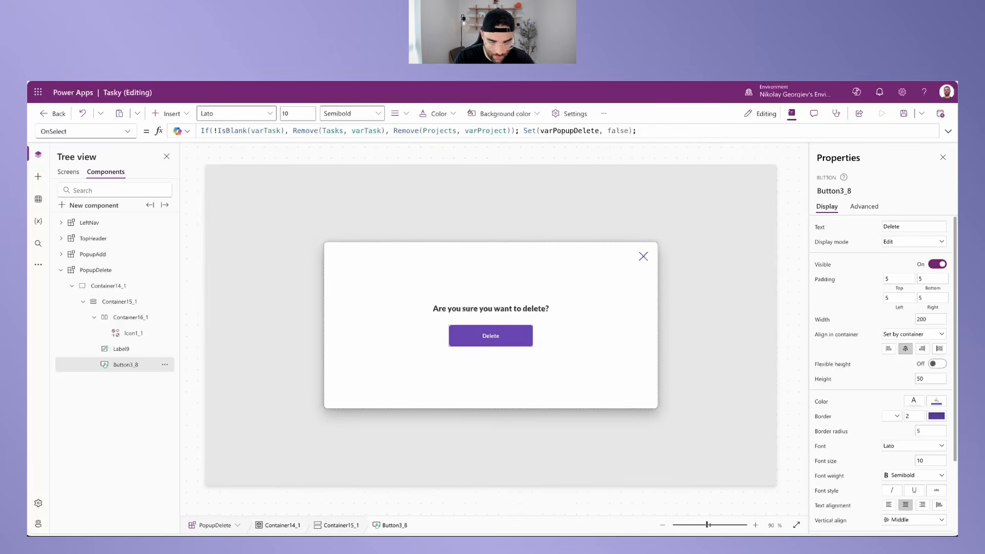
type("Back(")
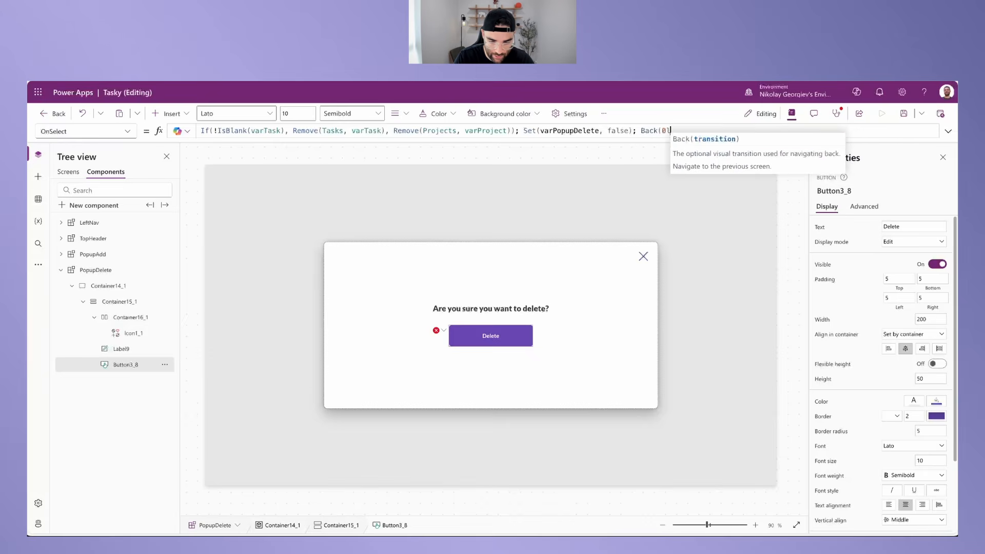
type(");")
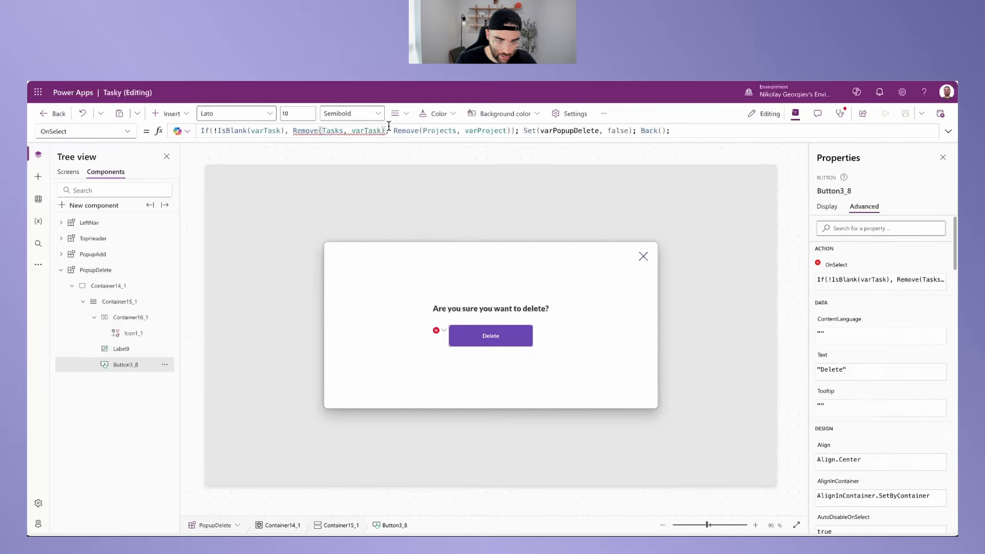
Step: Try inserting Set(varTask, Blank()) after Remove(Tasks, varTask) in the Delete button's If statement
left_click(388, 127)
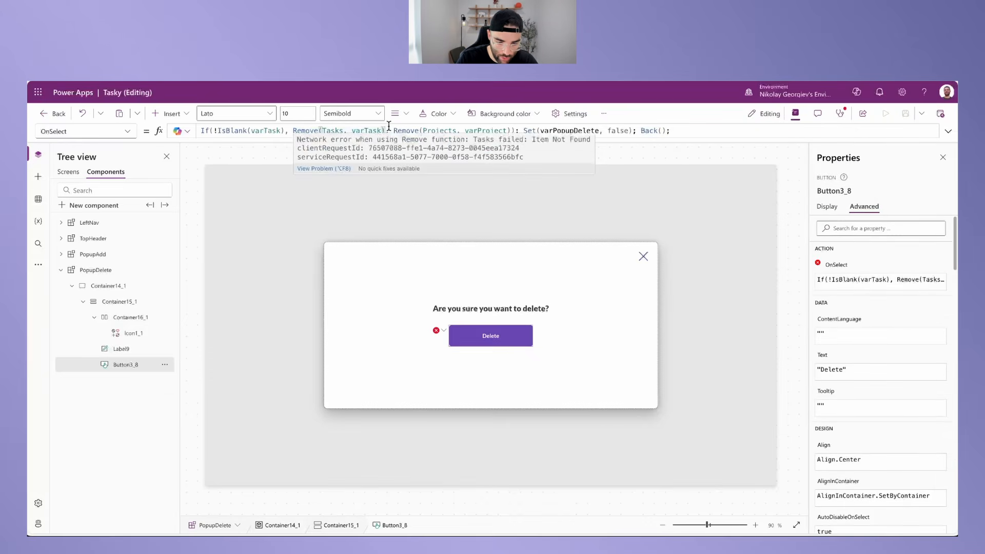
type(", Set")
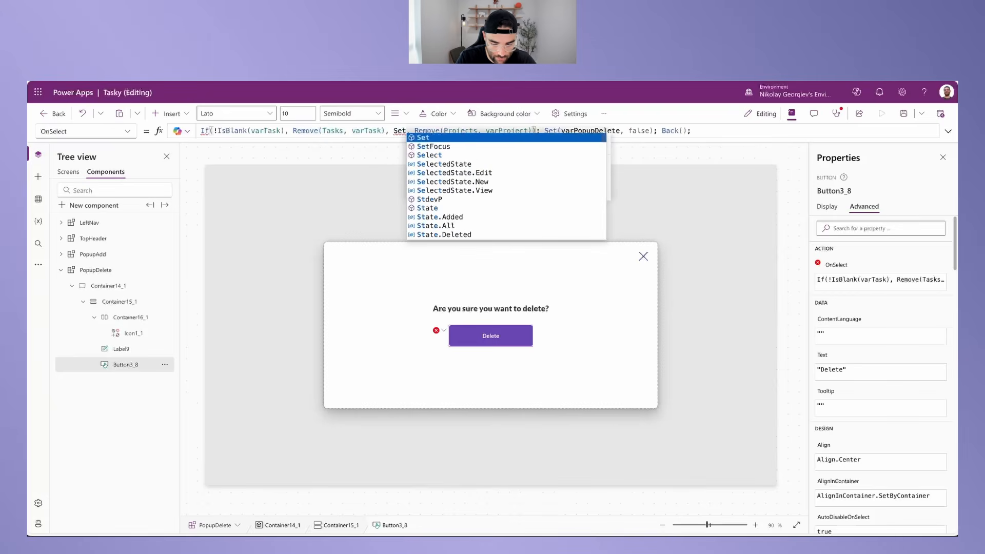
type("(varTask")
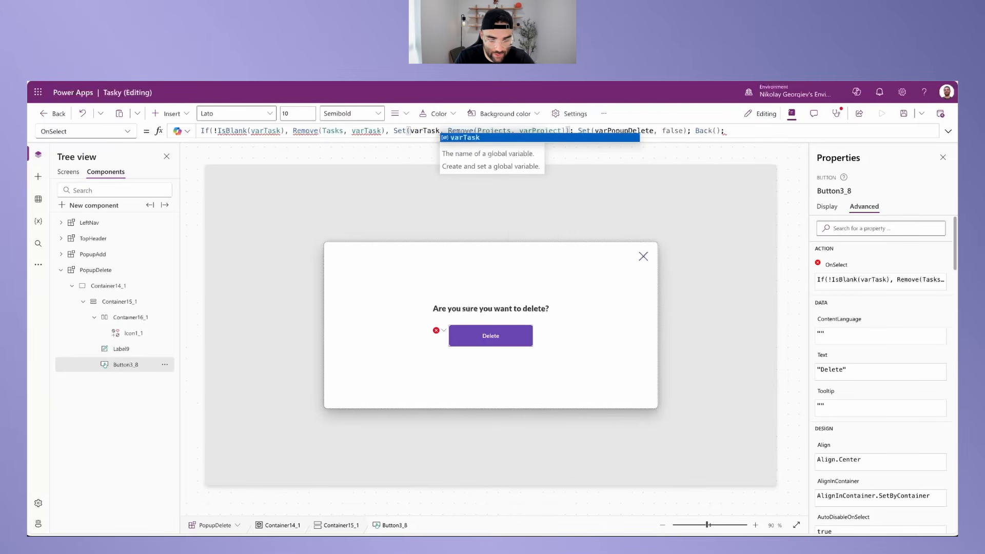
type(", Blank())")
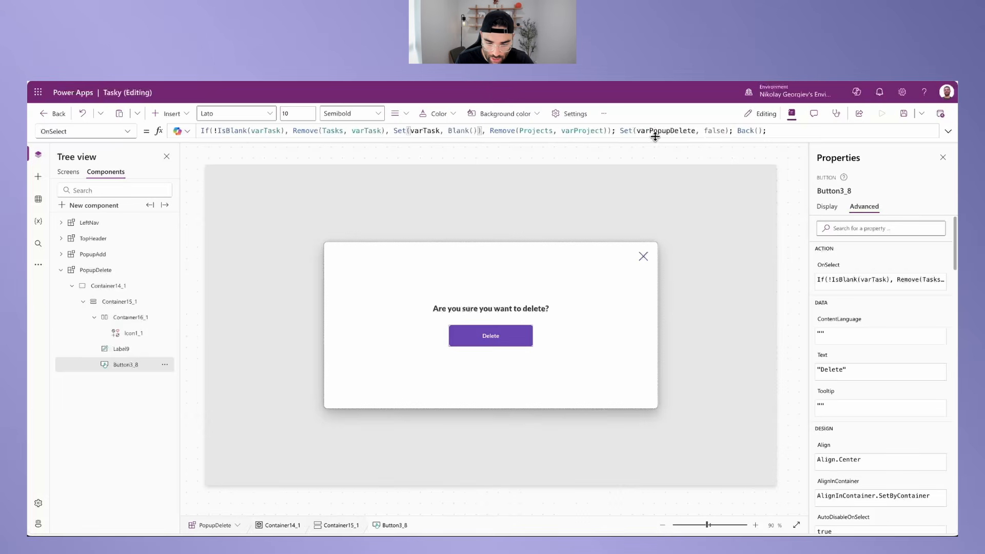
Step: Try adding Set(varProject, Blank()) after Remove(Projects, varProject) inside the Delete button's If statement
left_click(612, 130)
type("Set")
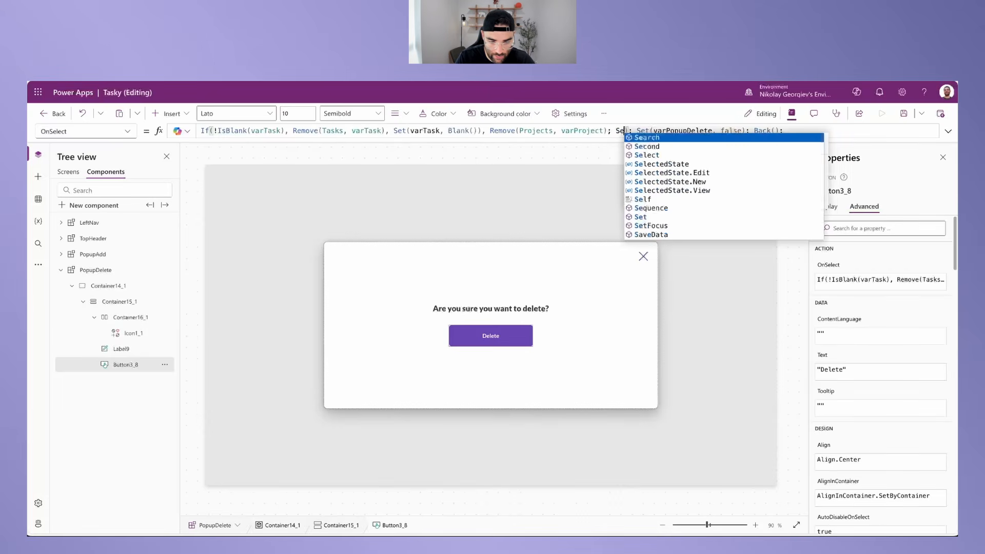
type("(var")
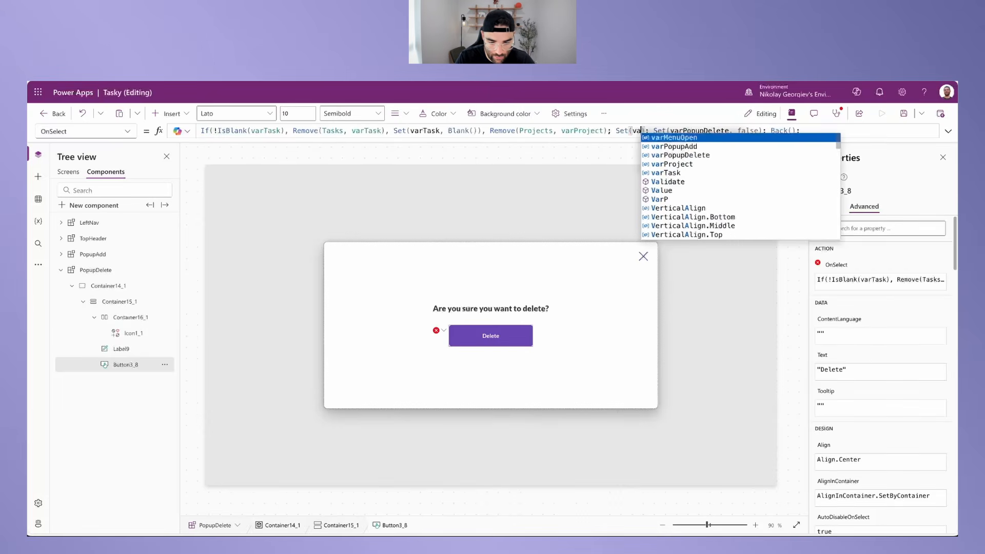
type("Project, B")
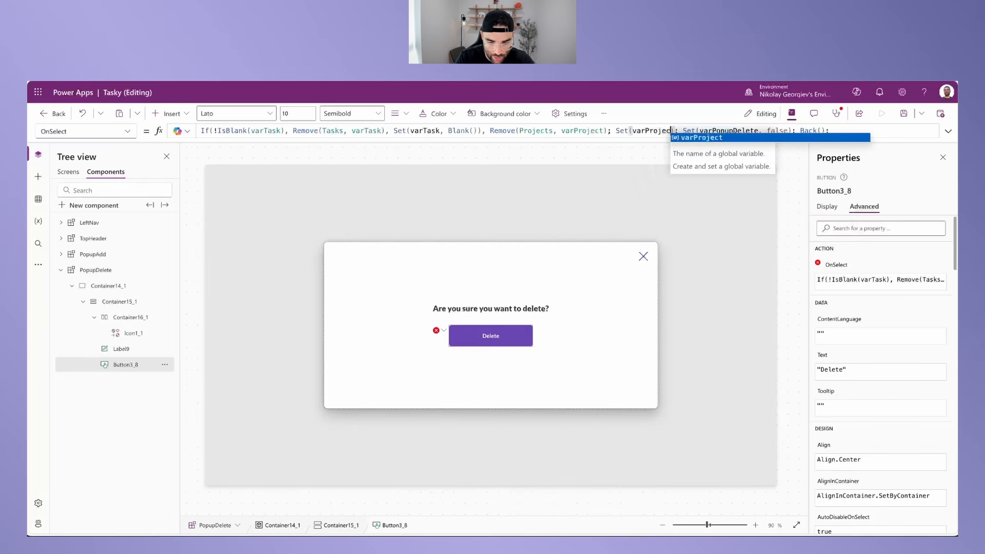
type("lank()")
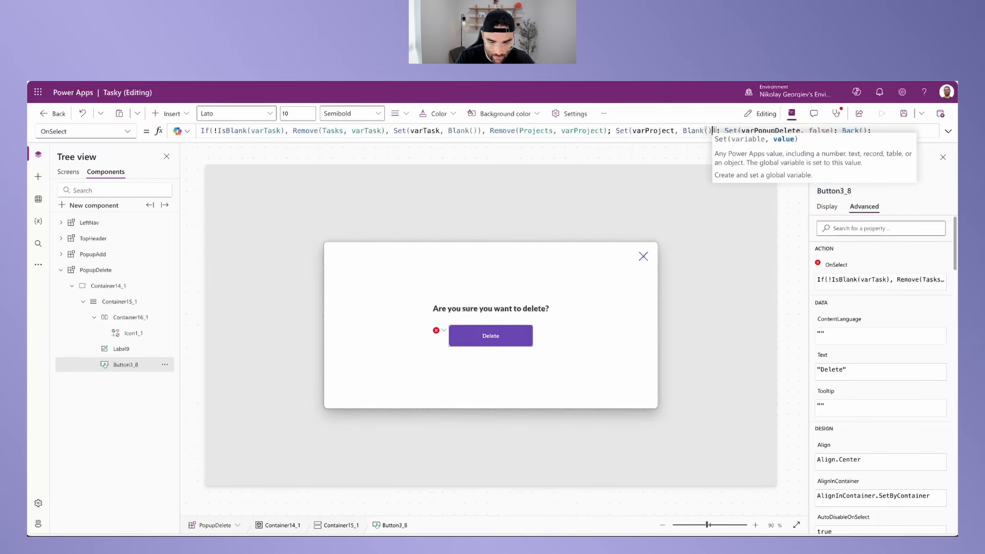
type(")")
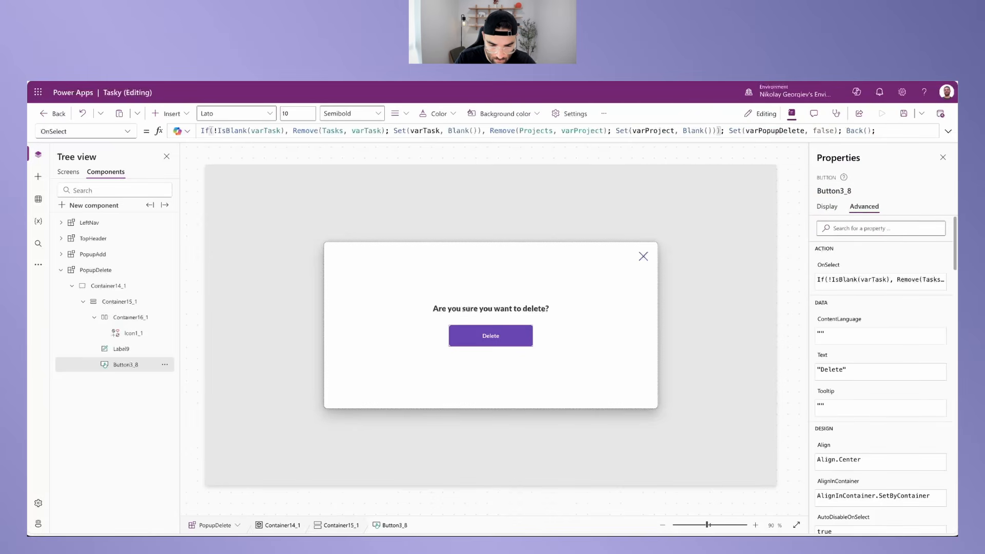
left_click(732, 132)
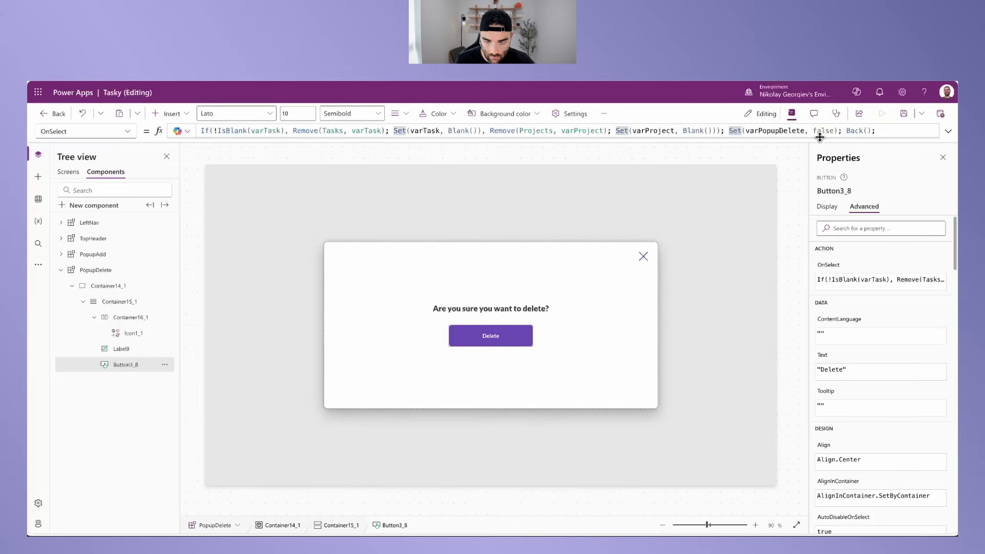
key("End")
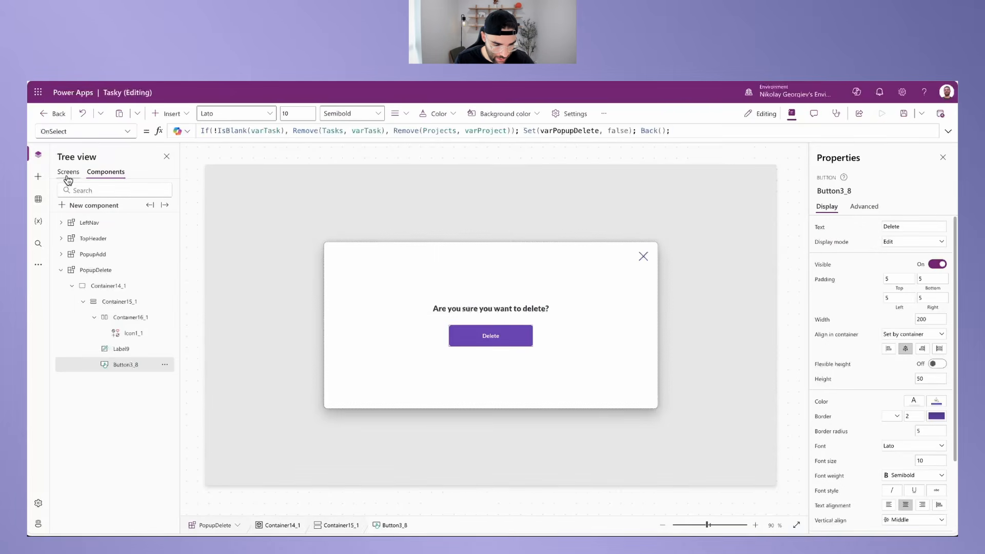
Step: Insert the custom PopupDelete component on the Task Form screen
left_click(66, 177)
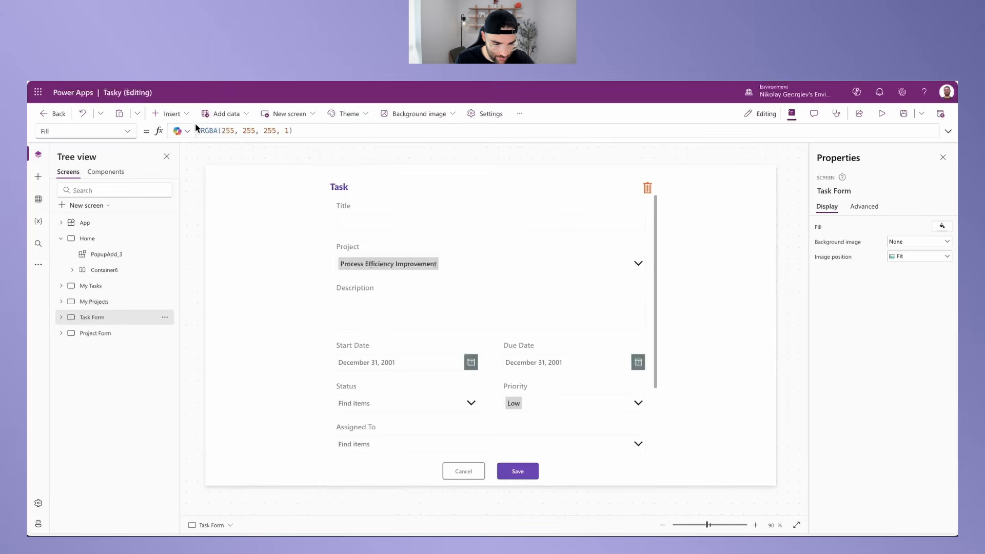
left_click(172, 113)
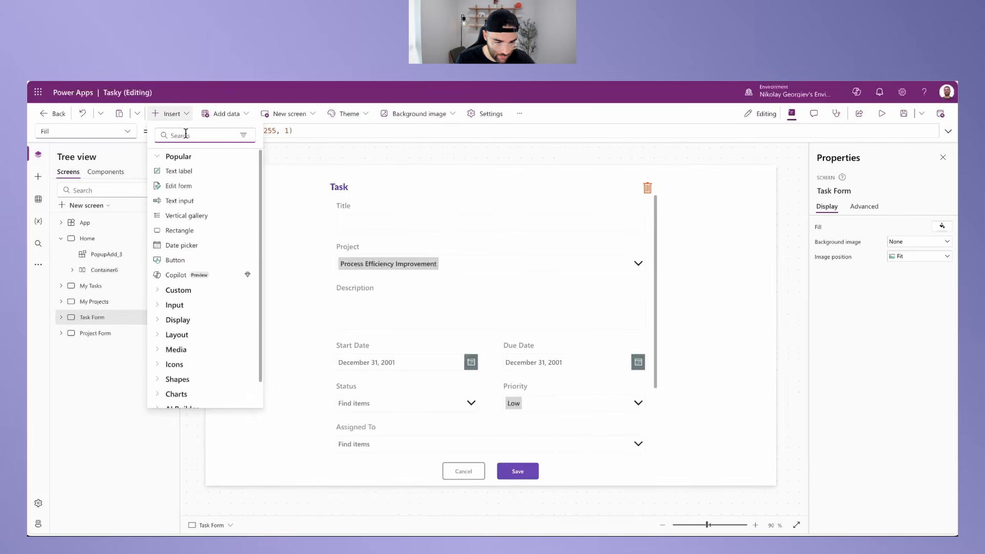
left_click(164, 290)
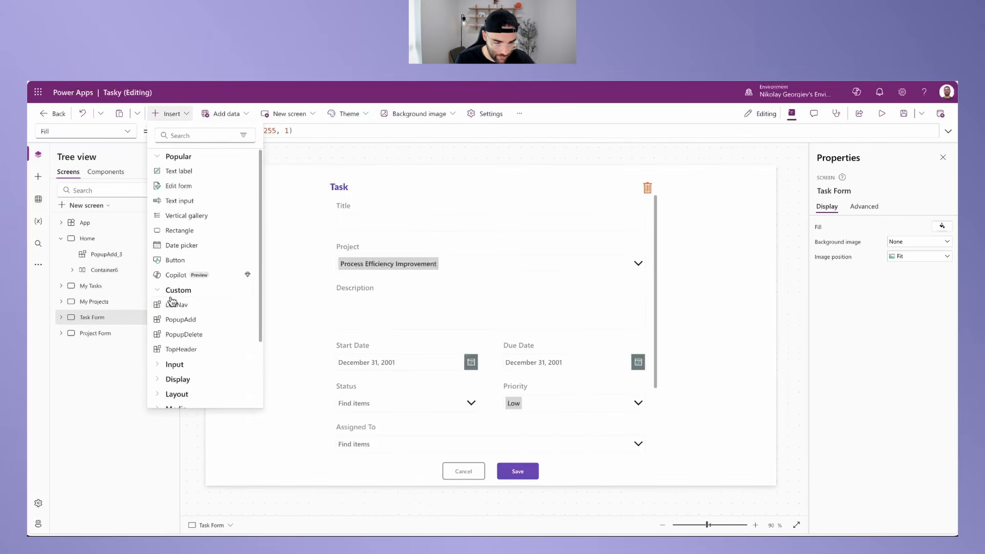
left_click(195, 335)
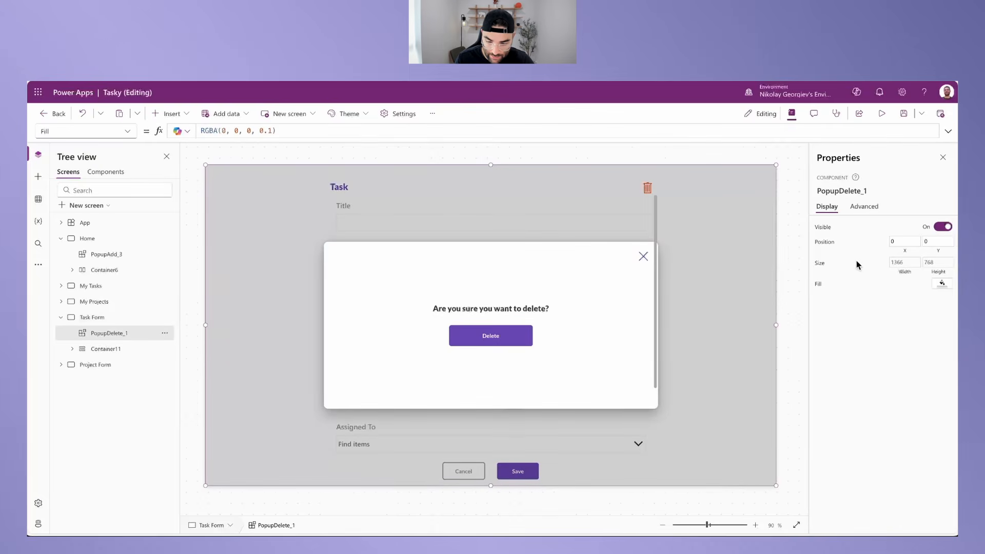
Step: Set the Visible property of the Task Form's PopupDelete component to varPopupDelete
left_click(823, 229)
type("varPop")
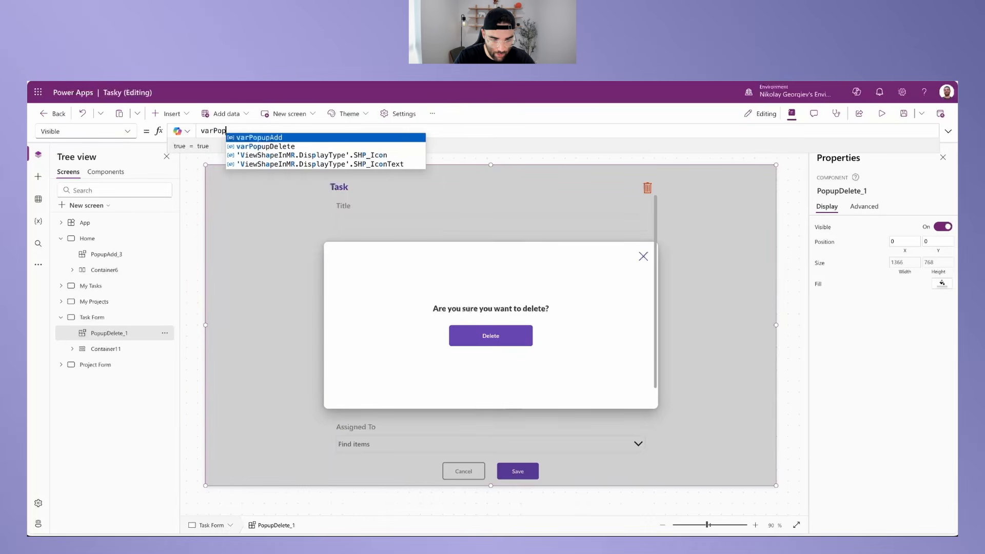
key("Down")
key("Tab")
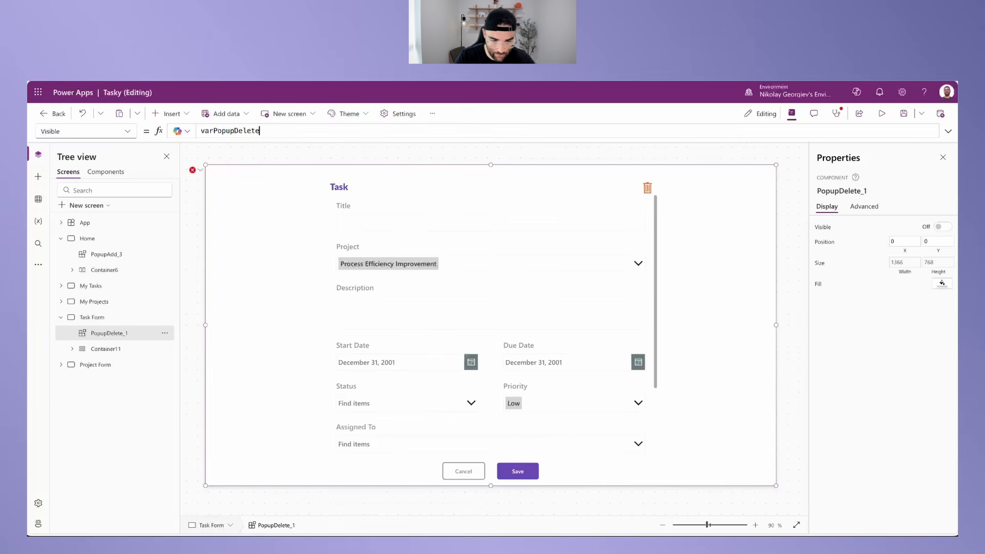
left_click(649, 189)
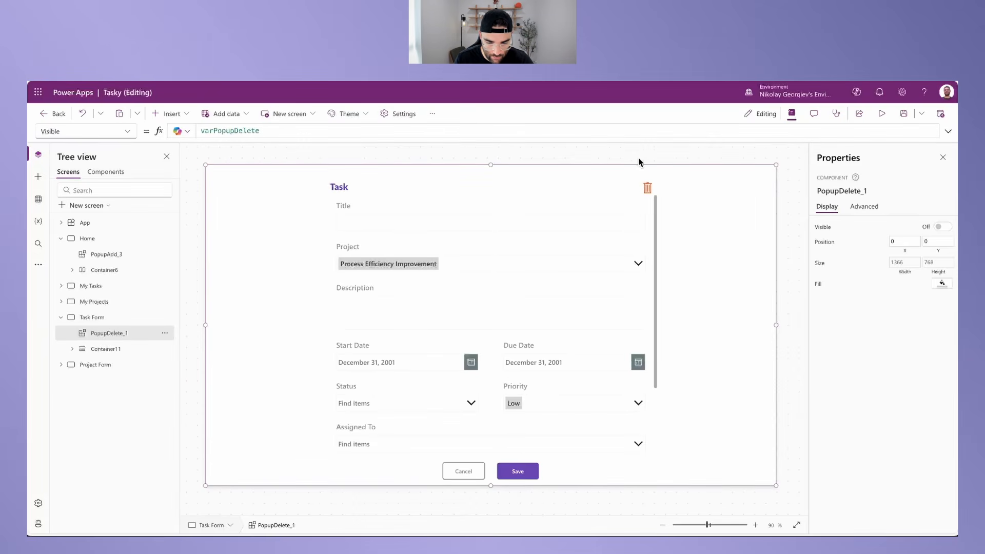
Step: Set the Task Form trash icon's OnSelect formula to Set(varPopupDelete, true);
left_click(646, 188)
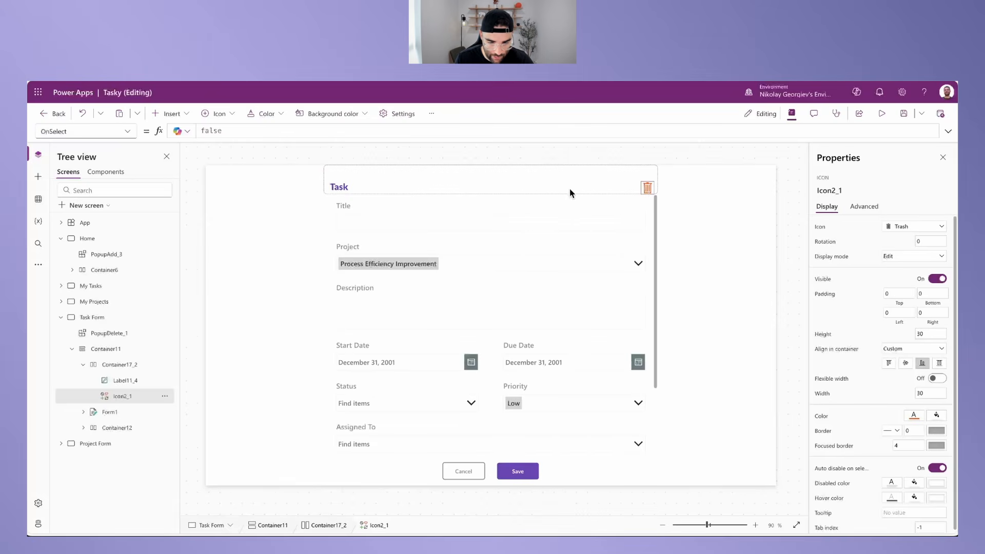
double_click(211, 131)
type("v")
key("BackSpace")
type("Se")
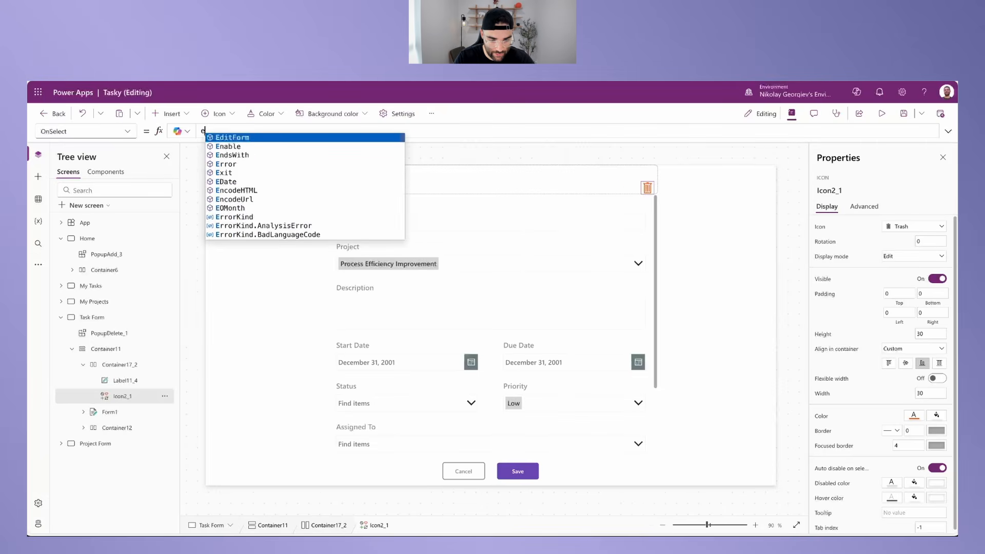
type("t(varPo")
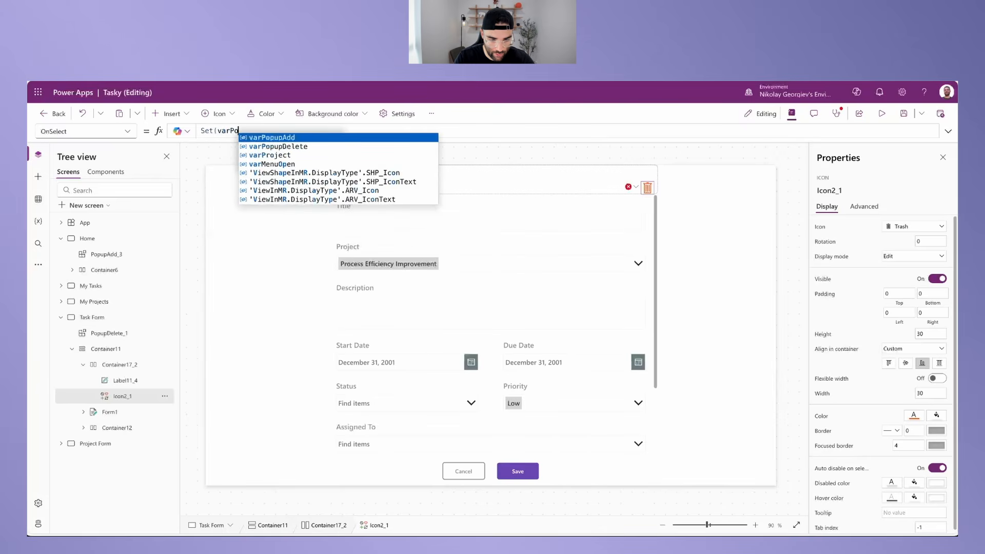
type("pupDelete, tr")
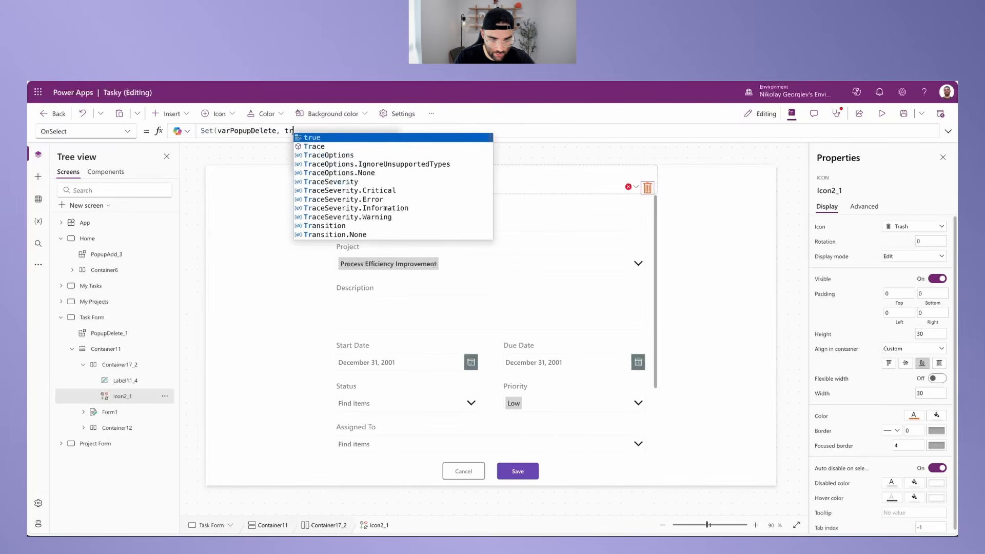
type("ue);")
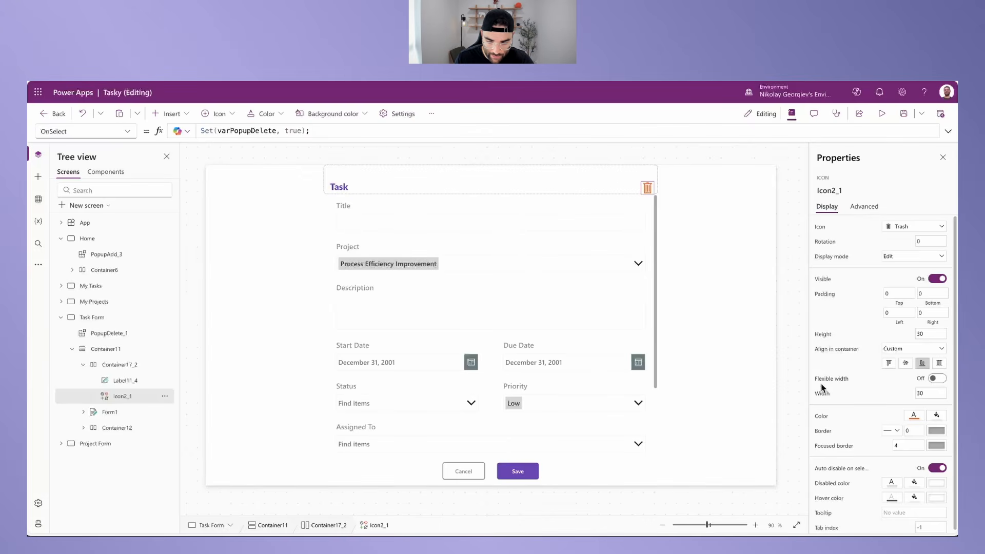
Step: Set the Task Form trash icon's Visible property to !IsBlank(varTask)
left_click(825, 284)
left_click_drag(219, 133, 163, 133)
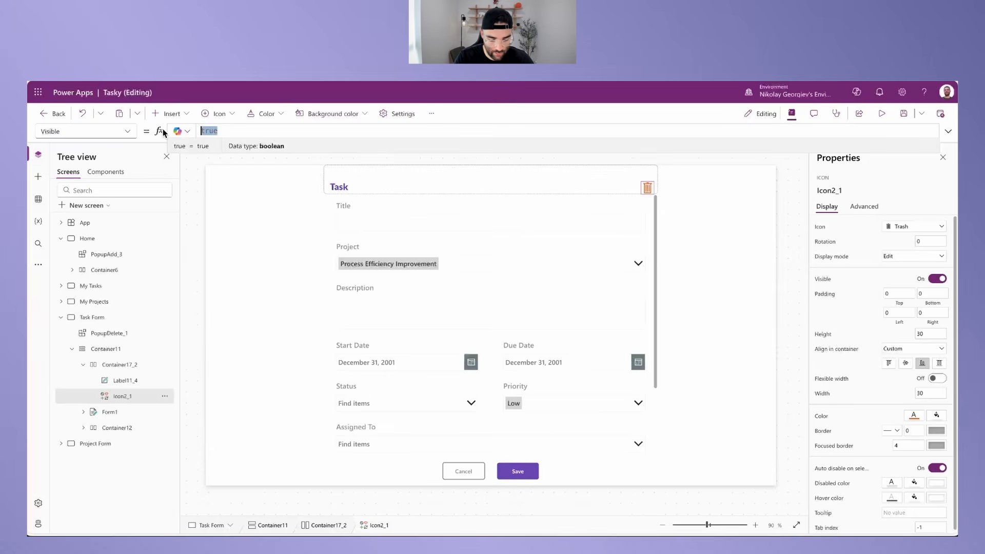
type("!Blank")
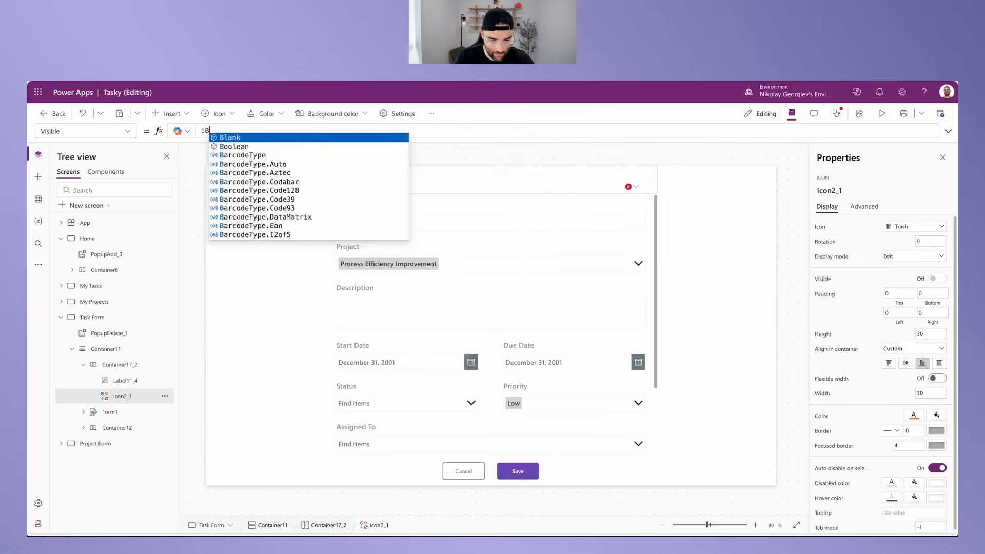
key("BackSpace")
key("BackSpace")
key("BackSpace")
key("BackSpace")
key("BackSpace")
type("Is")
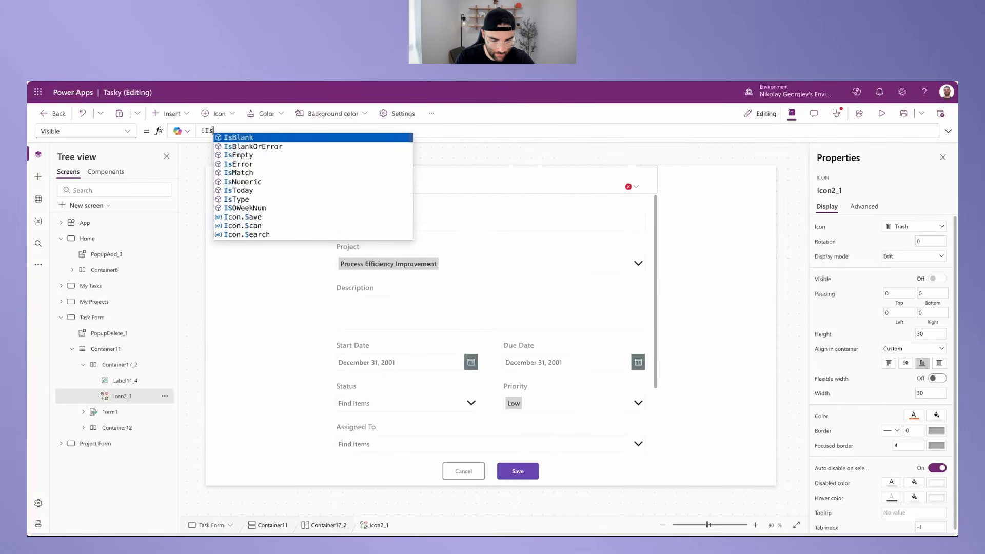
type("Blank(var")
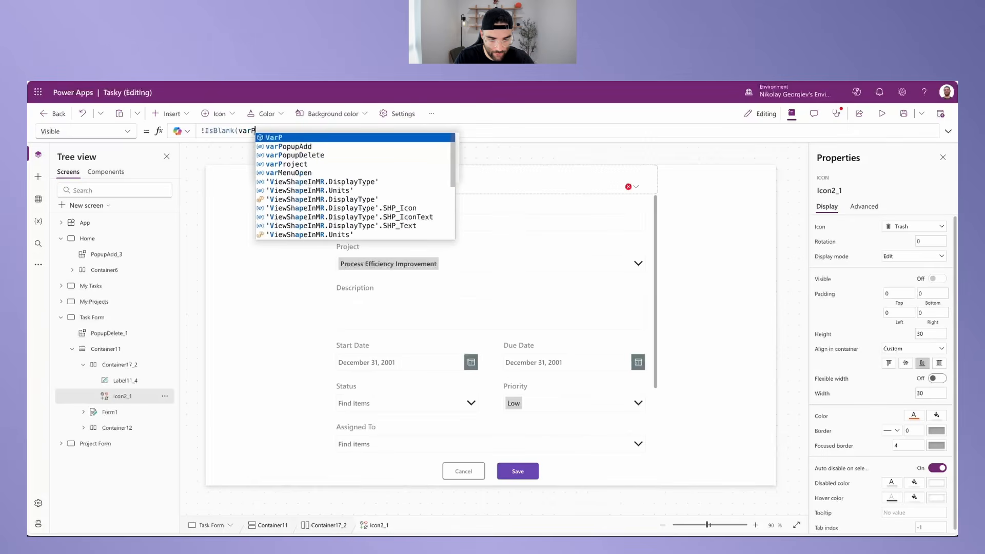
type("Task)")
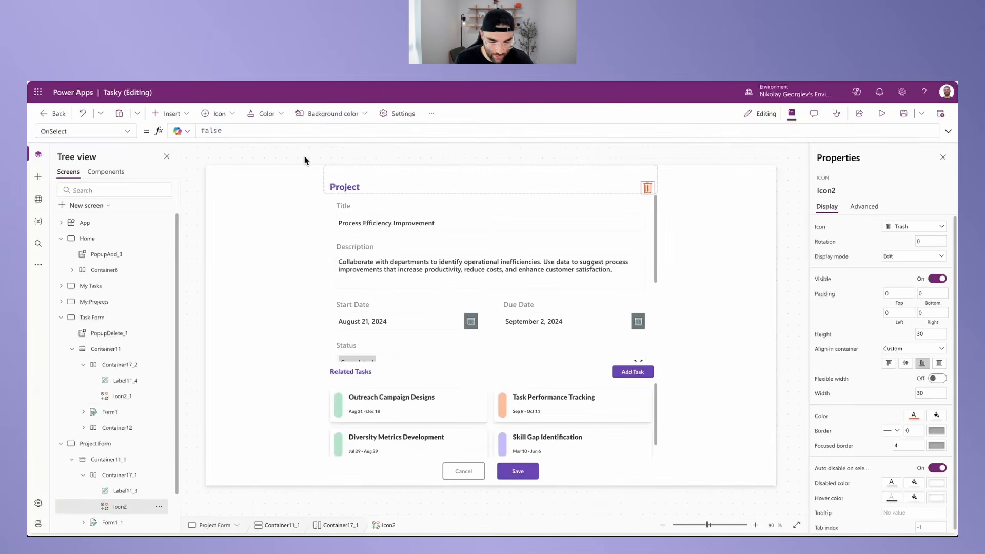
Step: Set the Project Form trash icon's OnSelect formula to Set(varPopupDelete, true);
left_click(305, 160)
left_click(648, 188)
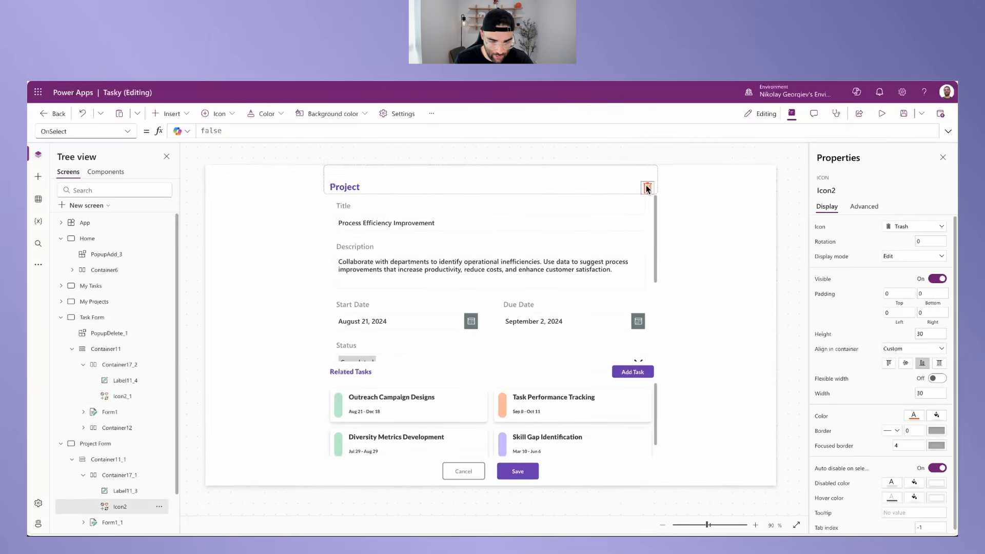
double_click(211, 131)
type("Set(")
type("varPo")
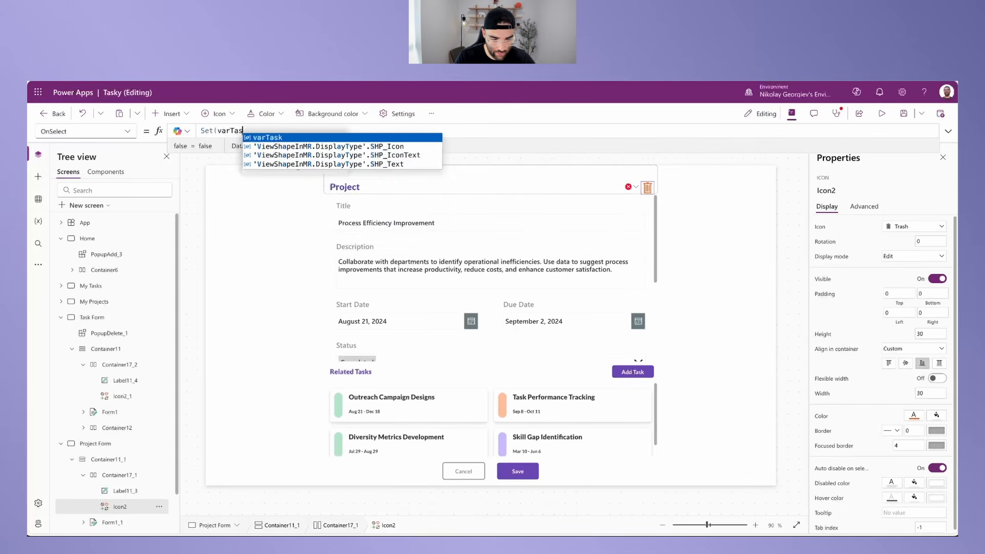
type("pupDele")
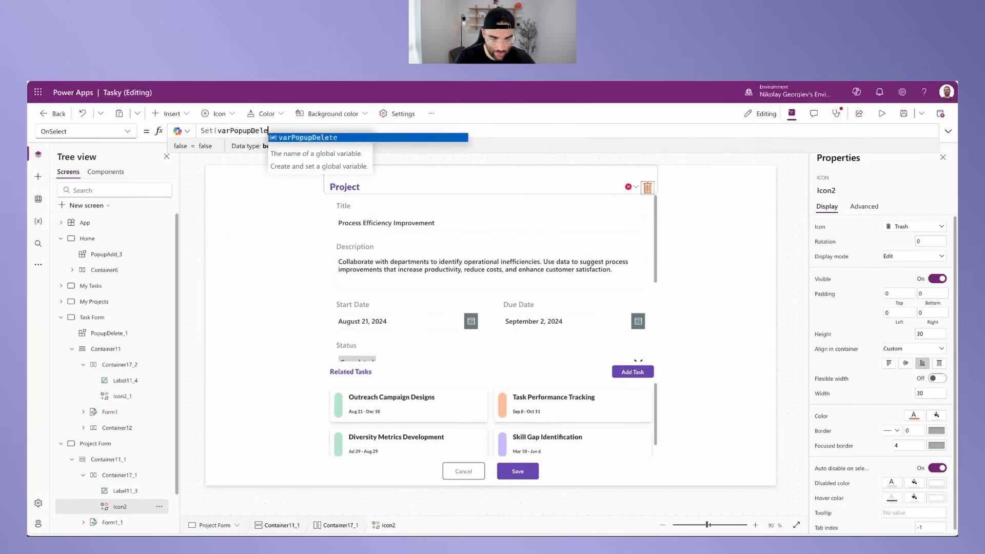
type("te, true);")
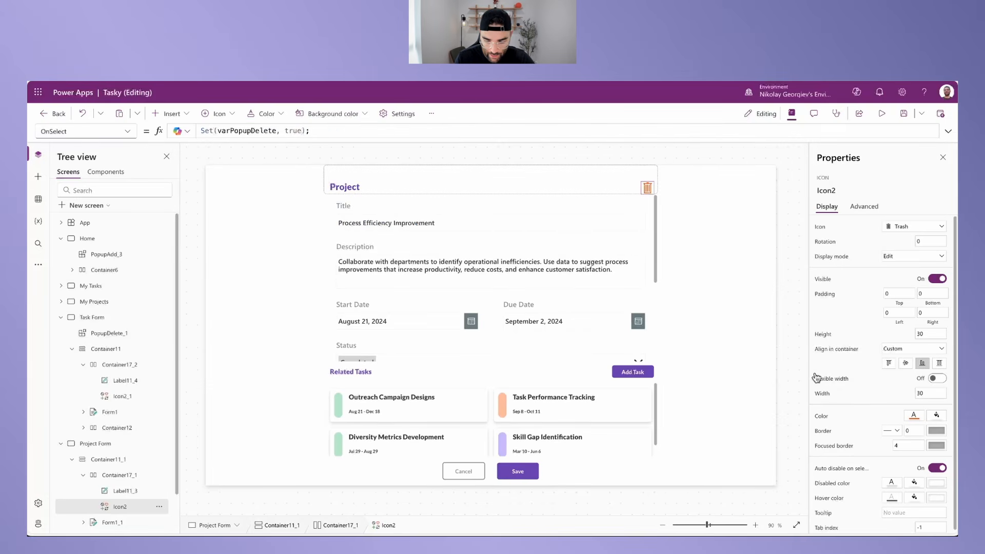
Step: Set the Project Form trash icon's Visible property to !IsBlank(varProject)
left_click(825, 280)
left_click(257, 136)
key("ctrl+a")
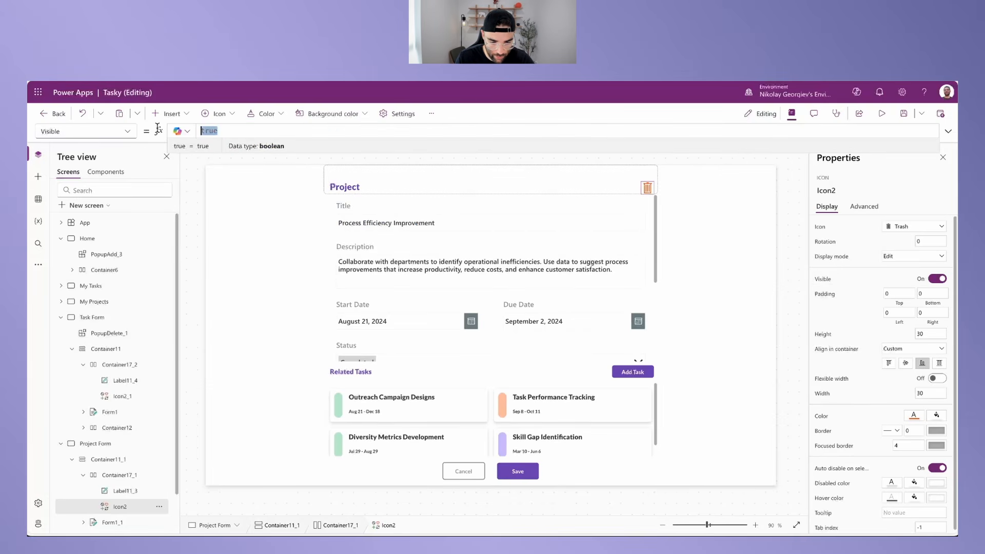
type("!IsBl")
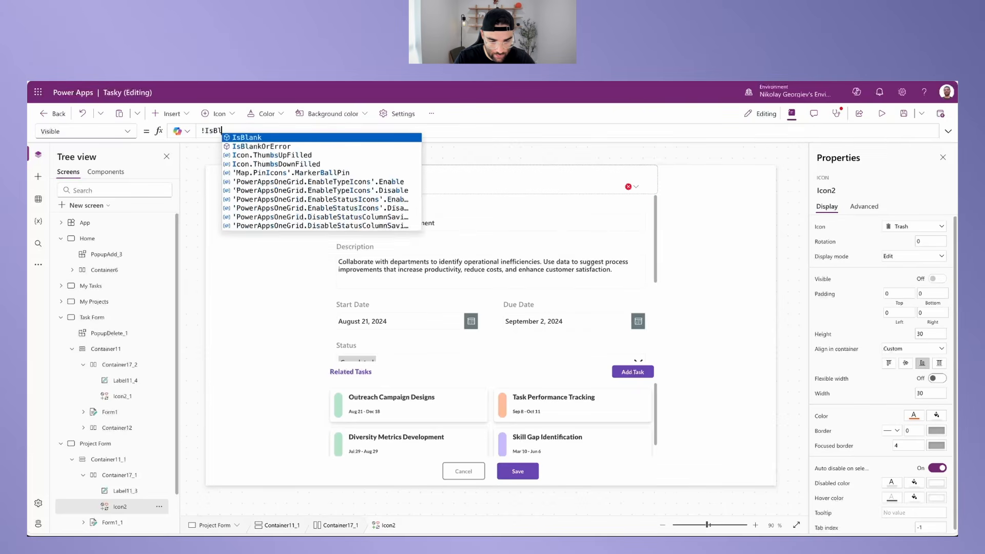
type("ank(varProject")
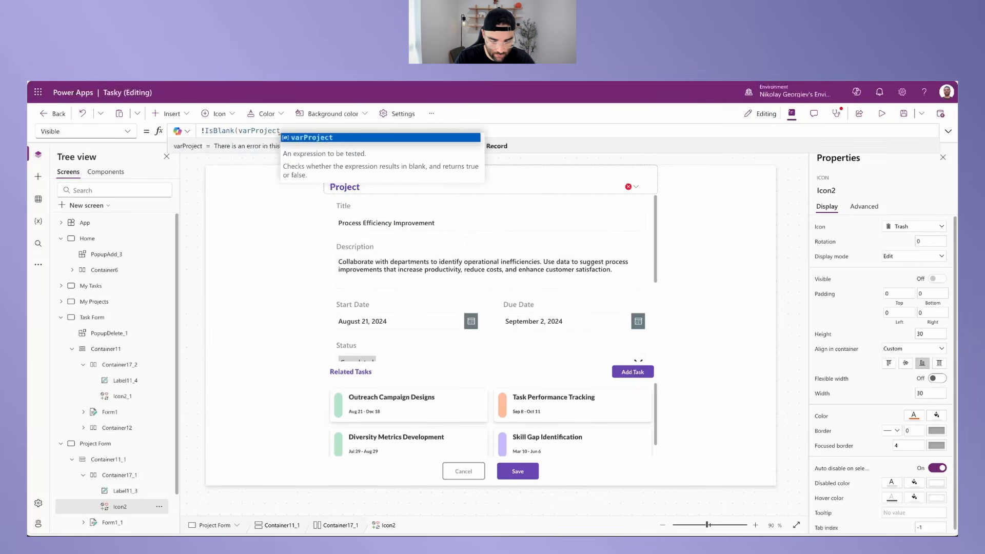
type(");")
key("BackSpace")
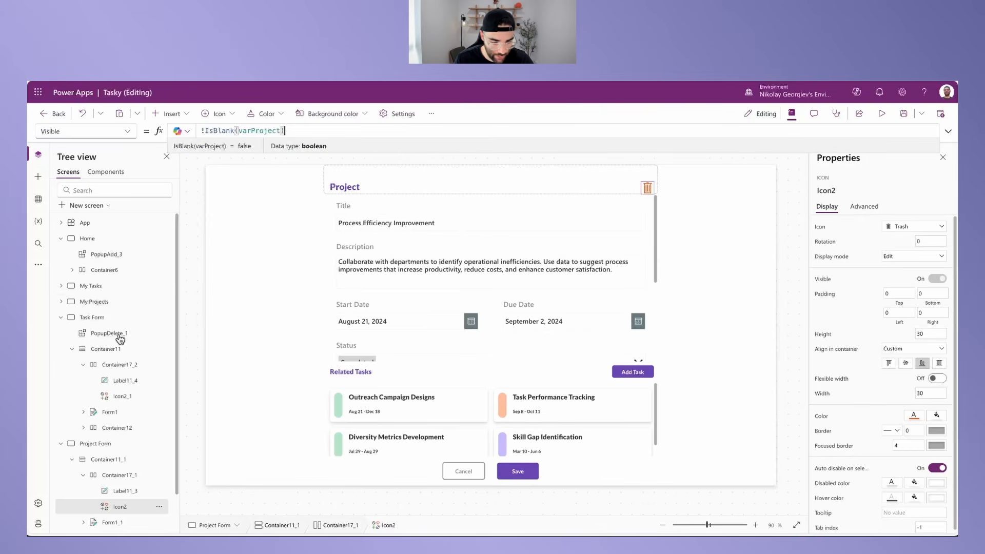
Step: Insert the custom PopupDelete component on the Project Form screen
left_click(105, 445)
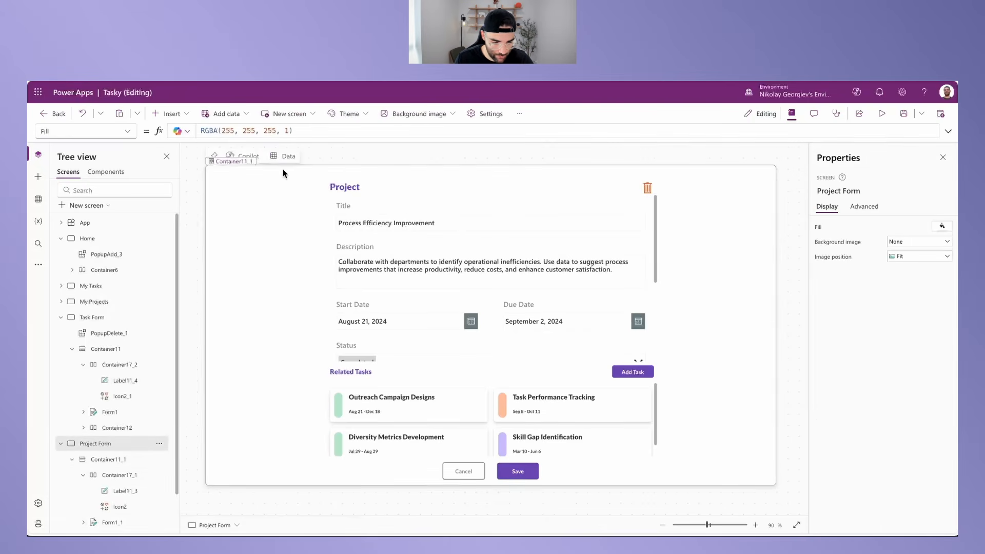
left_click(171, 114)
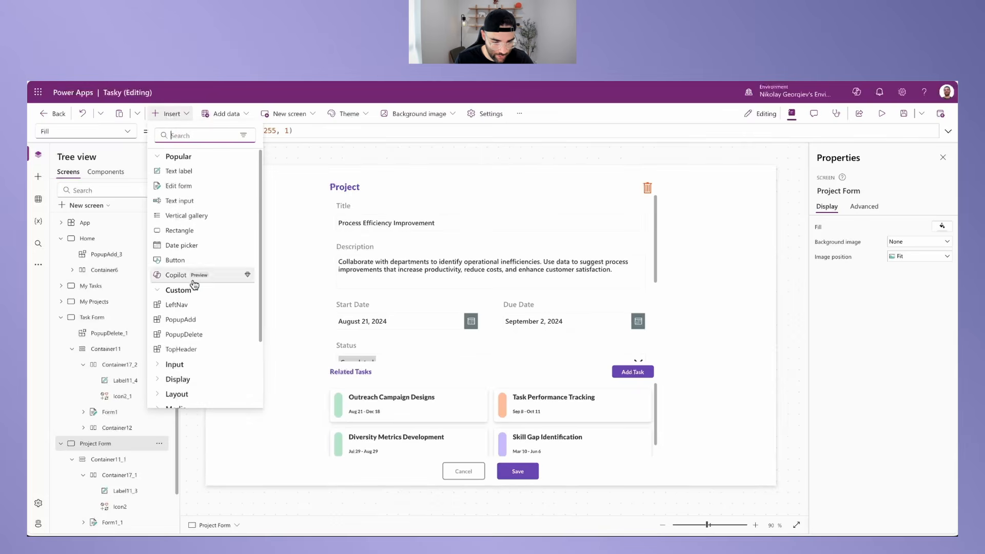
left_click(198, 334)
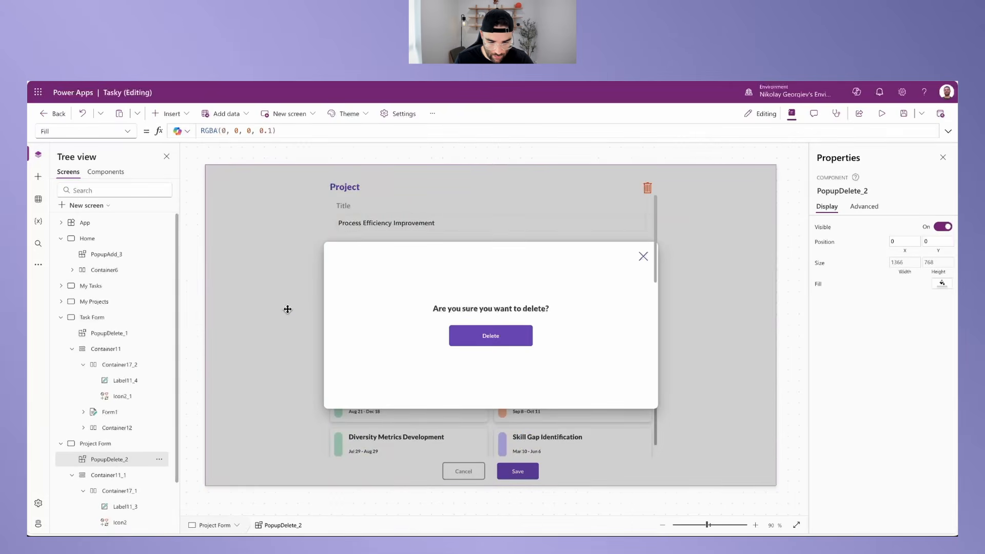
Step: Set the Visible property of the Project Form's PopupDelete component to varPopupDelete
left_click(823, 227)
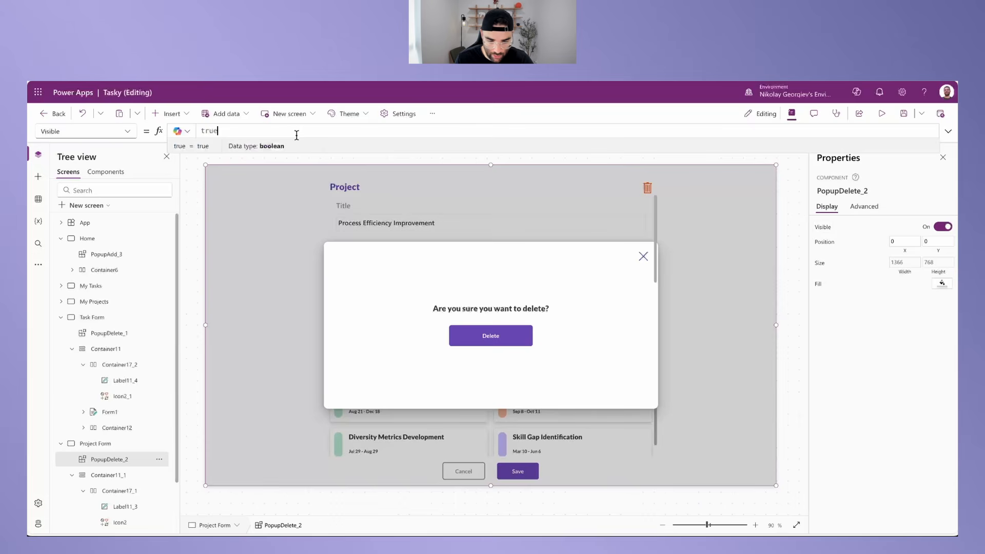
type("varPopupDele")
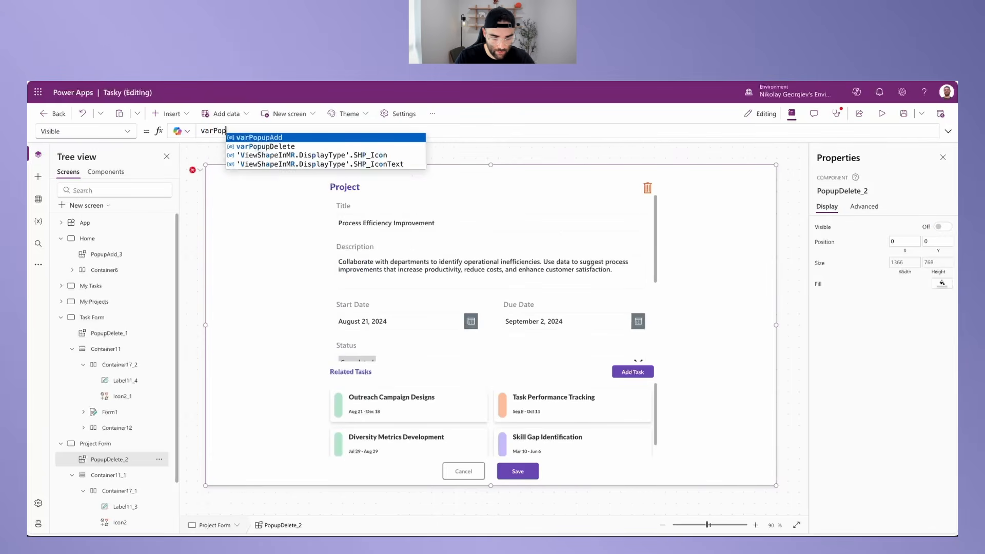
type("te")
left_click(80, 224)
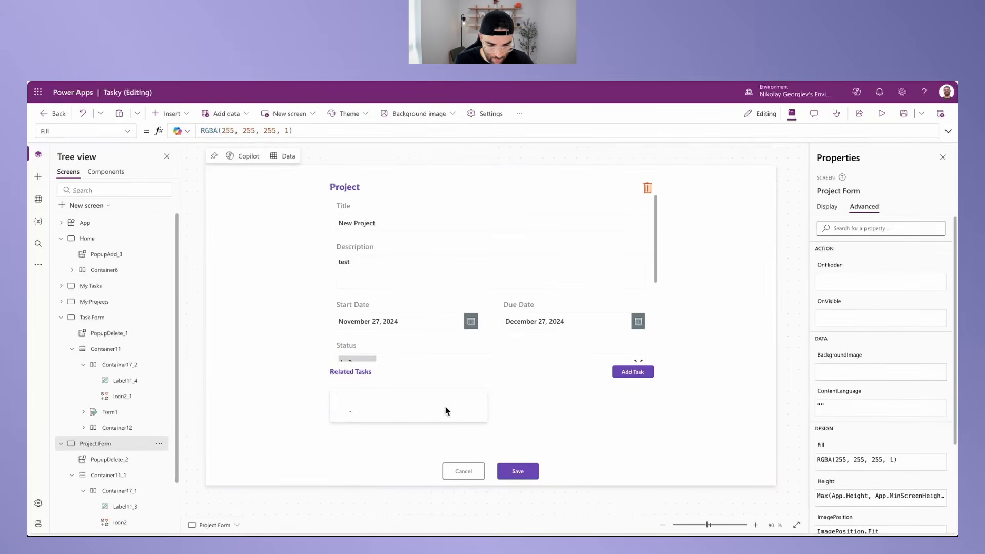
Step: Preview the app and save a related task for New Project with title and description "test"
left_click(882, 113)
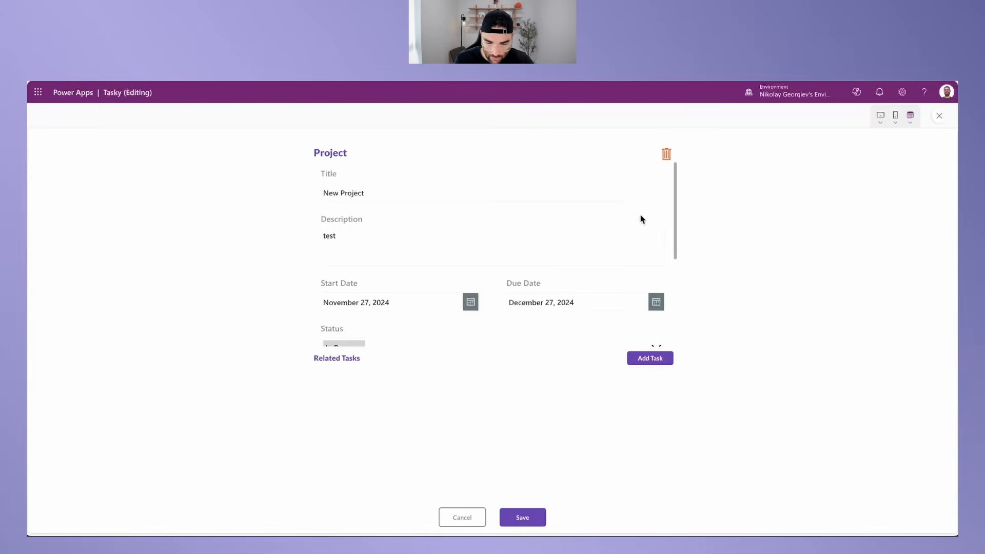
left_click(636, 359)
left_click(359, 193)
type("test")
left_click(363, 280)
type("test")
left_click(389, 400)
scroll(492, 425, "down", 2)
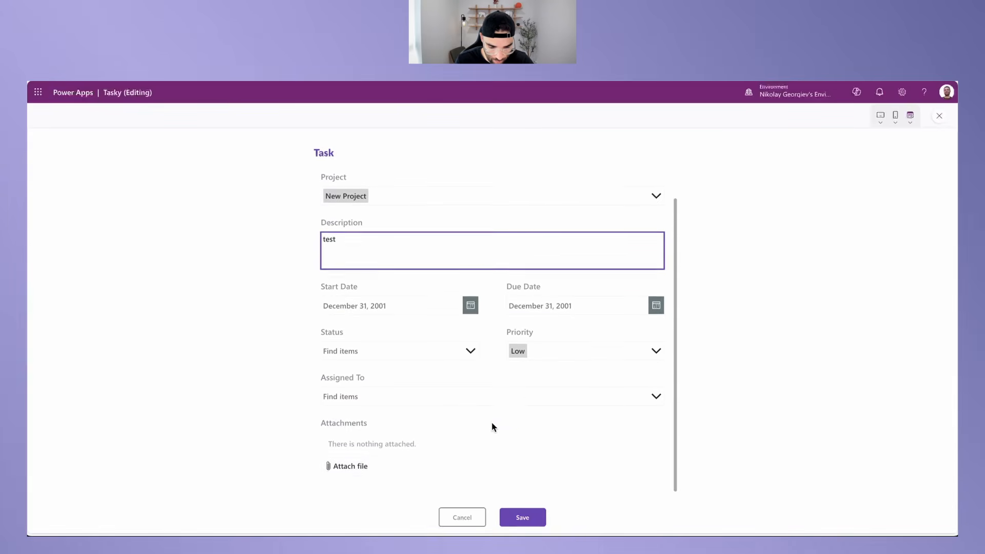
left_click(522, 516)
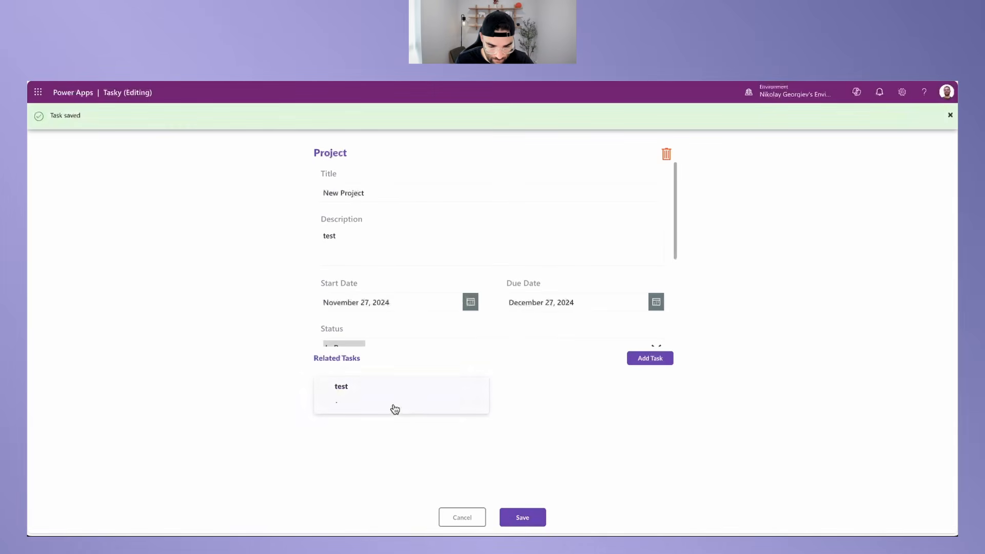
Step: Add a second related task titled "test2" to New Project and save it
left_click(650, 359)
left_click(356, 192)
type("test2")
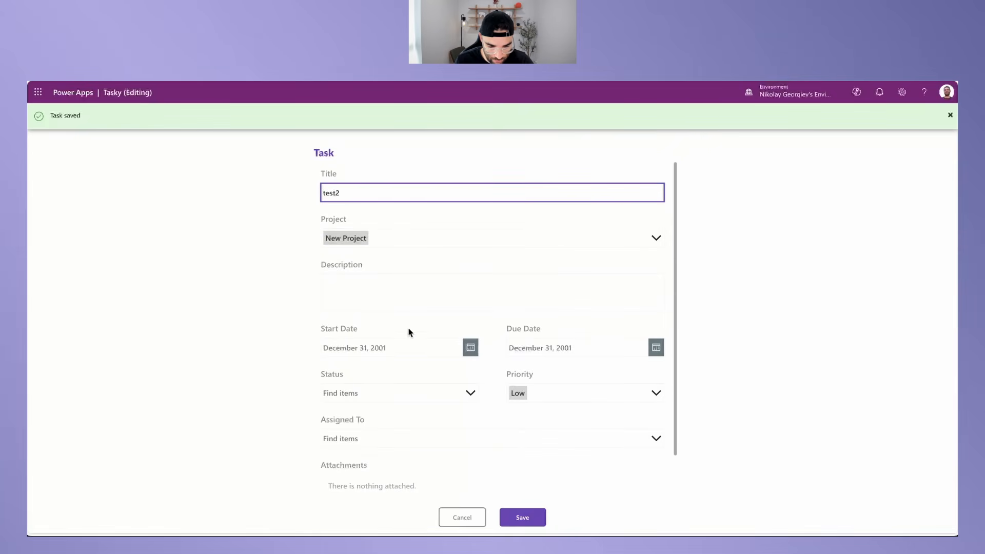
left_click(520, 511)
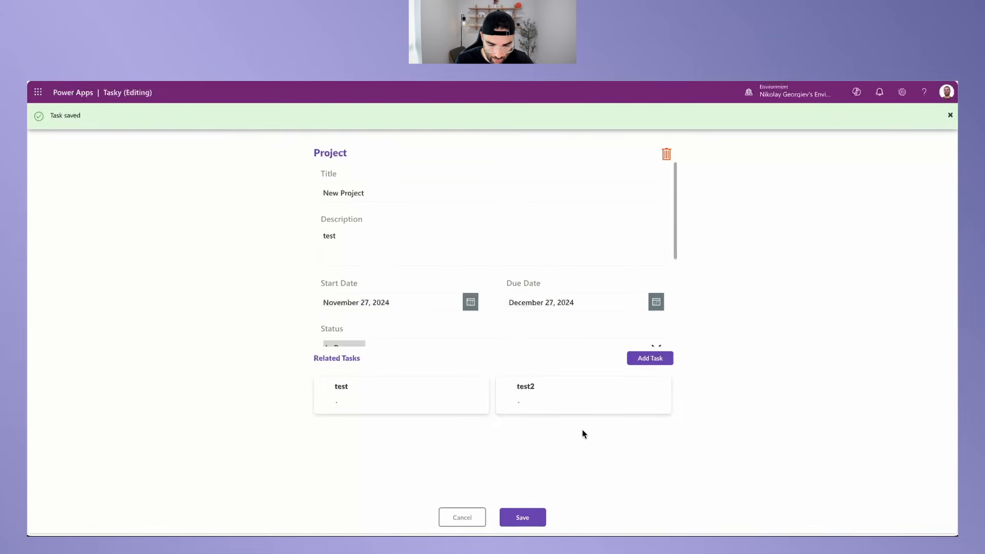
Step: Delete the test2 task from its form, and delete New Project from the Project form, confirming both deletions
left_click(553, 398)
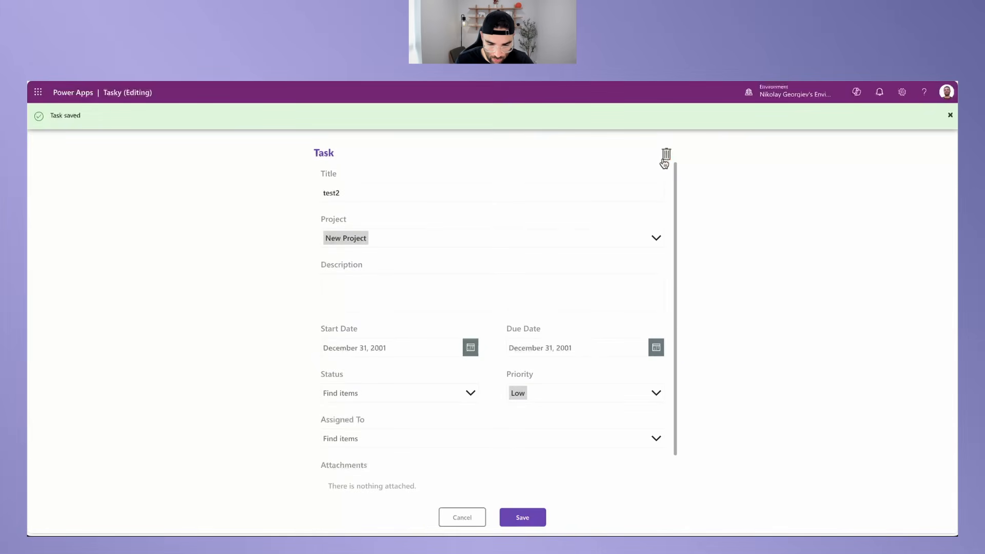
left_click(665, 162)
left_click(510, 345)
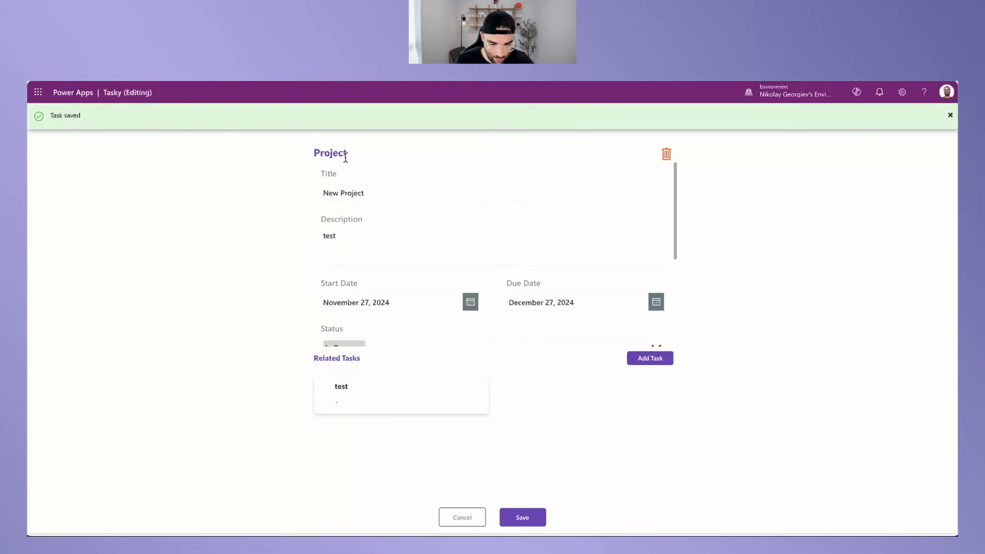
left_click(666, 154)
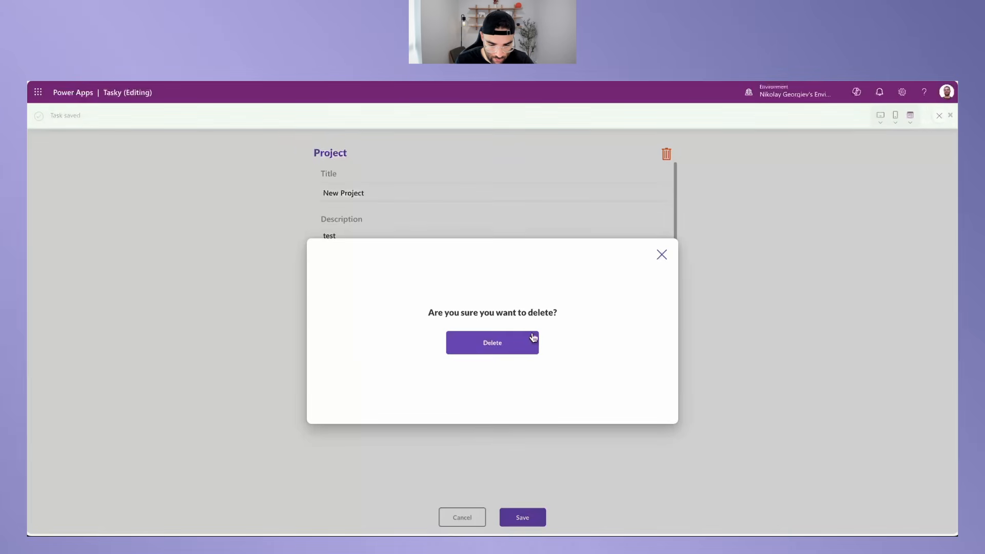
left_click(517, 344)
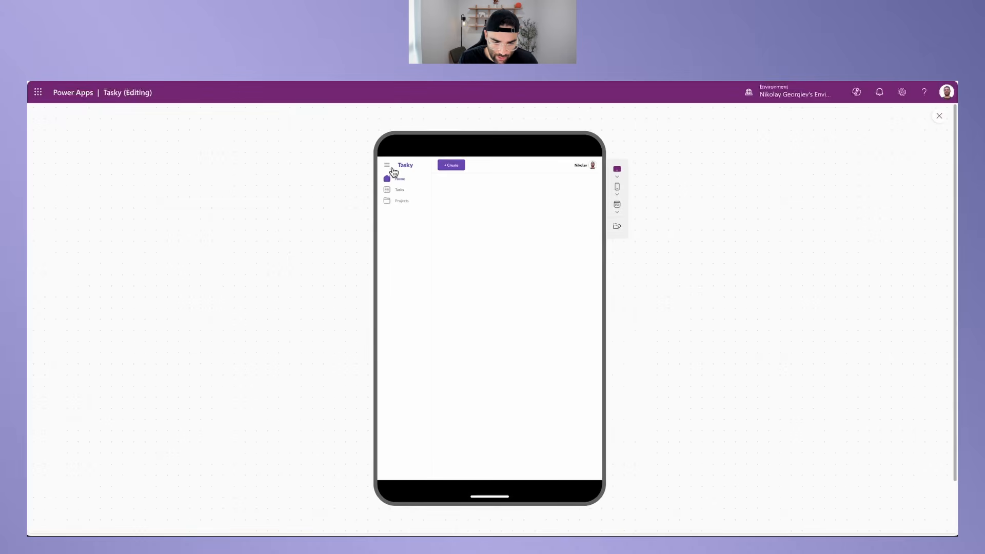
Step: Examine the tablet preview's navigation menu and its Tasks and Projects boards, and open the Enhancing Customer Engagement Strategy project
left_click(388, 167)
left_click(388, 166)
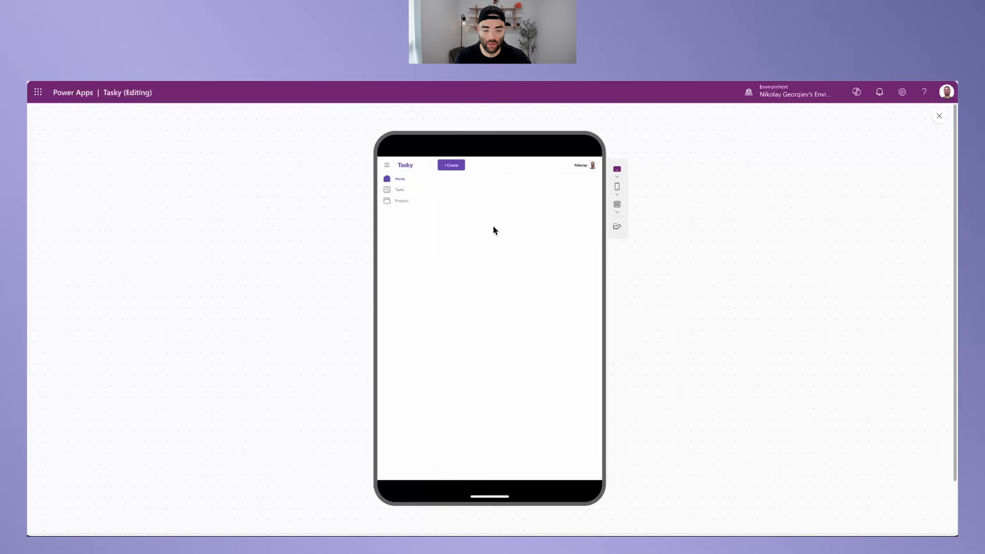
left_click(394, 190)
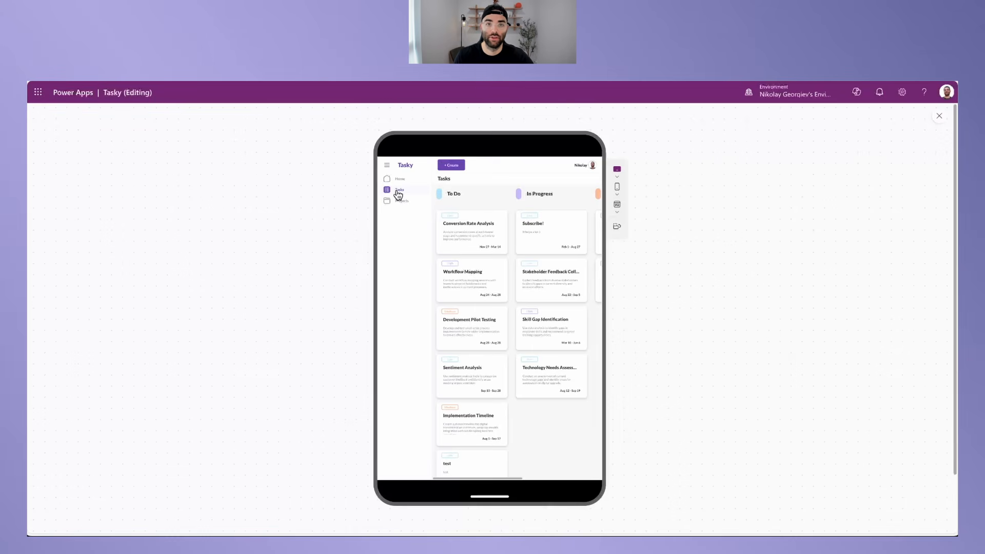
scroll(481, 242, "down", 1)
scroll(487, 293, "up", 1)
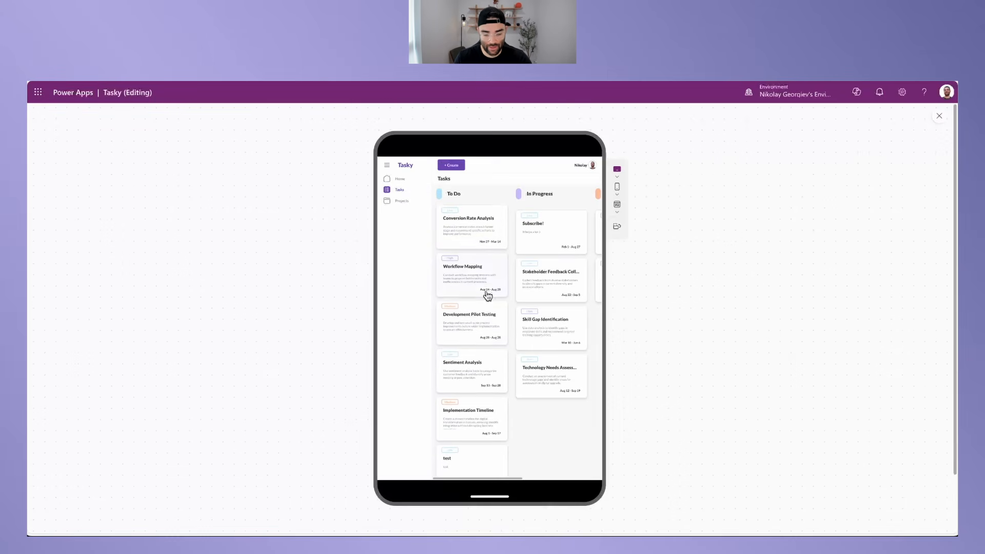
left_click(408, 202)
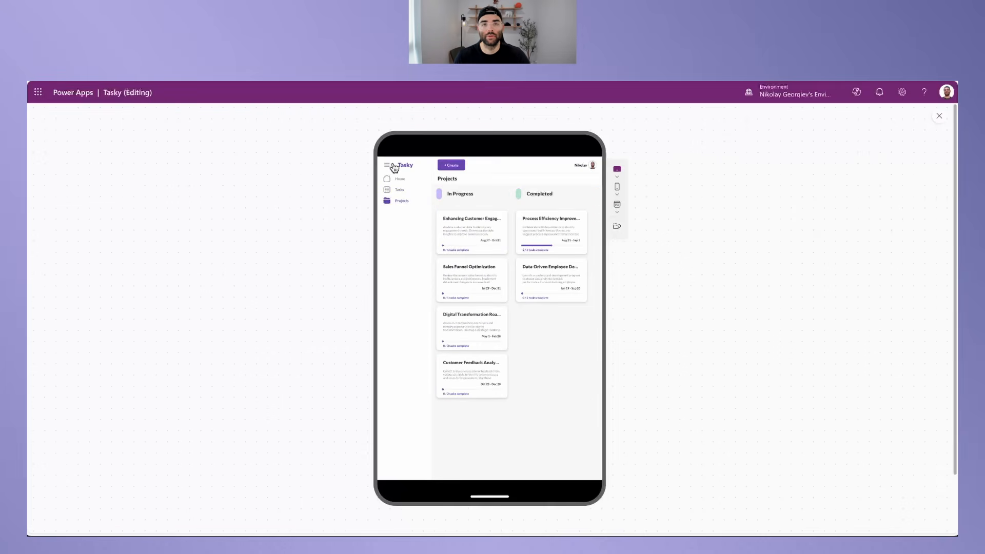
left_click(474, 241)
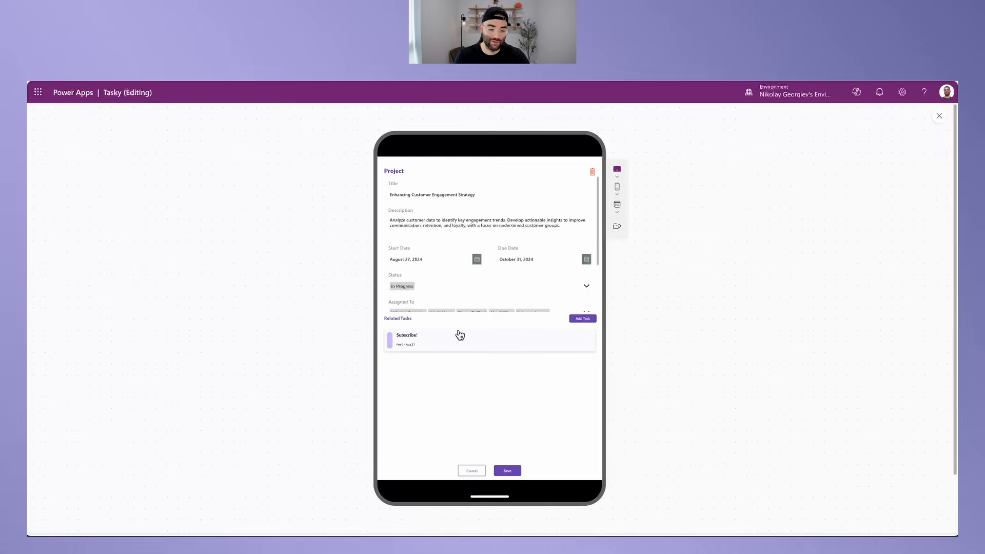